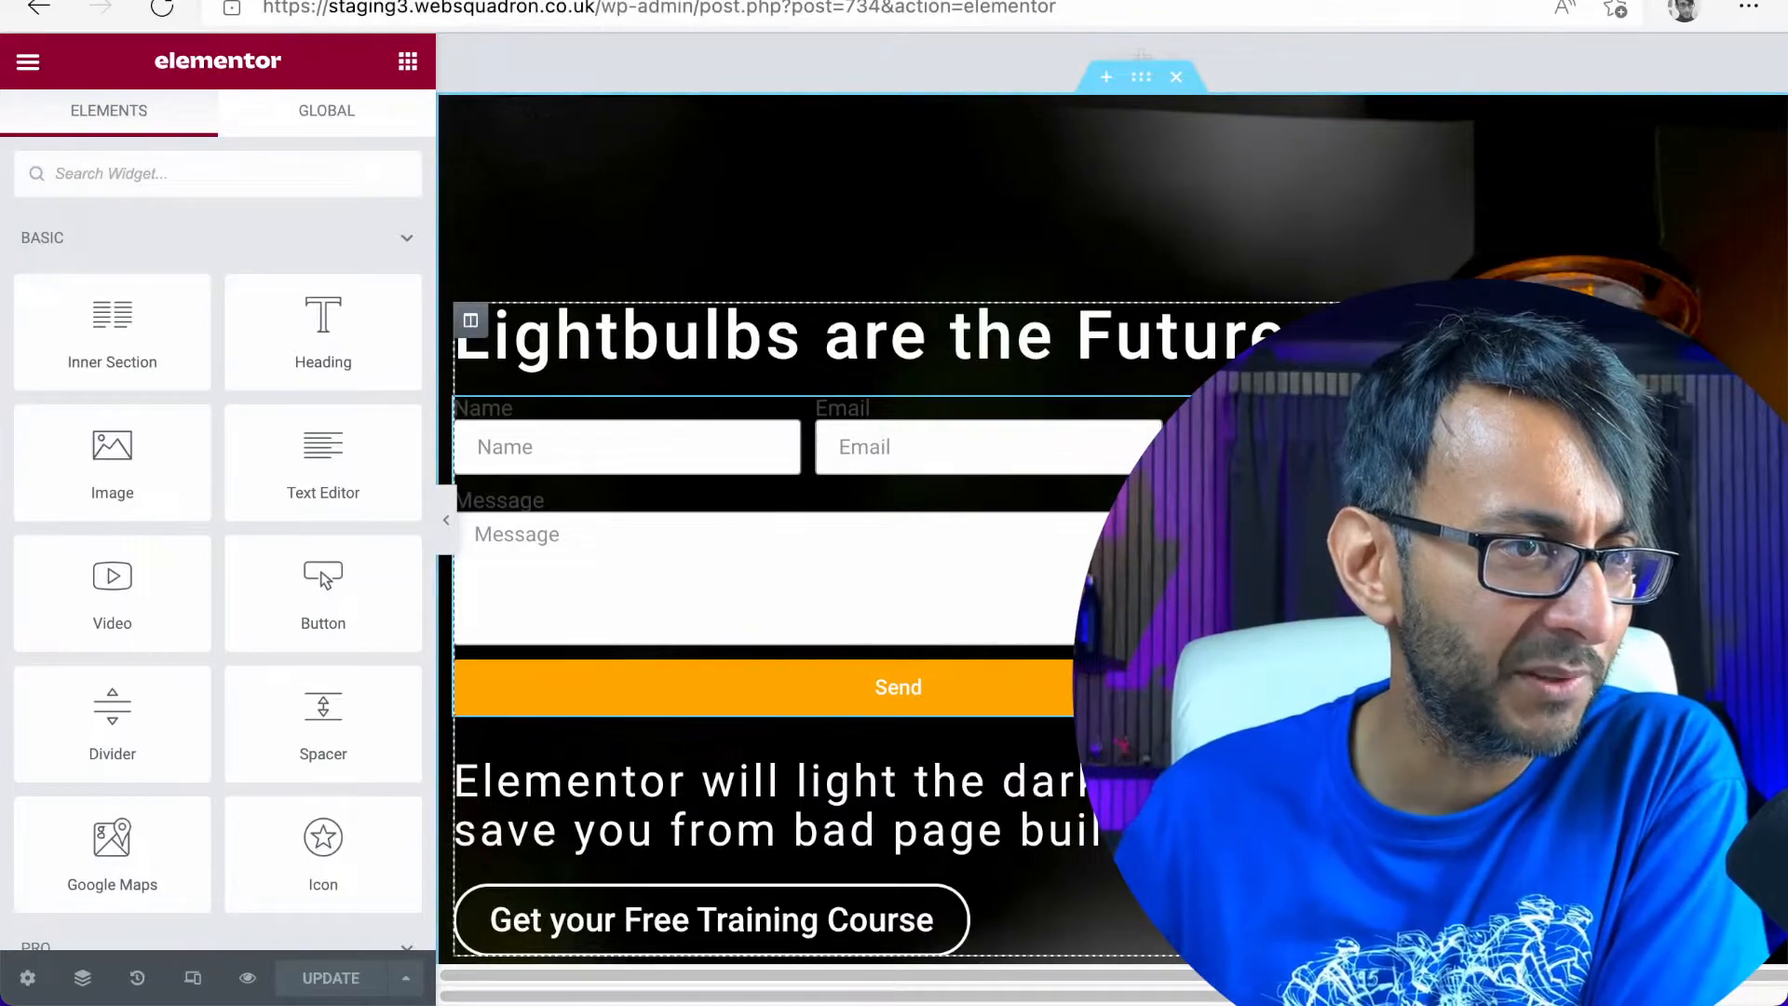
Paste custom CSS into the form that positions the message textarea absolutely with margin-left -300px, padding 0px and width 300px
{"action": "scroll", "coordinate": [163, 617], "scroll_direction": "down", "scroll_amount": 3}
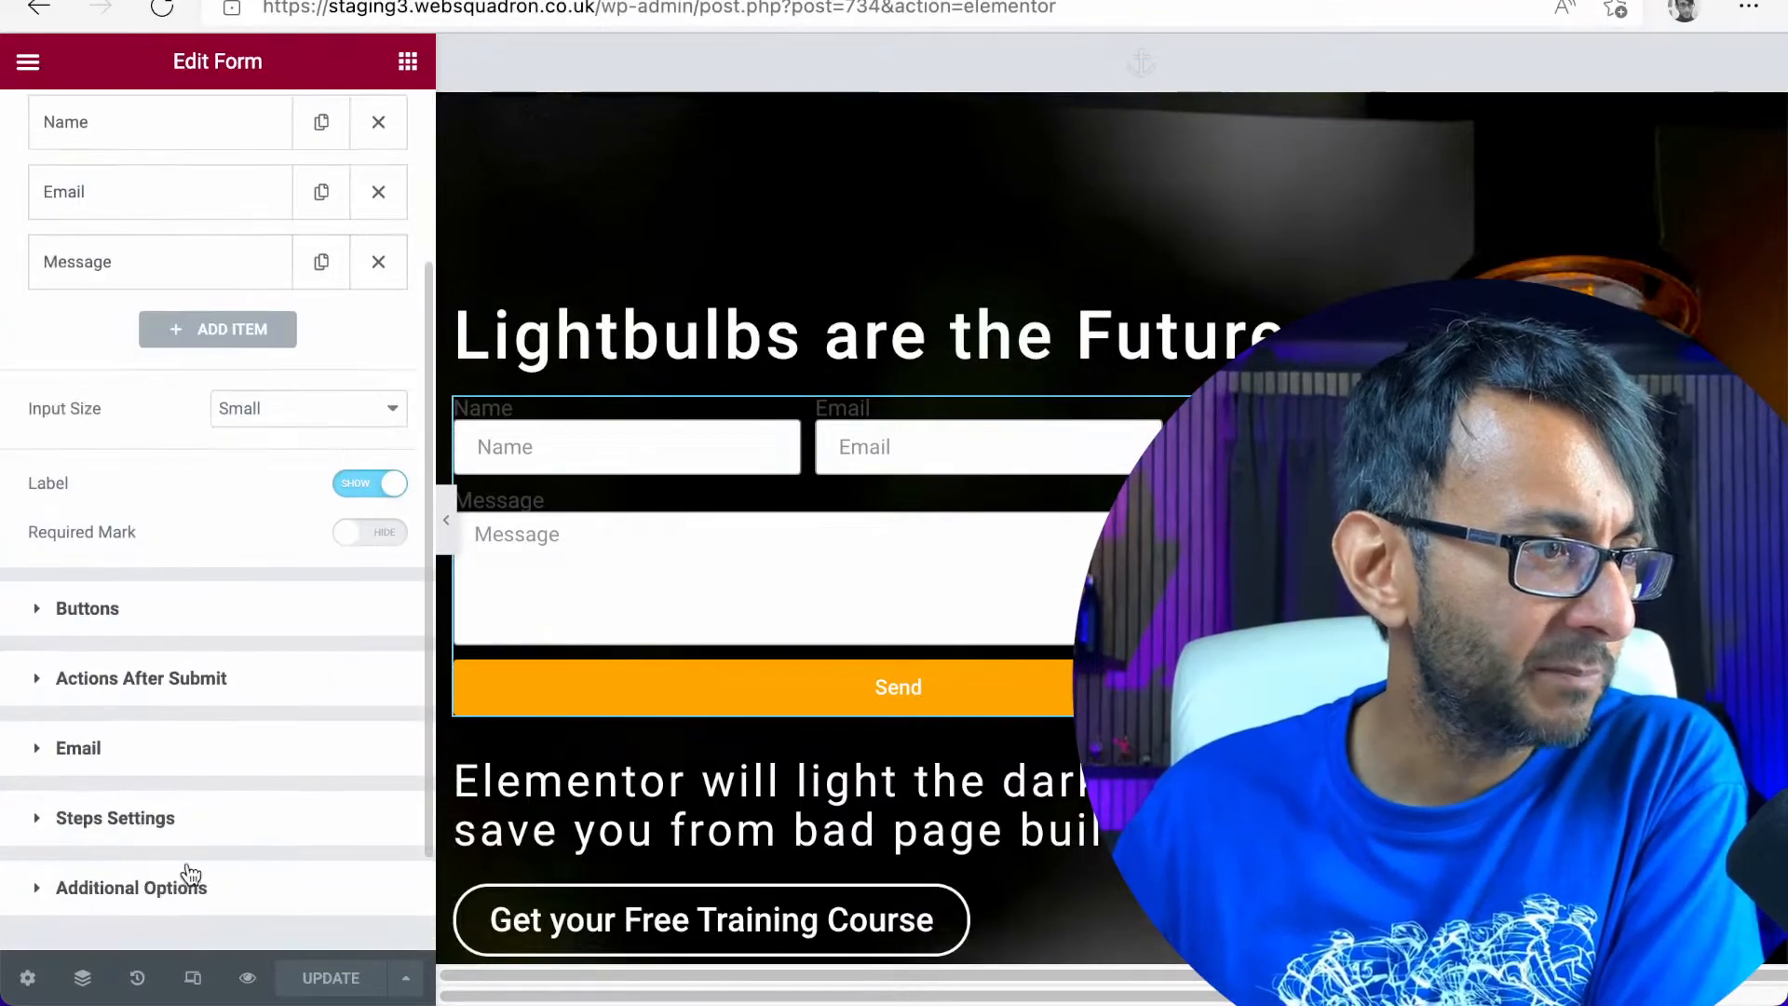
{"action": "scroll", "coordinate": [183, 871], "scroll_direction": "down", "scroll_amount": 2}
{"action": "scroll", "coordinate": [261, 513], "scroll_direction": "up", "scroll_amount": 5}
{"action": "left_click", "coordinate": [360, 130]}
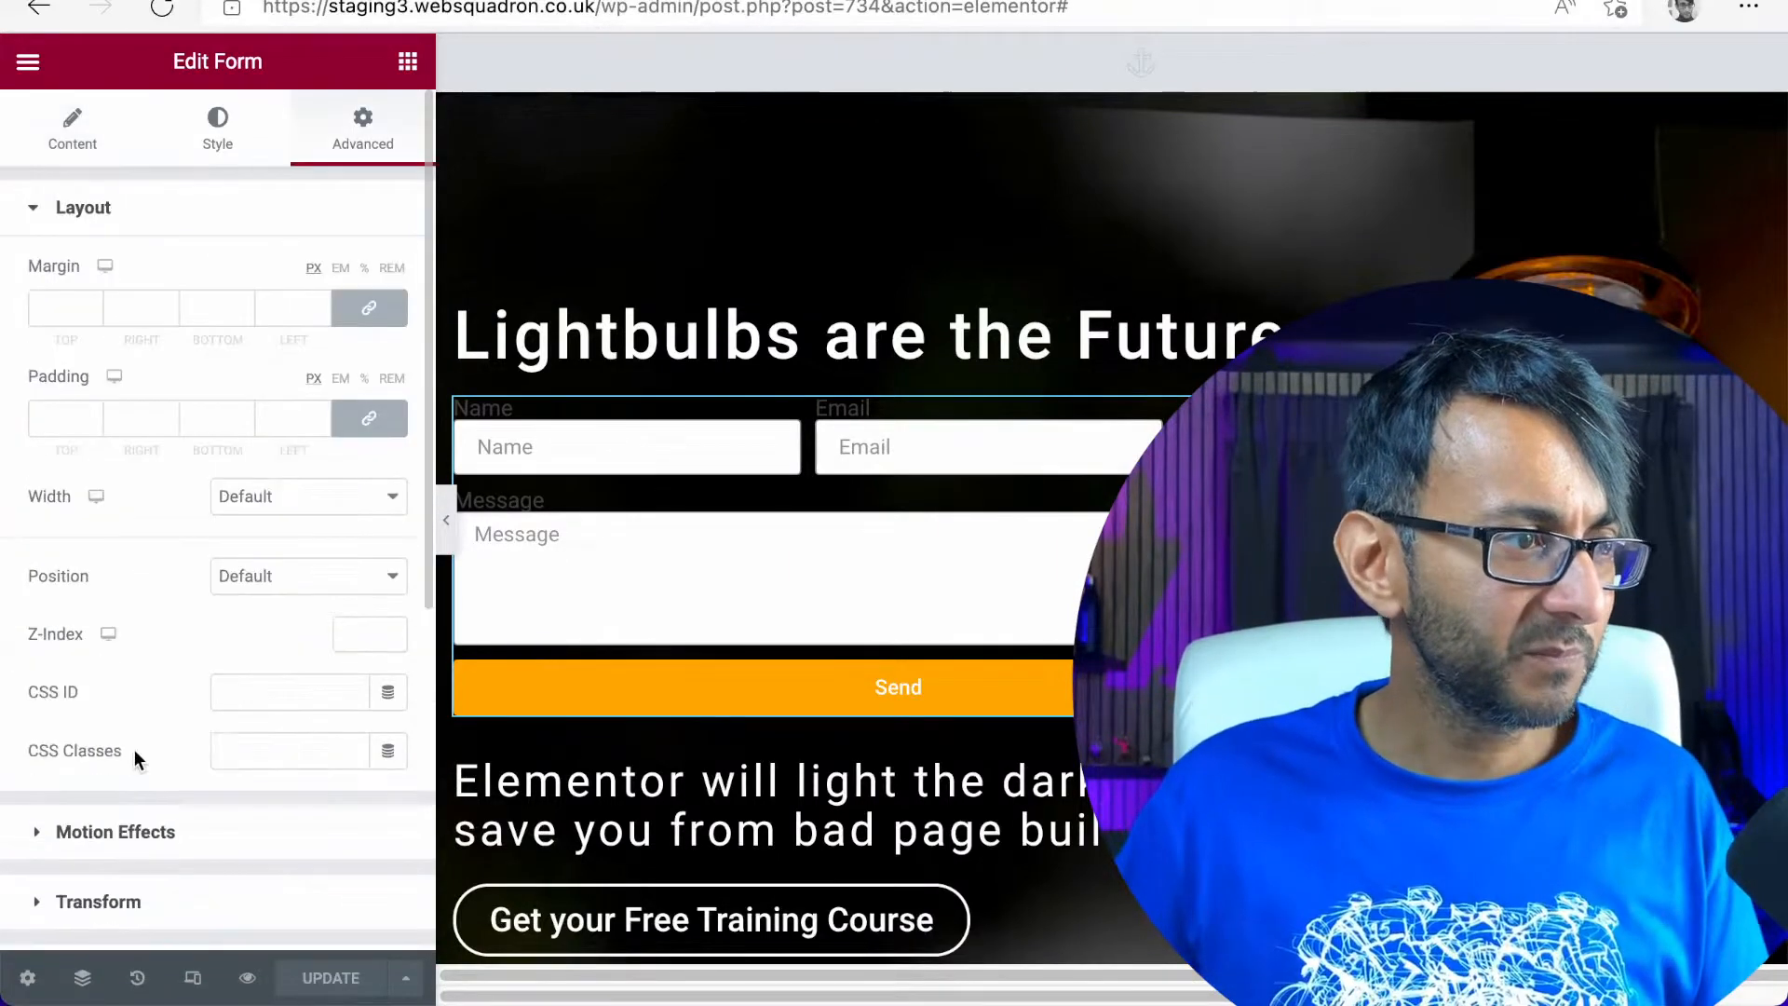
{"action": "scroll", "coordinate": [139, 783], "scroll_direction": "down", "scroll_amount": 4}
{"action": "scroll", "coordinate": [154, 817], "scroll_direction": "down", "scroll_amount": 1}
{"action": "left_click", "coordinate": [195, 768]}
{"action": "left_click", "coordinate": [161, 859]}
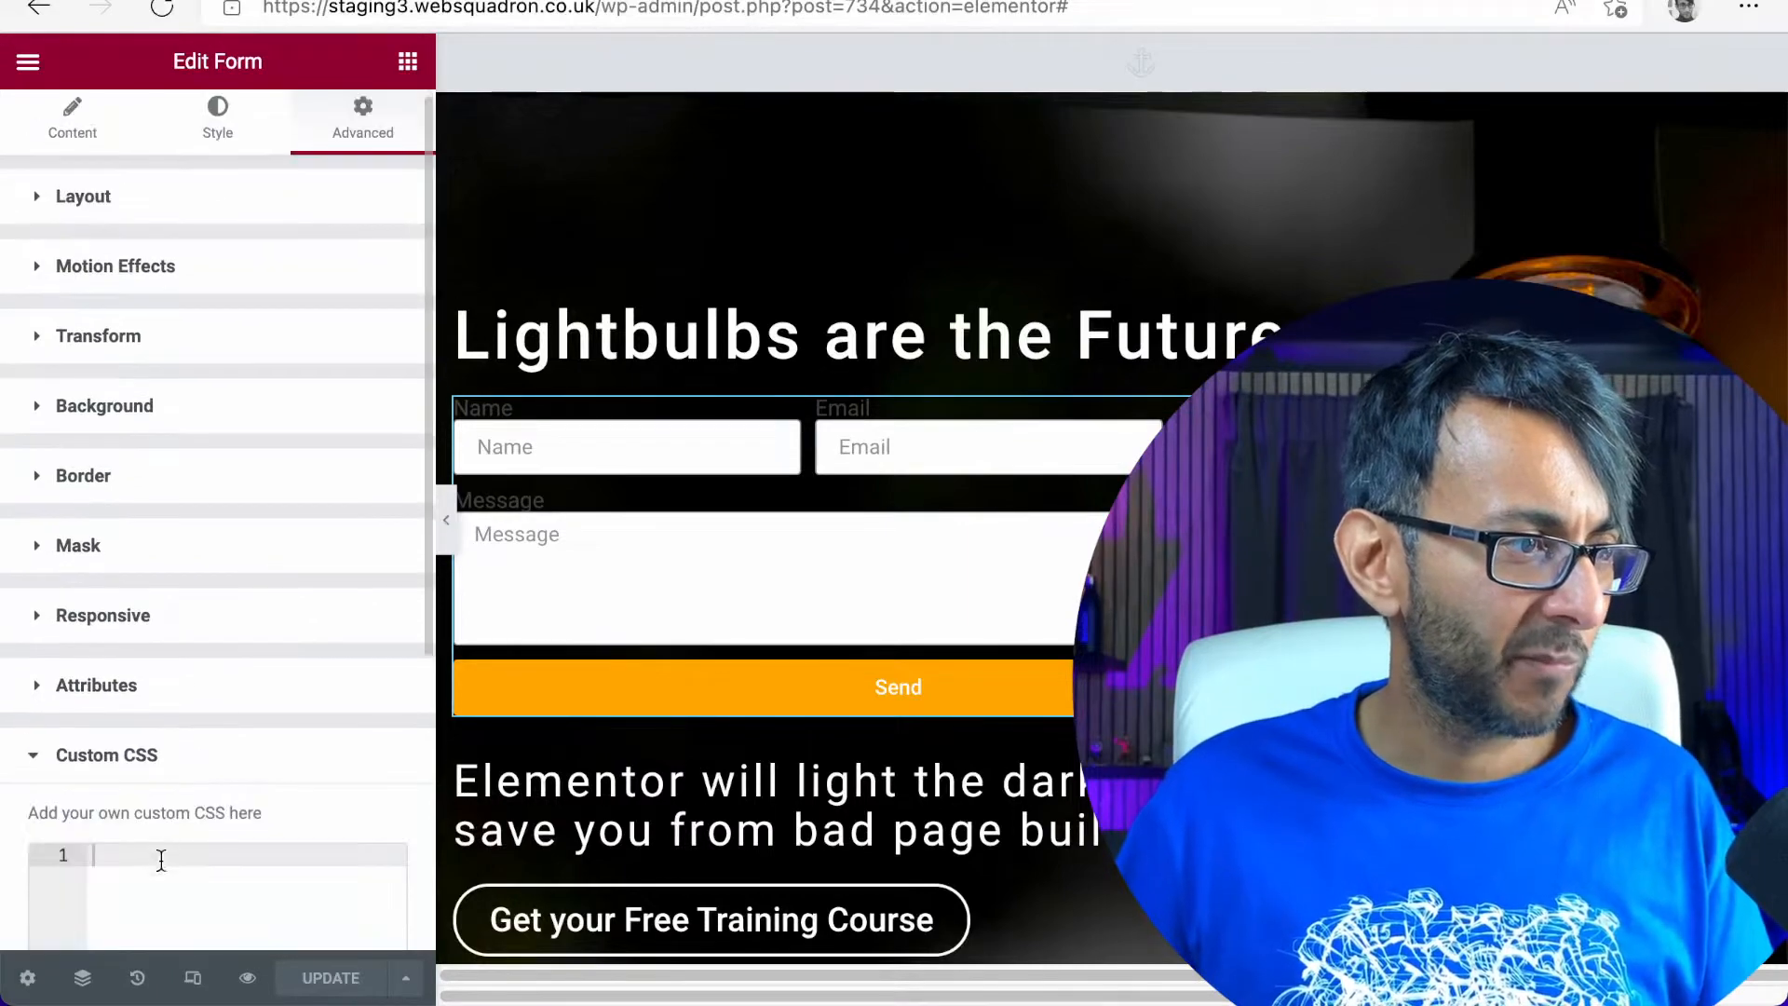
{"action": "key", "text": "ctrl+v"}
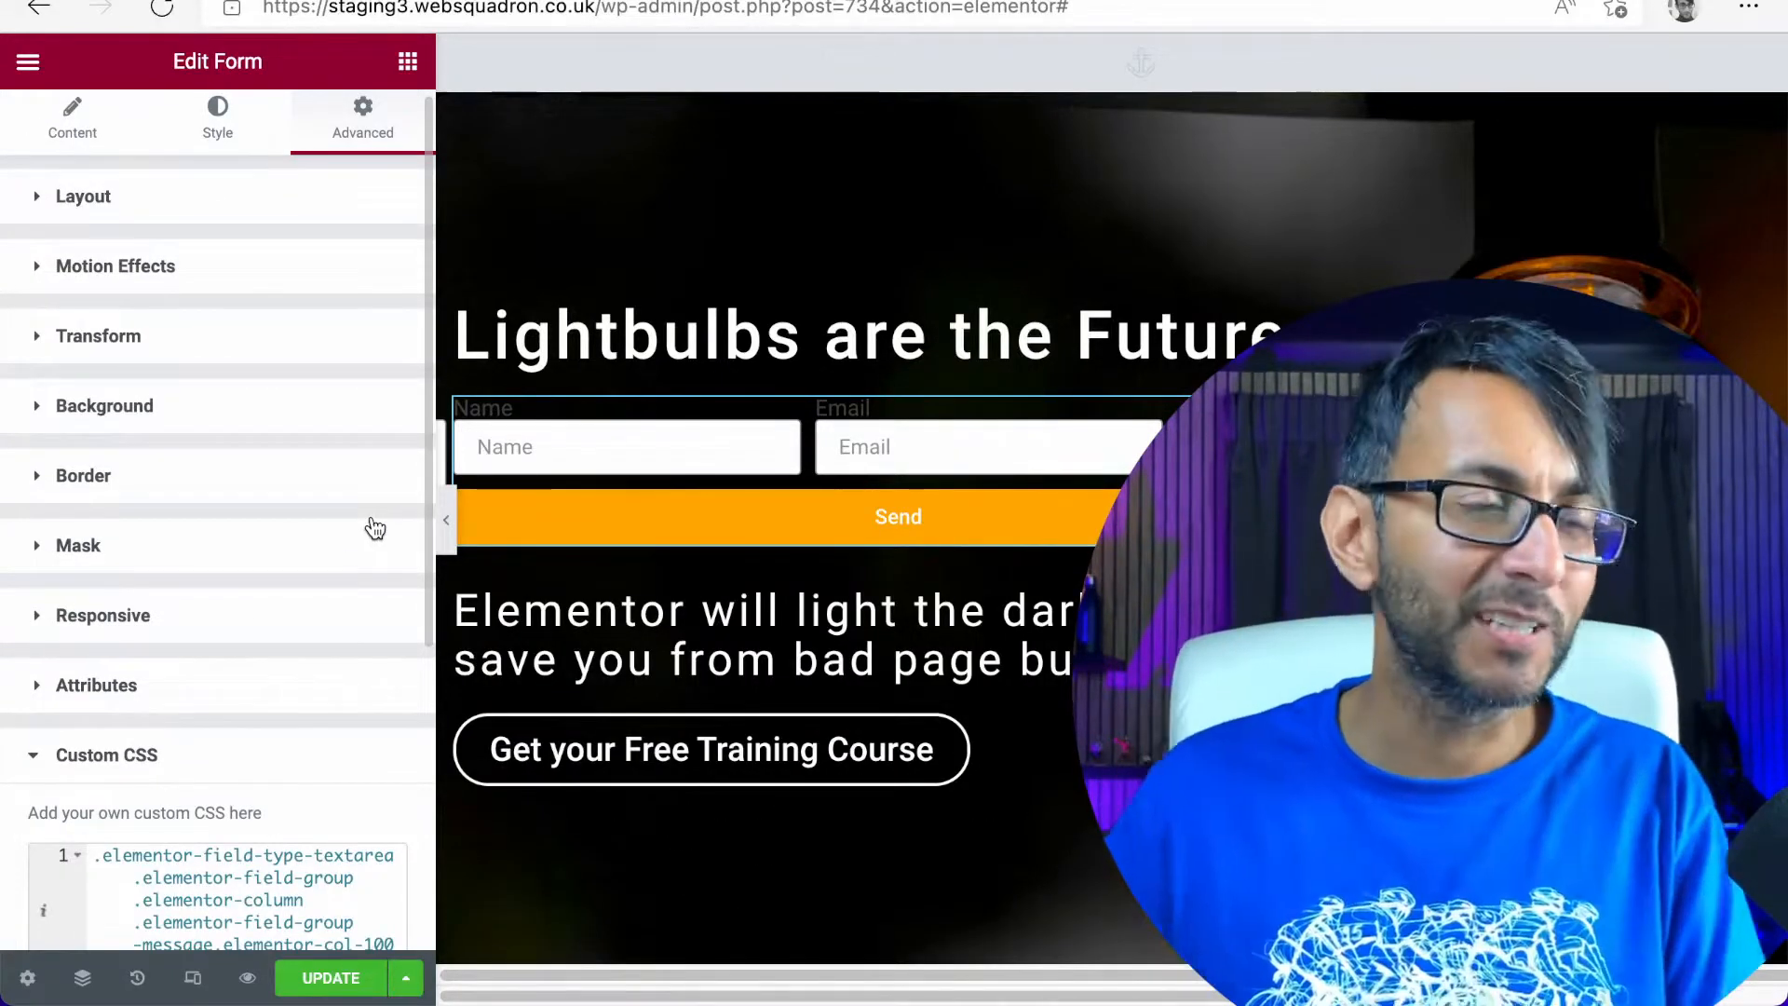
{"action": "scroll", "coordinate": [205, 644], "scroll_direction": "down", "scroll_amount": 5}
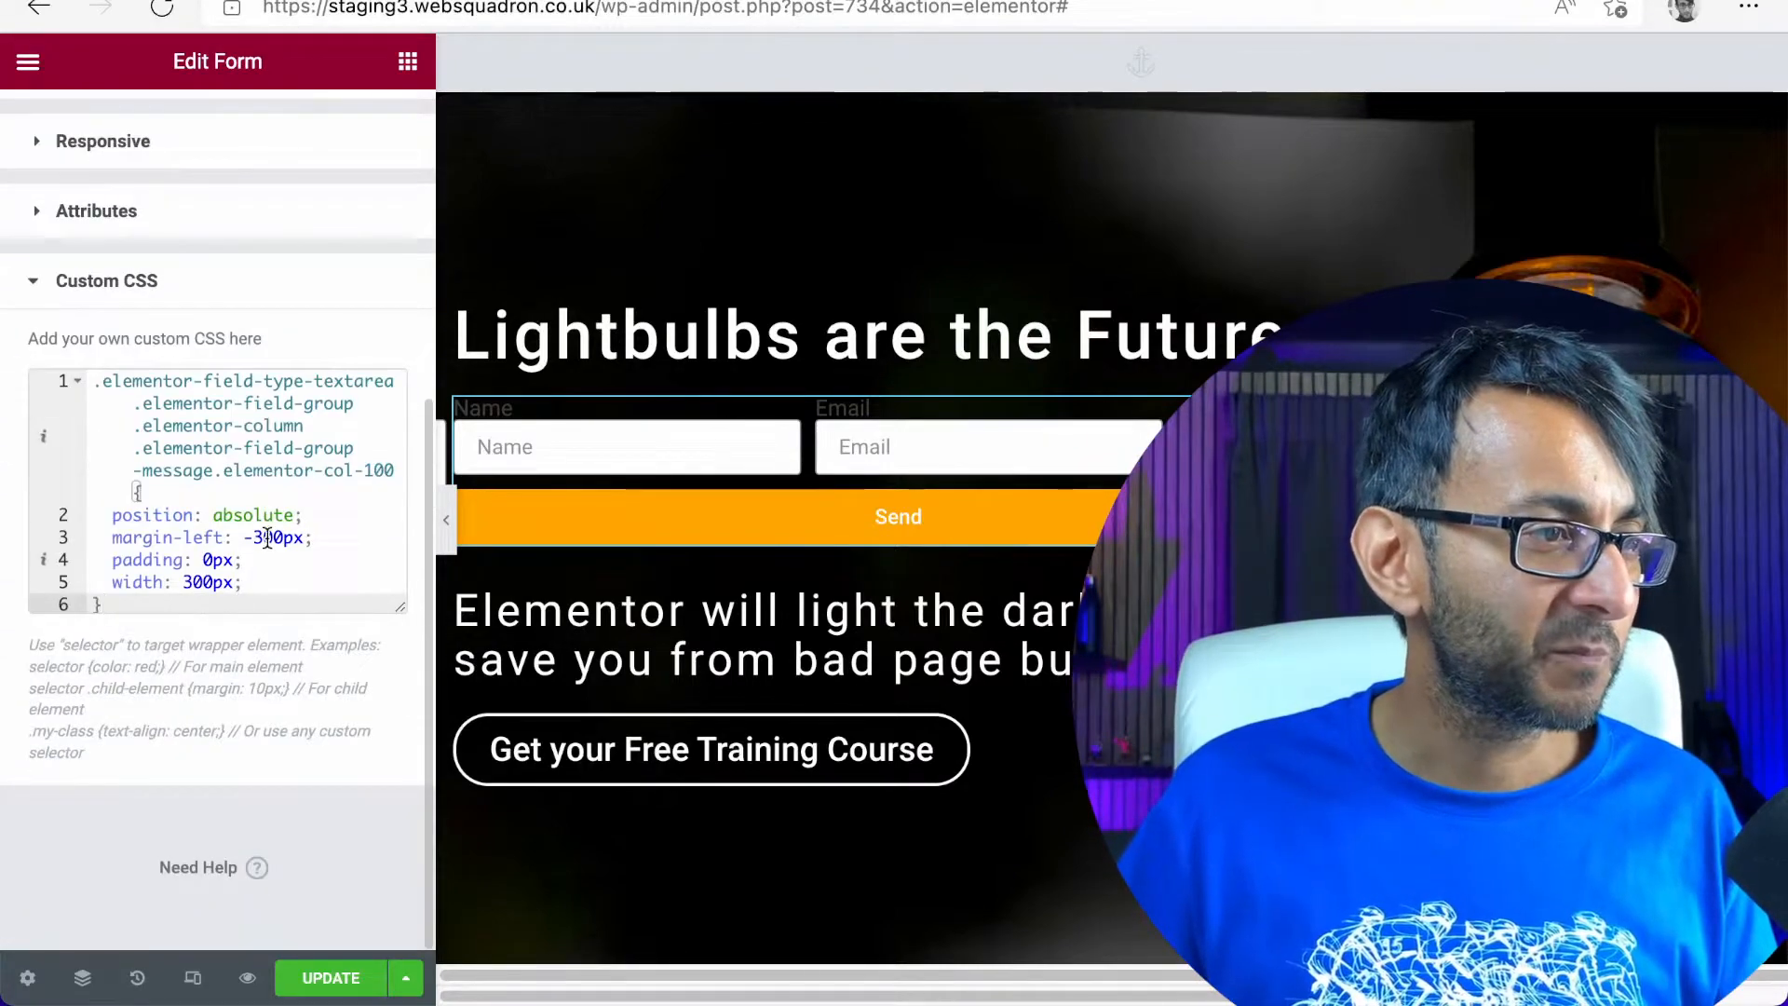
Change the message field's margin-left in the form's custom CSS to a positive 300px
{"action": "left_click", "coordinate": [261, 537]}
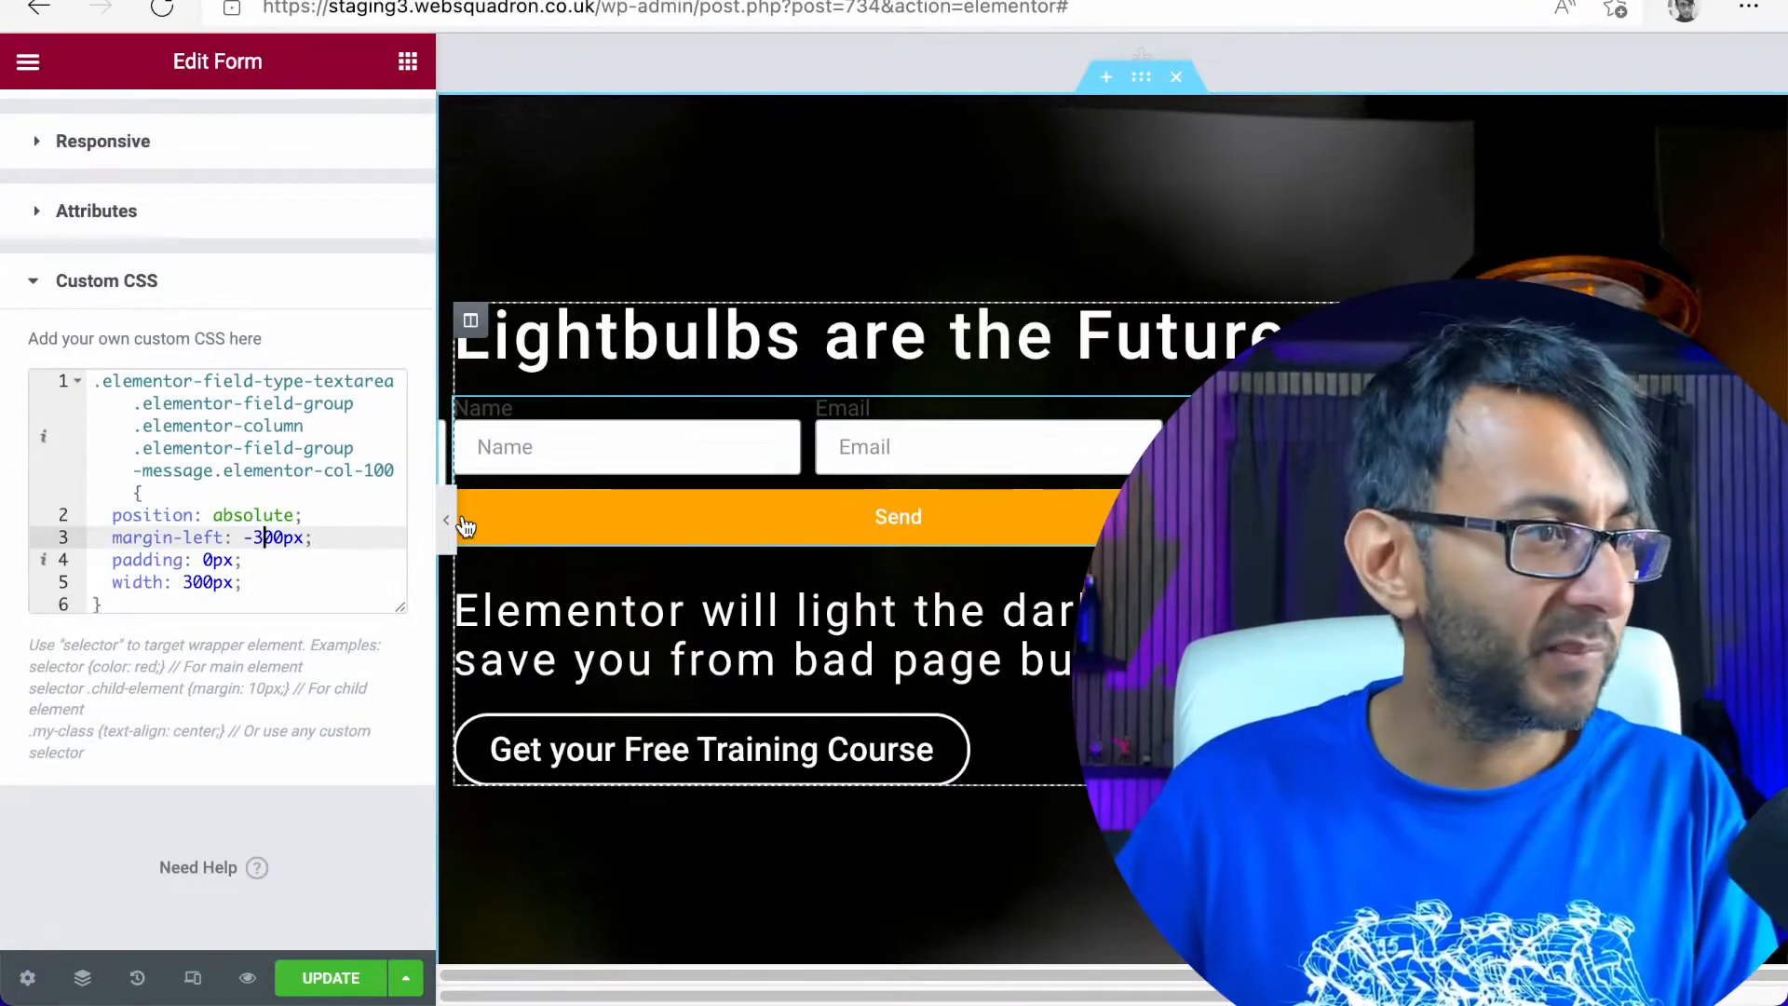
{"action": "key", "text": "Left"}
{"action": "key", "text": "BackSpace"}
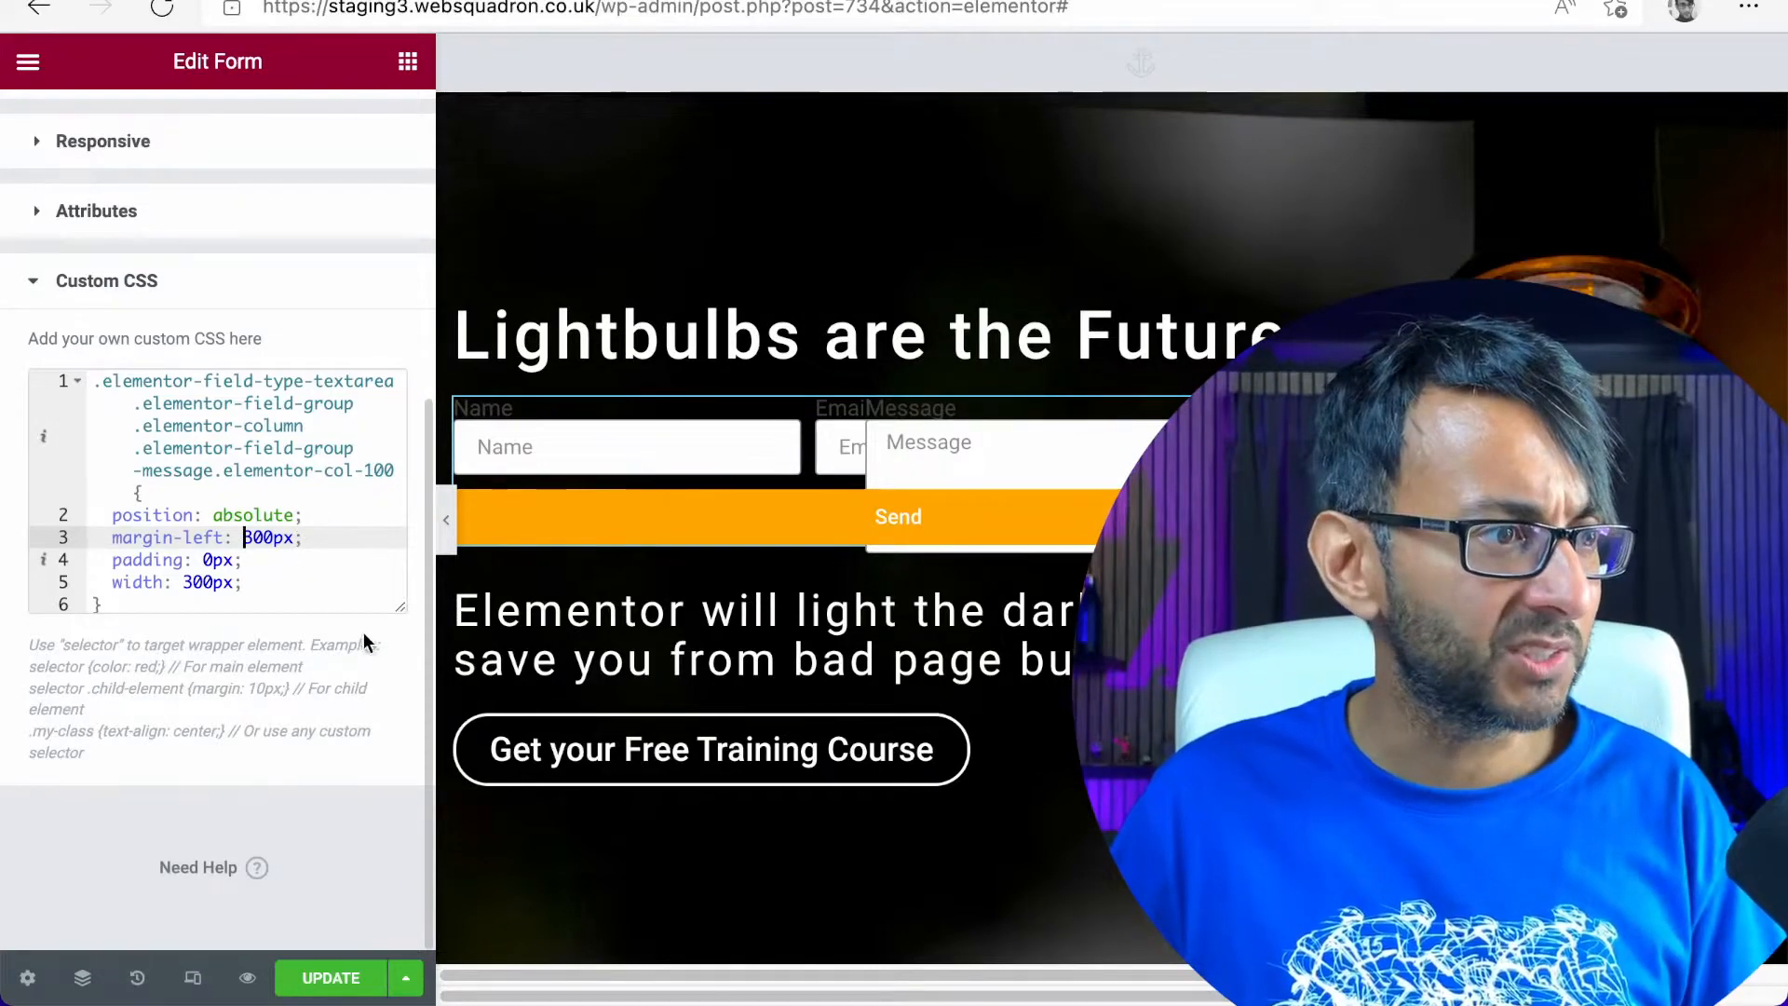
{"action": "left_click_drag", "start_coordinate": [402, 608], "coordinate": [417, 690]}
Assign the CSS class formx to the form widget
{"action": "scroll", "coordinate": [169, 511], "scroll_direction": "up", "scroll_amount": 5}
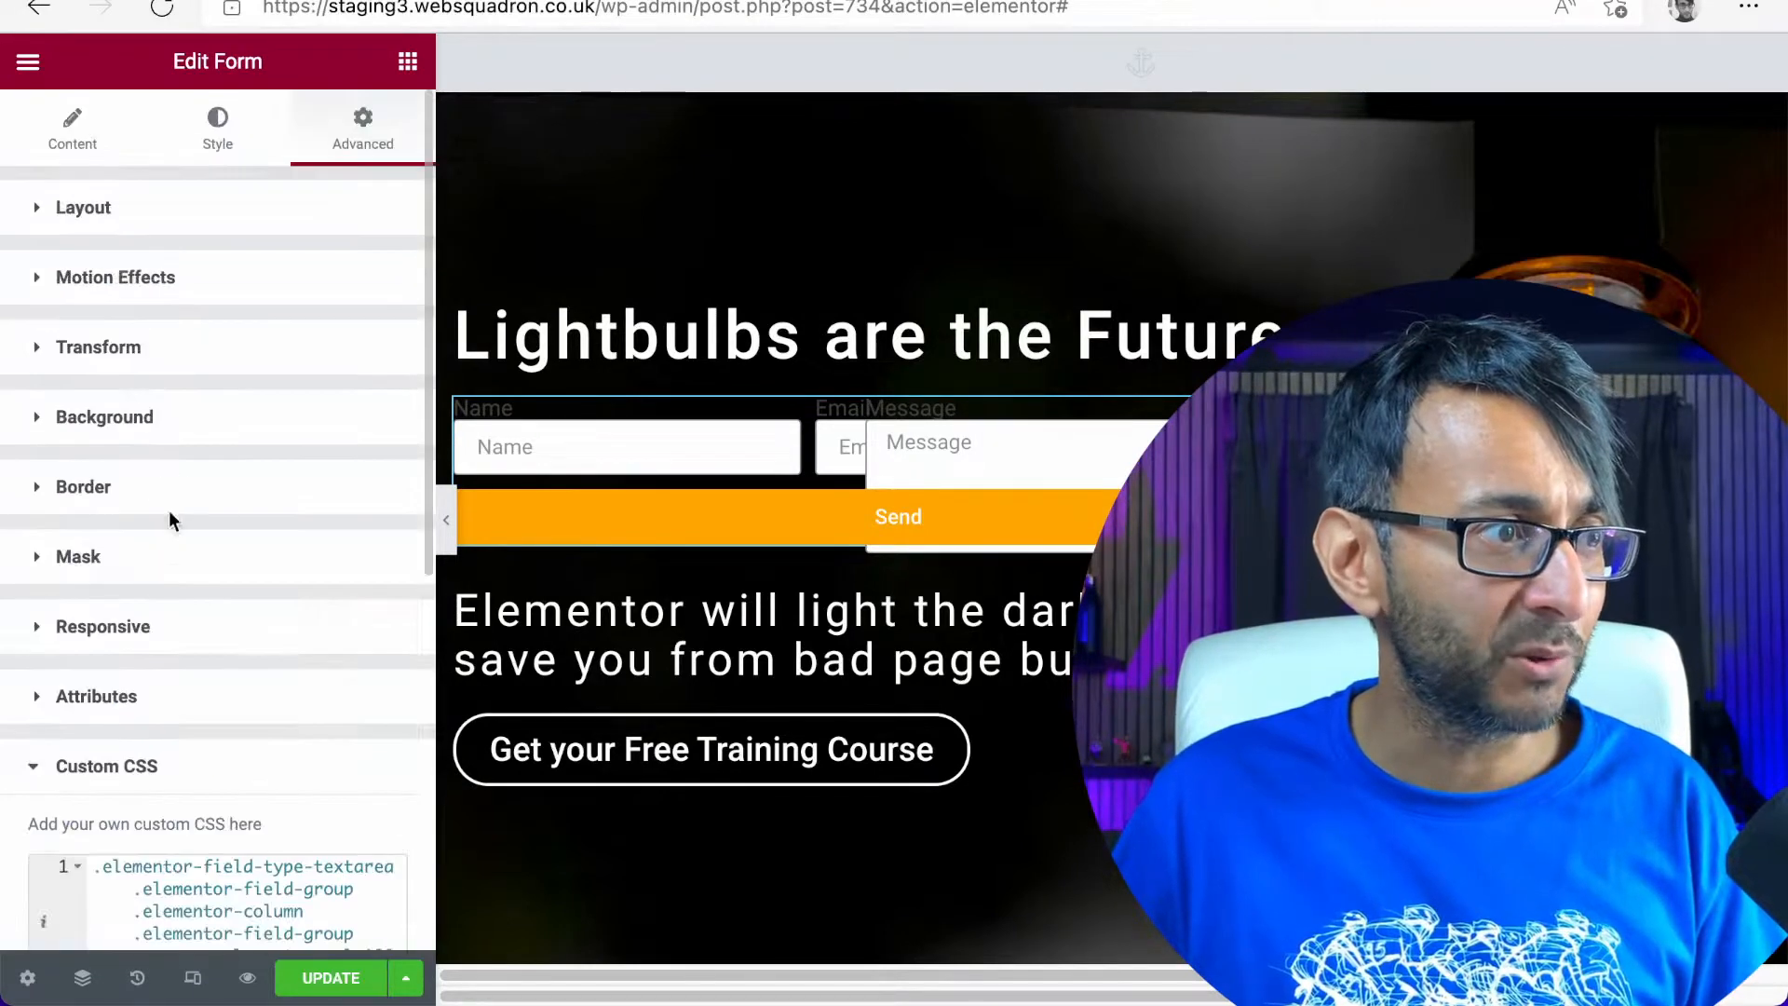
{"action": "left_click", "coordinate": [251, 218]}
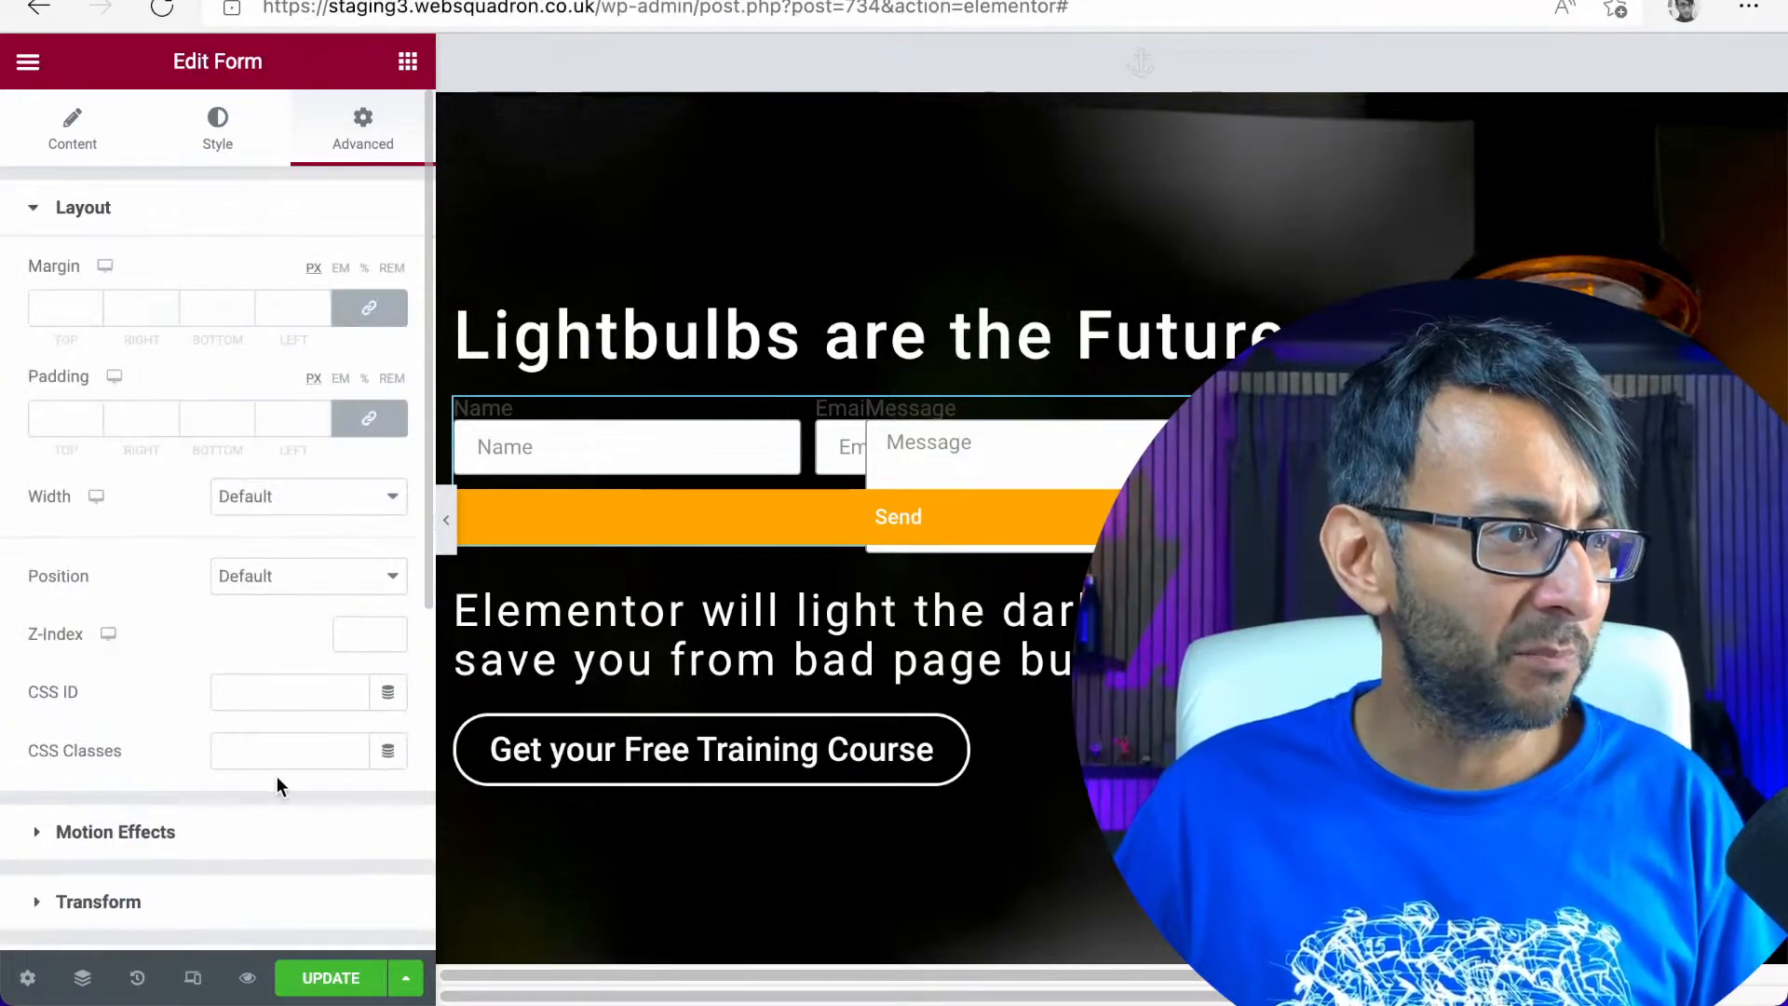
{"action": "left_click", "coordinate": [284, 746]}
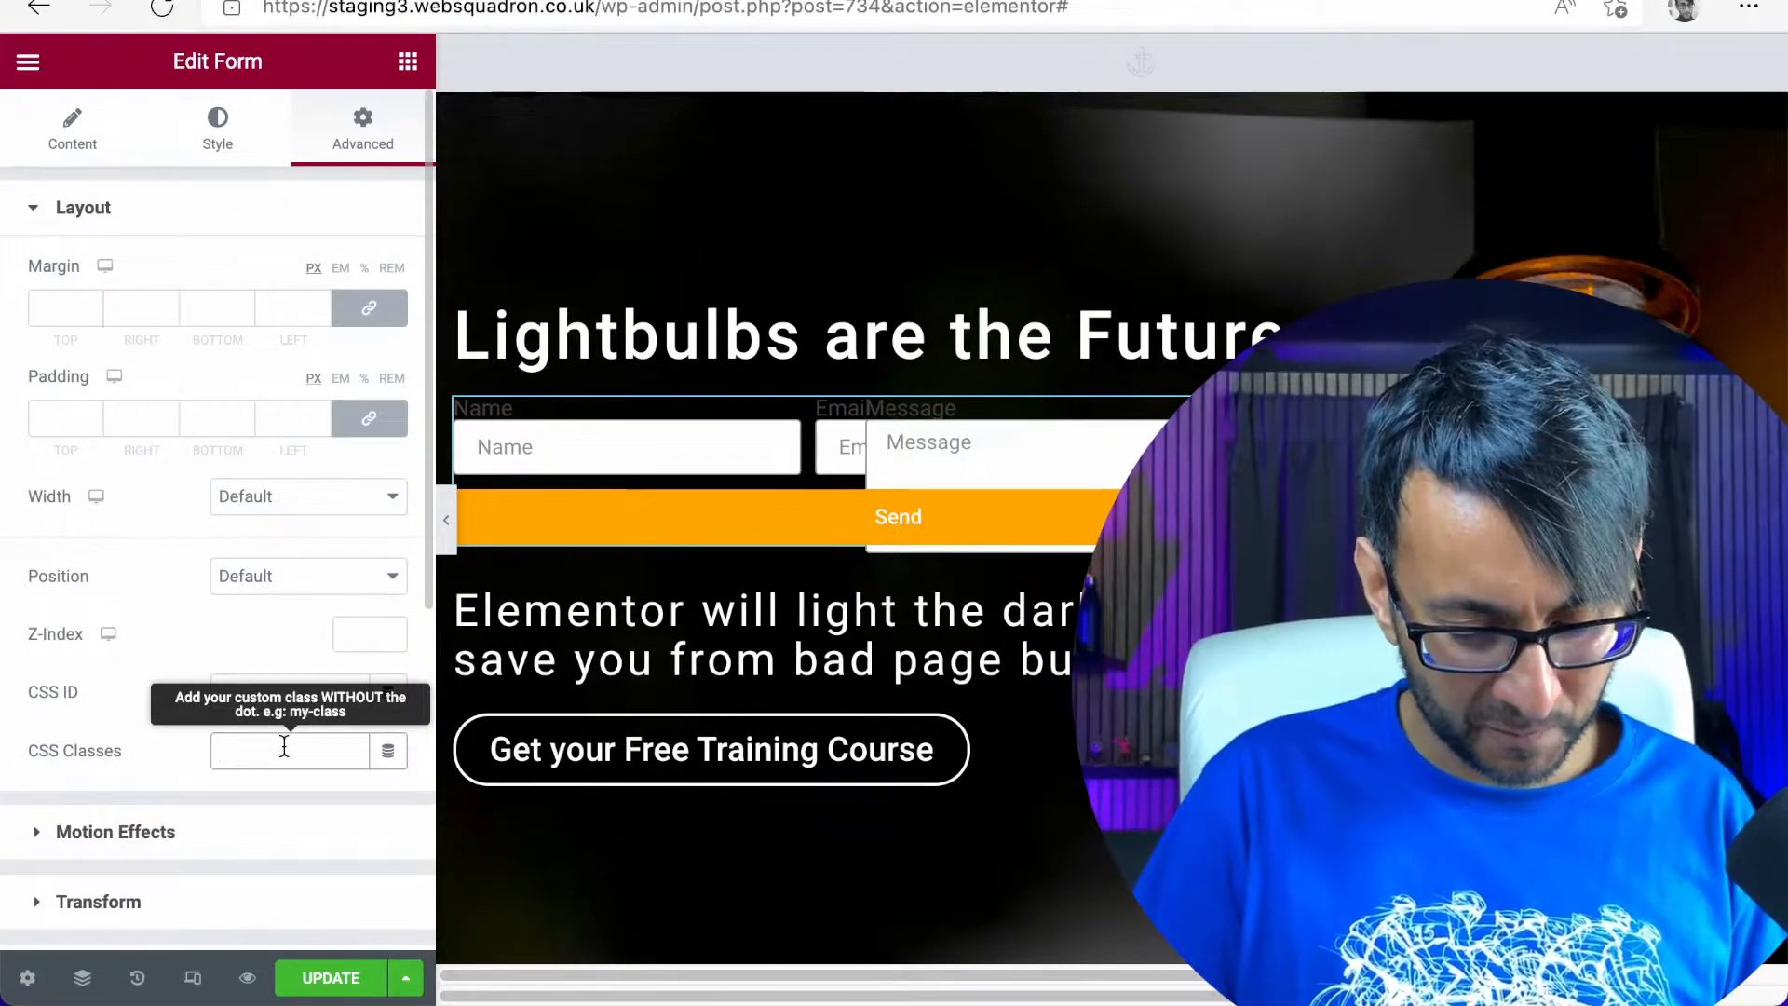
{"action": "type", "text": "form"}
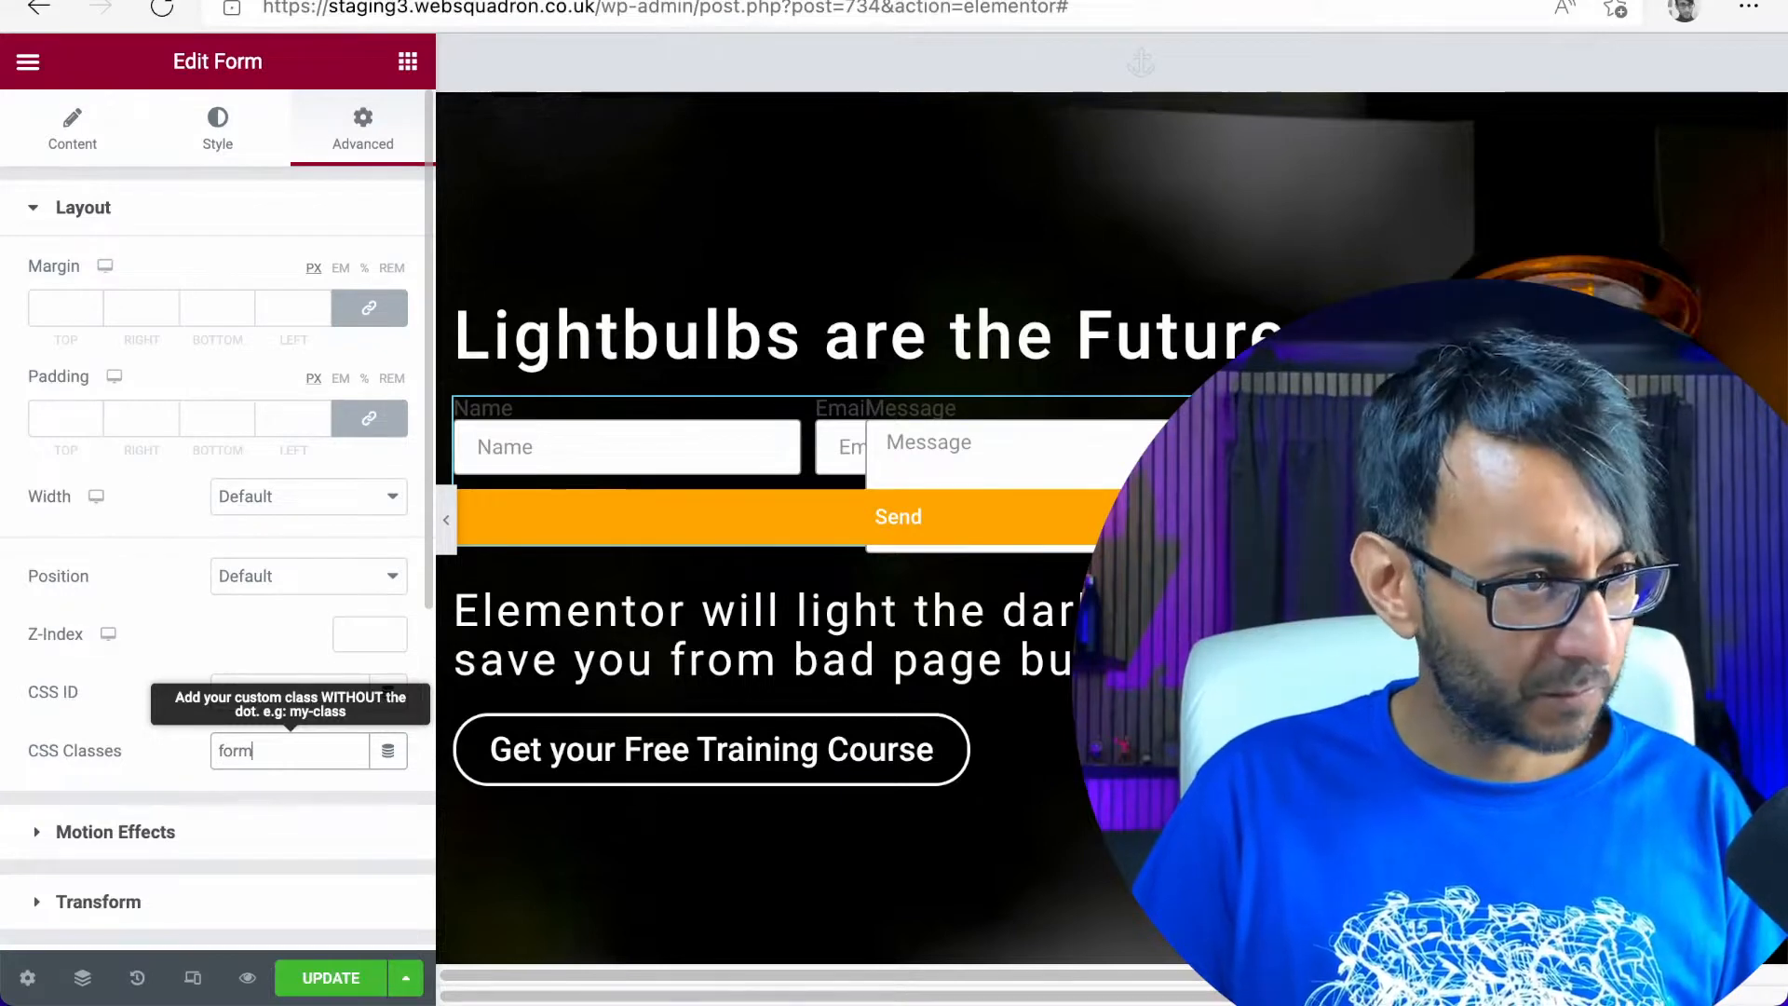
{"action": "type", "text": "x"}
Prefix the selector in the form's custom CSS with .formx and save the page
{"action": "scroll", "coordinate": [331, 518], "scroll_direction": "down", "scroll_amount": 6}
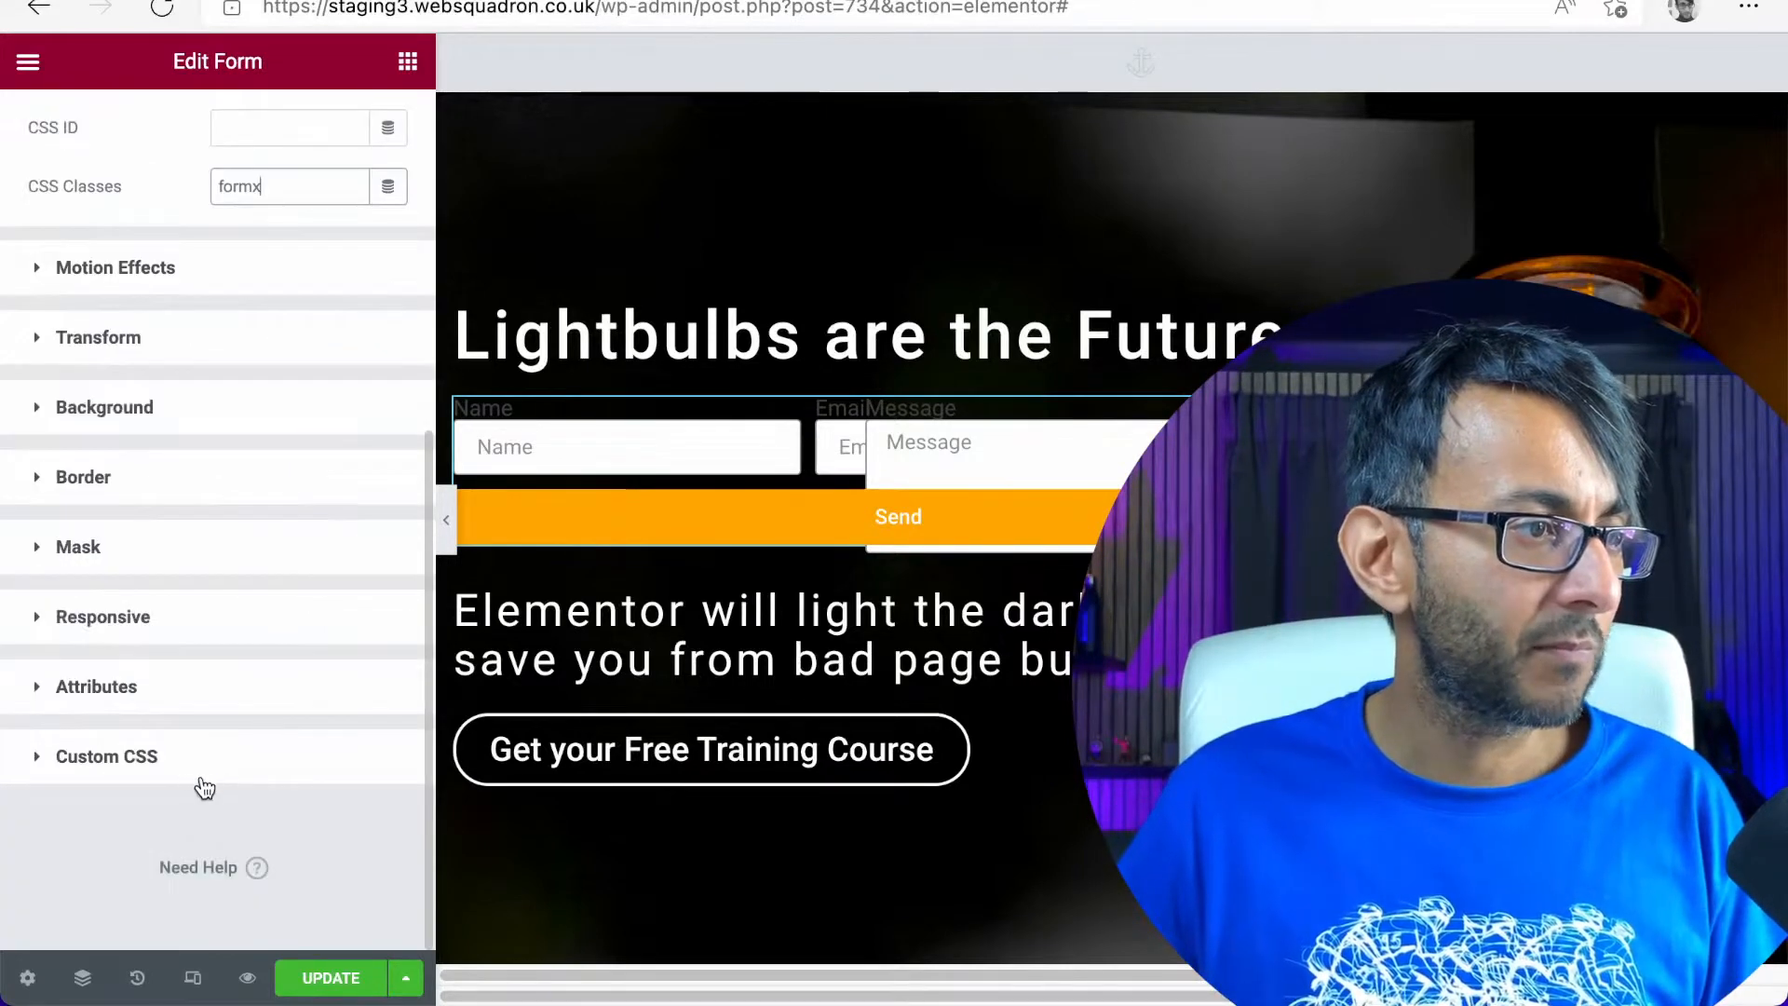
{"action": "left_click", "coordinate": [205, 762]}
{"action": "left_click", "coordinate": [94, 865]}
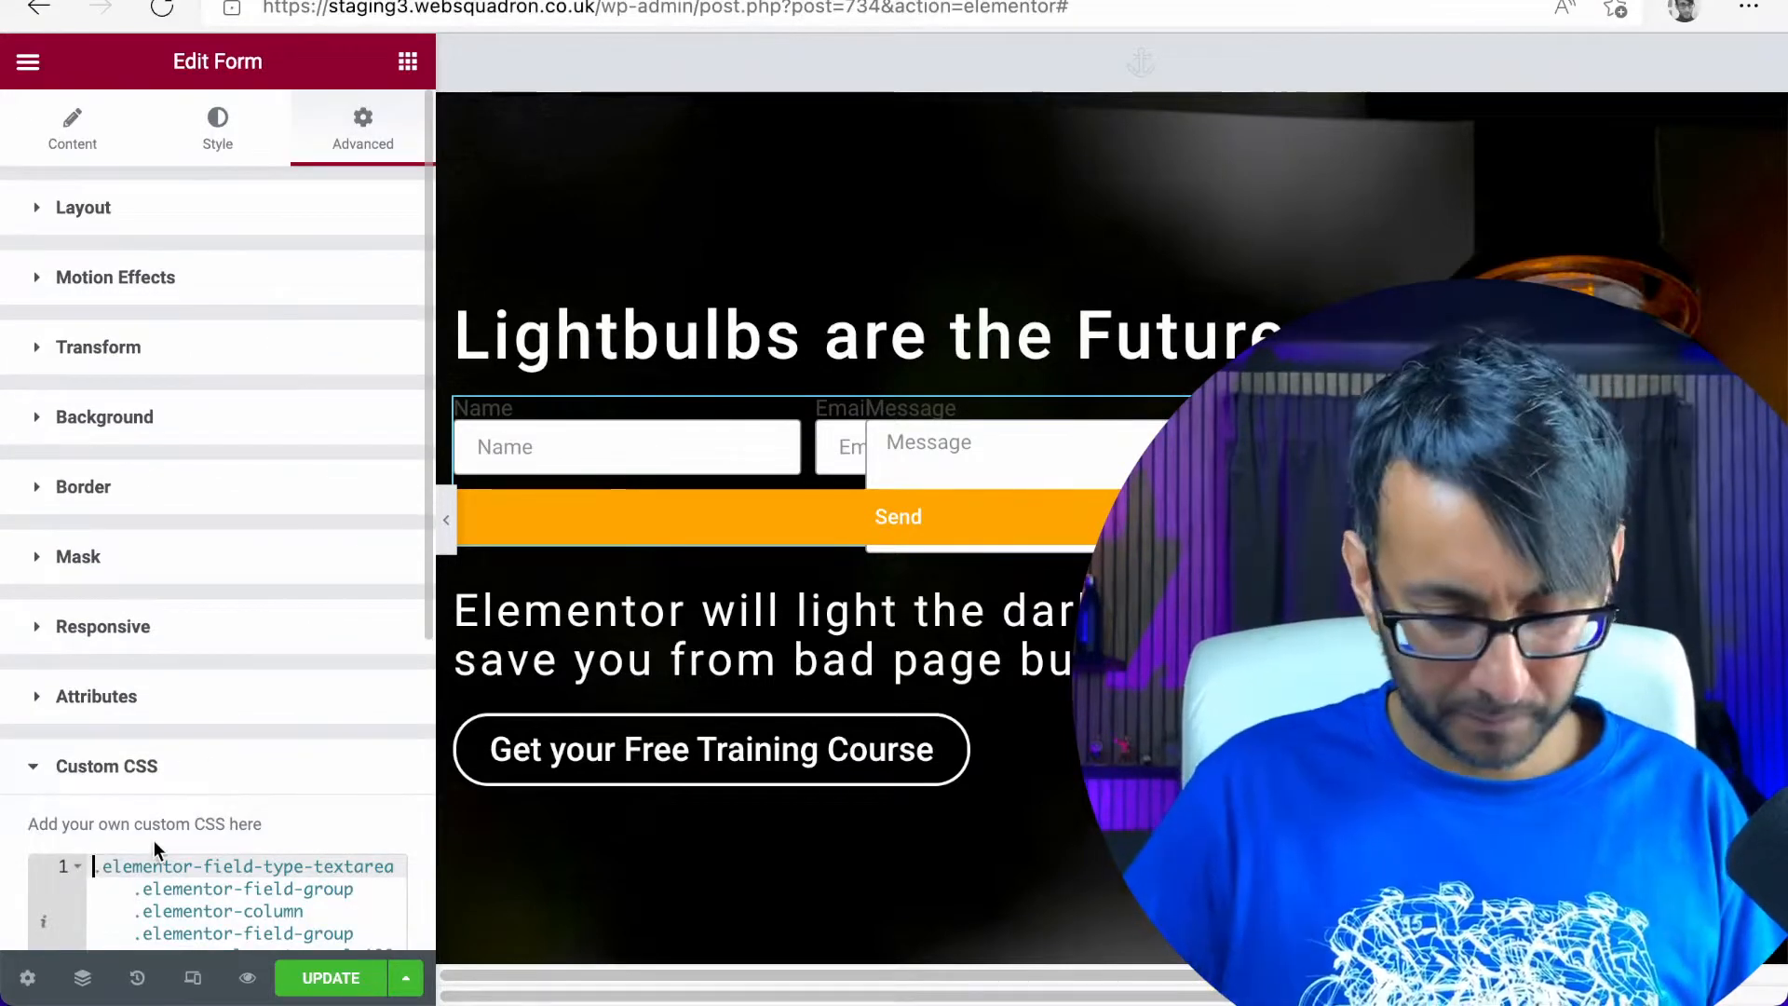
{"action": "type", "text": ".formx"}
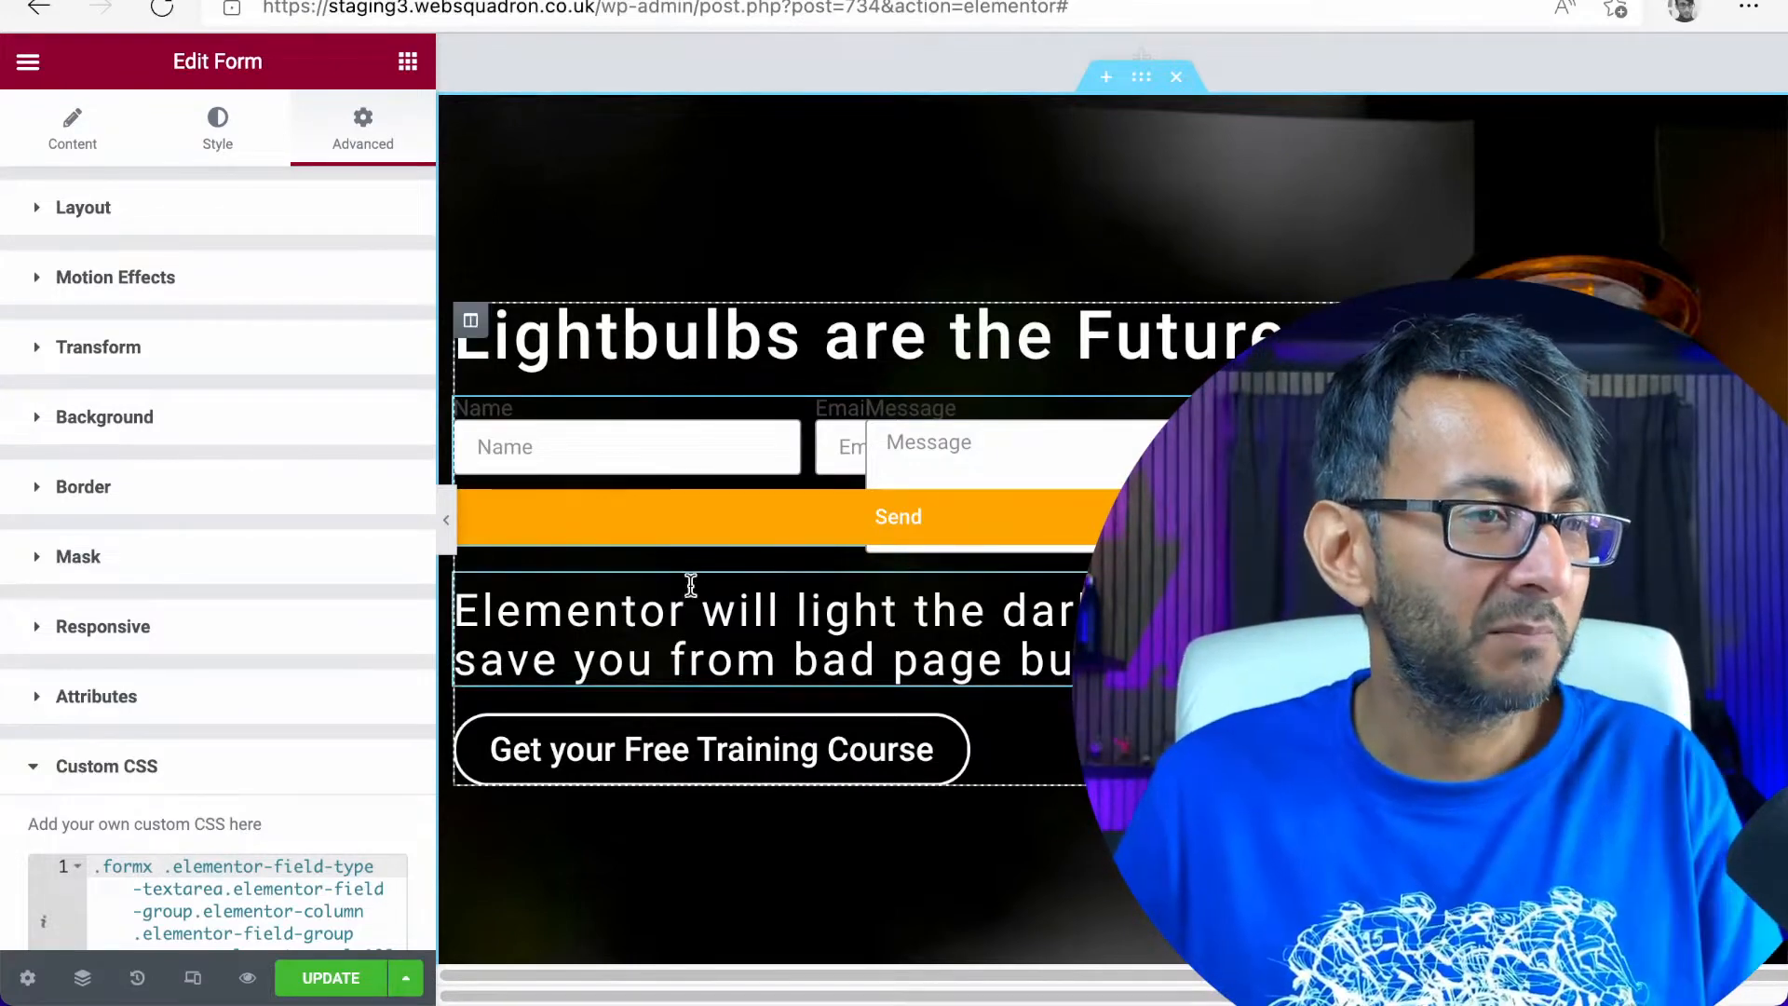
{"action": "left_click", "coordinate": [313, 976]}
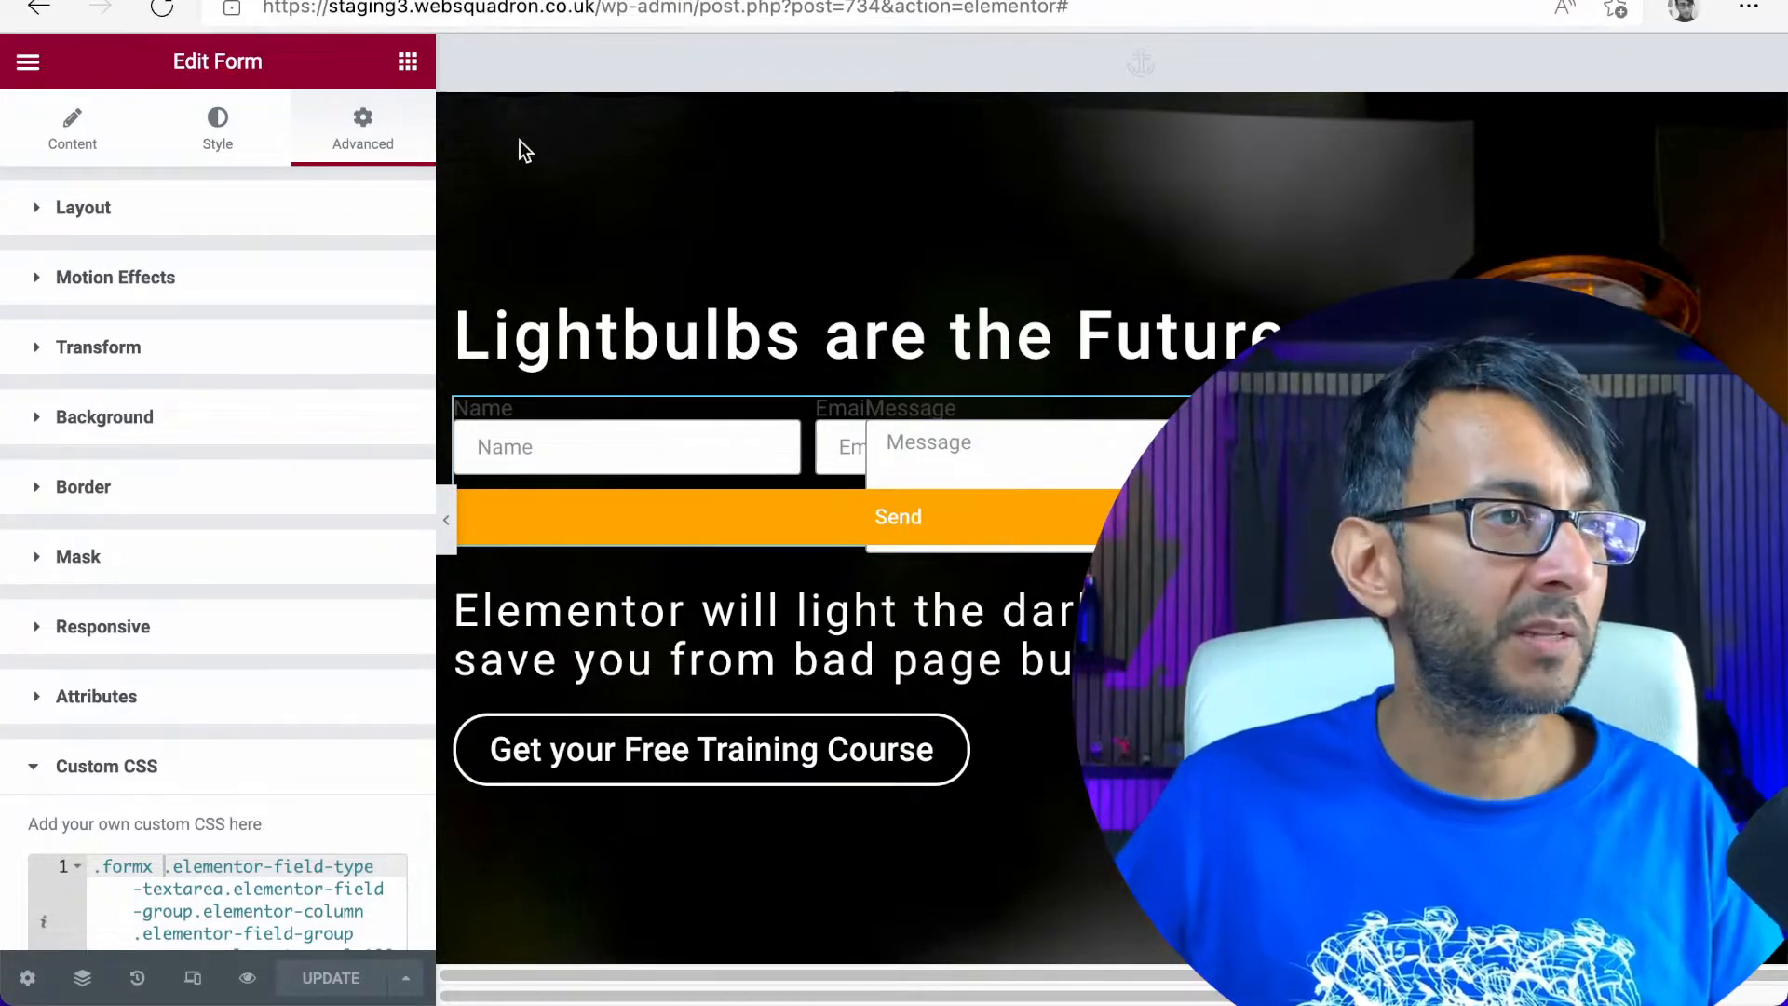
Leave the page editor for the site's WordPress dashboard by shortening the address to /wp-admin/
{"action": "left_click", "coordinate": [639, 12]}
{"action": "left_click_drag", "start_coordinate": [693, 9], "coordinate": [1236, 16]}
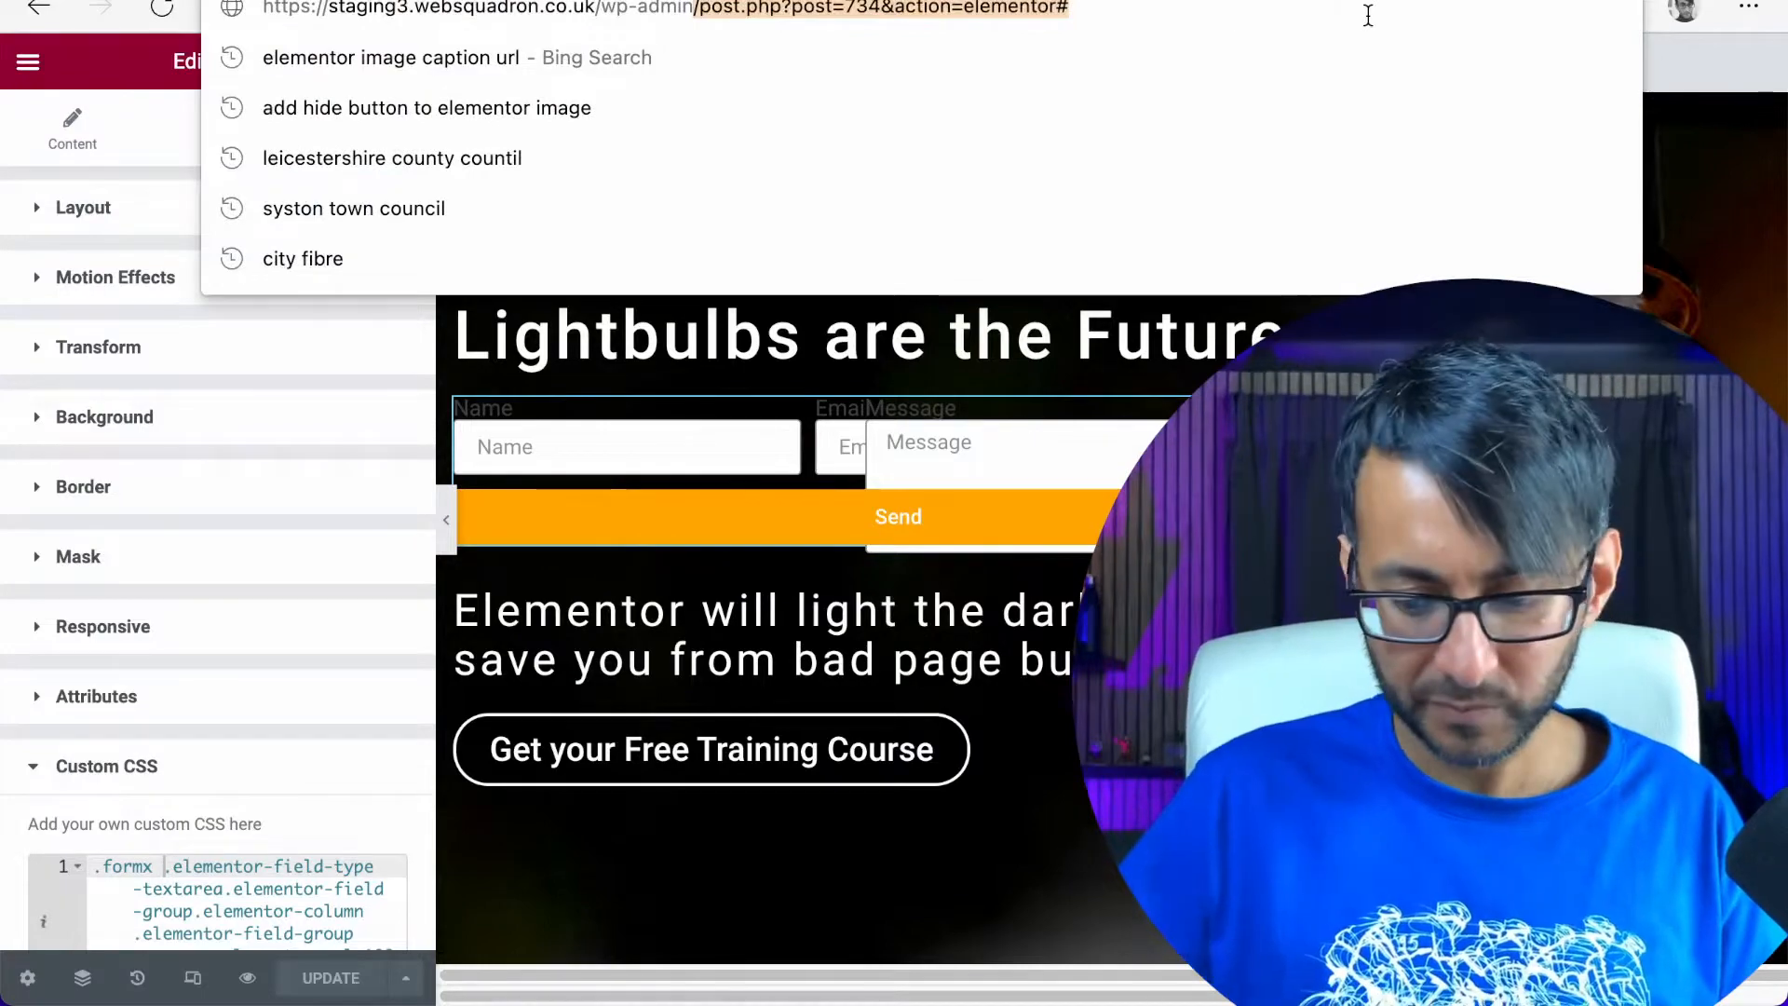
{"action": "key", "text": "BackSpace"}
{"action": "key", "text": "Return"}
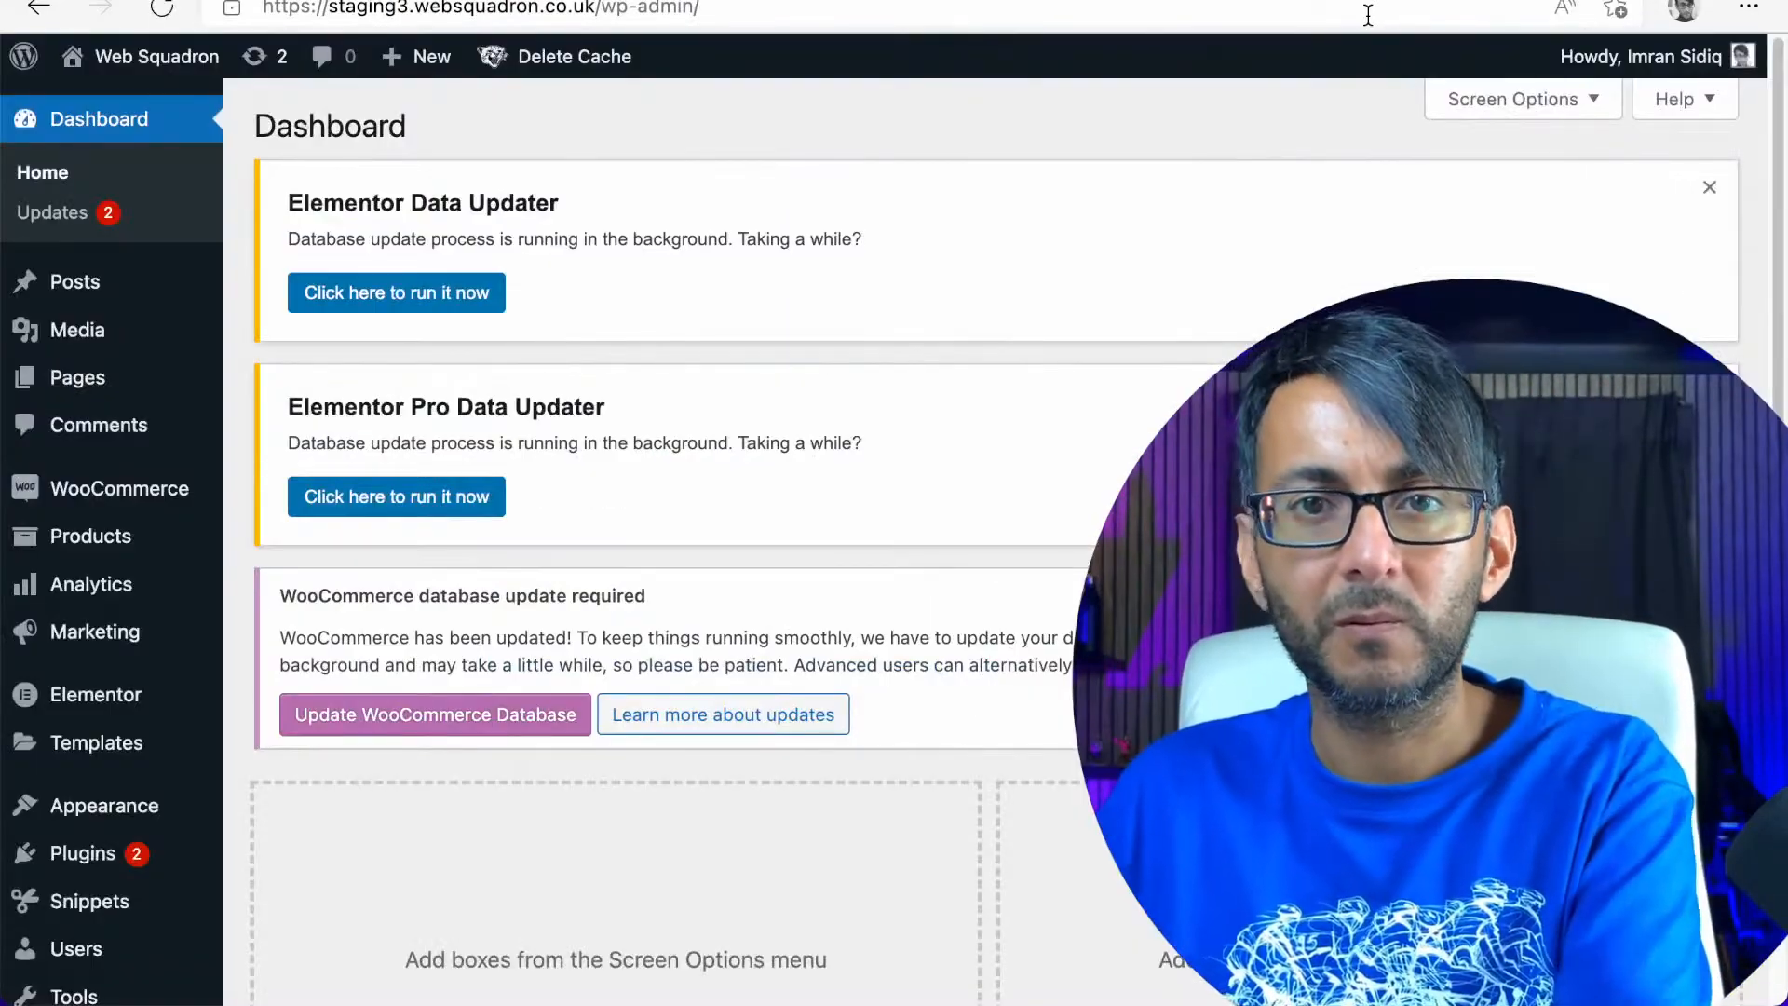
Open the site-wide Custom CSS visual editor and pick the form's Name field to inspect its selector
{"action": "mouse_move", "coordinate": [144, 597]}
{"action": "mouse_move", "coordinate": [104, 806]}
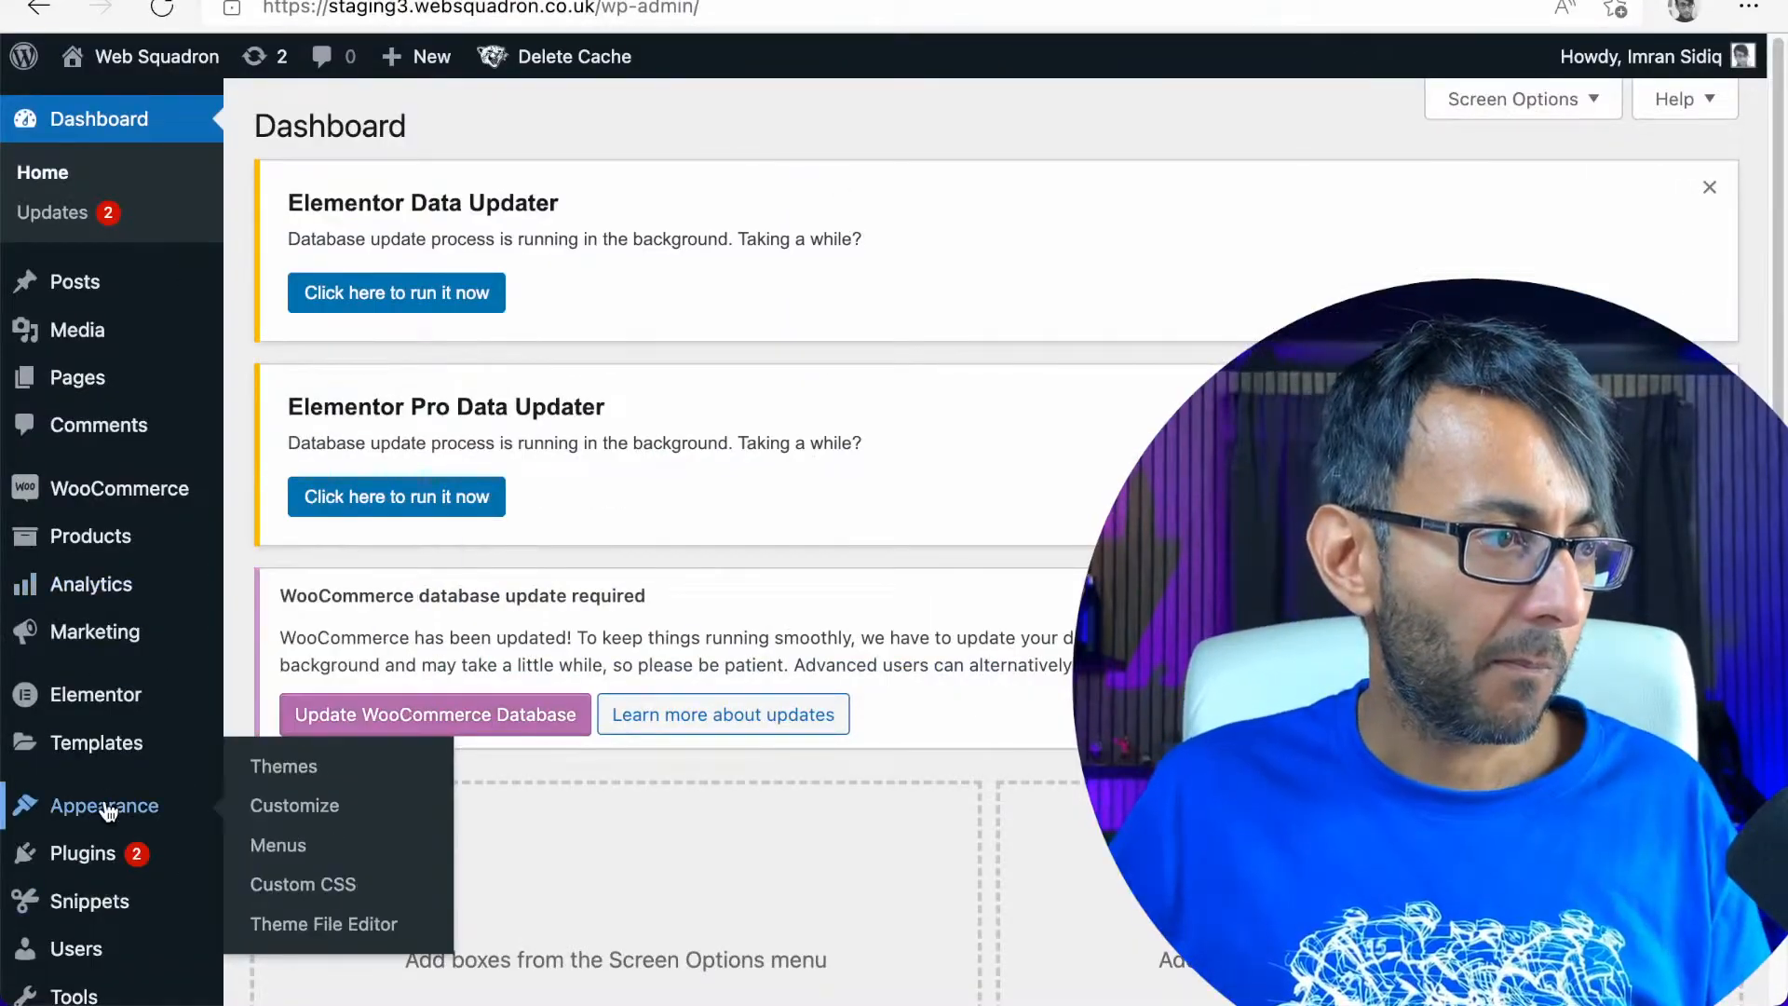
{"action": "left_click", "coordinate": [308, 896]}
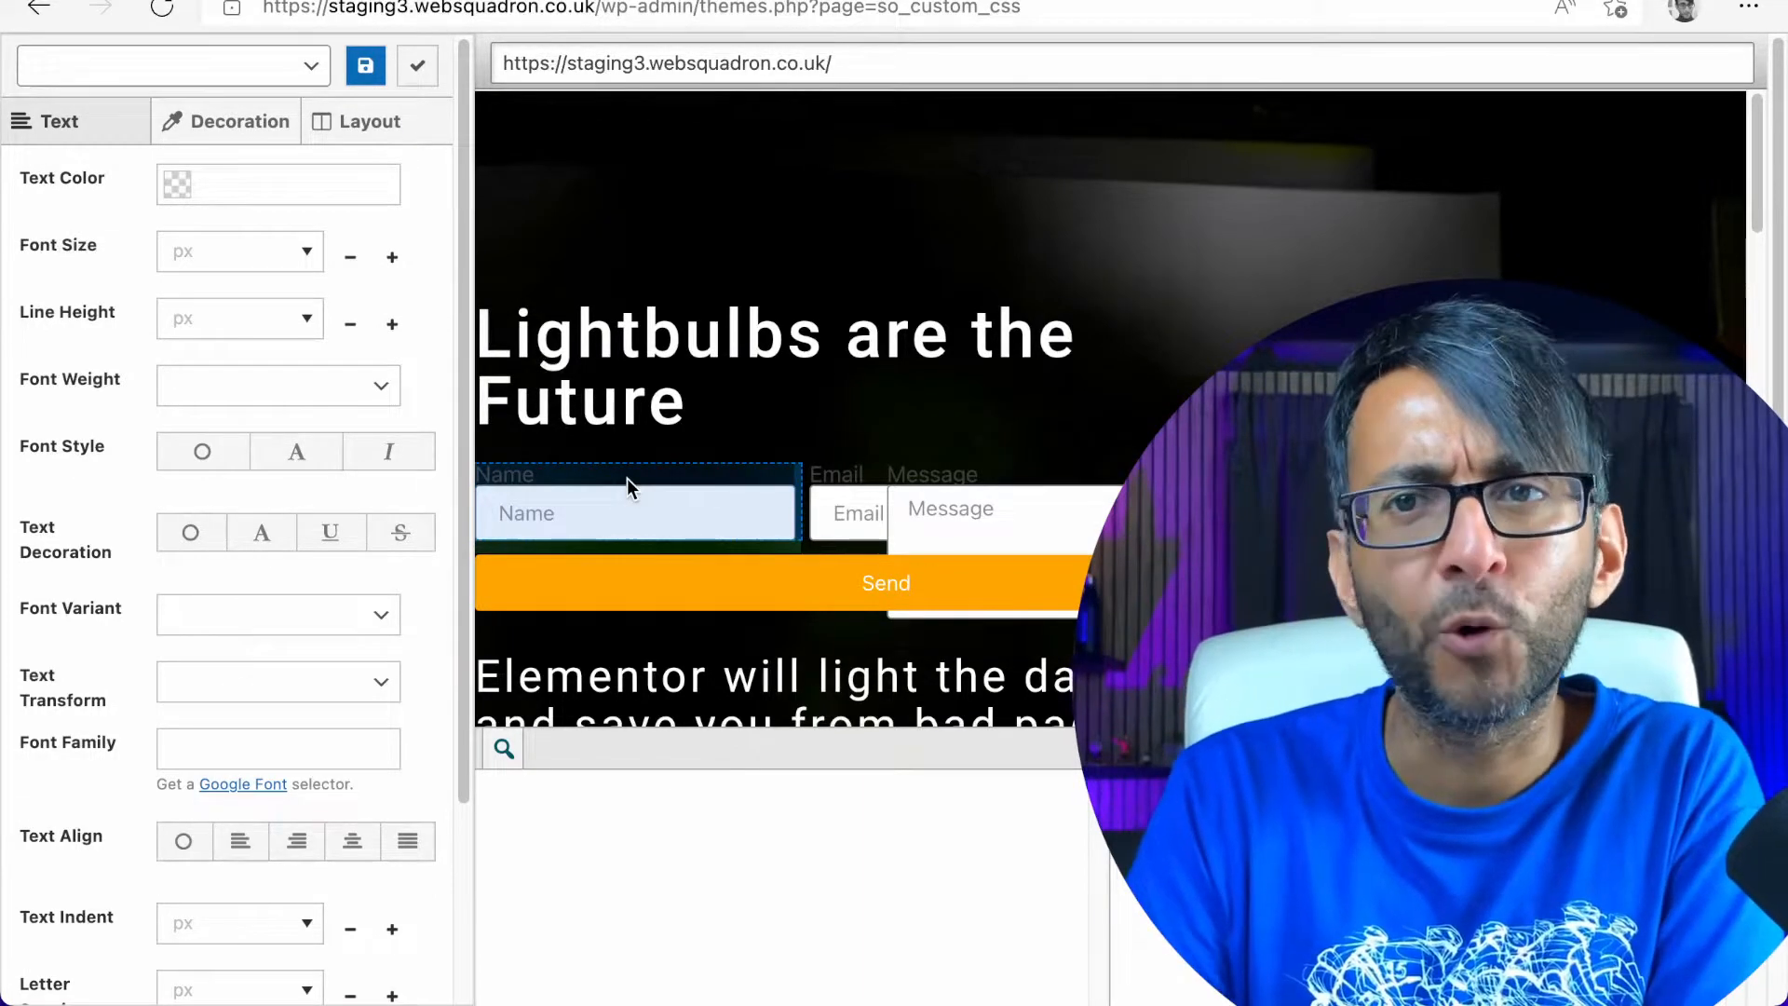
{"action": "left_click", "coordinate": [627, 478]}
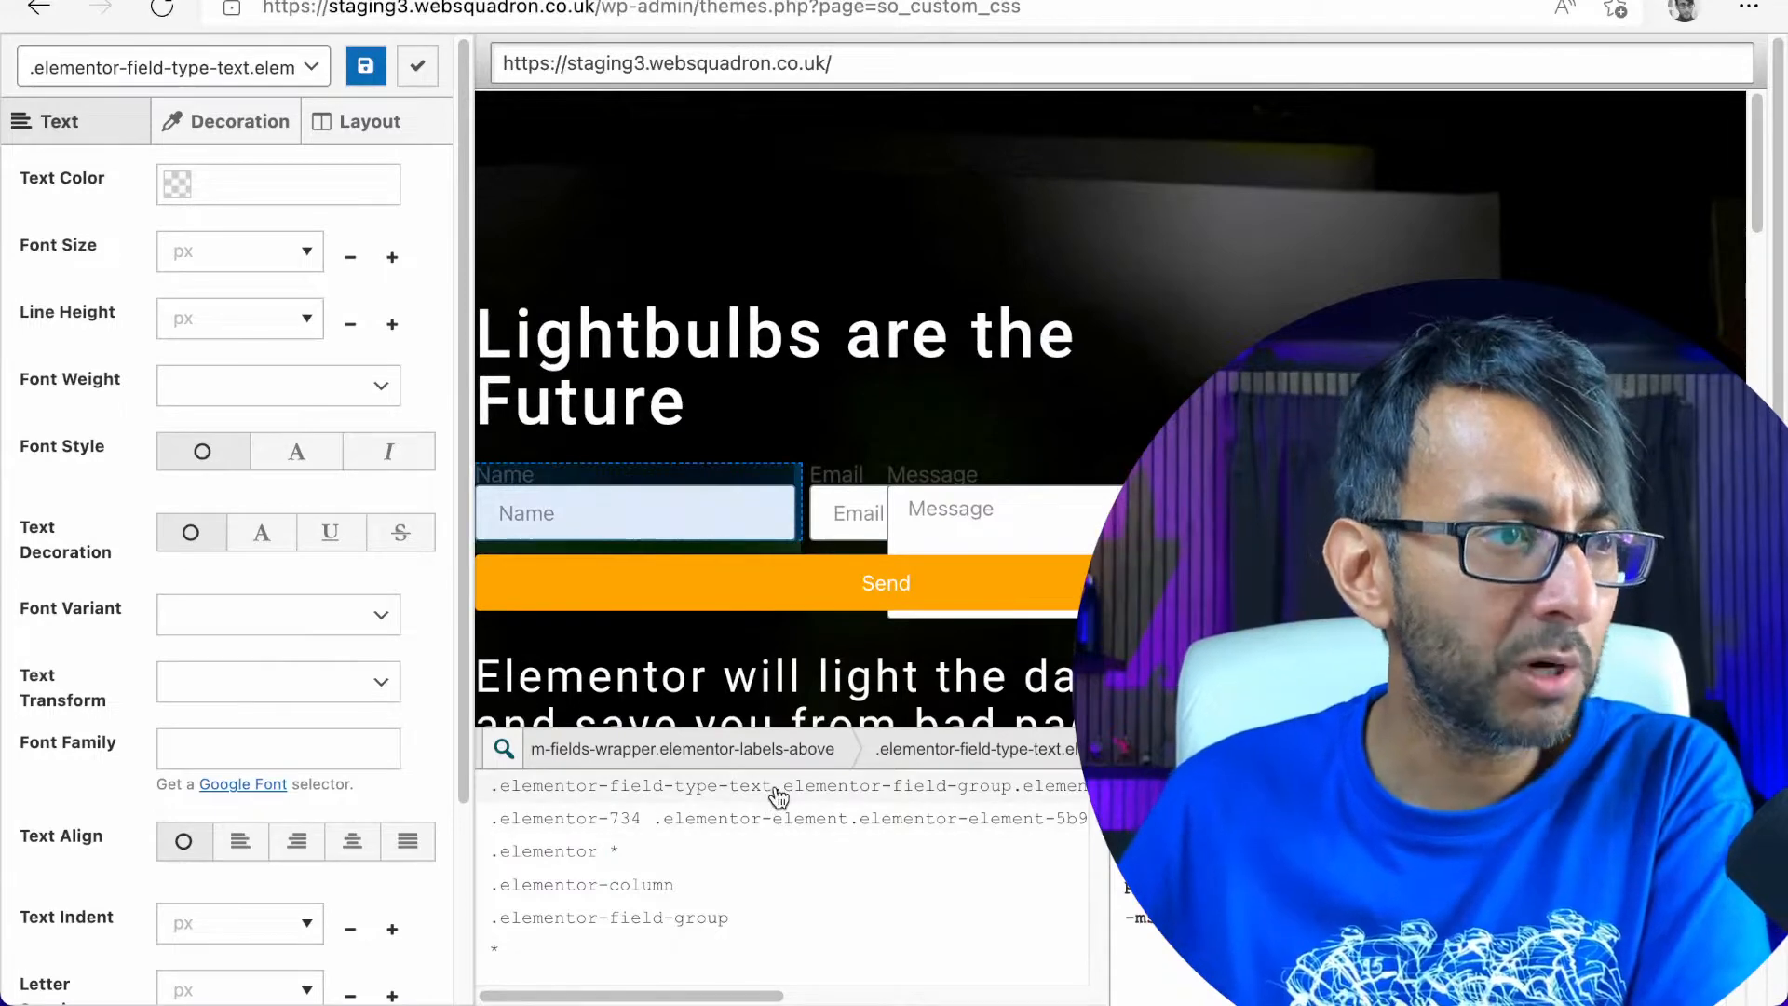
{"action": "left_click", "coordinate": [285, 69]}
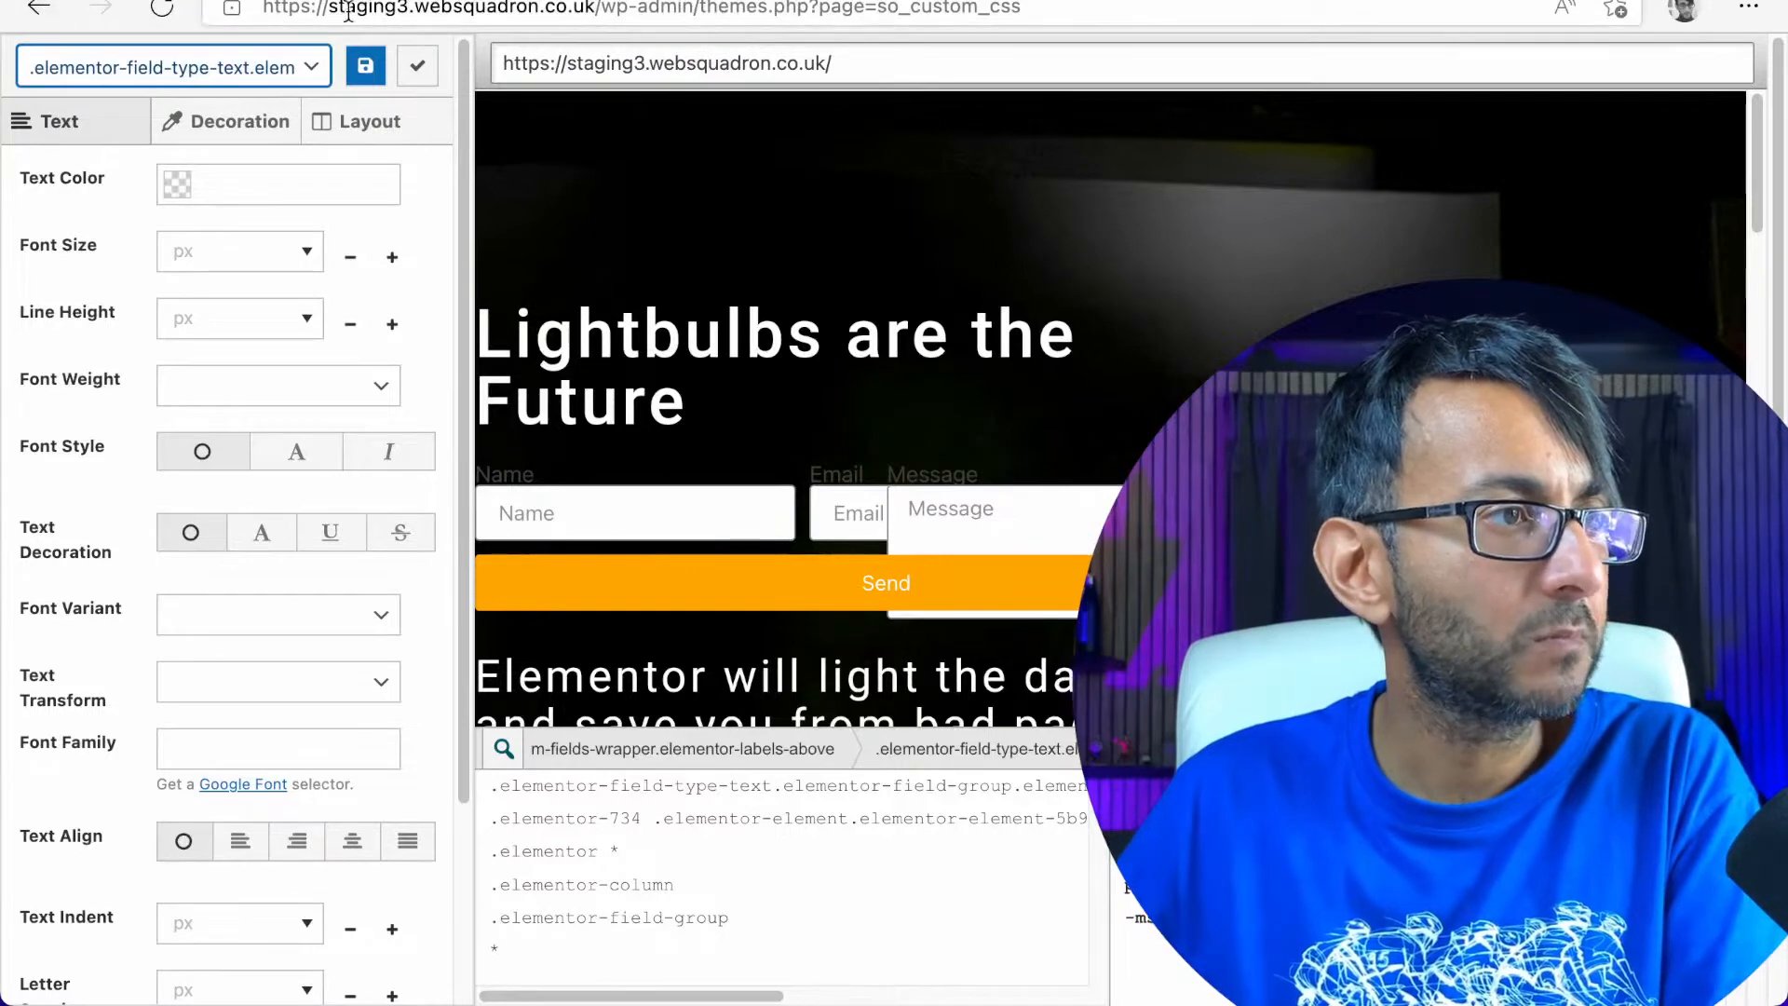
Return from the visual CSS editor to the dashboard and open the list of all pages
{"action": "left_click", "coordinate": [38, 10]}
{"action": "left_click", "coordinate": [993, 373]}
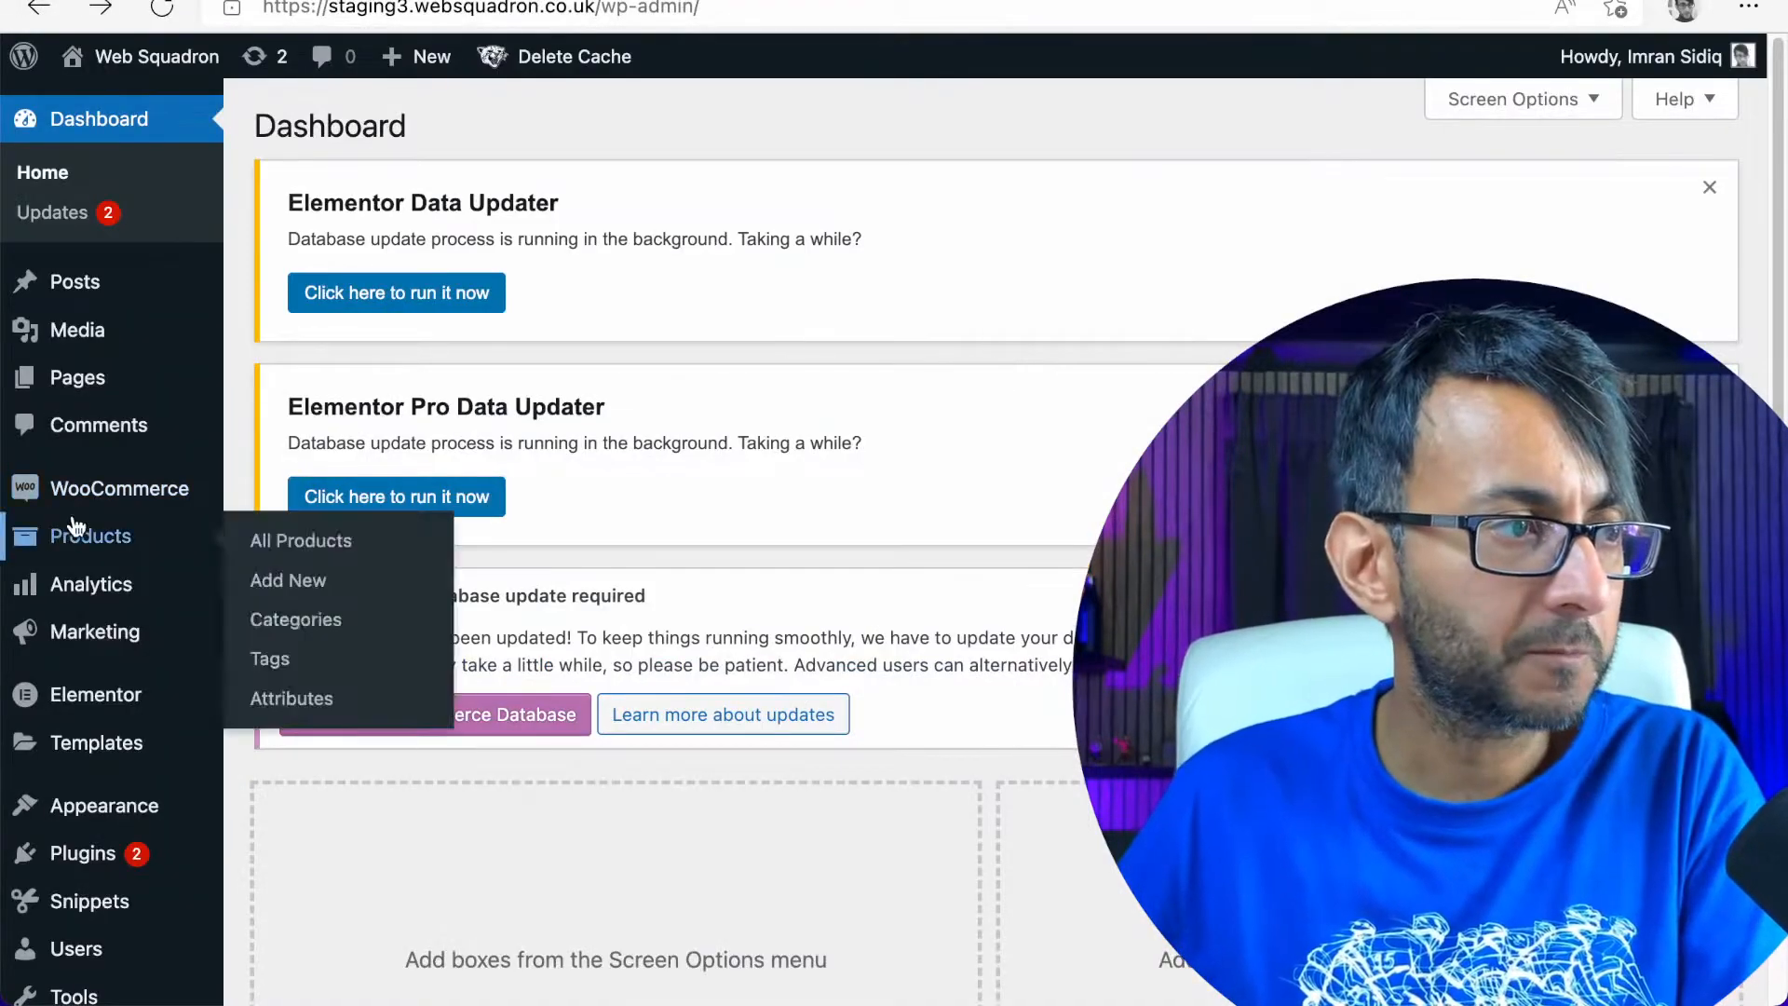
{"action": "mouse_move", "coordinate": [85, 384]}
{"action": "left_click", "coordinate": [298, 387]}
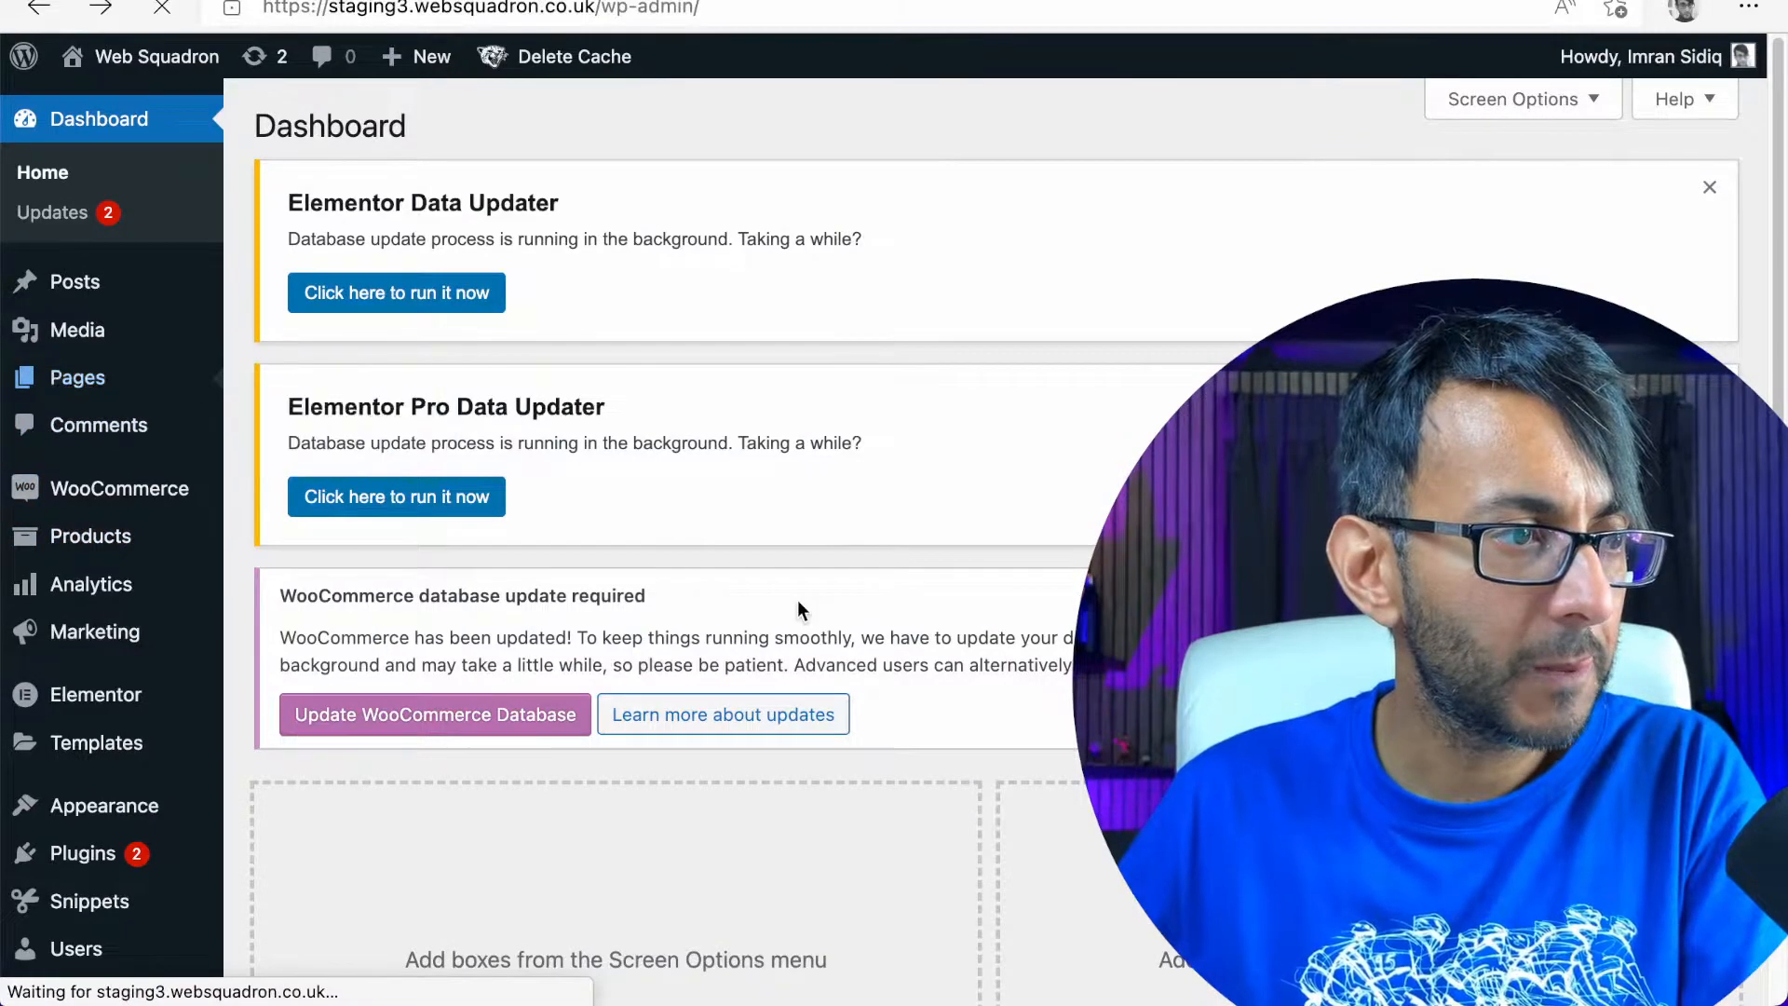
{"action": "scroll", "coordinate": [877, 740], "scroll_direction": "down", "scroll_amount": 8}
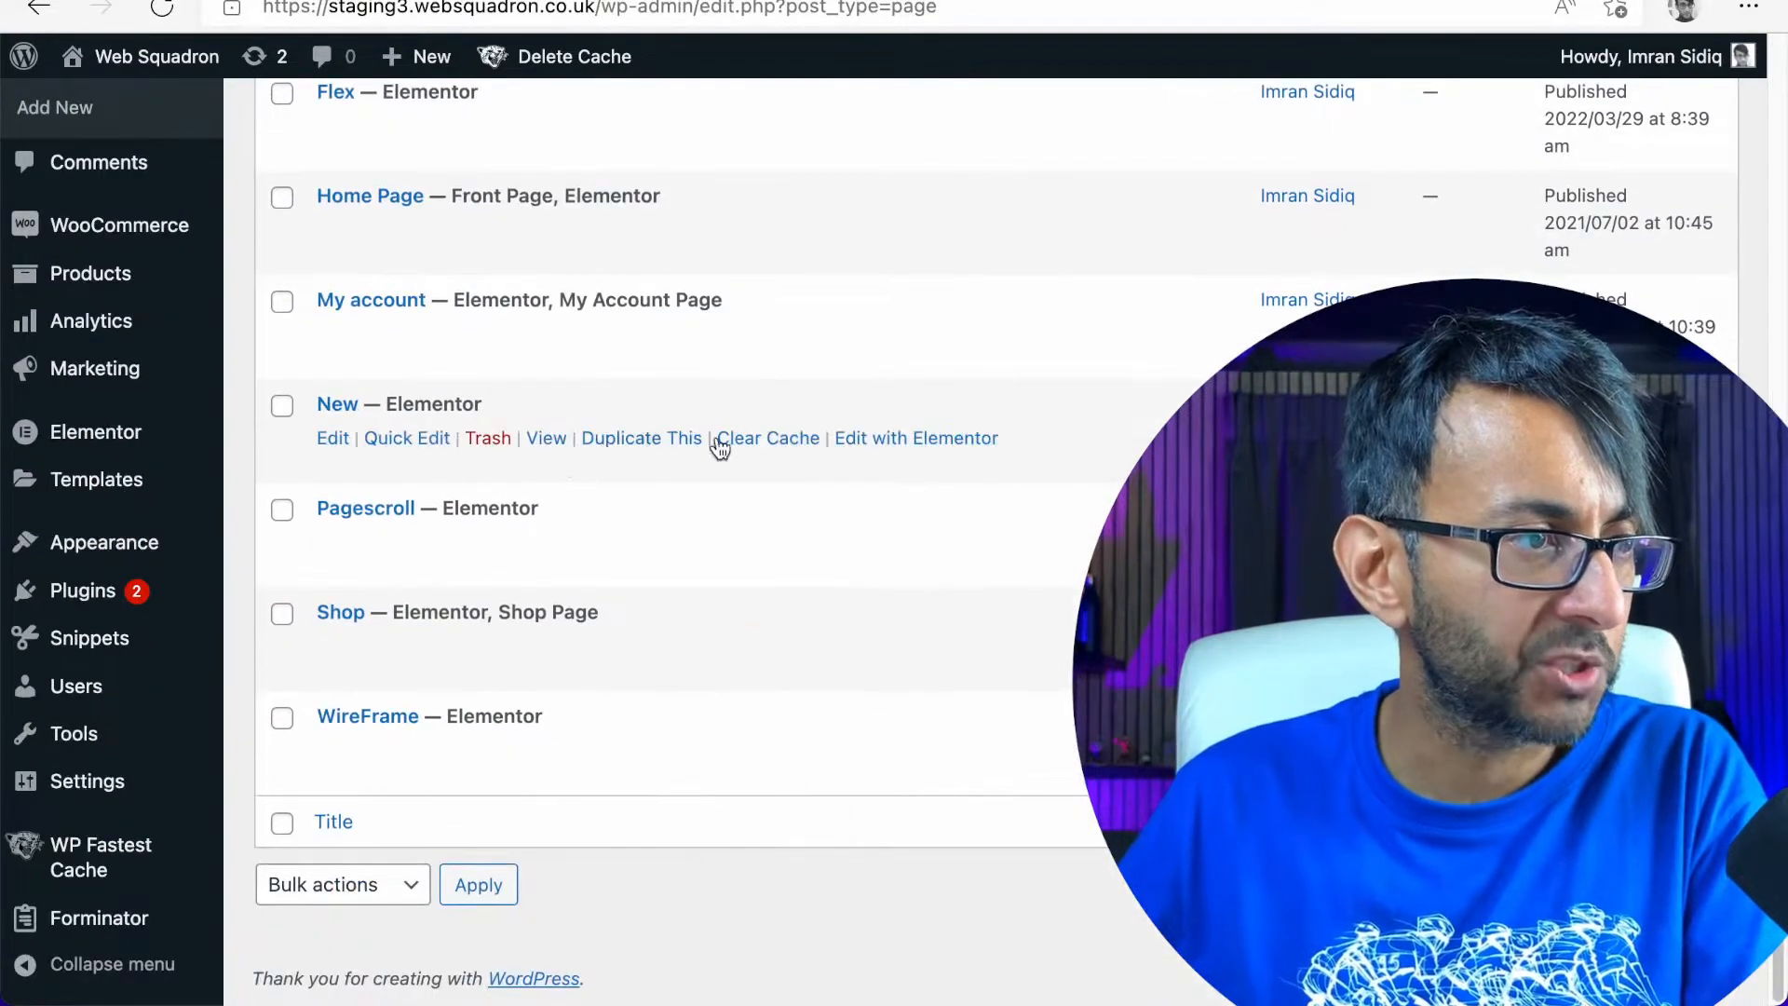
{"action": "left_click", "coordinate": [855, 439]}
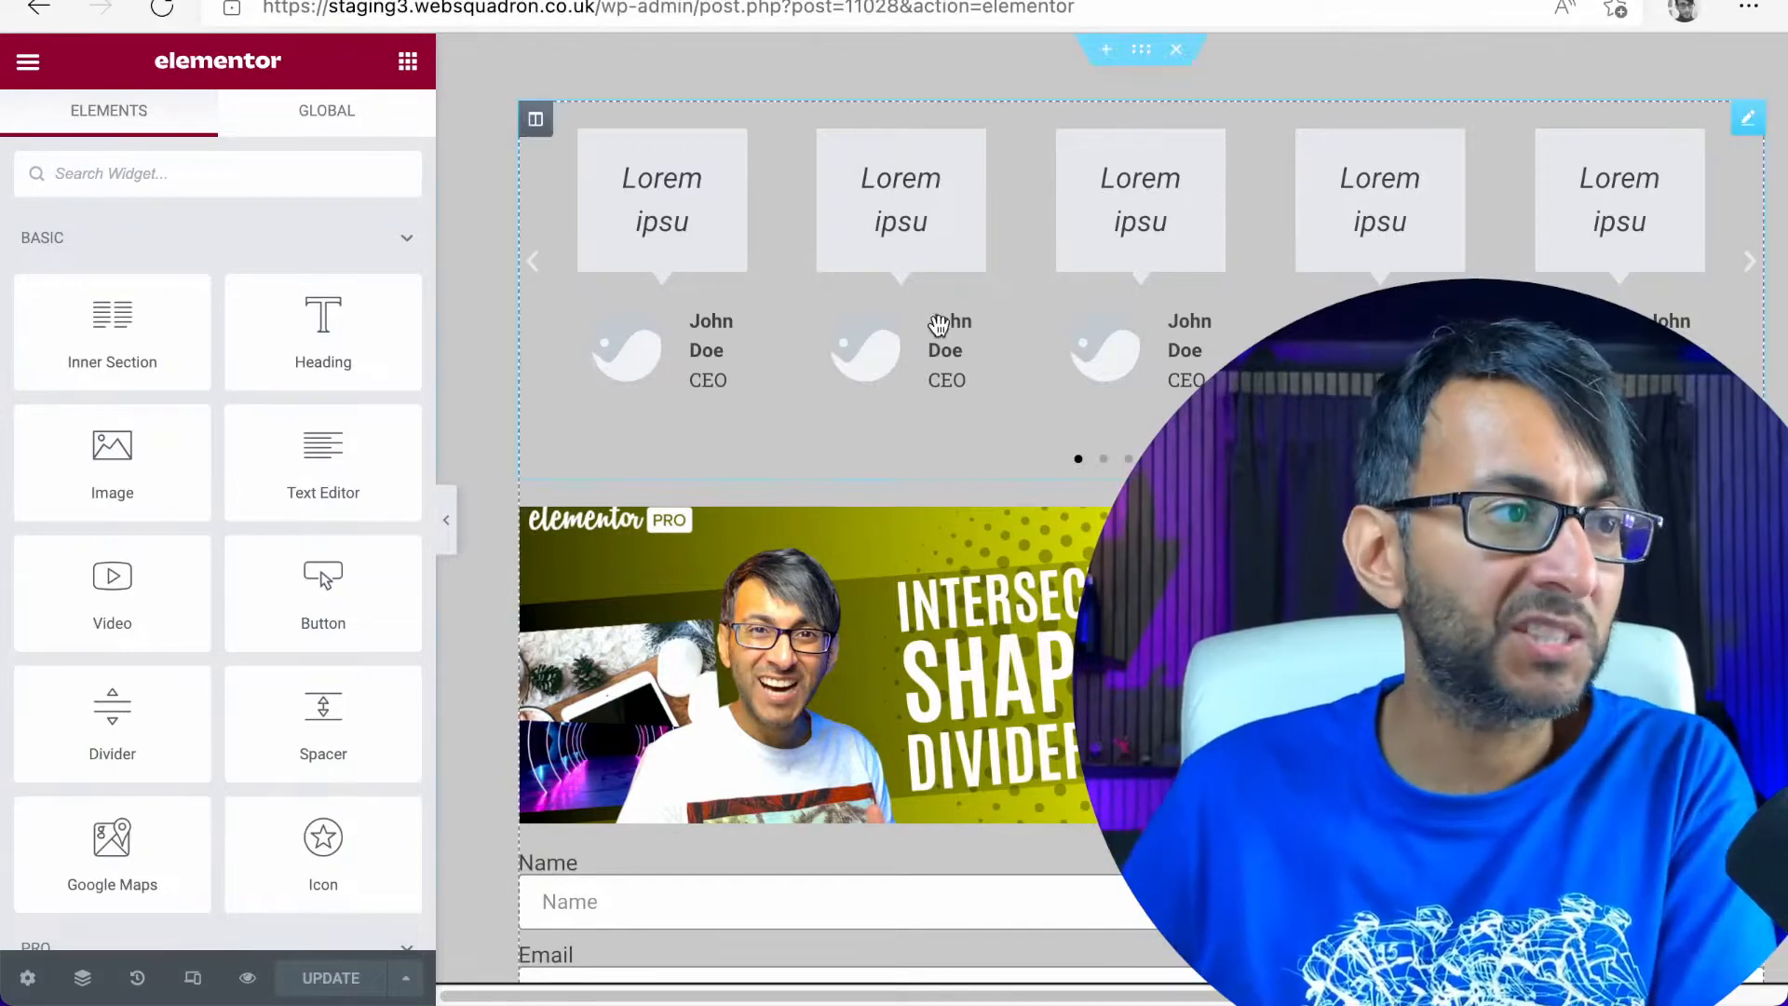
{"action": "left_click", "coordinate": [37, 11]}
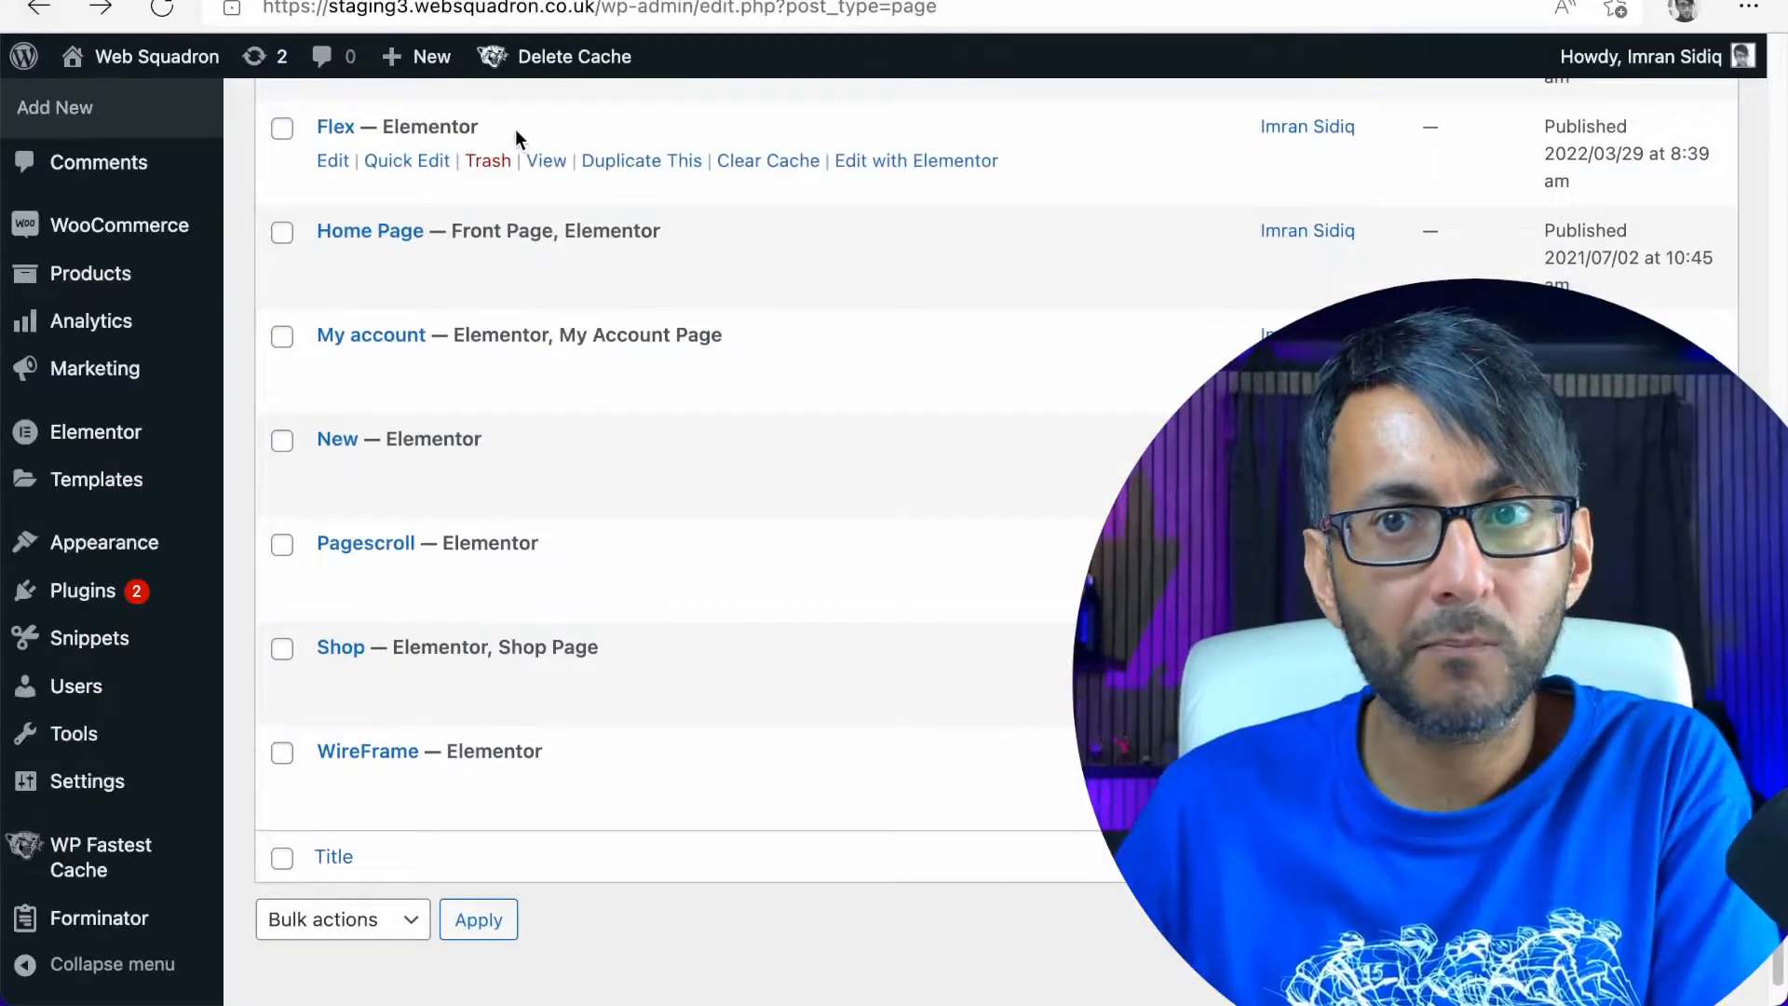
Open the Home Page for editing in Elementor
{"action": "scroll", "coordinate": [695, 620], "scroll_direction": "up", "scroll_amount": 1}
{"action": "scroll", "coordinate": [695, 618], "scroll_direction": "up", "scroll_amount": 1}
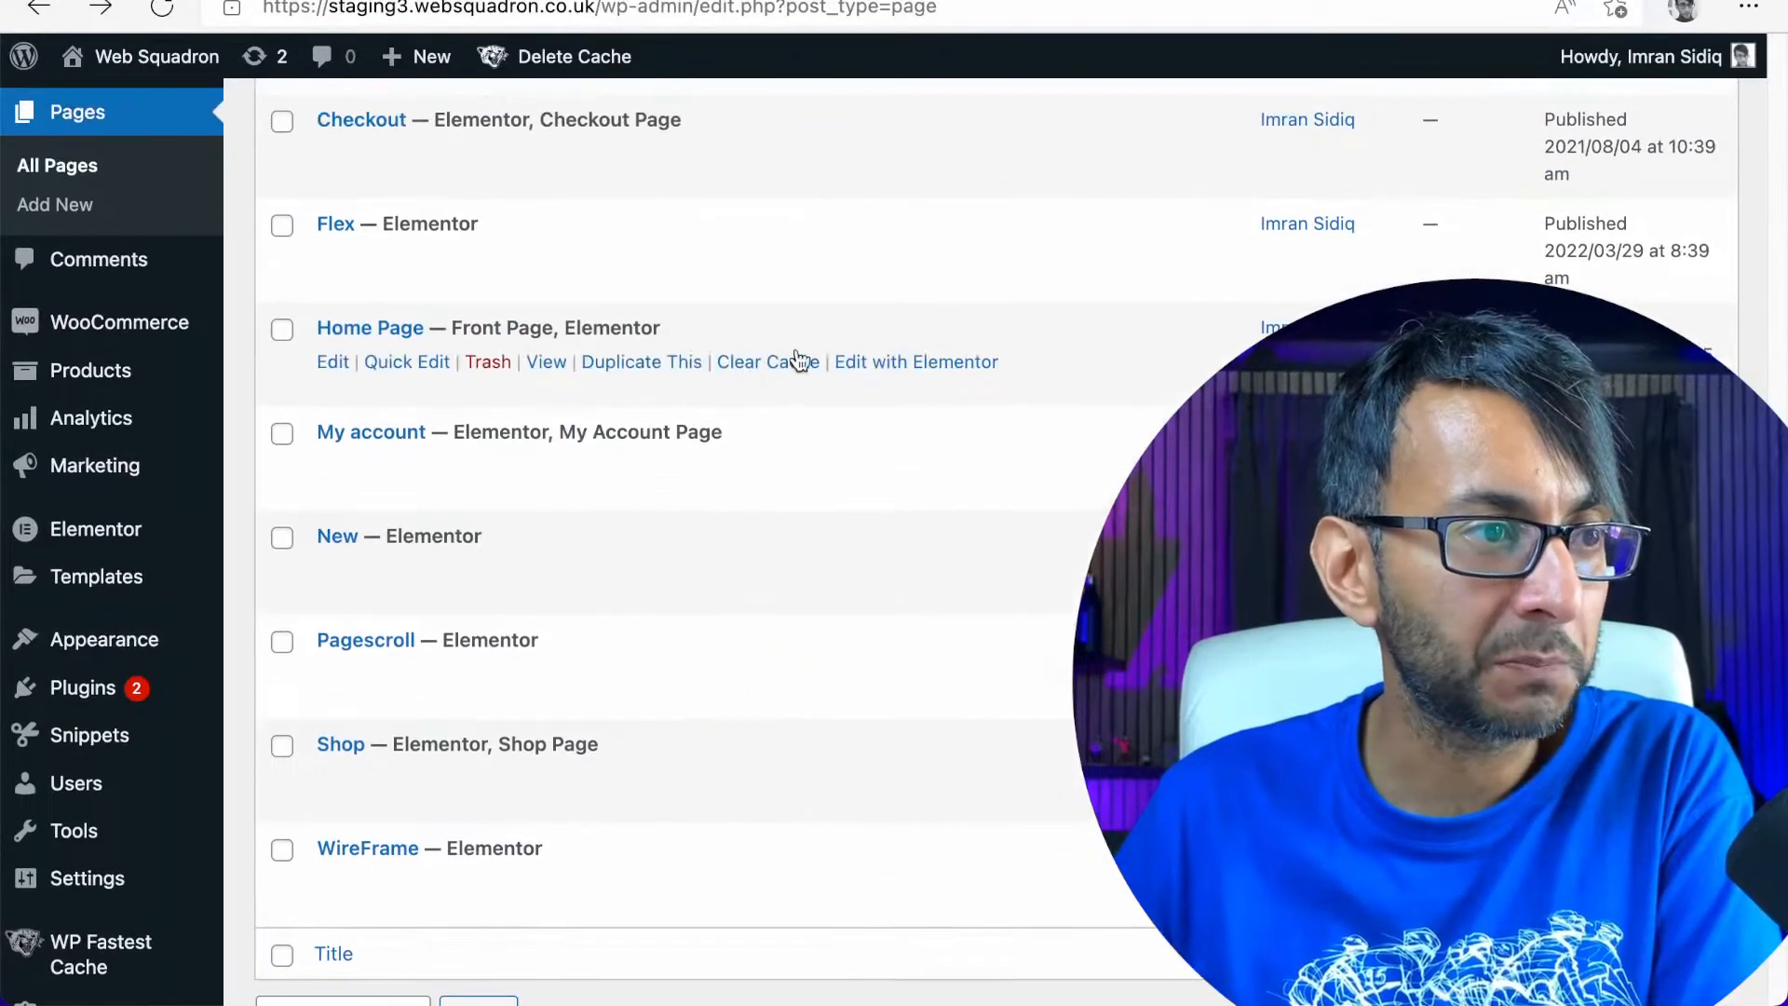
{"action": "left_click", "coordinate": [922, 370]}
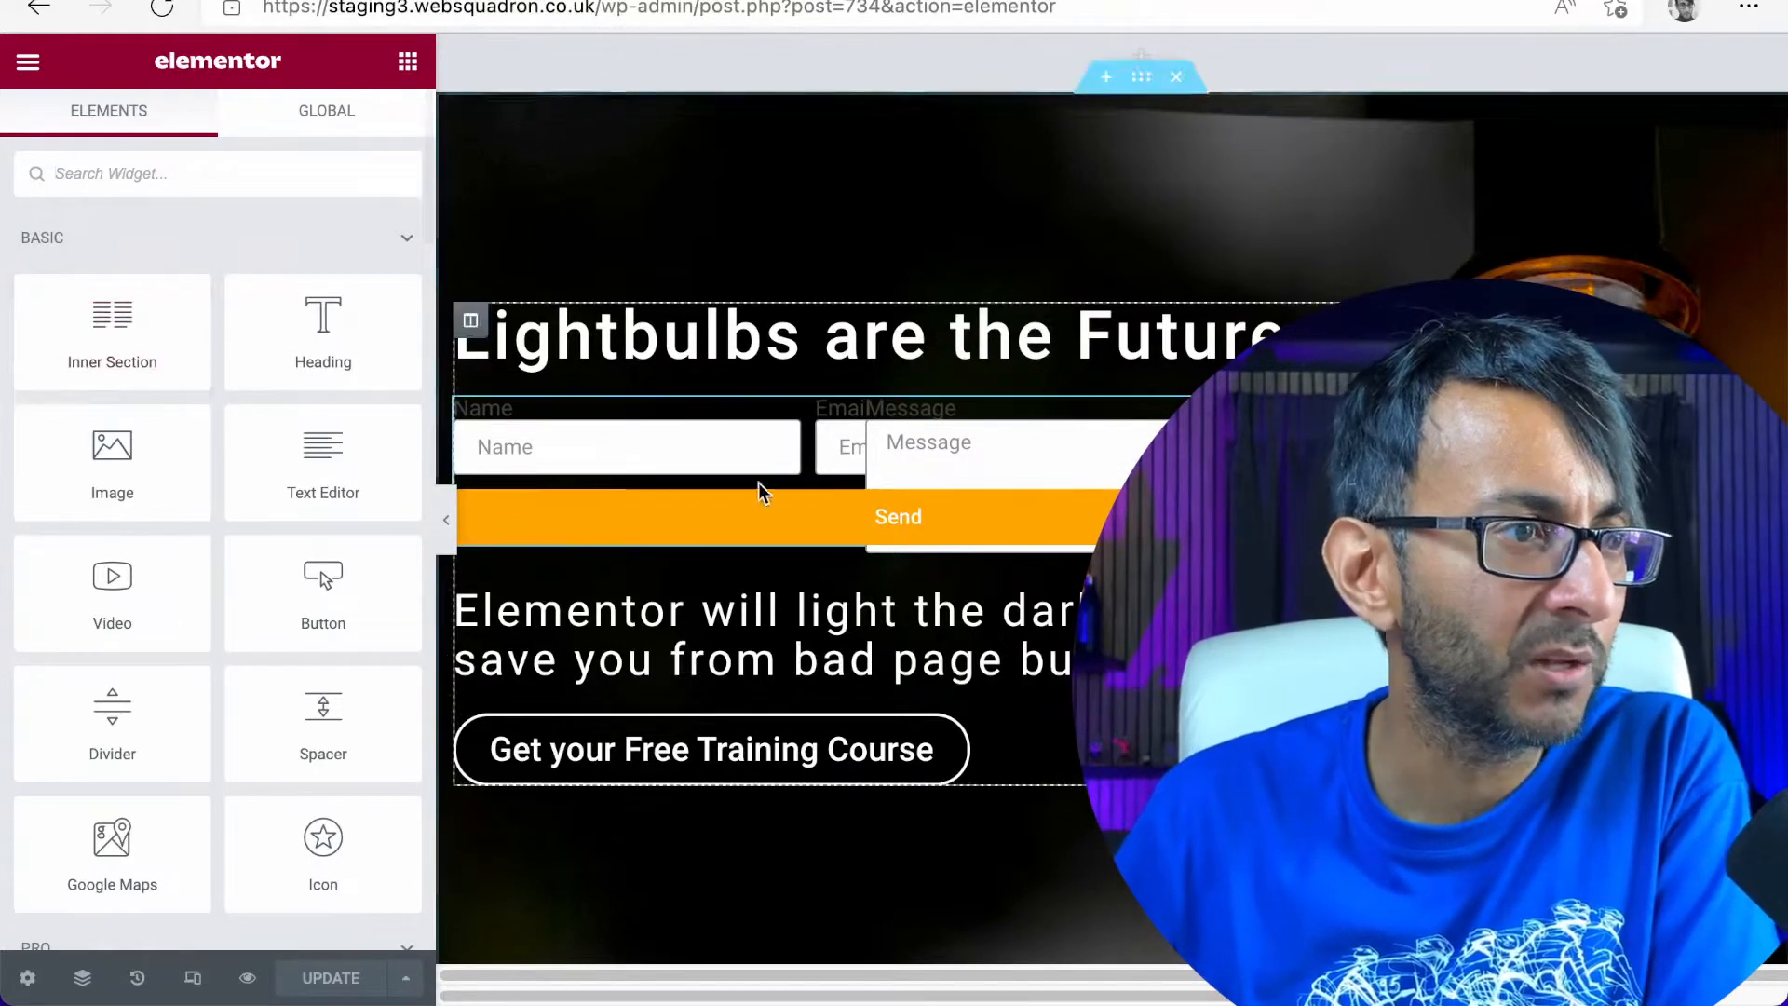
Select the contact form and view the Name field's advanced settings, including its ID and shortcode
{"action": "left_click", "coordinate": [1327, 411]}
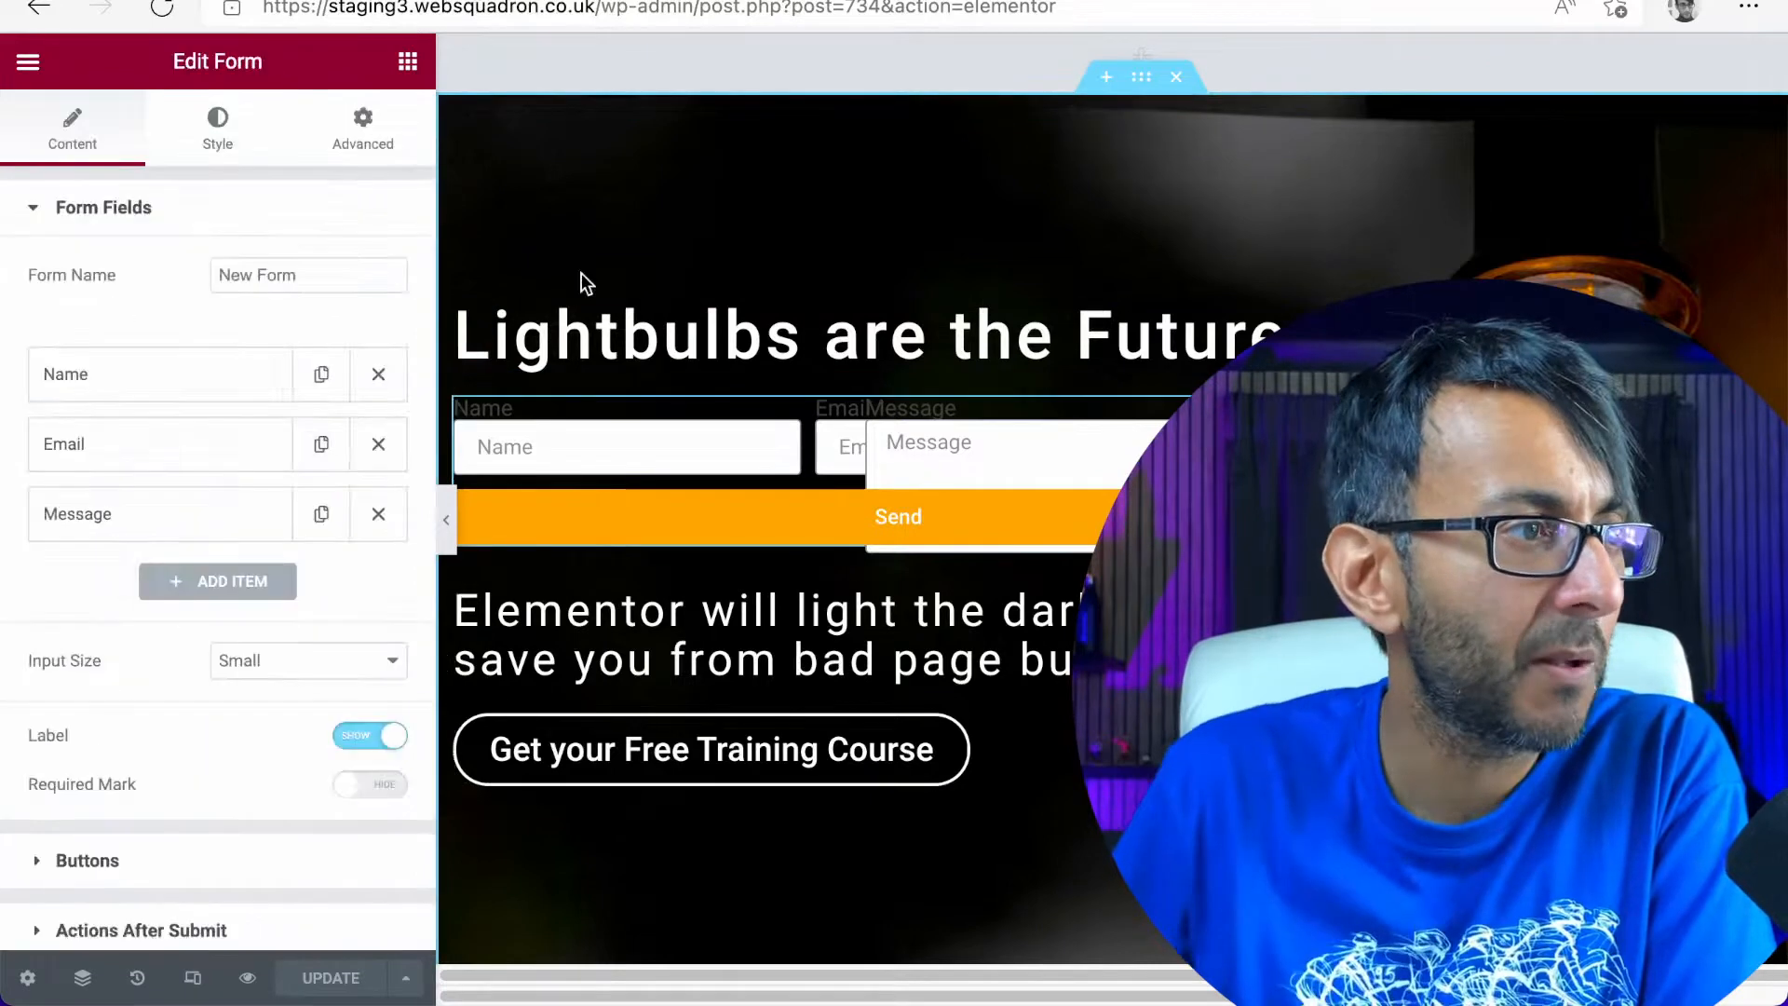
{"action": "left_click", "coordinate": [198, 383]}
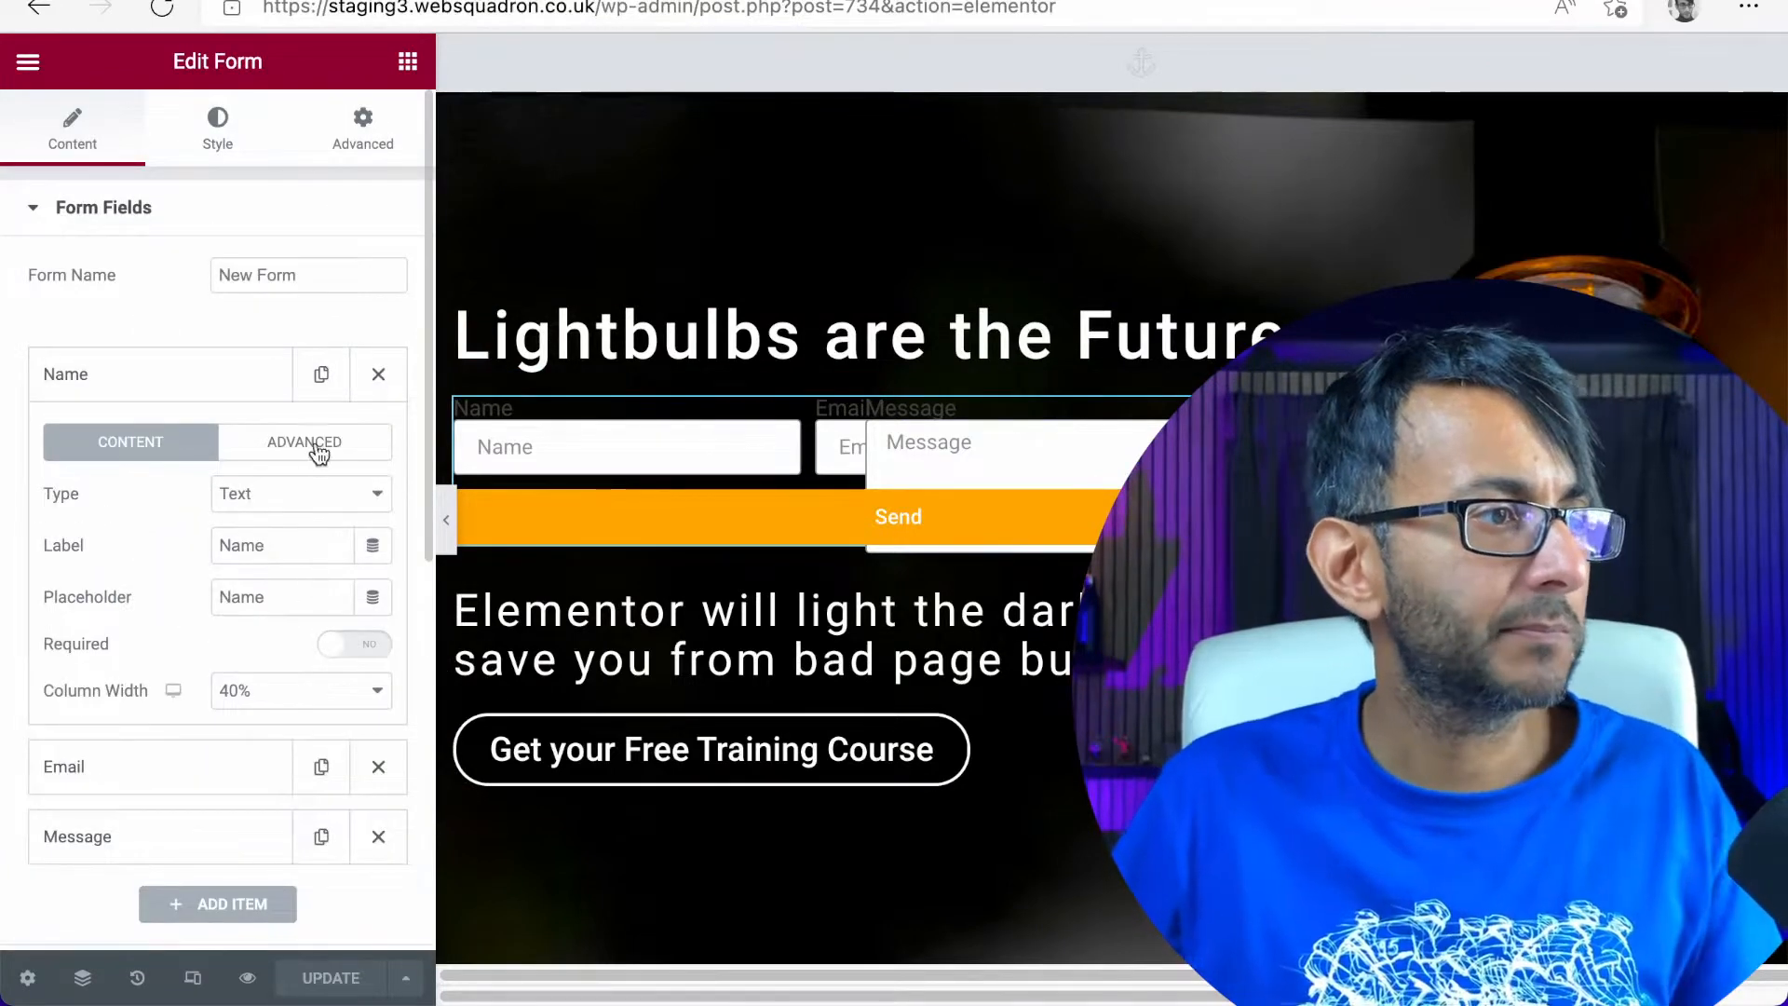
{"action": "left_click", "coordinate": [316, 448]}
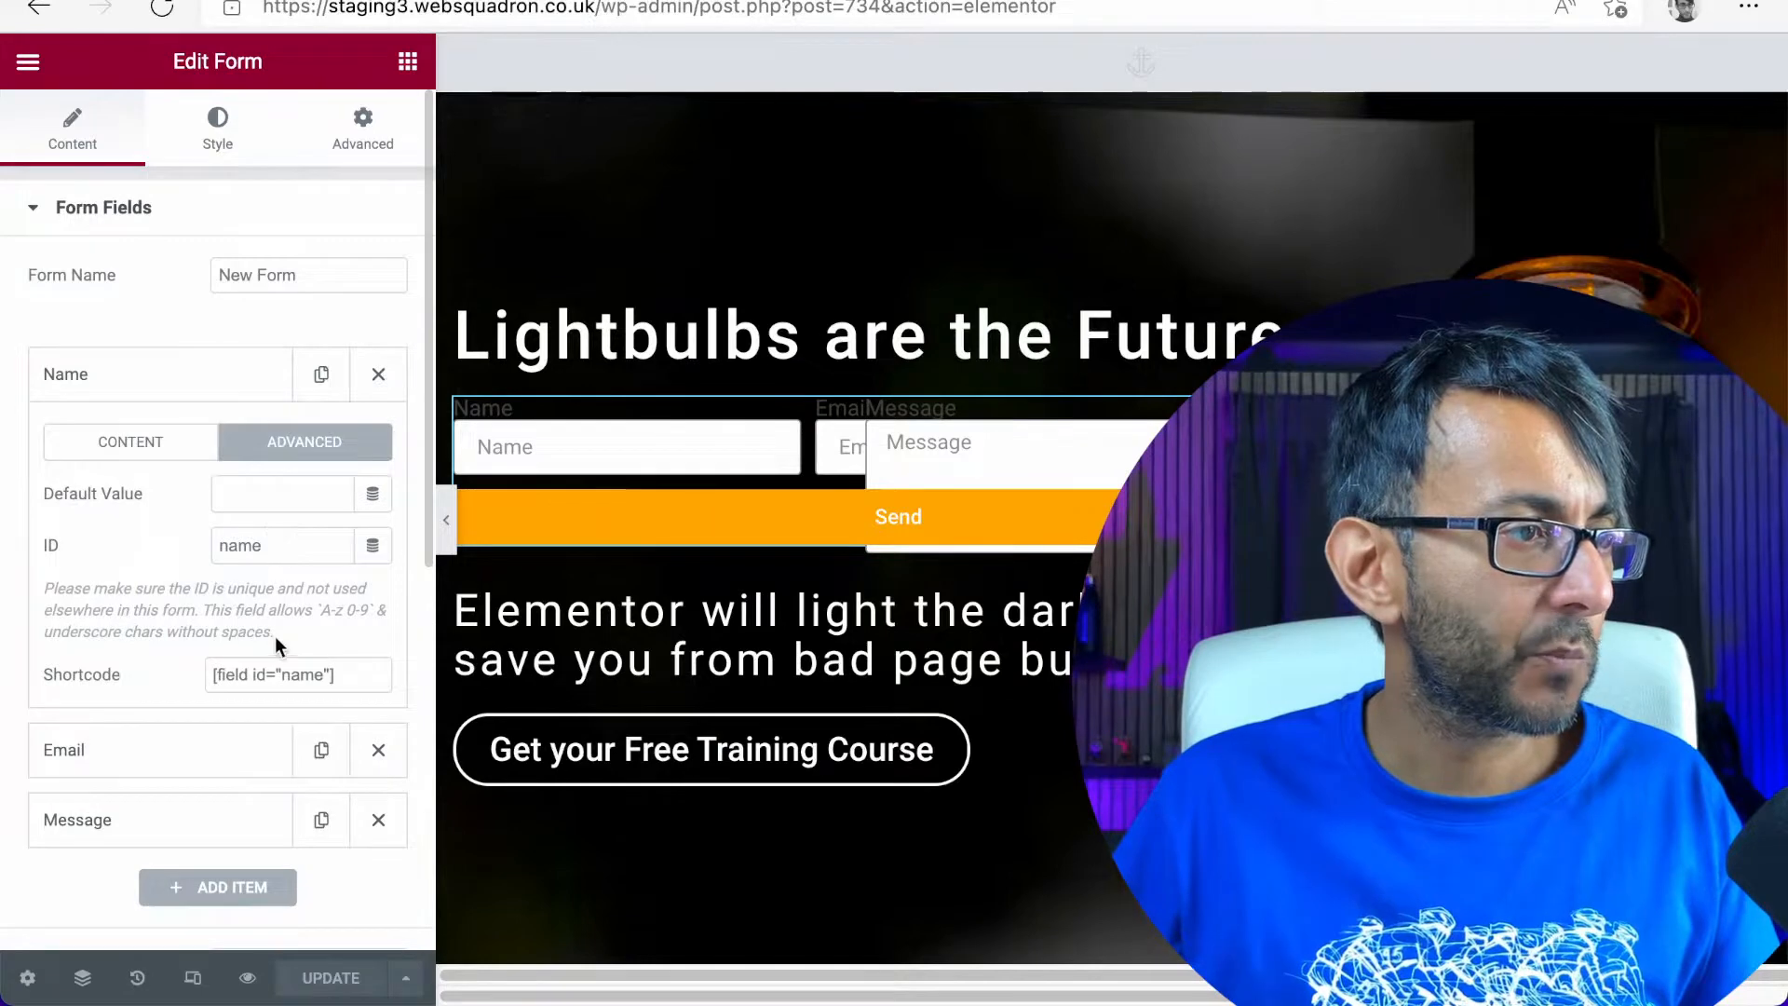
Review the form's Email settings, including the message content, its dynamic tag options, the sender fields and the meta data
{"action": "scroll", "coordinate": [276, 636], "scroll_direction": "down", "scroll_amount": 7}
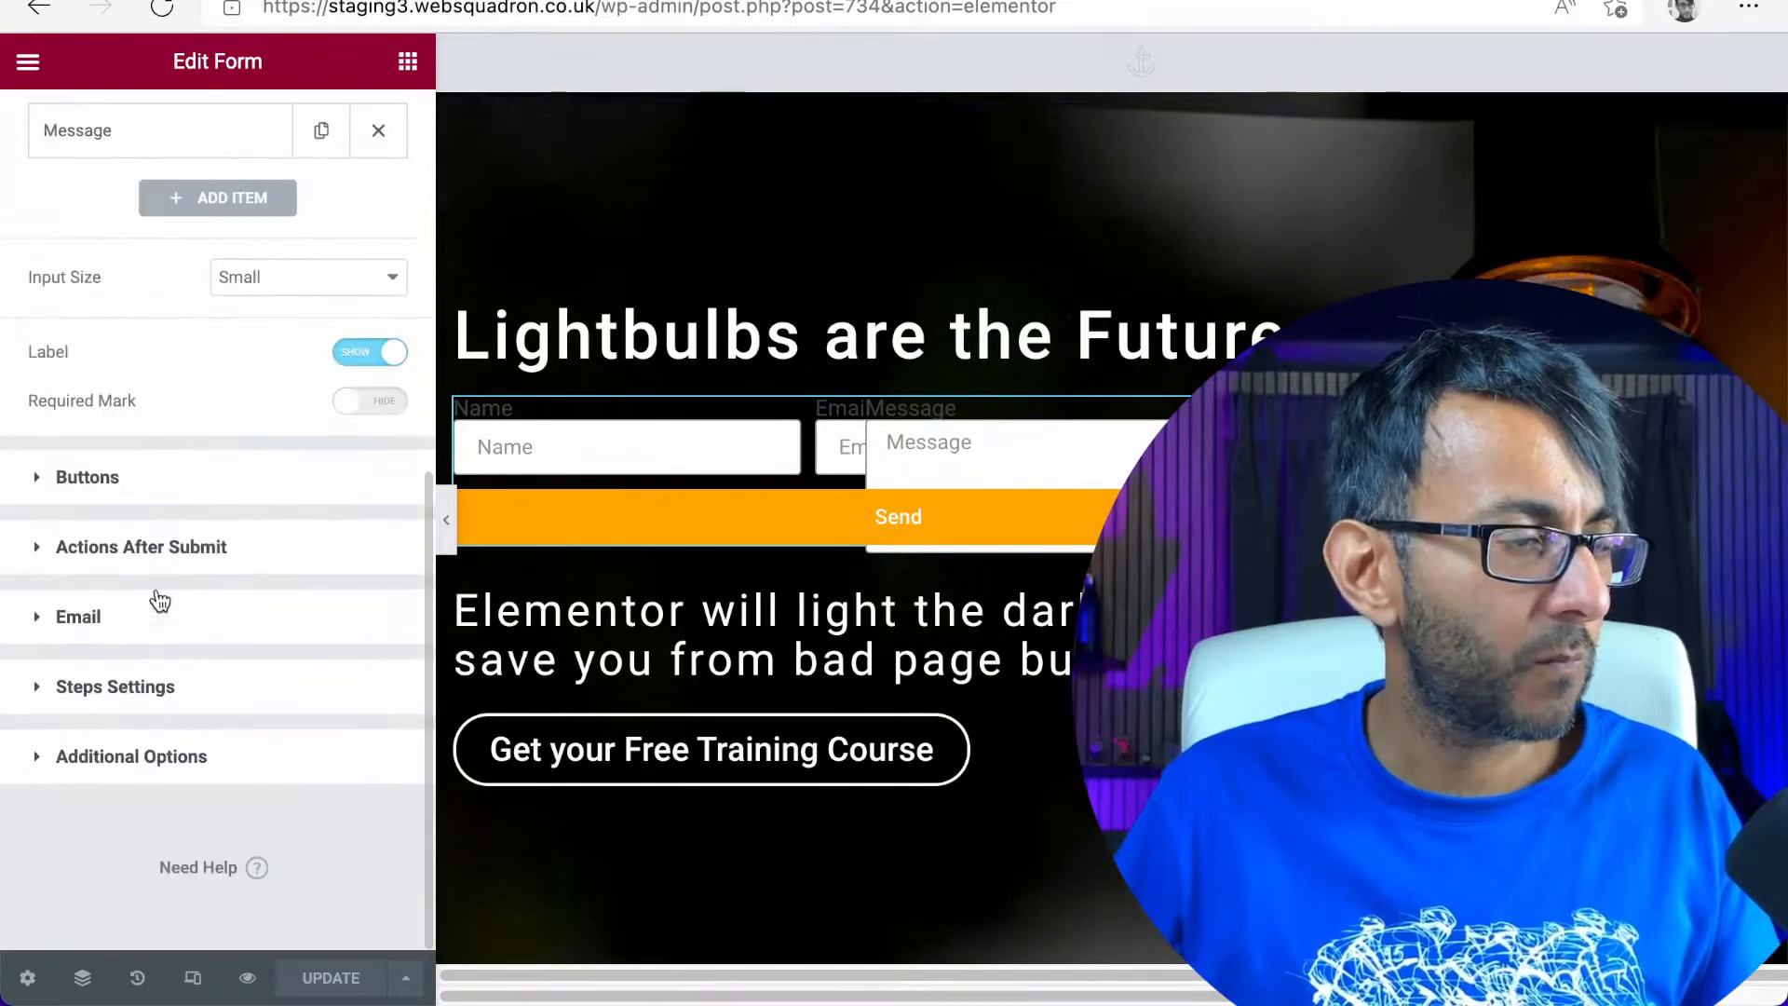
{"action": "left_click", "coordinate": [133, 619]}
{"action": "left_click", "coordinate": [182, 703]}
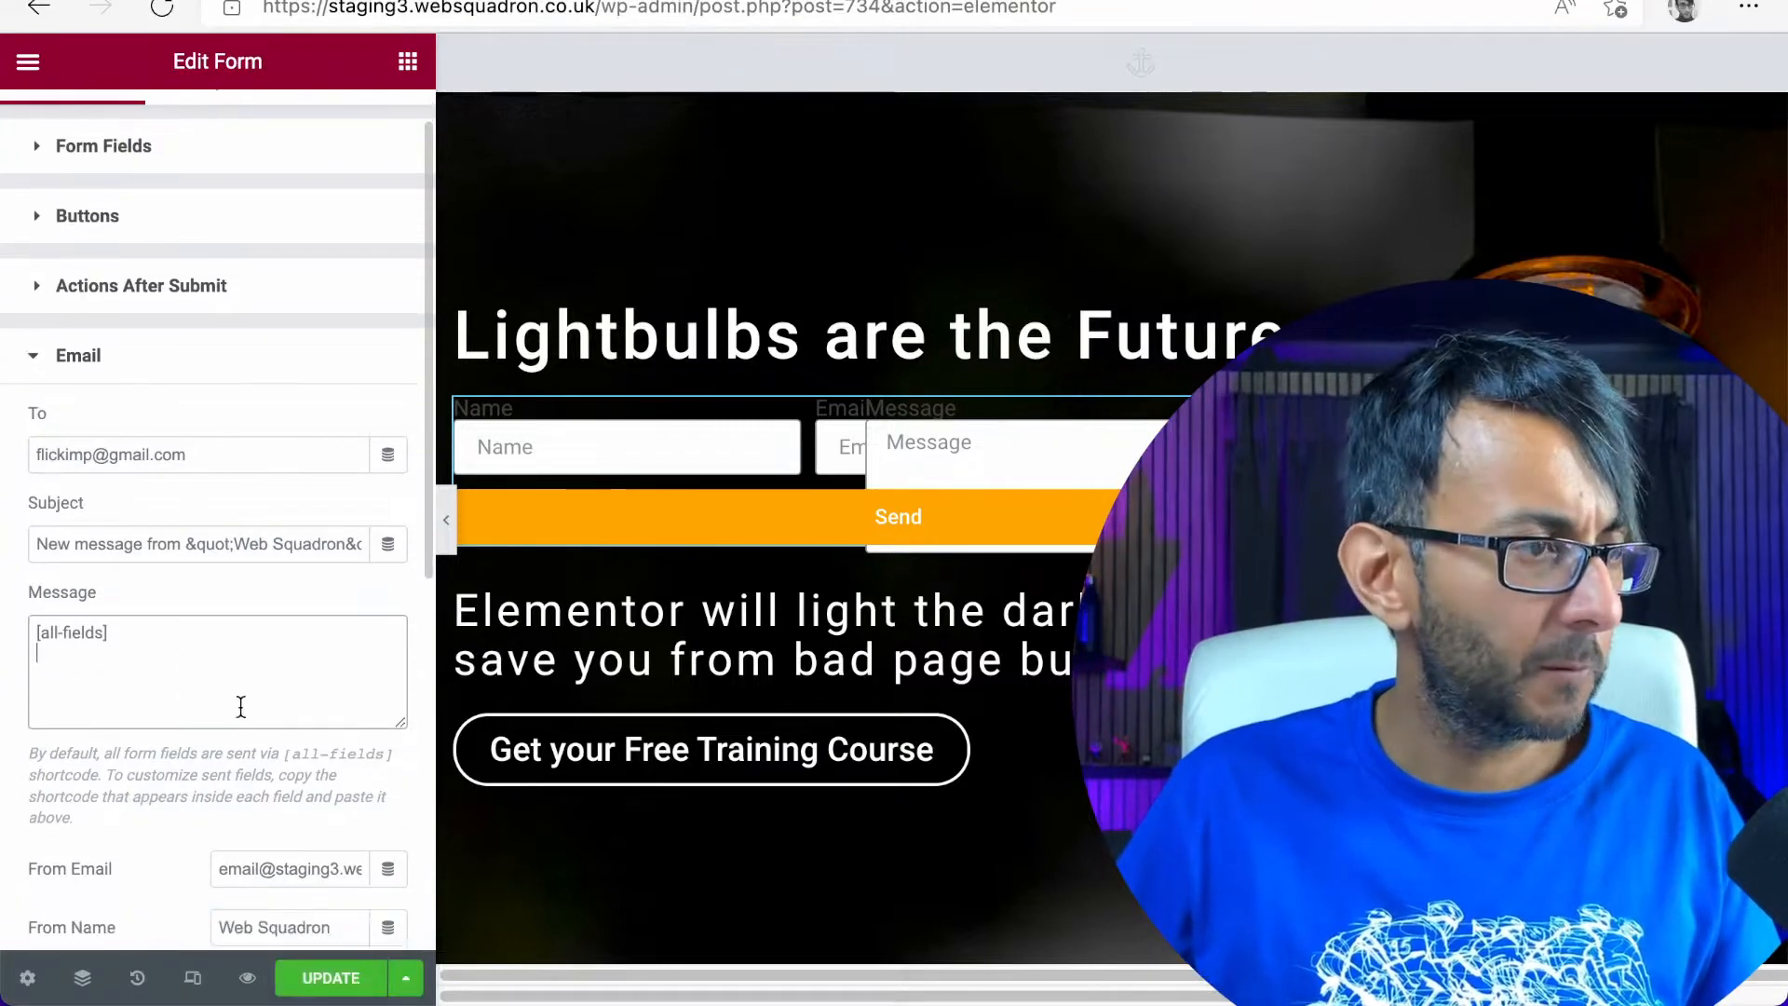
{"action": "scroll", "coordinate": [239, 707], "scroll_direction": "down", "scroll_amount": 1}
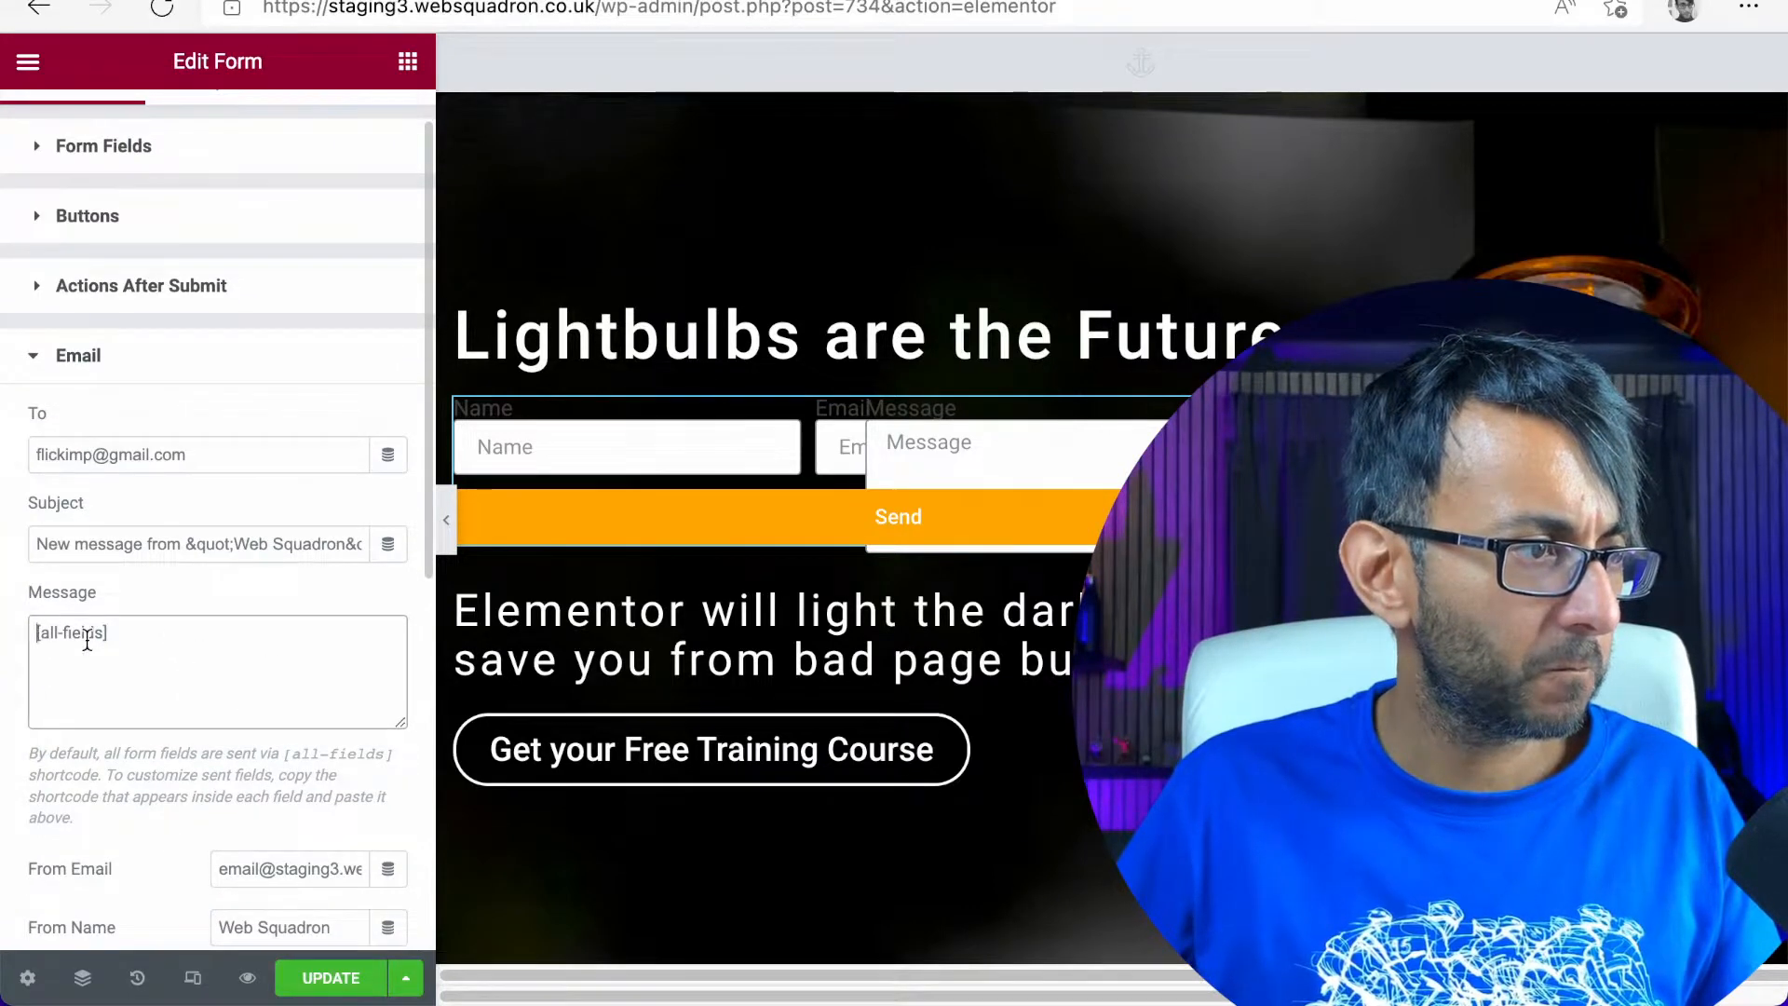
{"action": "left_click", "coordinate": [388, 634]}
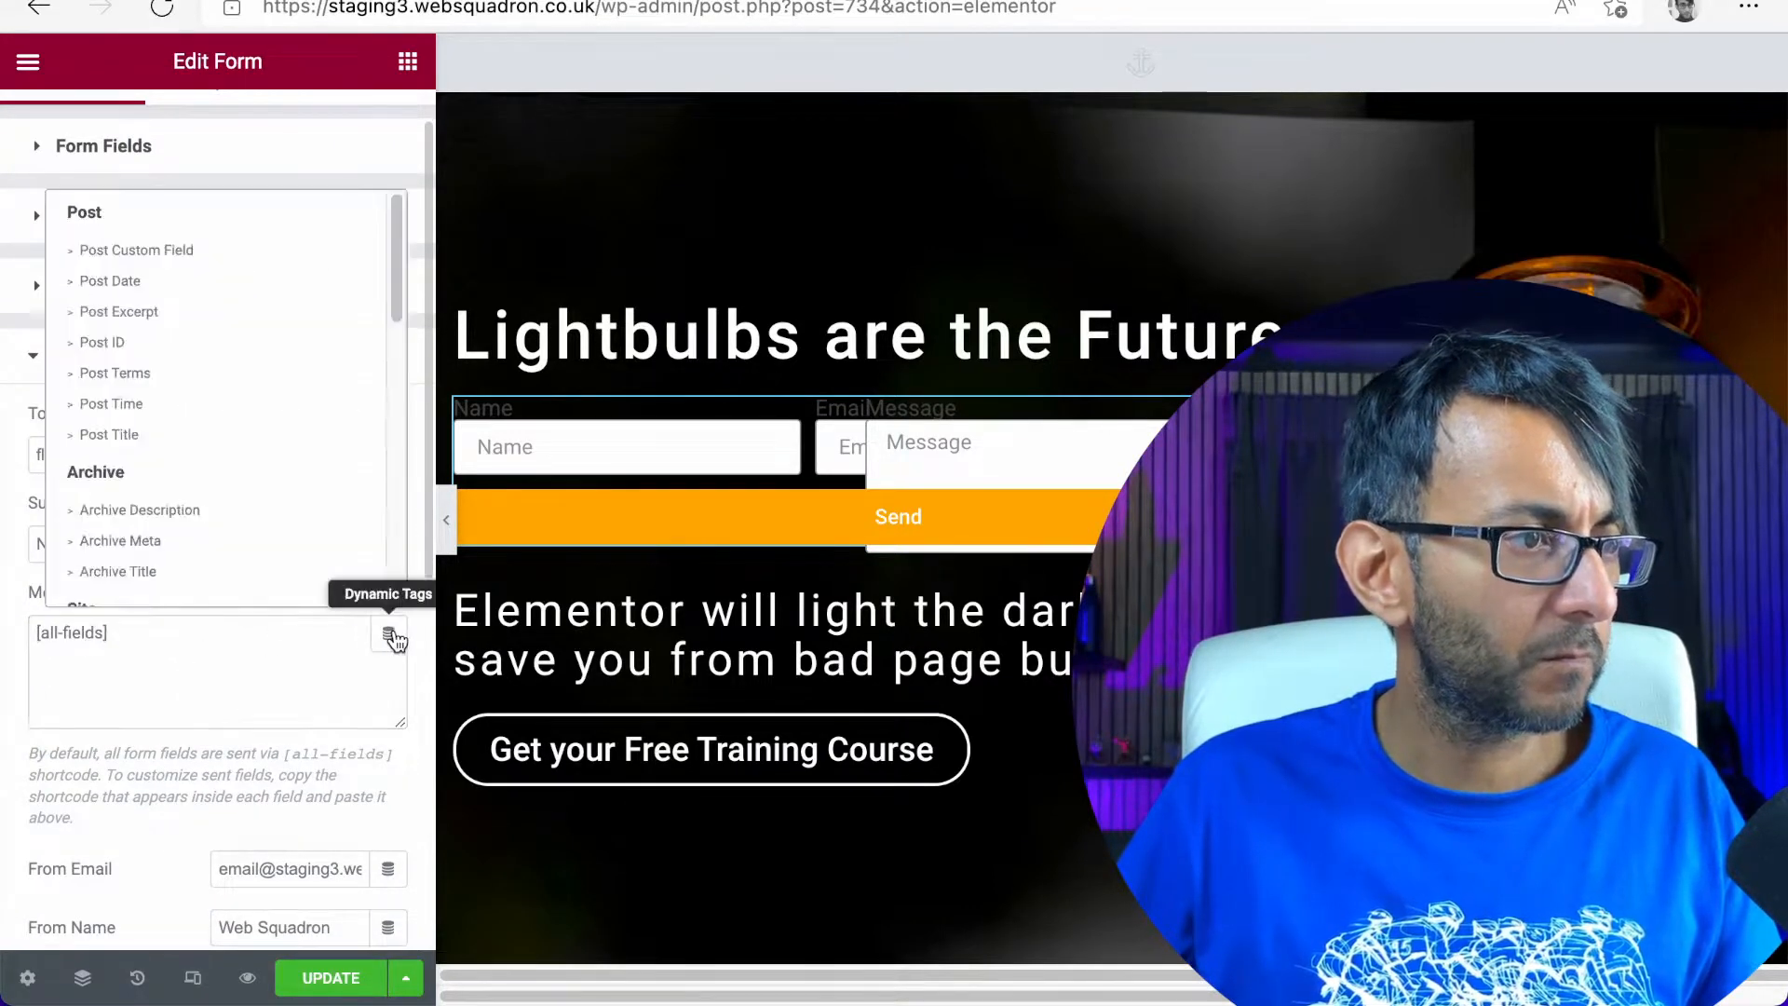
{"action": "mouse_move", "coordinate": [387, 260]}
{"action": "left_mouse_down"}
{"action": "mouse_move", "coordinate": [389, 313]}
{"action": "mouse_move", "coordinate": [395, 289]}
{"action": "left_mouse_up"}
{"action": "scroll", "coordinate": [421, 604], "scroll_direction": "down", "scroll_amount": 8}
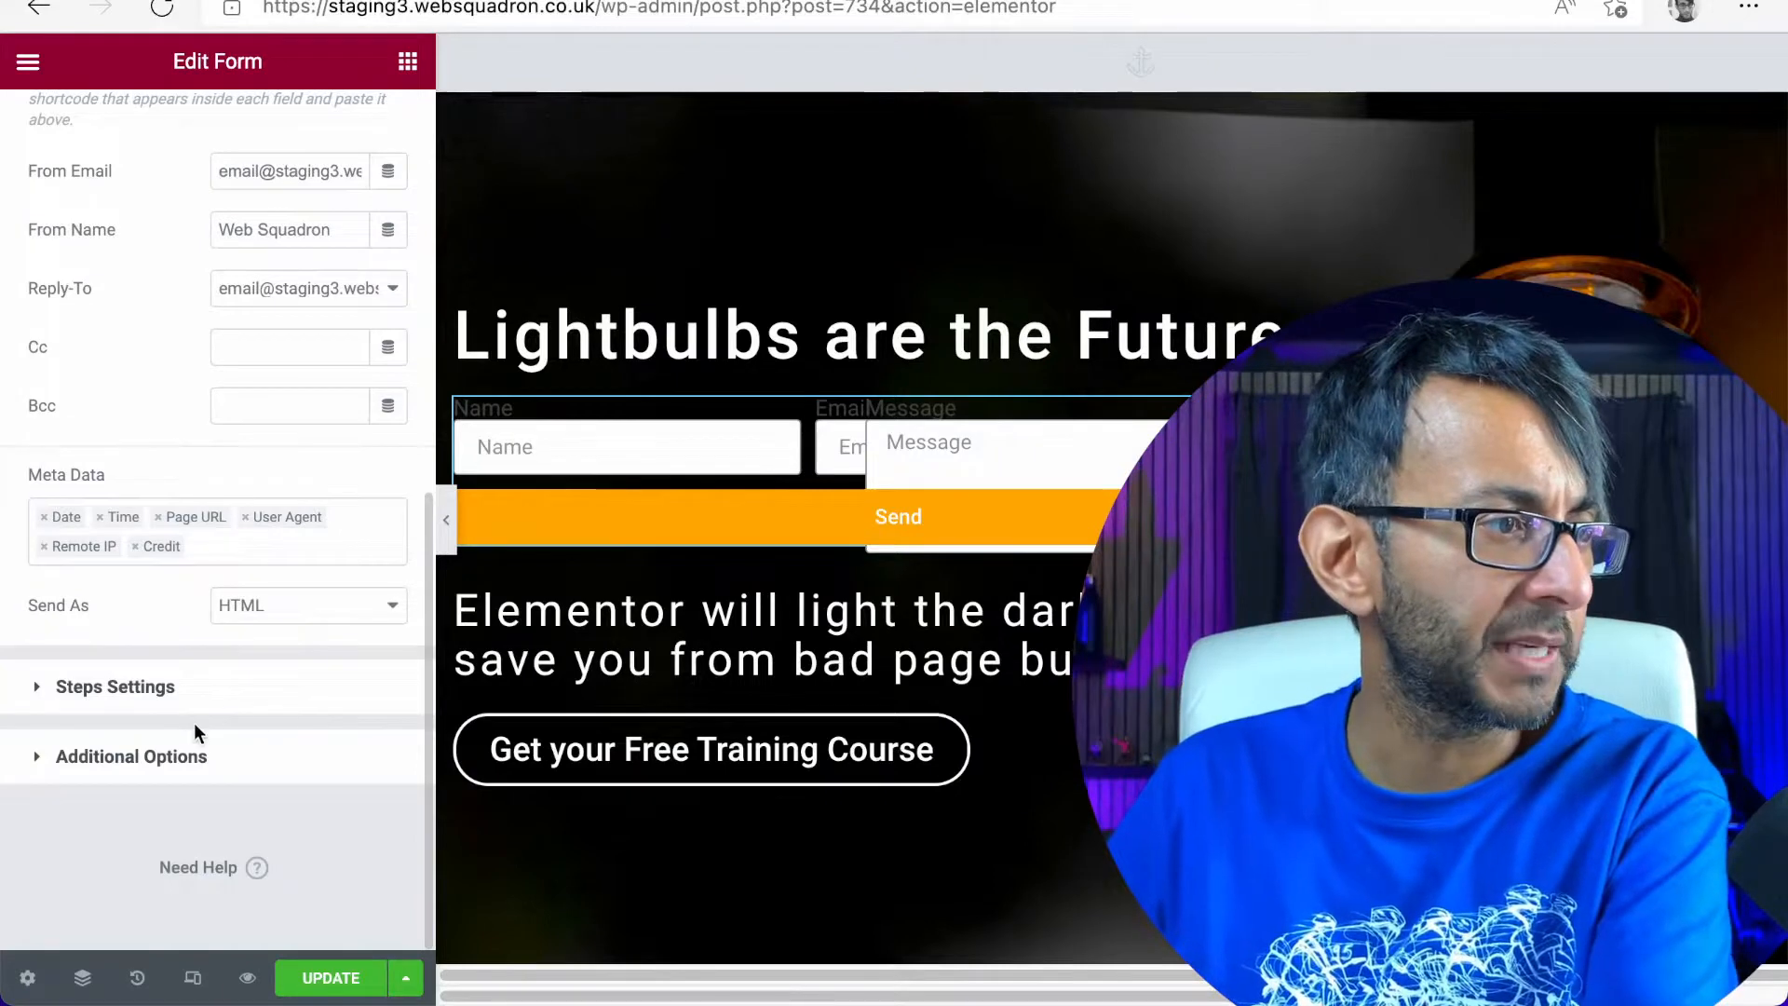
{"action": "left_click", "coordinate": [172, 706]}
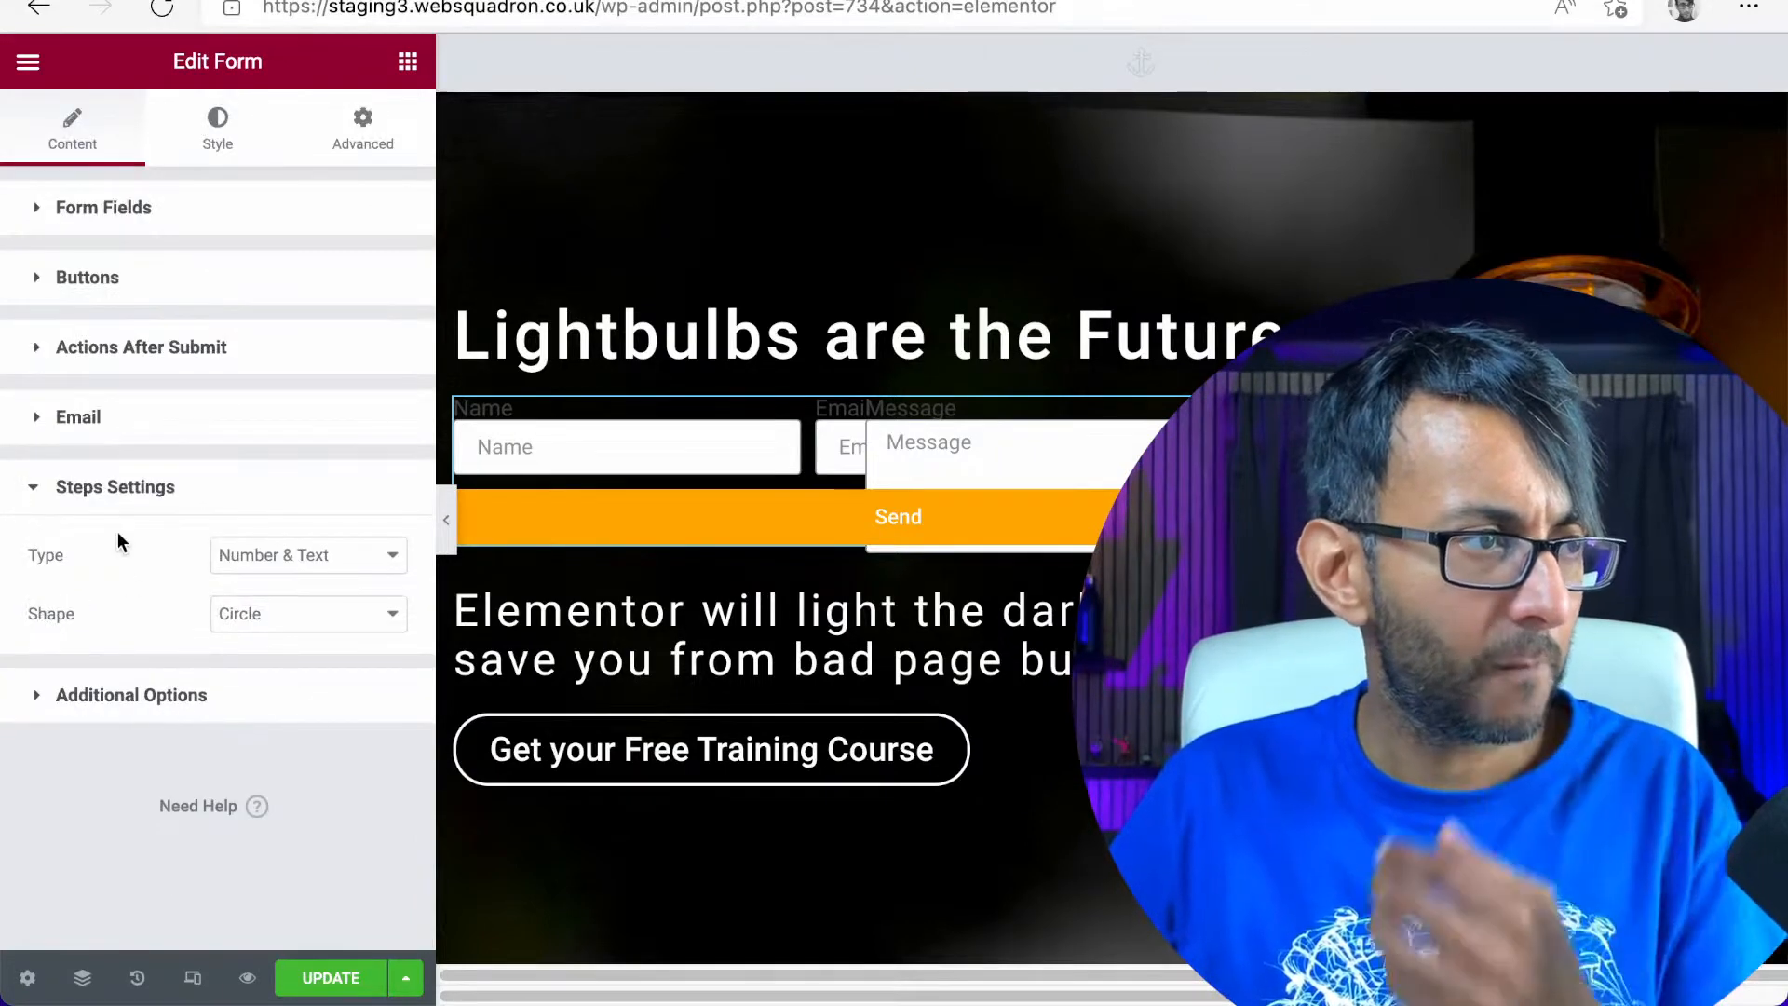
Reopen the Name form field and check its ID in the field's advanced settings, then its content settings
{"action": "left_click", "coordinate": [177, 222]}
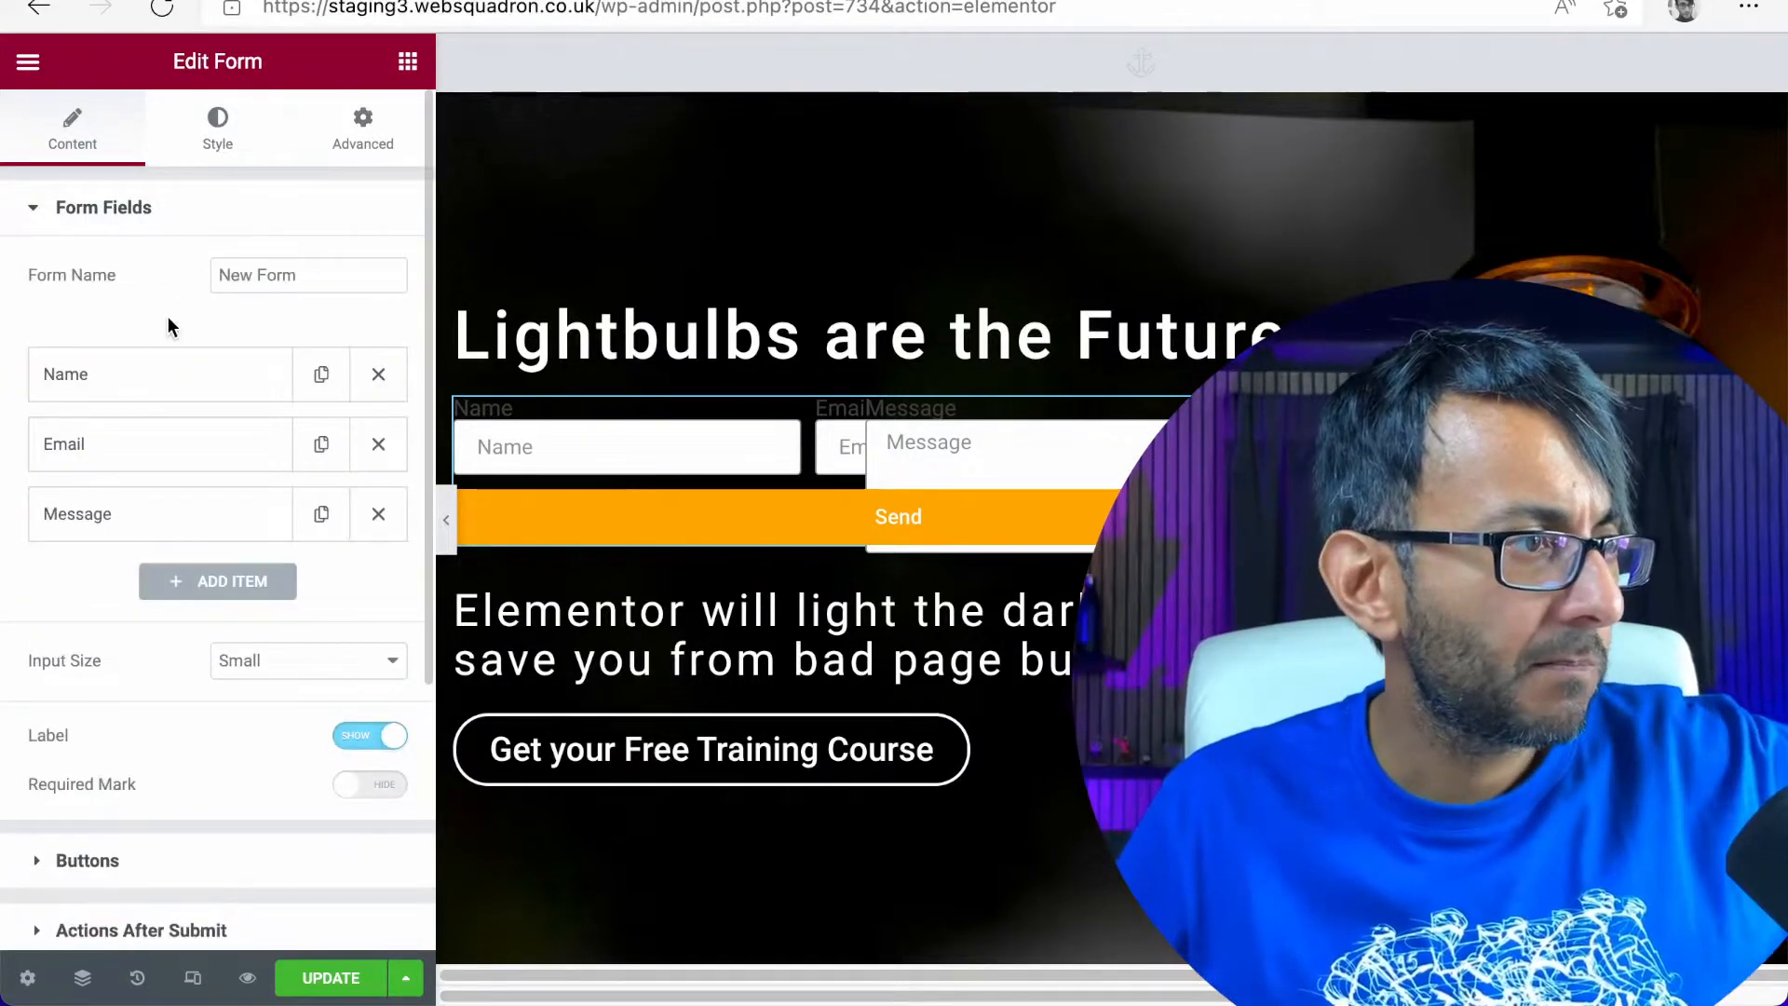
{"action": "left_click", "coordinate": [131, 385]}
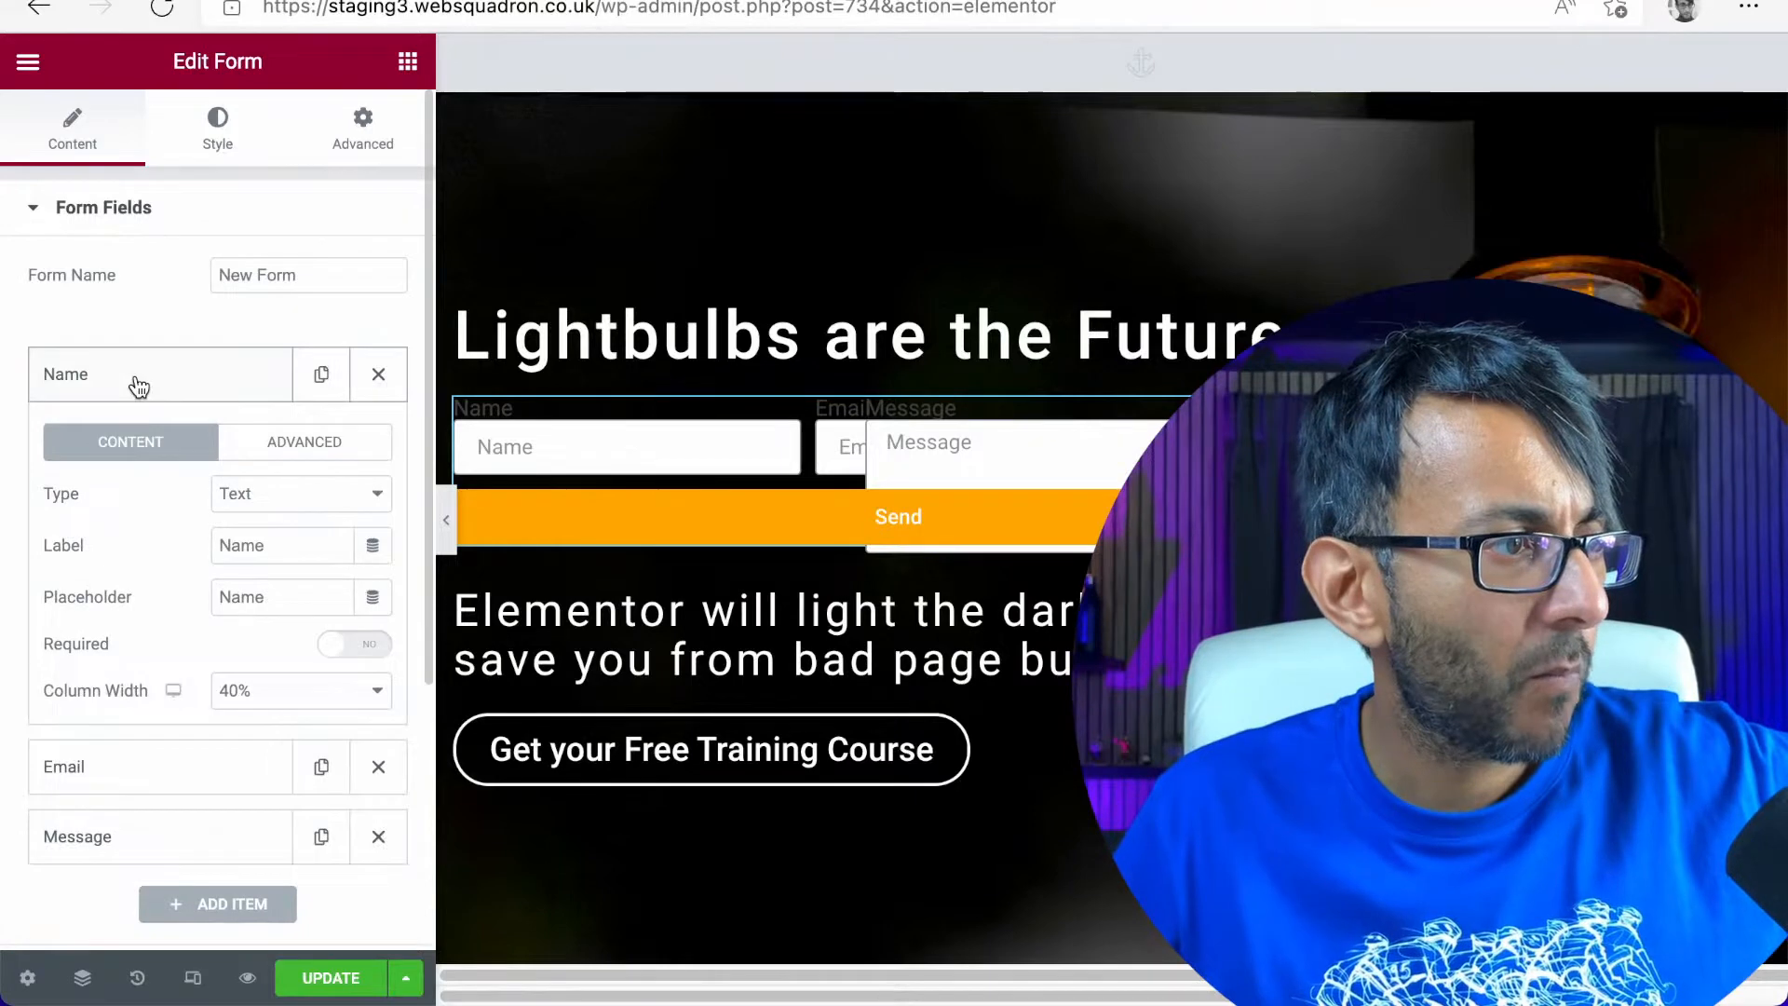
{"action": "left_click", "coordinate": [302, 447]}
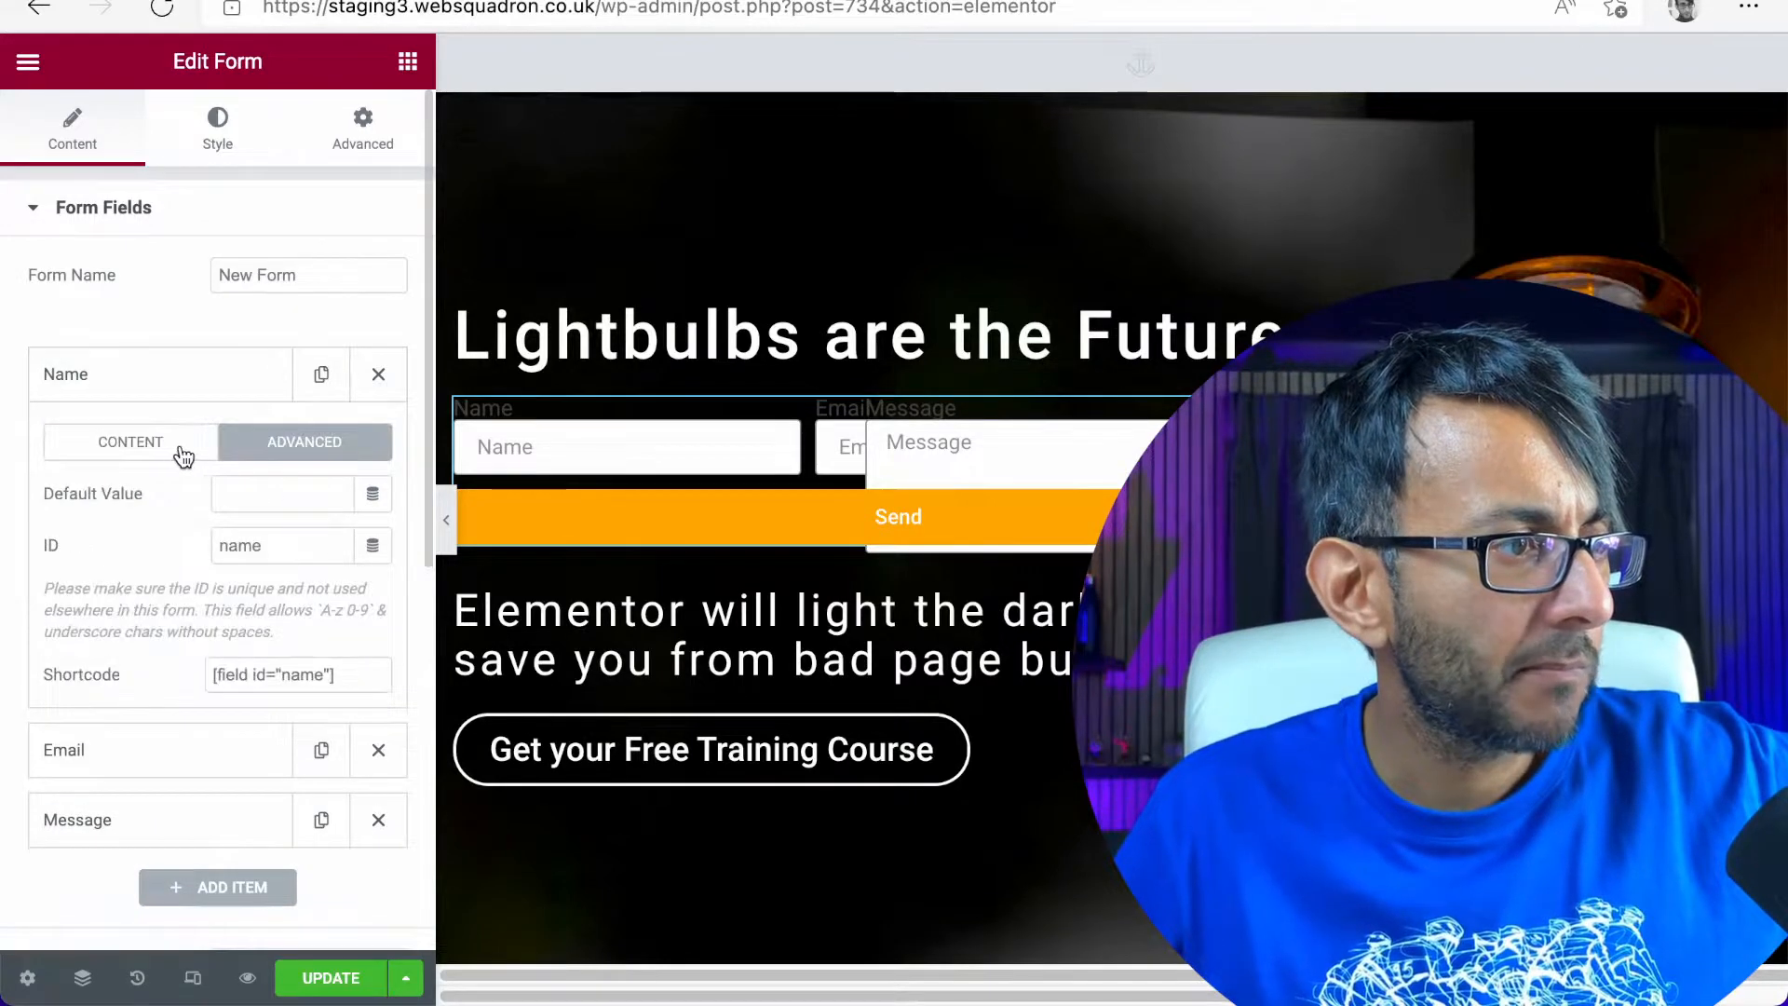
{"action": "left_click", "coordinate": [275, 546]}
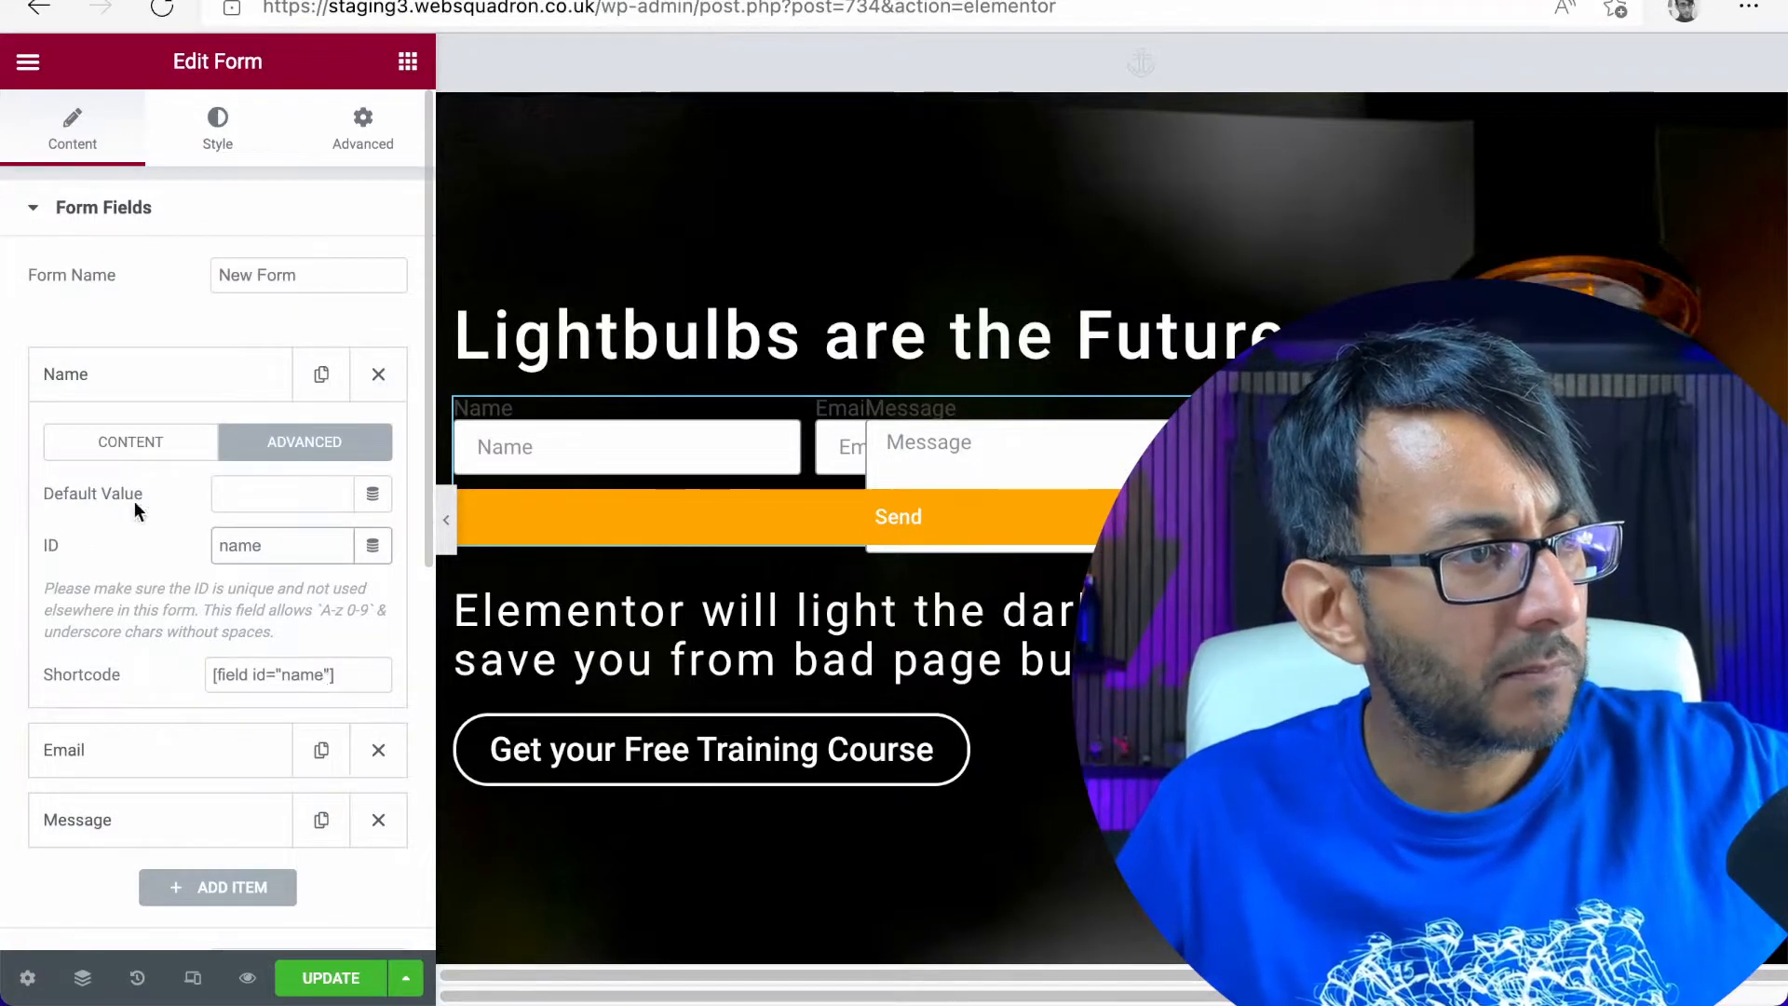
{"action": "left_click", "coordinate": [105, 457]}
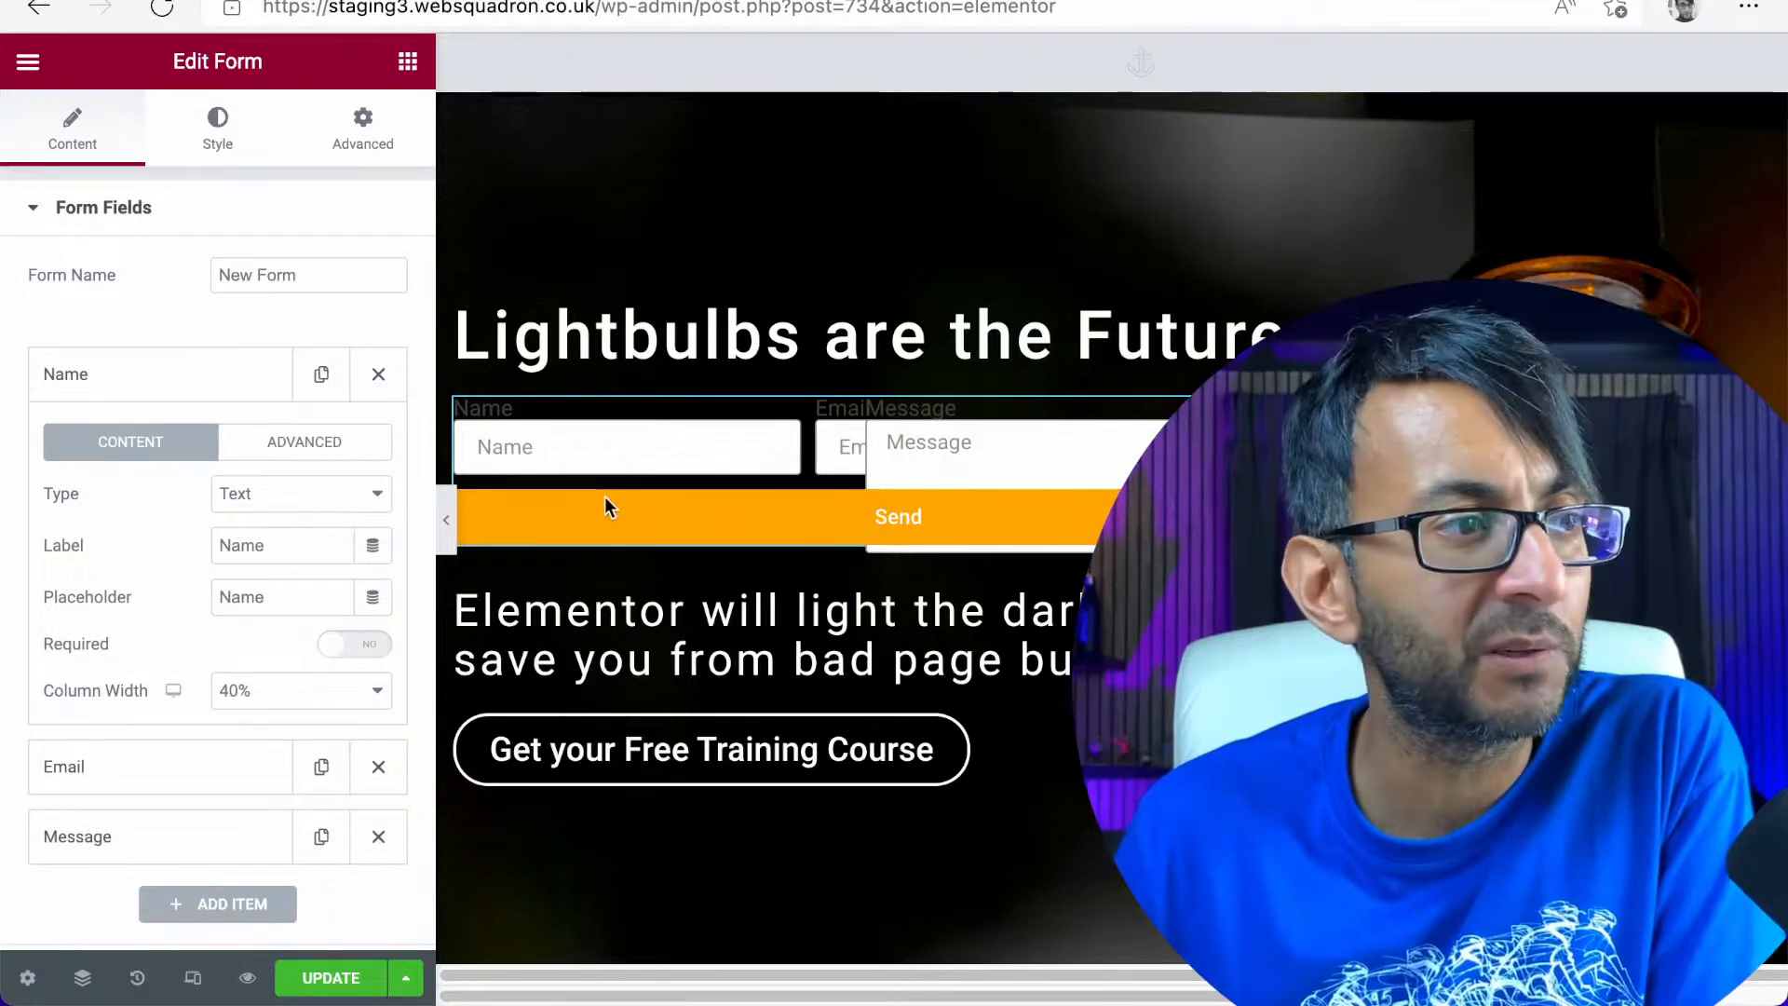
Open the form widget's Custom CSS editor to view the rule for the message field
{"action": "left_click", "coordinate": [364, 130]}
{"action": "scroll", "coordinate": [224, 801], "scroll_direction": "down", "scroll_amount": 5}
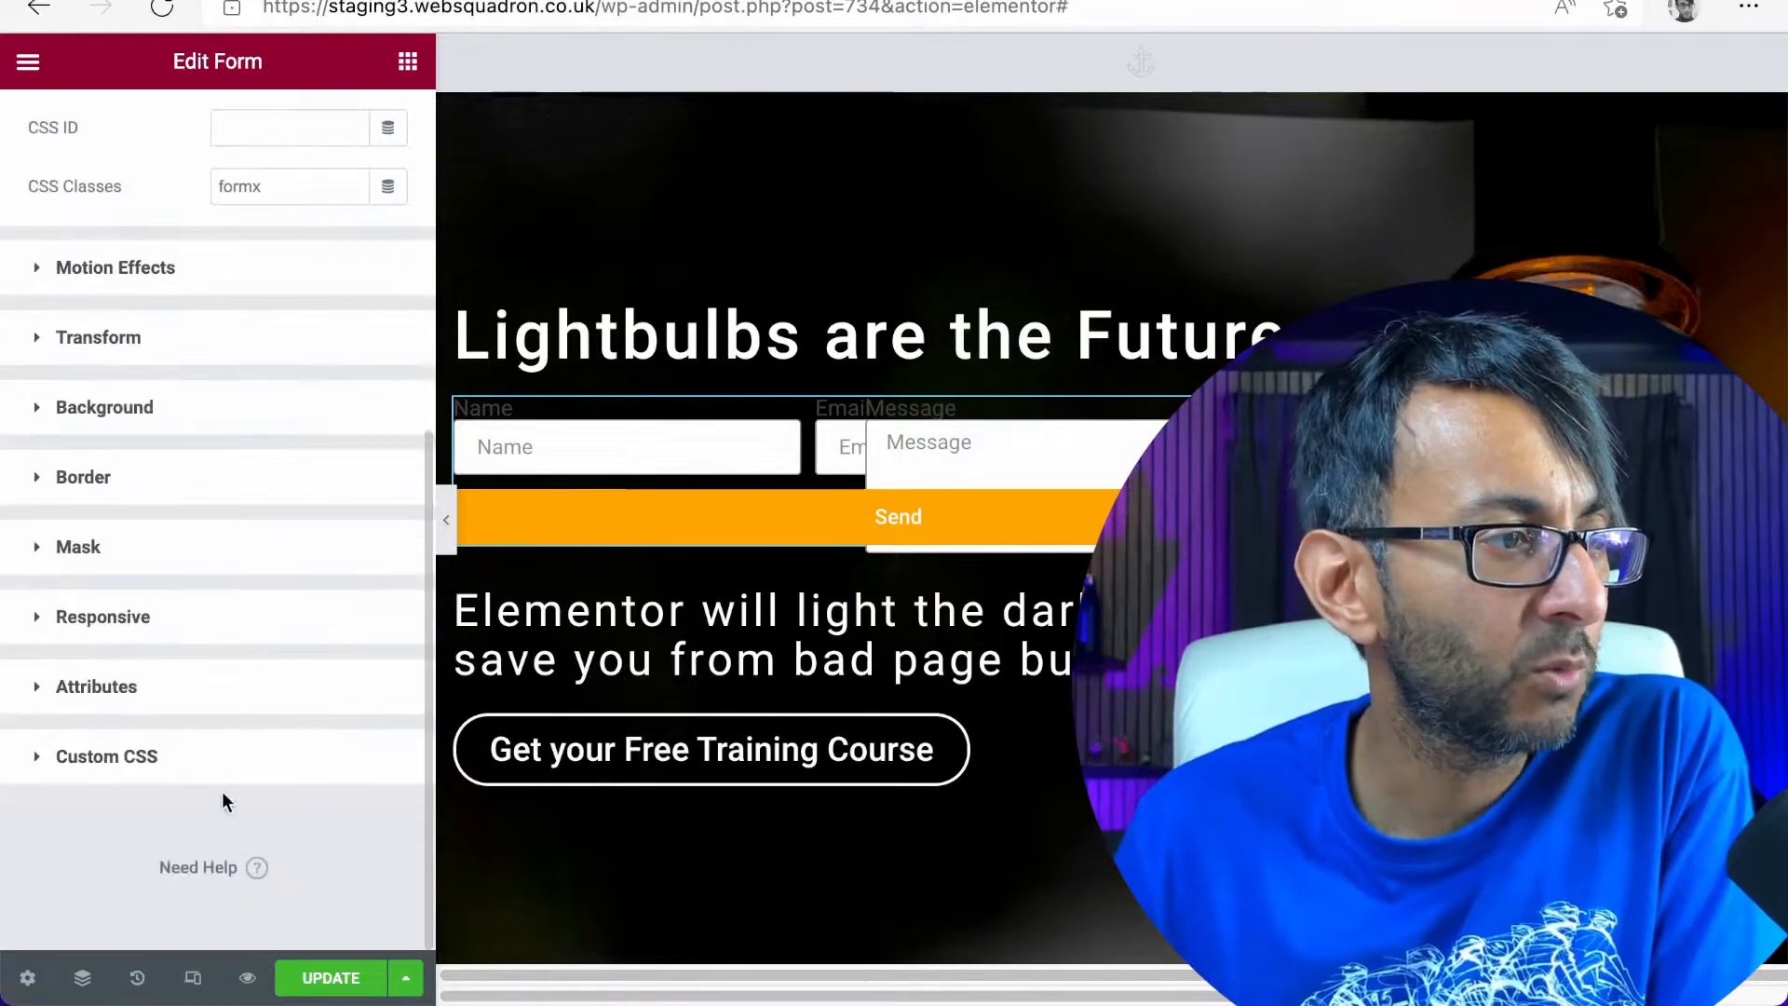
{"action": "left_click", "coordinate": [121, 783]}
{"action": "scroll", "coordinate": [130, 787], "scroll_direction": "down", "scroll_amount": 5}
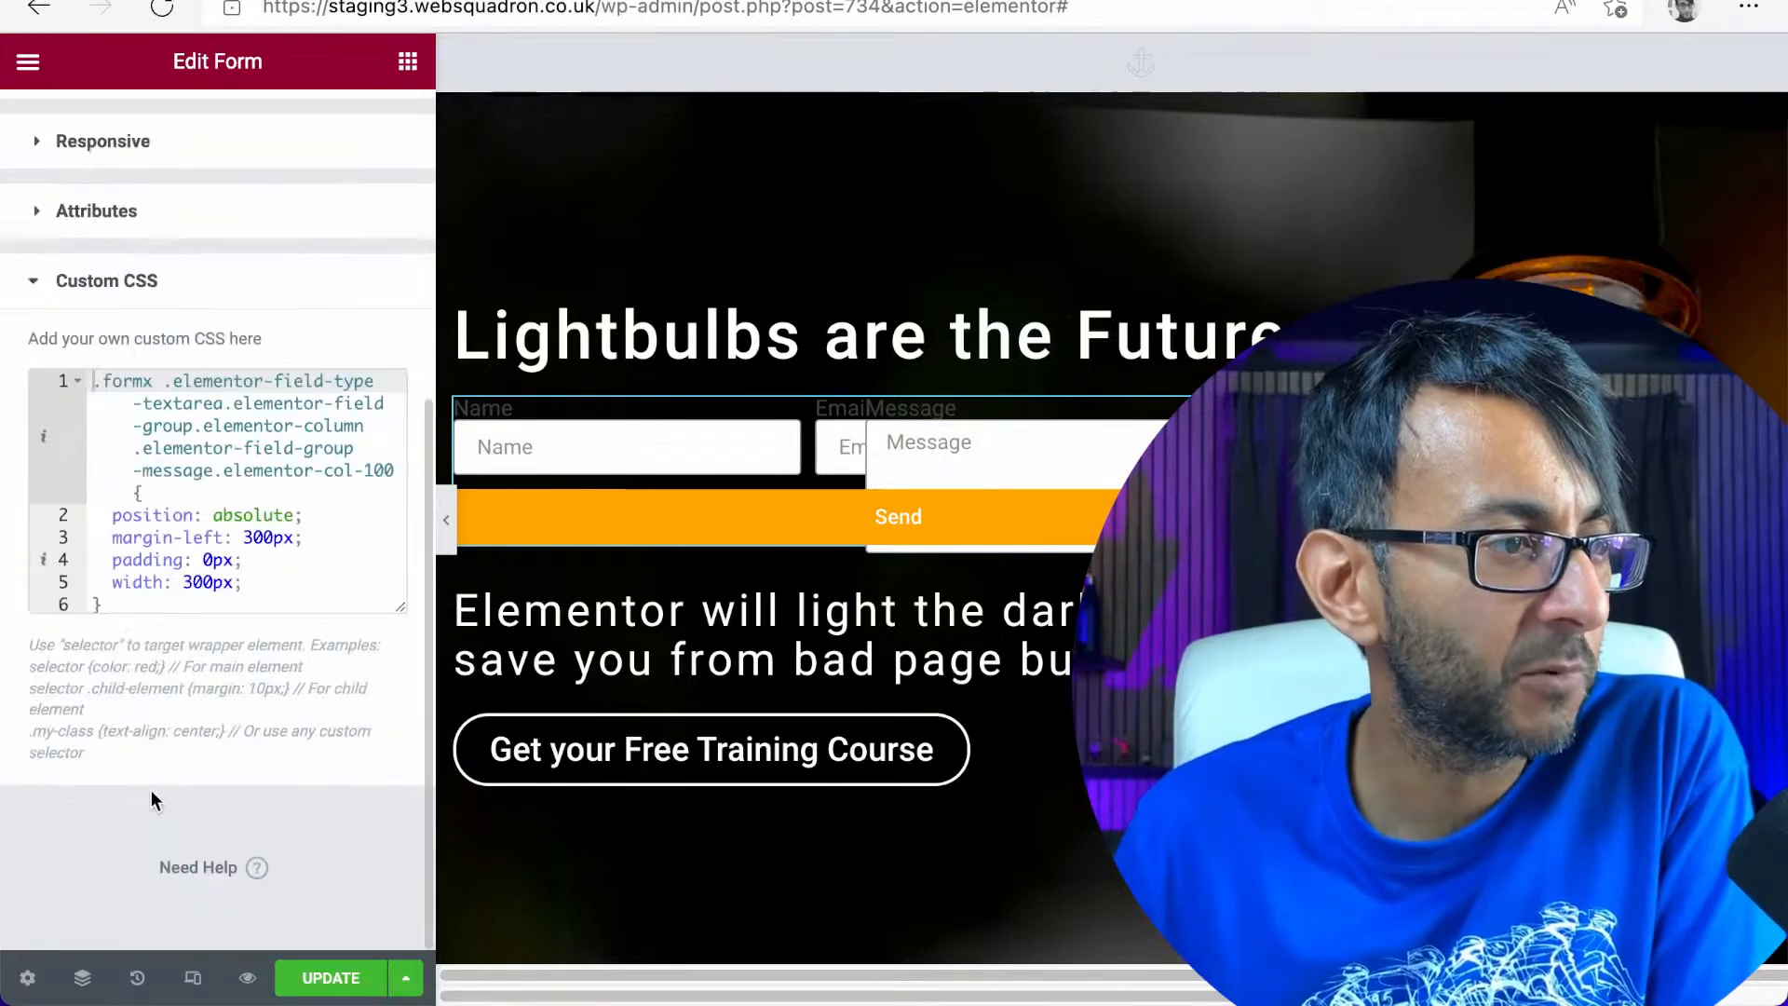
Clear all of the form's custom CSS and restore the message field rule
{"action": "left_click", "coordinate": [275, 573]}
{"action": "key", "text": "ctrl+a"}
{"action": "key", "text": "ctrl+c"}
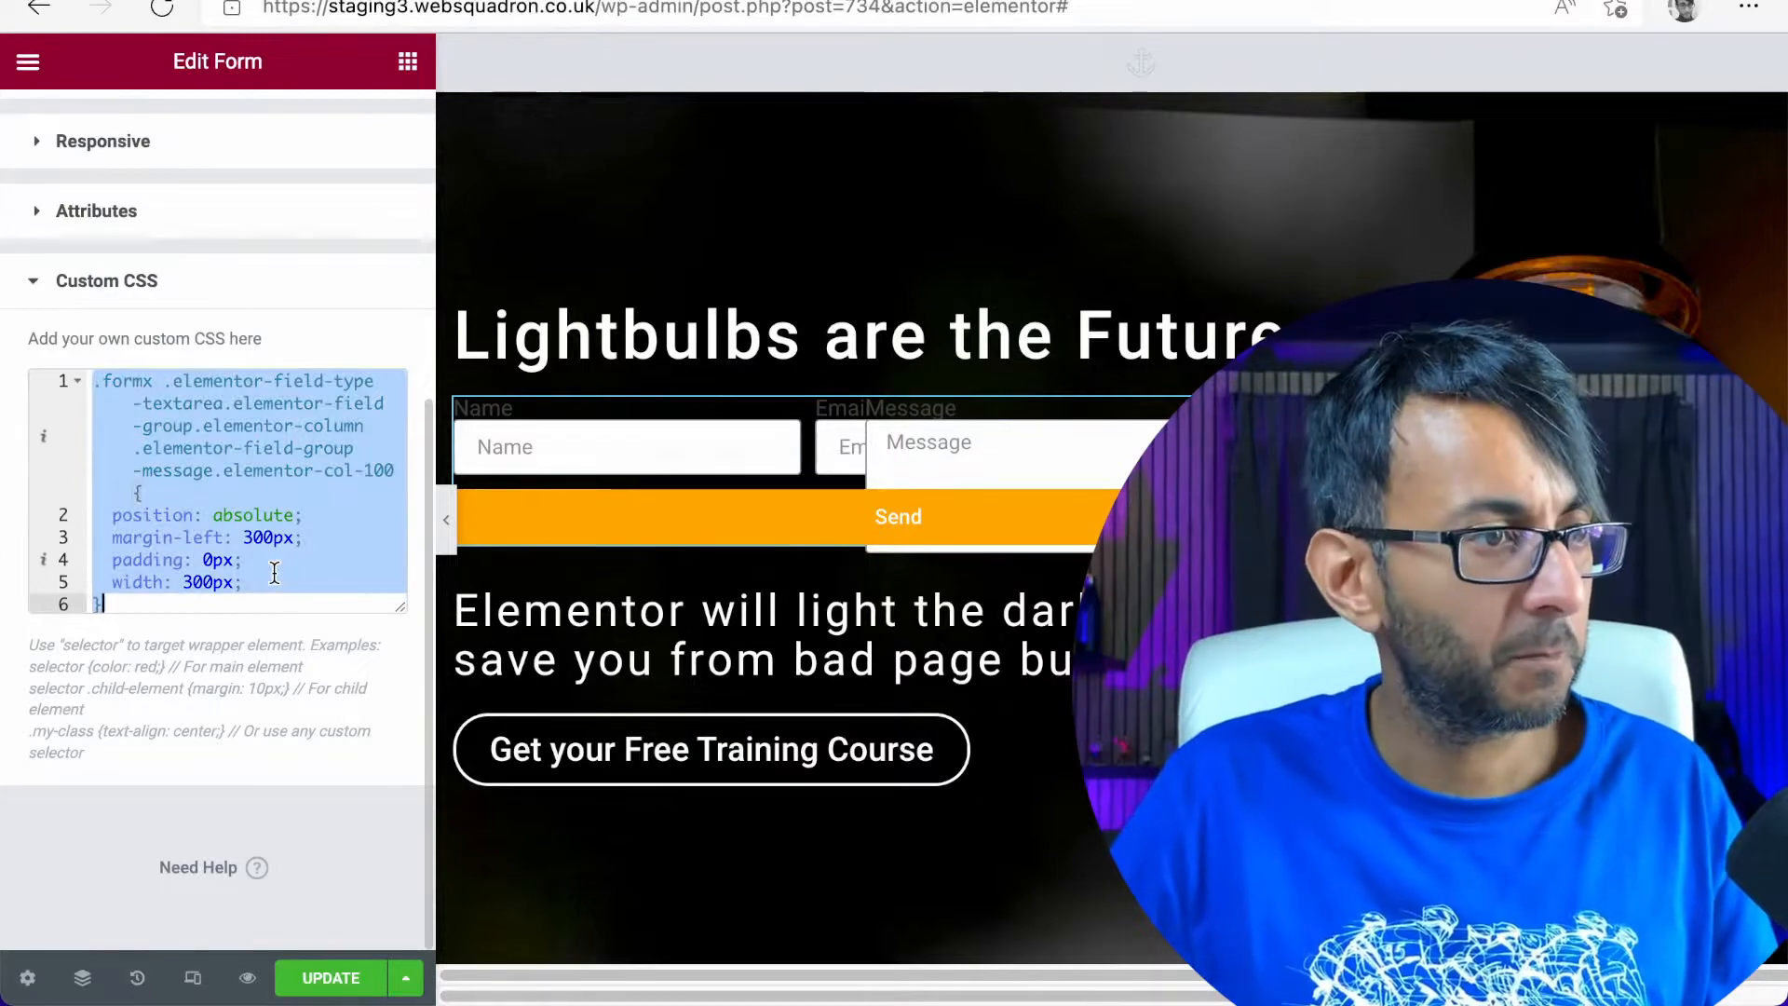
{"action": "key", "text": "BackSpace"}
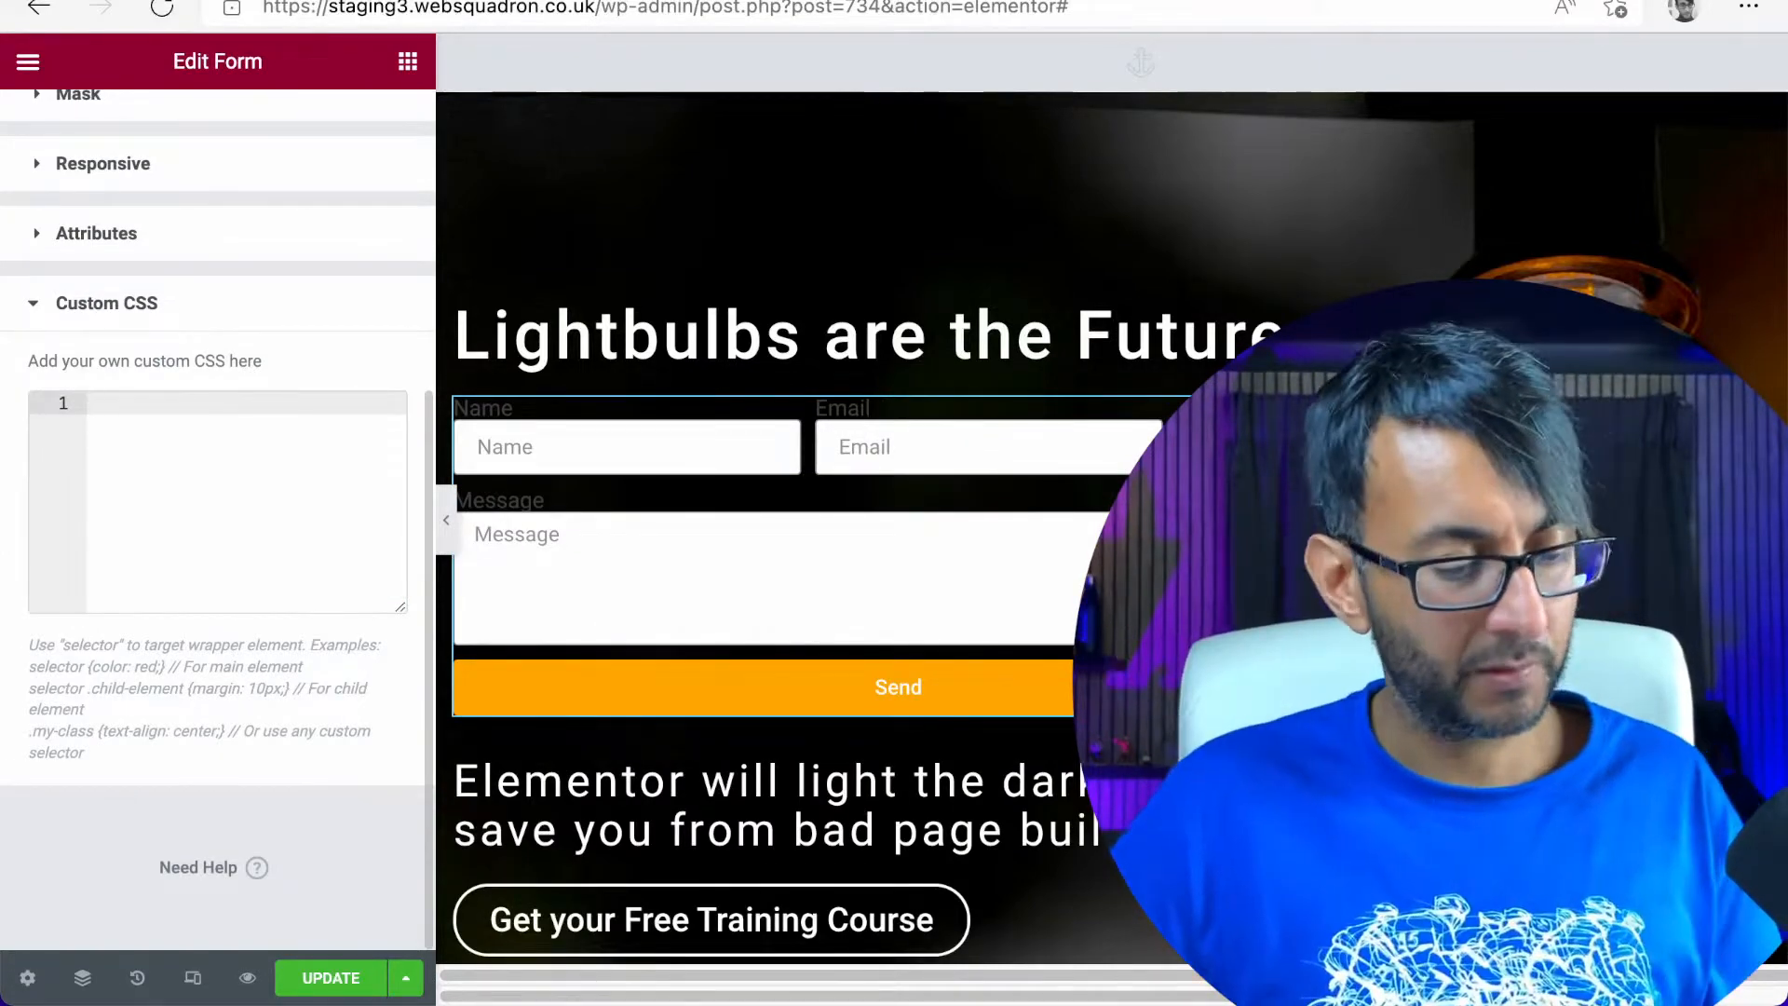
{"action": "key", "text": "ctrl+v"}
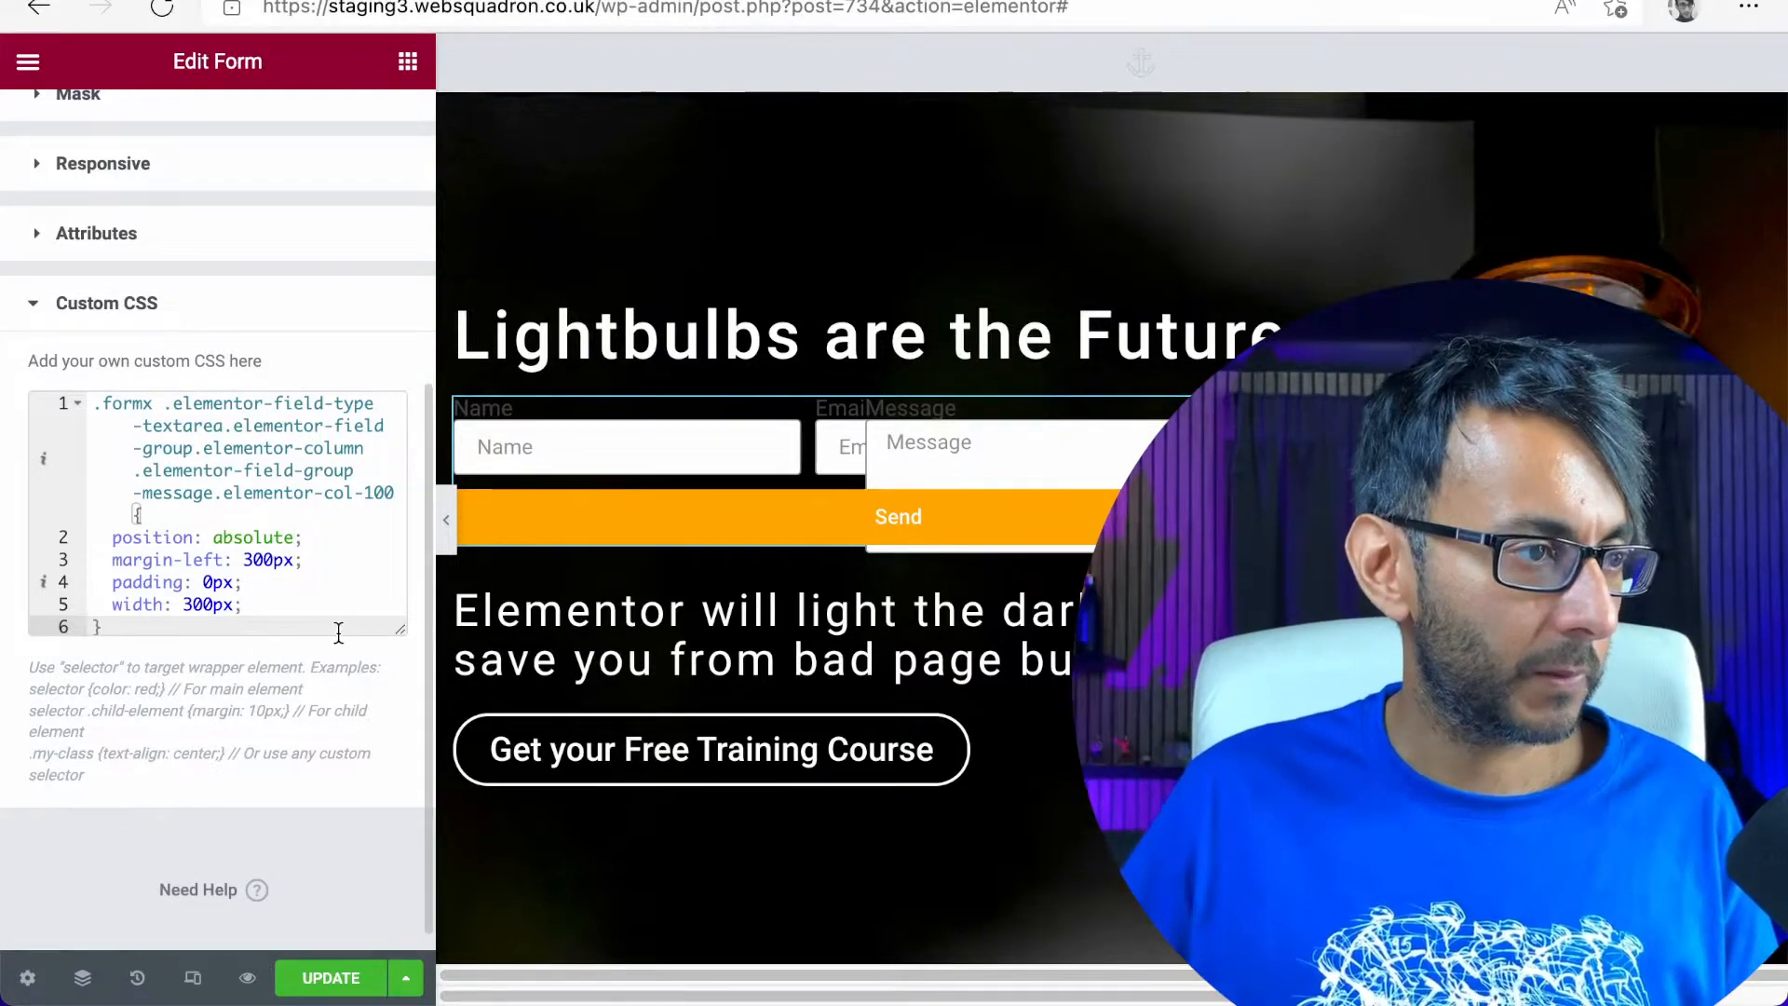
Enlarge the CSS editor, paste the Name field's class names below the message rule, and prefix them with ".formx ."
{"action": "left_click_drag", "start_coordinate": [402, 632], "coordinate": [399, 932]}
{"action": "left_click", "coordinate": [264, 694]}
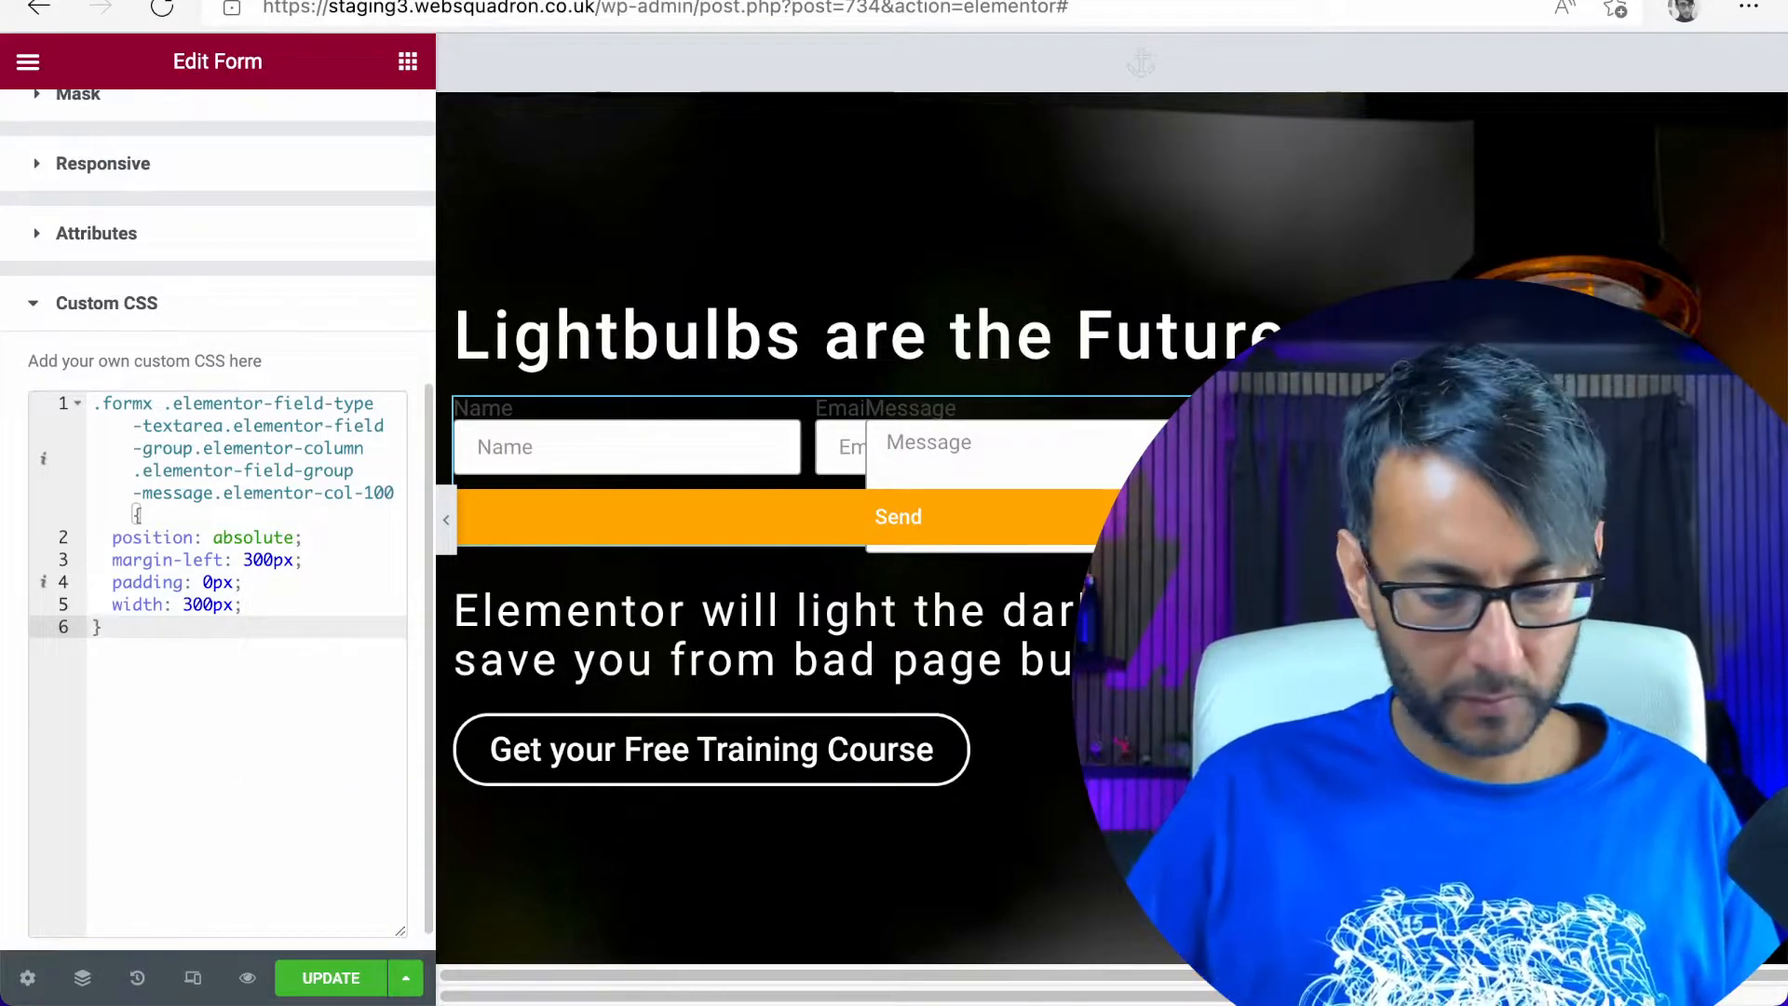
{"action": "key", "text": "Return"}
{"action": "key", "text": "Return"}
{"action": "key", "text": "Return"}
{"action": "type", "text": "elementor-field-type-text elementor-field-group elementor-column elementor-field-group-name elementor-col-40"}
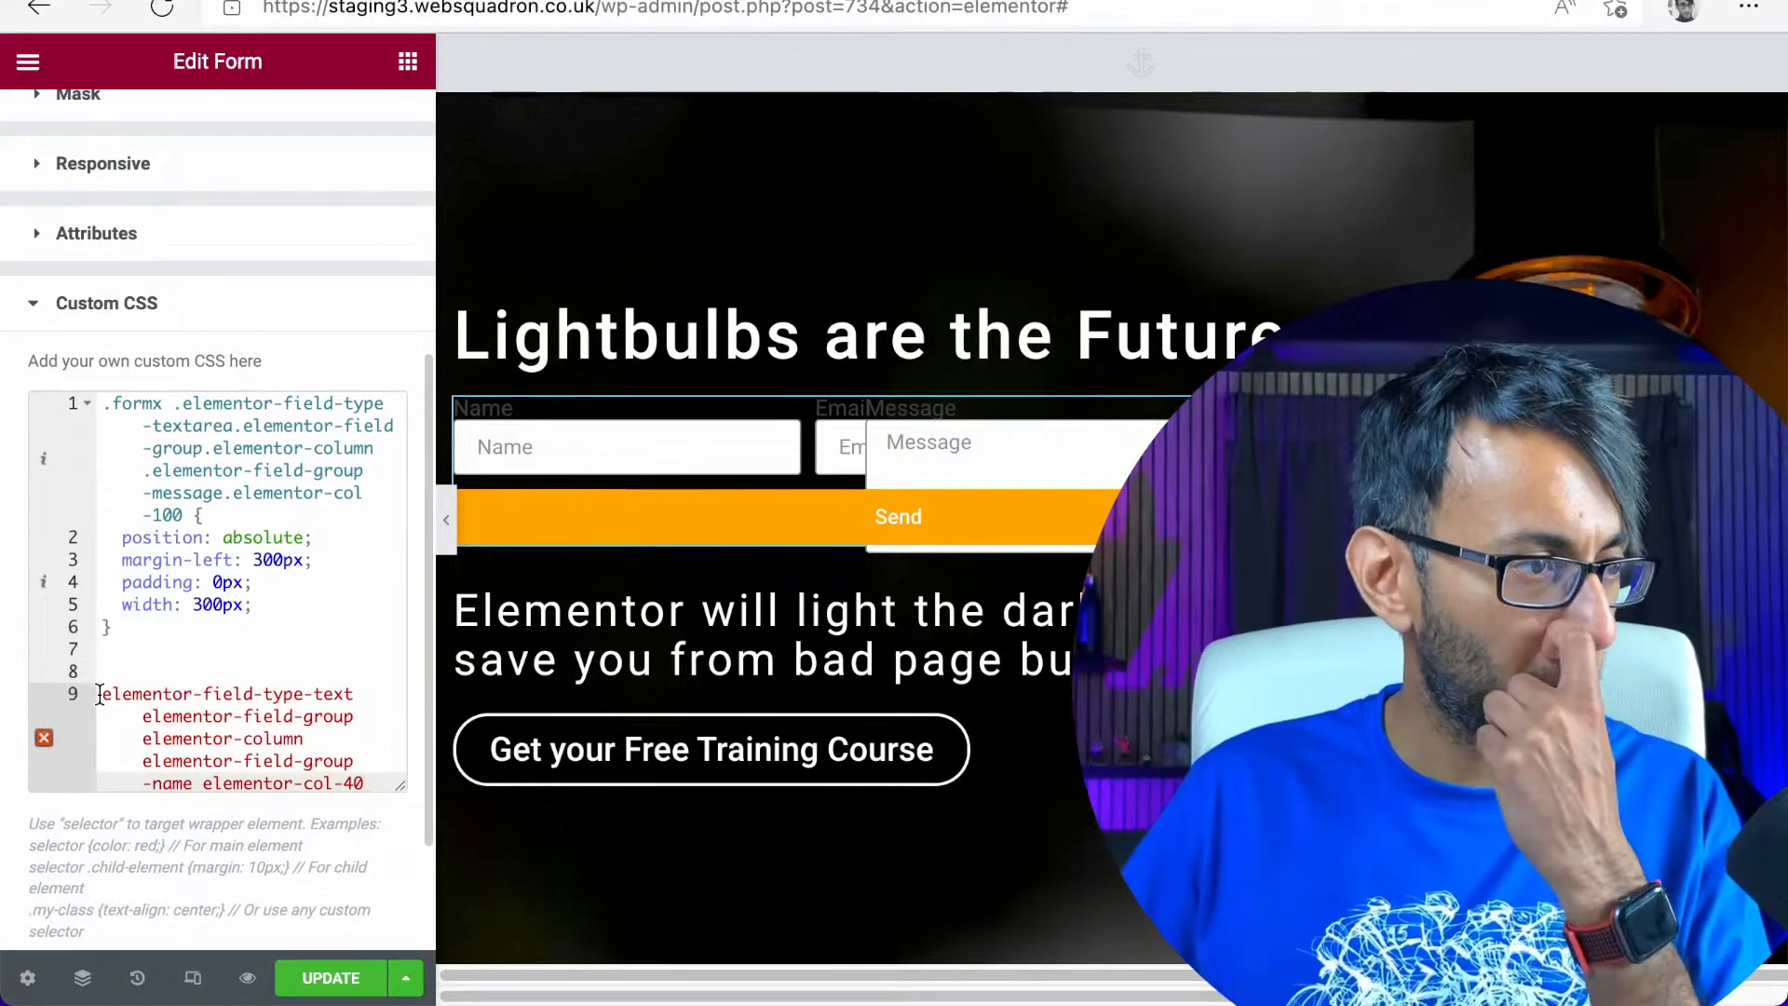
{"action": "left_click", "coordinate": [99, 694]}
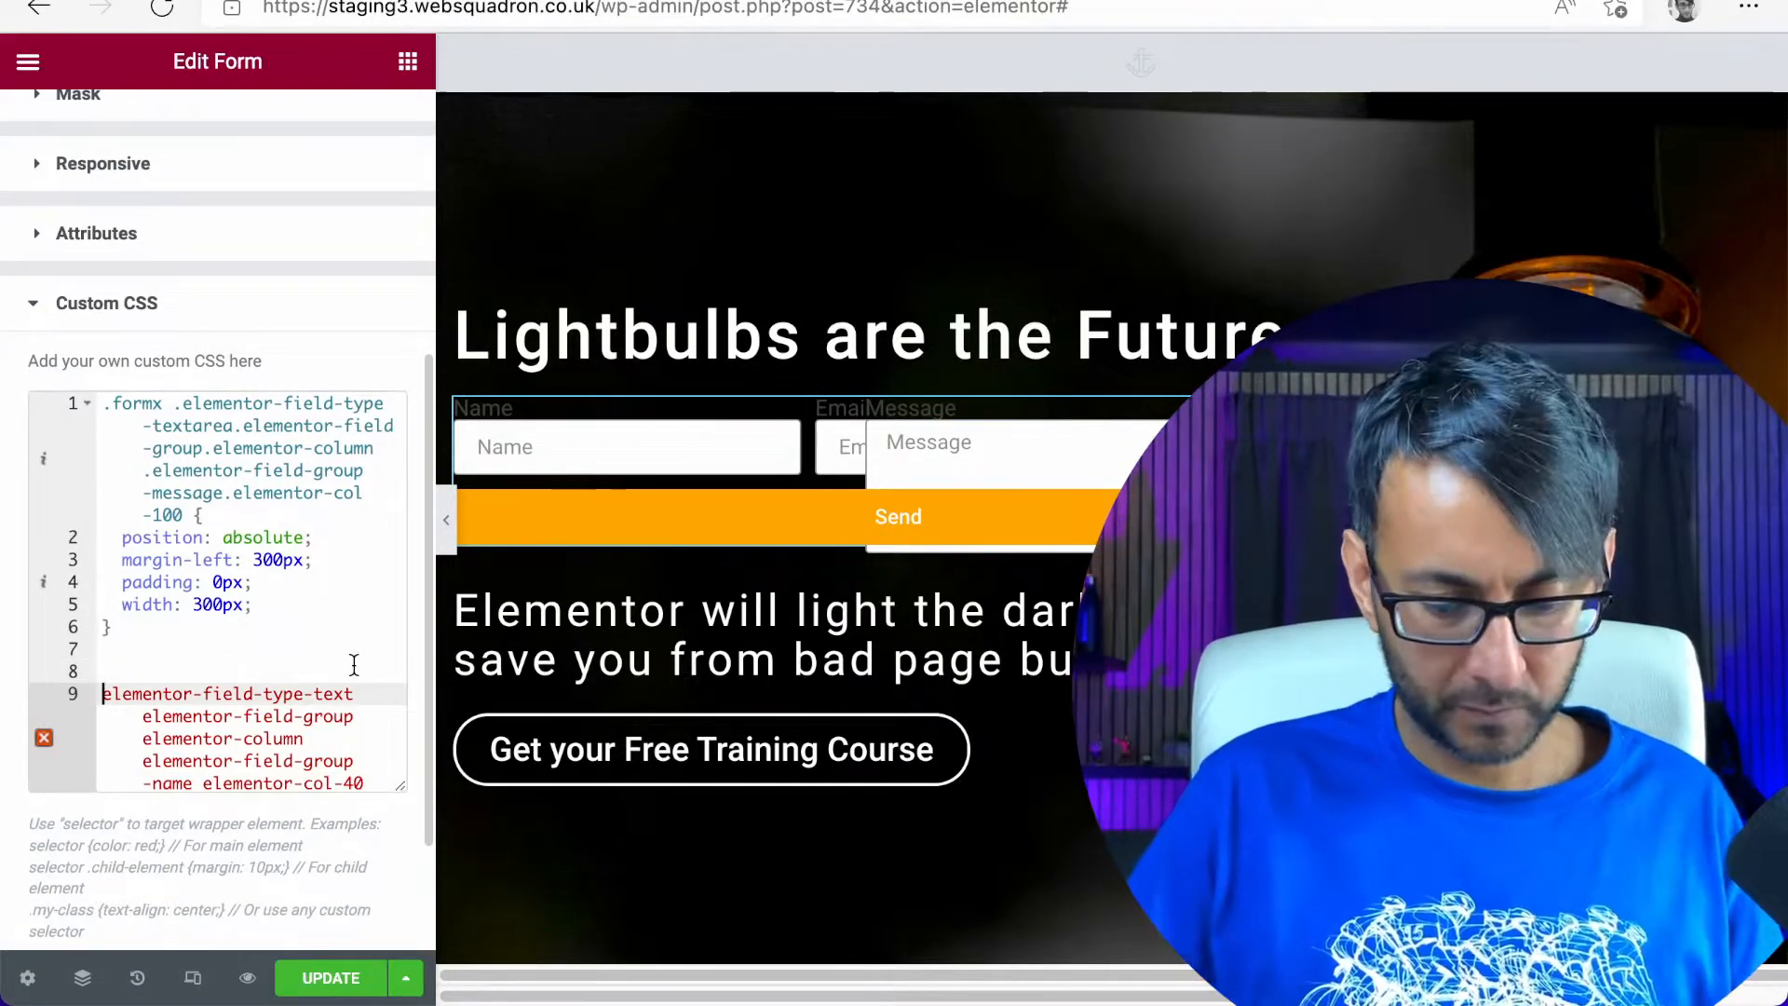
{"action": "type", "text": "."}
{"action": "key", "text": "Left"}
{"action": "type", "text": ".formx"}
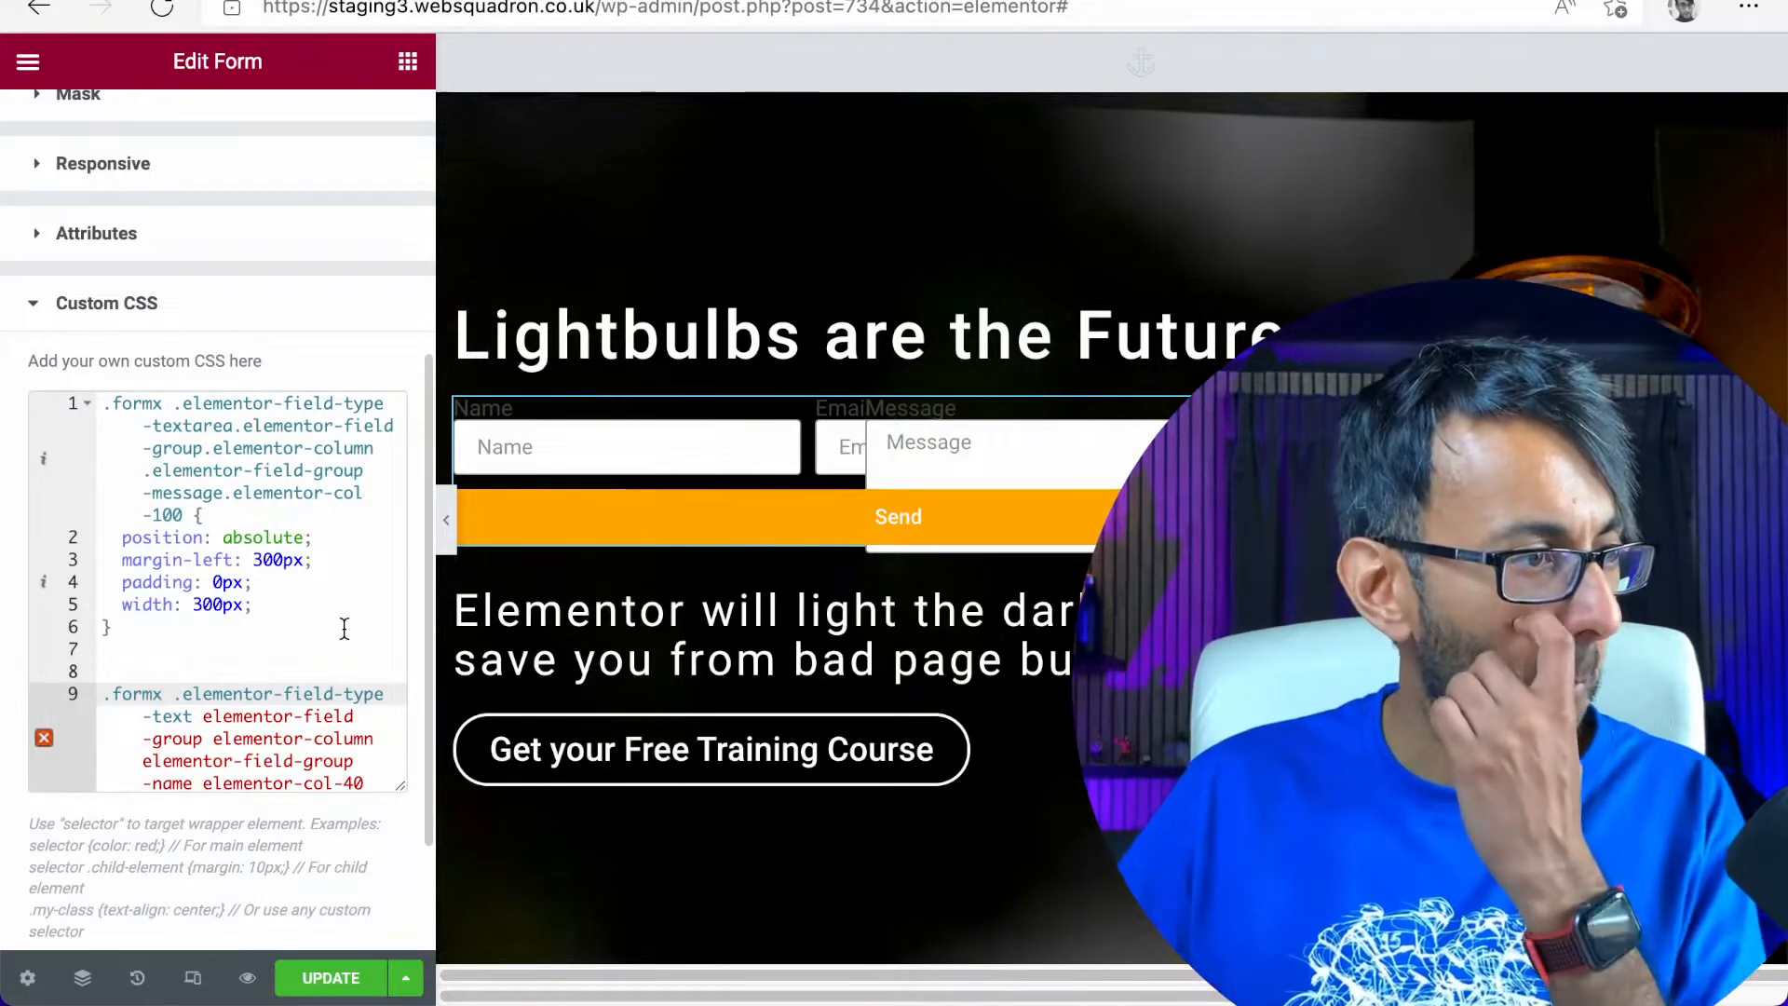
Widen the editing panel and duplicate the message rule's selector and declarations, without the closing brace, below the Name field's class names
{"action": "scroll", "coordinate": [322, 641], "scroll_direction": "down", "scroll_amount": 1}
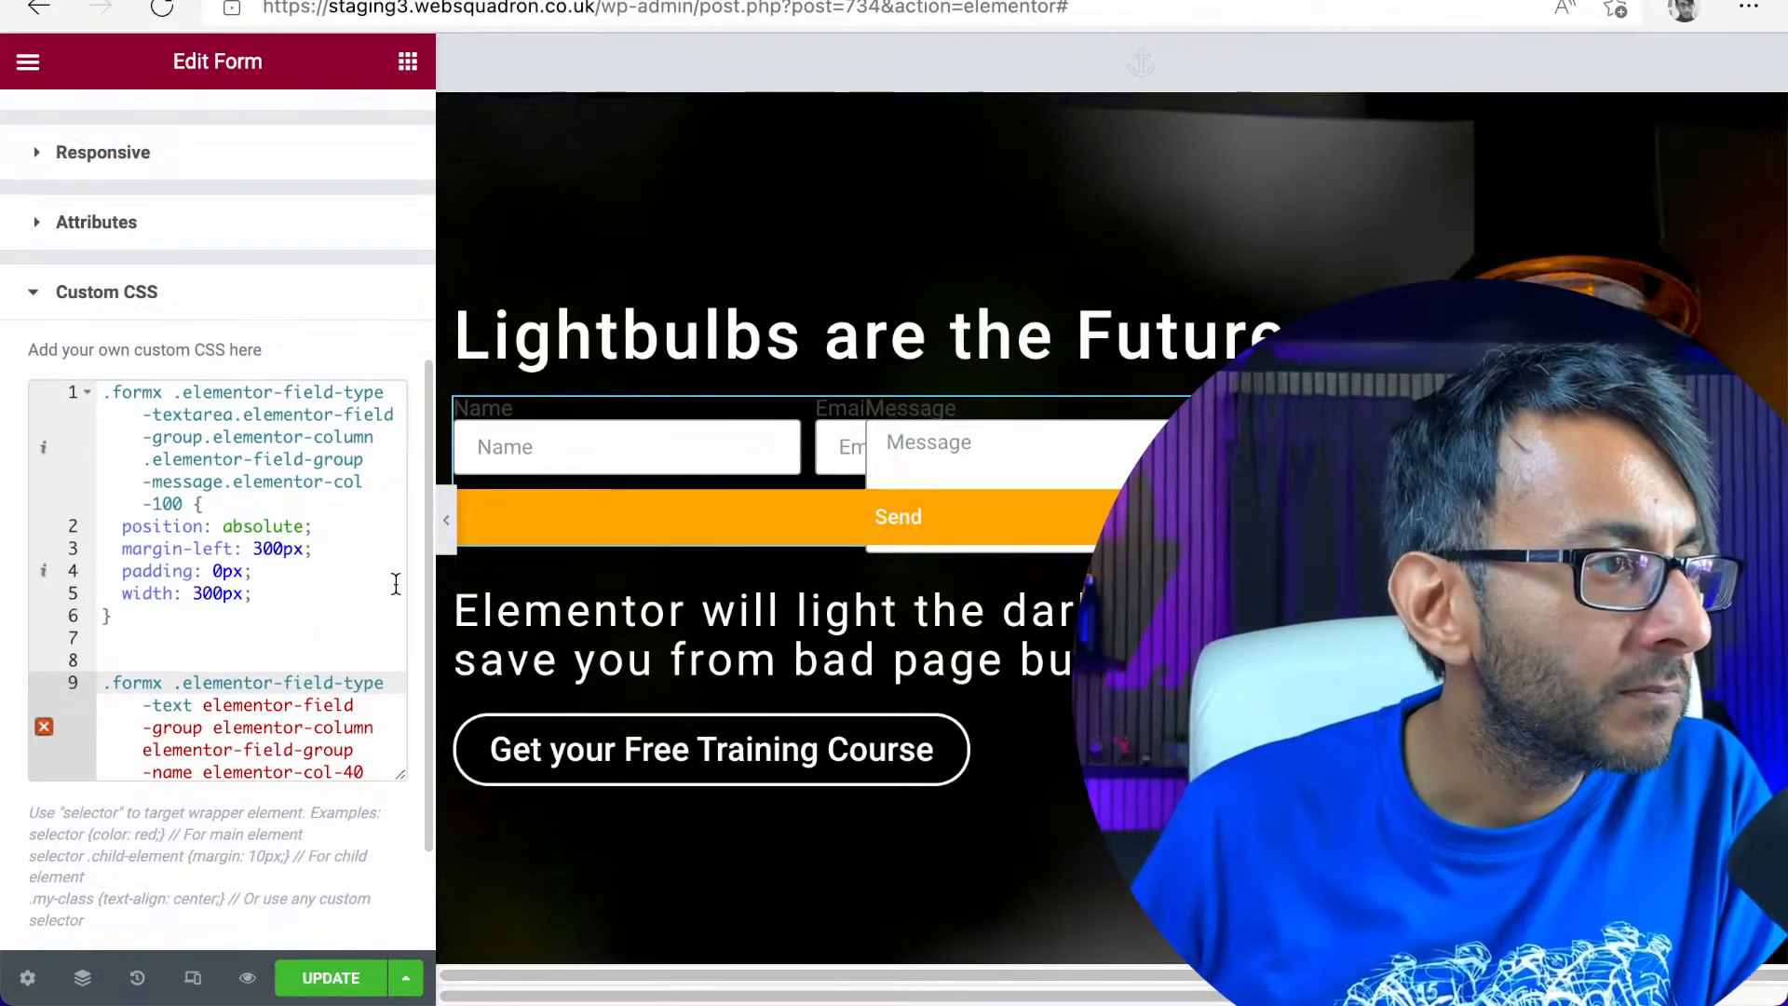
{"action": "left_click_drag", "start_coordinate": [431, 559], "coordinate": [647, 519]}
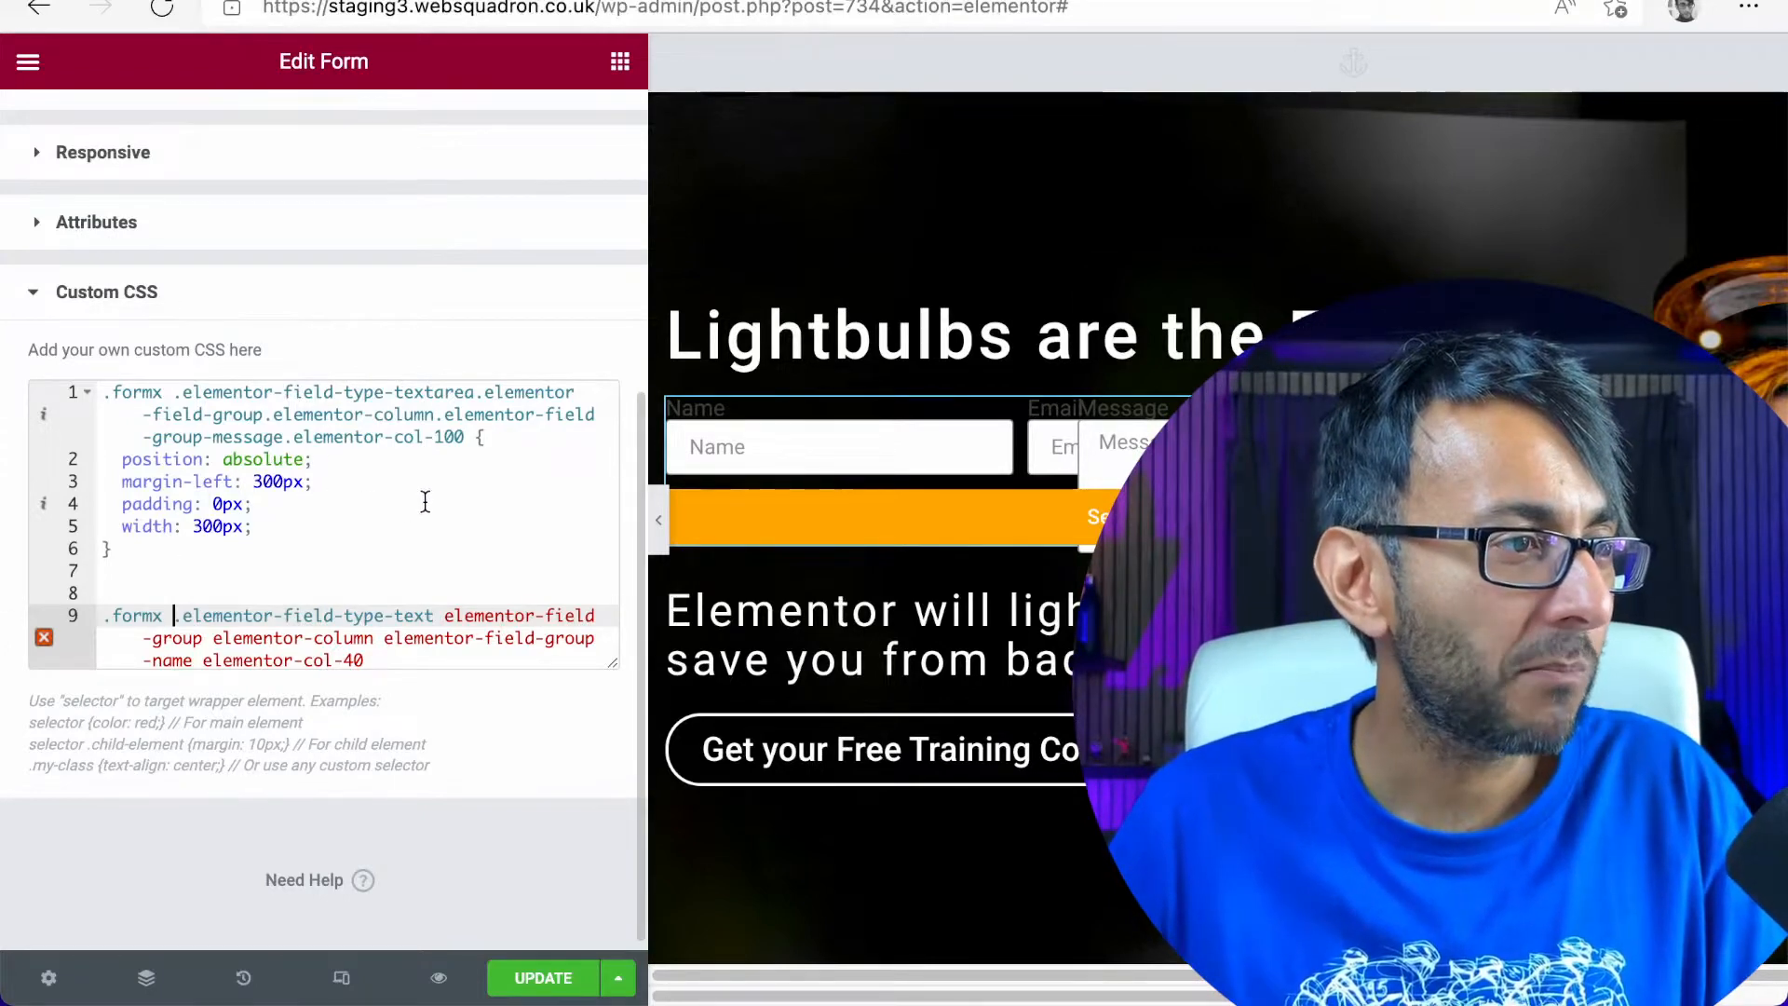
{"action": "left_click_drag", "start_coordinate": [305, 517], "coordinate": [62, 378]}
{"action": "key", "text": "ctrl+c"}
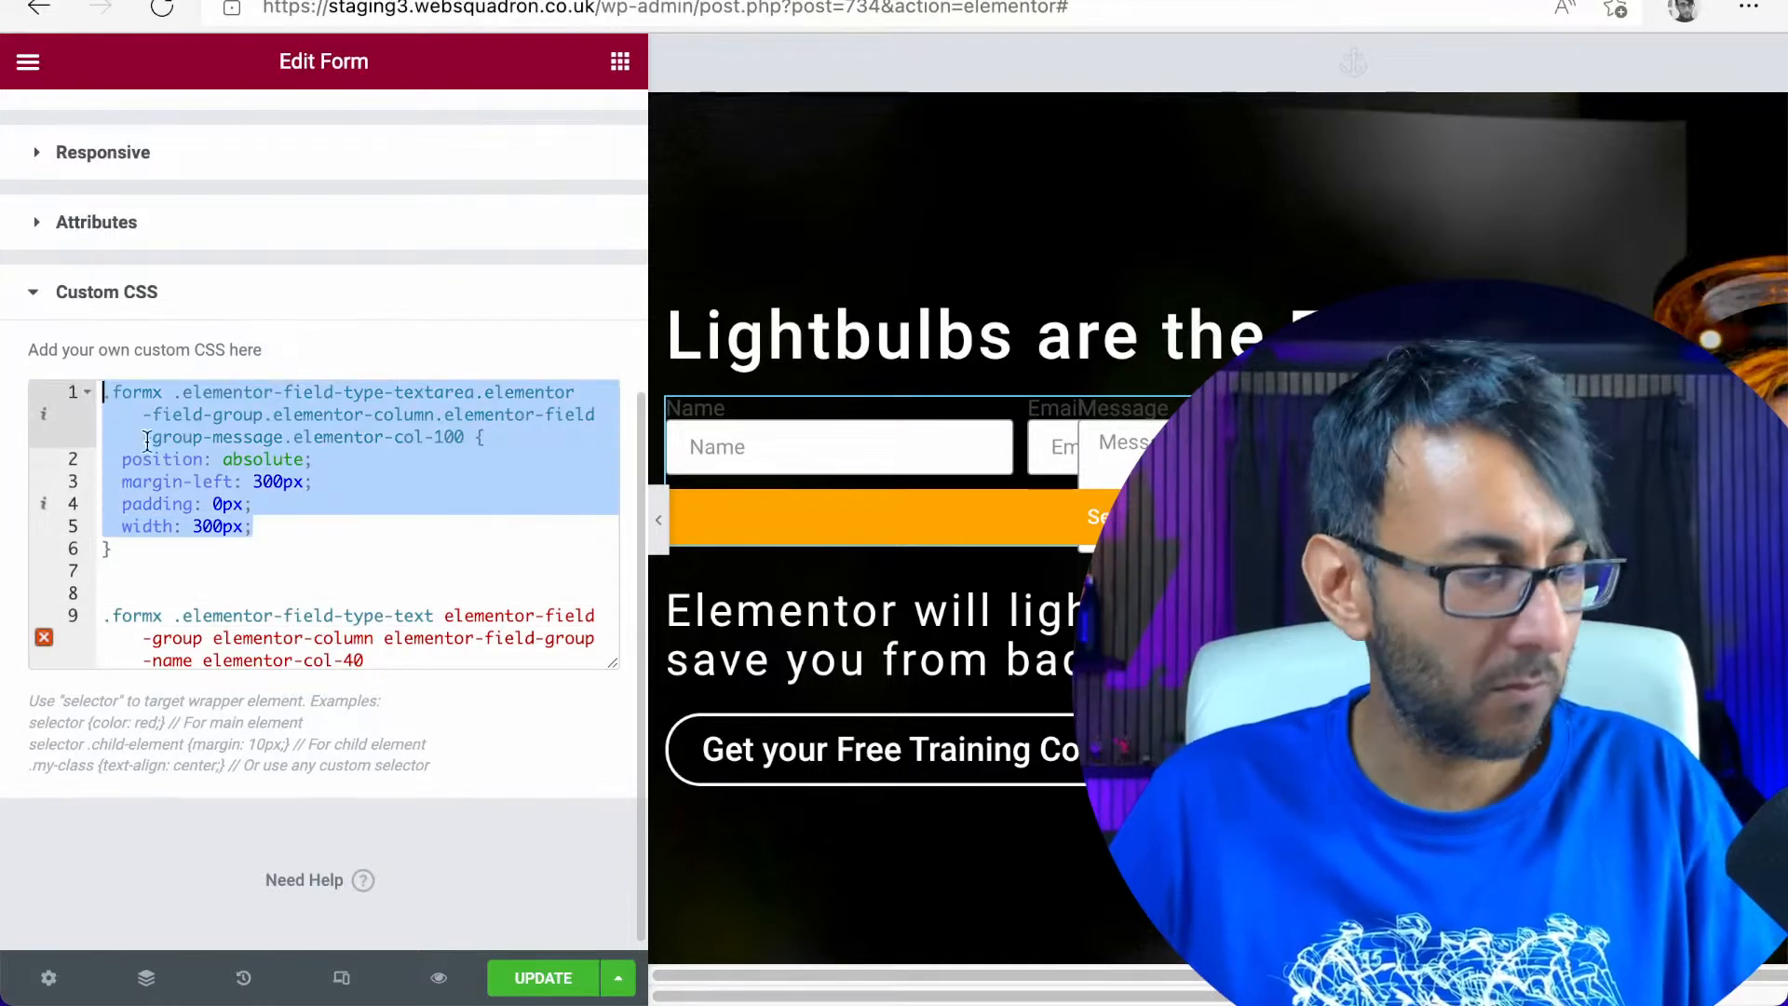
{"action": "scroll", "coordinate": [205, 489], "scroll_direction": "down", "scroll_amount": 1}
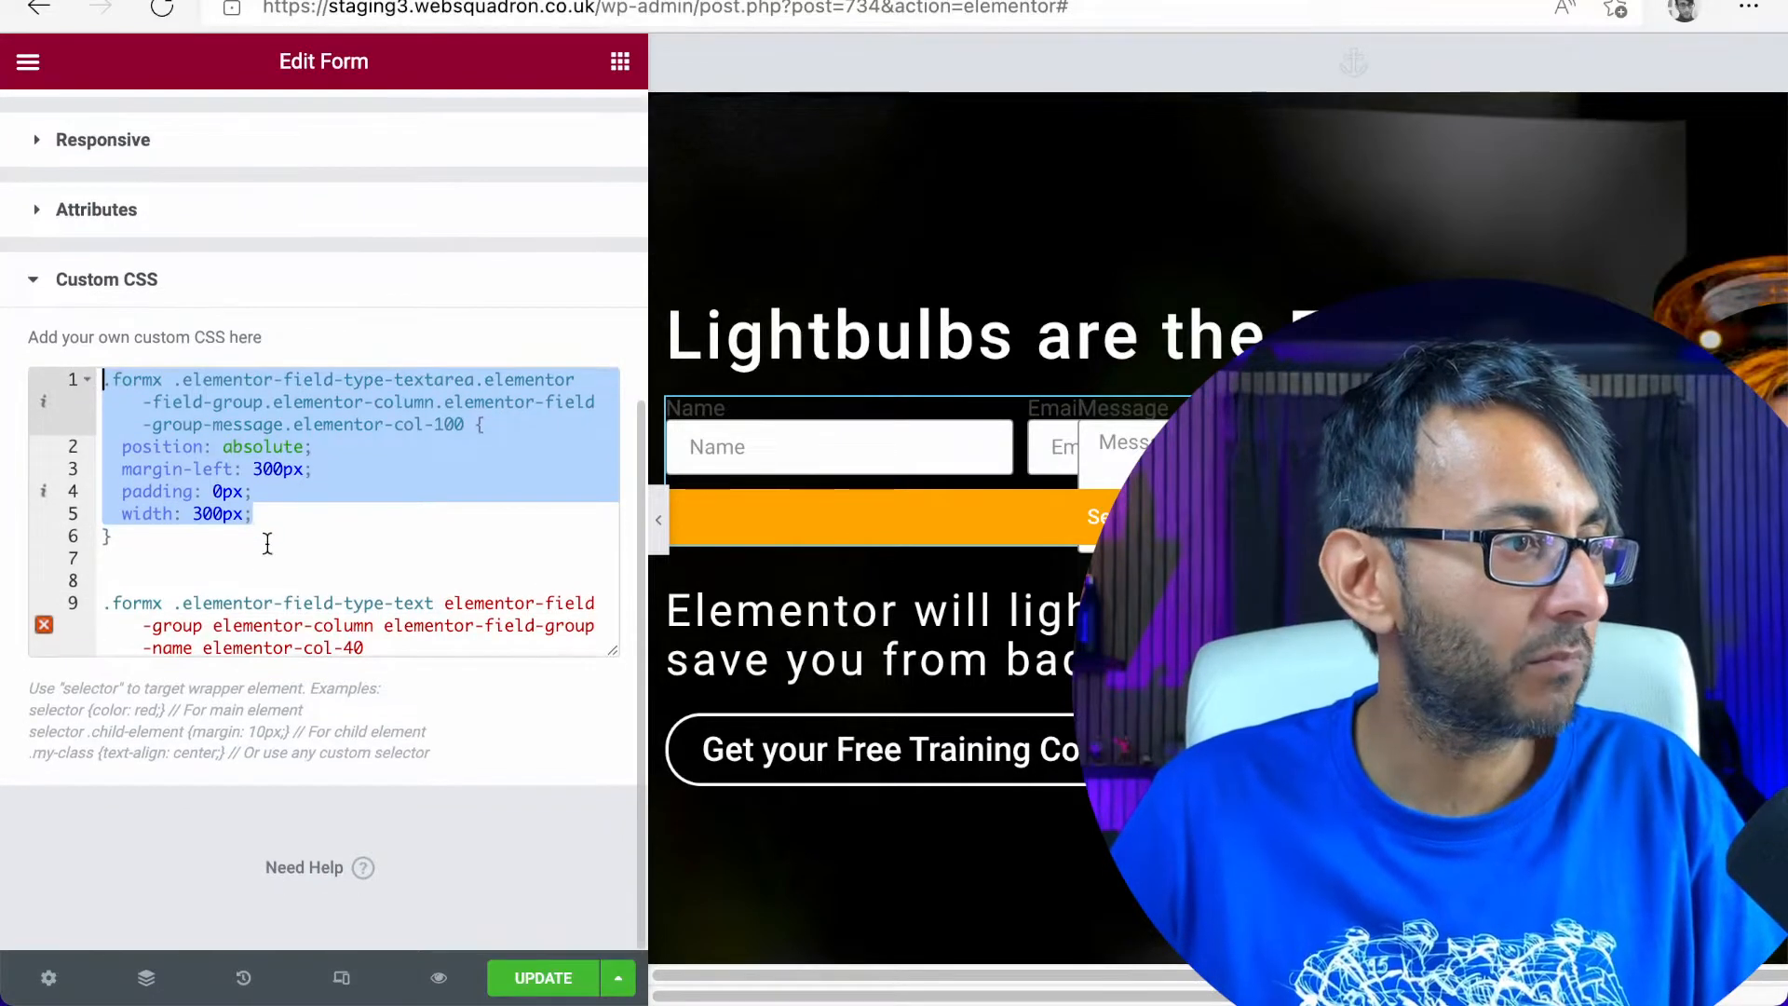
{"action": "left_click", "coordinate": [394, 649]}
{"action": "key", "text": "Return"}
{"action": "key", "text": "Return"}
{"action": "key", "text": "Return"}
{"action": "key", "text": "Return"}
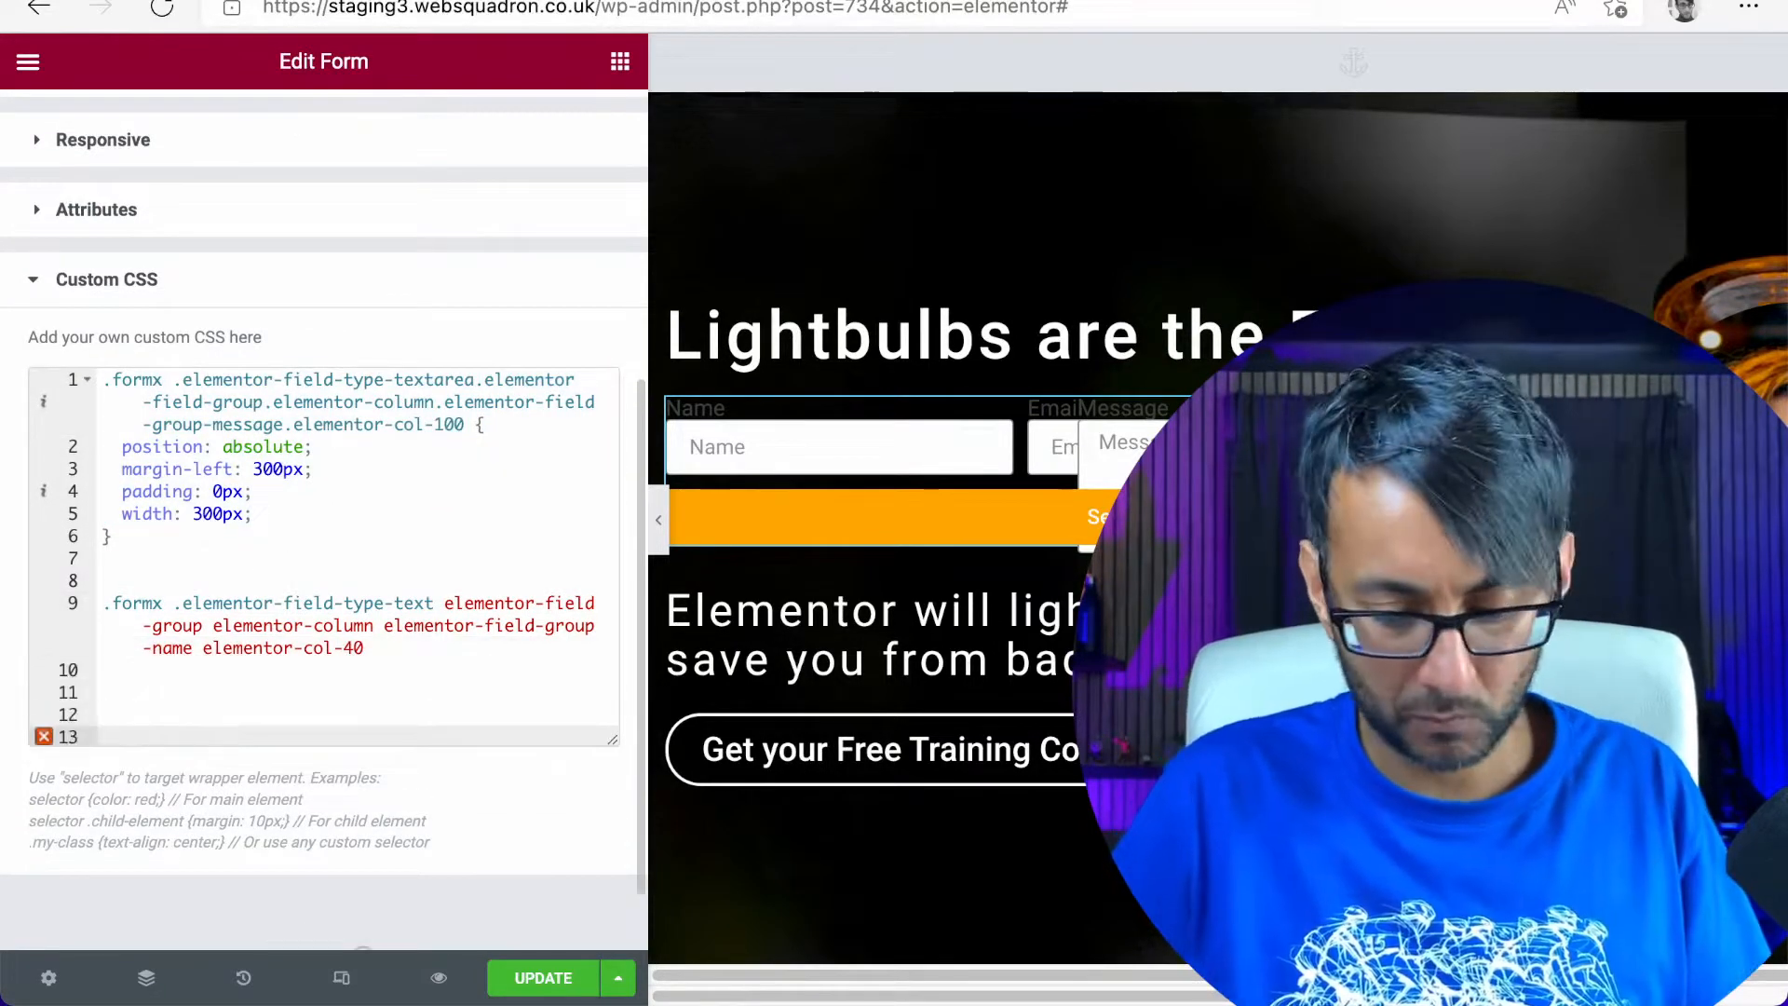
{"action": "key", "text": "Up"}
{"action": "key", "text": "Up"}
{"action": "key", "text": "ctrl+v"}
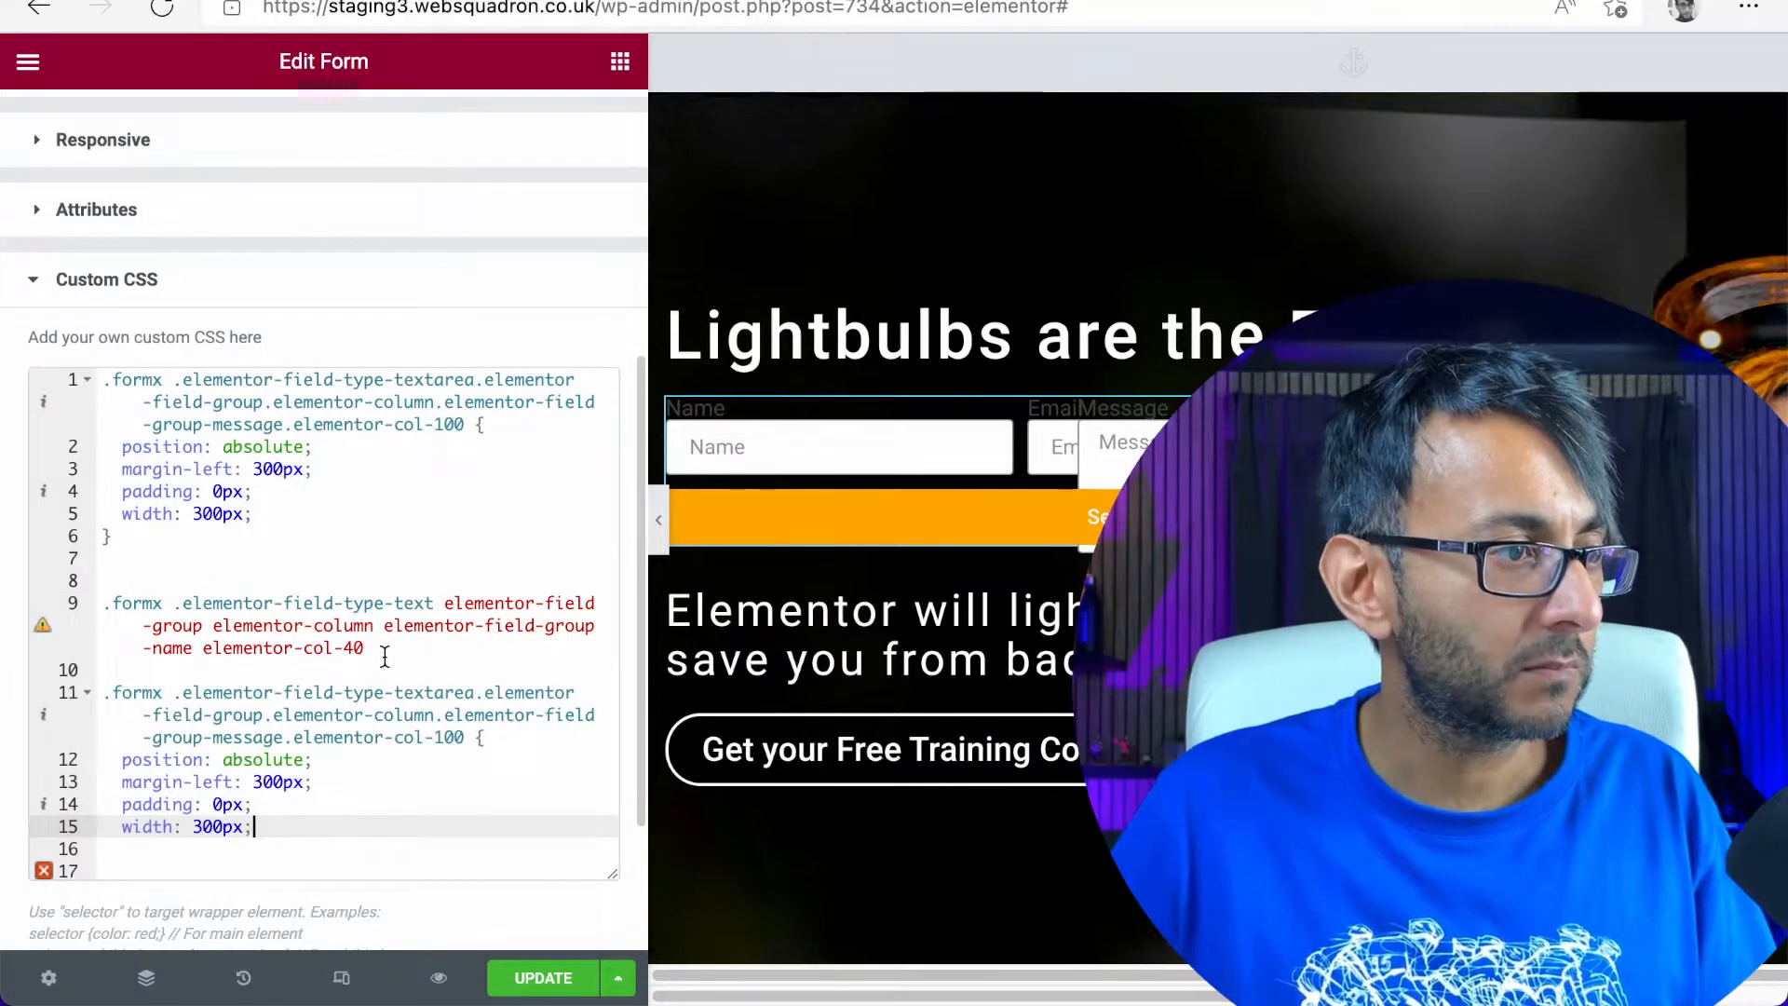
Change the duplicated rule's selector to end in elementor-field-group-name.elementor-col-40
{"action": "left_click_drag", "start_coordinate": [385, 656], "coordinate": [145, 655]}
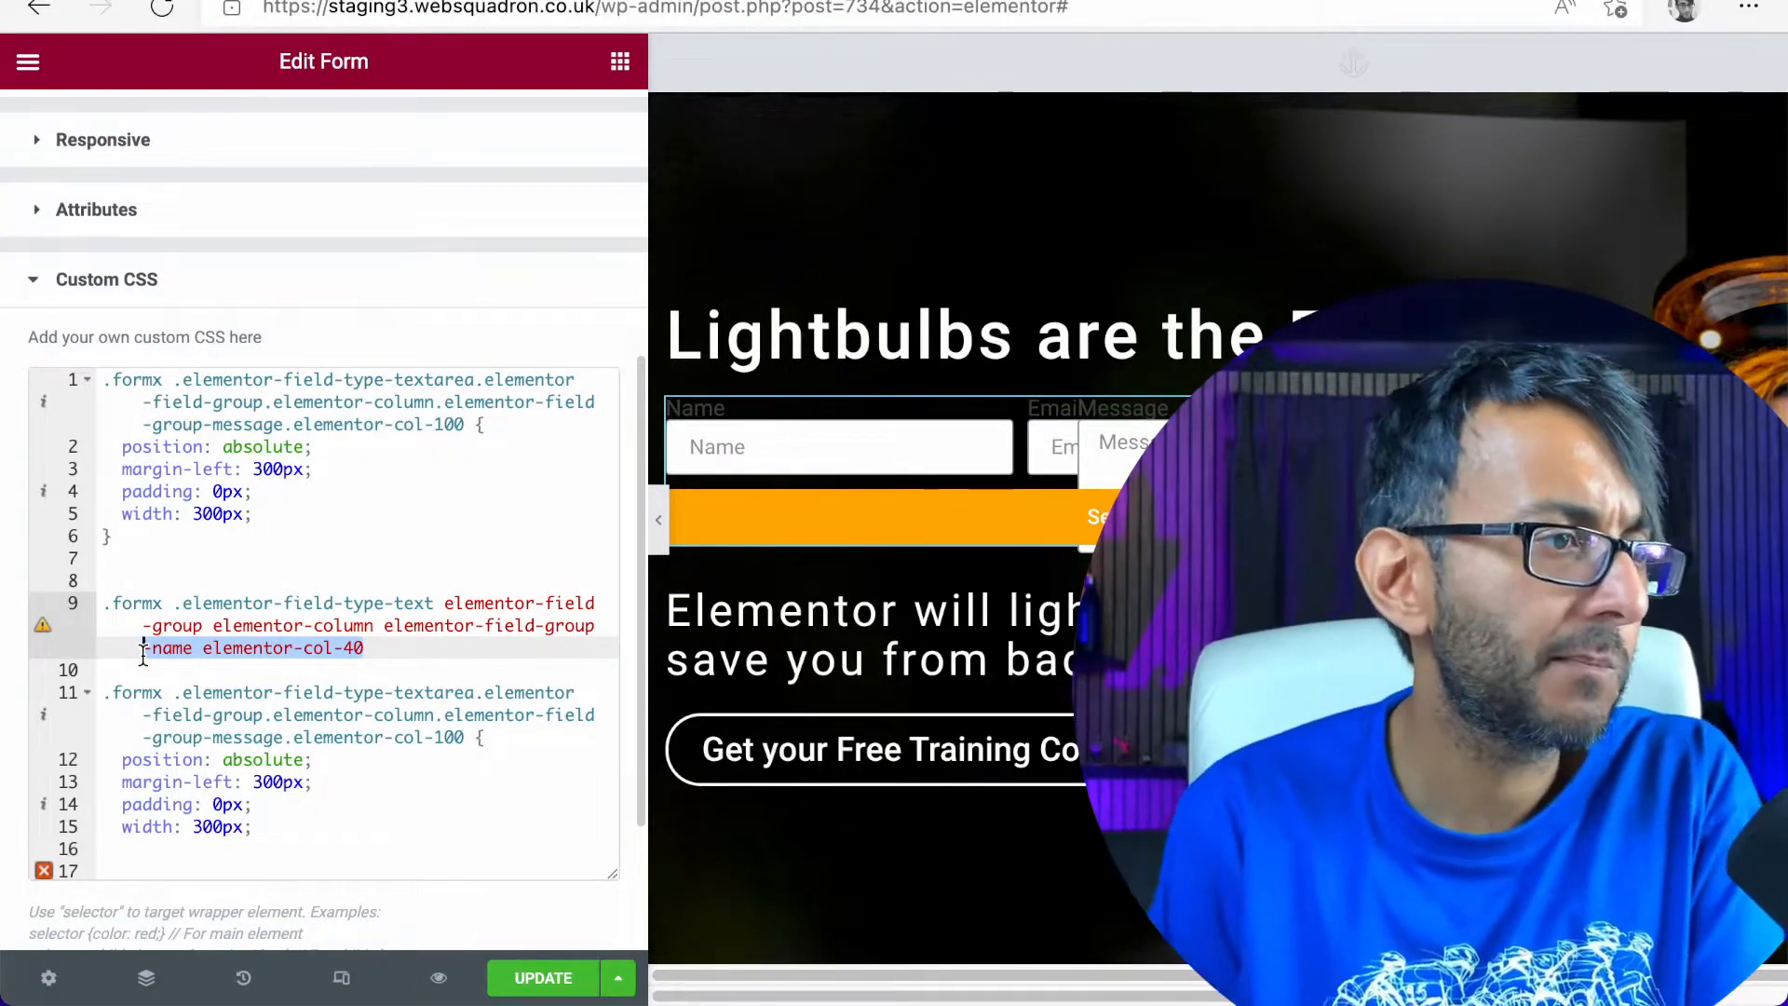
{"action": "left_click", "coordinate": [244, 686]}
{"action": "left_click_drag", "start_coordinate": [364, 648], "coordinate": [265, 648]}
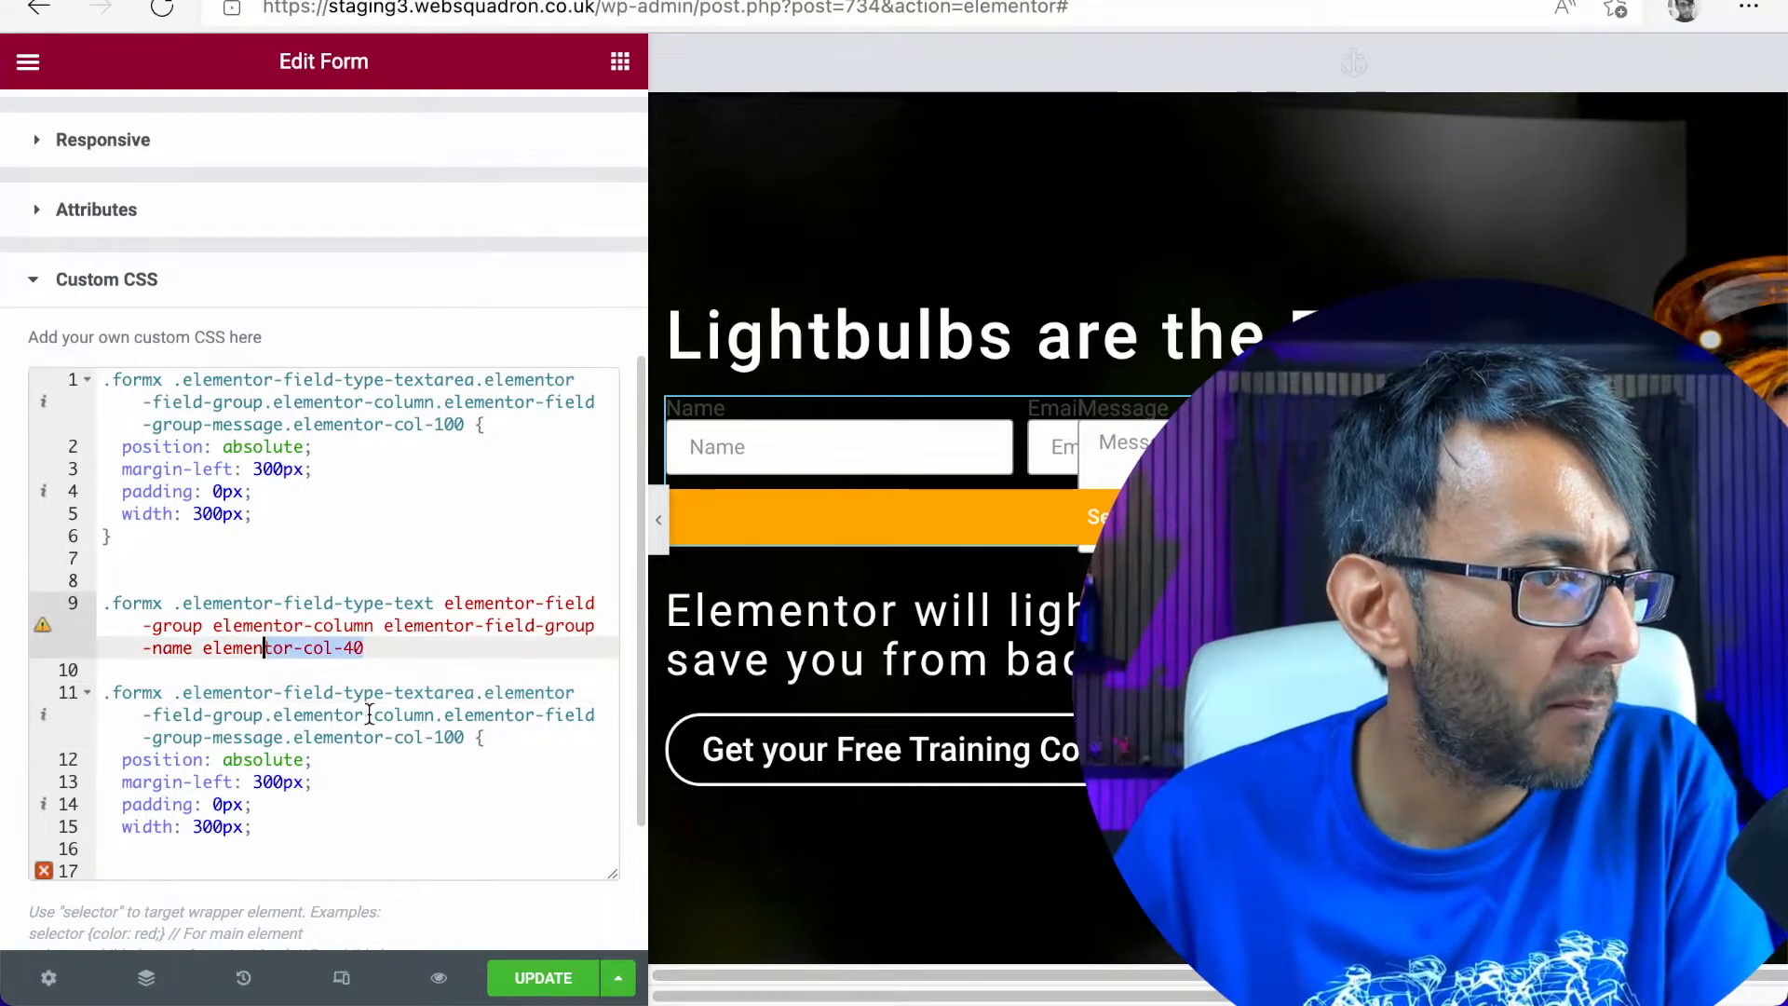
{"action": "left_click", "coordinate": [447, 737]}
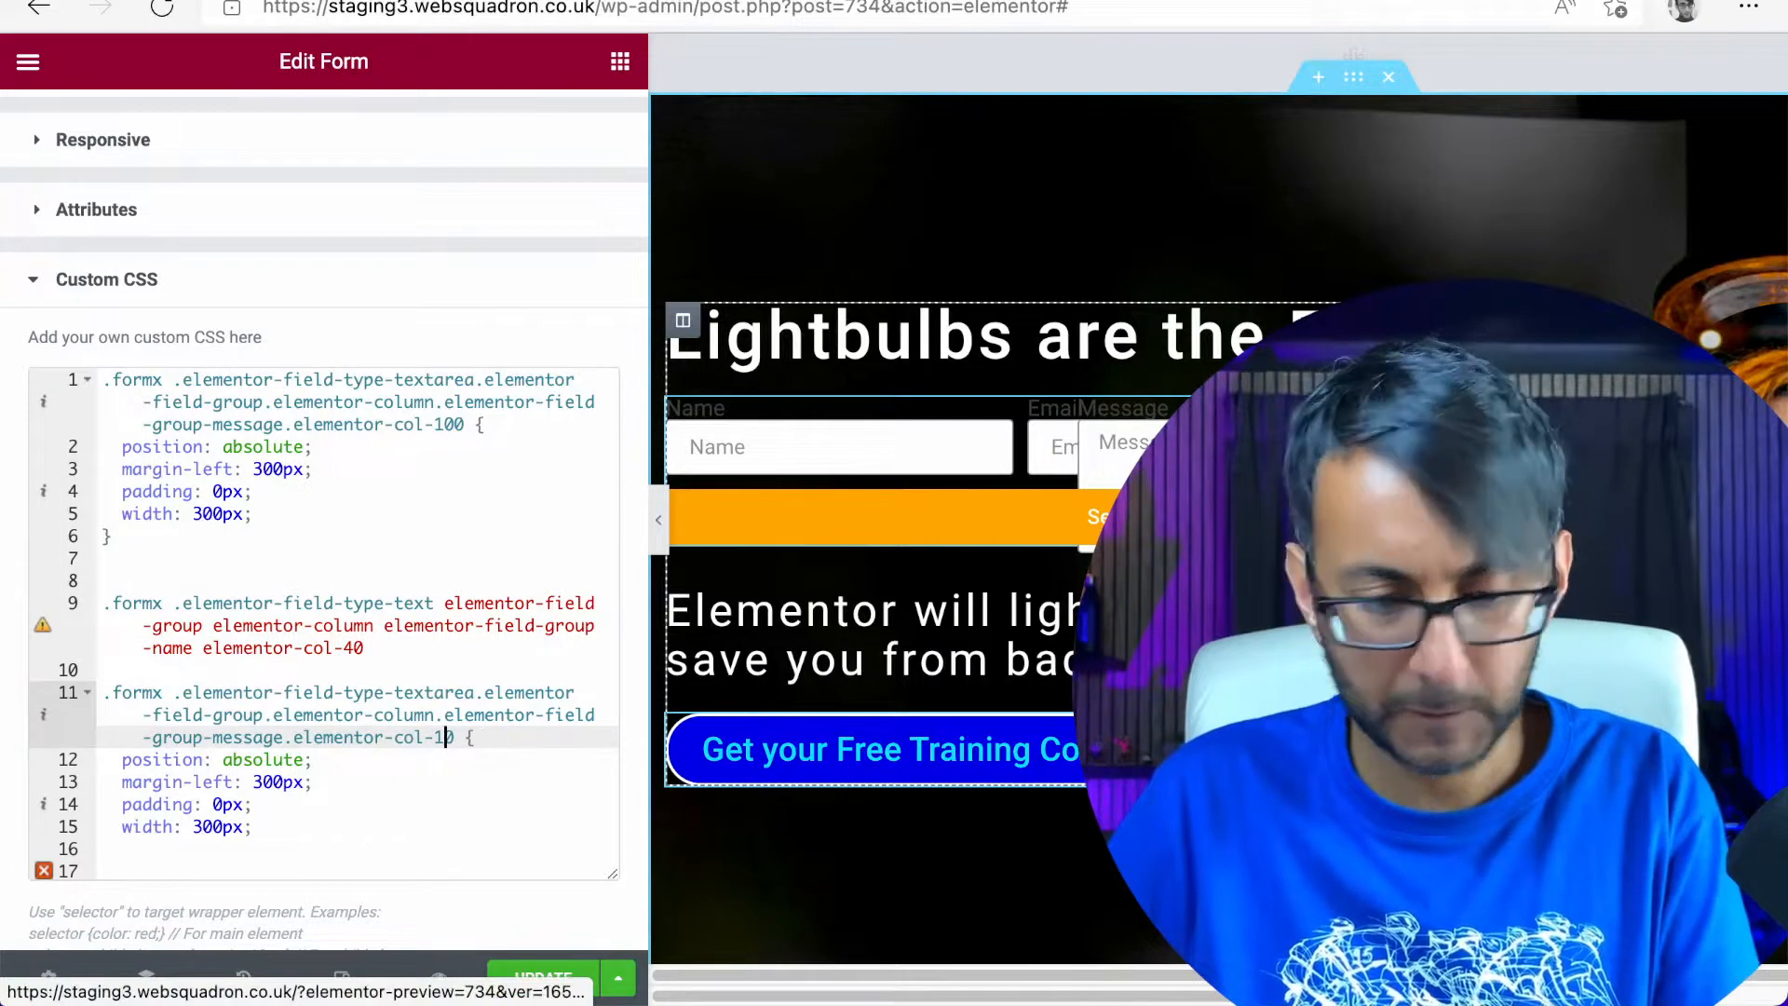
{"action": "double_click", "coordinate": [232, 736]}
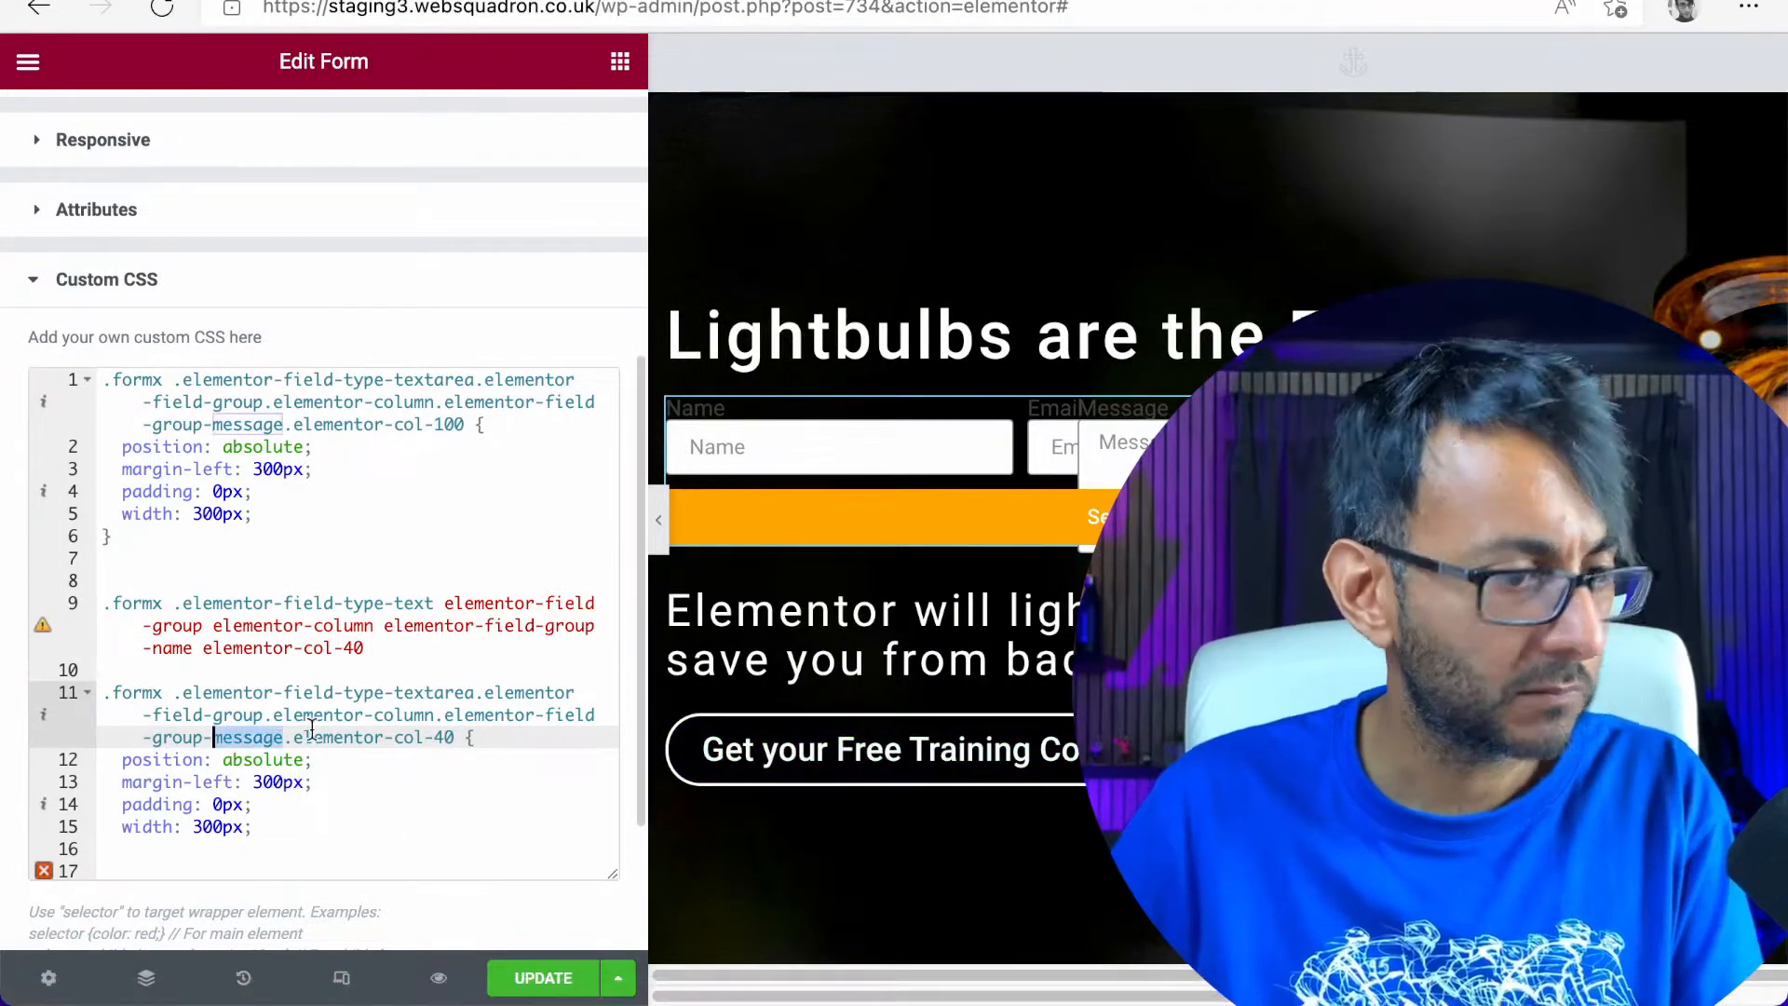
{"action": "type", "text": "name"}
{"action": "left_click", "coordinate": [464, 787]}
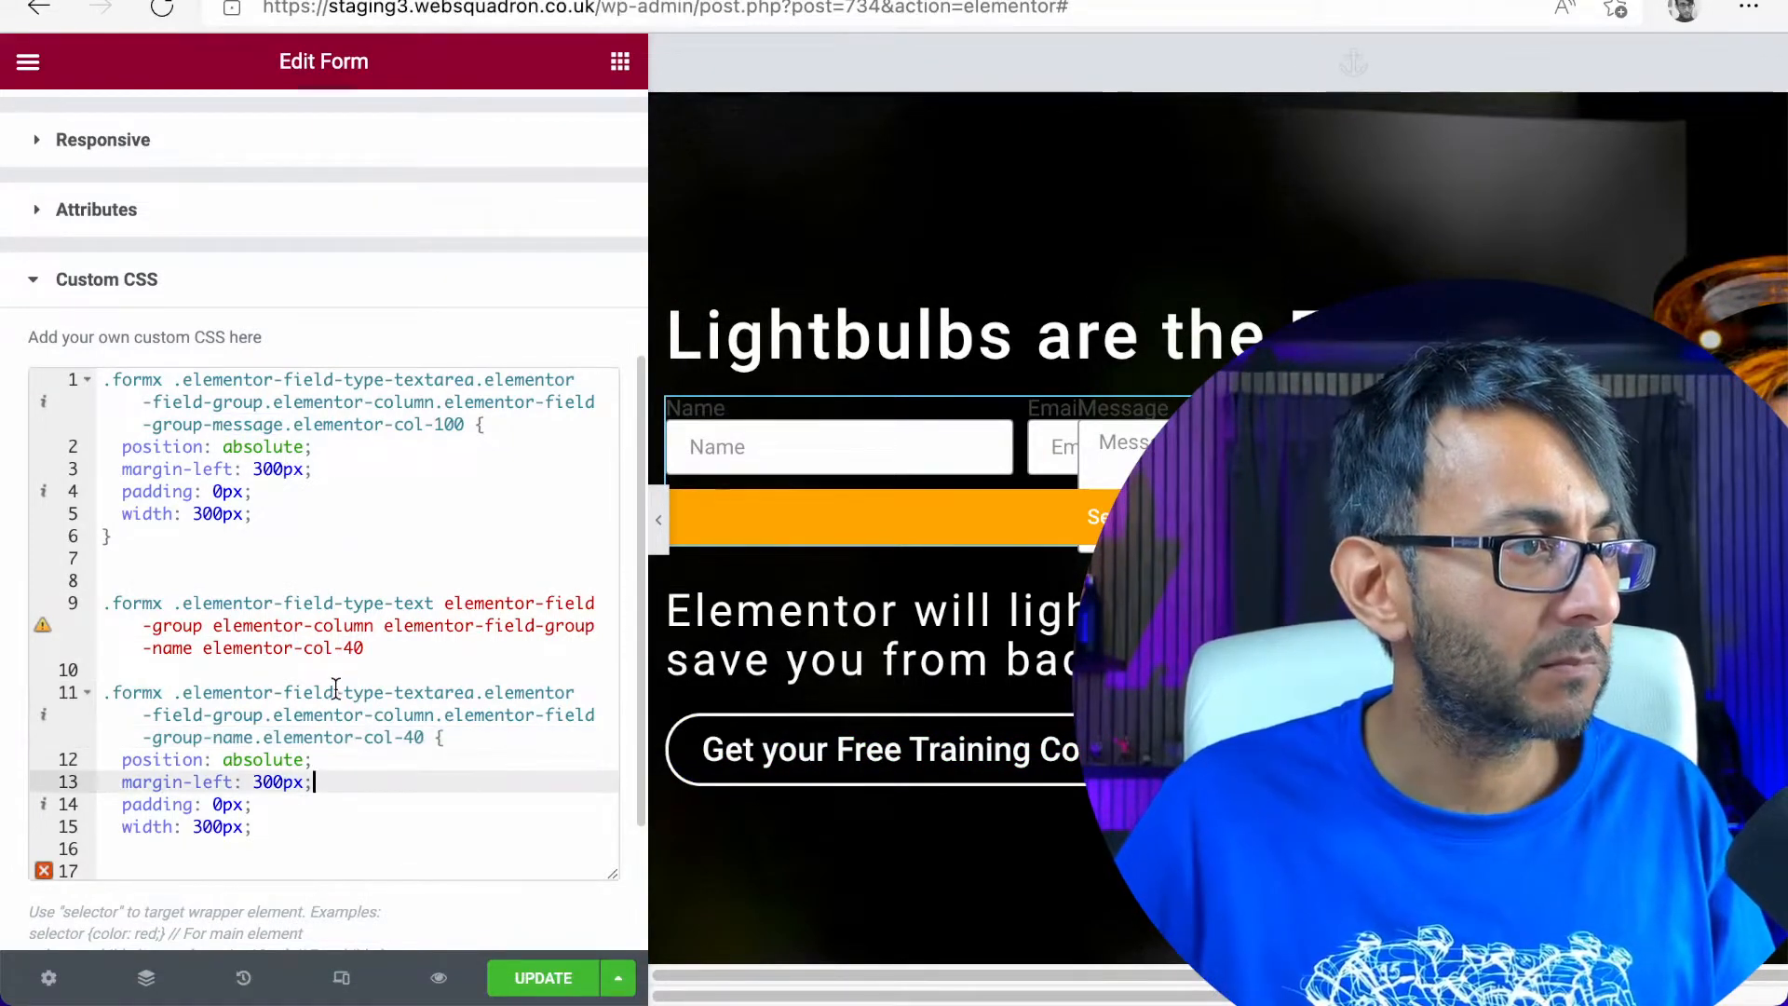
Delete the pasted line of raw Name field class names and the blank line above the duplicated rule
{"action": "left_click_drag", "start_coordinate": [364, 647], "coordinate": [285, 647]}
{"action": "triple_click", "coordinate": [163, 621]}
{"action": "key", "text": "BackSpace"}
{"action": "key", "text": "Delete"}
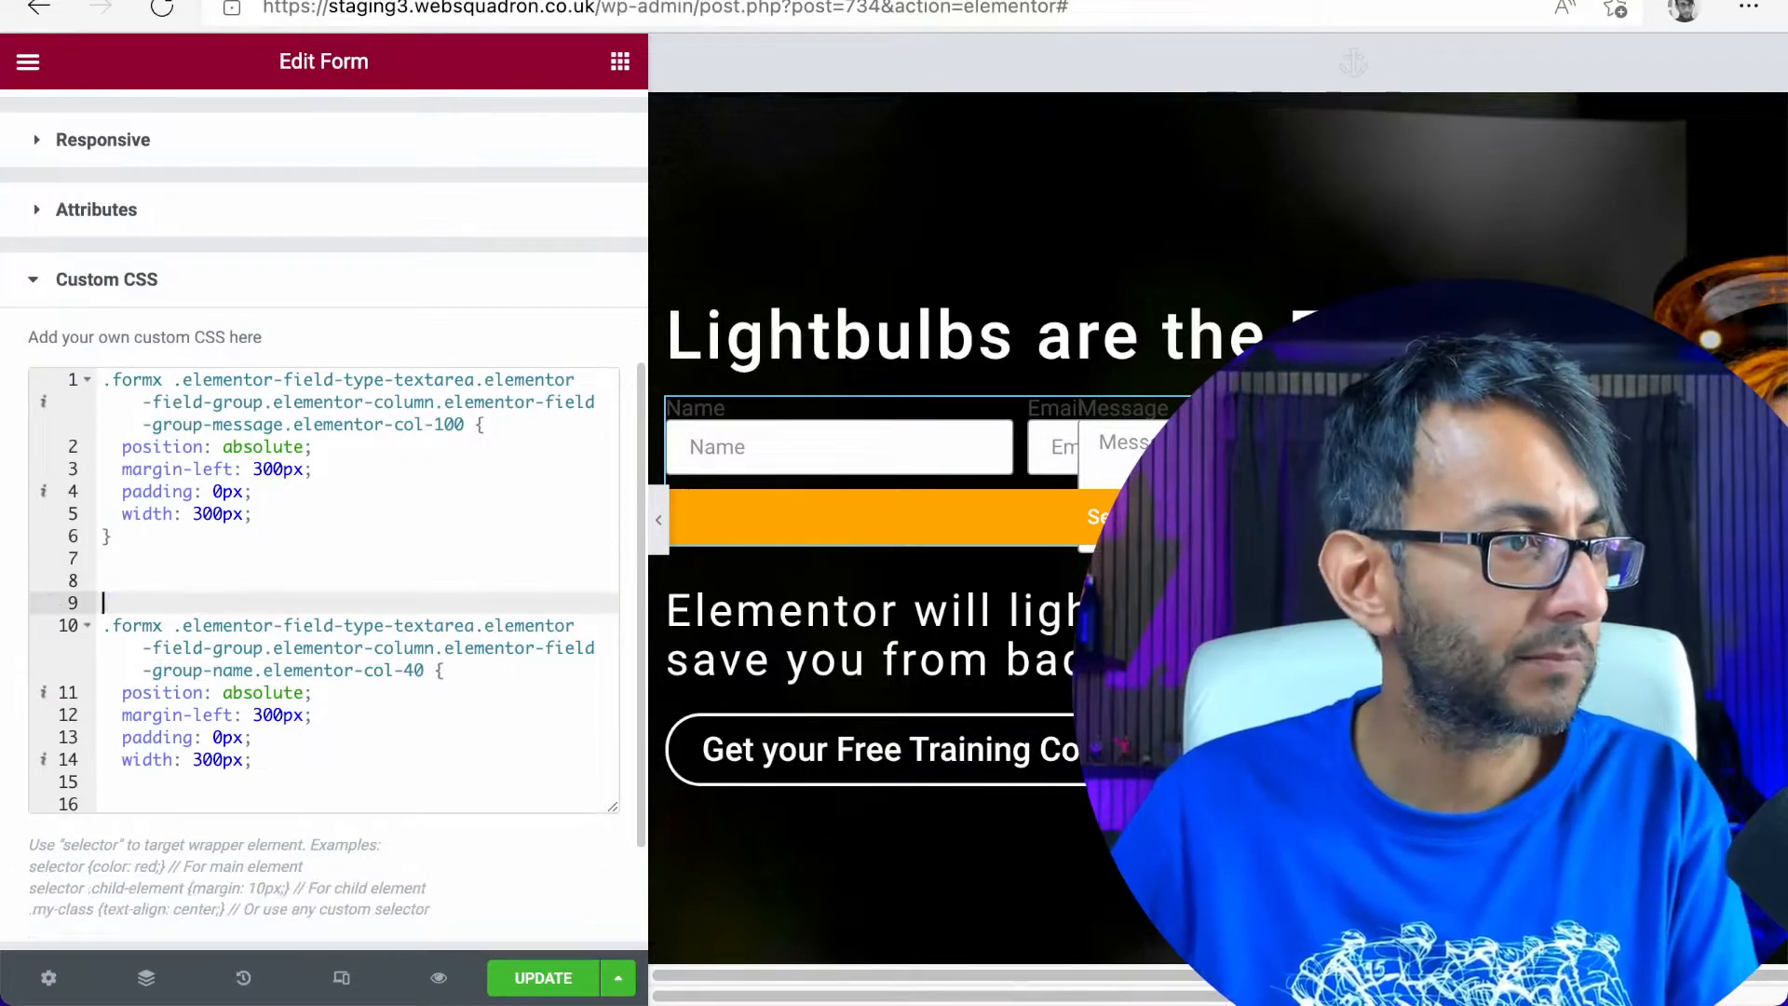
Try to change the margin-left value in the Name field's rule
{"action": "left_click", "coordinate": [264, 694]}
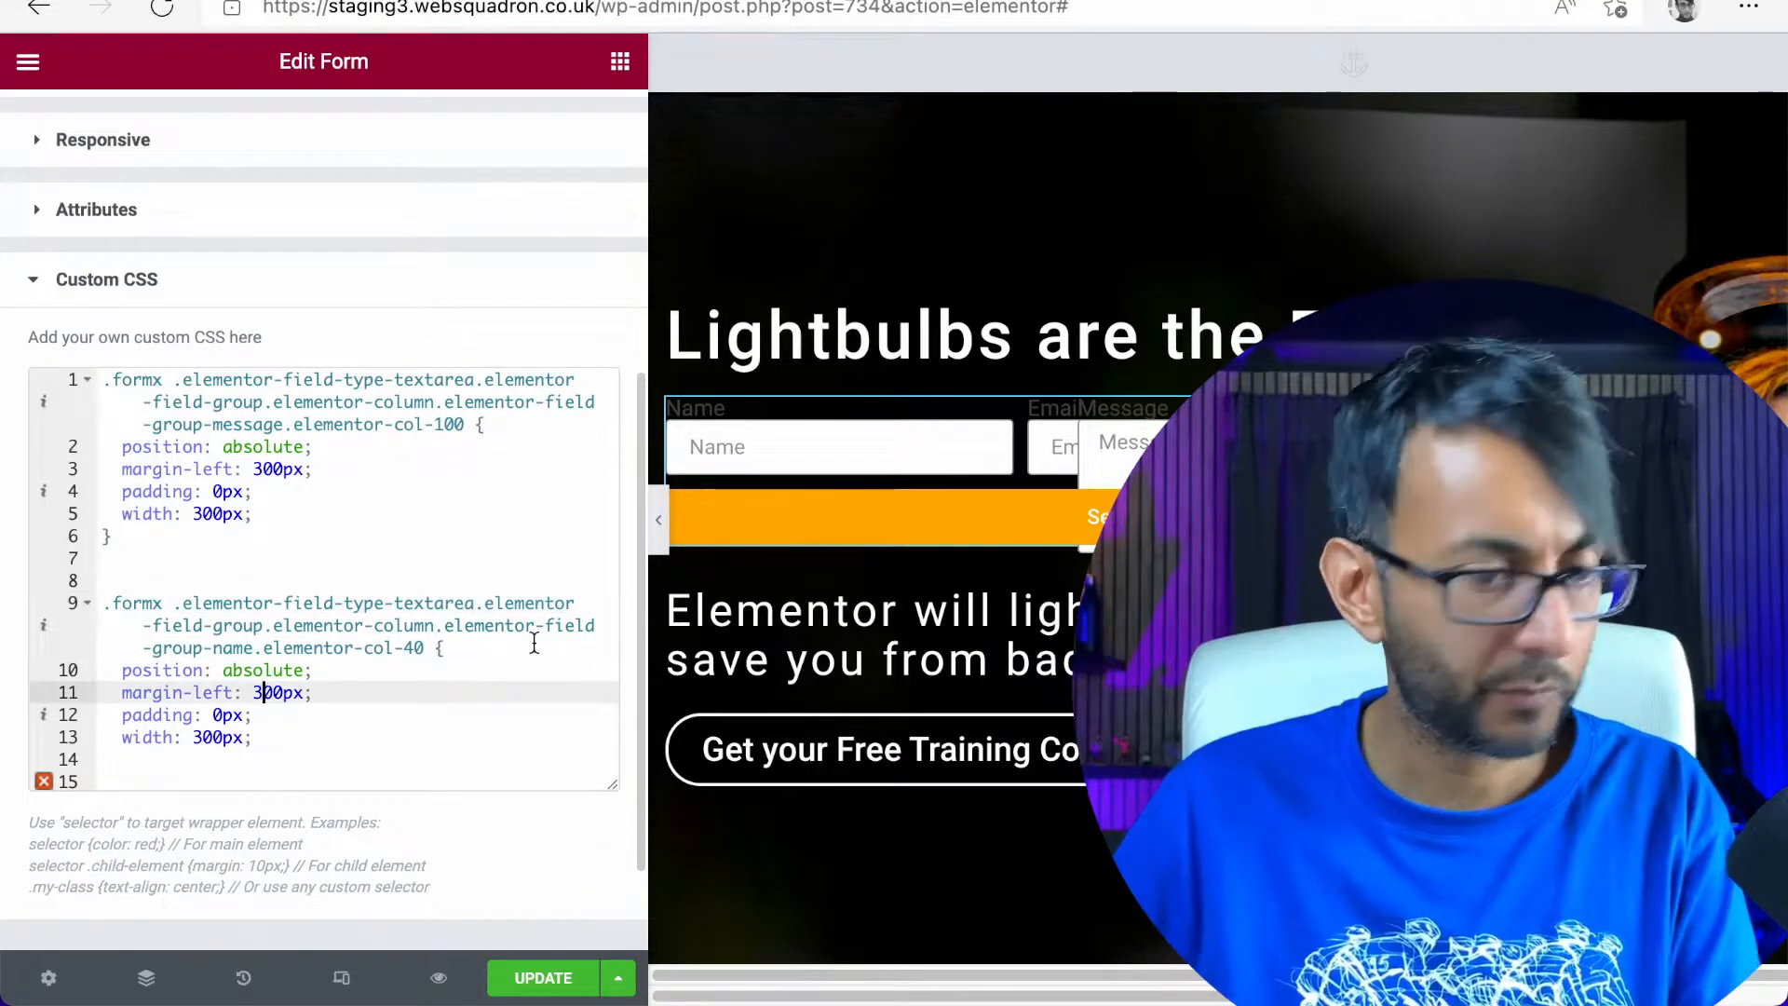
{"action": "type", "text": "0"}
{"action": "key", "text": "BackSpace"}
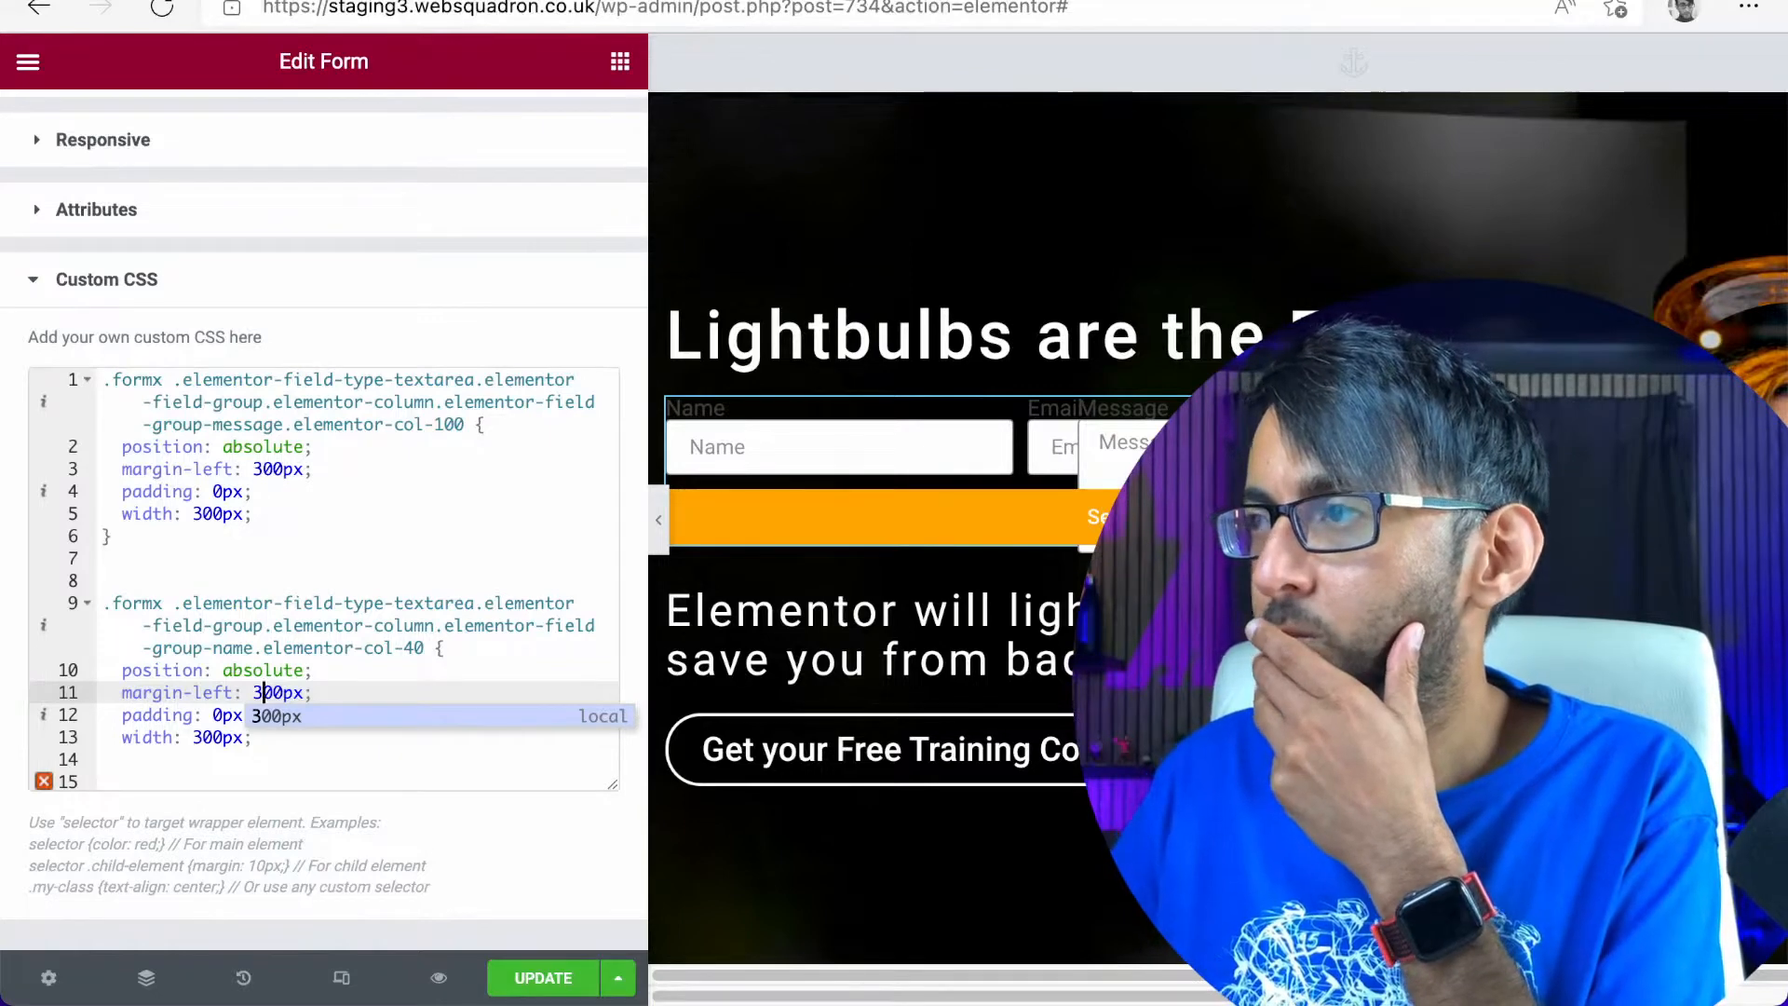
{"action": "left_click", "coordinate": [455, 647]}
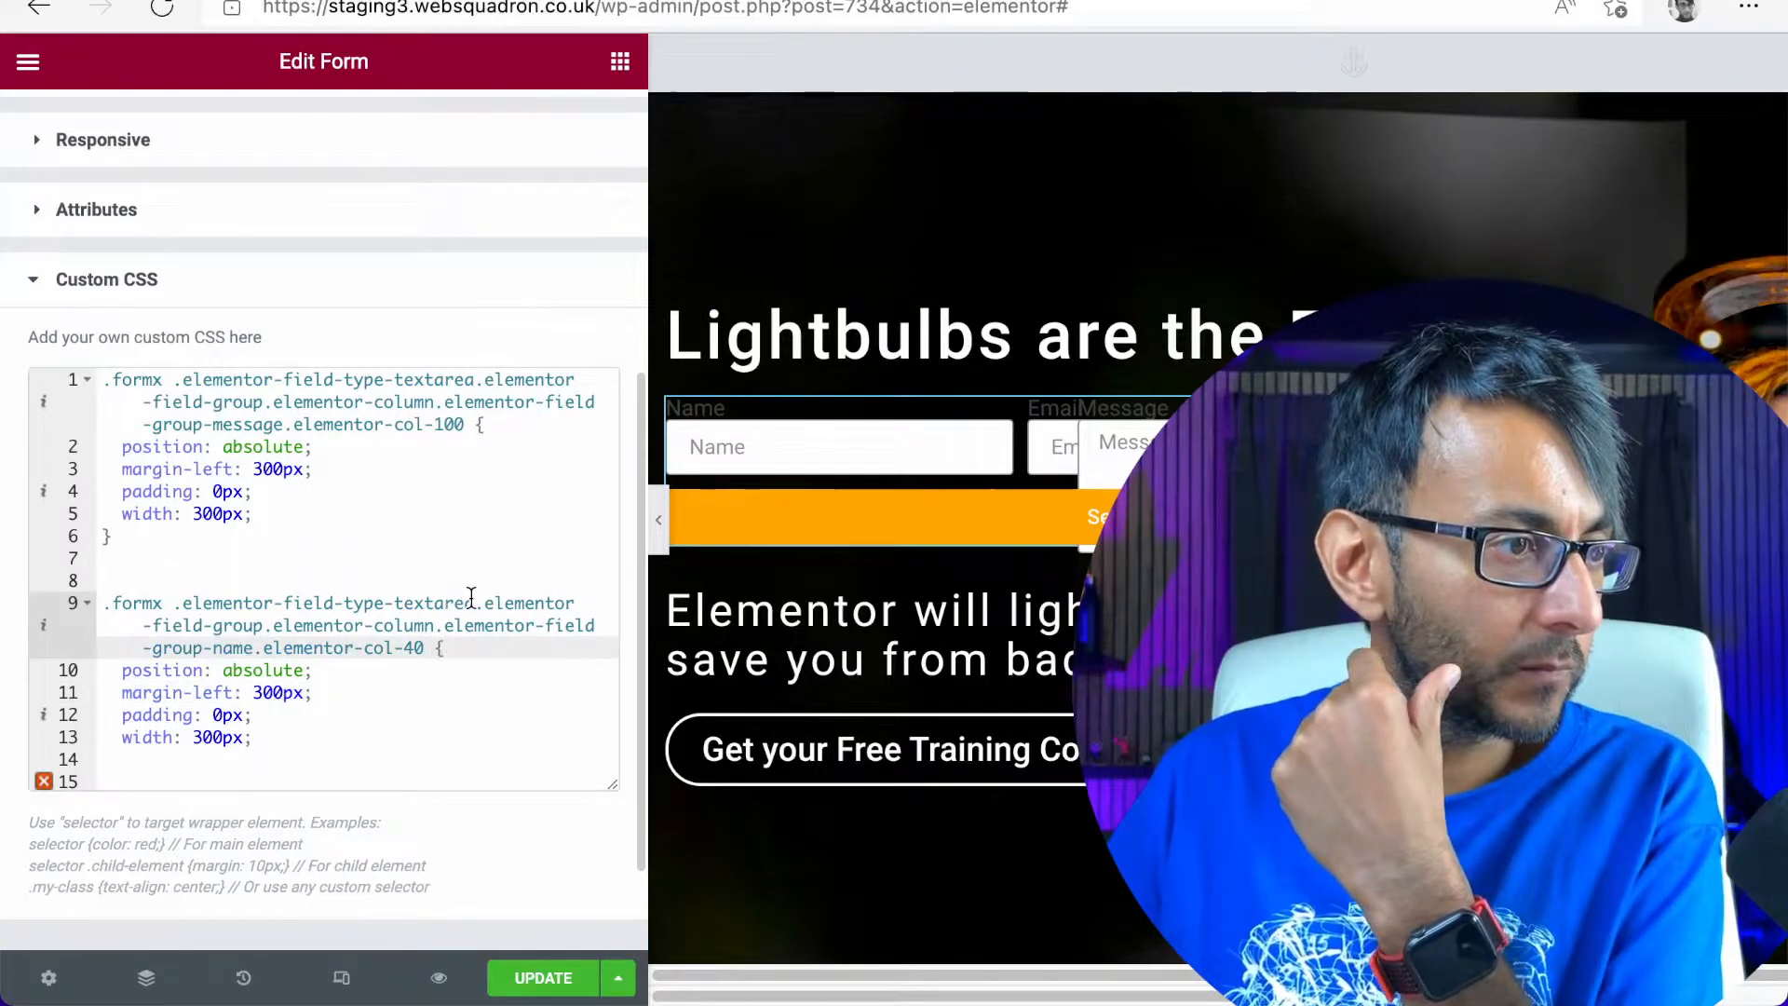
Change the field type class in the Name field's selector to elementor-field-type-text
{"action": "left_click", "coordinate": [472, 603]}
{"action": "key", "text": "BackSpace"}
{"action": "key", "text": "BackSpace"}
{"action": "key", "text": "BackSpace"}
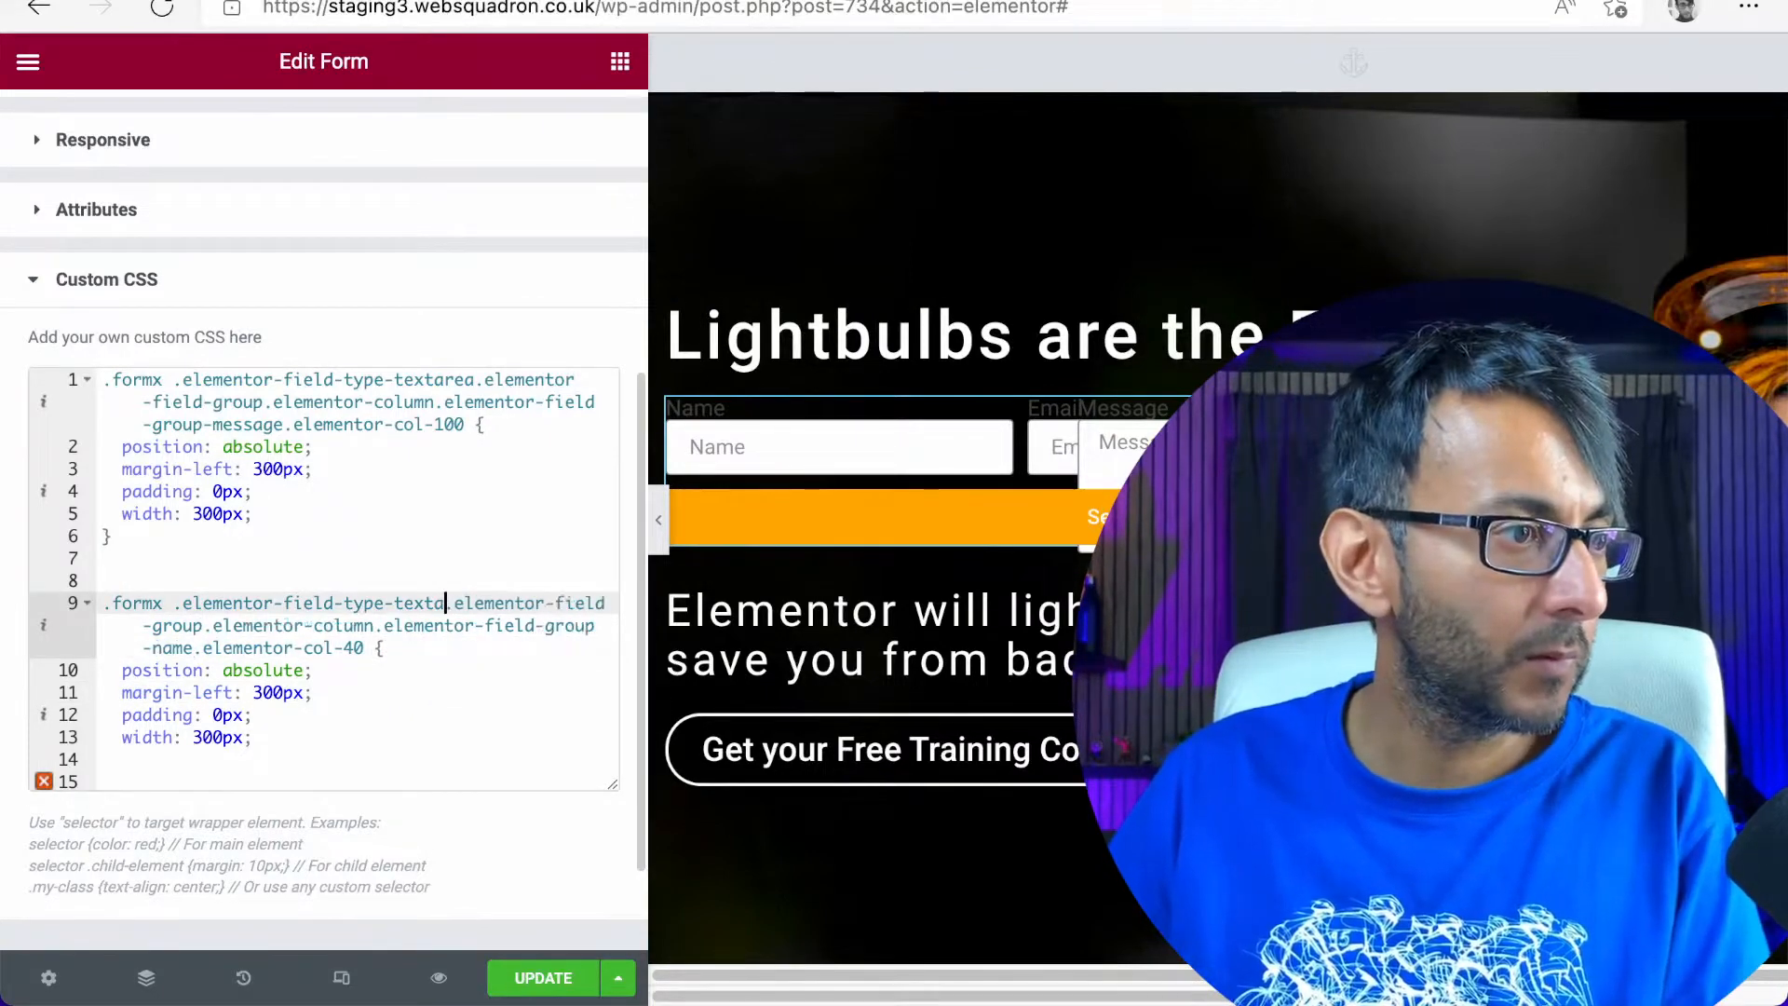
{"action": "key", "text": "BackSpace"}
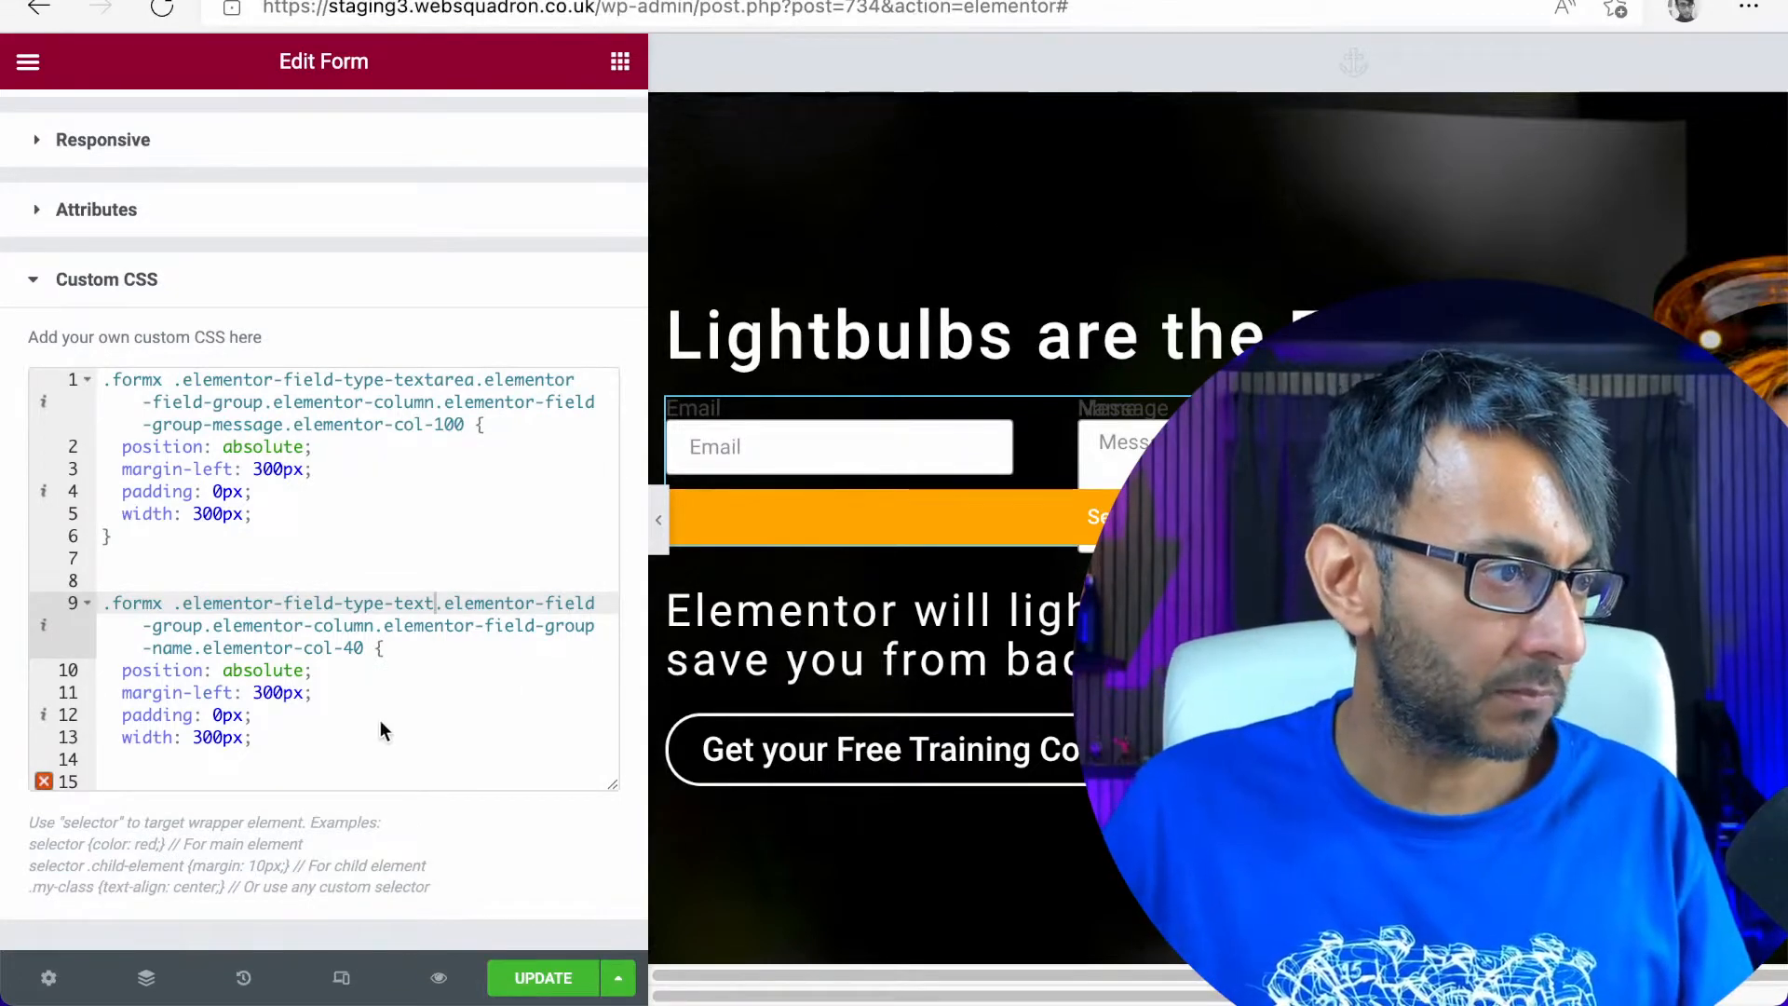
Remove the margin-left declaration from the Name field's rule, set its width to 200px, and save the page
{"action": "left_click_drag", "start_coordinate": [318, 686], "coordinate": [121, 692]}
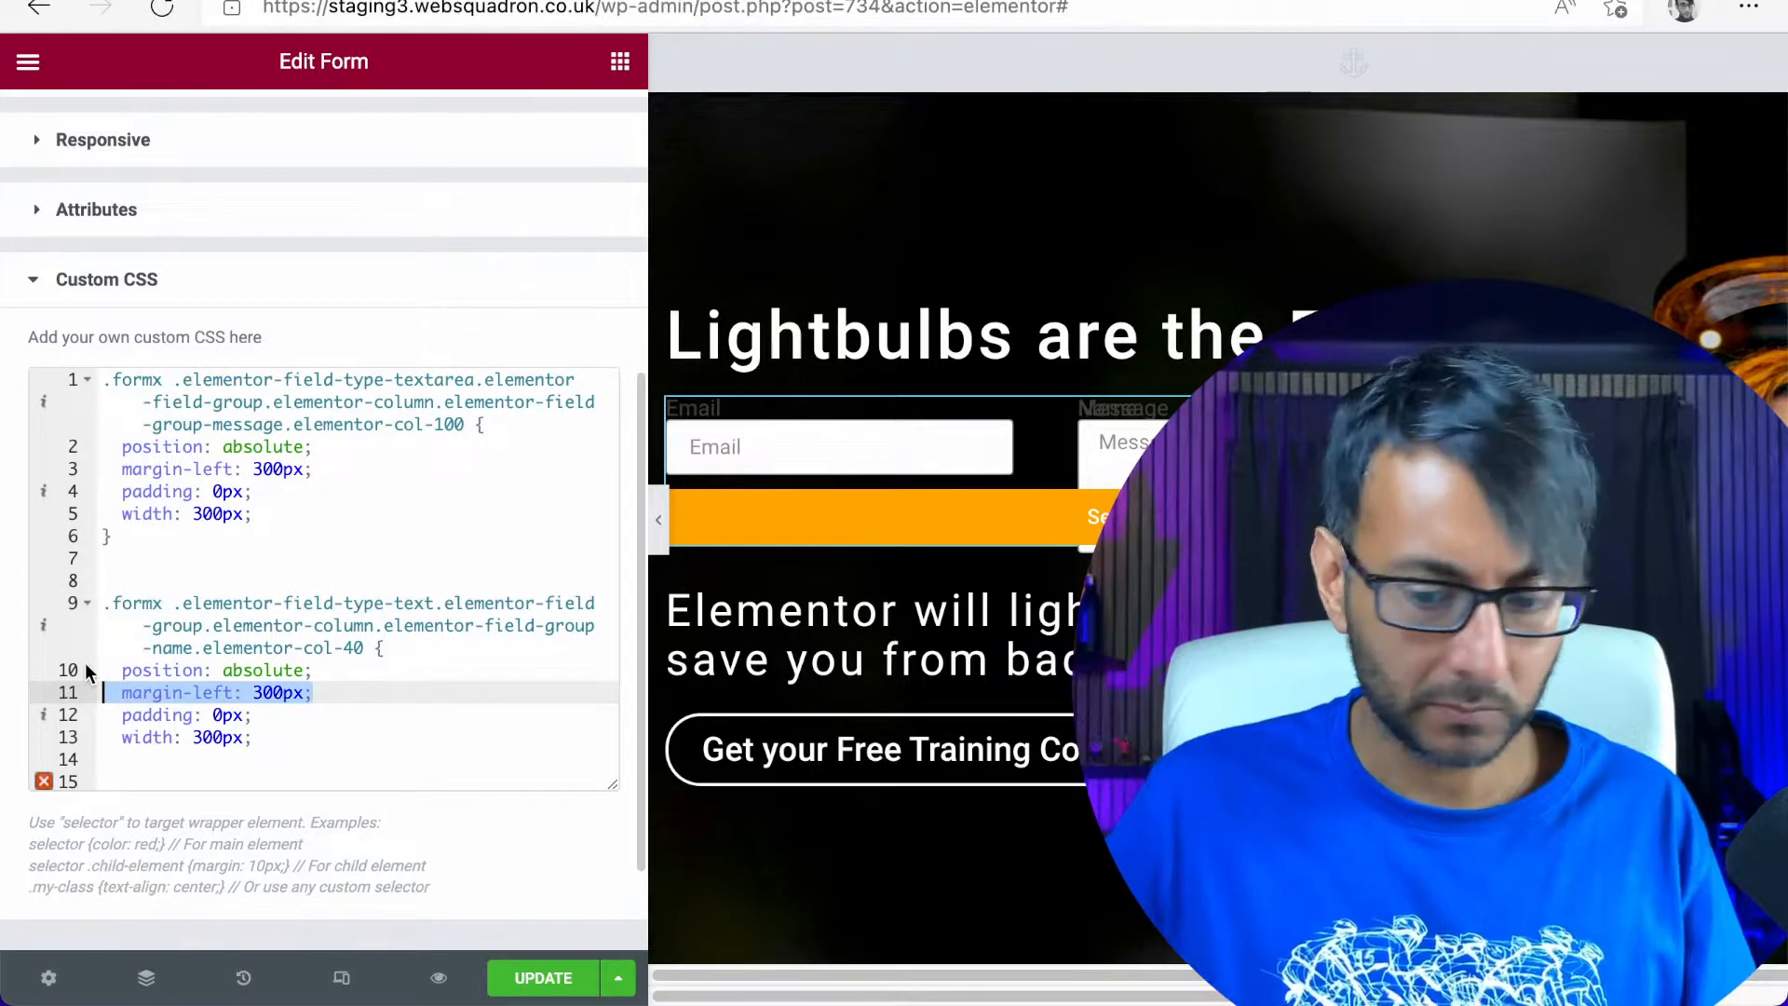
{"action": "key", "text": "BackSpace"}
{"action": "key", "text": "BackSpace"}
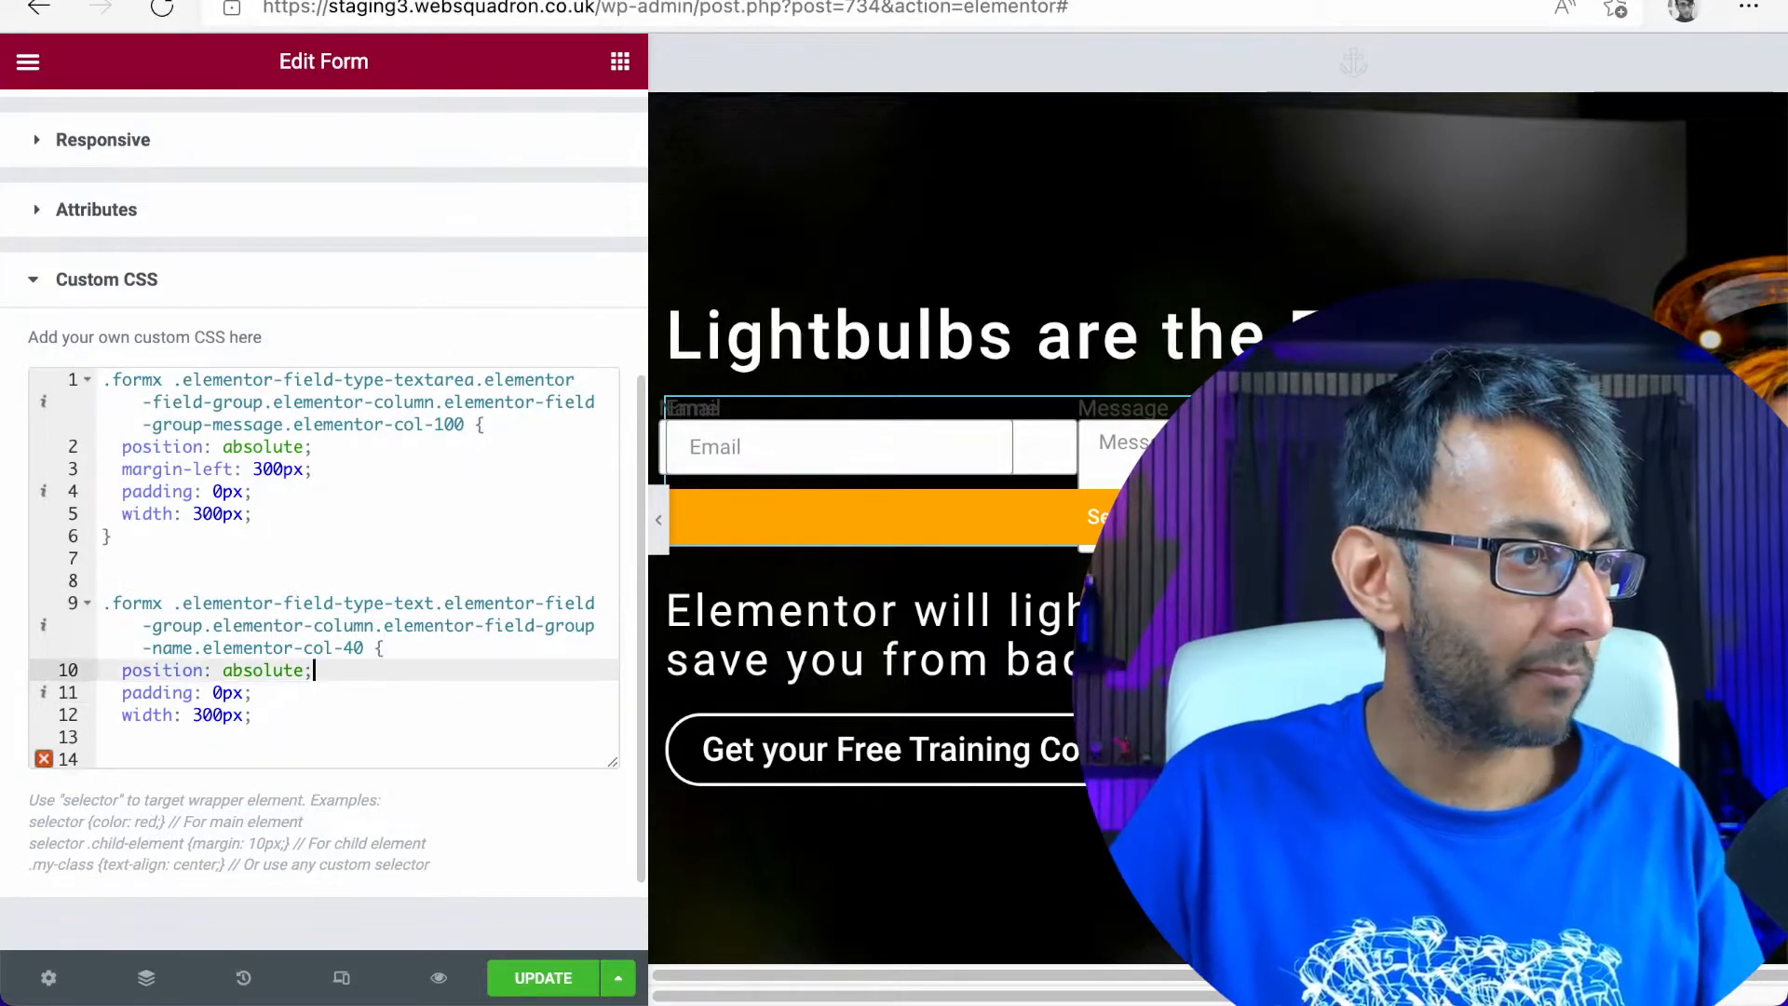
{"action": "left_click", "coordinate": [194, 715]}
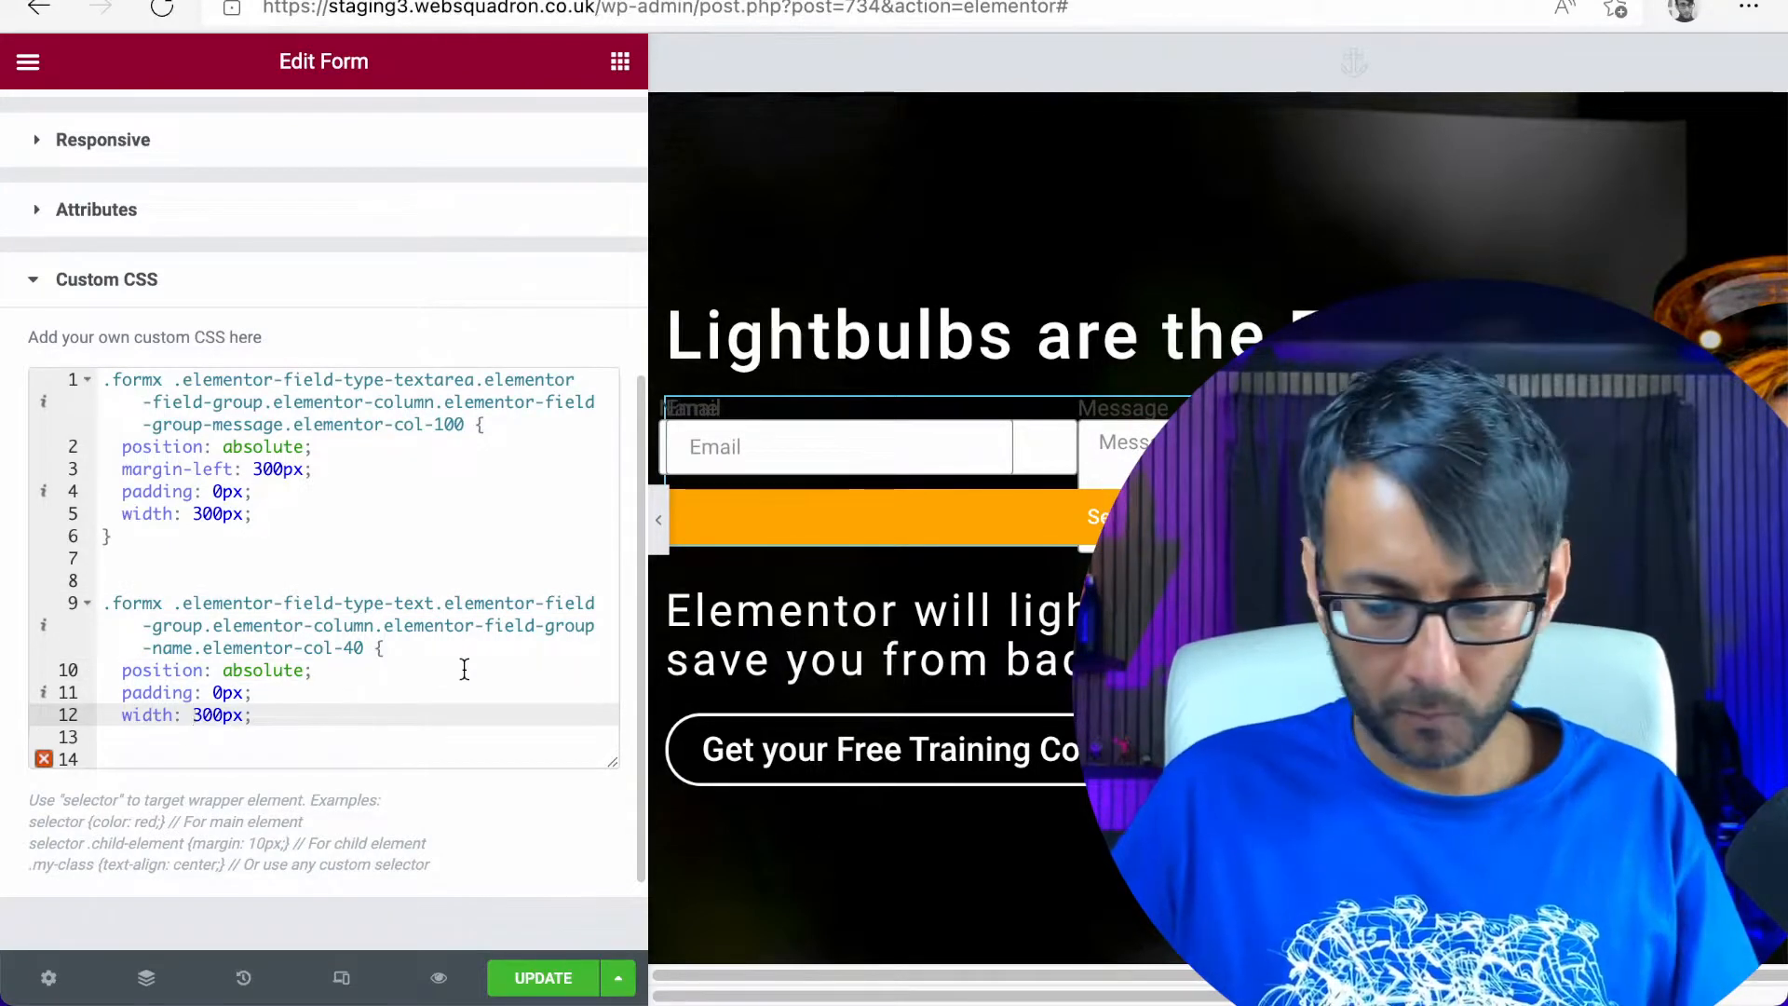
{"action": "key", "text": "BackSpace"}
{"action": "type", "text": "2"}
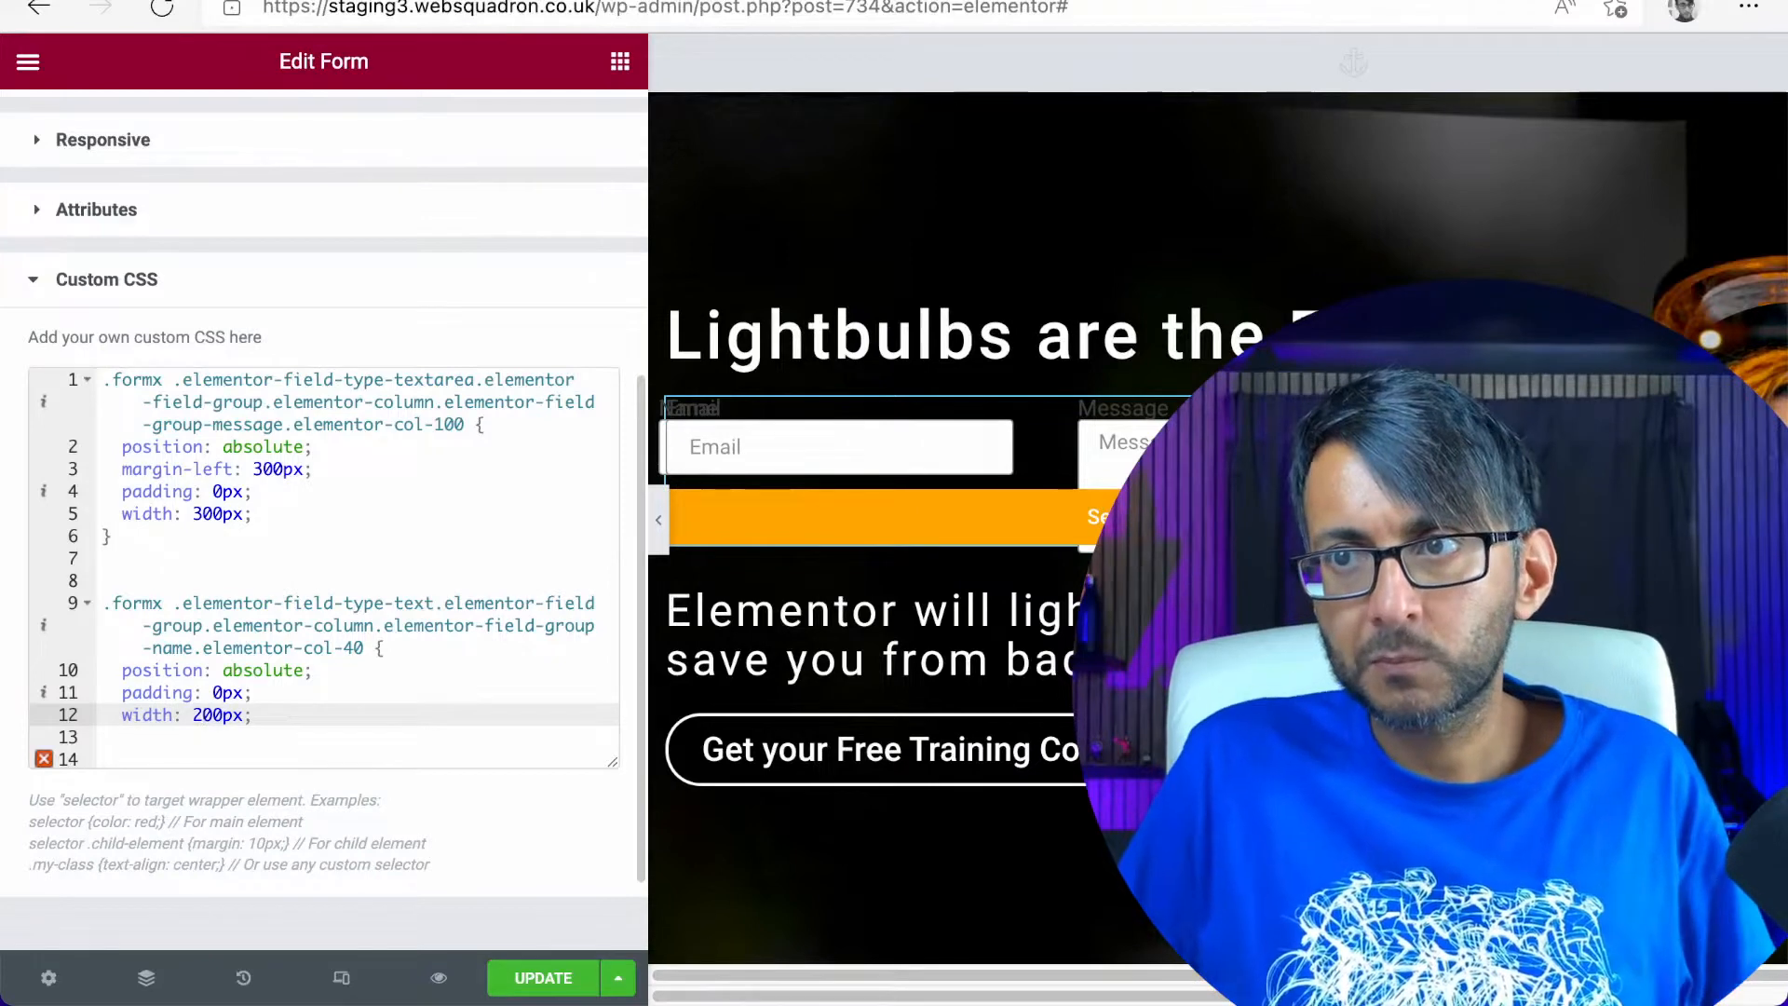
{"action": "left_click", "coordinate": [546, 978]}
Duplicate the Name field's selector and declarations below the original, separated by a blank line
{"action": "left_click_drag", "start_coordinate": [292, 715], "coordinate": [38, 618]}
{"action": "key", "text": "ctrl+c"}
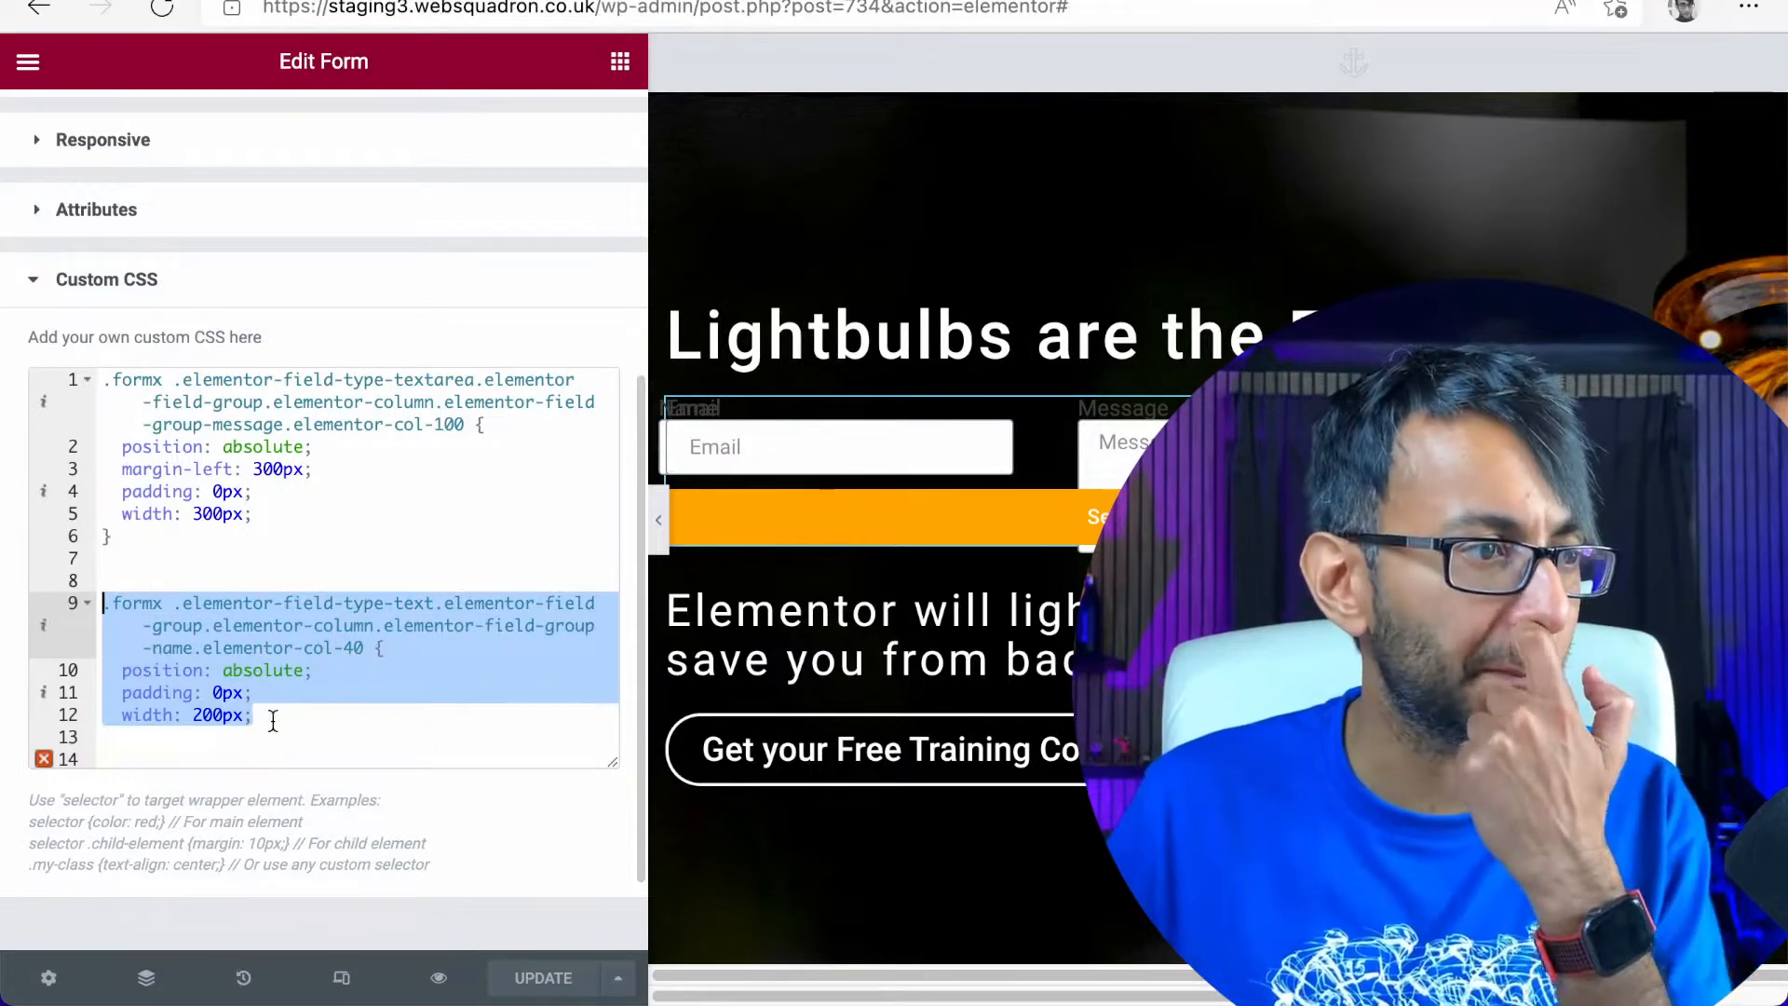
{"action": "left_click", "coordinate": [271, 725]}
{"action": "key", "text": "Return"}
{"action": "key", "text": "Return"}
{"action": "key", "text": "ctrl+v"}
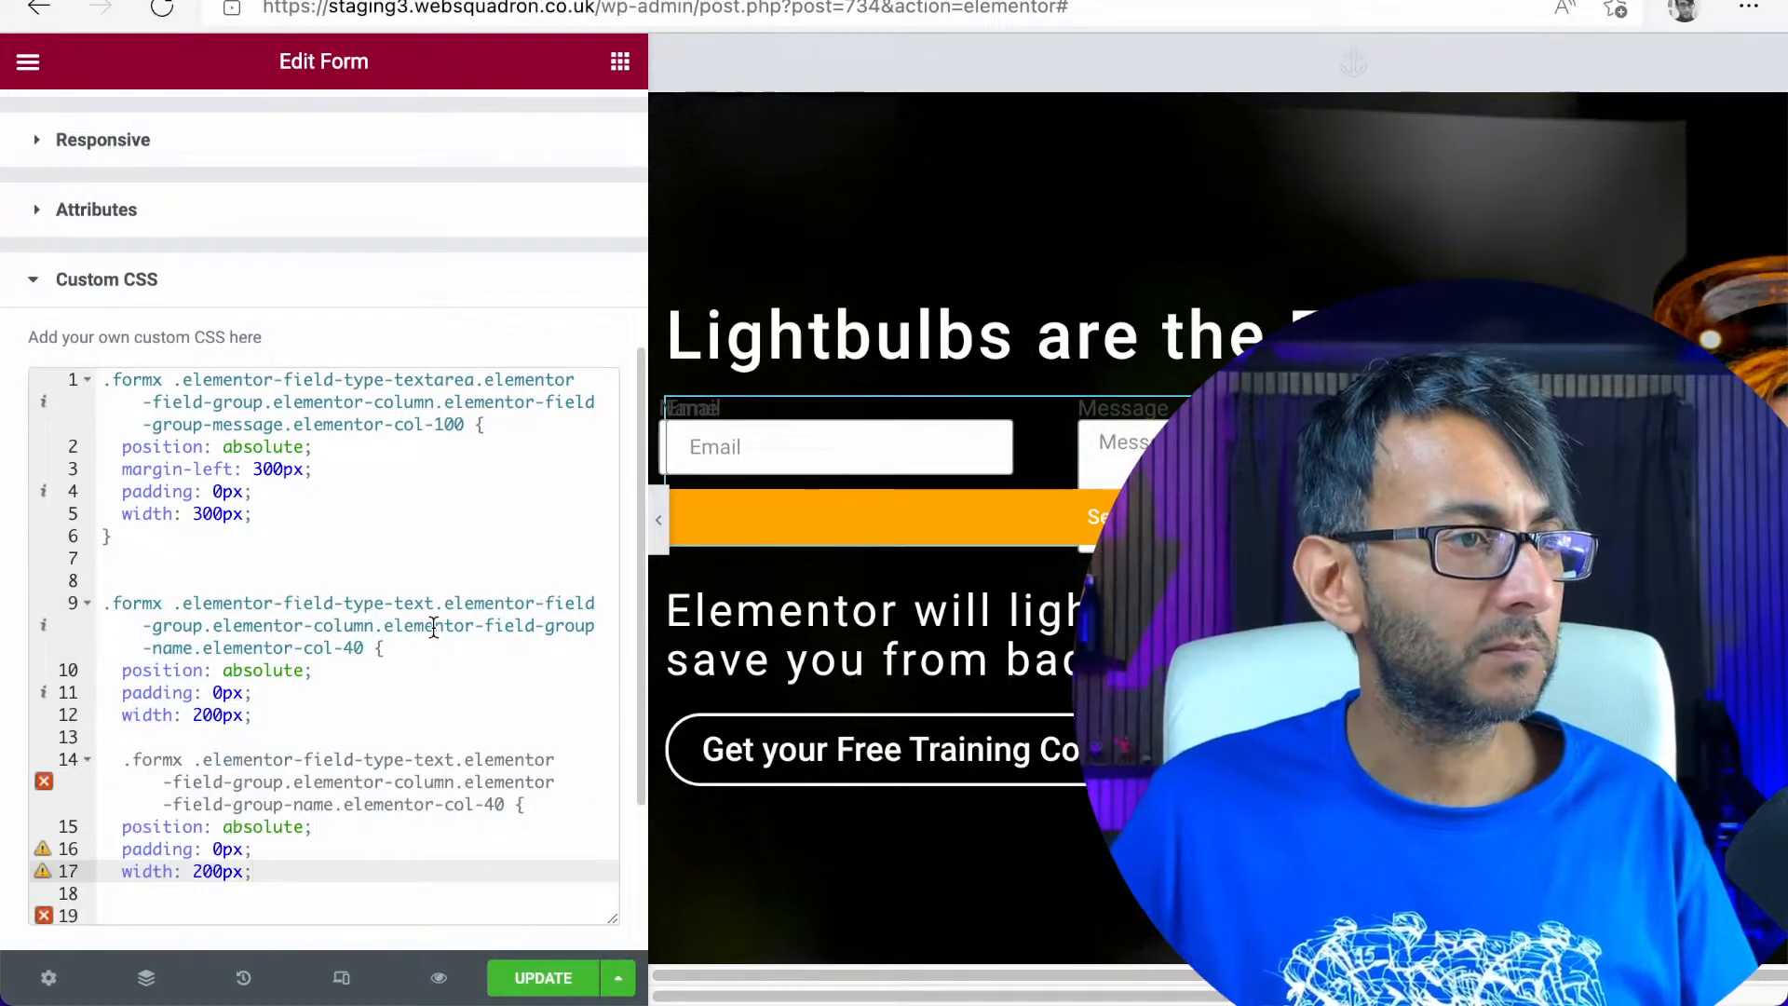
Retarget the duplicated rule to the Email field by using elementor-field-type-email and elementor-field-group-email in its selector
{"action": "scroll", "coordinate": [436, 639], "scroll_direction": "up", "scroll_amount": 5}
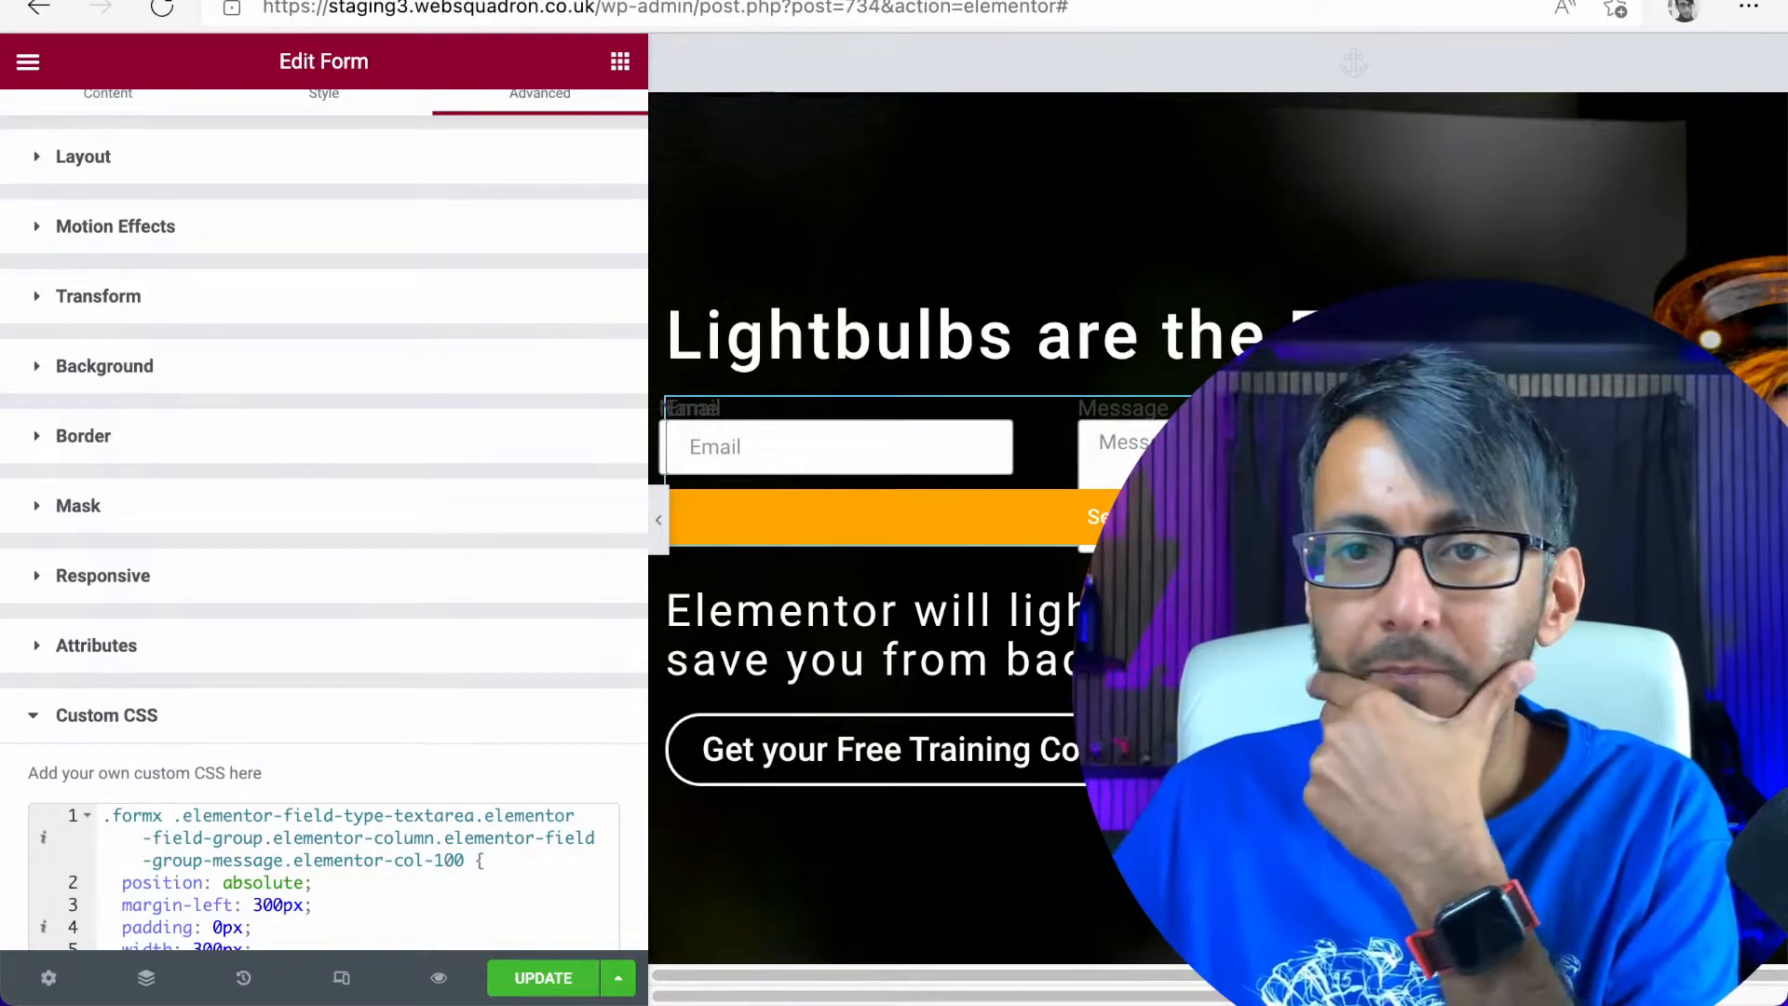
{"action": "scroll", "coordinate": [464, 719], "scroll_direction": "up", "scroll_amount": 1}
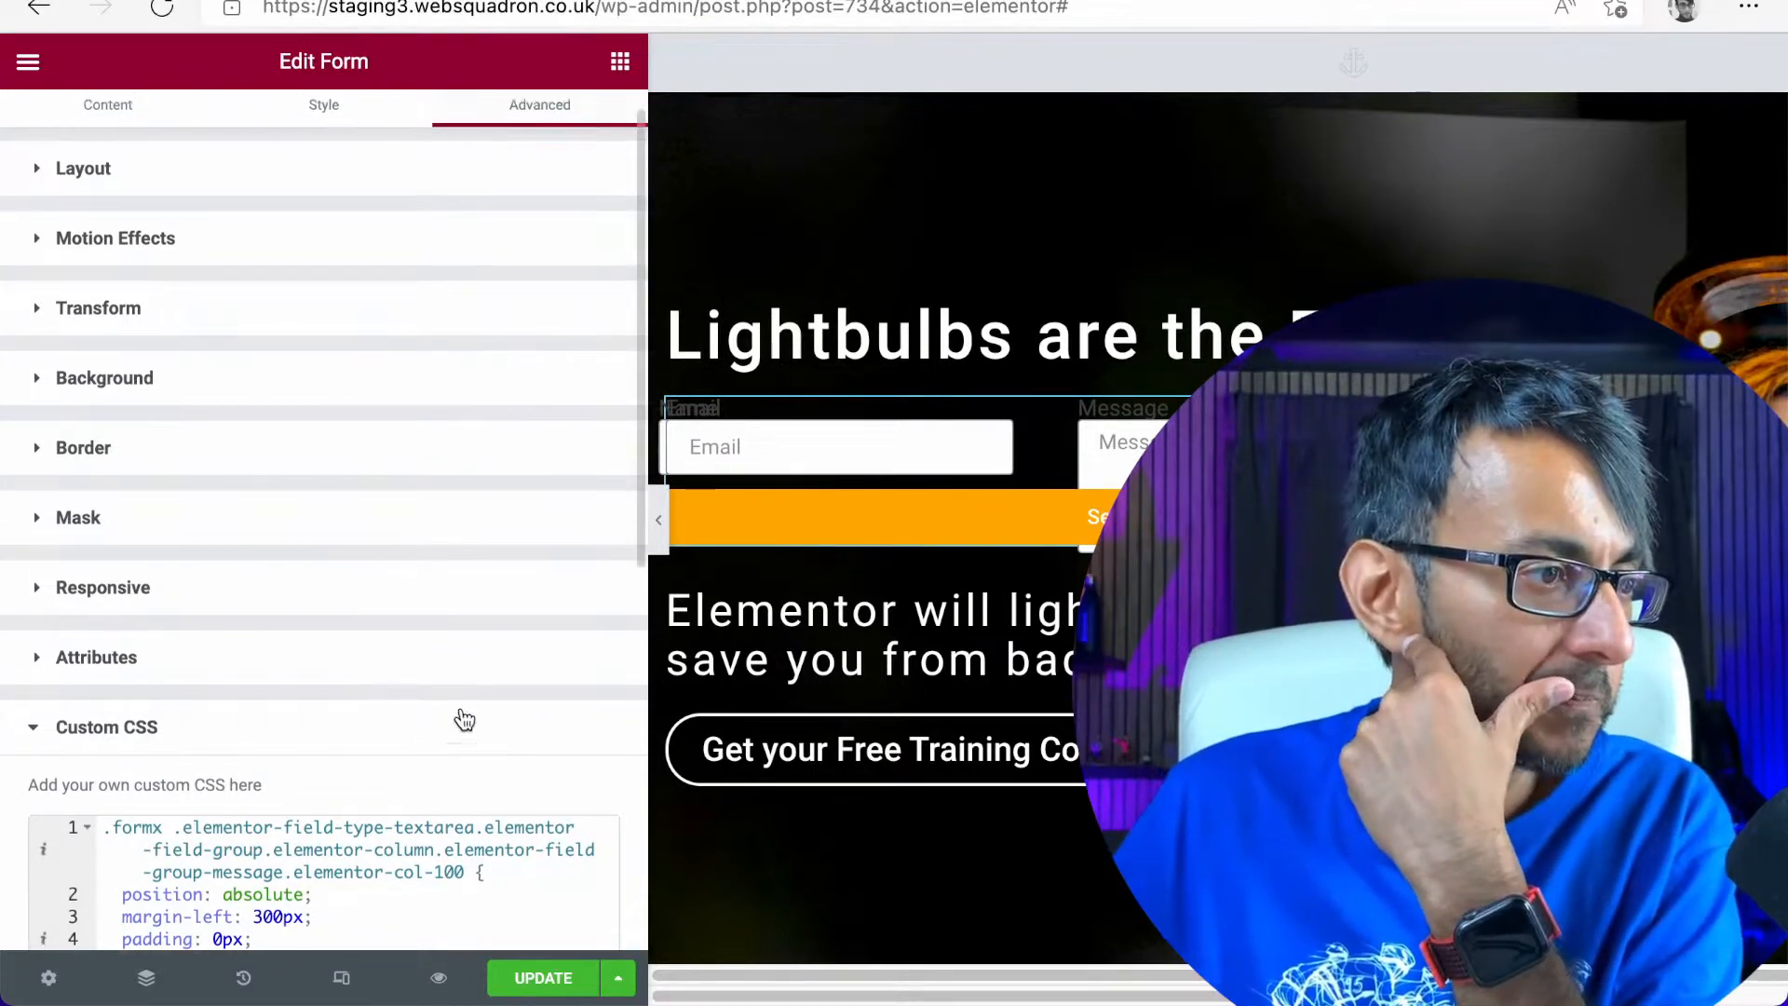
{"action": "scroll", "coordinate": [464, 719], "scroll_direction": "down", "scroll_amount": 5}
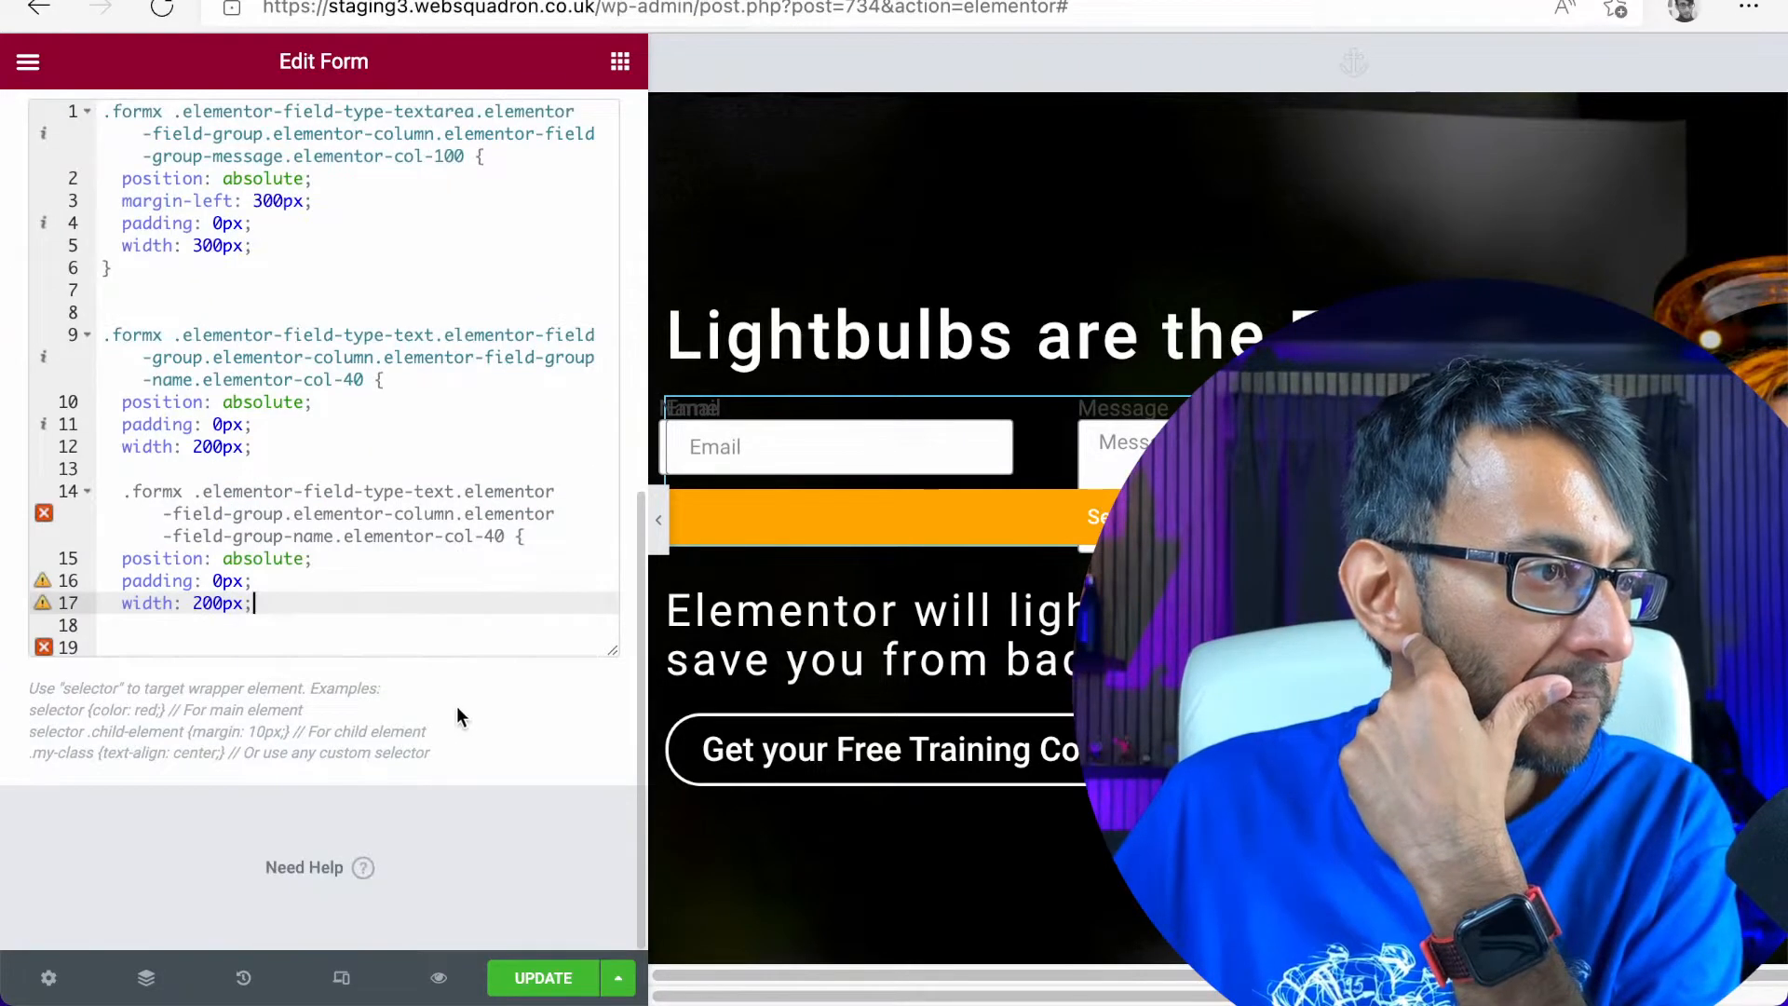
{"action": "left_click", "coordinate": [443, 490]}
{"action": "key", "text": "BackSpace"}
{"action": "key", "text": "BackSpace"}
{"action": "key", "text": "BackSpace"}
{"action": "key", "text": "BackSpace"}
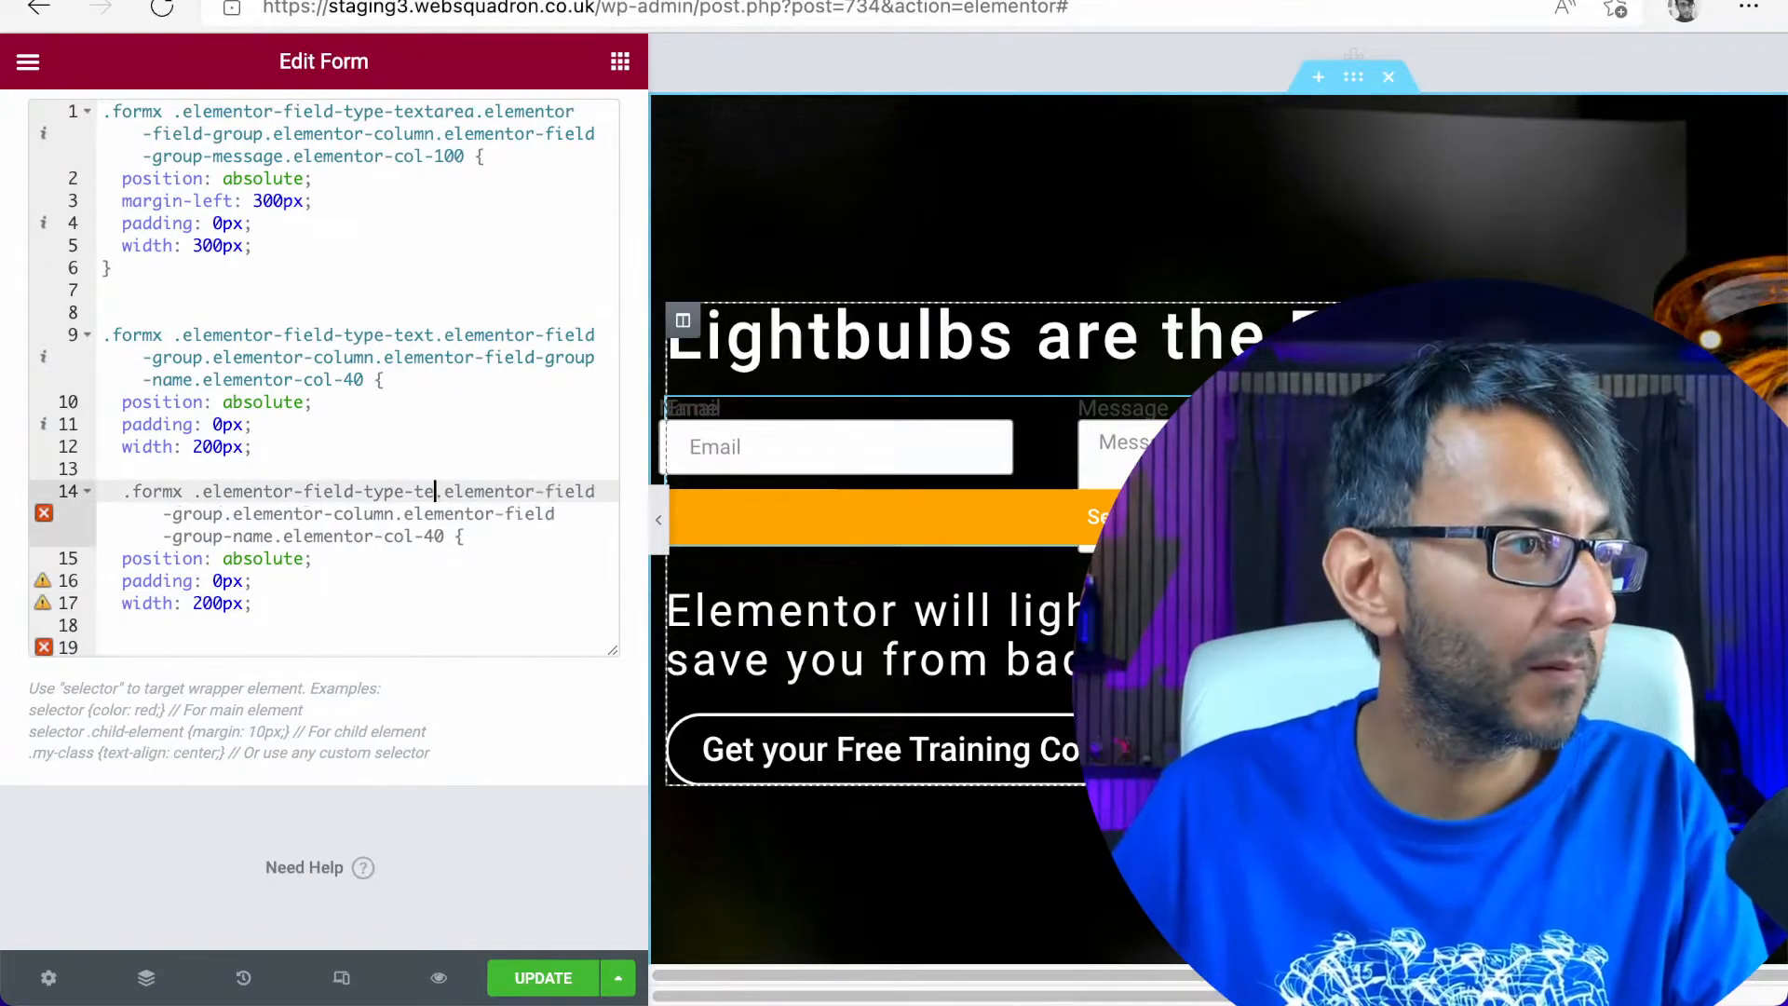
{"action": "type", "text": "email"}
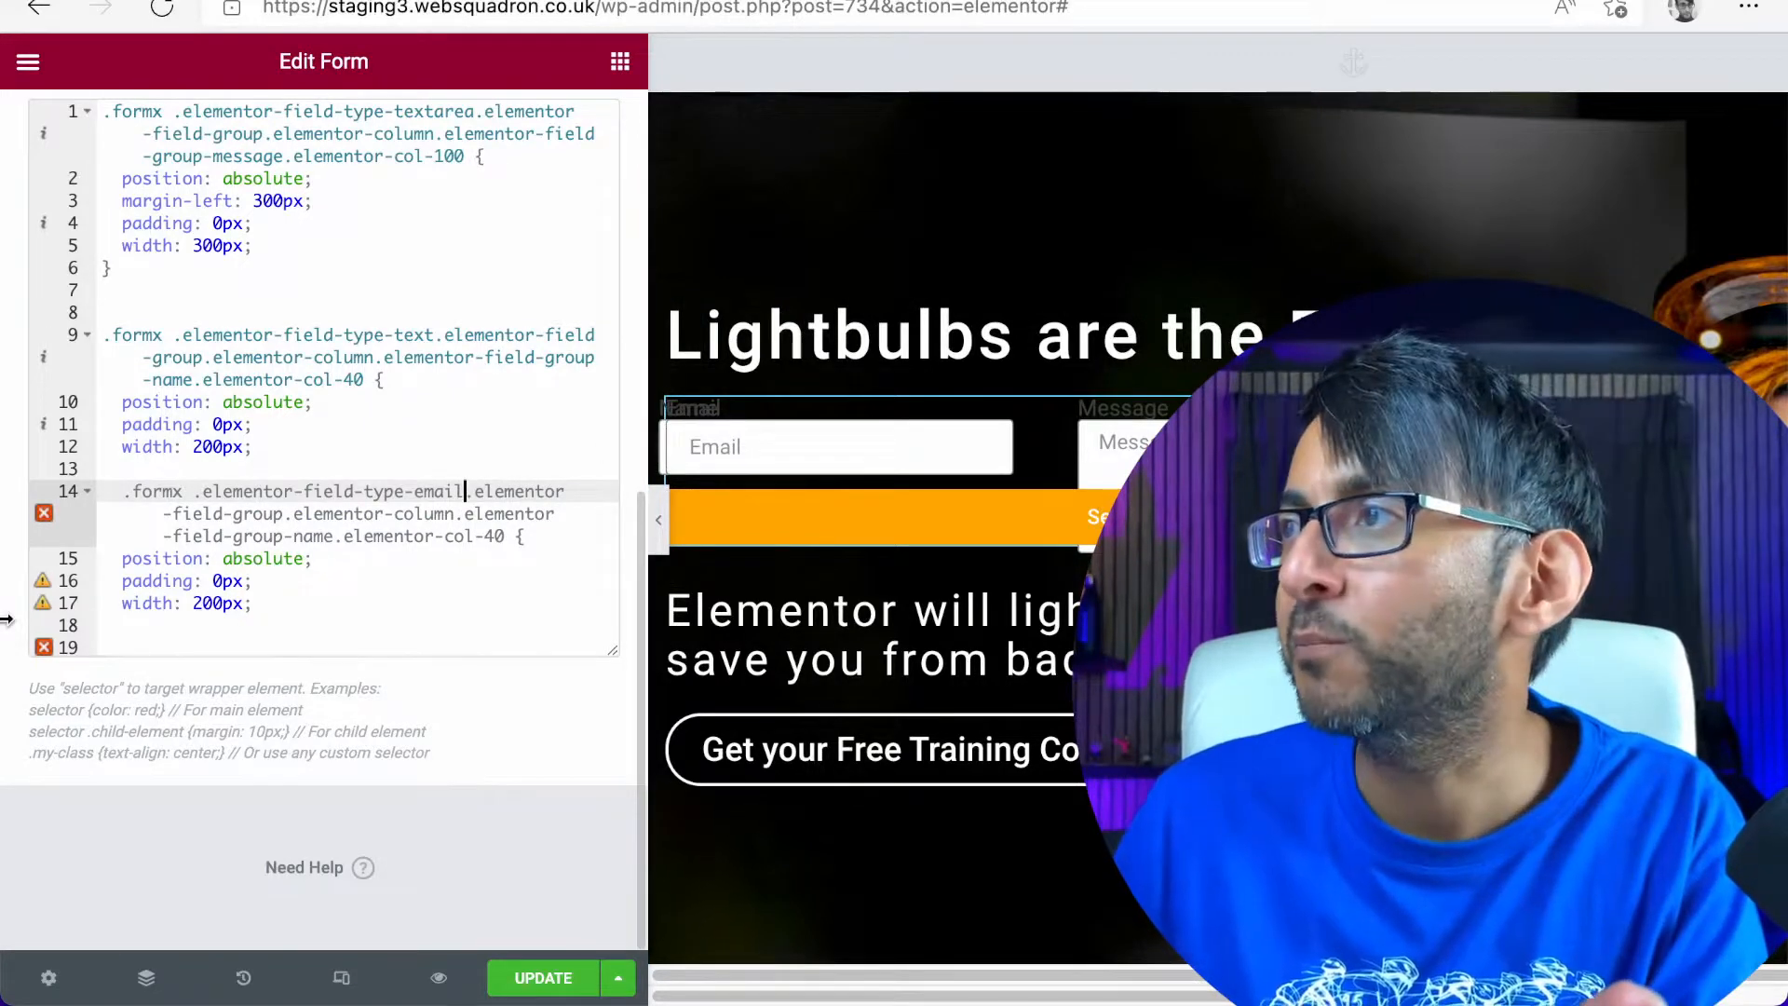
{"action": "left_click", "coordinate": [277, 581]}
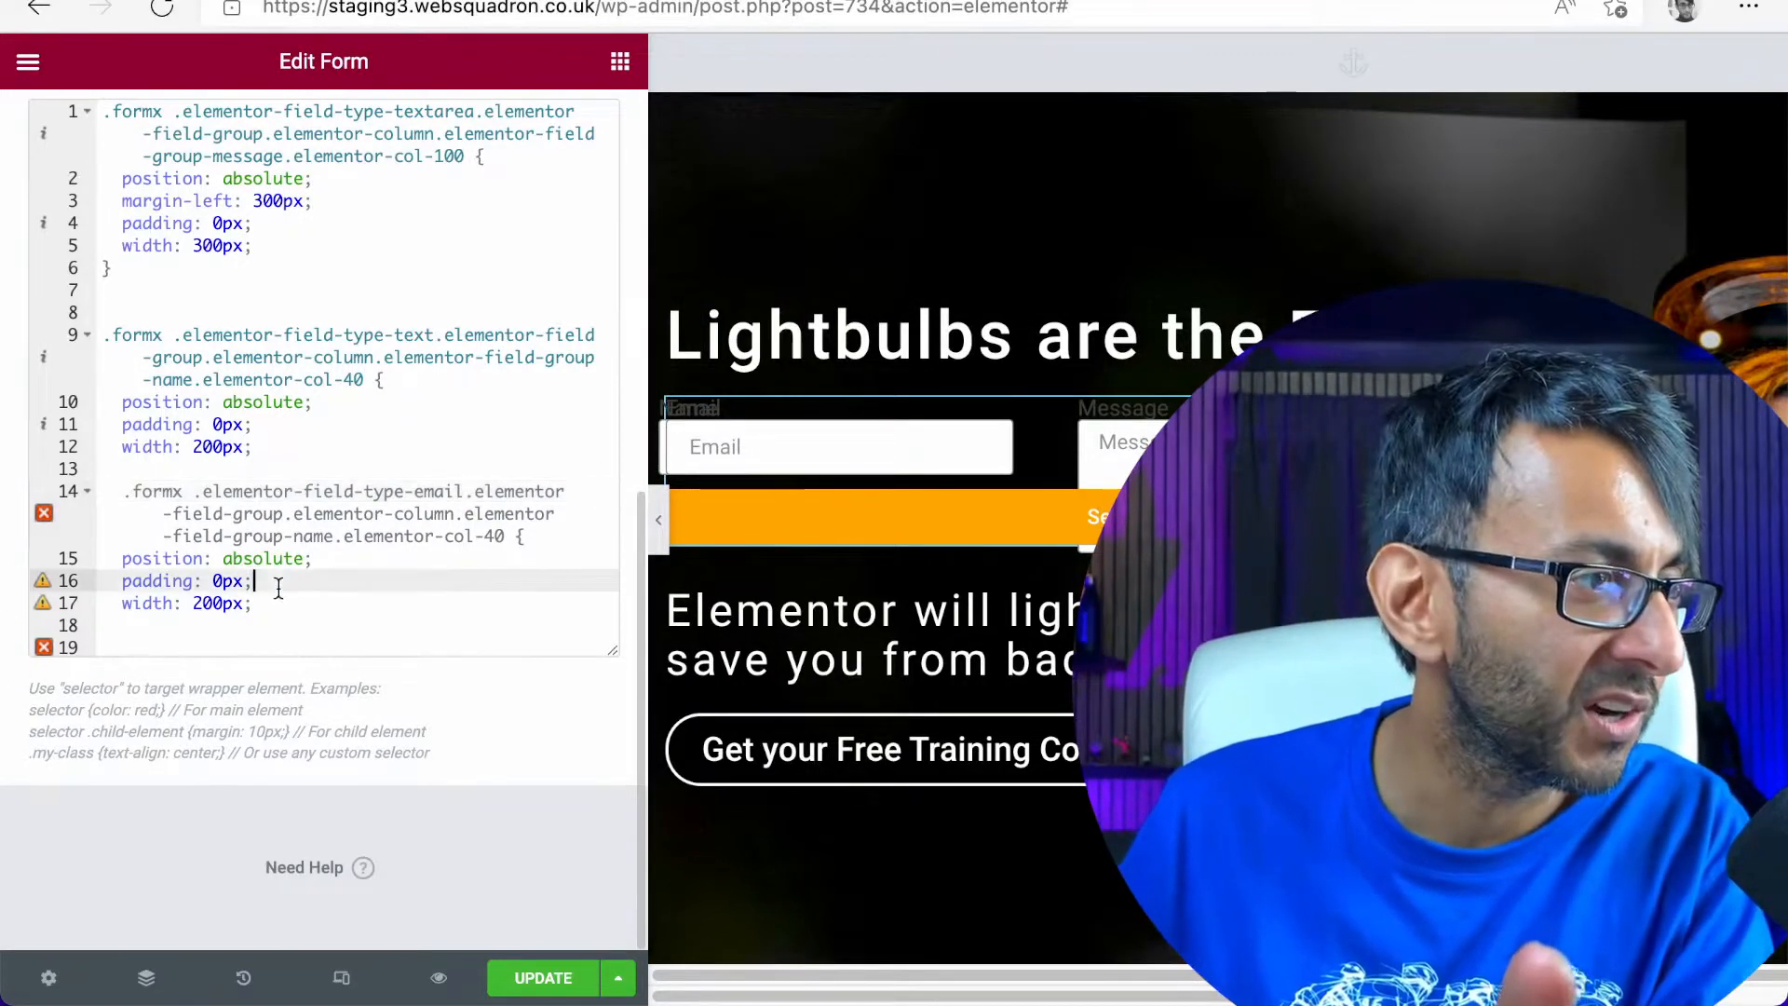
{"action": "double_click", "coordinate": [312, 527]}
{"action": "type", "text": "email"}
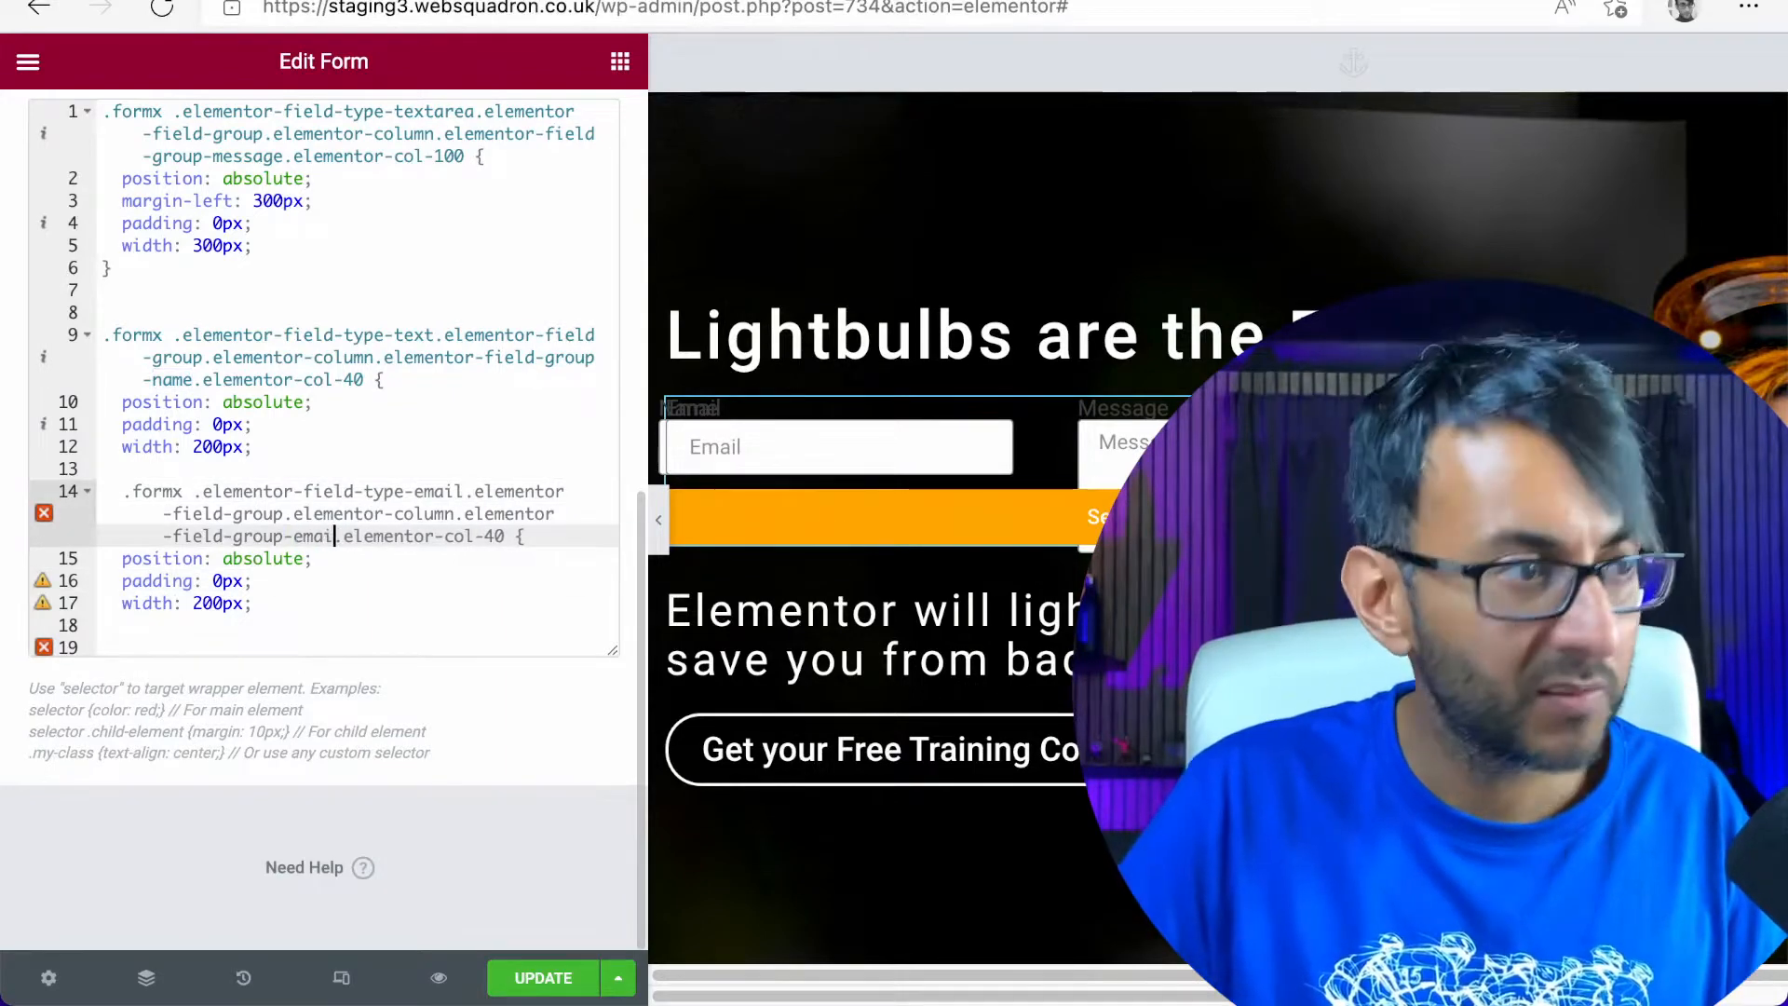
{"action": "left_click", "coordinate": [219, 602]}
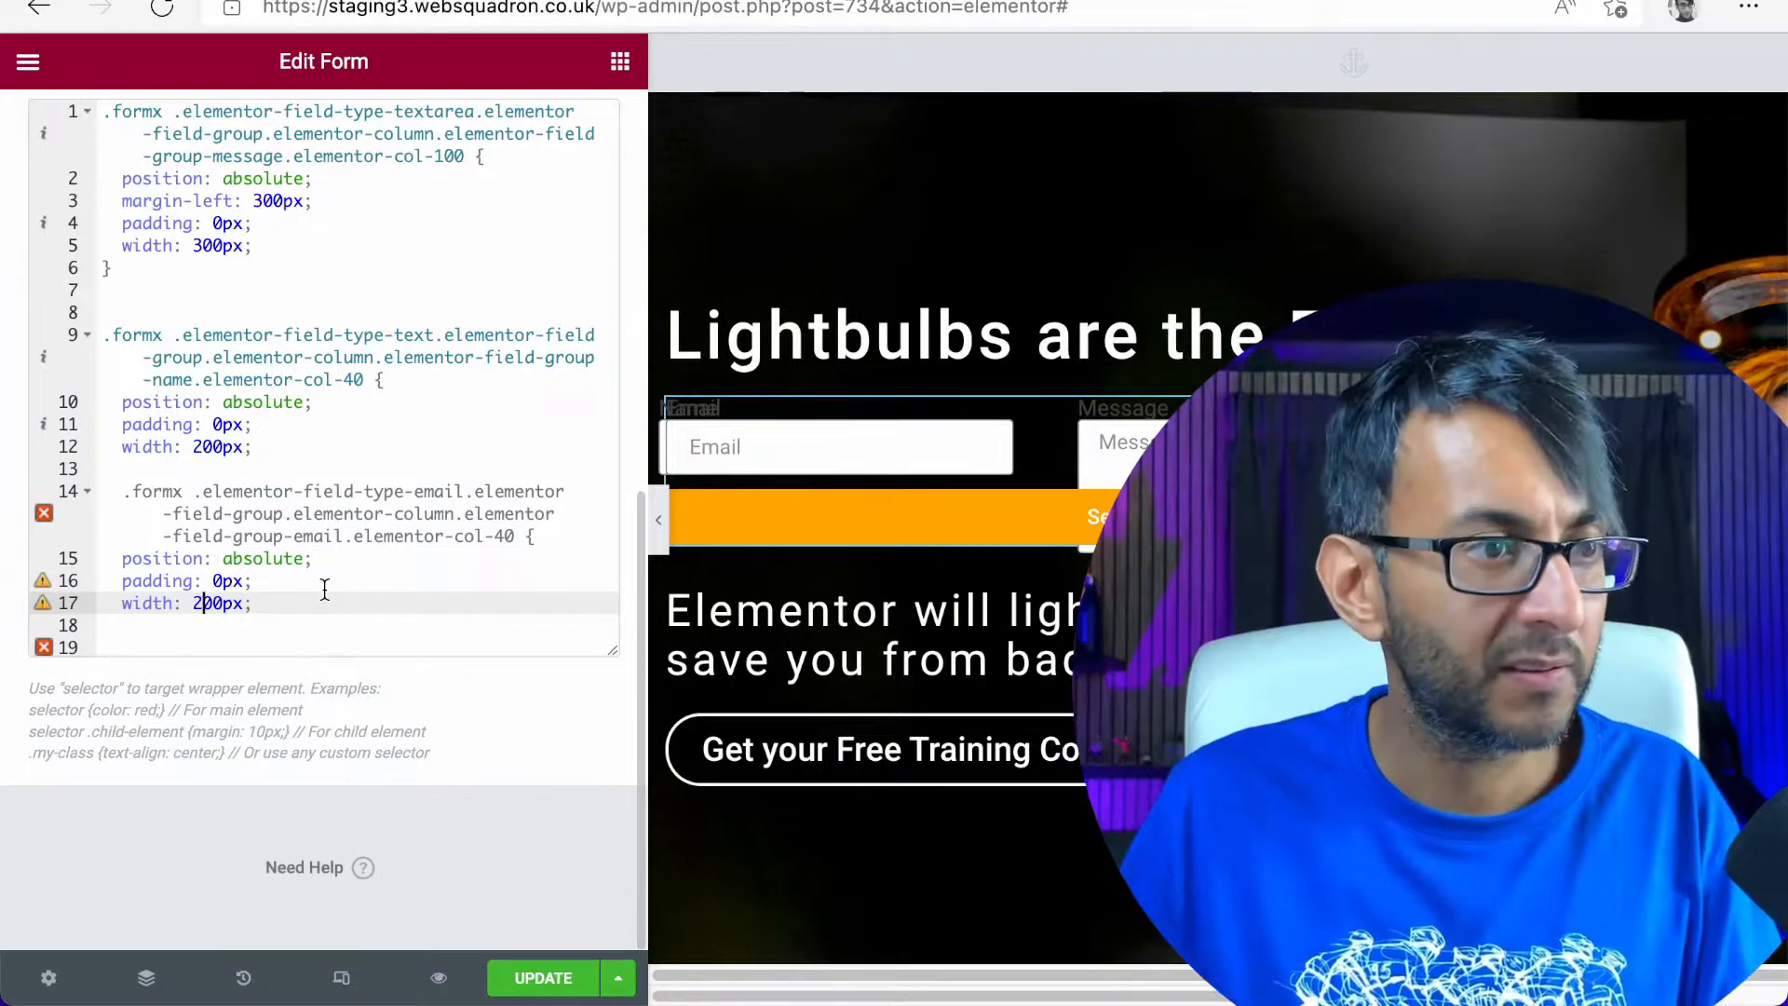
{"action": "type", "text": "9"}
{"action": "key", "text": "BackSpace"}
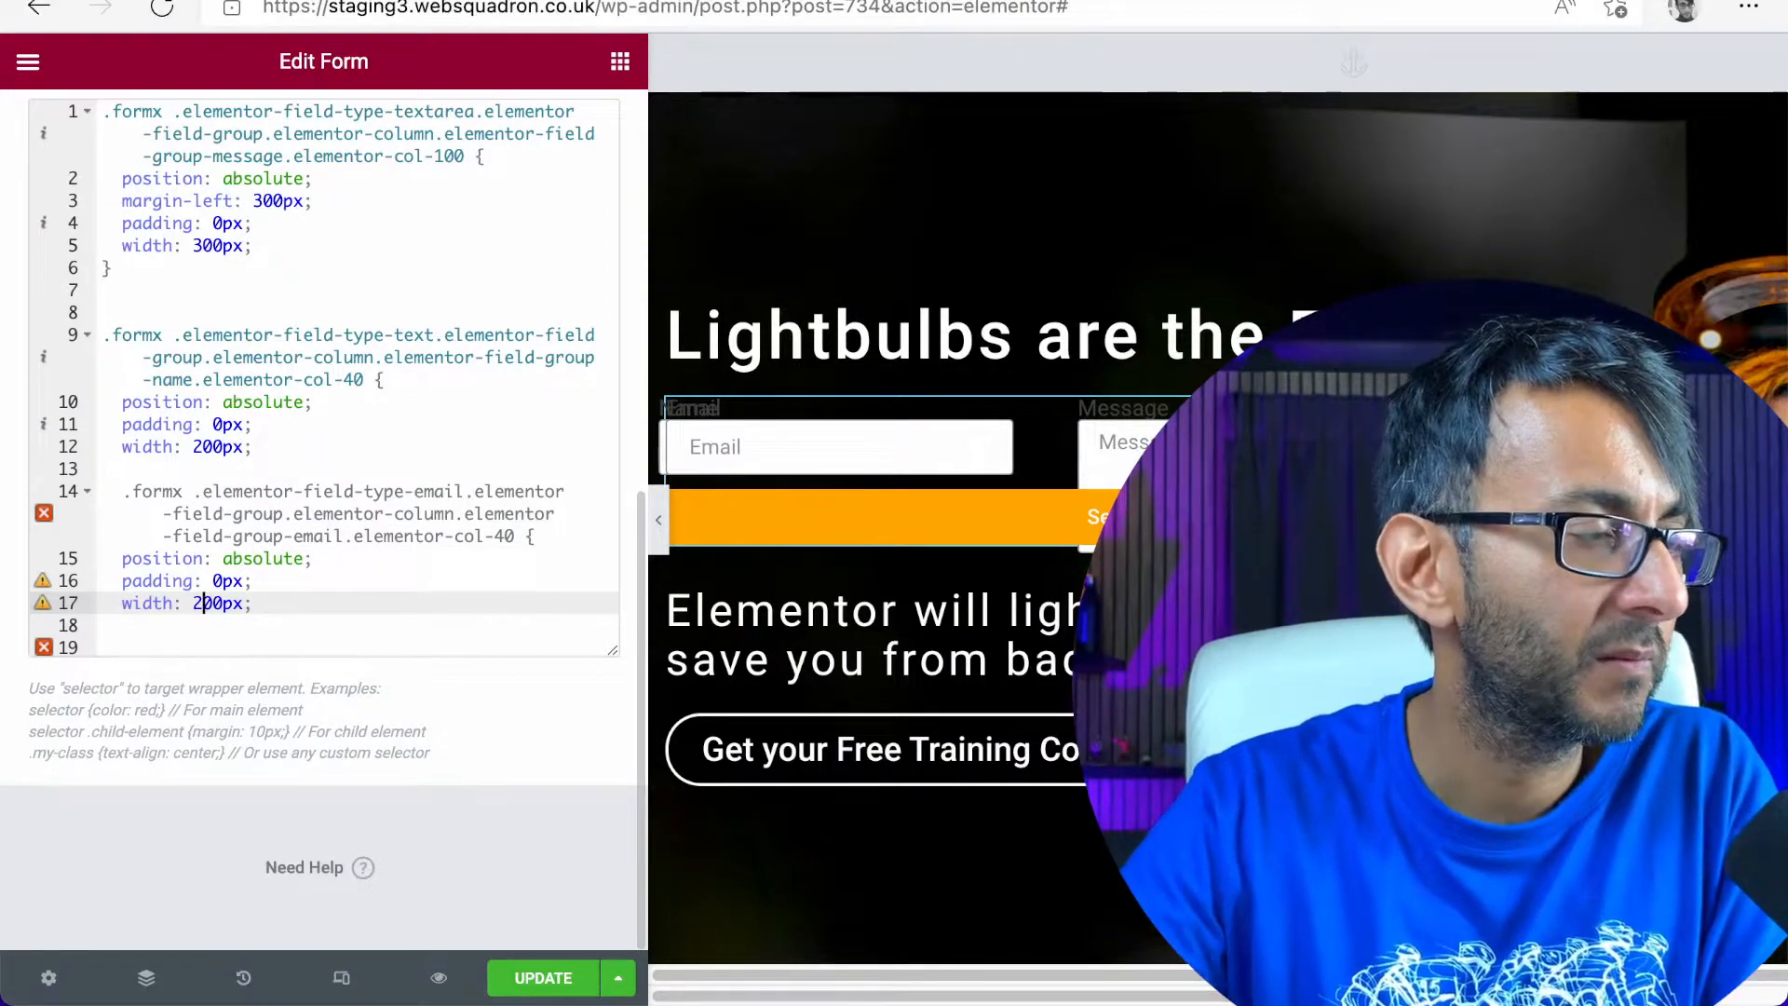
Add the missing closing braces to the Name and Email field rules
{"action": "left_click", "coordinate": [197, 466]}
{"action": "type", "text": "}"}
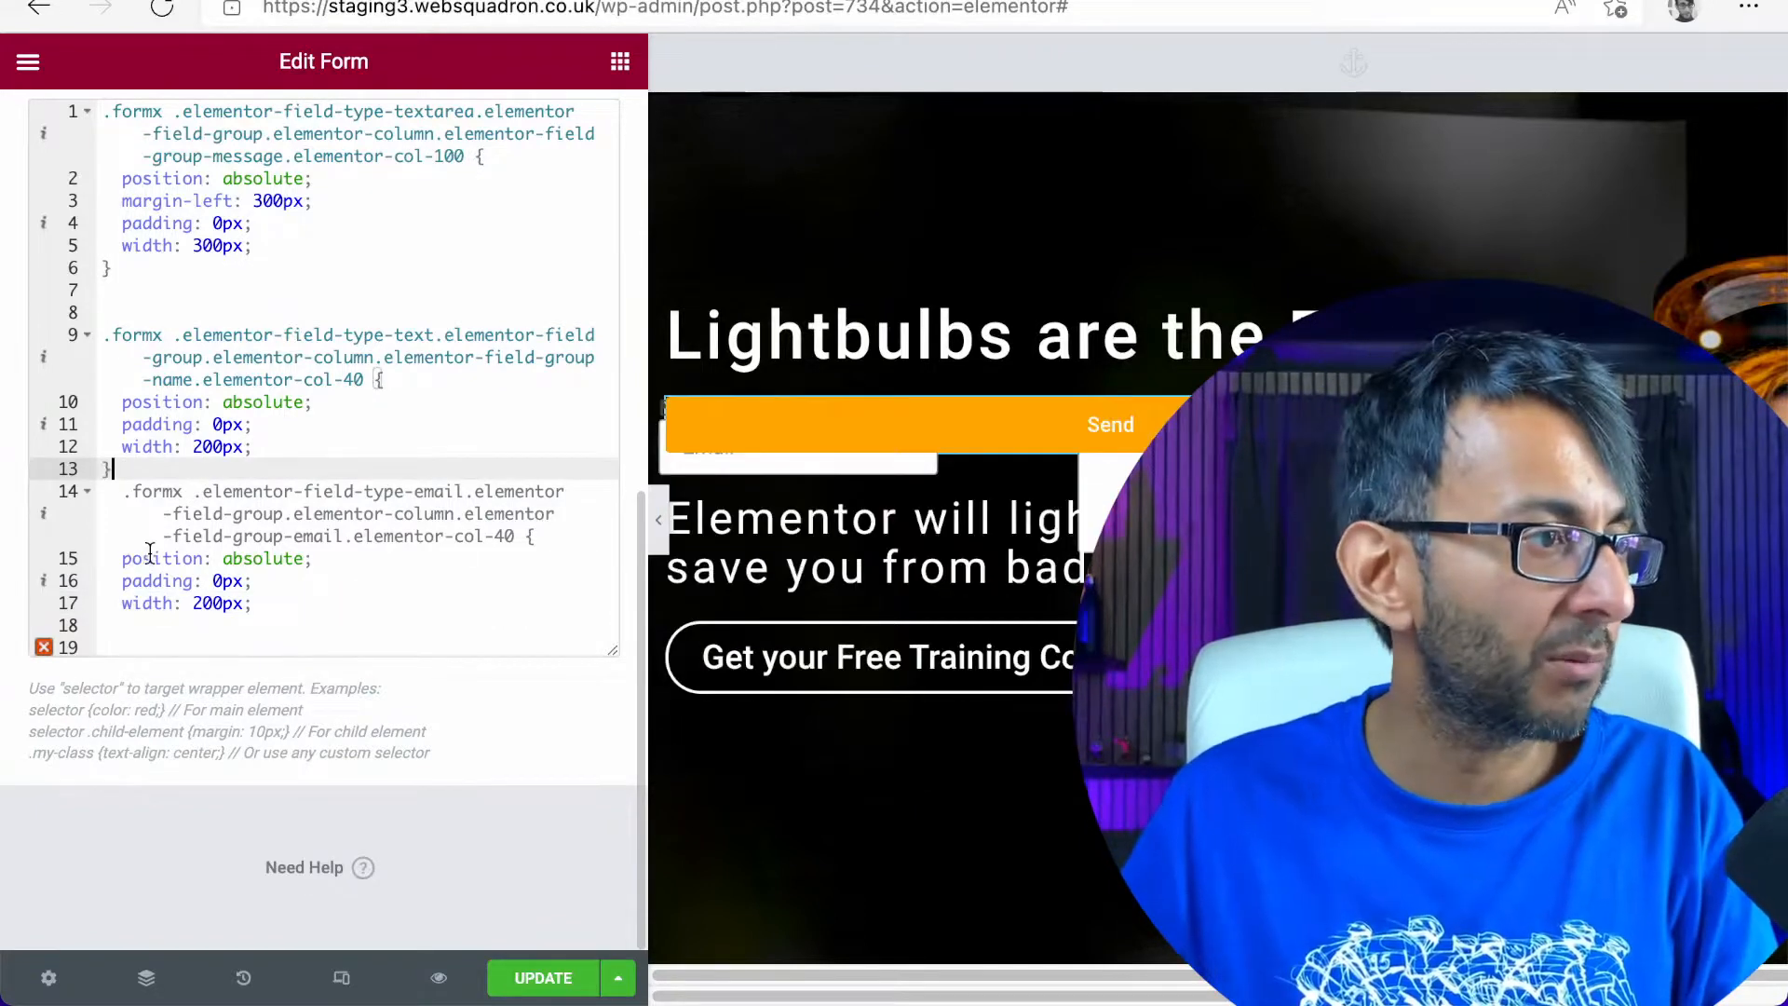
{"action": "left_click", "coordinate": [146, 625]}
{"action": "type", "text": "}"}
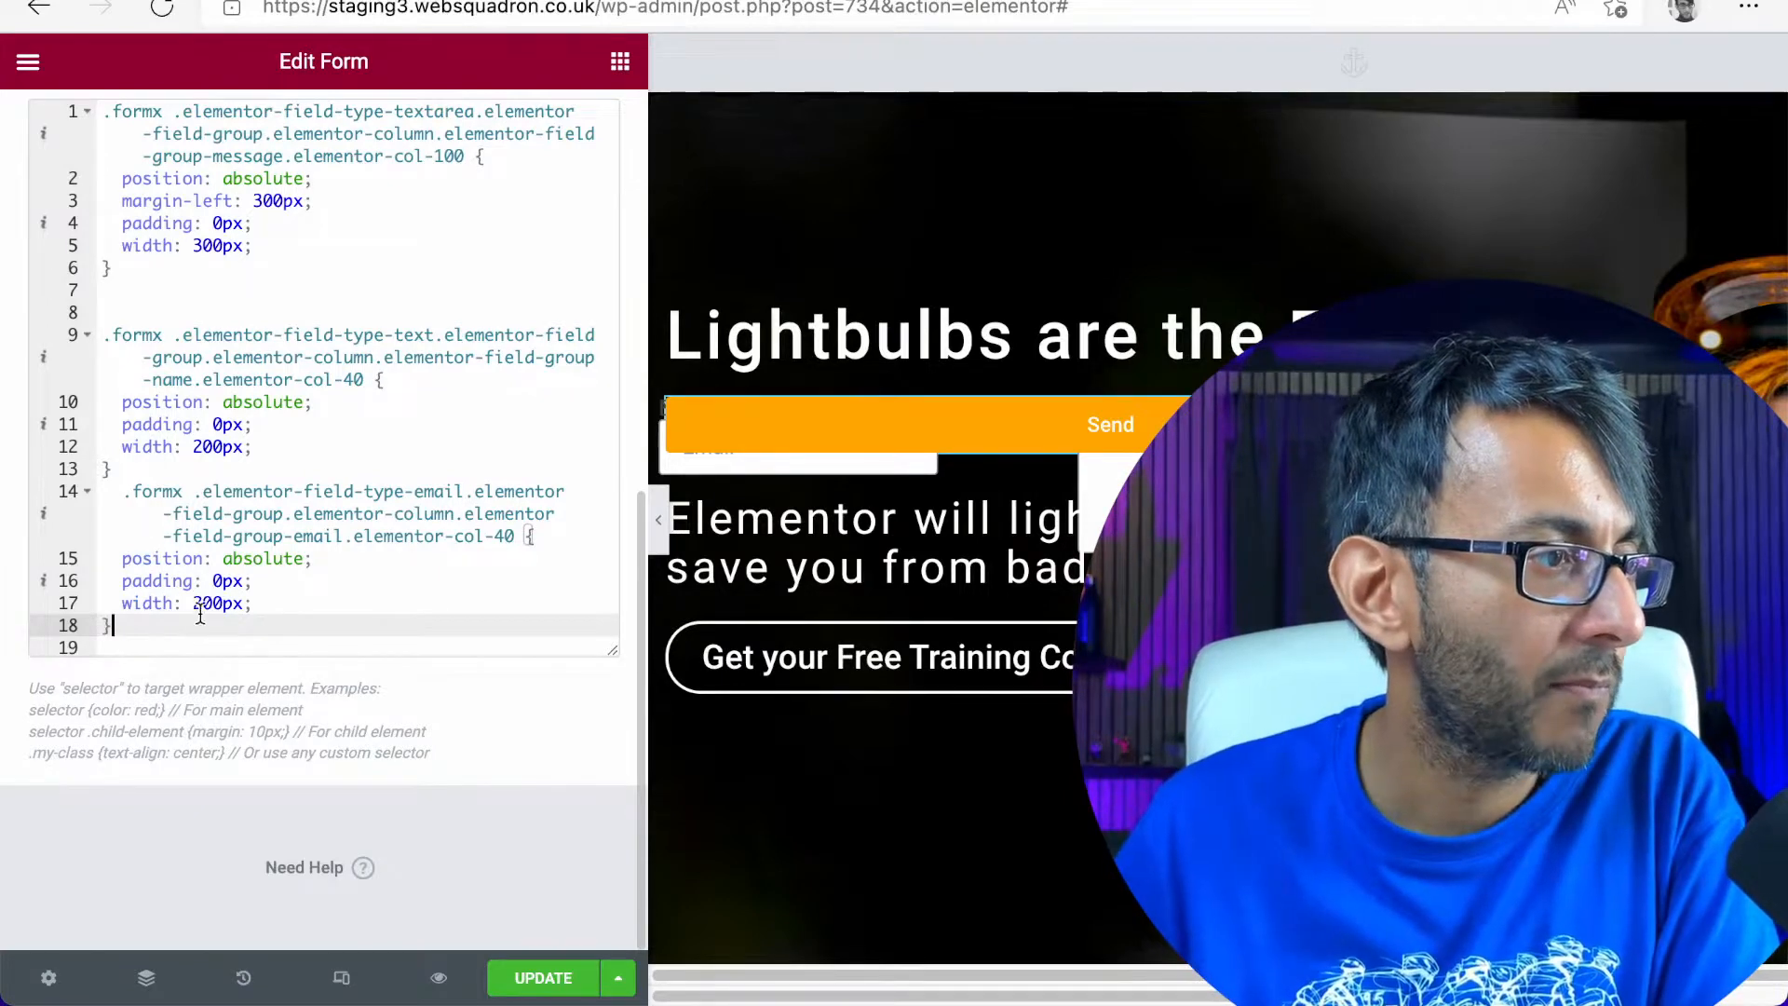
{"action": "left_click", "coordinate": [203, 603]}
{"action": "type", "text": "0"}
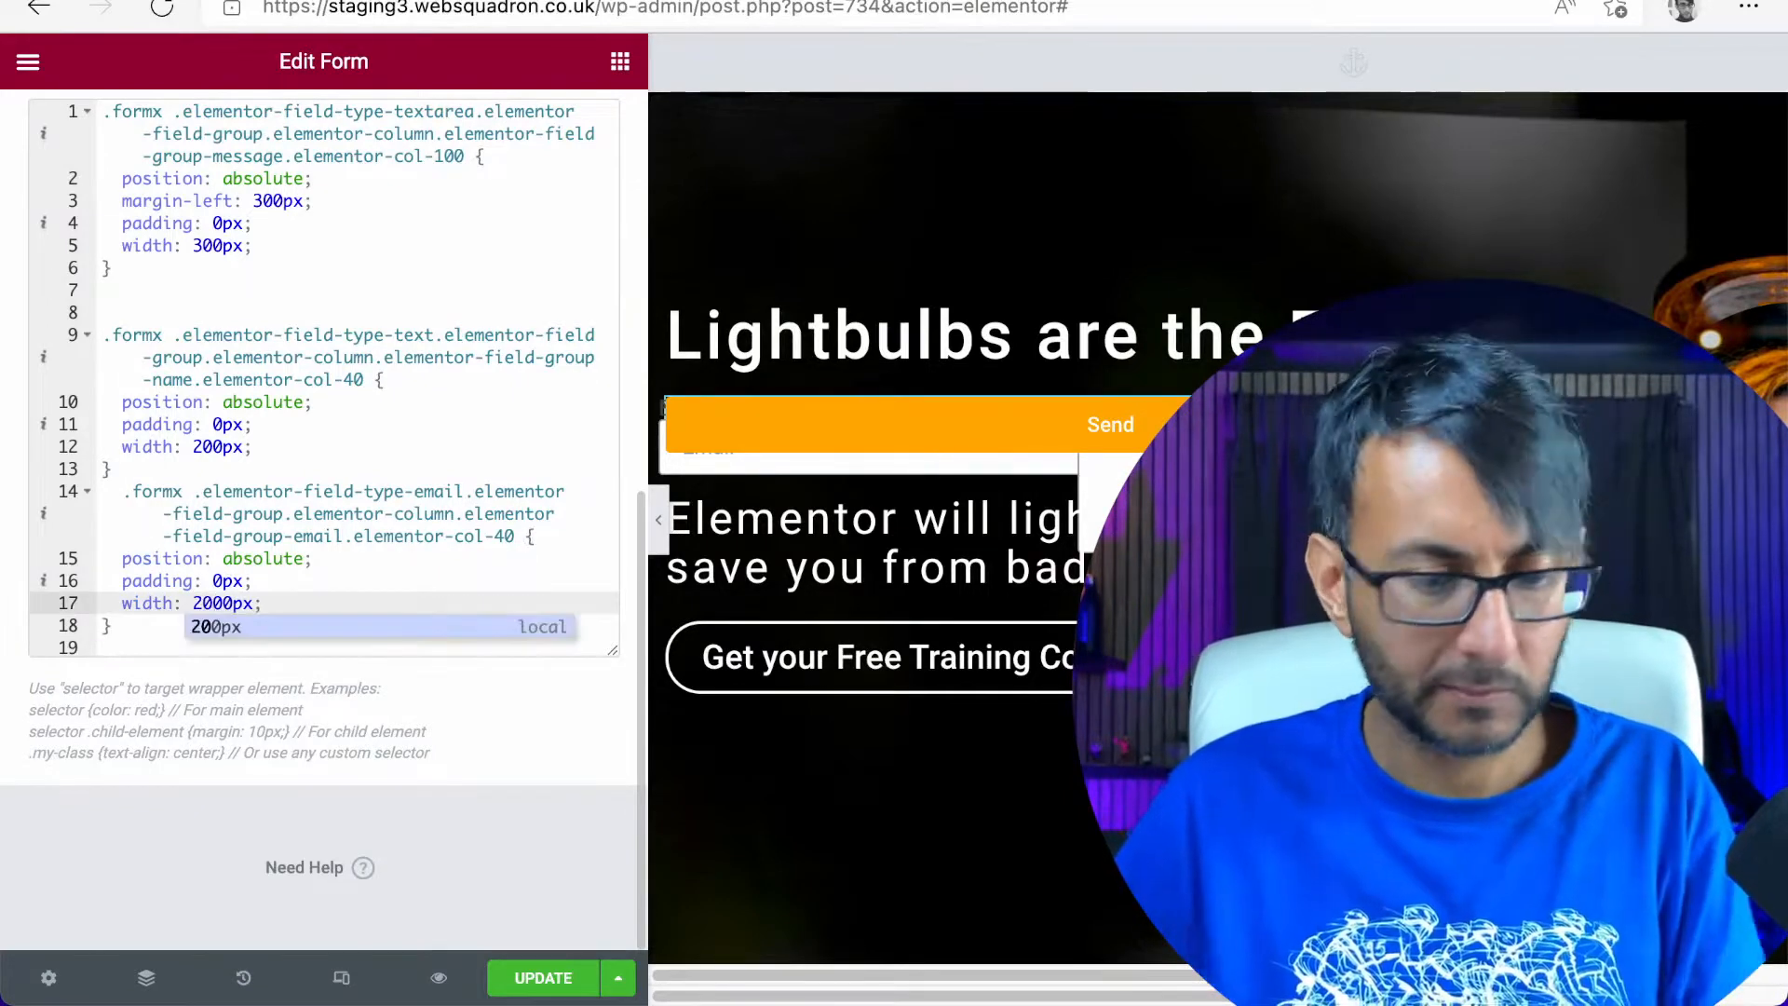
{"action": "key", "text": "BackSpace"}
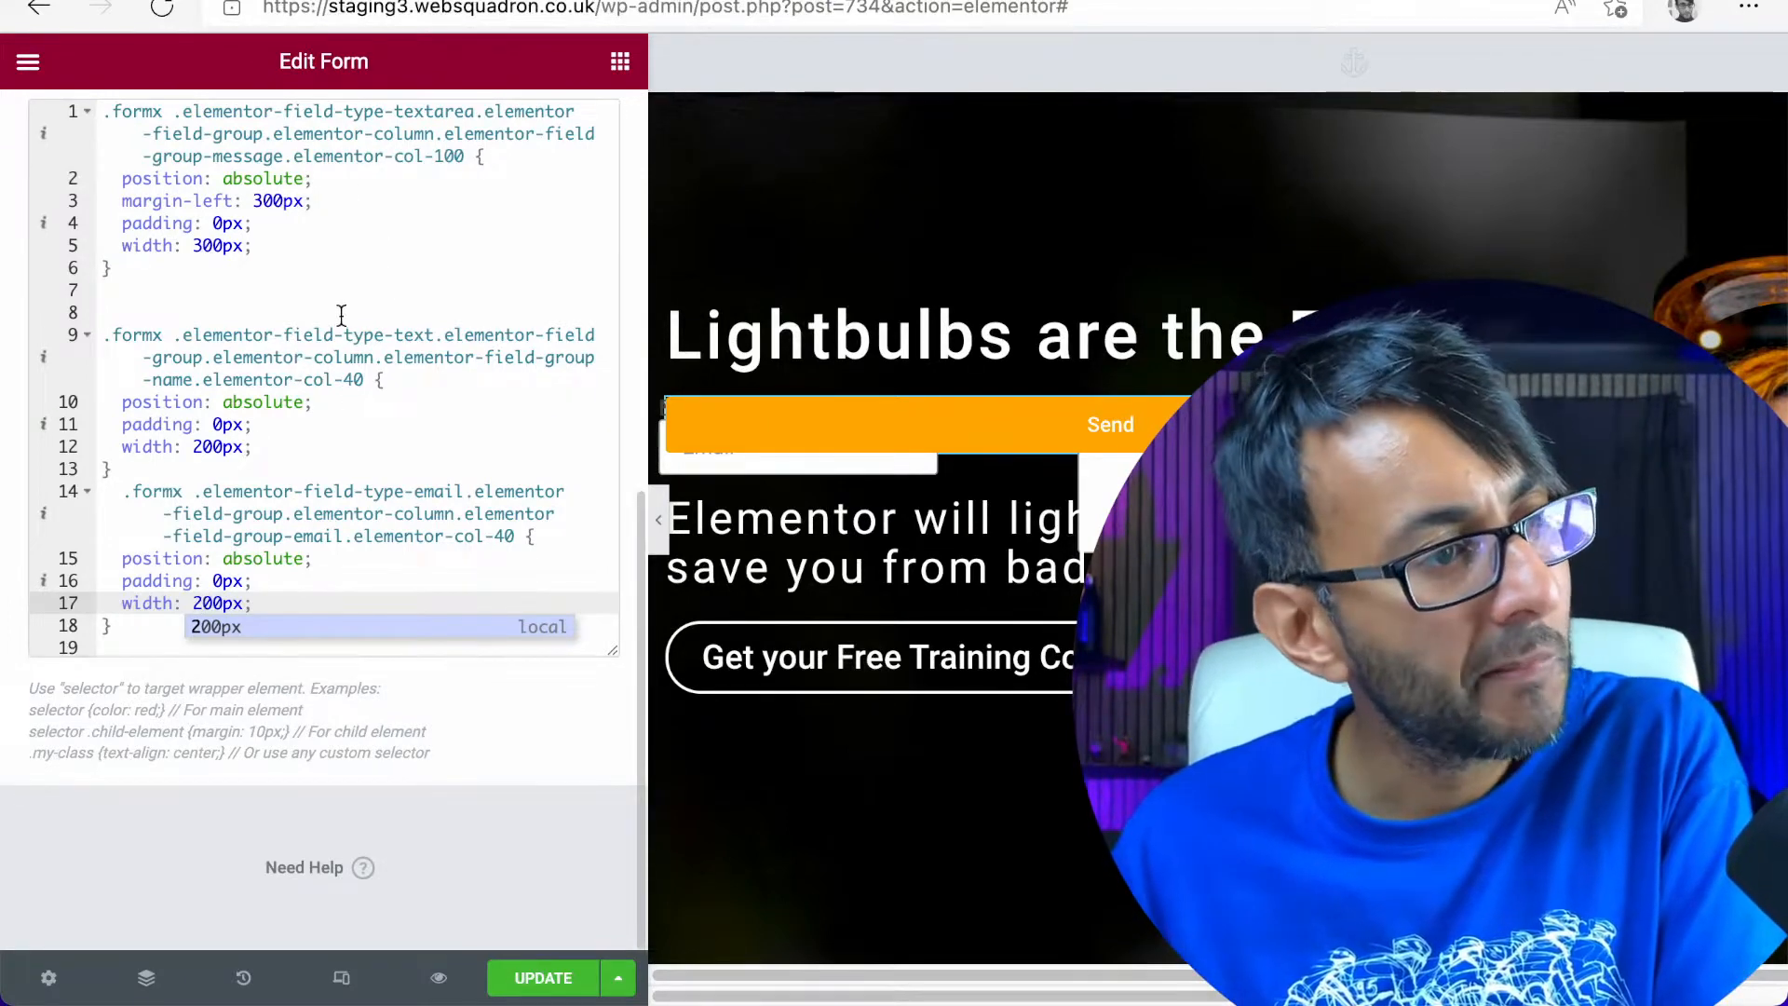
{"action": "left_click", "coordinate": [293, 579]}
Duplicate the complete Email field rule below itself and insert a blank line between the Name and Email rules
{"action": "left_click", "coordinate": [252, 627]}
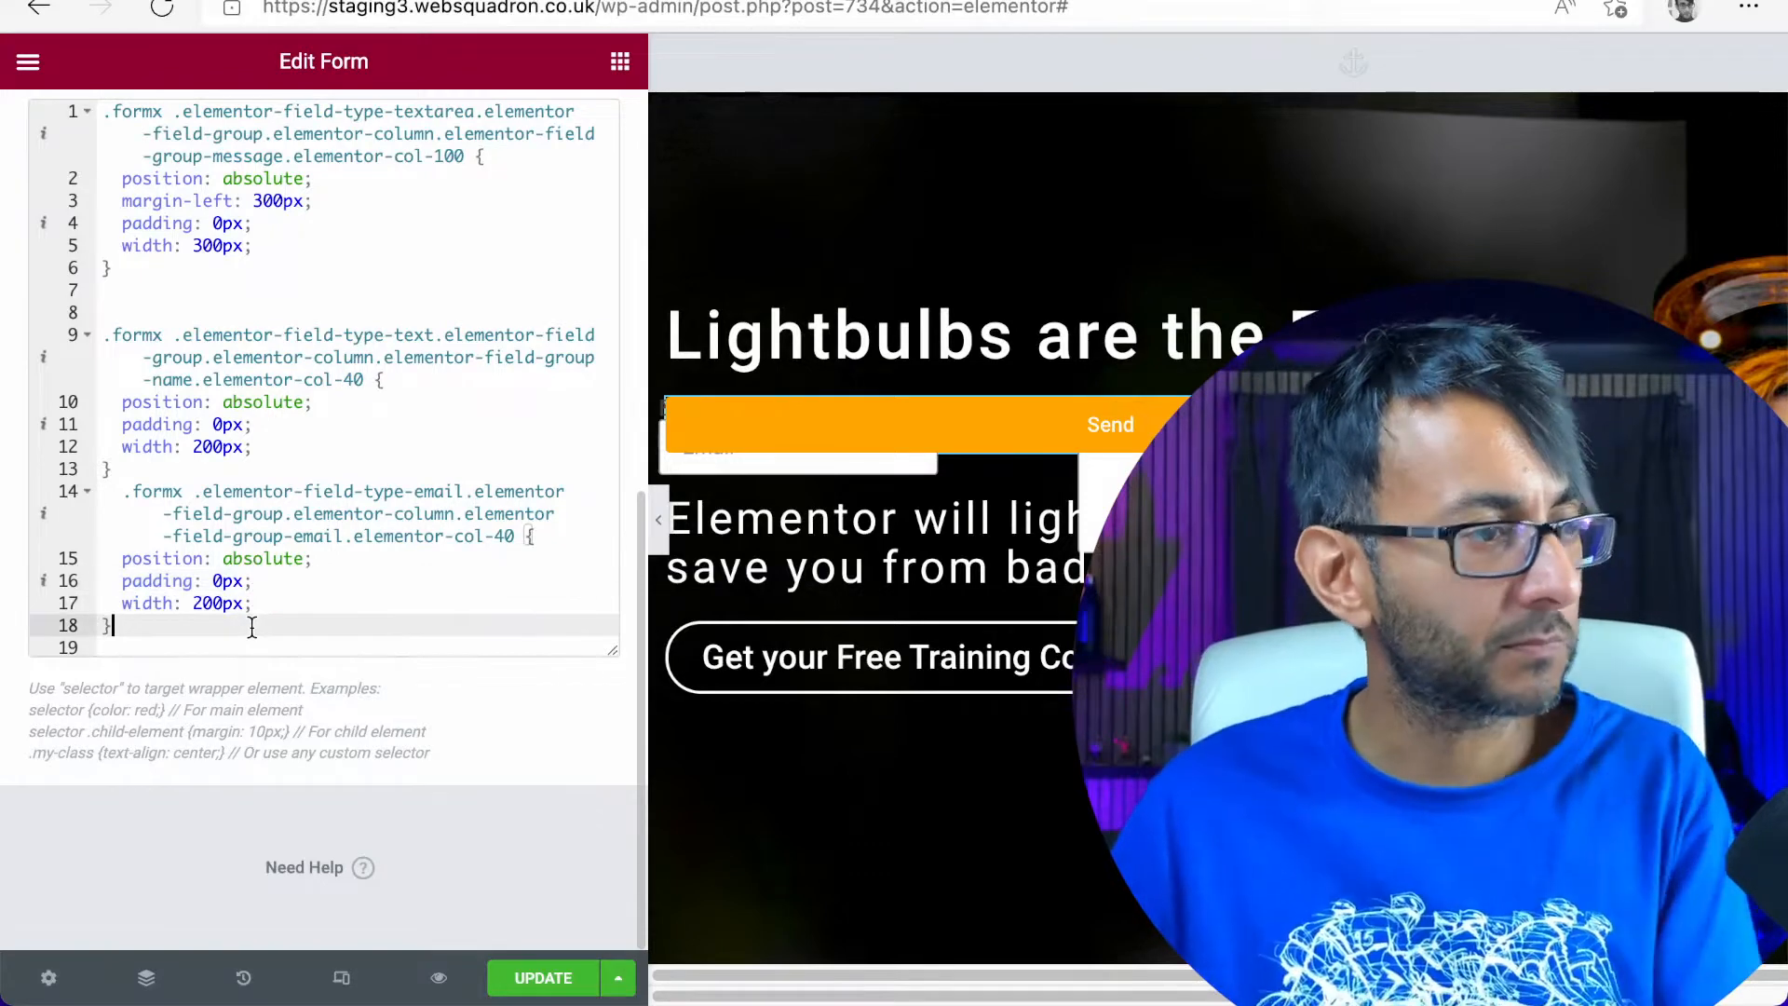
{"action": "key", "text": "Return"}
{"action": "key", "text": "Return"}
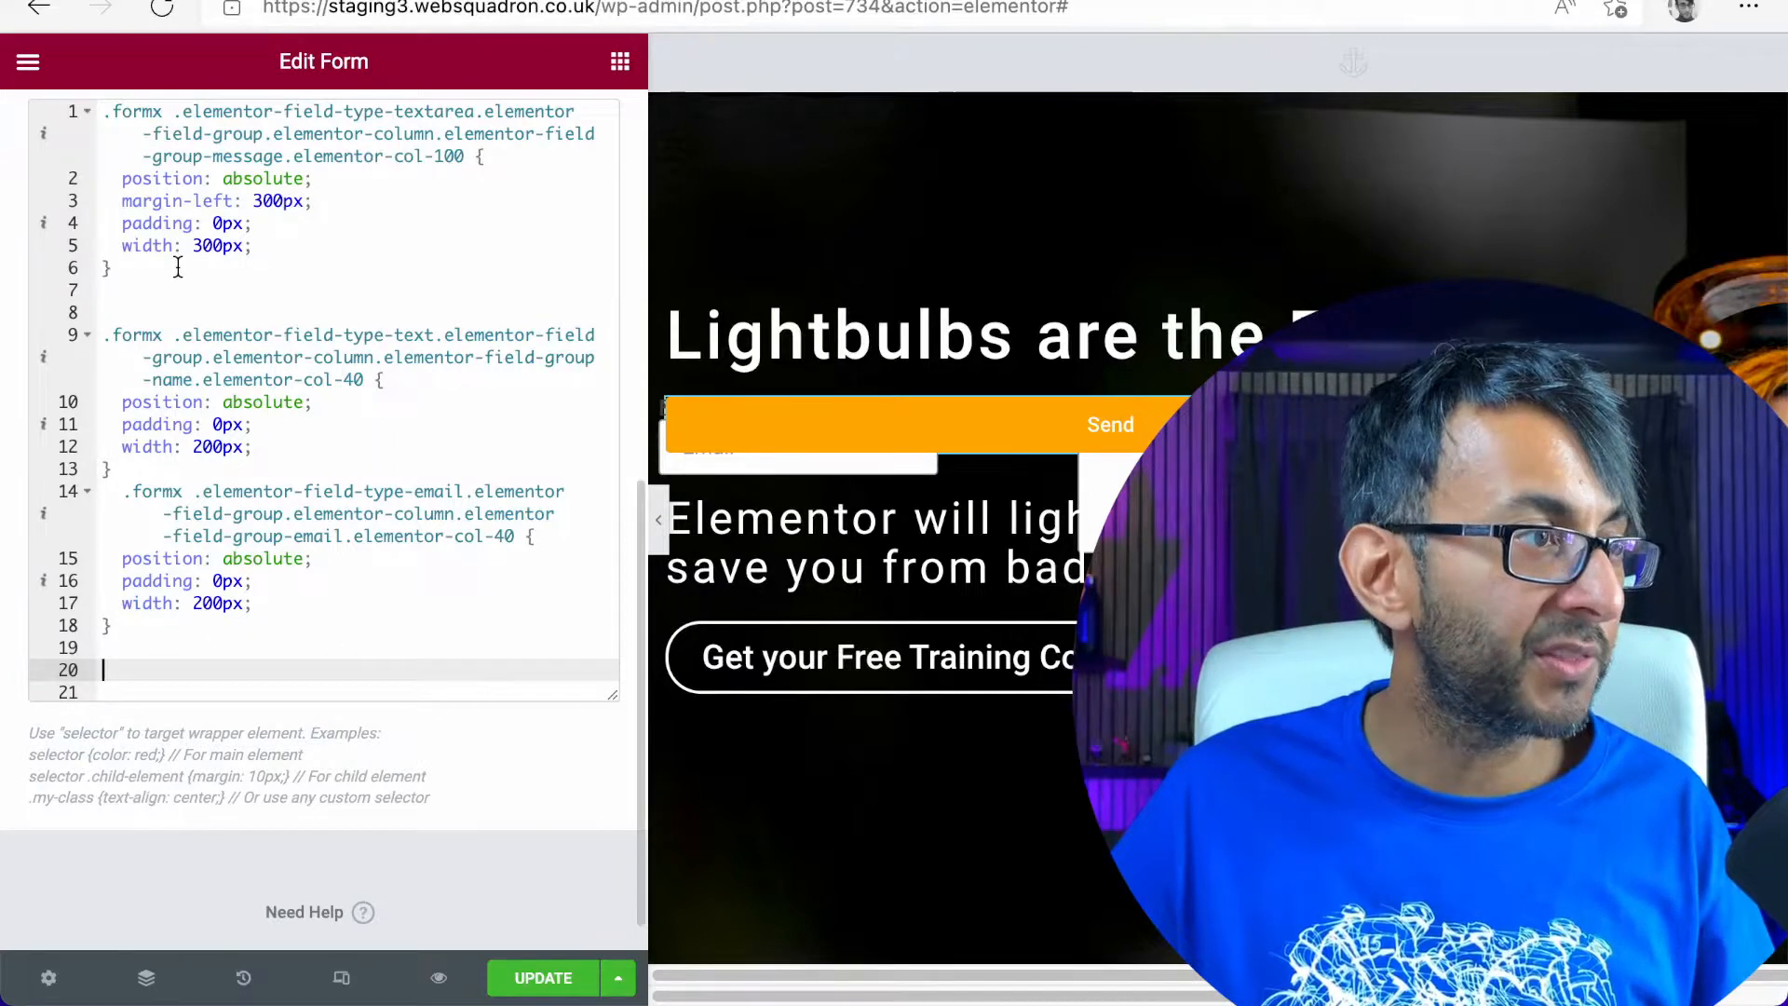
{"action": "left_click_drag", "start_coordinate": [162, 632], "coordinate": [63, 491]}
{"action": "key", "text": "ctrl+c"}
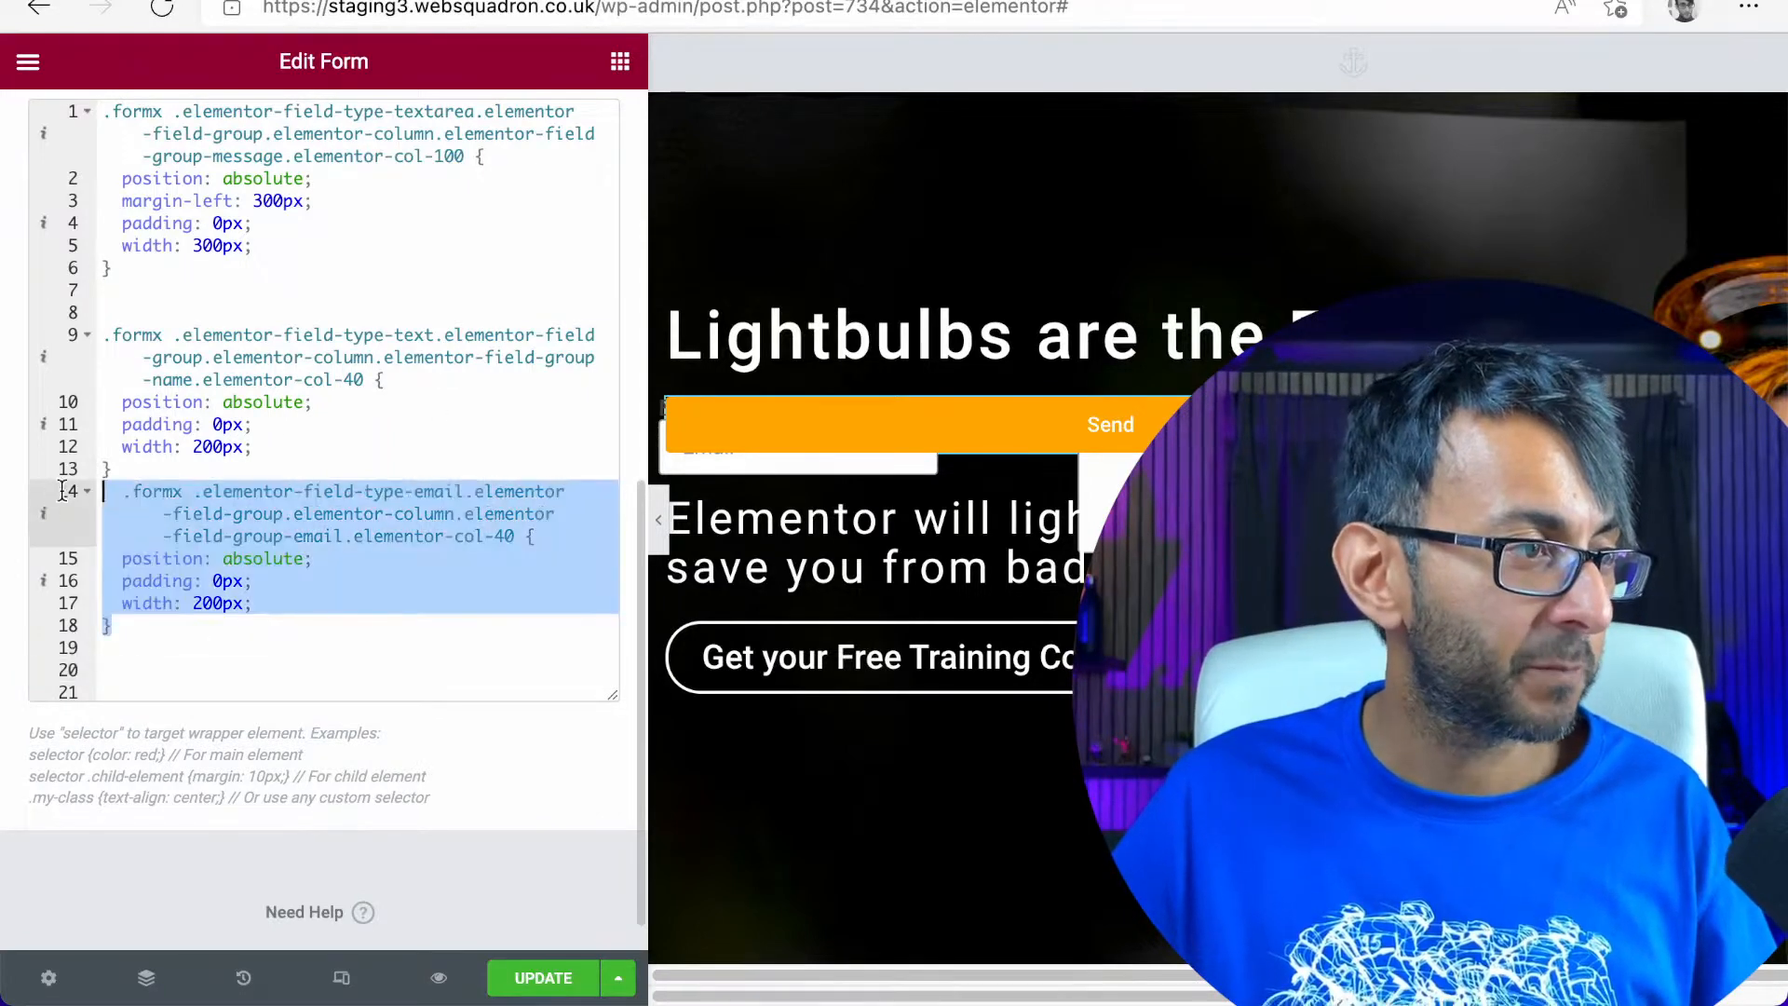
{"action": "left_click", "coordinate": [217, 654]}
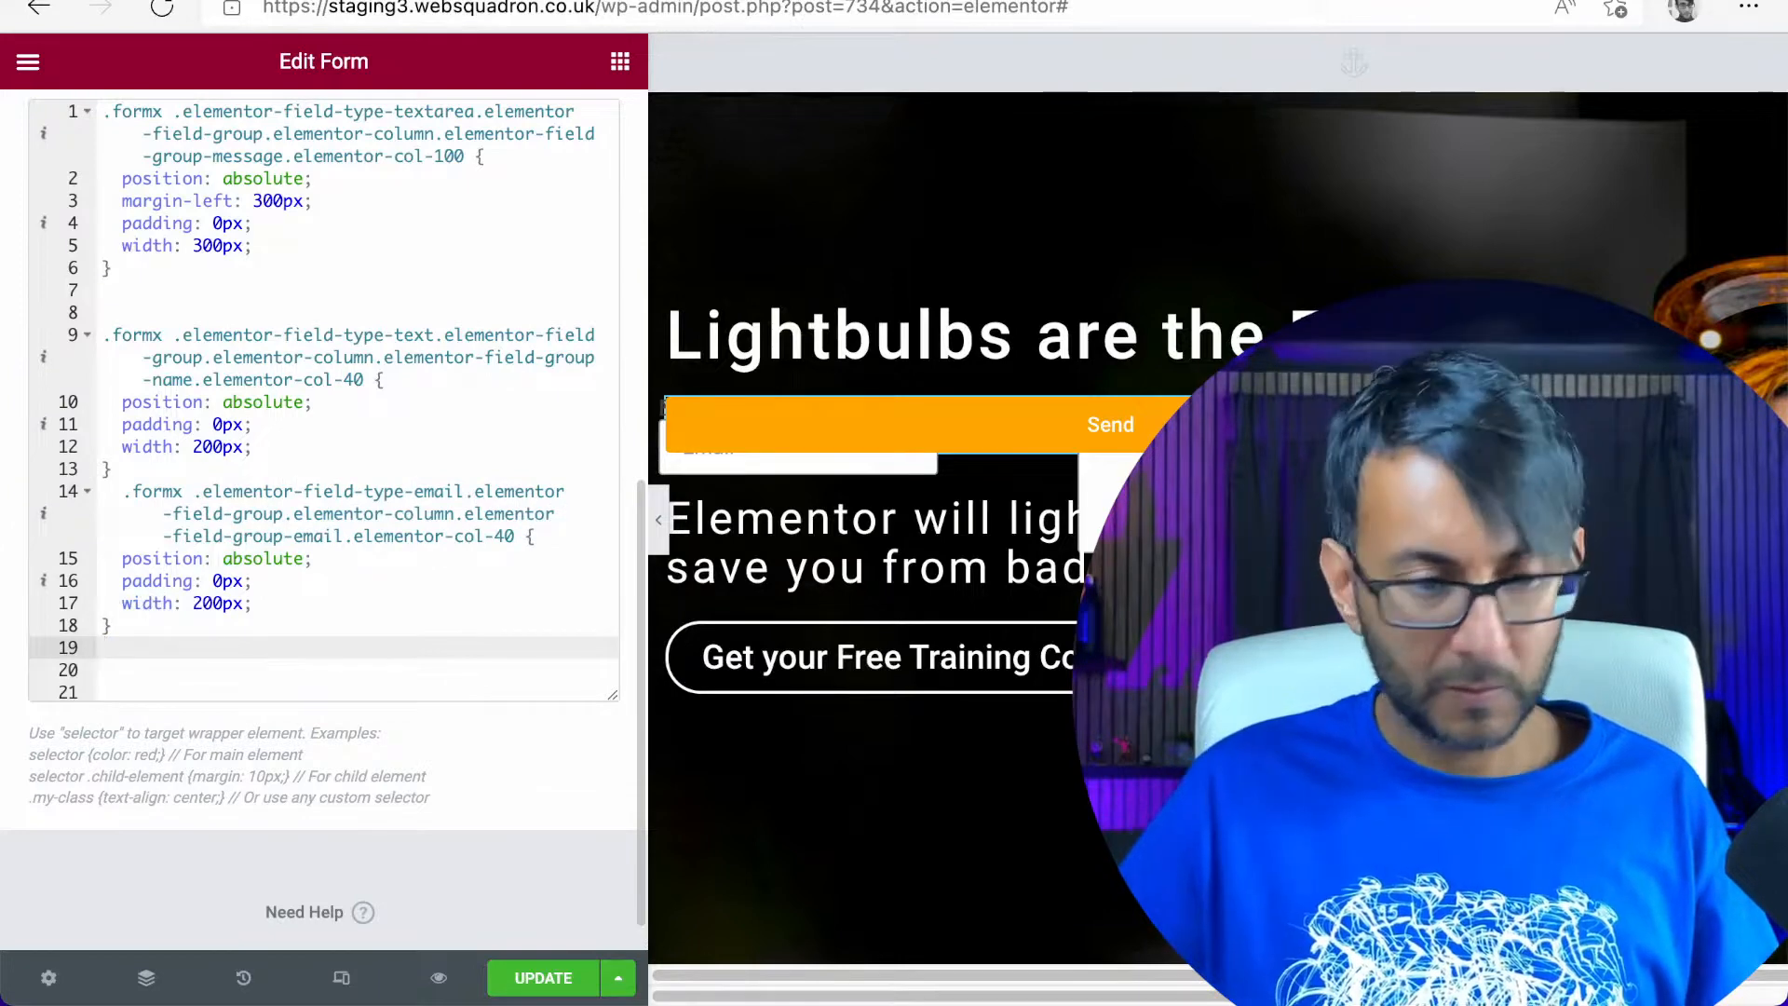
{"action": "key", "text": "Return"}
{"action": "key", "text": "Return"}
{"action": "key", "text": "ctrl+v"}
{"action": "left_click", "coordinate": [326, 467]}
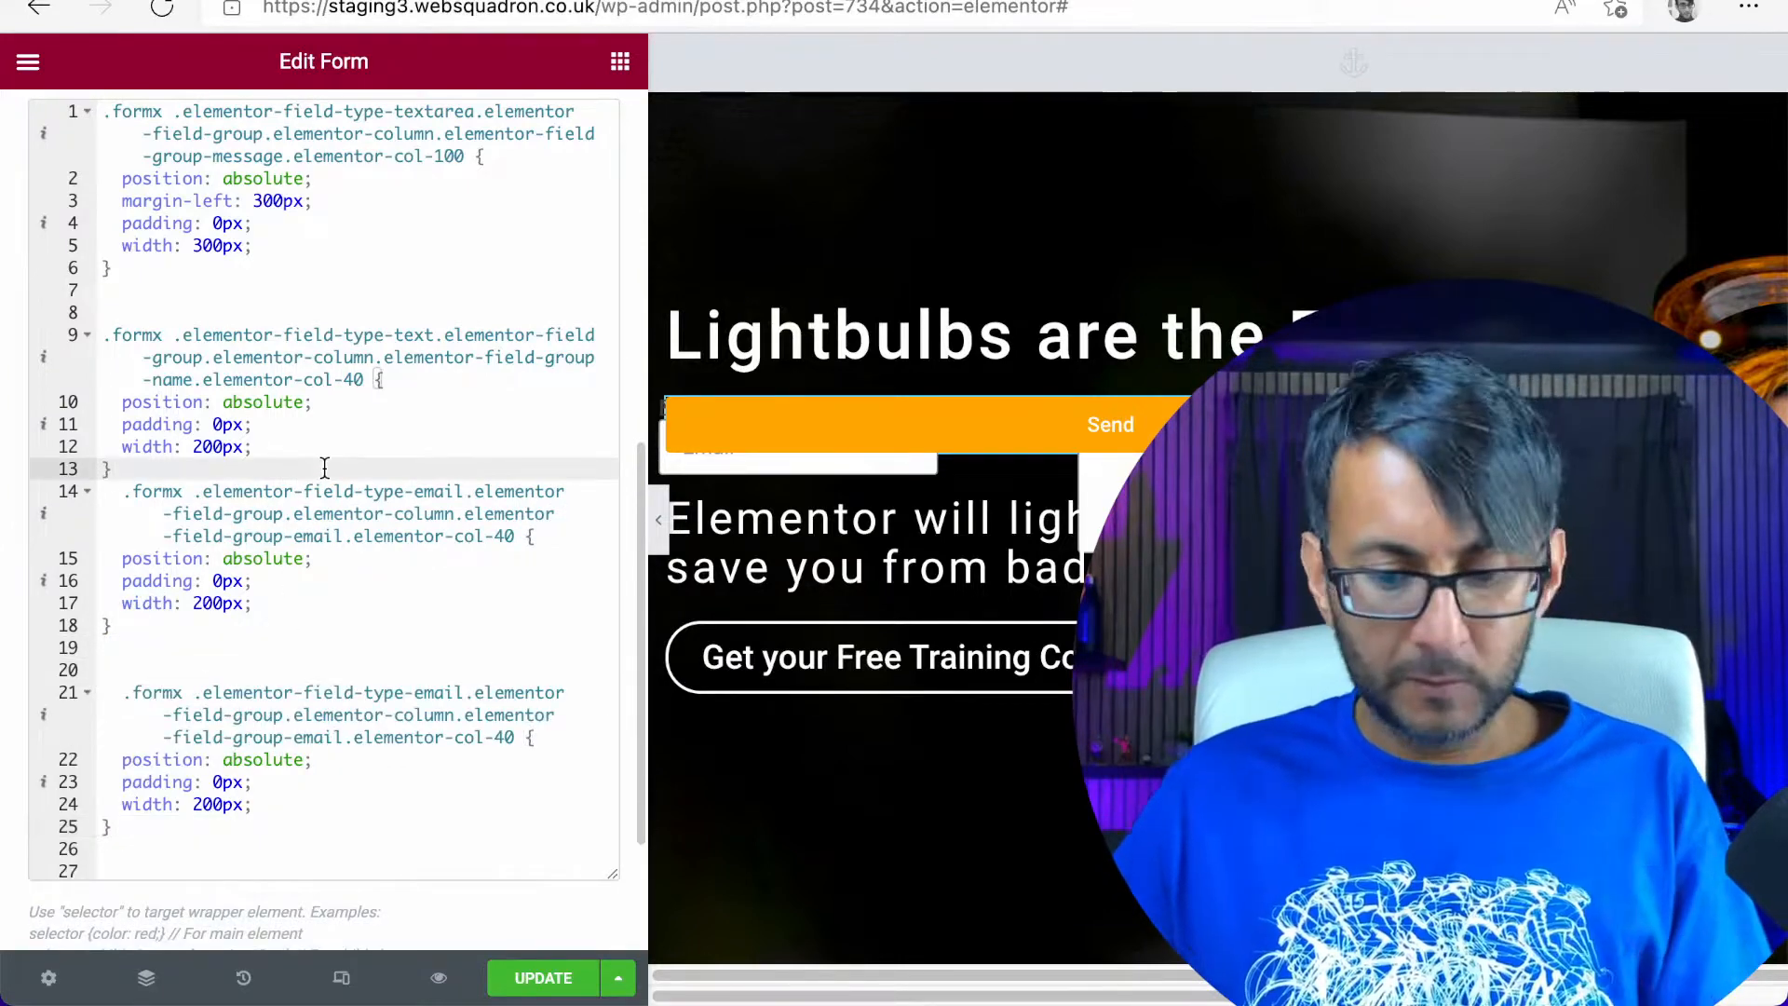
{"action": "key", "text": "Return"}
{"action": "scroll", "coordinate": [351, 559], "scroll_direction": "down", "scroll_amount": 3}
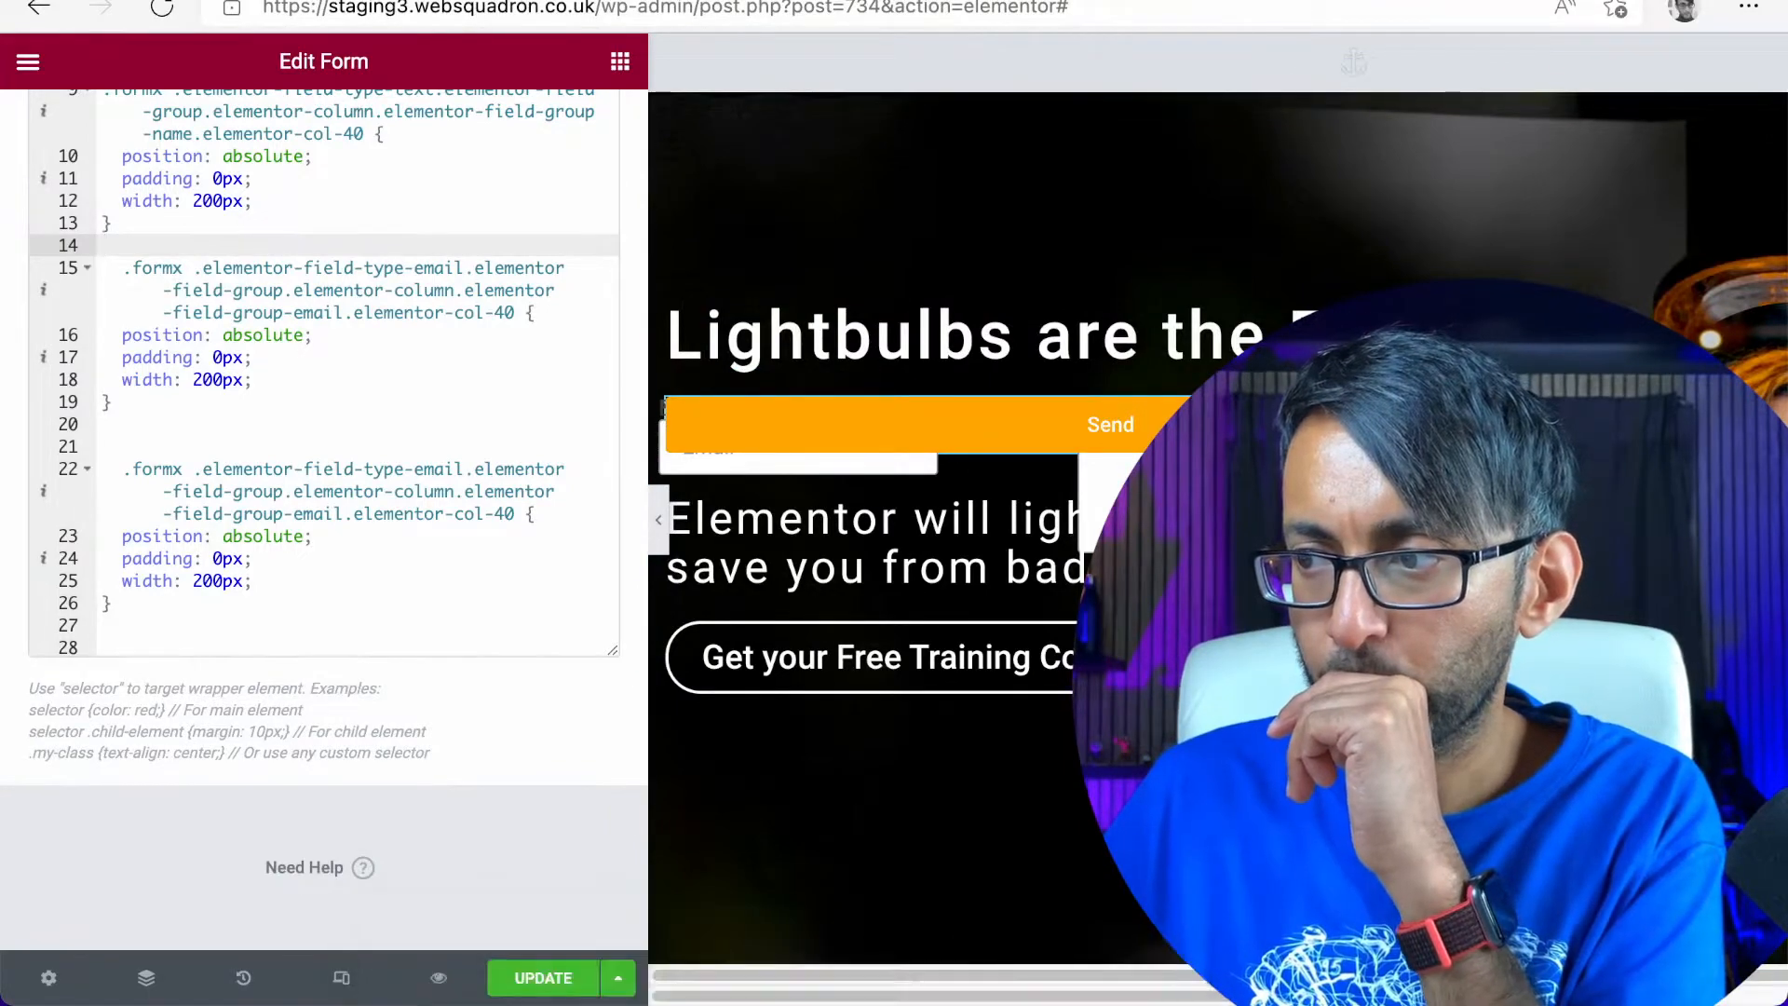
{"action": "key", "text": "super+Tab"}
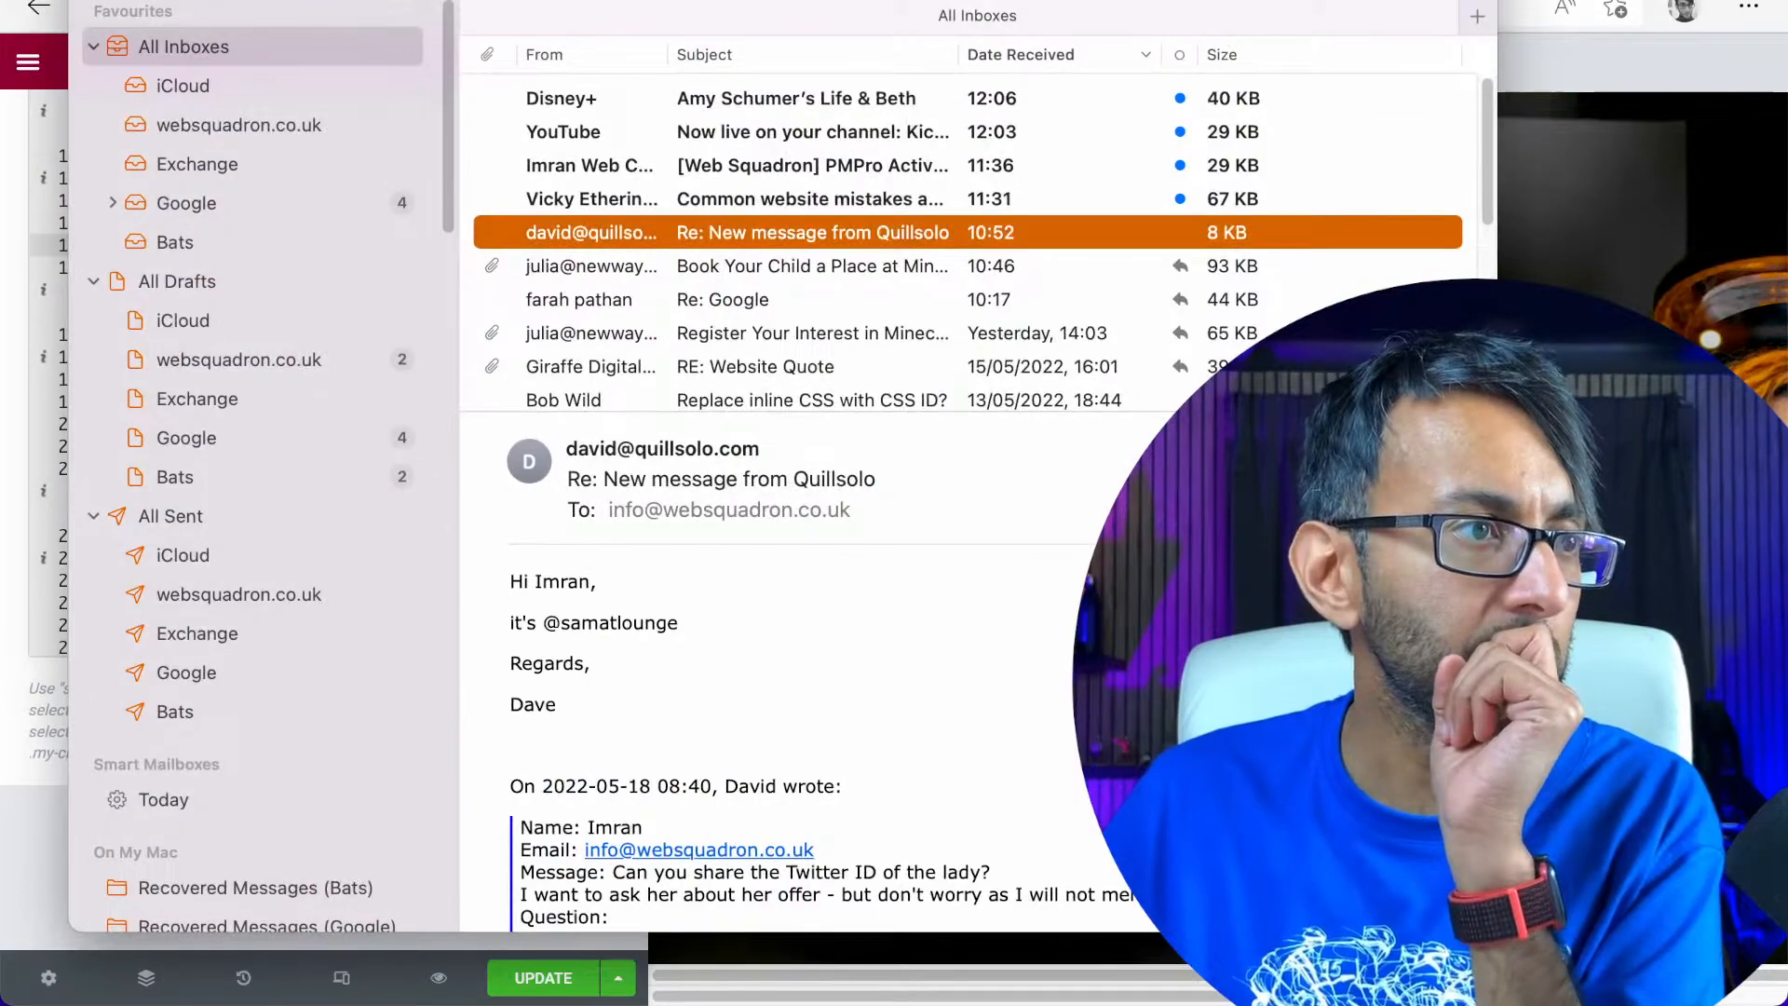
{"action": "left_click_drag", "start_coordinate": [303, 2], "coordinate": [1784, 75]}
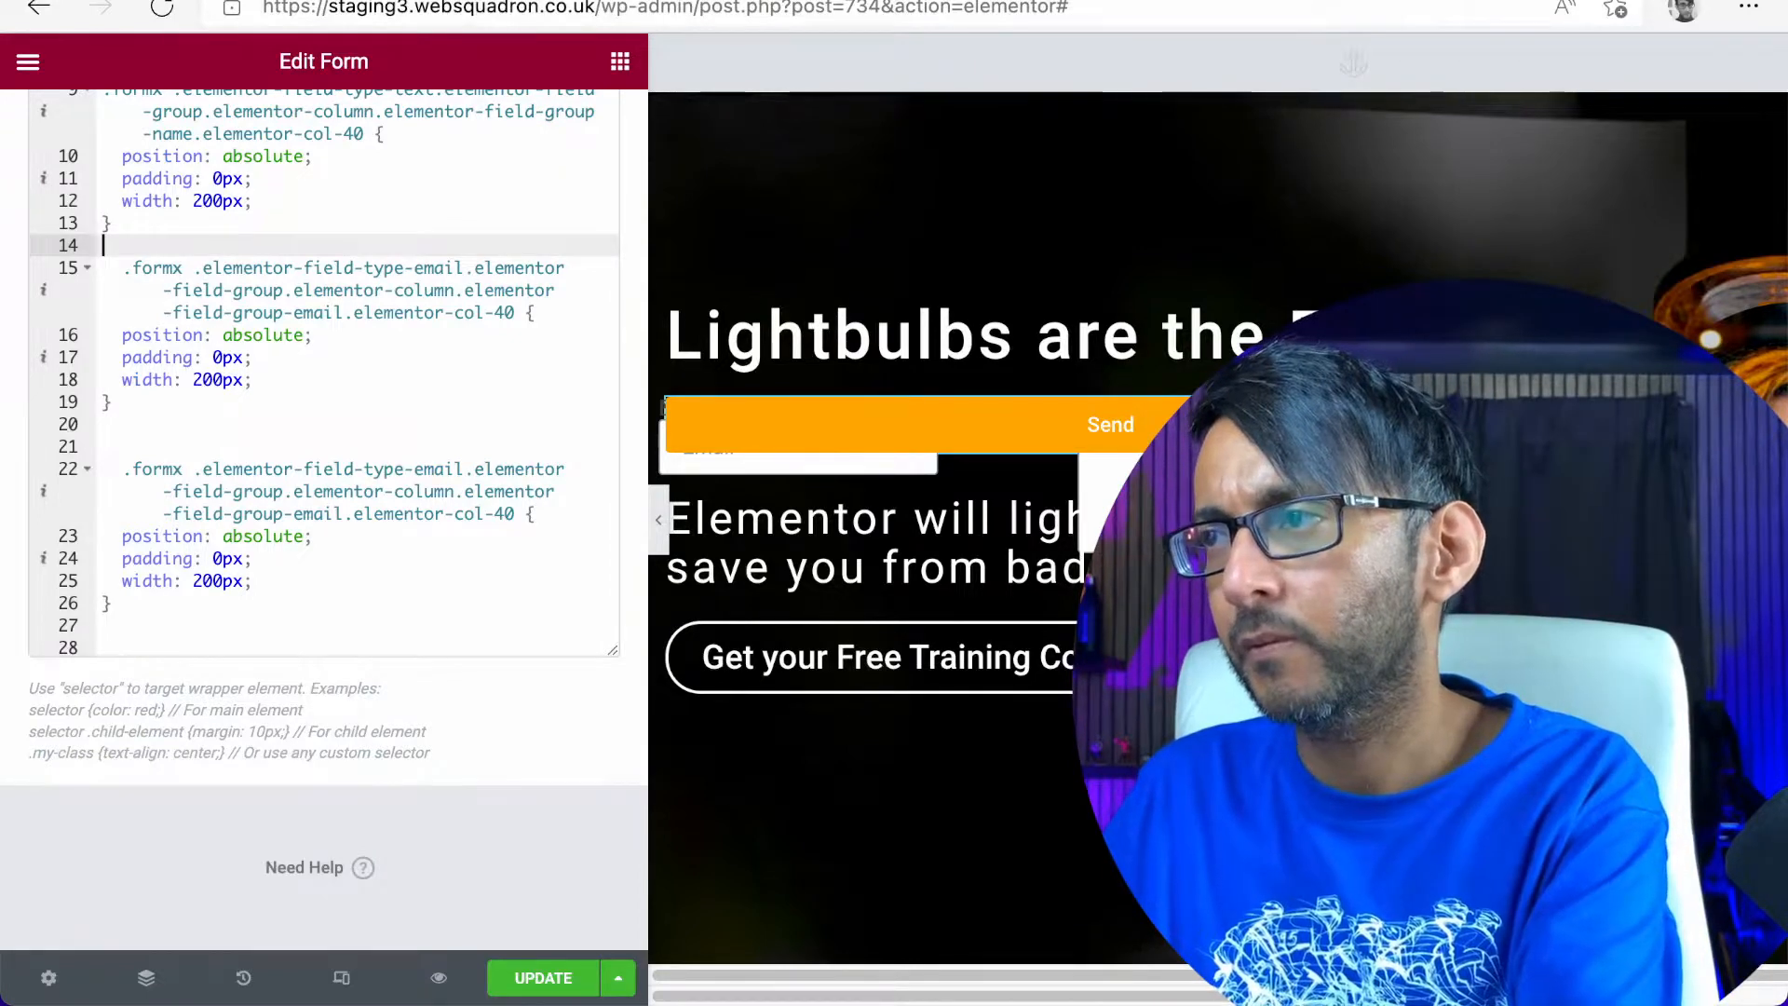
Save the page and go to the site's wp-admin dashboard
{"action": "left_click", "coordinate": [538, 984]}
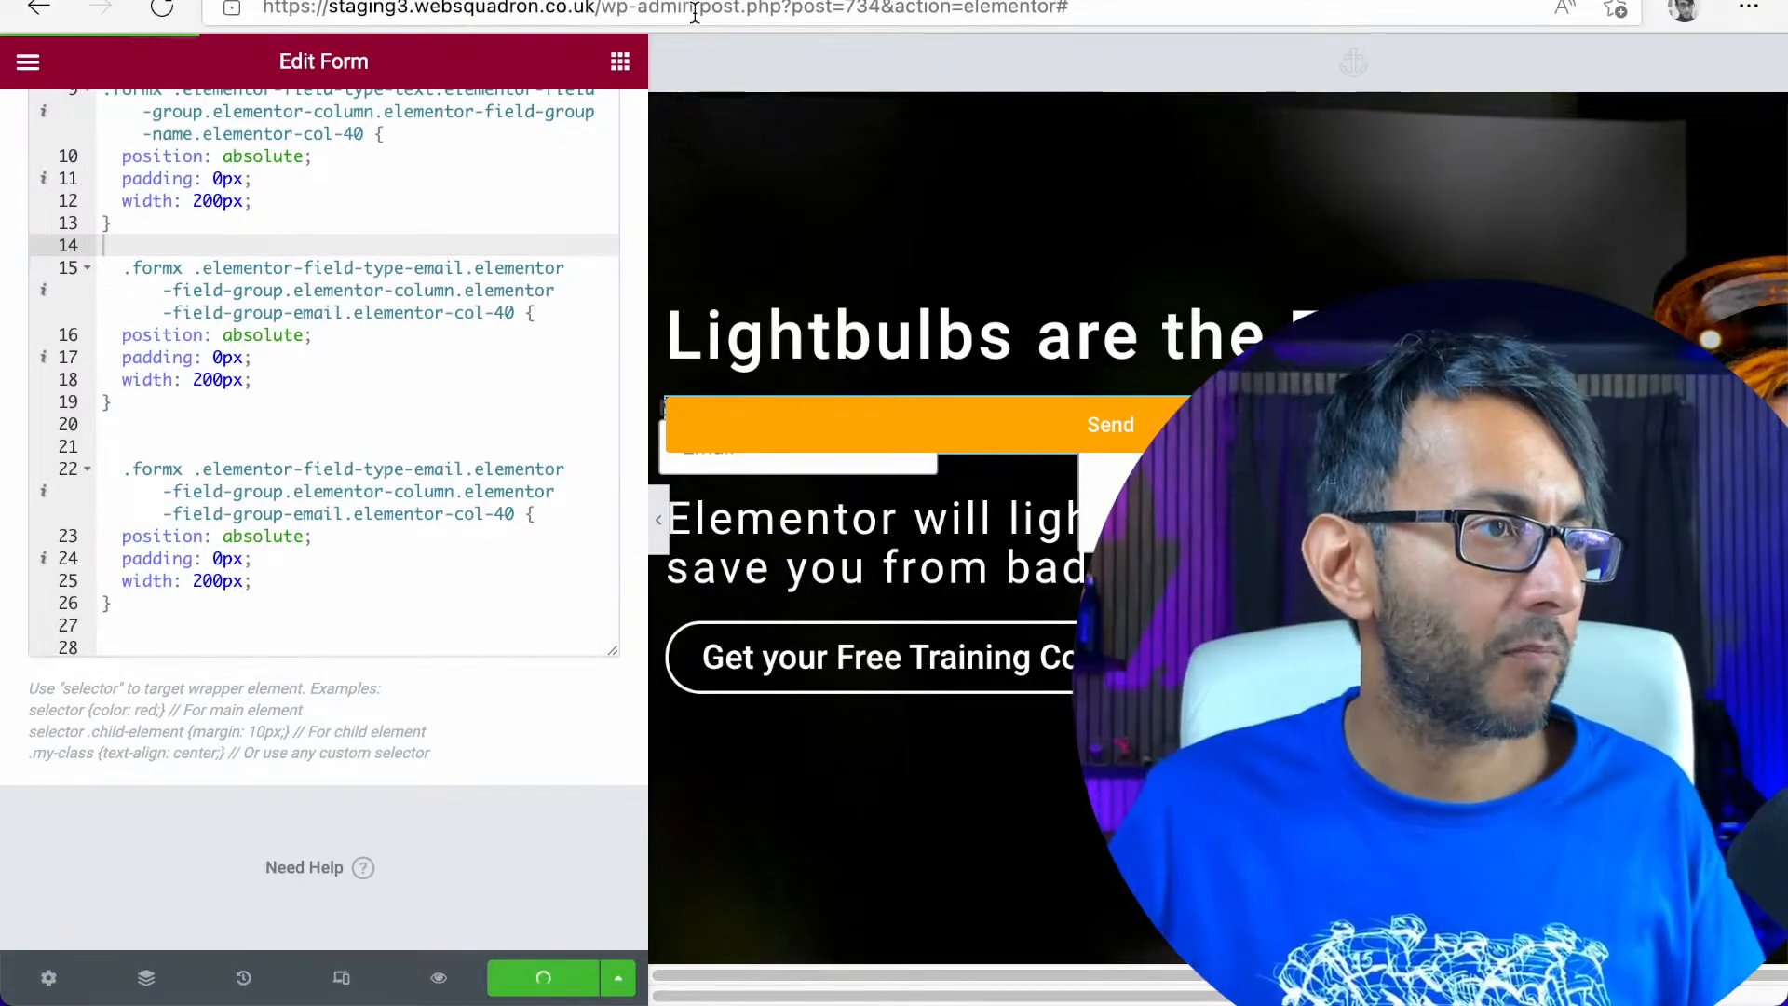
{"action": "left_click_drag", "start_coordinate": [693, 9], "coordinate": [1537, 21]}
{"action": "key", "text": "BackSpace"}
{"action": "key", "text": "Return"}
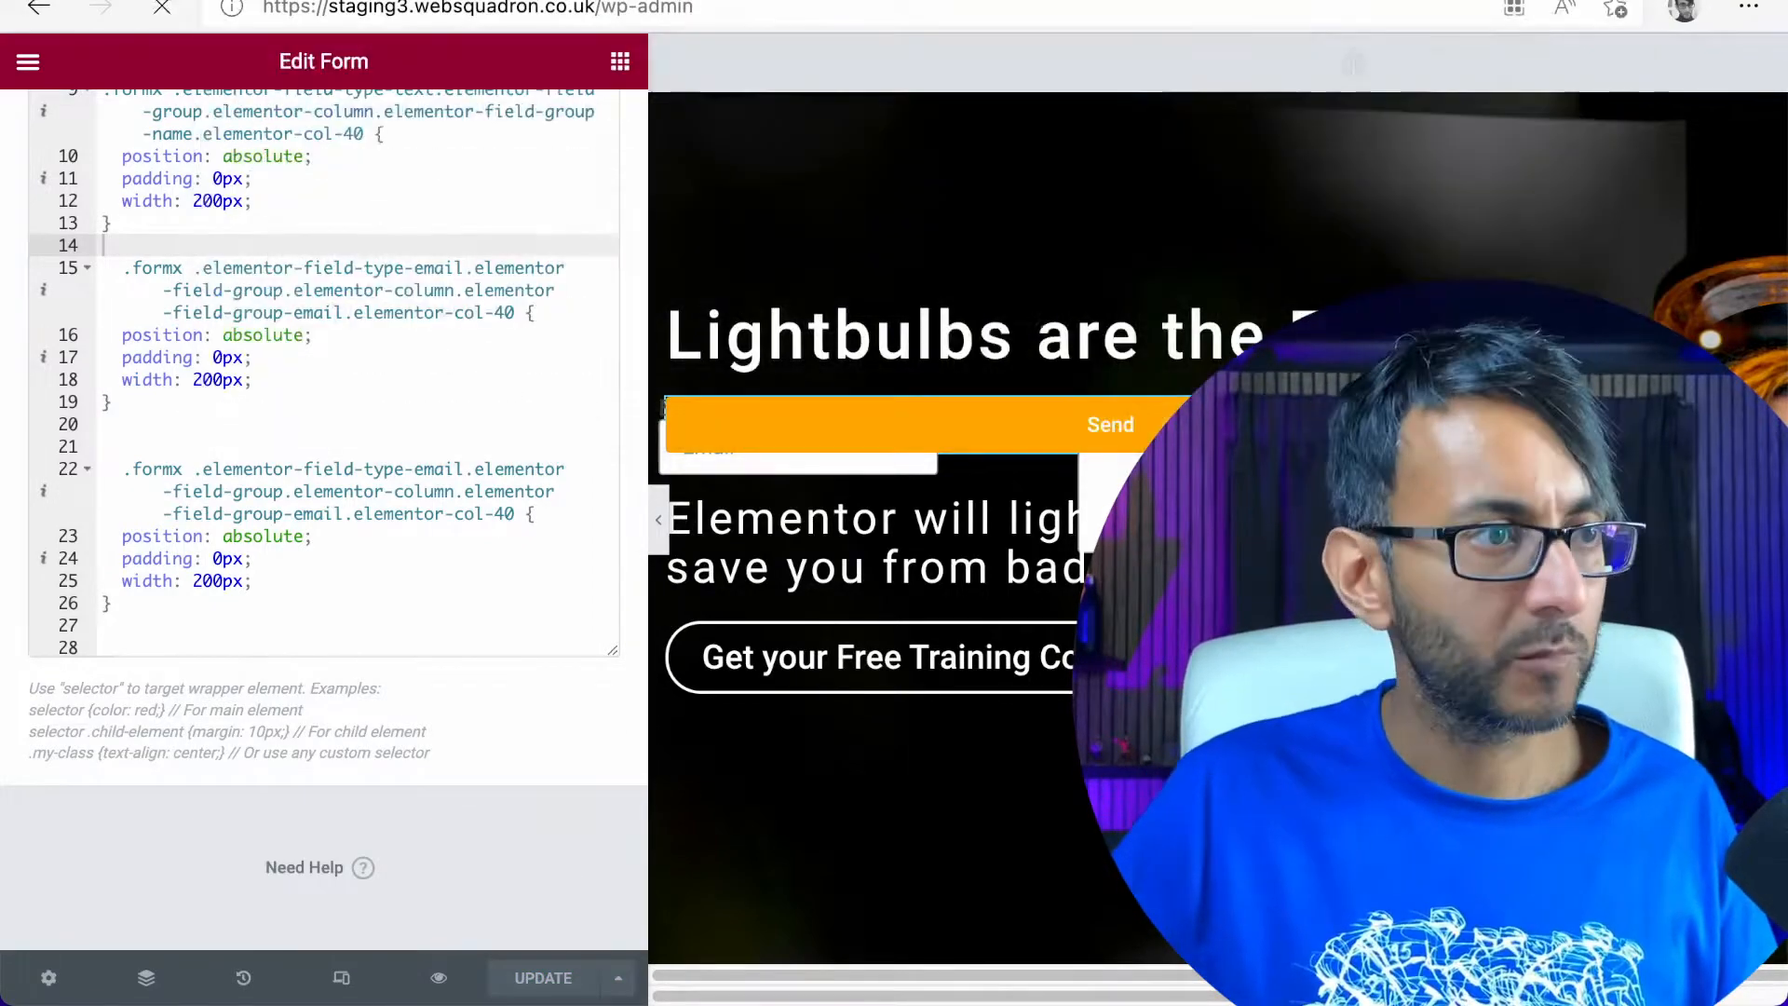
Open the SiteOrigin Custom CSS page's visual editor and select the form's Send button in the site preview to list its selectors
{"action": "mouse_move", "coordinate": [84, 811]}
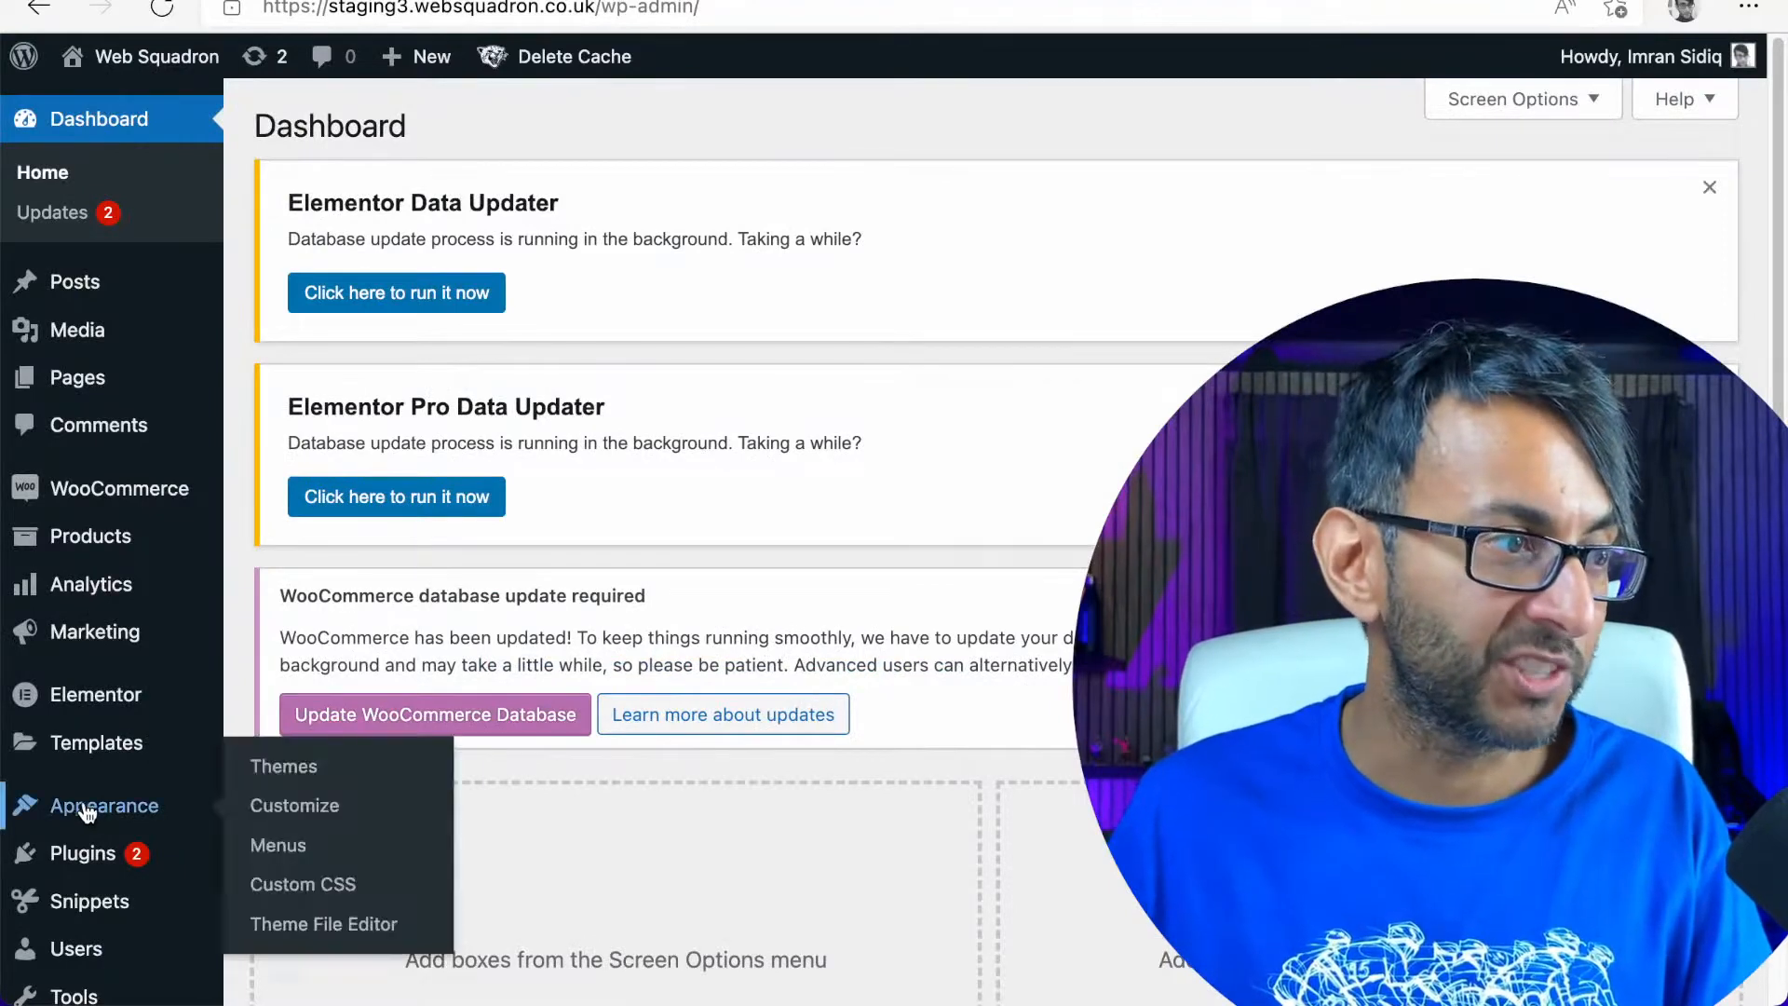
{"action": "left_click", "coordinate": [285, 891]}
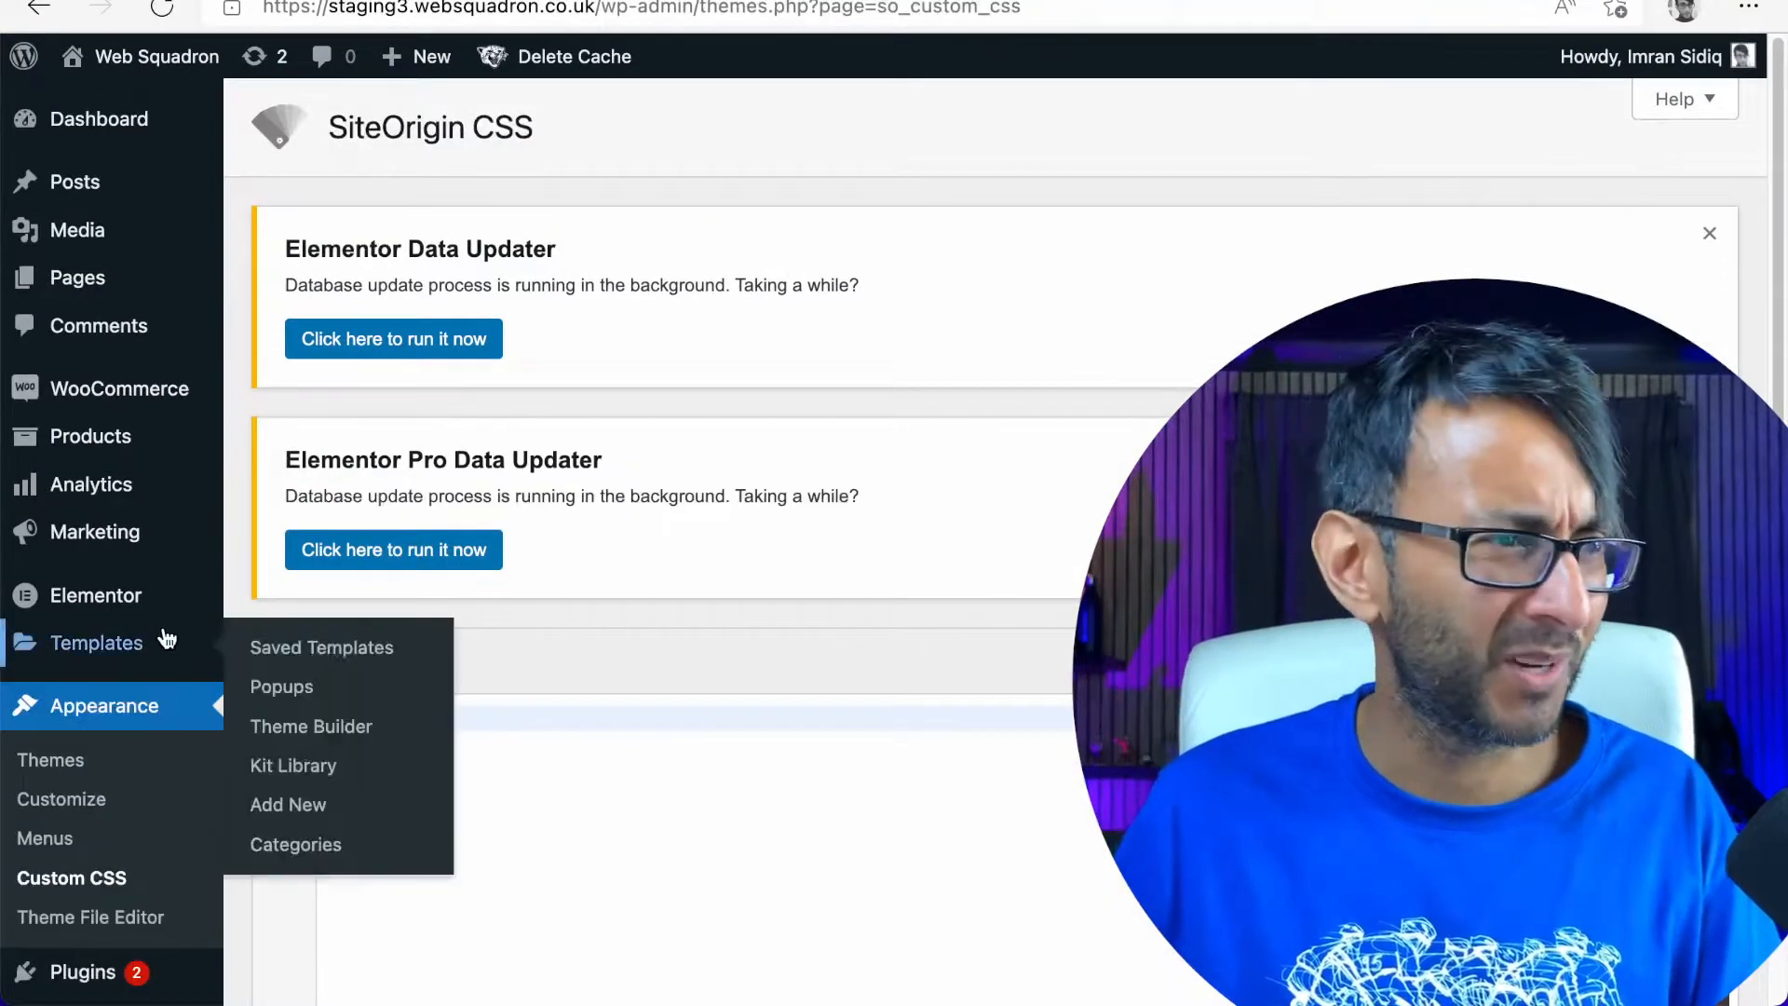
{"action": "left_click", "coordinate": [1246, 661]}
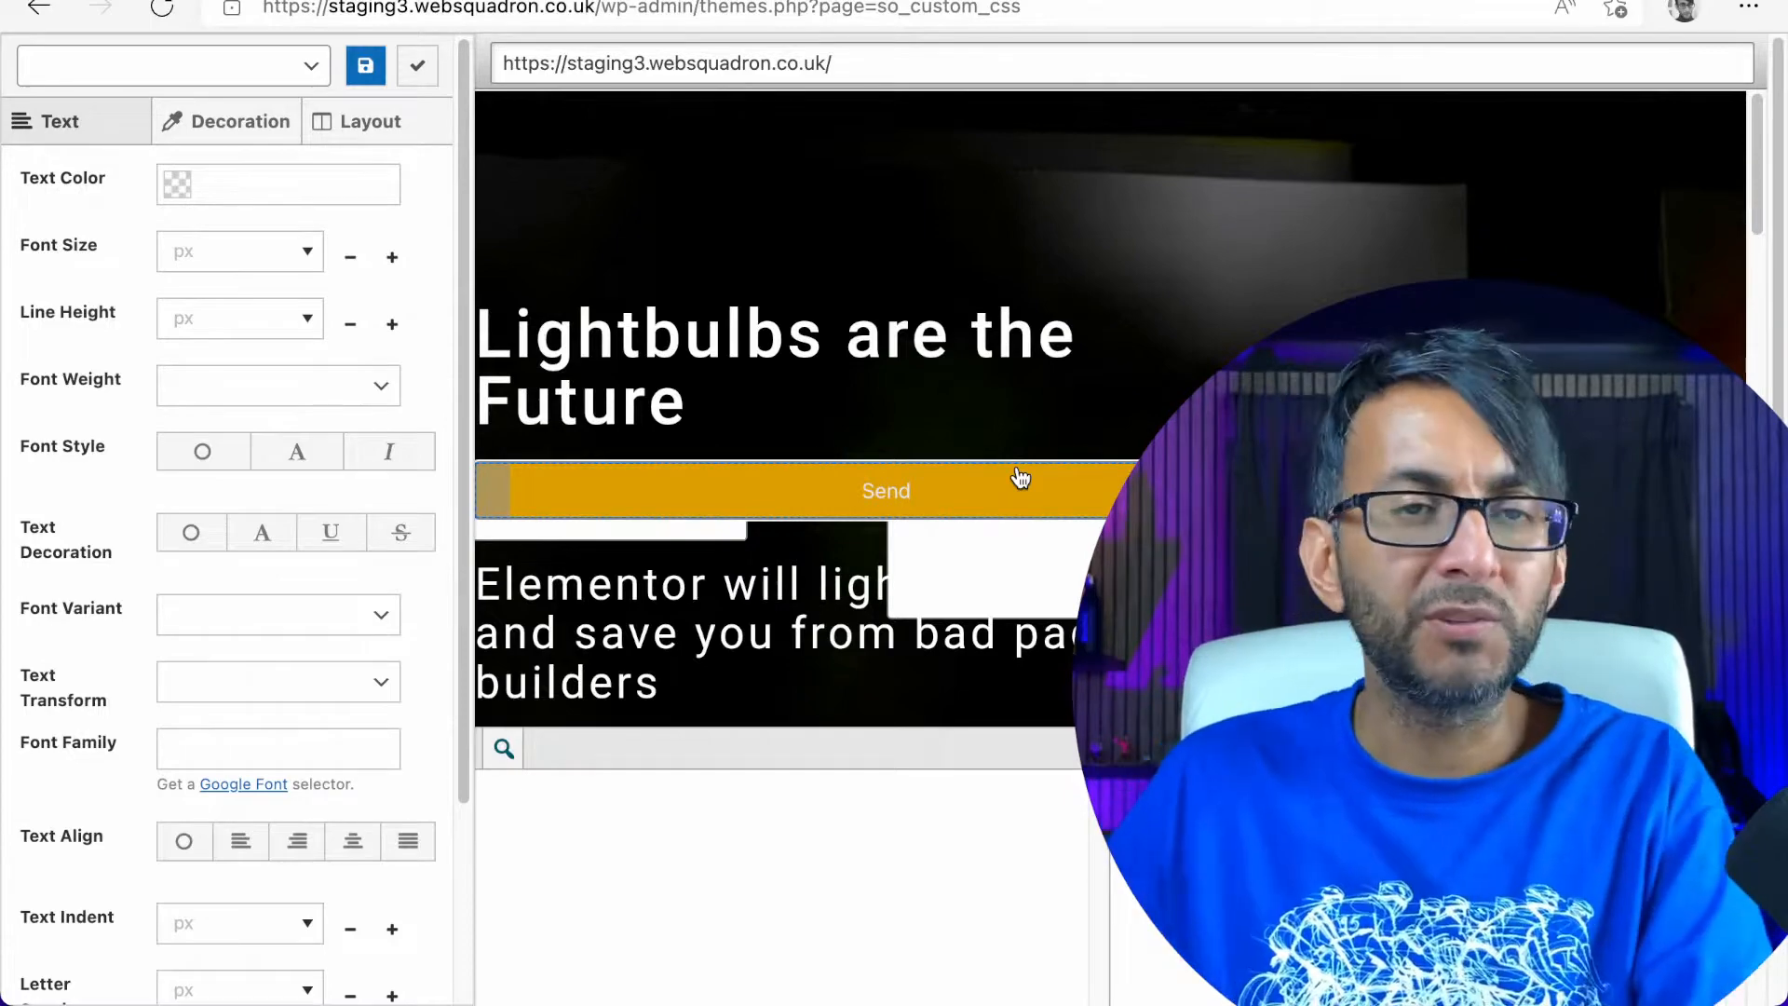
{"action": "left_click", "coordinate": [1020, 478]}
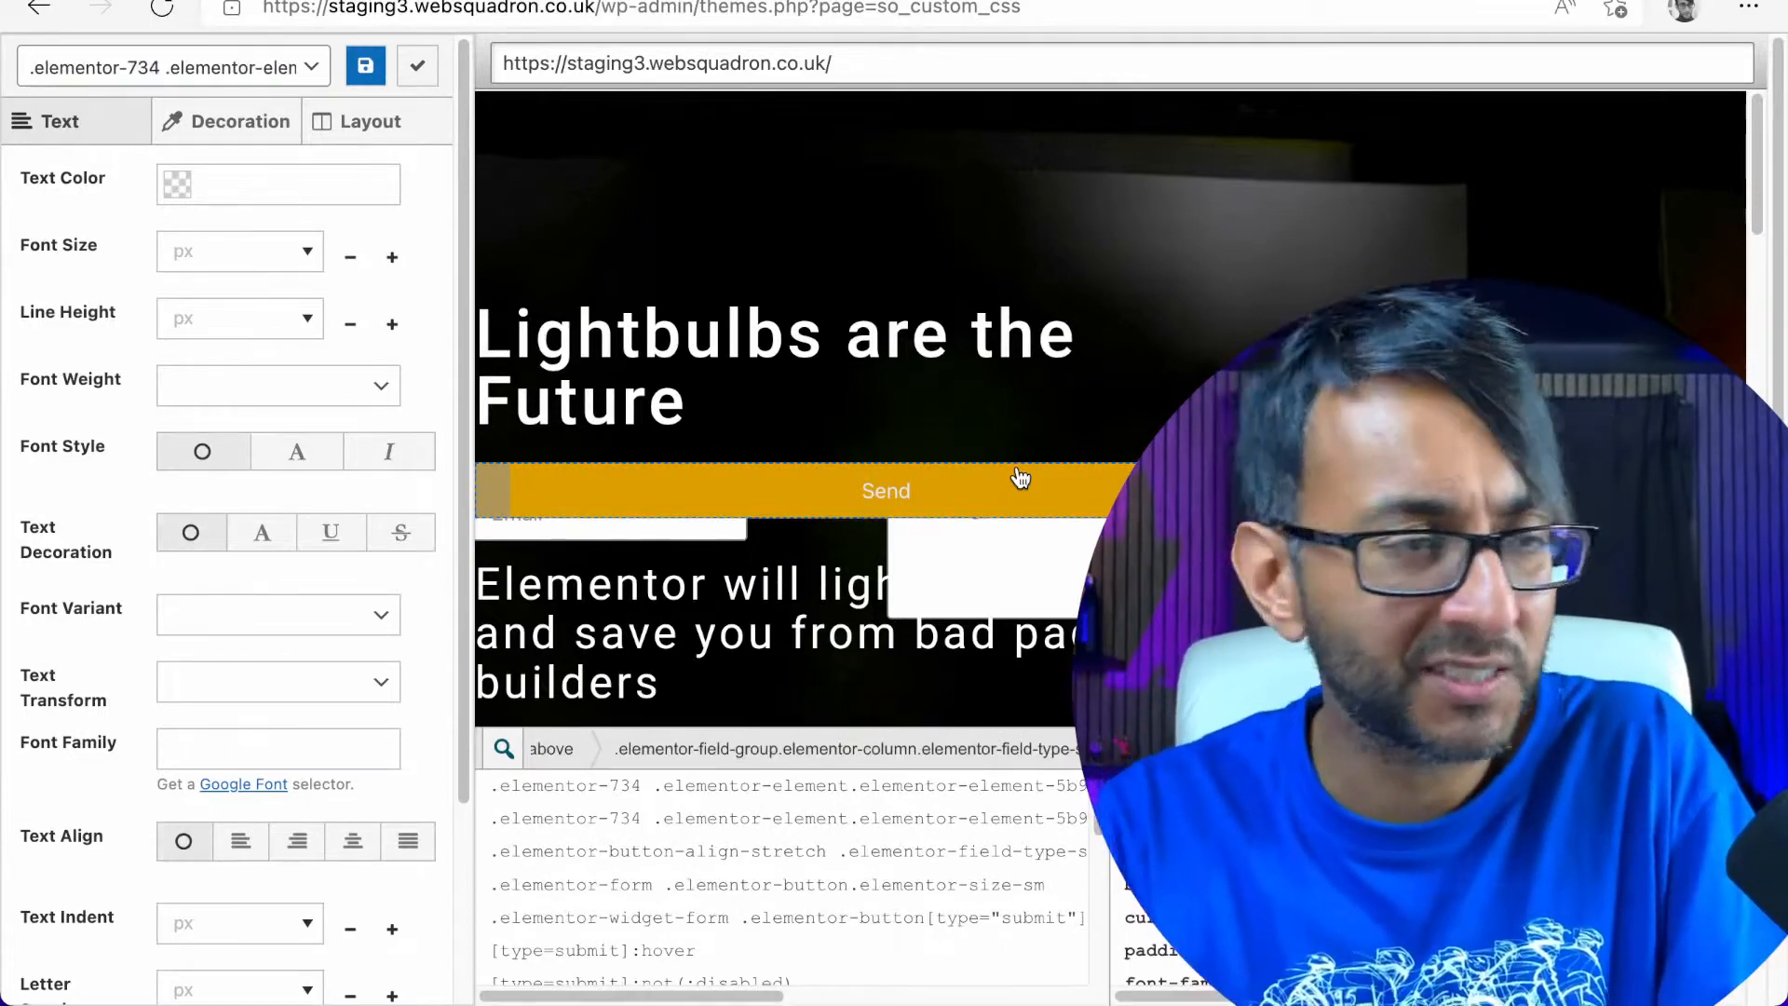
Choose the first listed selector for the Send button and target its top margin in the layout settings
{"action": "left_click", "coordinate": [834, 803]}
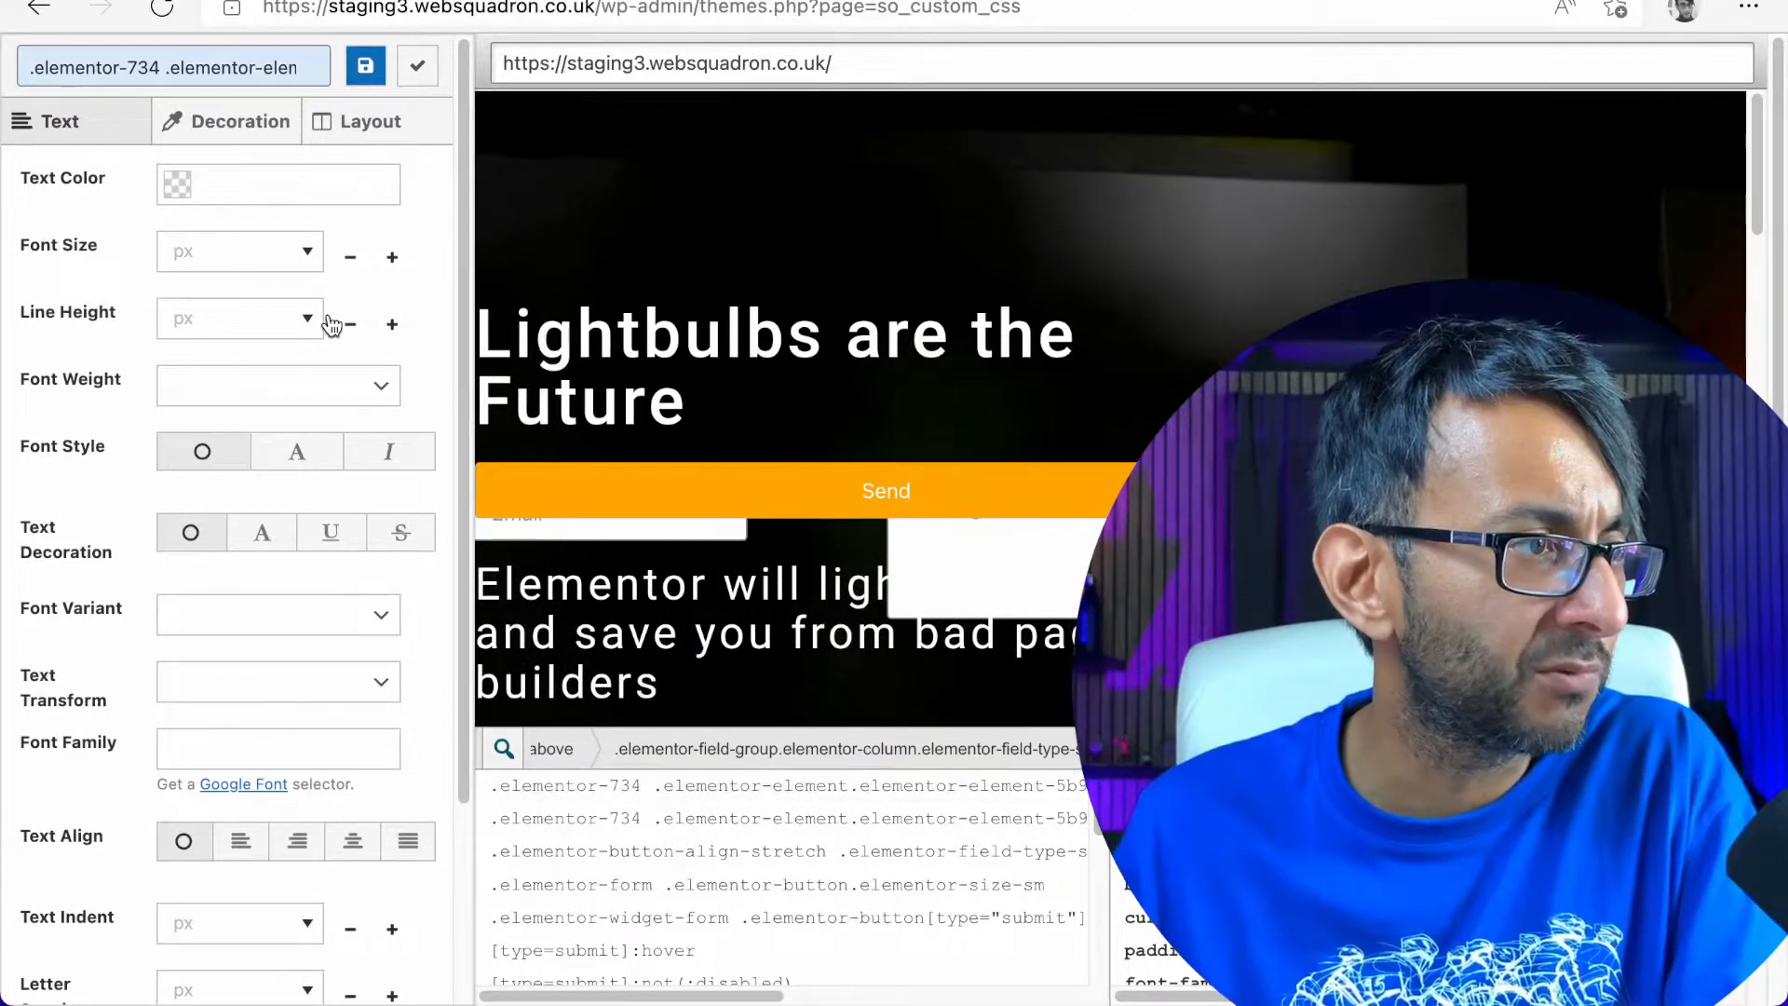
{"action": "left_click", "coordinate": [372, 121]}
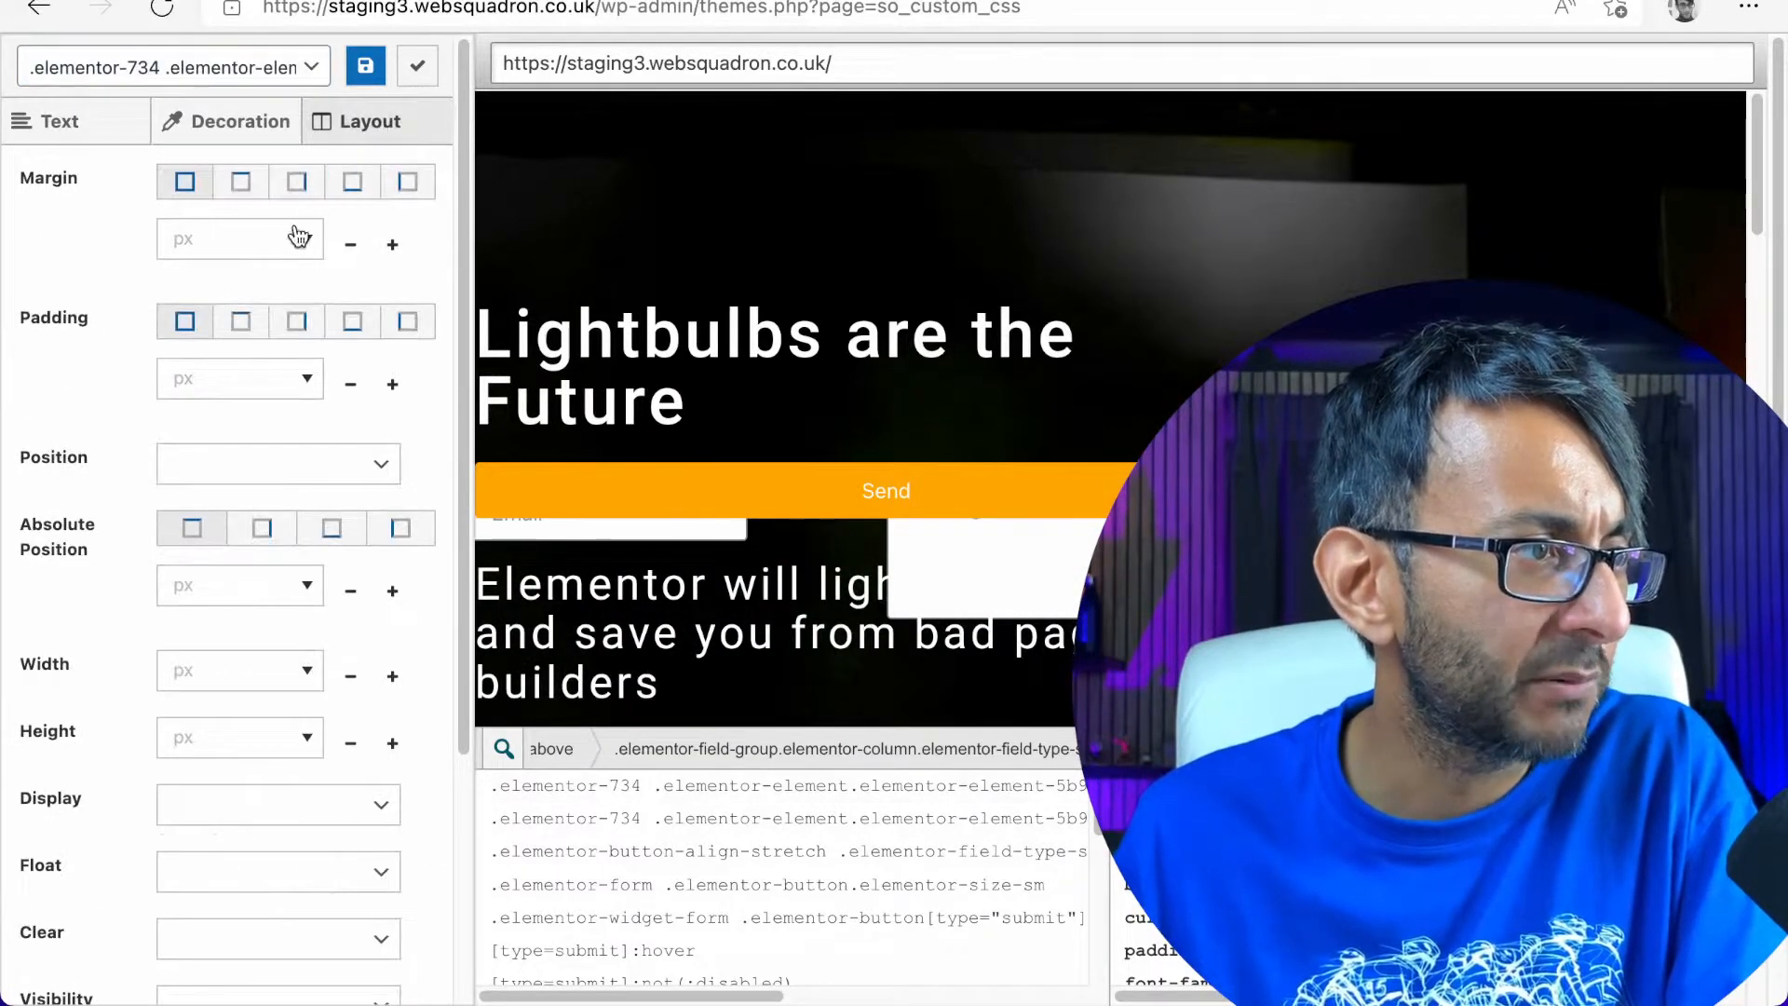
{"action": "left_click", "coordinate": [249, 183]}
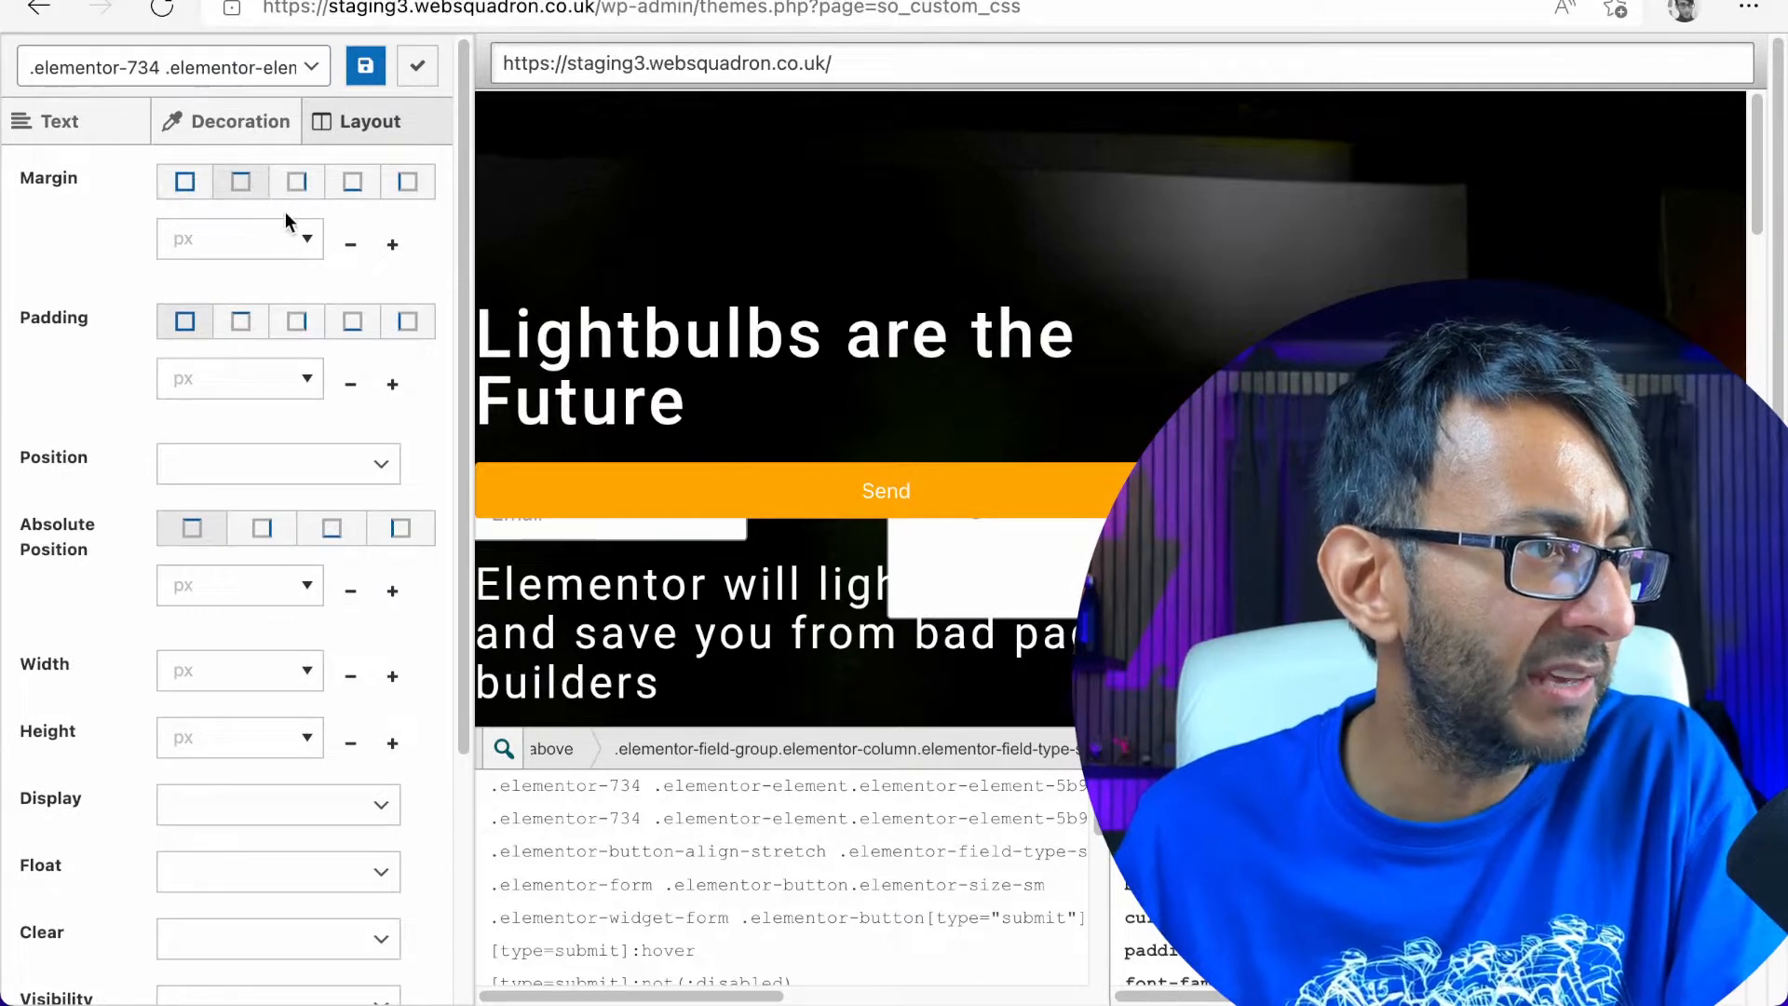
Try a top margin of 17 px on the Send button and clear the value
{"action": "left_click", "coordinate": [392, 245]}
{"action": "left_click", "coordinate": [392, 245]}
{"action": "left_click", "coordinate": [393, 245]}
{"action": "left_click", "coordinate": [393, 245]}
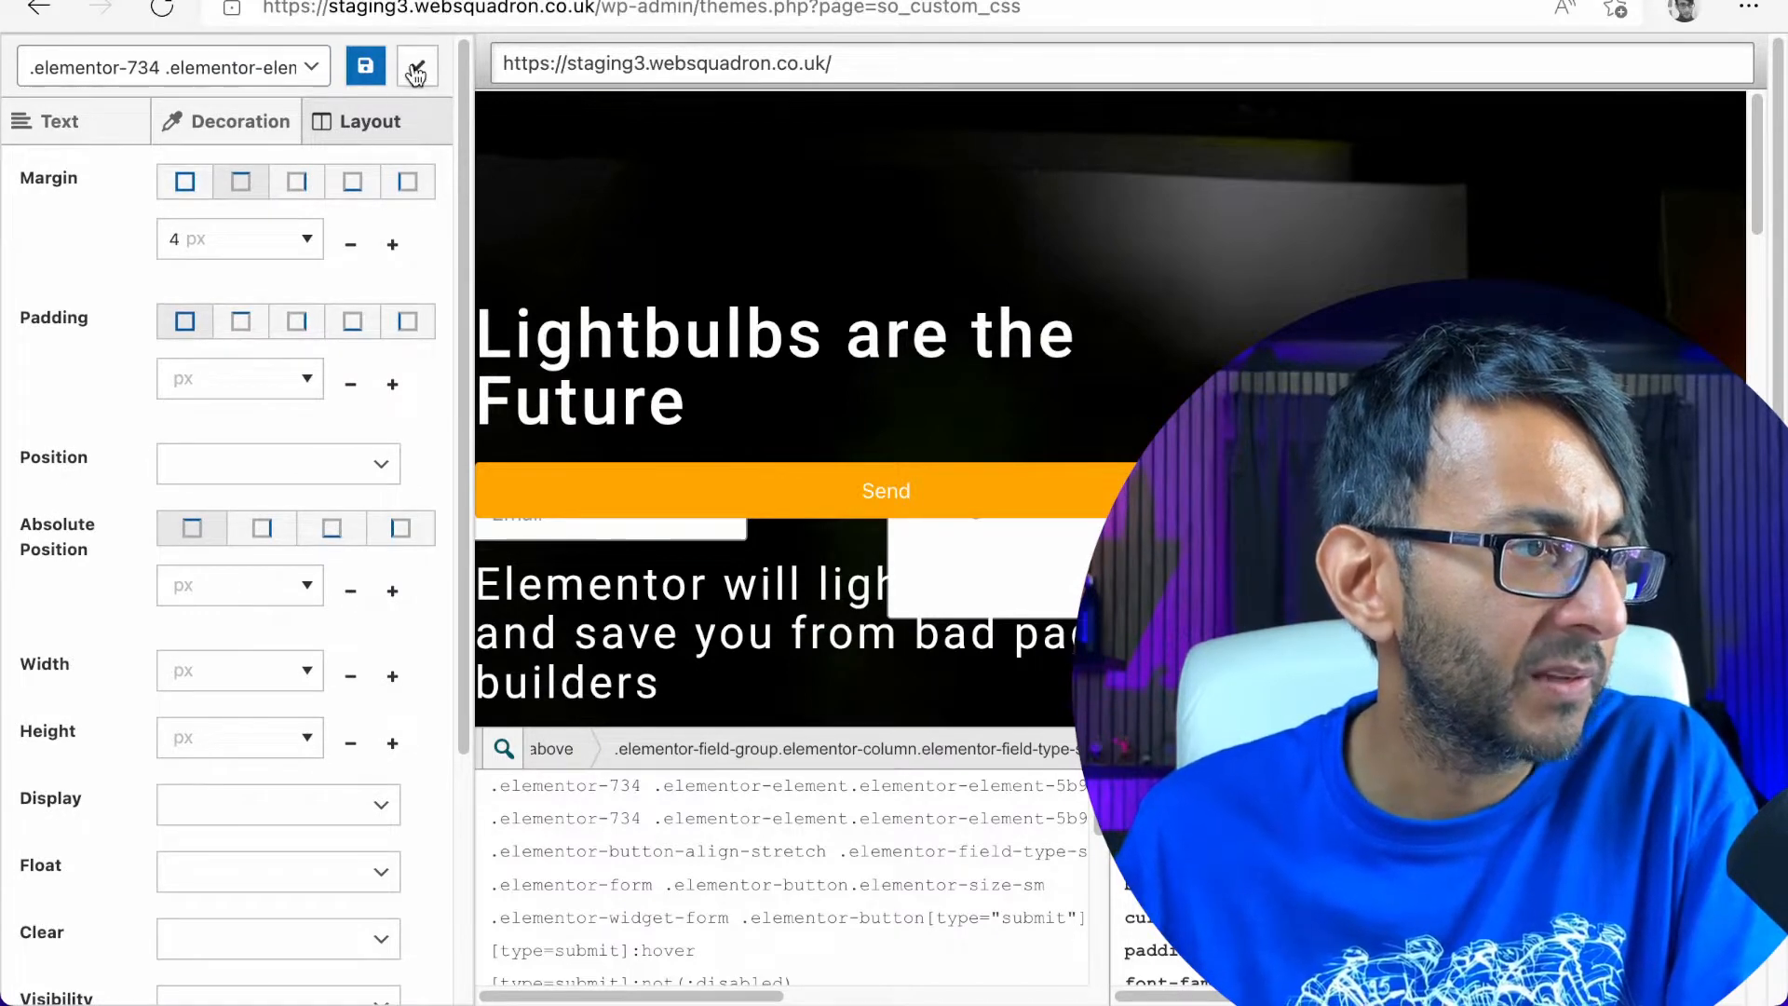
{"action": "left_click", "coordinate": [395, 244]}
{"action": "left_click", "coordinate": [395, 244]}
{"action": "left_click", "coordinate": [395, 244]}
{"action": "left_click", "coordinate": [395, 244]}
{"action": "left_click", "coordinate": [395, 244]}
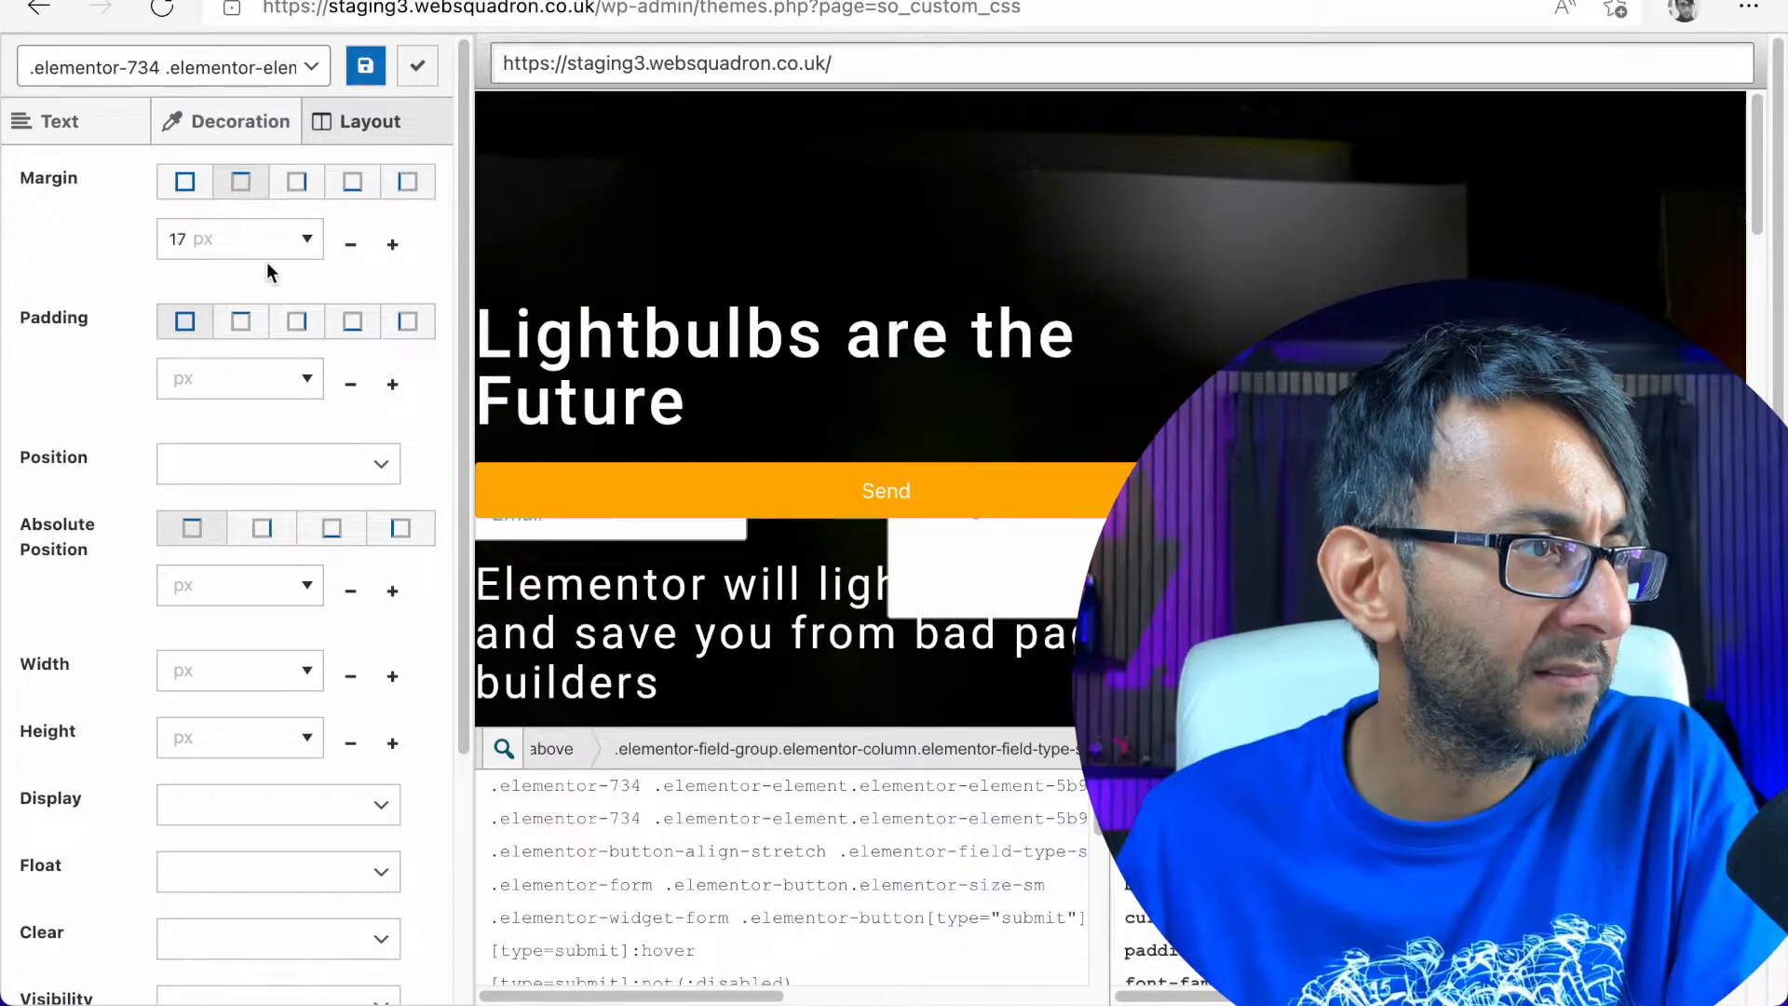
{"action": "double_click", "coordinate": [243, 244]}
{"action": "key", "text": "BackSpace"}
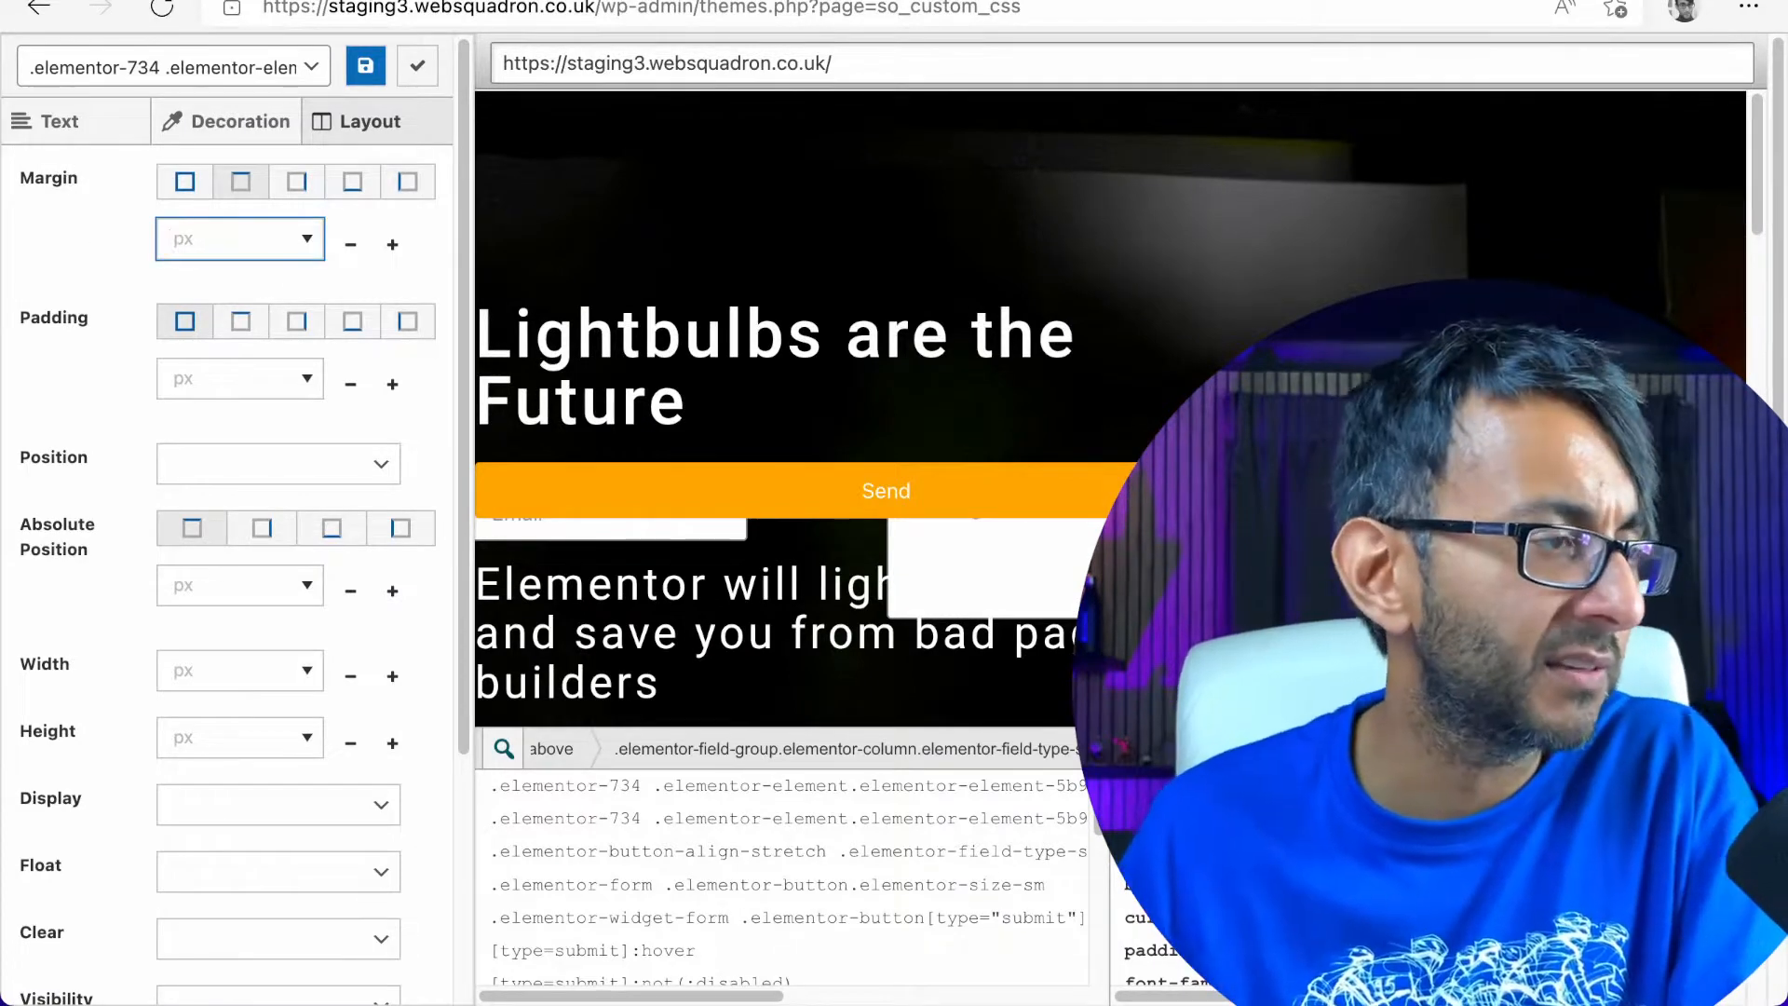
Set the Send button's top margin to 100 px and apply it to return to the CSS code
{"action": "left_click", "coordinate": [320, 67]}
{"action": "left_click", "coordinate": [364, 75]}
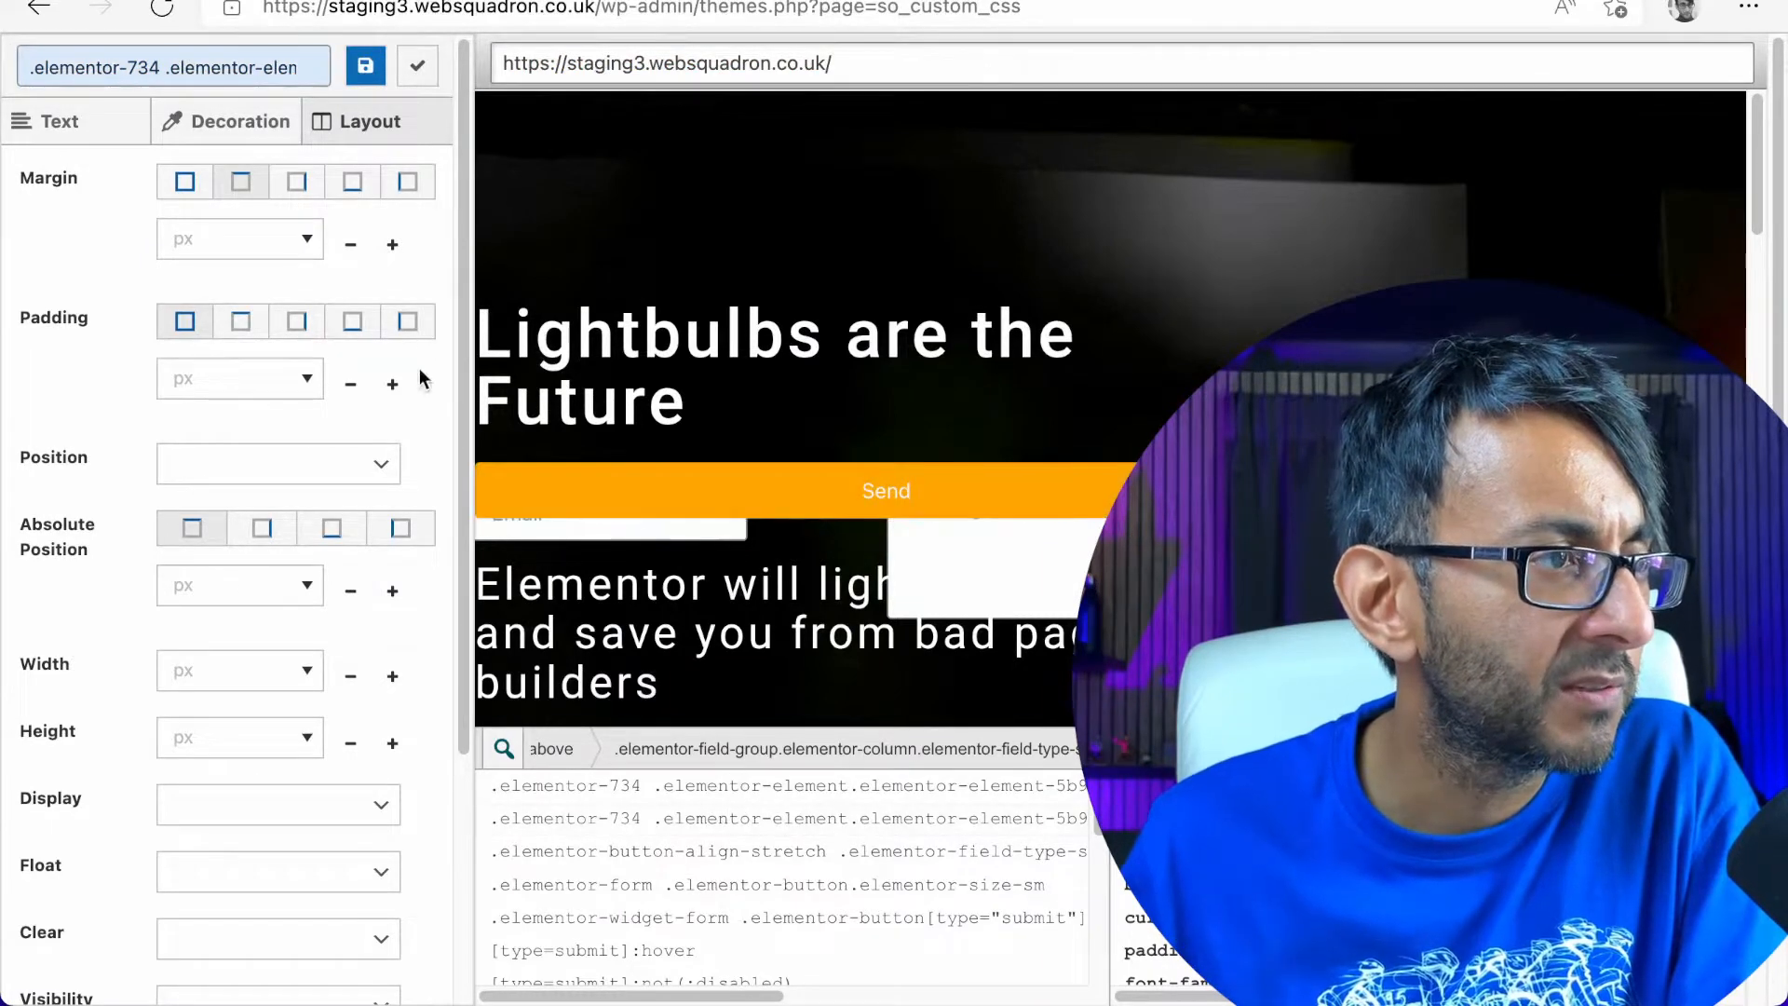
{"action": "left_click", "coordinate": [251, 238]}
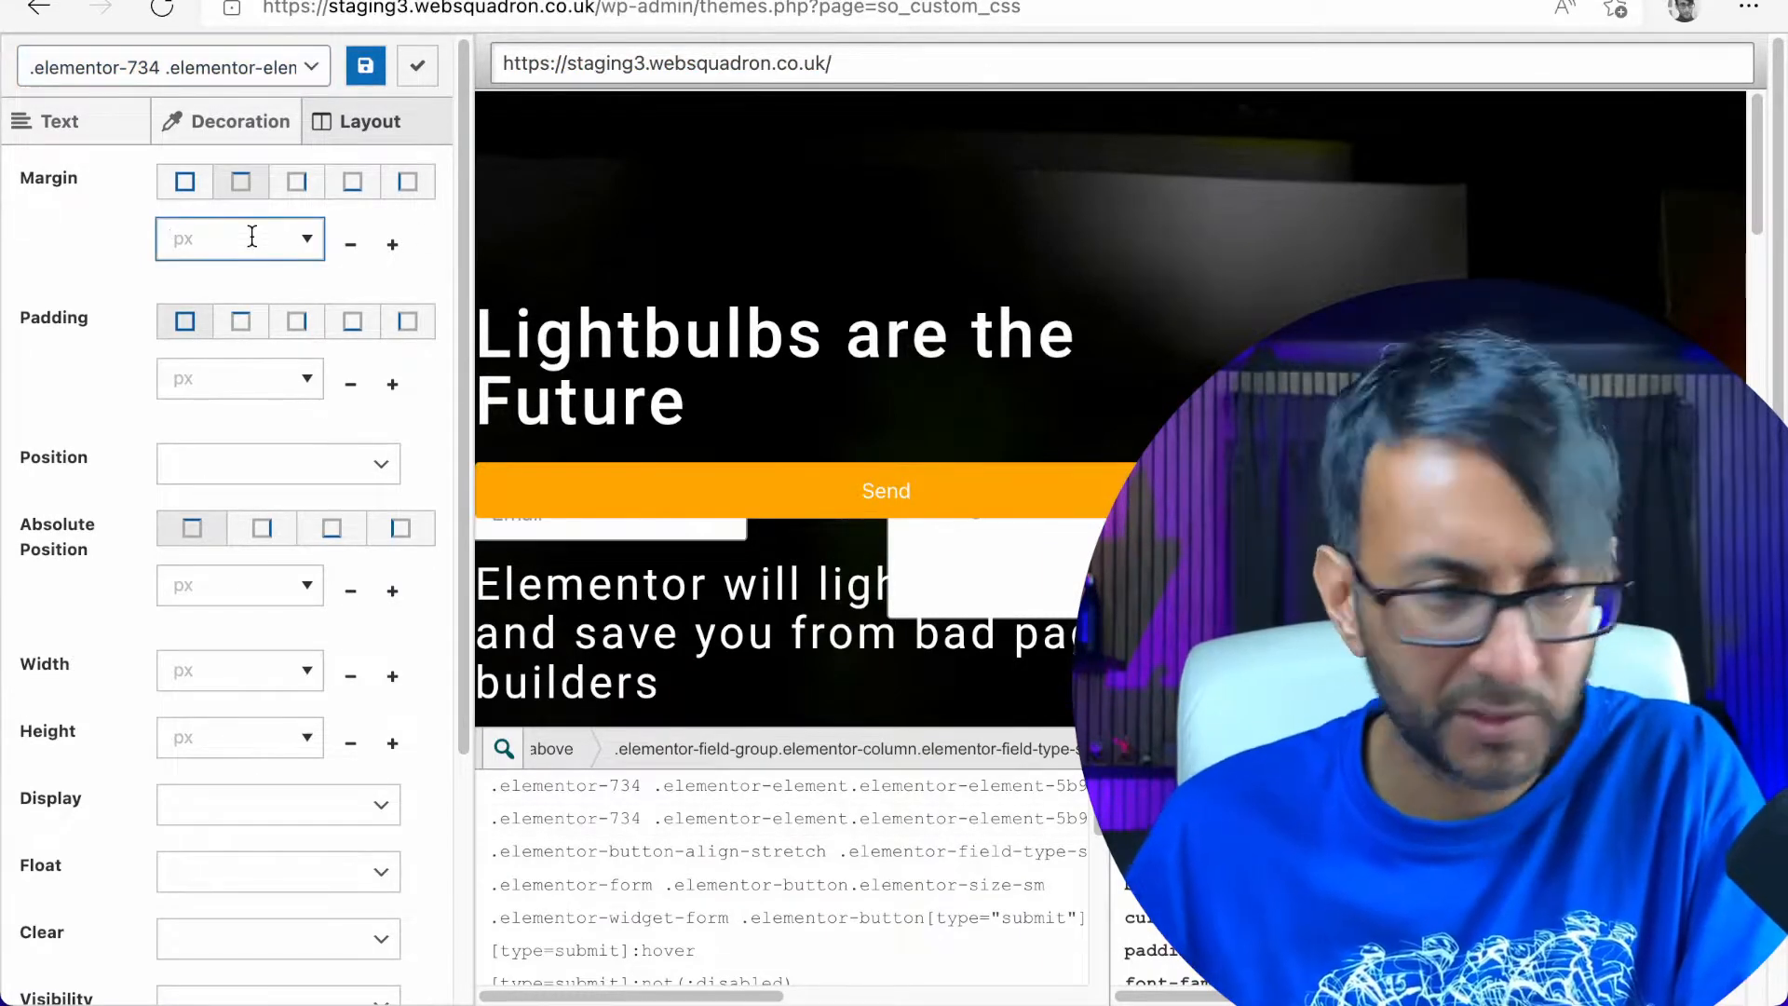
{"action": "type", "text": "100"}
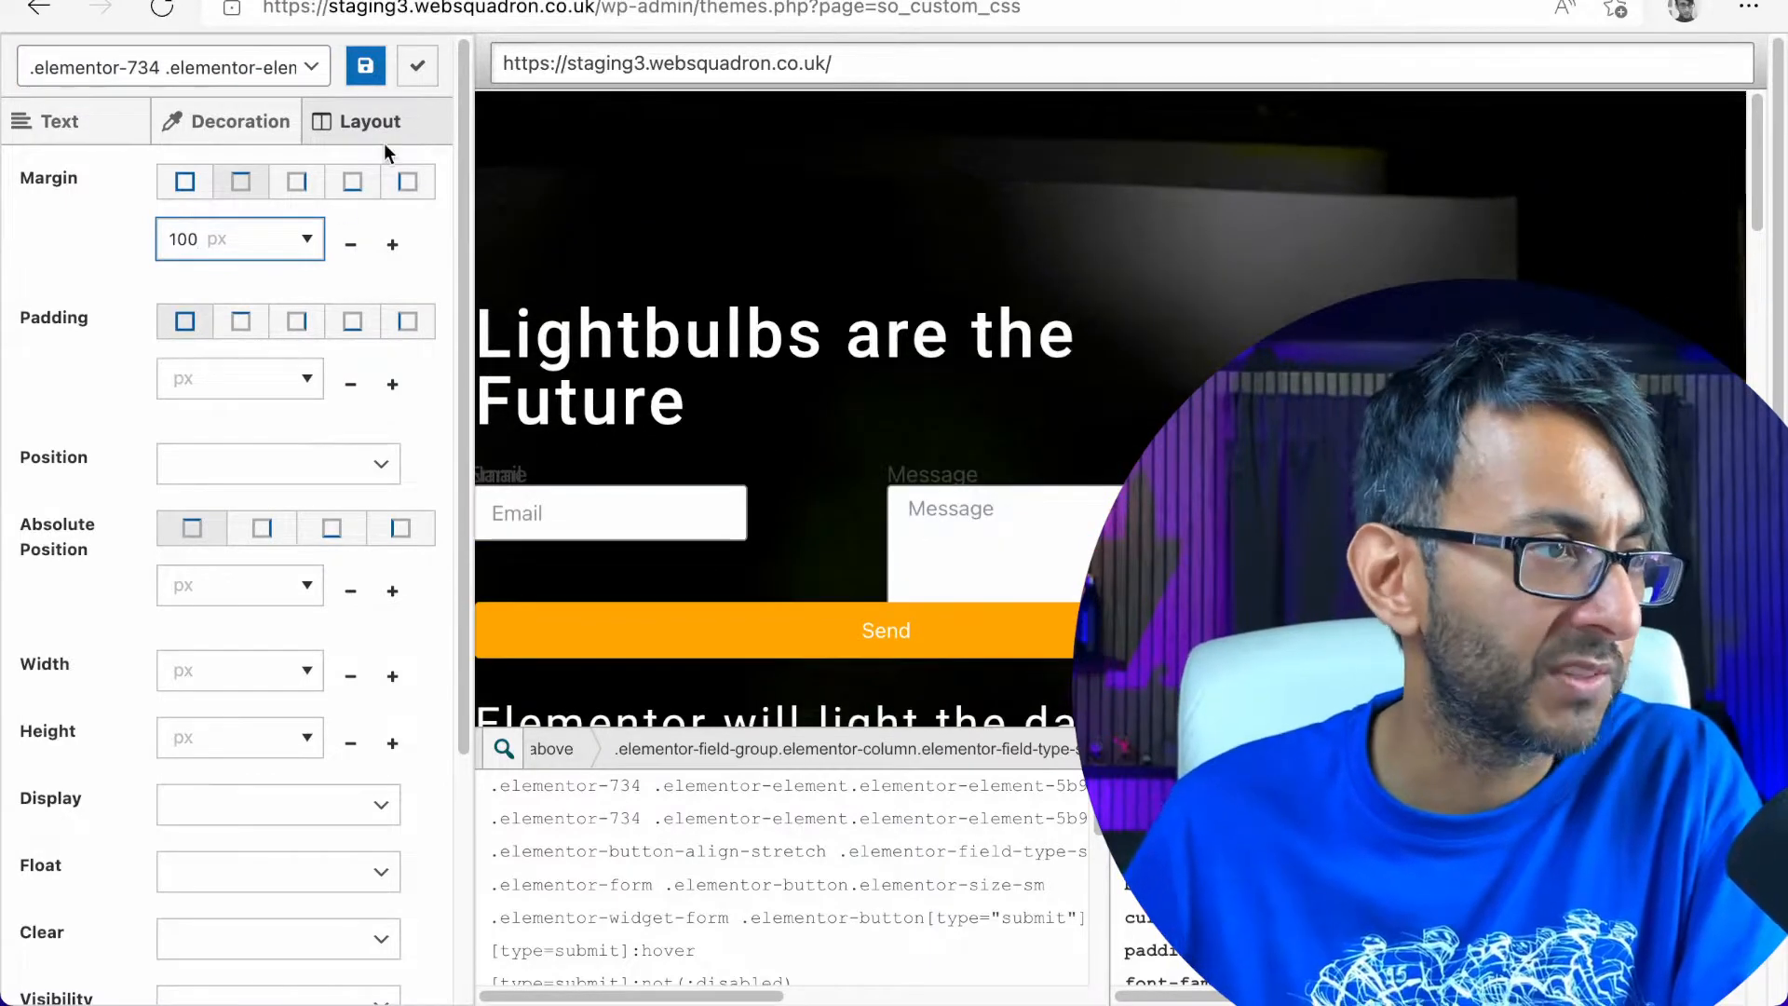
{"action": "left_click", "coordinate": [418, 65]}
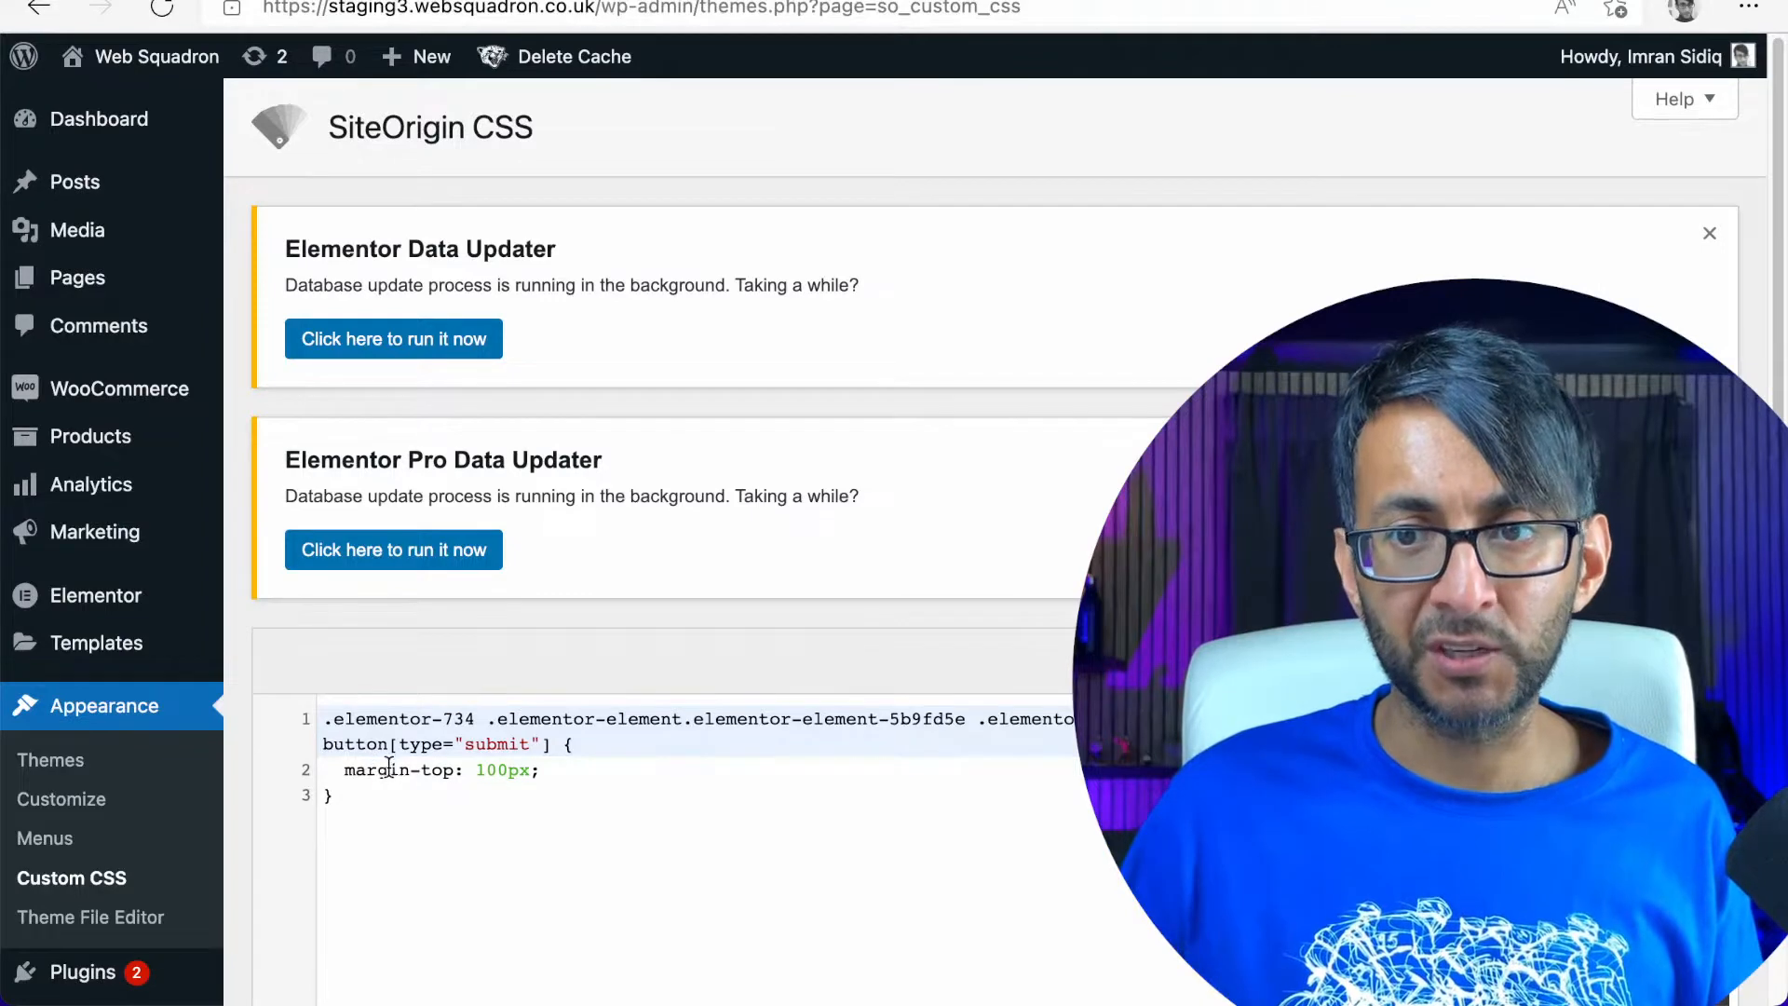
Copy the complete generated submit button rule, delete it from the SiteOrigin custom CSS and save the empty stylesheet
{"action": "left_click", "coordinate": [456, 773]}
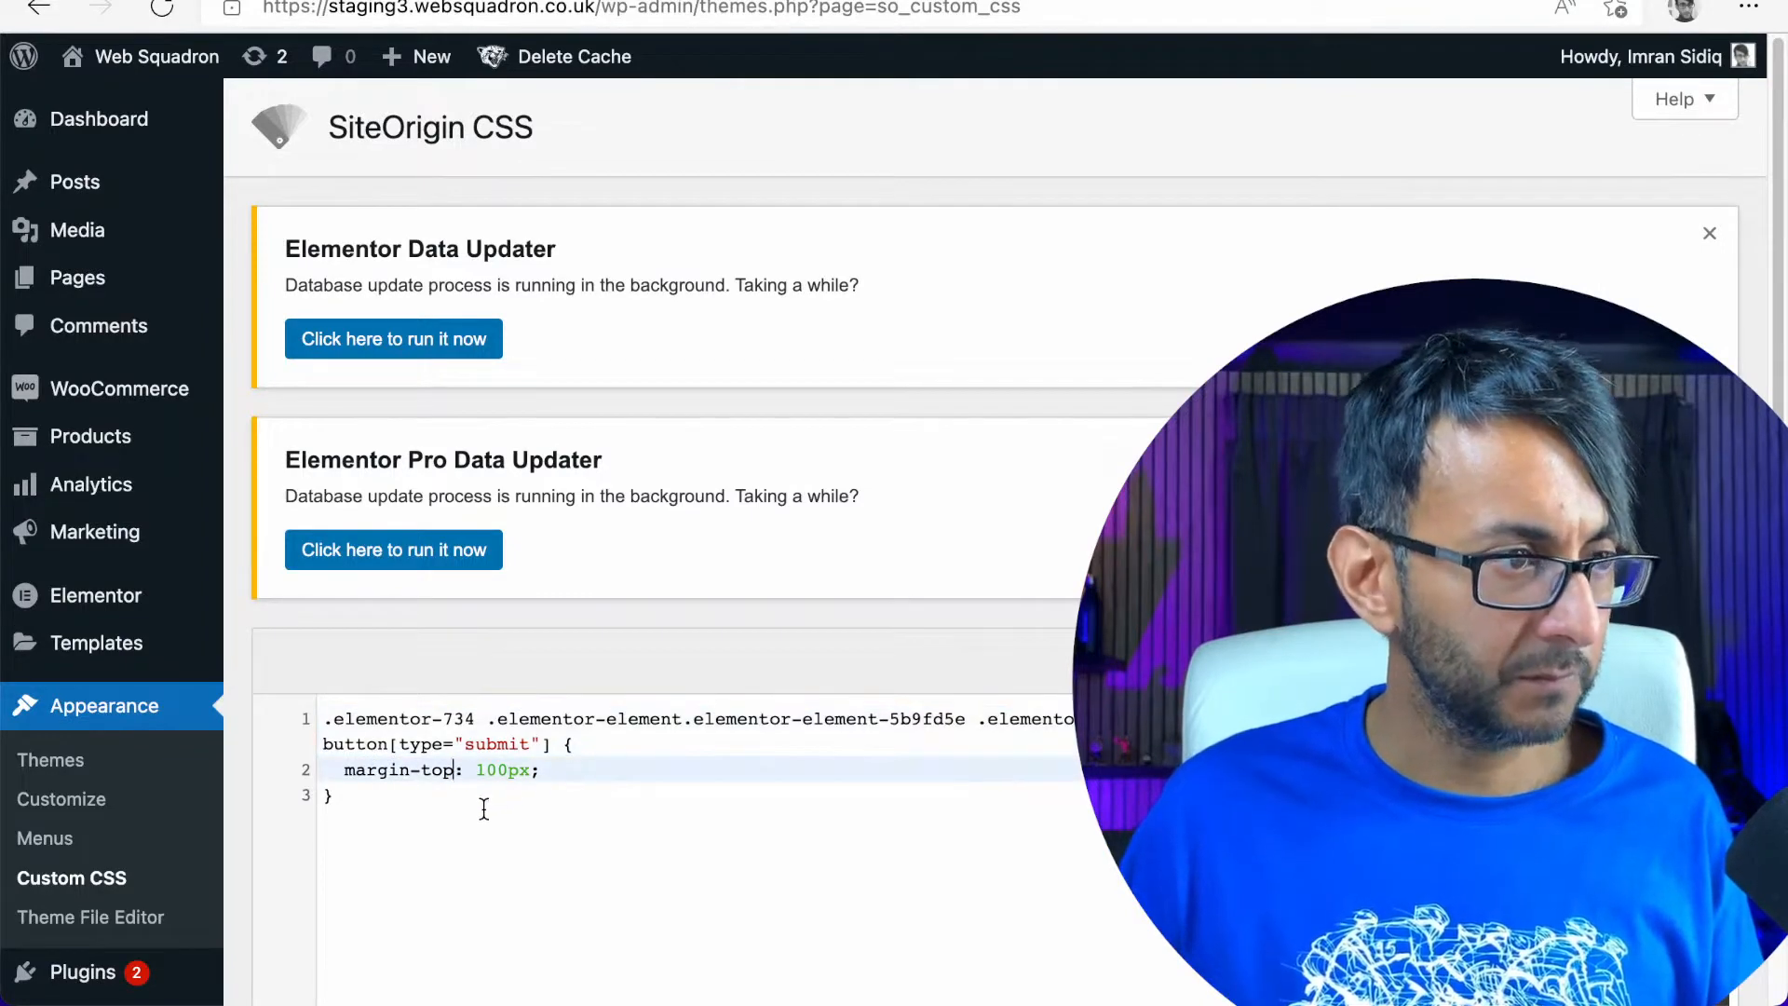
{"action": "left_click_drag", "start_coordinate": [484, 809], "coordinate": [291, 729]}
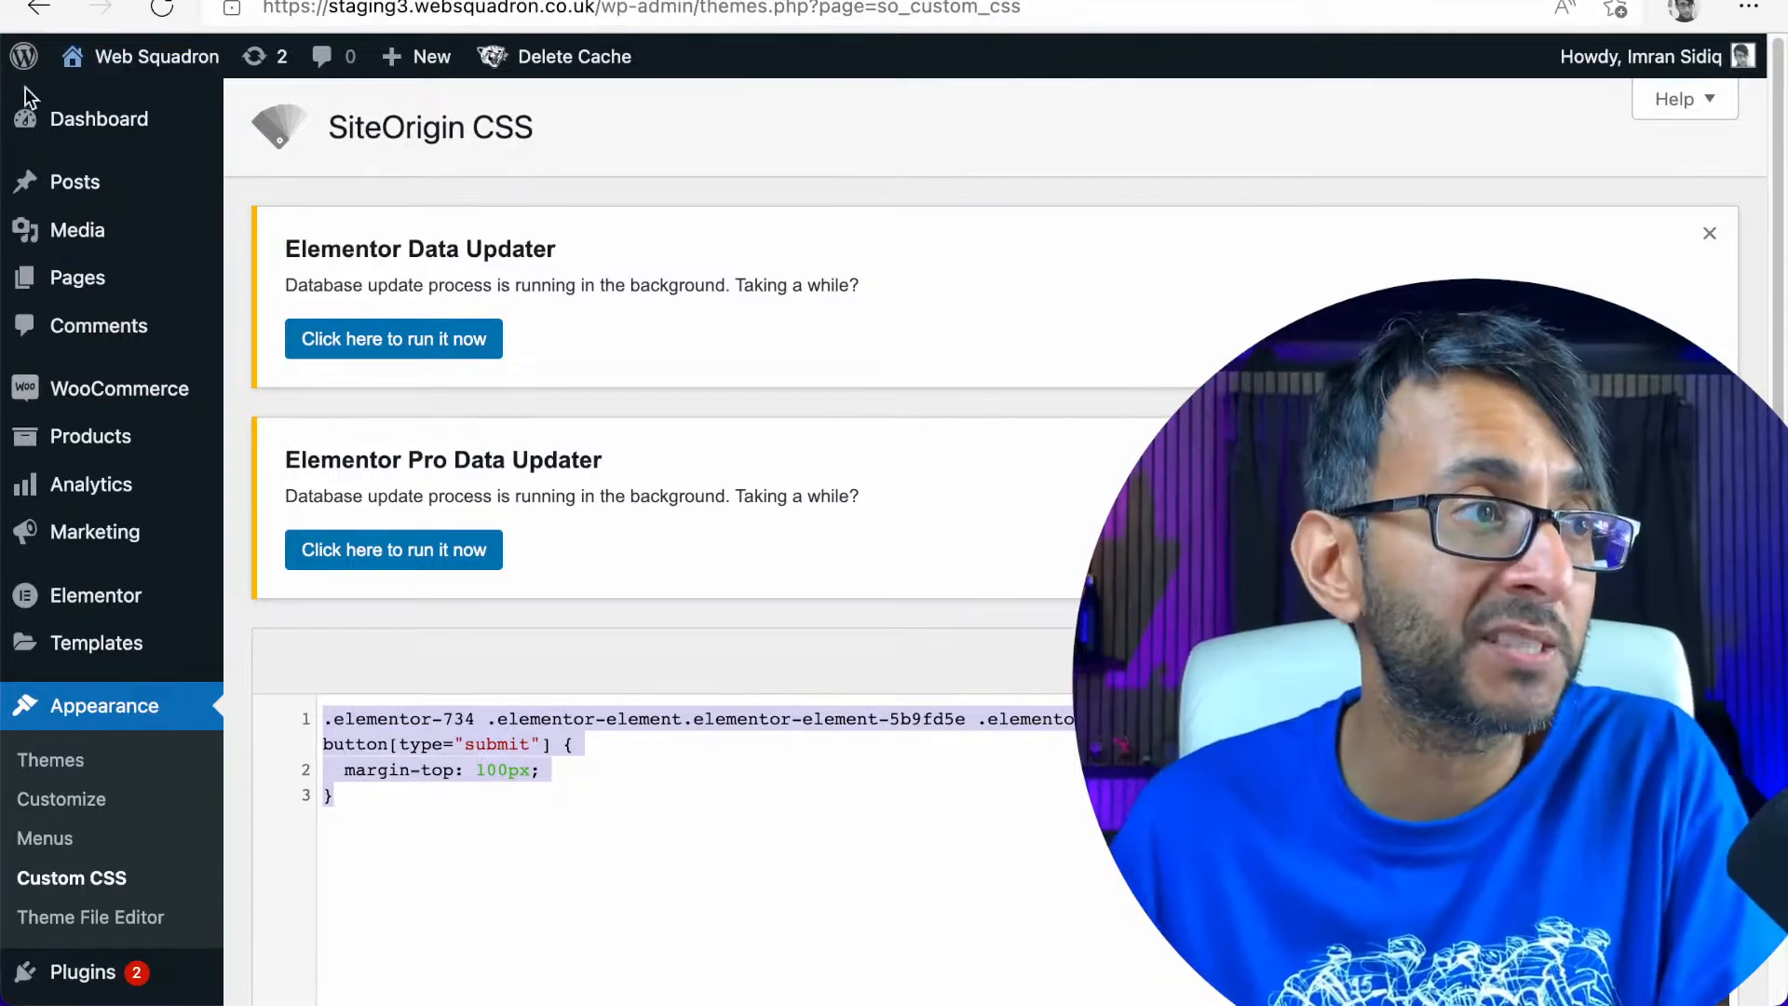
{"action": "mouse_move", "coordinate": [97, 451]}
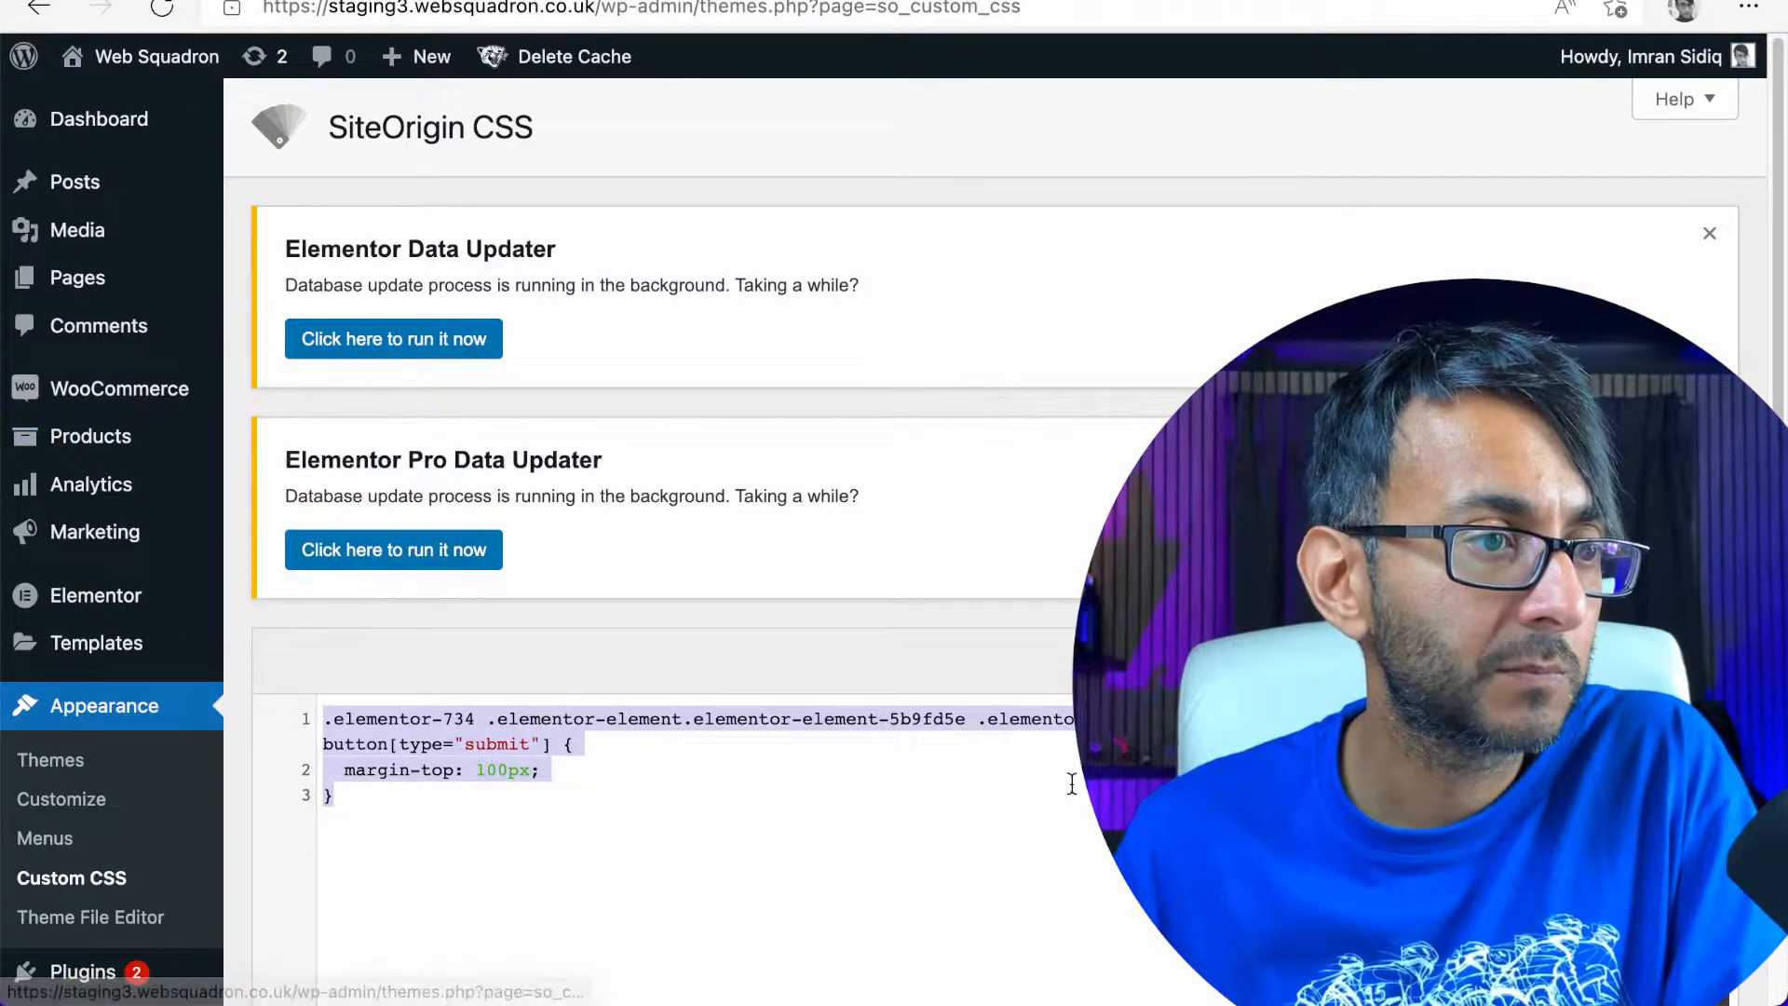
{"action": "key", "text": "BackSpace"}
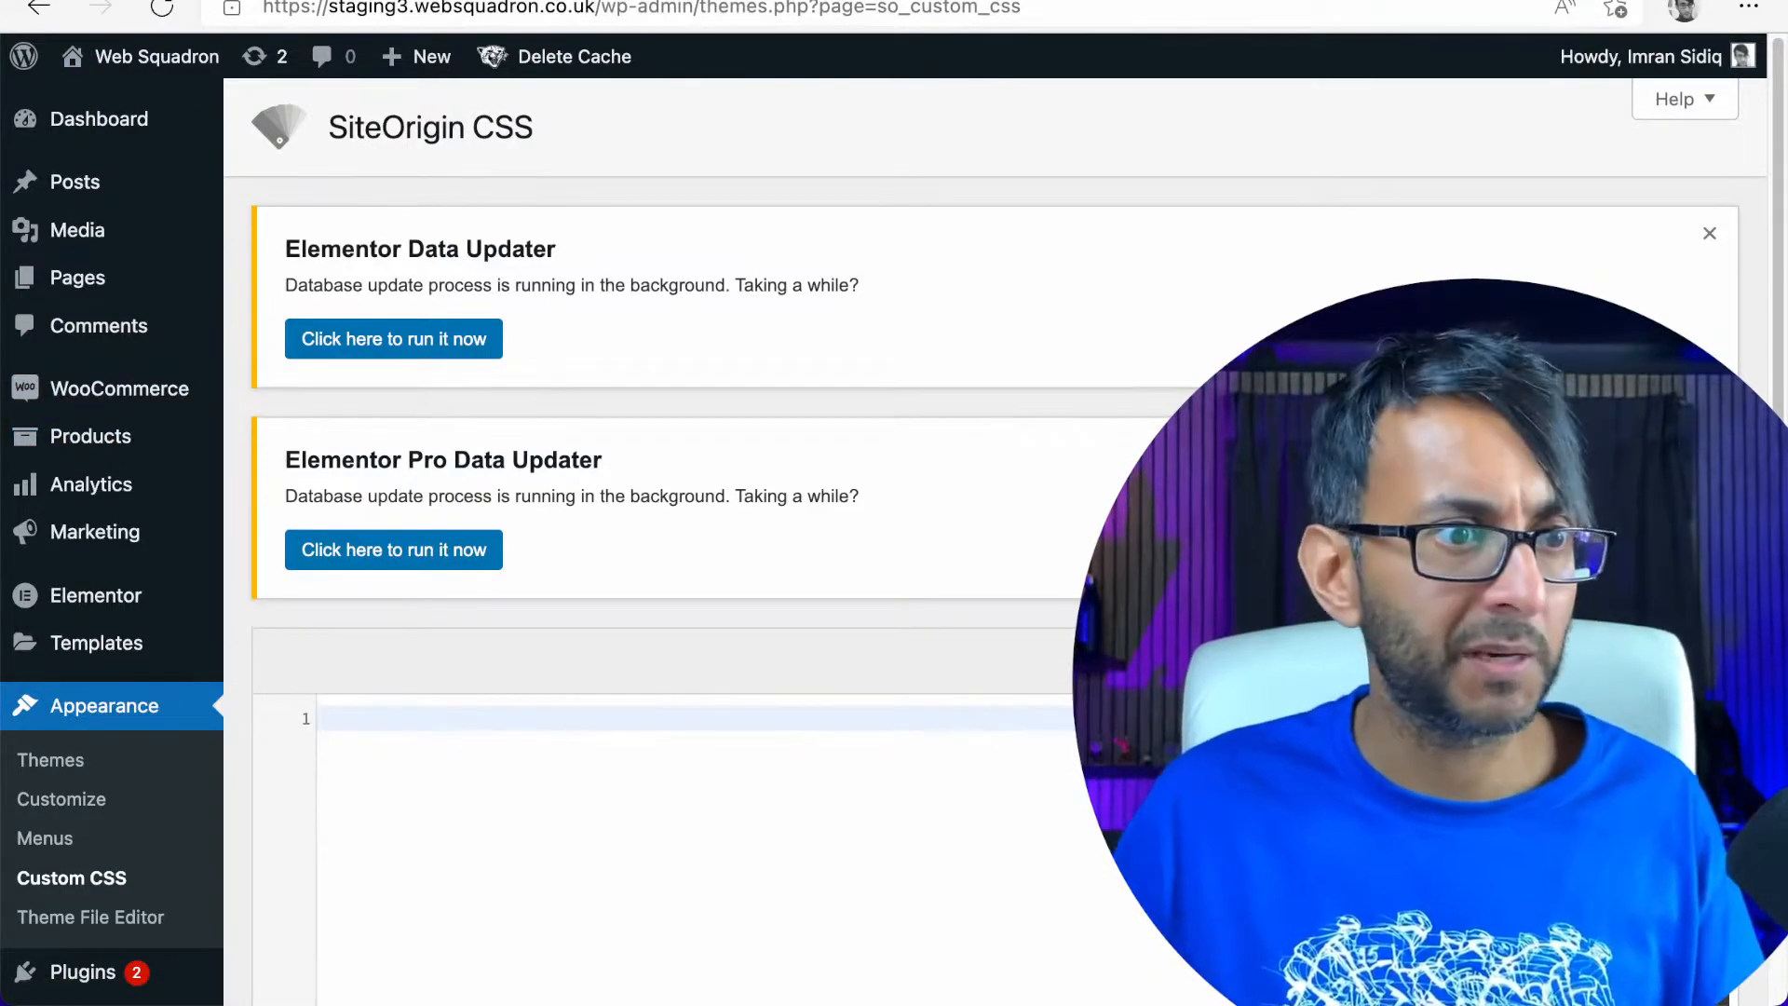
Open the Home Page from the site's page list for editing with Elementor
{"action": "mouse_move", "coordinate": [211, 285]}
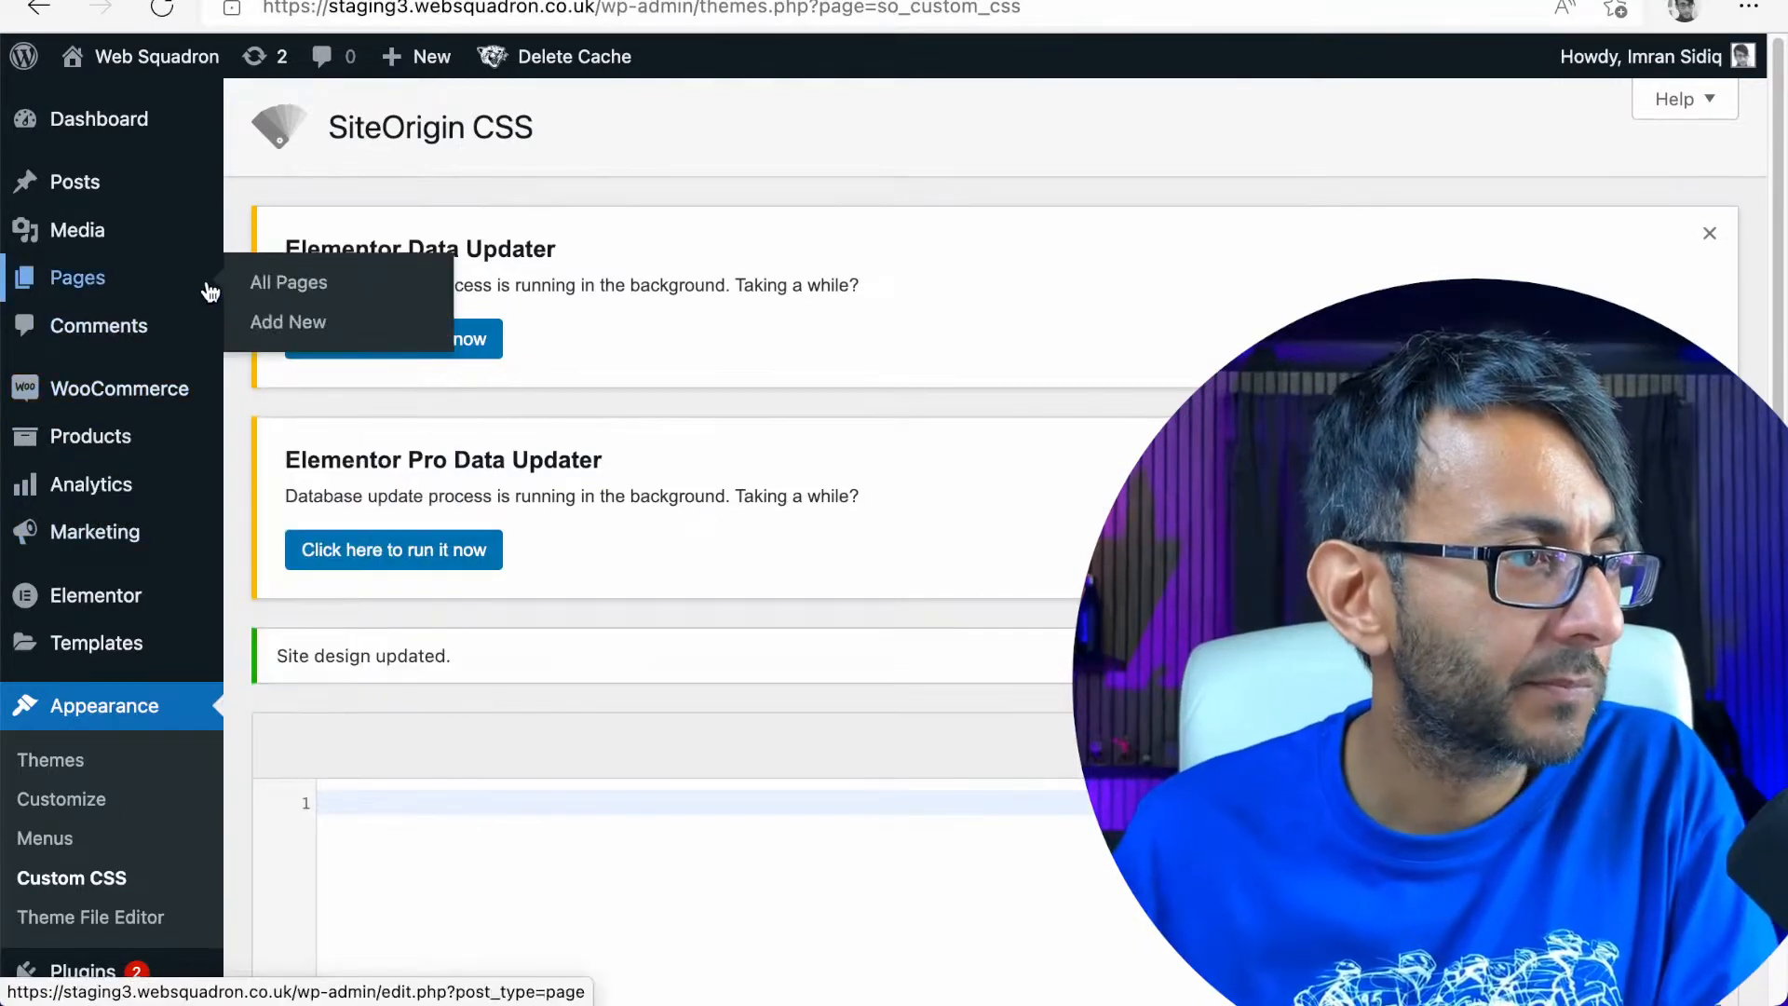
{"action": "left_click", "coordinate": [304, 295]}
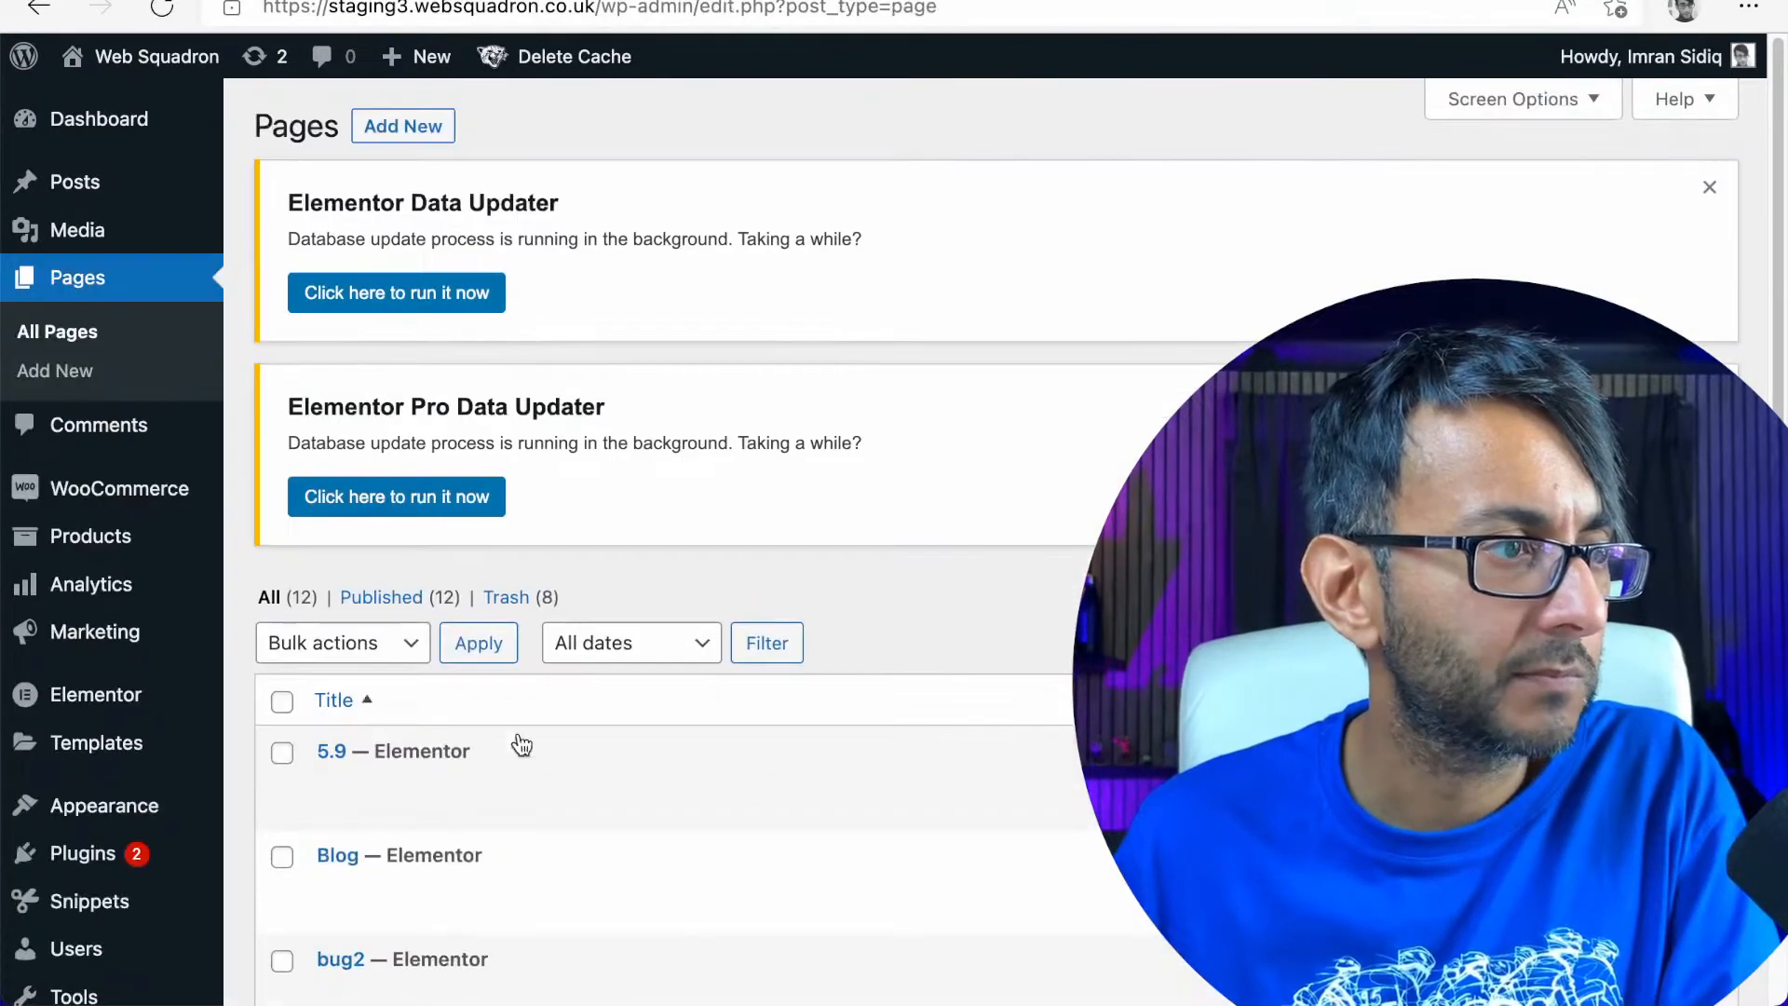
{"action": "scroll", "coordinate": [516, 740], "scroll_direction": "down", "scroll_amount": 1}
{"action": "scroll", "coordinate": [522, 749], "scroll_direction": "down", "scroll_amount": 6}
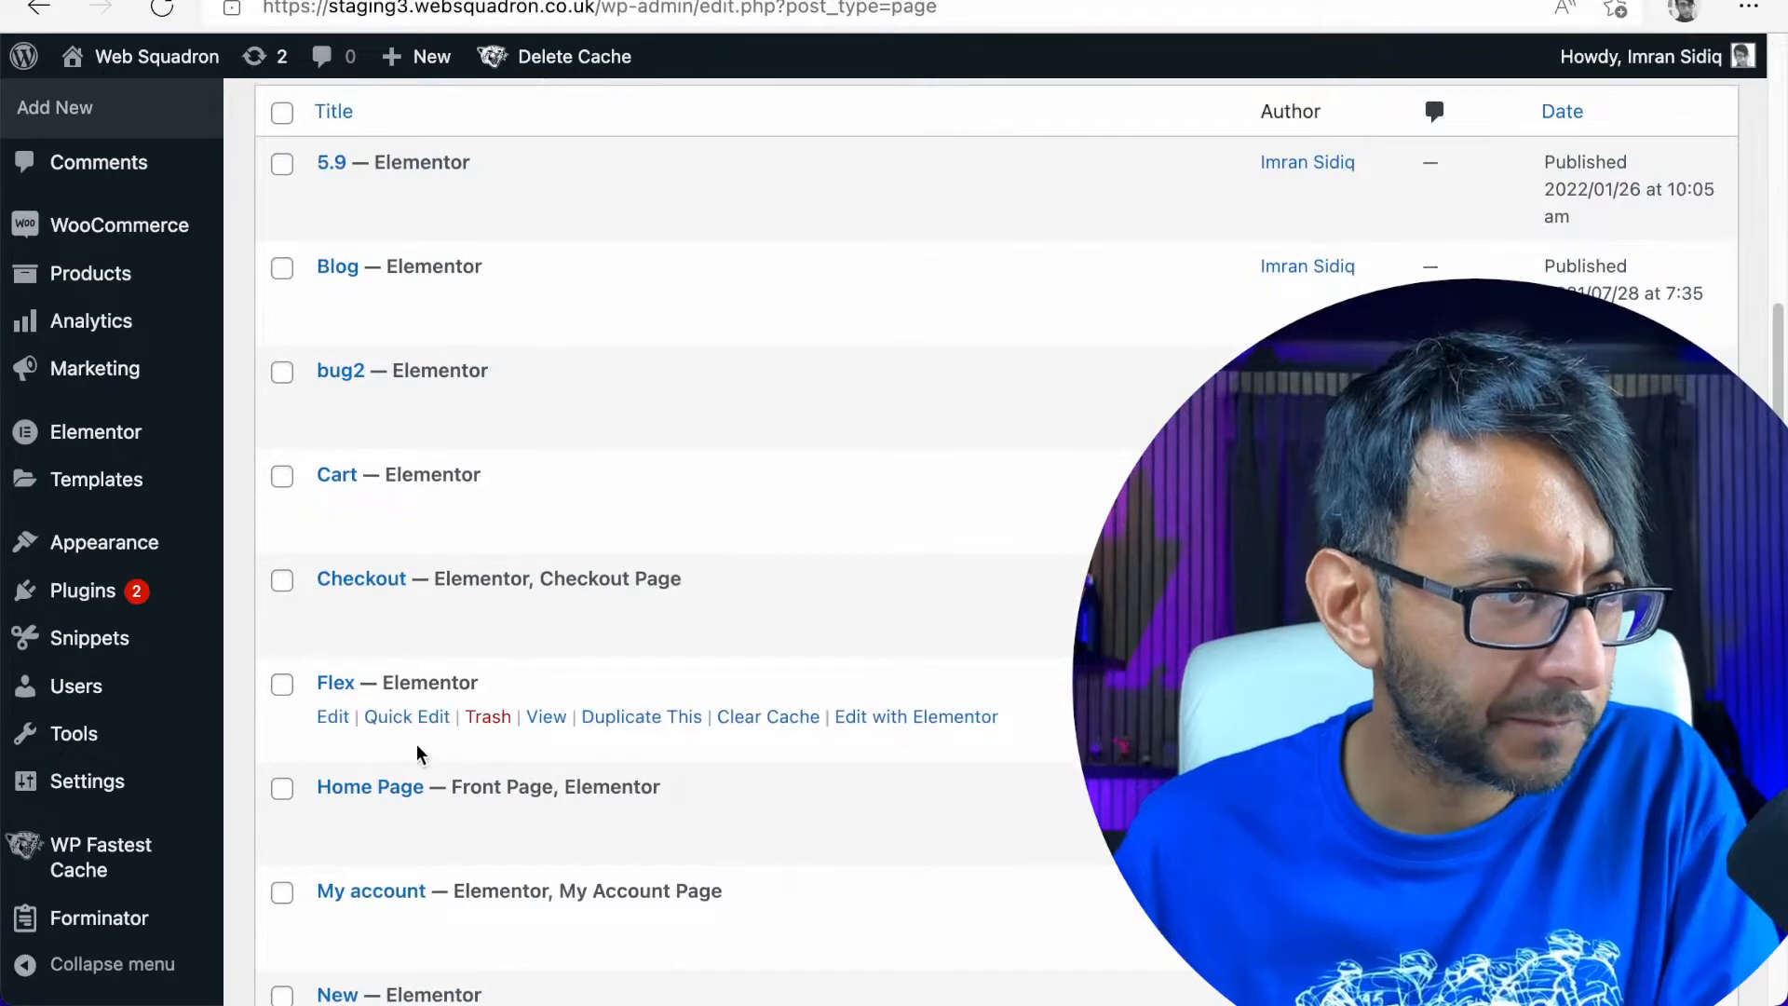
{"action": "left_click", "coordinate": [910, 814]}
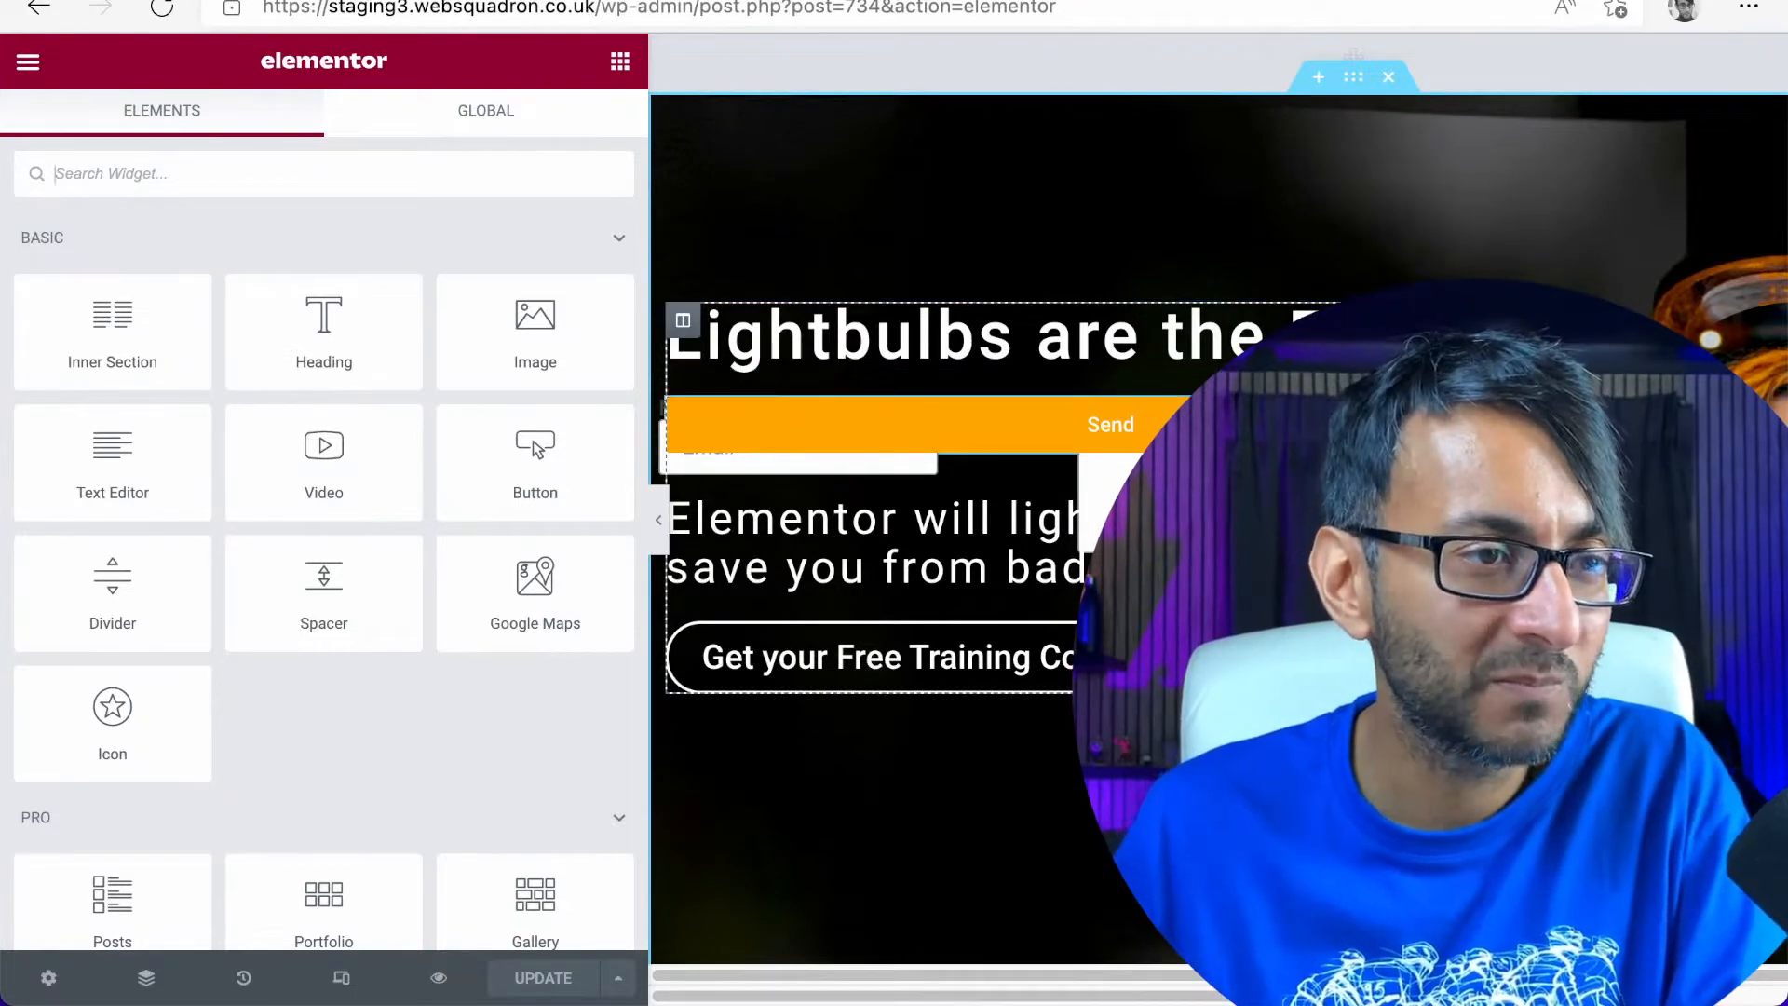
Open the form widget's advanced custom CSS and go to the duplicated Email field rule at its end
{"action": "left_click", "coordinate": [540, 123]}
{"action": "scroll", "coordinate": [482, 807], "scroll_direction": "down", "scroll_amount": 1}
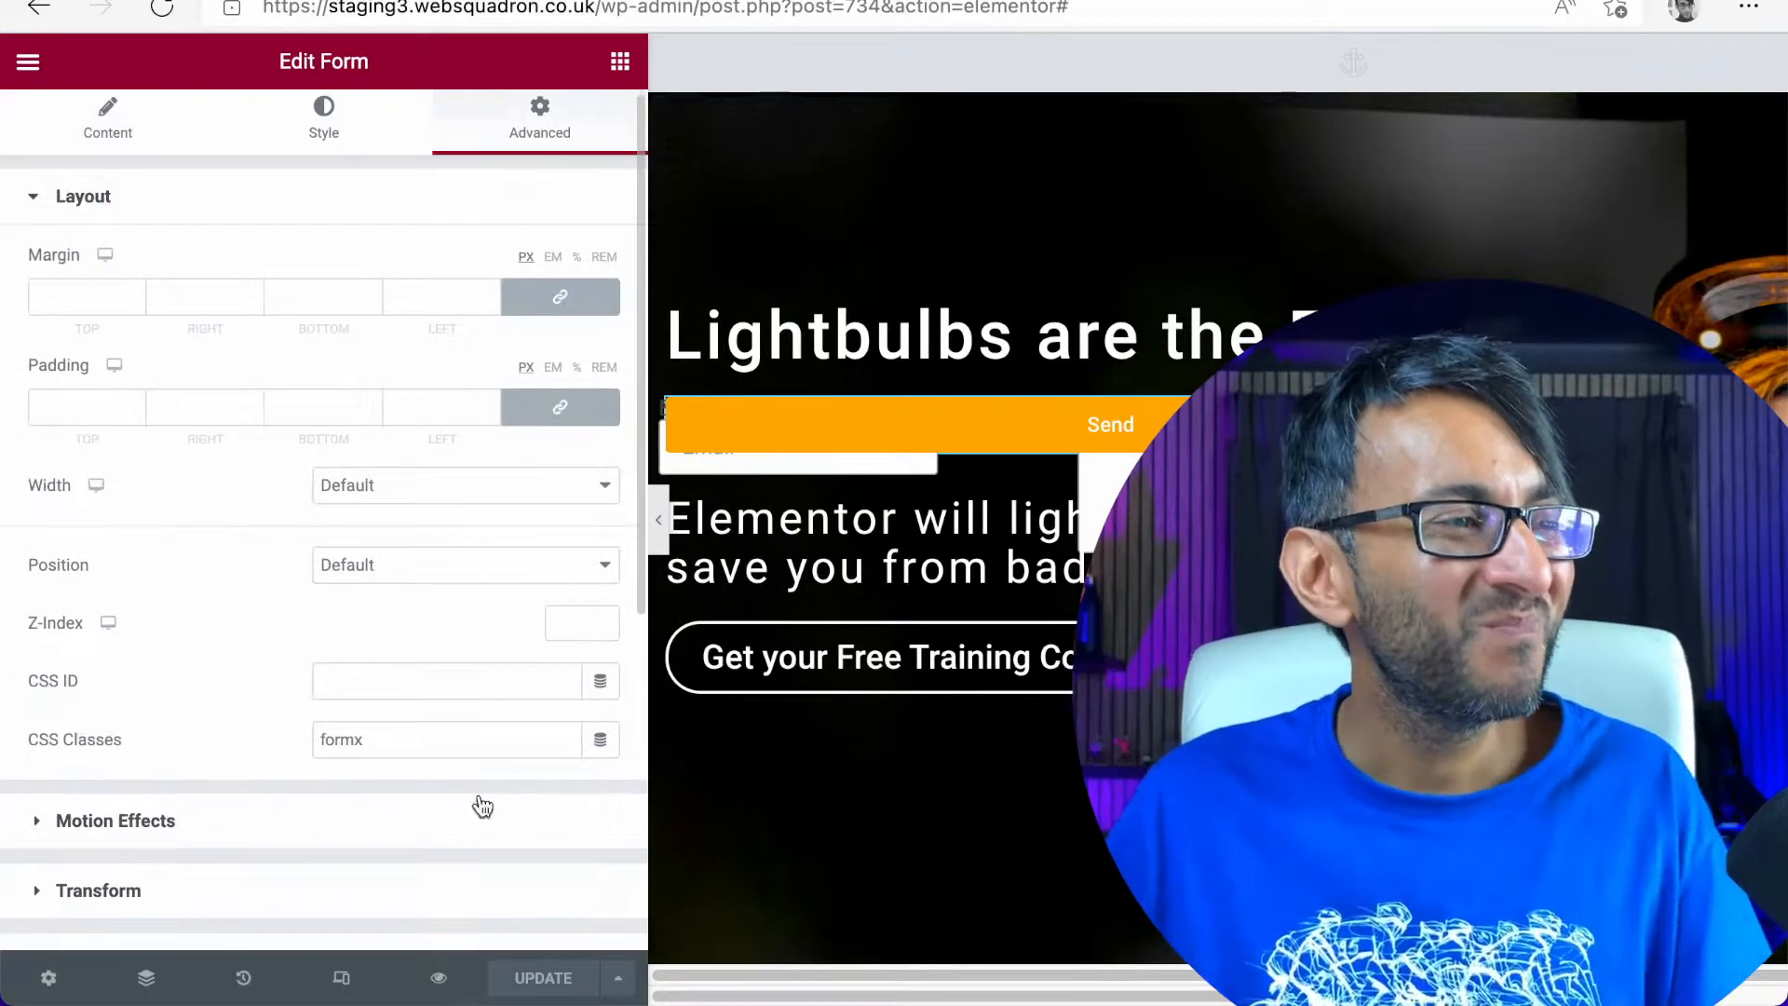
{"action": "scroll", "coordinate": [483, 806], "scroll_direction": "down", "scroll_amount": 5}
{"action": "left_click", "coordinate": [284, 771]}
{"action": "scroll", "coordinate": [203, 794], "scroll_direction": "down", "scroll_amount": 10}
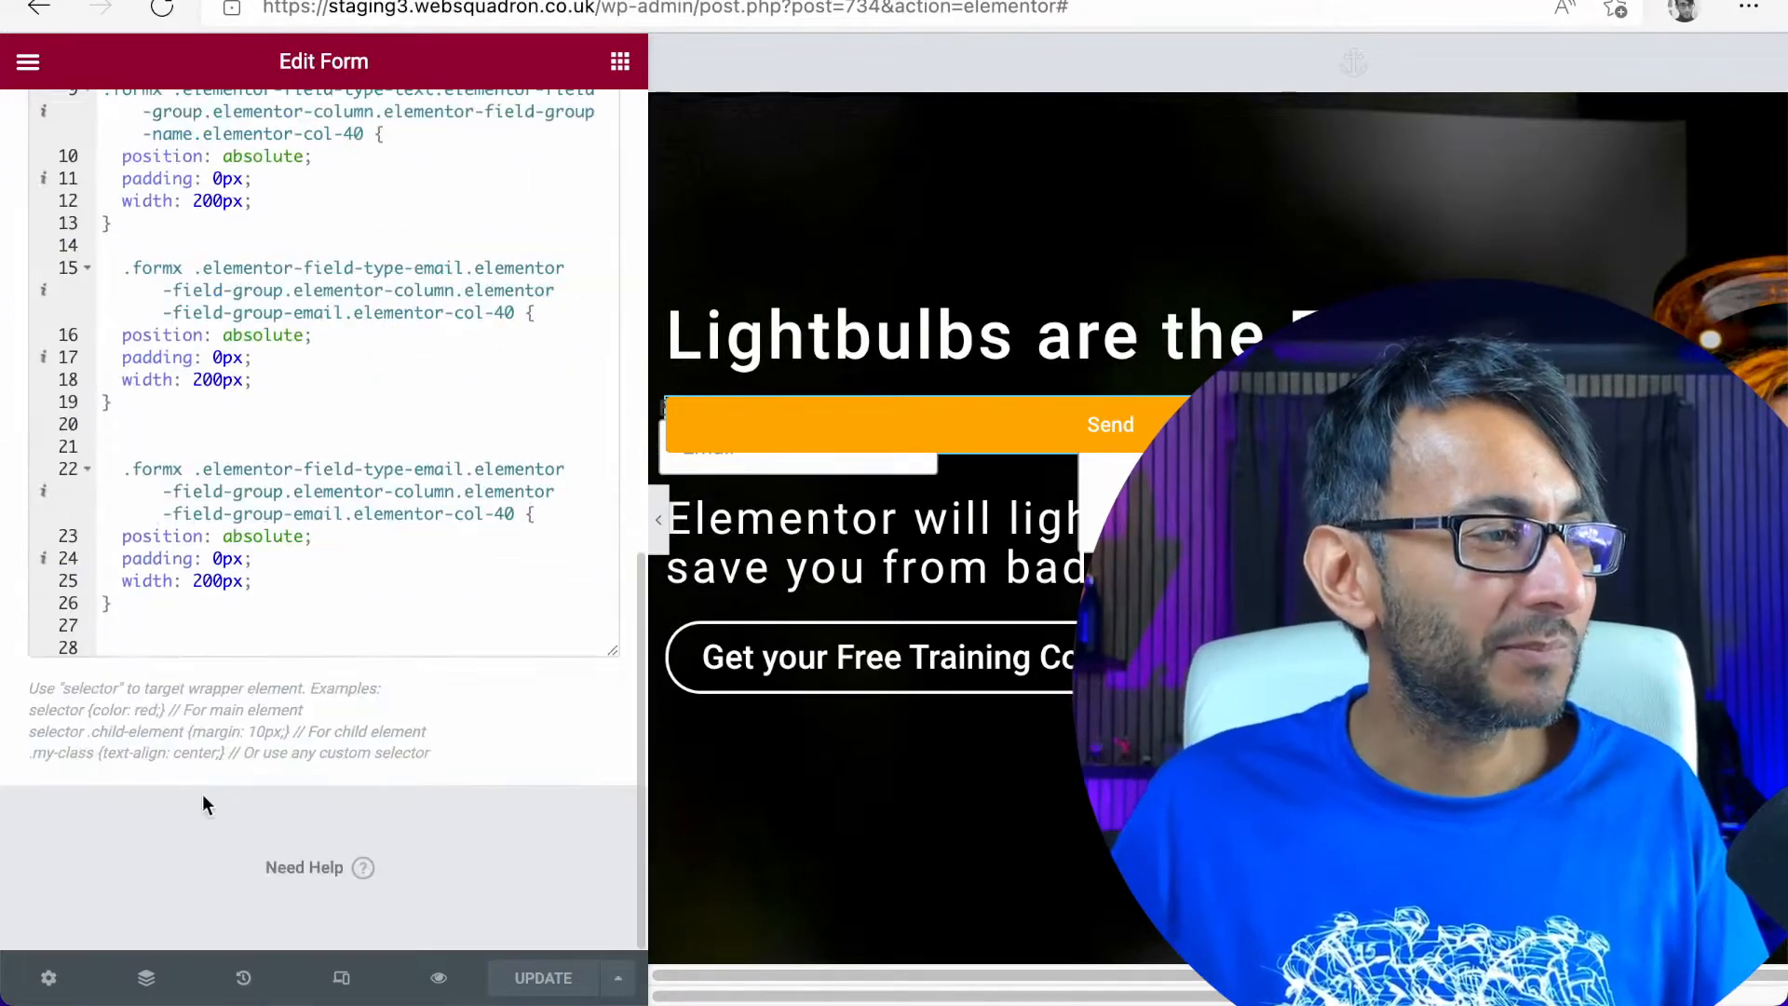
{"action": "left_click", "coordinate": [215, 612]}
{"action": "scroll", "coordinate": [214, 612], "scroll_direction": "up", "scroll_amount": 2}
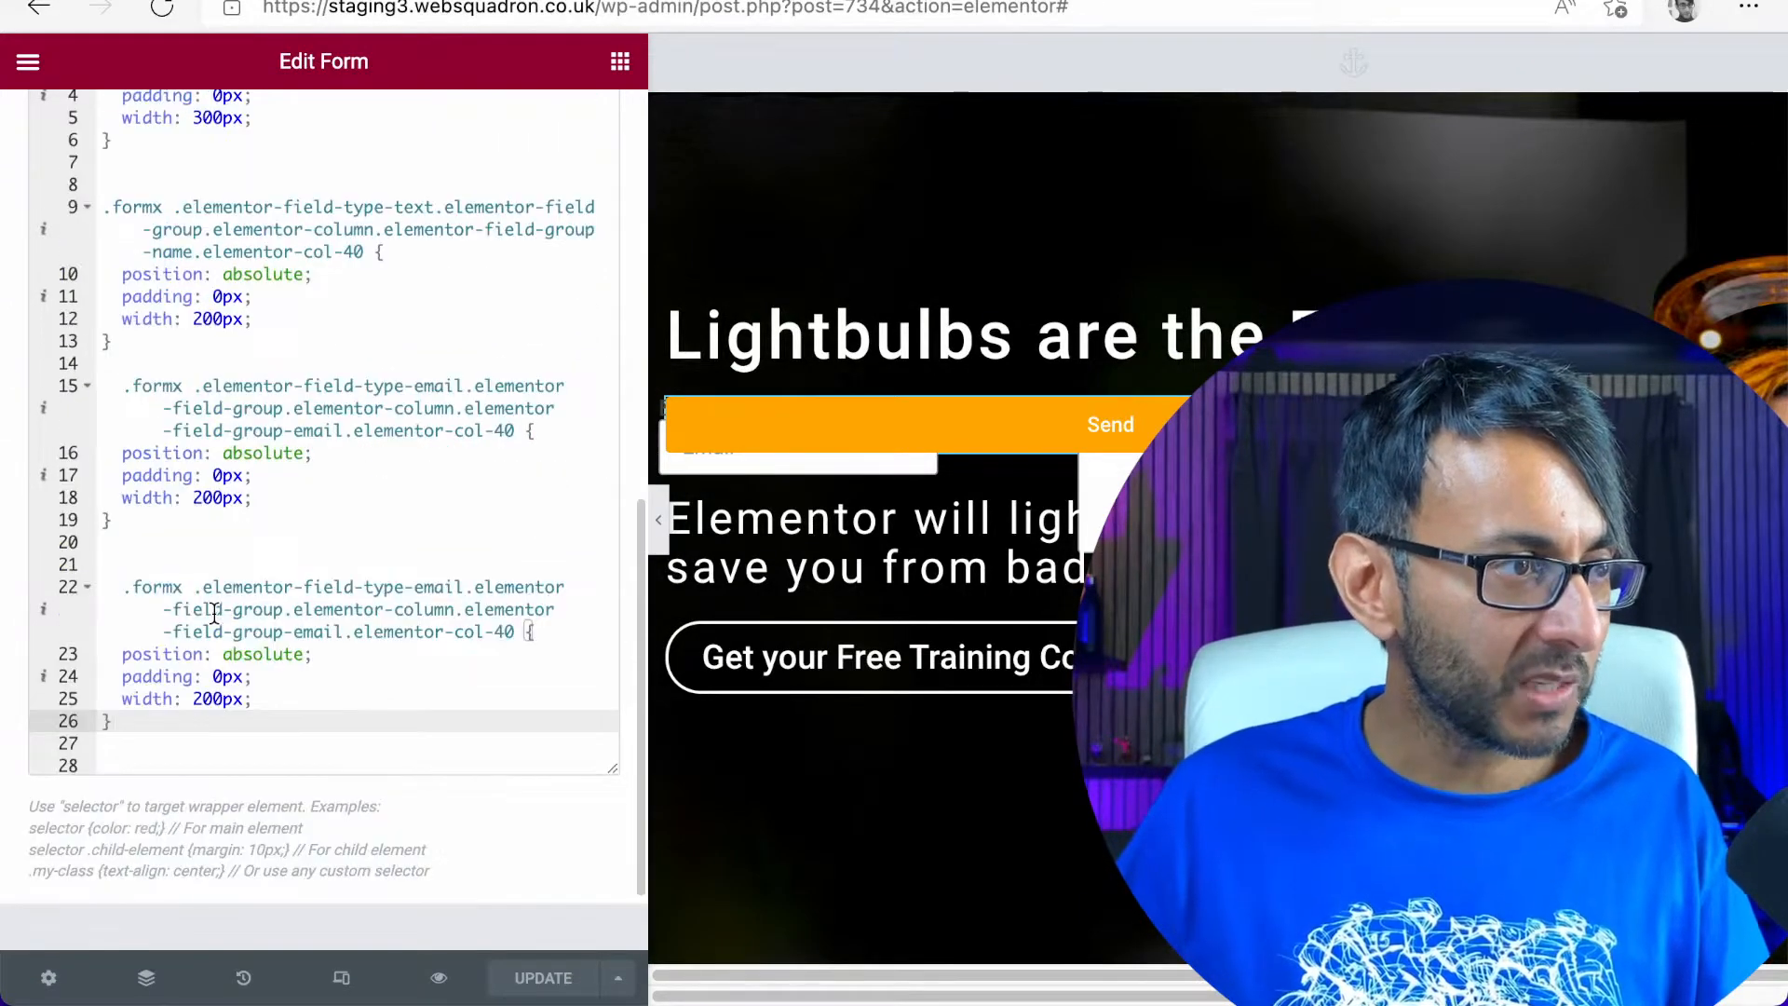
Replace everything after .formx in the duplicated Email rule with the copied submit button rule
{"action": "left_click_drag", "start_coordinate": [153, 723], "coordinate": [48, 590]}
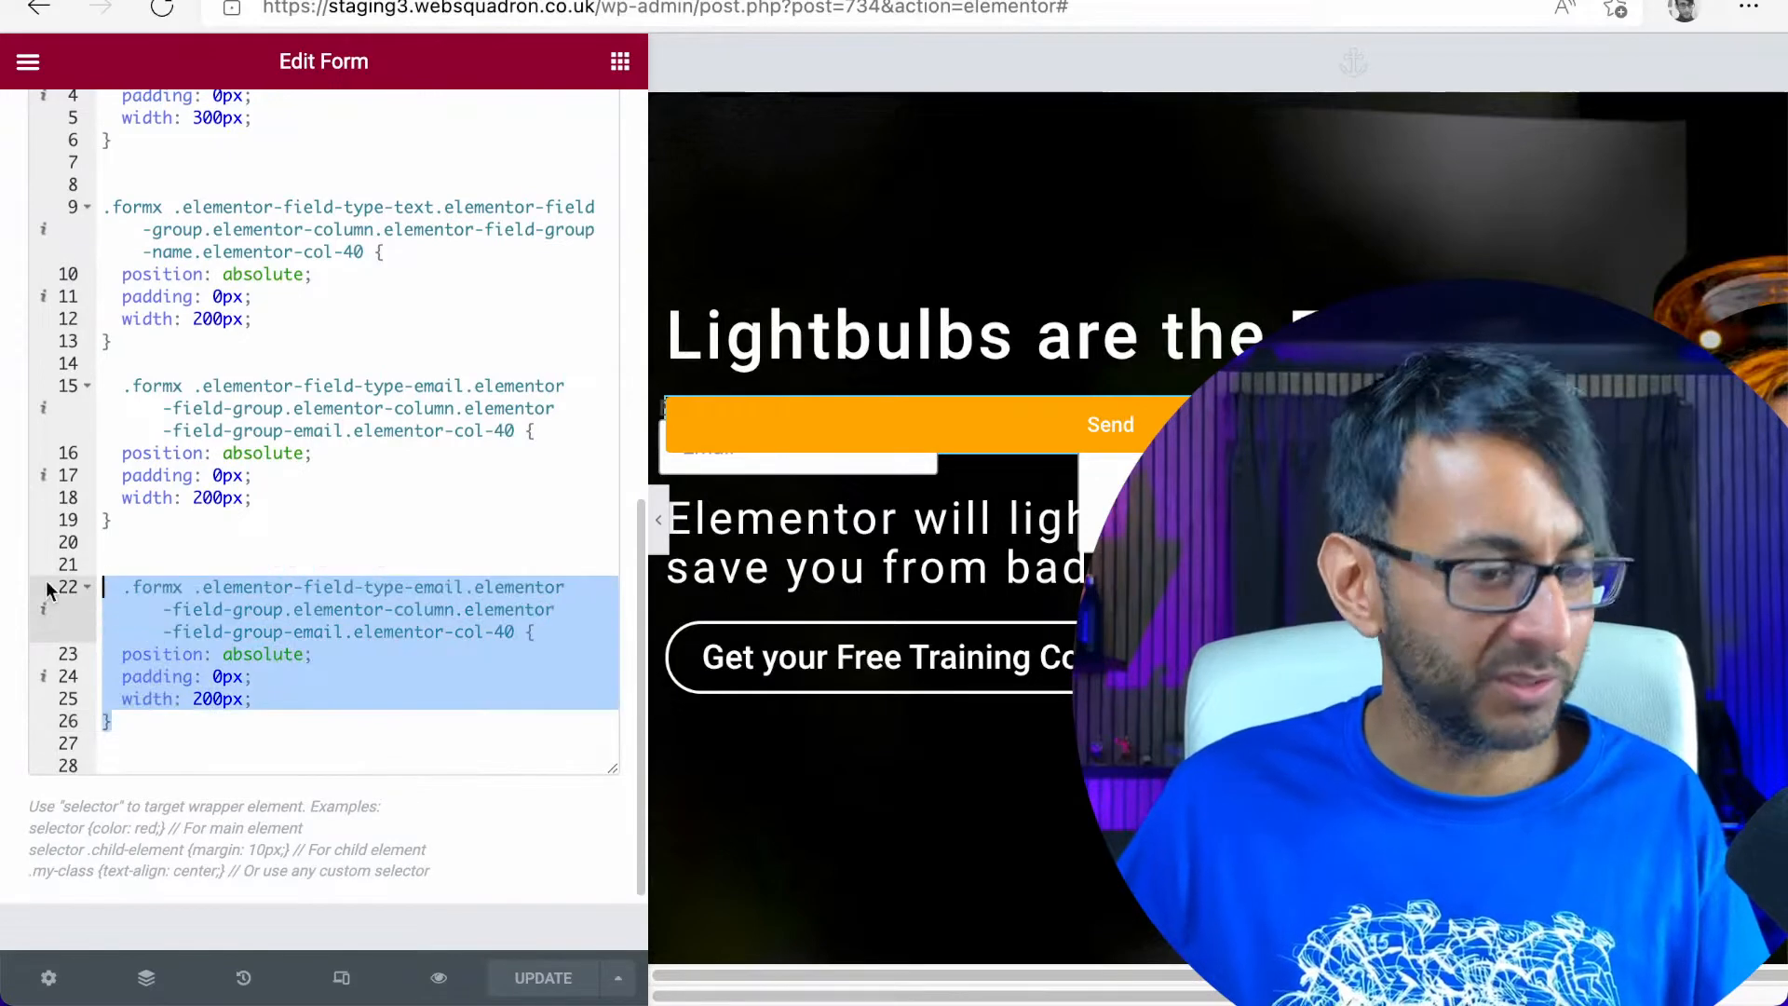
{"action": "left_click", "coordinate": [231, 672]}
{"action": "left_click_drag", "start_coordinate": [130, 743], "coordinate": [203, 589]}
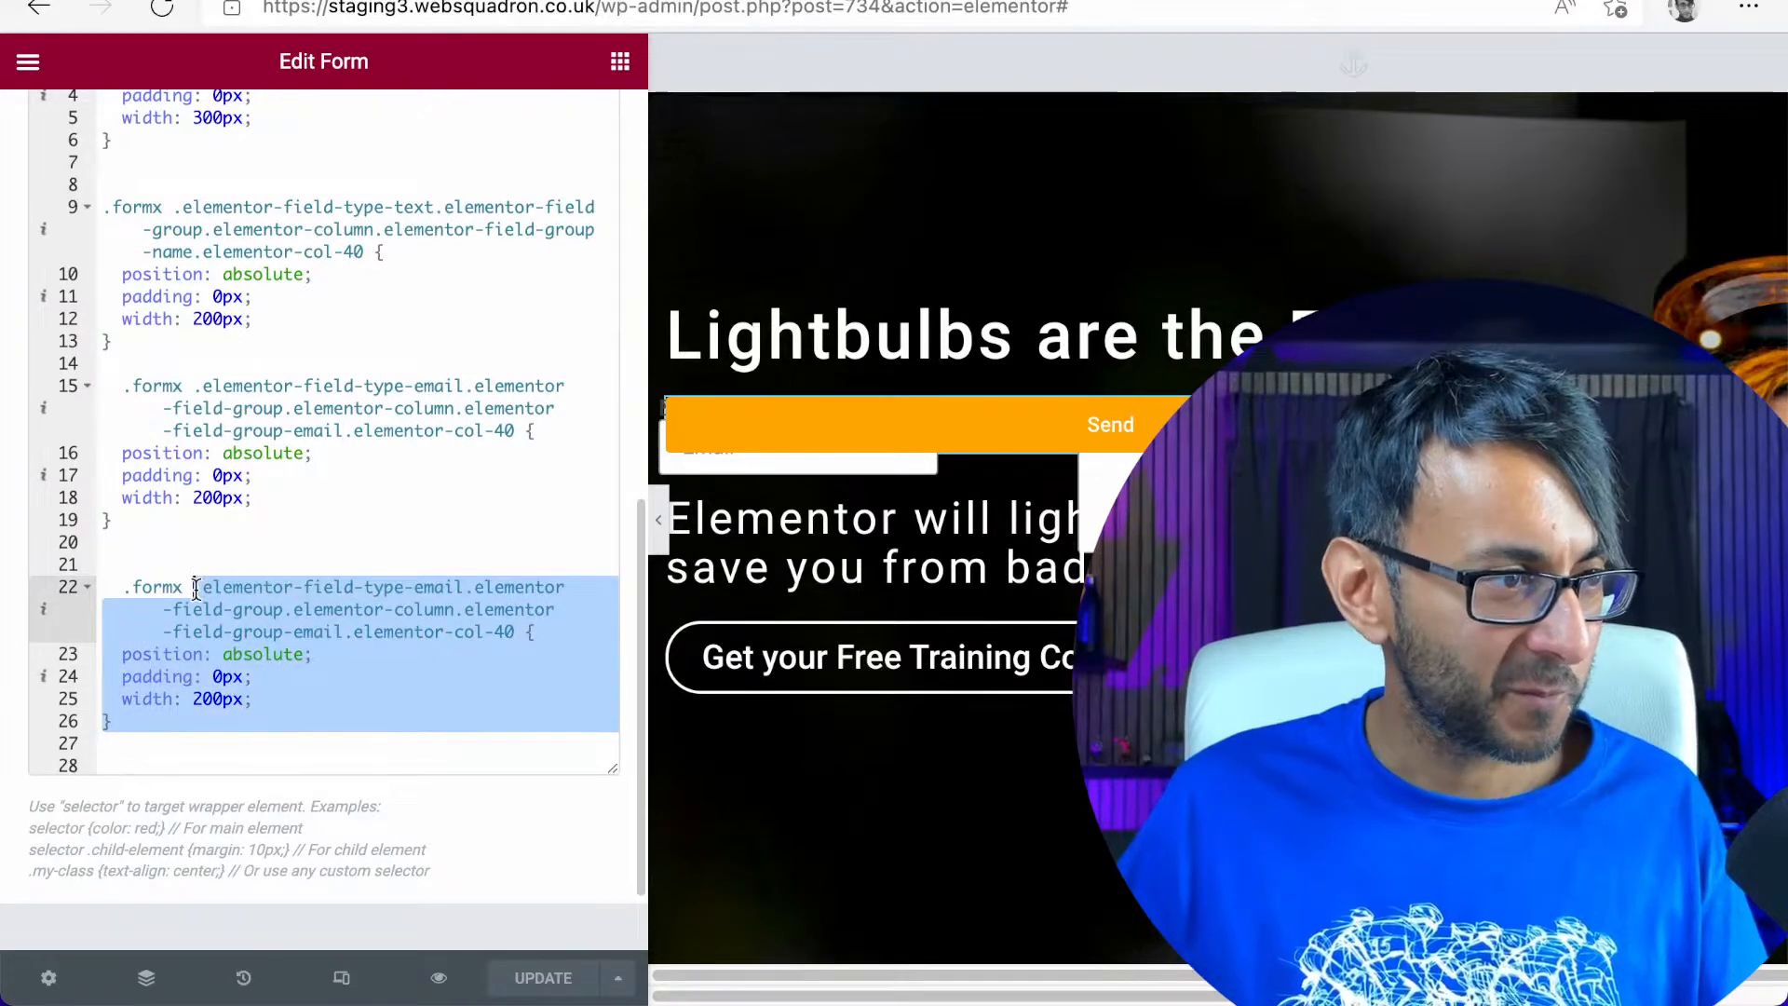
{"action": "type", "text": "elementor-734 .elementor-element .elementor-element-5b9fd5e .elementor-button[type=\"submit\"] {   margin-top: 100px; }"}
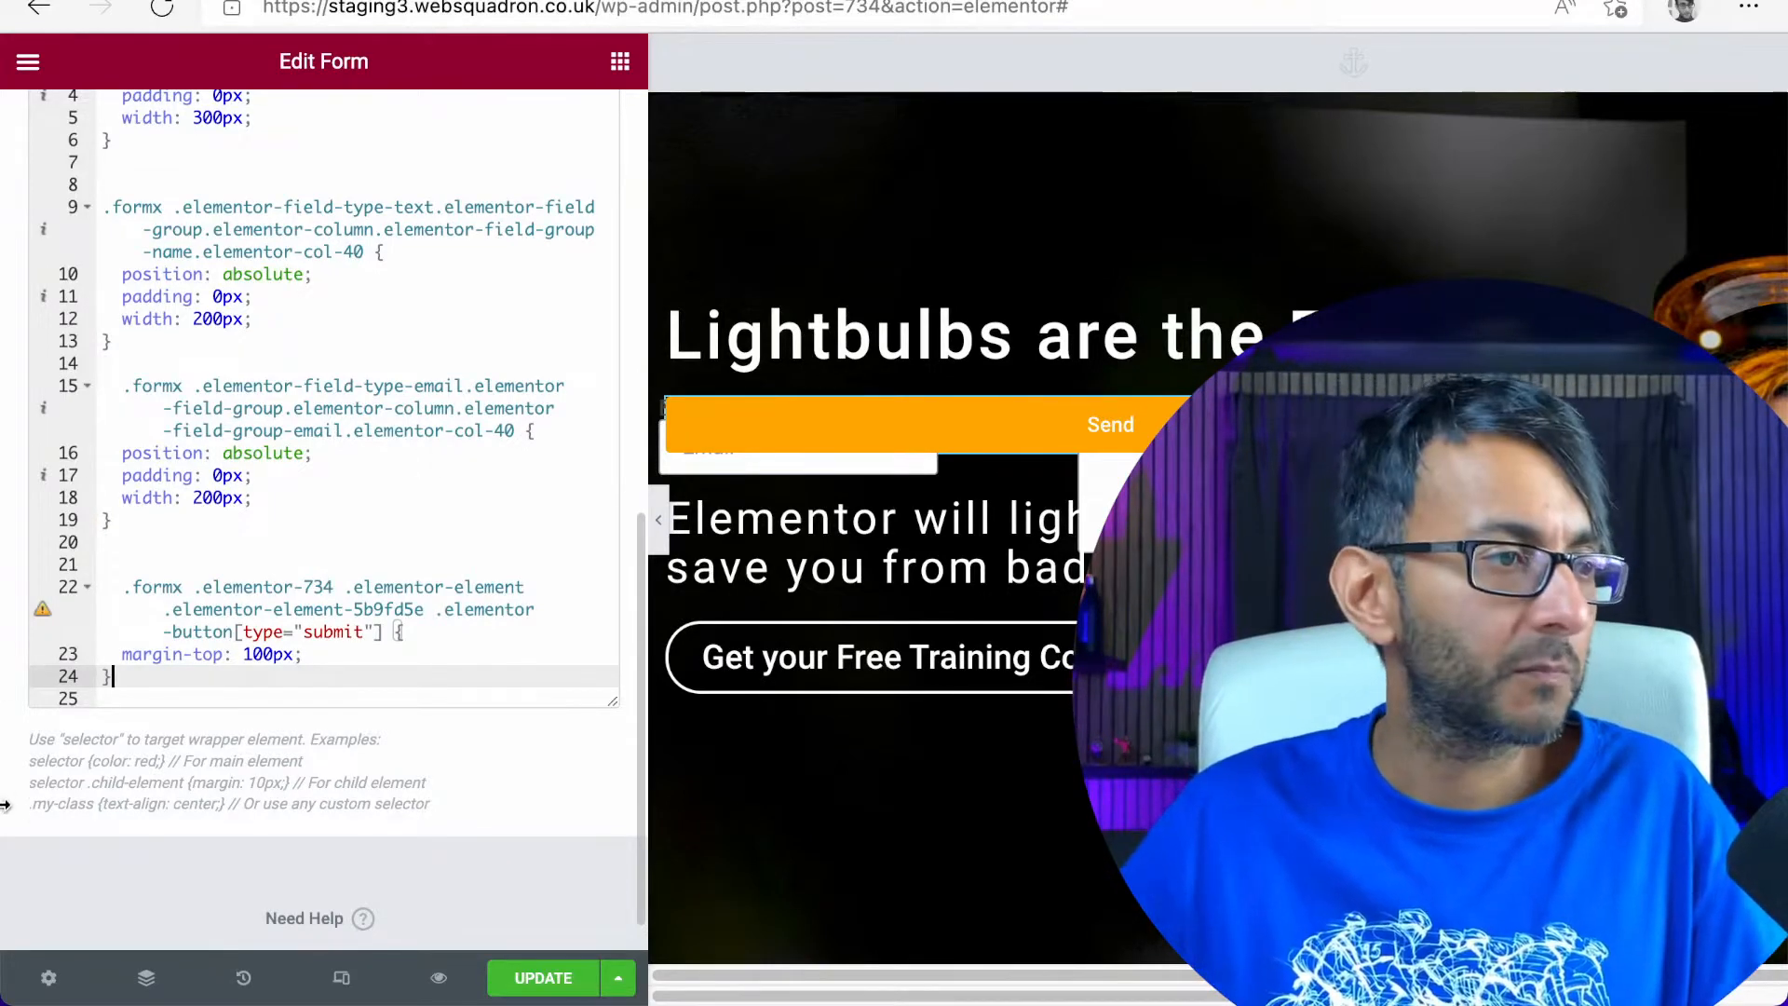
Try a margin-top of 1000px in the submit button rule and take the extra zero out again
{"action": "left_click", "coordinate": [255, 653]}
{"action": "type", "text": "0"}
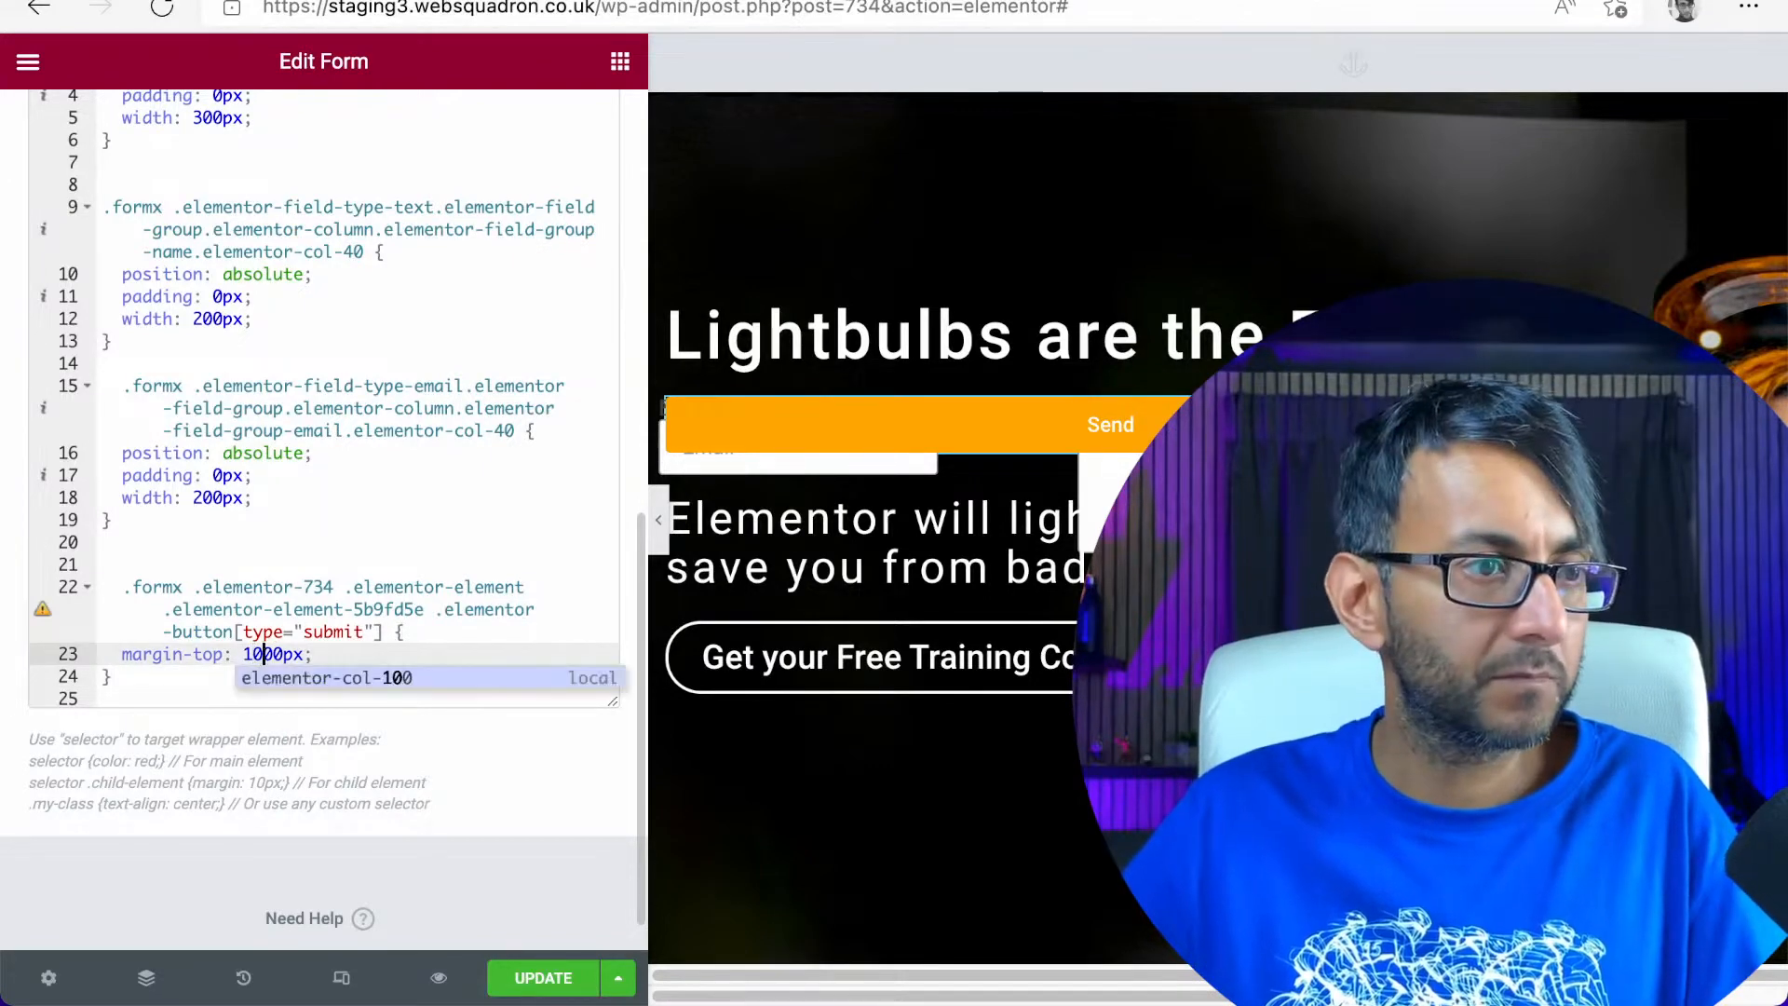
{"action": "key", "text": "BackSpace"}
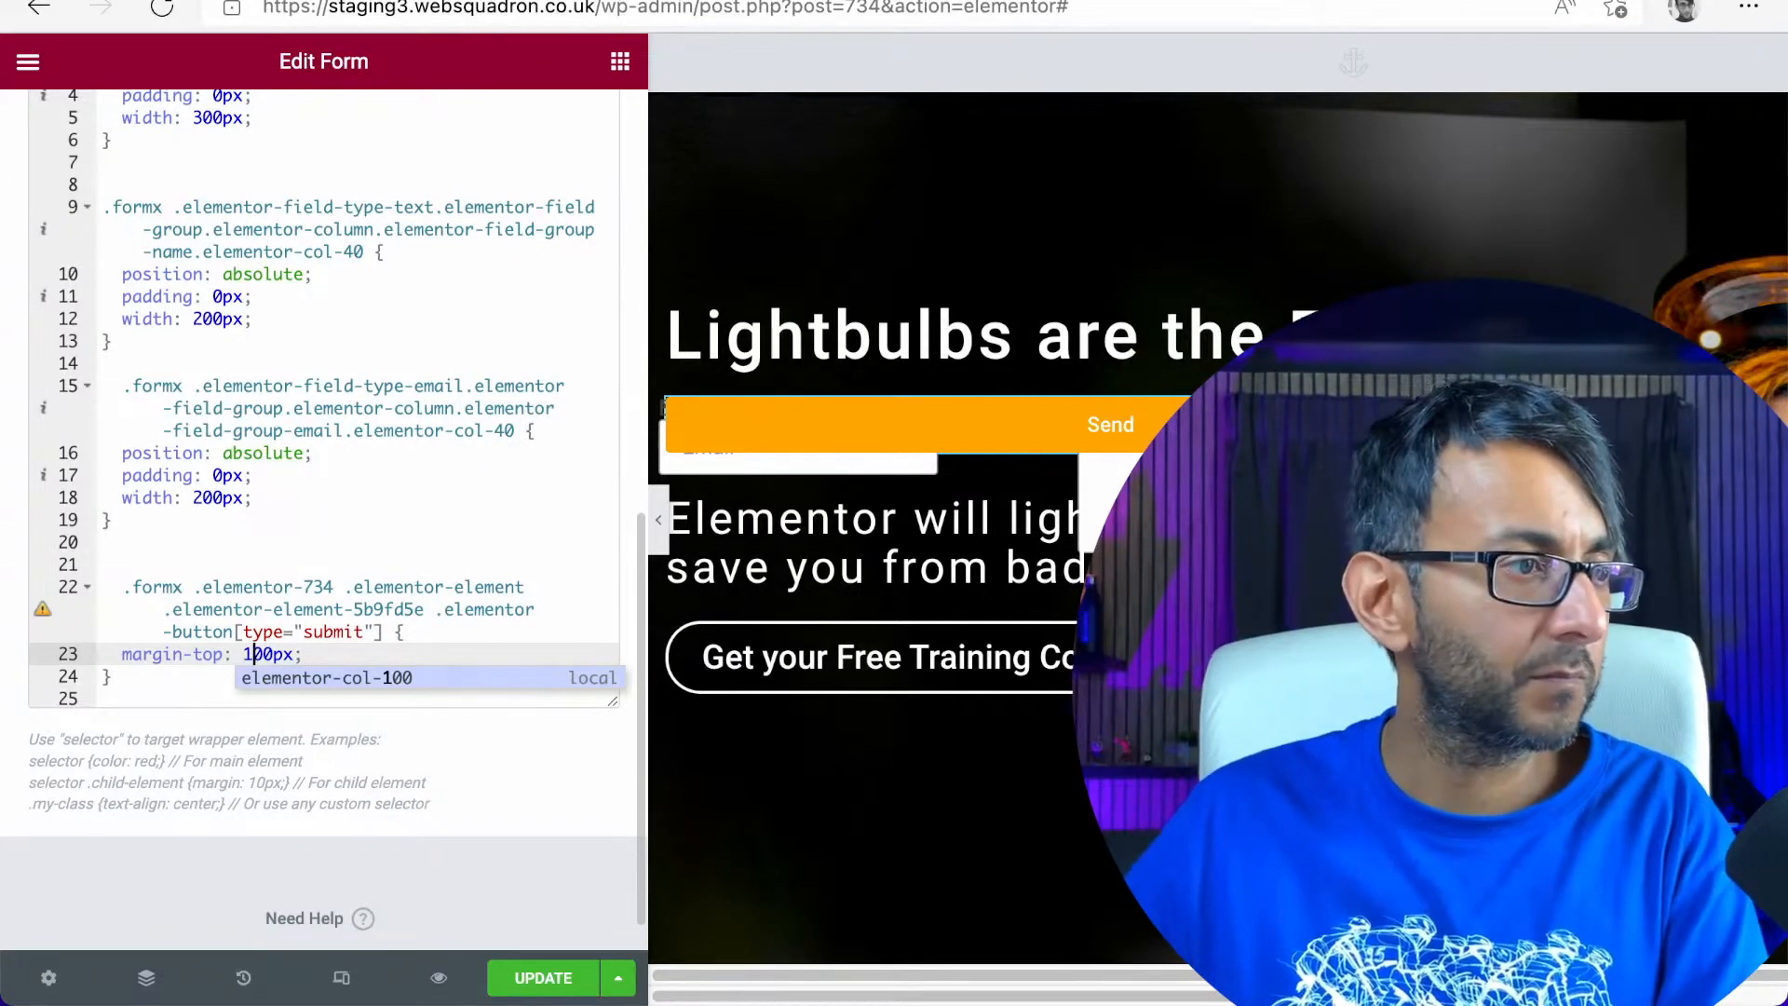
{"action": "left_click", "coordinate": [430, 548]}
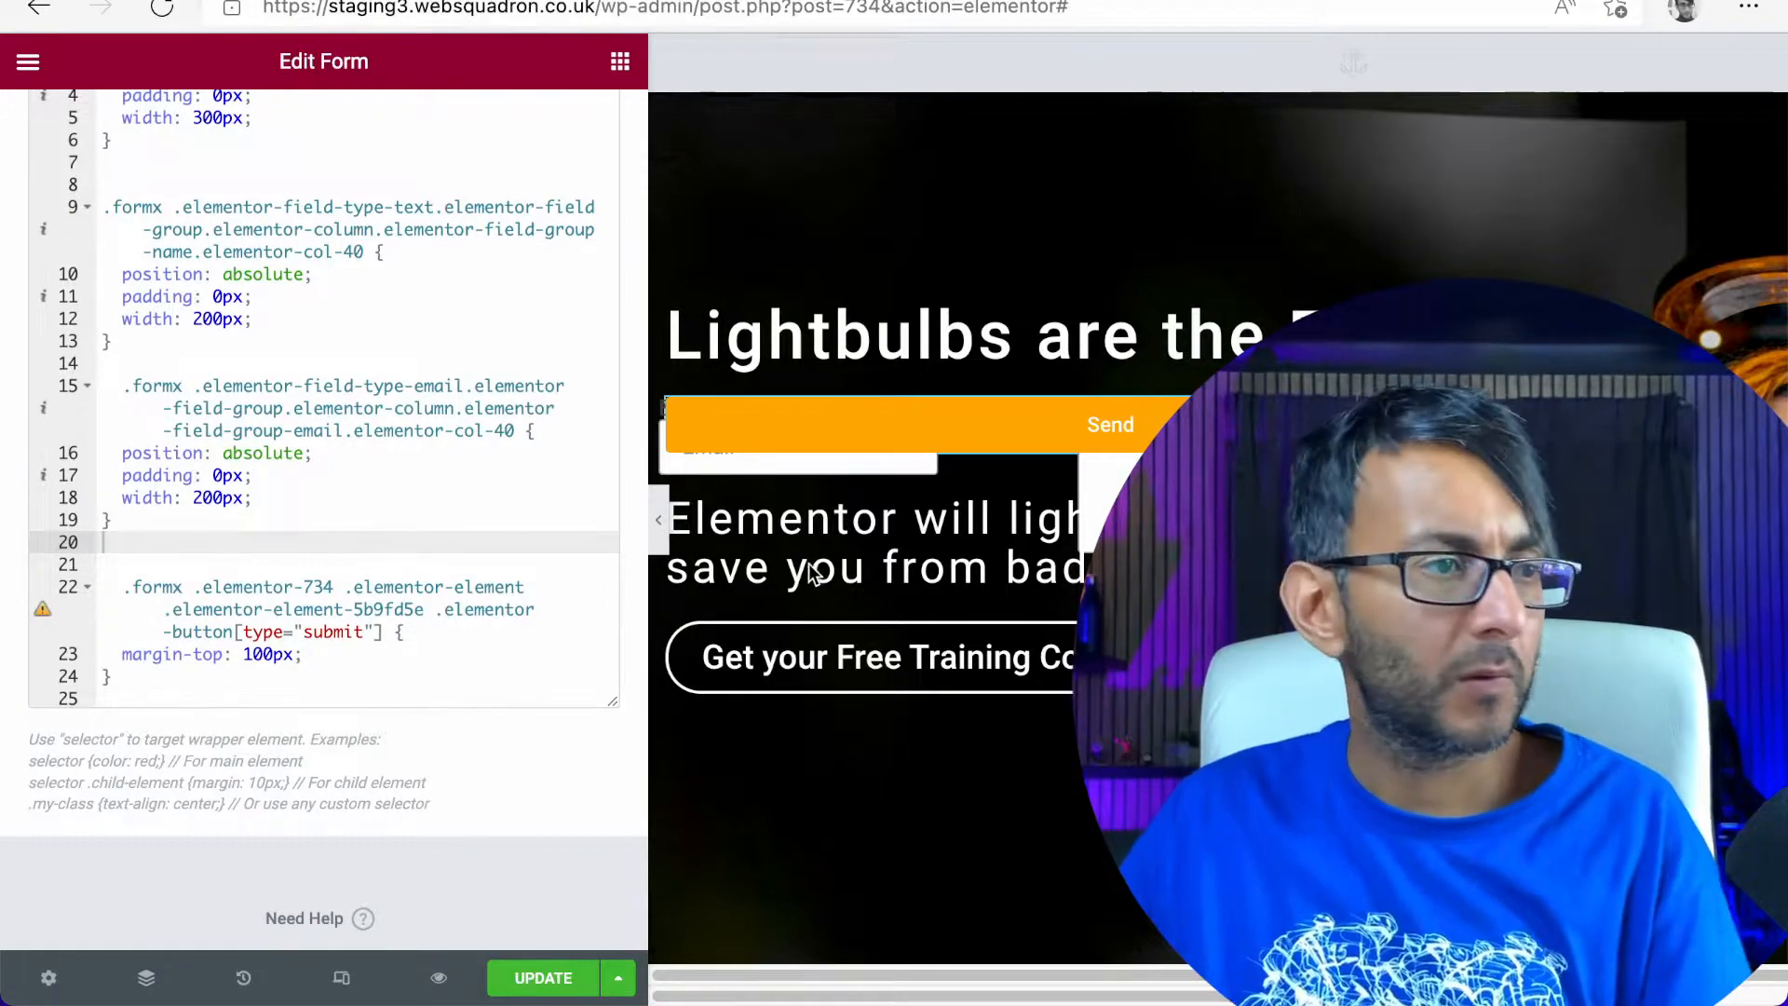
Replace the submit rule's selector after .formx with the copied class list "elementor-field-group elementor-column elementor-field-type-submit elementor-col-100 e-form__buttons"
{"action": "left_click", "coordinate": [358, 676]}
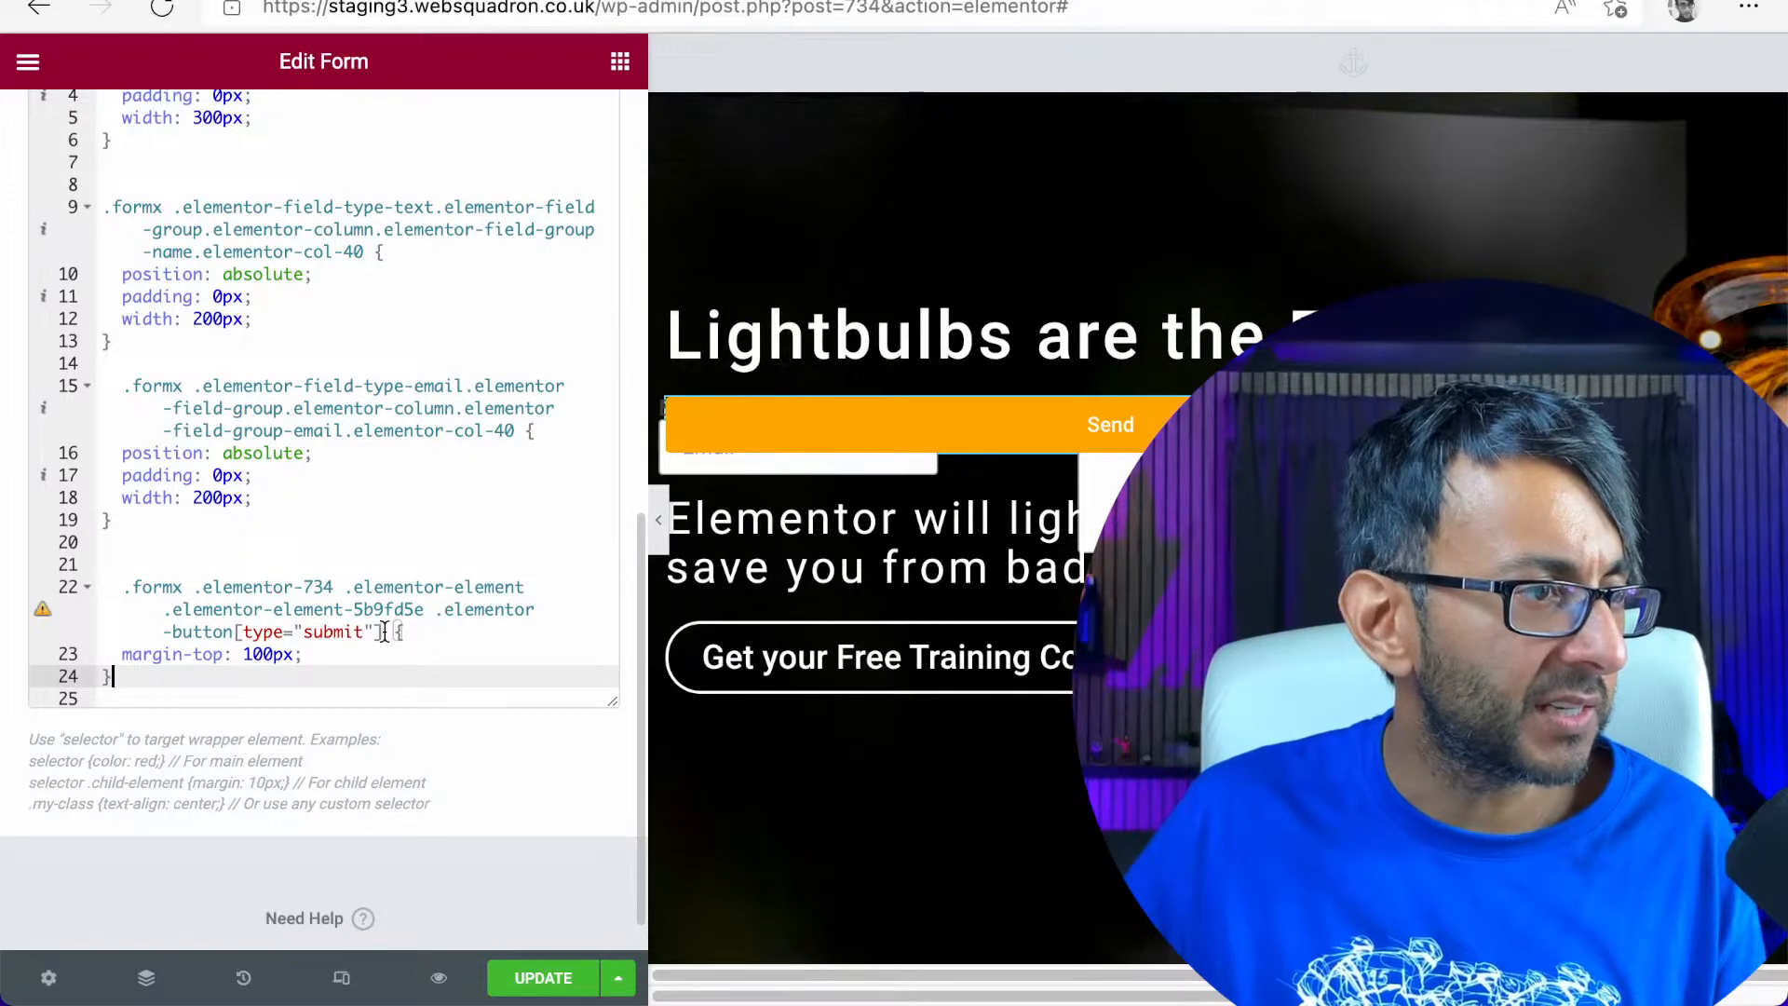
{"action": "left_click_drag", "start_coordinate": [383, 632], "coordinate": [194, 587]}
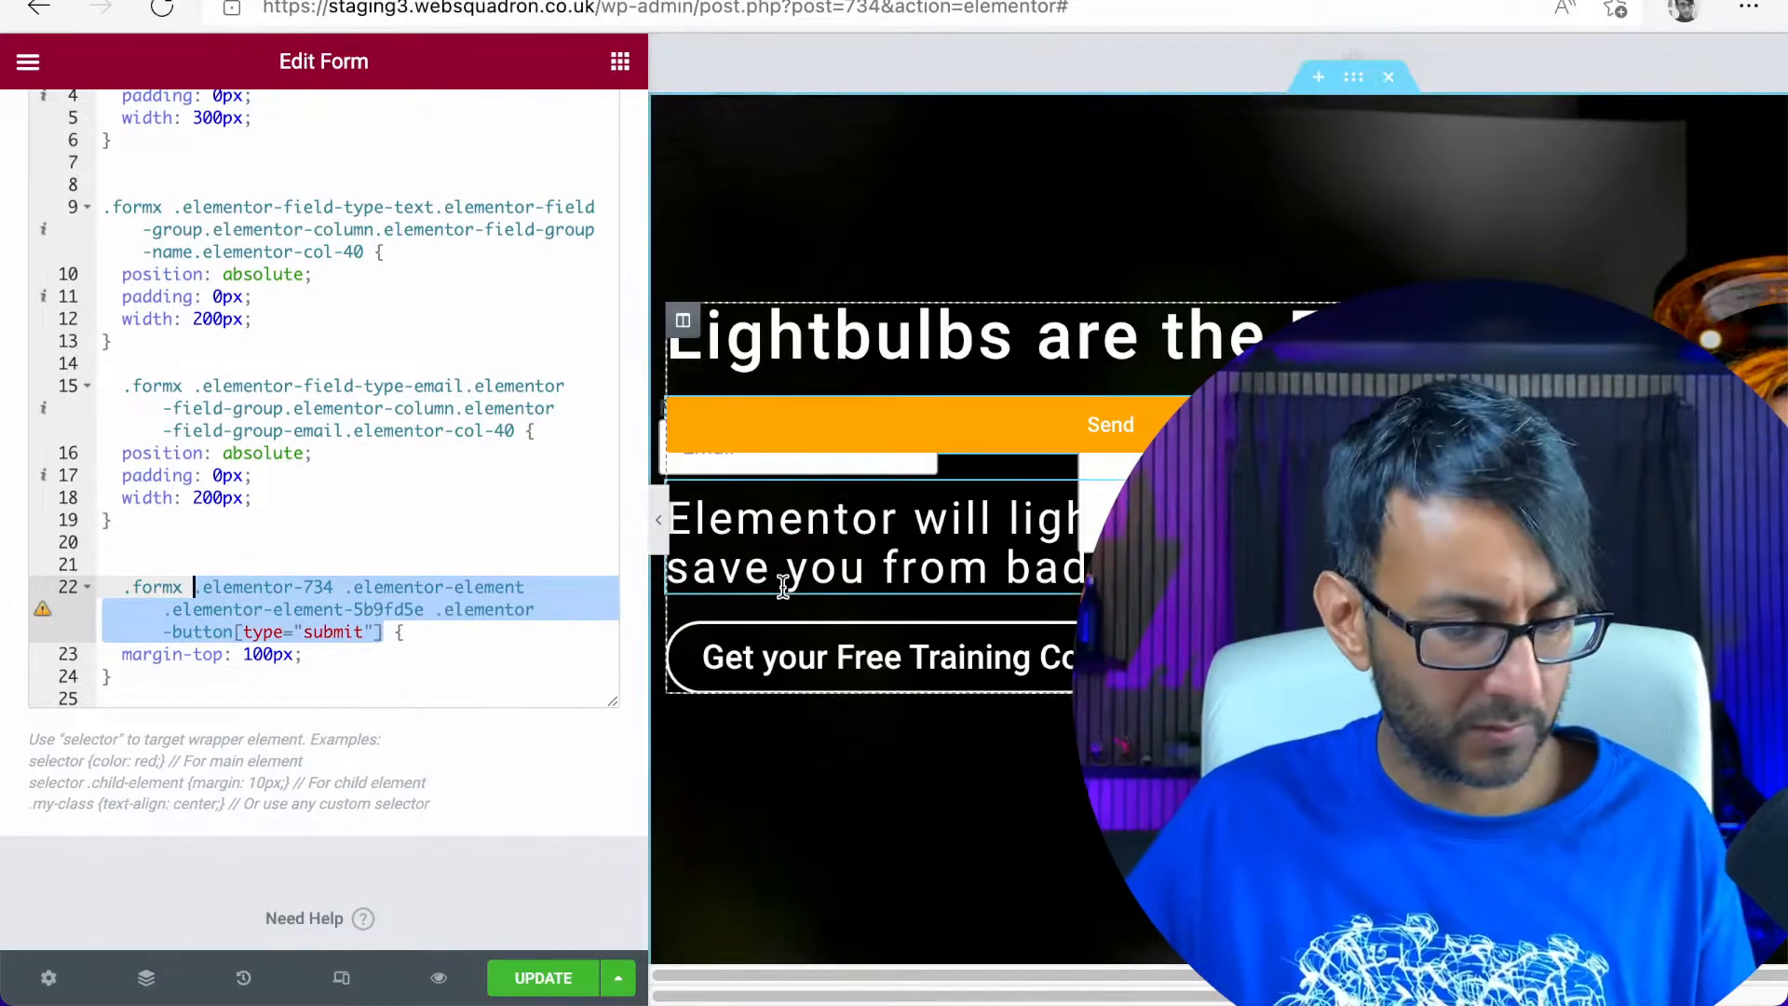
{"action": "type", "text": "elementor-field-group elementor-column elementor-field-type-submit elementor-col-100 e-form__buttons"}
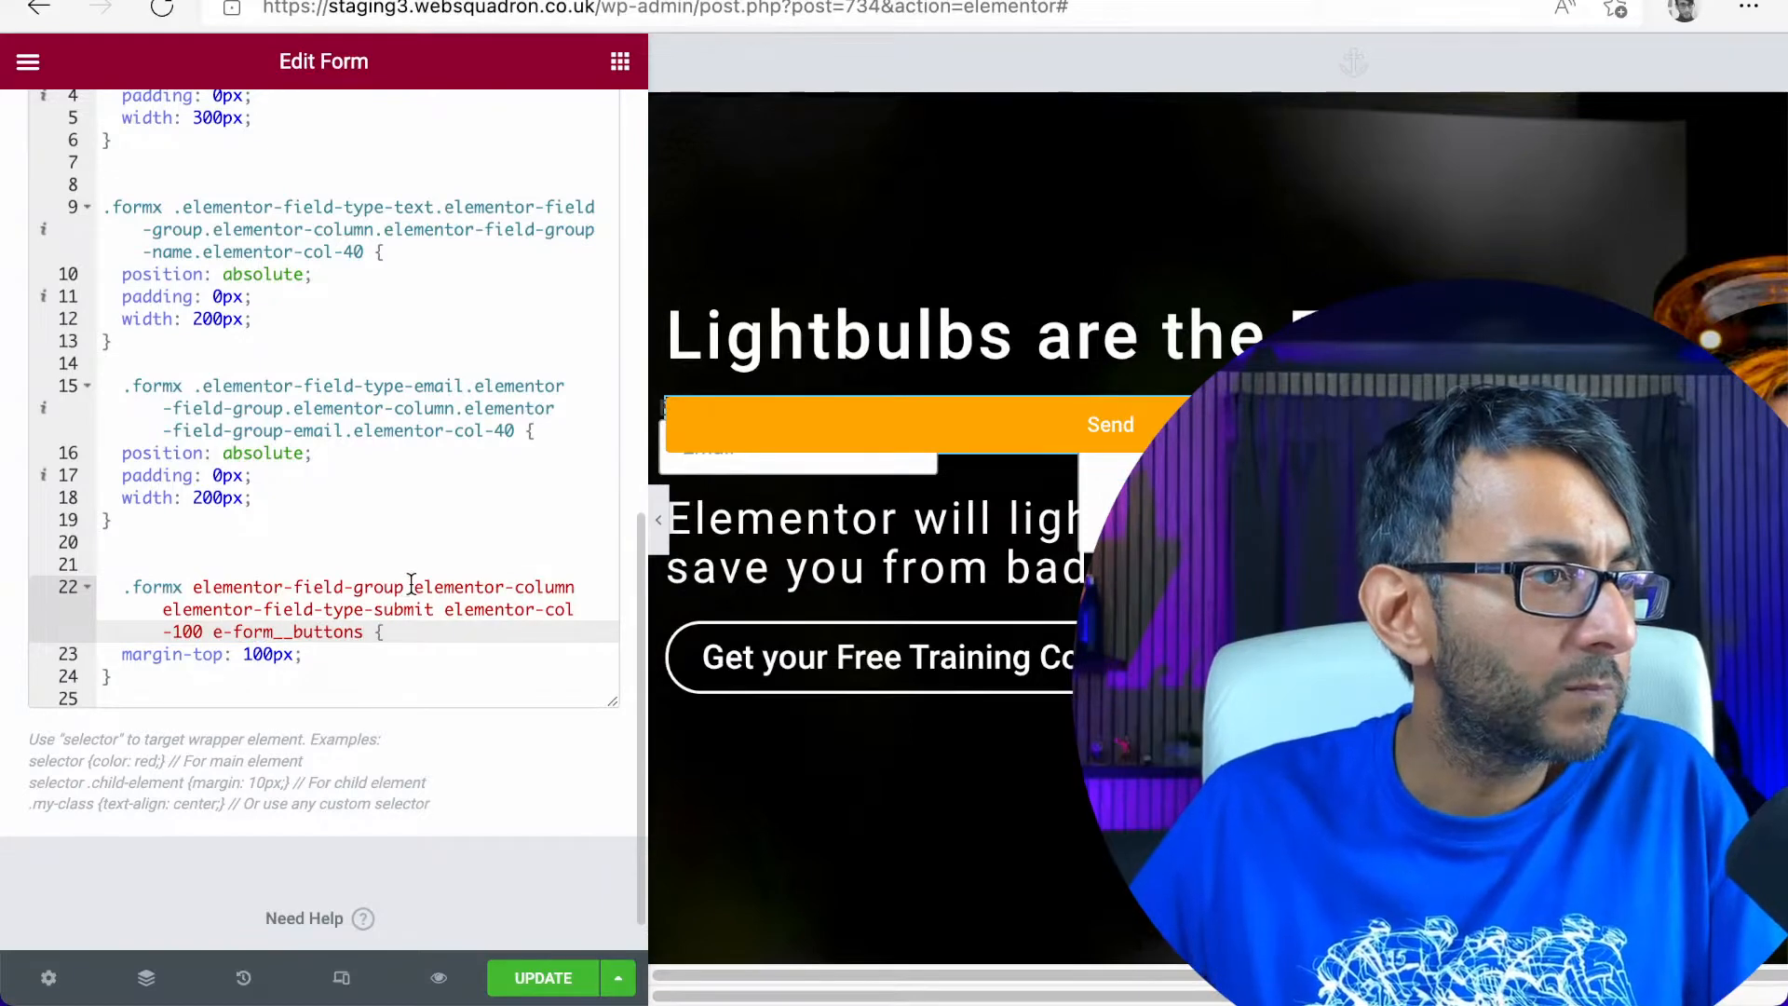
Put a dot before each class name after .formx in the submit rule's selector, from elementor-field-group to e-form__buttons
{"action": "left_click", "coordinate": [410, 584]}
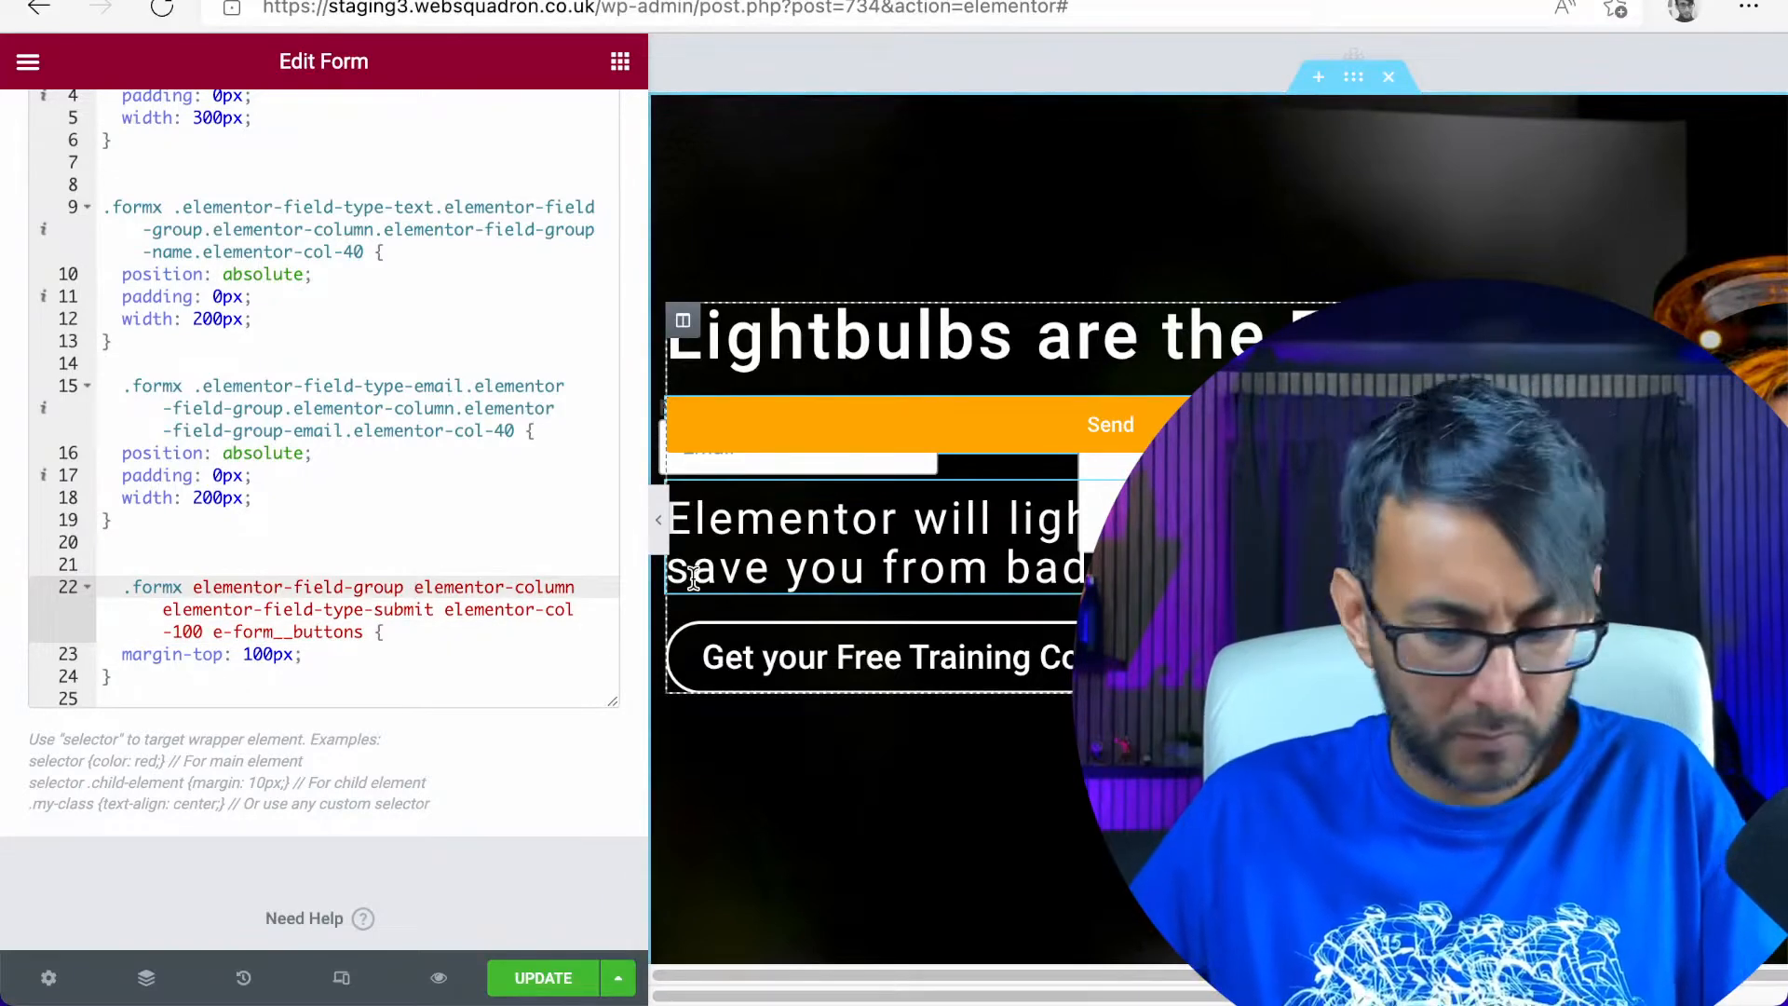
{"action": "type", "text": "."}
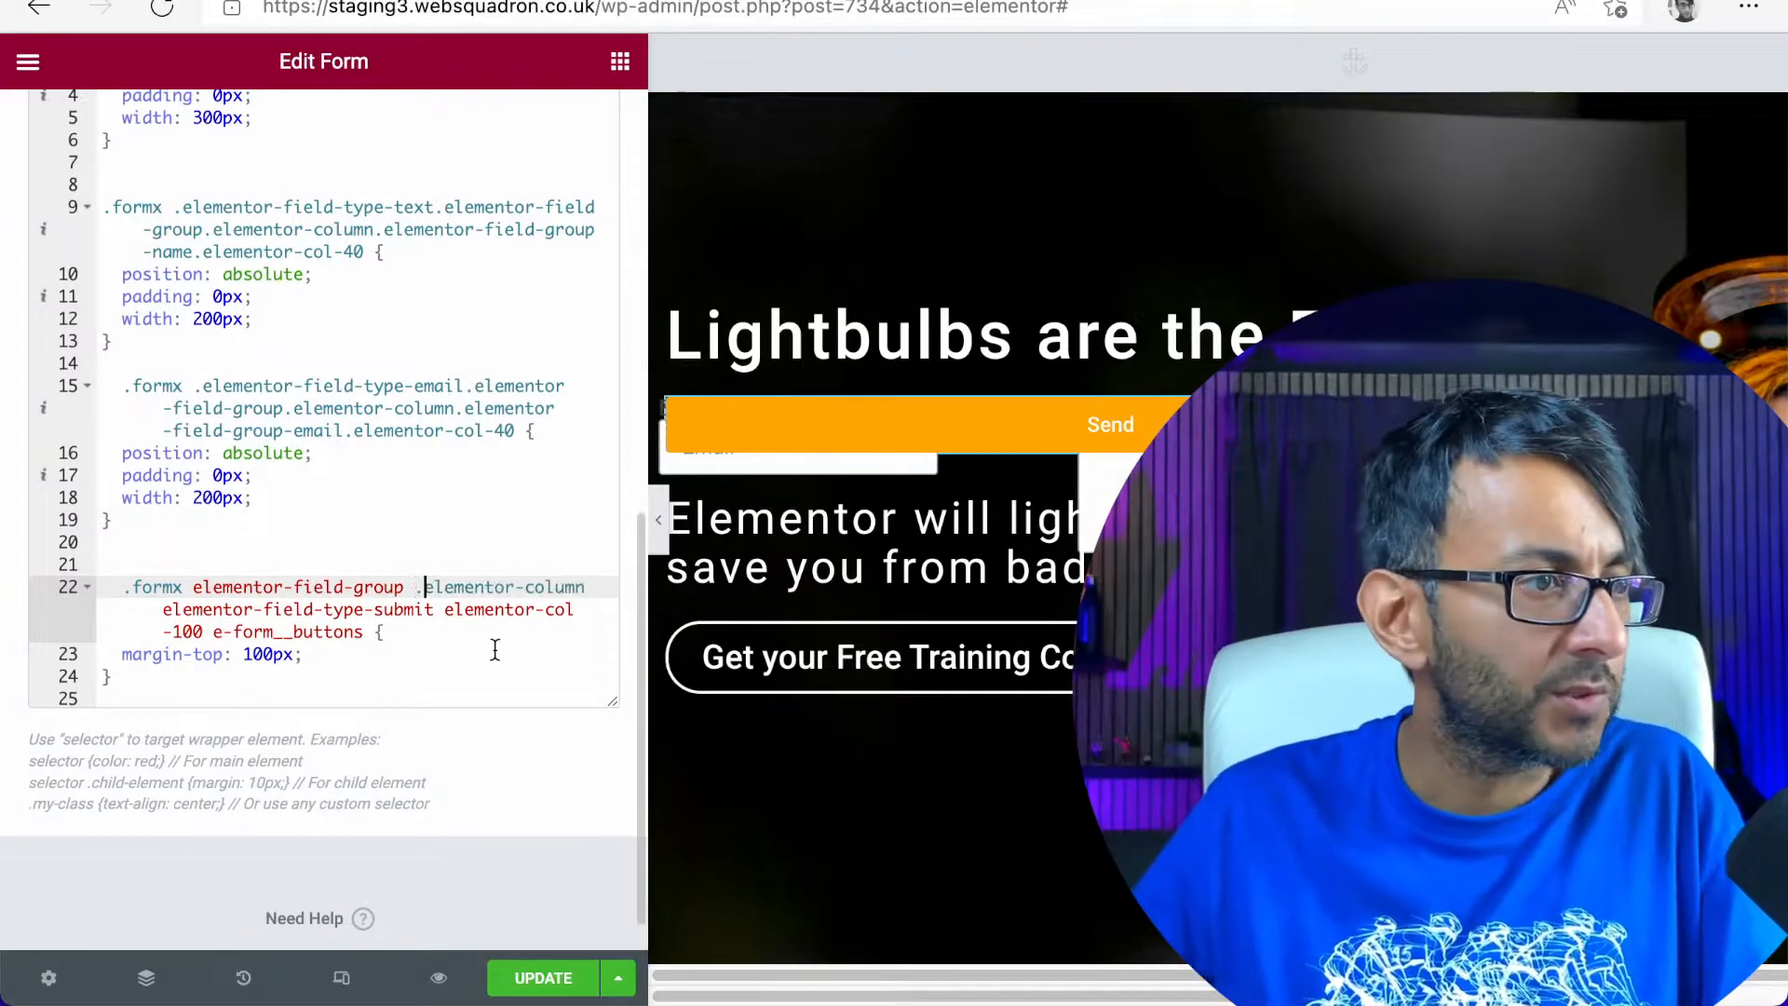
{"action": "left_click", "coordinate": [193, 584]}
{"action": "type", "text": "."}
{"action": "left_click", "coordinate": [164, 607]}
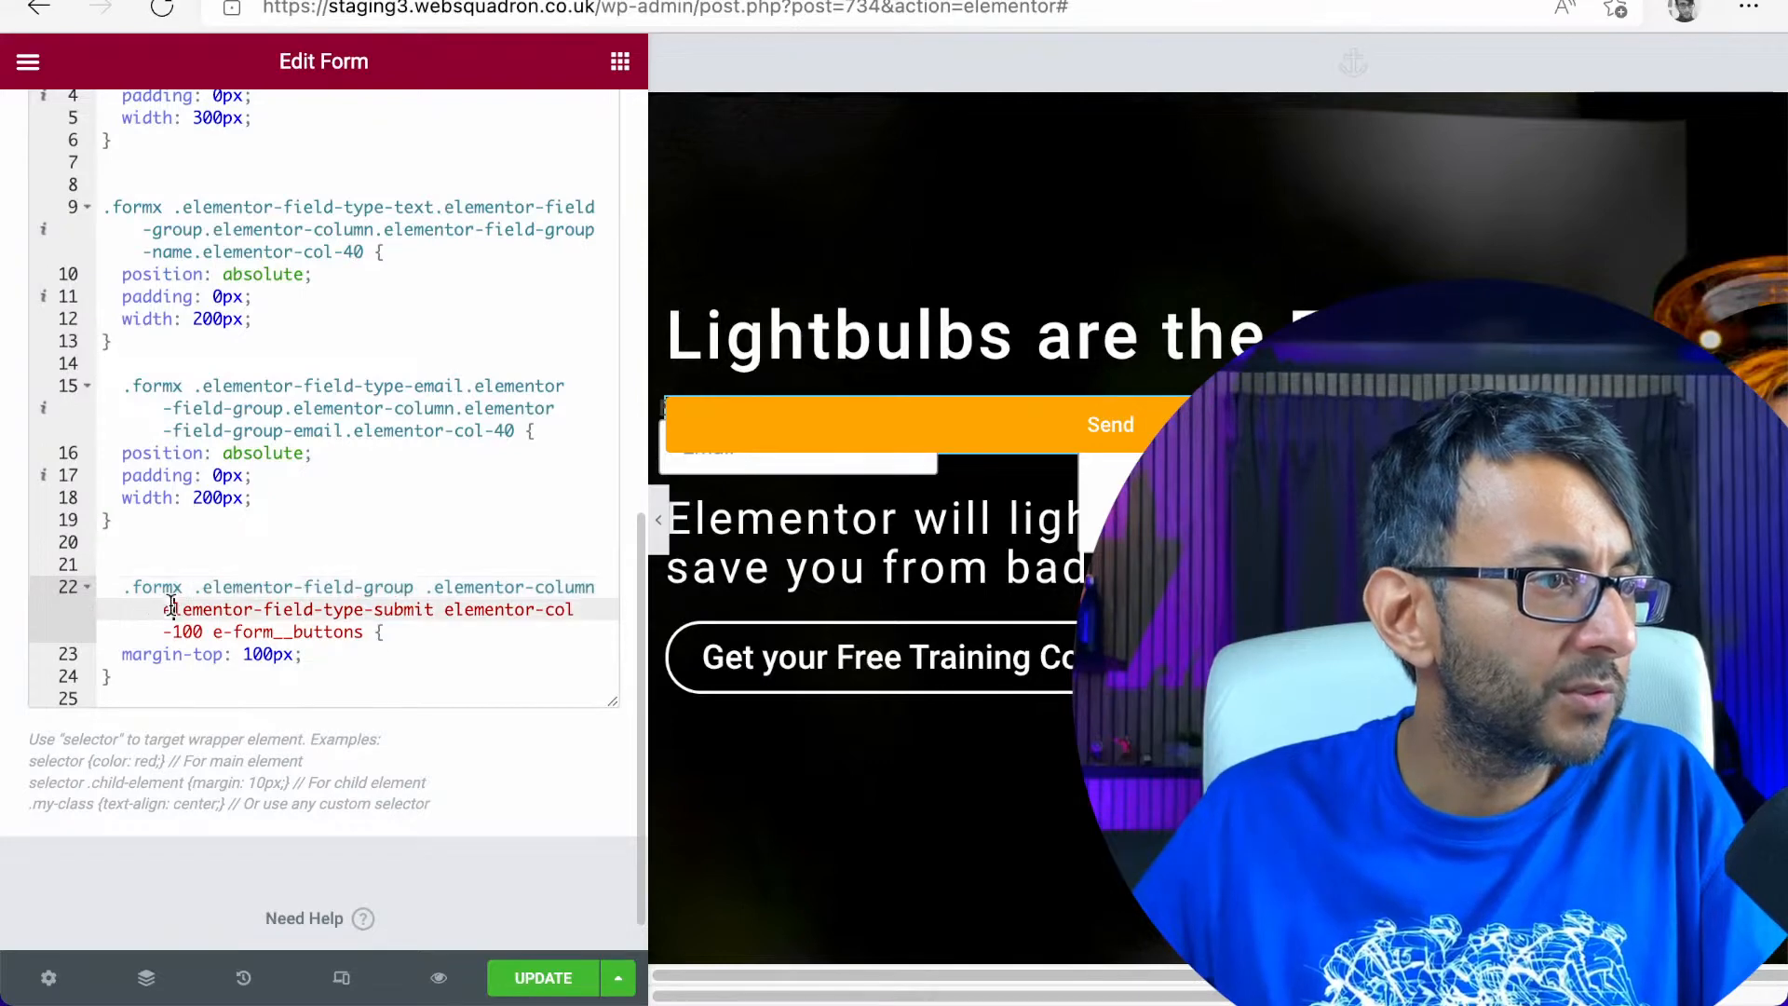
{"action": "left_click", "coordinate": [454, 608]}
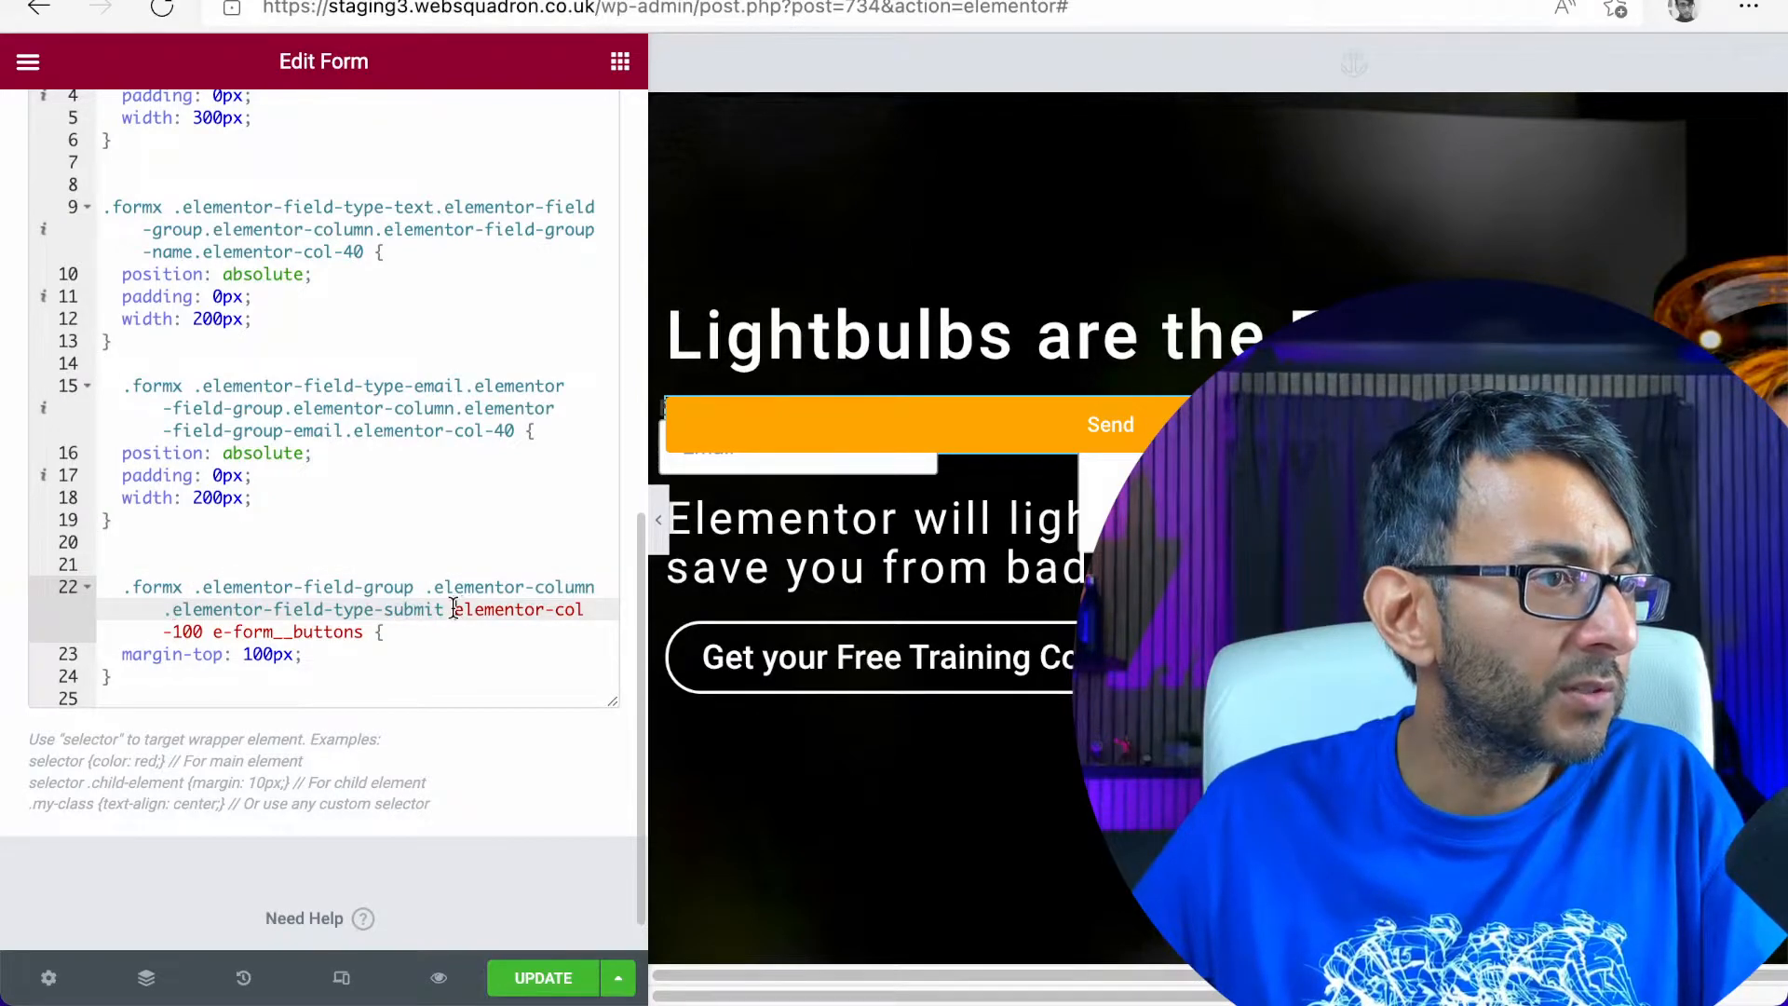
{"action": "type", "text": "."}
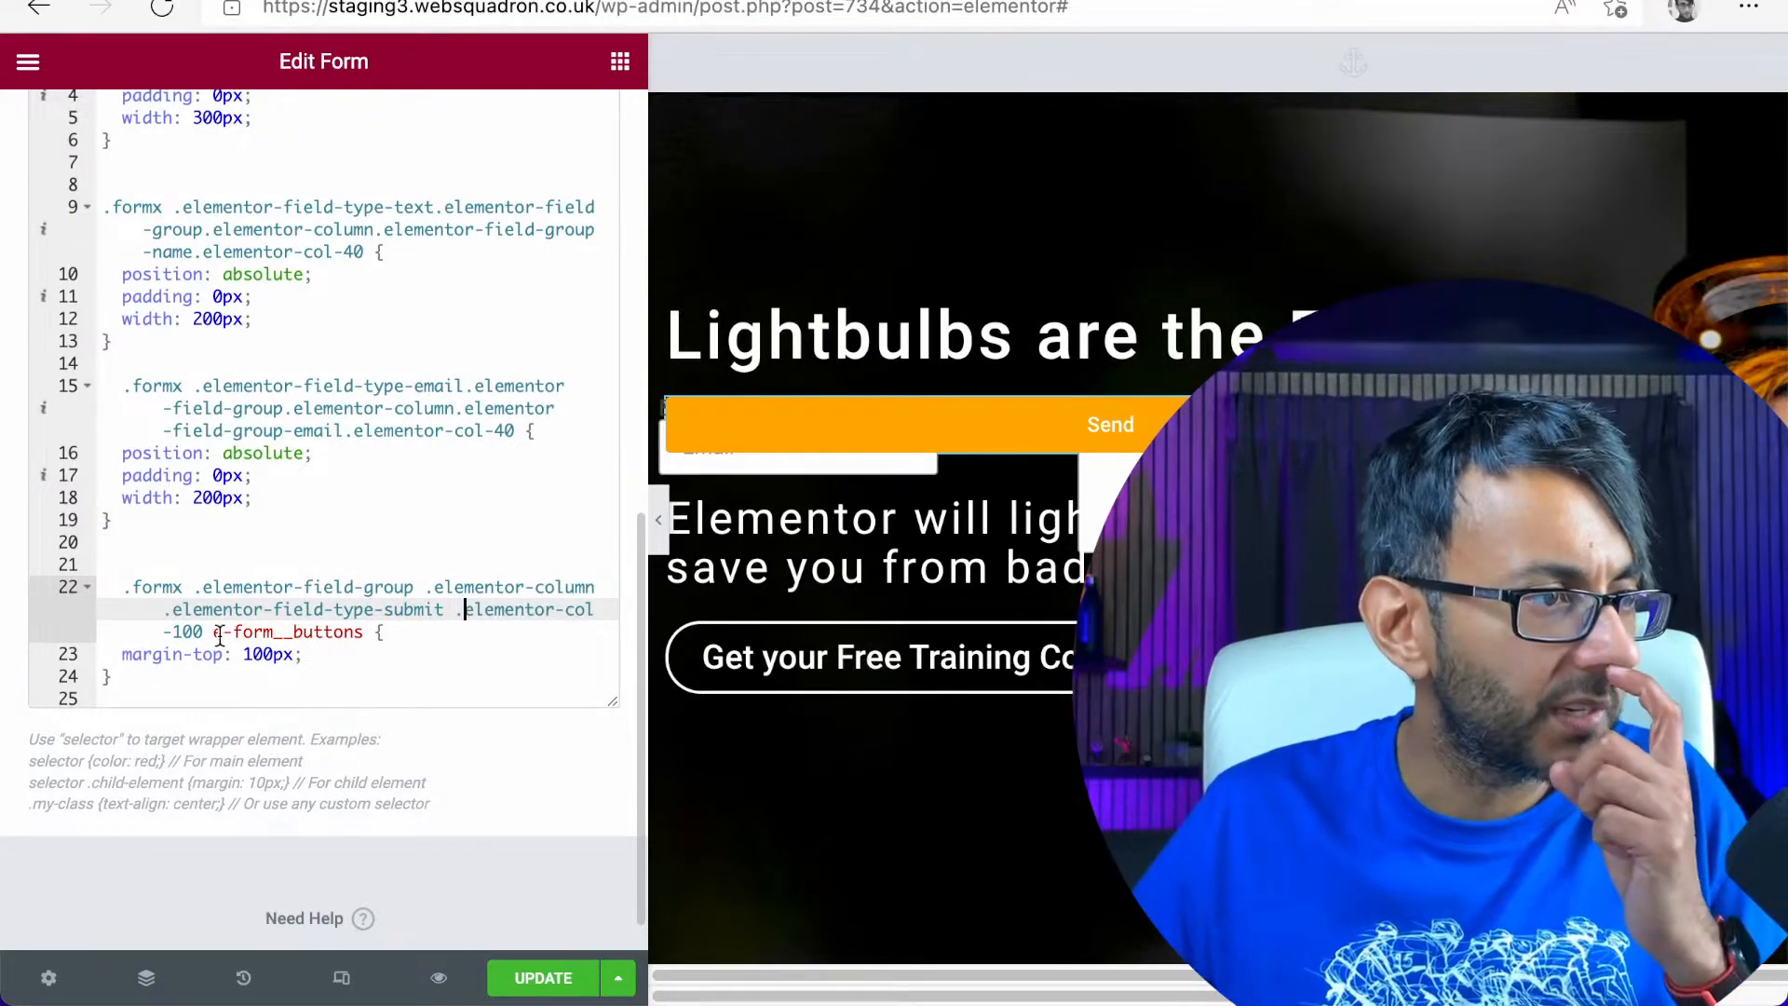
{"action": "left_click", "coordinate": [212, 633]}
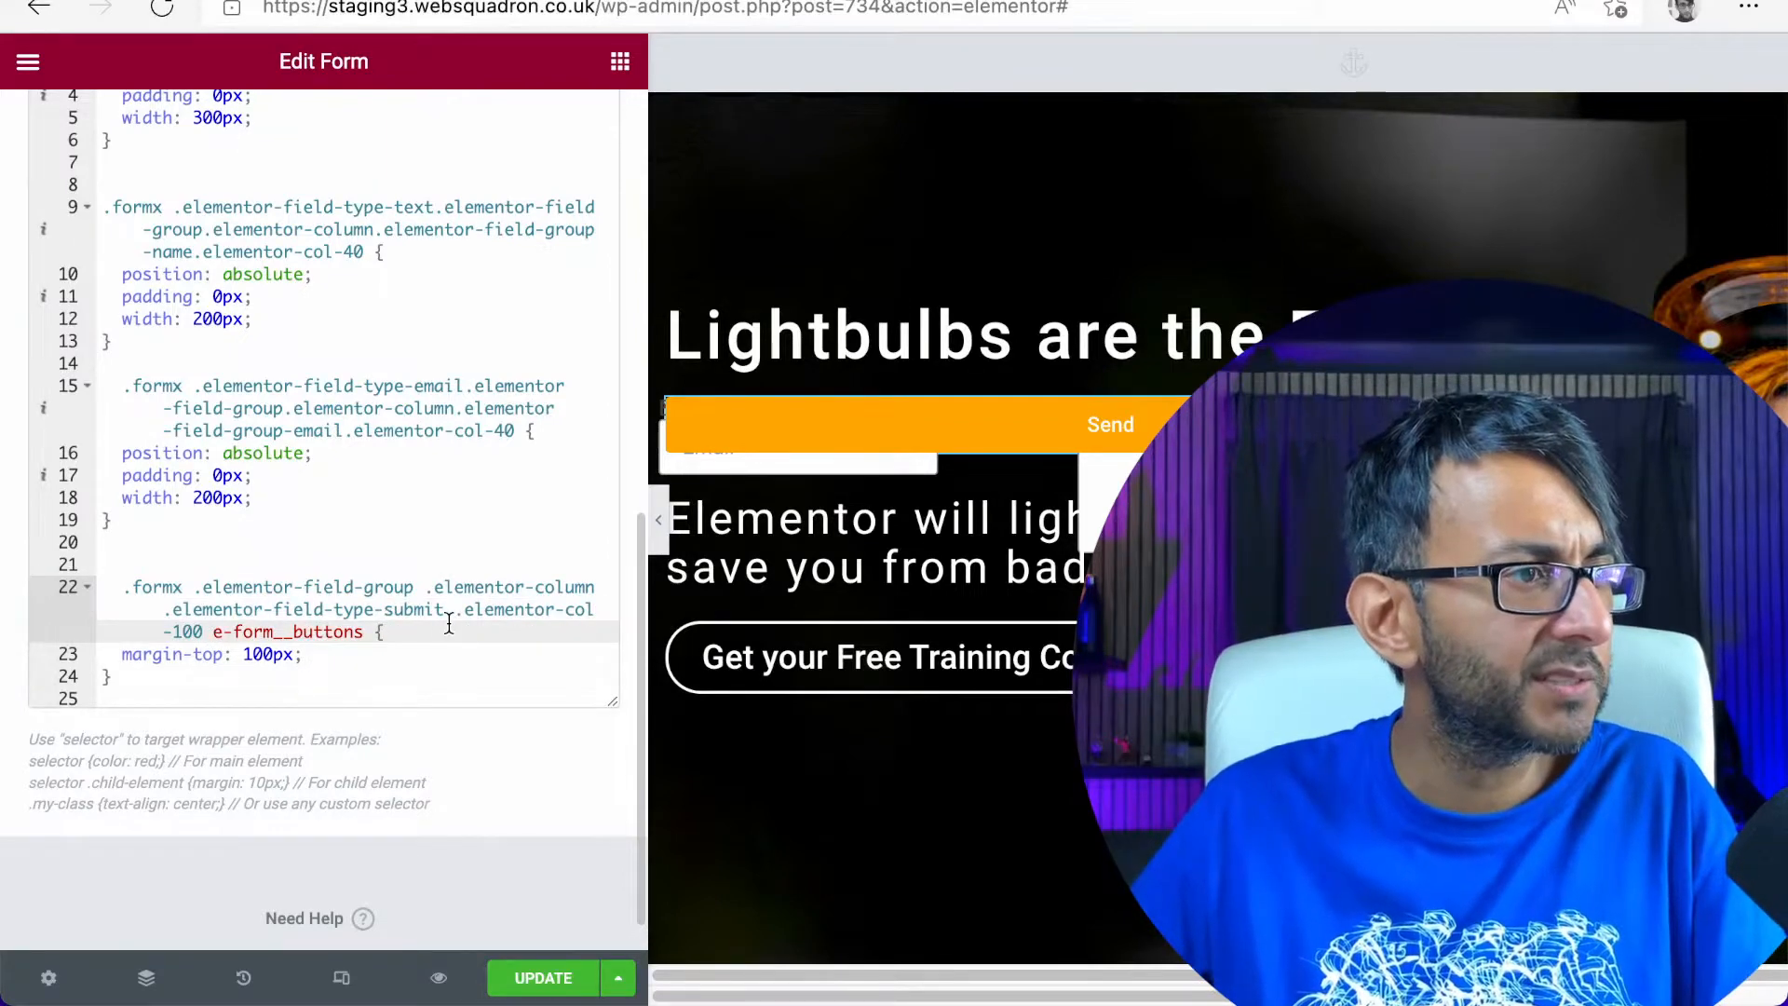
{"action": "type", "text": "."}
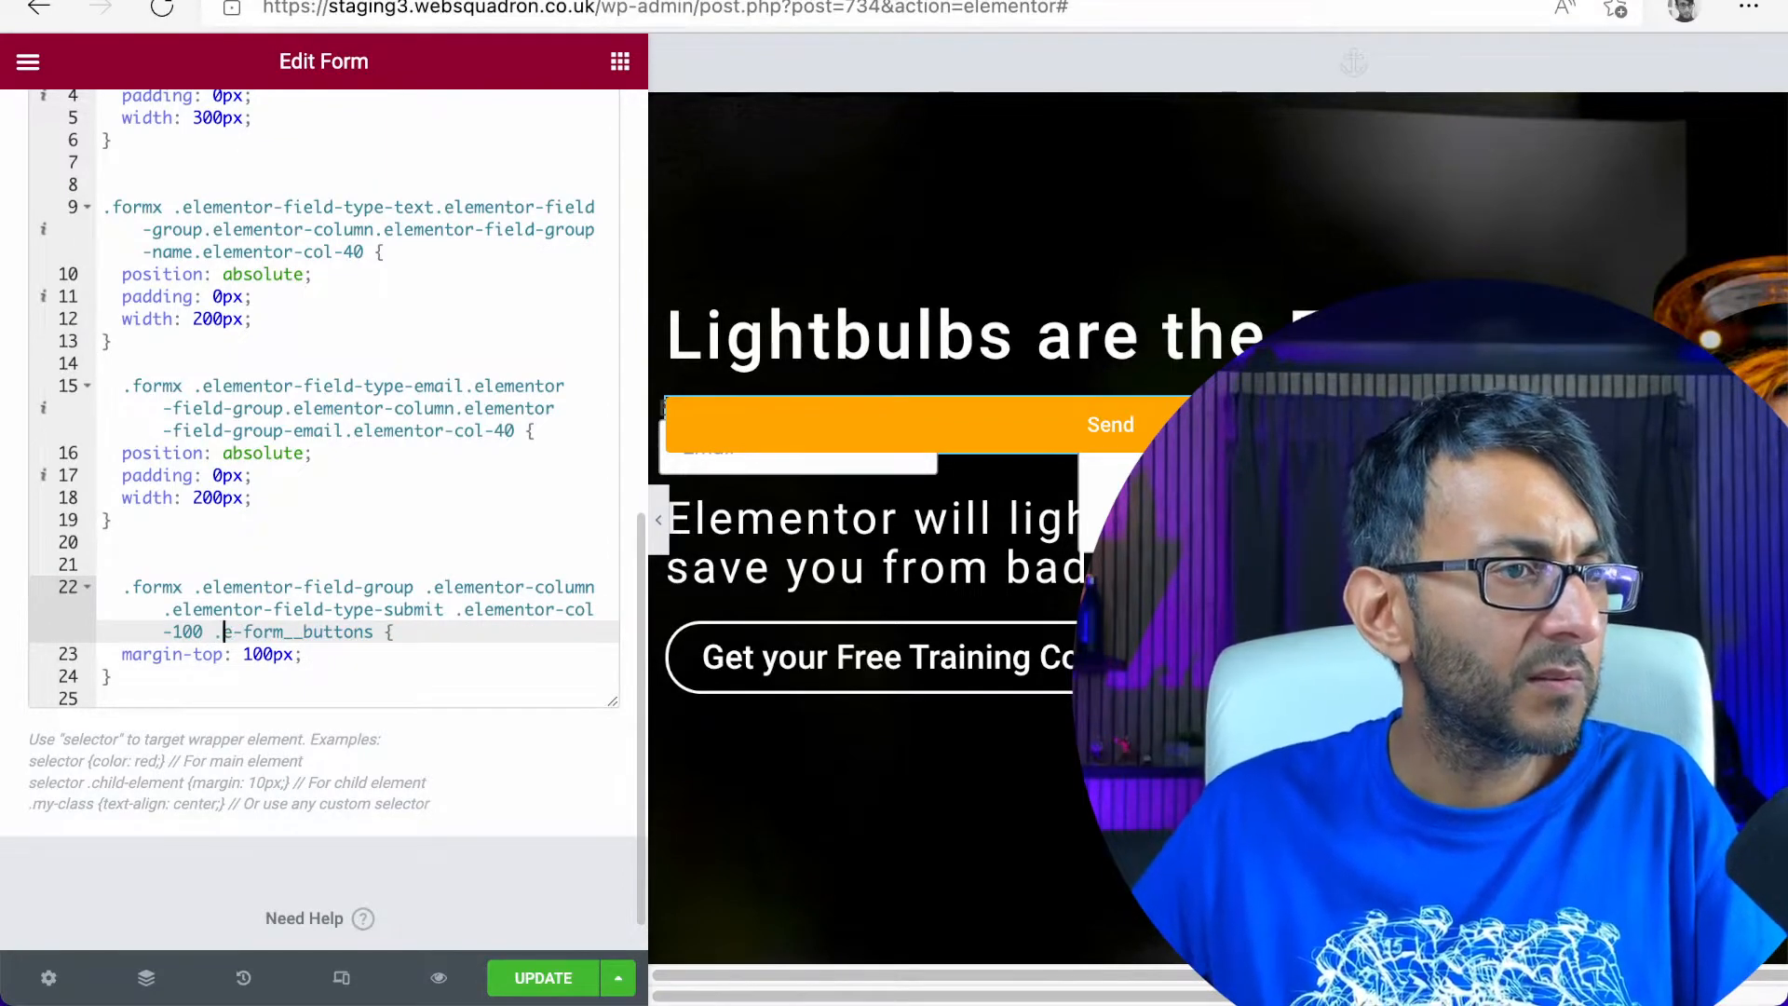
Delete the e-form__buttons class, with its leading dot, from the end of the submit rule's selector
{"action": "key", "text": "BackSpace"}
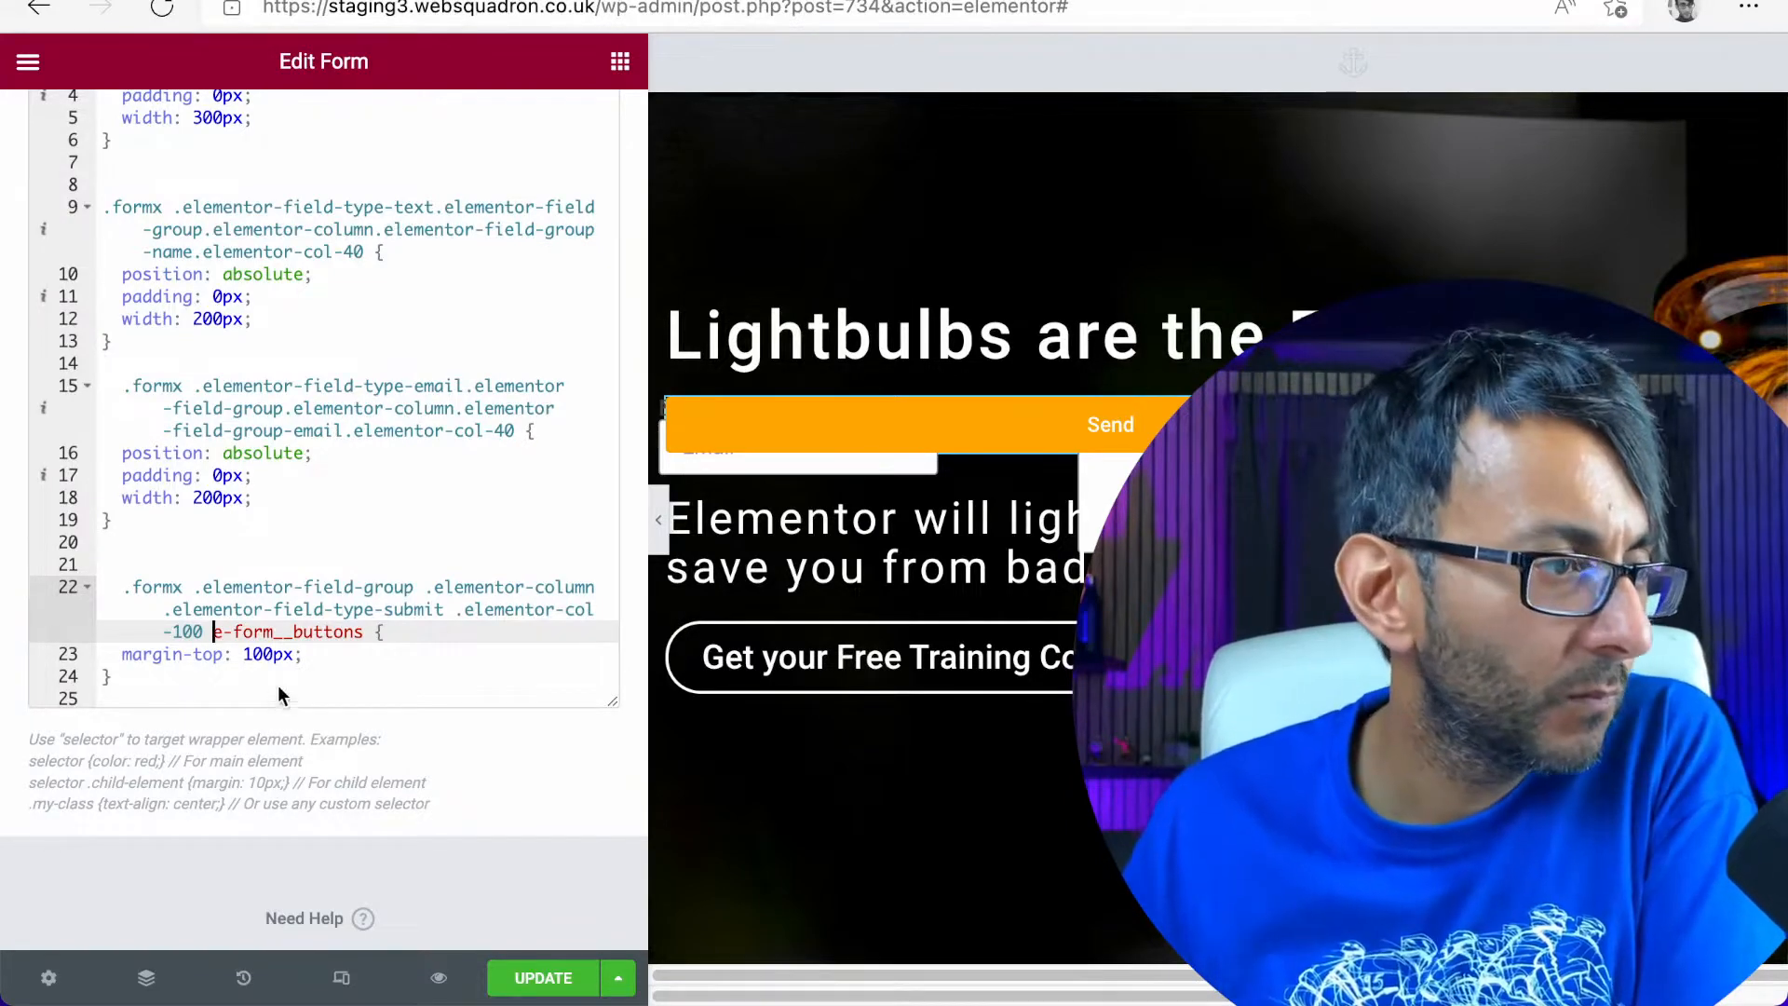
{"action": "left_click_drag", "start_coordinate": [363, 632], "coordinate": [215, 631]}
{"action": "key", "text": "BackSpace"}
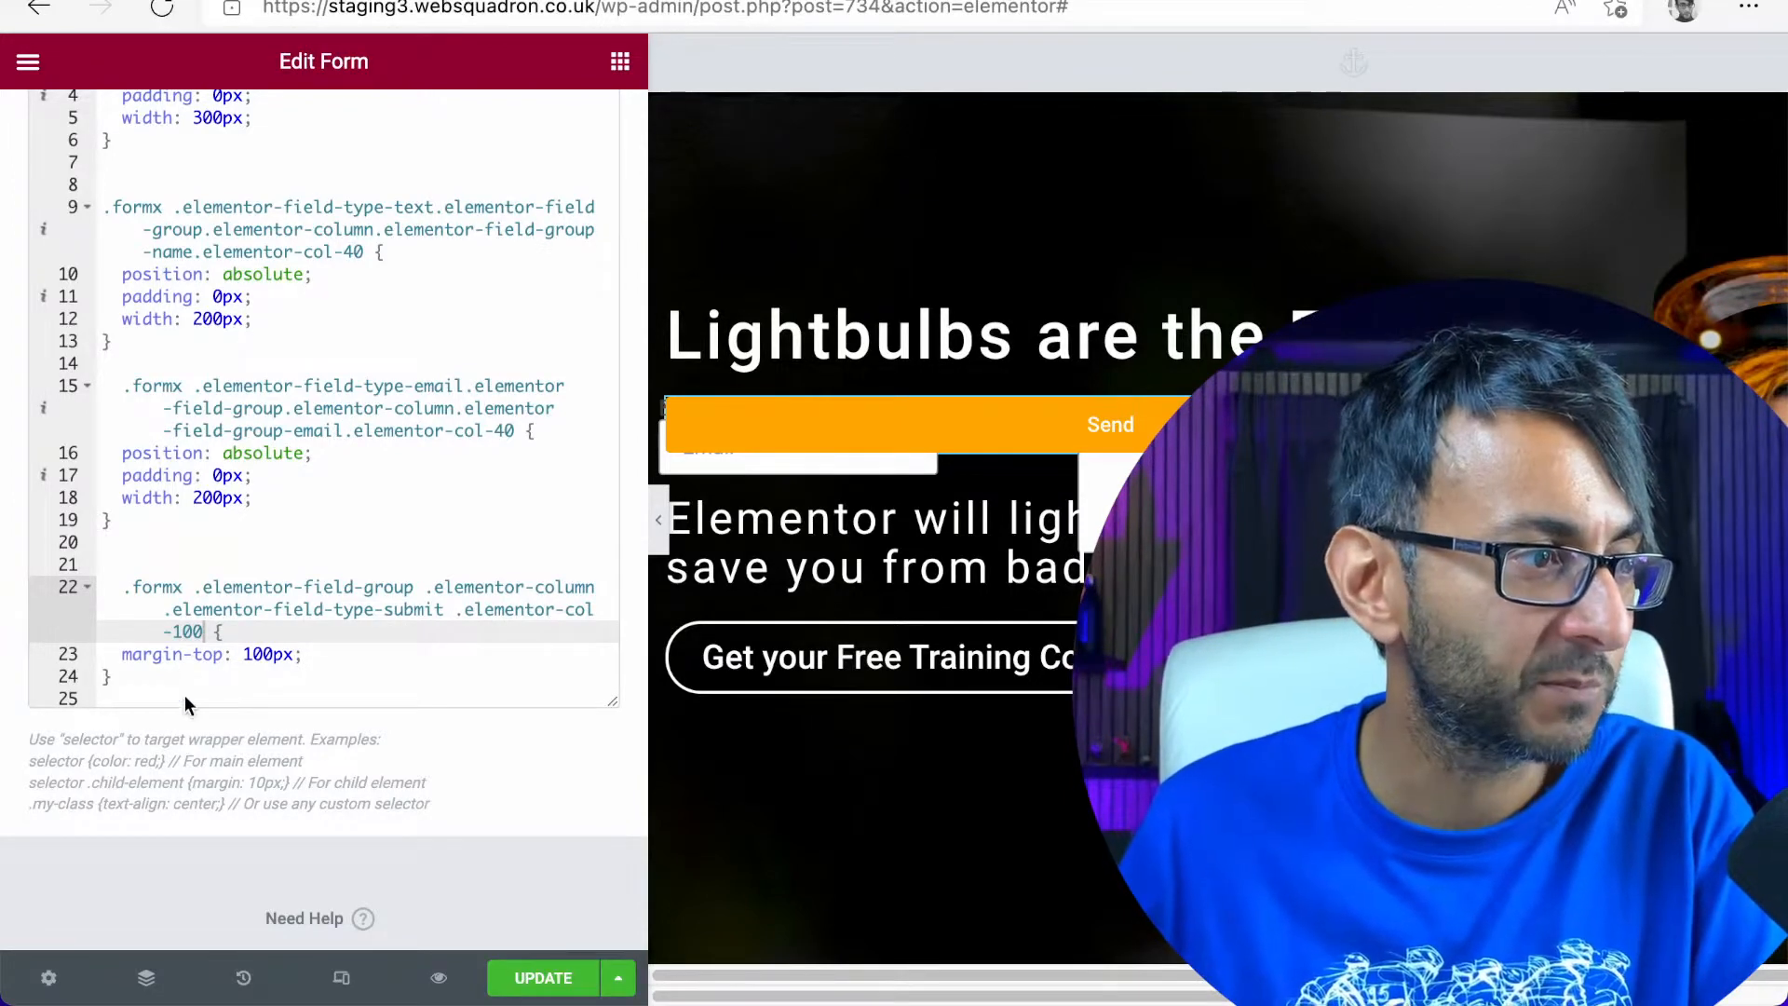
Test the shortened submit rule with a margin-top of 1000px and restore it to 100px
{"action": "left_click", "coordinate": [262, 654]}
{"action": "type", "text": "0"}
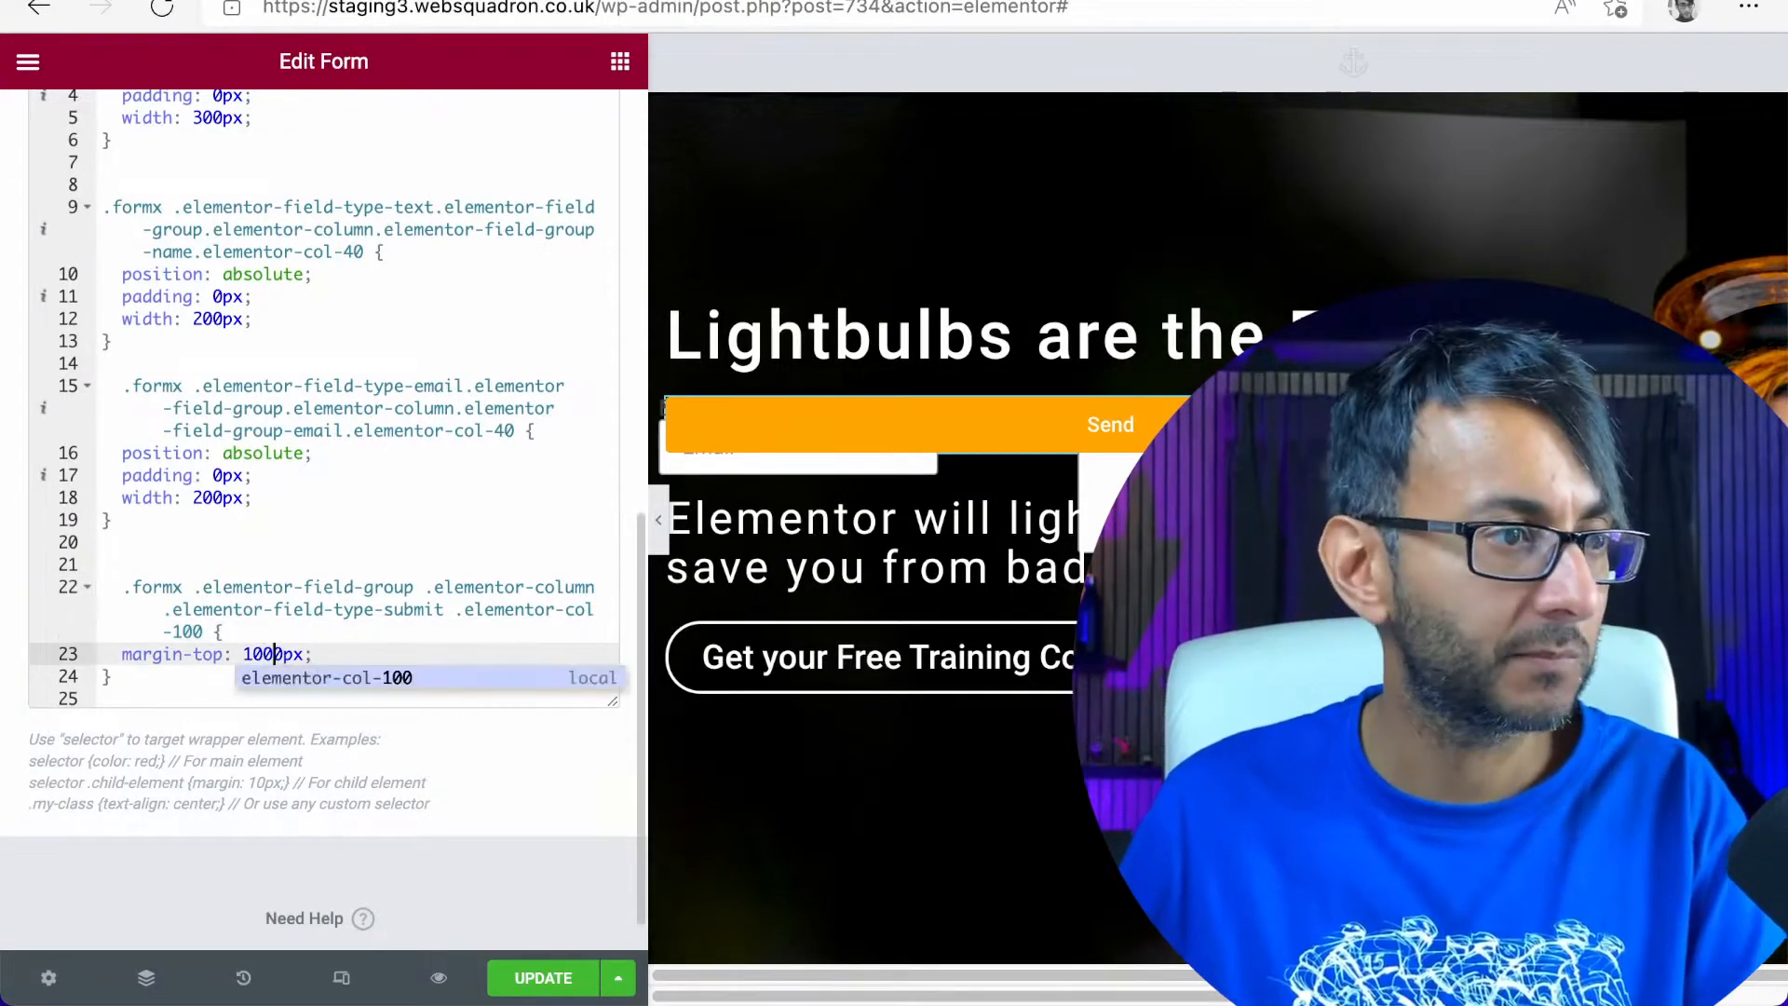
{"action": "key", "text": "BackSpace"}
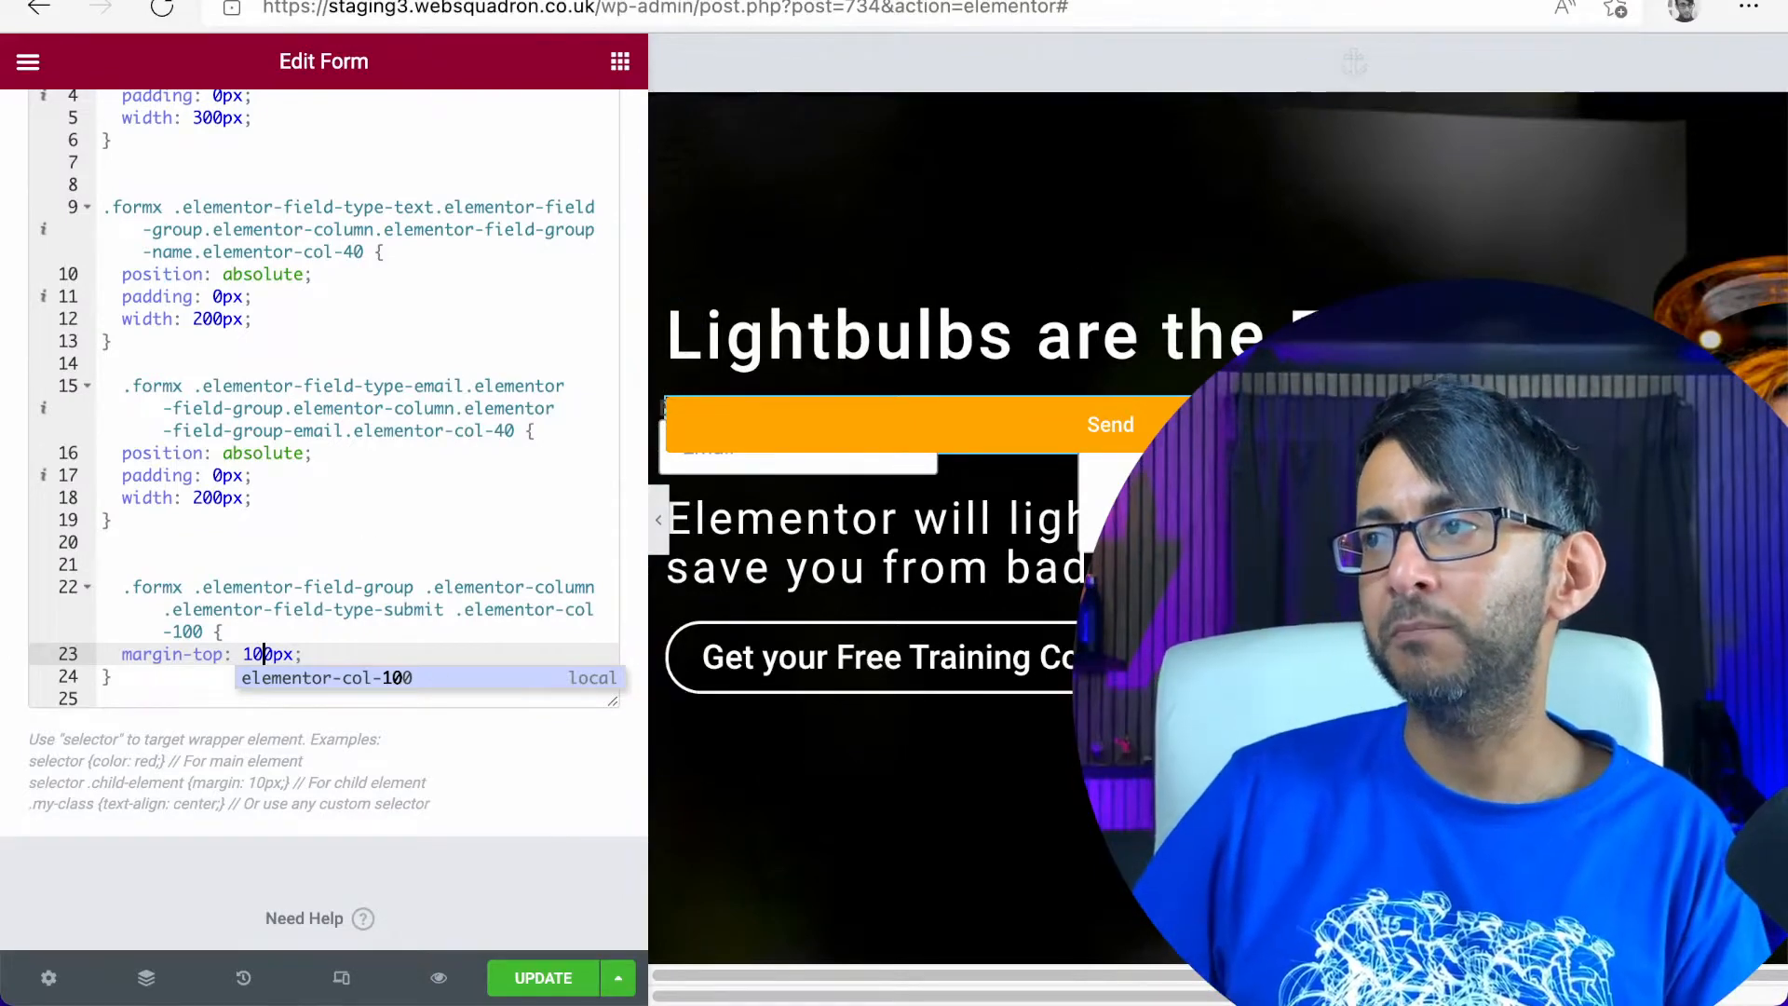
Update the page, go to the site's wp-admin dashboard and open the theme's custom CSS editor
{"action": "left_click", "coordinate": [549, 978]}
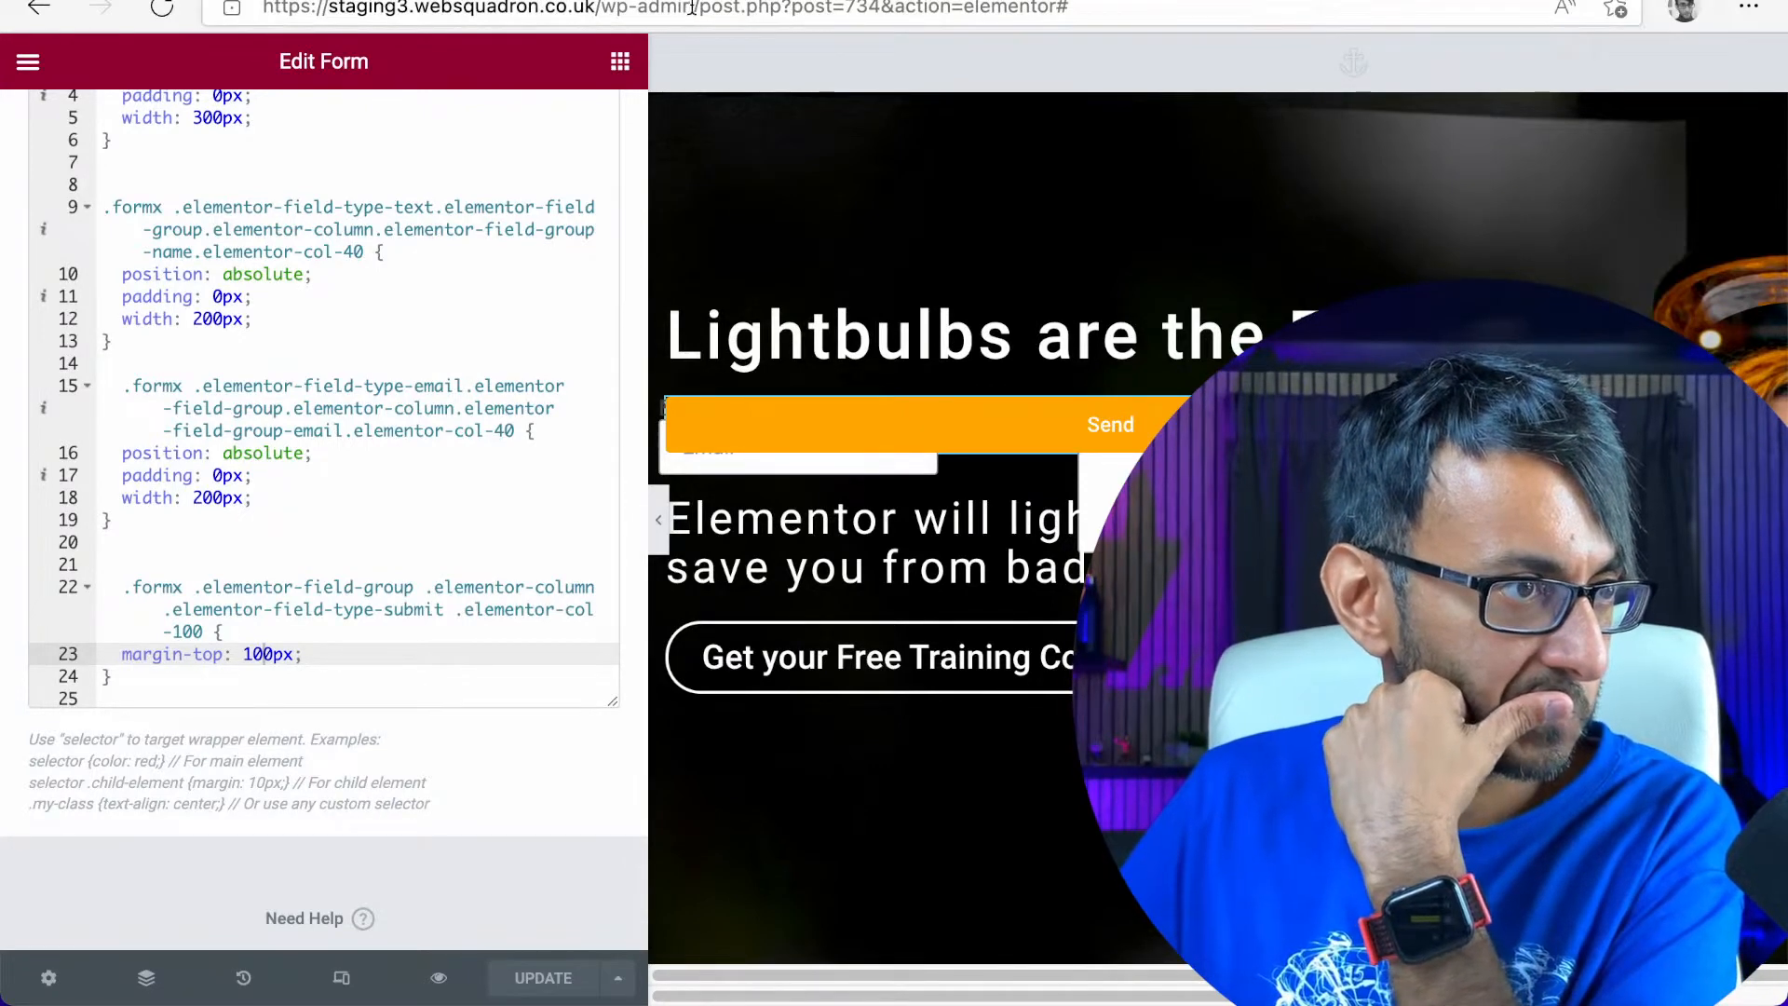
{"action": "left_click_drag", "start_coordinate": [694, 7], "coordinate": [1445, 72]}
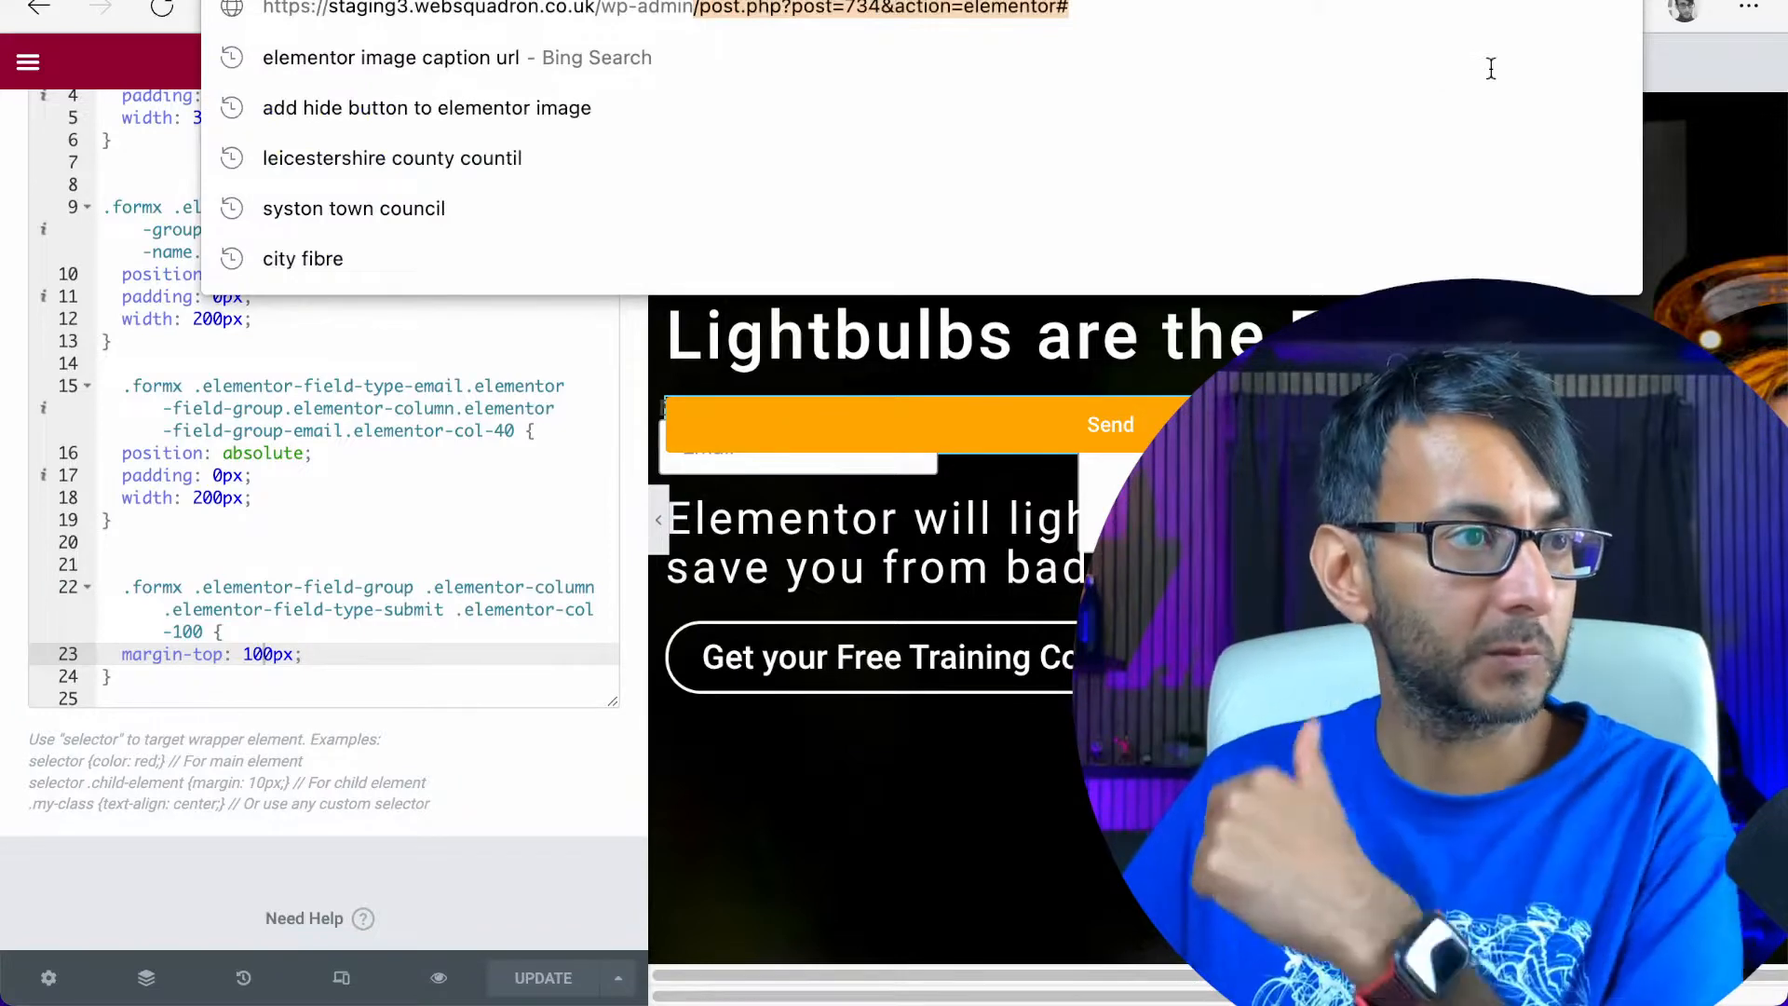
{"action": "key", "text": "BackSpace"}
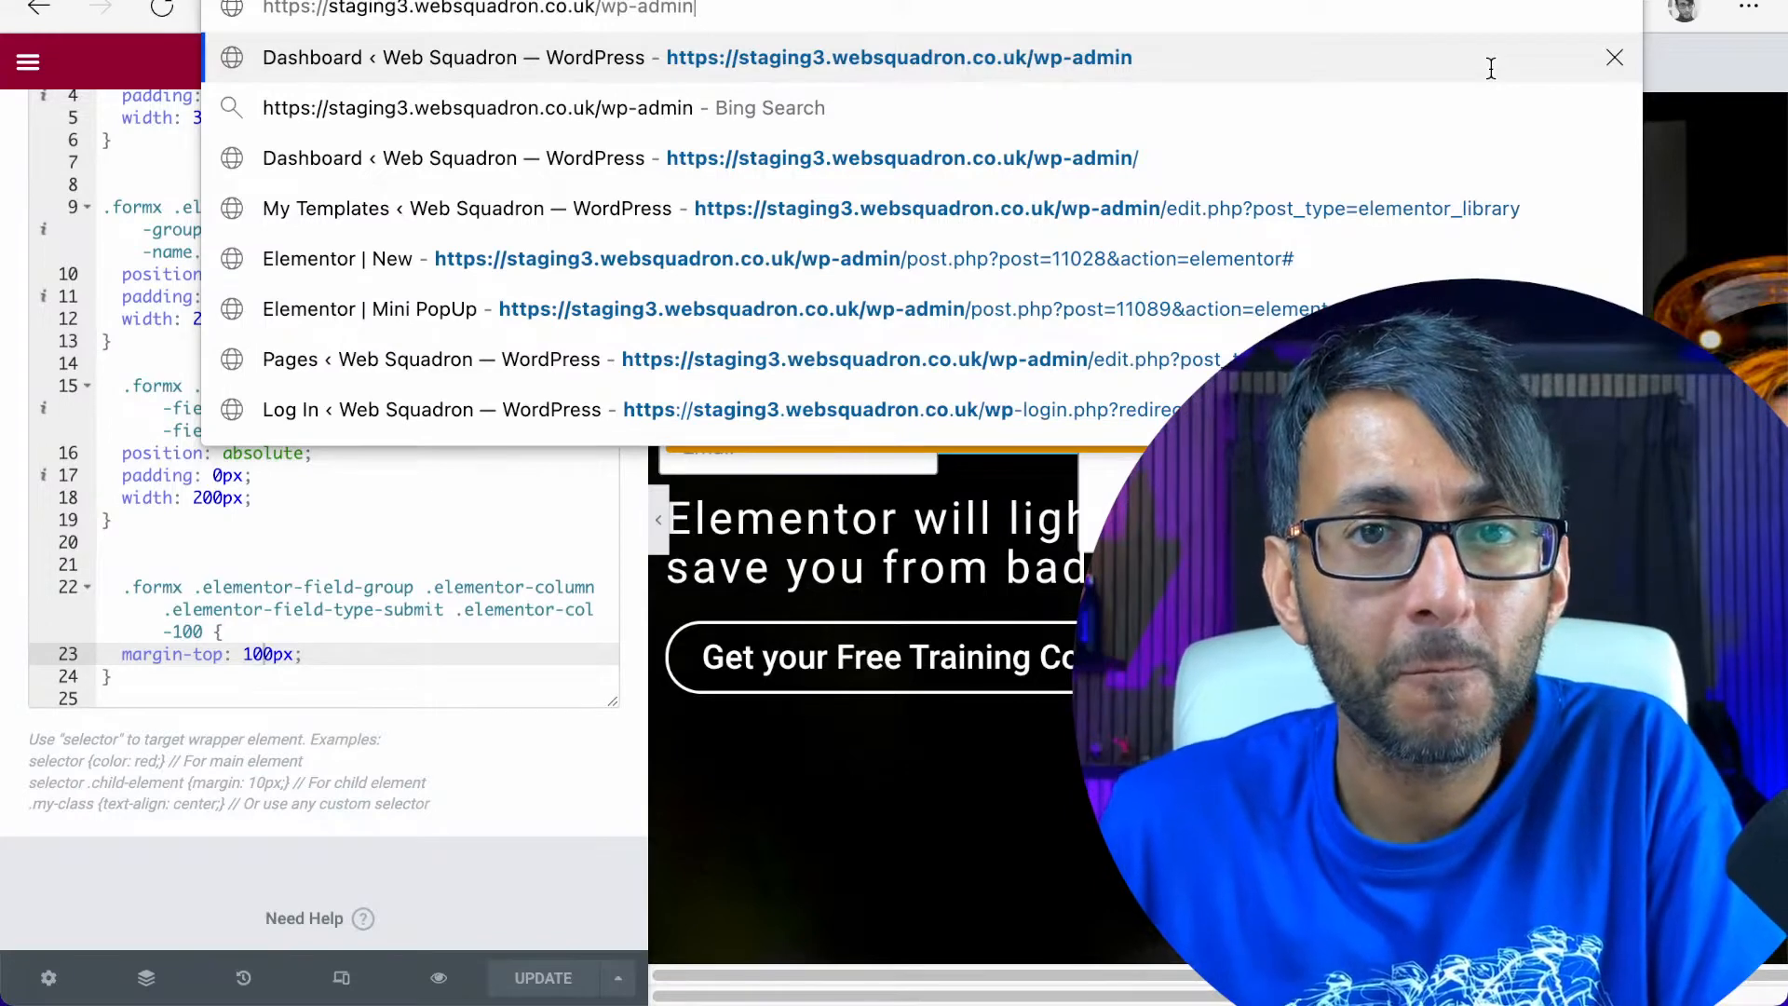
{"action": "key", "text": "Return"}
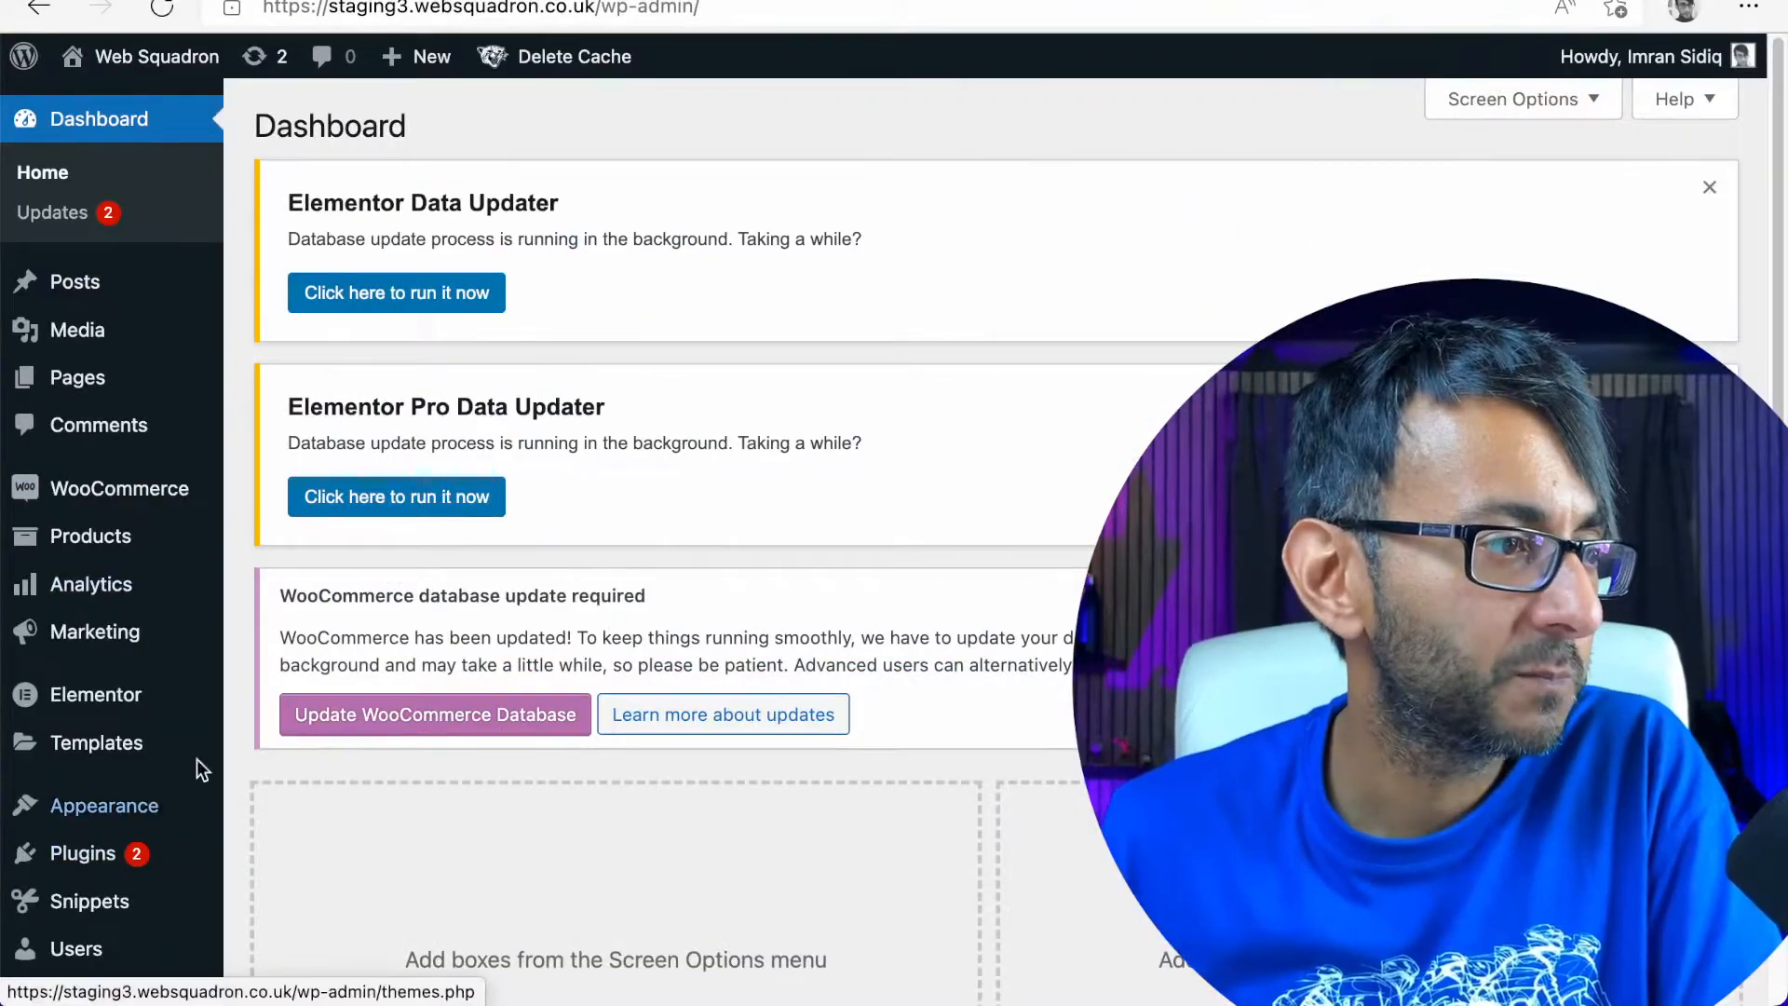
{"action": "mouse_move", "coordinate": [200, 805]}
{"action": "left_click", "coordinate": [312, 883]}
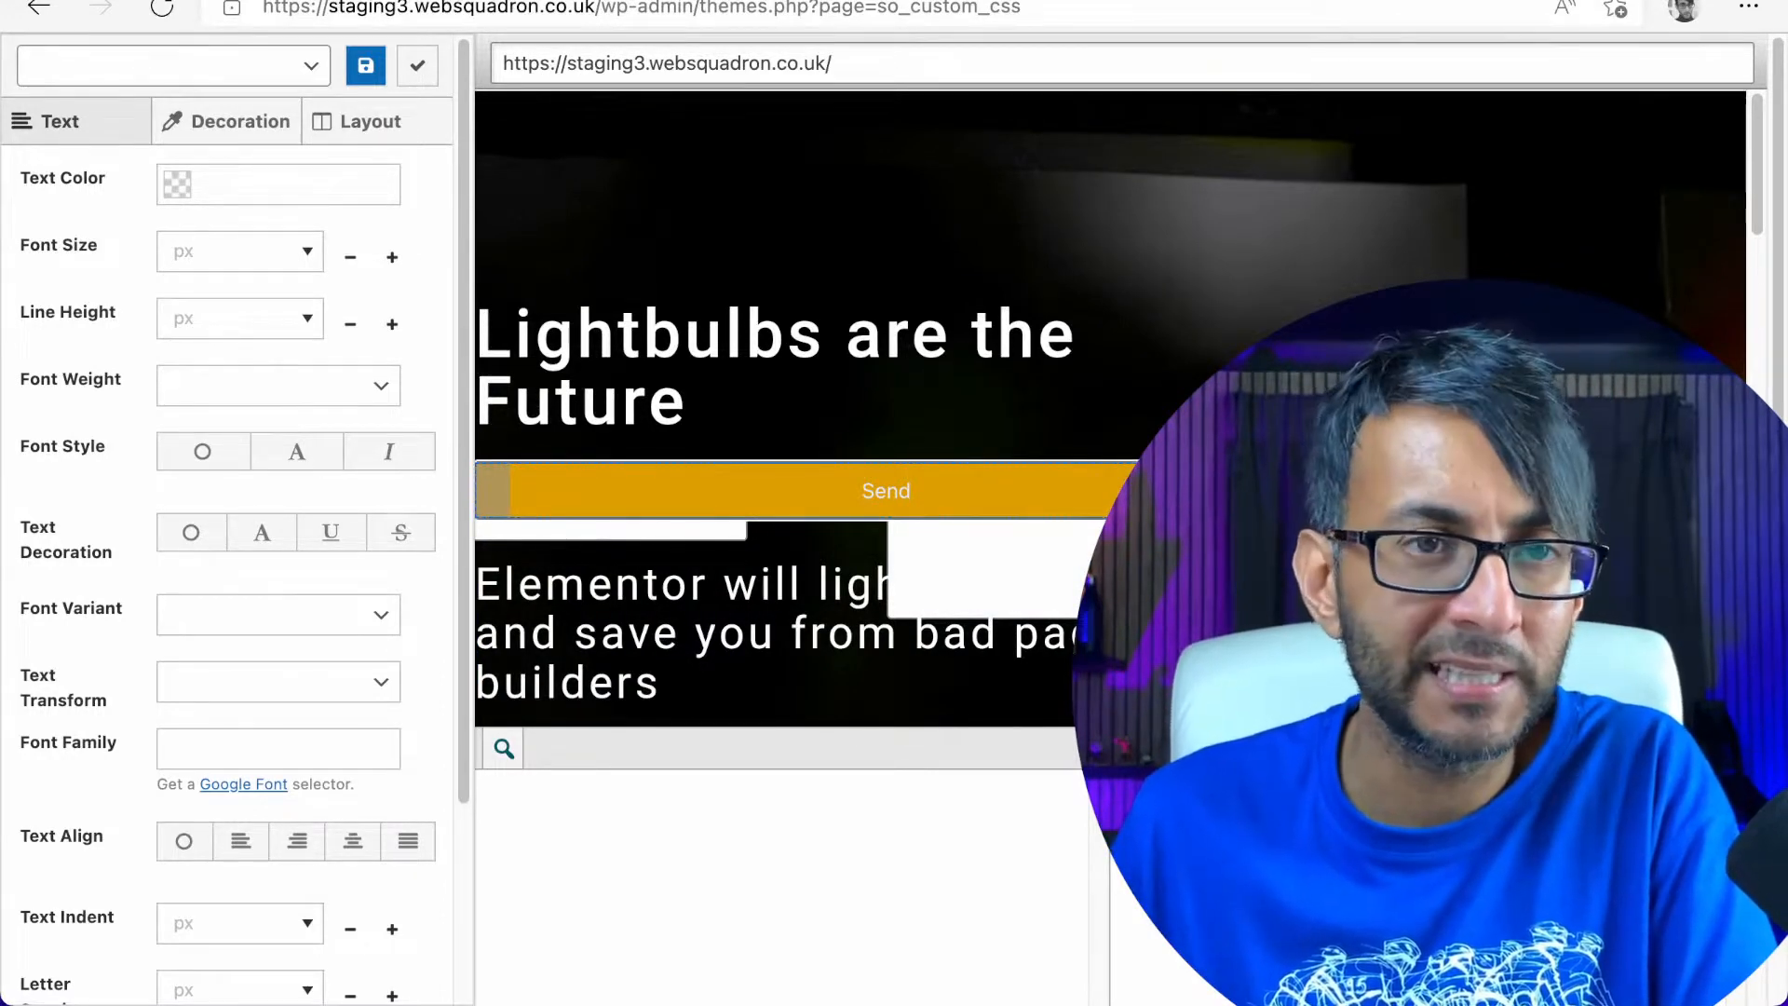
Select the Send button's field group in the visual CSS editor and set its top margin to 40 px
{"action": "left_click", "coordinate": [885, 491]}
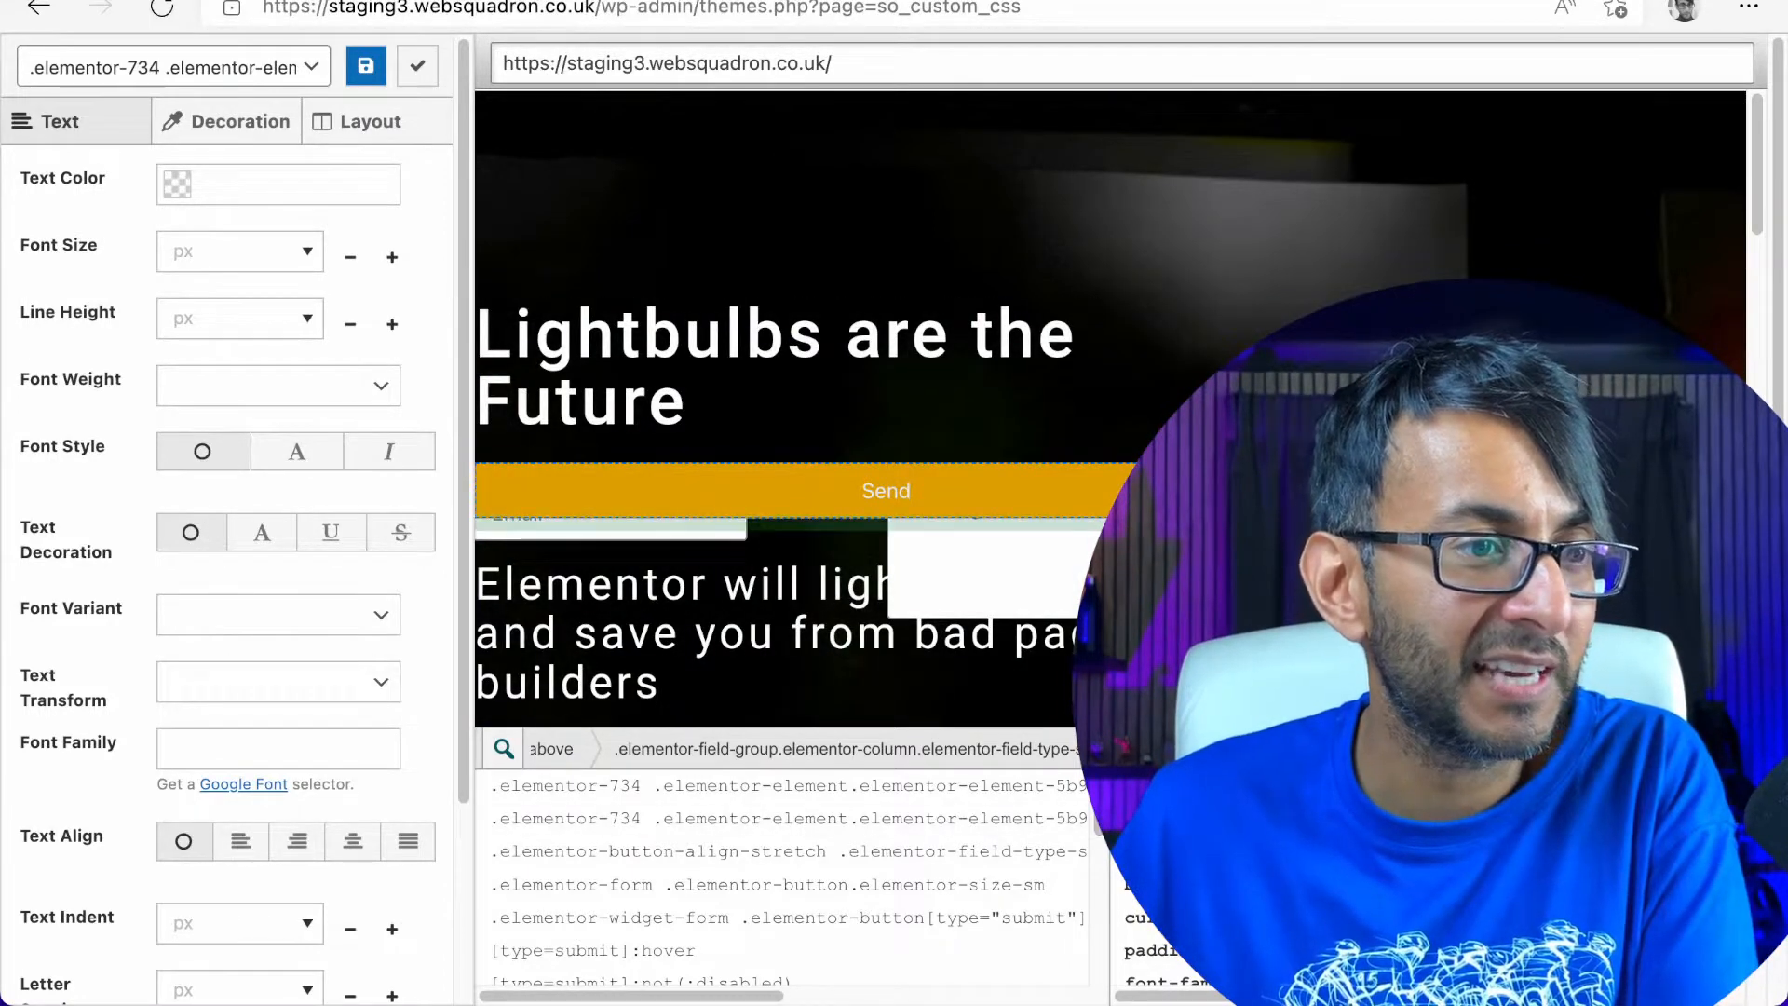
{"action": "left_click", "coordinate": [838, 491]}
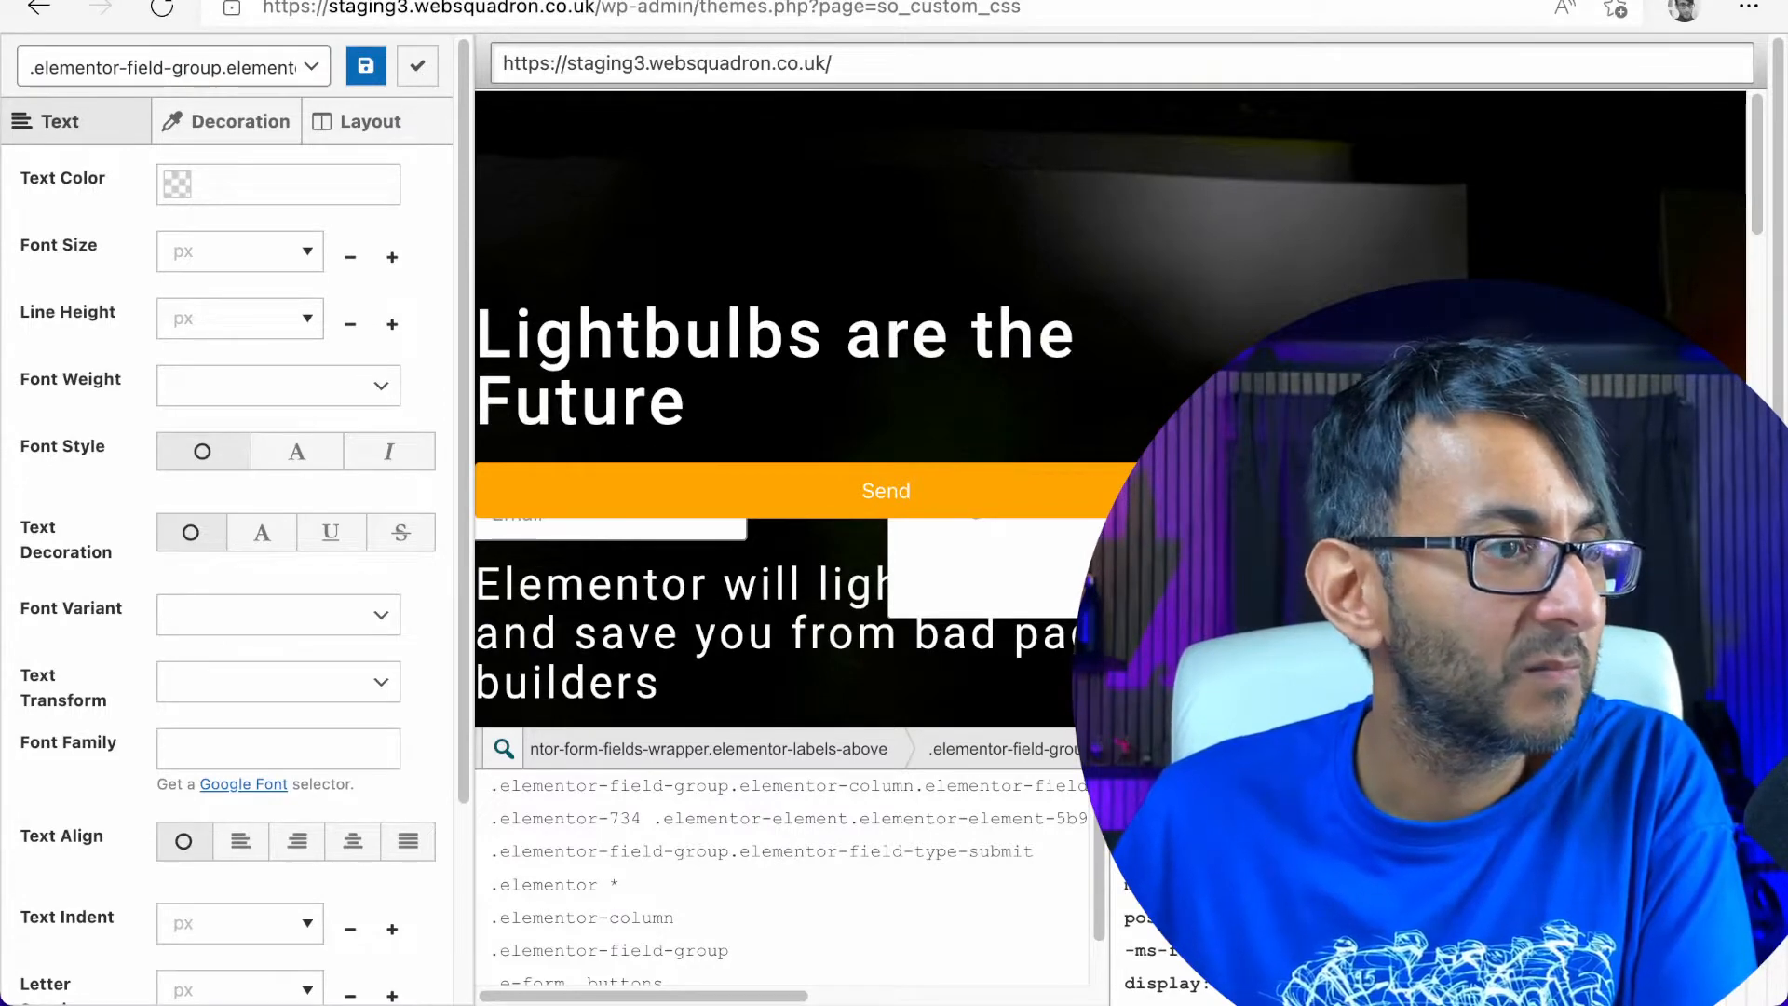
{"action": "left_click", "coordinate": [360, 121]}
{"action": "left_click", "coordinate": [240, 182]}
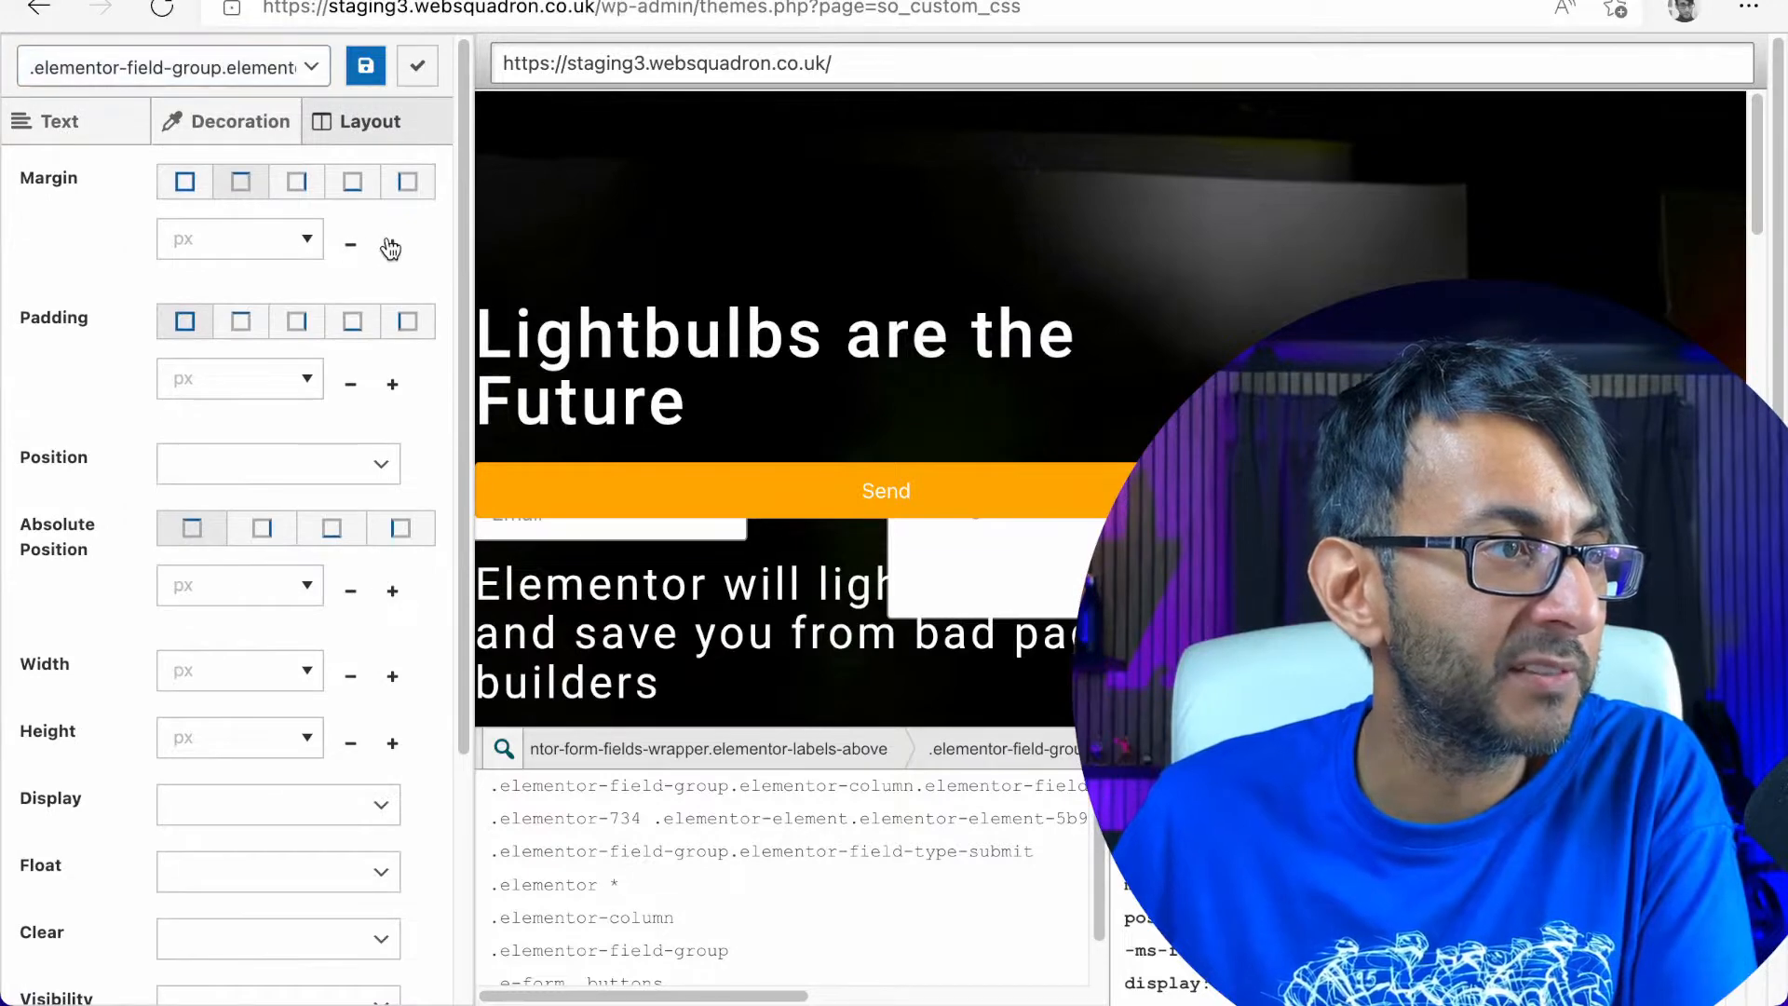
{"action": "left_click", "coordinate": [392, 245]}
{"action": "left_click_drag", "start_coordinate": [392, 245], "coordinate": [389, 246]}
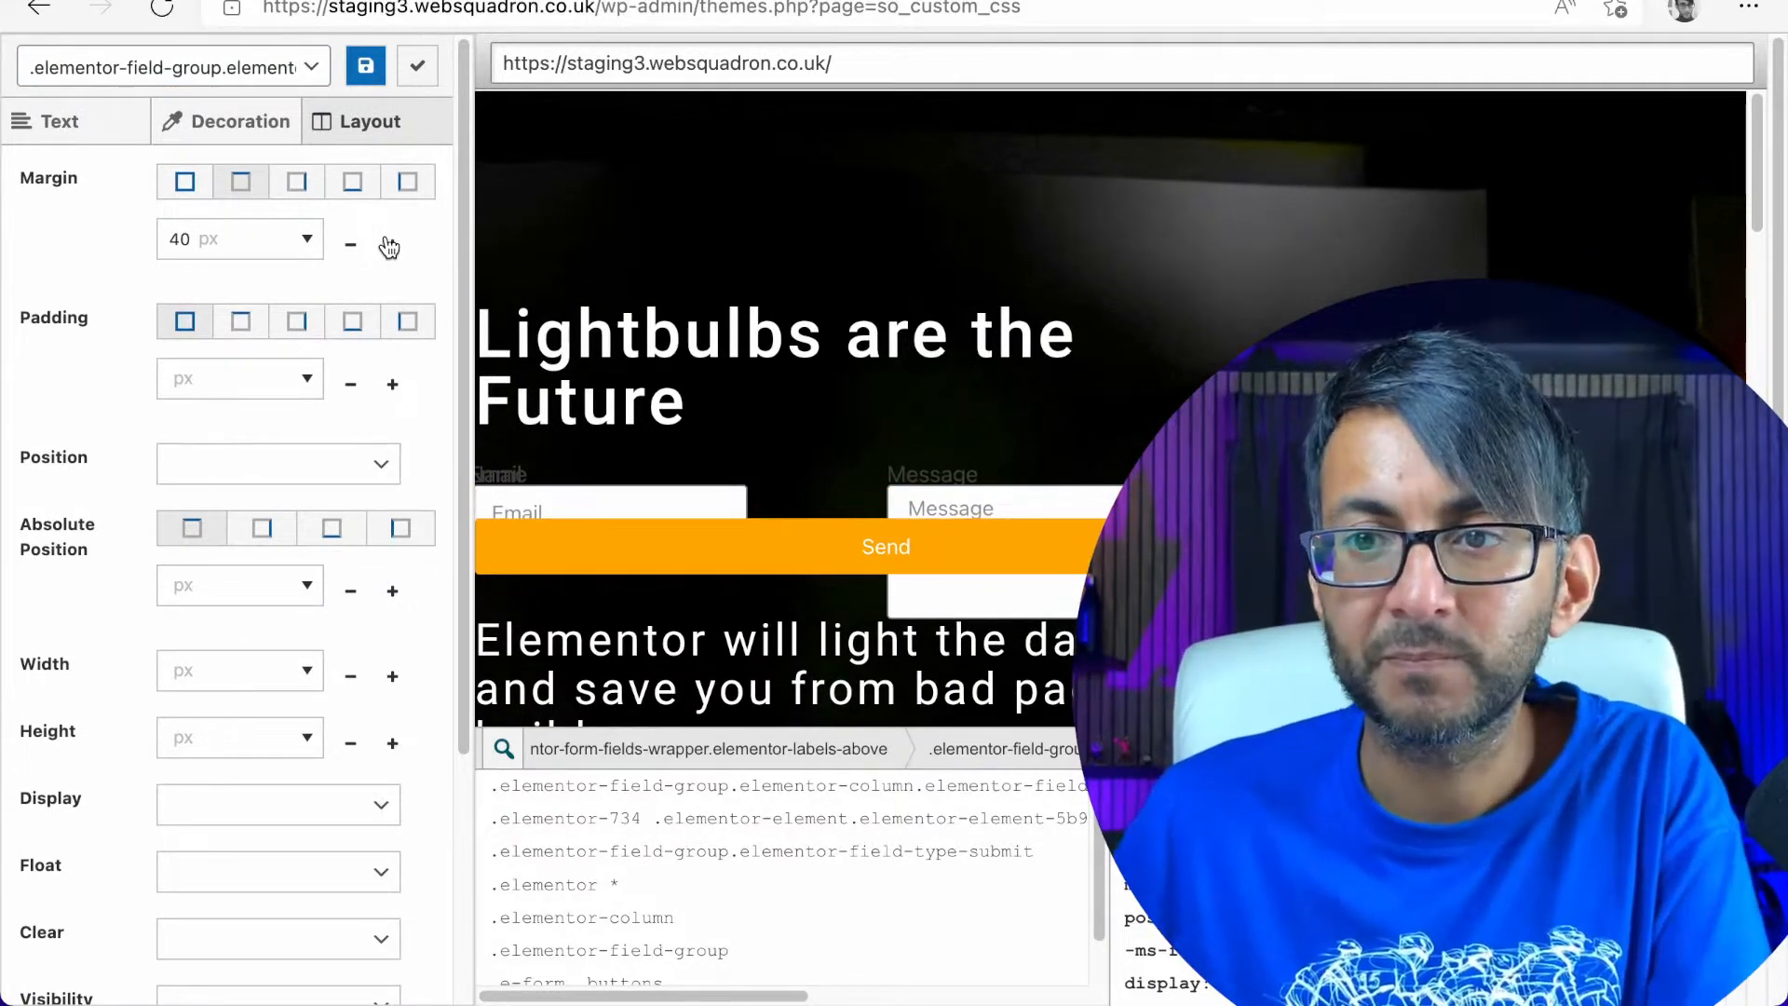
Apply the visual edit, cut the generated submit button rule out of the site's custom CSS and save
{"action": "left_click", "coordinate": [416, 65]}
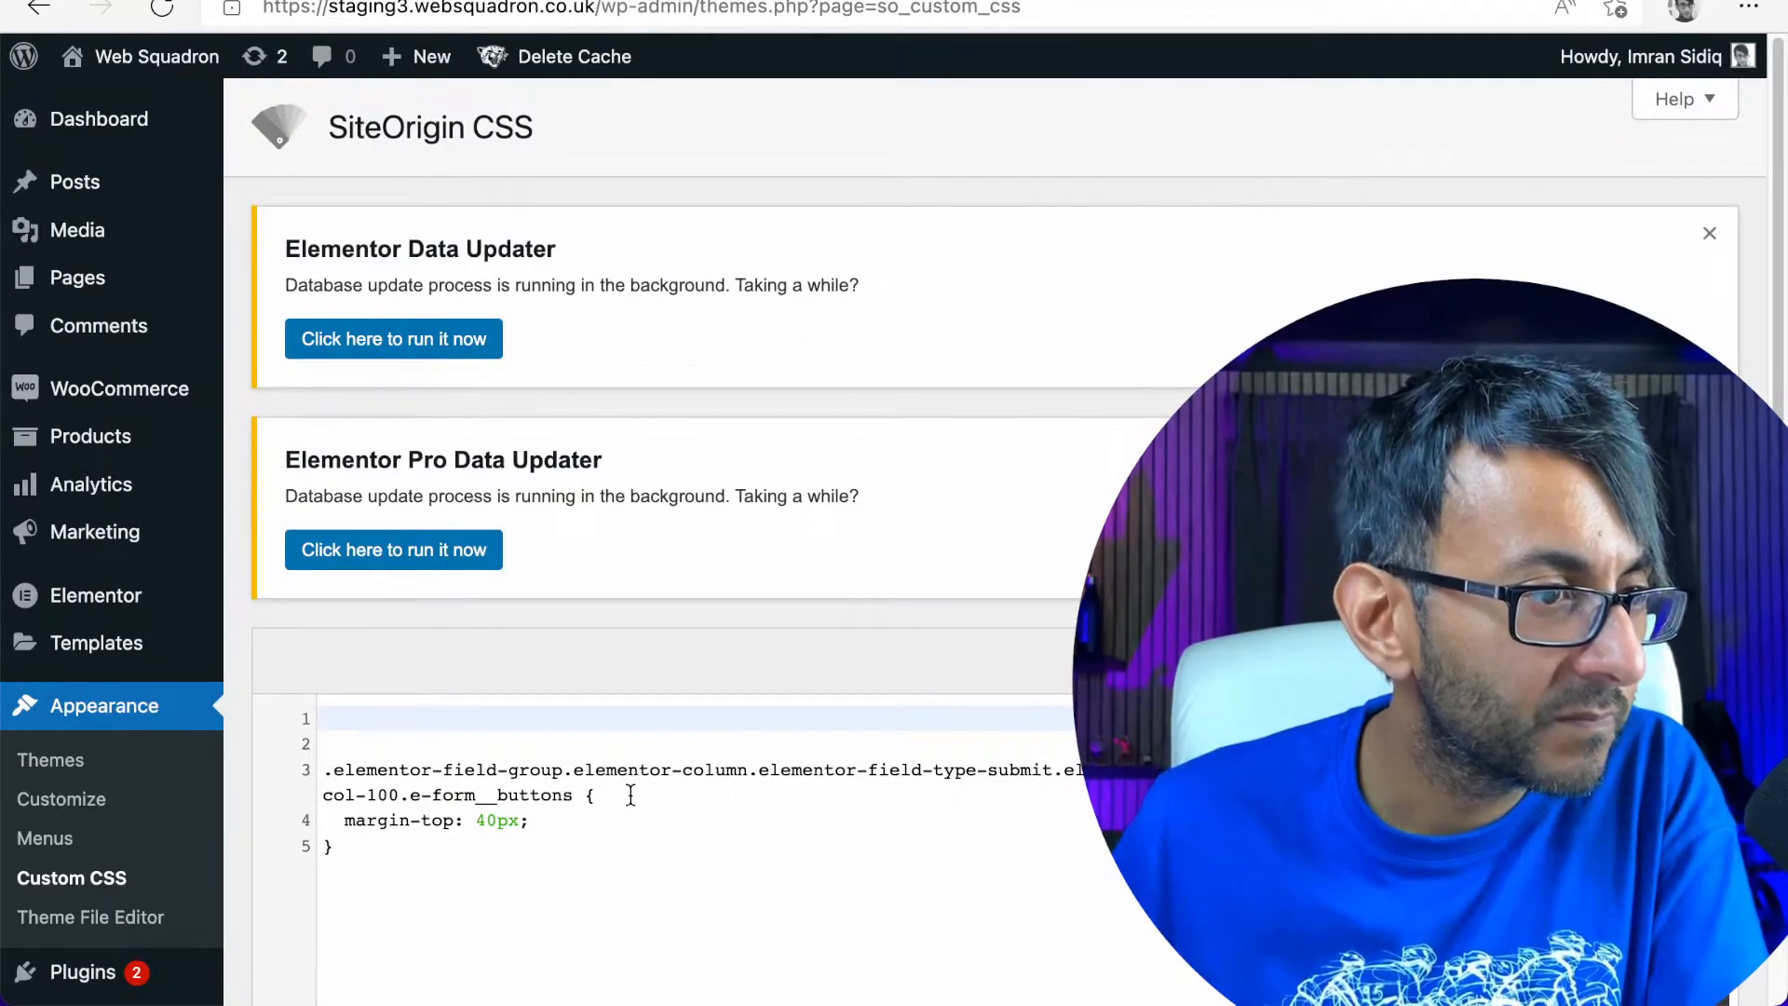
{"action": "left_click_drag", "start_coordinate": [337, 846], "coordinate": [281, 766]}
{"action": "key", "text": "super+c"}
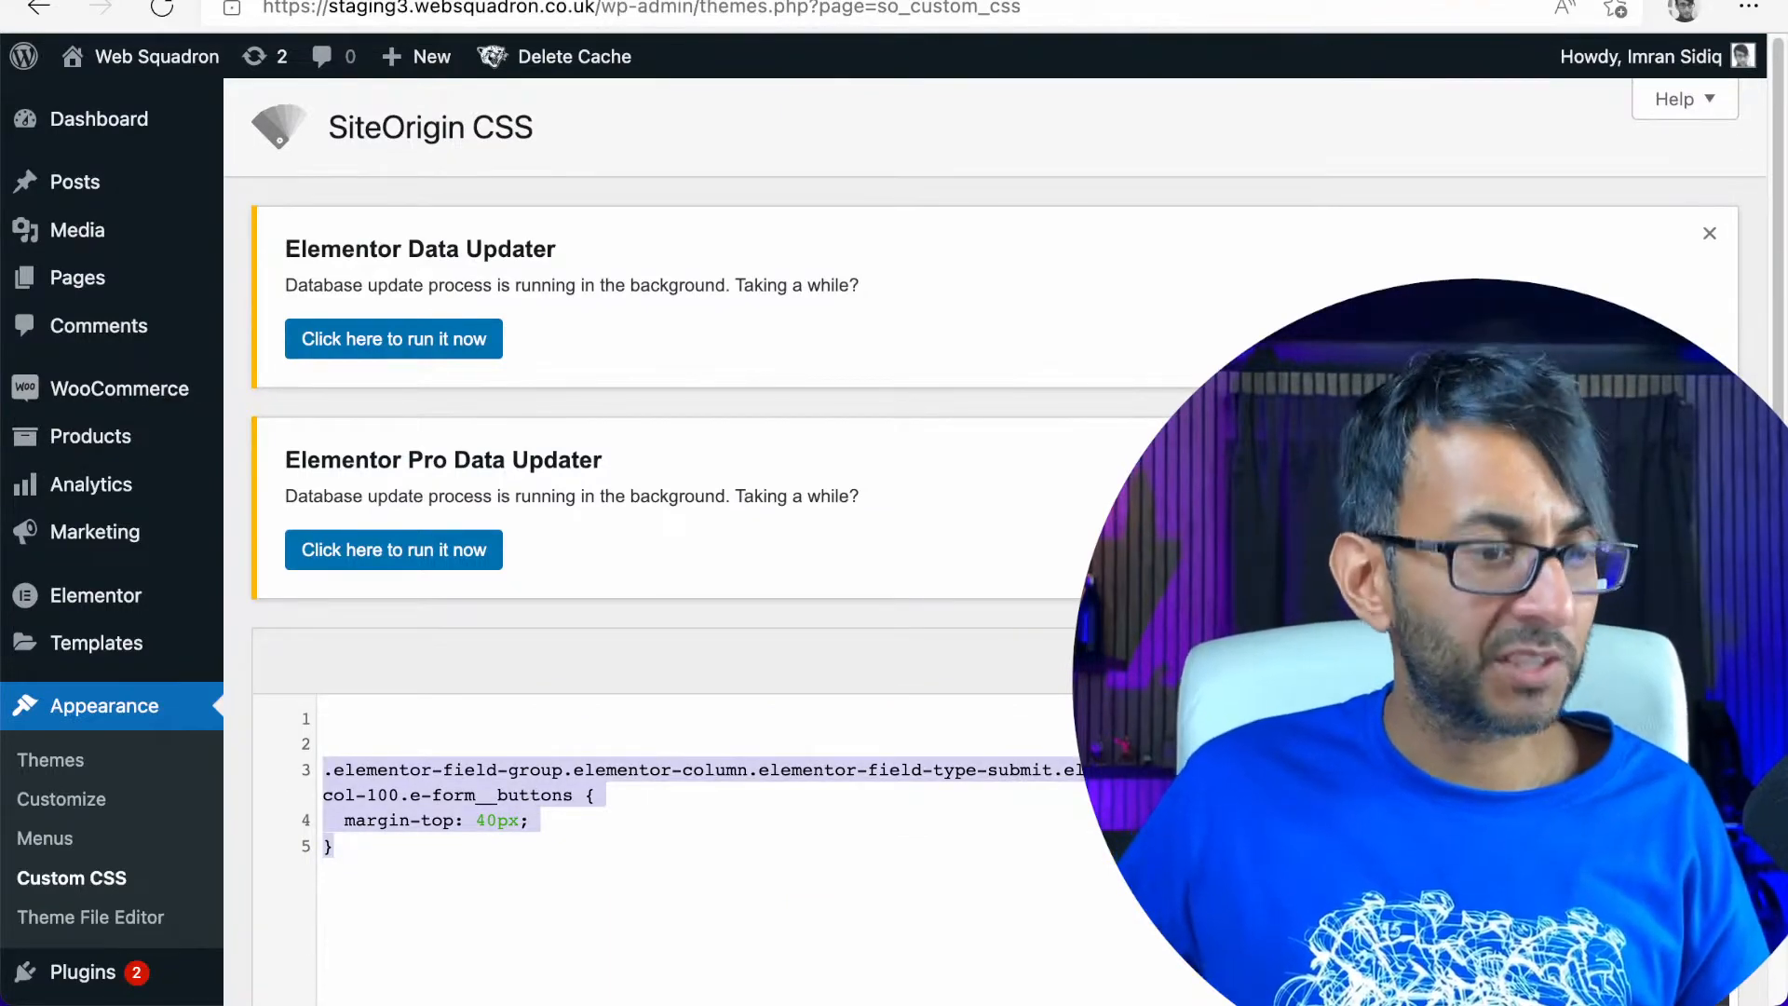
{"action": "key", "text": "BackSpace"}
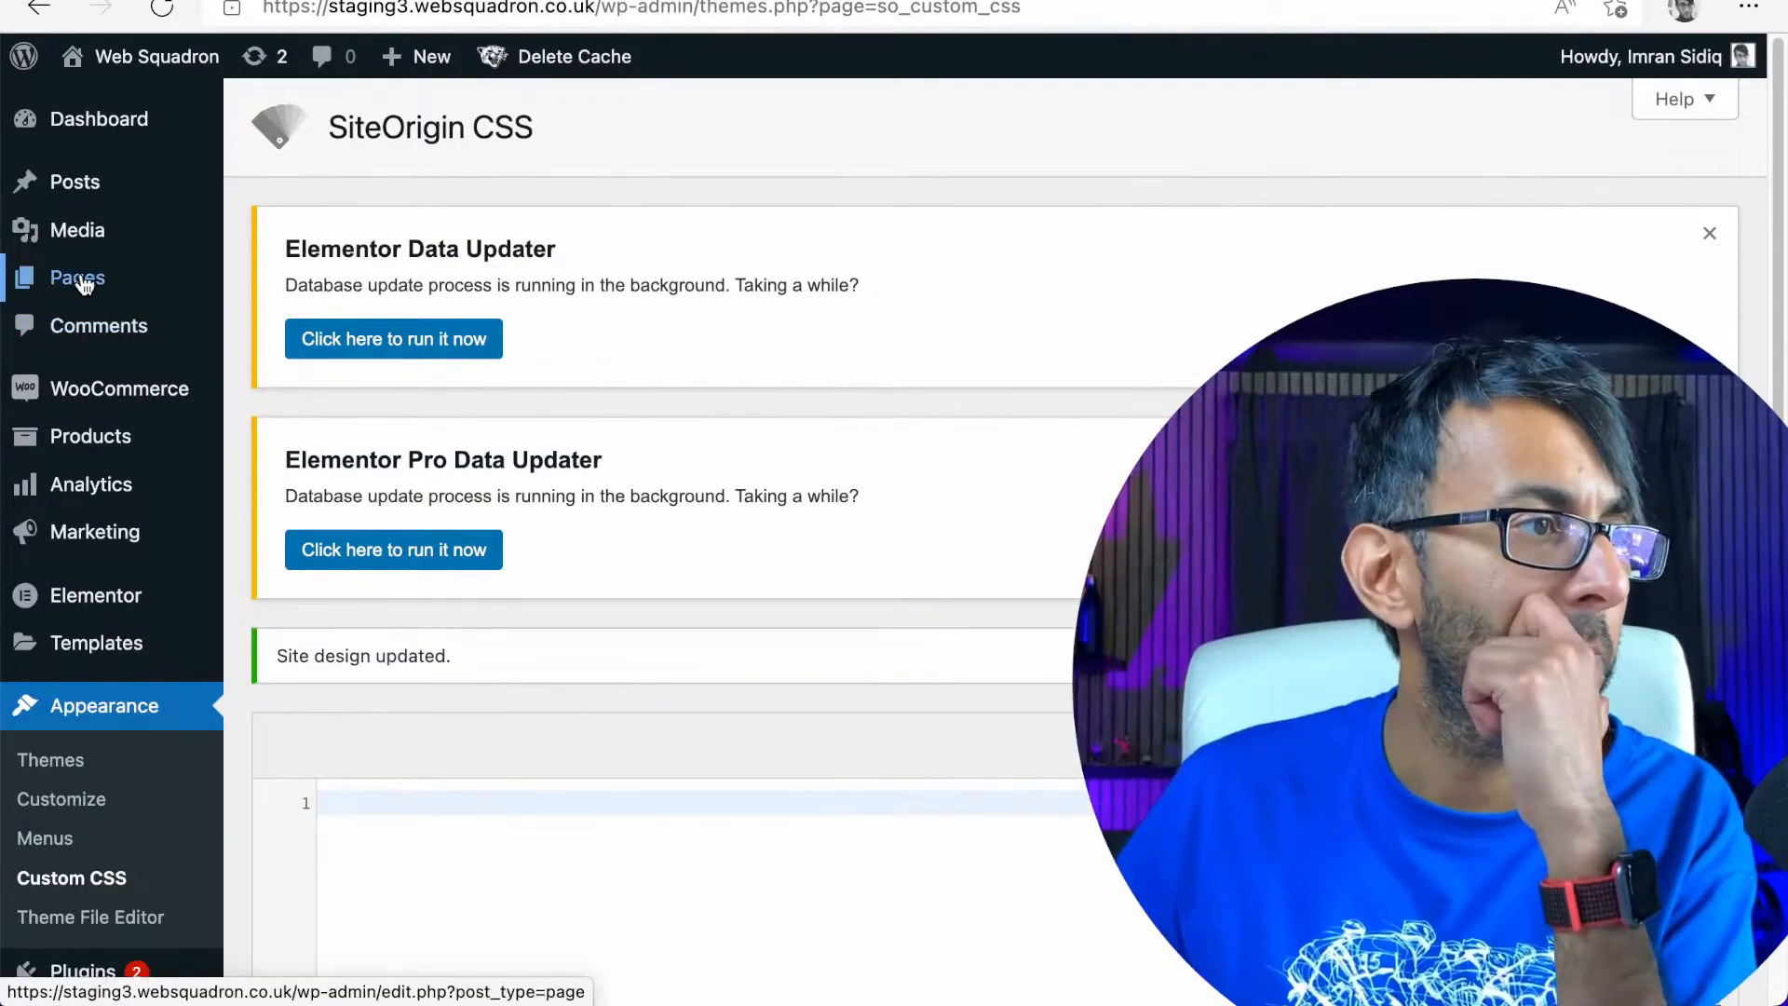
Open the page containing the form in the Elementor editor from the list of all pages
{"action": "mouse_move", "coordinate": [84, 277]}
{"action": "left_click", "coordinate": [260, 283]}
{"action": "scroll", "coordinate": [631, 745], "scroll_direction": "down", "scroll_amount": 7}
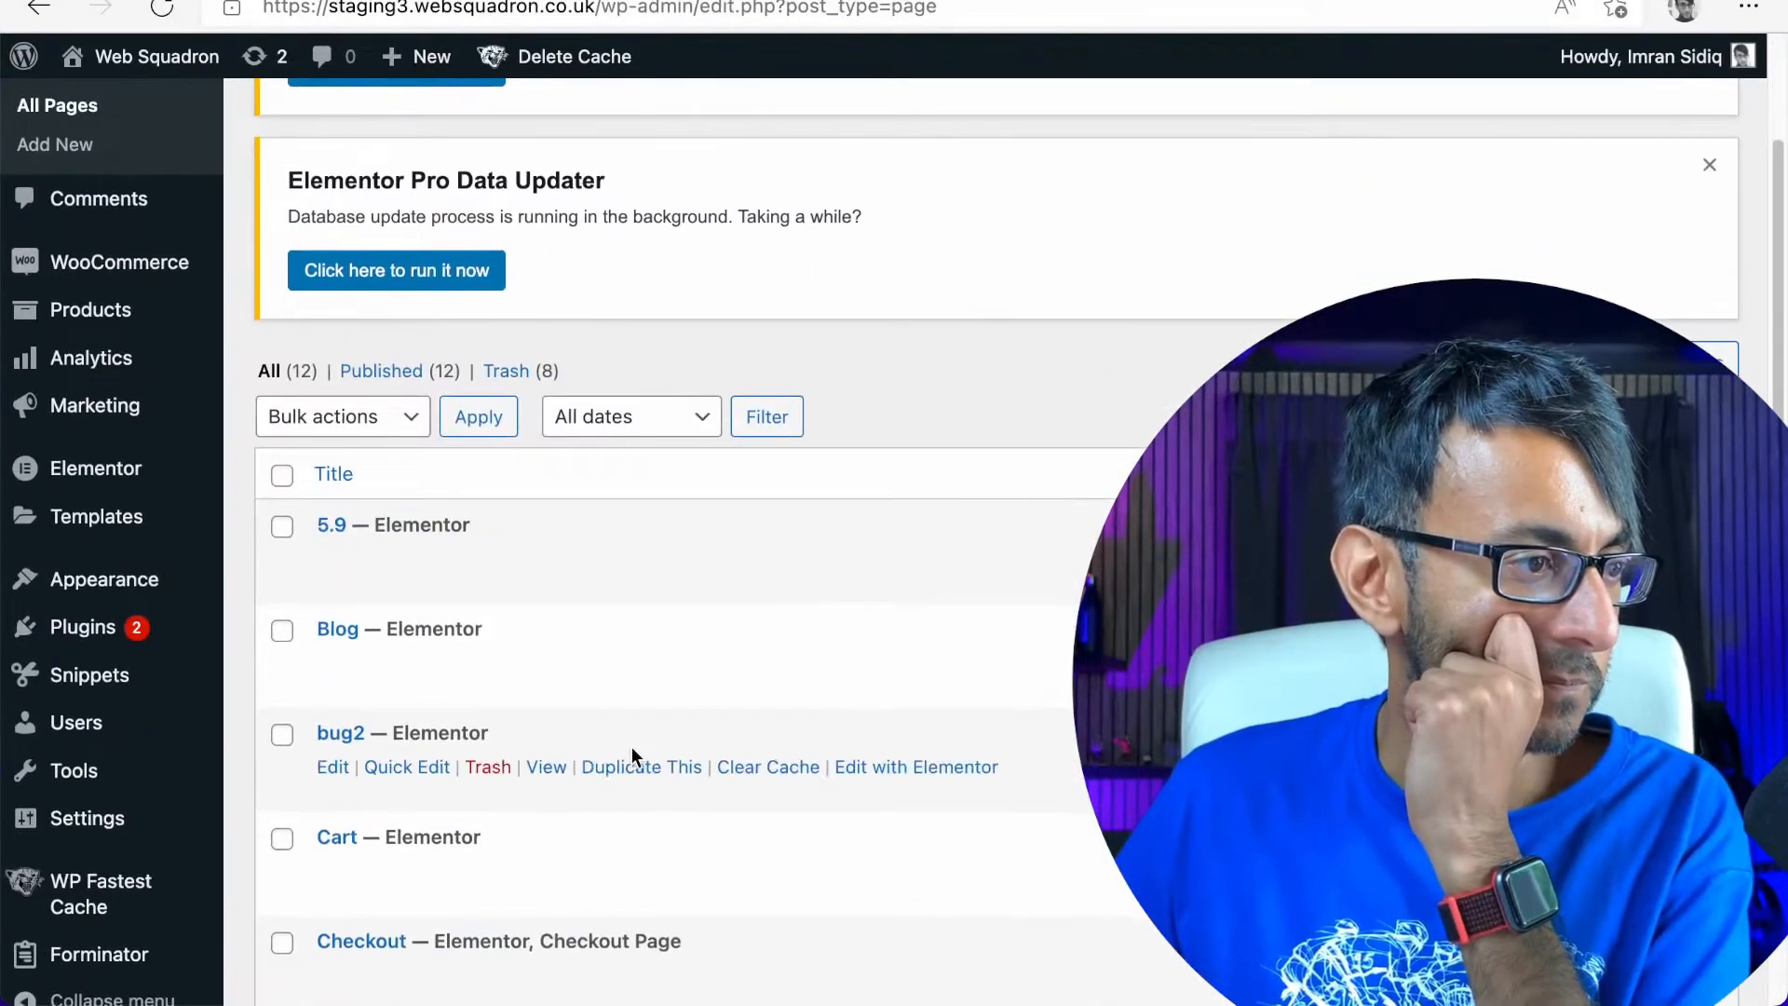
{"action": "left_click", "coordinate": [875, 752]}
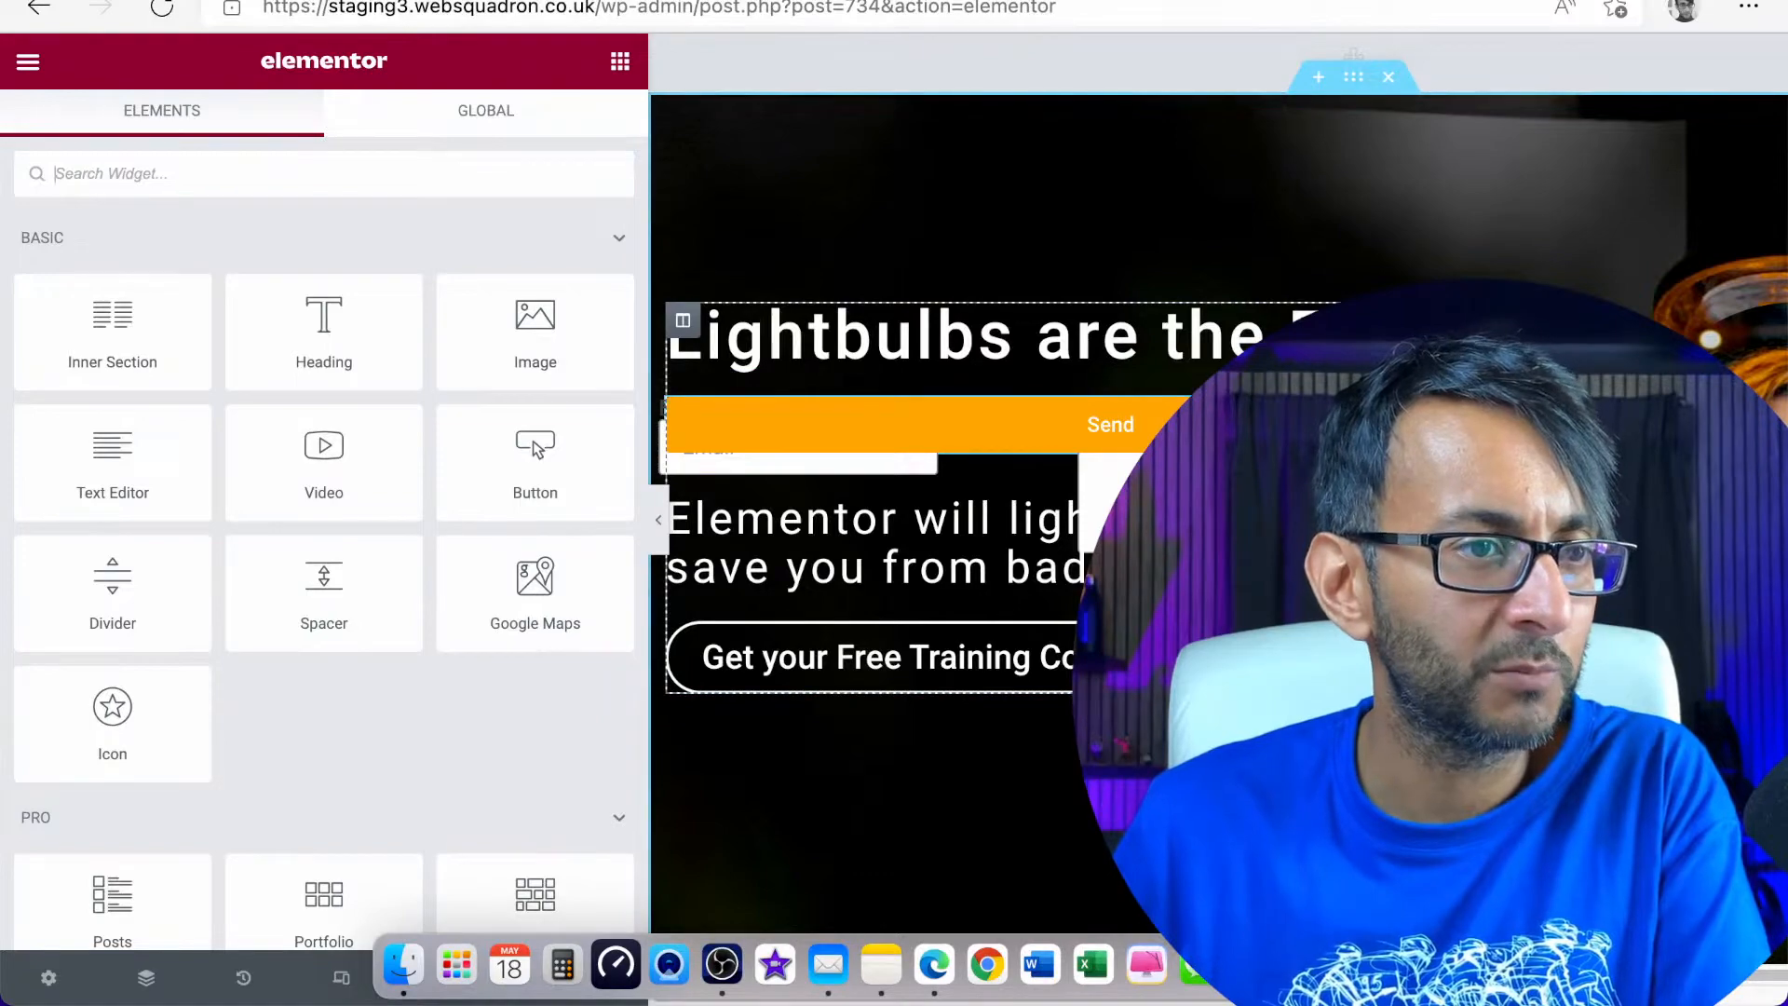
Open the form widget's advanced custom CSS and go to the submit button rule at its end
{"action": "left_click", "coordinate": [1541, 410]}
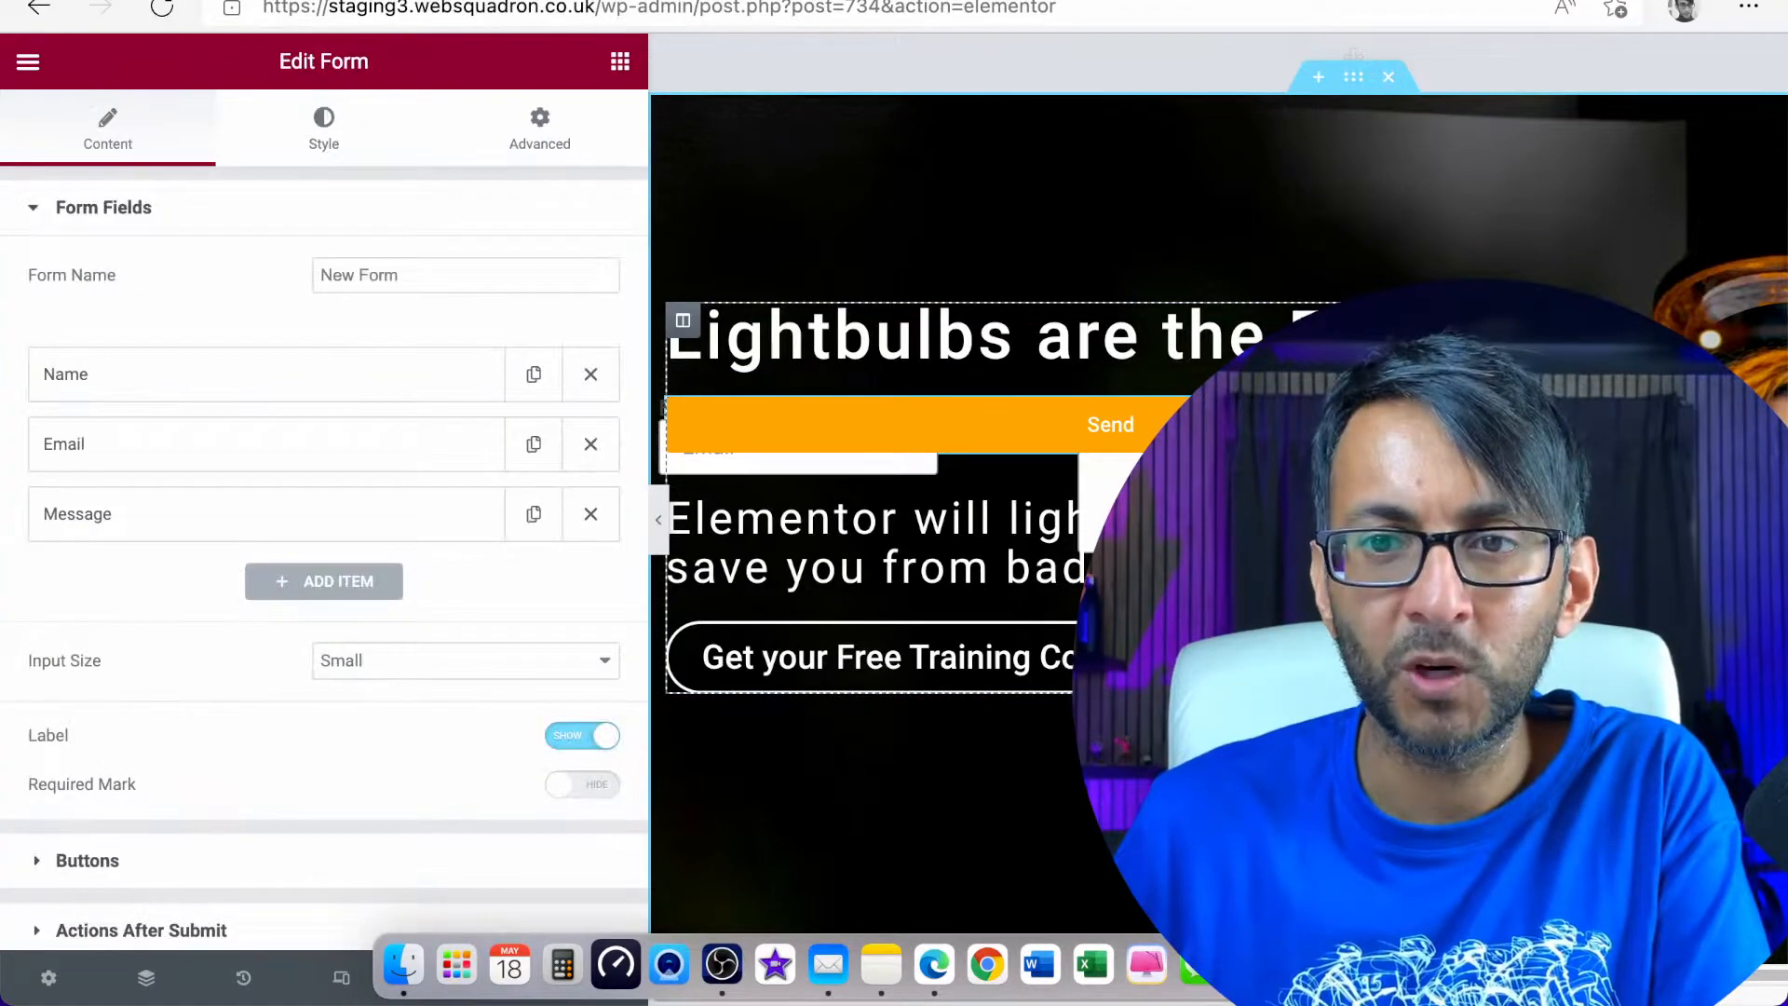
{"action": "left_click", "coordinate": [556, 143]}
{"action": "scroll", "coordinate": [326, 745], "scroll_direction": "down", "scroll_amount": 5}
{"action": "left_click", "coordinate": [371, 752]}
{"action": "scroll", "coordinate": [373, 755], "scroll_direction": "down", "scroll_amount": 8}
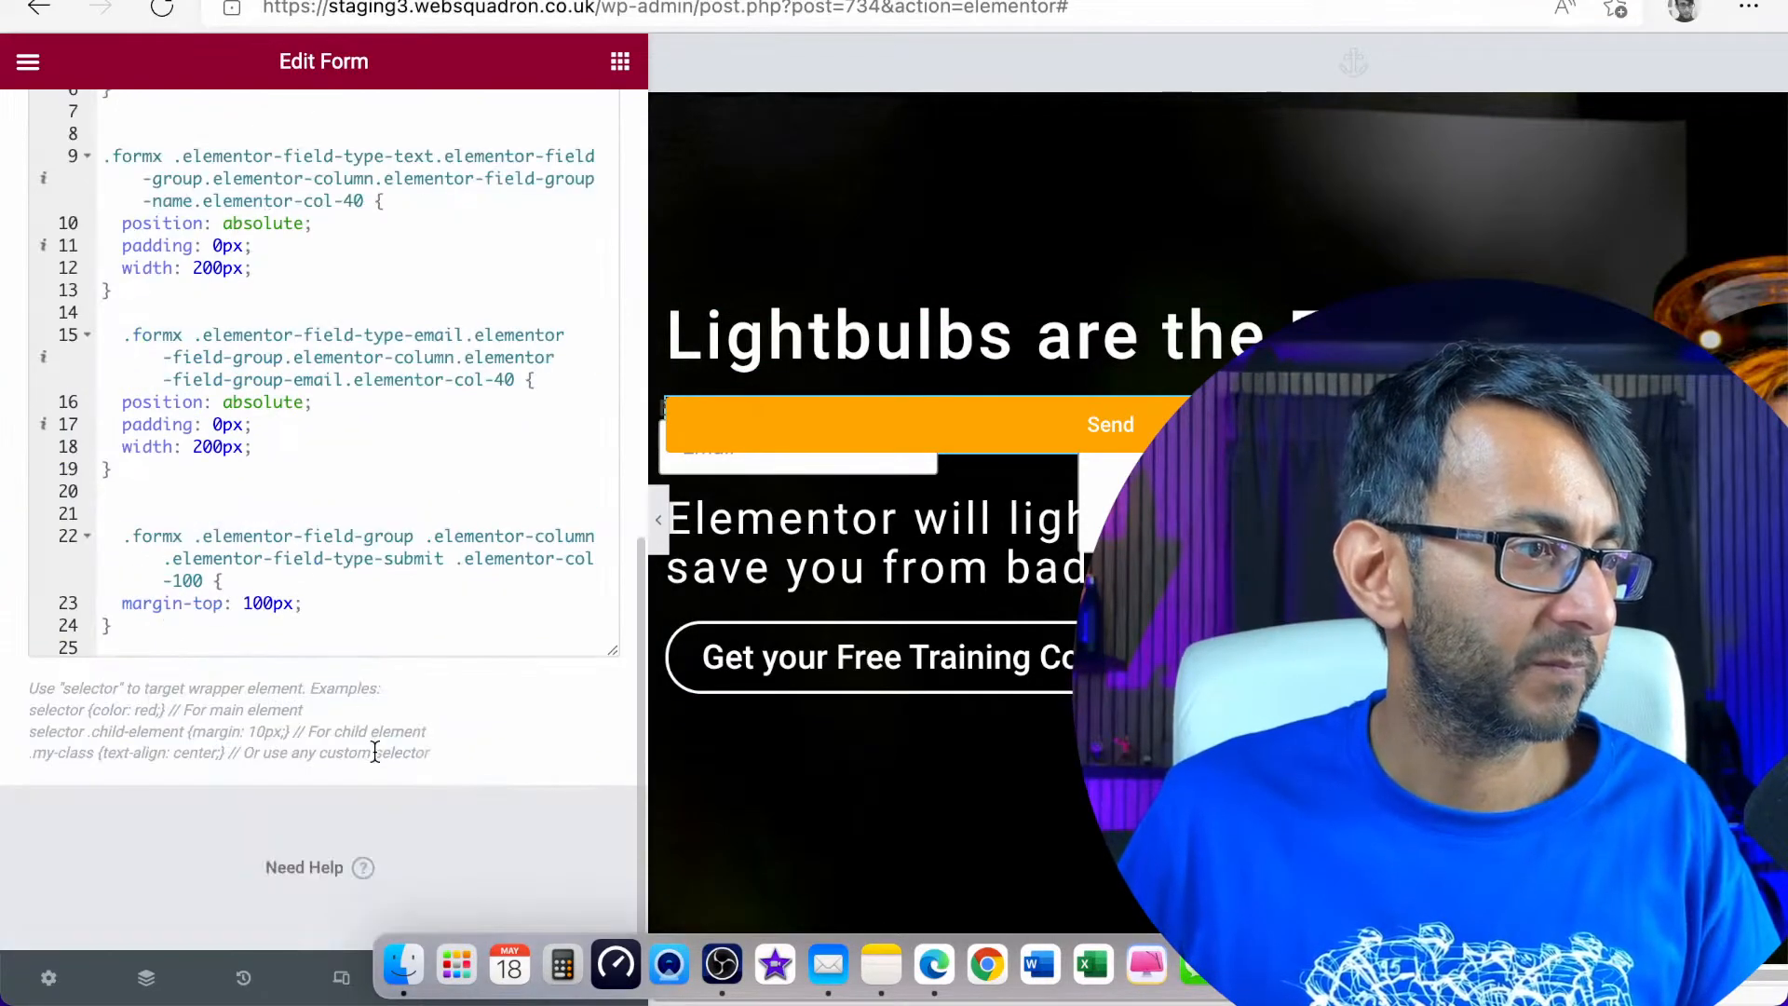
Replace the old submit button rule with the cut 40px margin-top rule and prefix its selector with .formx
{"action": "left_click_drag", "start_coordinate": [203, 635], "coordinate": [13, 538]}
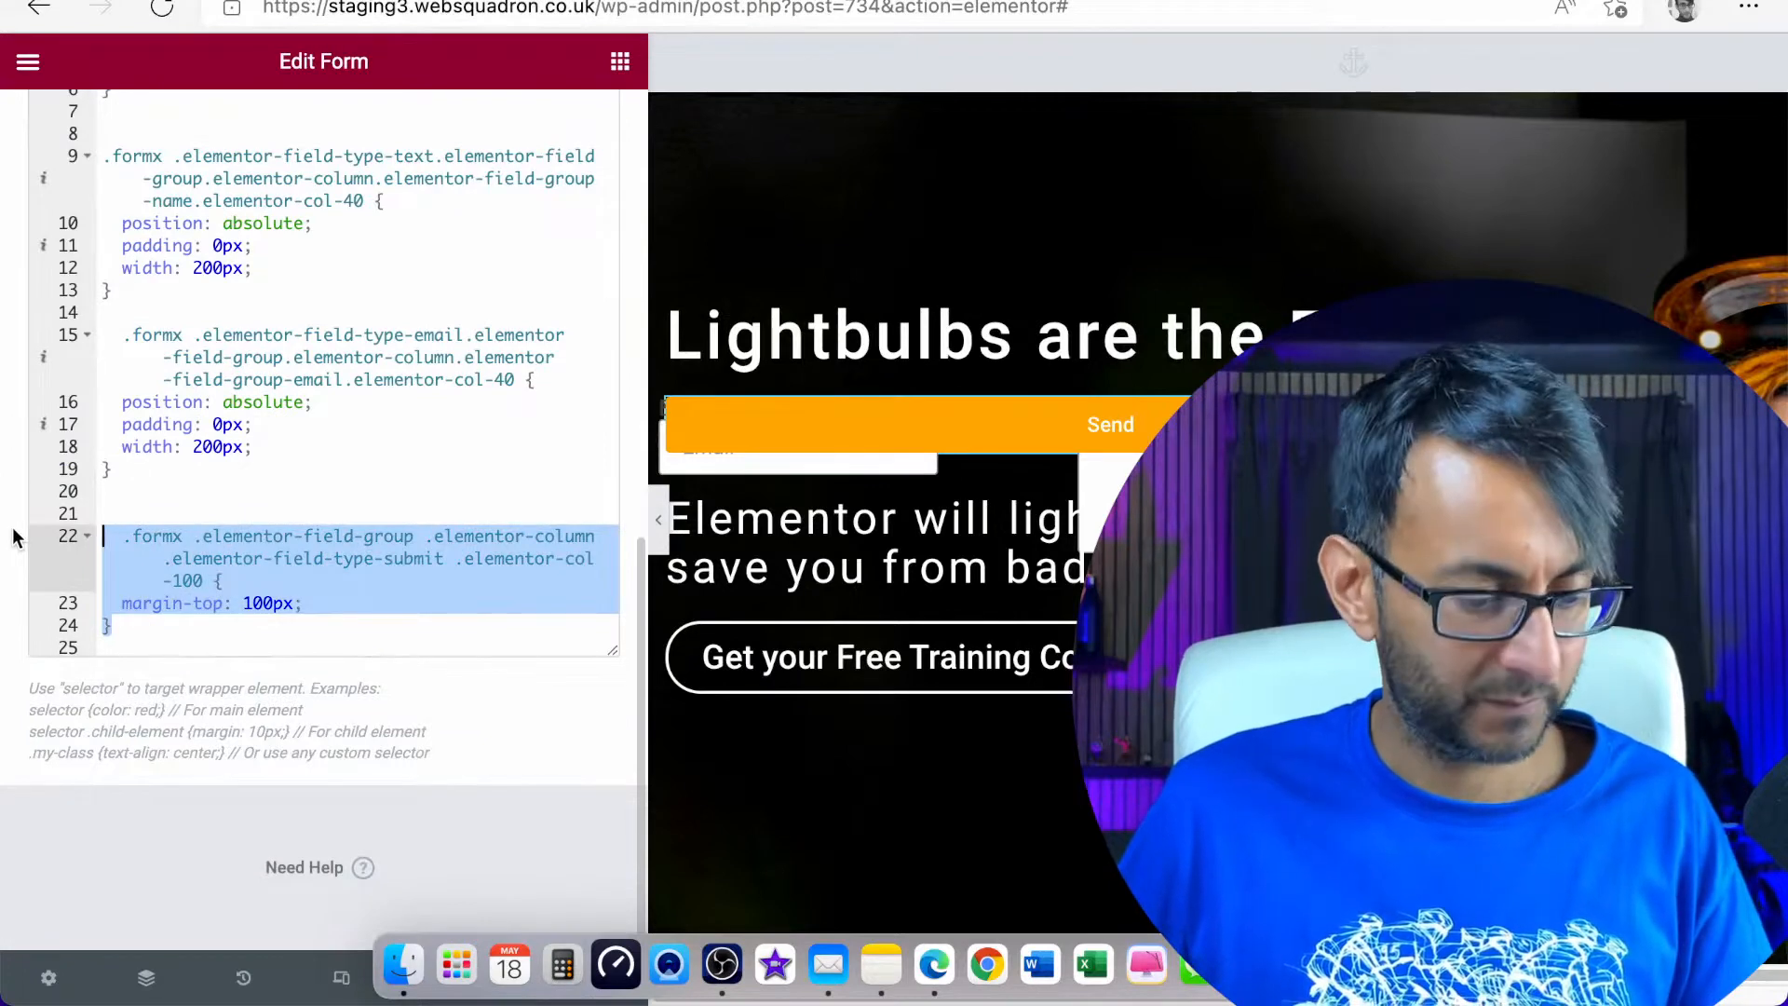
{"action": "key", "text": "super+v"}
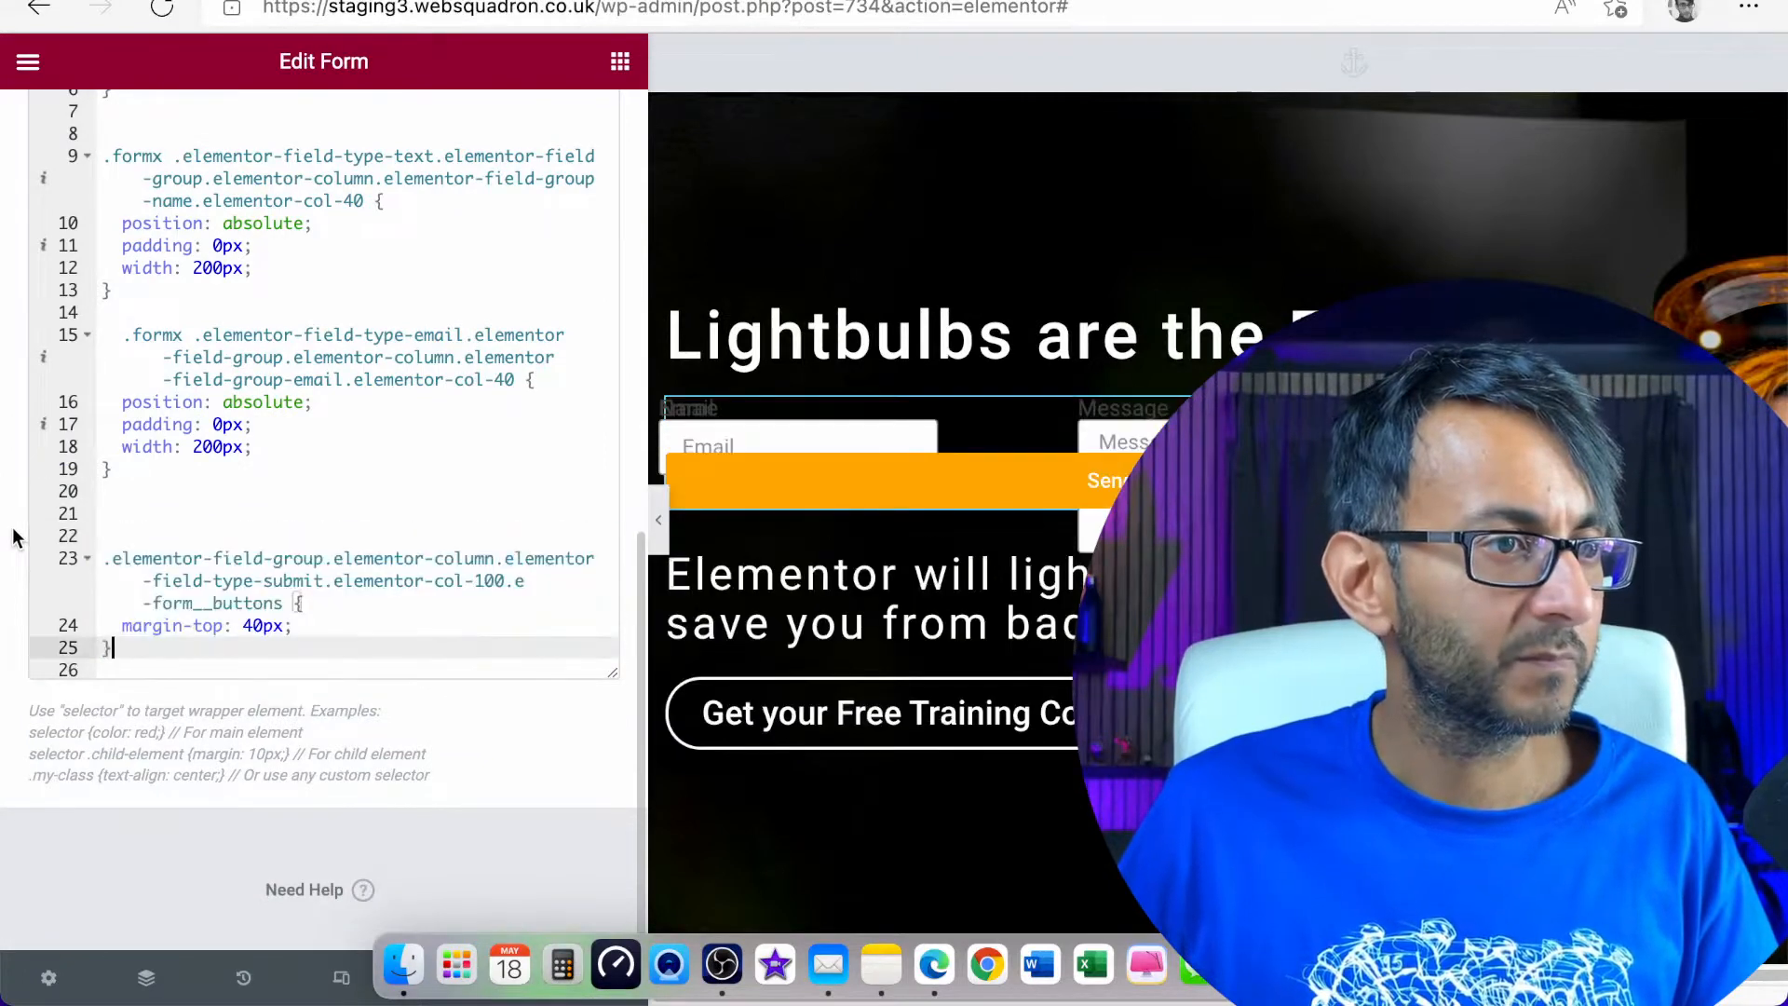
{"action": "left_click", "coordinate": [99, 567]}
{"action": "type", "text": "."}
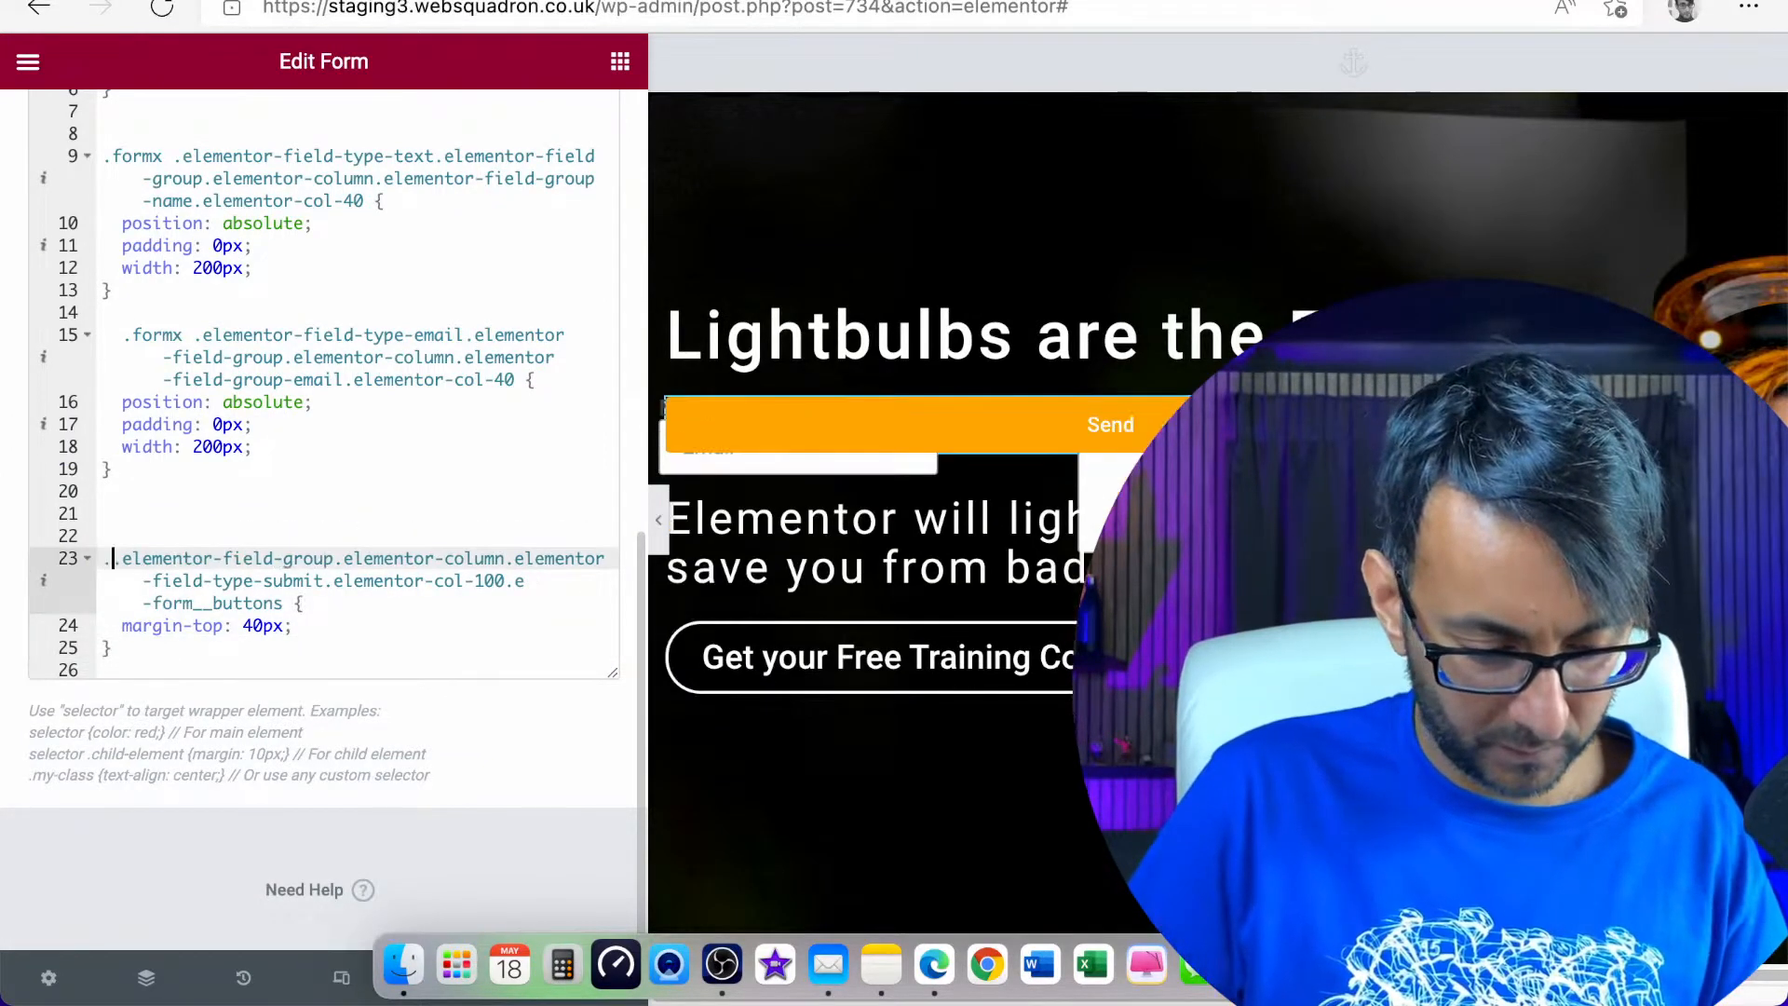
{"action": "type", "text": "formx"}
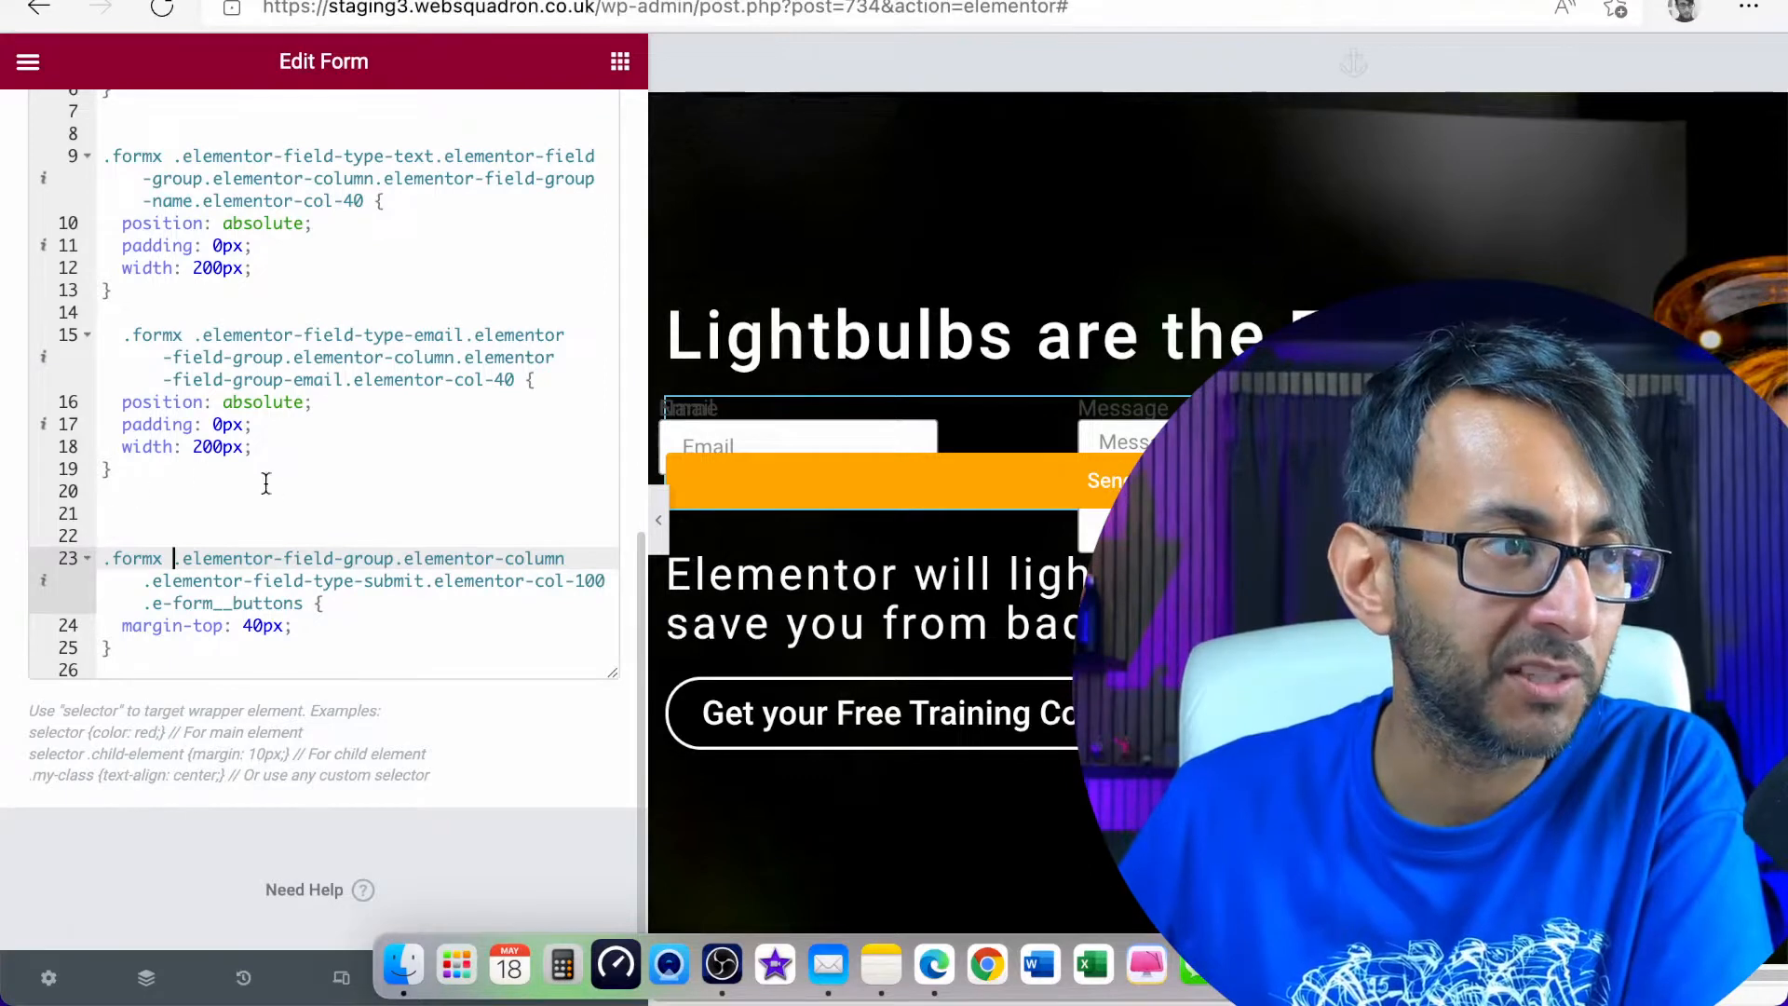
Delete the "padding: 0px;" line from the Message field's rule
{"action": "scroll", "coordinate": [266, 483], "scroll_direction": "up", "scroll_amount": 4}
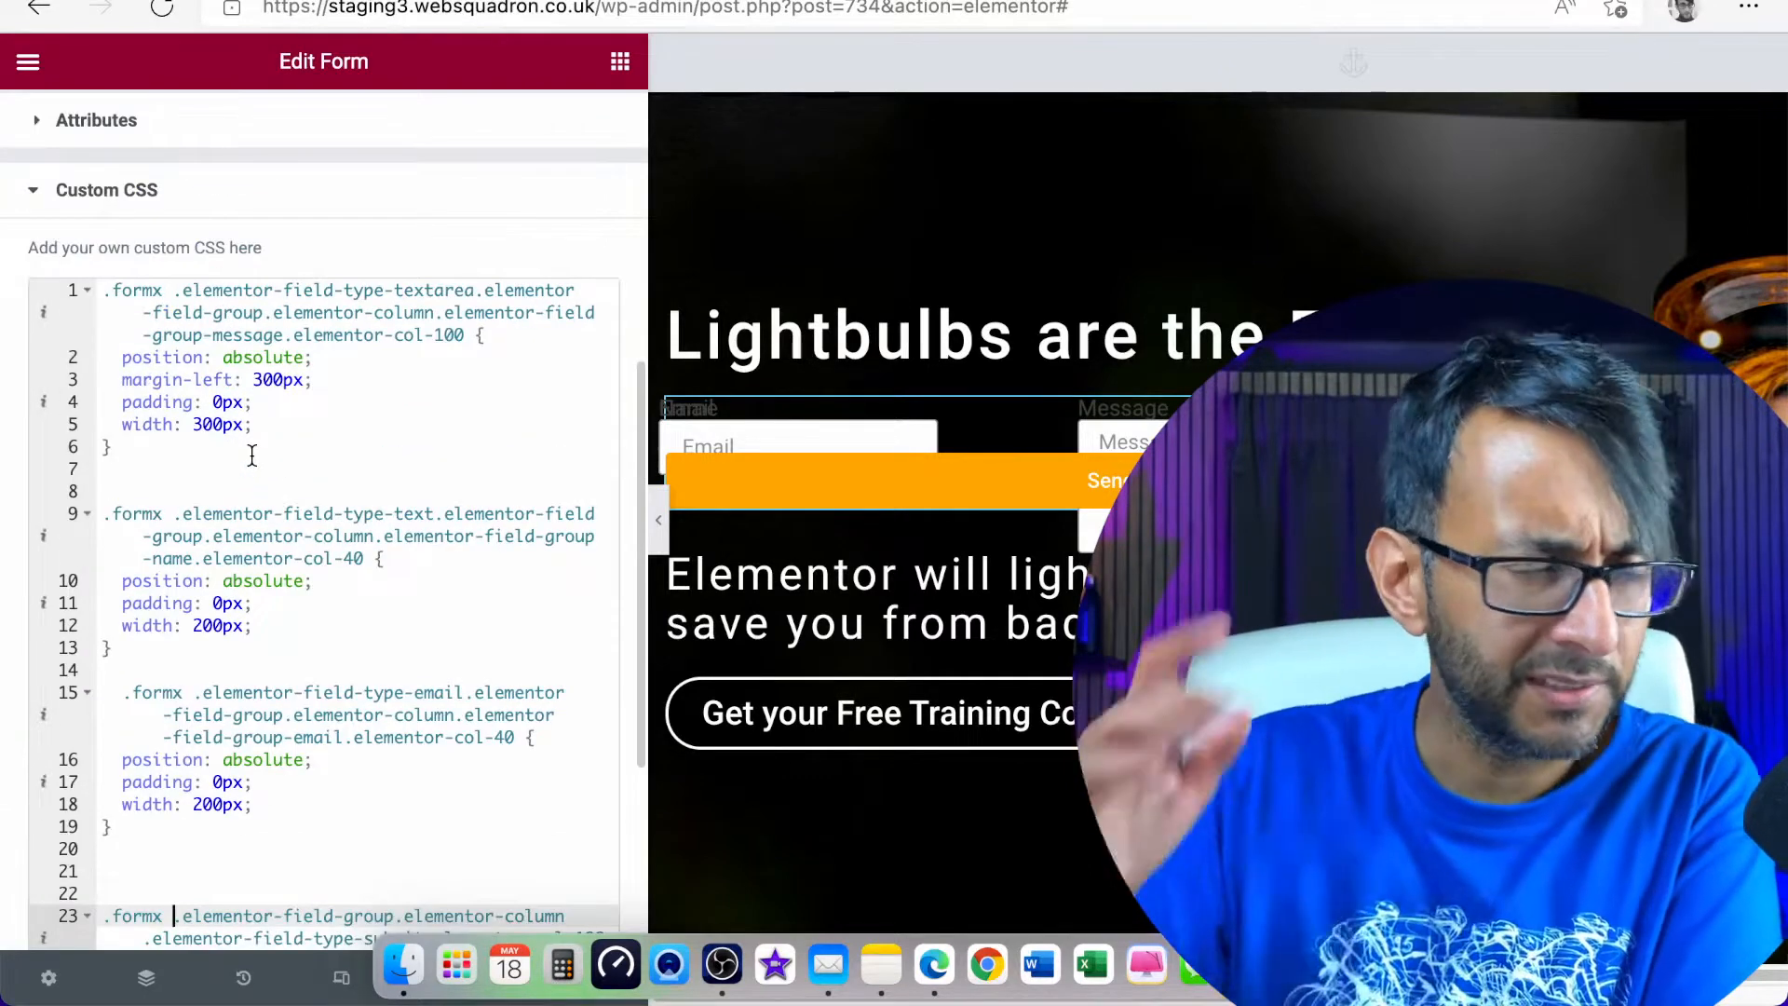
{"action": "left_click_drag", "start_coordinate": [254, 402], "coordinate": [53, 399]}
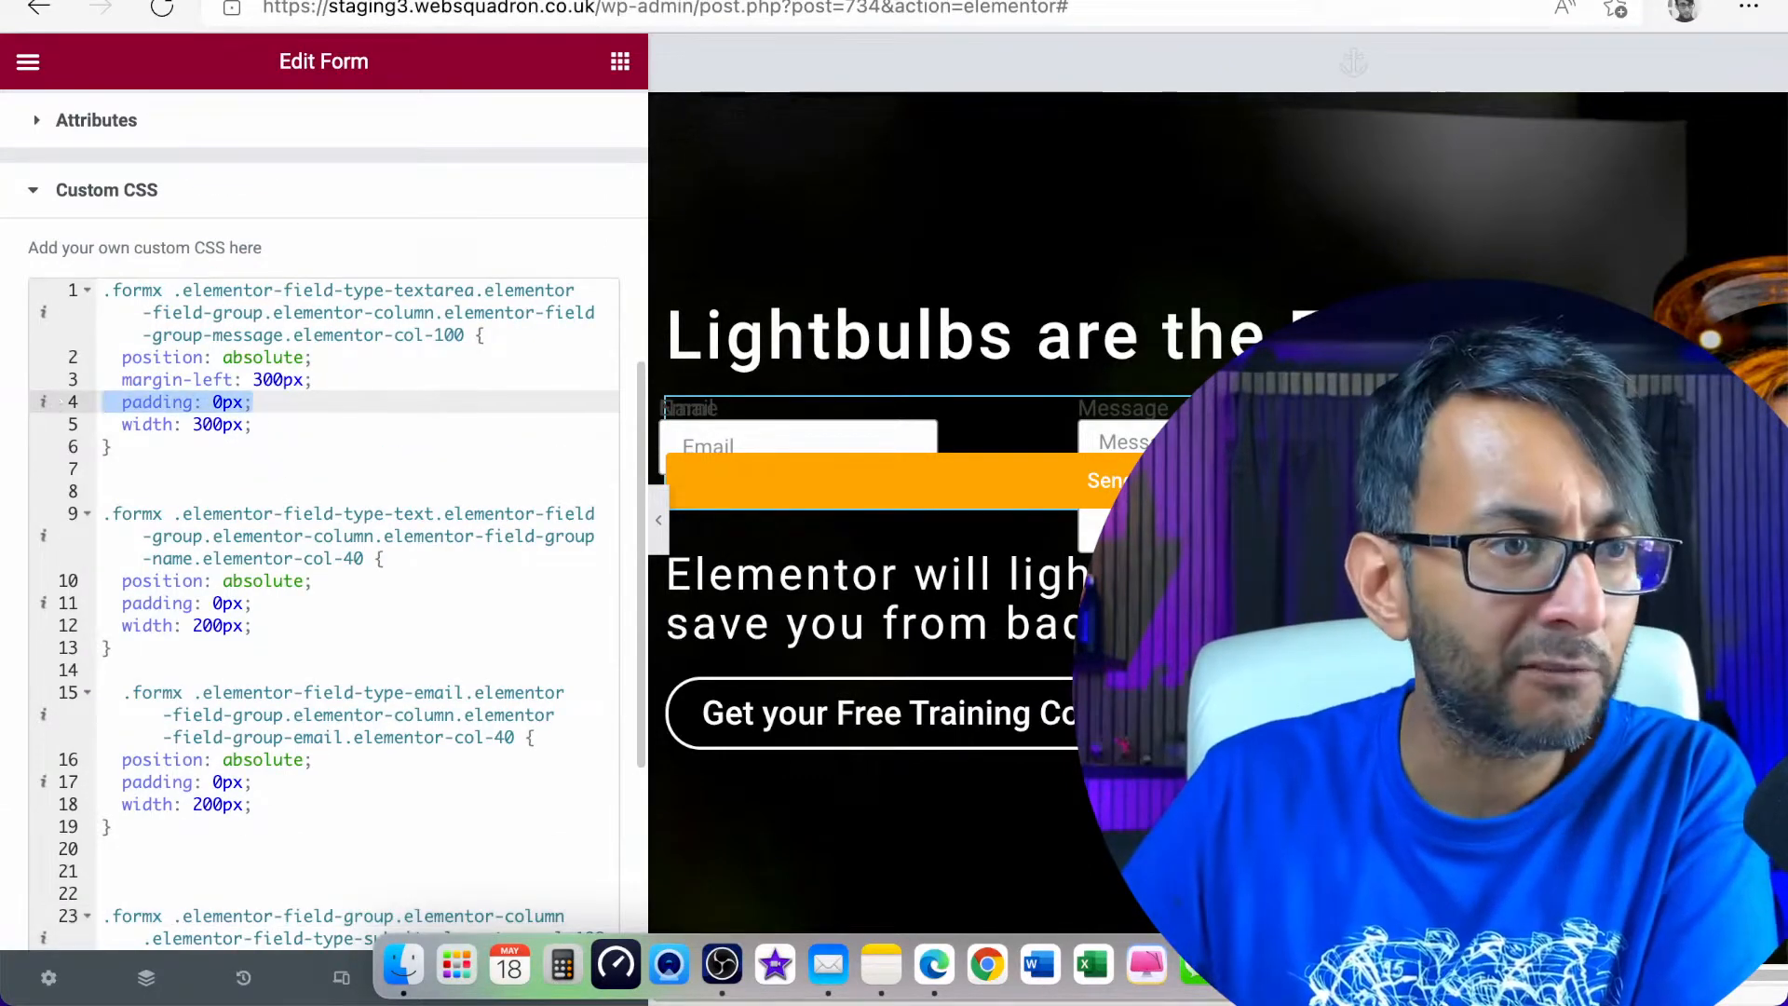
{"action": "key", "text": "BackSpace"}
{"action": "key", "text": "BackSpace"}
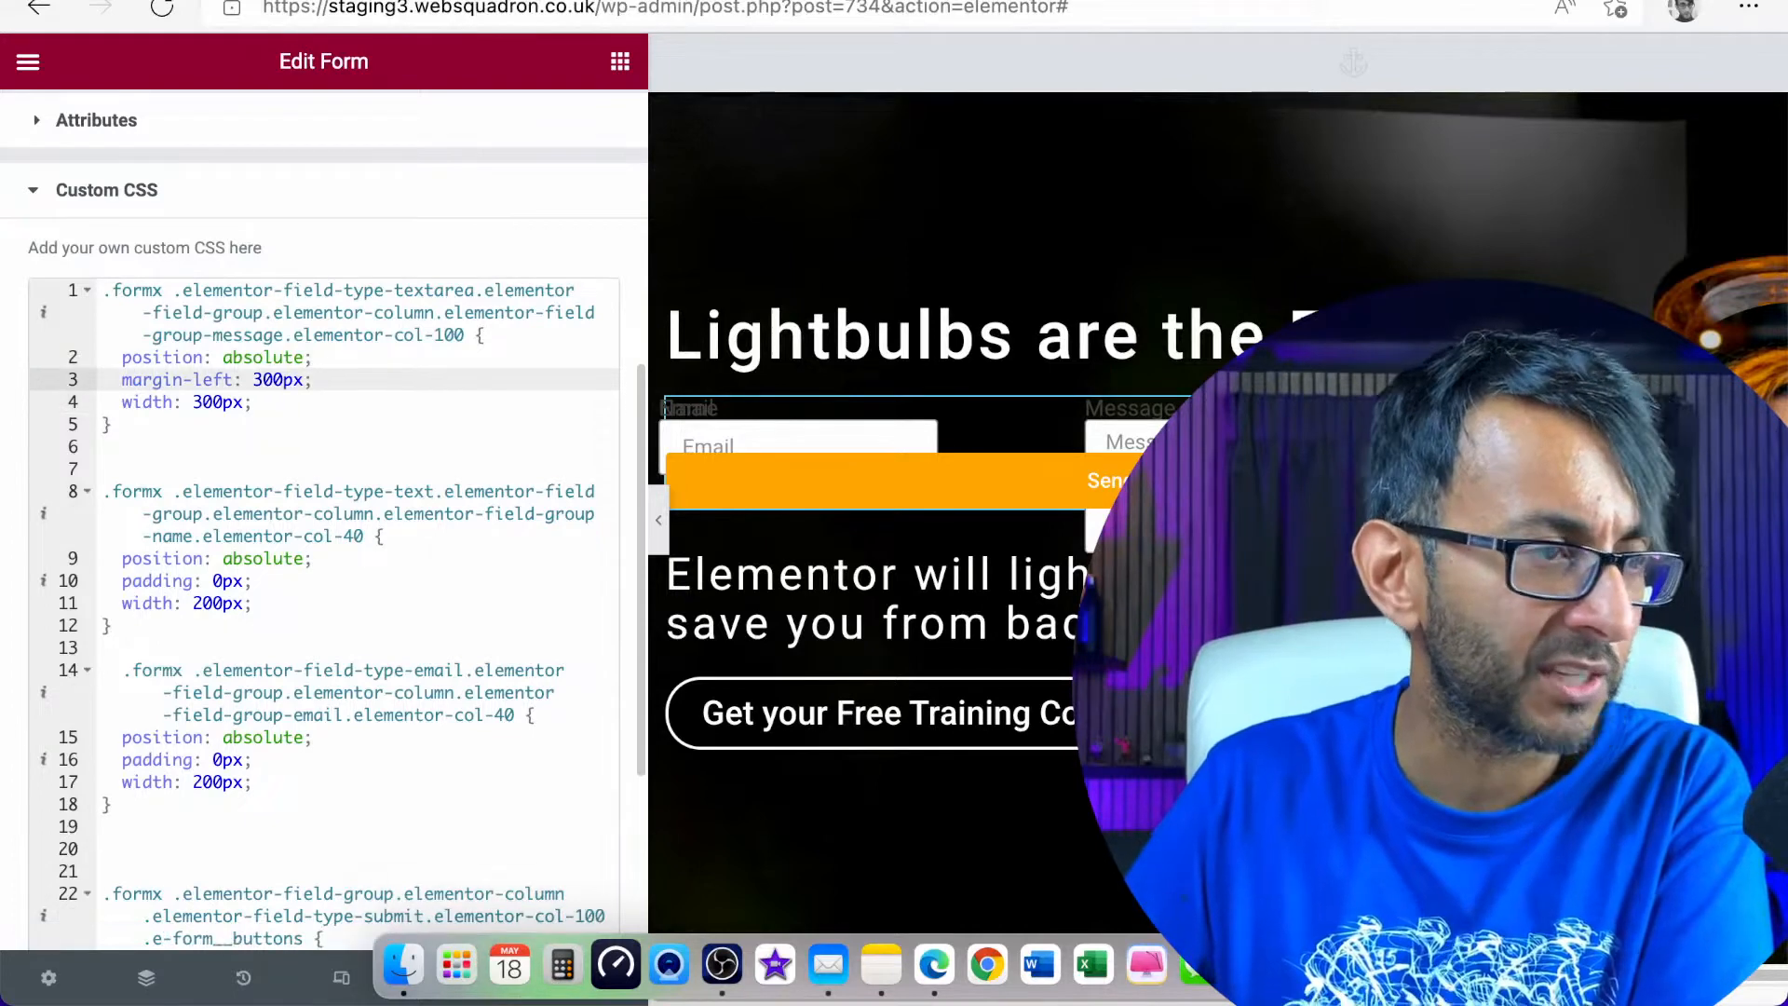
Delete the "padding: 0px;" lines from the Name and Email fields' rules
{"action": "left_click", "coordinate": [253, 580]}
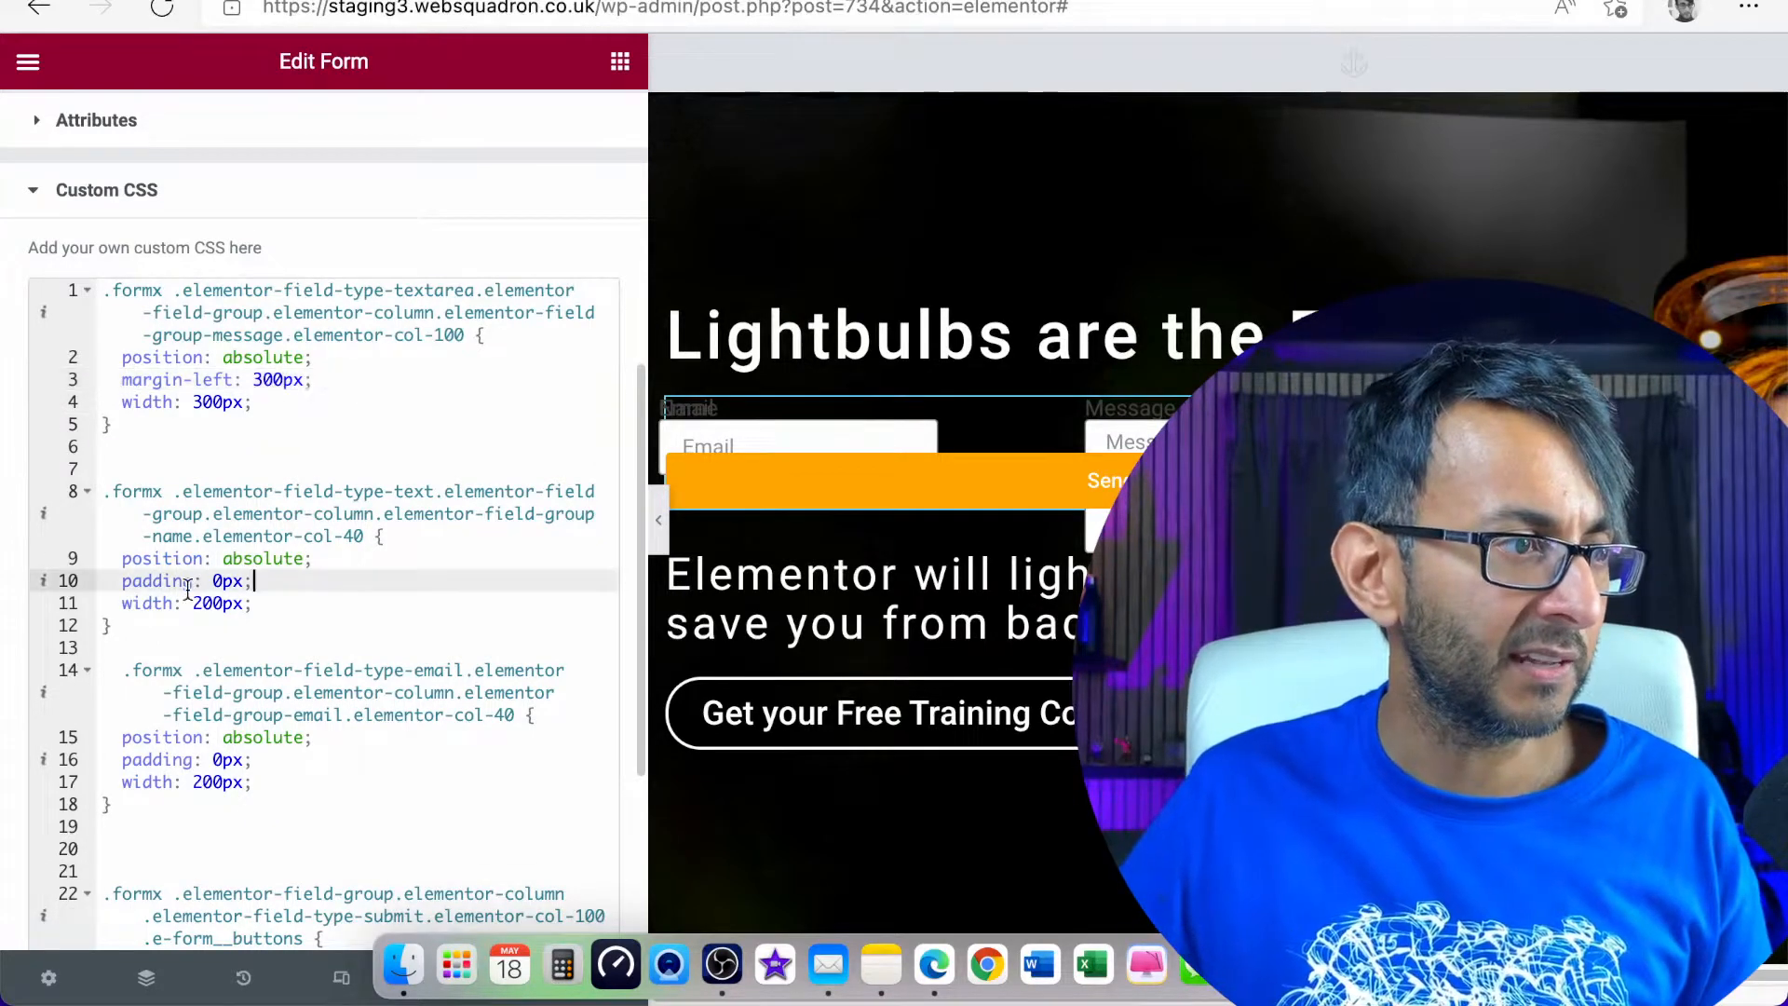
{"action": "left_click_drag", "start_coordinate": [187, 589], "coordinate": [5, 587]}
{"action": "key", "text": "BackSpace"}
{"action": "key", "text": "BackSpace"}
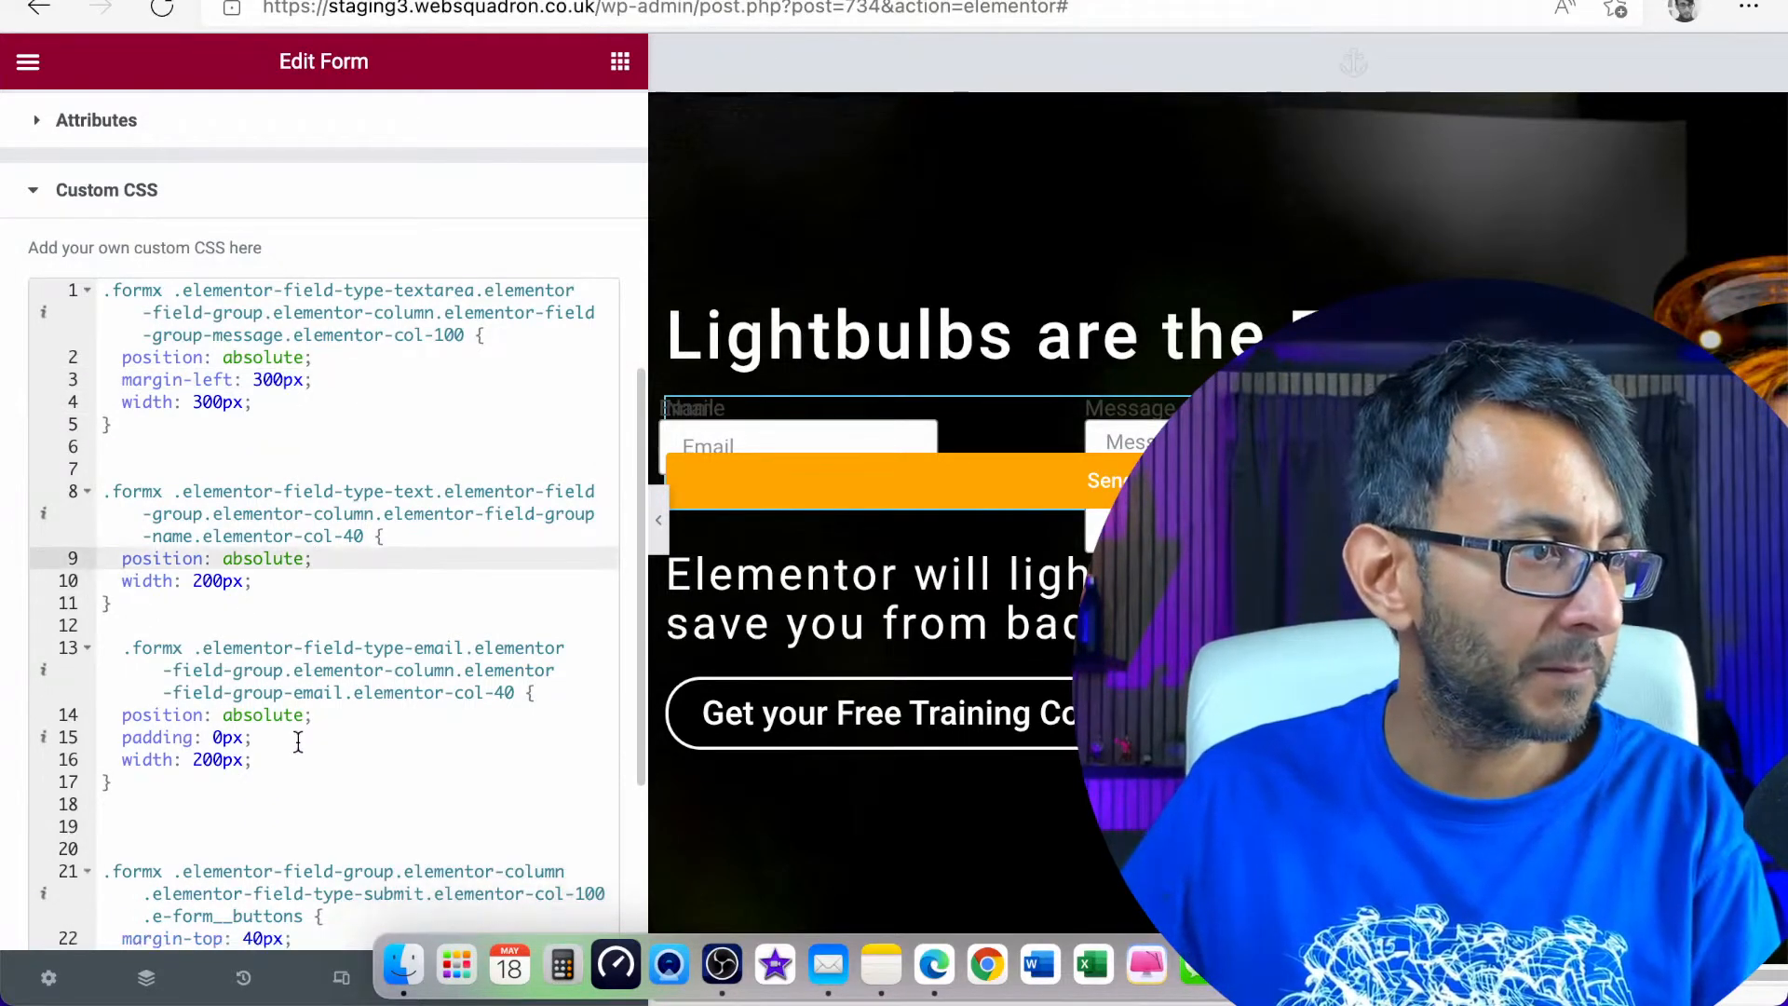
{"action": "left_click_drag", "start_coordinate": [298, 741], "coordinate": [5, 737]}
{"action": "key", "text": "BackSpace"}
{"action": "key", "text": "BackSpace"}
{"action": "scroll", "coordinate": [372, 815], "scroll_direction": "down", "scroll_amount": 5}
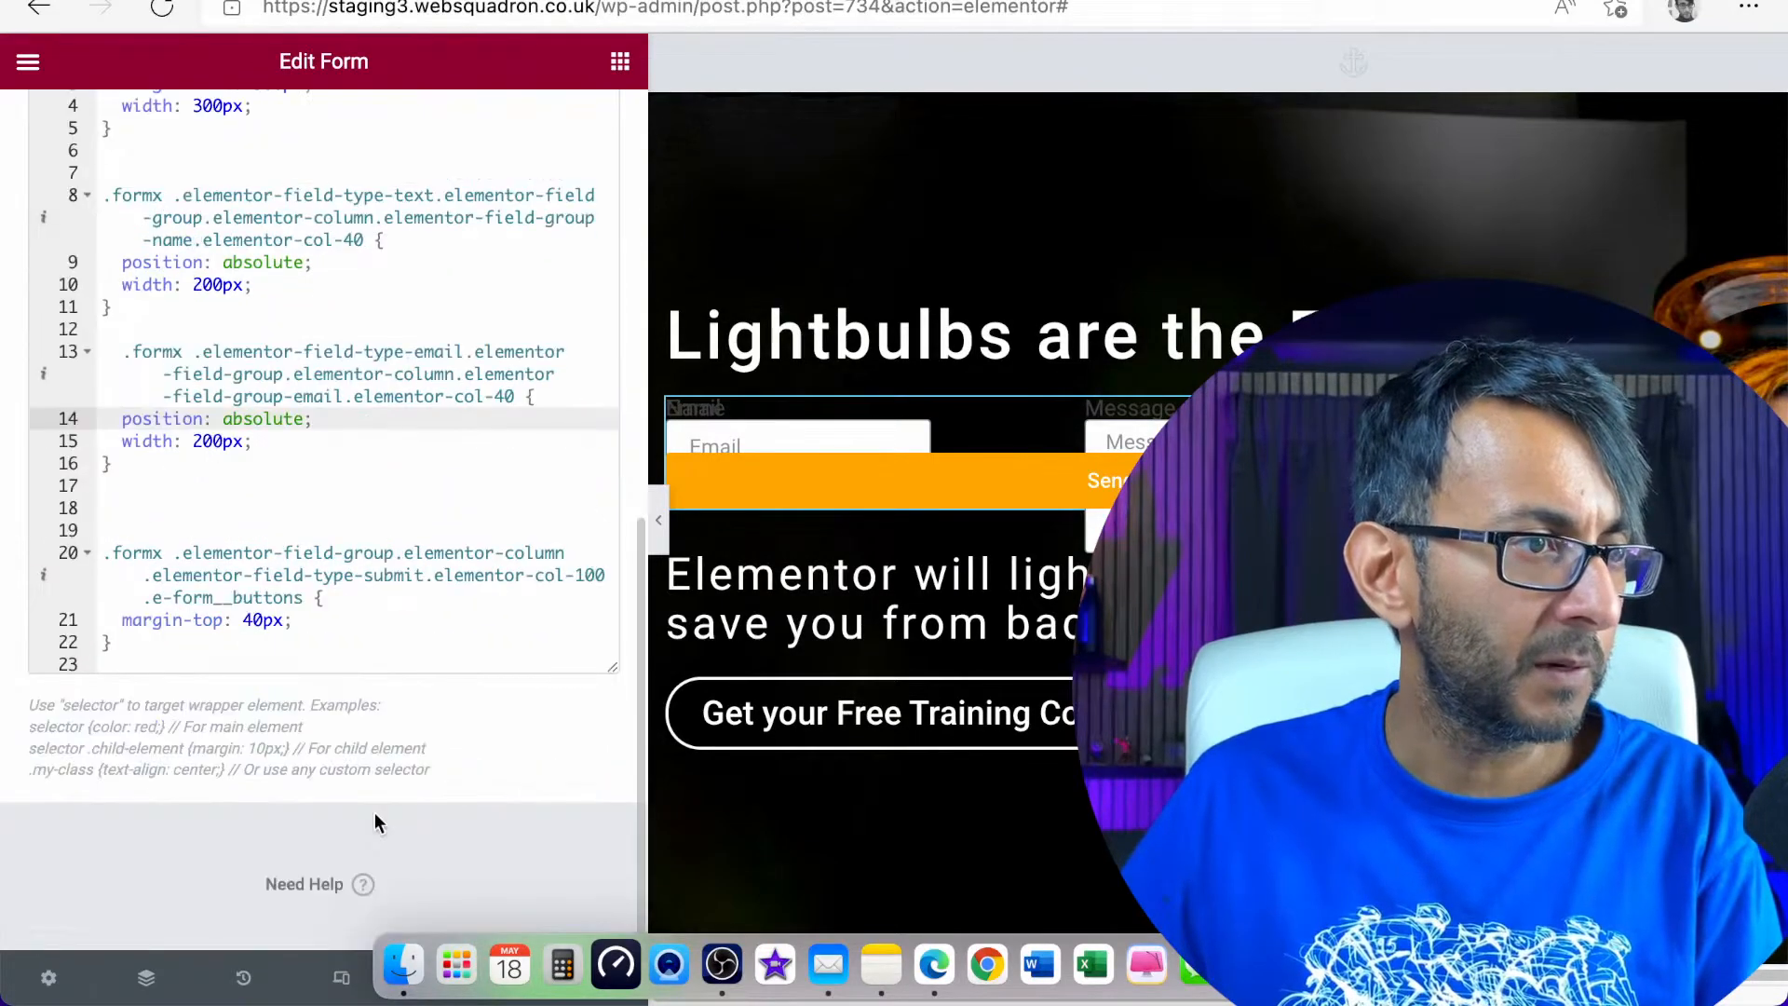
Move the Message textarea rule from the start of the custom CSS to between the Email rule and the submit button rule
{"action": "scroll", "coordinate": [314, 562], "scroll_direction": "up", "scroll_amount": 3}
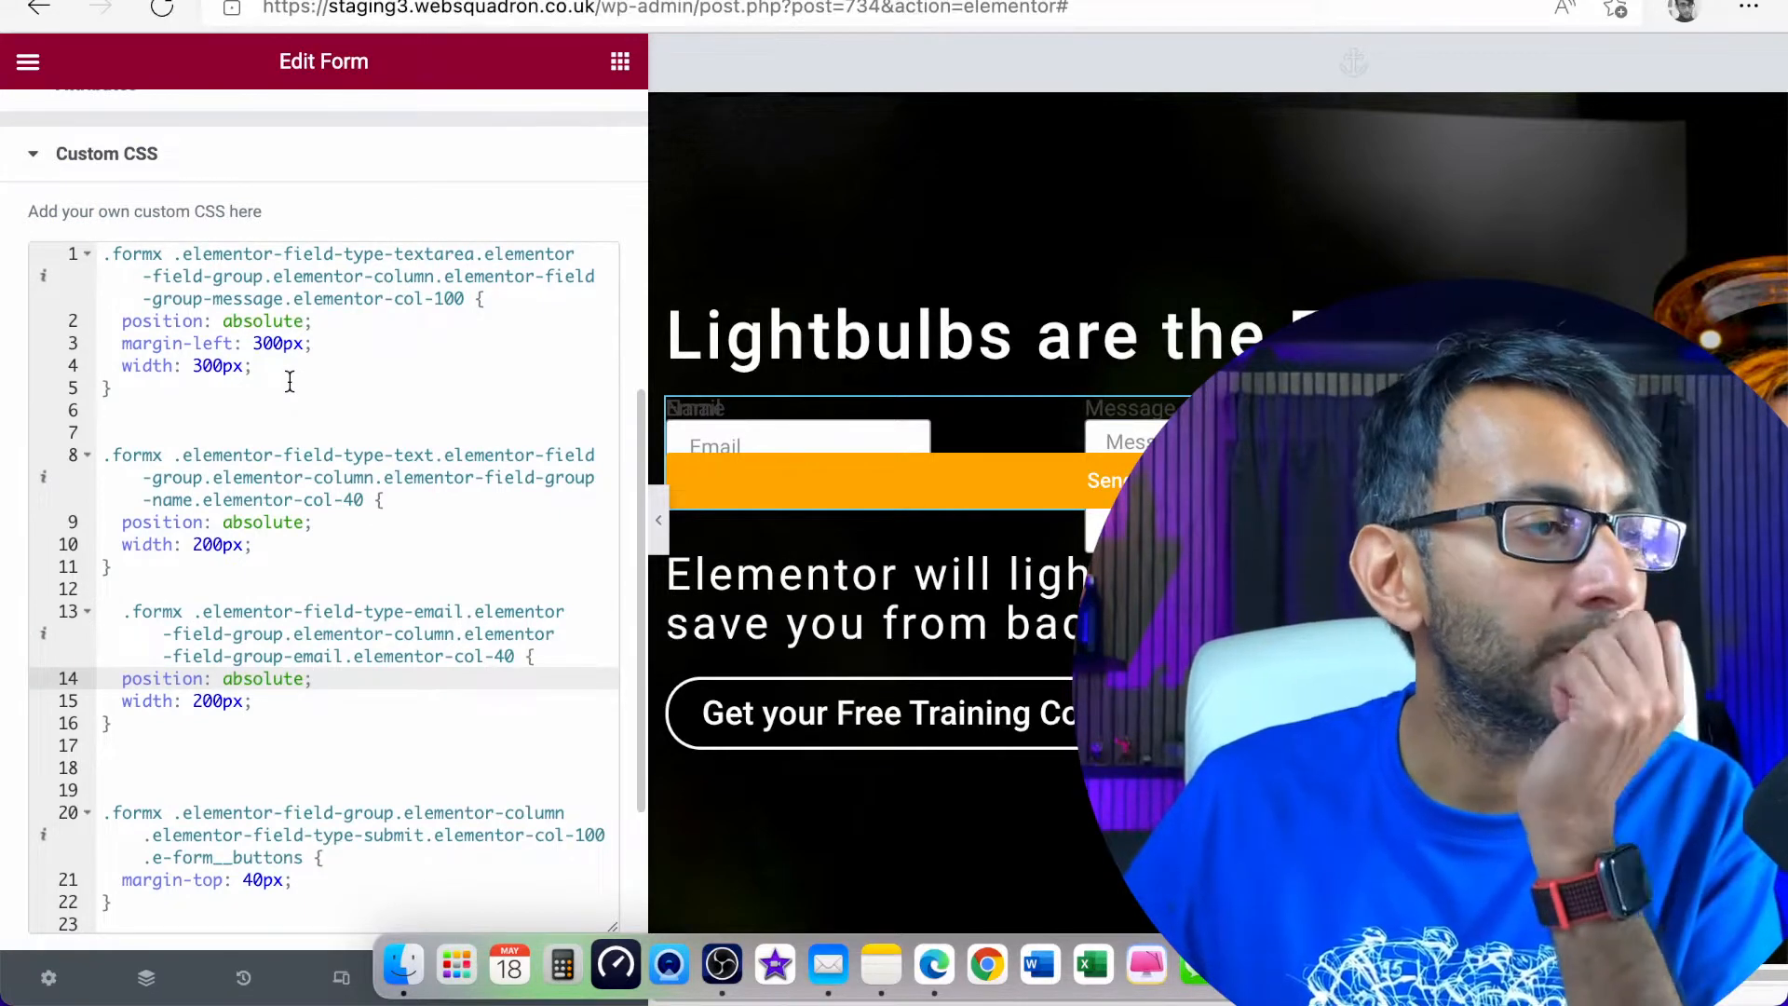
{"action": "left_click_drag", "start_coordinate": [228, 387], "coordinate": [47, 260]}
{"action": "key", "text": "super+c"}
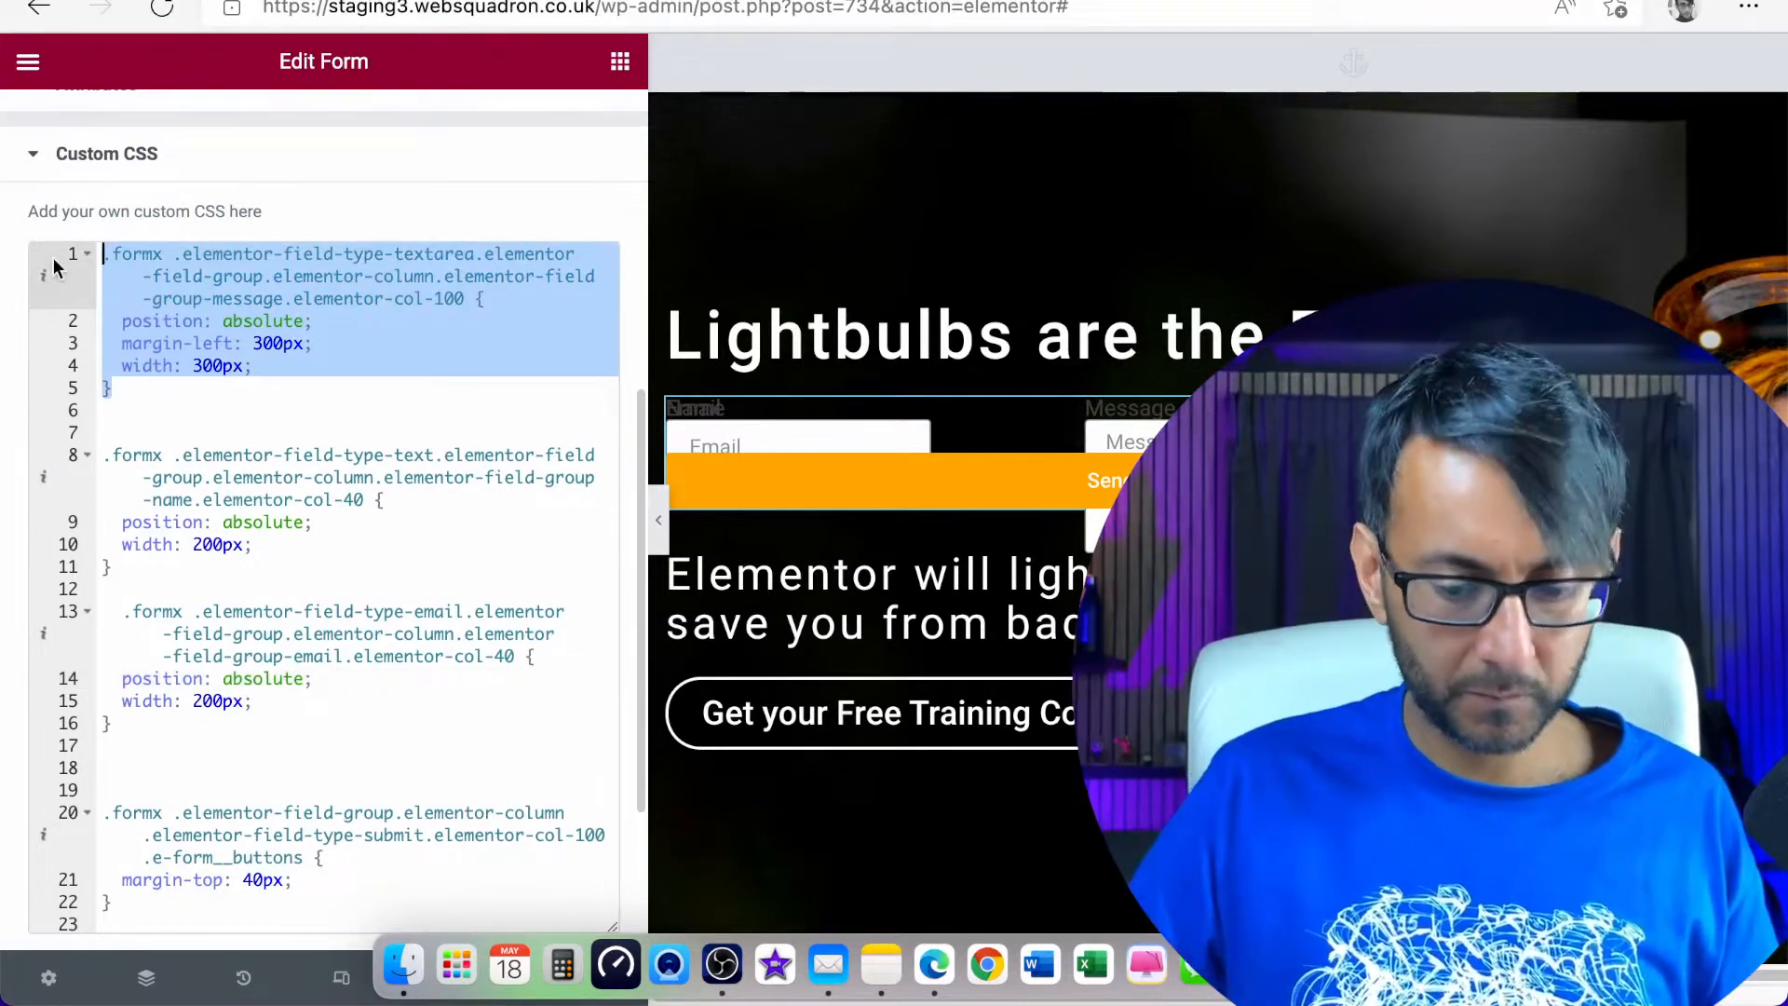
{"action": "key", "text": "BackSpace"}
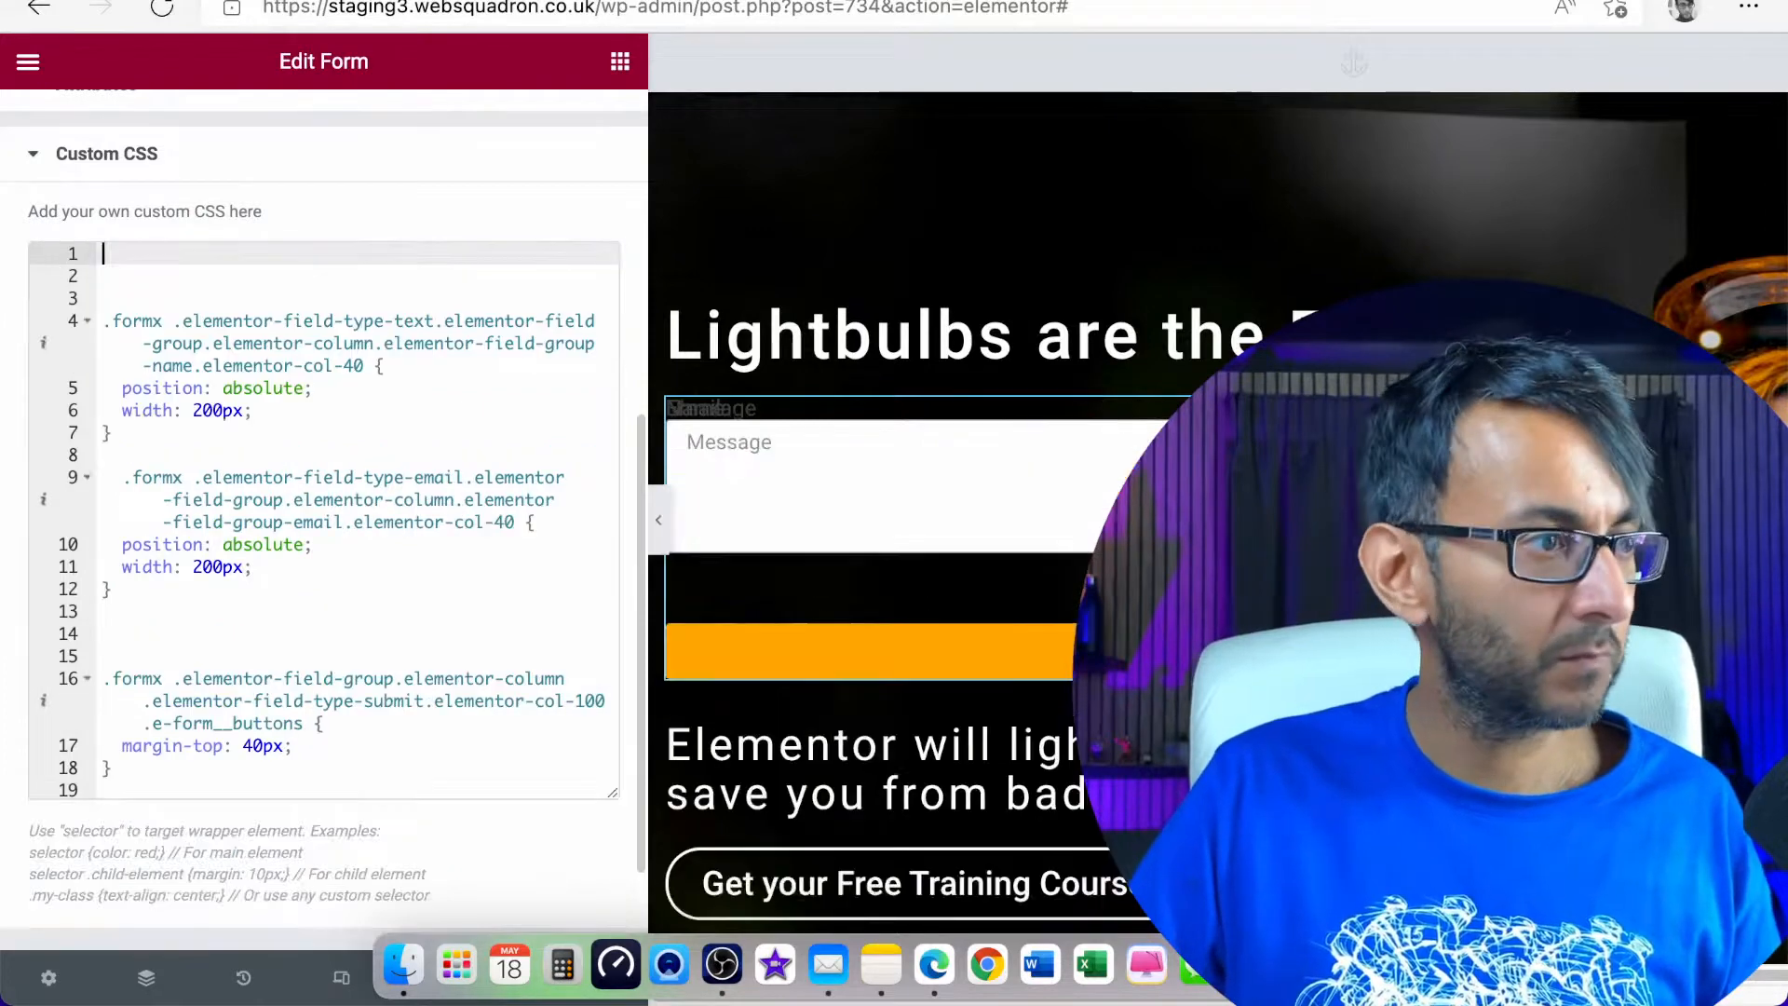
{"action": "key", "text": "Delete"}
{"action": "key", "text": "Delete"}
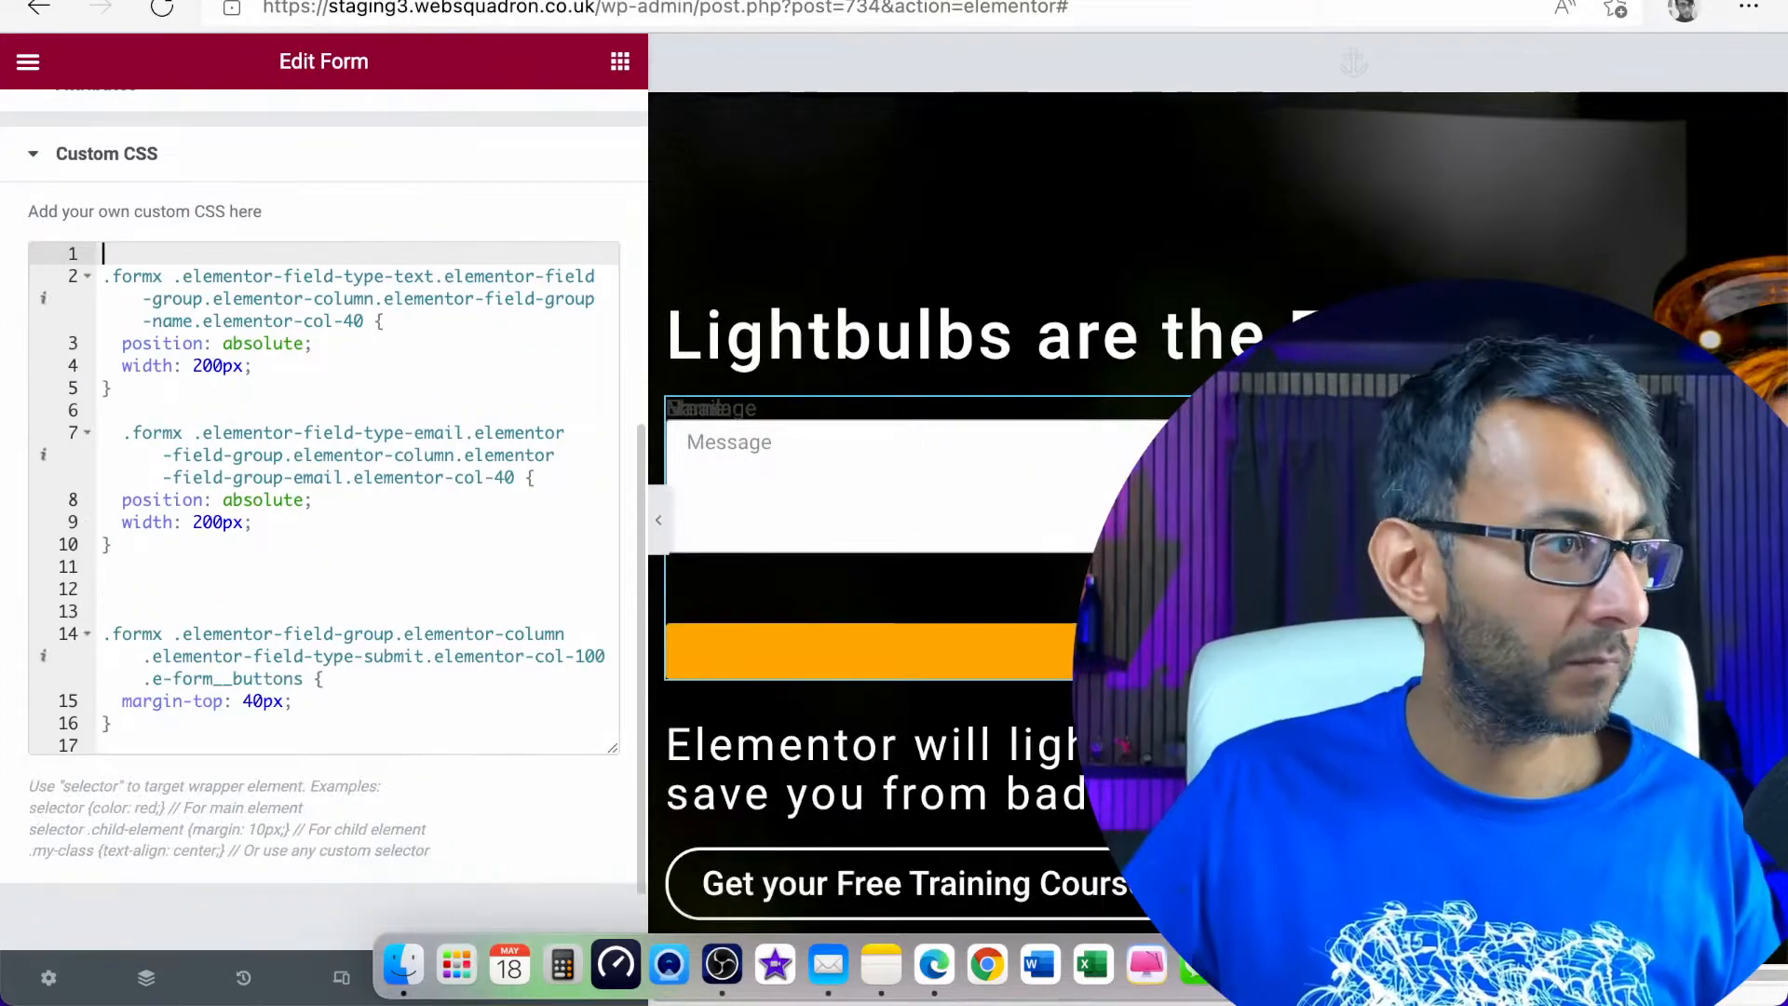
{"action": "left_click", "coordinate": [214, 574]}
{"action": "key", "text": "Return"}
{"action": "key", "text": "Return"}
{"action": "key", "text": "Up"}
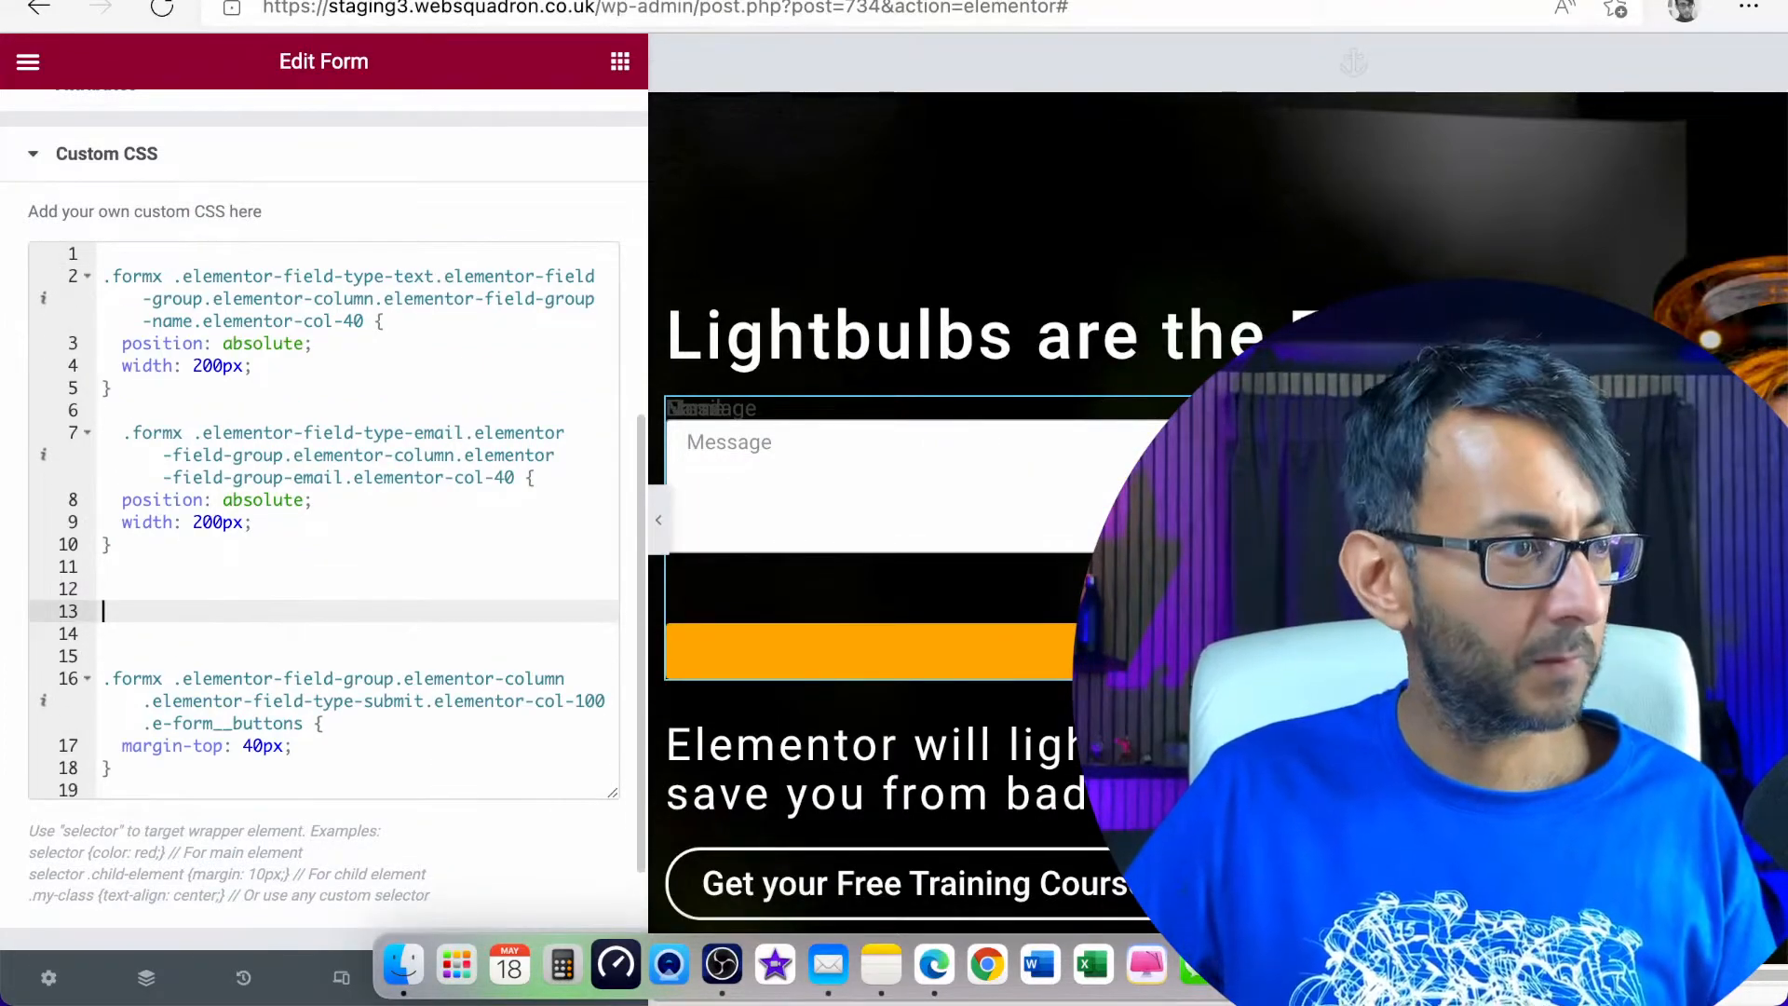
{"action": "key", "text": "super+v"}
{"action": "scroll", "coordinate": [300, 386], "scroll_direction": "up", "scroll_amount": 1}
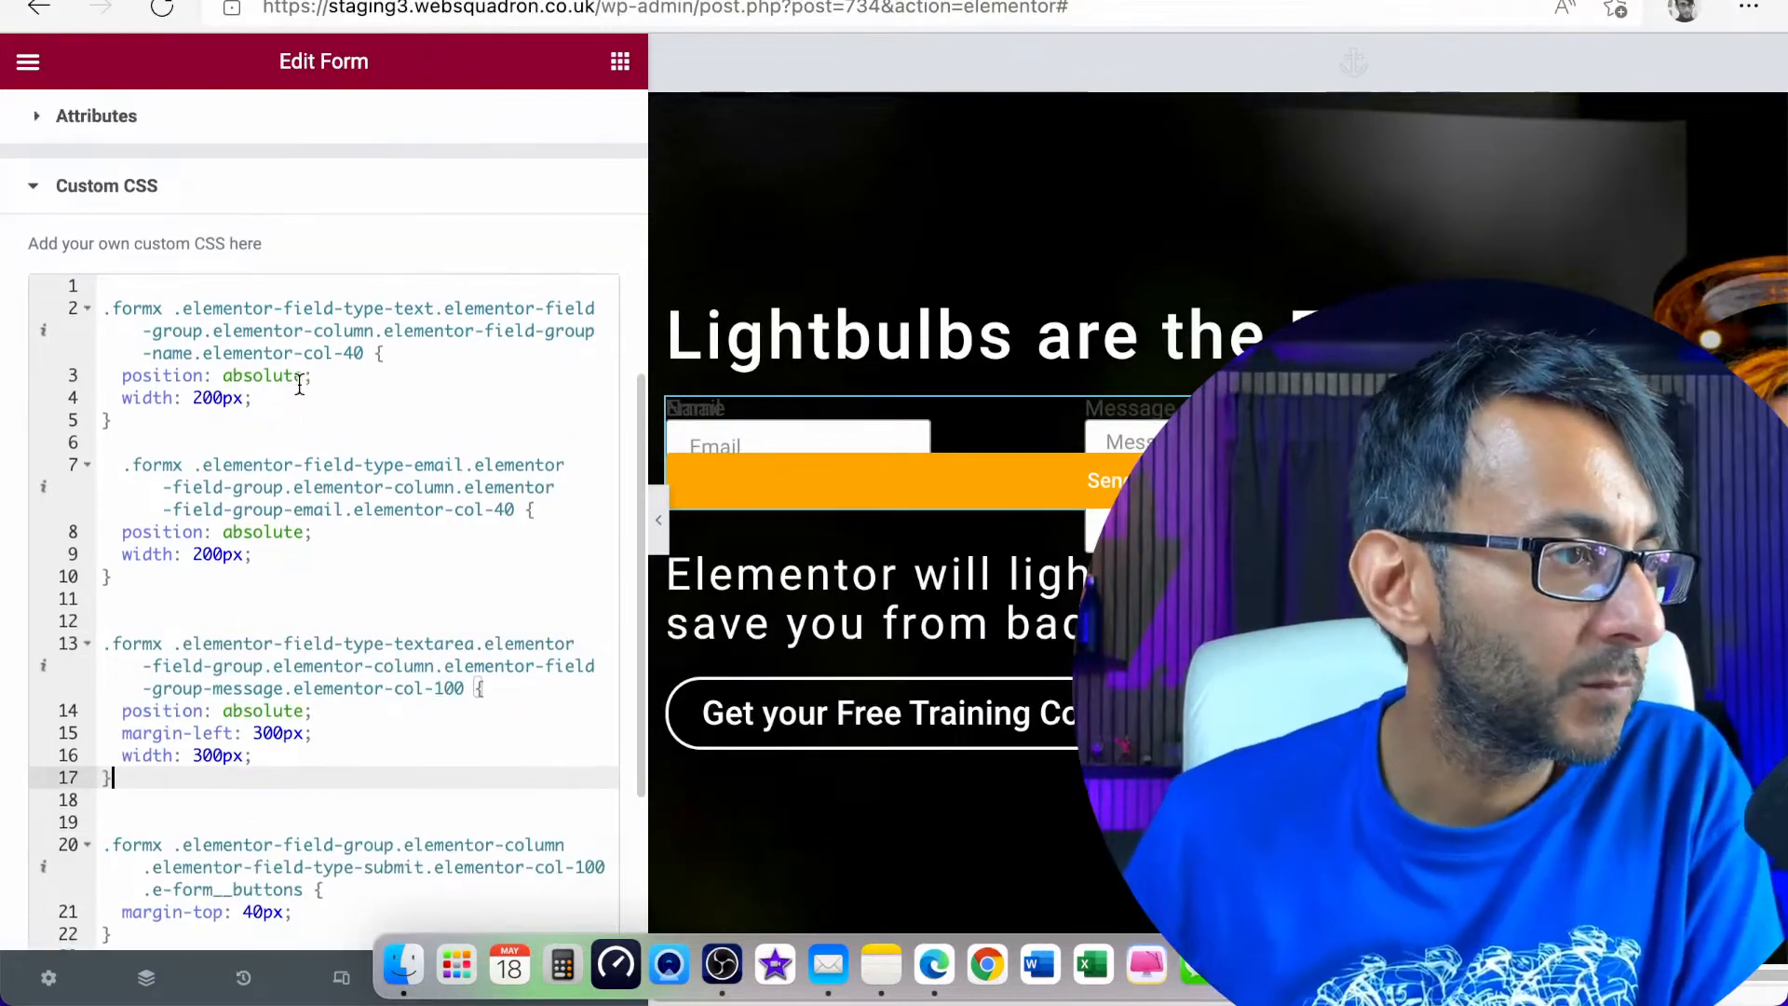
Add "width: 300px;" below the margin-top line in the submit button rule
{"action": "scroll", "coordinate": [389, 740], "scroll_direction": "down", "scroll_amount": 2}
{"action": "left_click", "coordinate": [307, 841]}
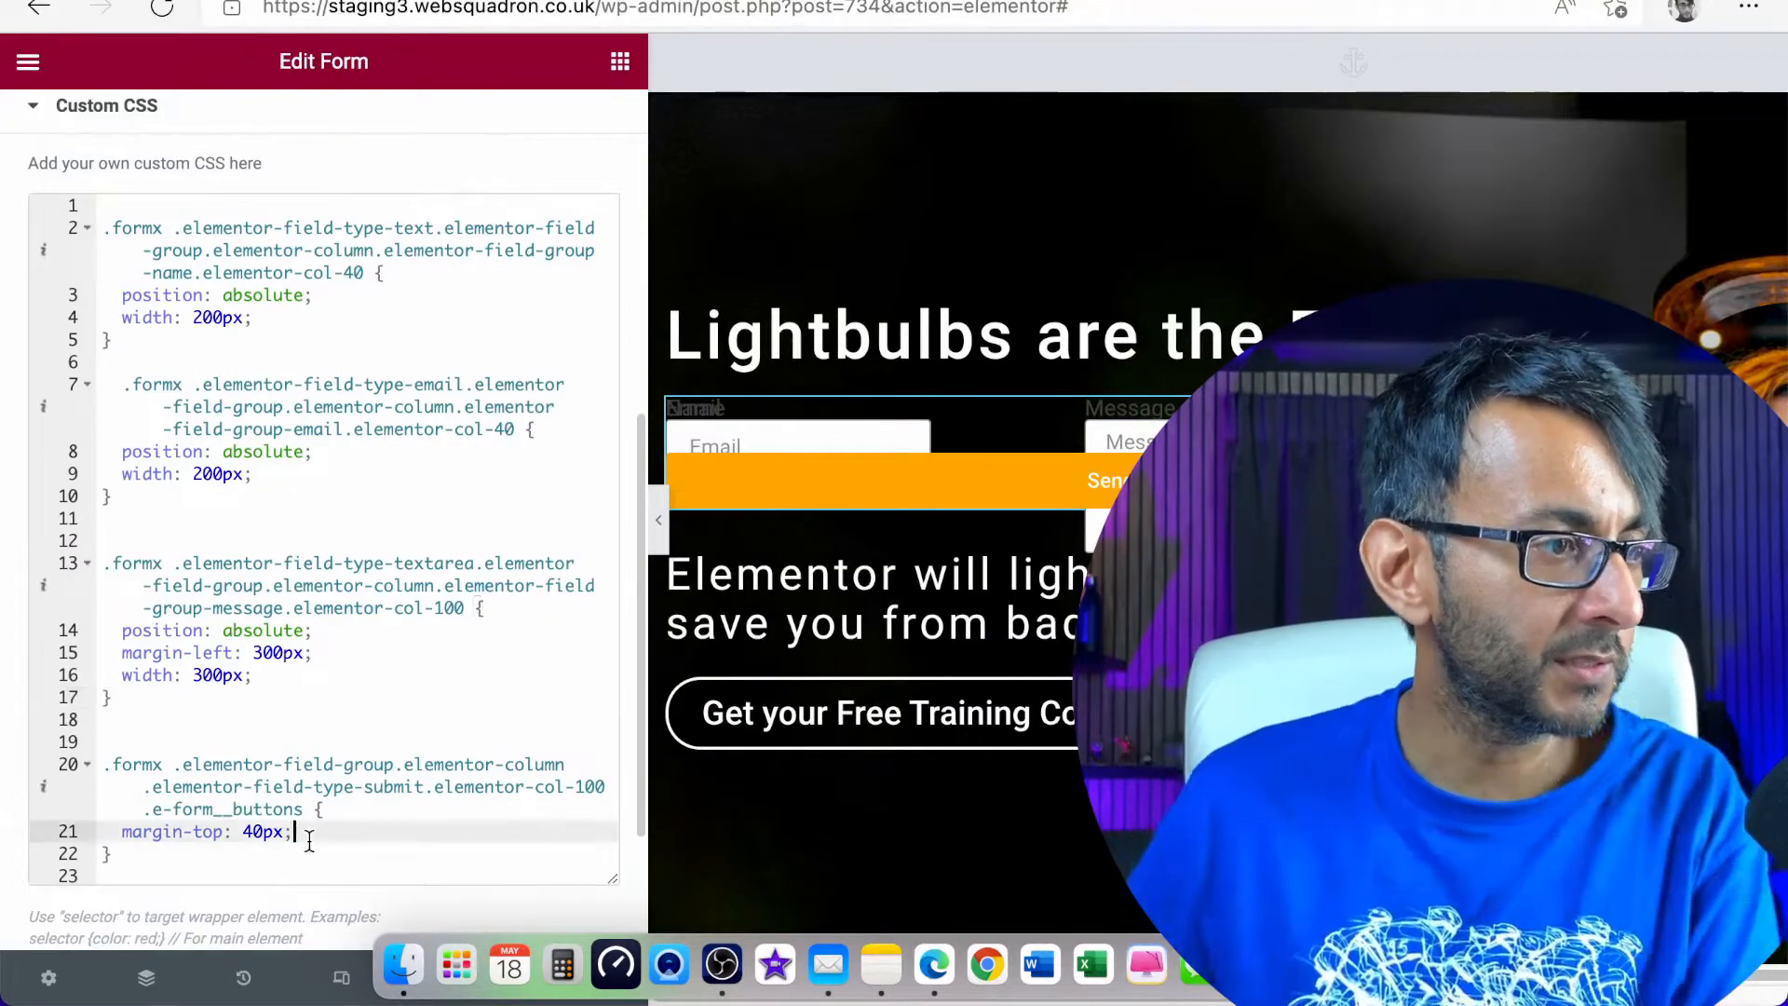
{"action": "key", "text": "Return"}
{"action": "type", "text": "wod"}
{"action": "key", "text": "BackSpace"}
{"action": "key", "text": "BackSpace"}
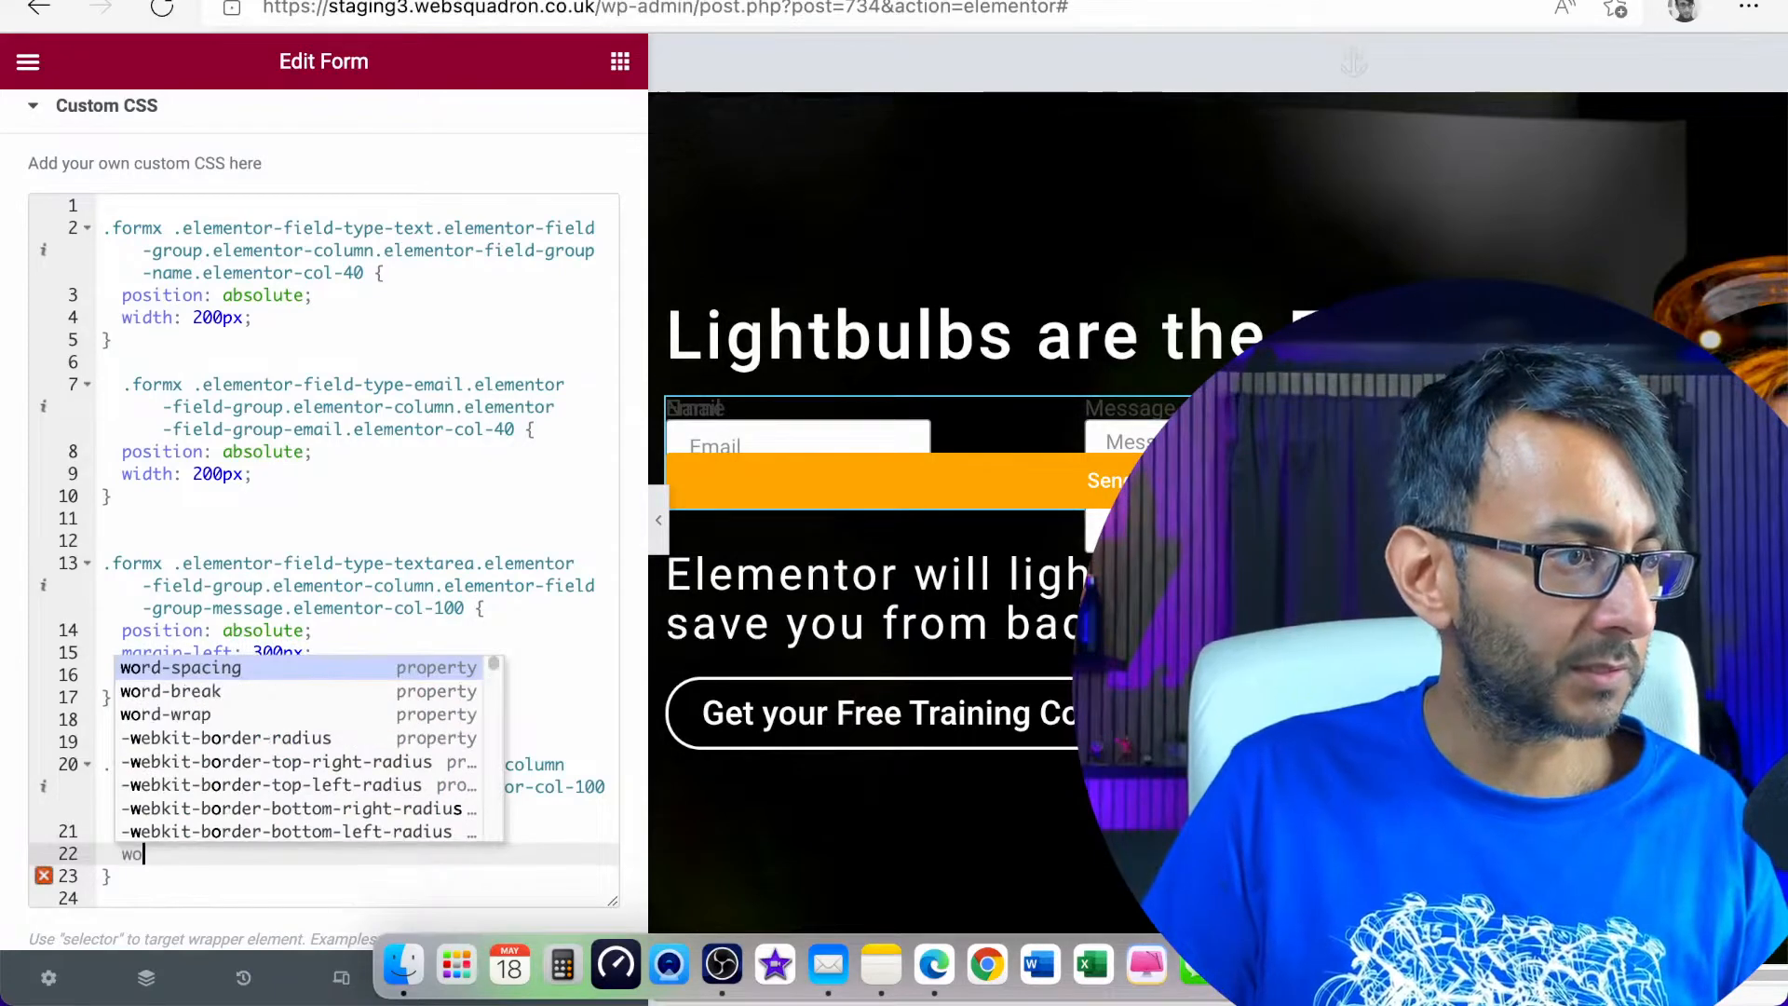
{"action": "type", "text": "idth"}
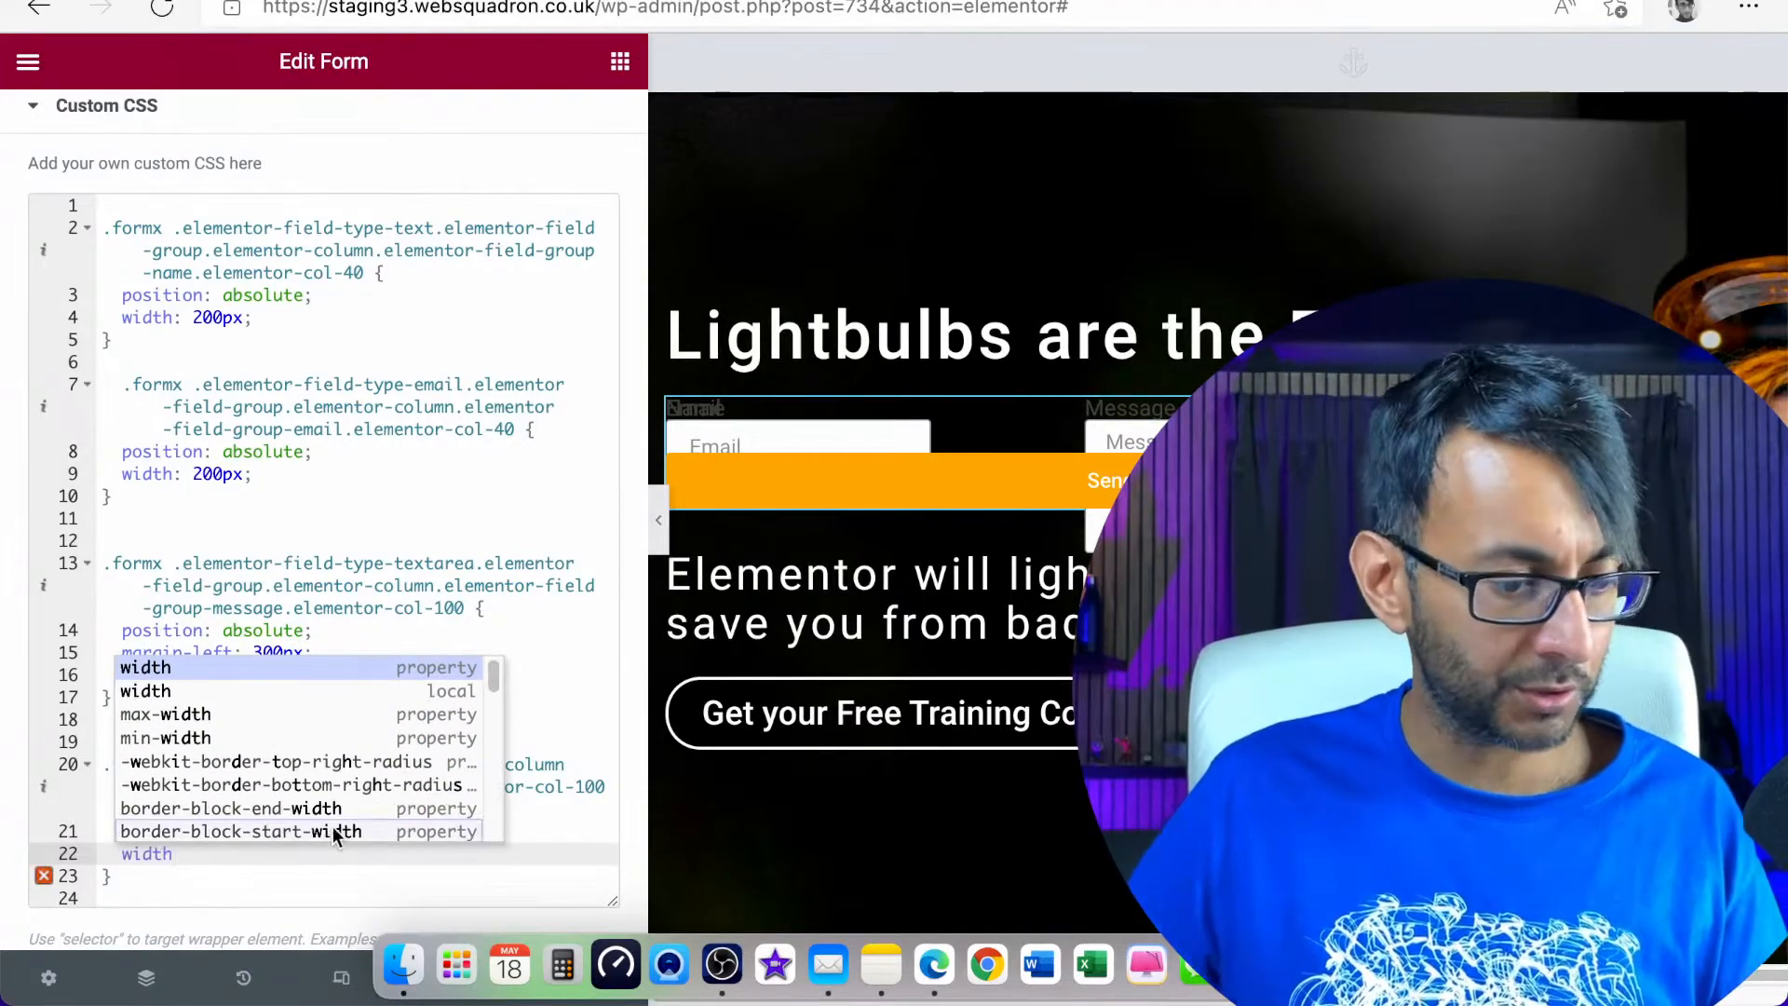
{"action": "key", "text": "Escape"}
{"action": "type", "text": ": "}
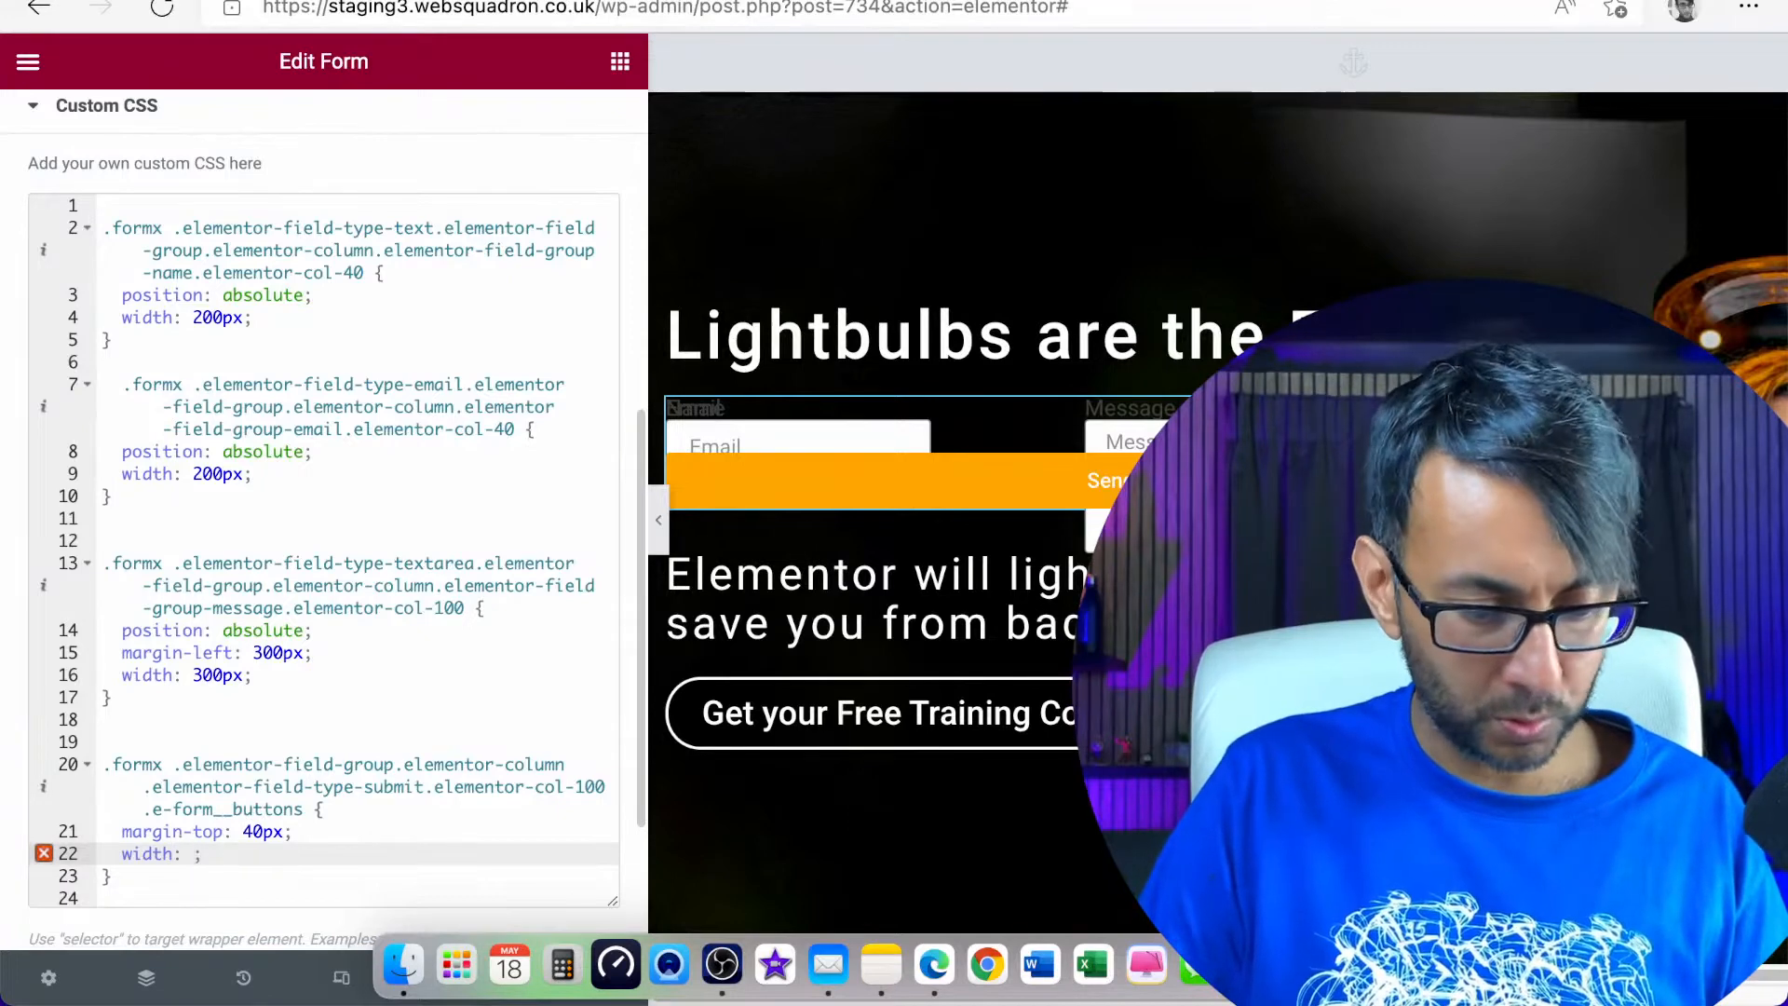
{"action": "type", "text": "300px"}
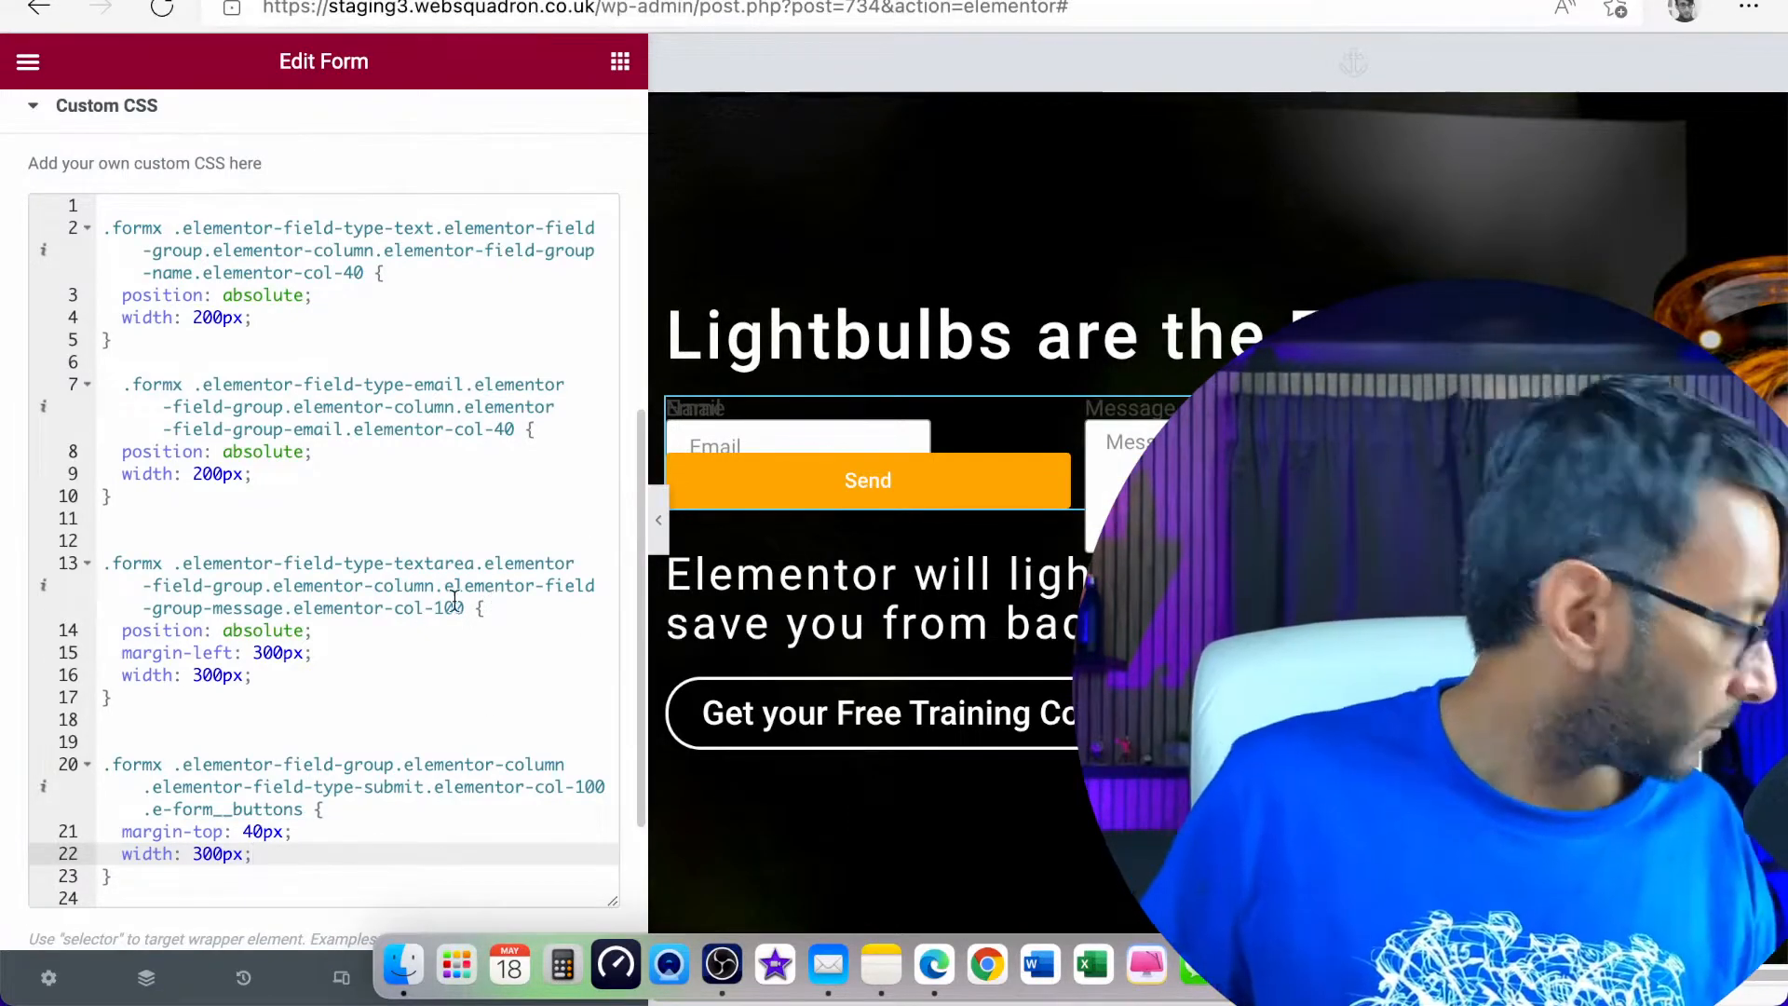
Set the width in the Name field's rule to 300px
{"action": "left_click", "coordinate": [203, 317]}
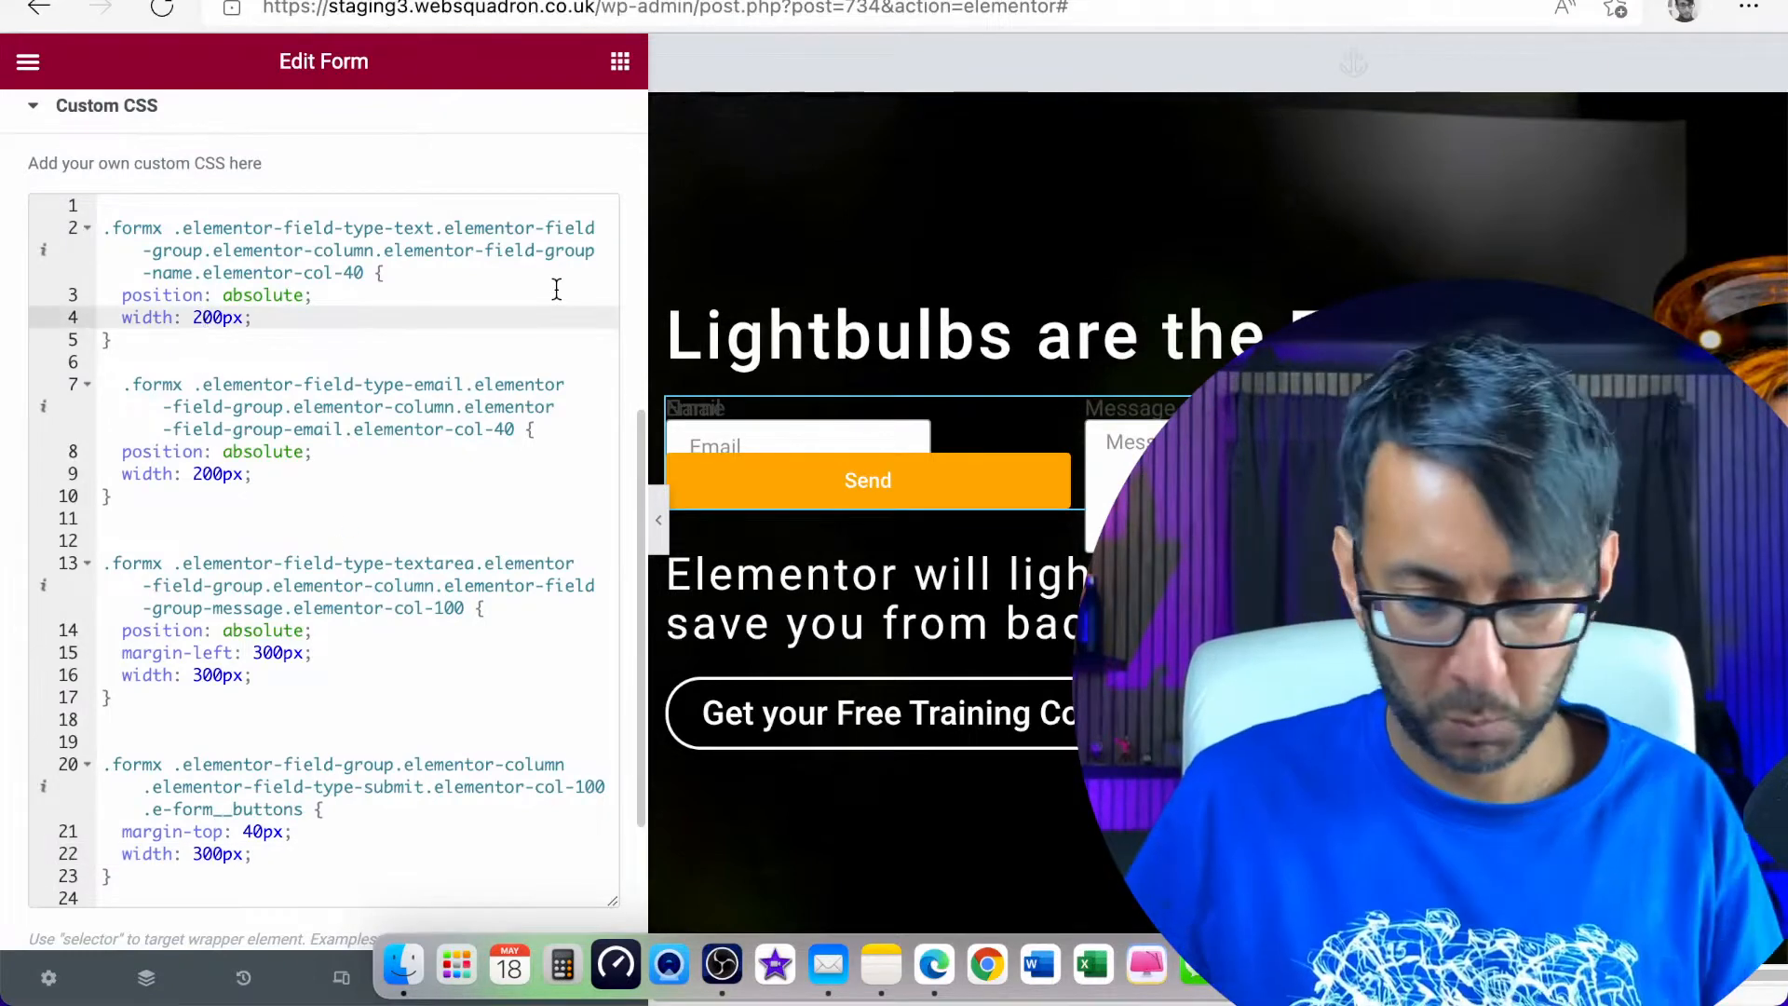
{"action": "key", "text": "BackSpace"}
{"action": "type", "text": "3"}
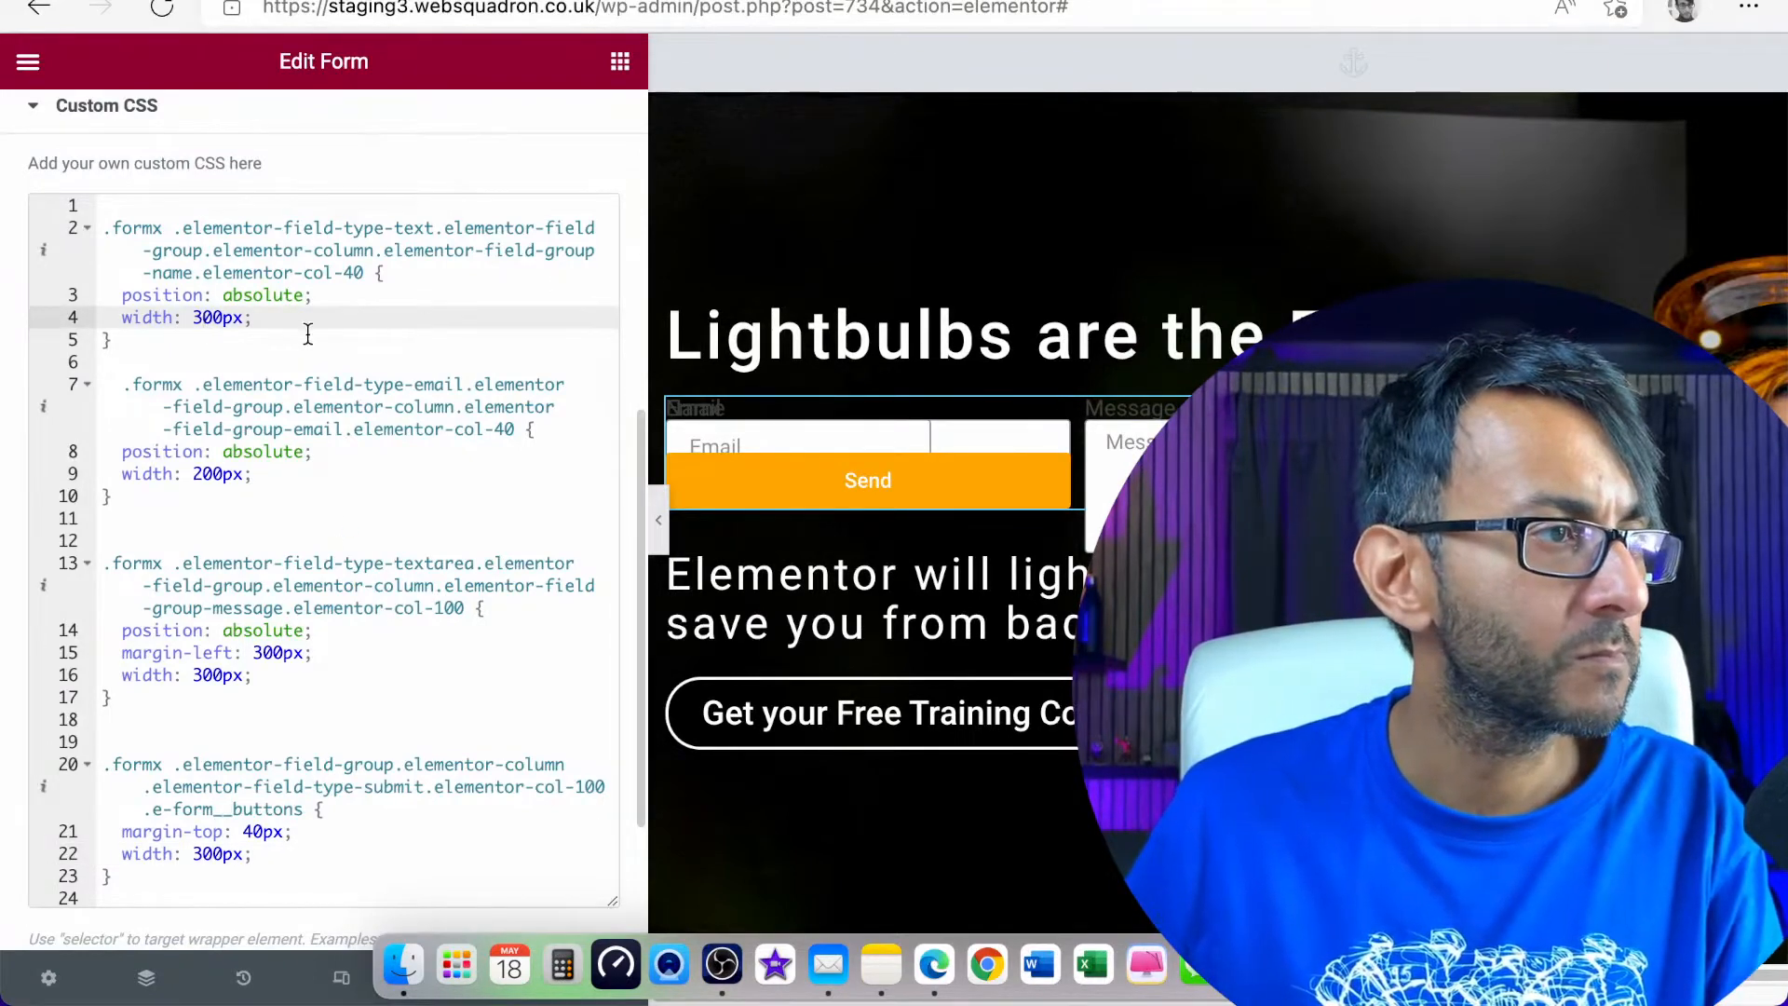
{"action": "scroll", "coordinate": [309, 333], "scroll_direction": "up", "scroll_amount": 1}
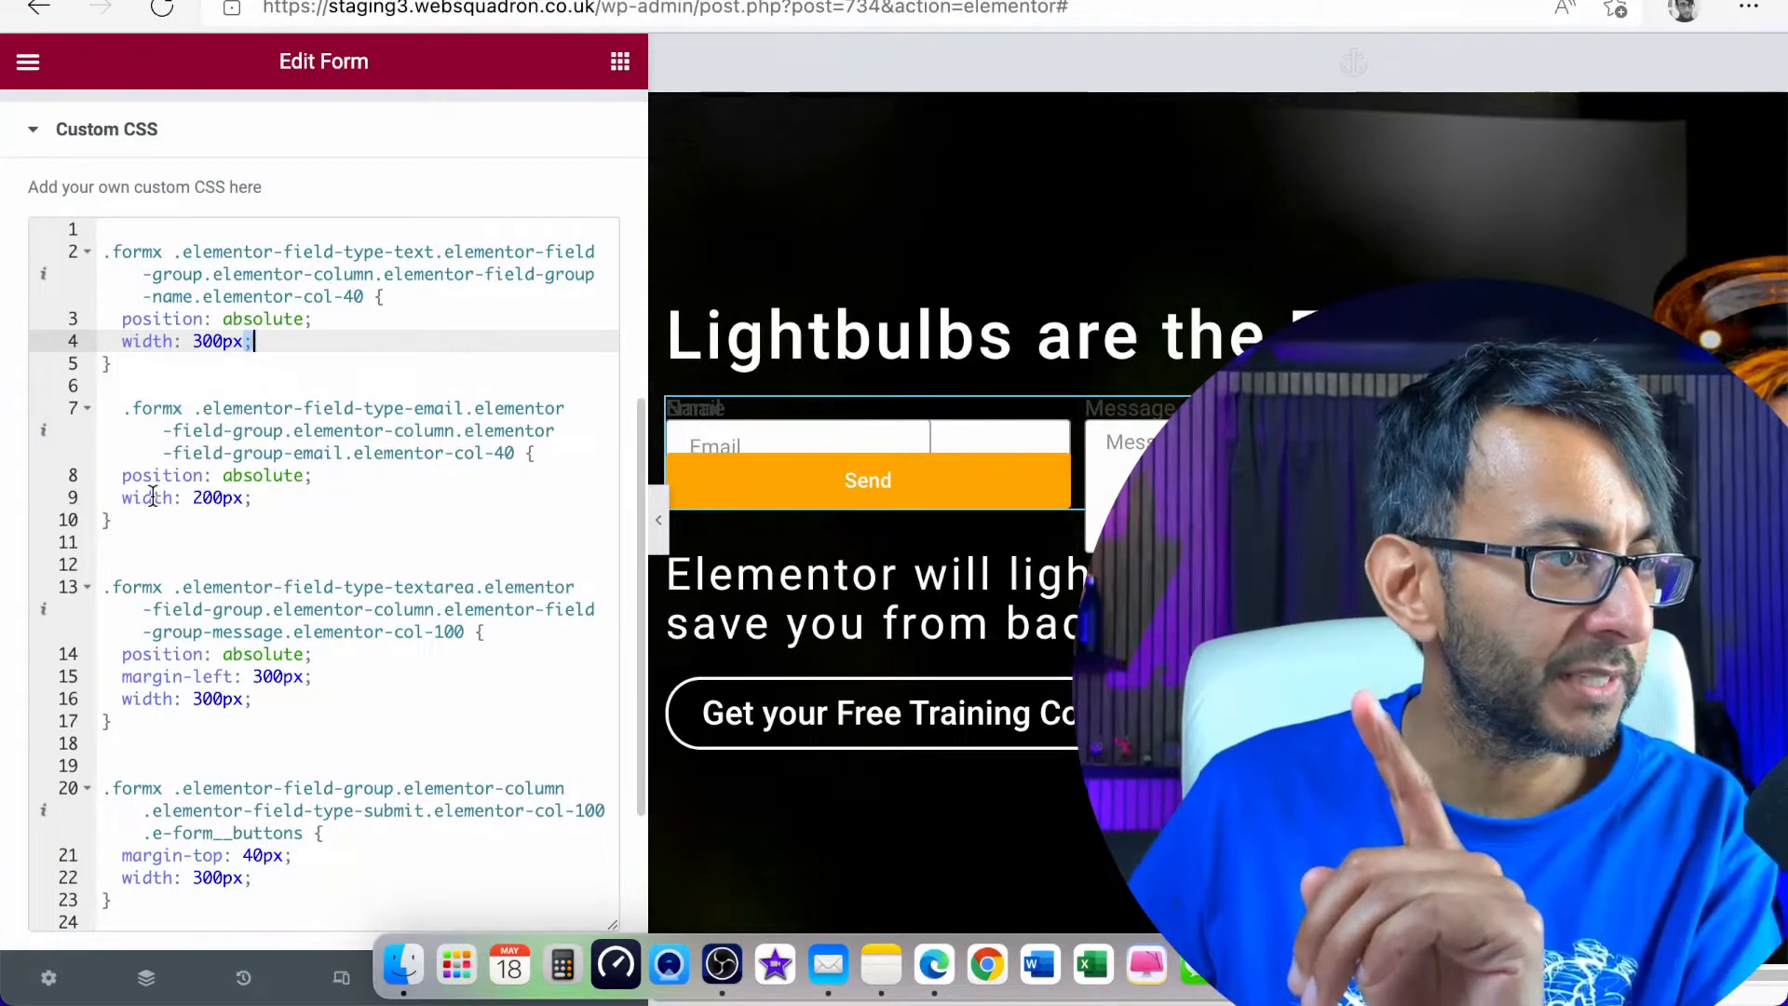
Add "margin-top: 200px;" to the Email field's rule, between its position and width lines
{"action": "left_click", "coordinate": [121, 497]}
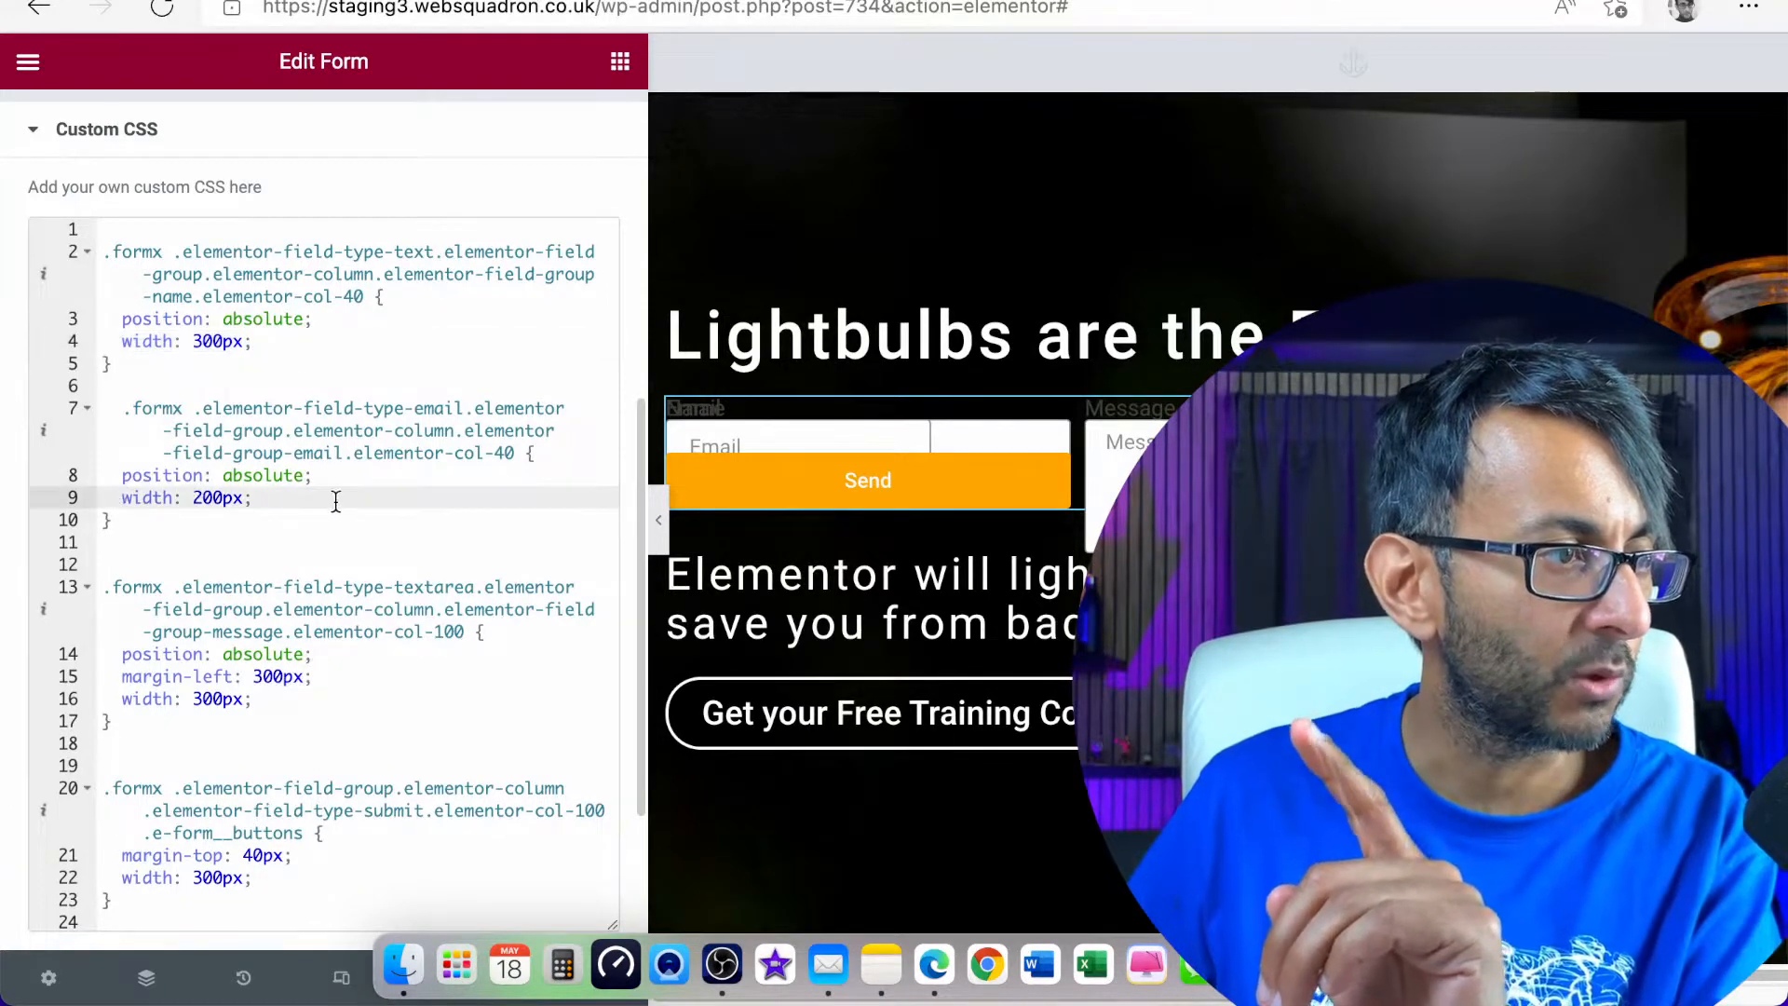
{"action": "key", "text": "Return"}
{"action": "key", "text": "Up"}
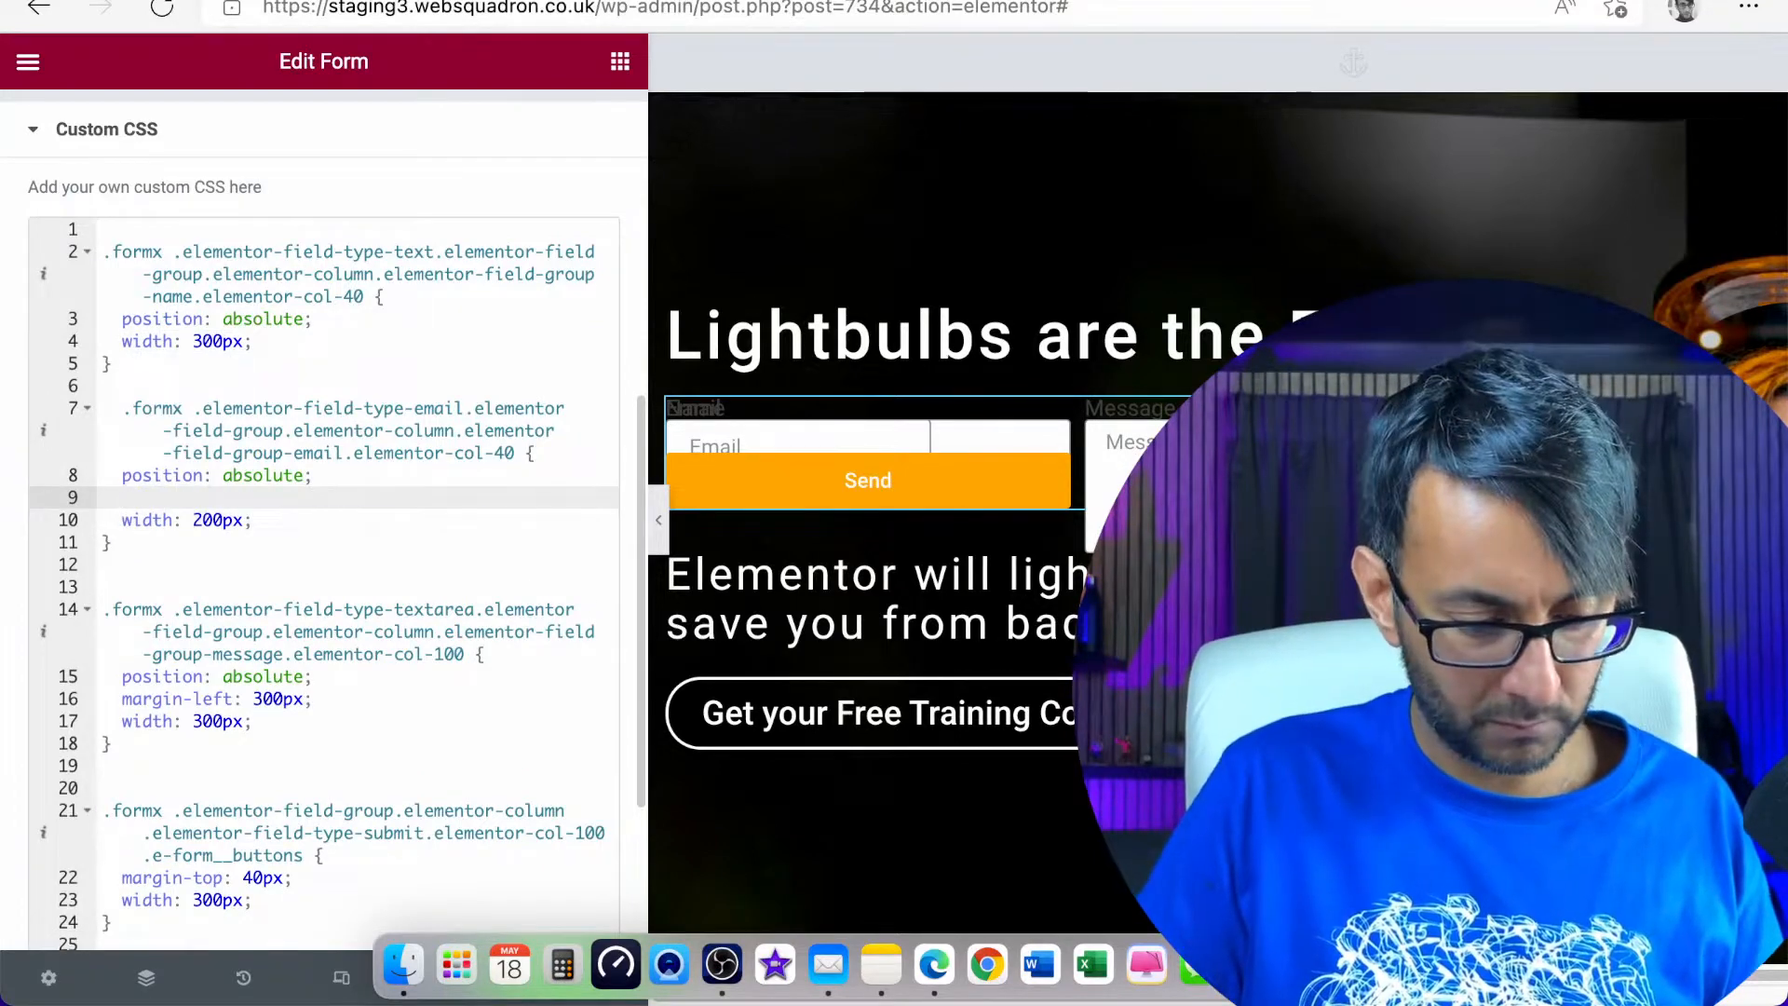
{"action": "type", "text": "margin"}
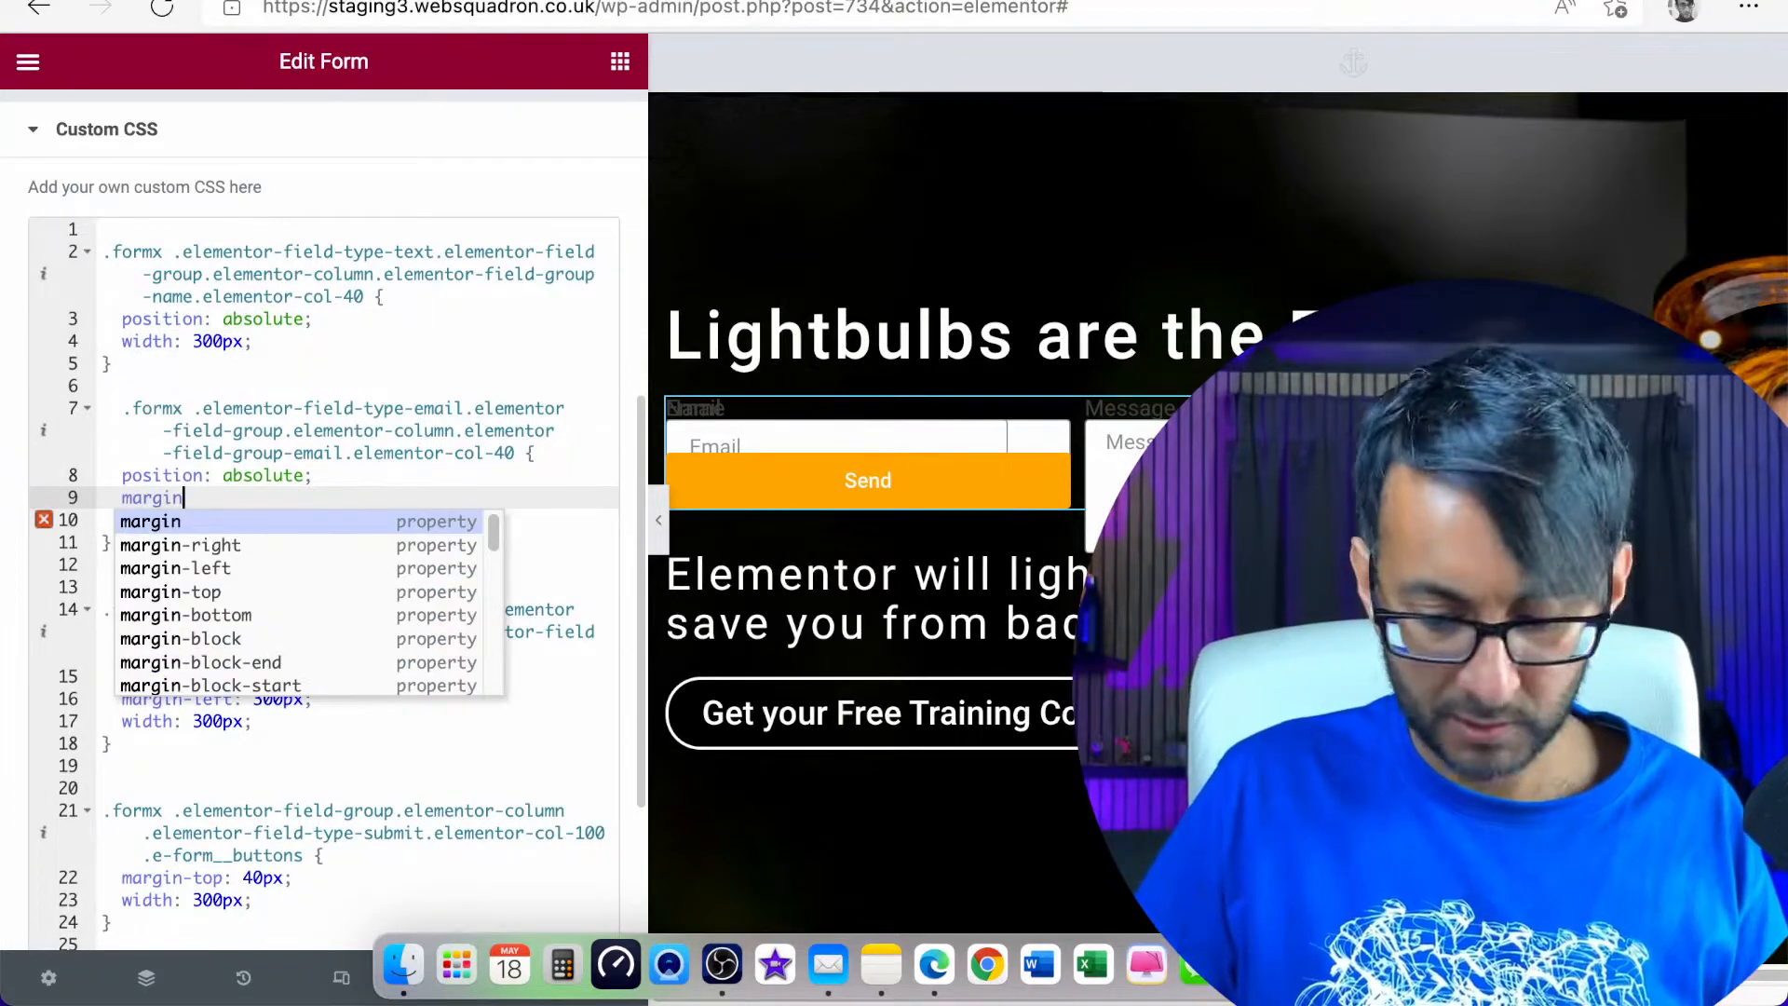
{"action": "key", "text": "Down"}
{"action": "key", "text": "Down"}
{"action": "key", "text": "Down"}
{"action": "key", "text": "Return"}
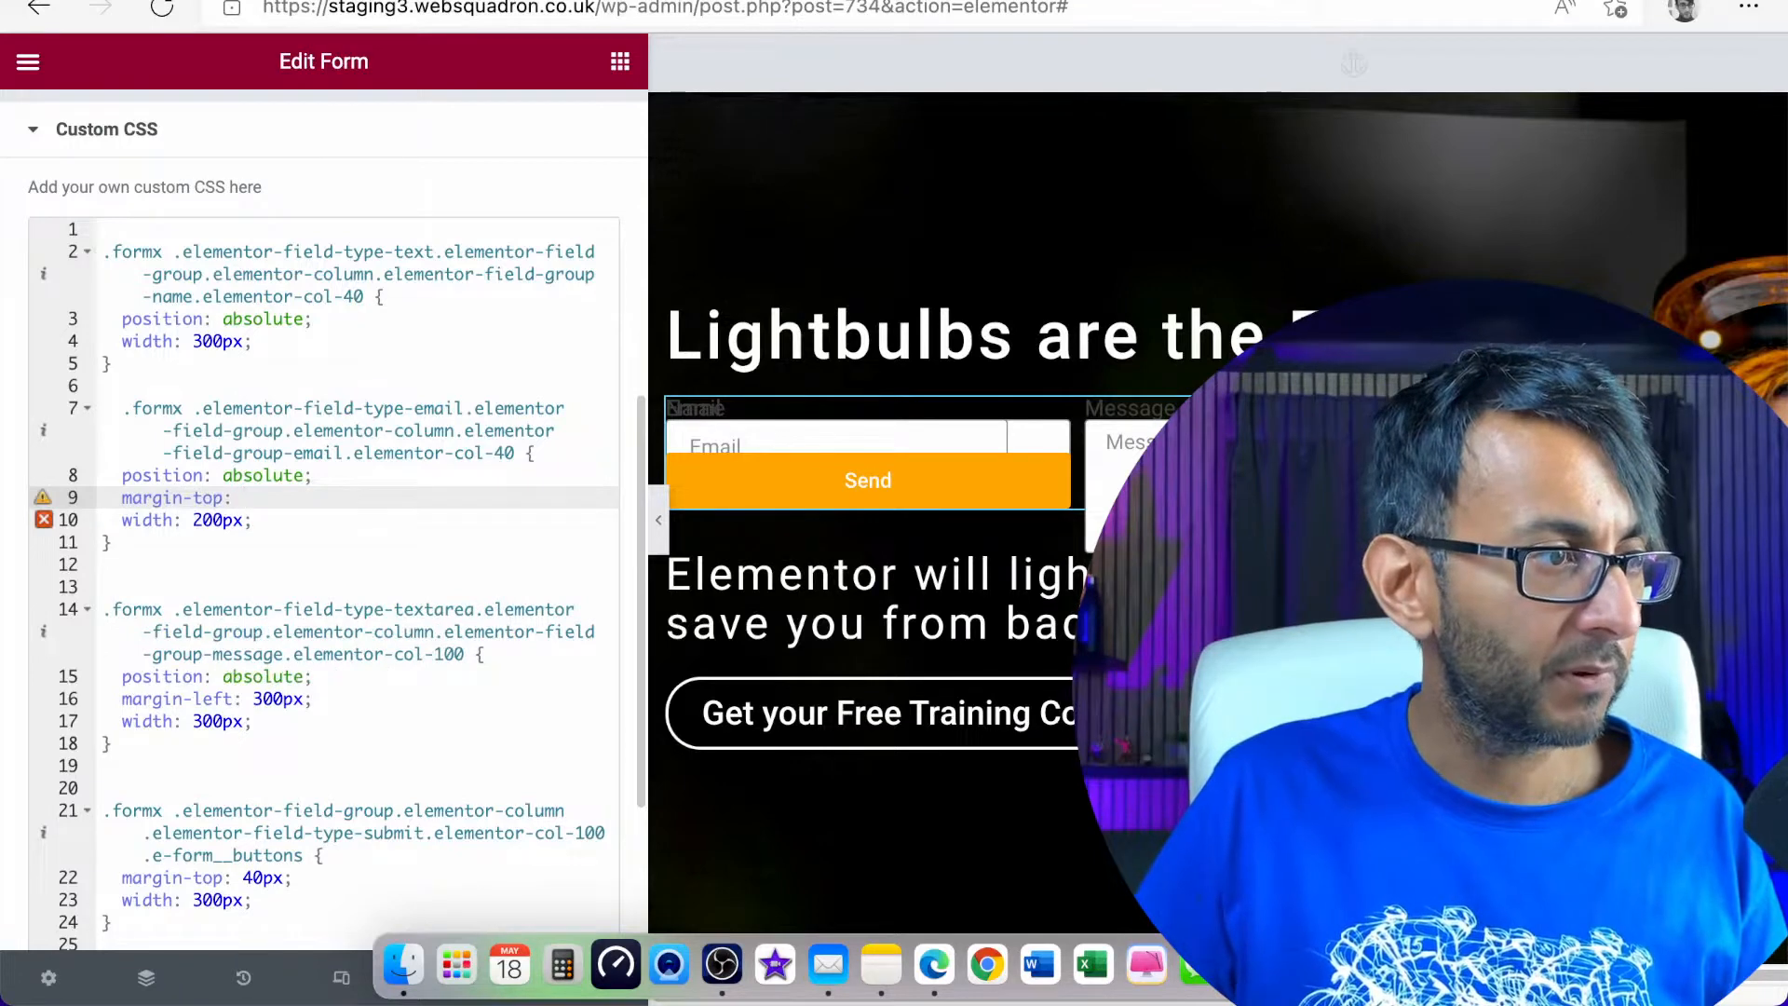
{"action": "type", "text": "200"}
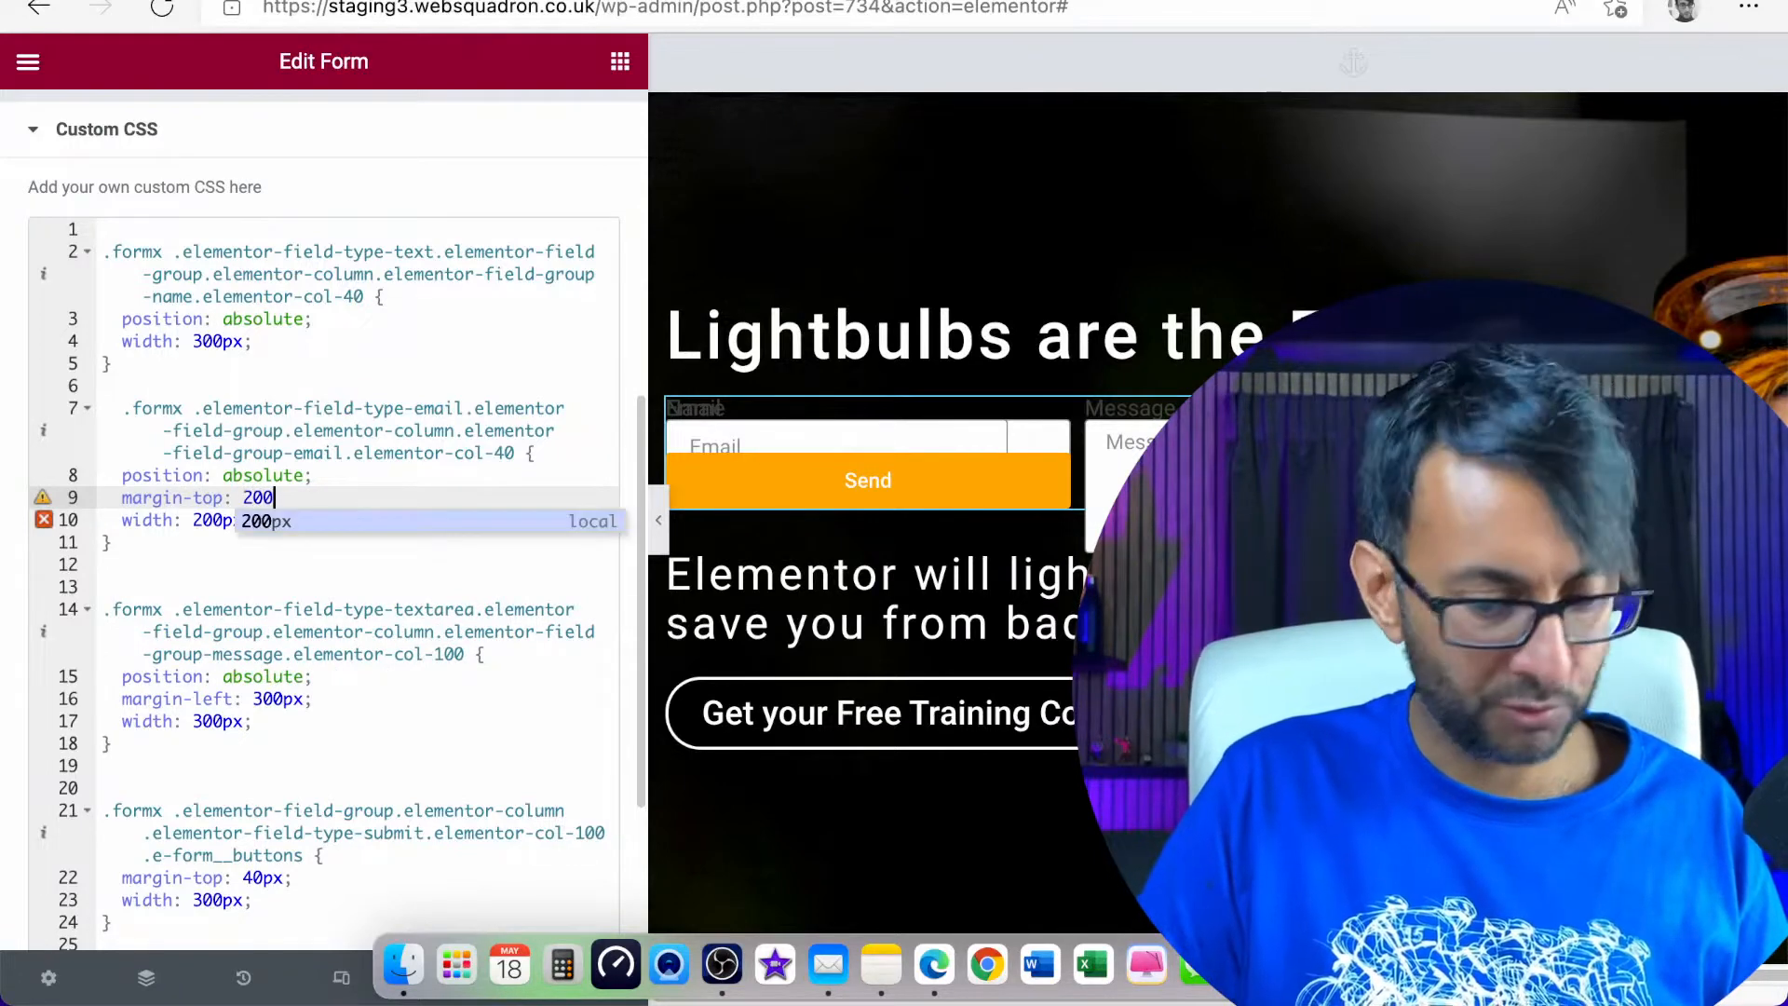
{"action": "type", "text": "px;"}
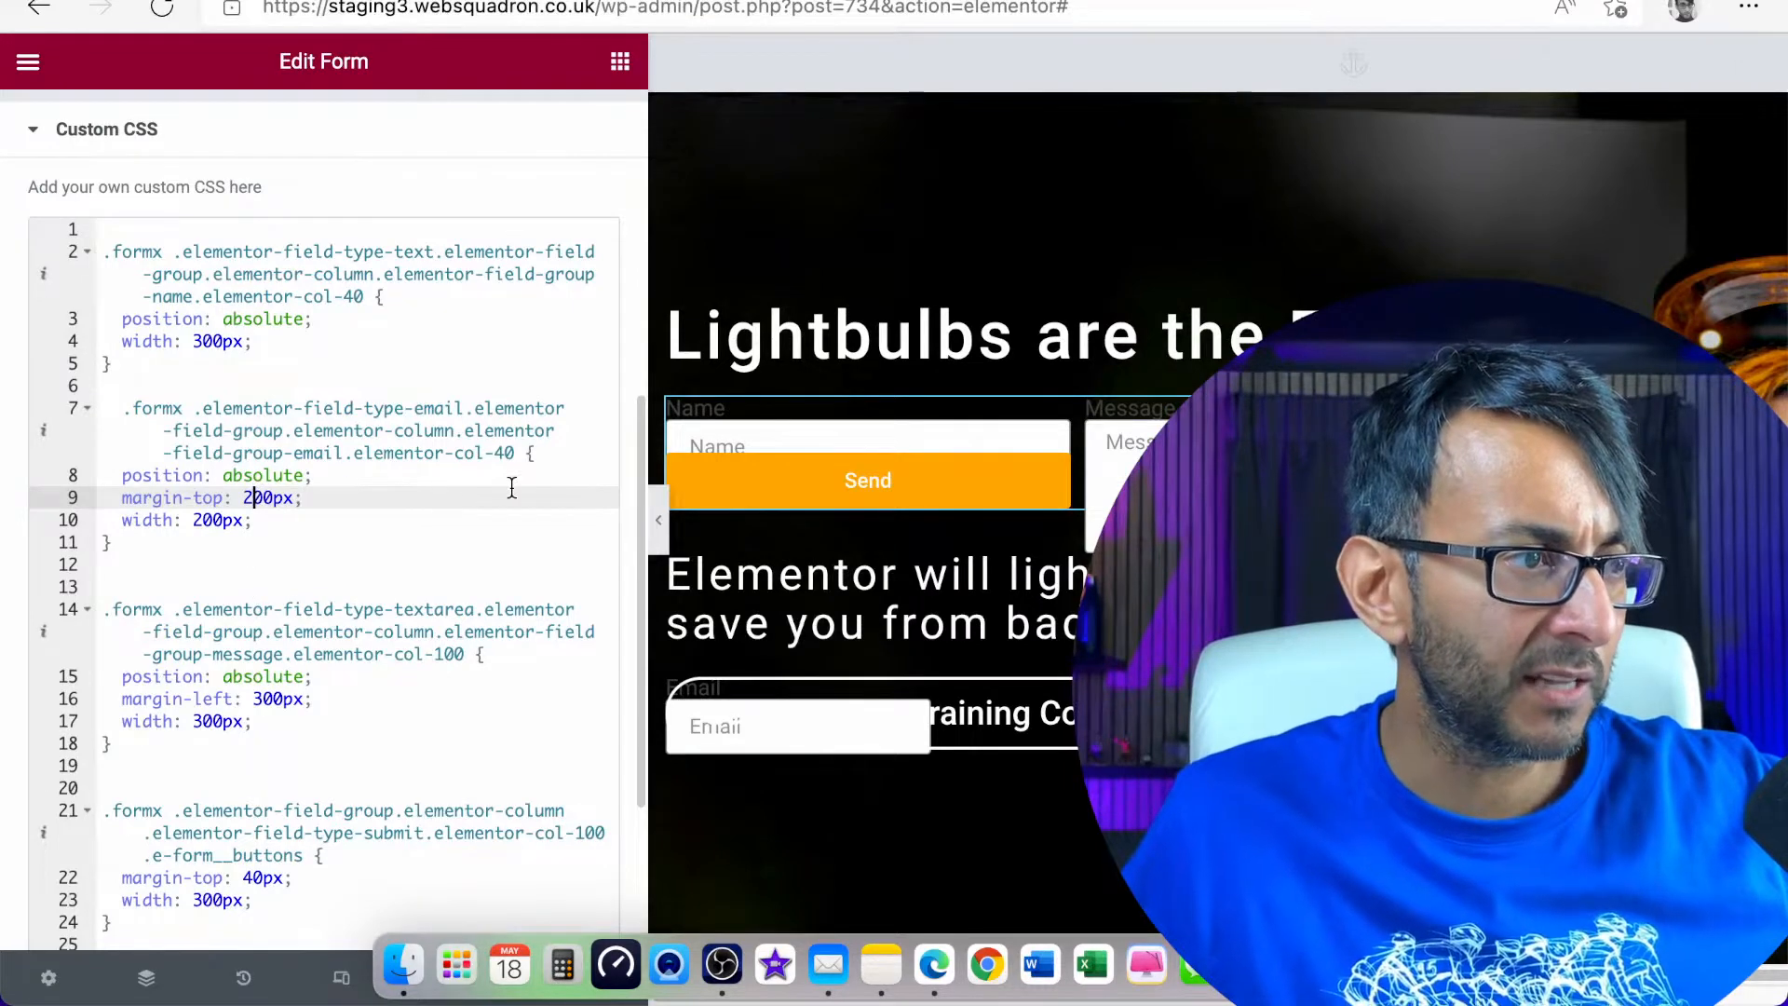
Try margin-top values of 50px and 70px in the Email field's rule, and set it to 60px
{"action": "key", "text": "BackSpace"}
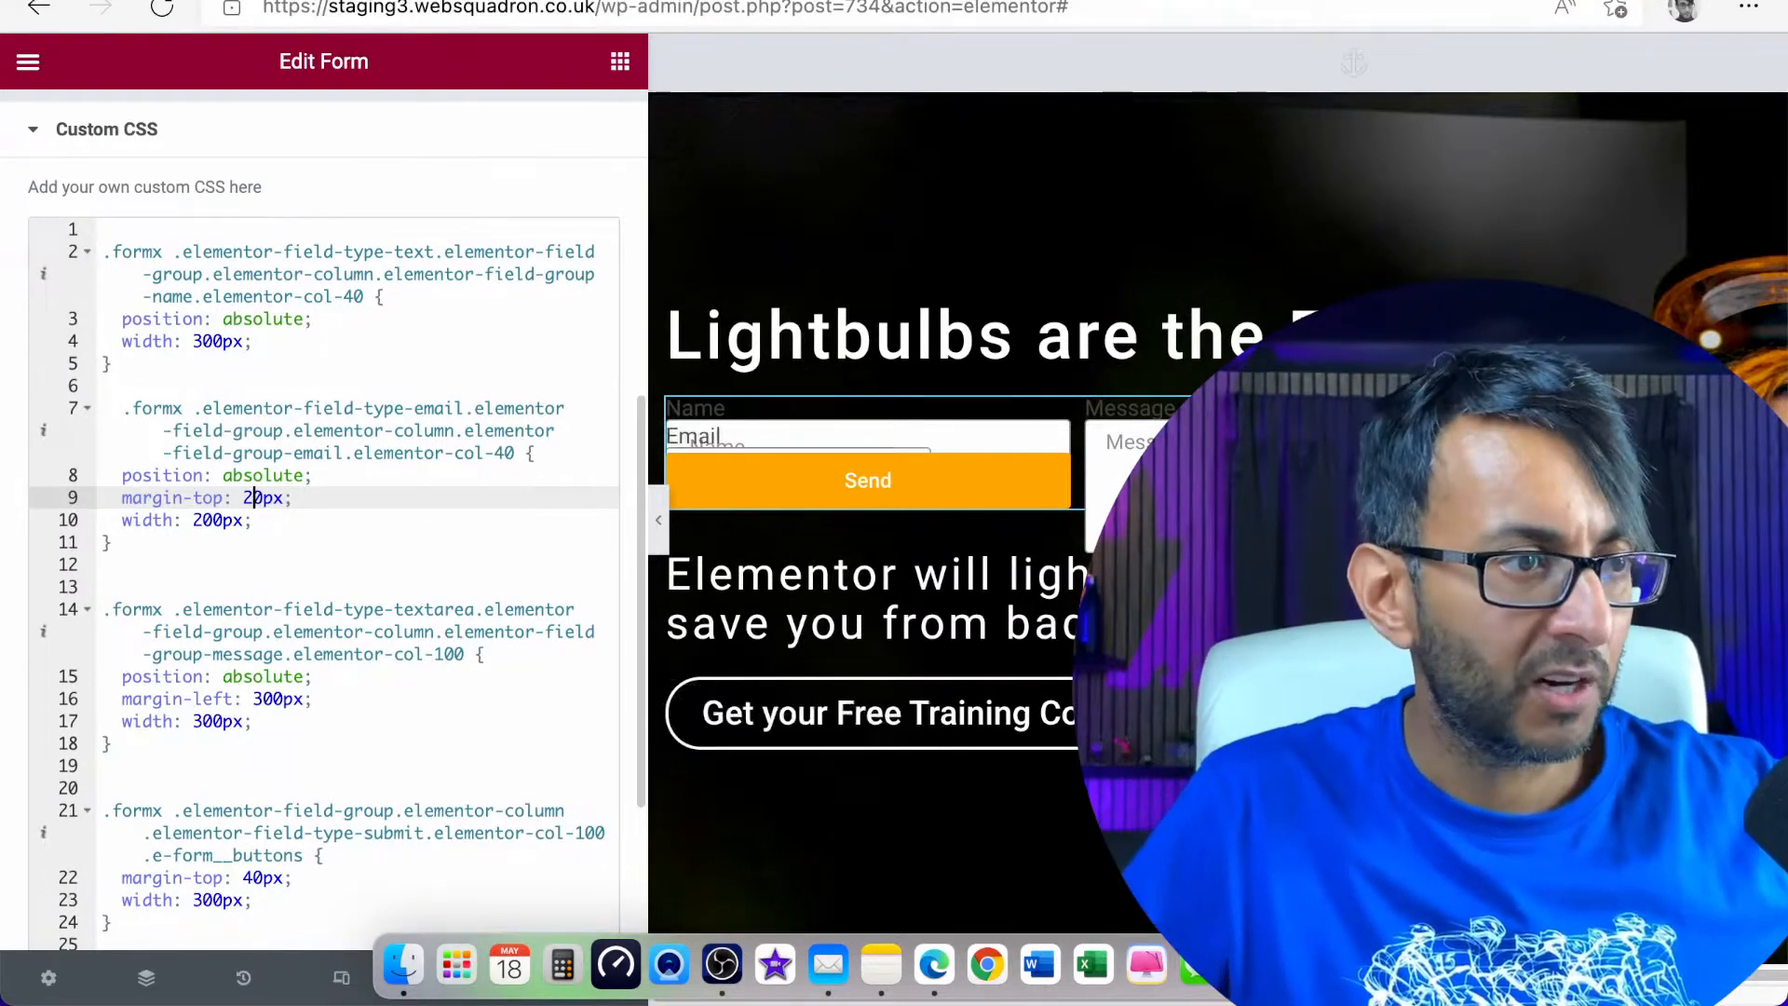
{"action": "key", "text": "BackSpace"}
{"action": "type", "text": "5"}
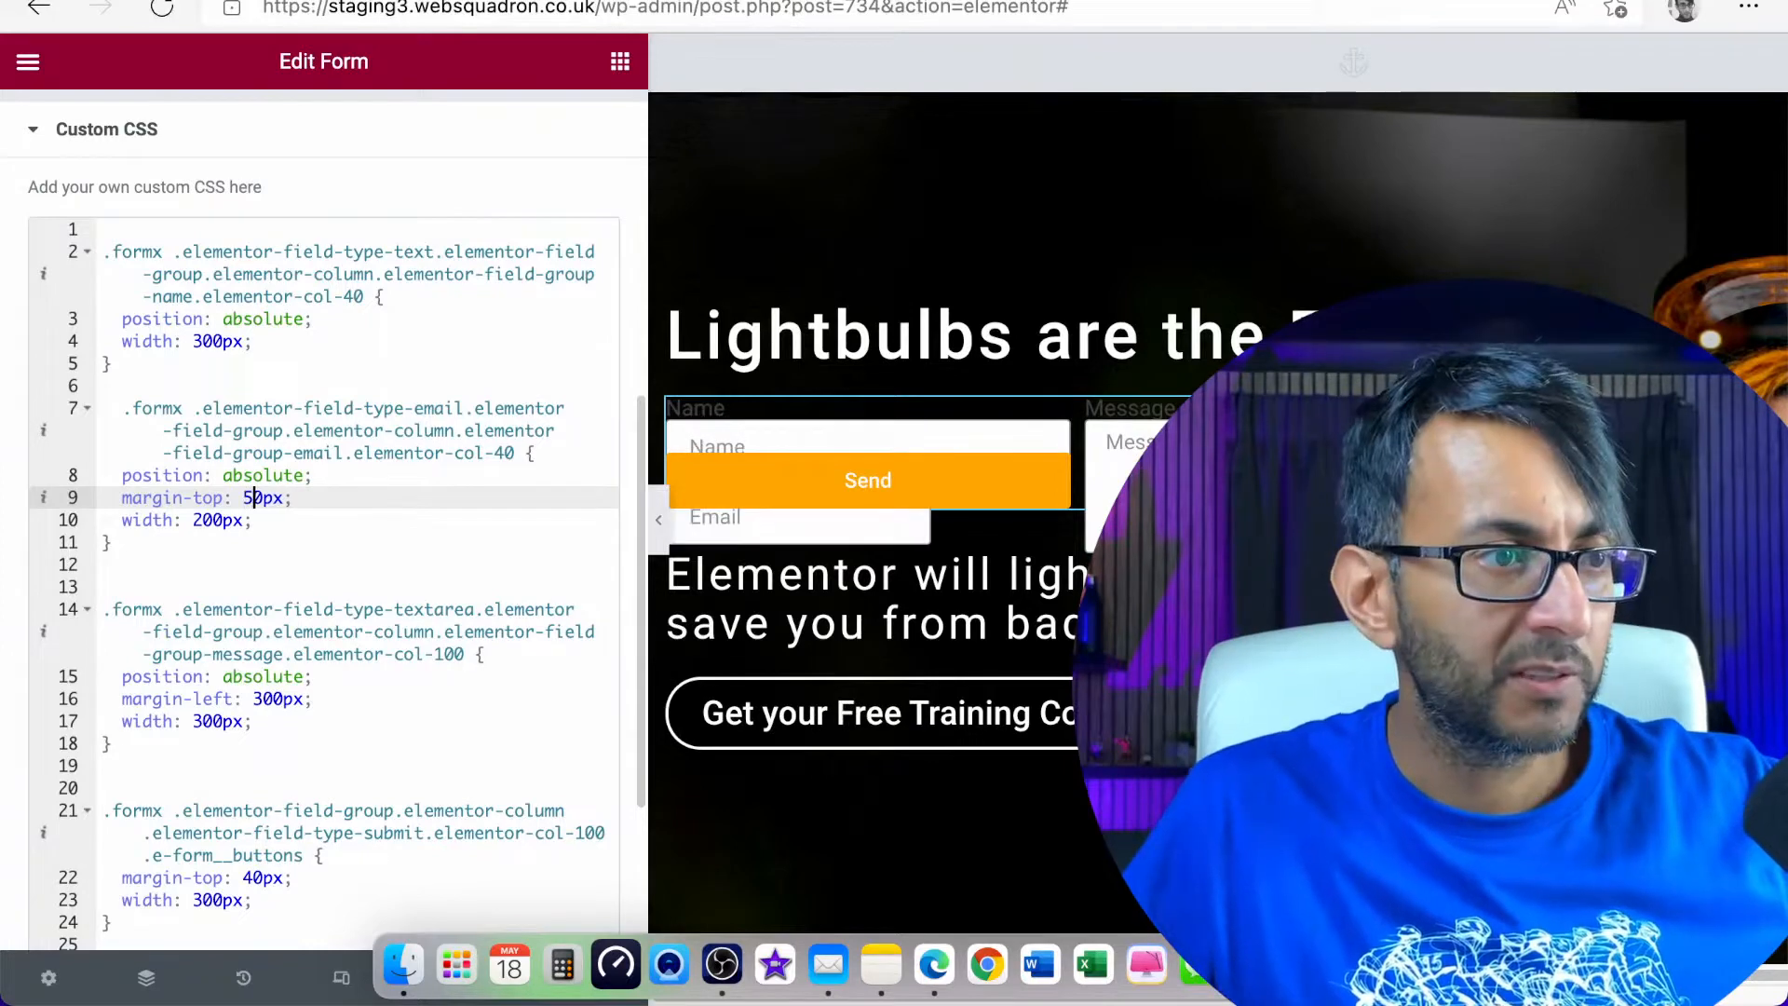
{"action": "key", "text": "BackSpace"}
{"action": "type", "text": "7"}
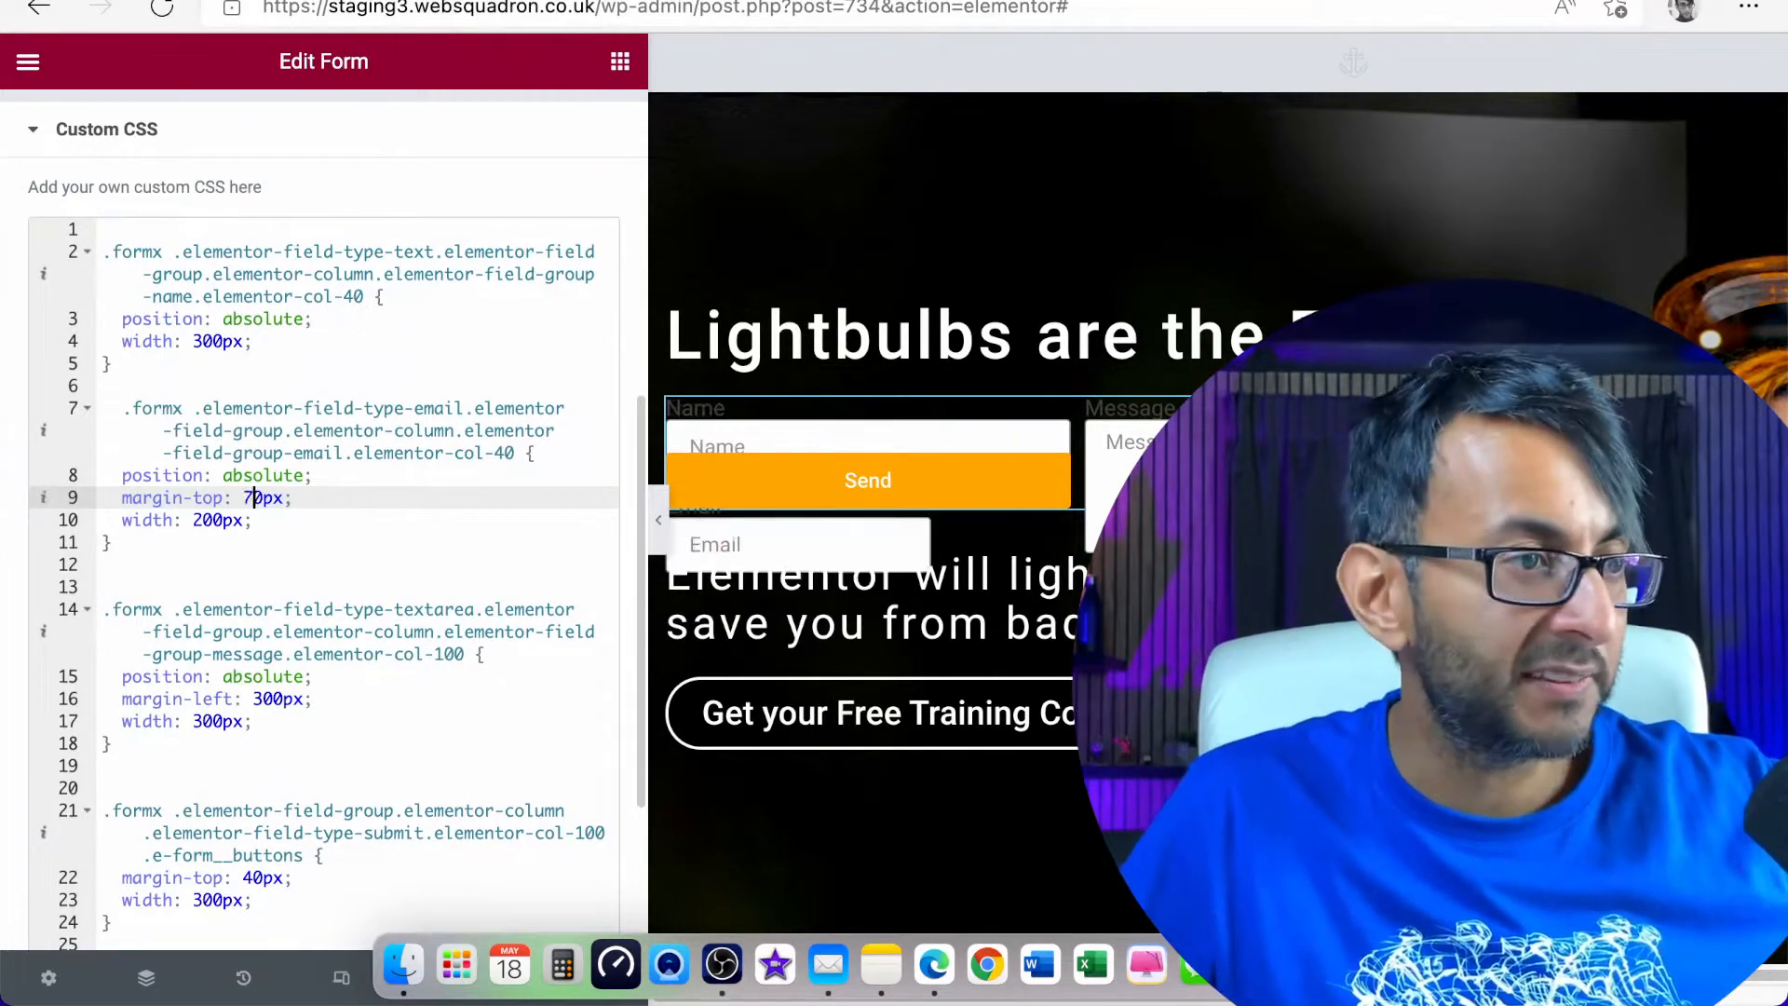
{"action": "key", "text": "BackSpace"}
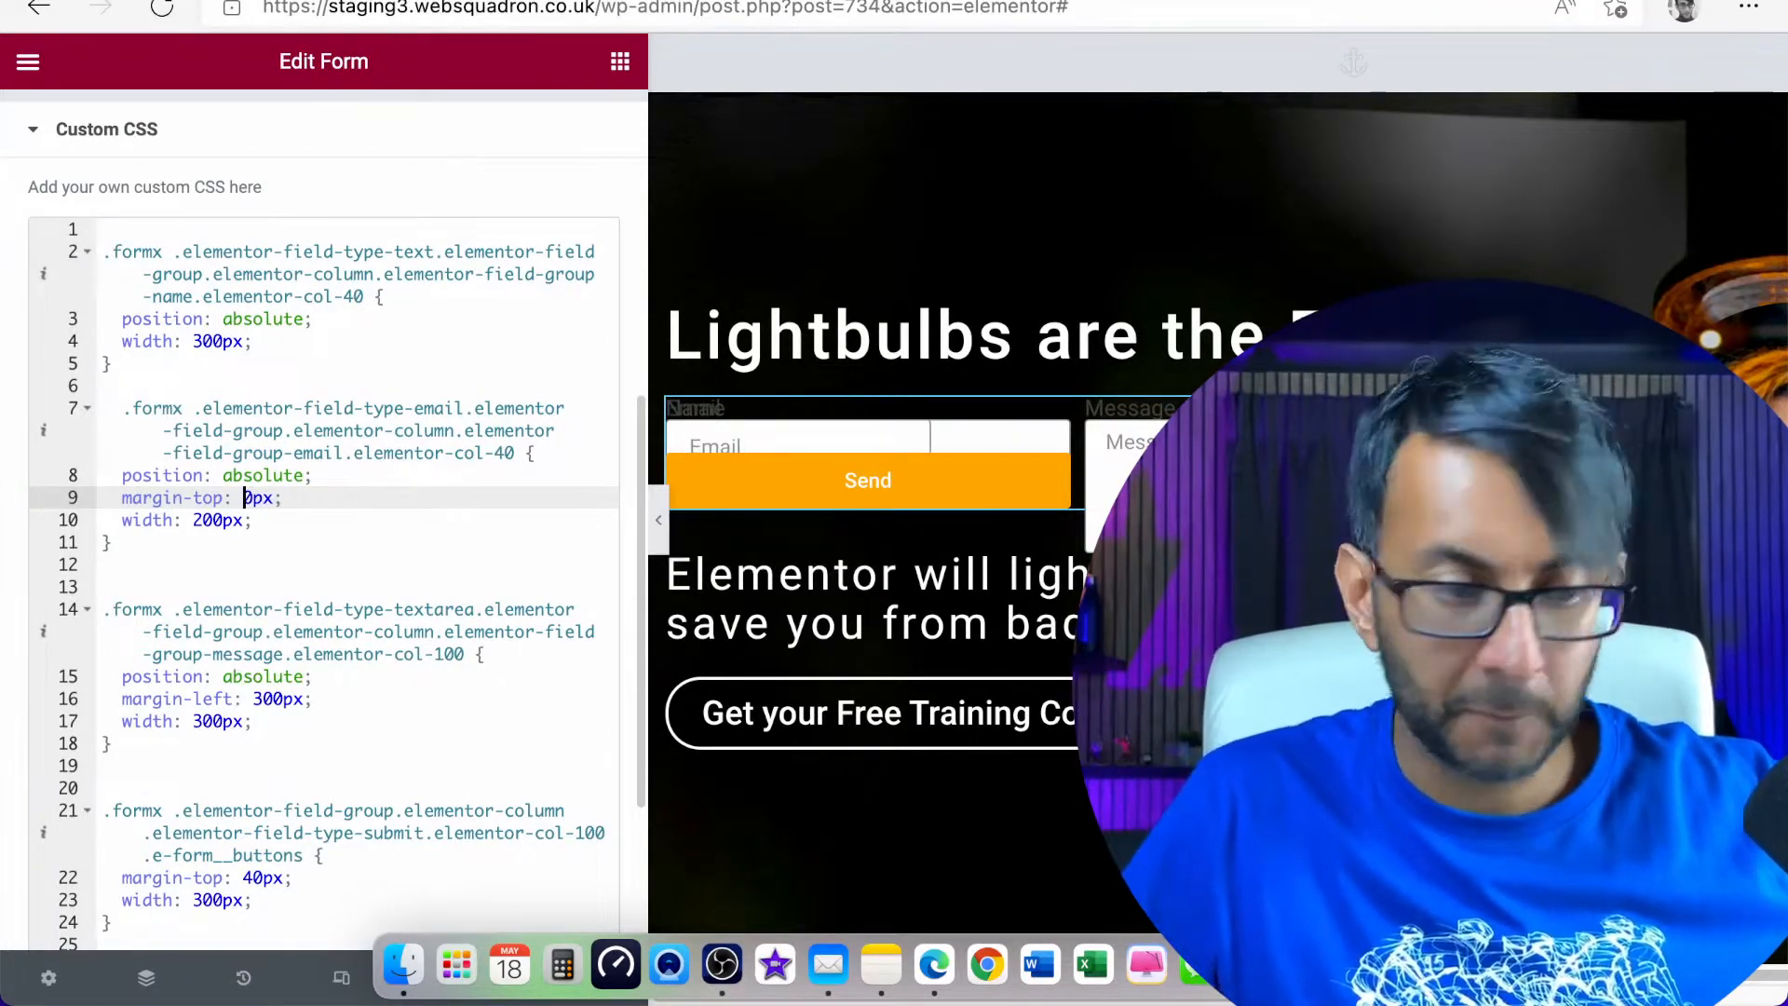
{"action": "type", "text": "6"}
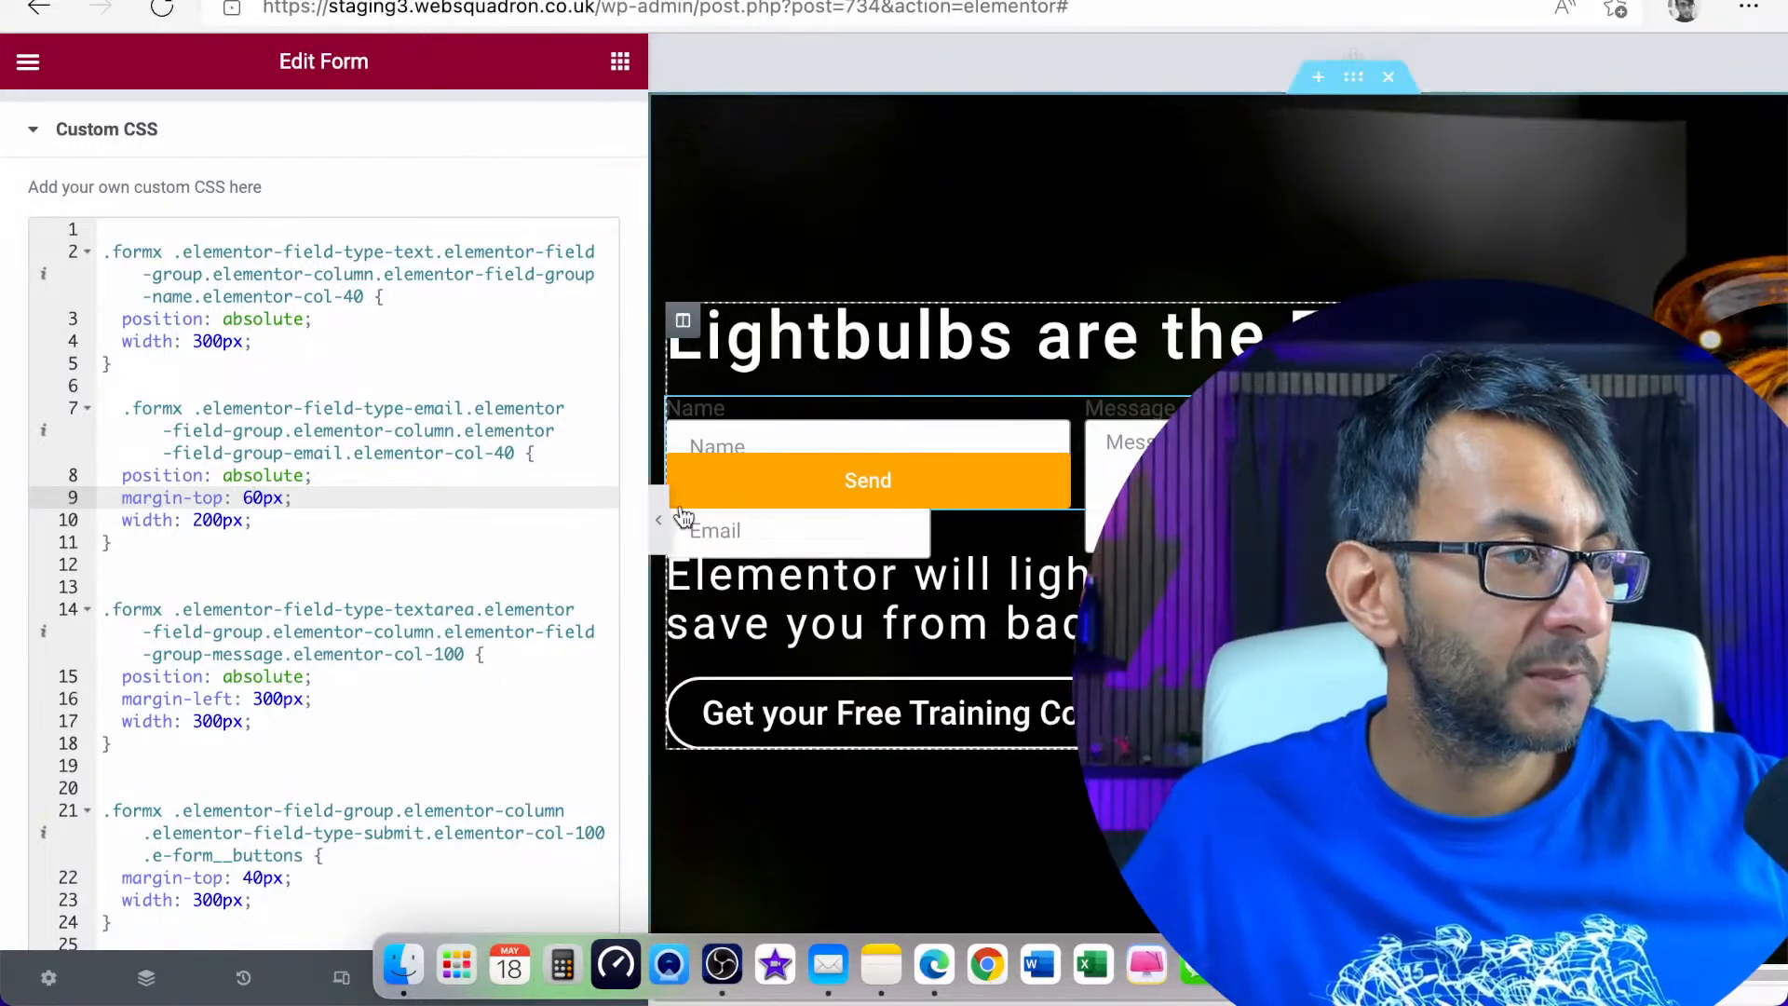
Set the margin-top in the submit button rule to 120px
{"action": "left_click", "coordinate": [252, 878]}
{"action": "key", "text": "BackSpace"}
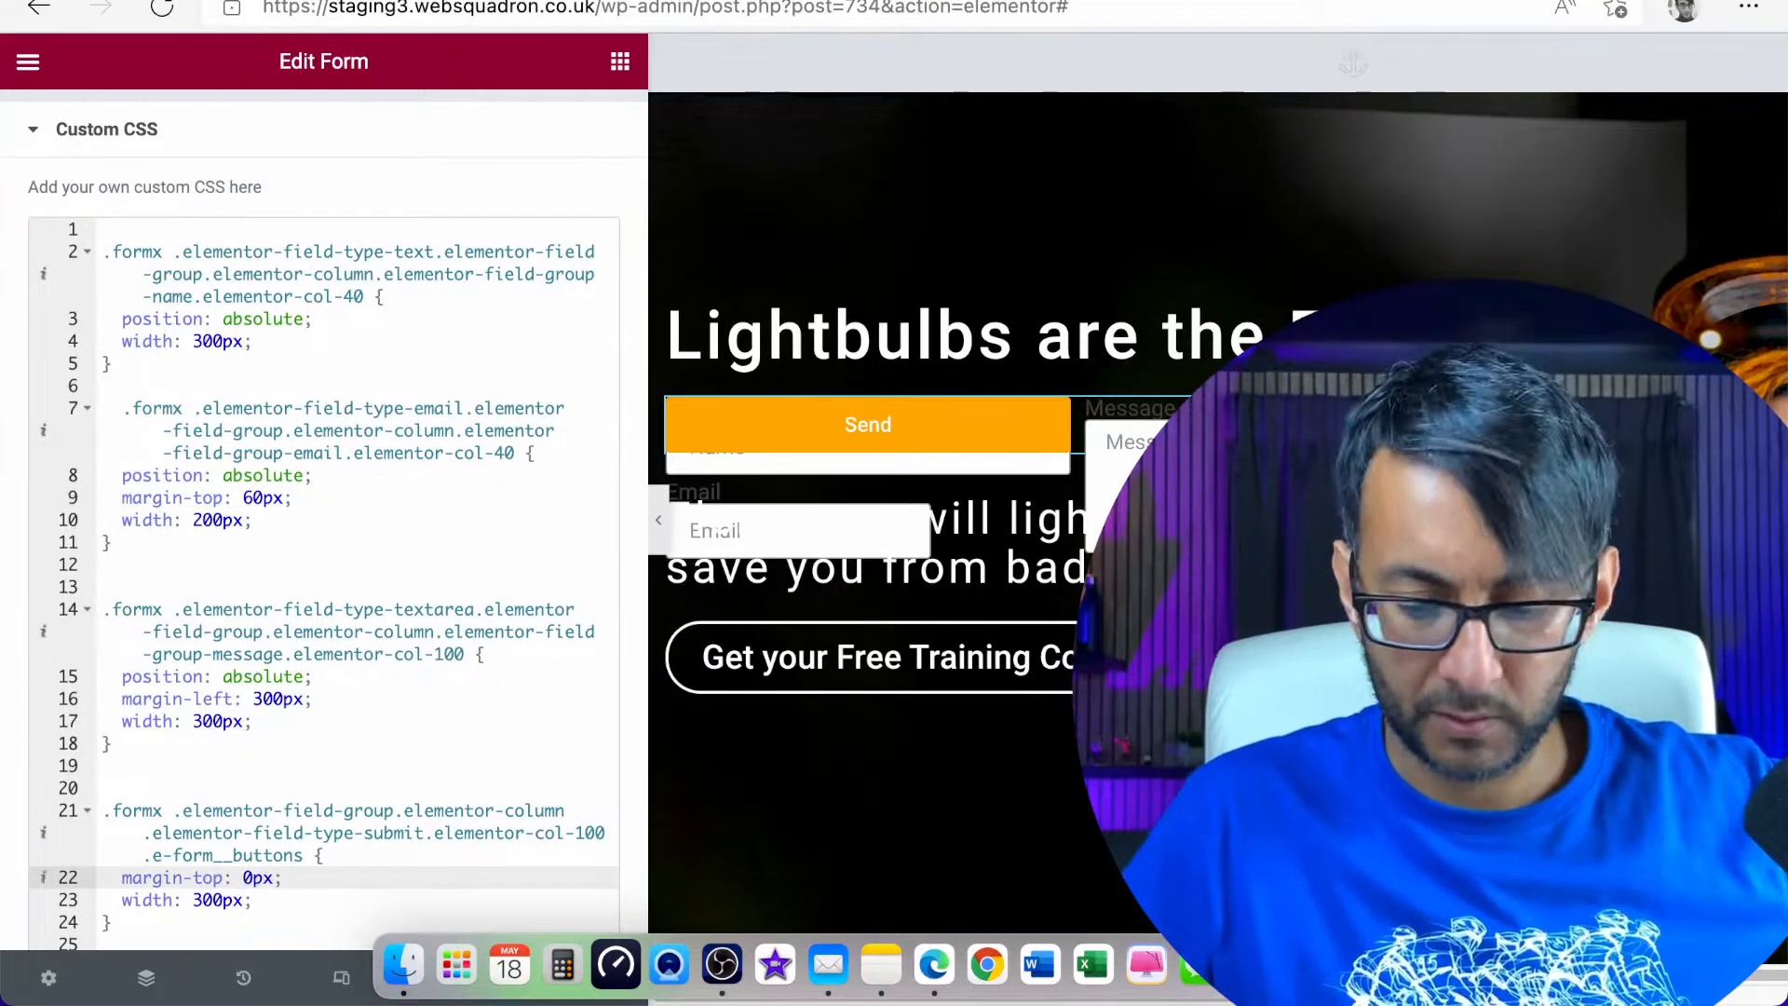
{"action": "type", "text": "12"}
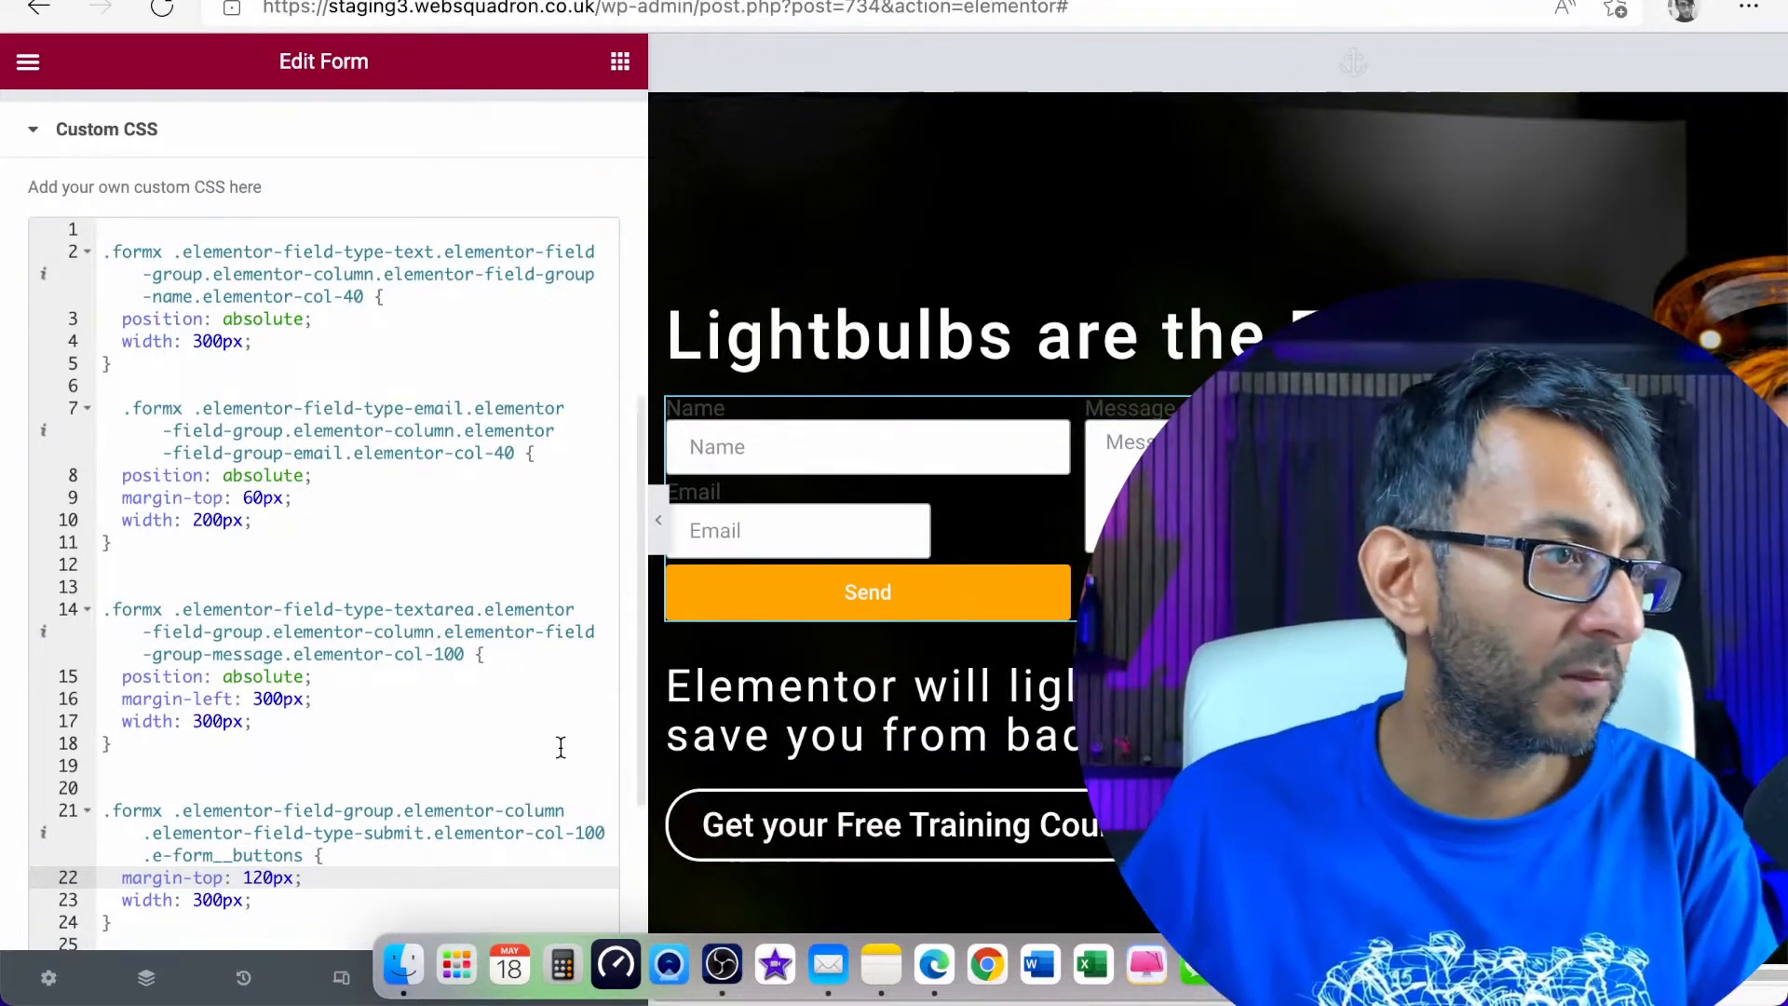
Set the margin-top to 80px in the Email field's rule and to 160px in the submit button rule
{"action": "left_click", "coordinate": [252, 497]}
{"action": "key", "text": "BackSpace"}
{"action": "type", "text": "8"}
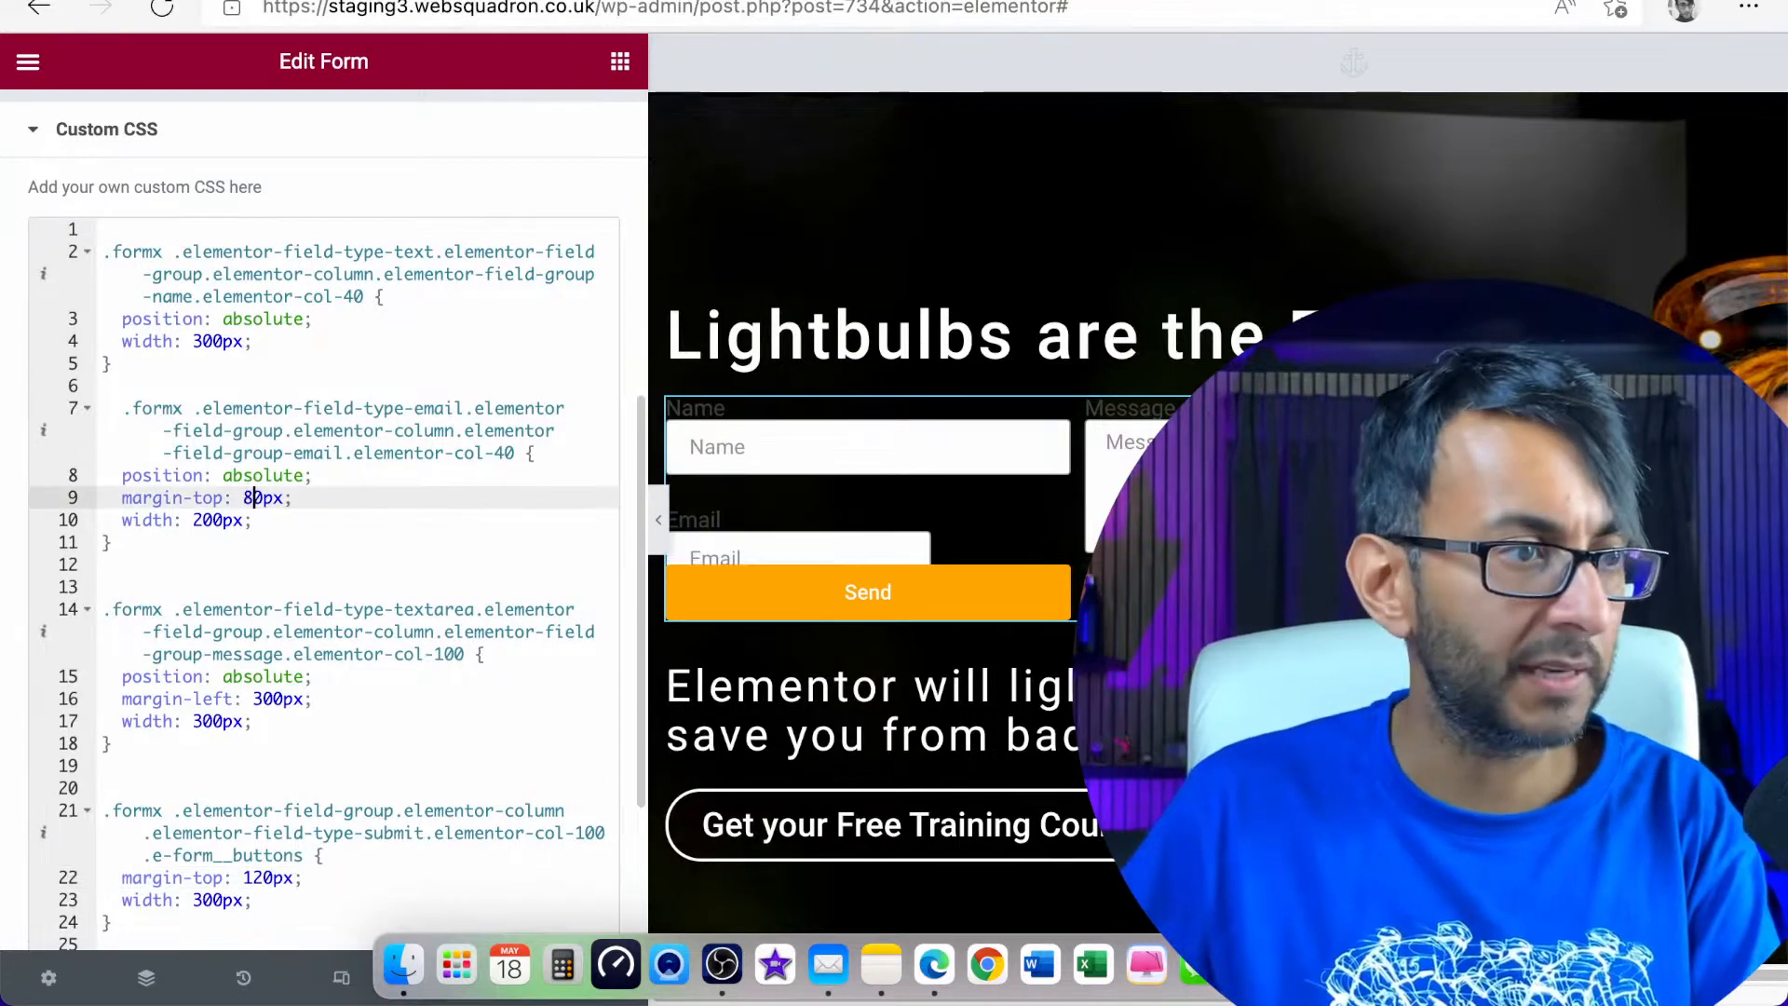
{"action": "left_click", "coordinate": [262, 878]}
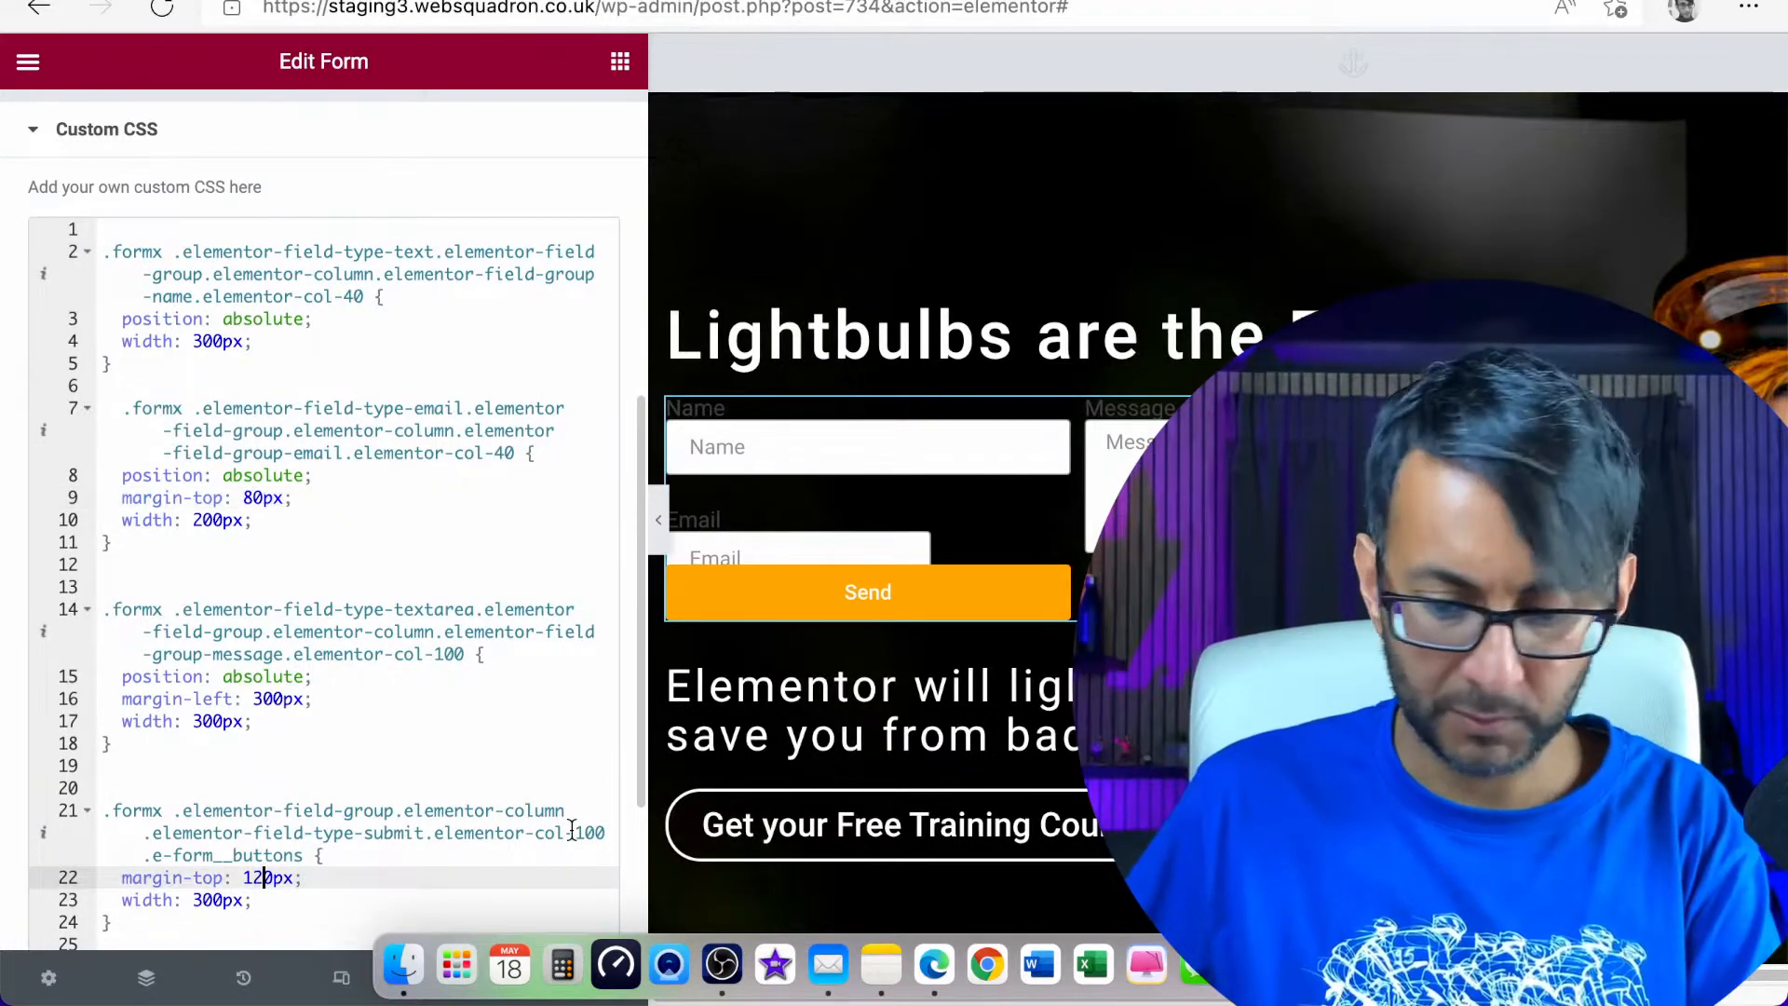
{"action": "key", "text": "BackSpace"}
{"action": "type", "text": "6"}
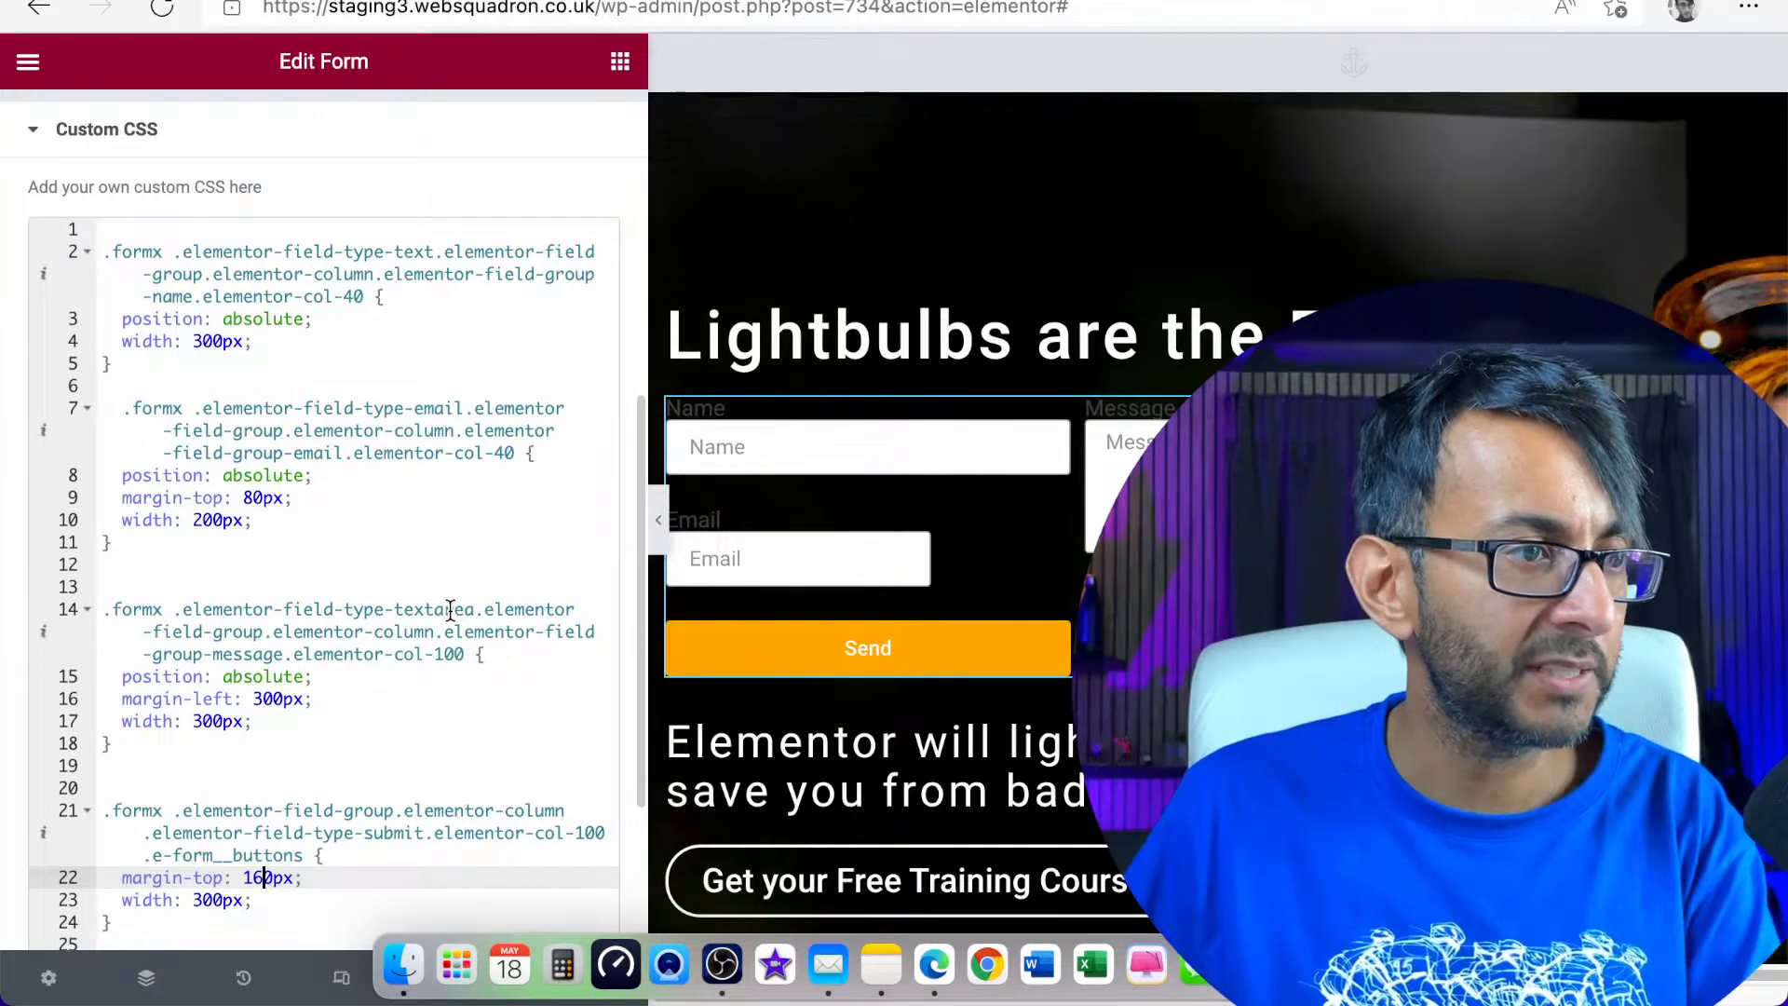
Set the form labels' text color to the global White color
{"action": "scroll", "coordinate": [271, 187], "scroll_direction": "up", "scroll_amount": 7}
{"action": "left_click", "coordinate": [324, 130]}
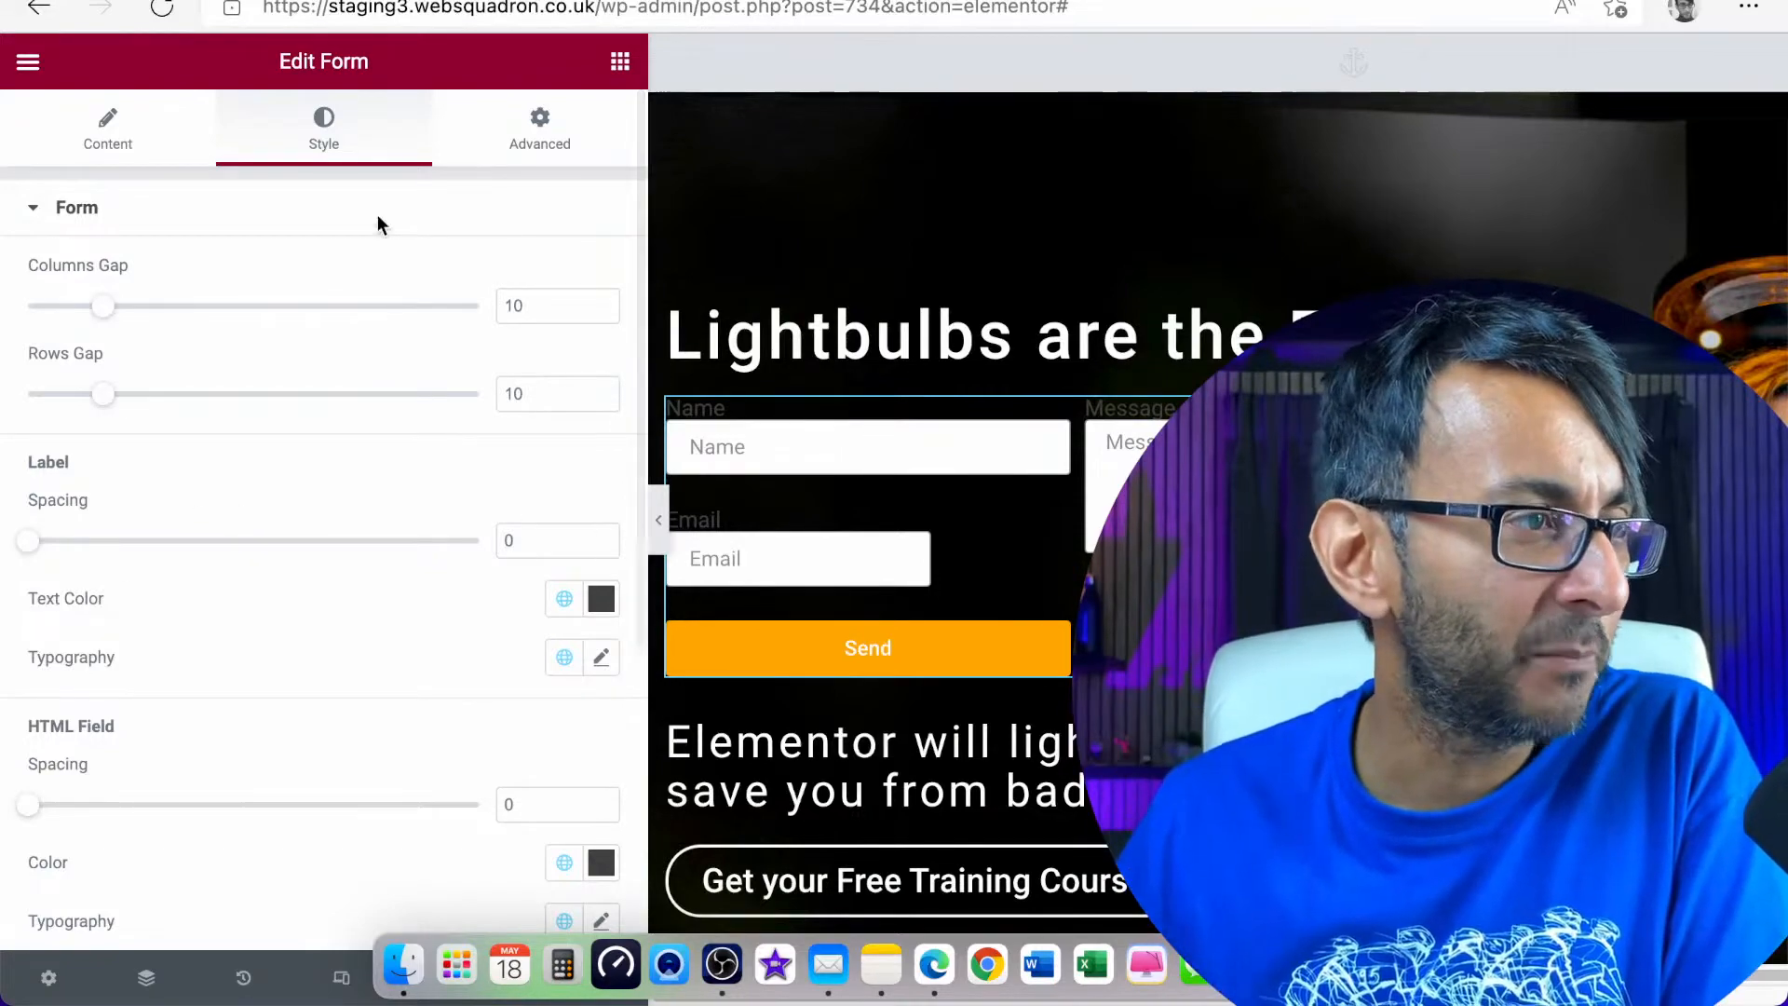
{"action": "left_click", "coordinate": [565, 598]}
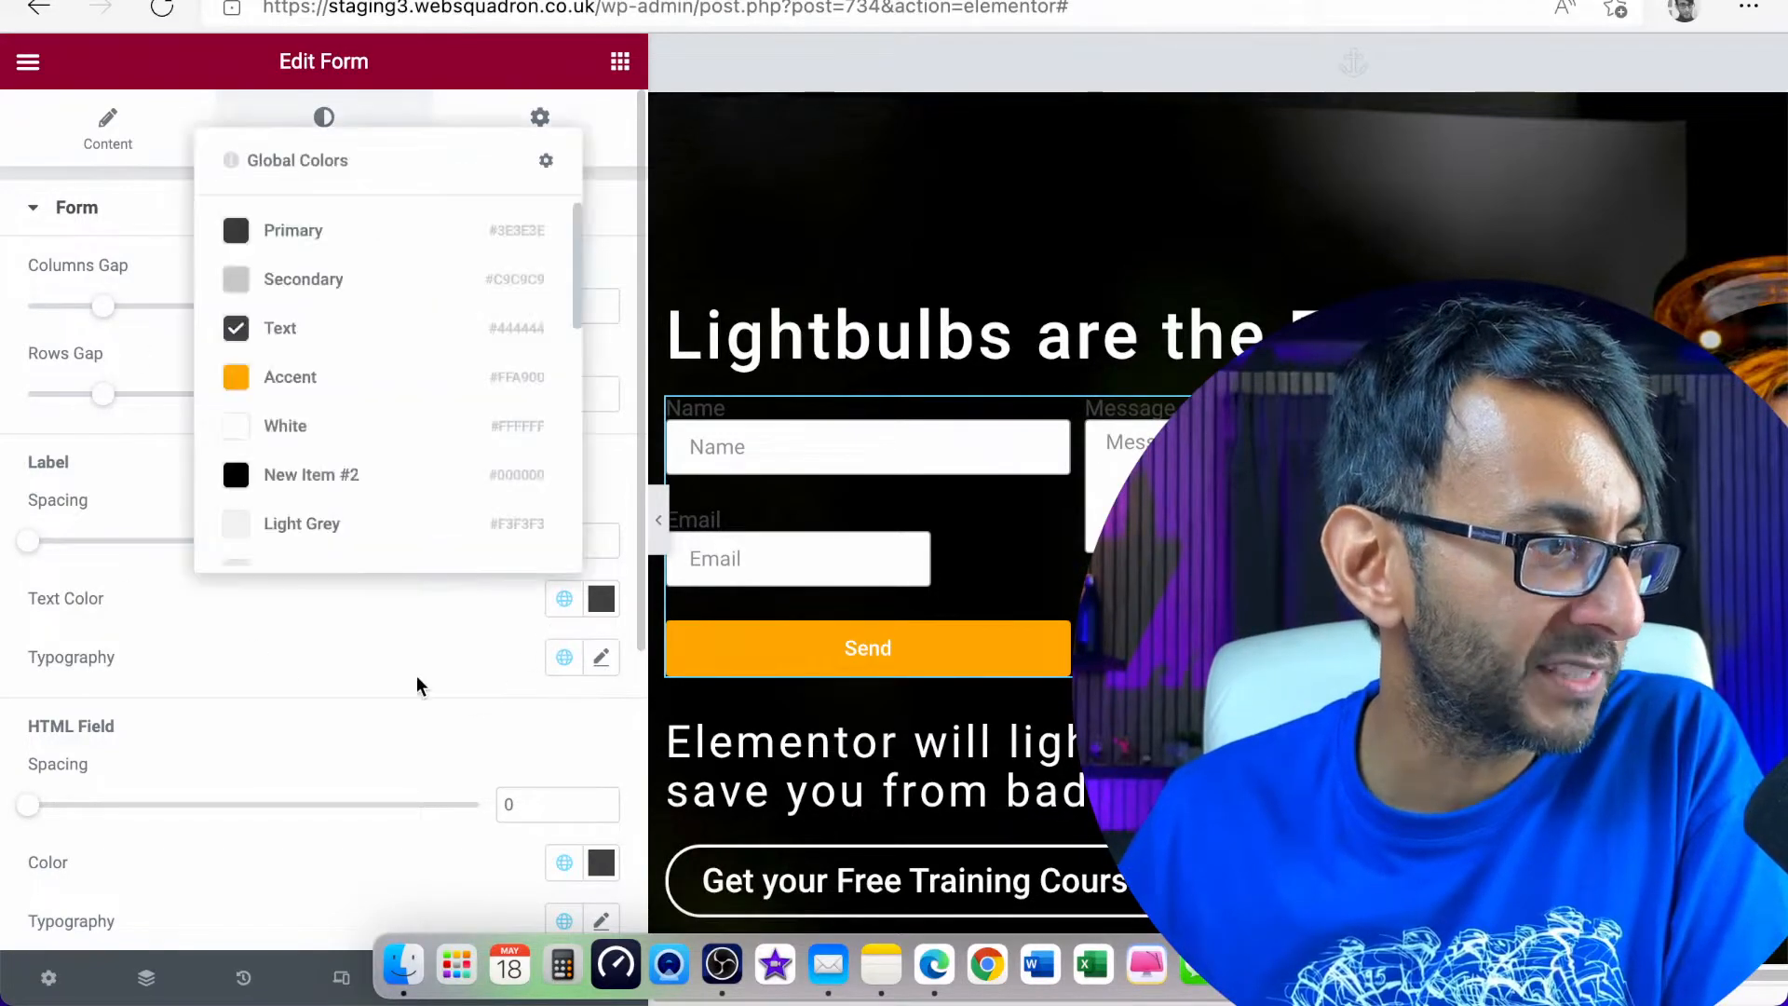
{"action": "left_click", "coordinate": [361, 430]}
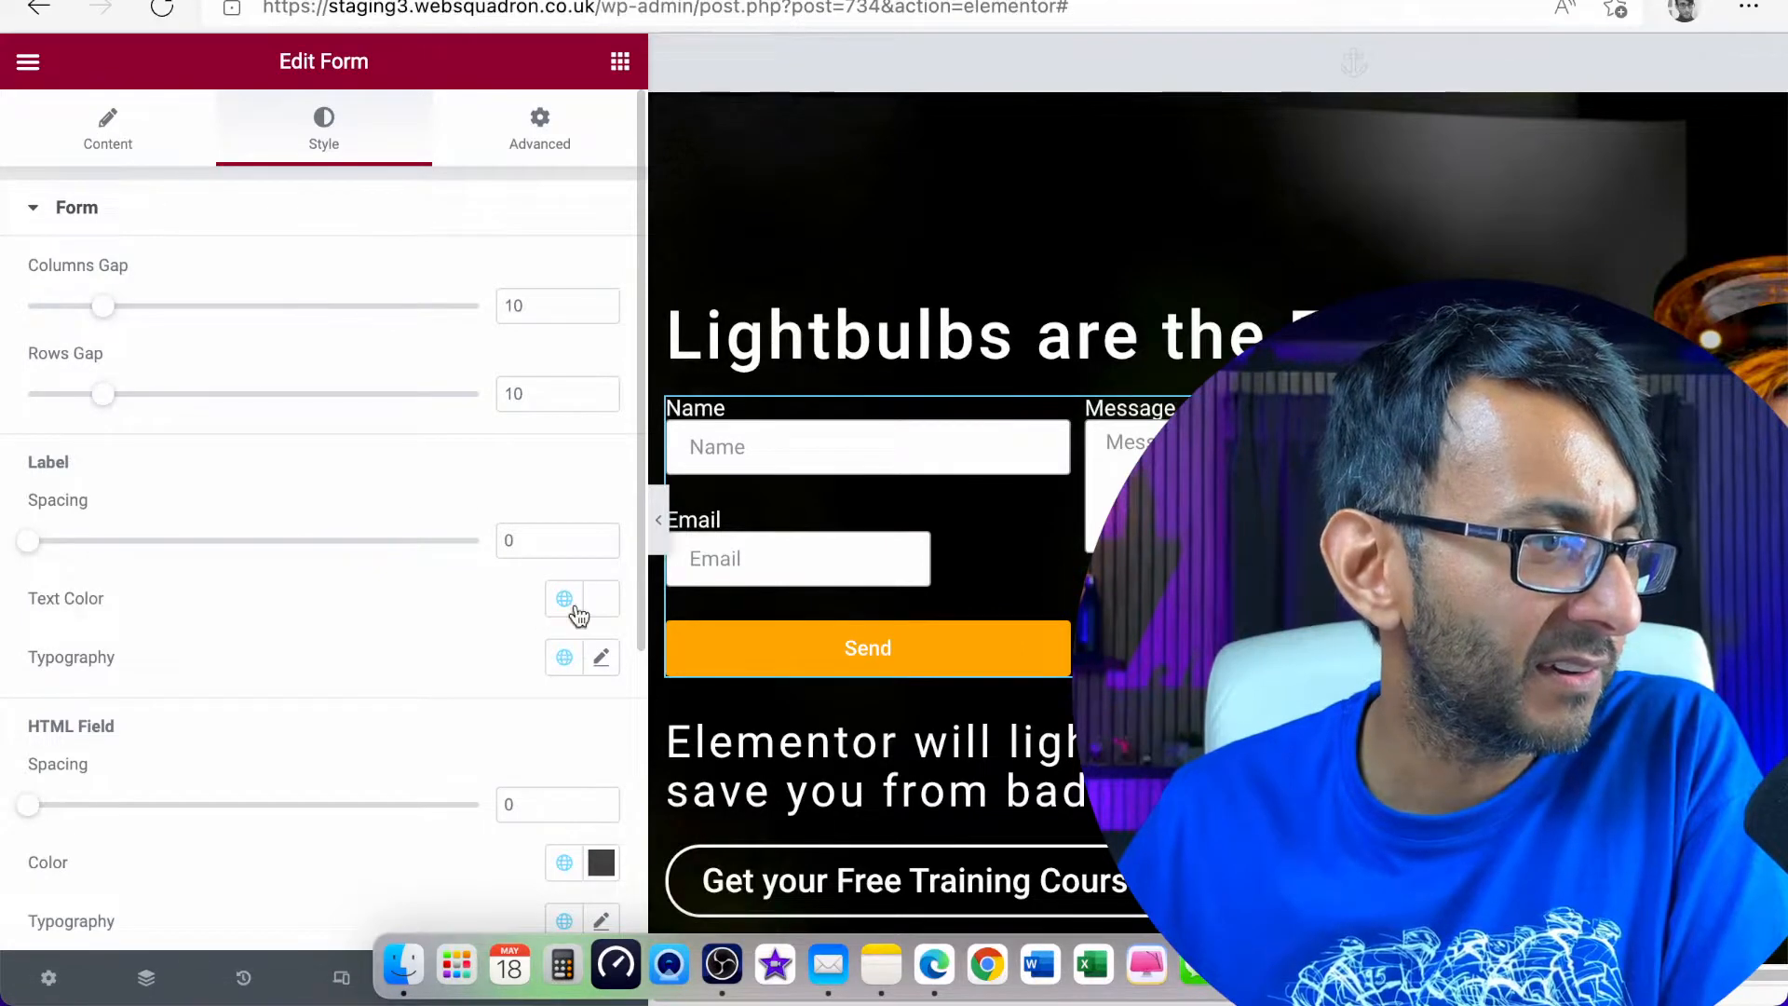
Reduce the form labels' typography size to its minimum and leave the form's settings
{"action": "left_click", "coordinate": [602, 660]}
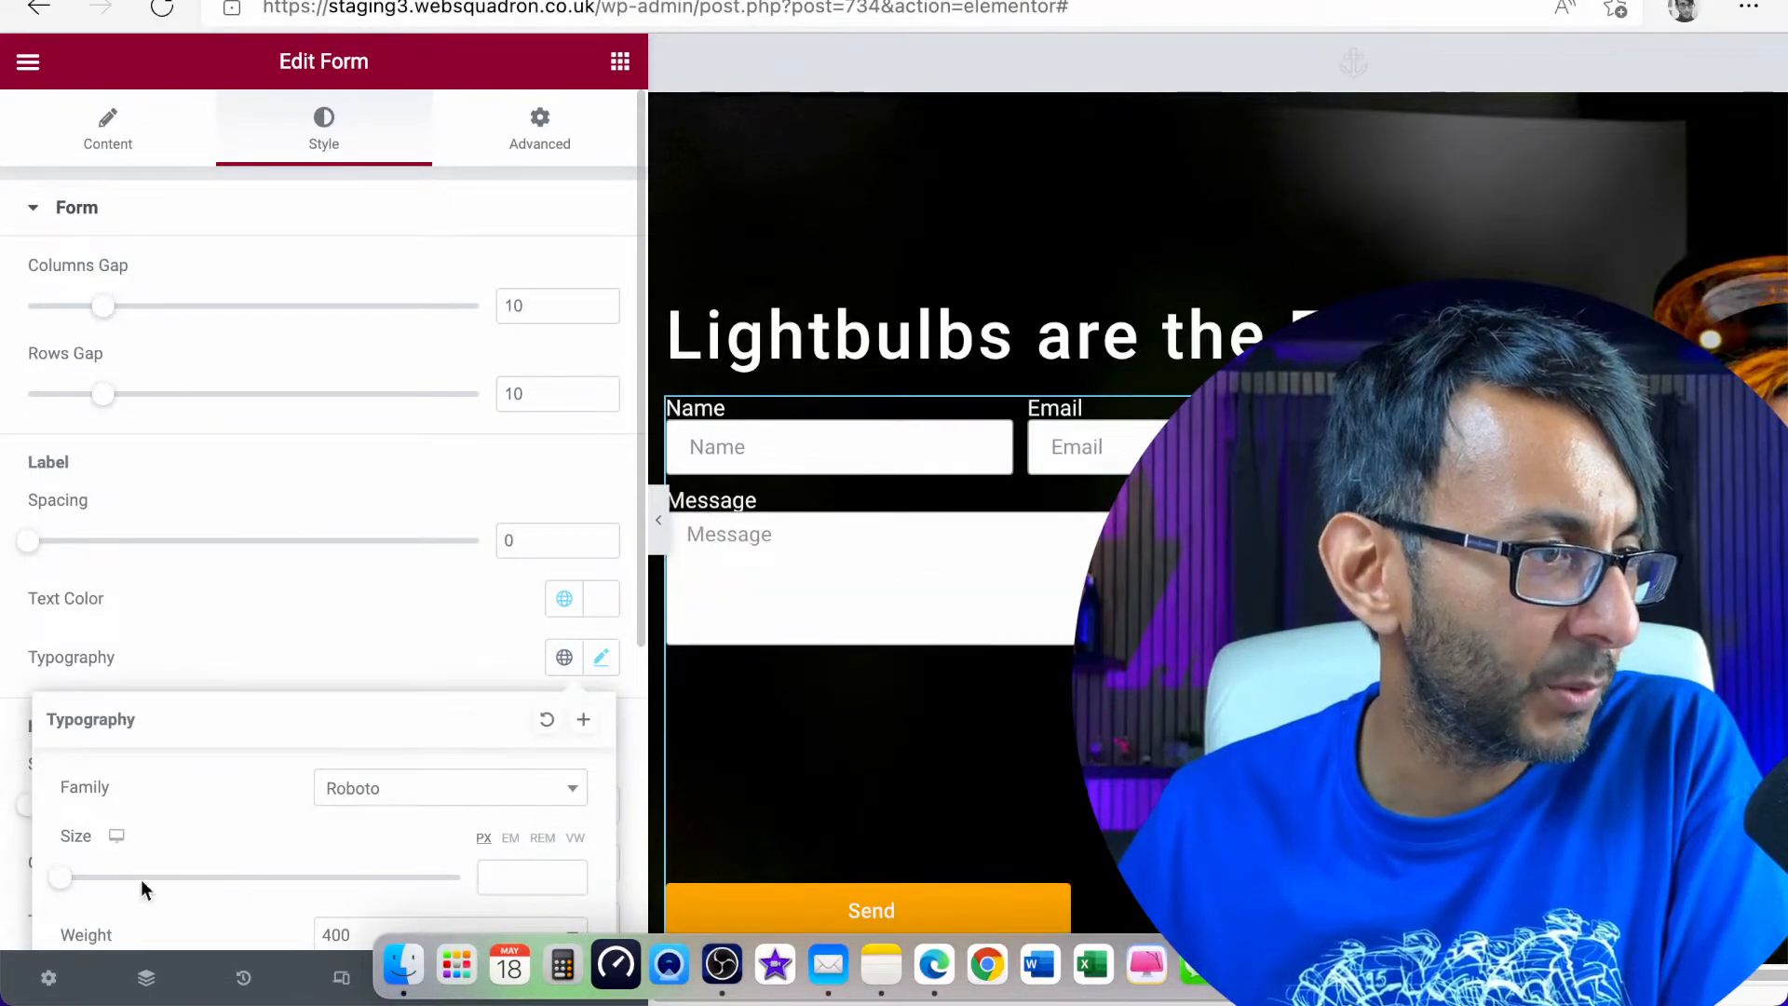
{"action": "left_click_drag", "start_coordinate": [63, 878], "coordinate": [5, 870]}
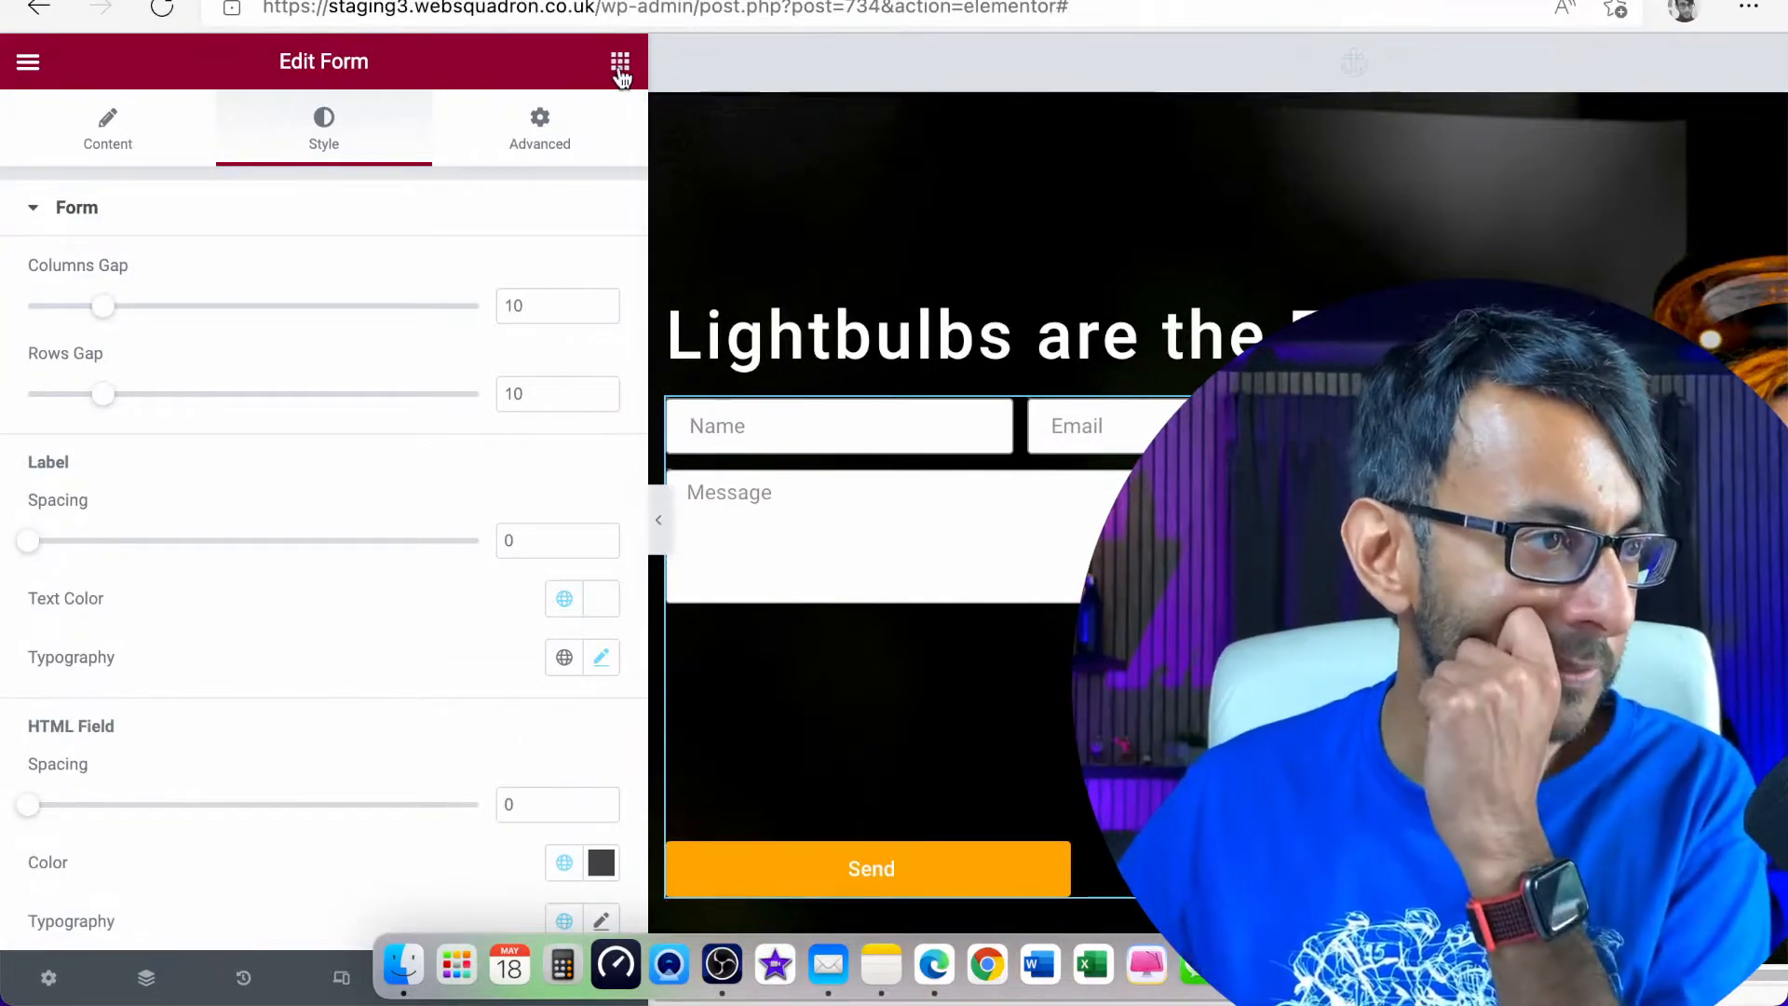
{"action": "left_click", "coordinate": [619, 70]}
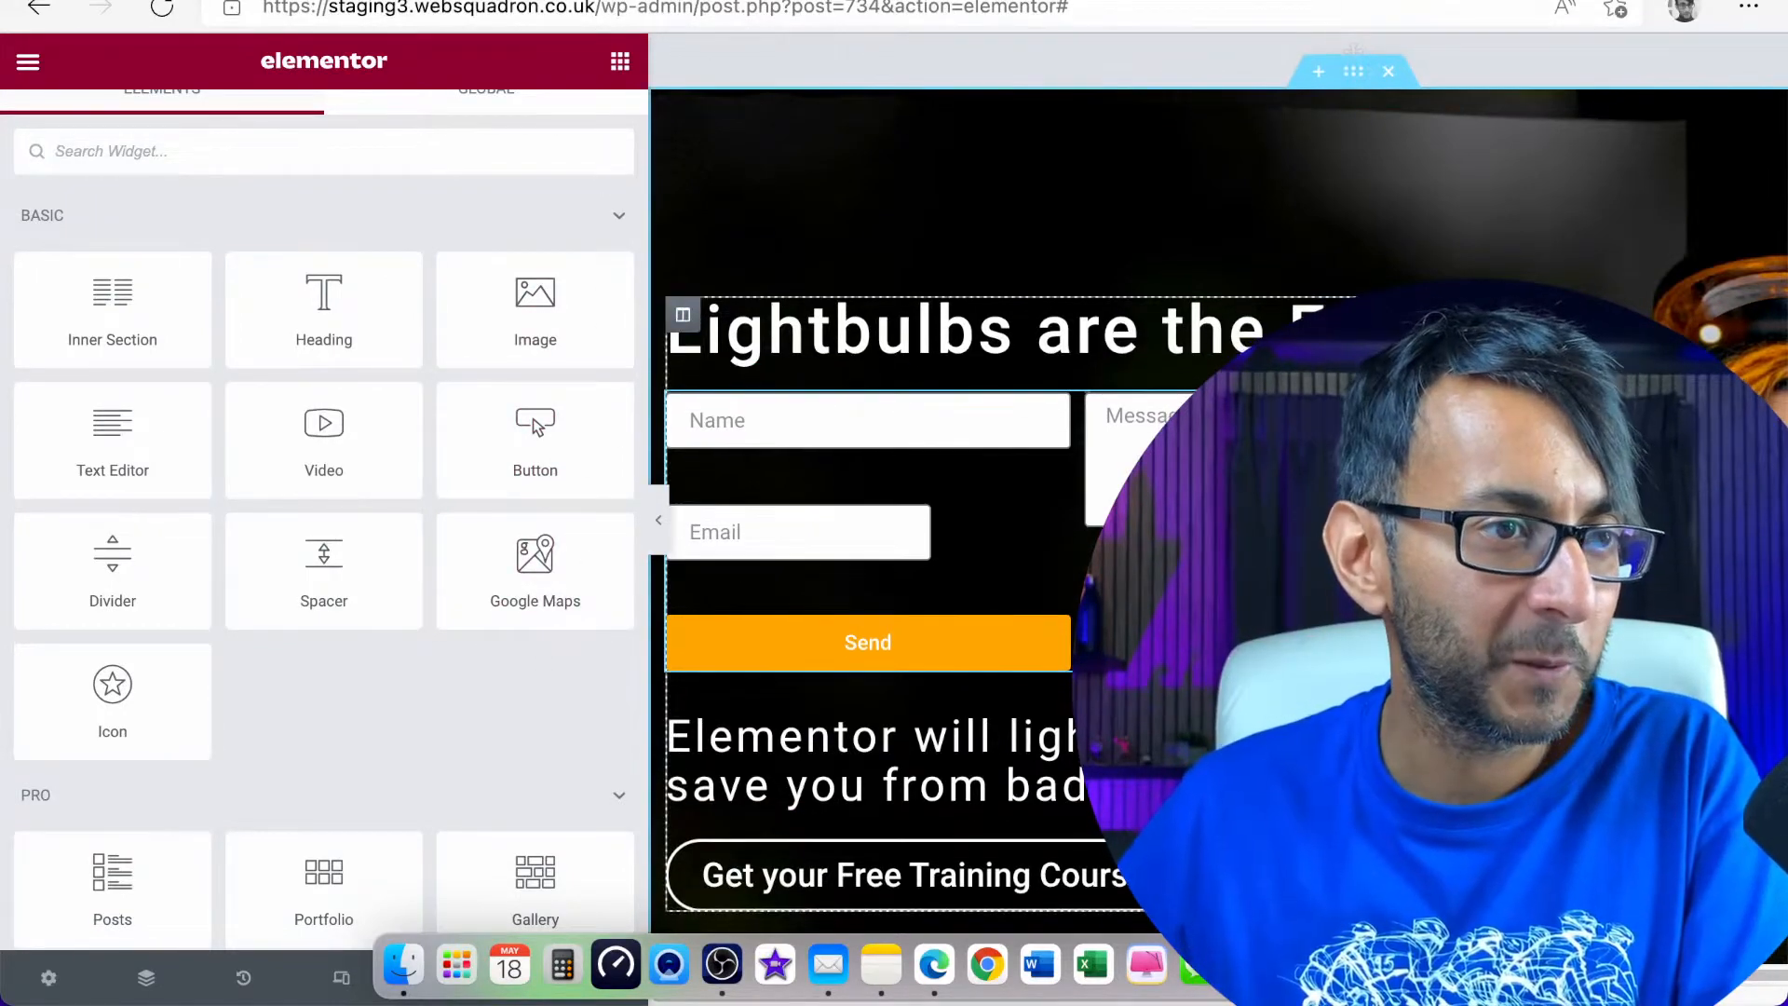
Reopen the form's Custom CSS and set the margin-top in the Email field's rule to 60px
{"action": "left_click", "coordinate": [1211, 466]}
{"action": "left_click", "coordinate": [594, 132]}
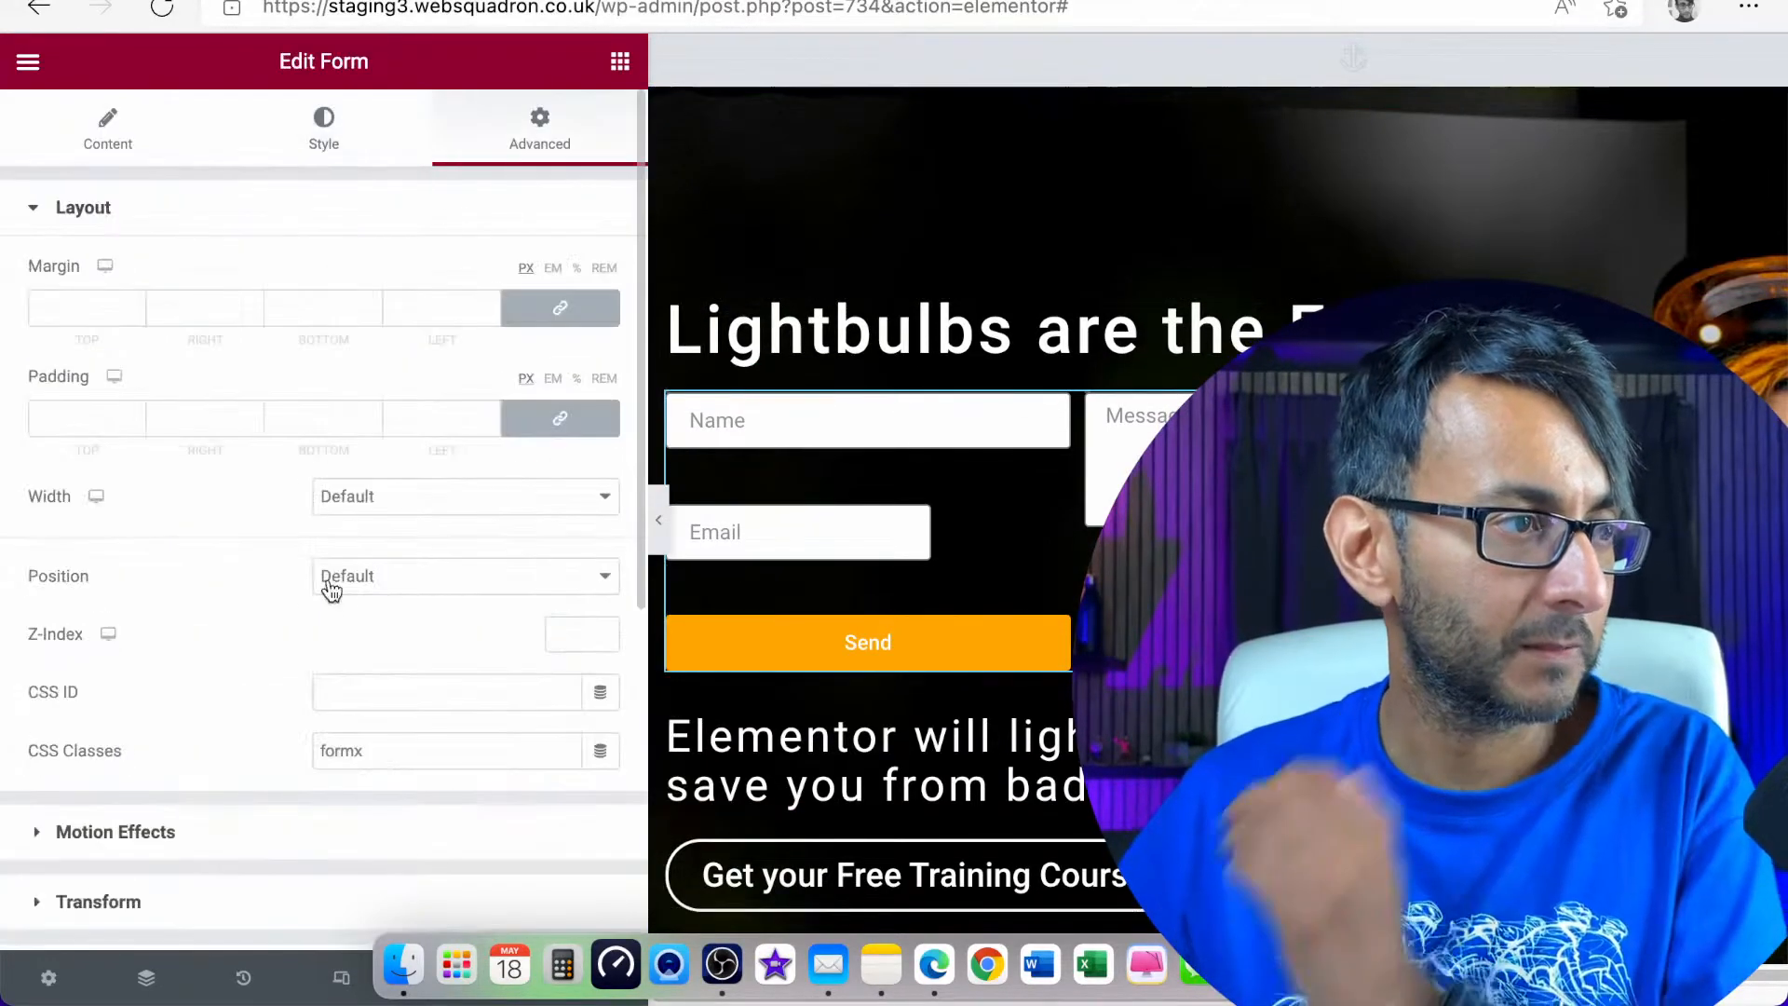
{"action": "scroll", "coordinate": [308, 671], "scroll_direction": "down", "scroll_amount": 6}
{"action": "left_click", "coordinate": [263, 757]}
{"action": "scroll", "coordinate": [284, 713], "scroll_direction": "down", "scroll_amount": 10}
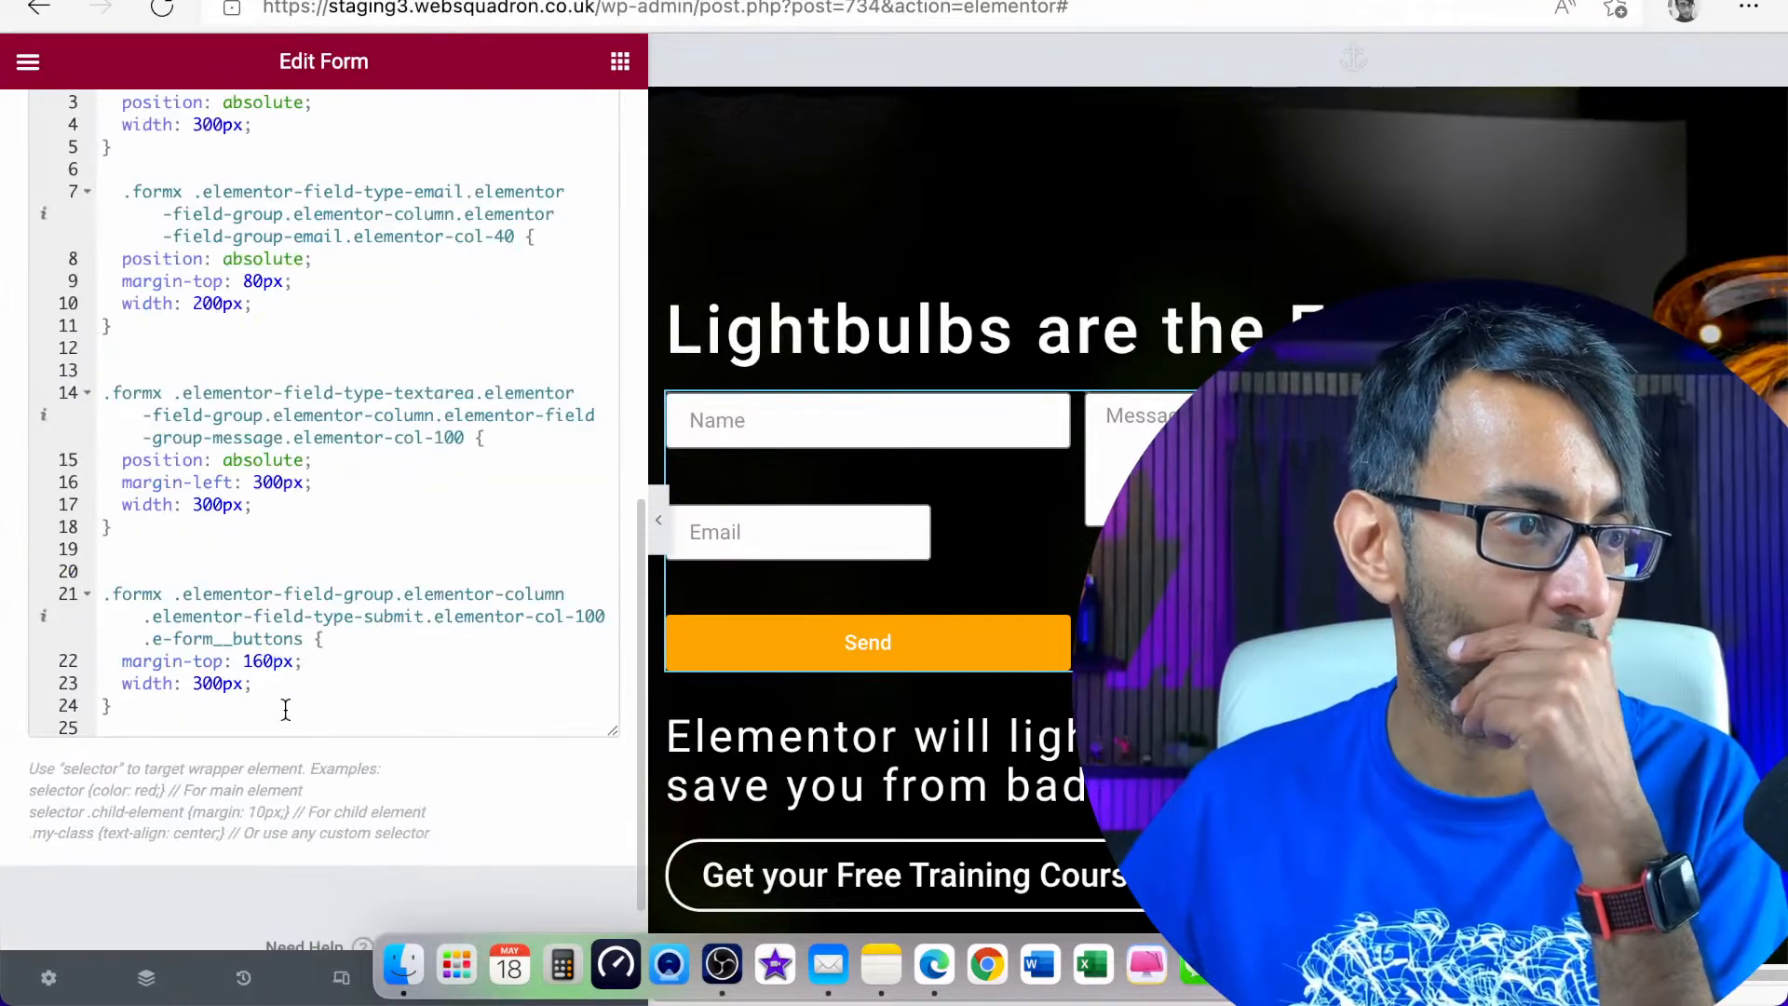
{"action": "left_click", "coordinate": [252, 281]}
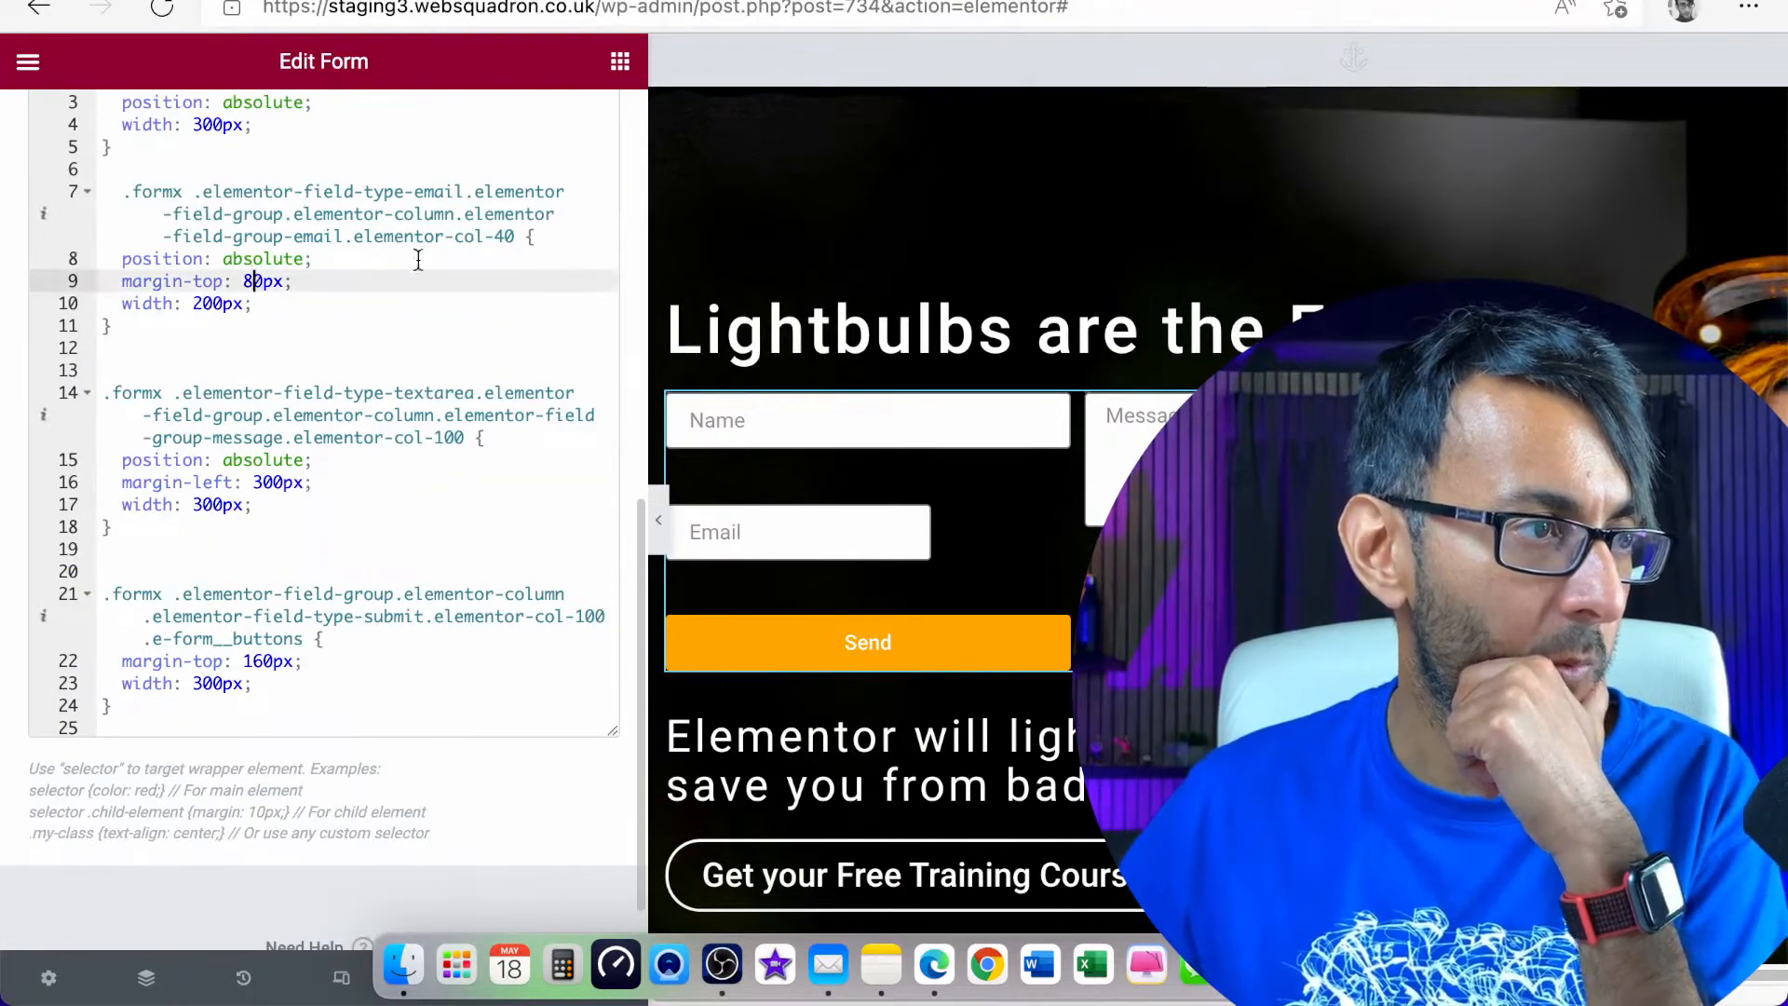
{"action": "key", "text": "BackSpace"}
{"action": "type", "text": "6"}
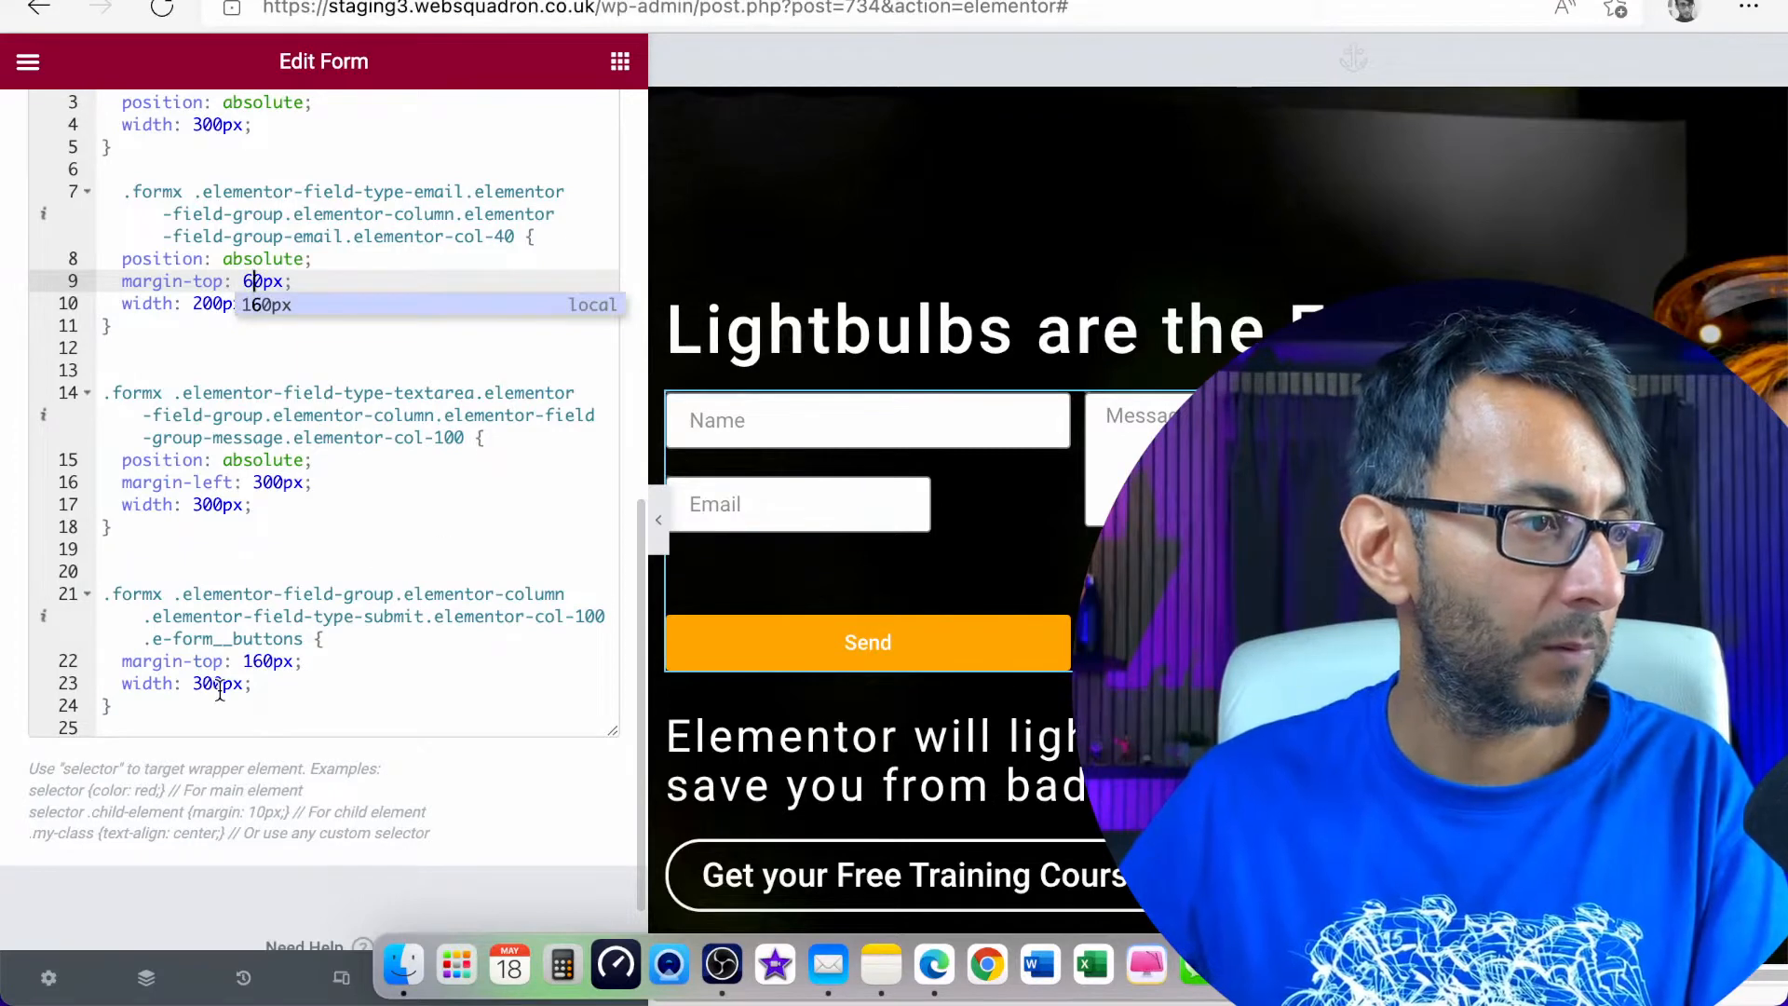
Set the margin-top in the submit button's rule to 120px
{"action": "left_click", "coordinate": [255, 653]}
{"action": "key", "text": "BackSpace"}
{"action": "type", "text": "2"}
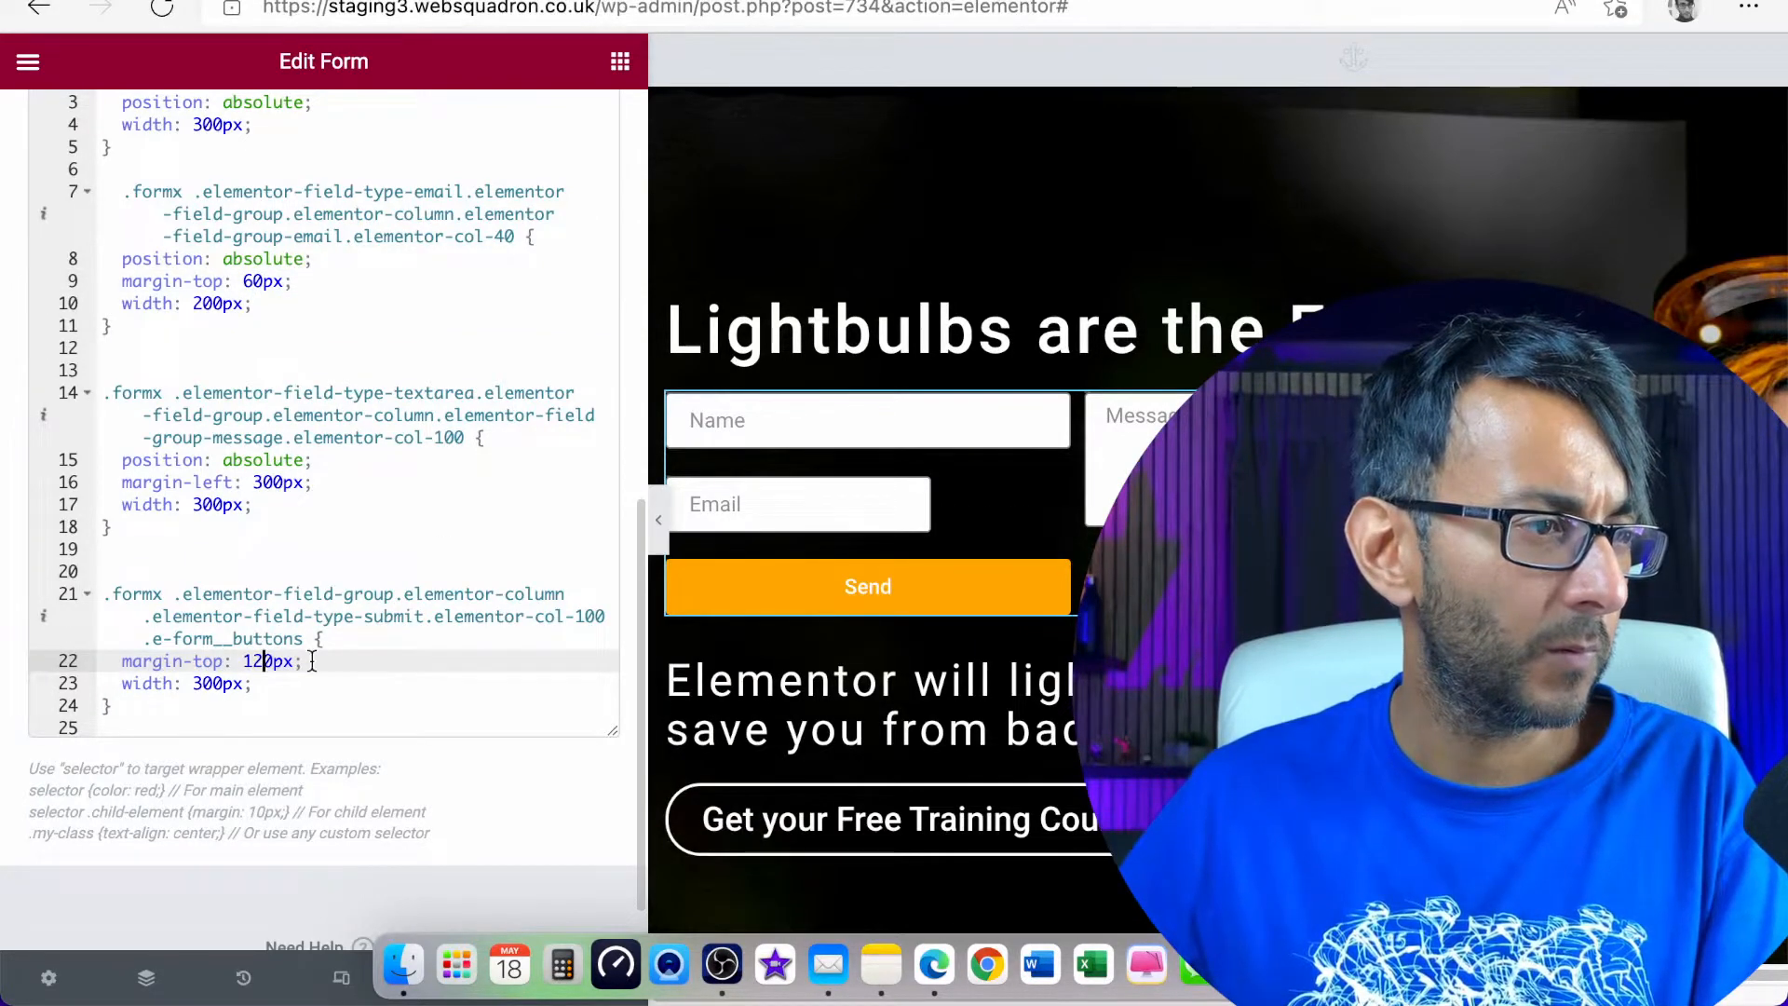
{"action": "scroll", "coordinate": [322, 652], "scroll_direction": "up", "scroll_amount": 1}
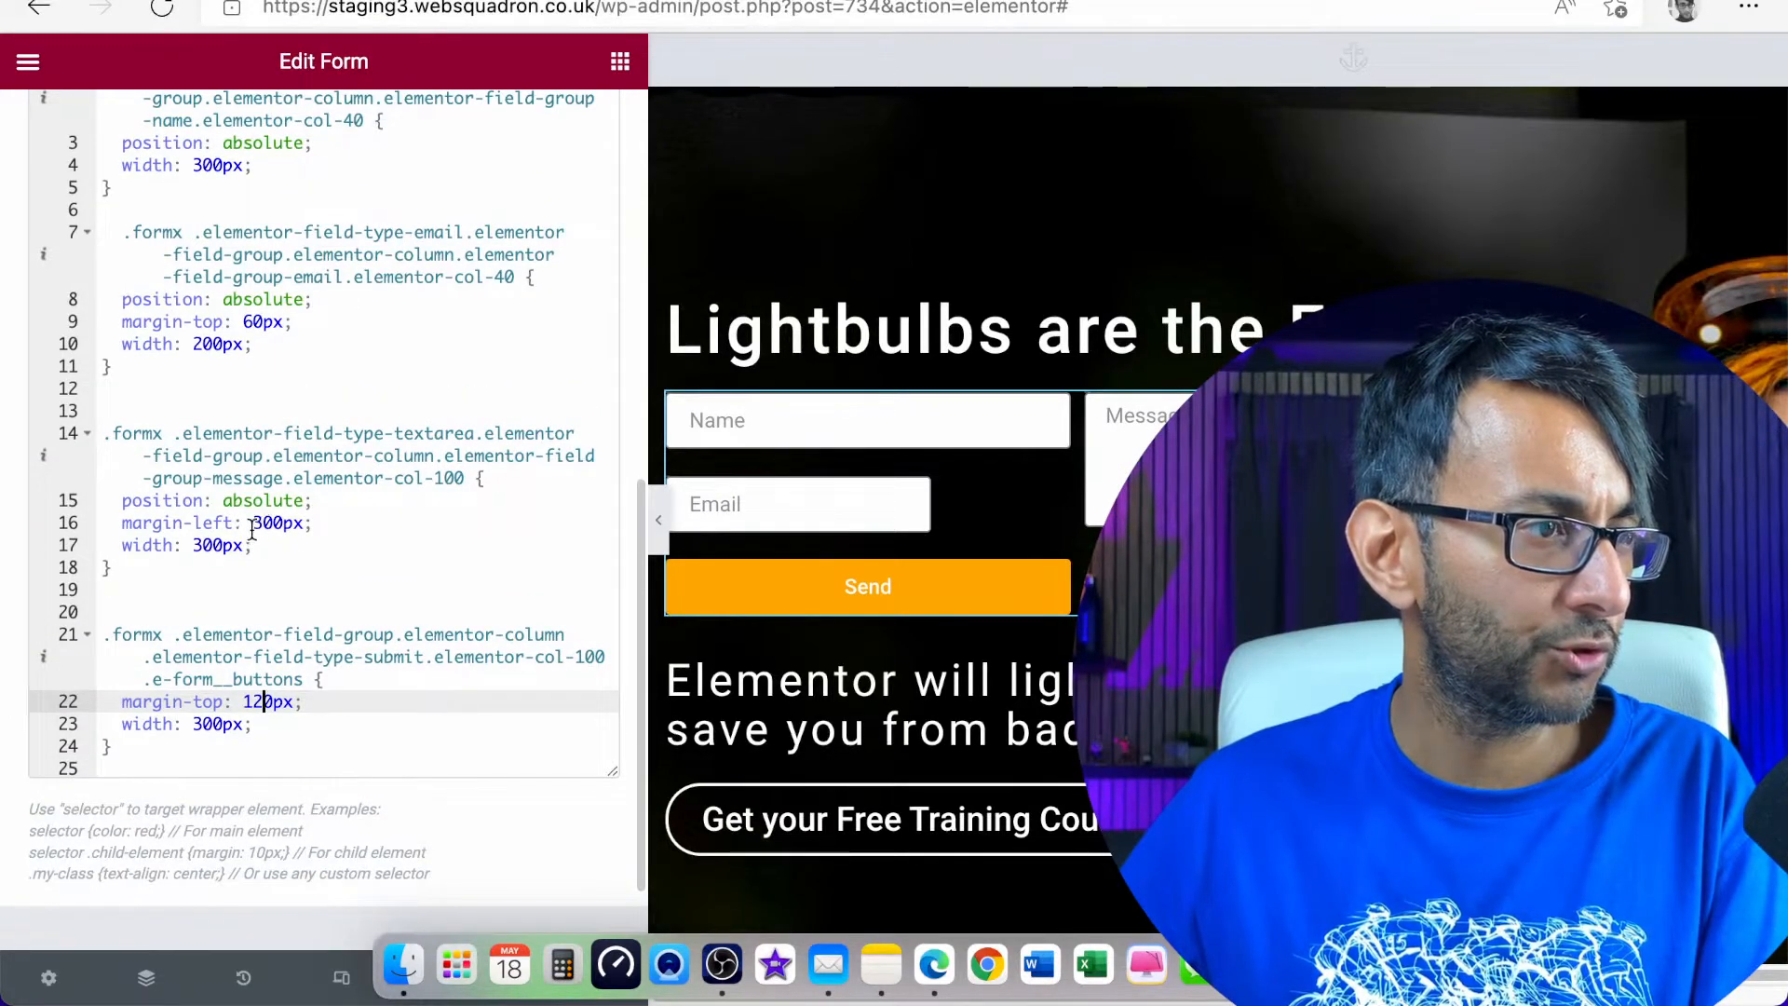
{"action": "left_click", "coordinate": [320, 523]}
{"action": "left_click", "coordinate": [330, 500]}
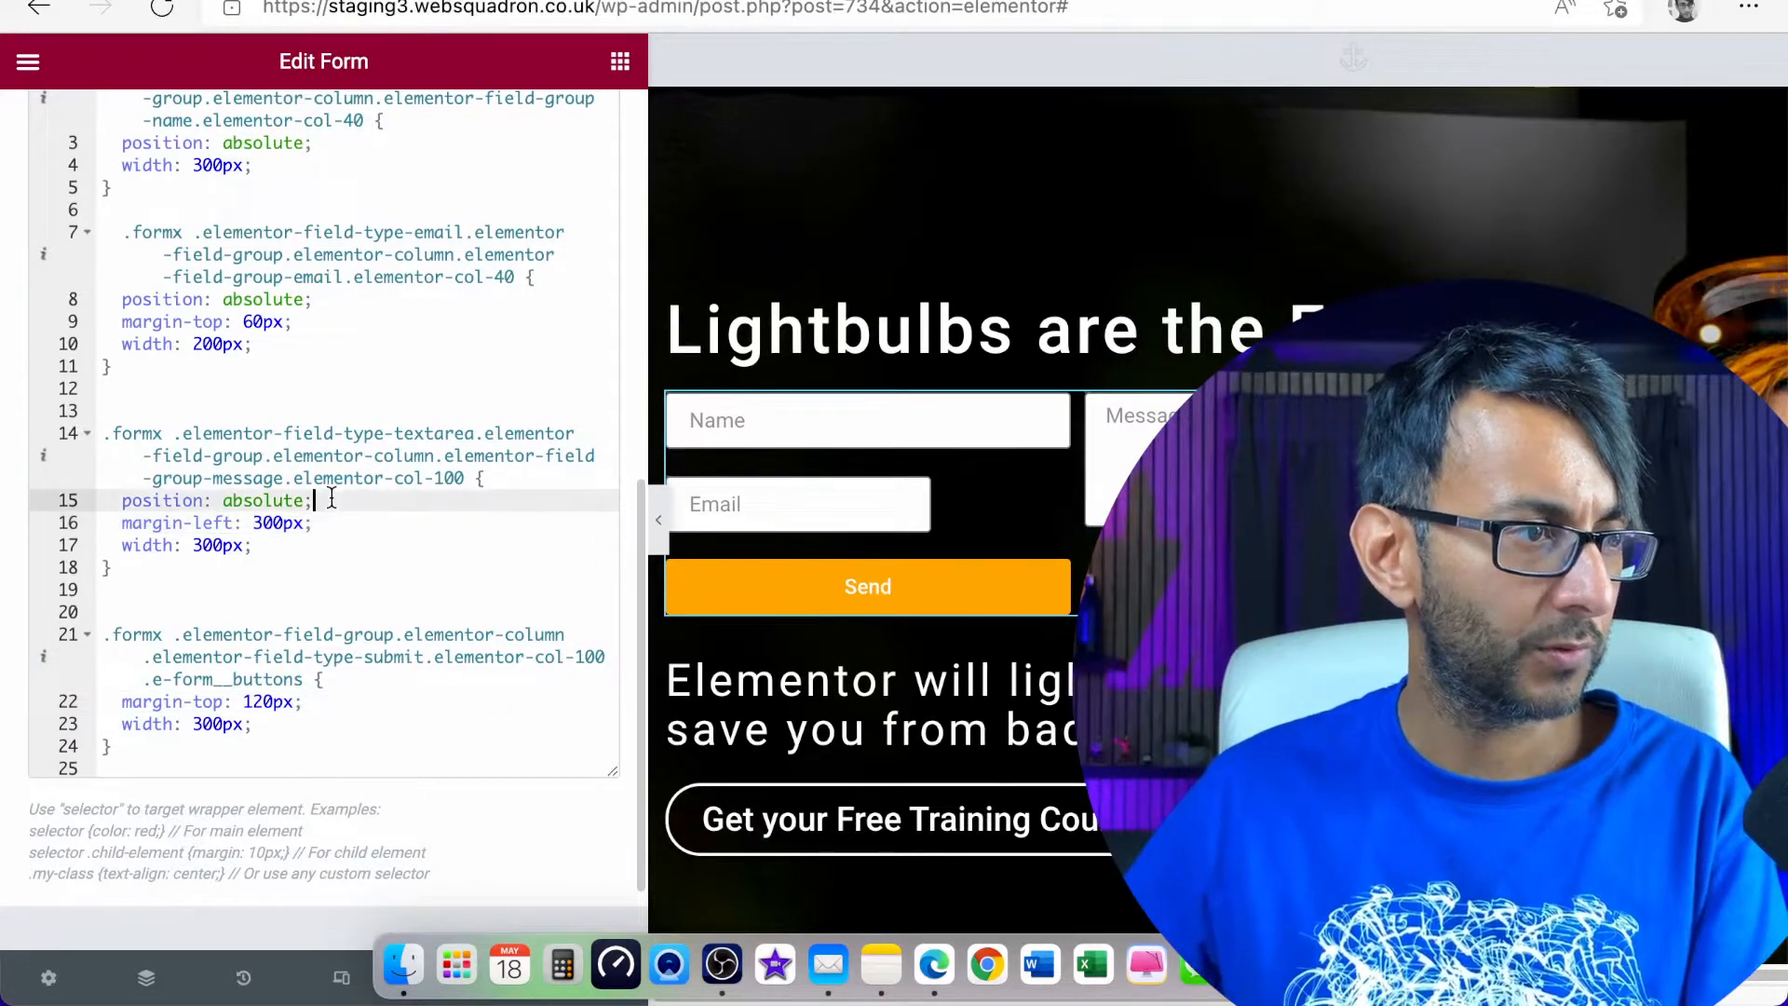
{"action": "key", "text": "Return"}
{"action": "type", "text": ","}
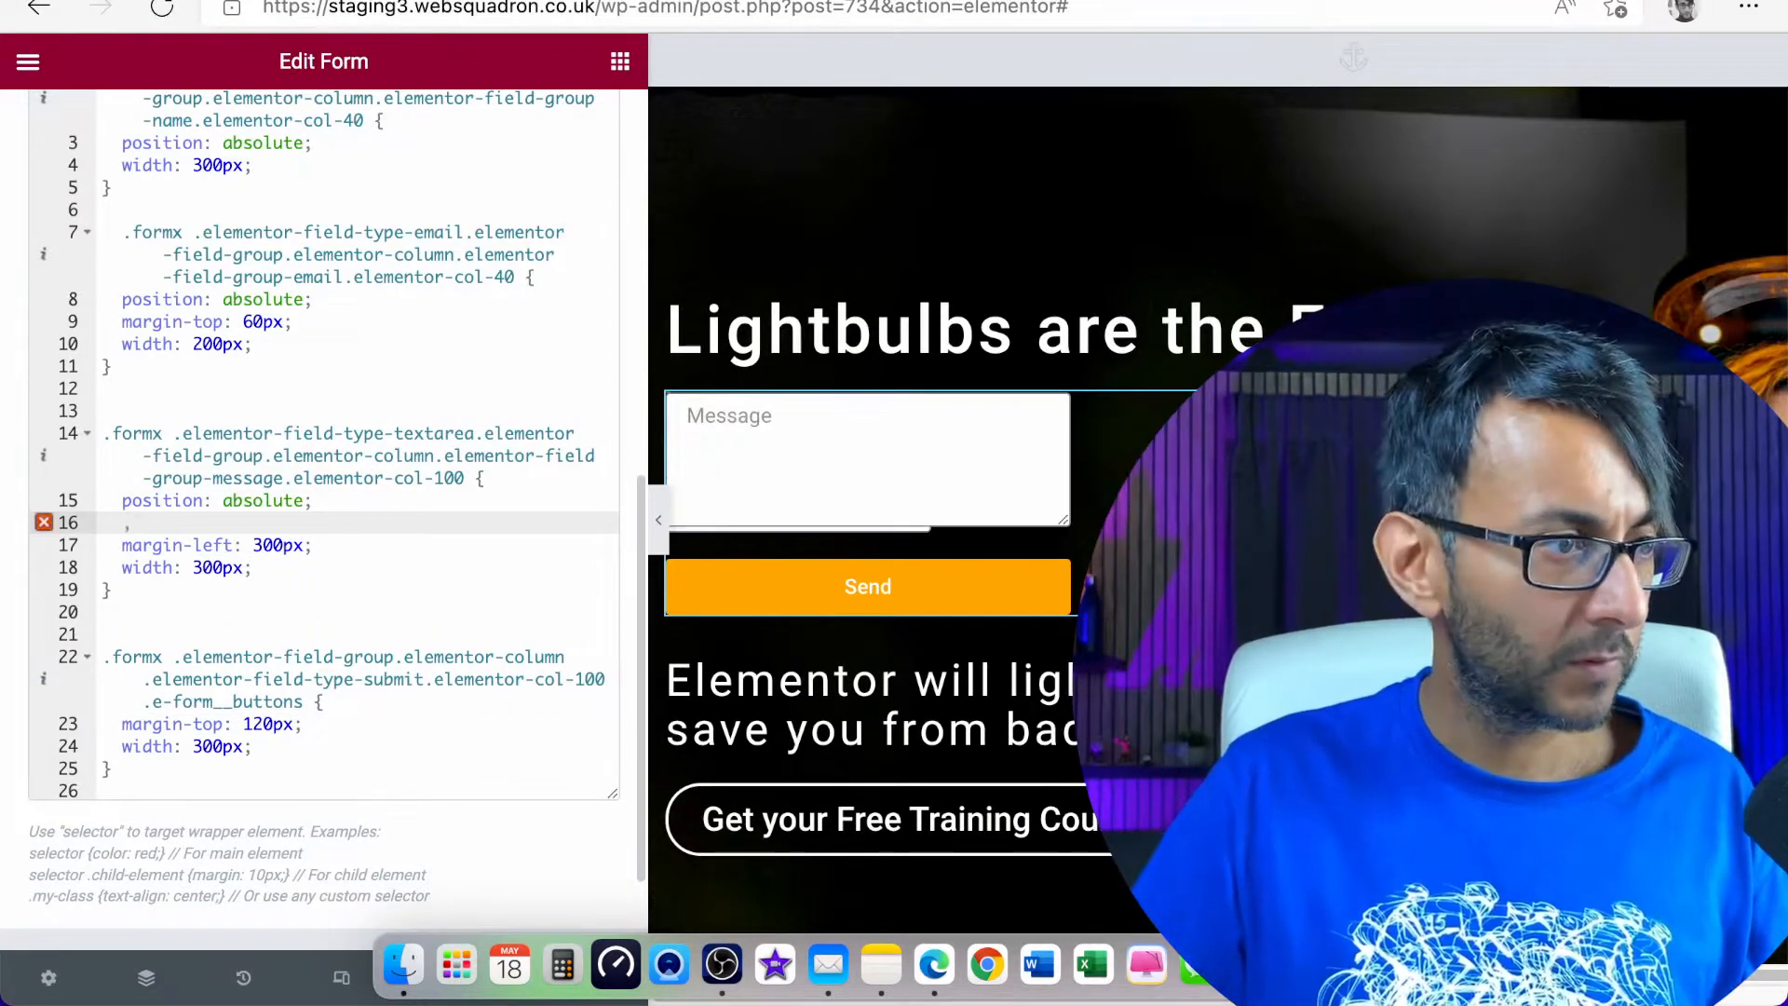
{"action": "key", "text": "BackSpace"}
{"action": "key", "text": "BackSpace"}
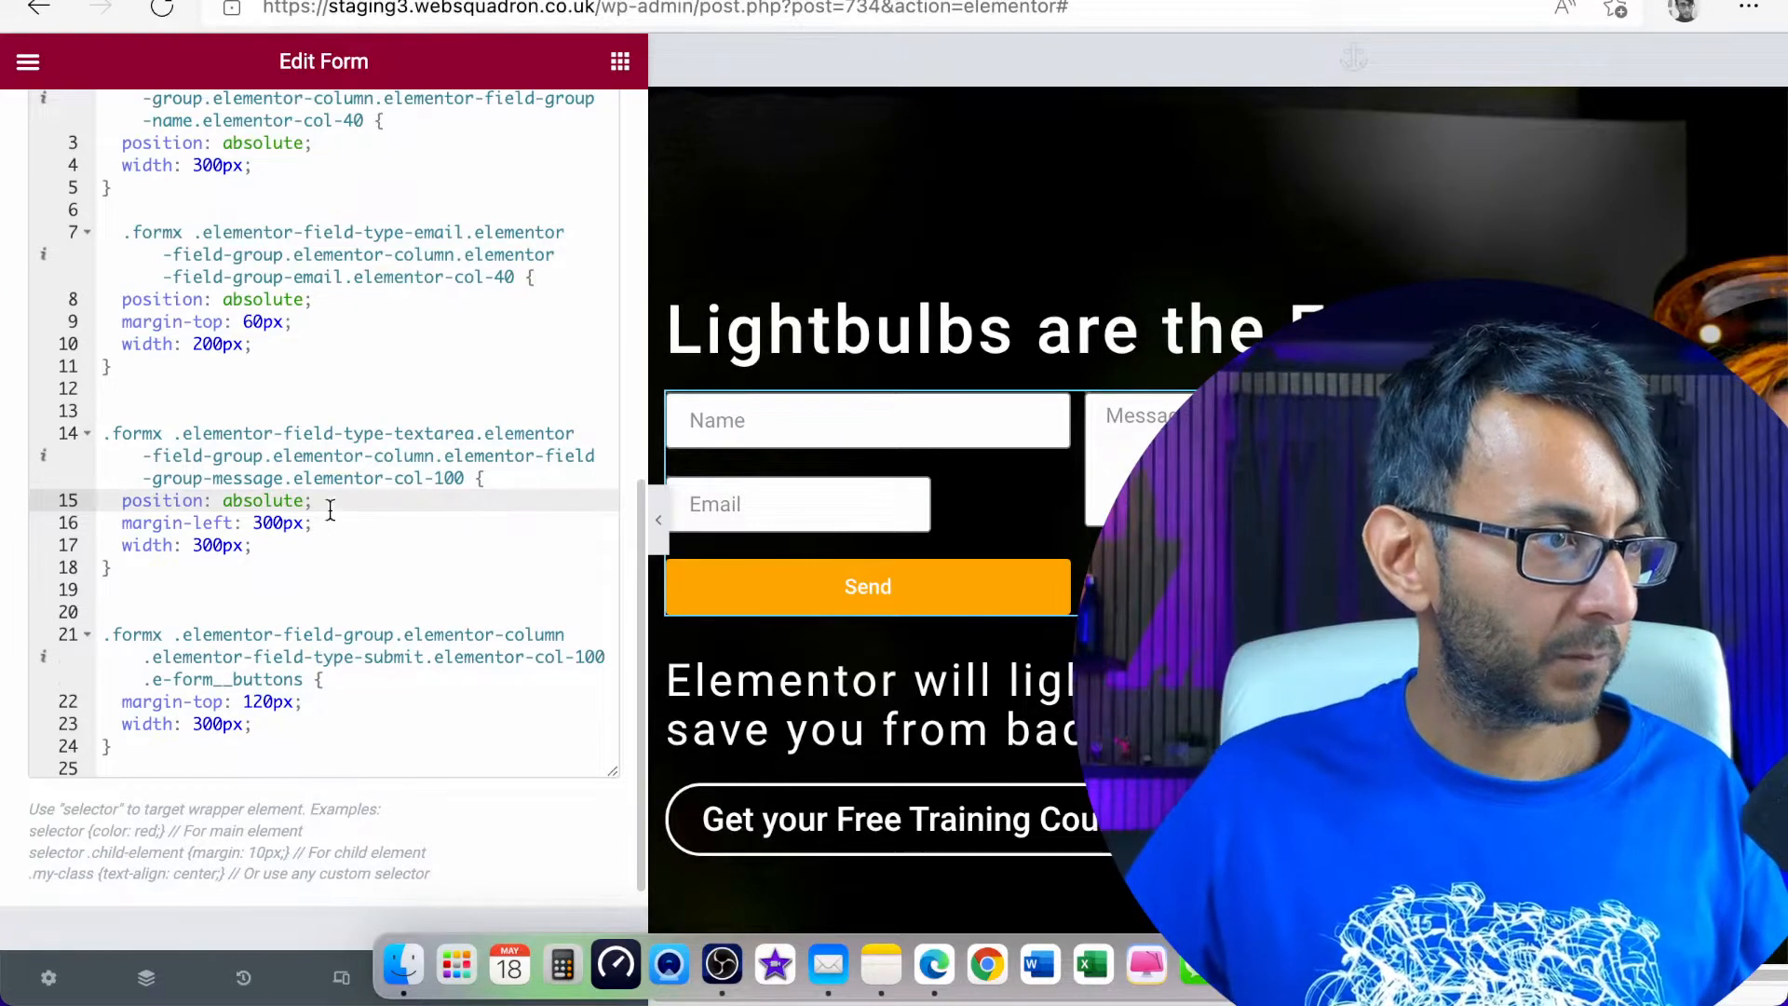
Set the margin-left in the Message field's rule to 320px and the width in the Email field's rule to 300px
{"action": "left_click", "coordinate": [269, 524]}
{"action": "key", "text": "Delete"}
{"action": "type", "text": "2"}
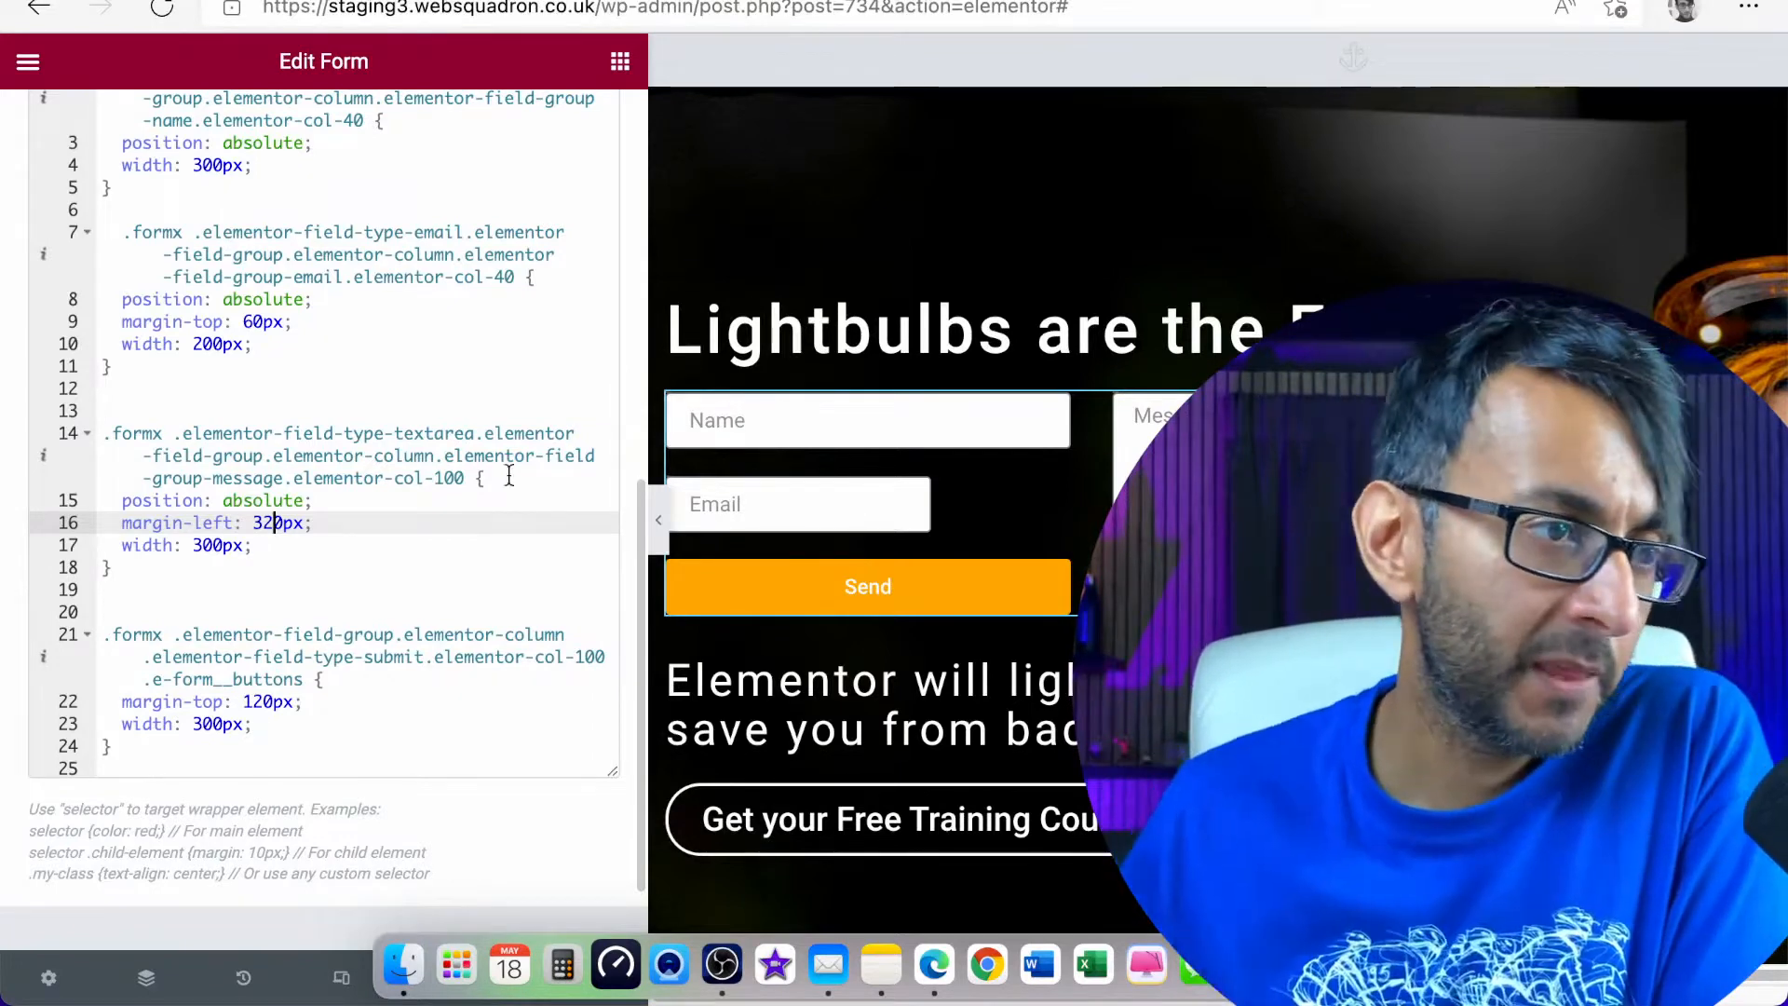
{"action": "left_click", "coordinate": [204, 343]}
{"action": "key", "text": "BackSpace"}
{"action": "type", "text": "3"}
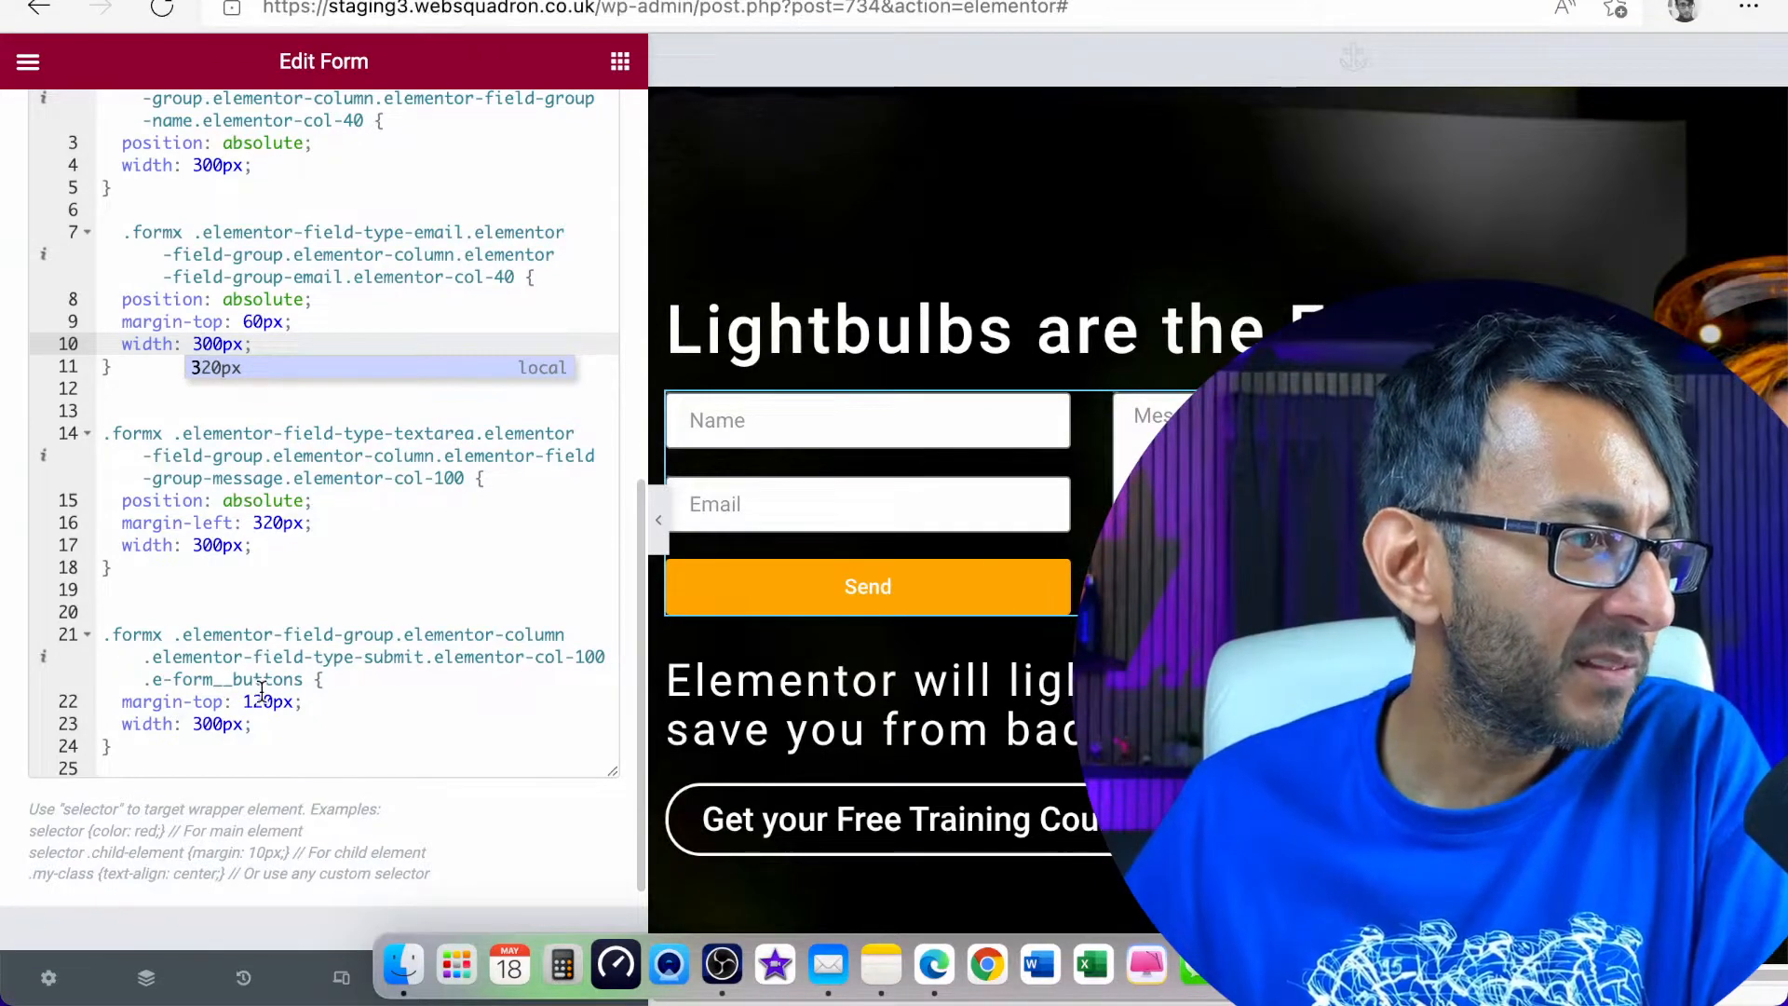
Try a "height: 400px;" line below the width in the Message field's rule, and remove it
{"action": "left_click", "coordinate": [273, 547]}
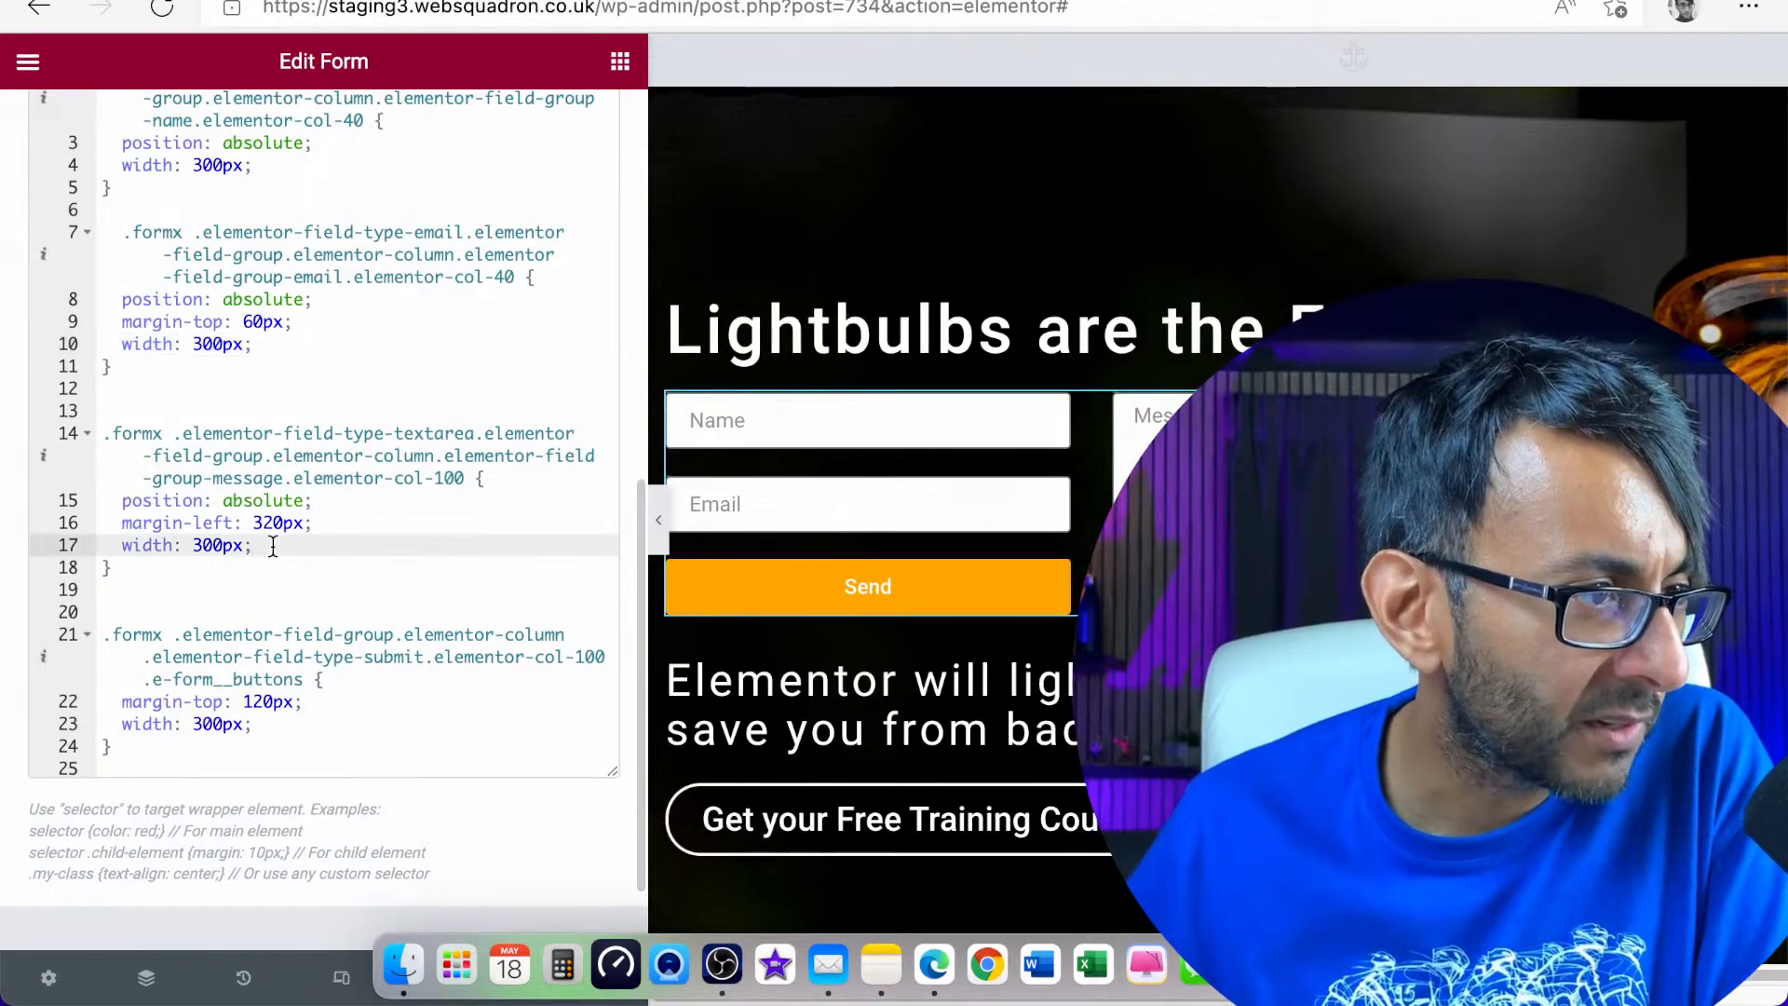
{"action": "key", "text": "Return"}
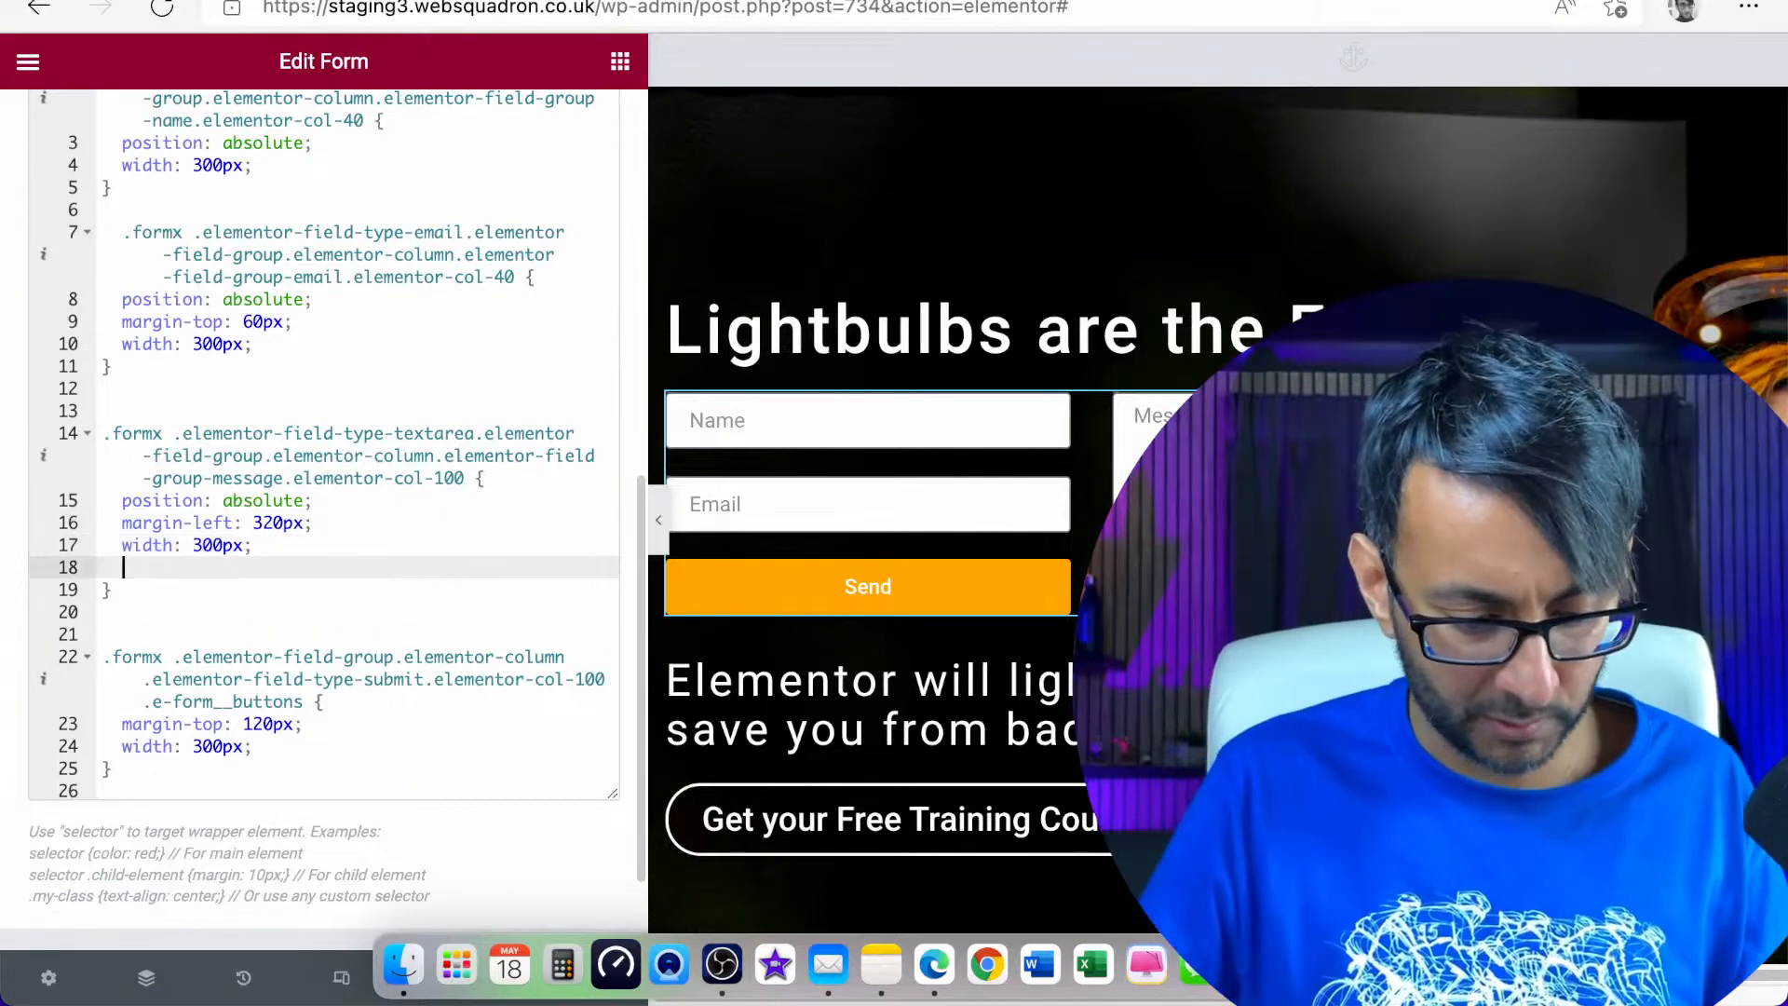
{"action": "type", "text": "height"}
{"action": "key", "text": "Return"}
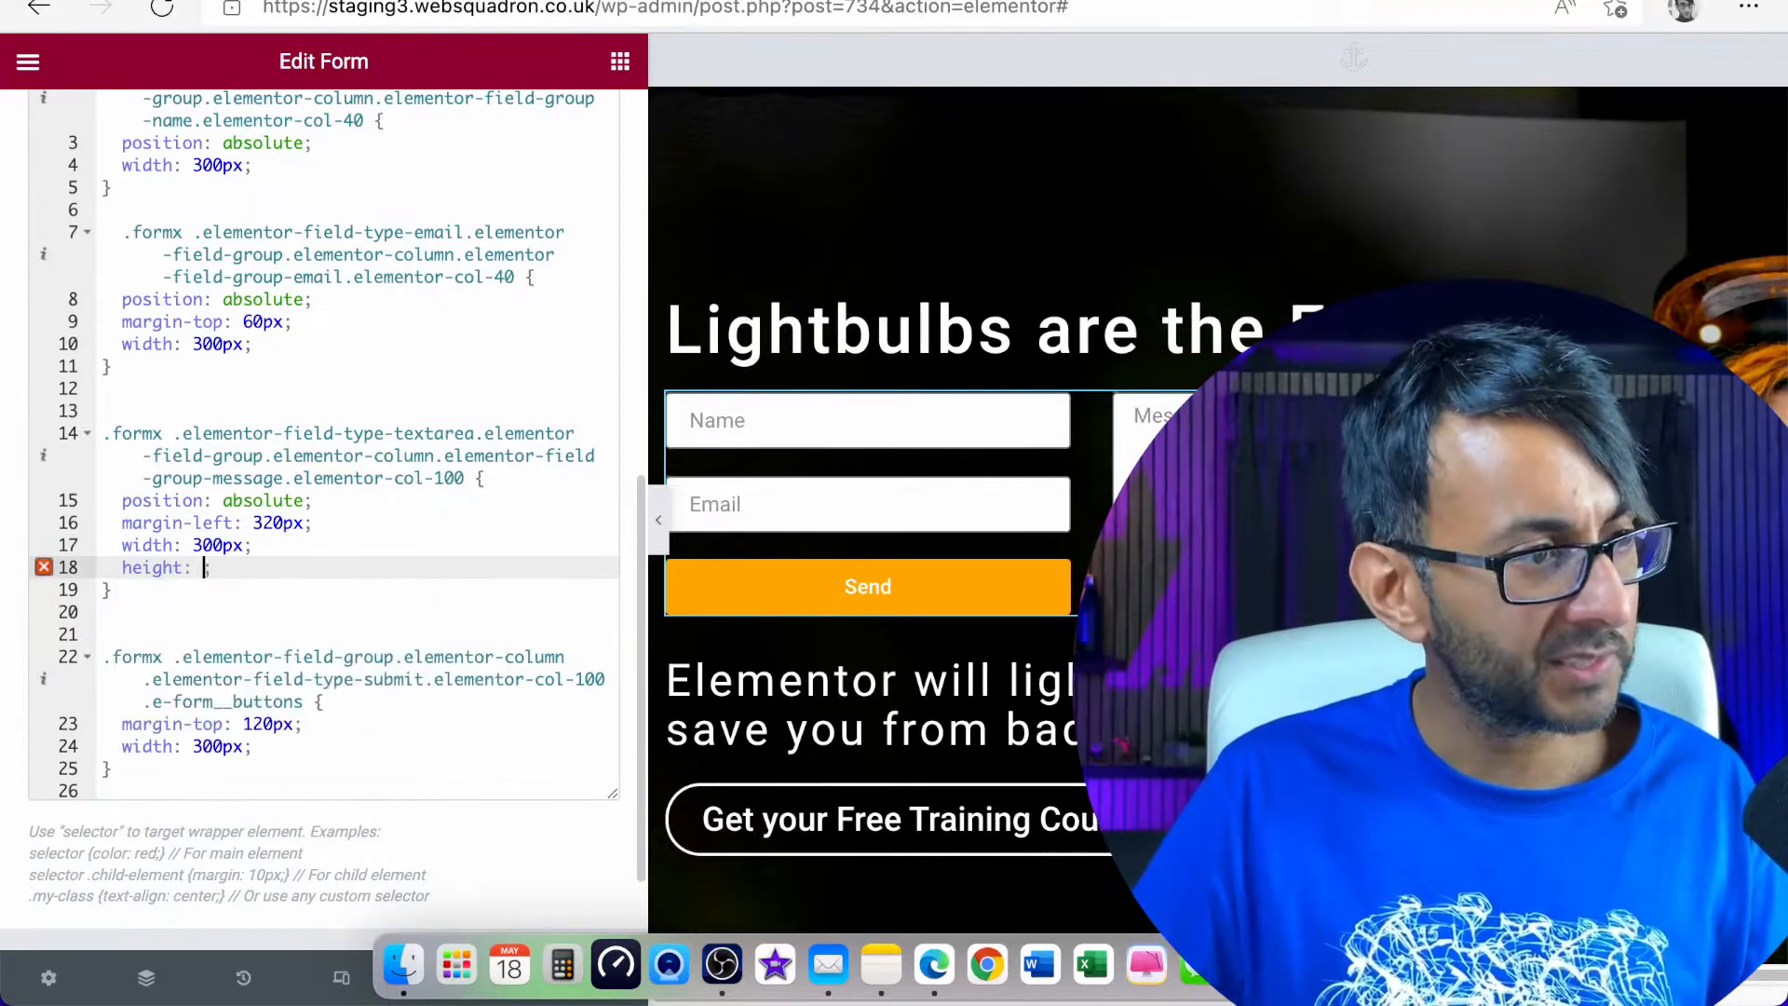
{"action": "type", "text": "400px"}
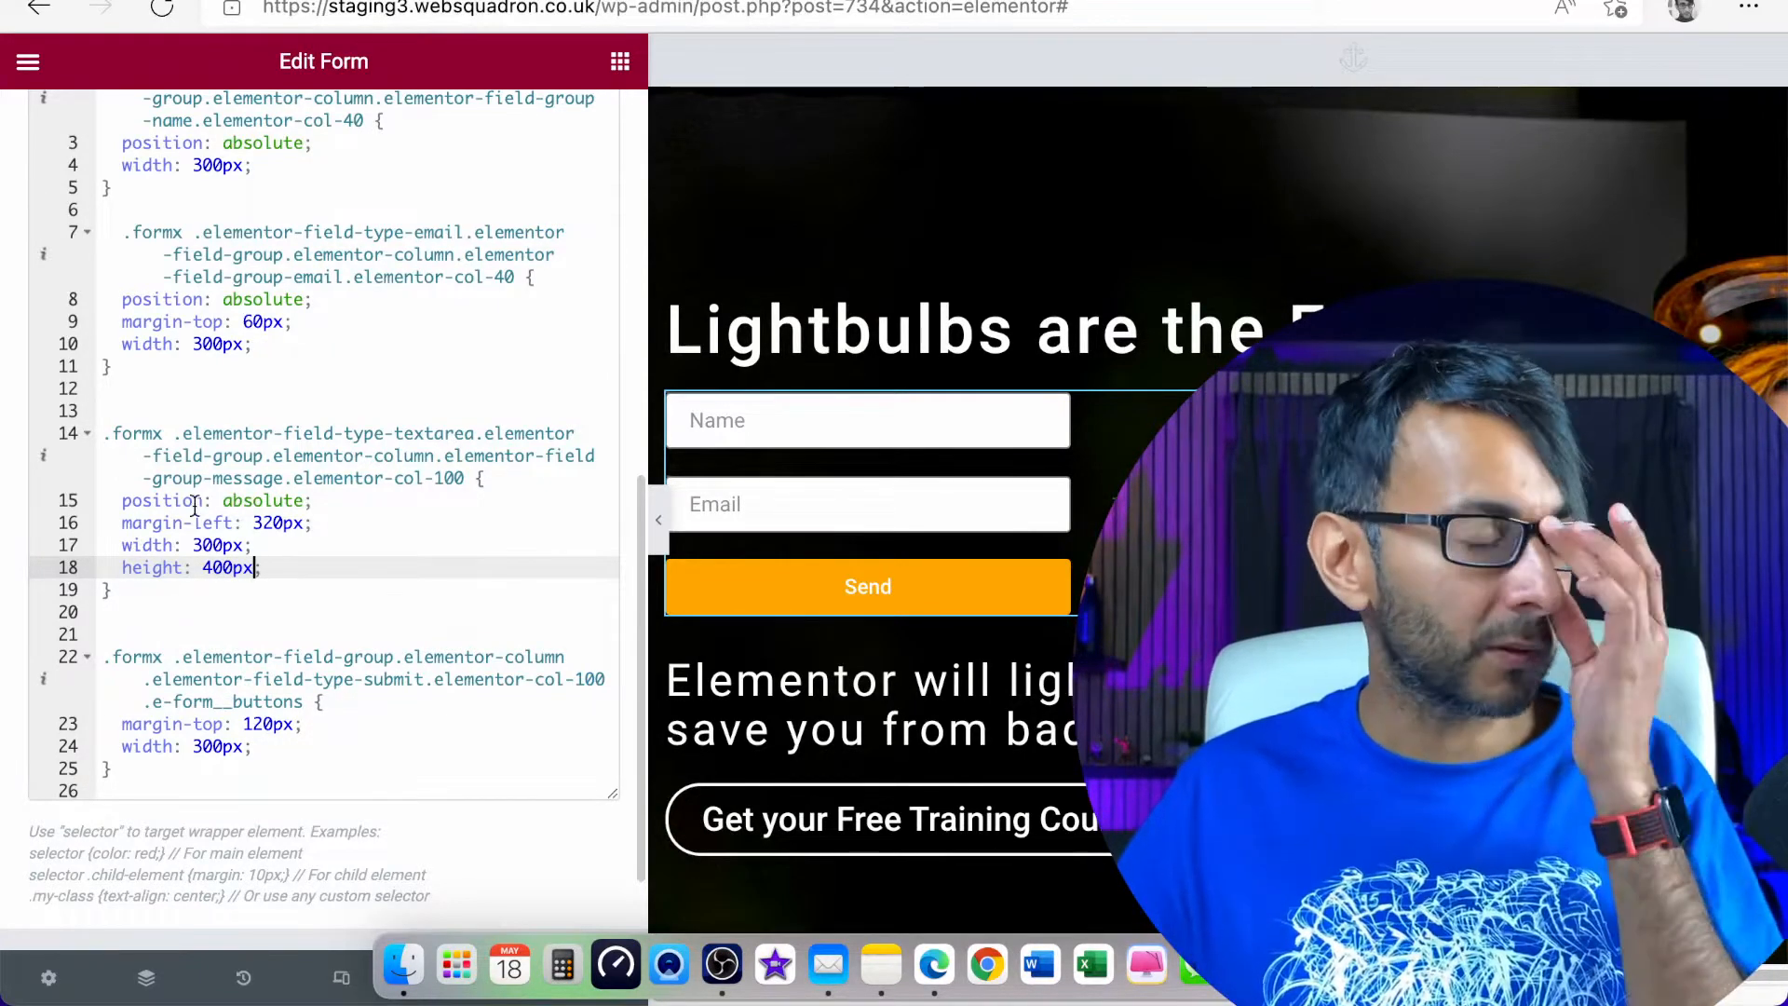
{"action": "left_click_drag", "start_coordinate": [262, 568], "coordinate": [93, 569]}
{"action": "key", "text": "BackSpace"}
{"action": "key", "text": "BackSpace"}
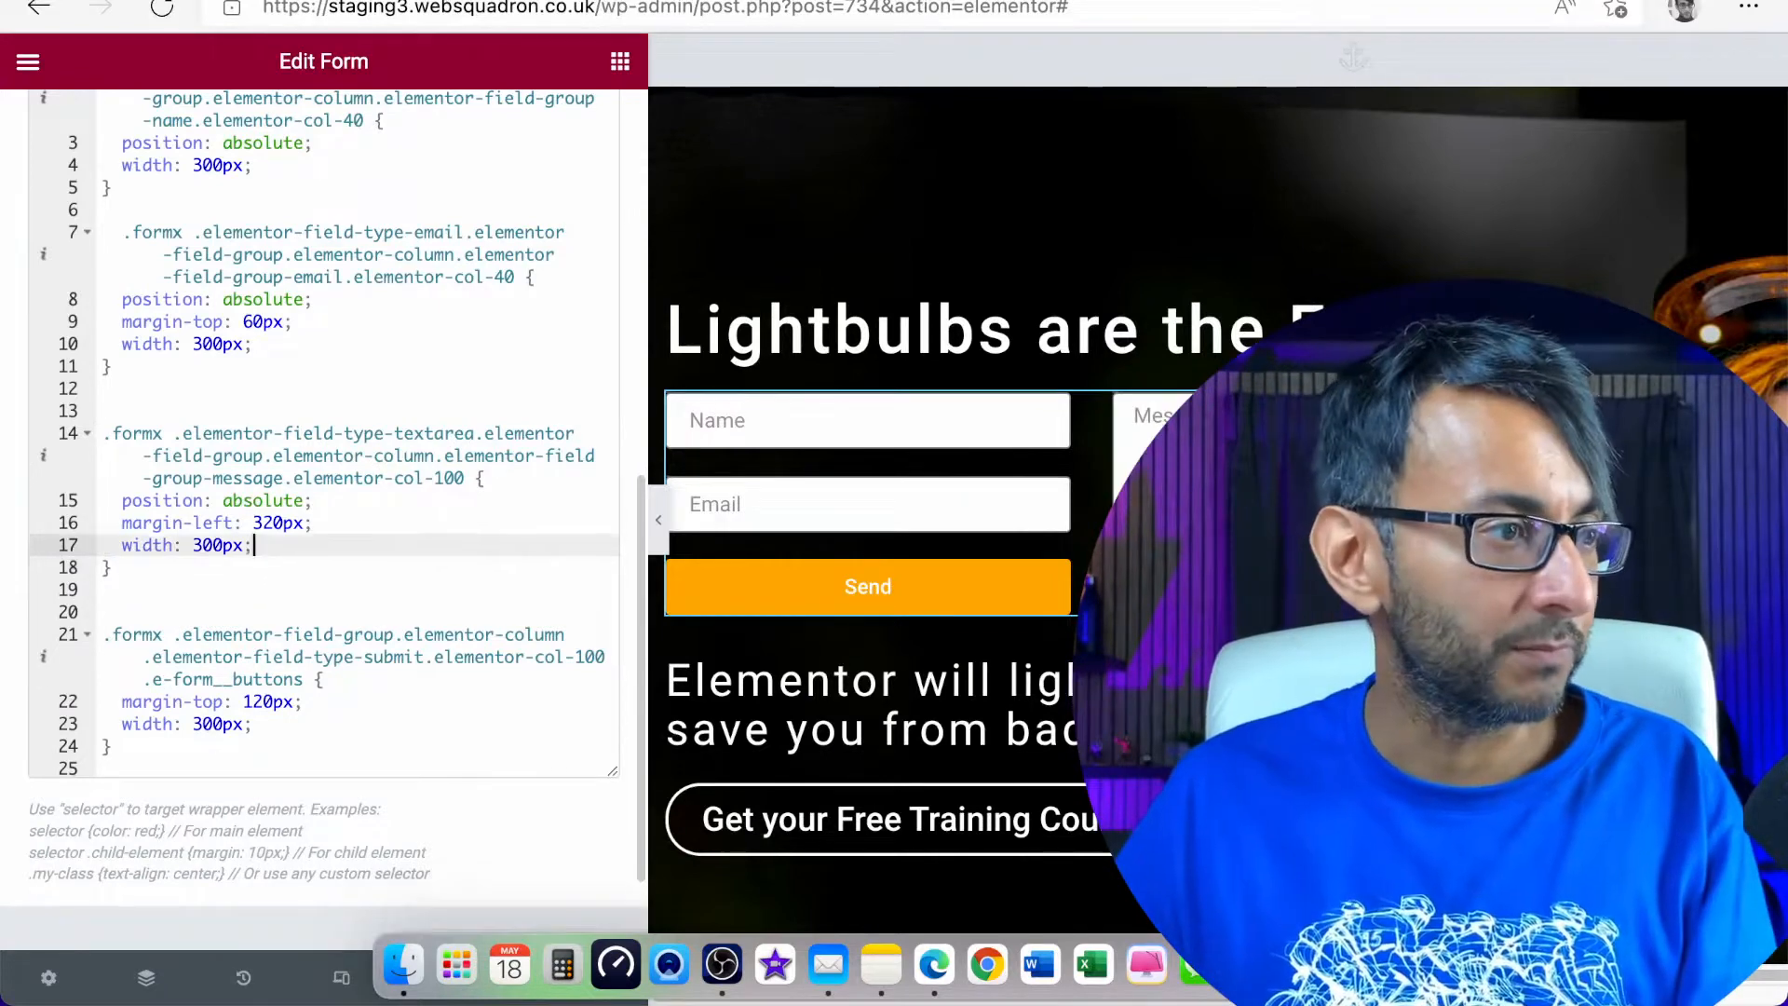
Set the Message field's Rows to 6 and return to the form's advanced settings to refresh the layout
{"action": "scroll", "coordinate": [198, 443], "scroll_direction": "up", "scroll_amount": 9}
{"action": "left_click", "coordinate": [120, 136]}
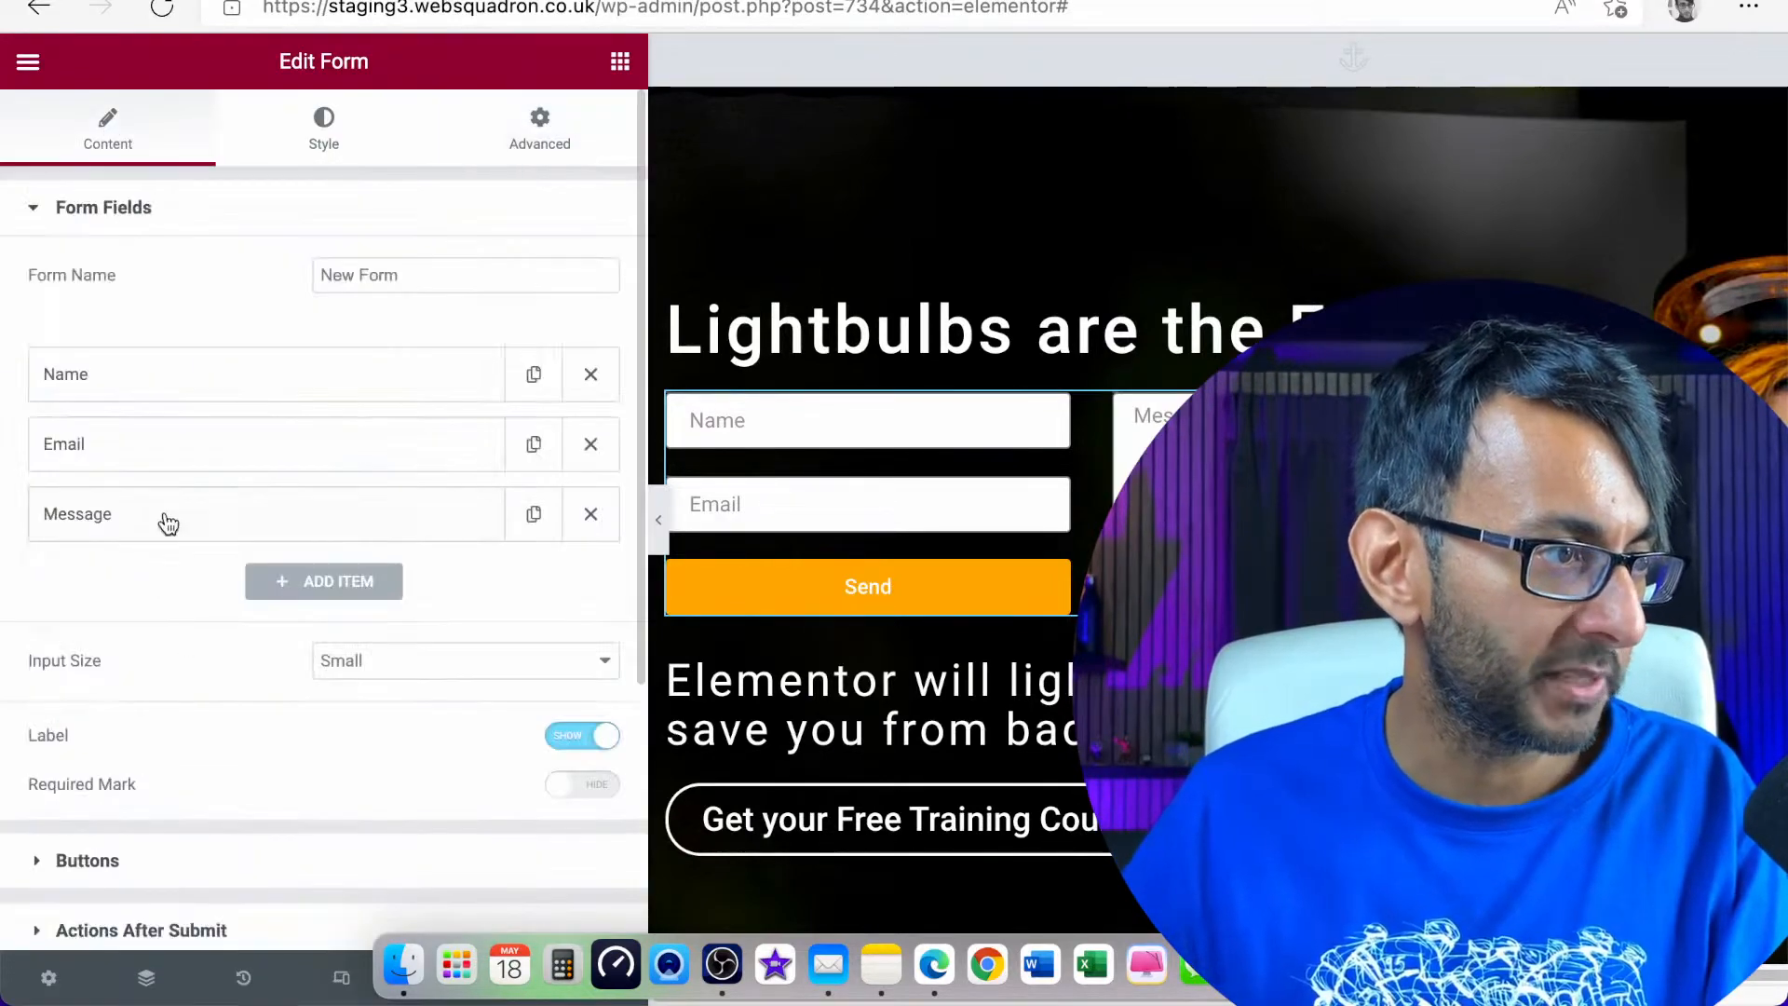
{"action": "left_click", "coordinate": [166, 519]}
{"action": "scroll", "coordinate": [372, 666], "scroll_direction": "down", "scroll_amount": 3}
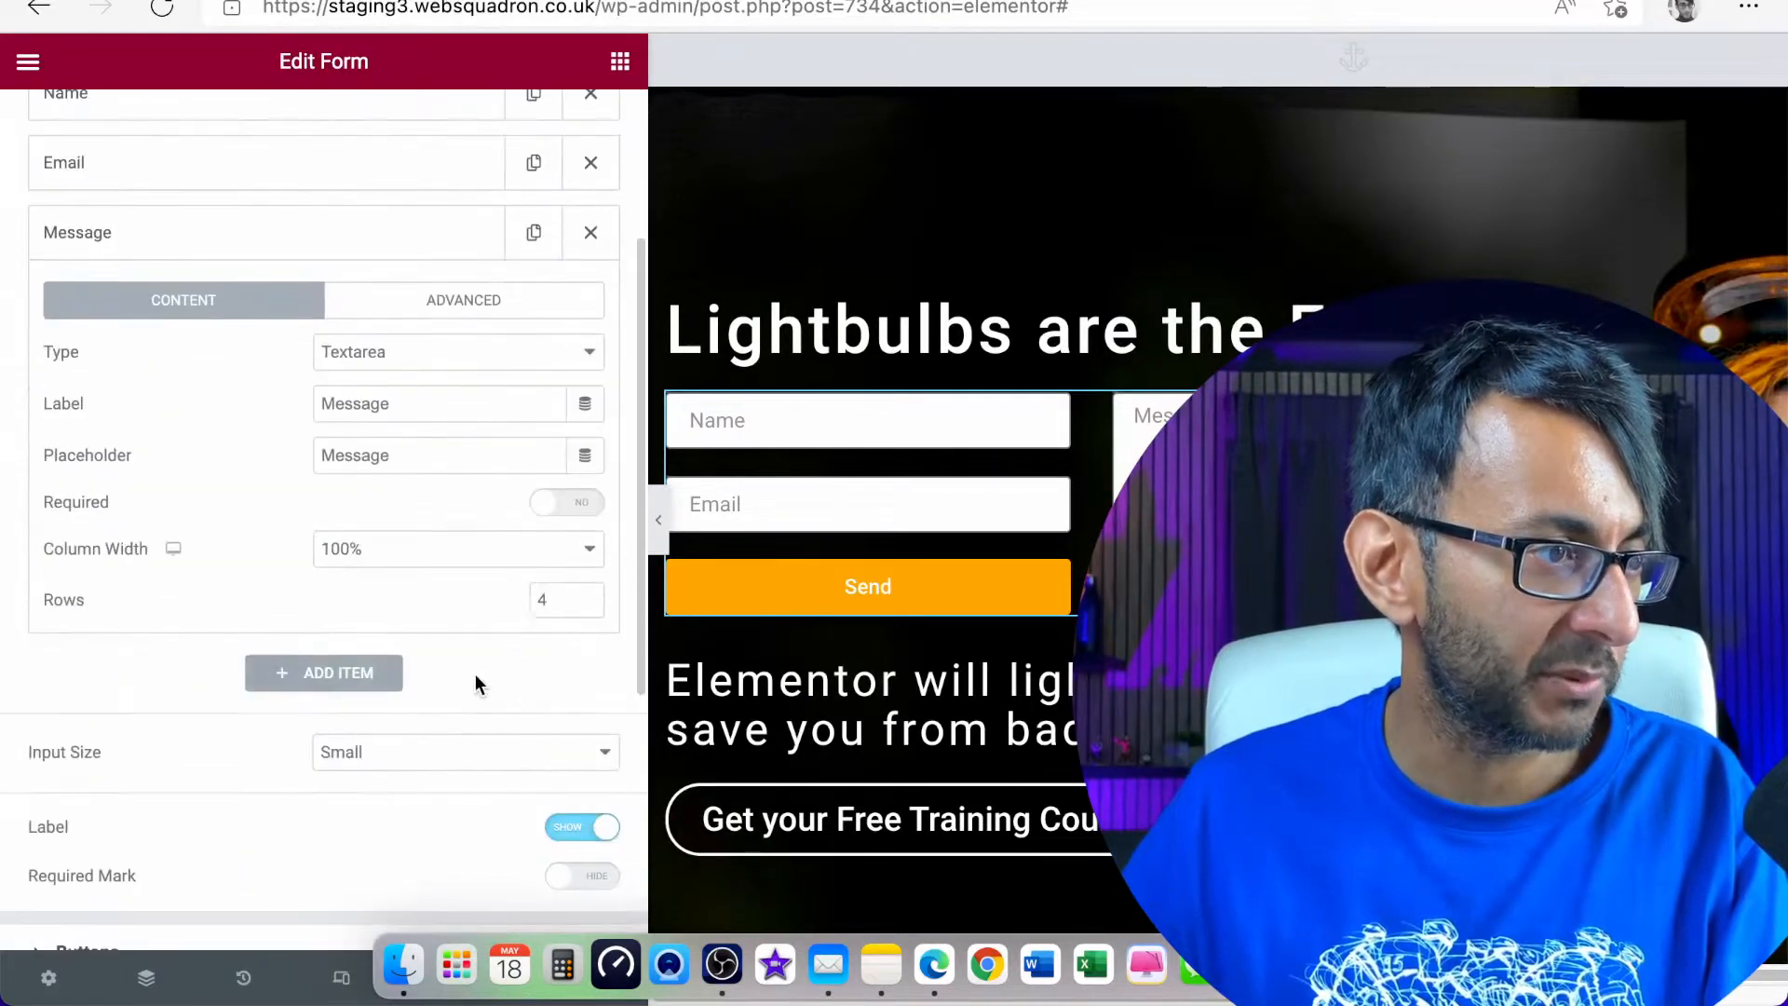
{"action": "left_click", "coordinate": [584, 593]}
{"action": "left_click", "coordinate": [586, 594]}
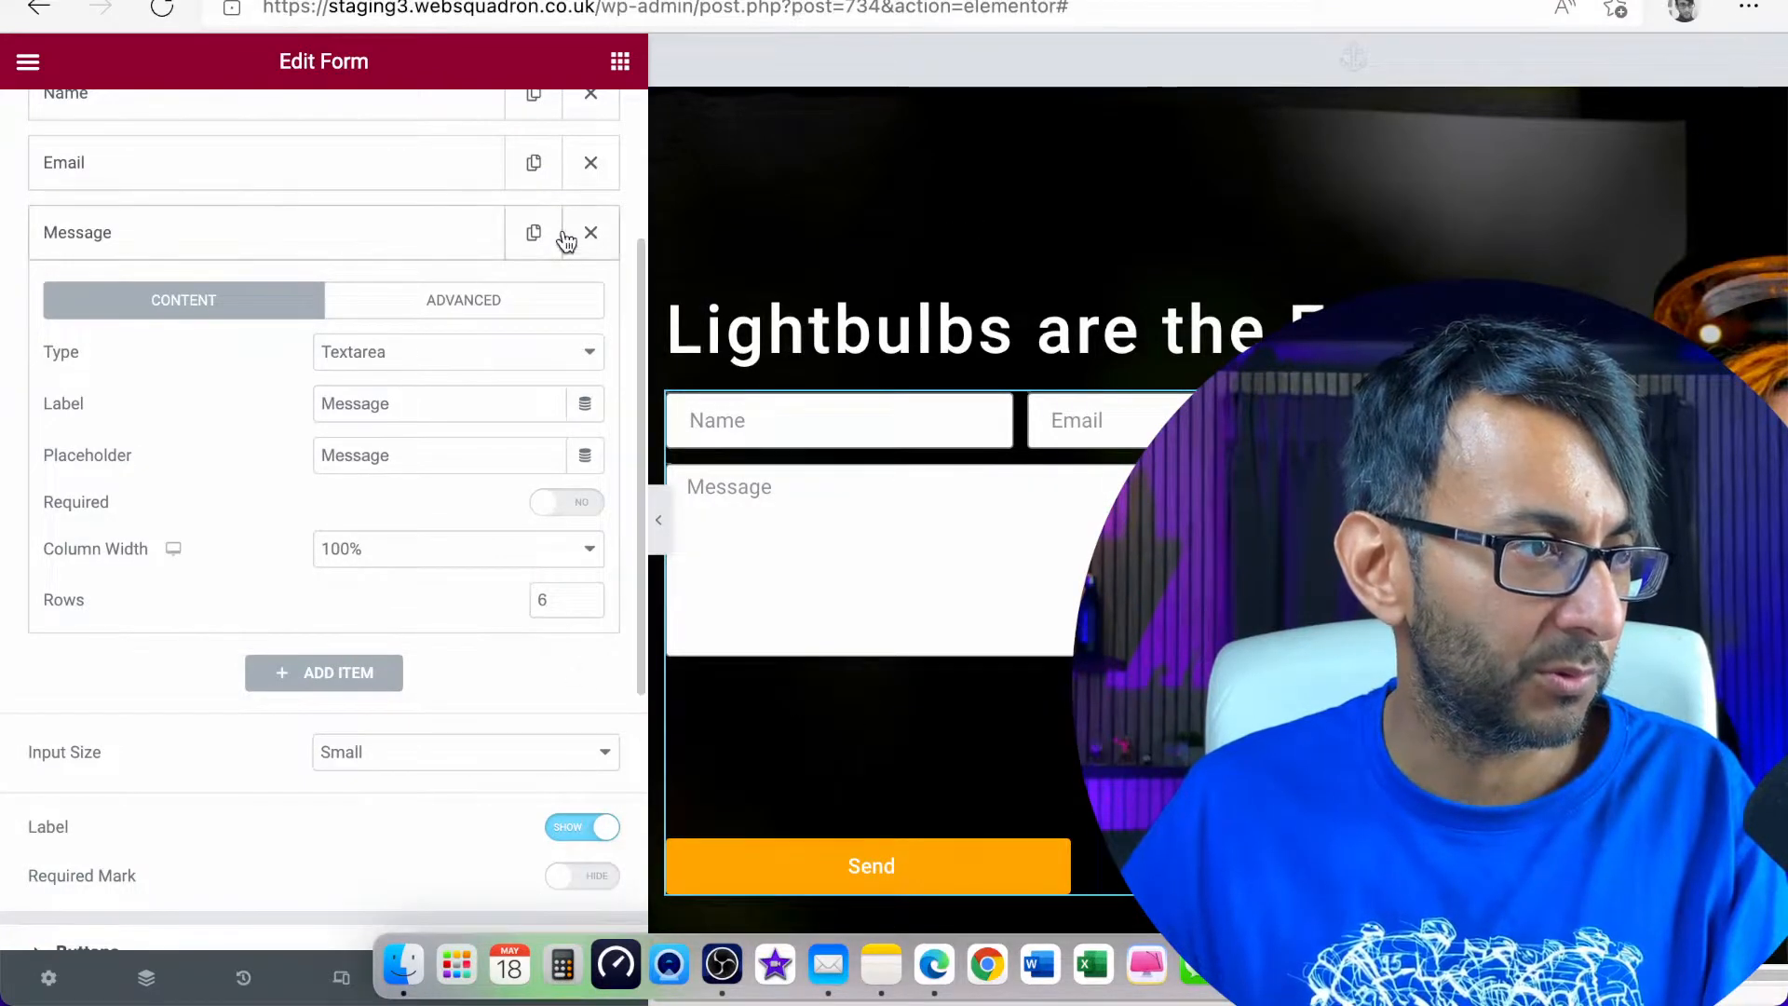
{"action": "scroll", "coordinate": [575, 196], "scroll_direction": "up", "scroll_amount": 5}
{"action": "left_click", "coordinate": [573, 146]}
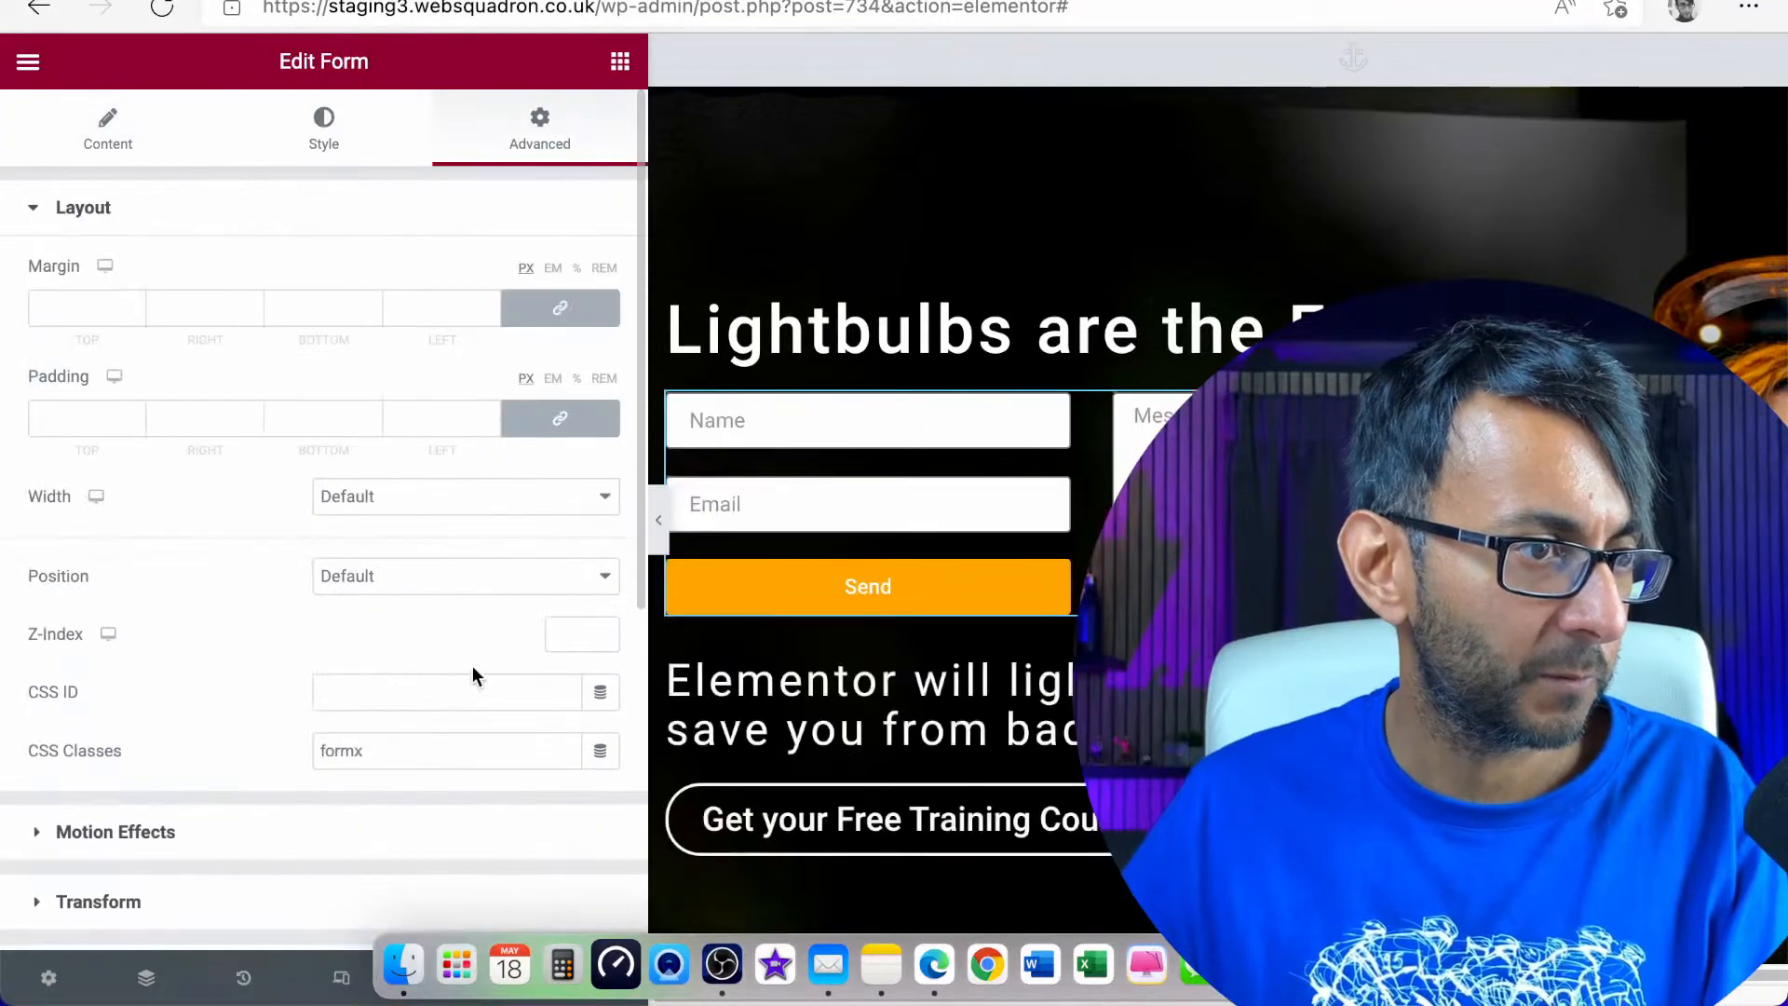
Raise the Message field's Rows to 7 and refresh the layout from the form's advanced settings
{"action": "left_click", "coordinate": [81, 145]}
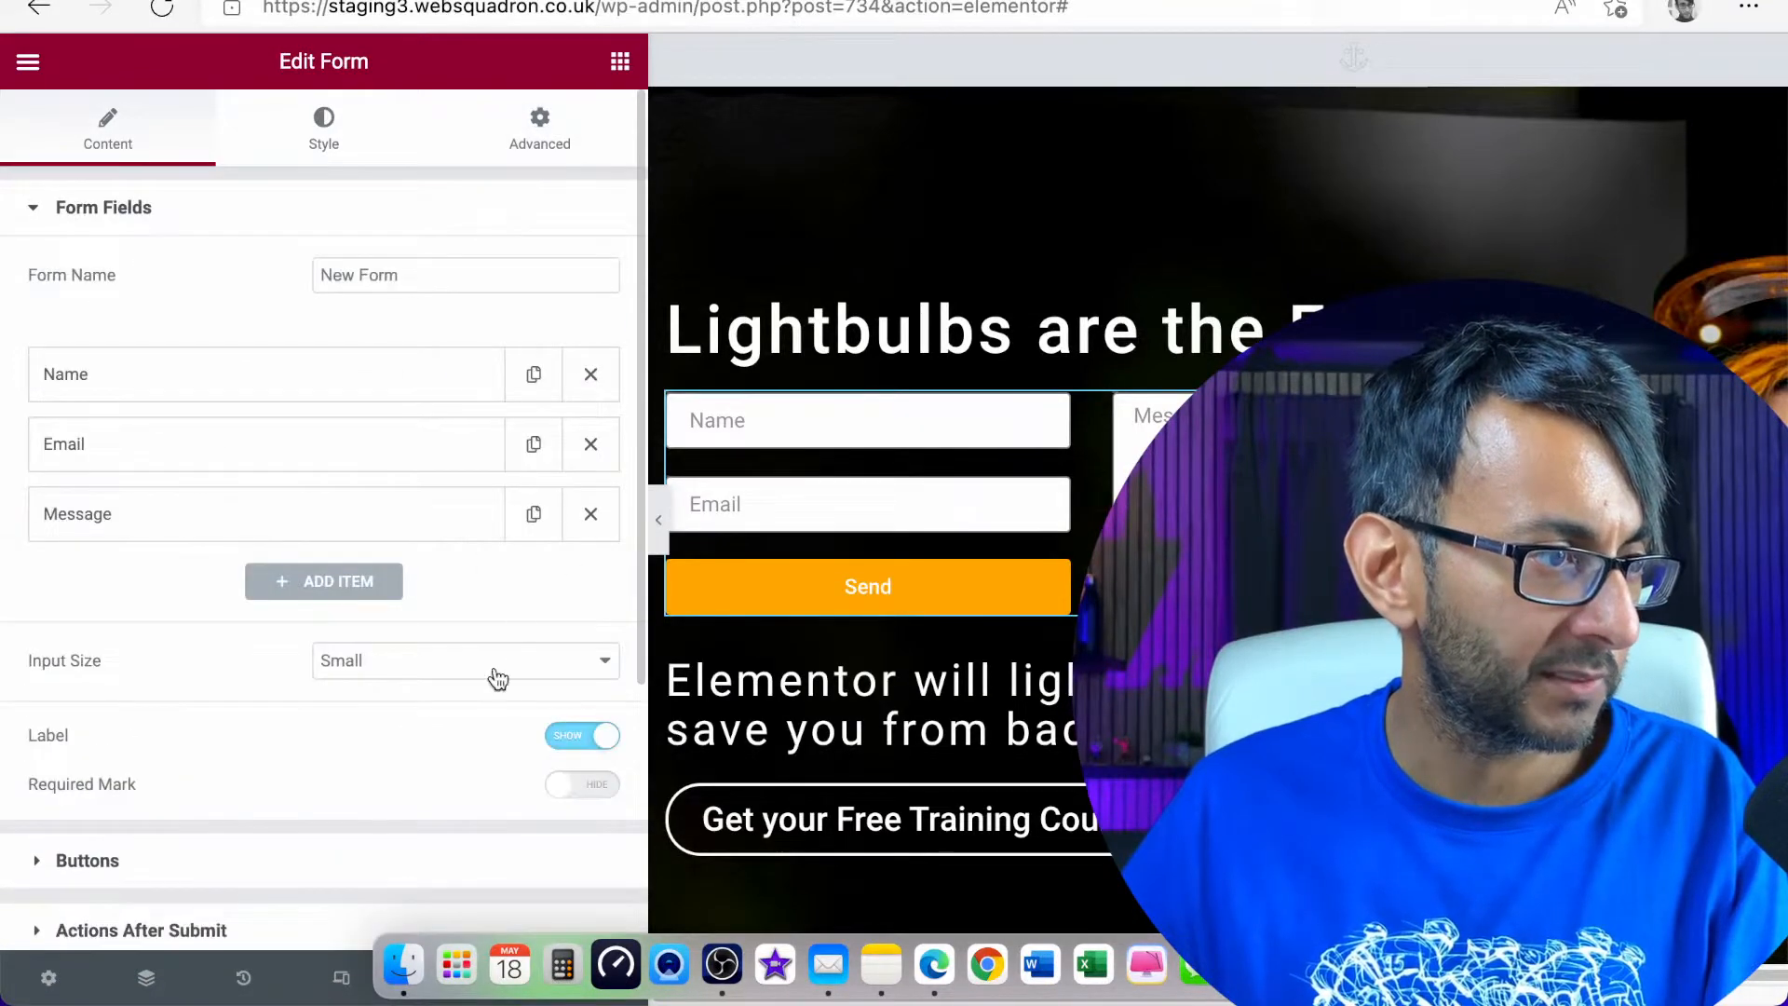
{"action": "left_click", "coordinate": [414, 518]}
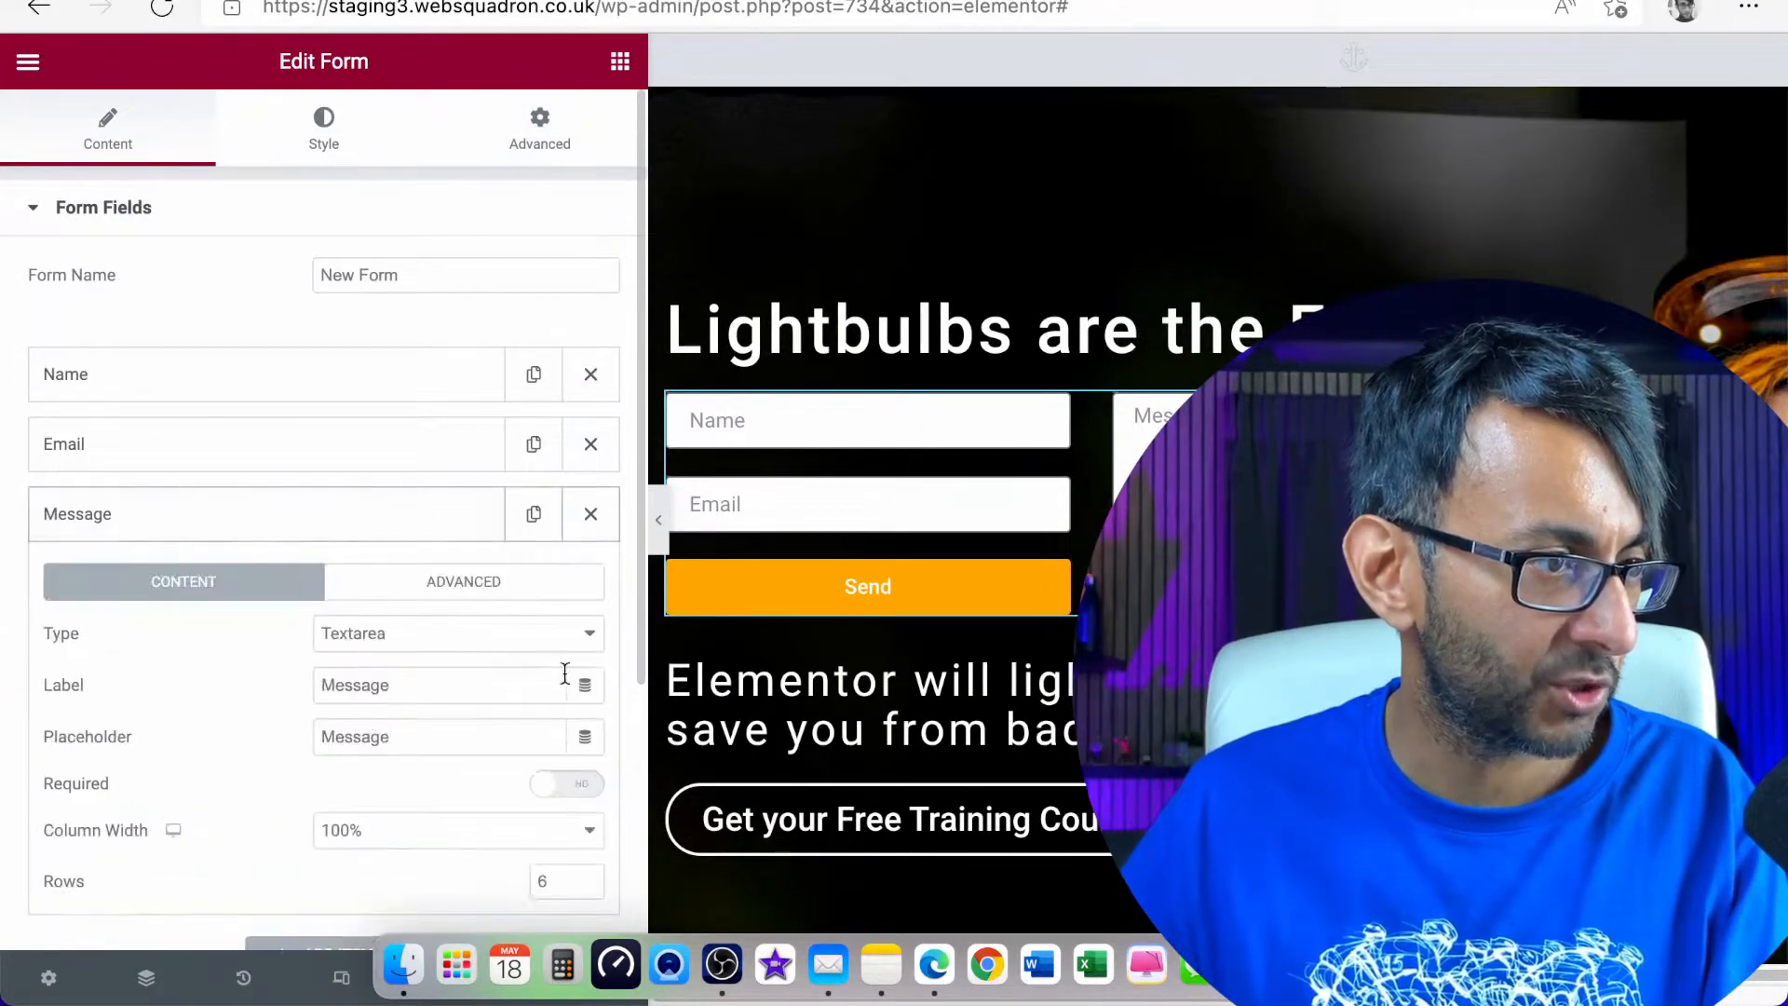
{"action": "left_click", "coordinate": [598, 875]}
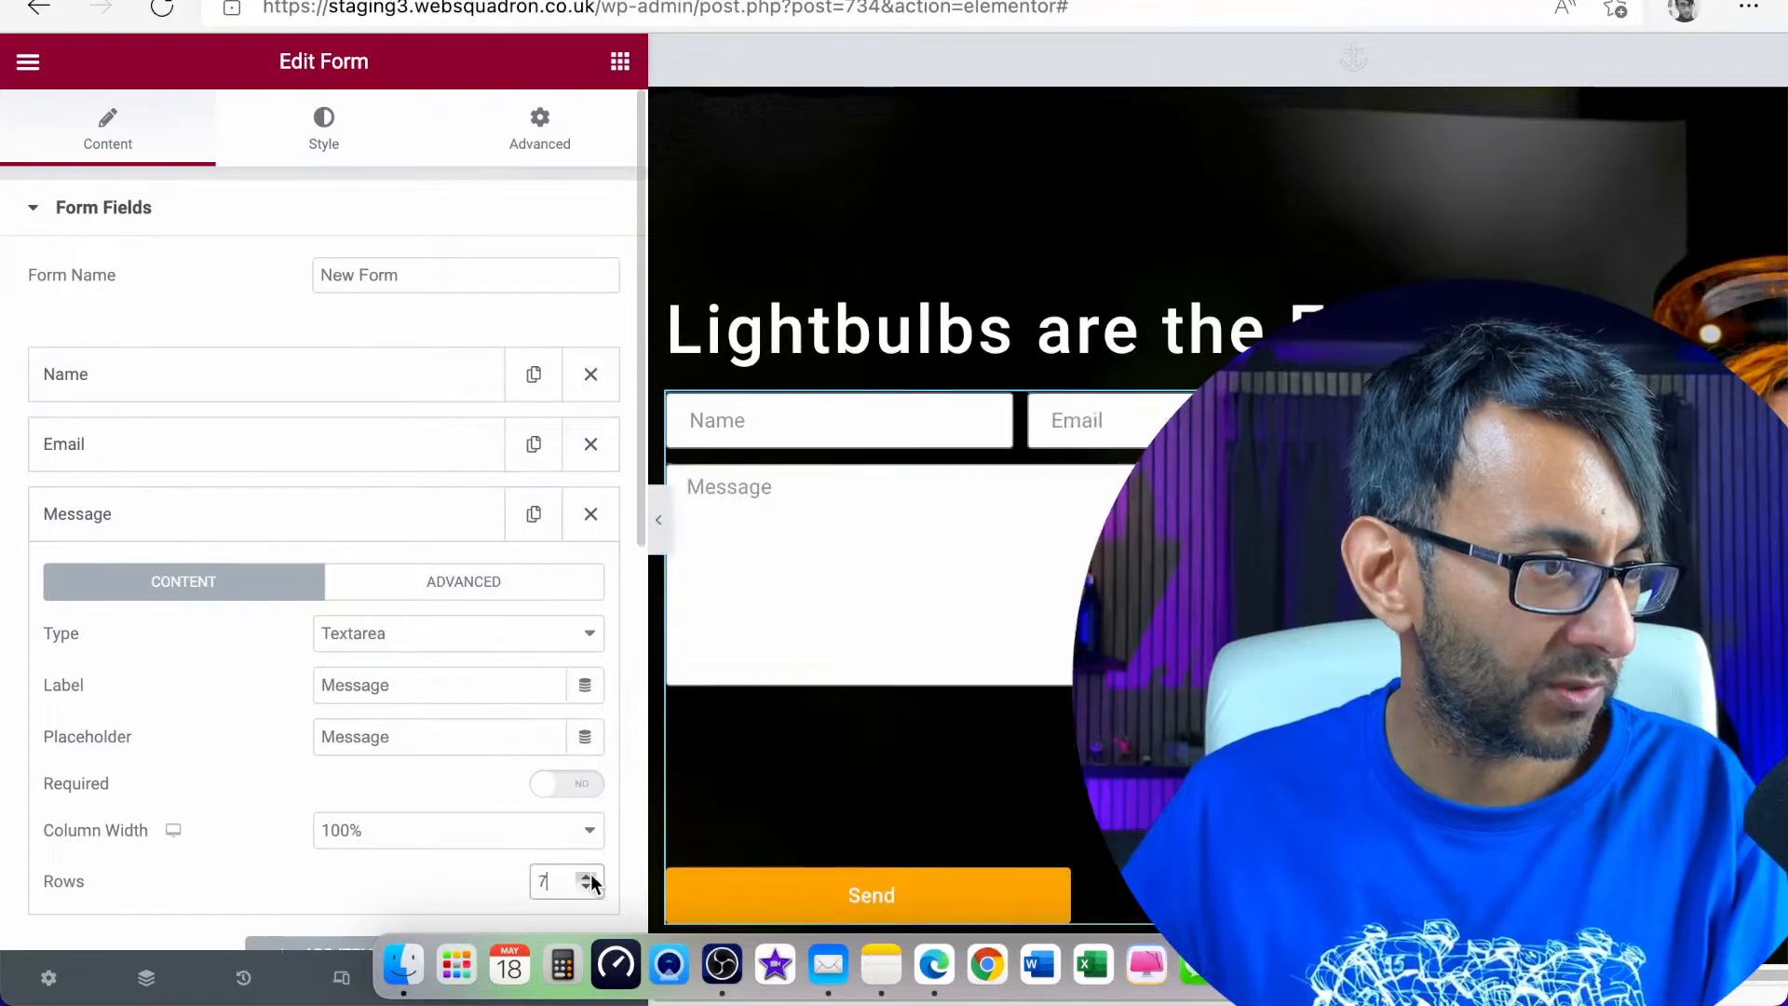
{"action": "left_click", "coordinate": [587, 157]}
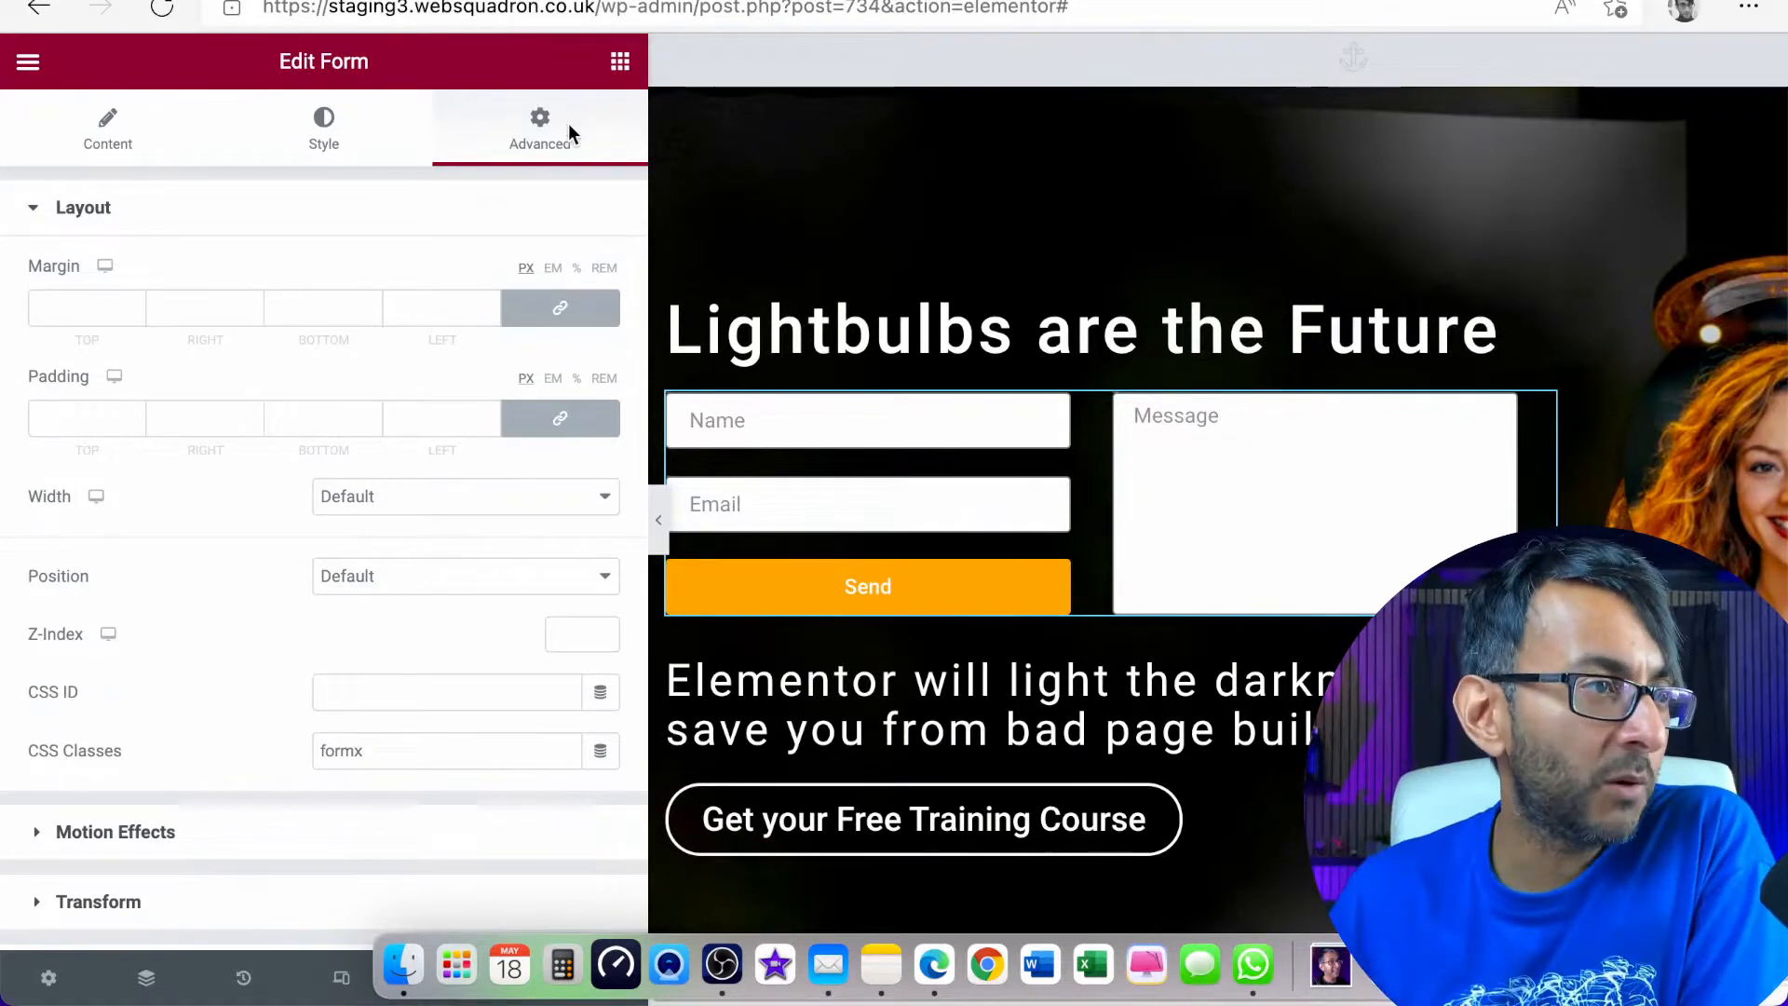
Clear all of the form's custom CSS to compare the default layout, and put the code back
{"action": "left_click", "coordinate": [620, 64]}
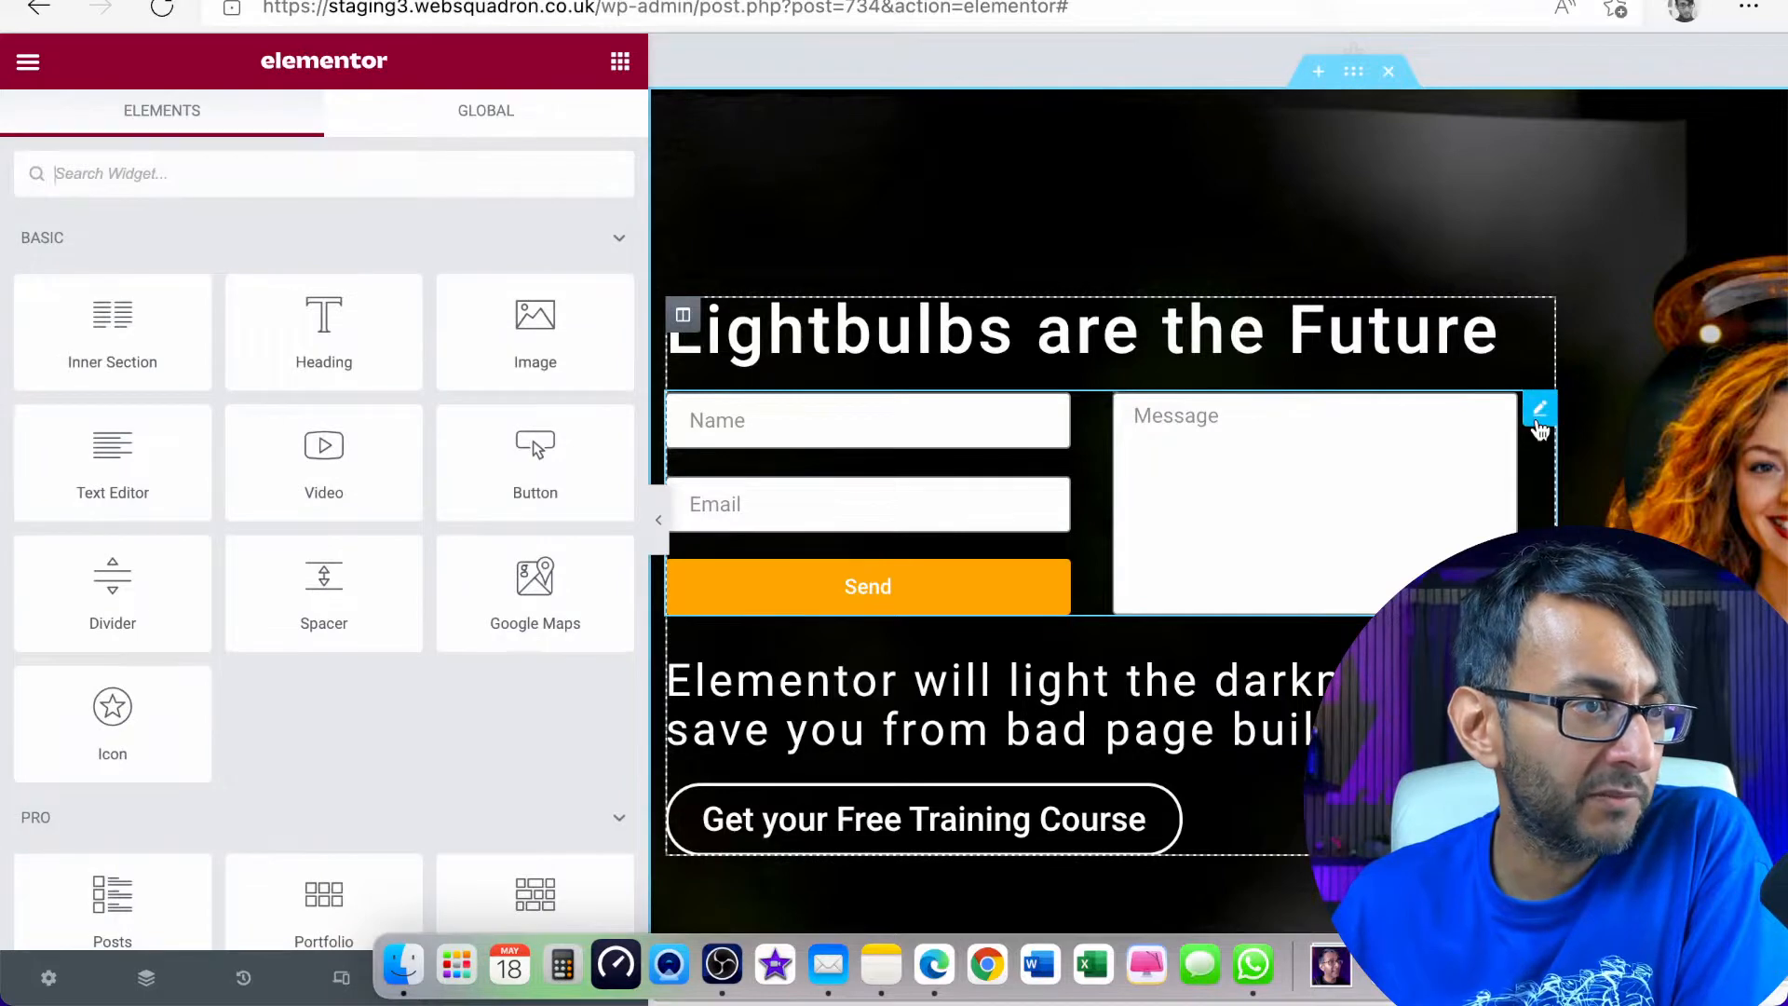
{"action": "left_click", "coordinate": [1540, 412]}
{"action": "scroll", "coordinate": [191, 710], "scroll_direction": "down", "scroll_amount": 4}
{"action": "left_click", "coordinate": [199, 745]}
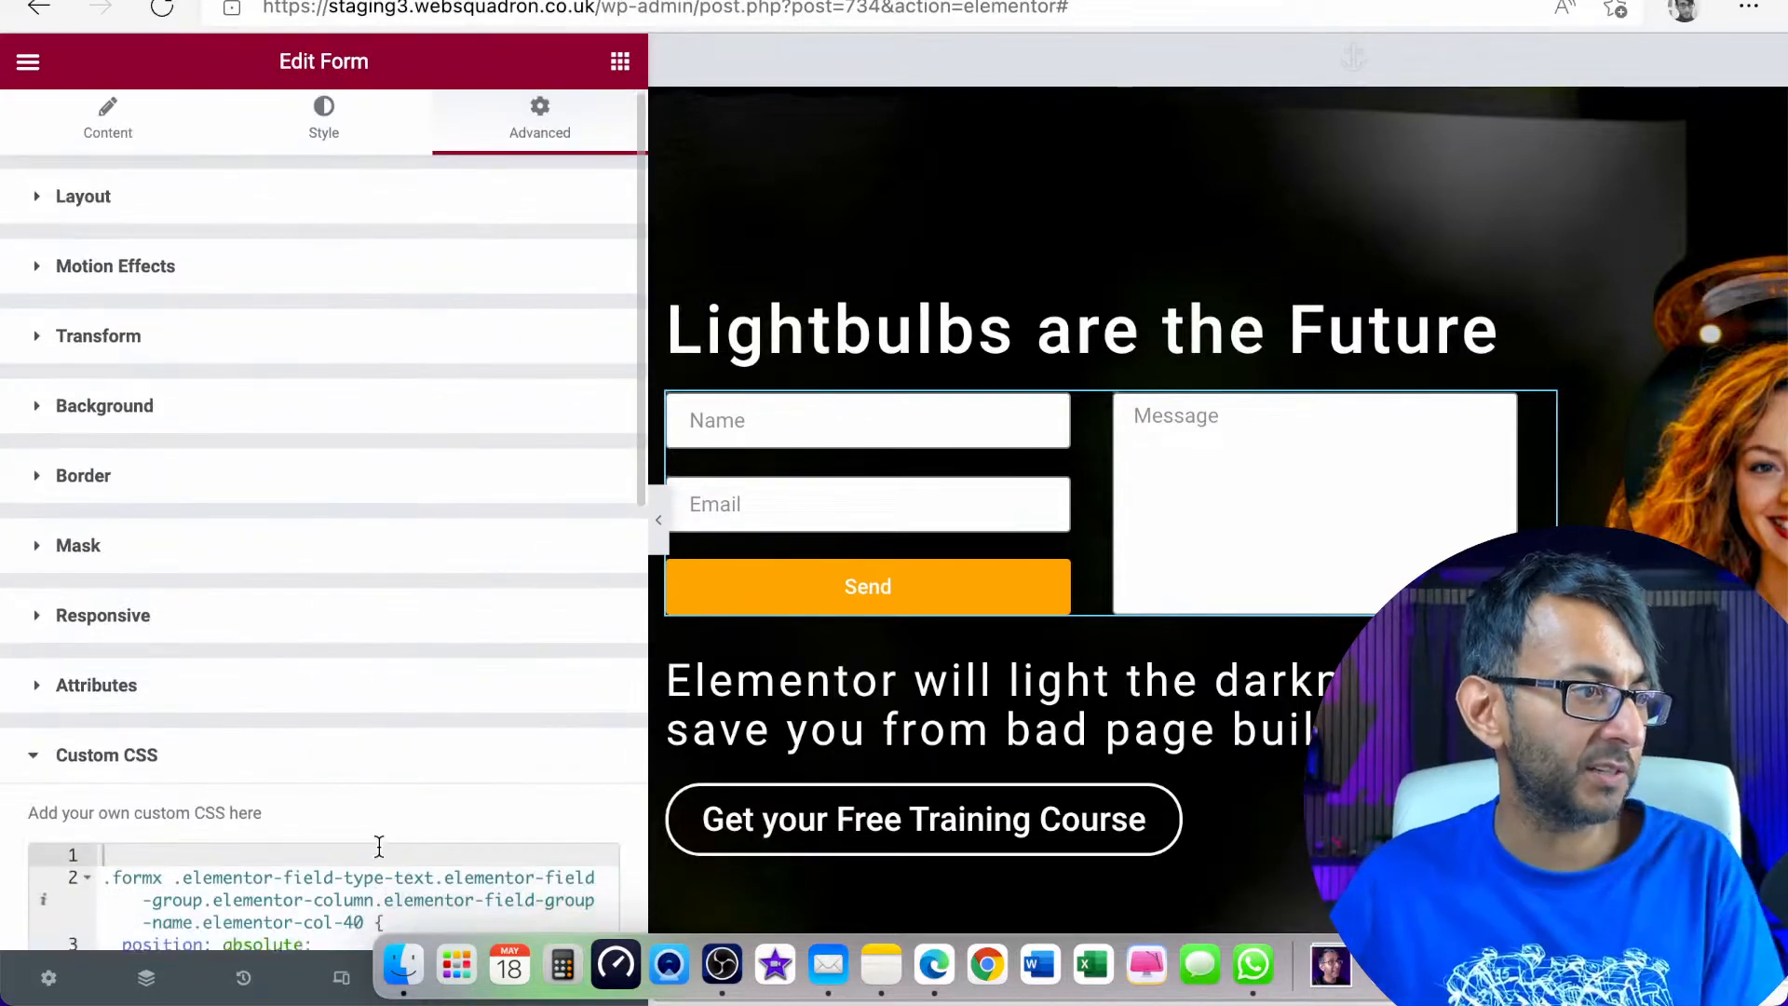
{"action": "scroll", "coordinate": [379, 846], "scroll_direction": "down", "scroll_amount": 1}
{"action": "key", "text": "super+a"}
{"action": "key", "text": "super+c"}
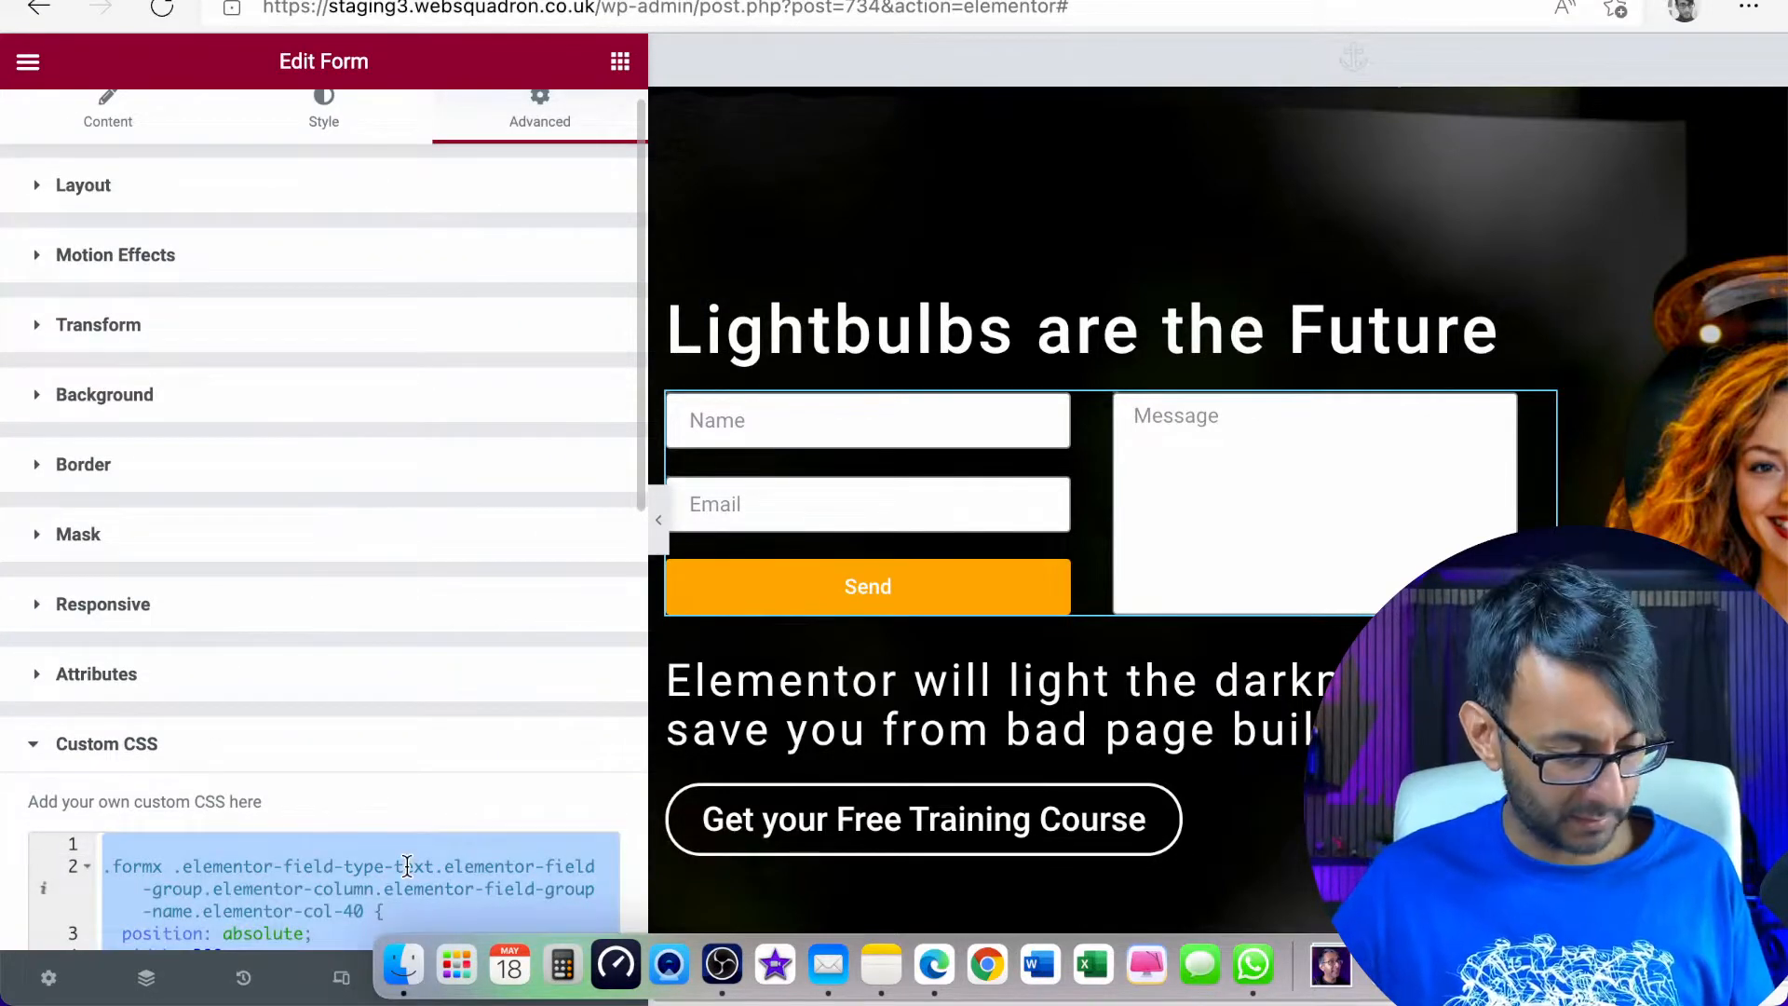
{"action": "key", "text": "BackSpace"}
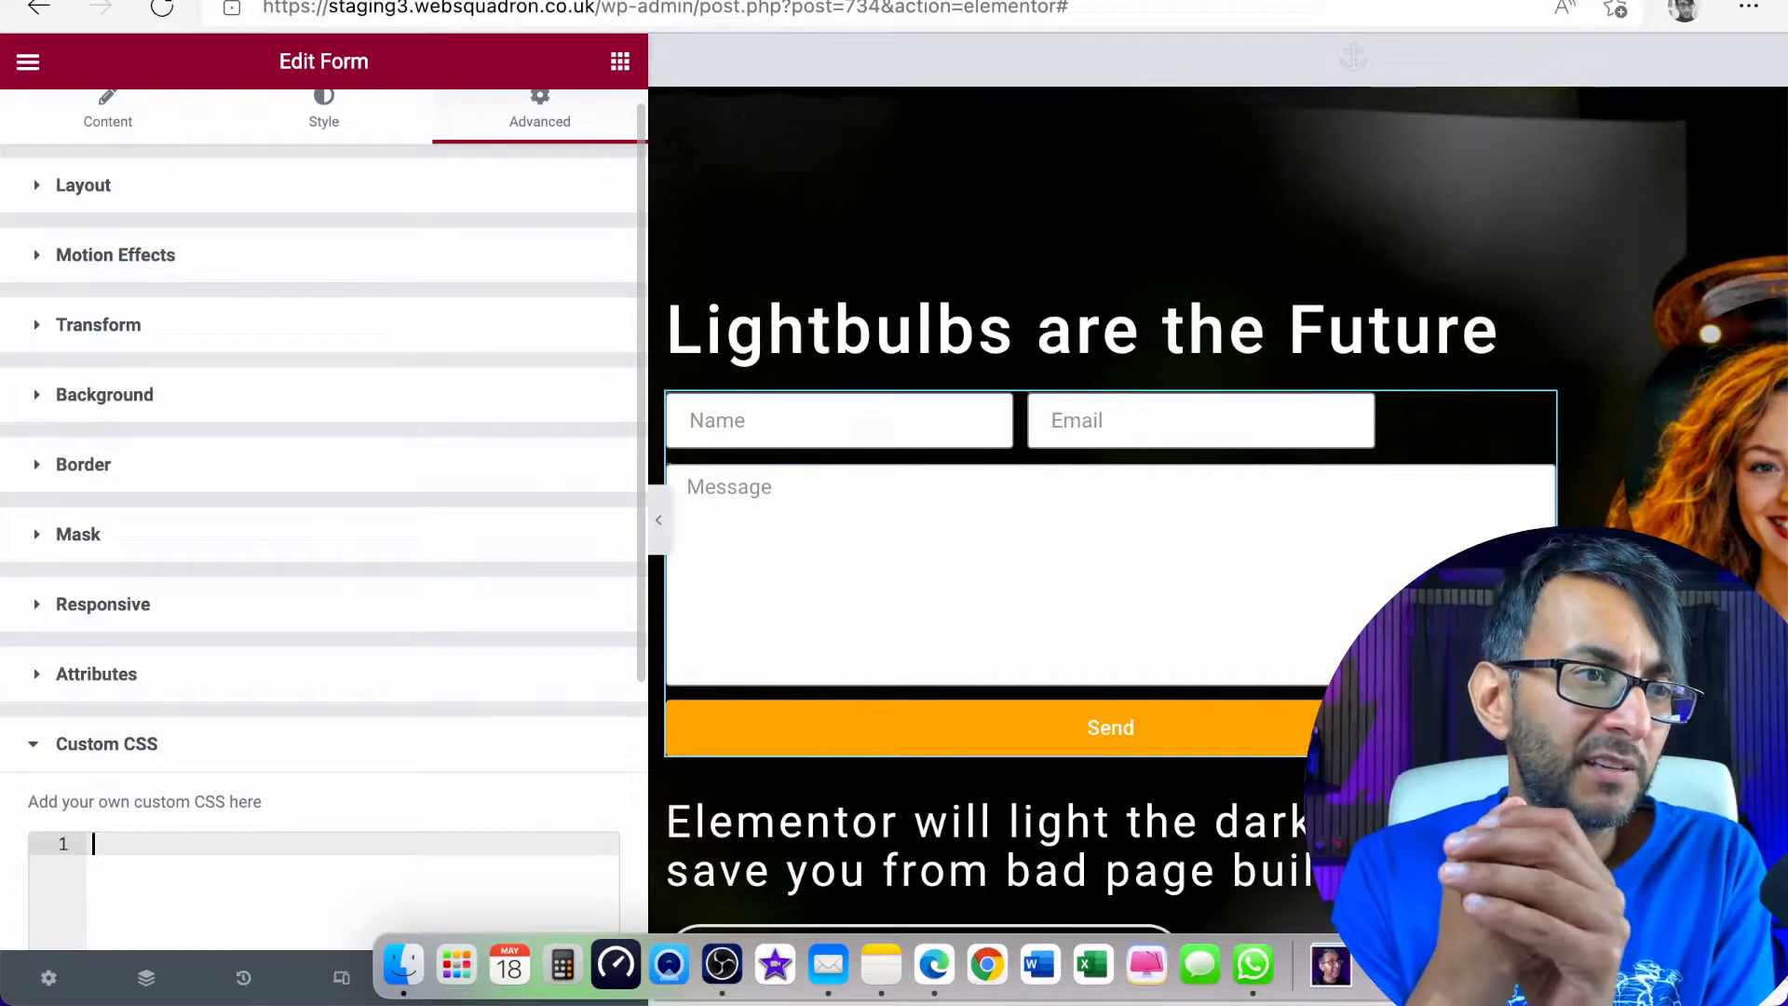
{"action": "key", "text": "super+v"}
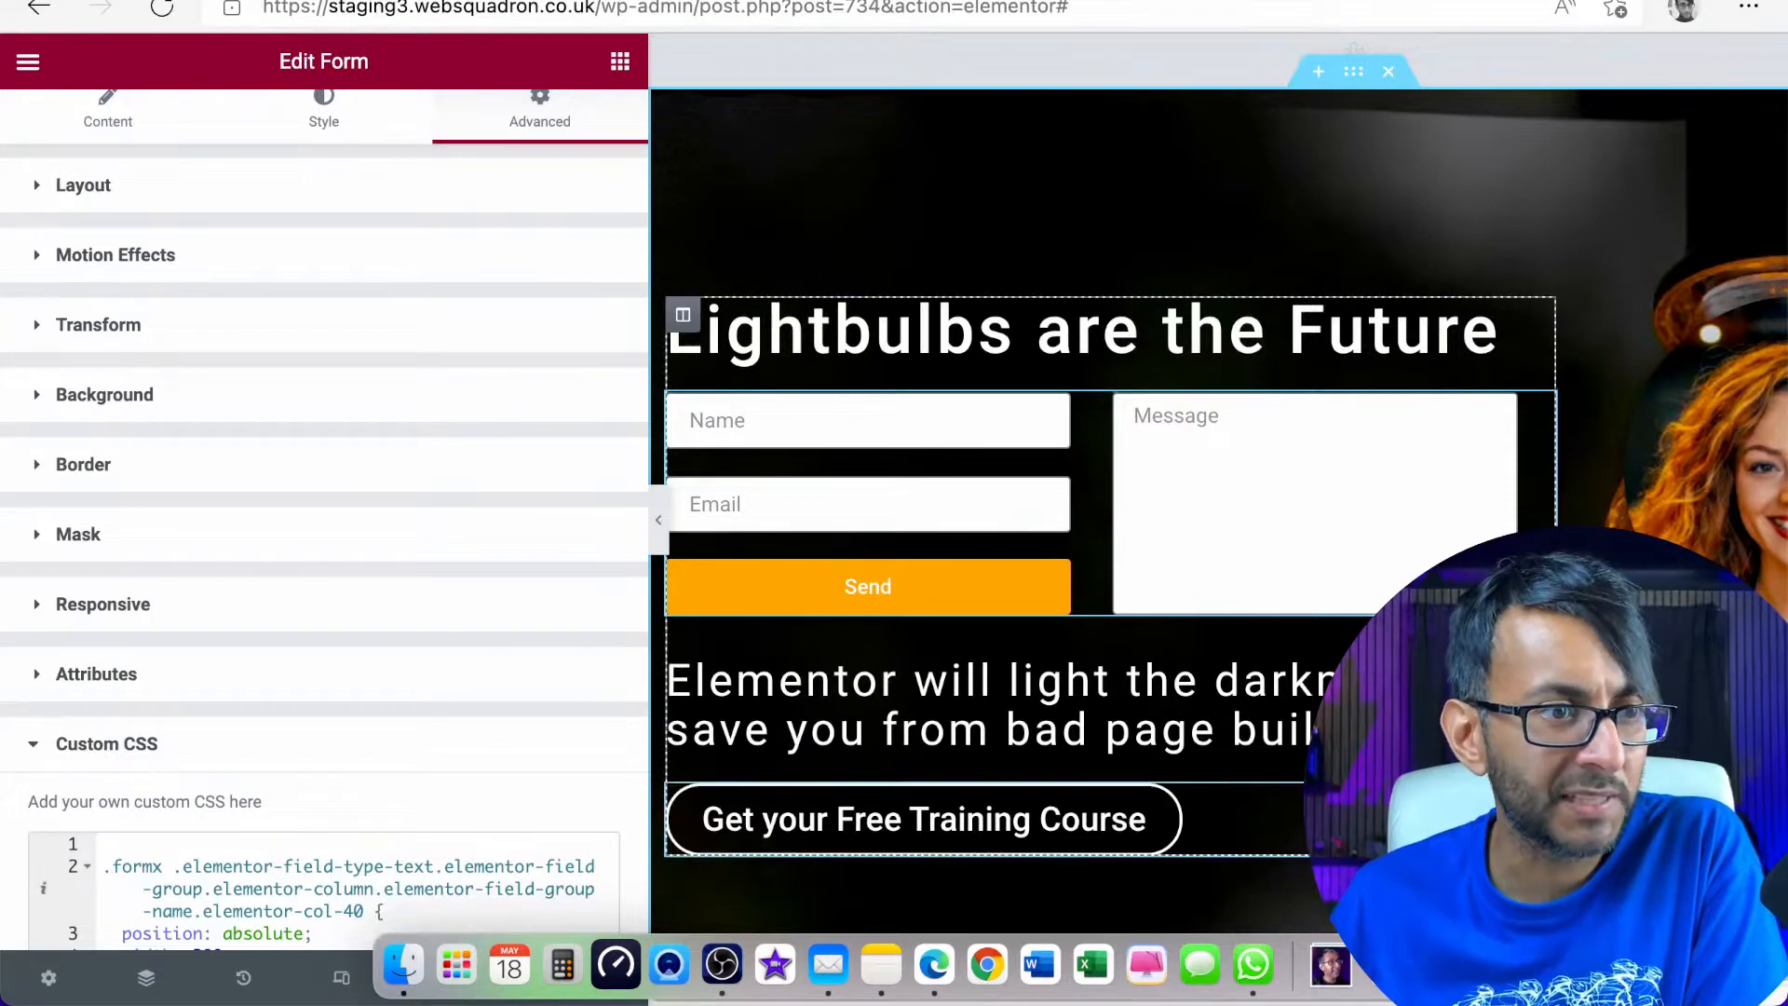
Preview the finished form layout without the editor panel, and update the page to save the form's custom CSS
{"action": "left_click", "coordinate": [660, 528]}
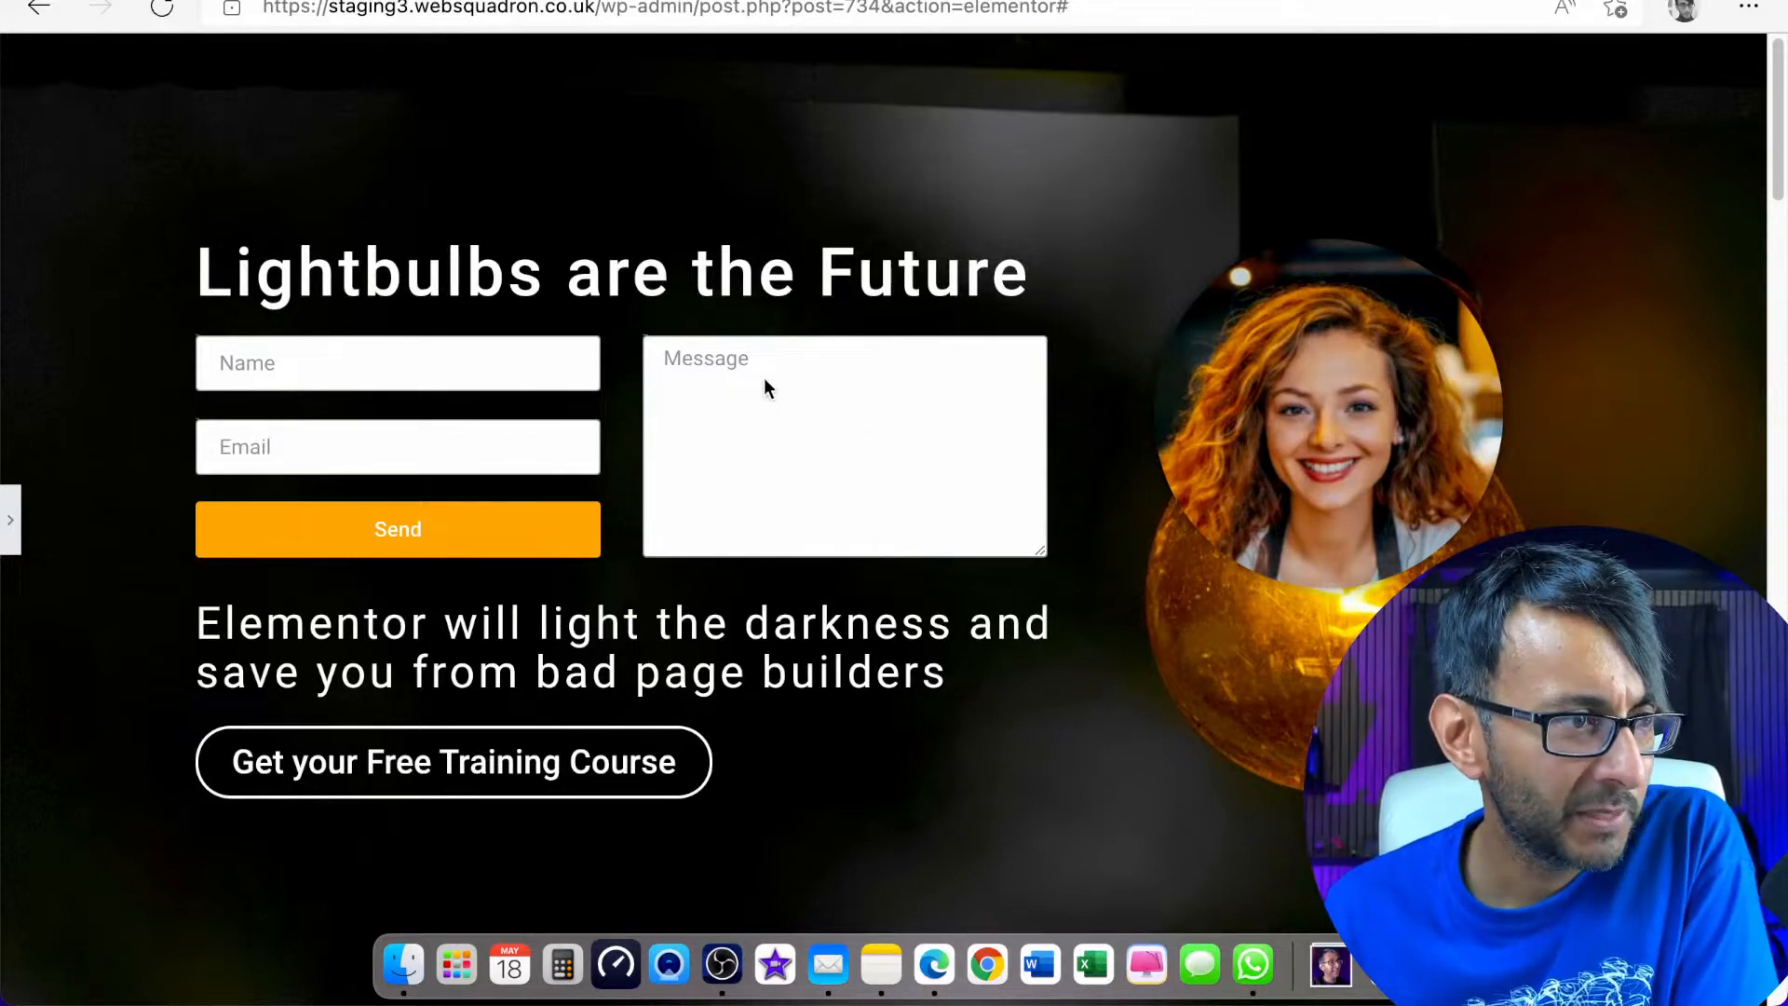
{"action": "left_click", "coordinate": [10, 531]}
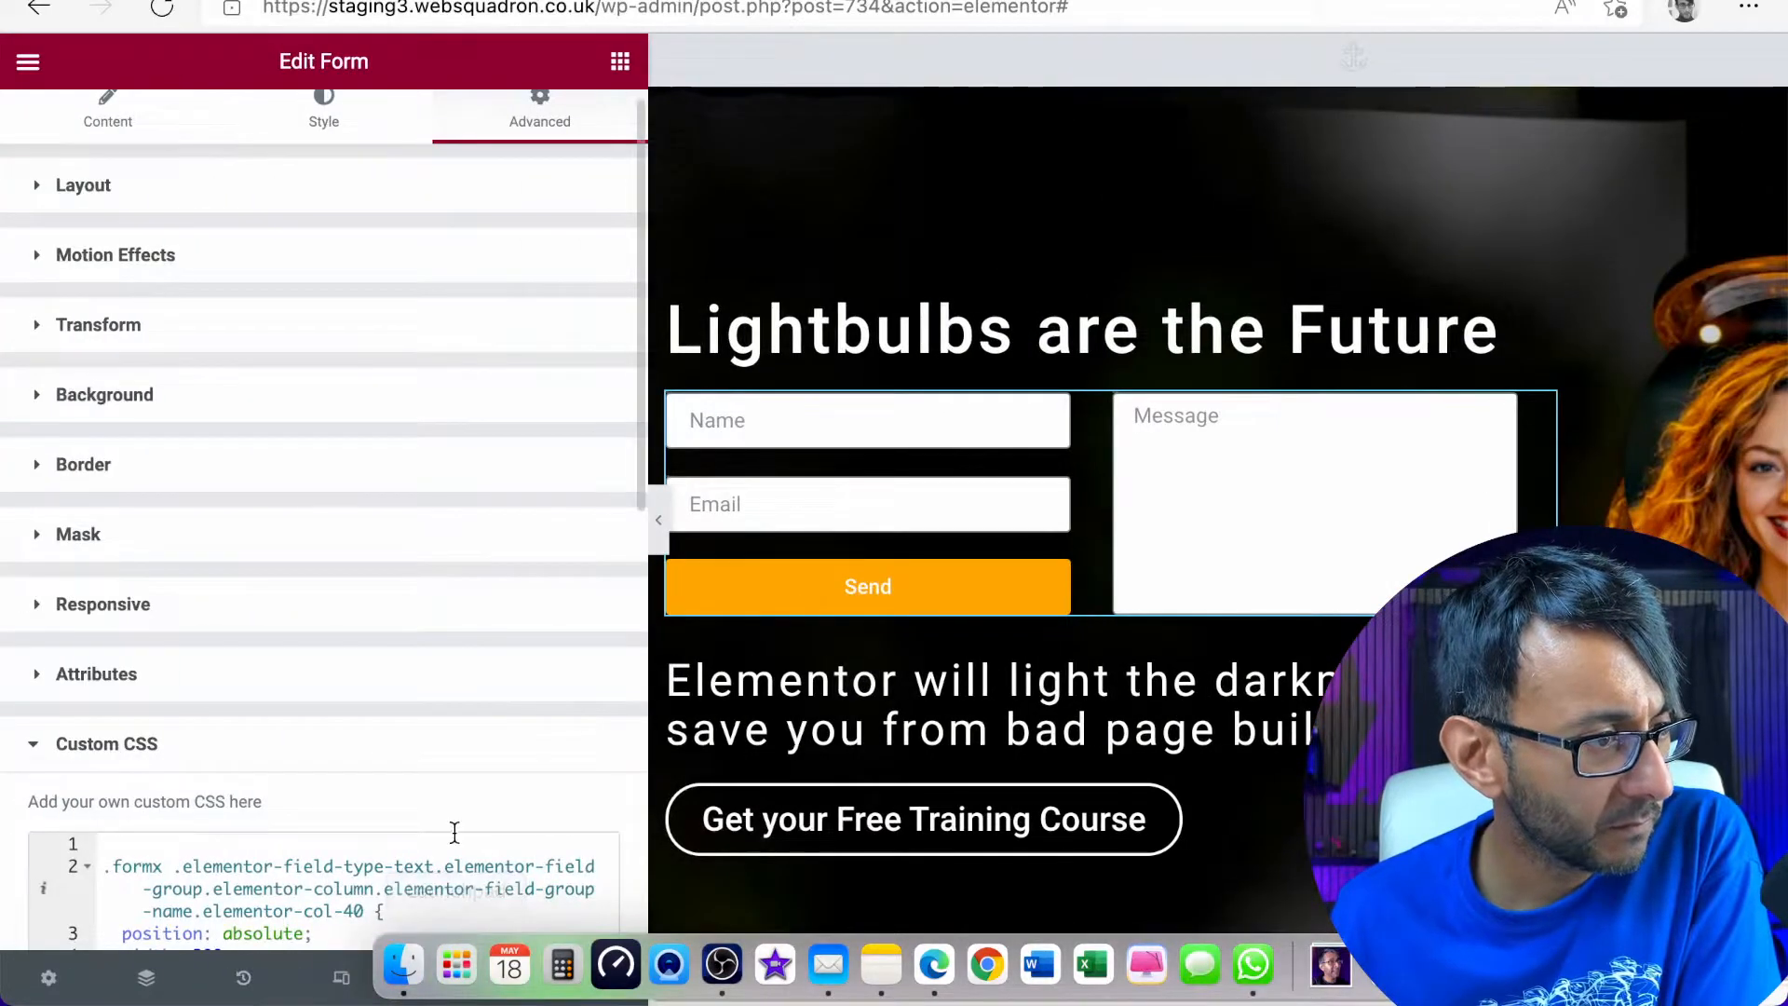
{"action": "scroll", "coordinate": [455, 832], "scroll_direction": "down", "scroll_amount": 5}
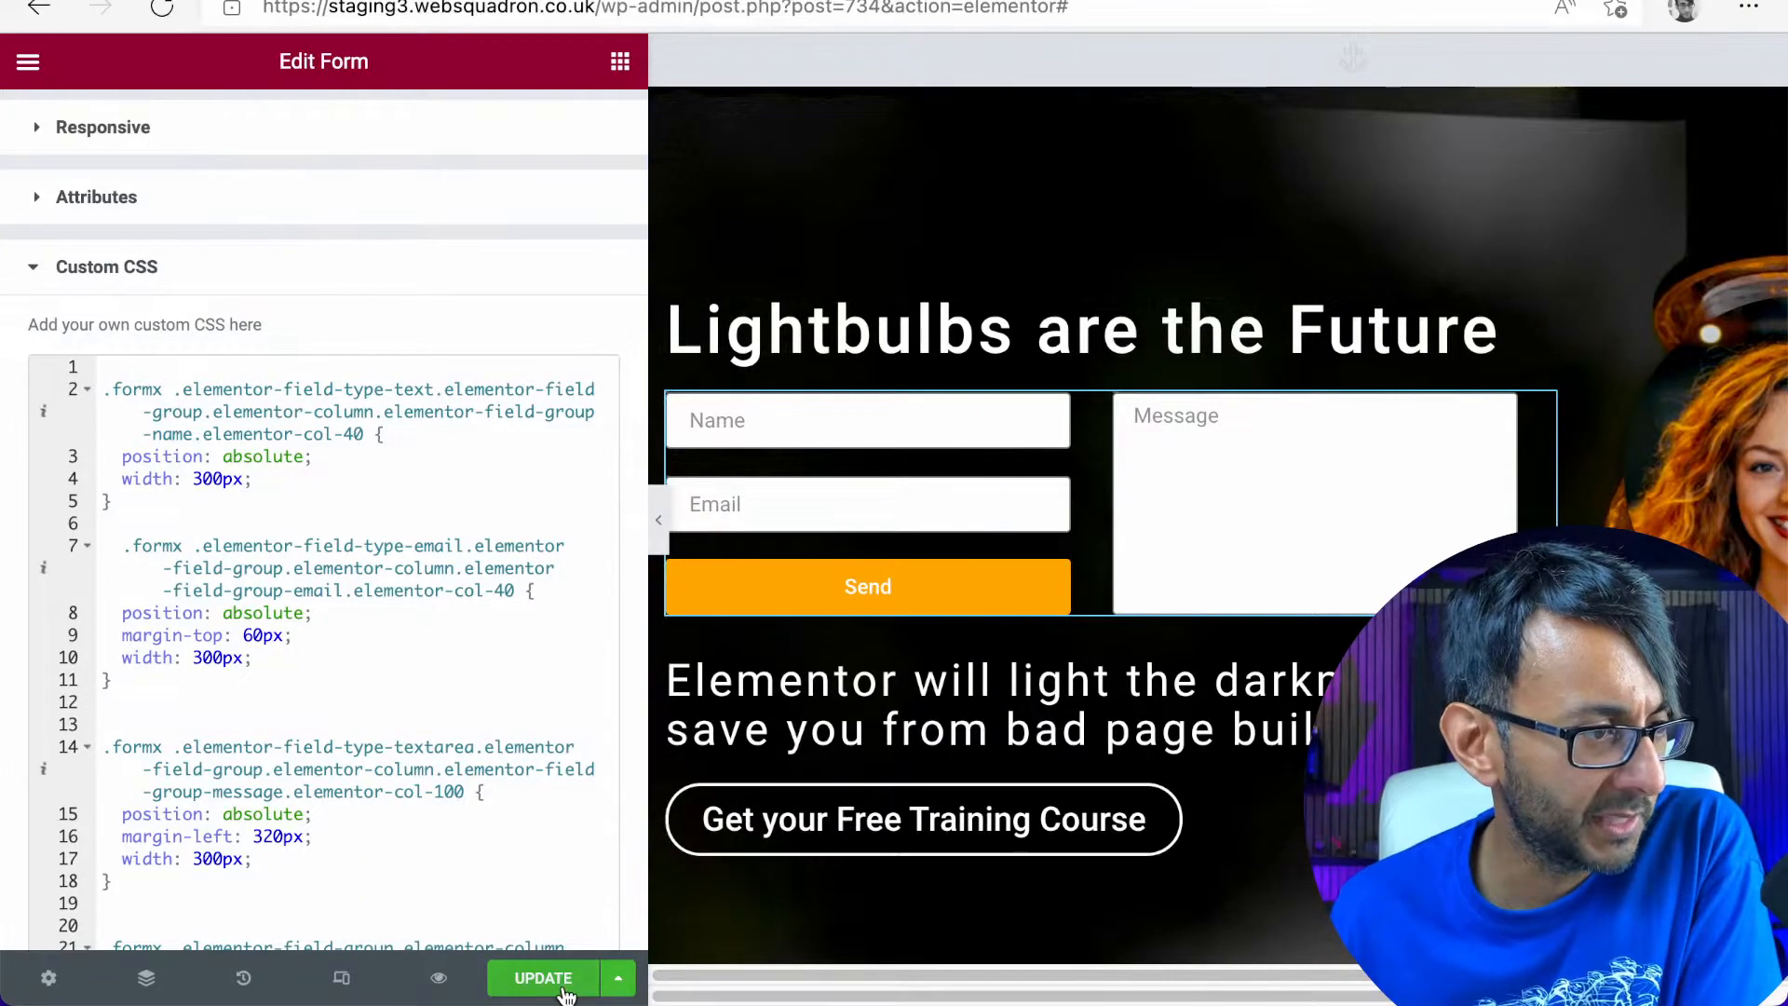
{"action": "left_click", "coordinate": [563, 989]}
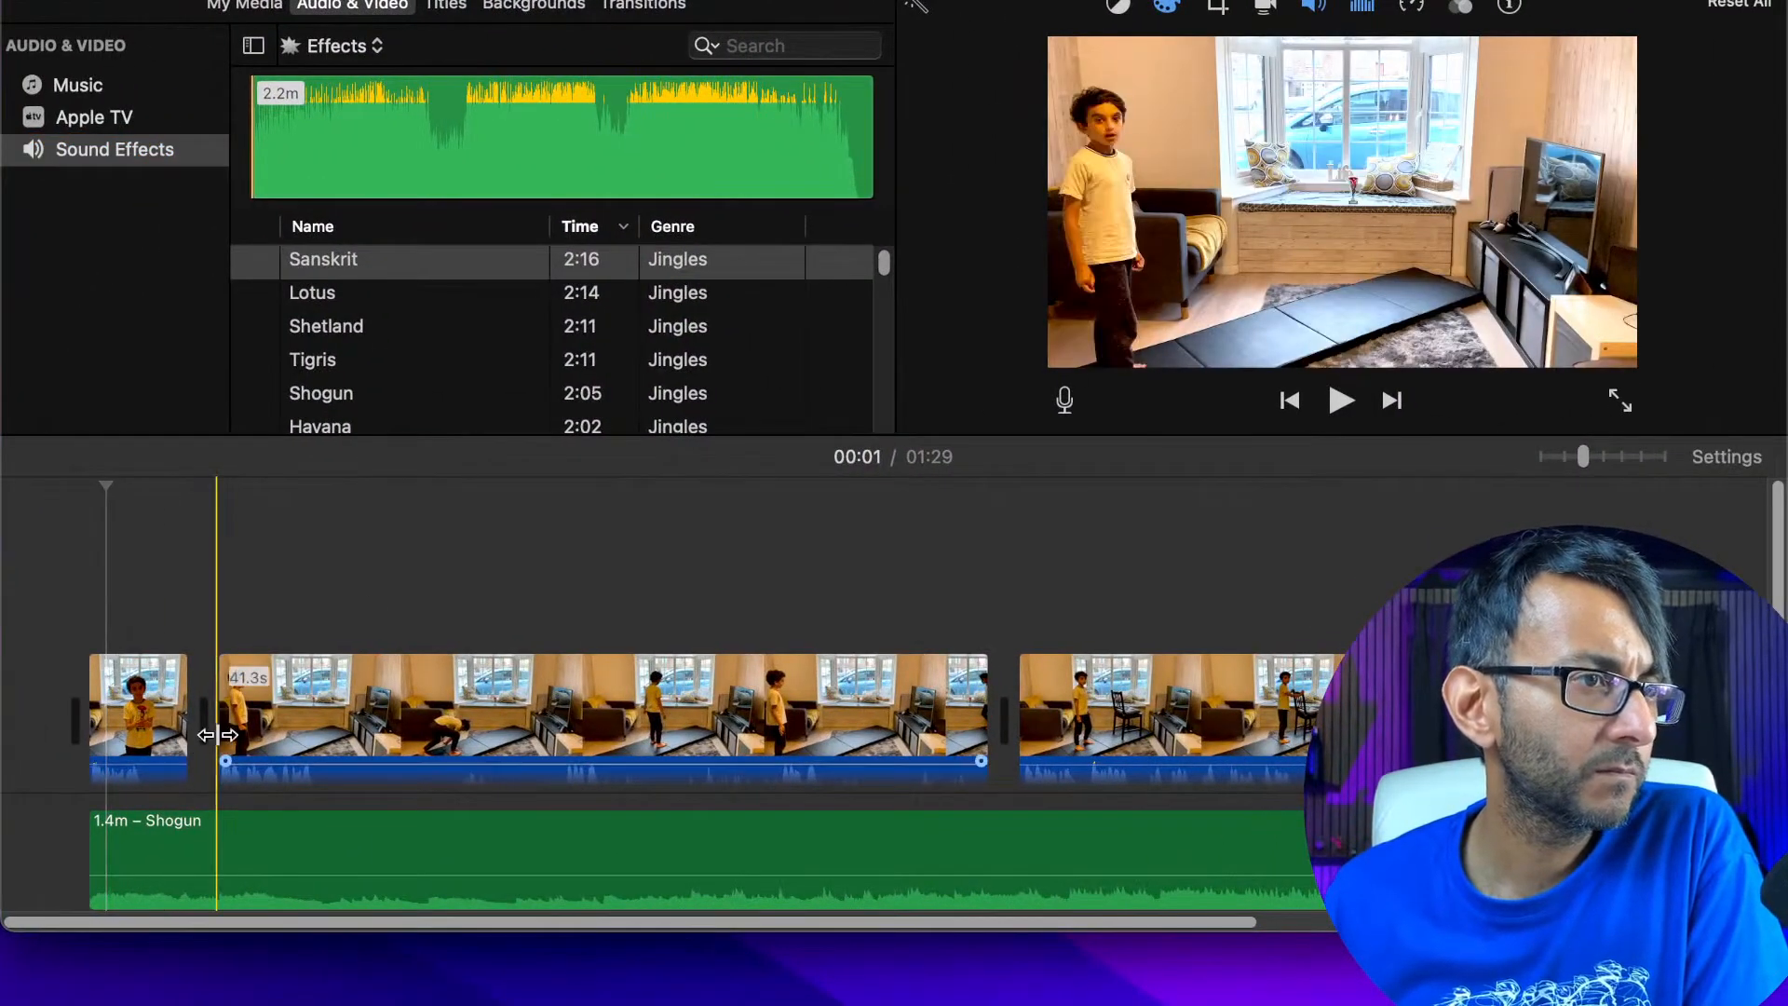
Switch to iMovie, leave the project currently open, and open the My Movie 7 project
{"action": "left_click", "coordinate": [168, 749]}
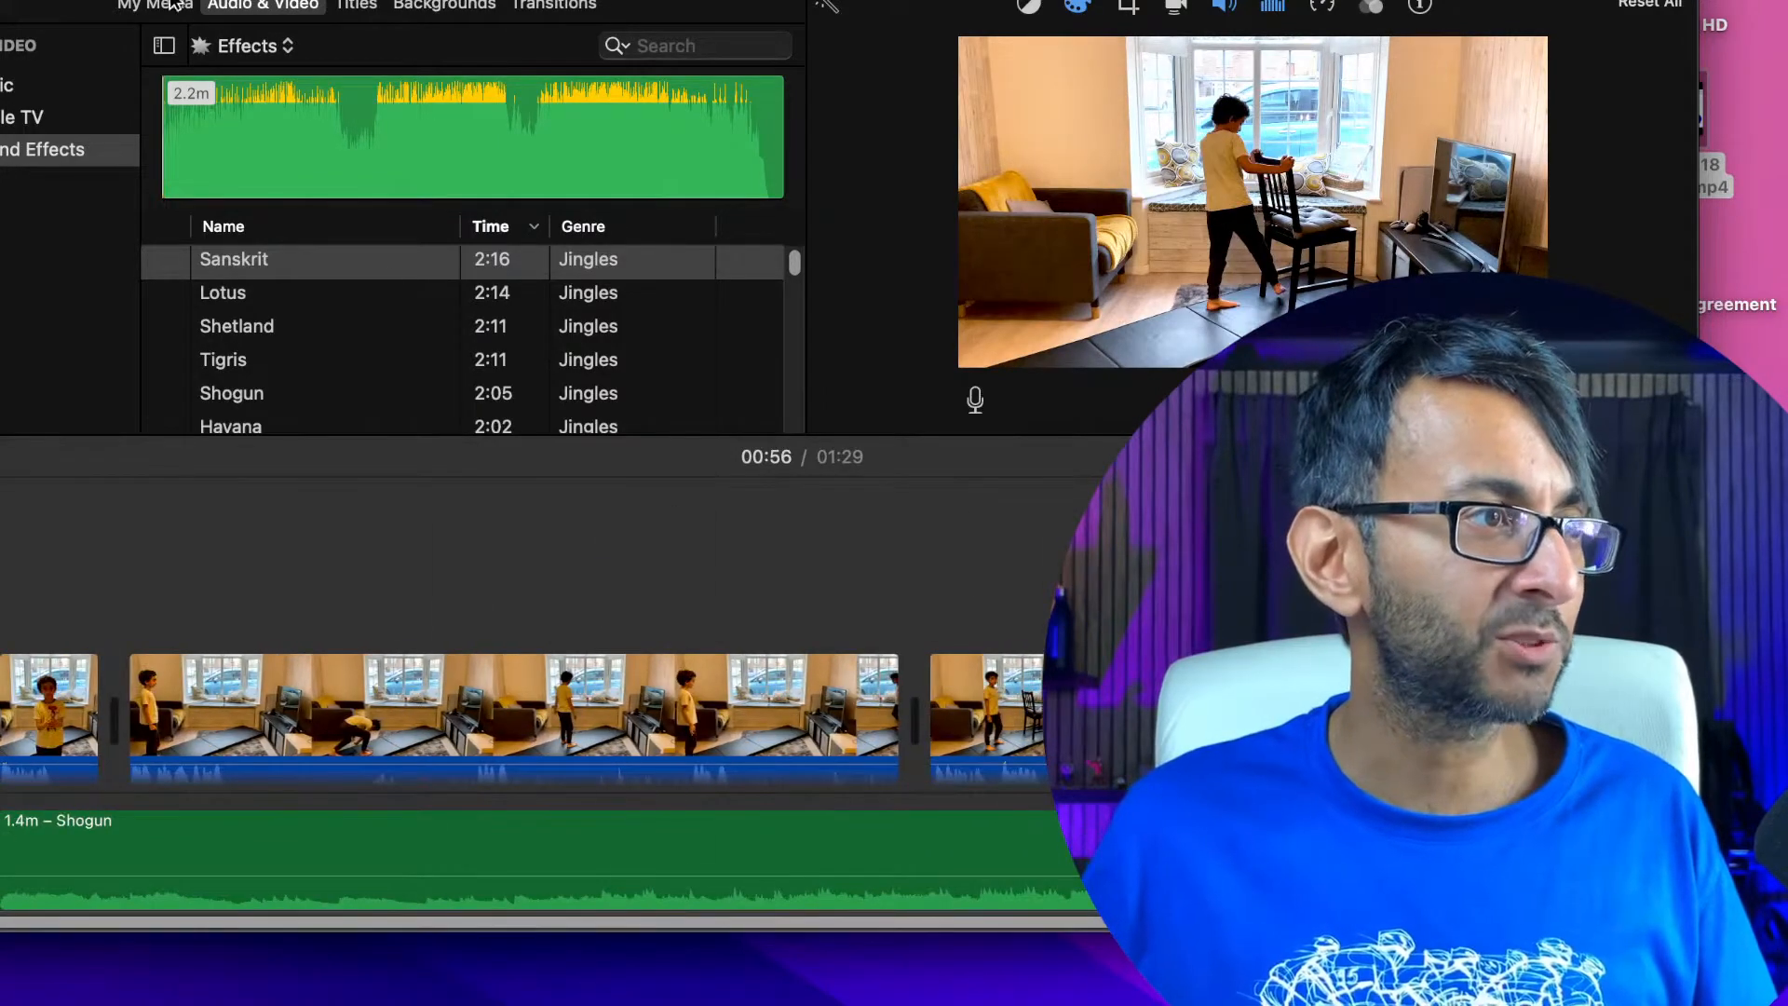
{"action": "left_click", "coordinate": [121, 0]}
{"action": "left_click", "coordinate": [935, 308]}
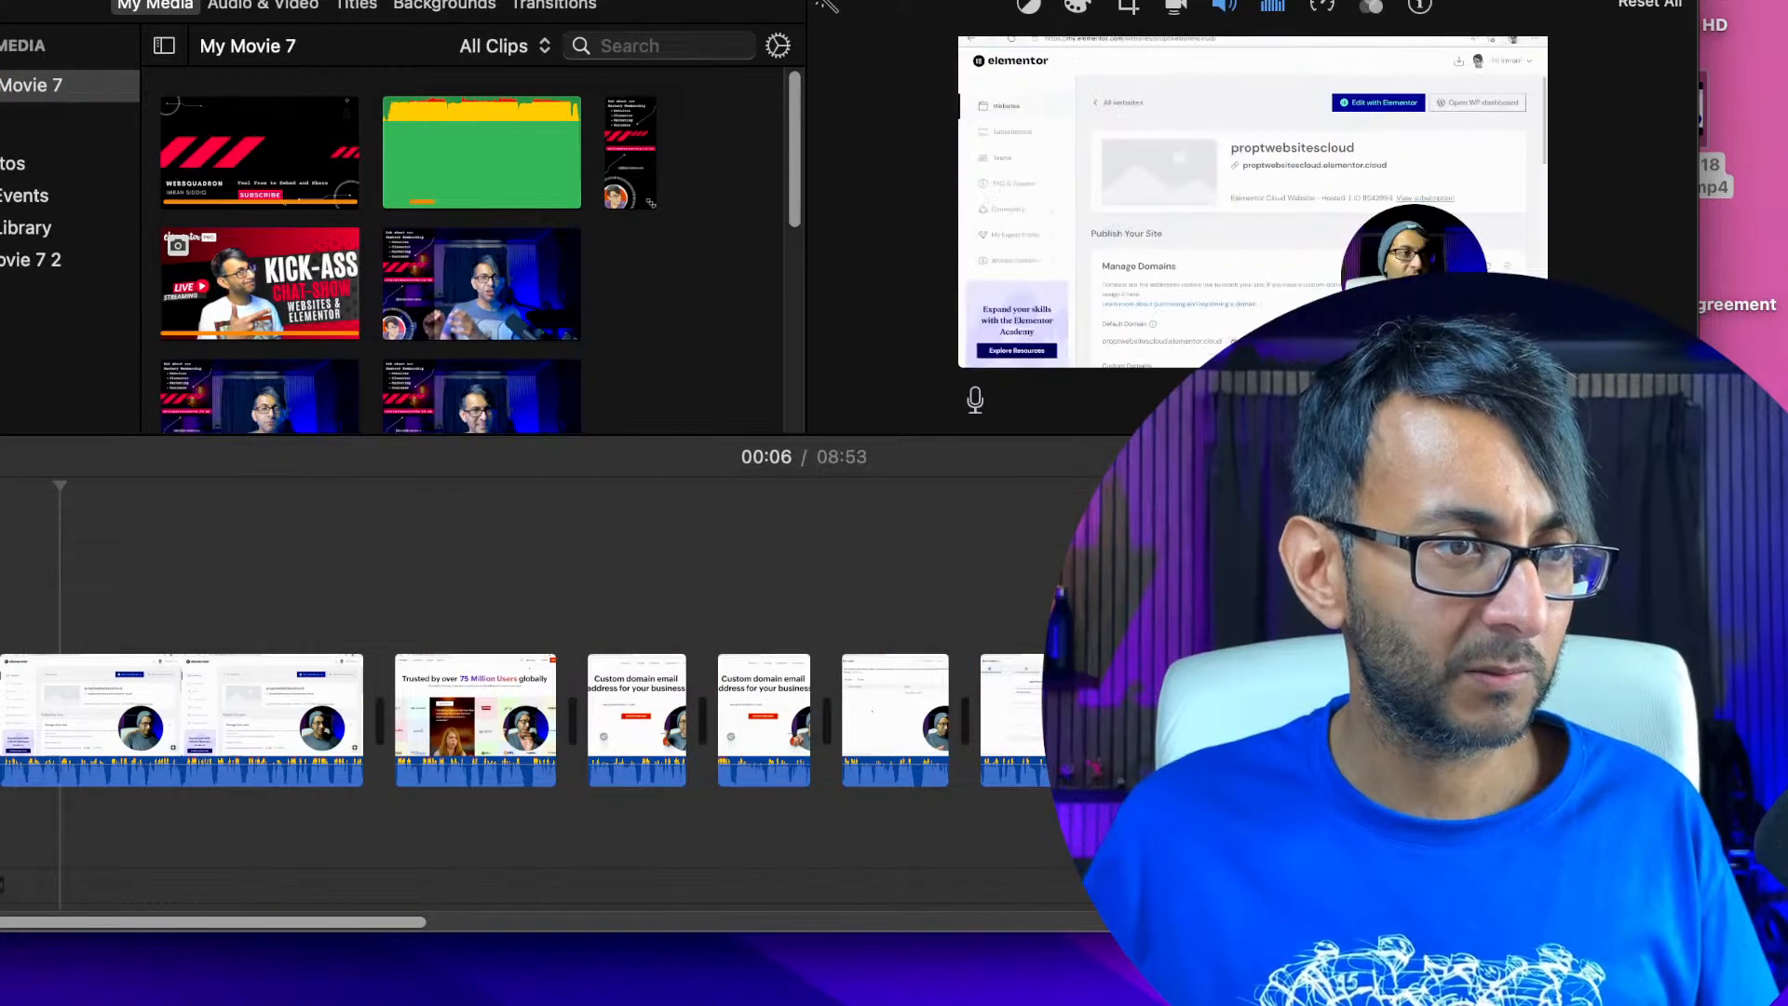
Delete all the old screen-recording clips from the My Movie 7 timeline, keeping only the Websquadron end-screen clips with their music
{"action": "left_click_drag", "start_coordinate": [1528, 456], "coordinate": [1487, 457]}
{"action": "left_click_drag", "start_coordinate": [52, 572], "coordinate": [1584, 769]}
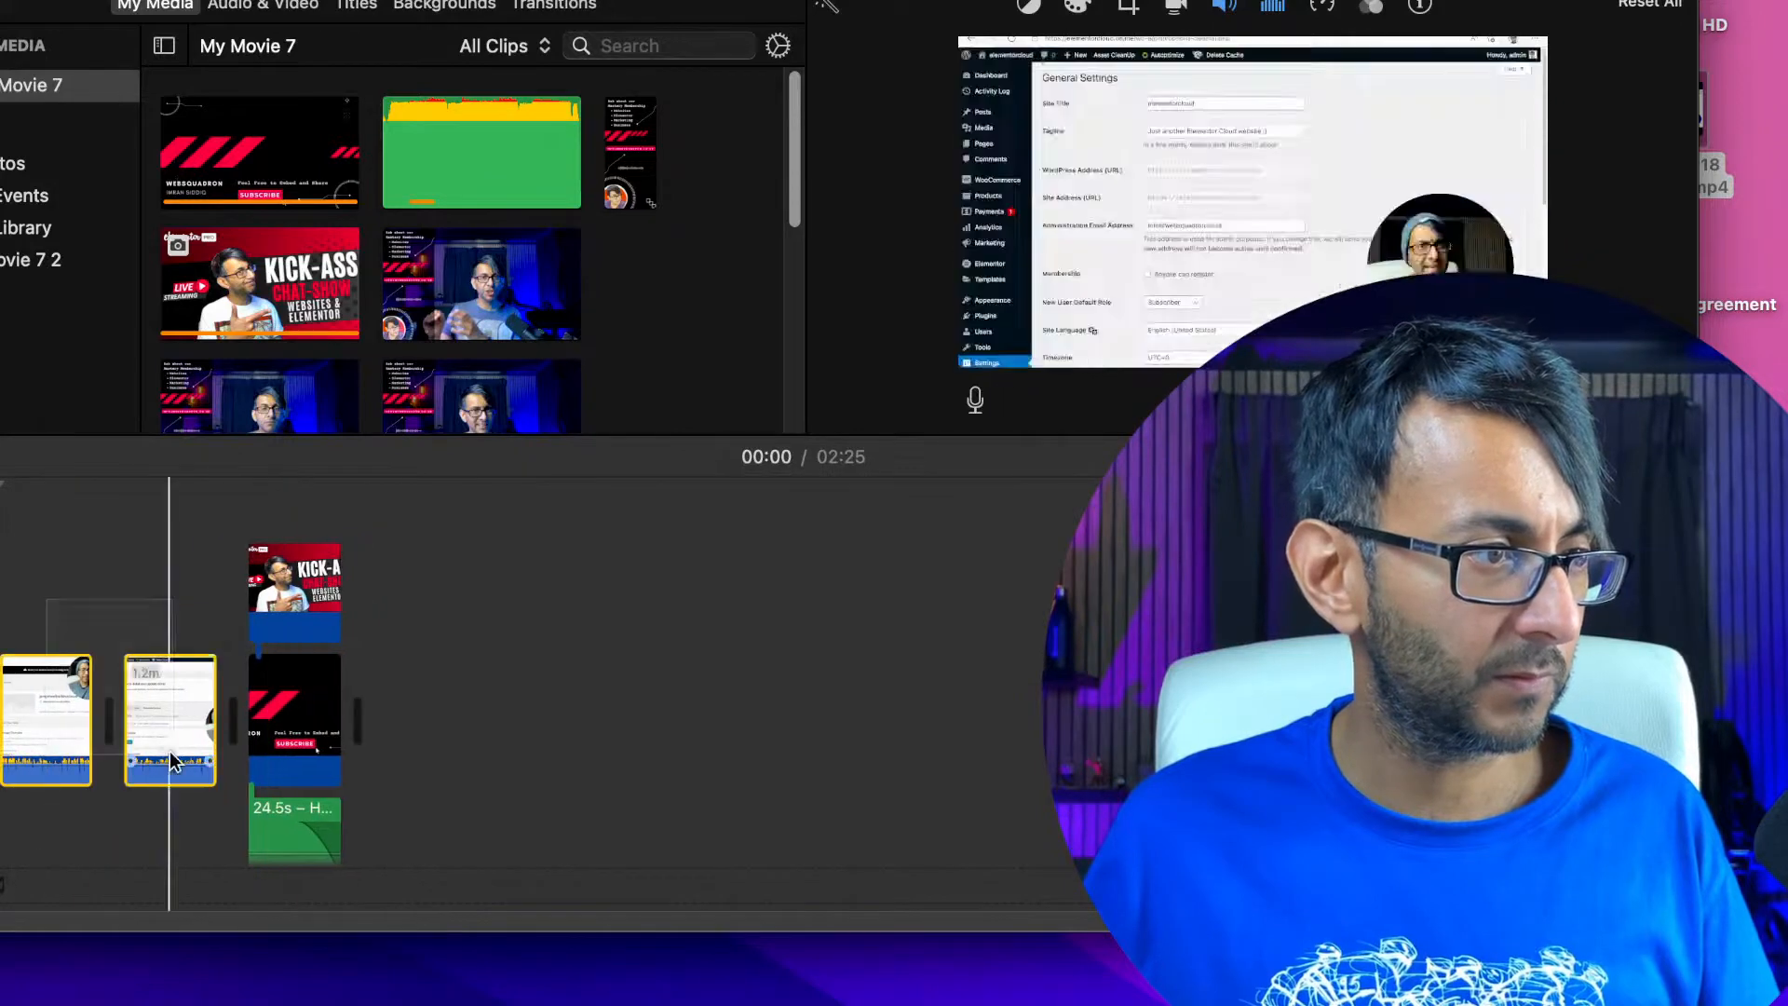
{"action": "right_click", "coordinate": [169, 750]}
{"action": "left_click", "coordinate": [249, 617]}
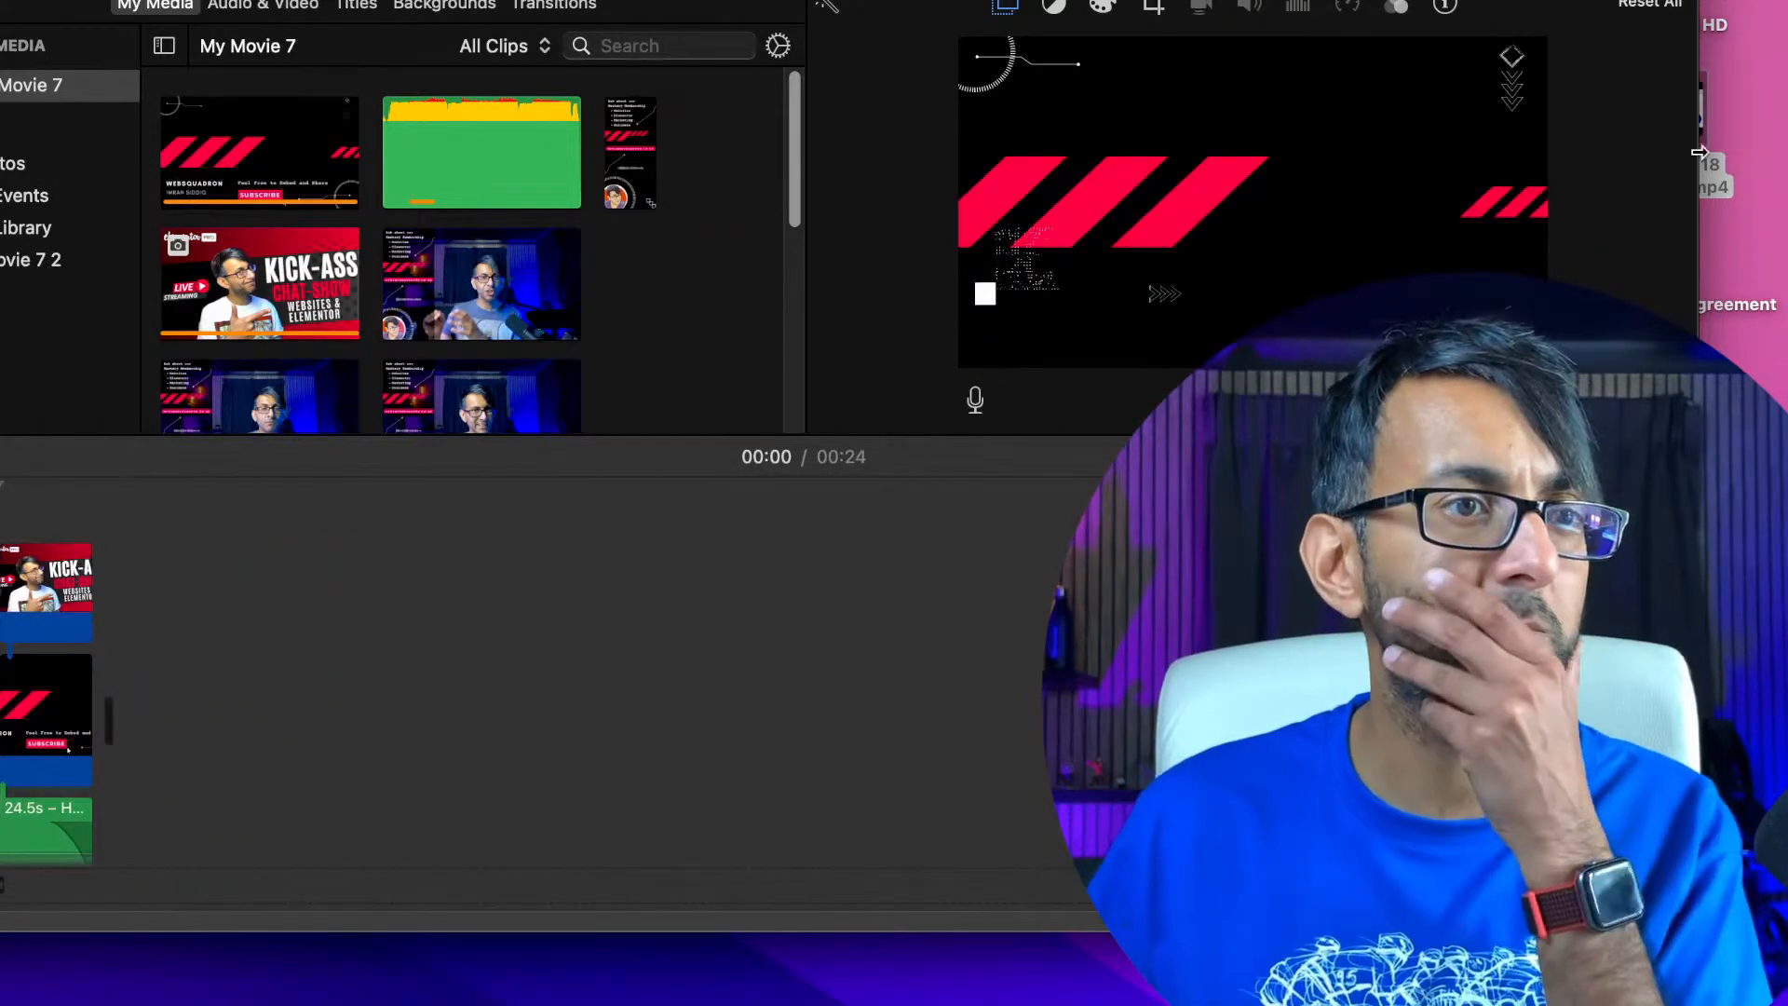
{"action": "left_click_drag", "start_coordinate": [1025, 0], "coordinate": [869, 0]}
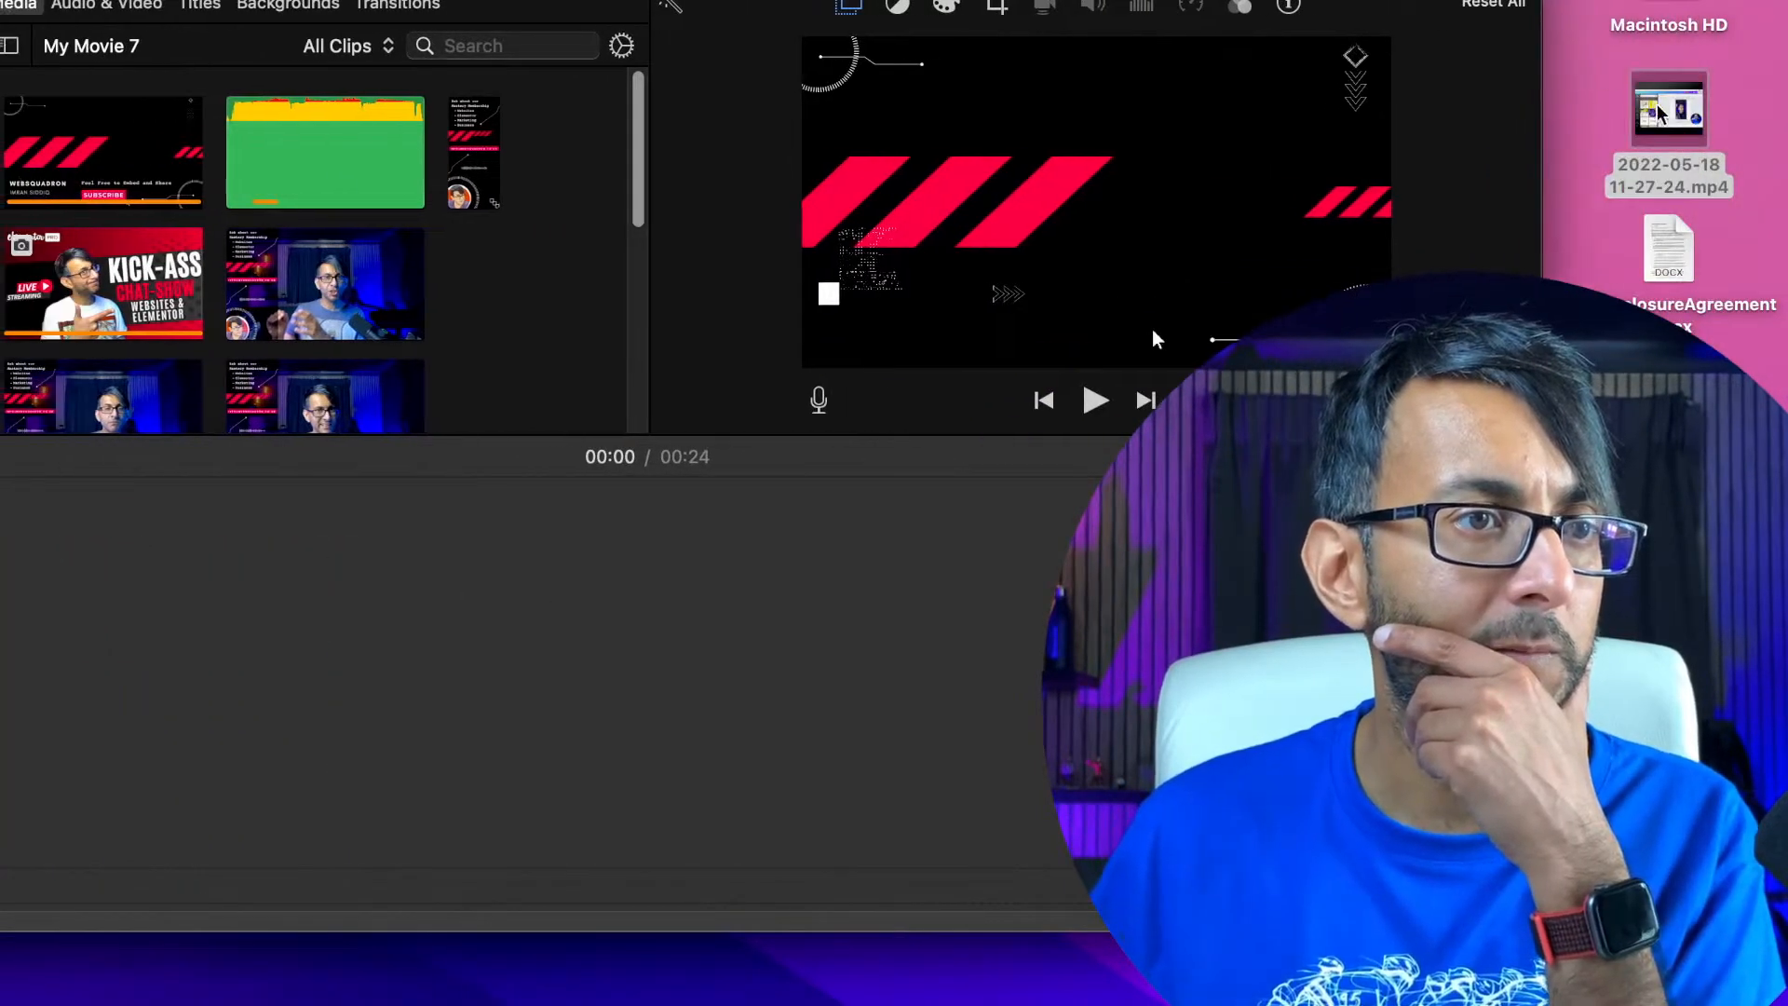
{"action": "left_click_drag", "start_coordinate": [1658, 114], "coordinate": [931, 773]}
{"action": "left_click_drag", "start_coordinate": [889, 0], "coordinate": [1135, 0]}
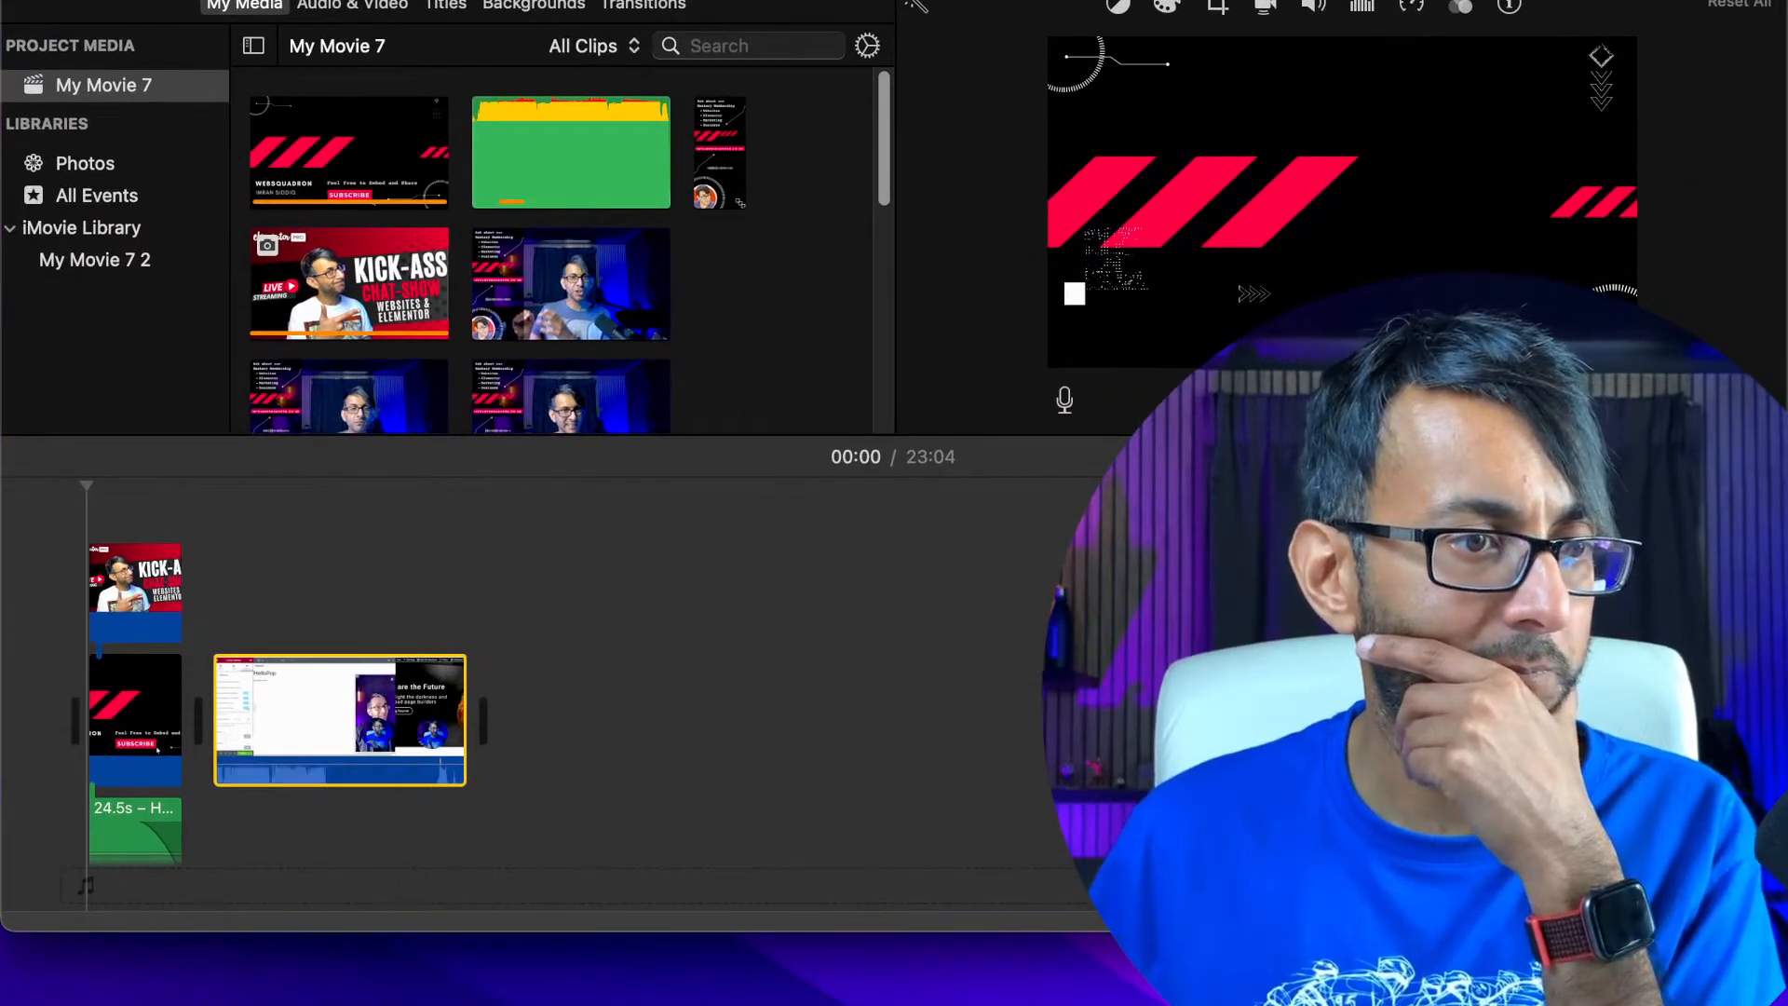
Enlarge the iMovie window downwards and move the added recording in front of the Websquadron end-screen clips
{"action": "left_click_drag", "start_coordinate": [495, 932], "coordinate": [496, 1005]}
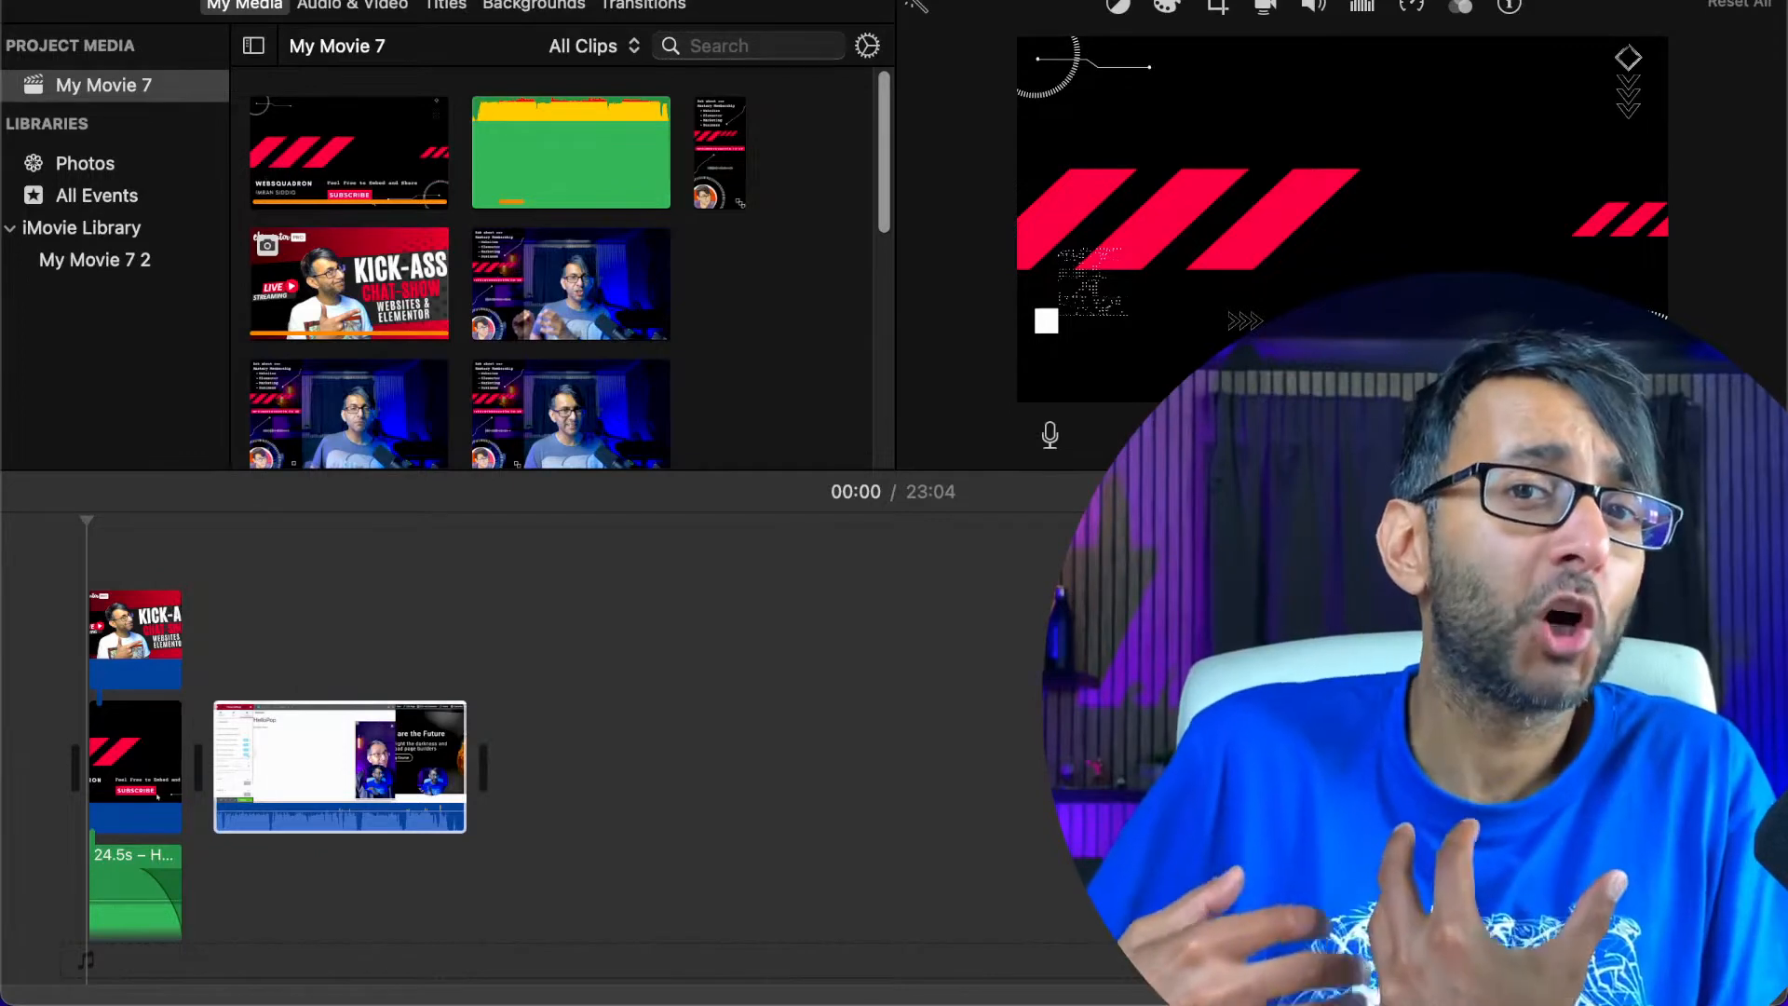
{"action": "left_click", "coordinate": [305, 735]}
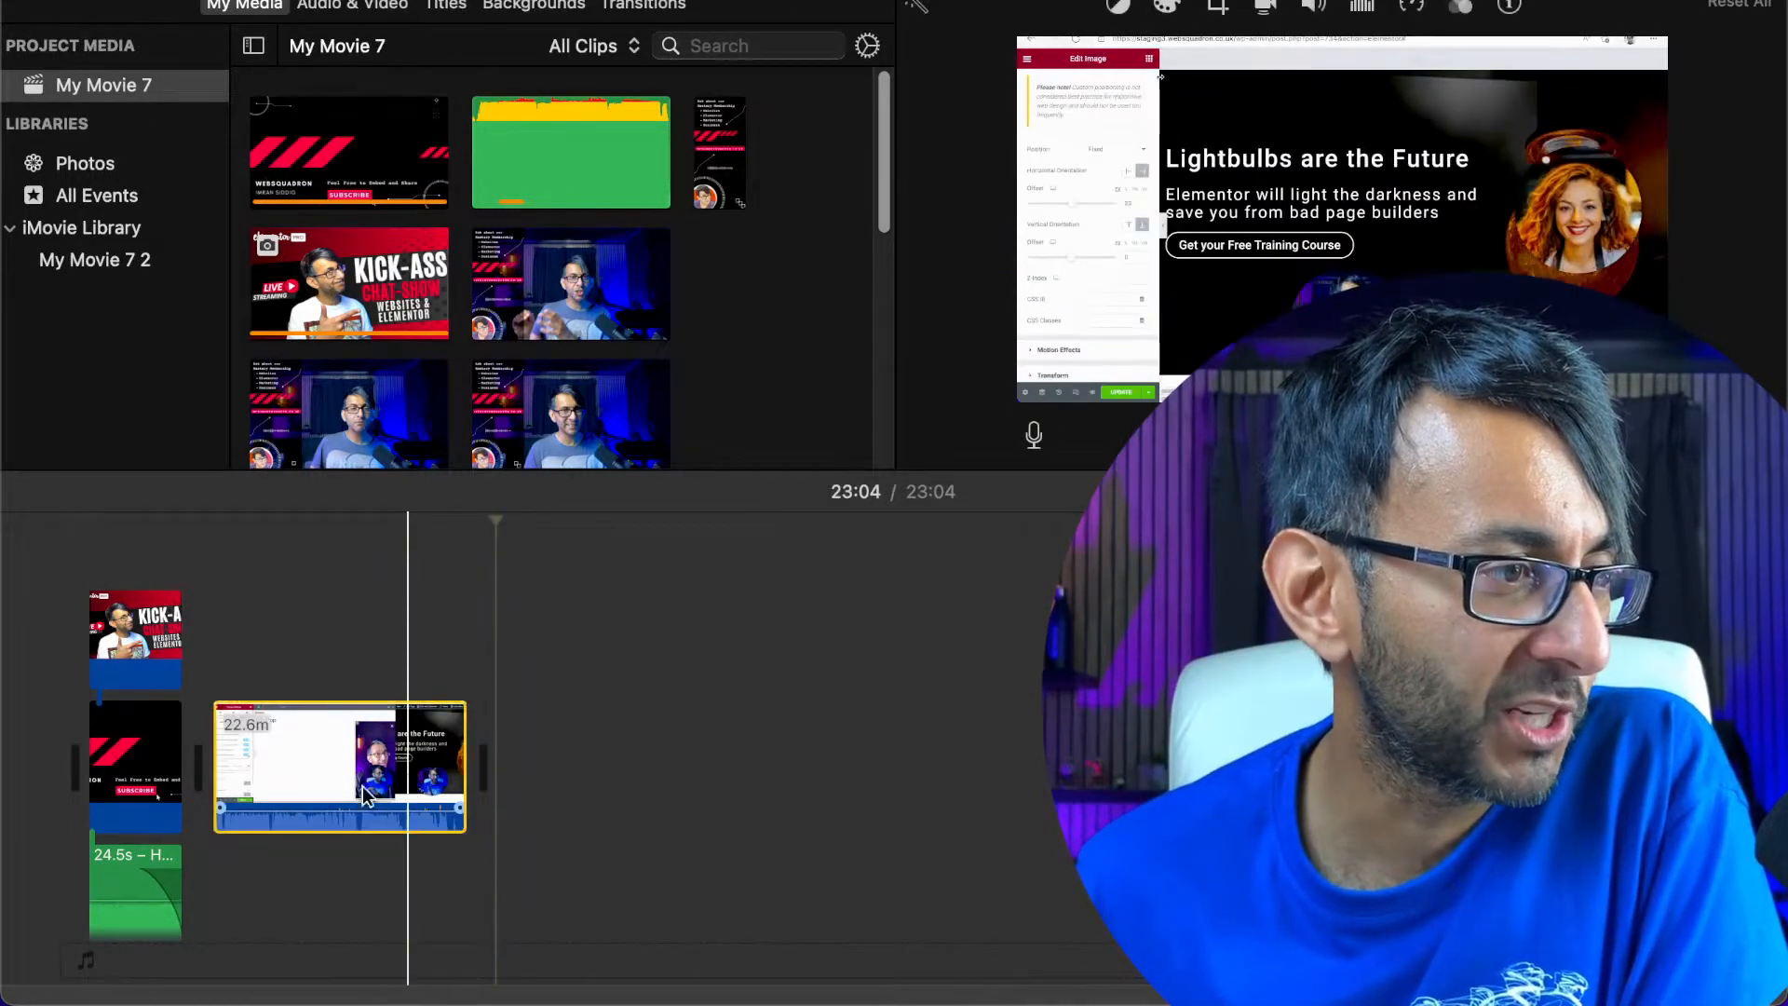
{"action": "left_click_drag", "start_coordinate": [407, 782], "coordinate": [54, 781]}
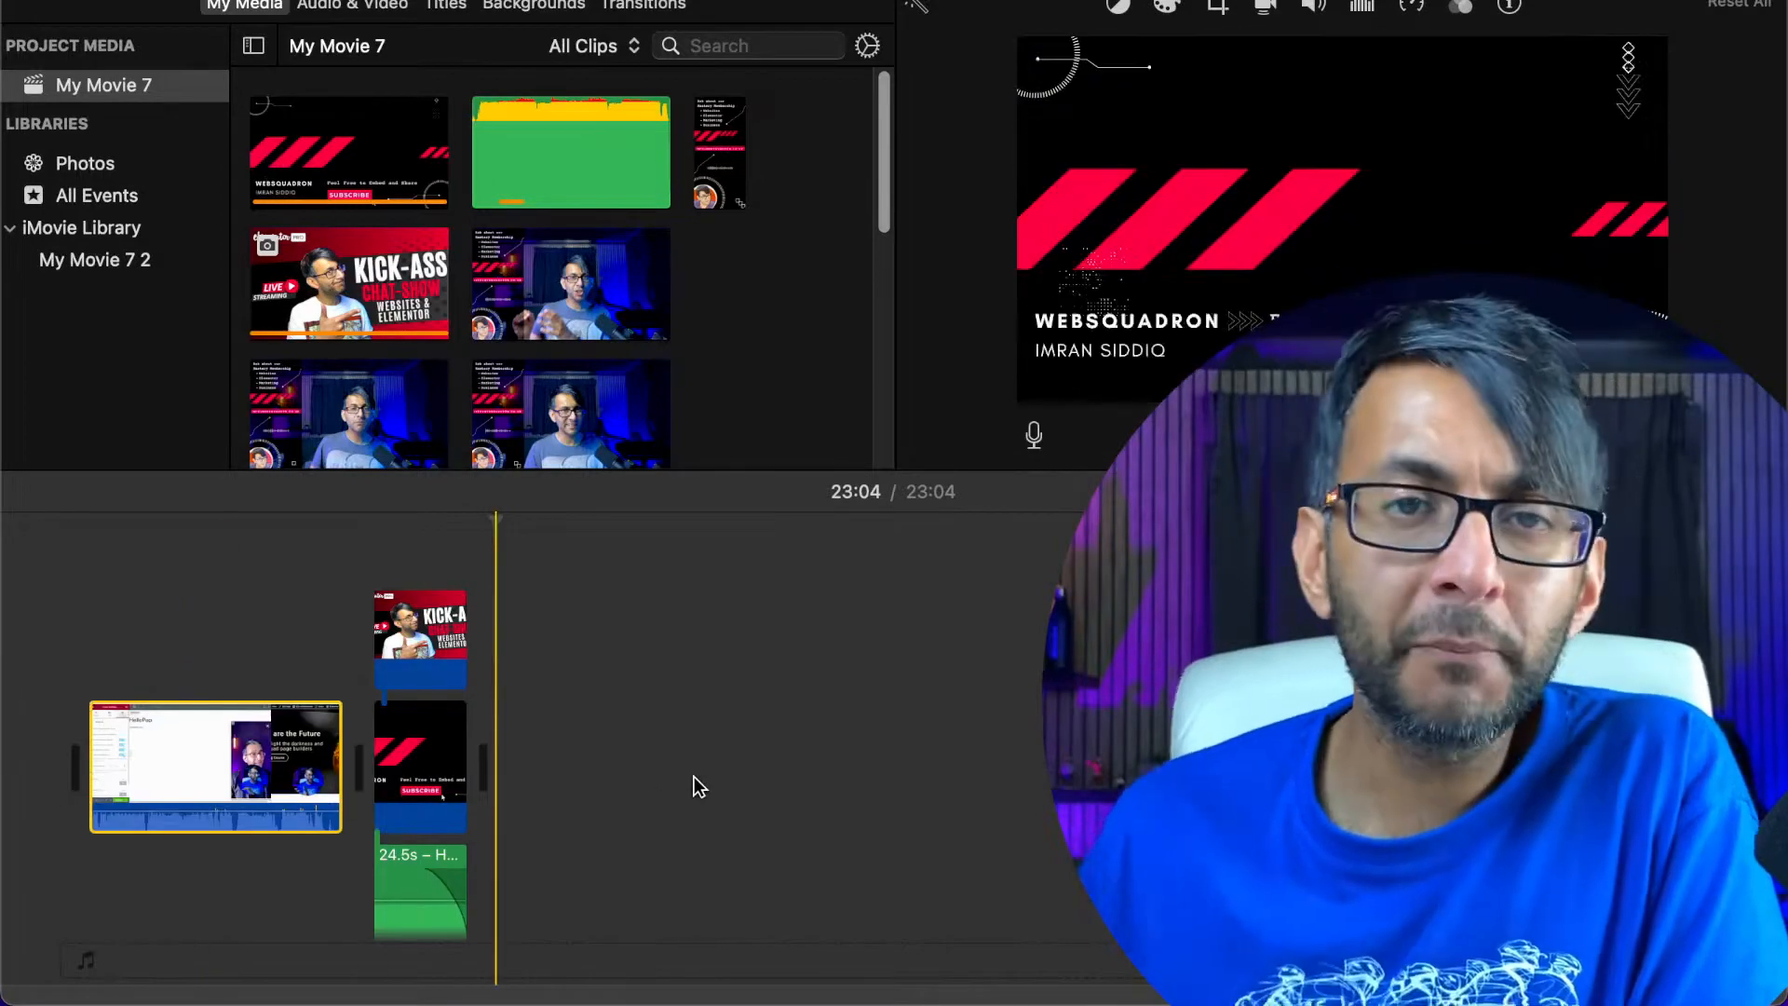
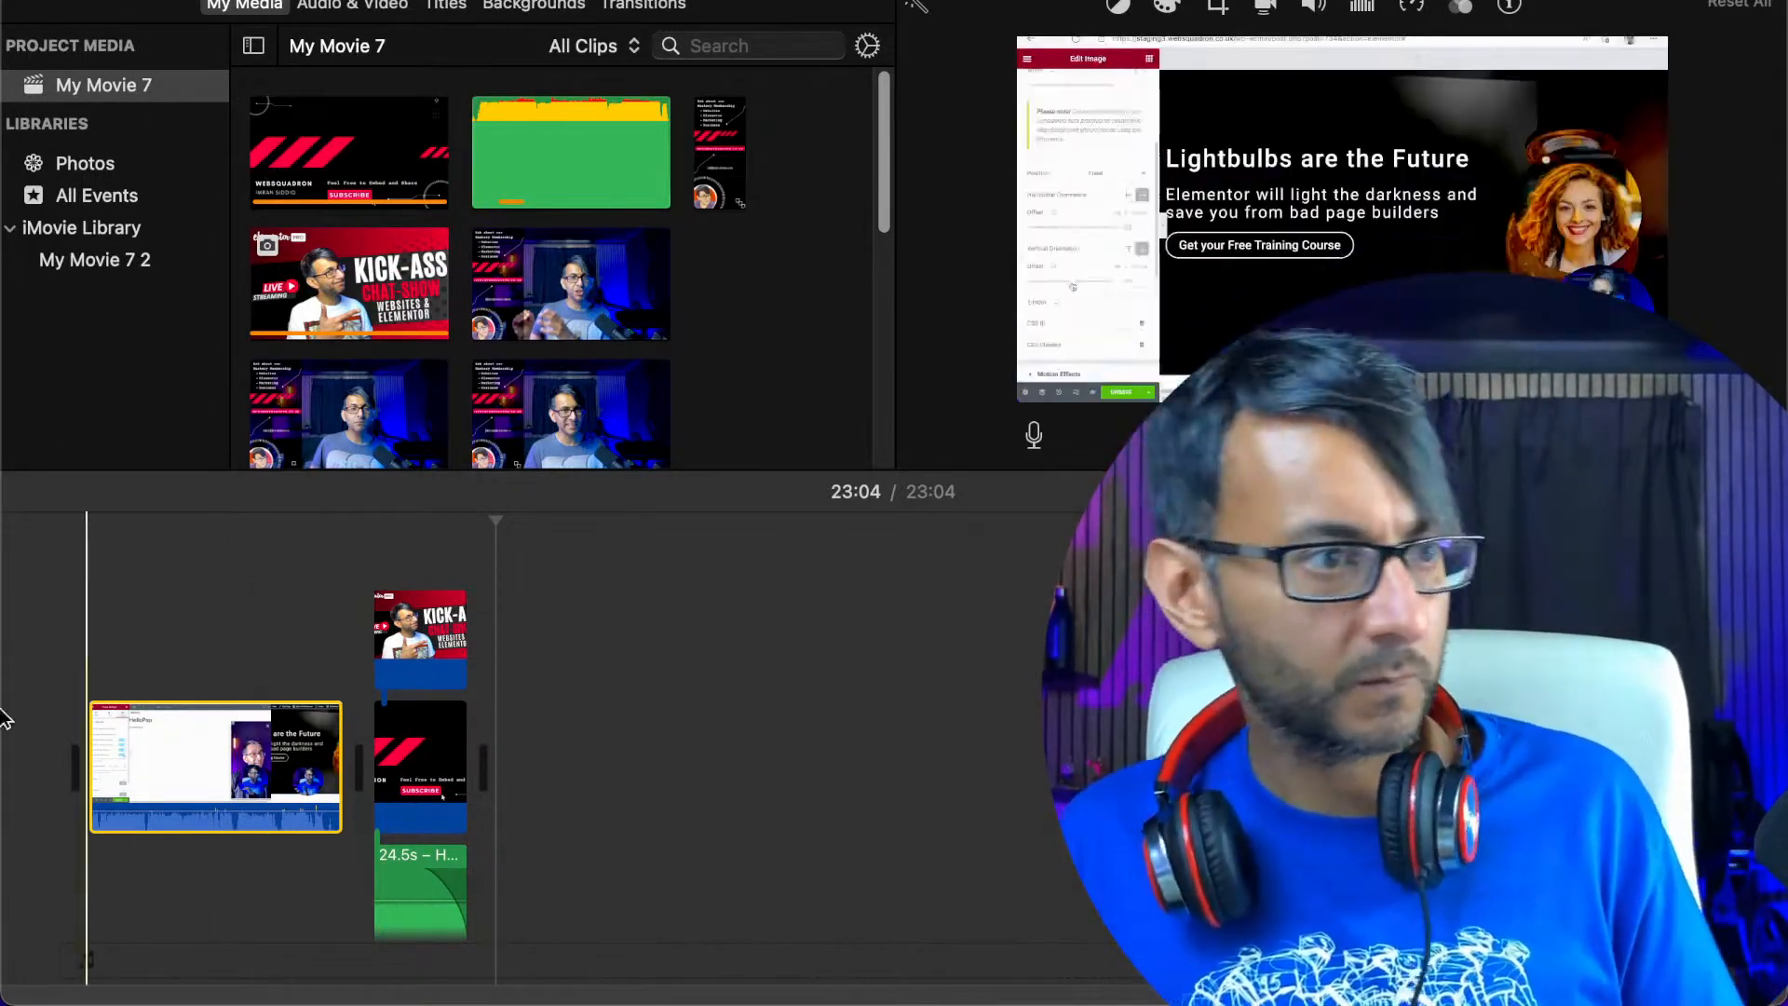
Reduce the screen-recording clip's background noise by 100% and set its equalizer to Bass Boost
{"action": "left_click", "coordinate": [209, 767]}
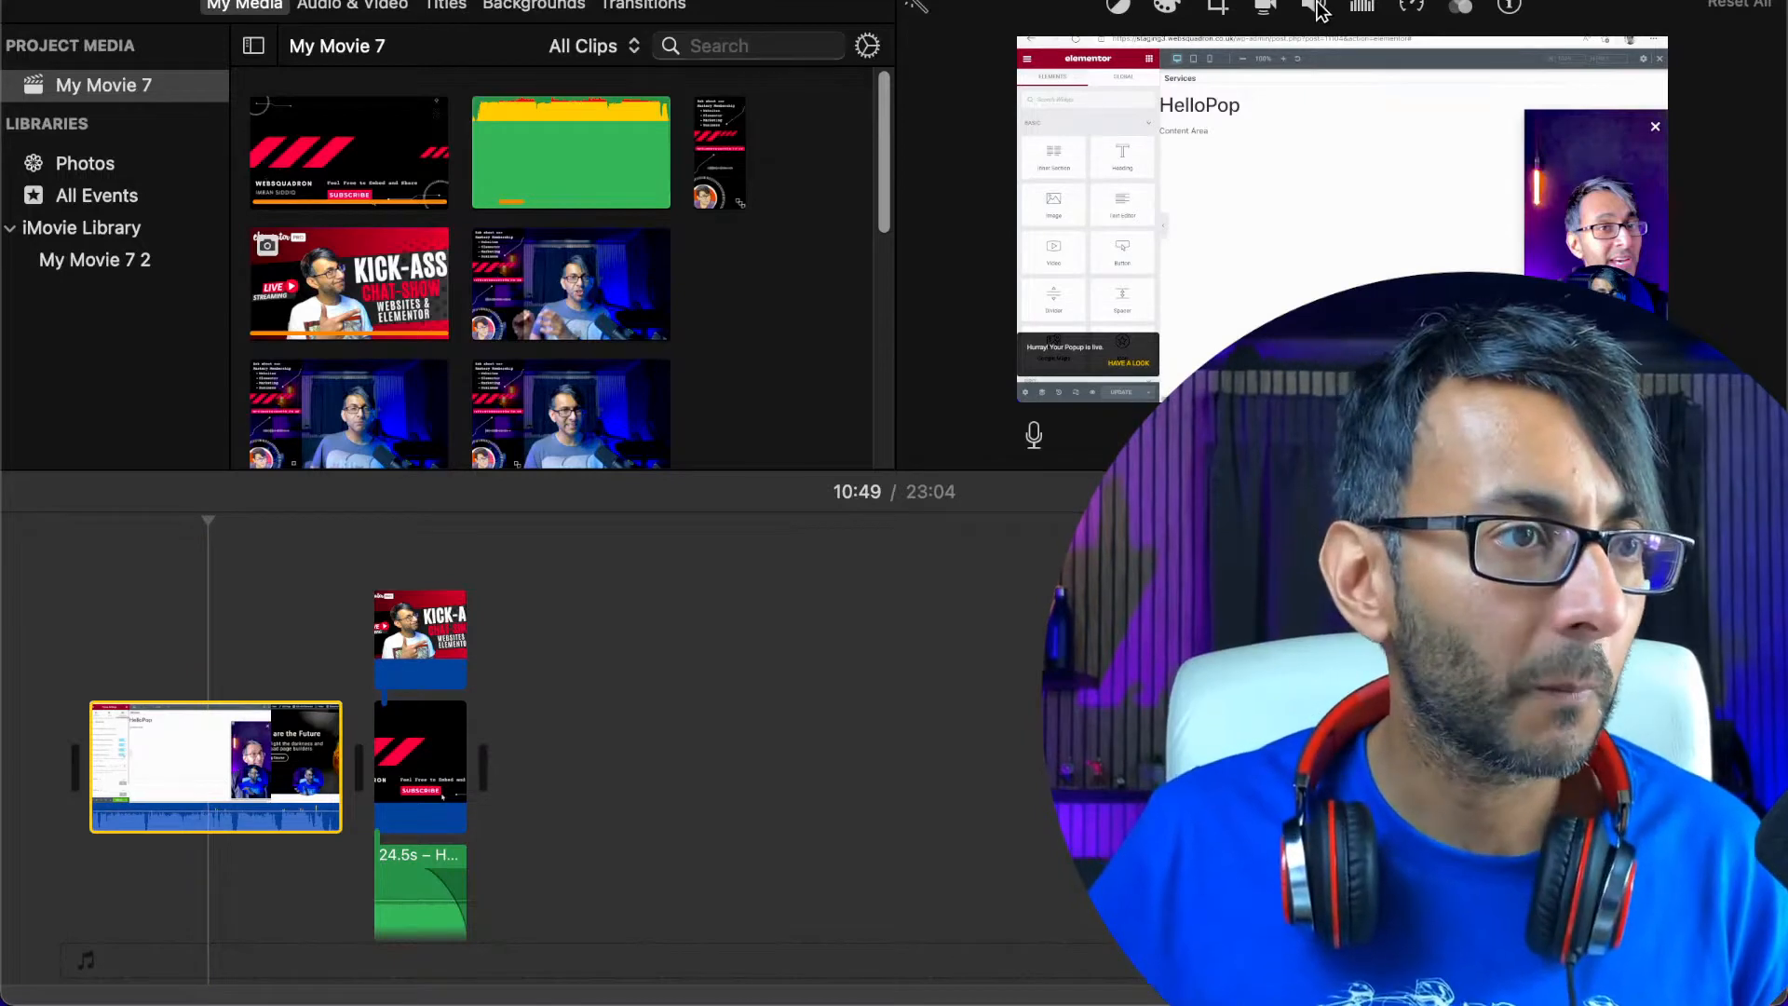
{"action": "left_click", "coordinate": [1362, 8]}
{"action": "left_click", "coordinate": [998, 54]}
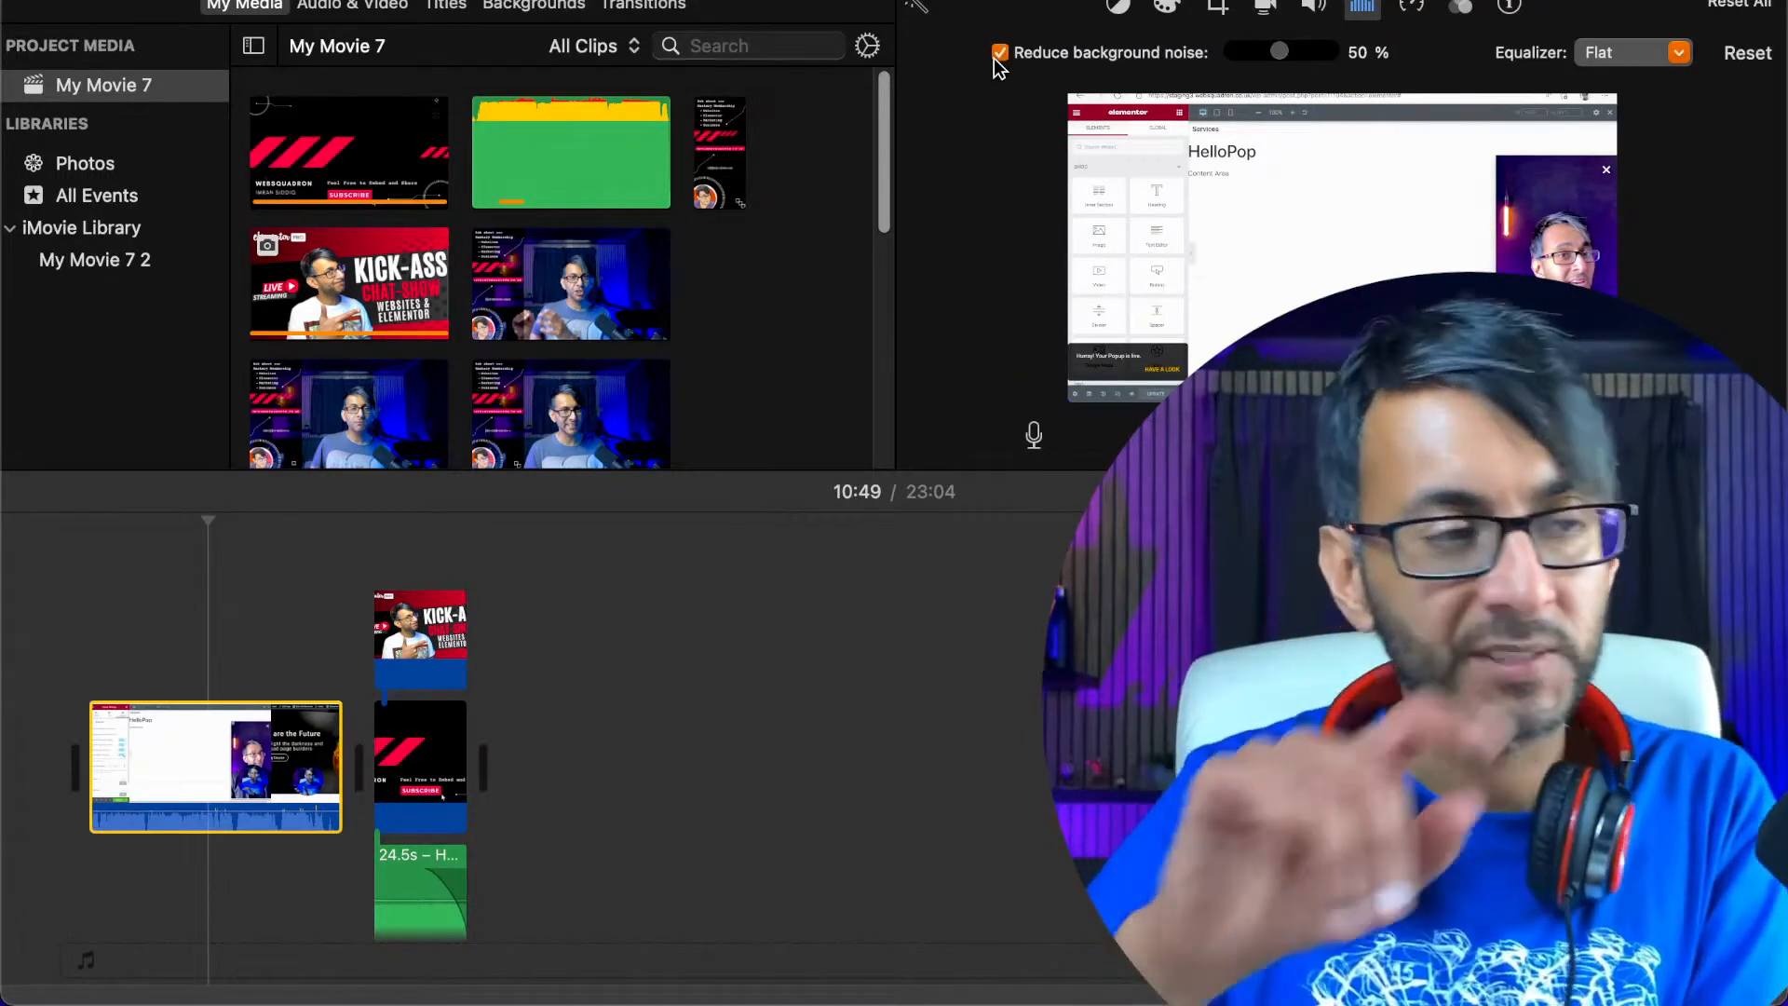
{"action": "left_click_drag", "start_coordinate": [1283, 48], "coordinate": [1367, 54]}
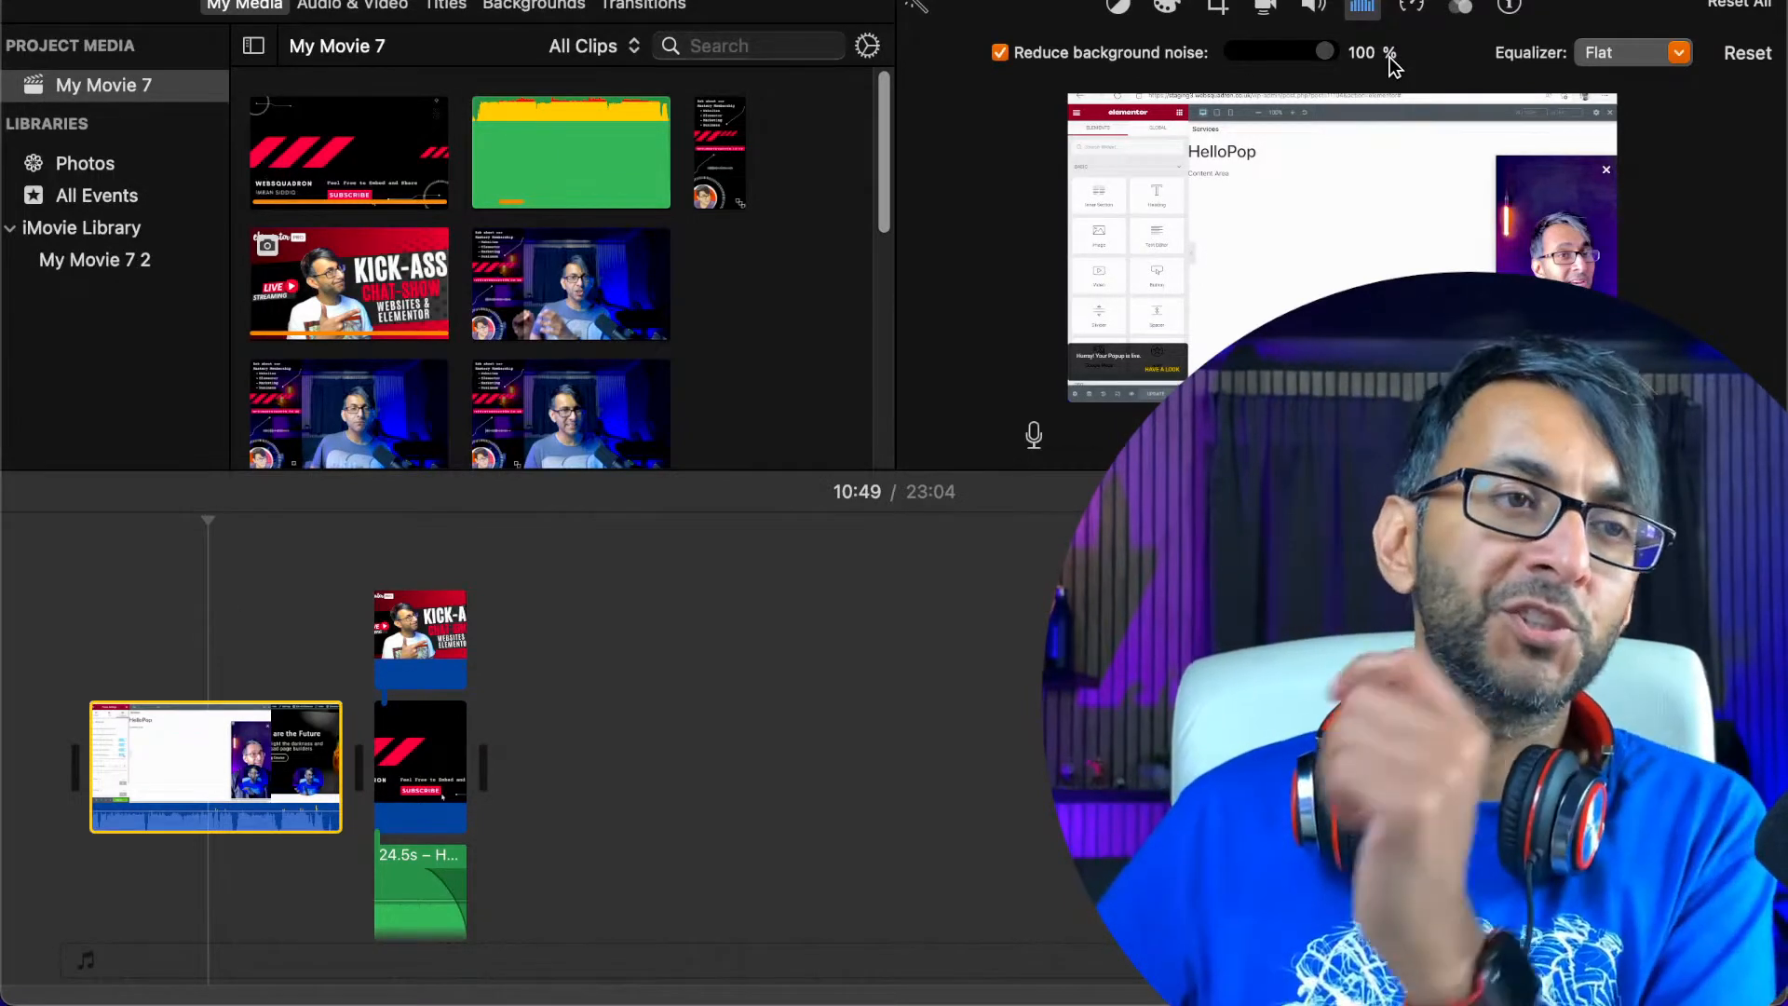
{"action": "left_click", "coordinate": [1608, 59]}
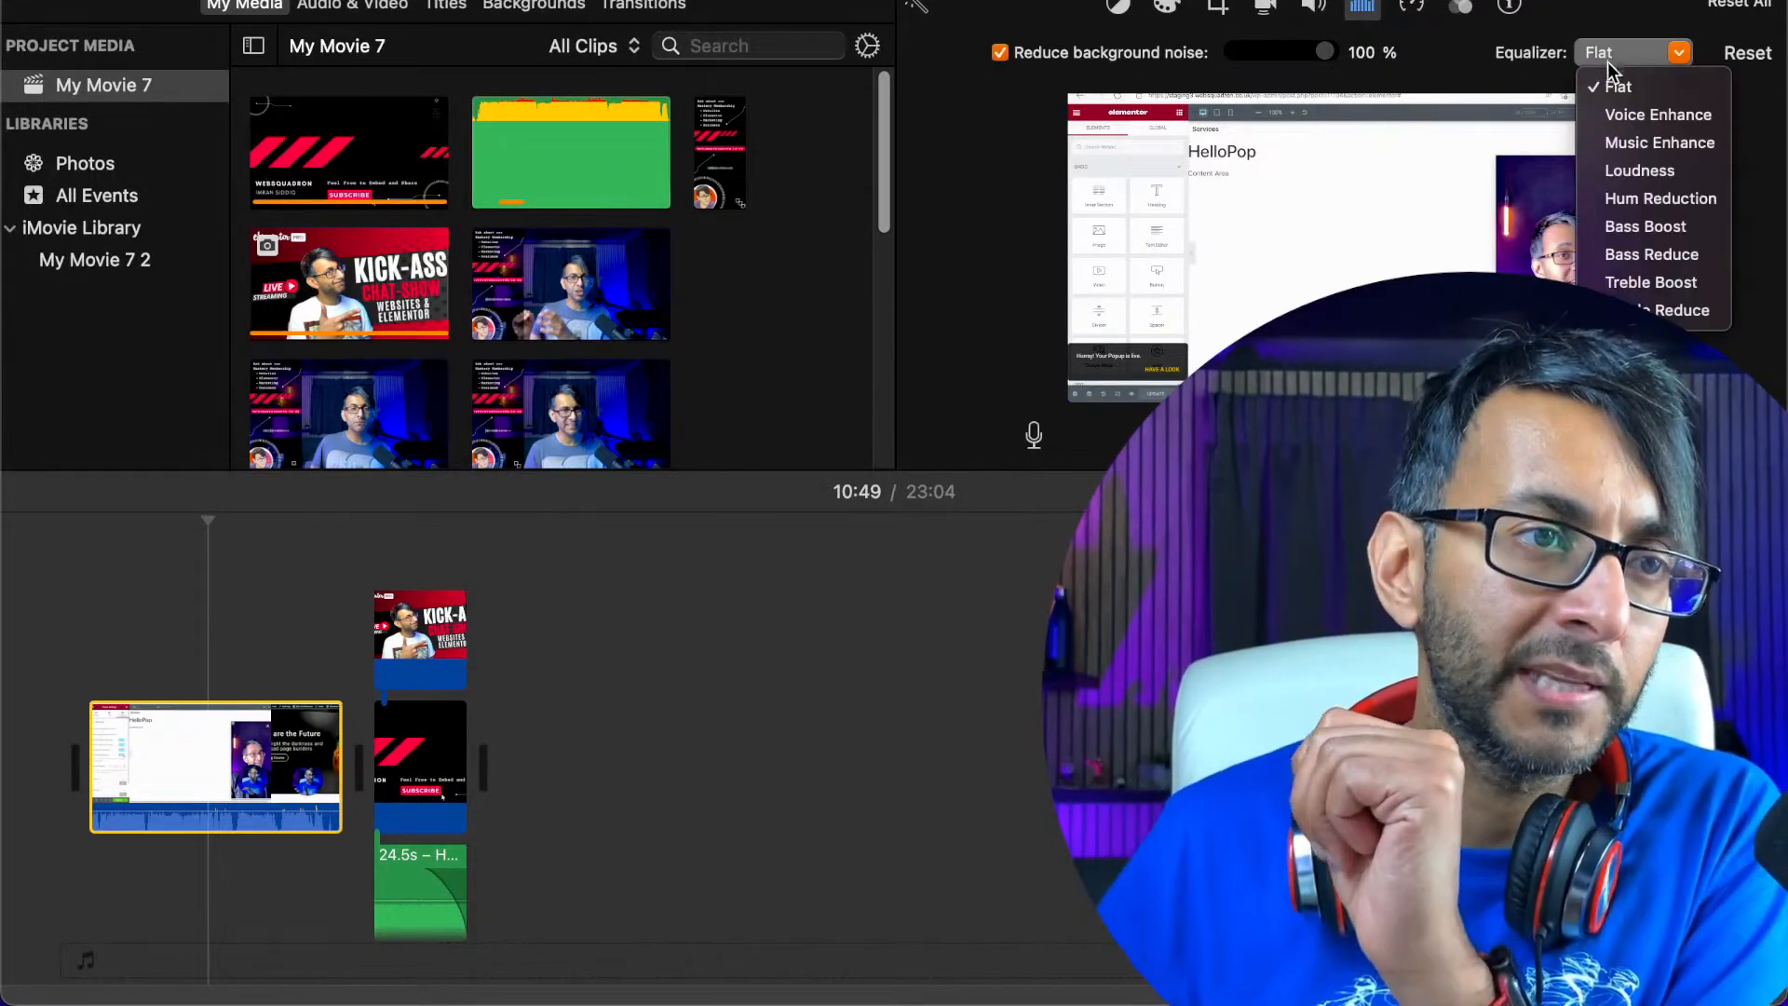
{"action": "left_click", "coordinate": [1656, 231]}
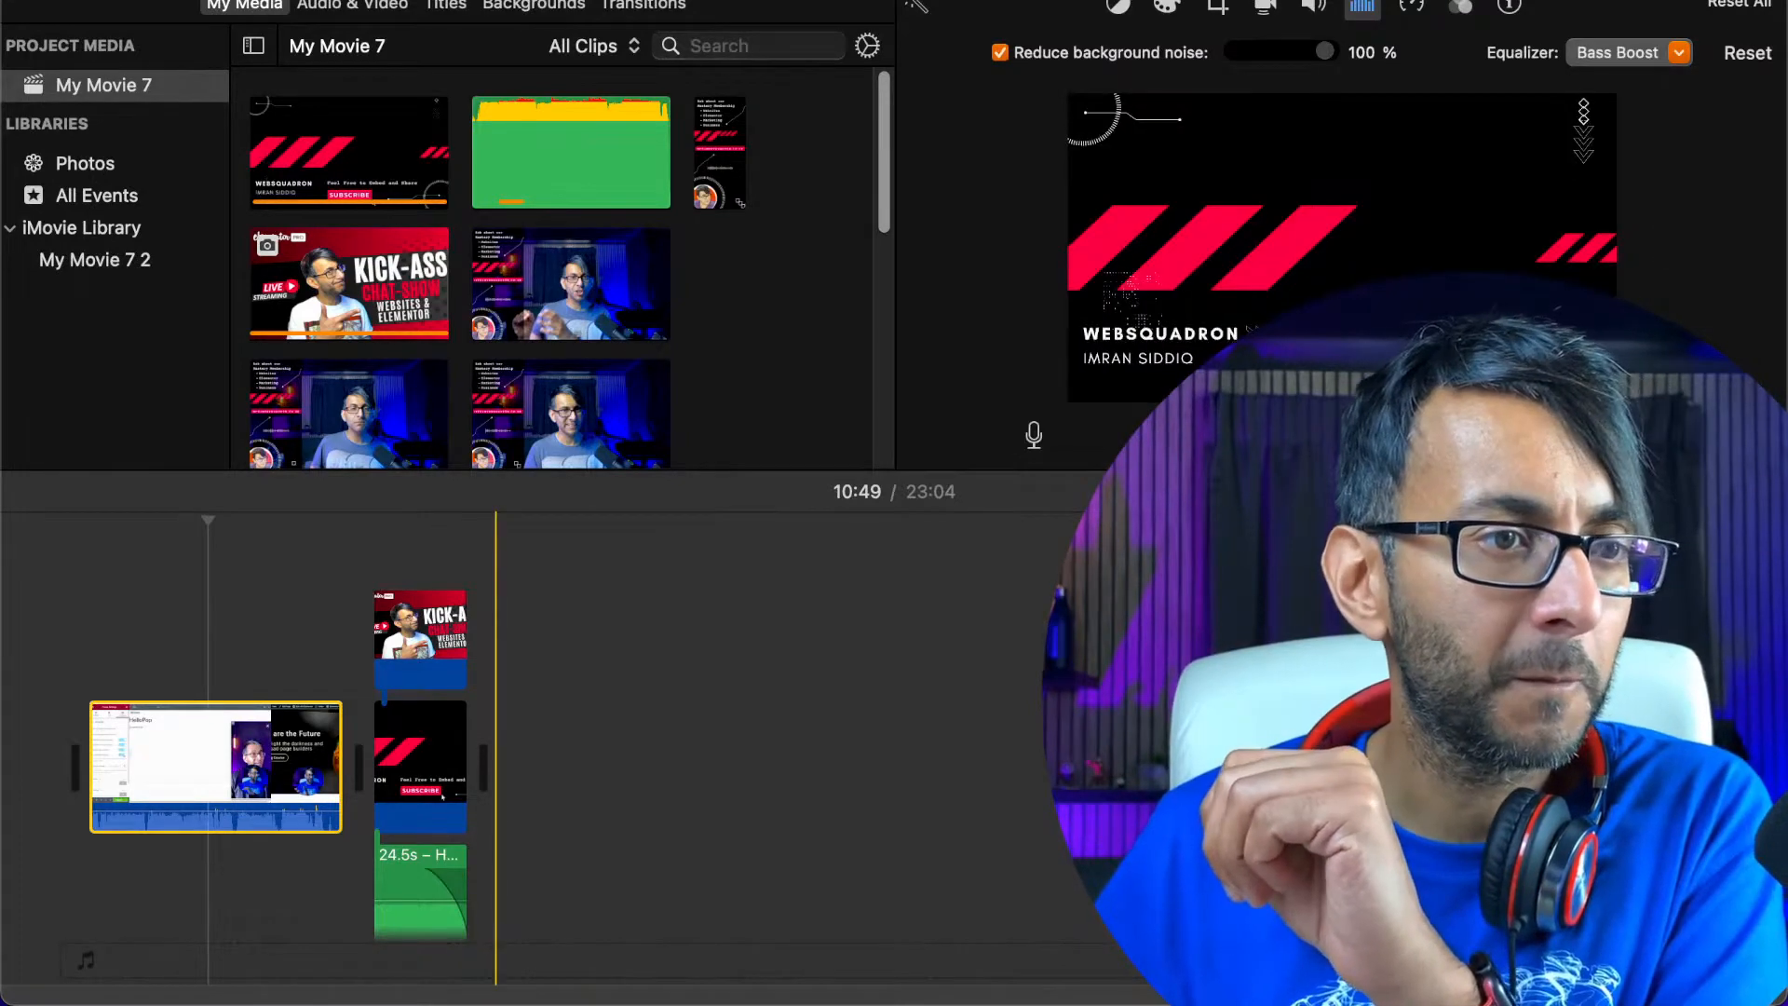
Split the screen recording at about 00:07 and delete the opening section before the split
{"action": "left_click", "coordinate": [1641, 492]}
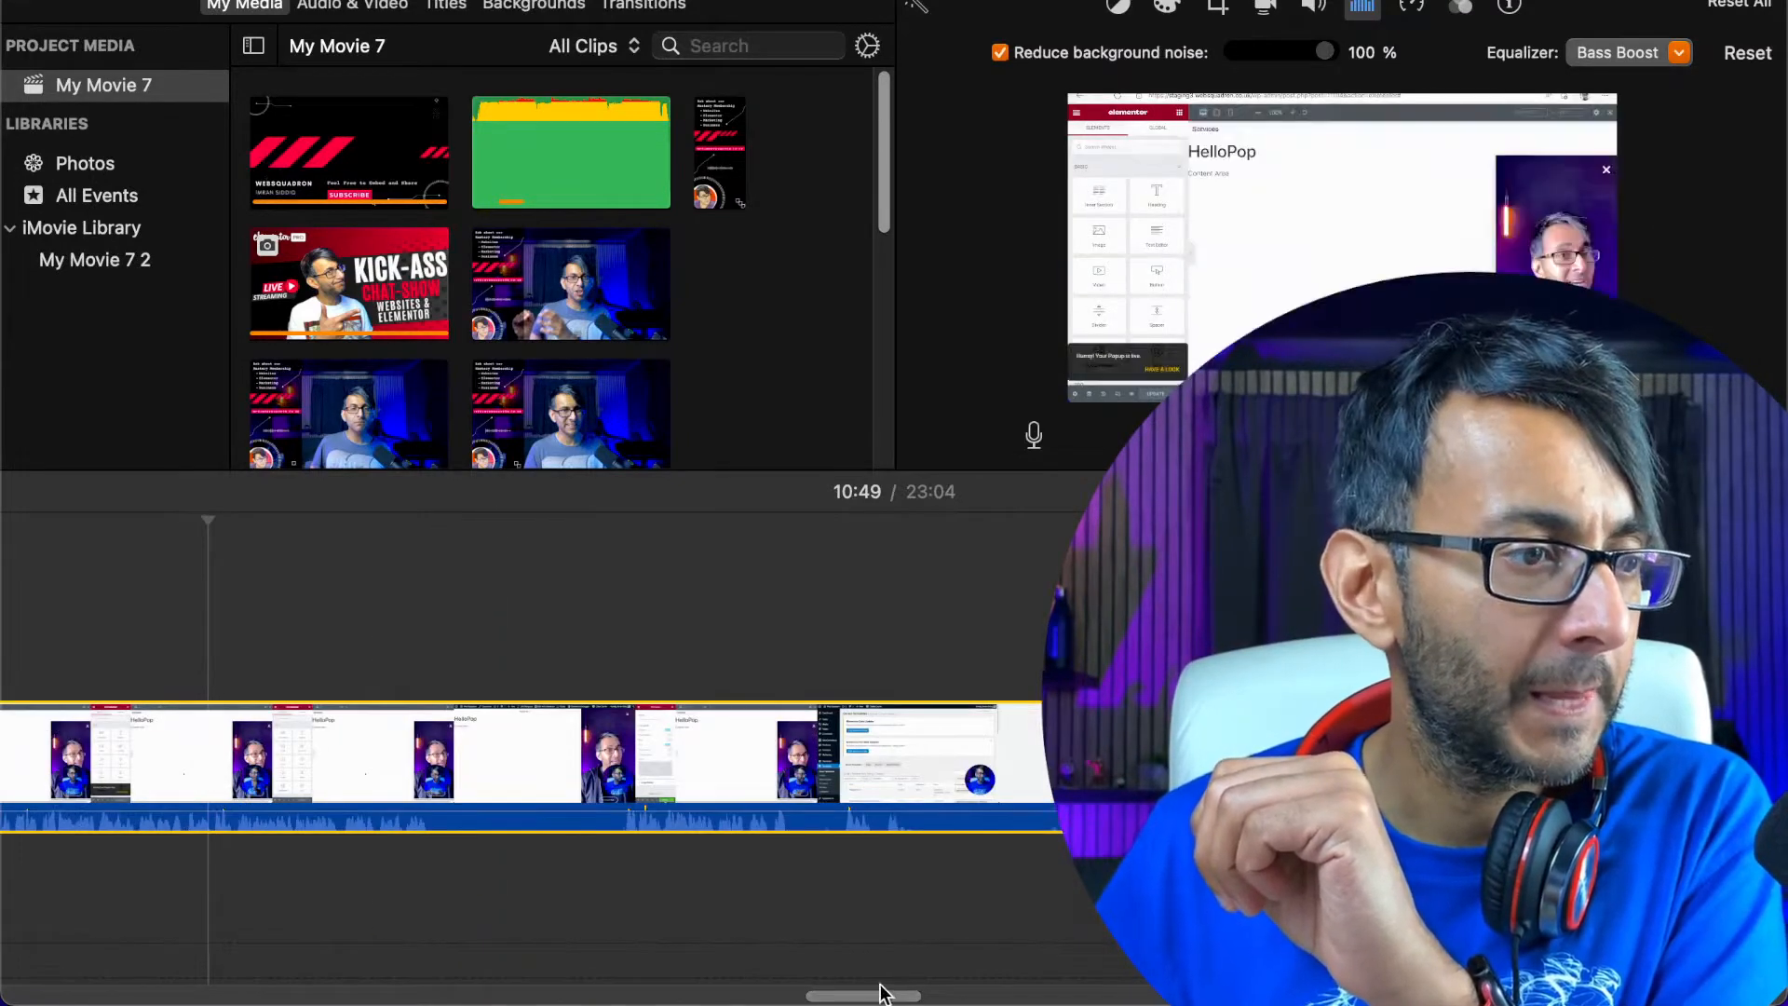
{"action": "left_click_drag", "start_coordinate": [858, 996], "coordinate": [112, 989]}
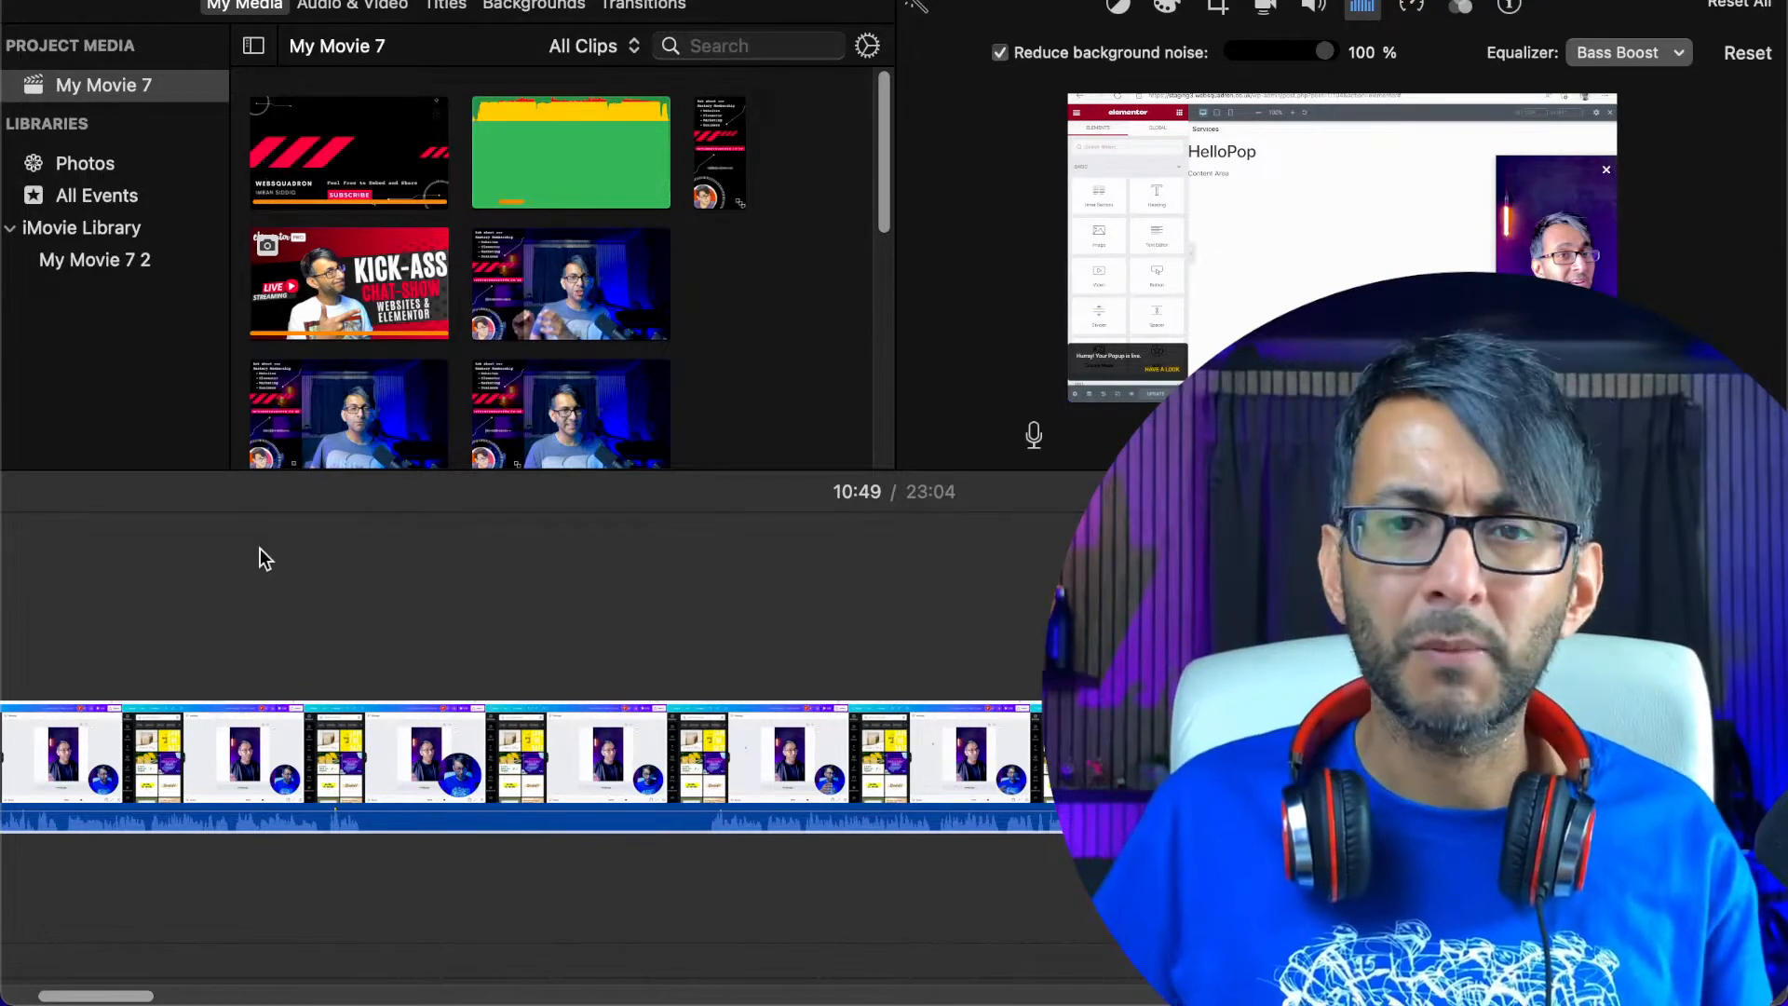
{"action": "left_click_drag", "start_coordinate": [129, 996], "coordinate": [11, 997]}
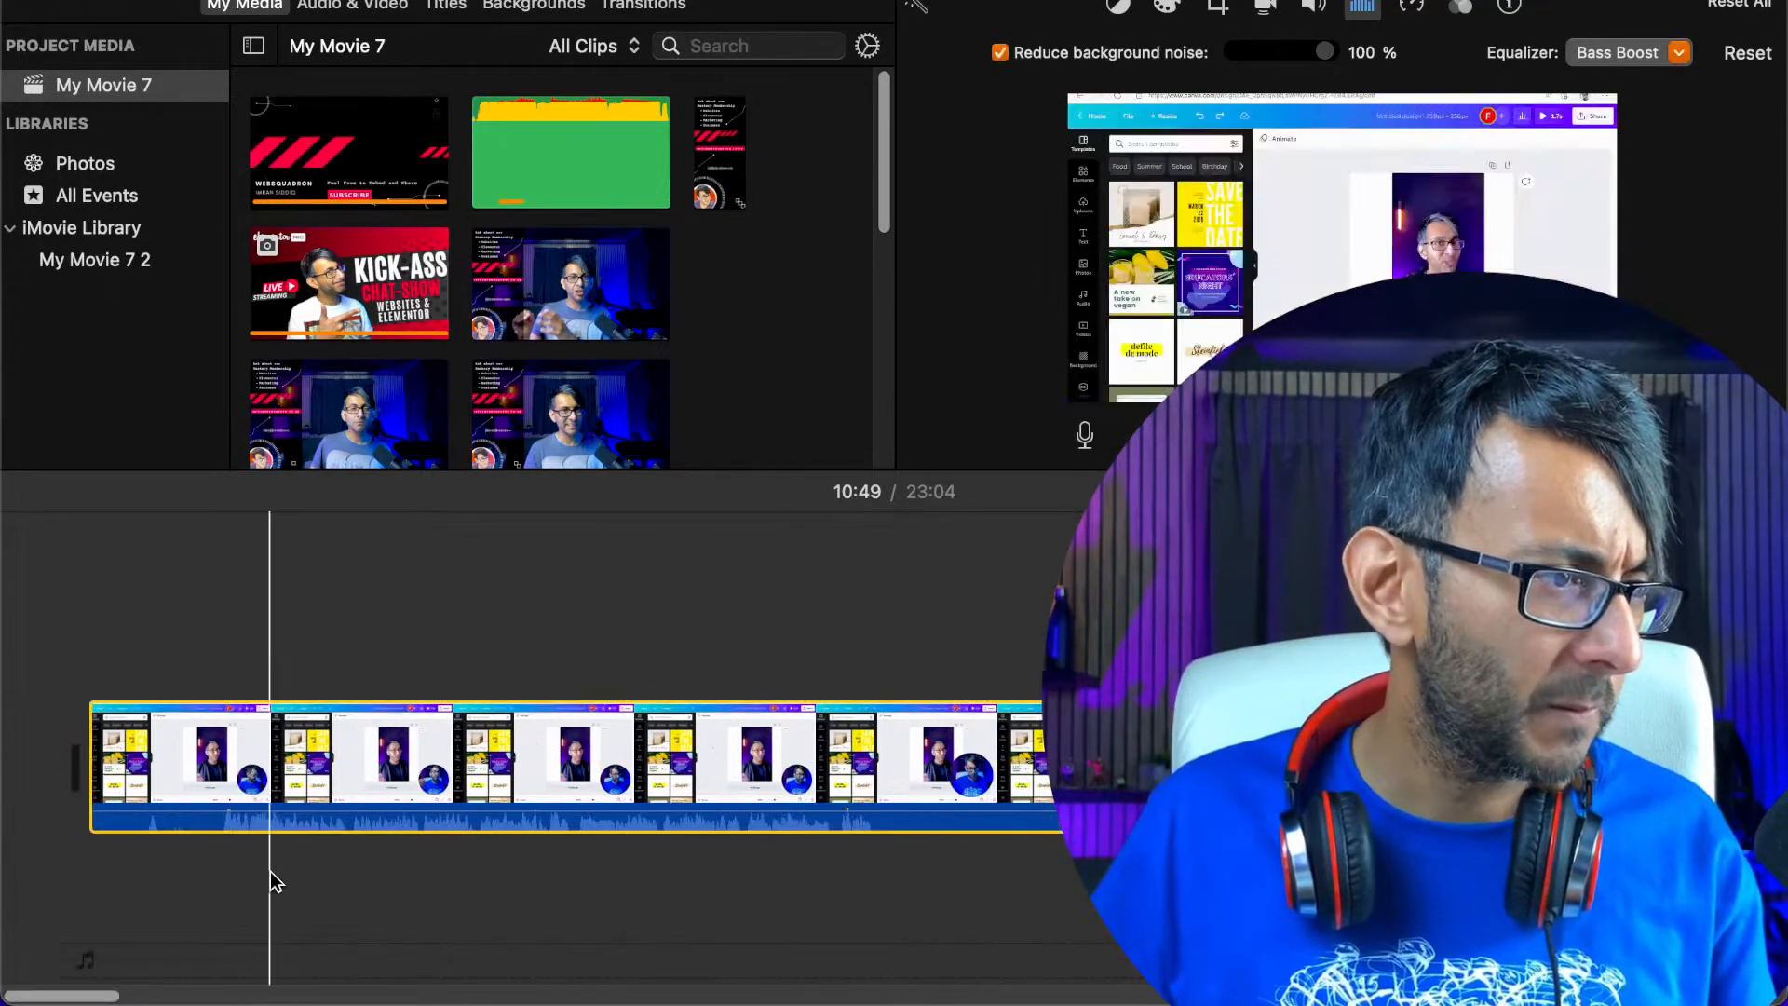
{"action": "left_click", "coordinate": [228, 831]}
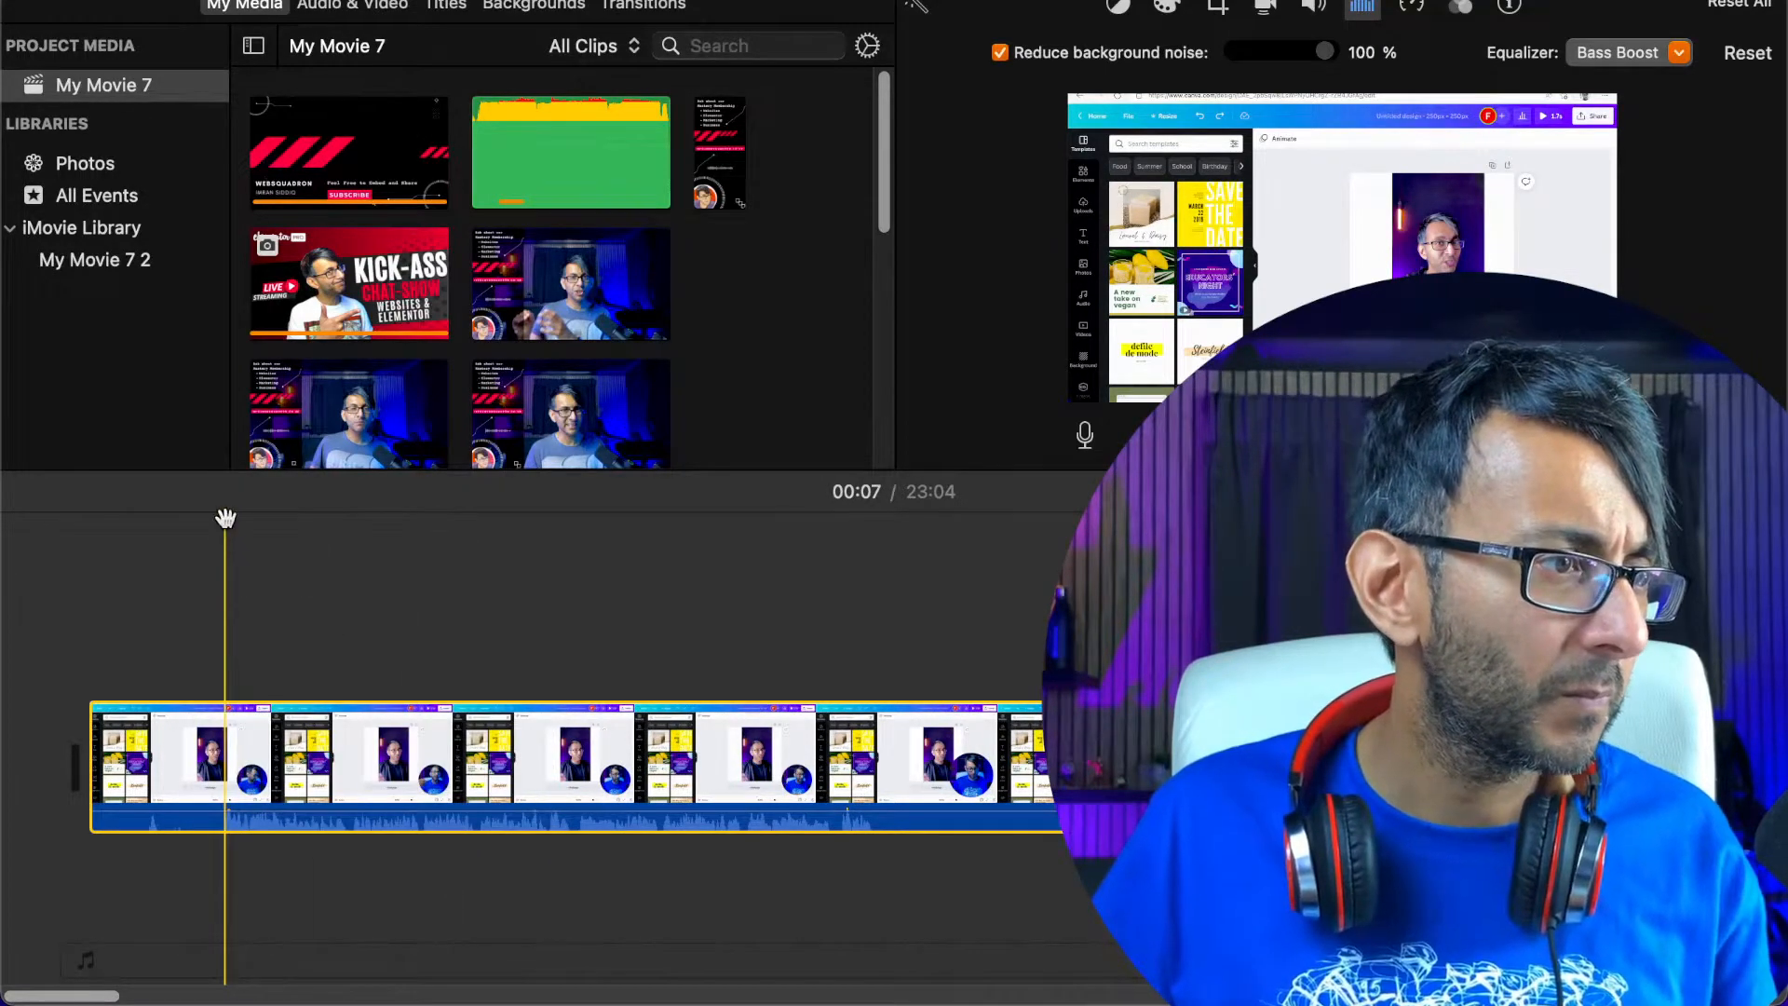
{"action": "right_click", "coordinate": [221, 768]}
{"action": "left_click", "coordinate": [280, 667]}
{"action": "right_click", "coordinate": [163, 764]}
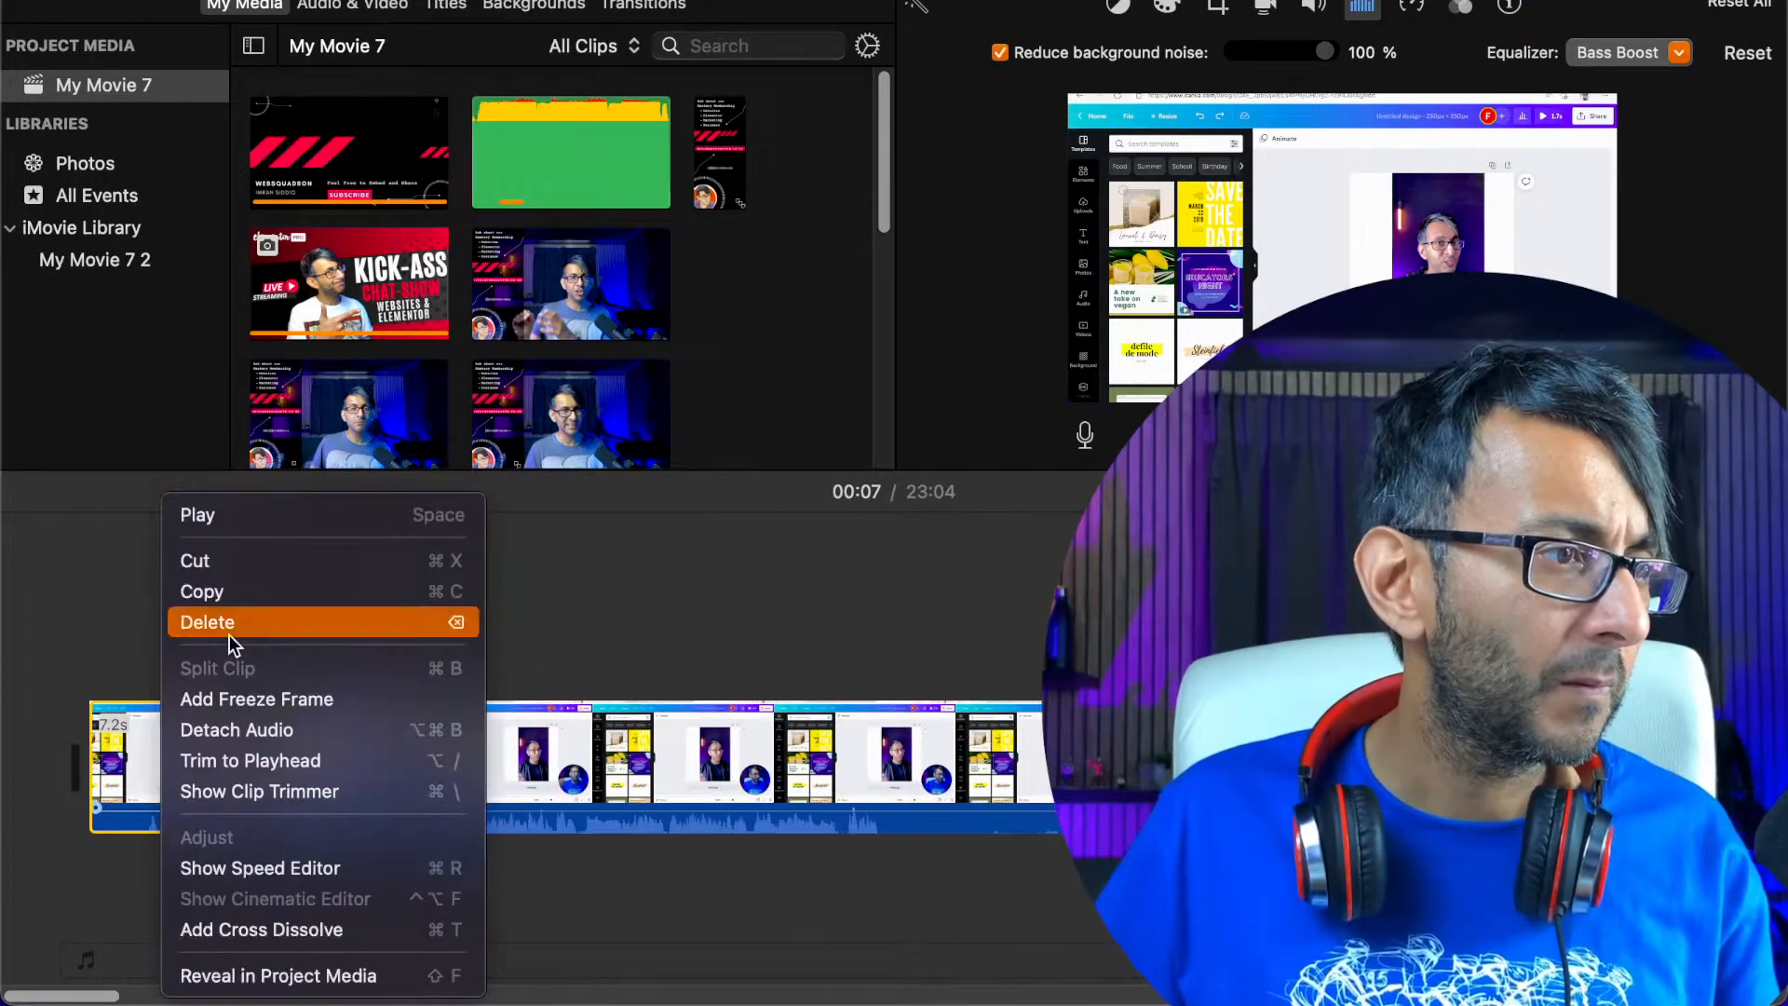
{"action": "left_click", "coordinate": [230, 633]}
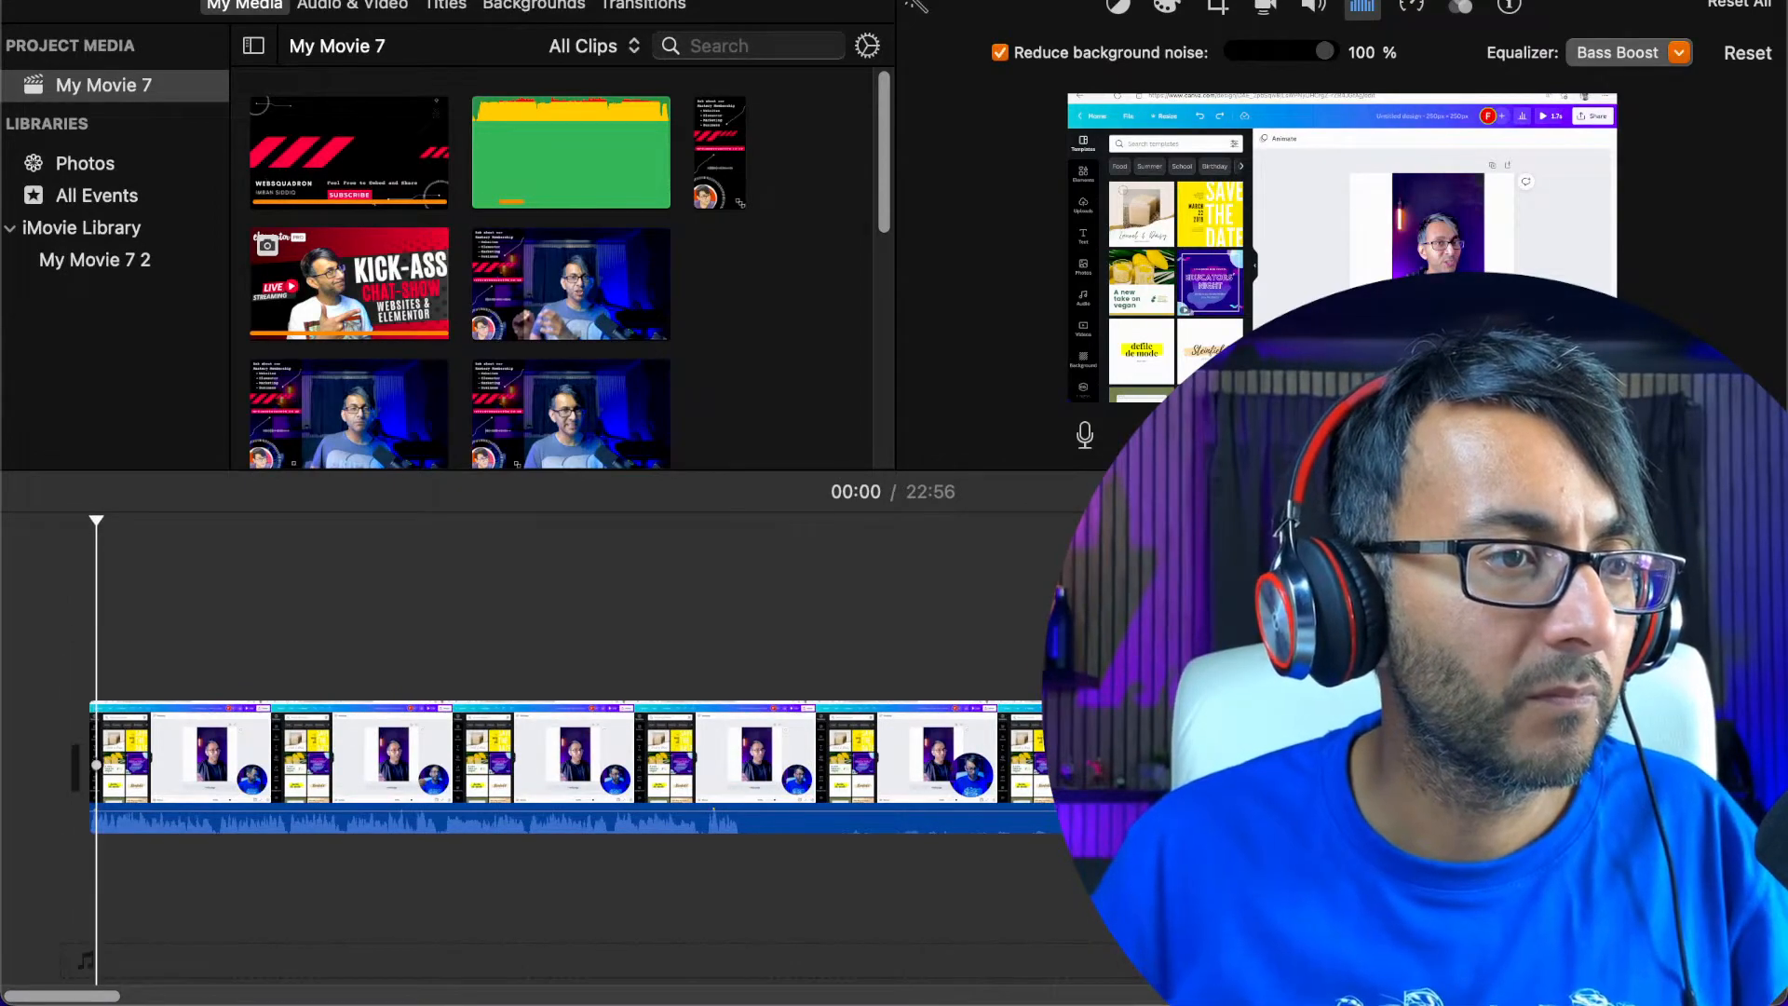
Enlarge the preview area and play the trimmed recording from its beginning to about 00:33
{"action": "left_click_drag", "start_coordinate": [652, 470], "coordinate": [652, 681]}
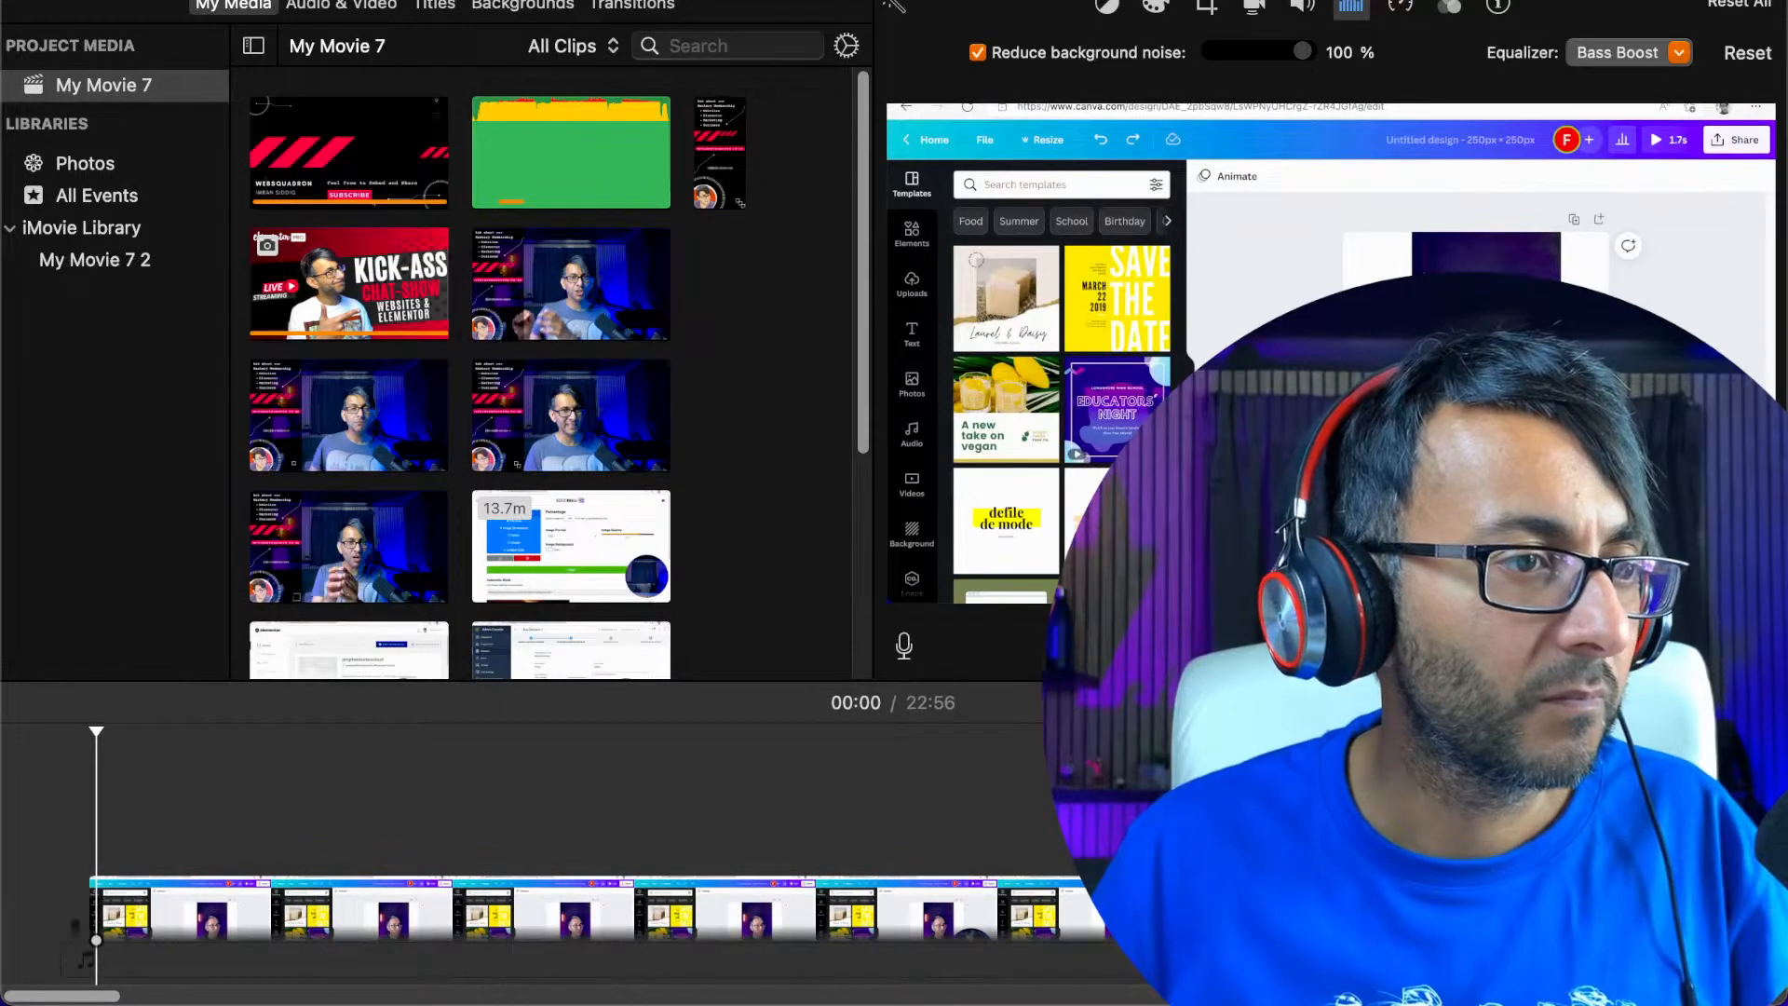
{"action": "key", "text": "space"}
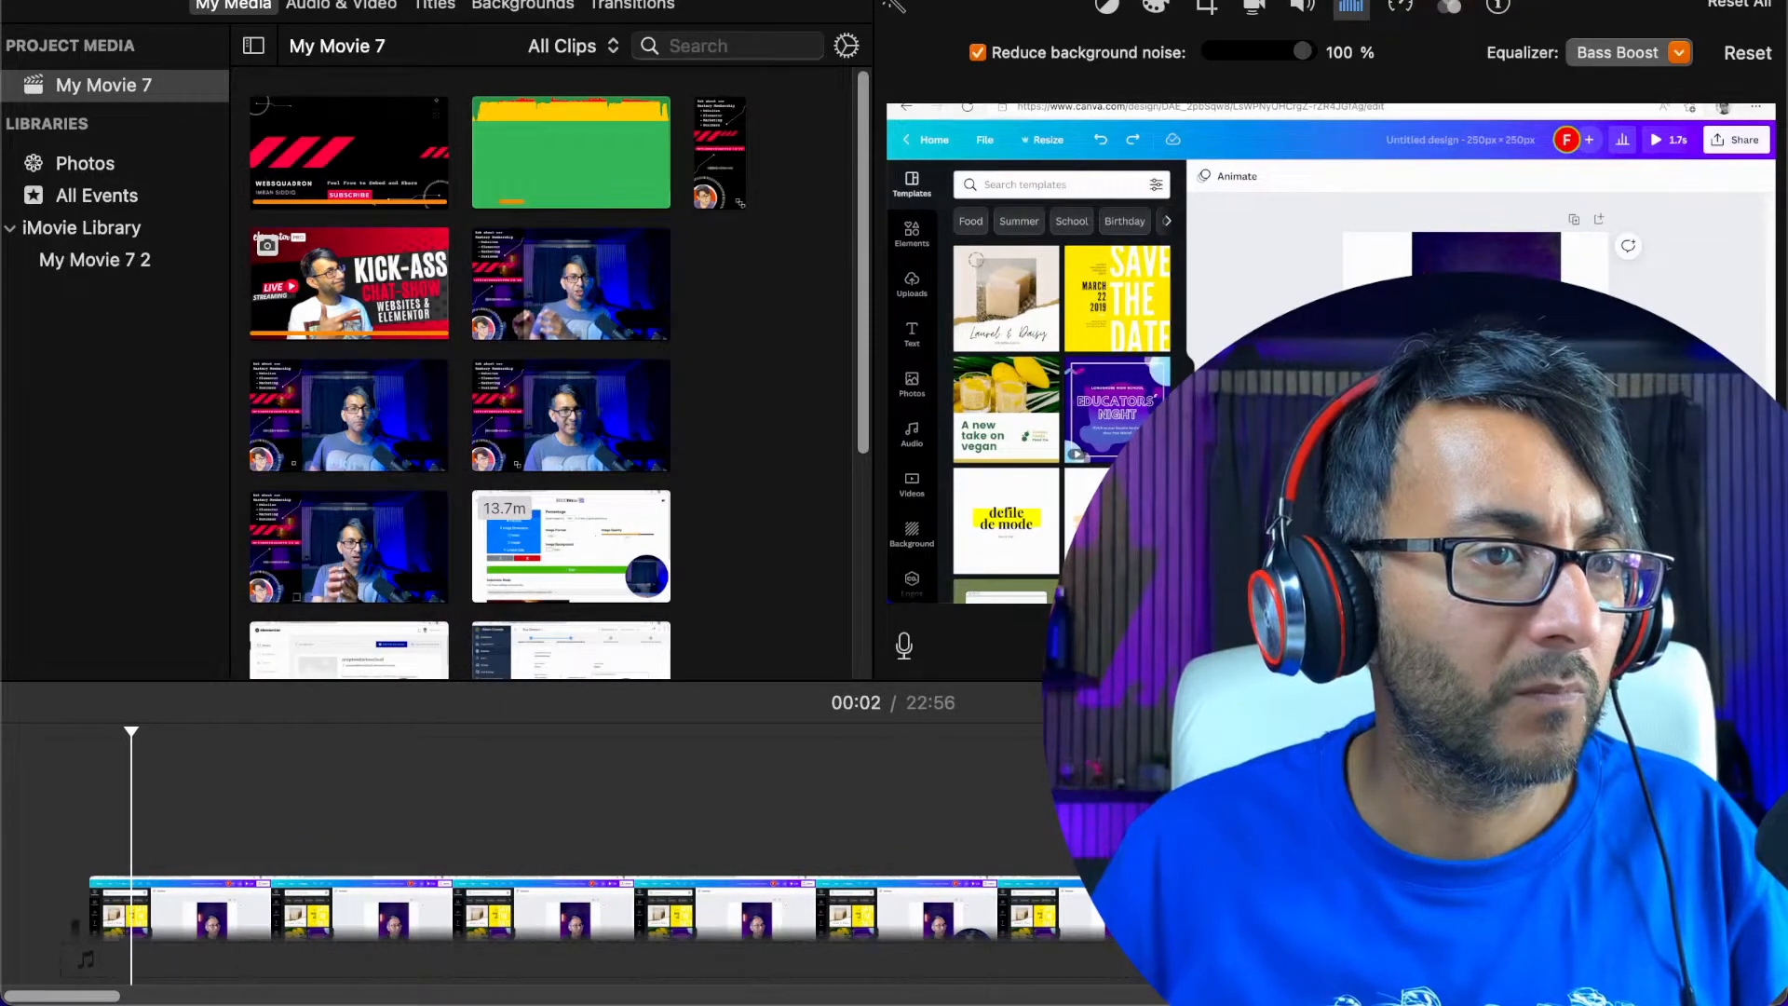
{"action": "key", "text": "Home"}
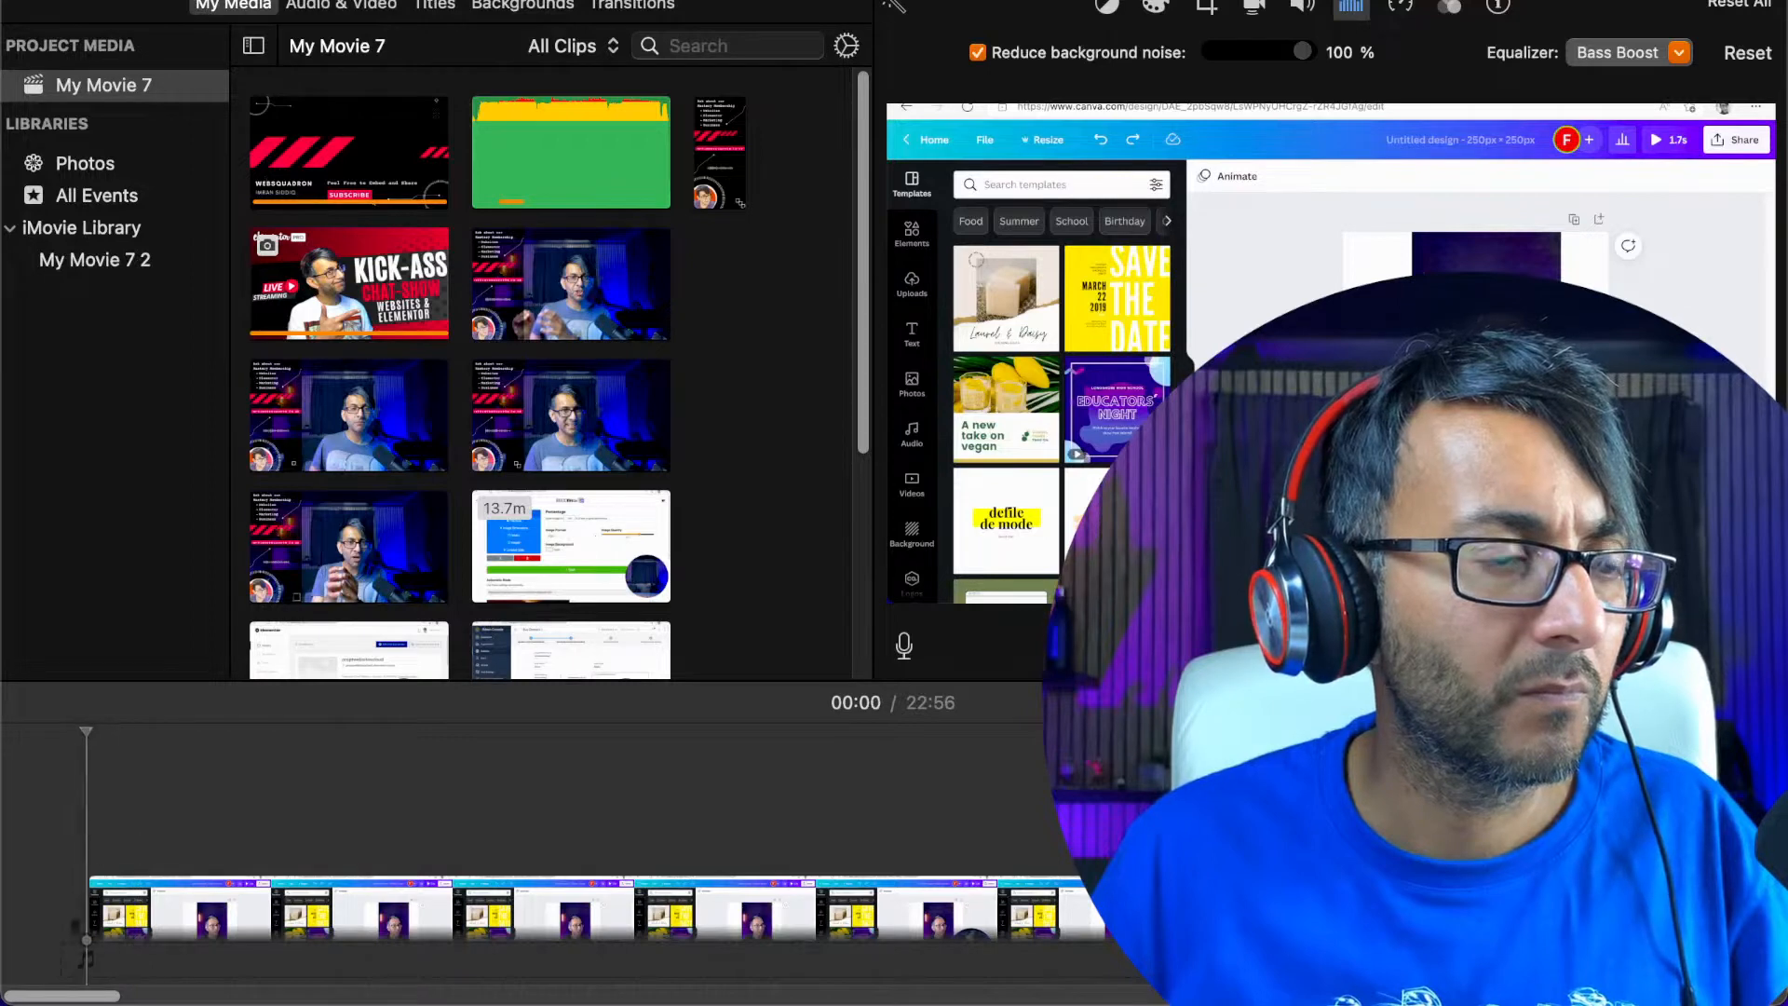
{"action": "key", "text": "space"}
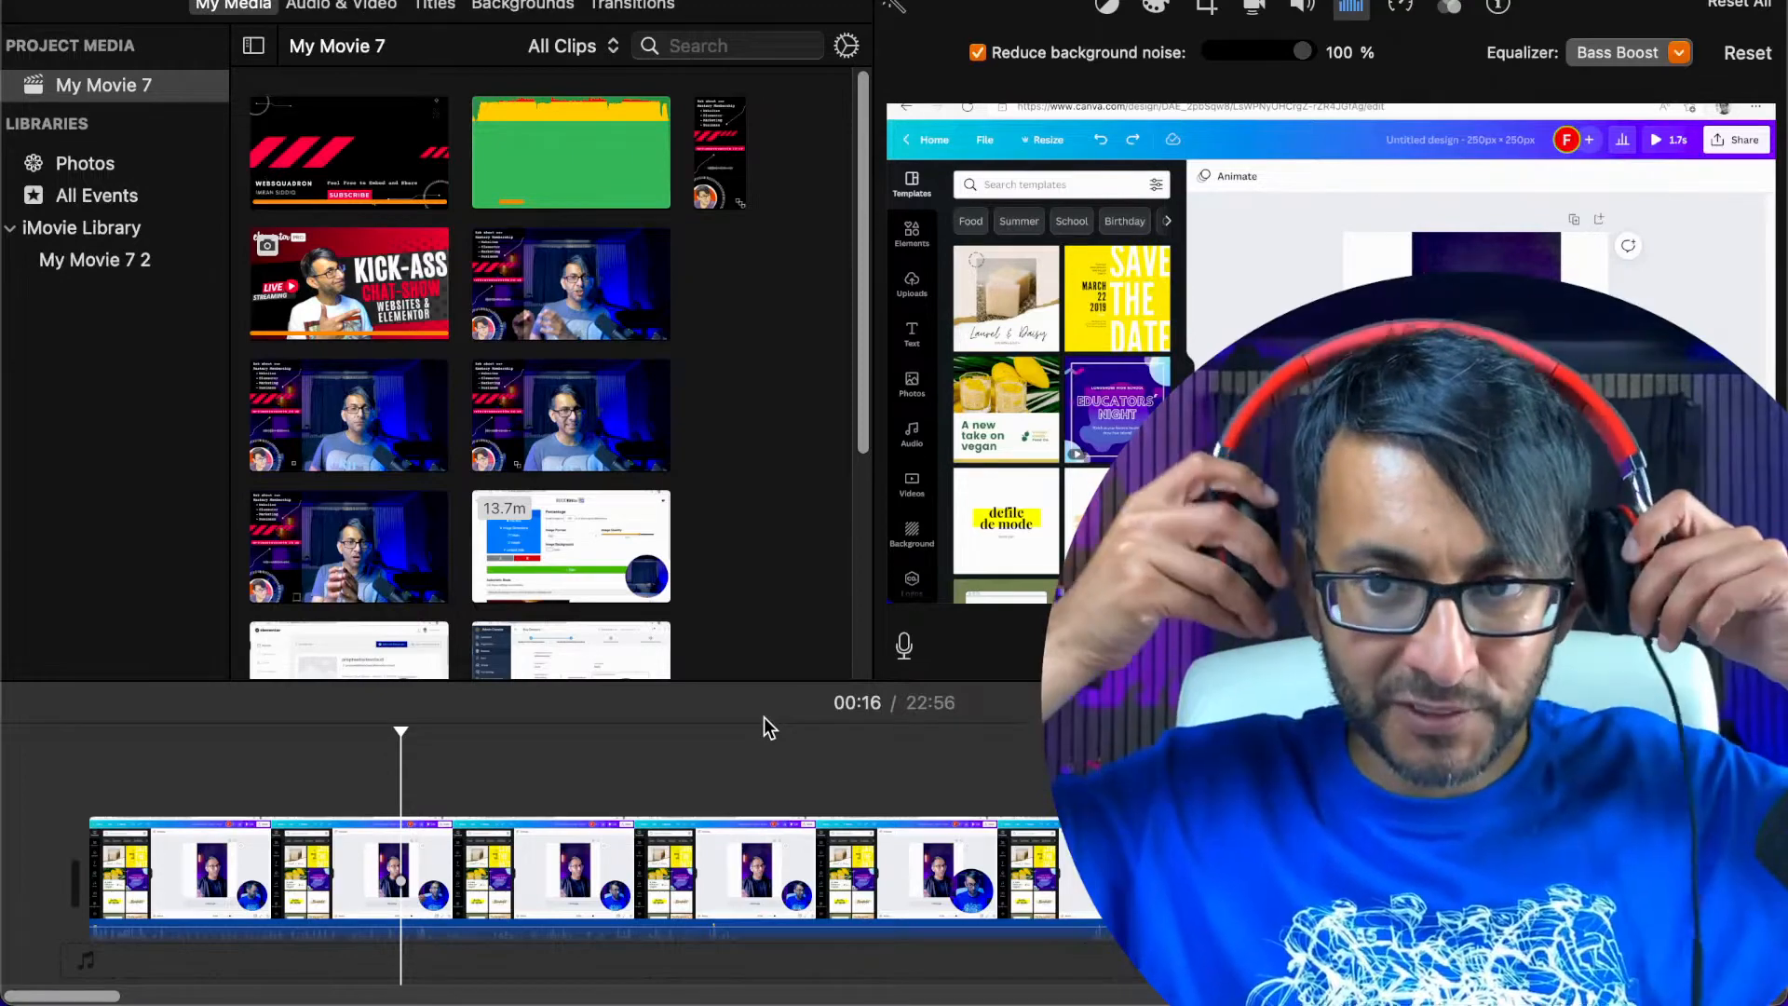
{"action": "key", "text": "space"}
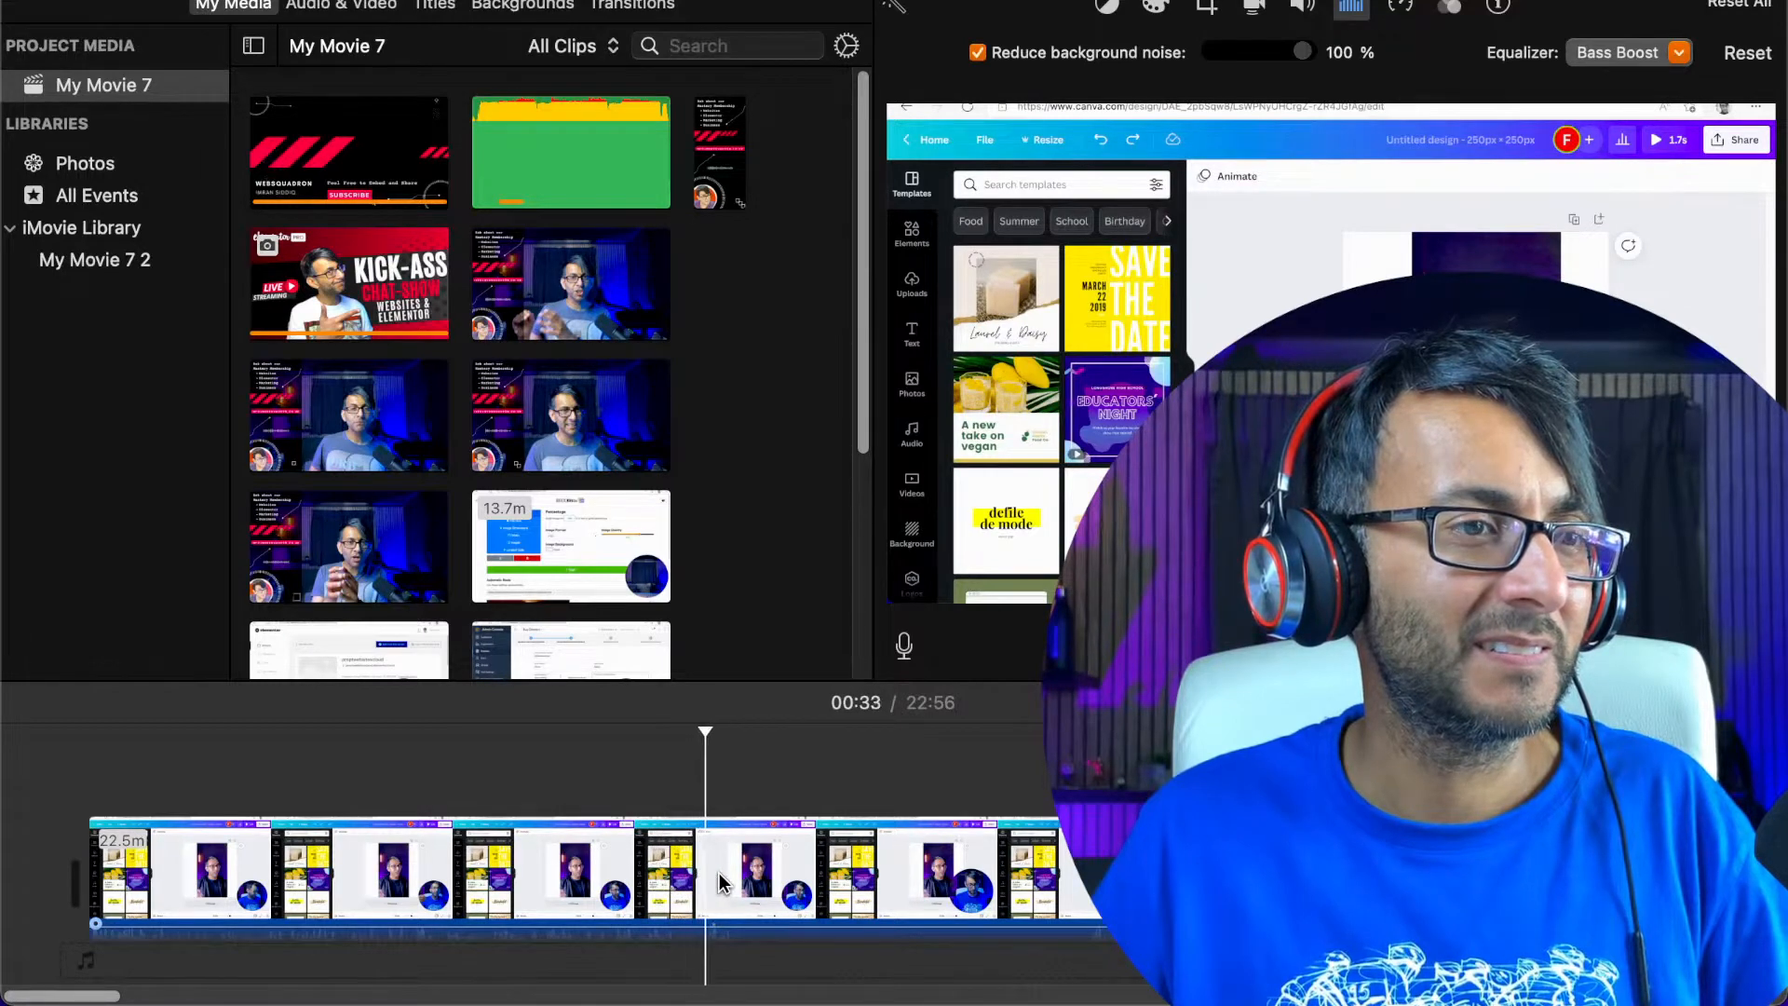
Cut the section between about 00:32 and 00:54 out of the screen recording
{"action": "left_click", "coordinate": [656, 896]}
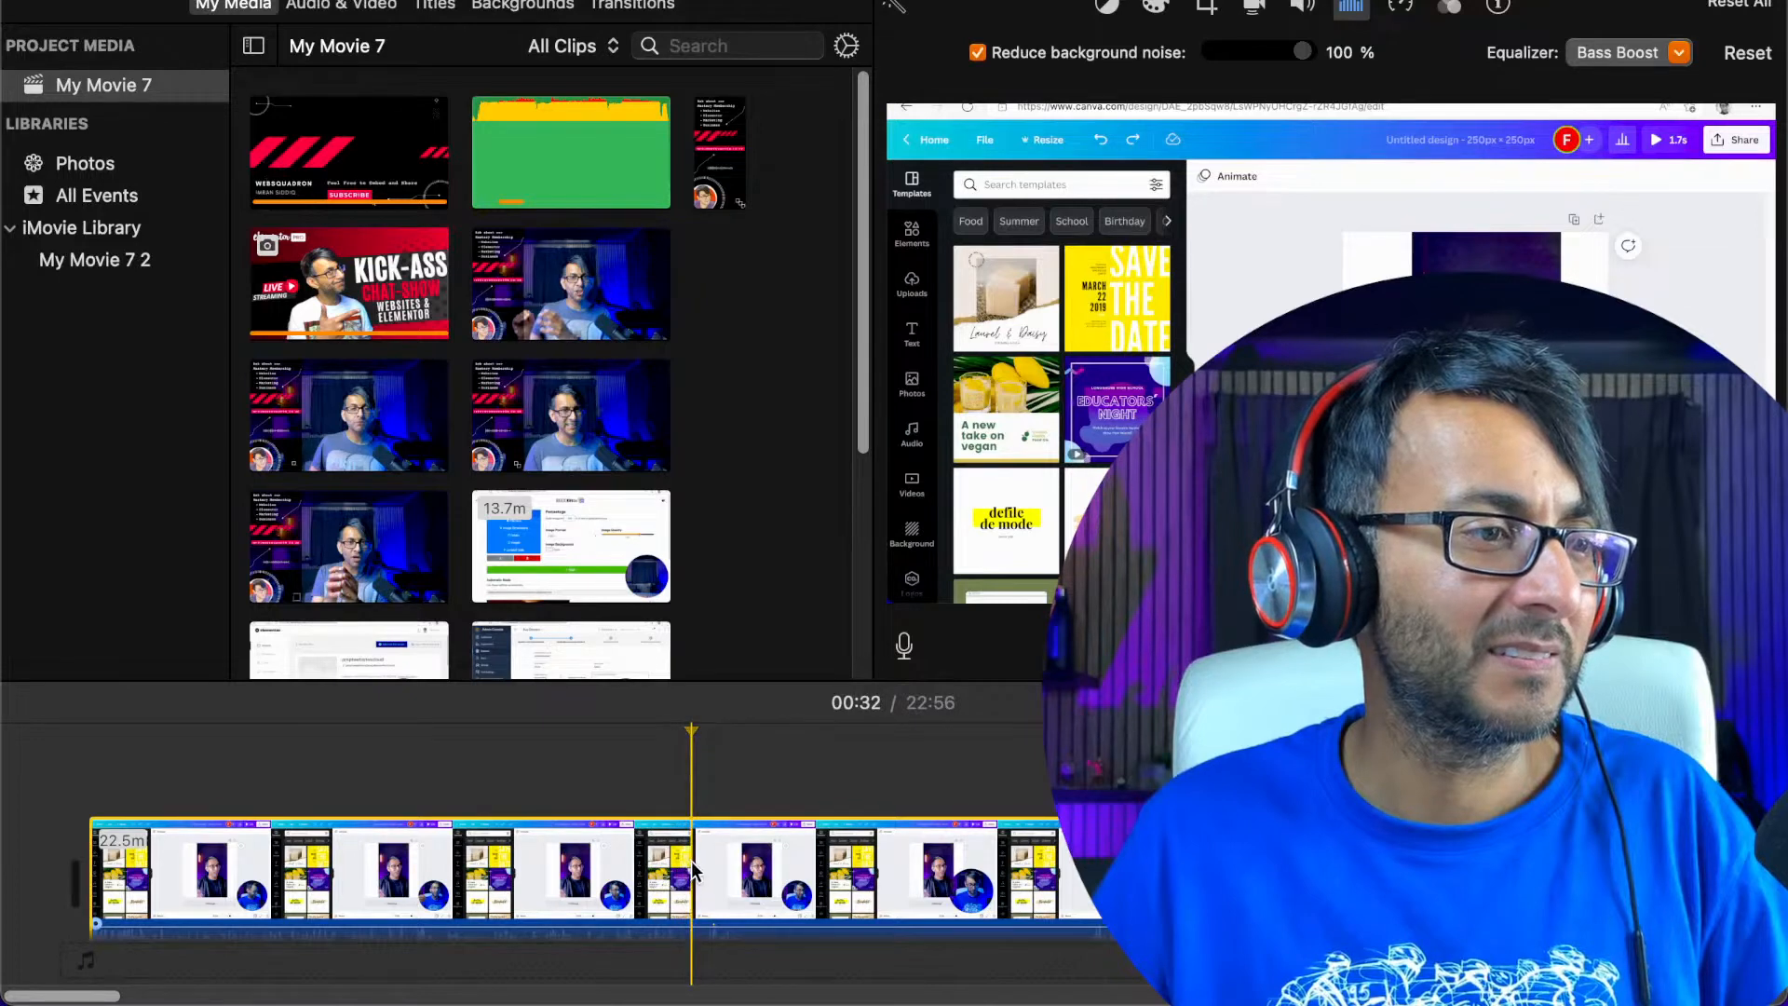
{"action": "right_click", "coordinate": [694, 871]}
{"action": "left_click", "coordinate": [800, 676]}
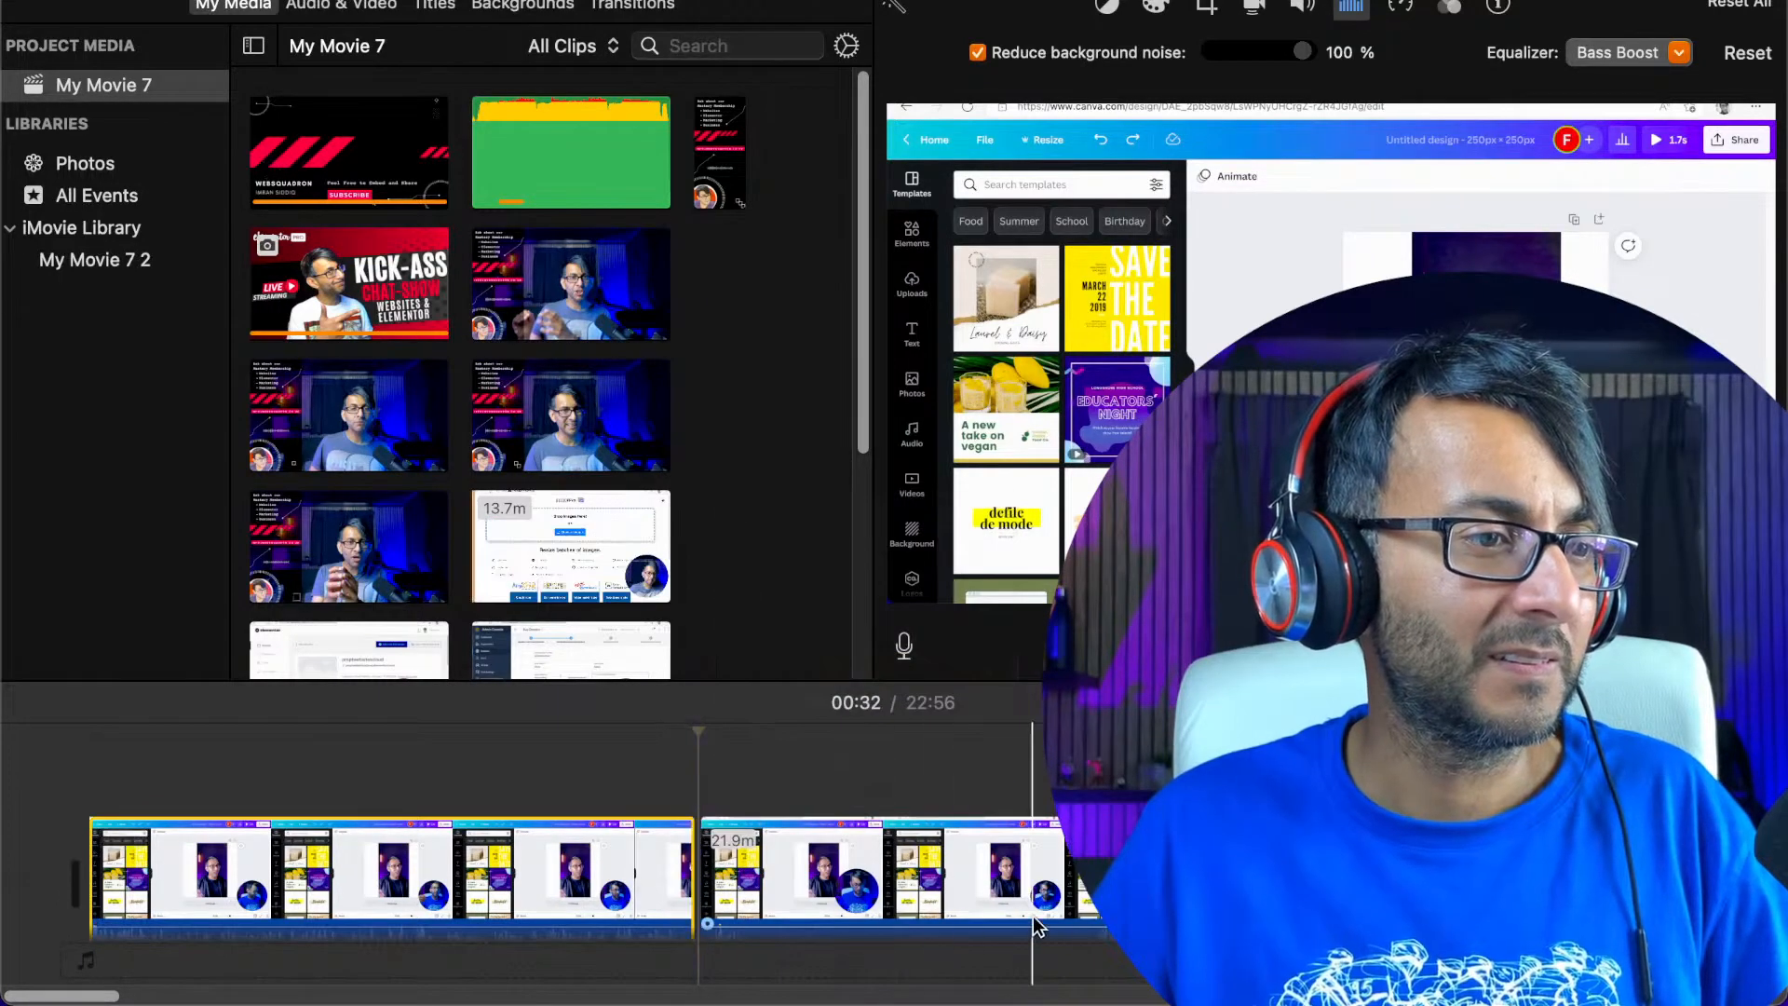
{"action": "left_click", "coordinate": [1099, 936]}
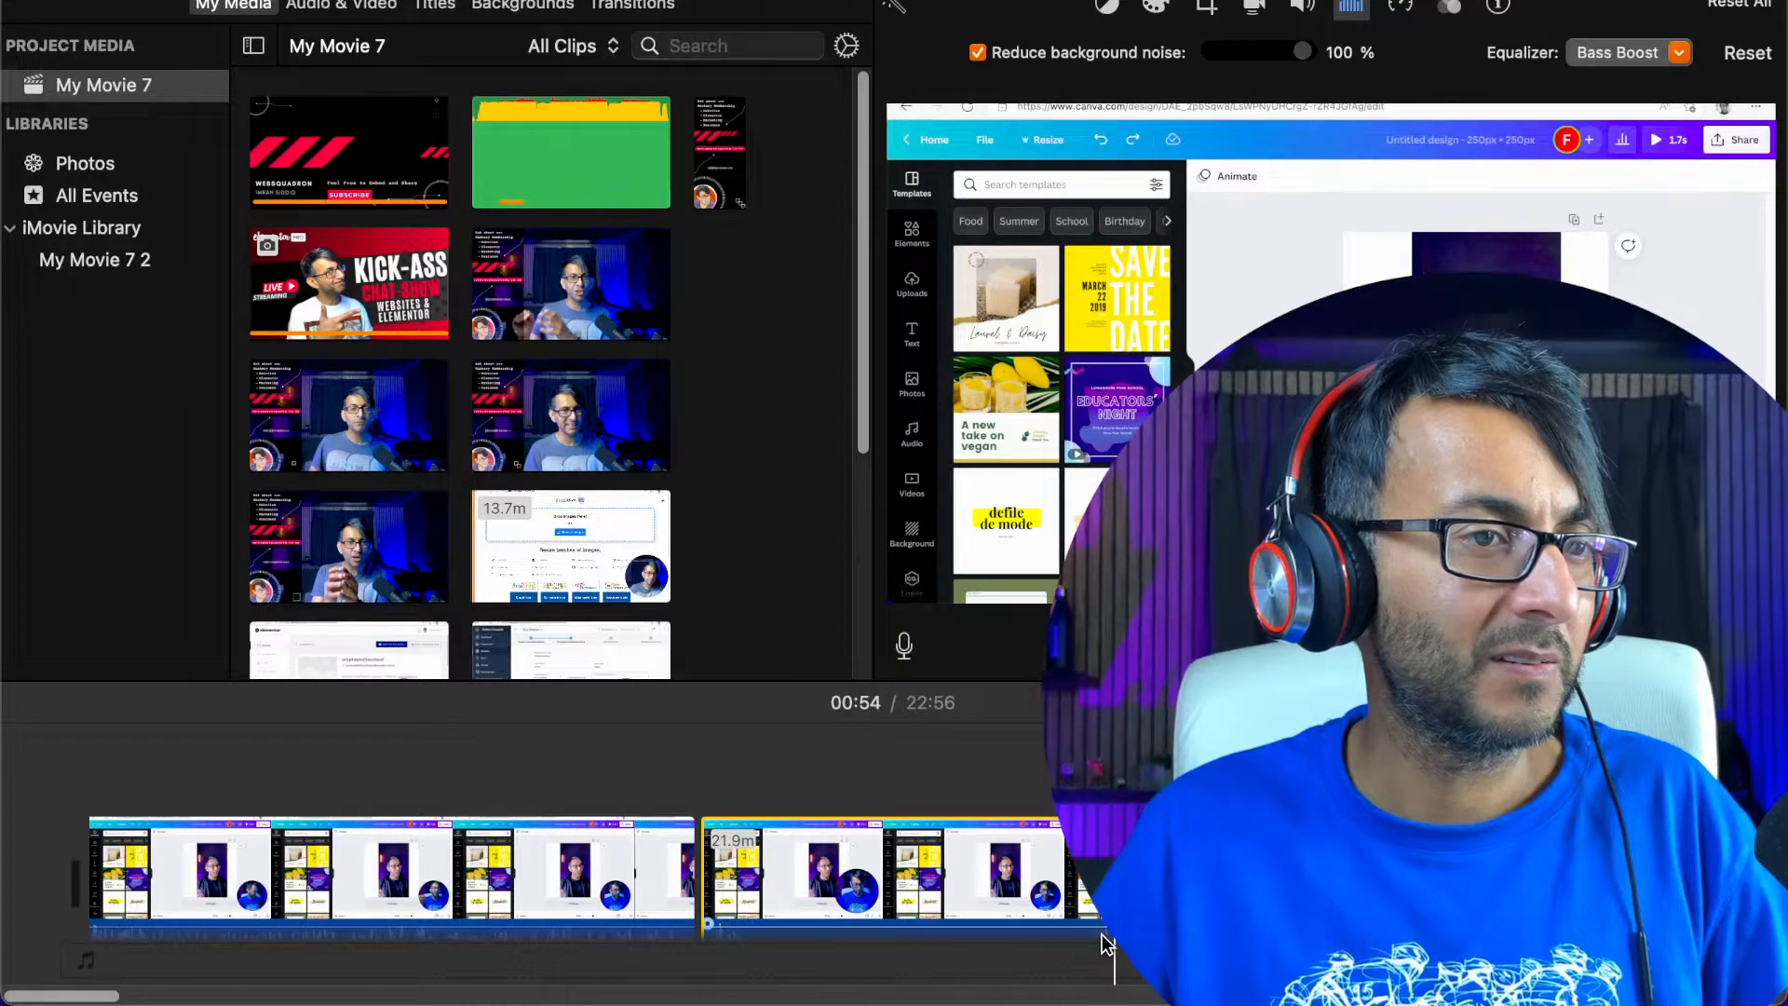
{"action": "right_click", "coordinate": [984, 832]}
{"action": "left_click", "coordinate": [989, 622]}
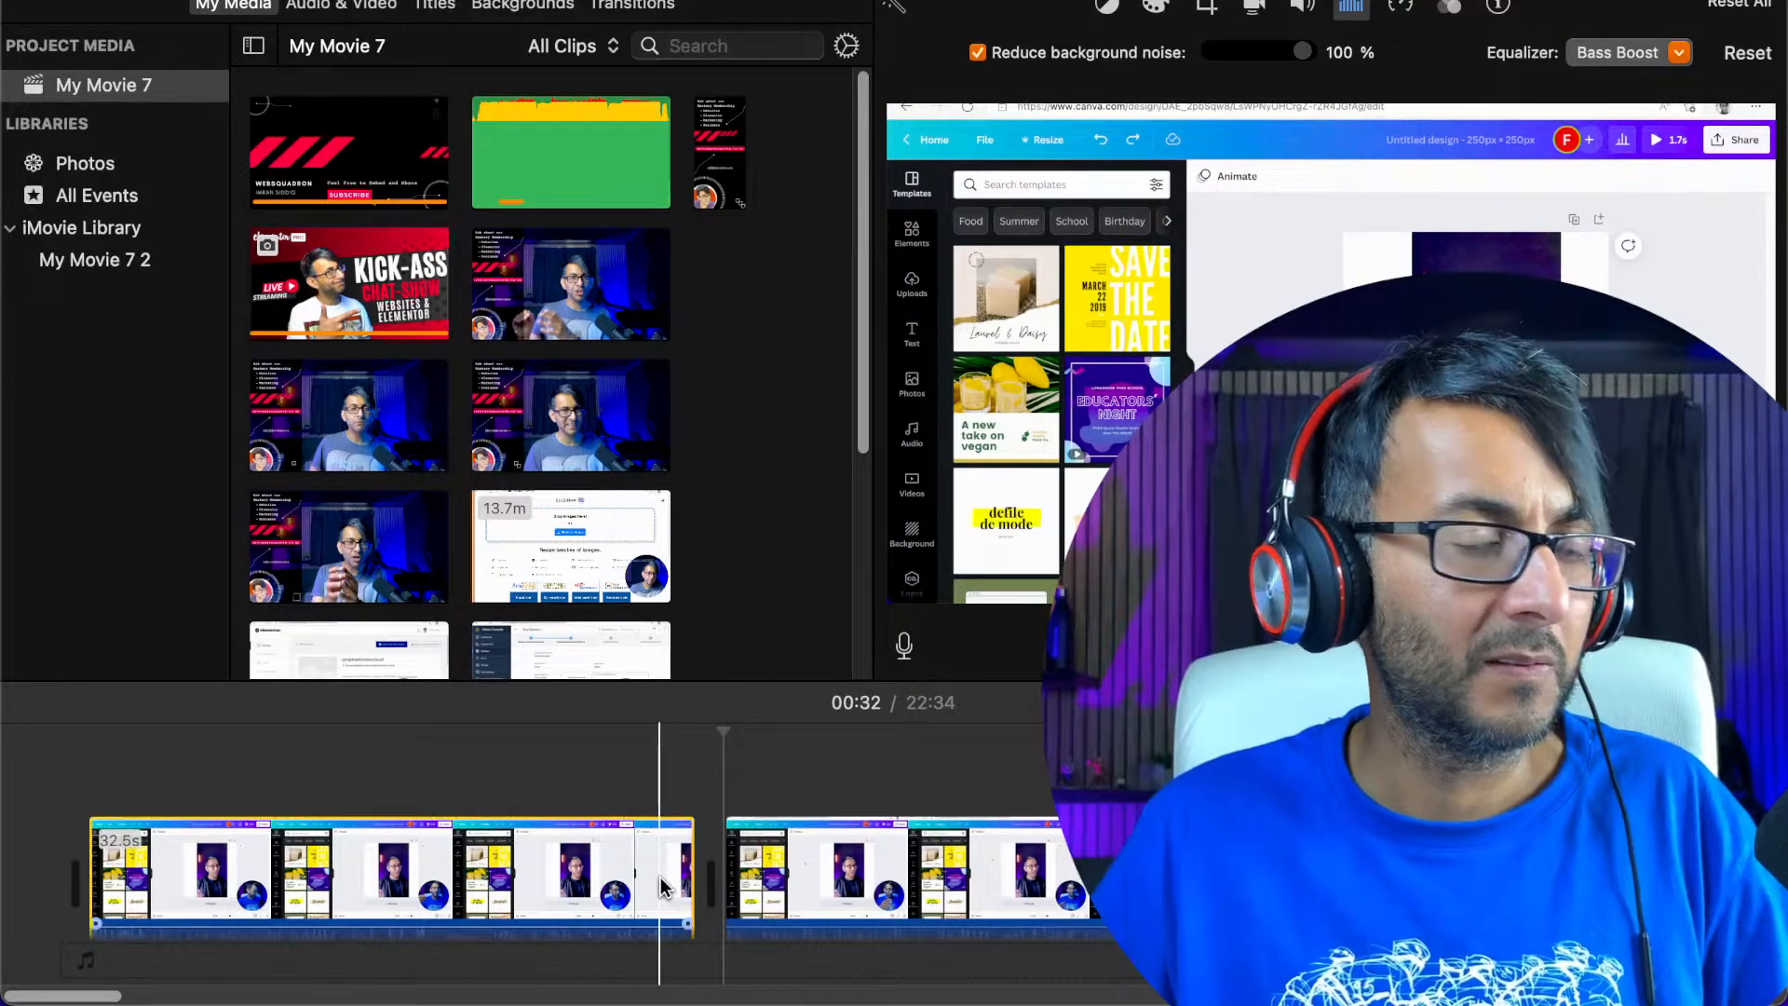
Play the recording across the join at 00:32 with the sound volume raised
{"action": "key", "text": "space"}
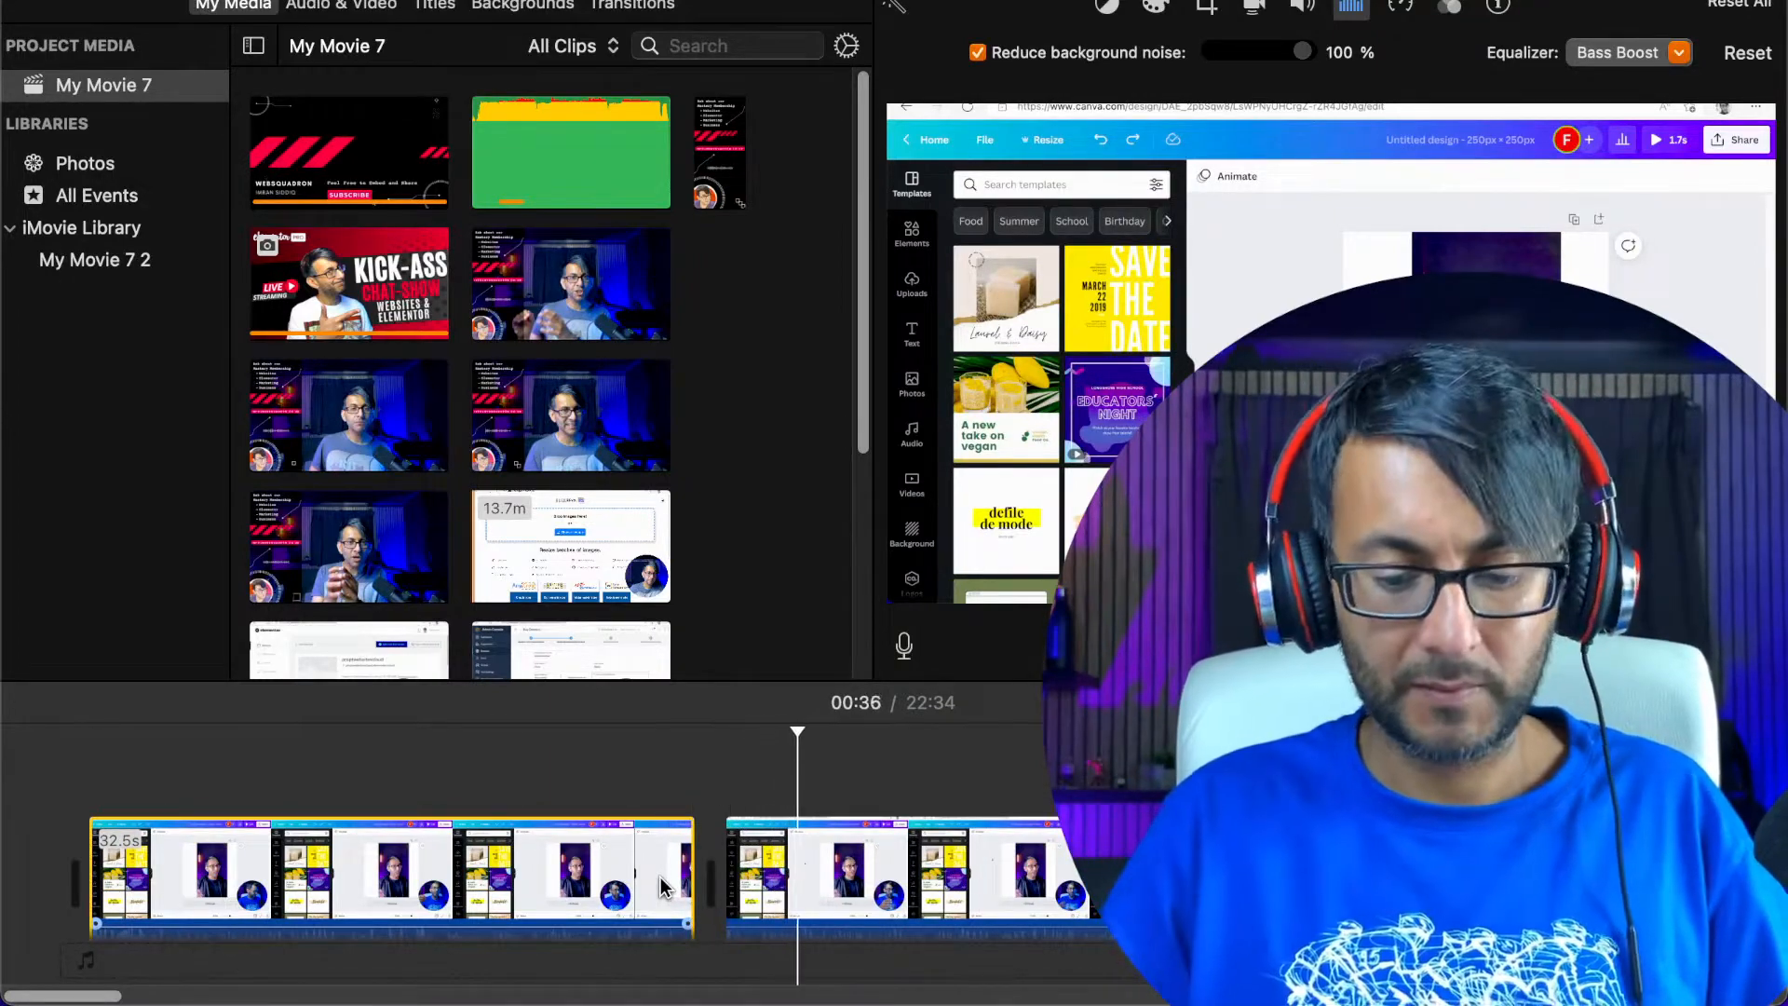
{"action": "key", "text": "XF86AudioRaiseVolume"}
{"action": "key", "text": "XF86AudioRaiseVolume"}
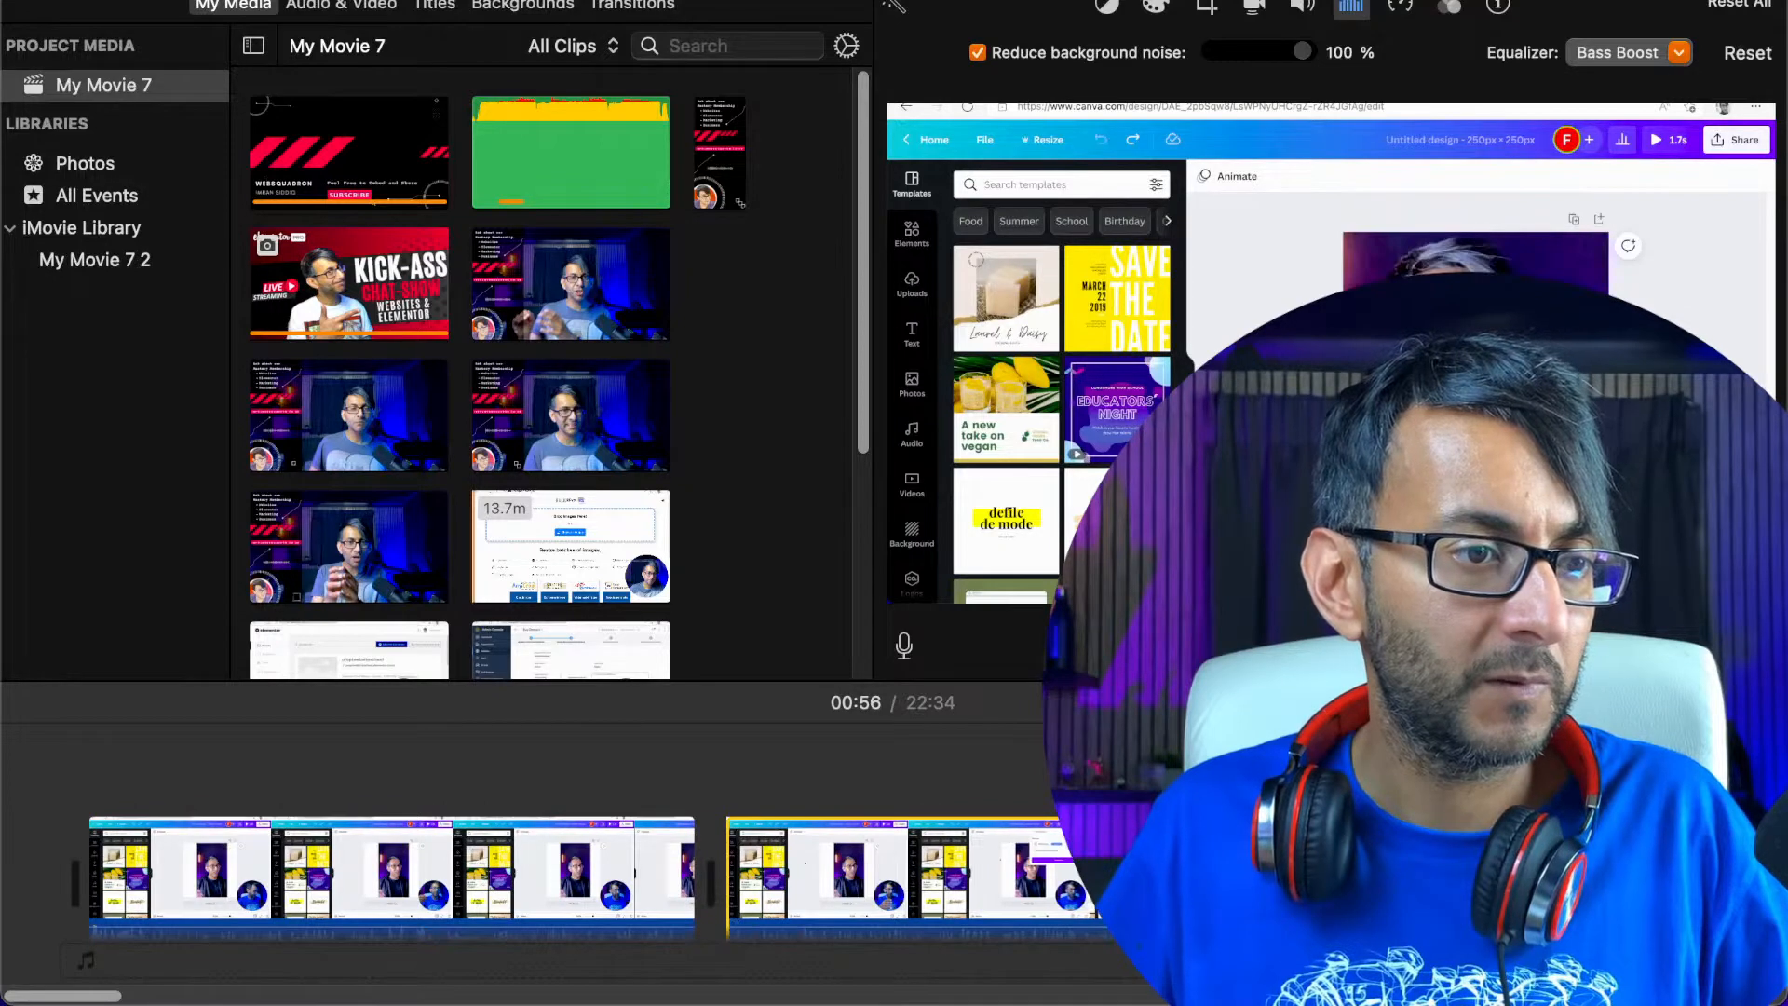
Locate where the speech resumes at about 01:09, split the recording there and delete the section from 00:56 up to it
{"action": "left_click", "coordinate": [1490, 875]}
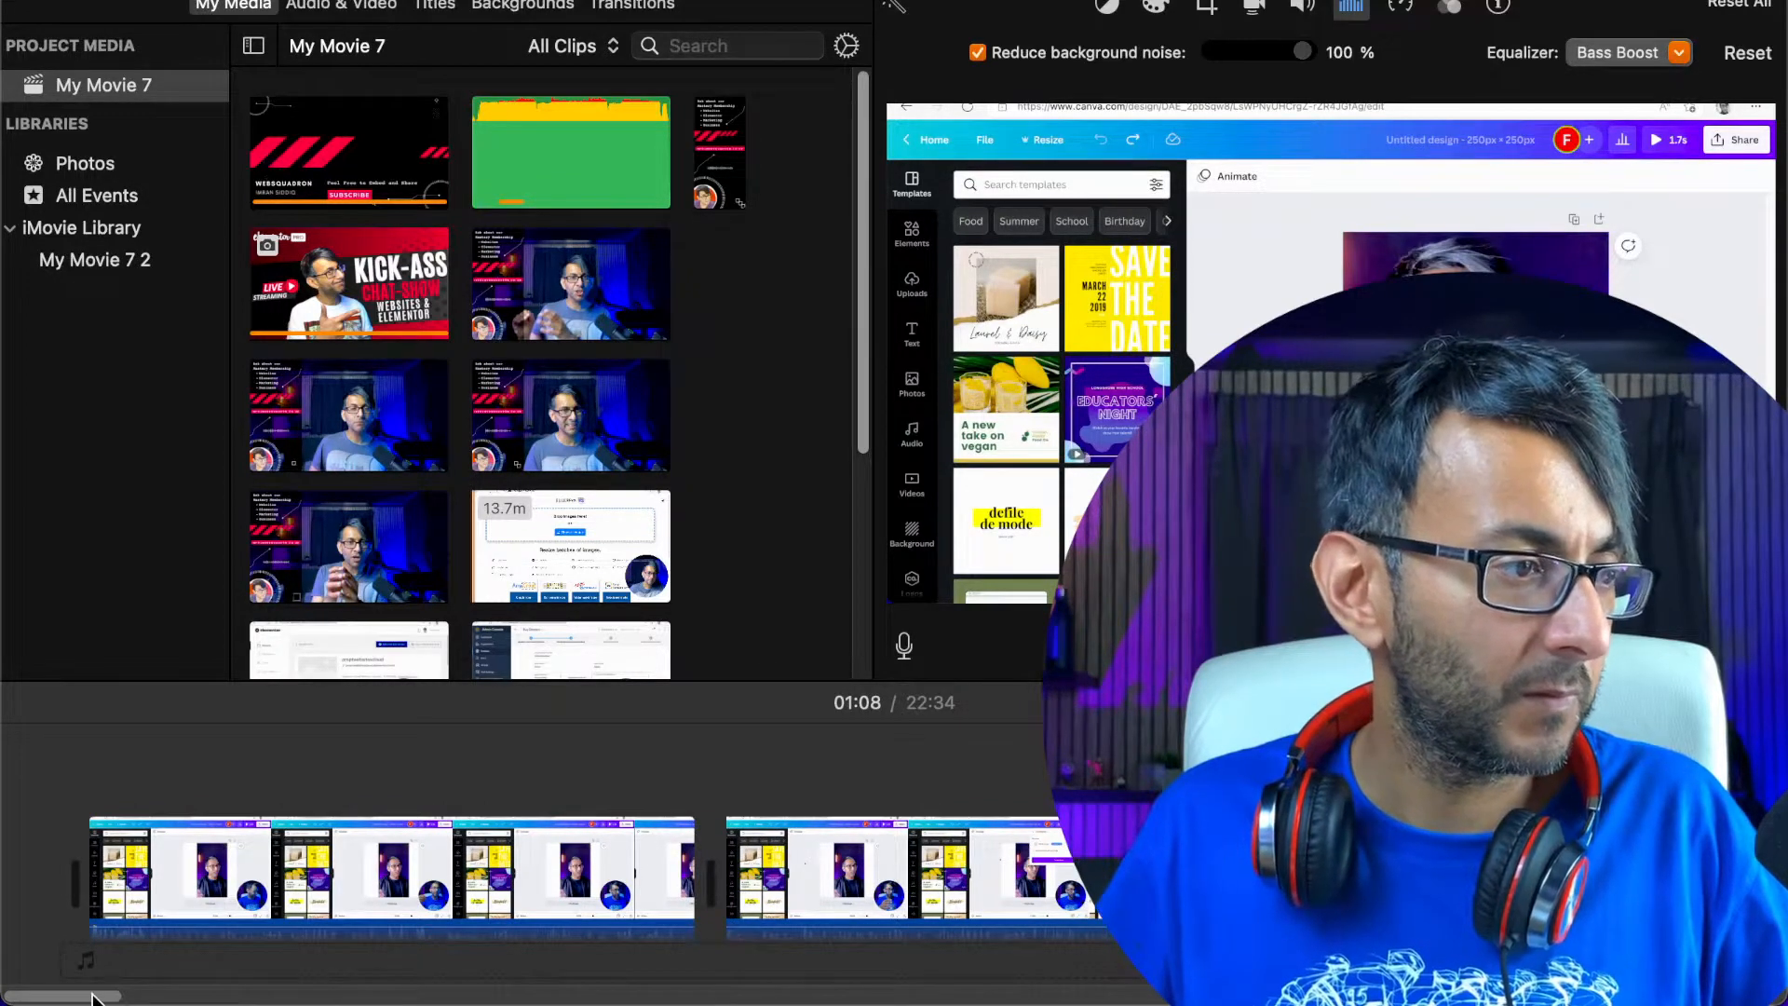
{"action": "left_click_drag", "start_coordinate": [92, 999], "coordinate": [149, 999]}
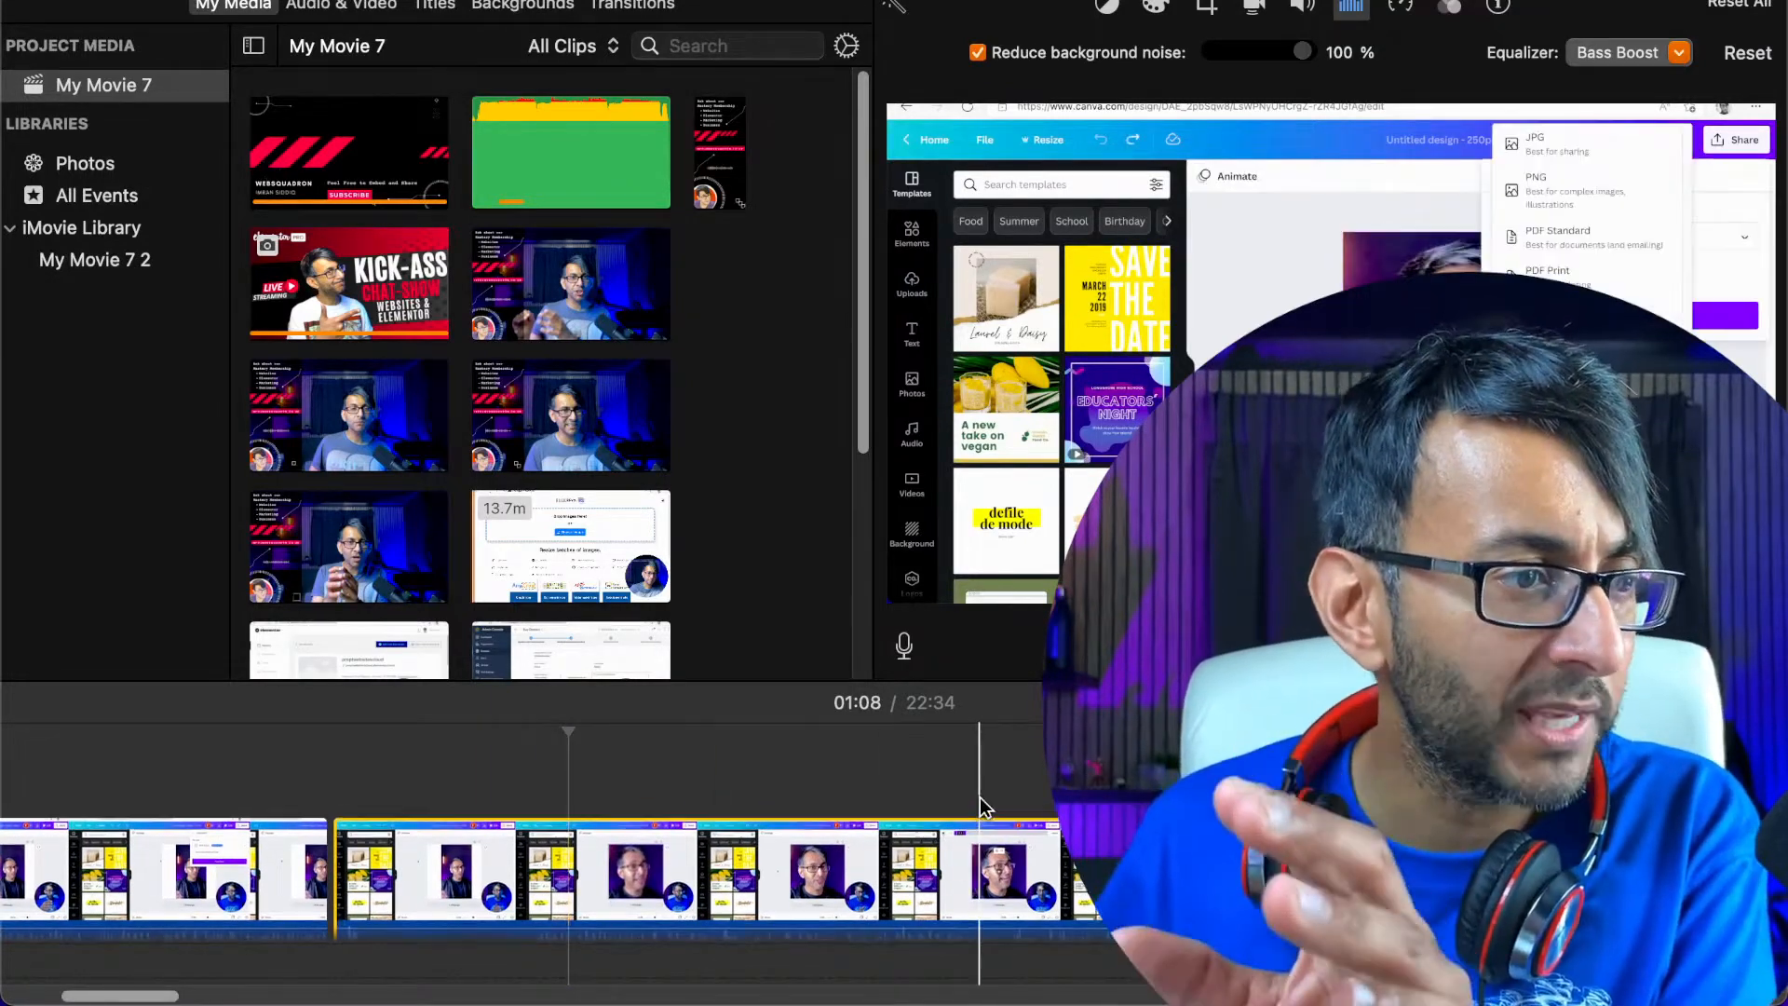
{"action": "scroll", "coordinate": [980, 807], "scroll_direction": "down", "scroll_amount": 1}
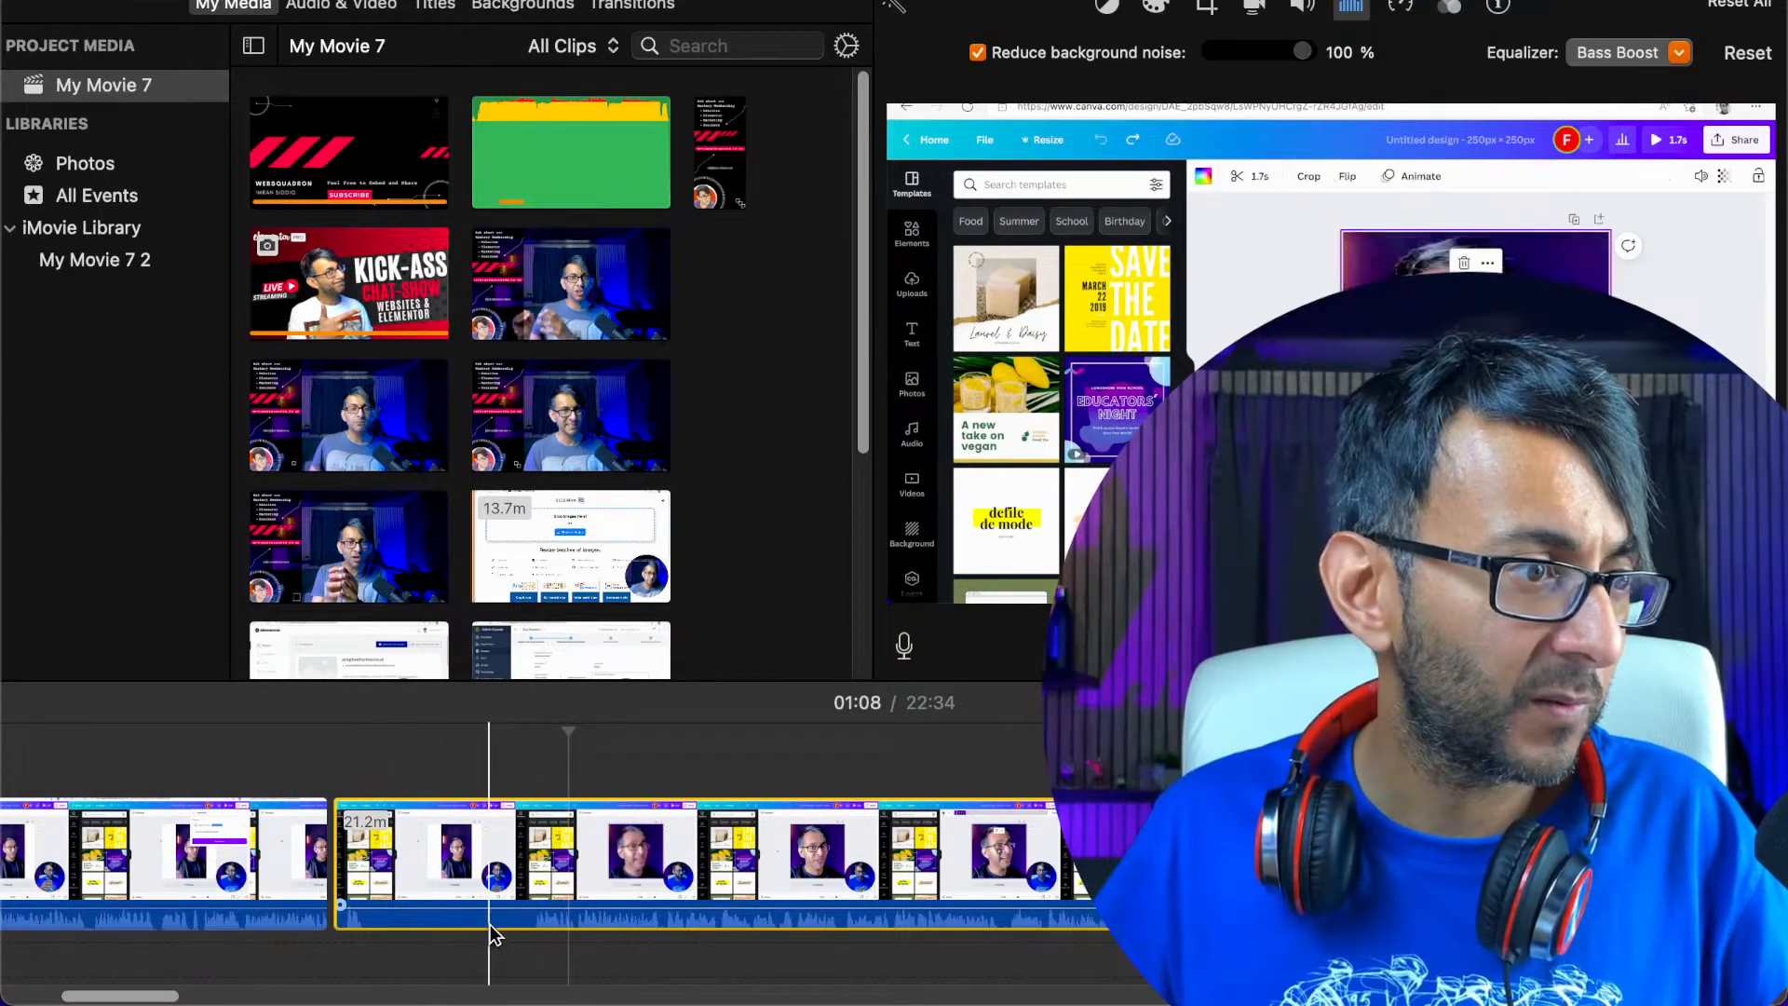
{"action": "left_click", "coordinate": [537, 927]}
{"action": "key", "text": "space"}
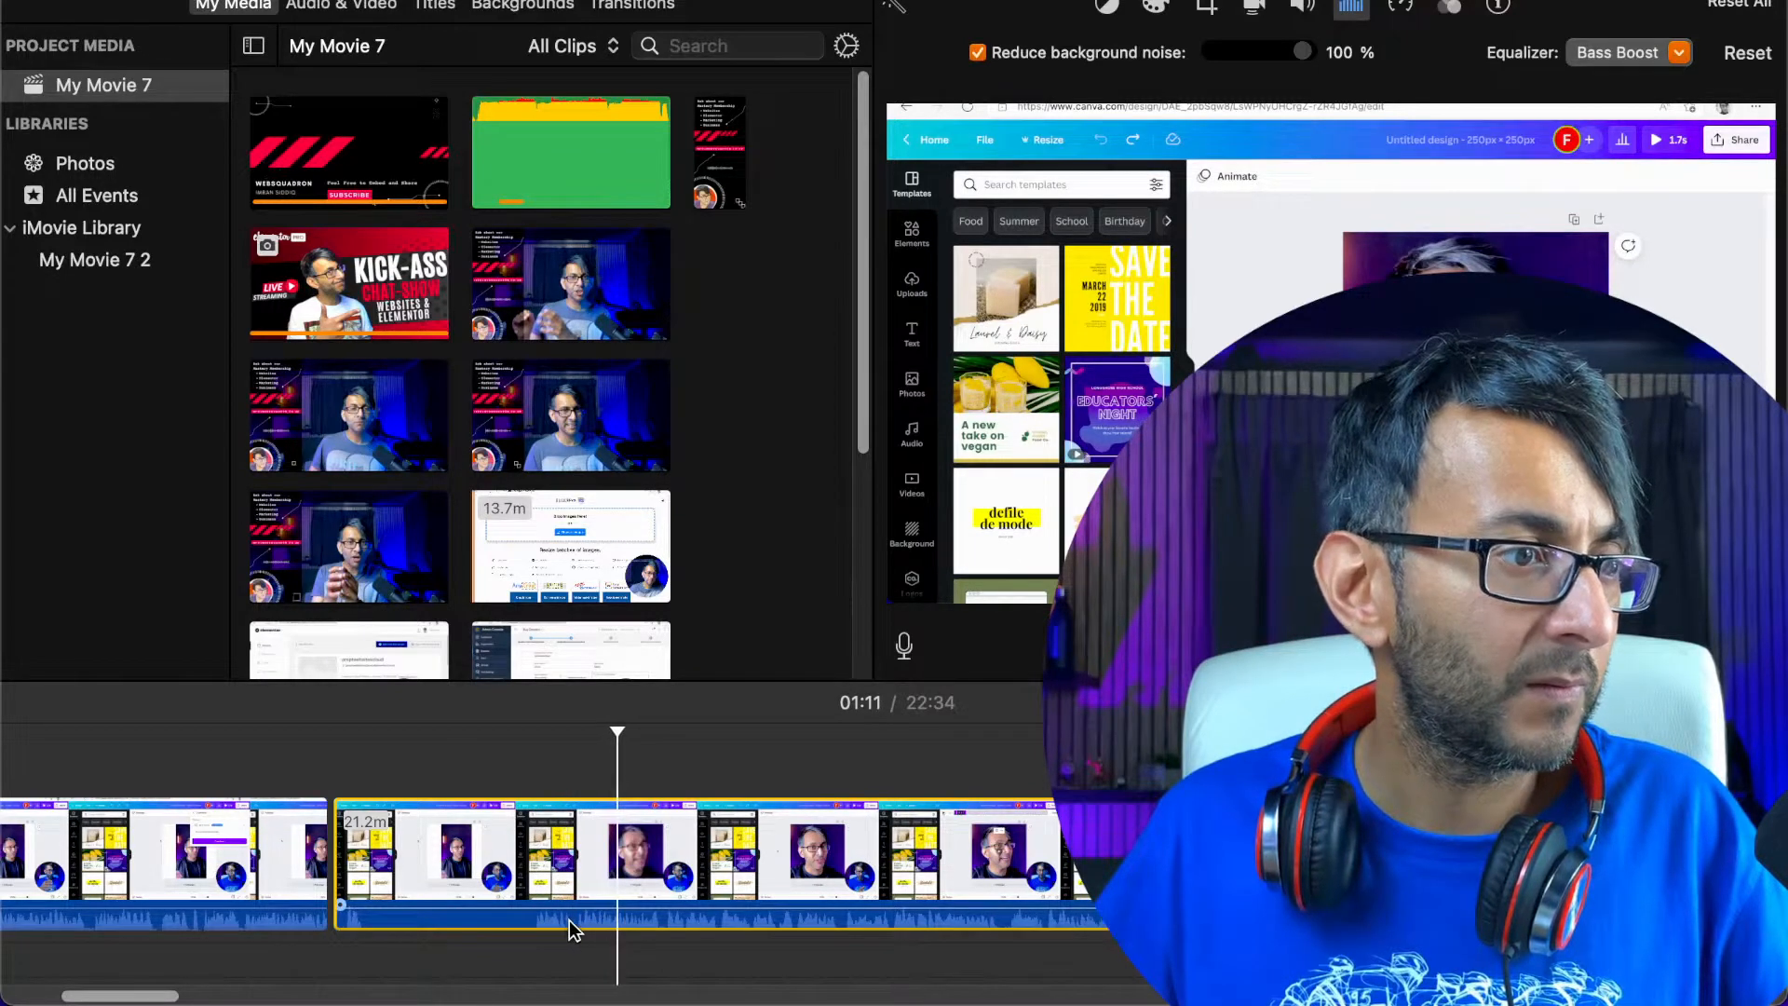
{"action": "left_click", "coordinate": [569, 920]}
{"action": "key", "text": "space"}
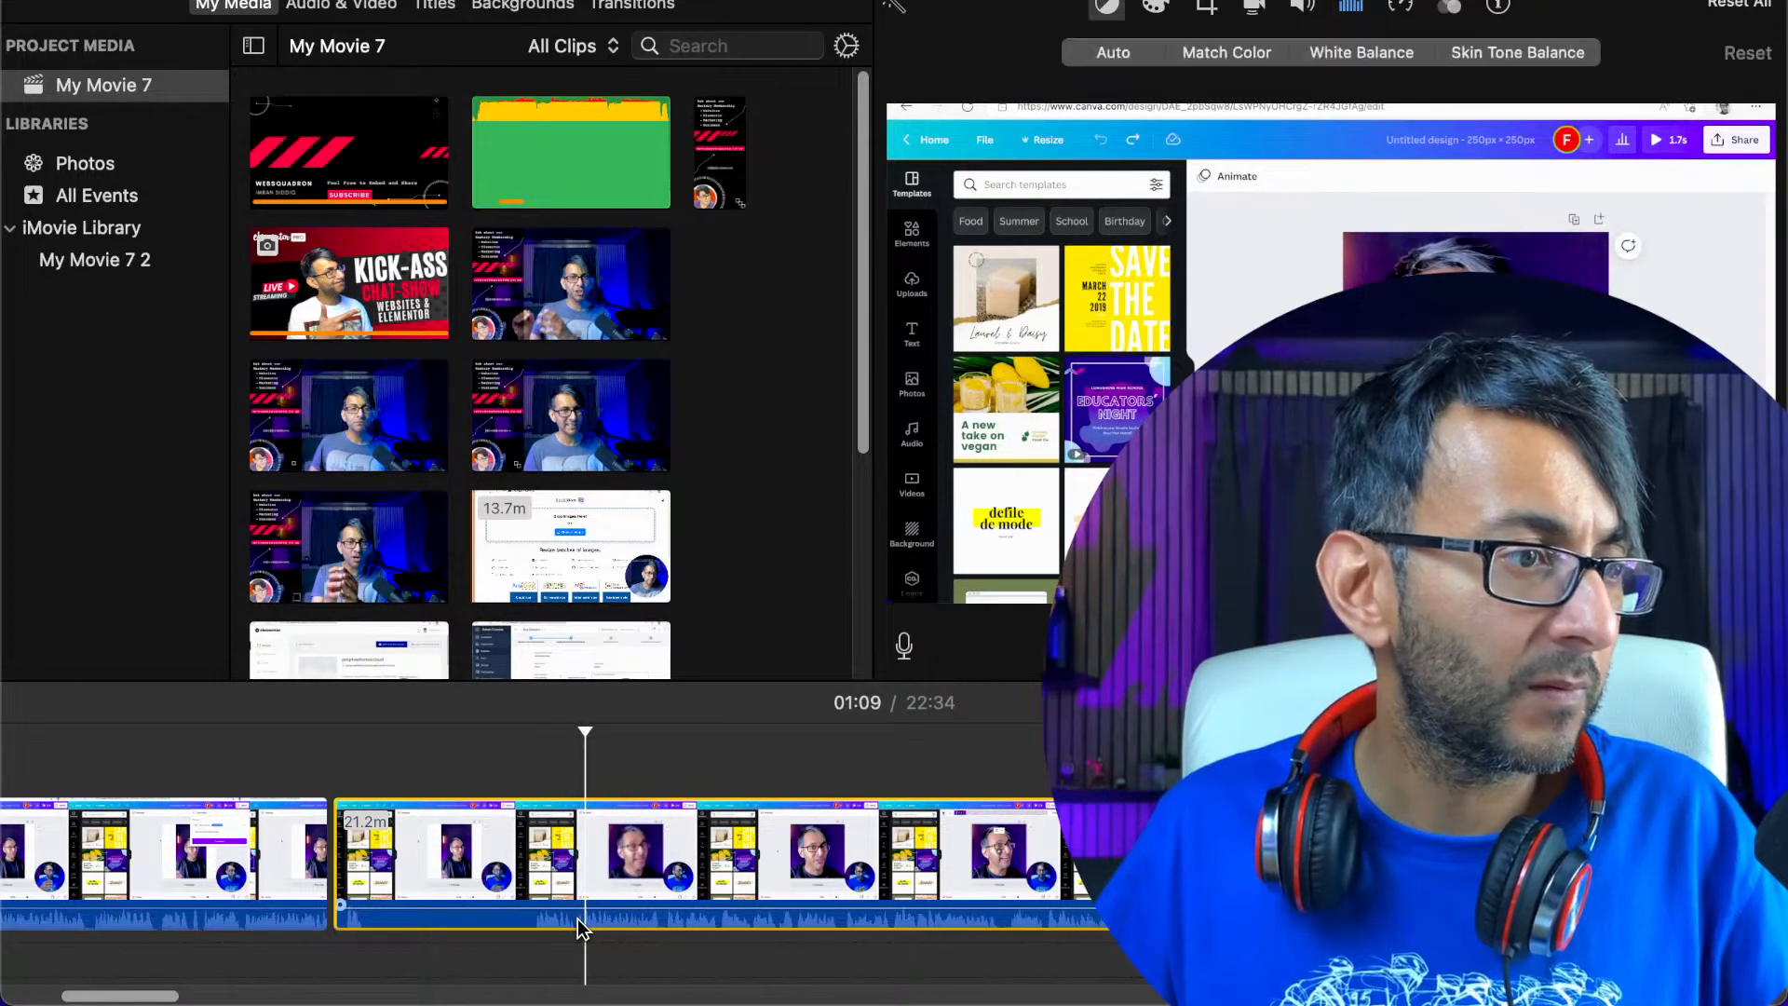
{"action": "left_click_drag", "start_coordinate": [587, 732], "coordinate": [581, 735]}
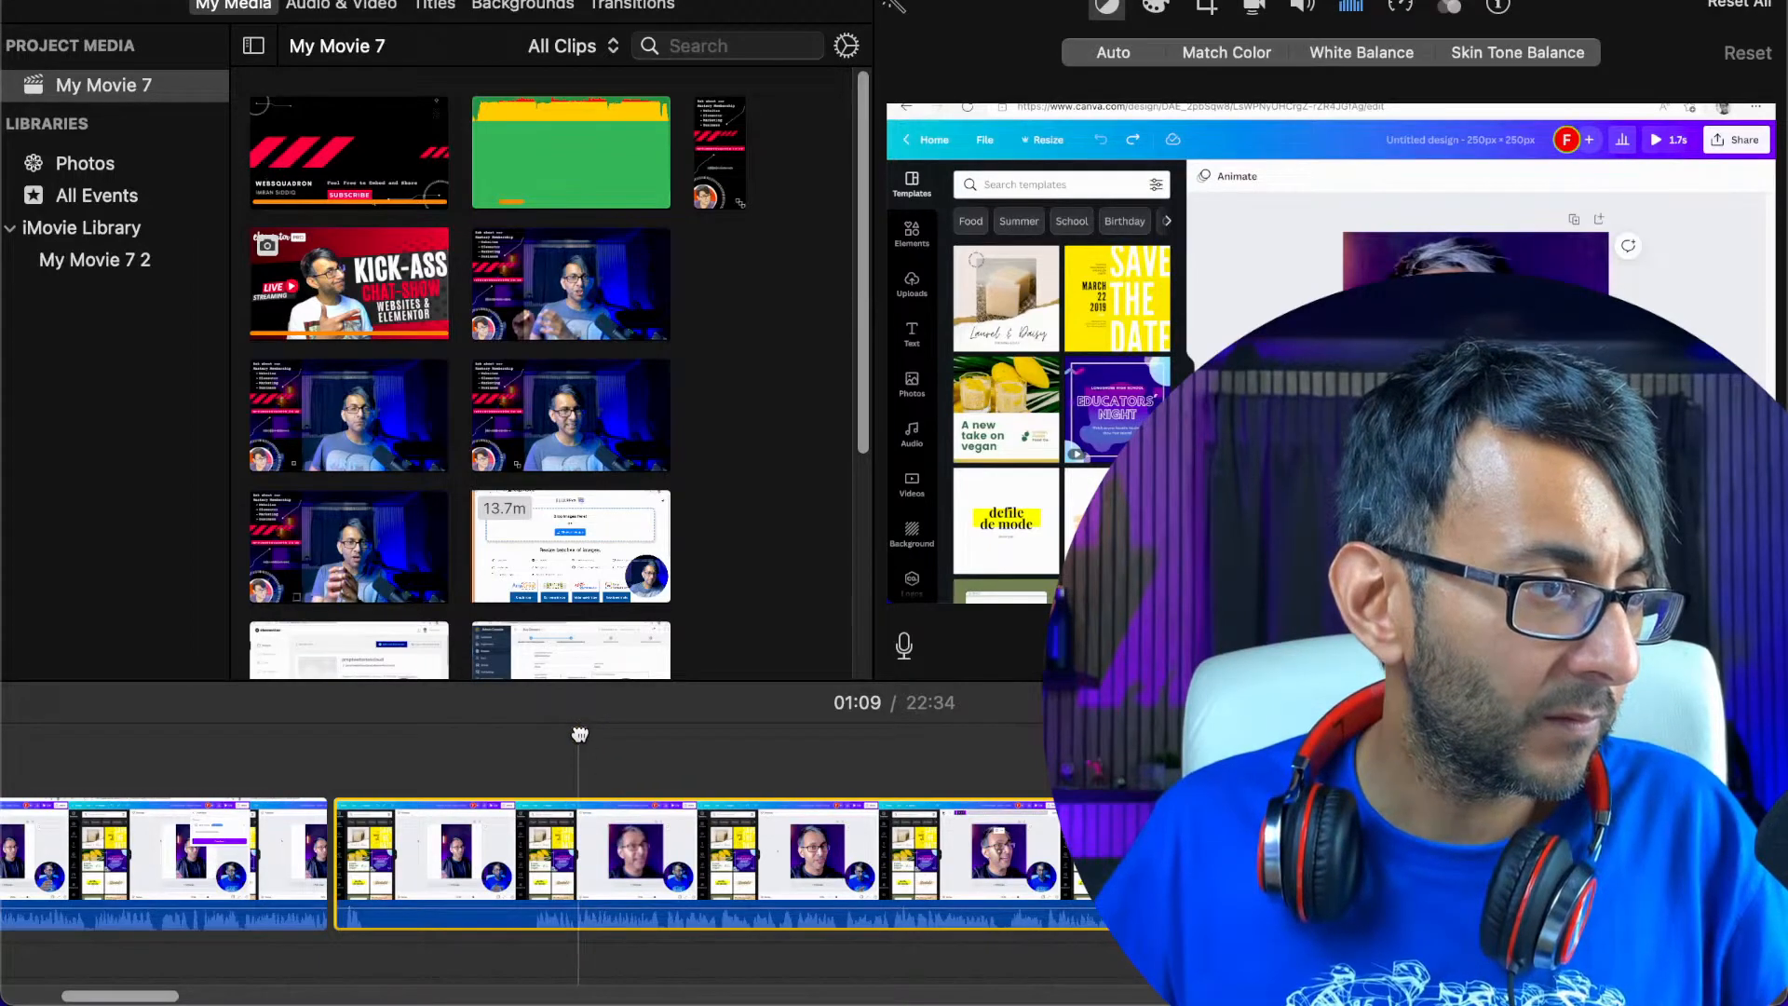
{"action": "right_click", "coordinate": [577, 864]}
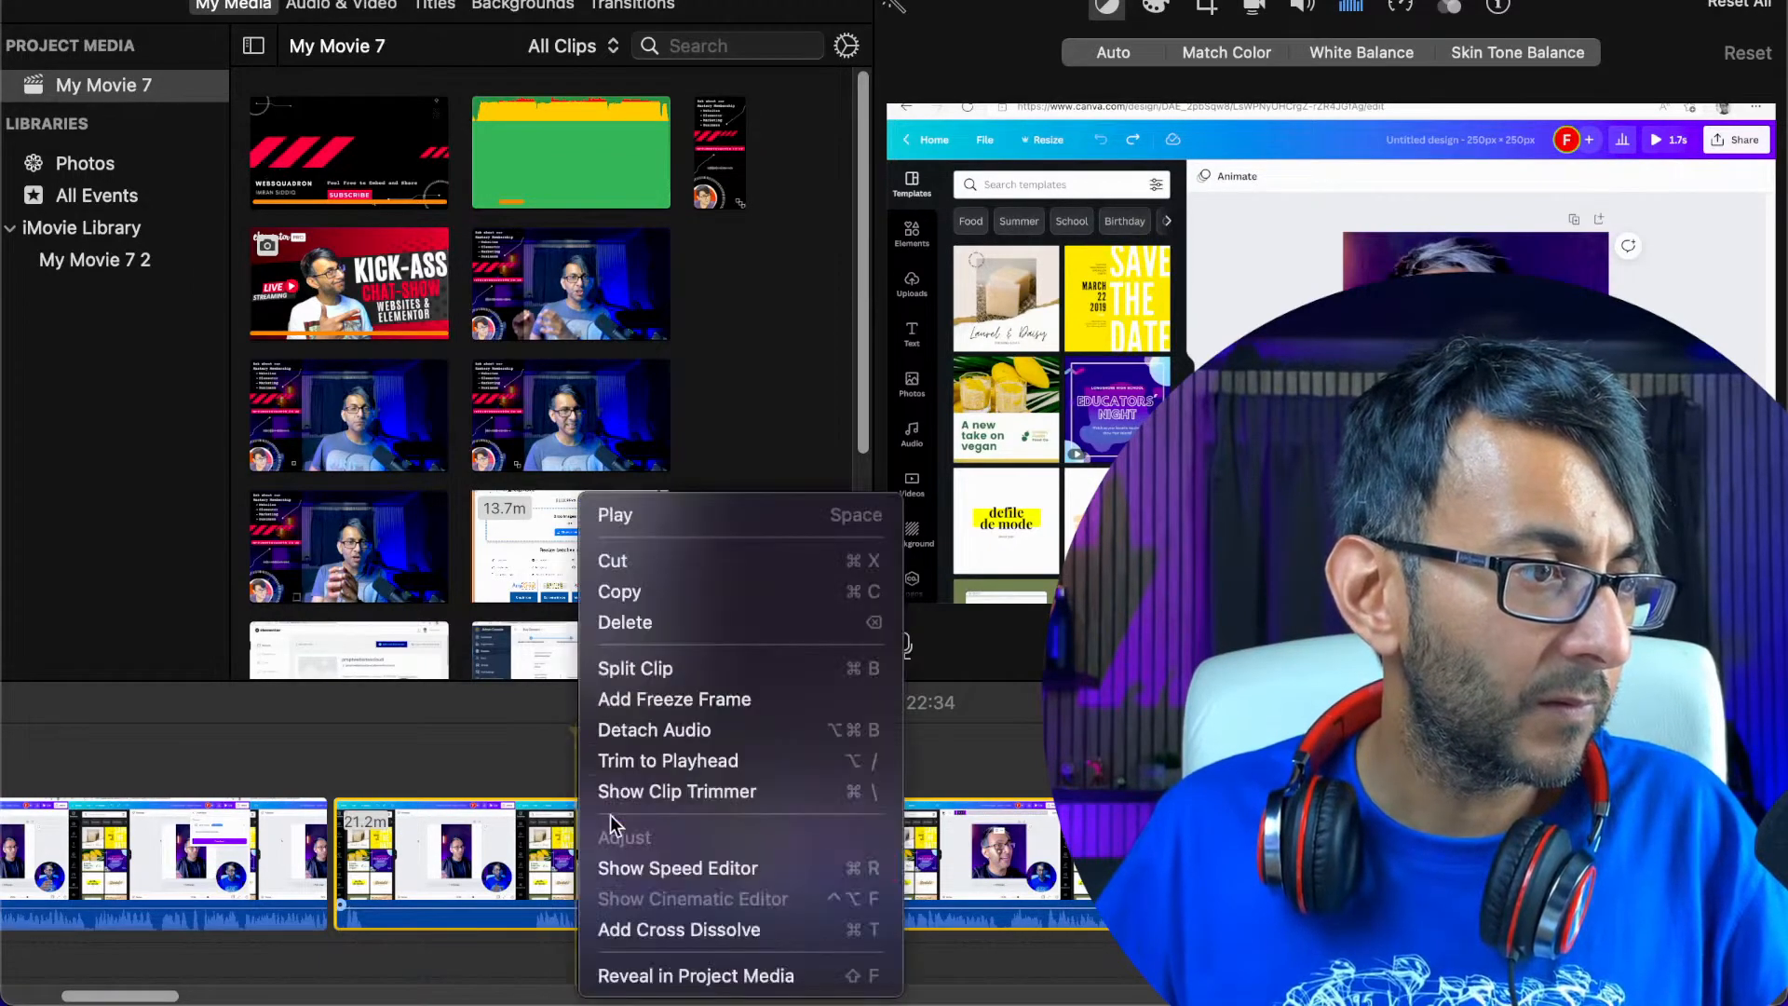
{"action": "left_click", "coordinate": [652, 668]}
{"action": "right_click", "coordinate": [477, 866]}
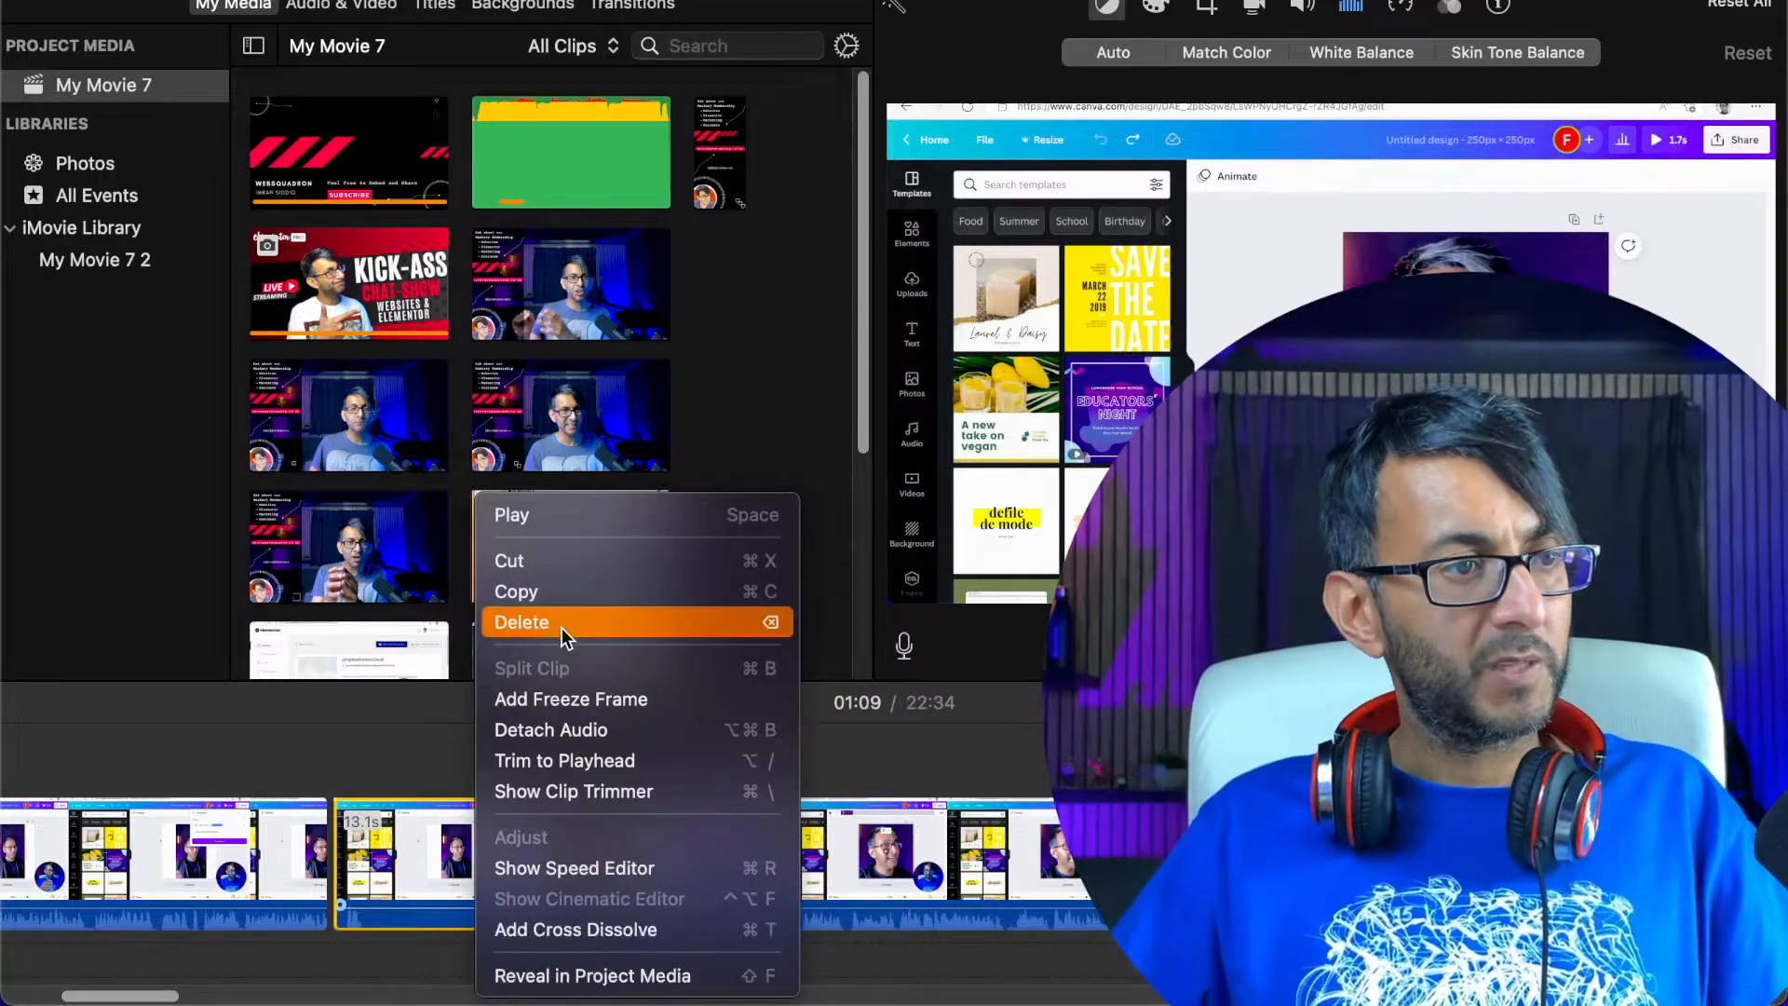
{"action": "left_click", "coordinate": [563, 624]}
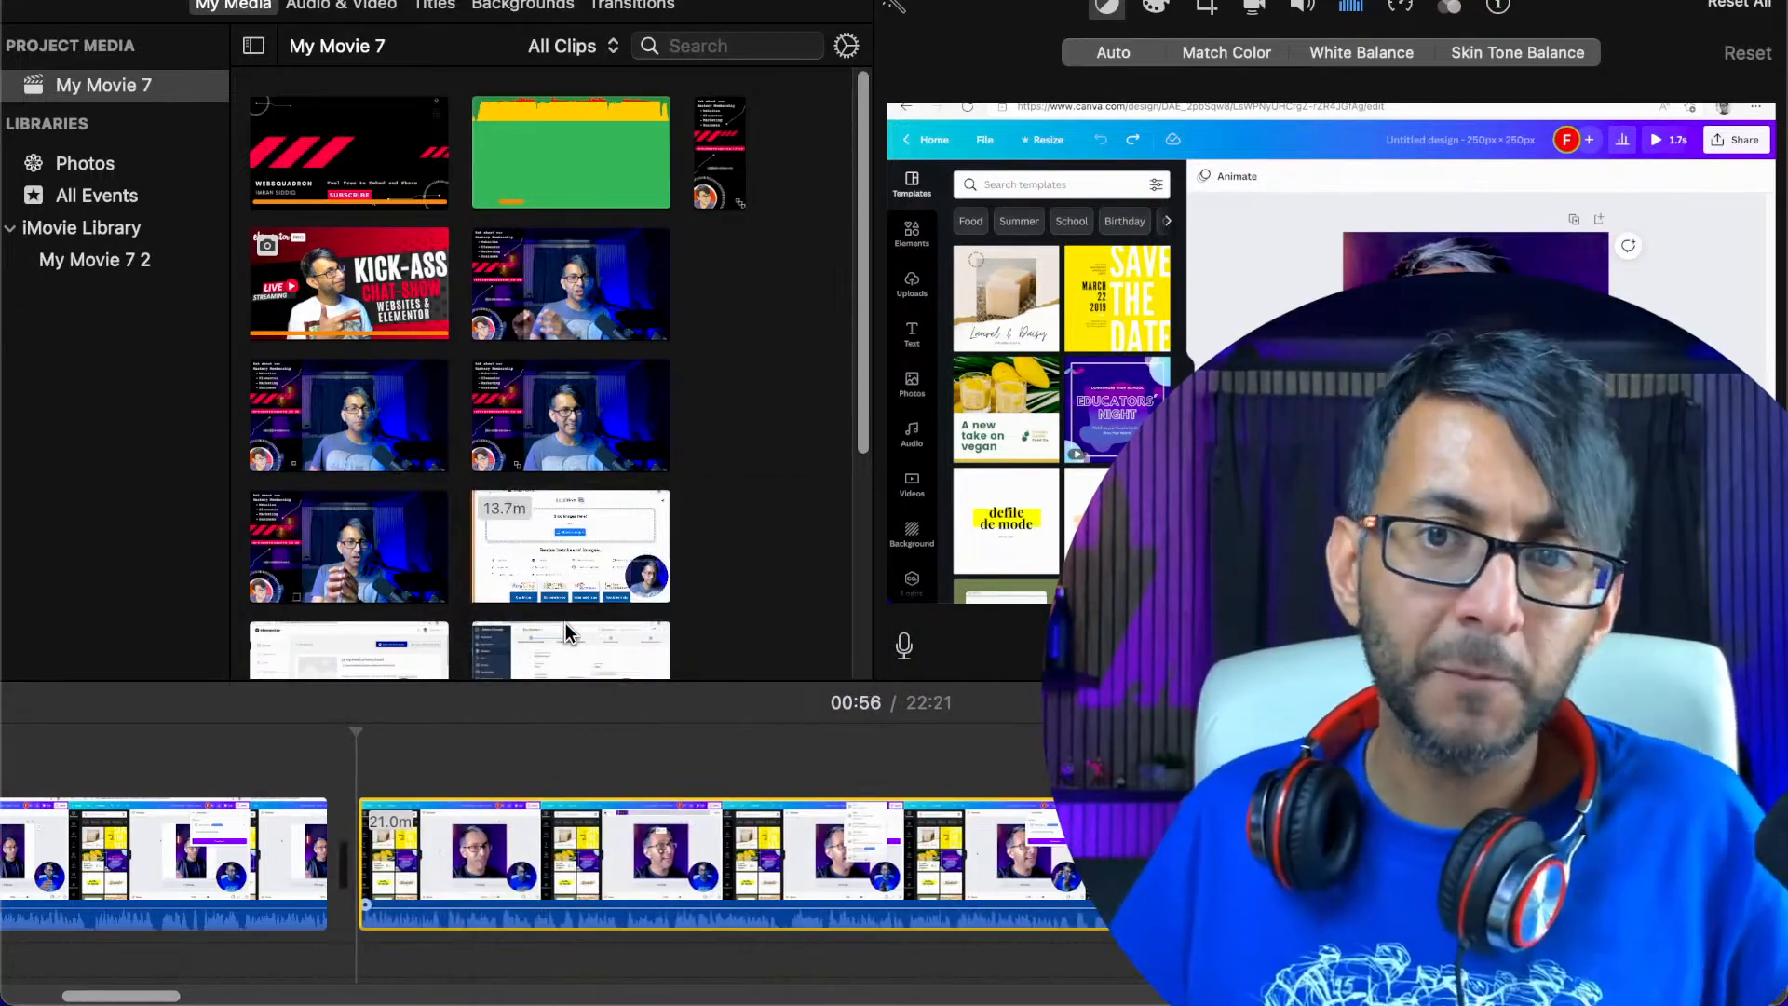
Play the recording from about 00:54 across the join at 00:56 and stop playback at 01:21
{"action": "left_click", "coordinate": [298, 864]}
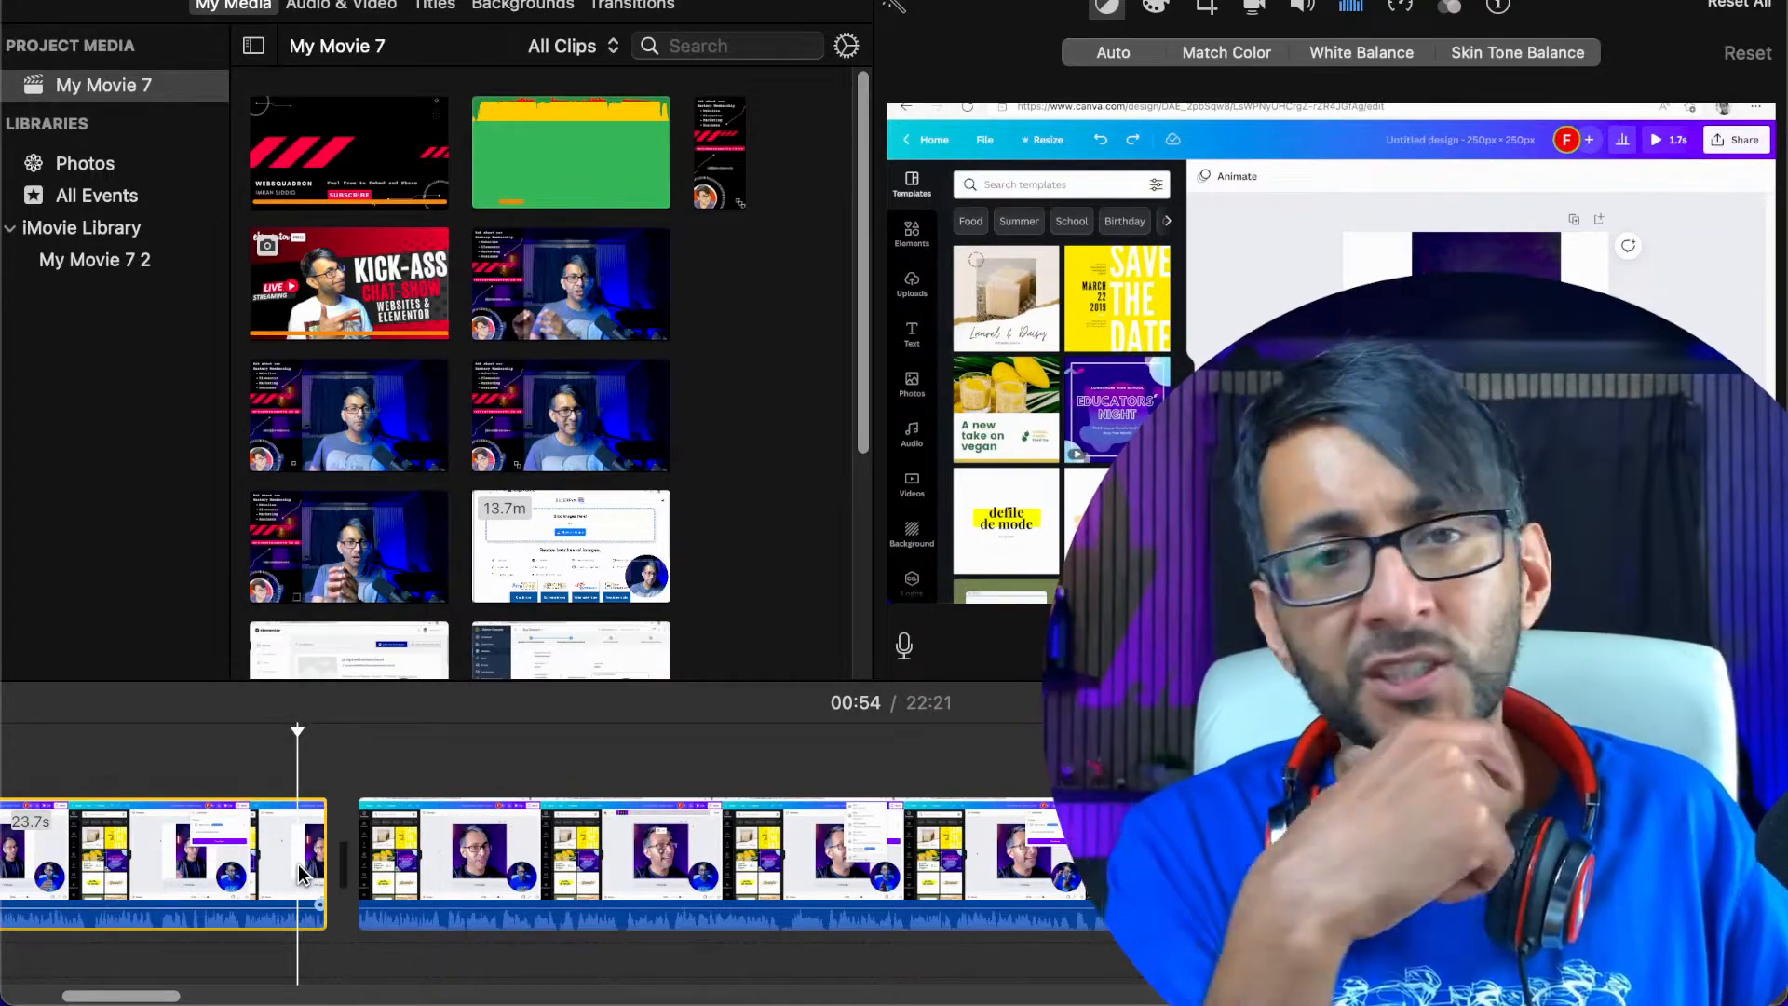
{"action": "key", "text": "space"}
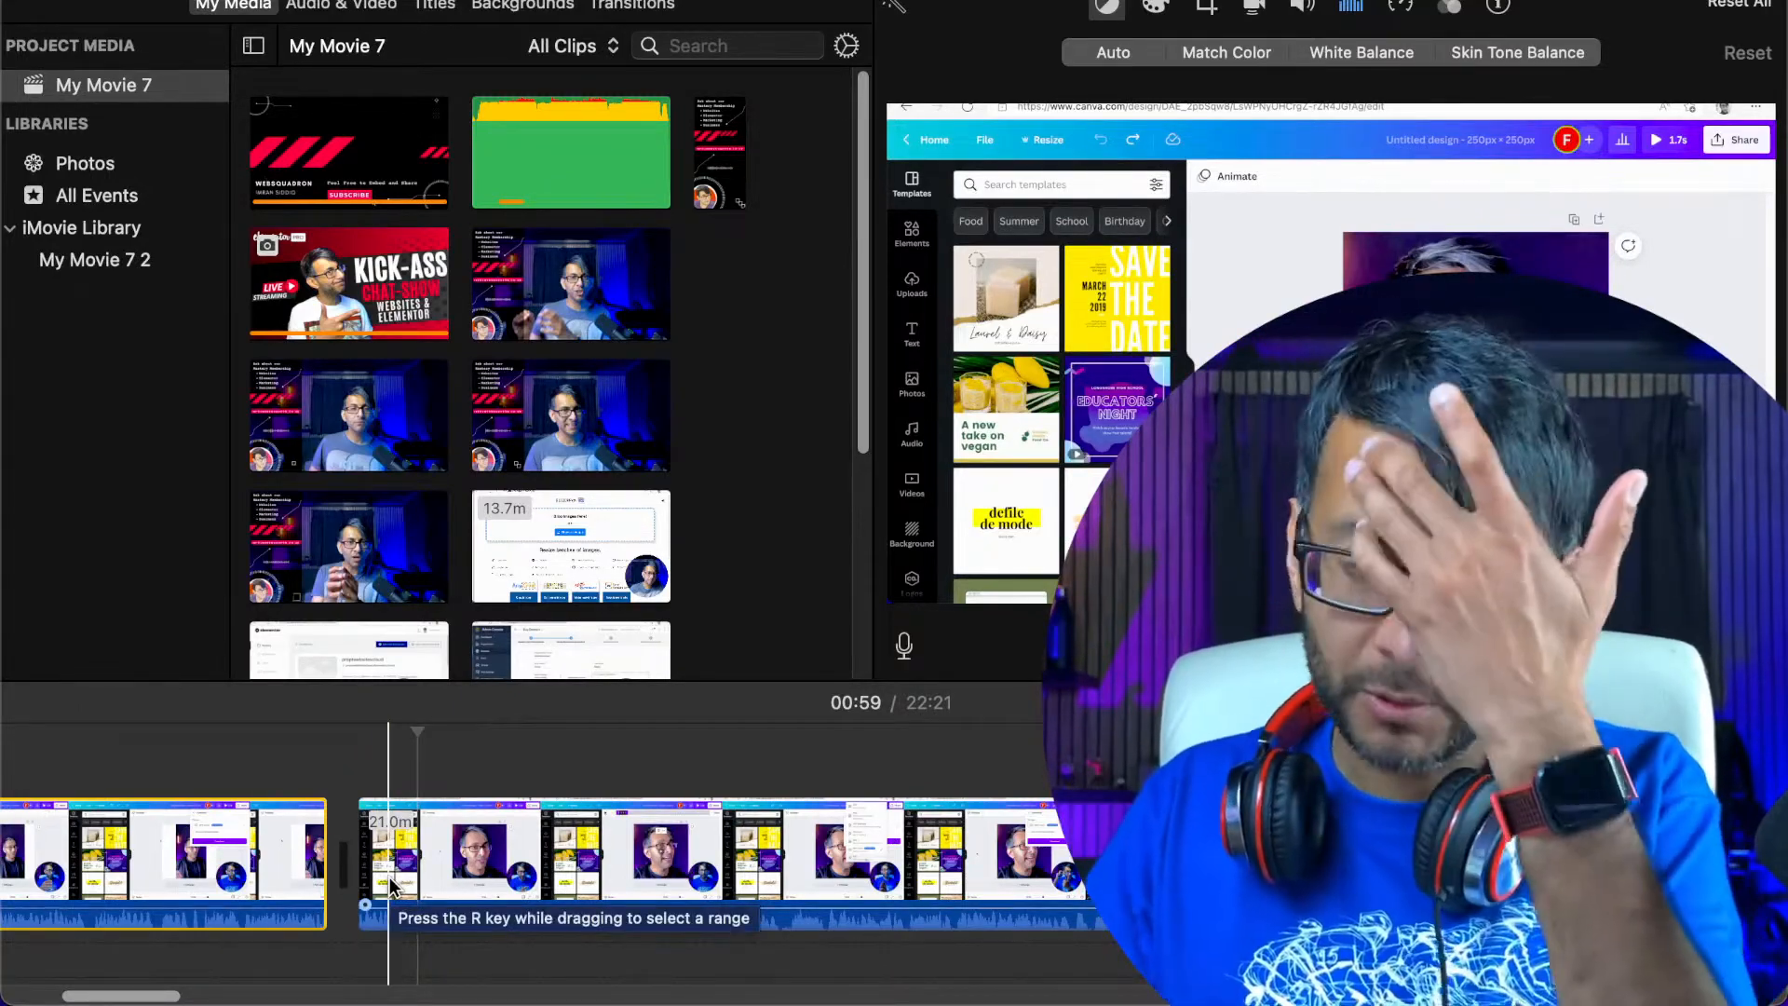
{"action": "left_click", "coordinate": [435, 877]}
{"action": "key", "text": "space"}
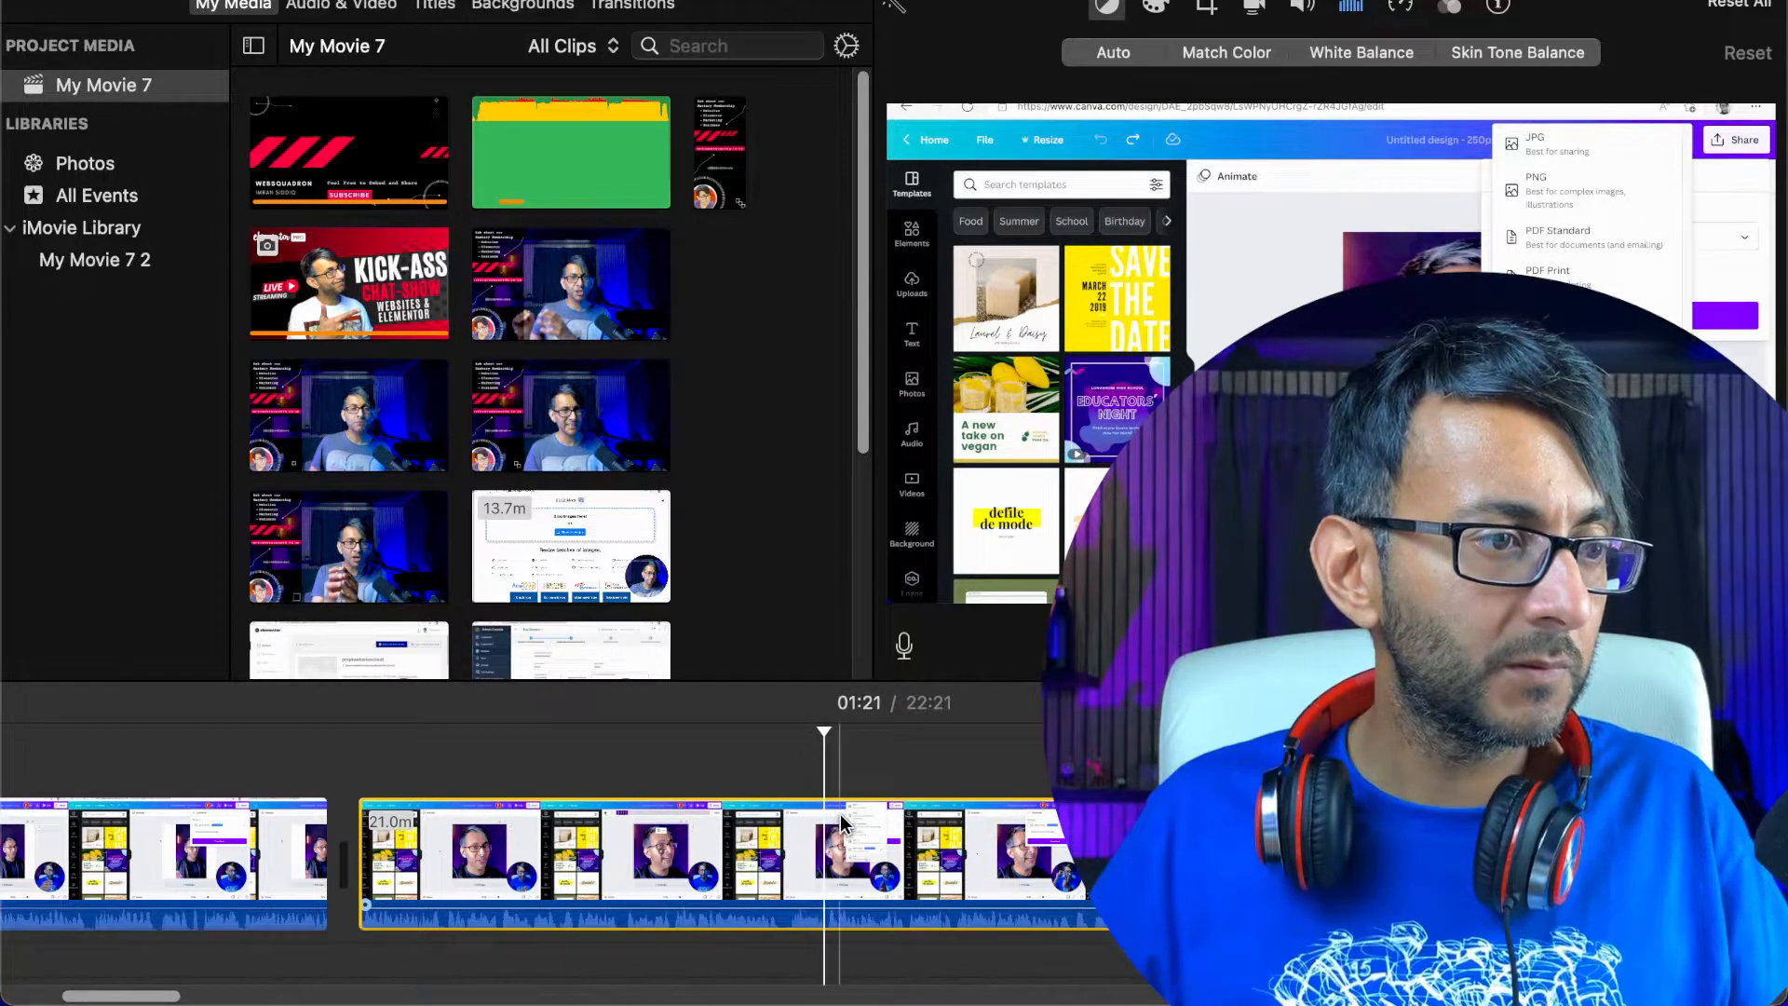
{"action": "key", "text": "space"}
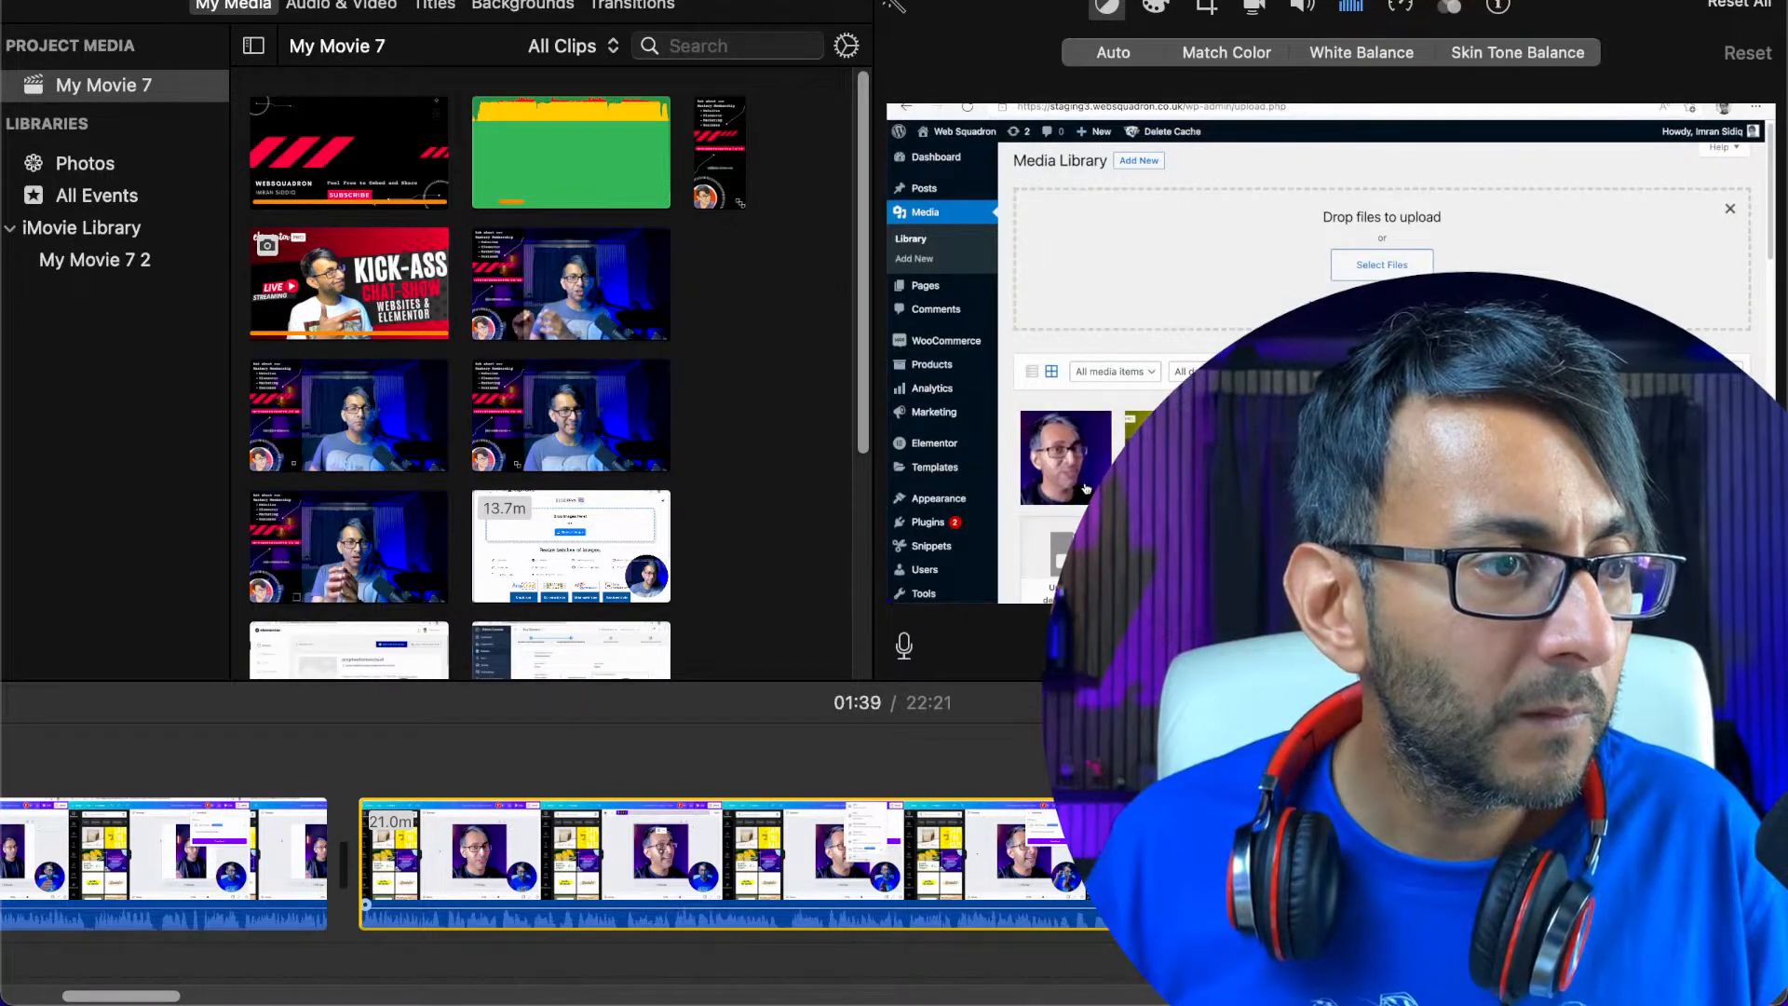
Split the screen recording at about 01:21 and 01:36 and delete the section between the two cuts
{"action": "right_click", "coordinate": [823, 857]}
{"action": "left_click", "coordinate": [913, 667]}
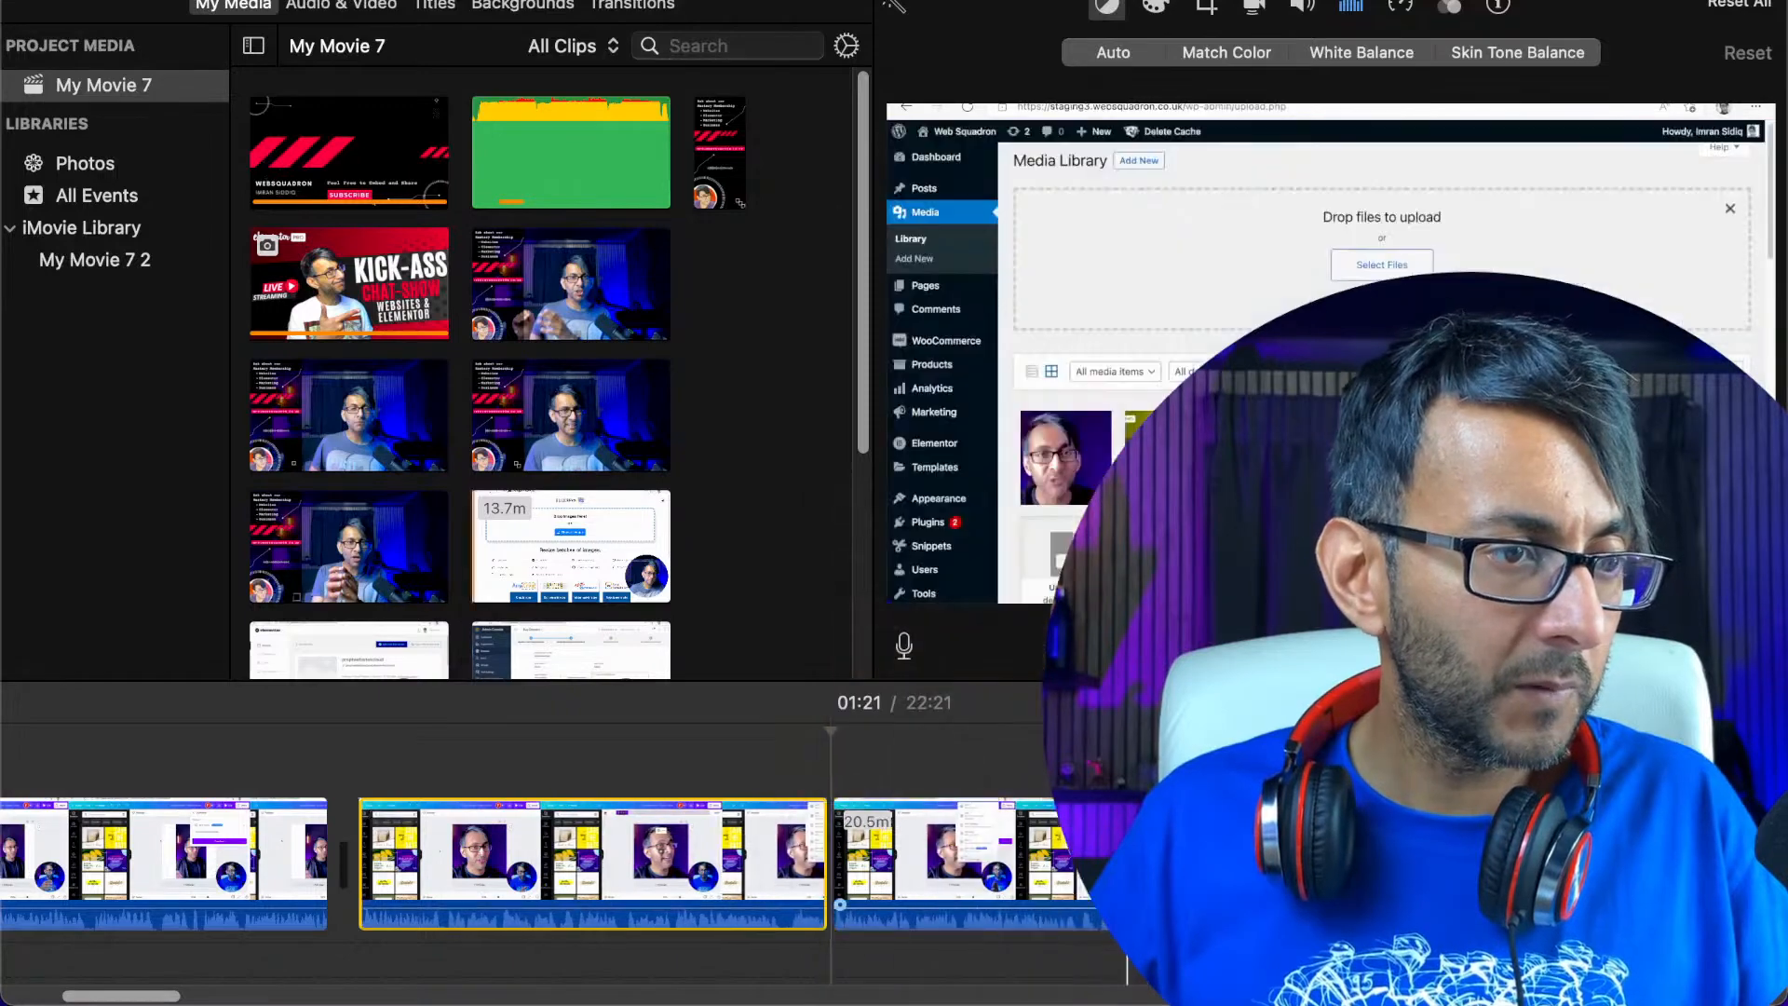
{"action": "left_click", "coordinate": [1096, 926]}
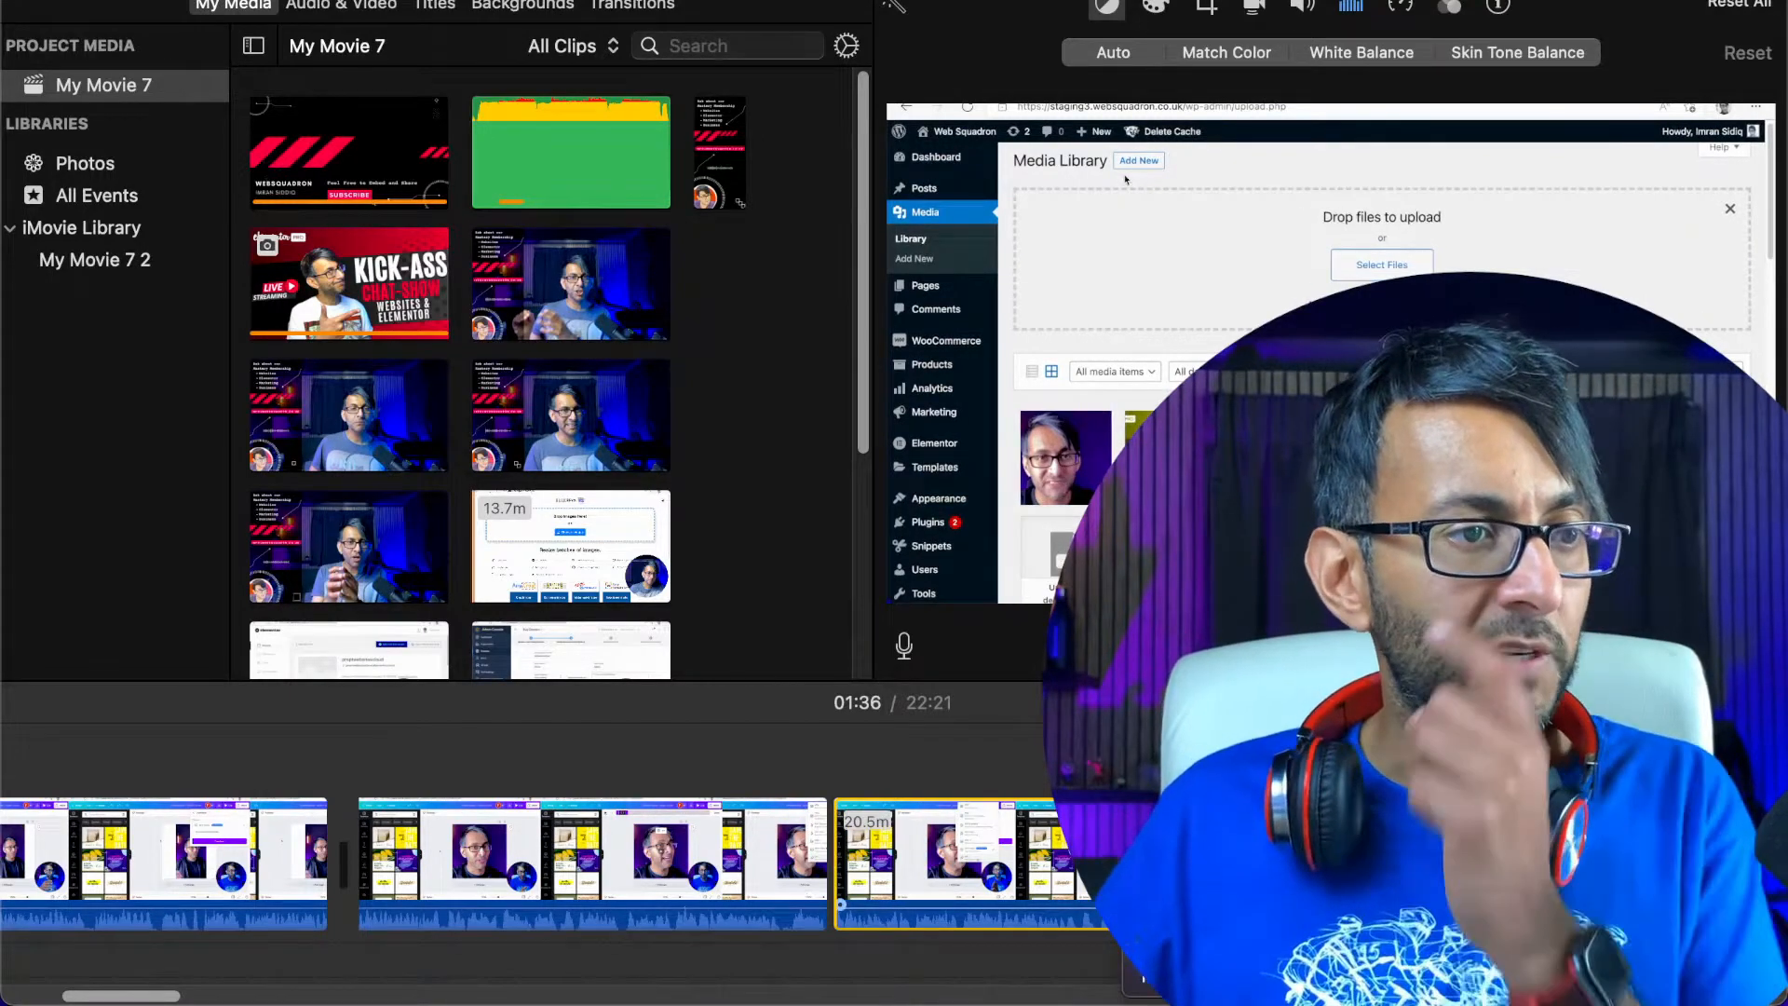
{"action": "left_click", "coordinate": [1176, 669]}
{"action": "right_click", "coordinate": [974, 896]}
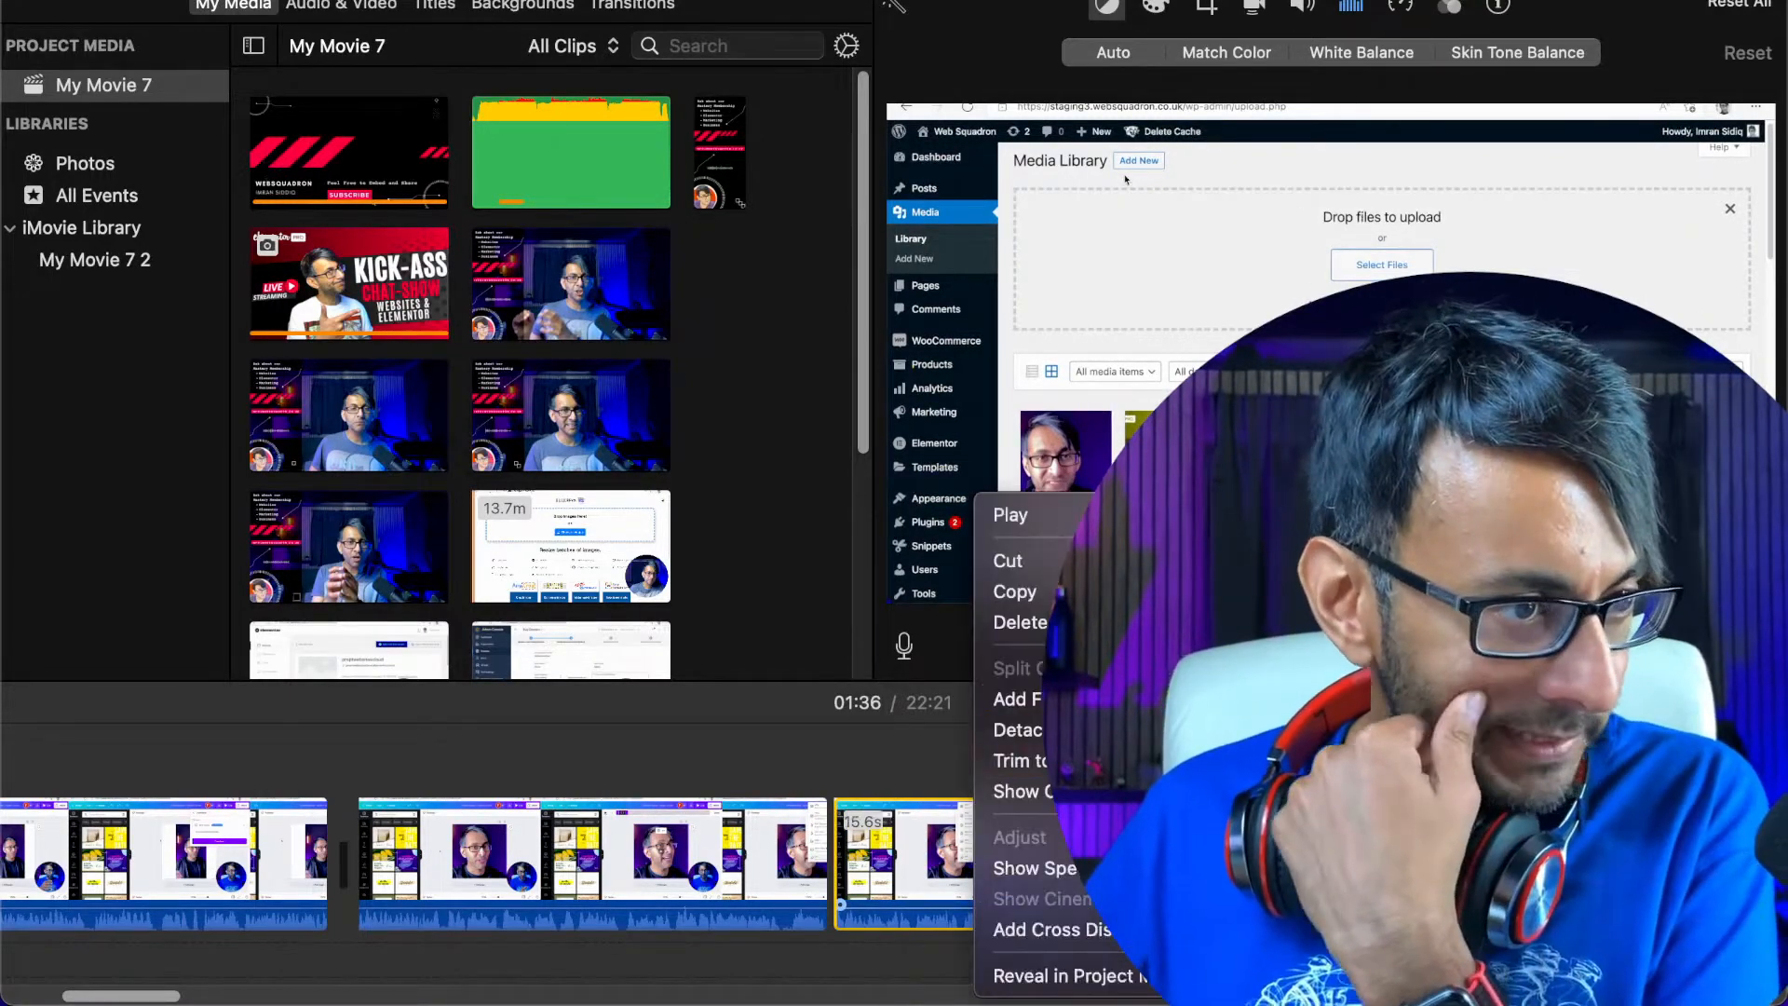
{"action": "left_click", "coordinate": [1020, 622]}
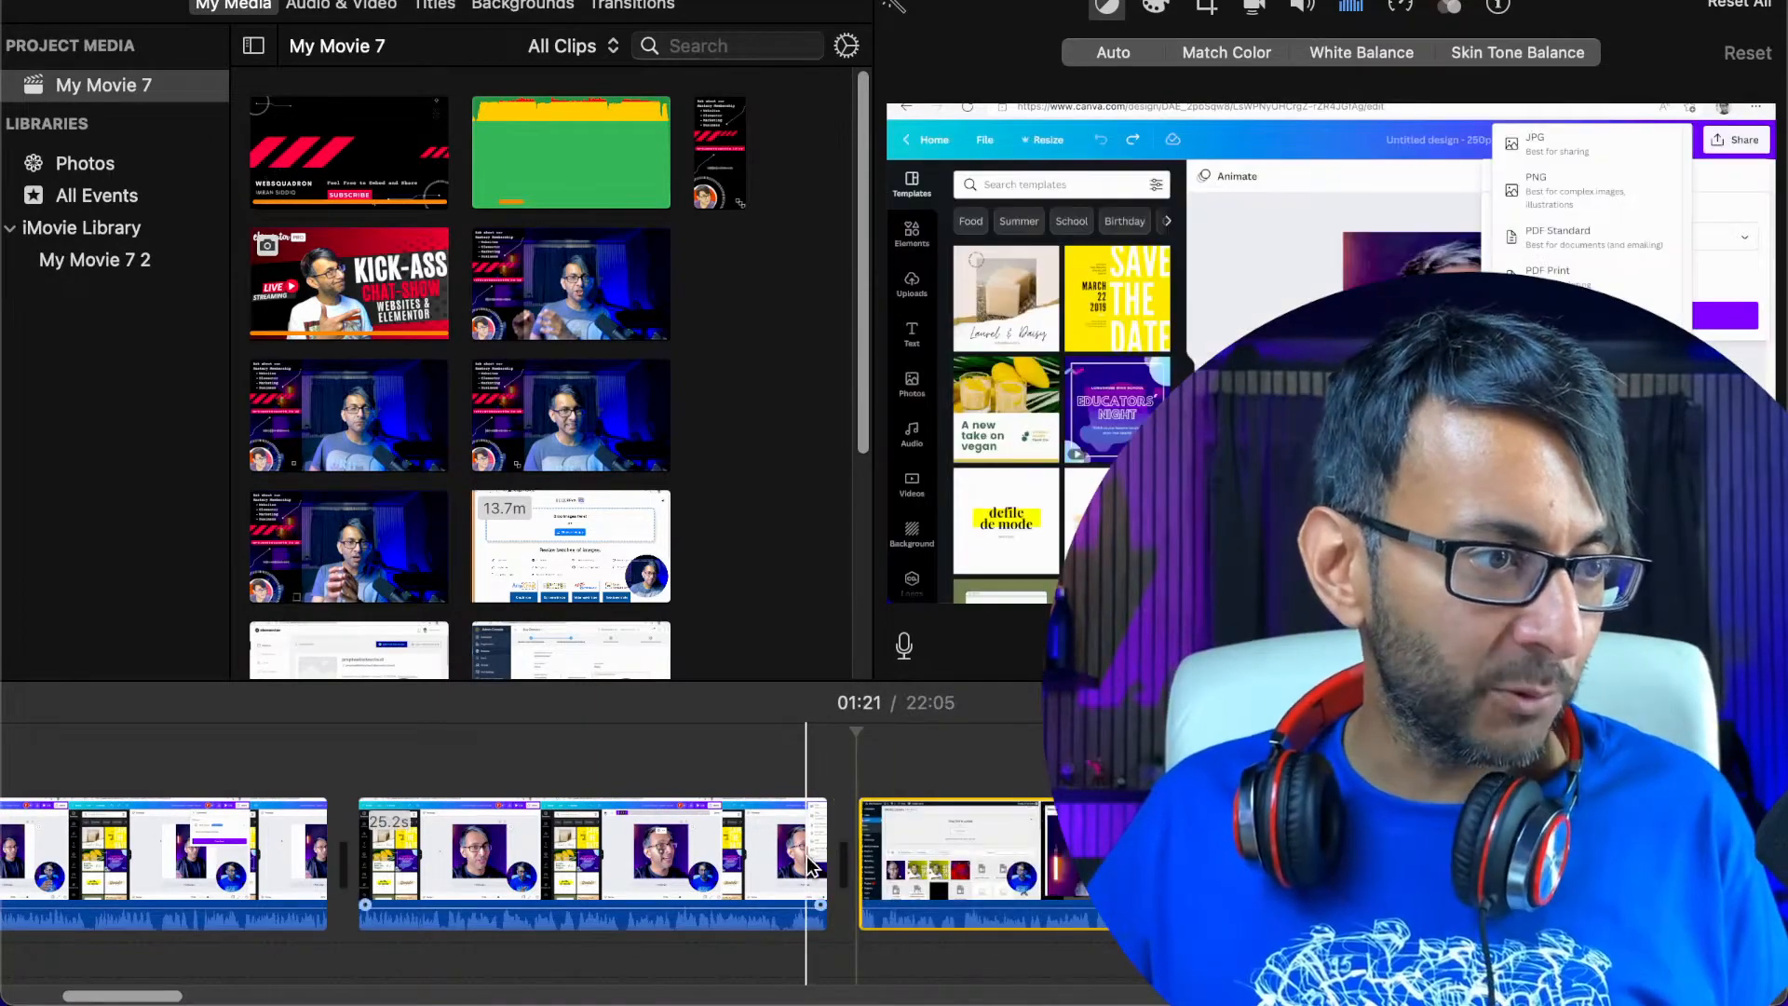
Play the recording across the join at 01:21 and locate the next unwanted section's start at about 01:31
{"action": "left_click", "coordinate": [811, 866]}
{"action": "key", "text": "space"}
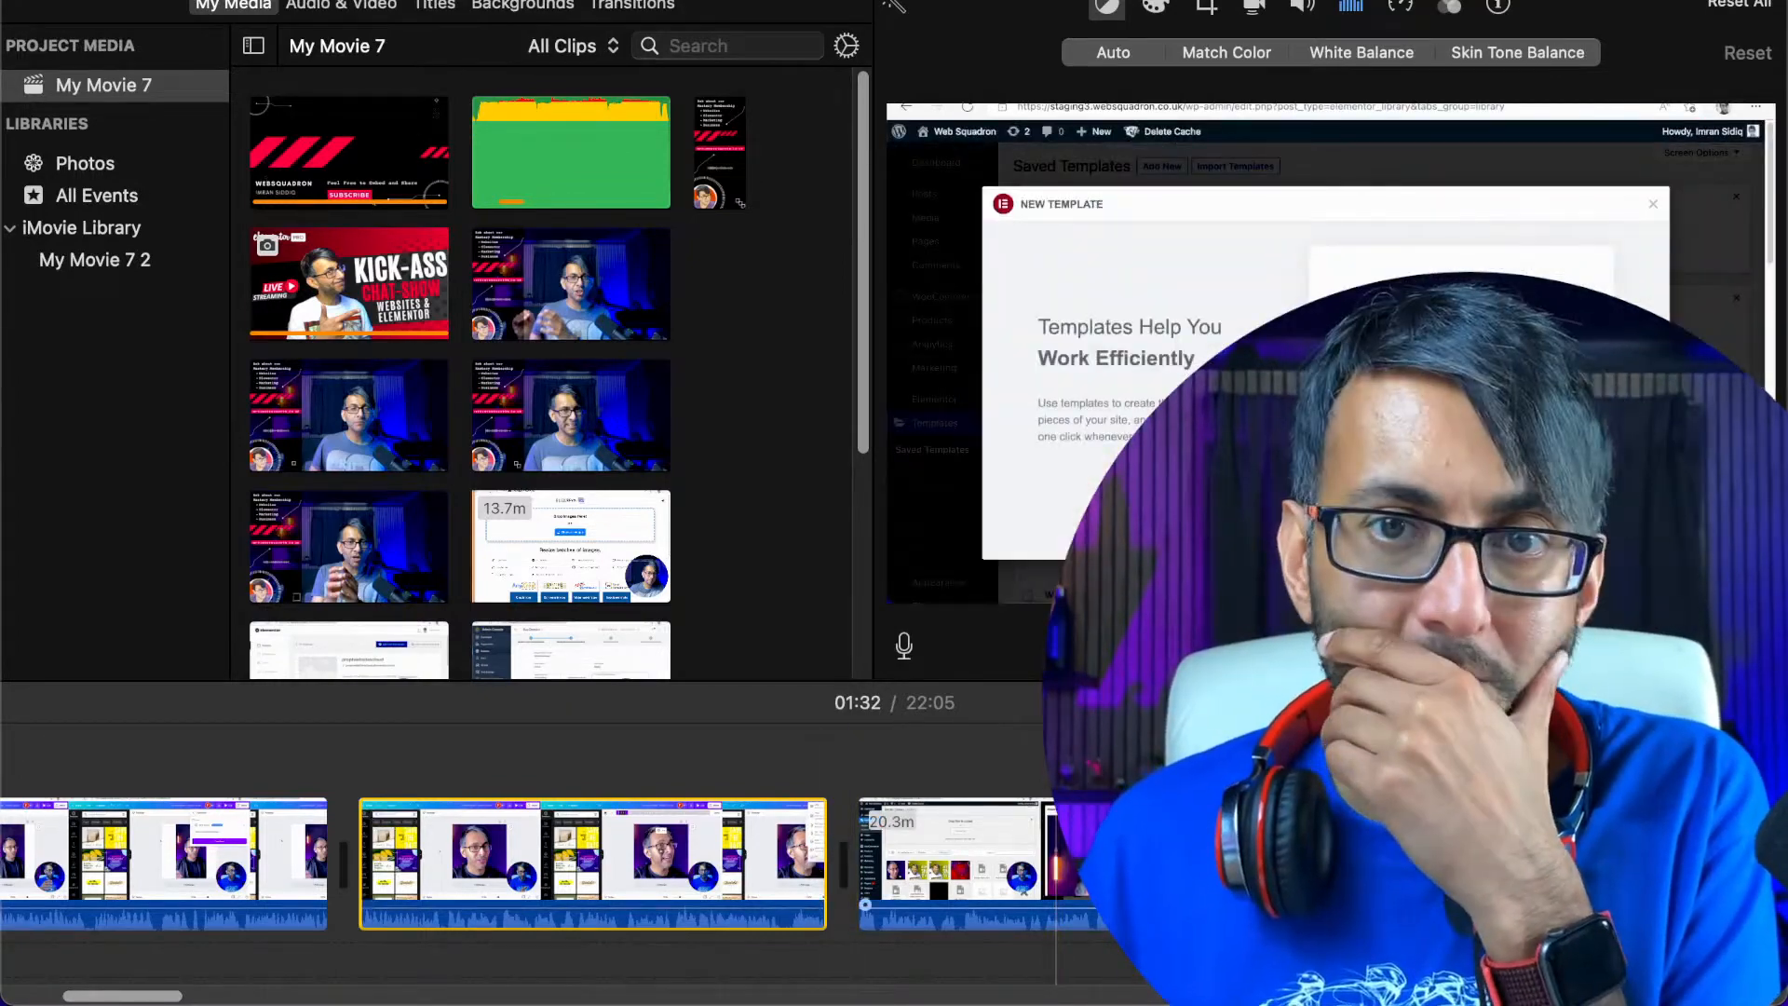
{"action": "left_click", "coordinate": [1043, 861]}
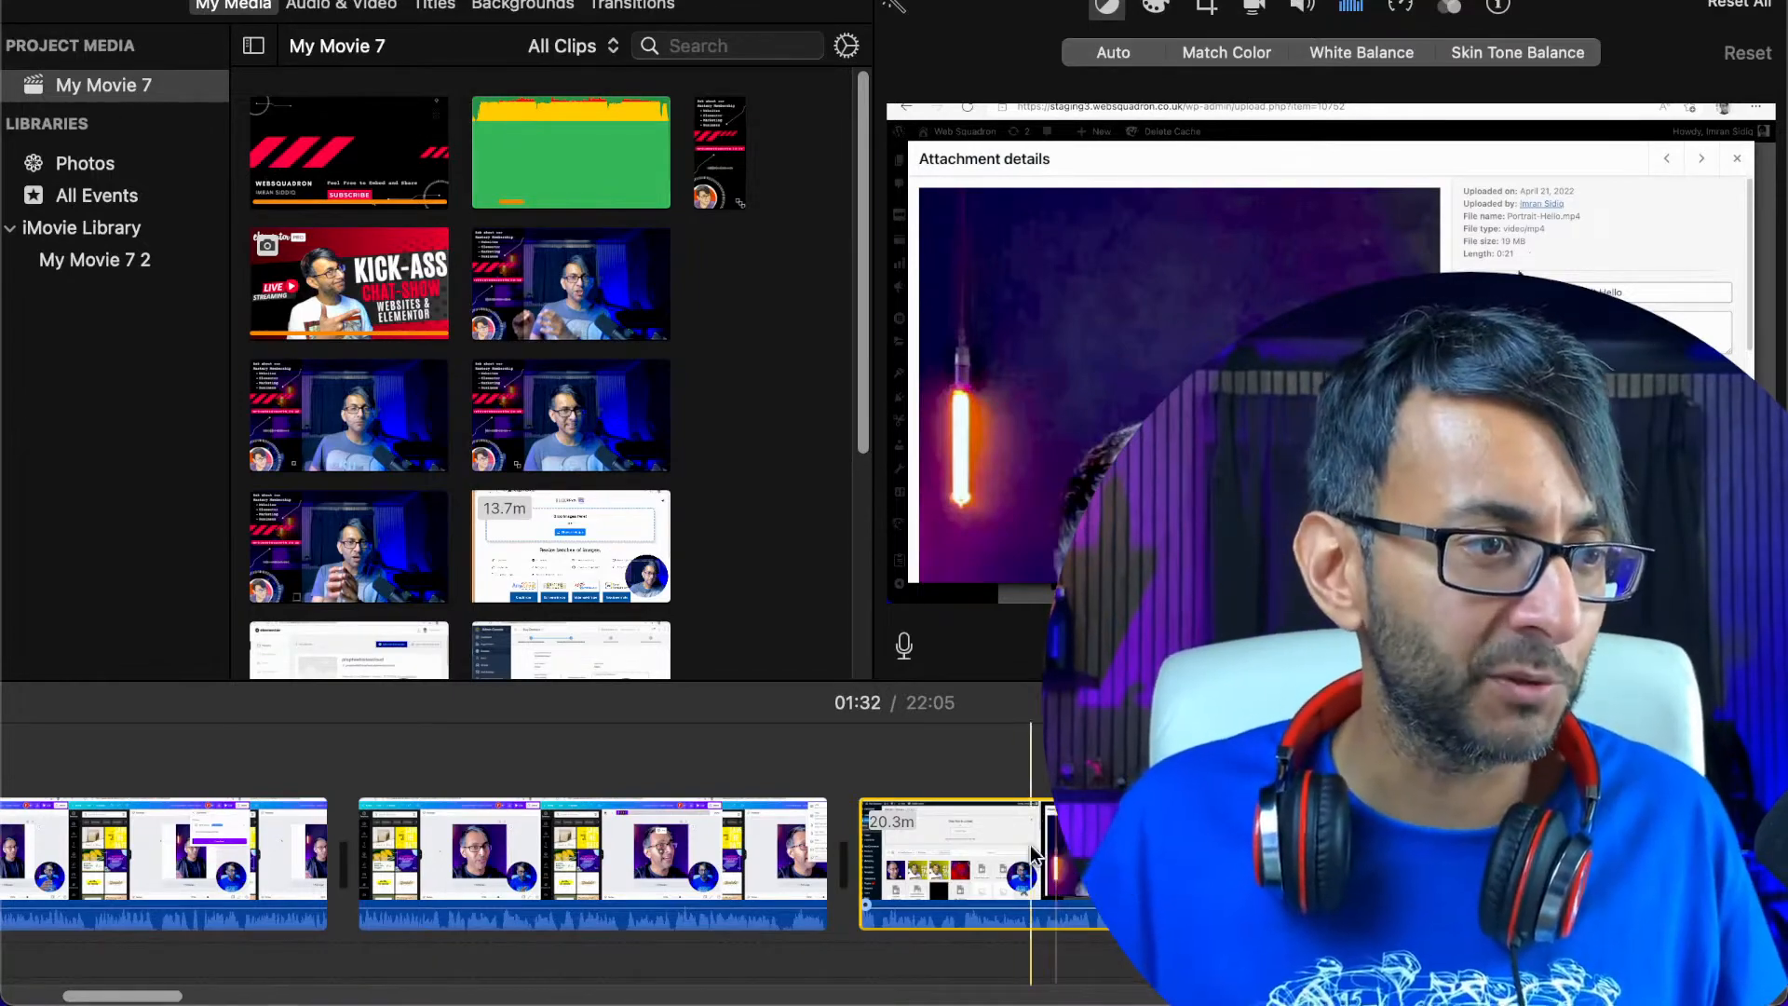
{"action": "key", "text": "space"}
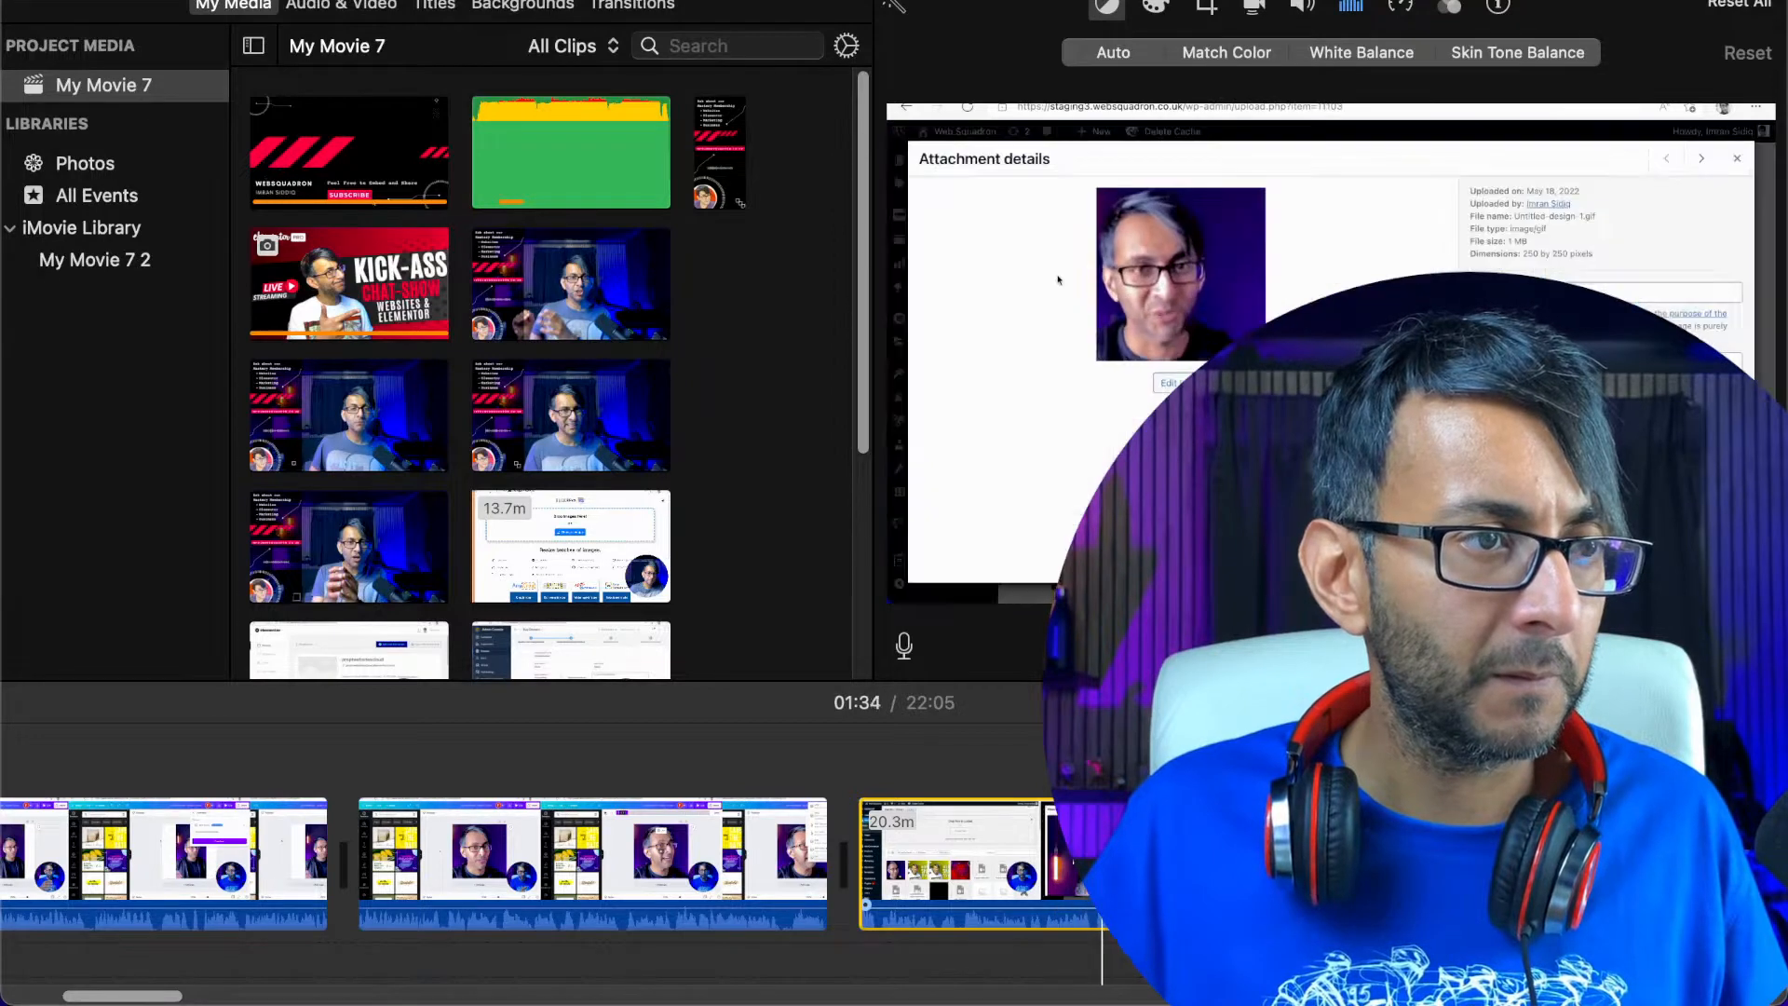
{"action": "left_click", "coordinate": [1032, 870]}
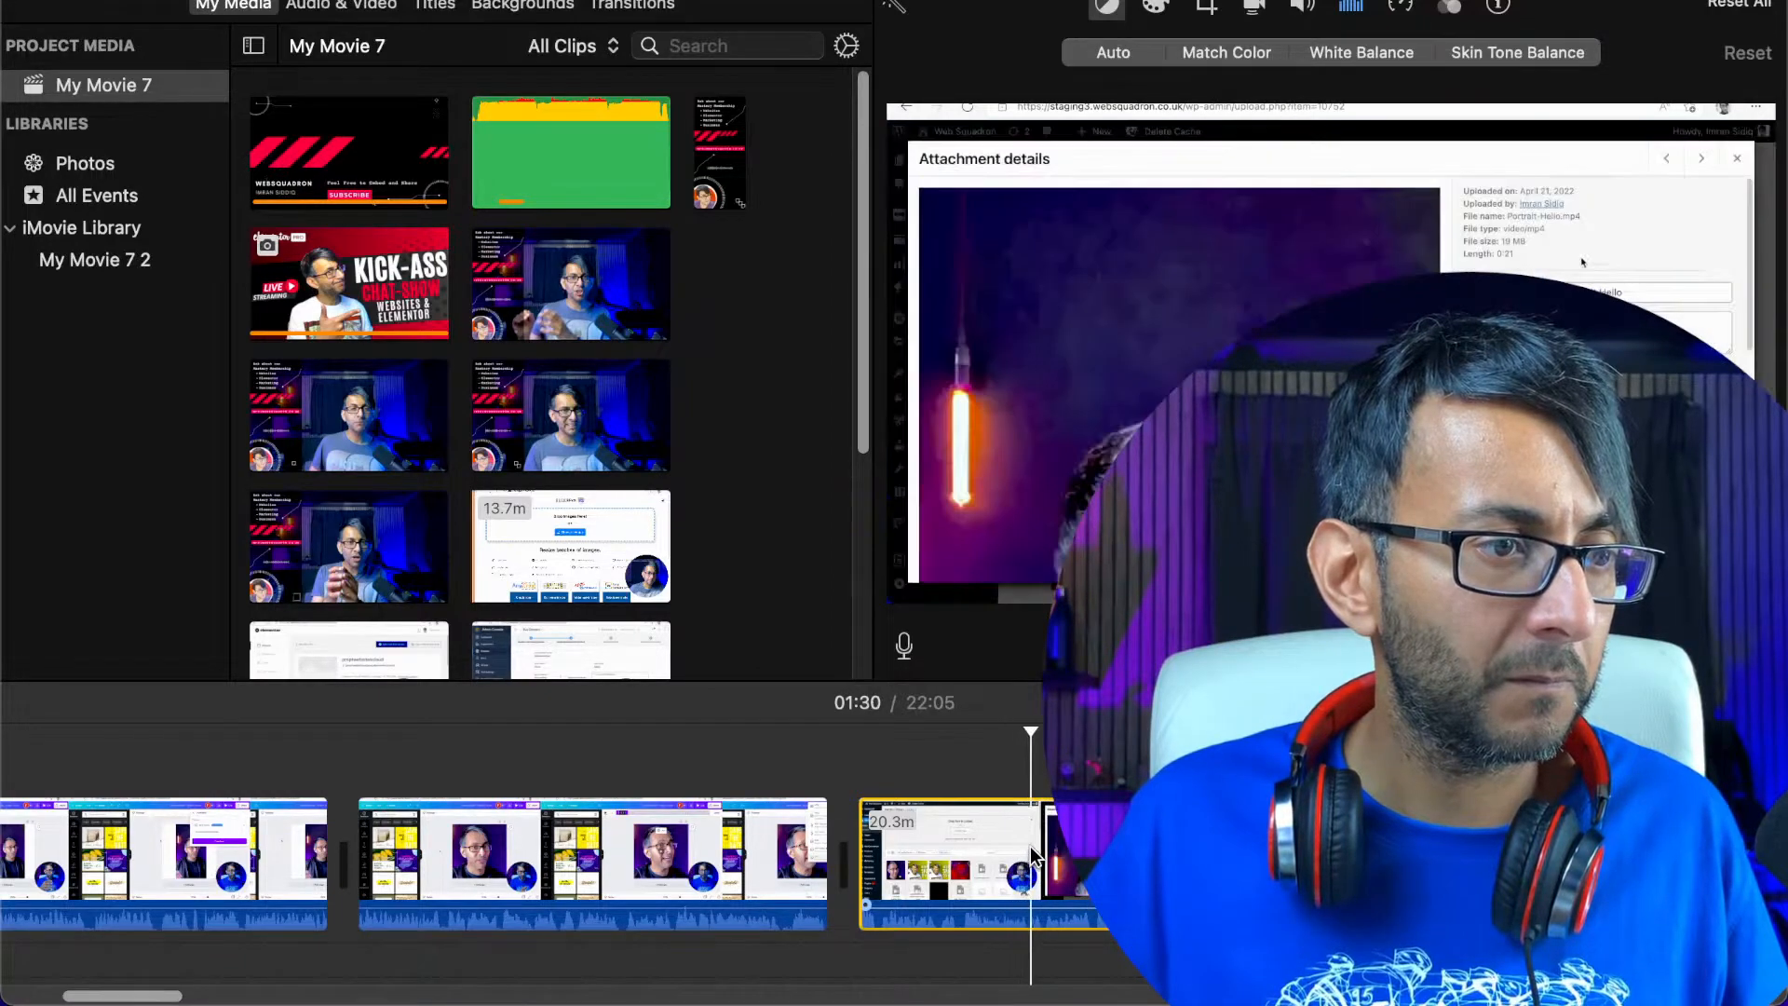
Split the recording at about 01:31, find where to resume at about 01:40, split there and delete the section in between
{"action": "right_click", "coordinate": [1043, 850]}
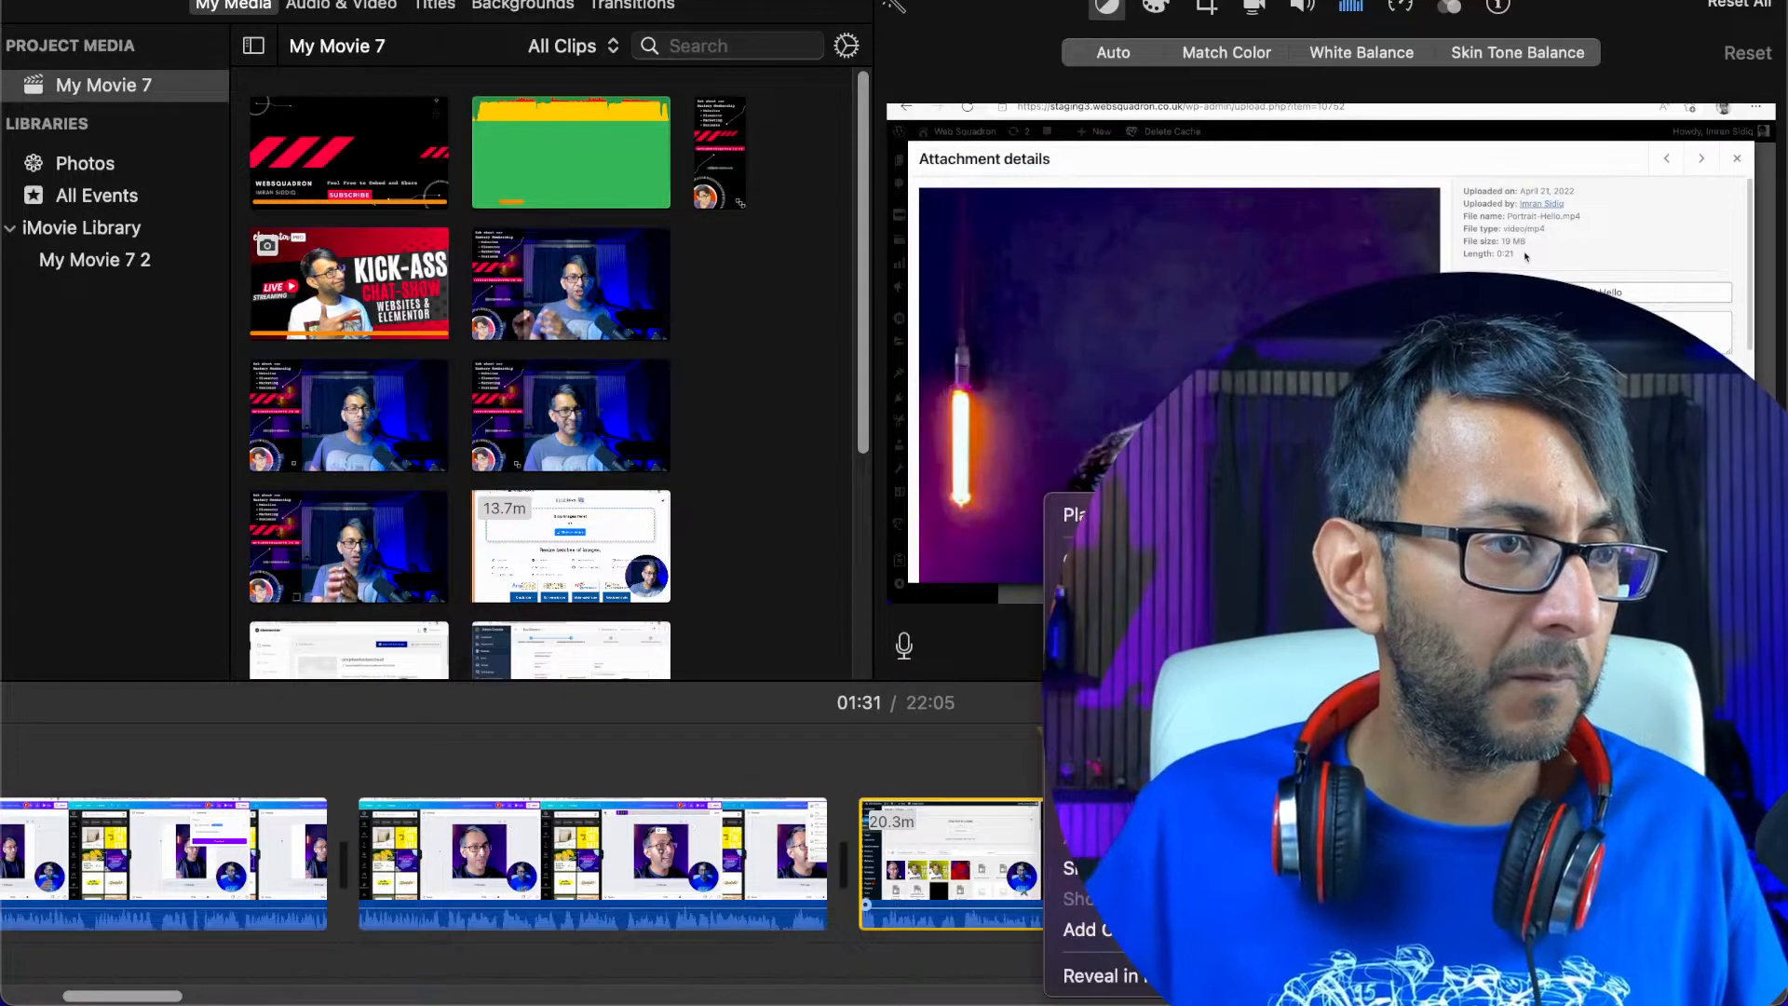
{"action": "left_click", "coordinate": [1081, 868]}
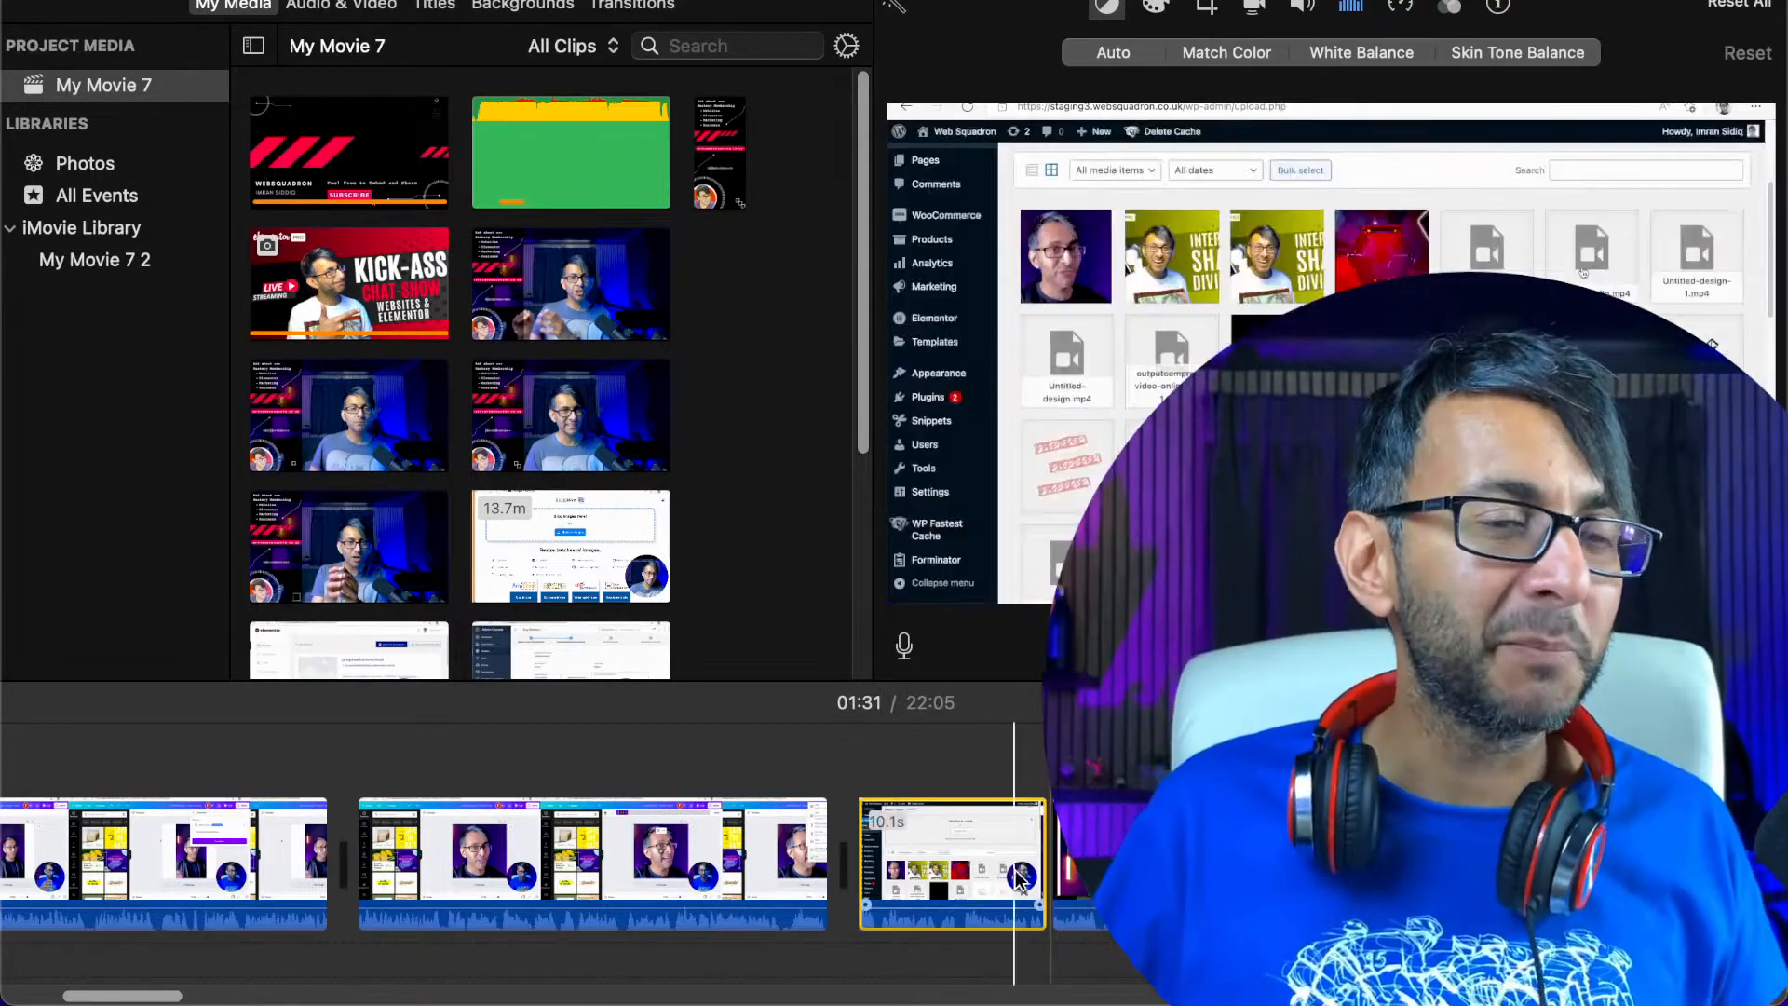
{"action": "left_click", "coordinate": [1108, 866]}
{"action": "key", "text": "space"}
{"action": "key", "text": "space"}
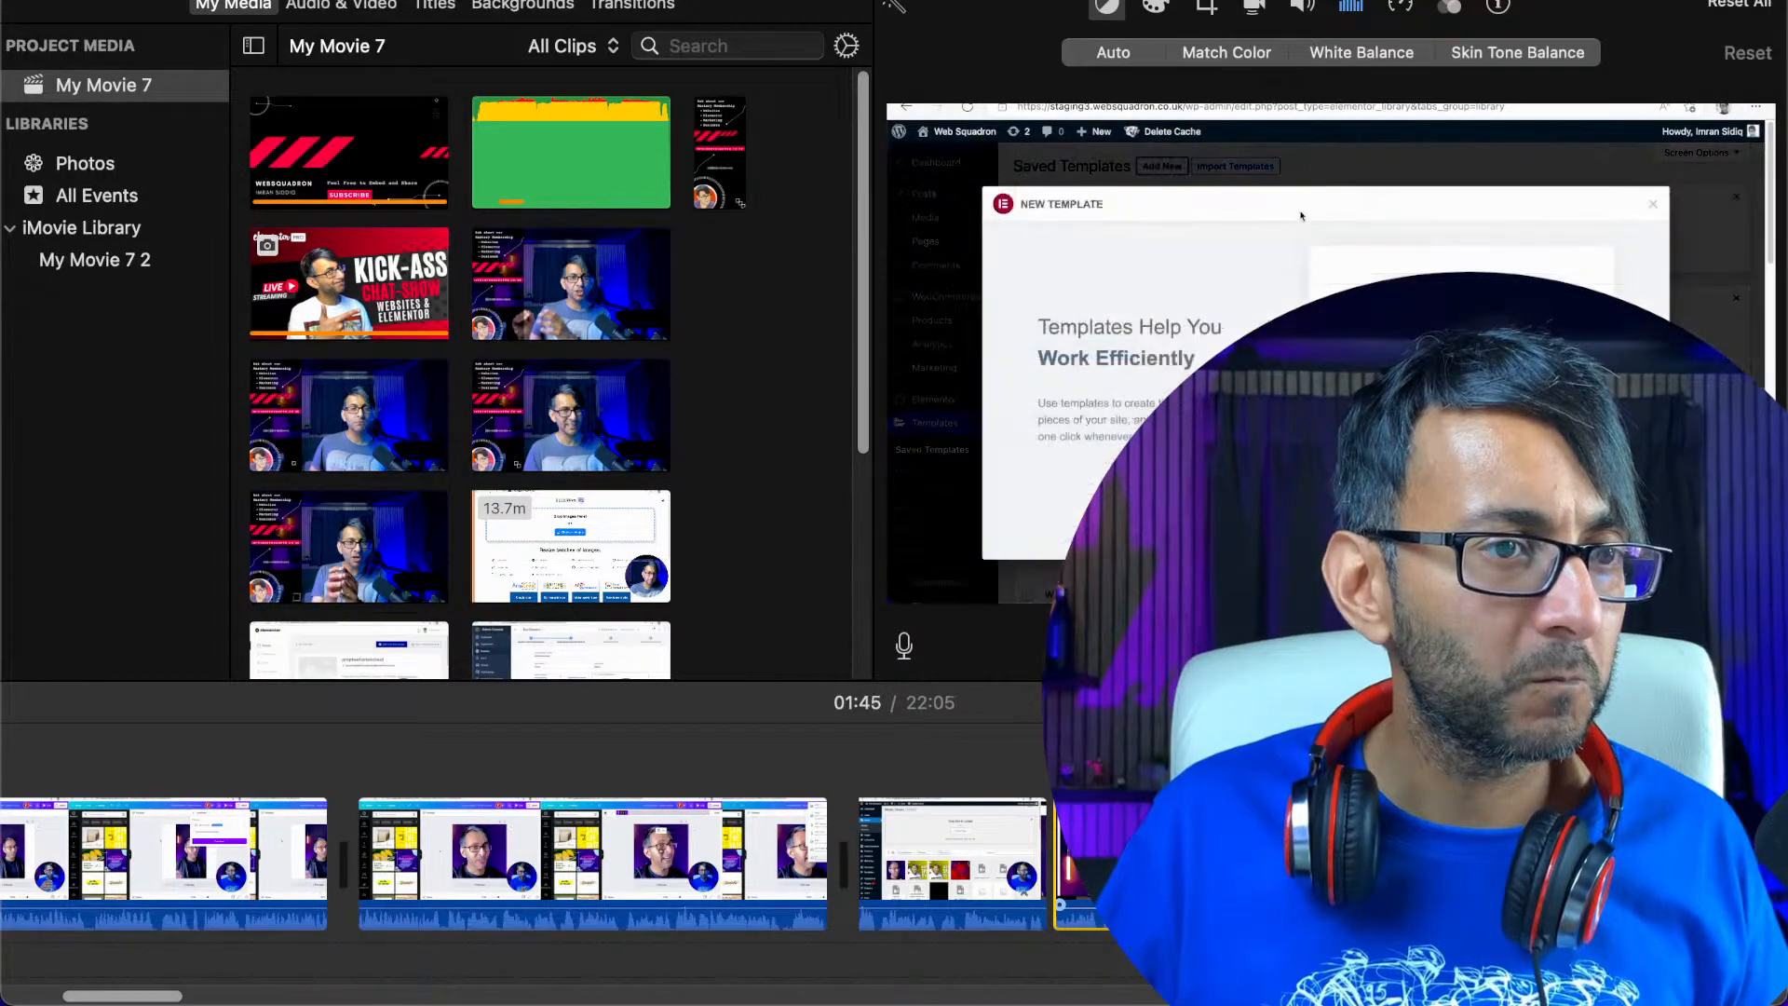
{"action": "key", "text": "space"}
{"action": "key", "text": "space"}
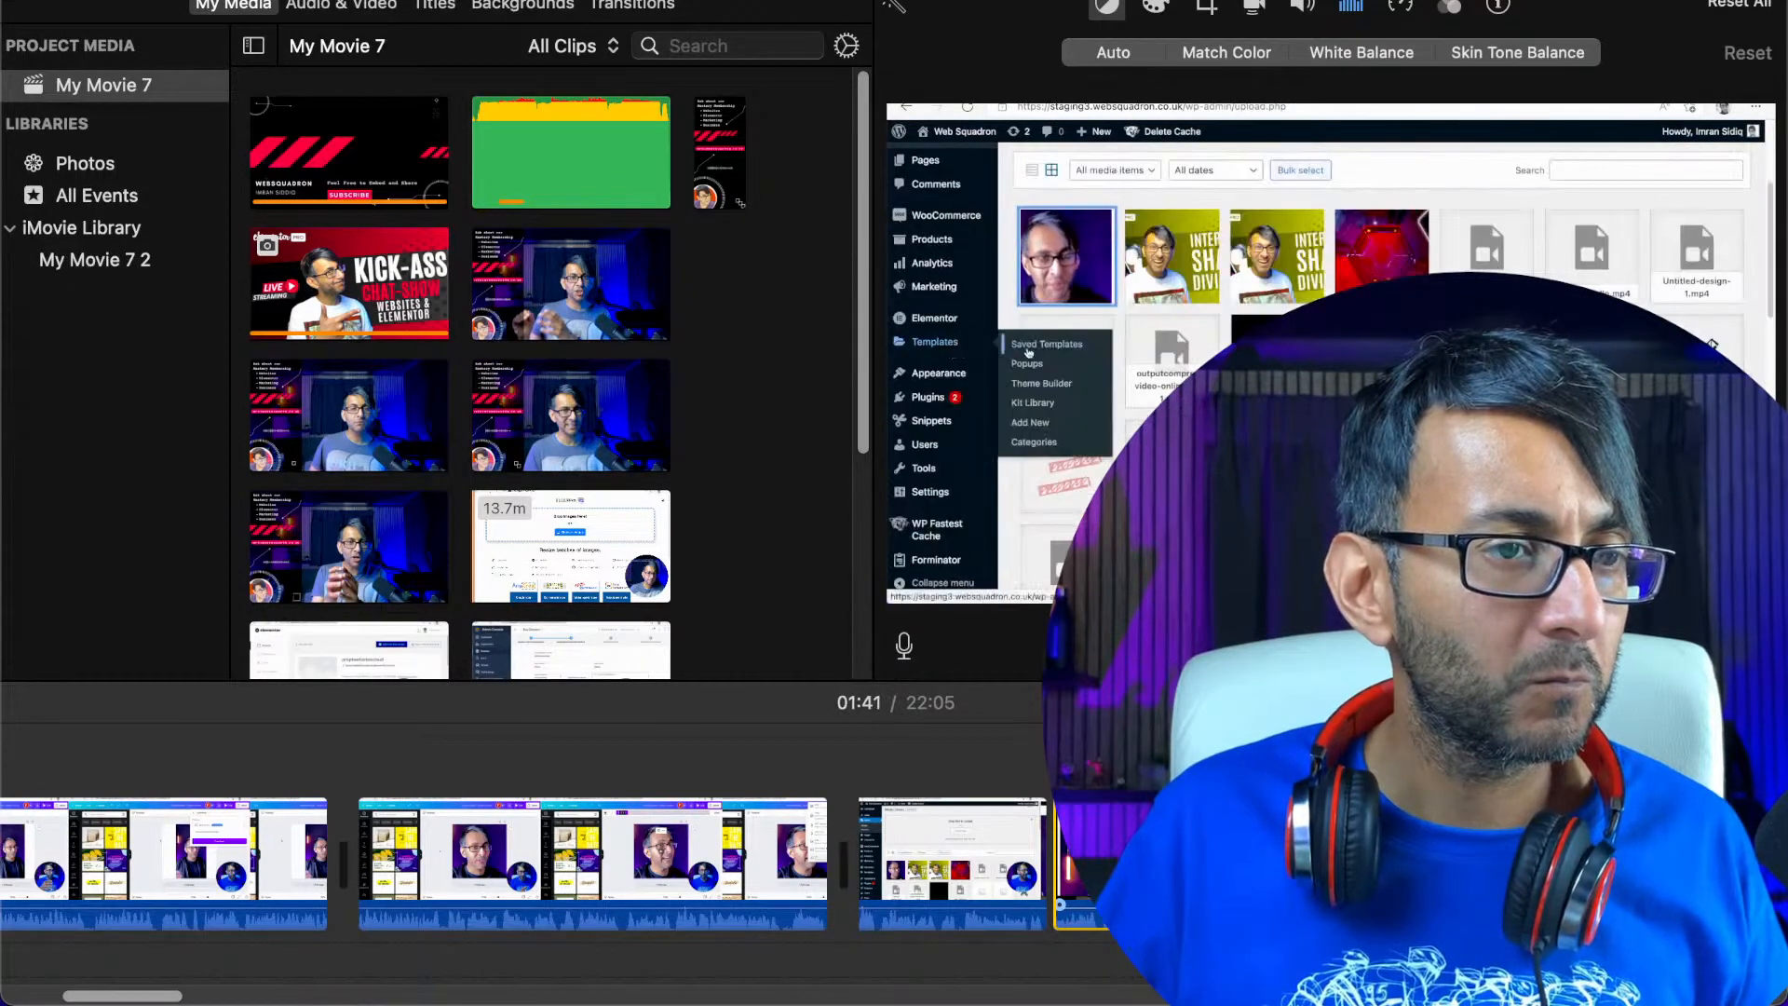
{"action": "key", "text": "space"}
{"action": "key", "text": "space"}
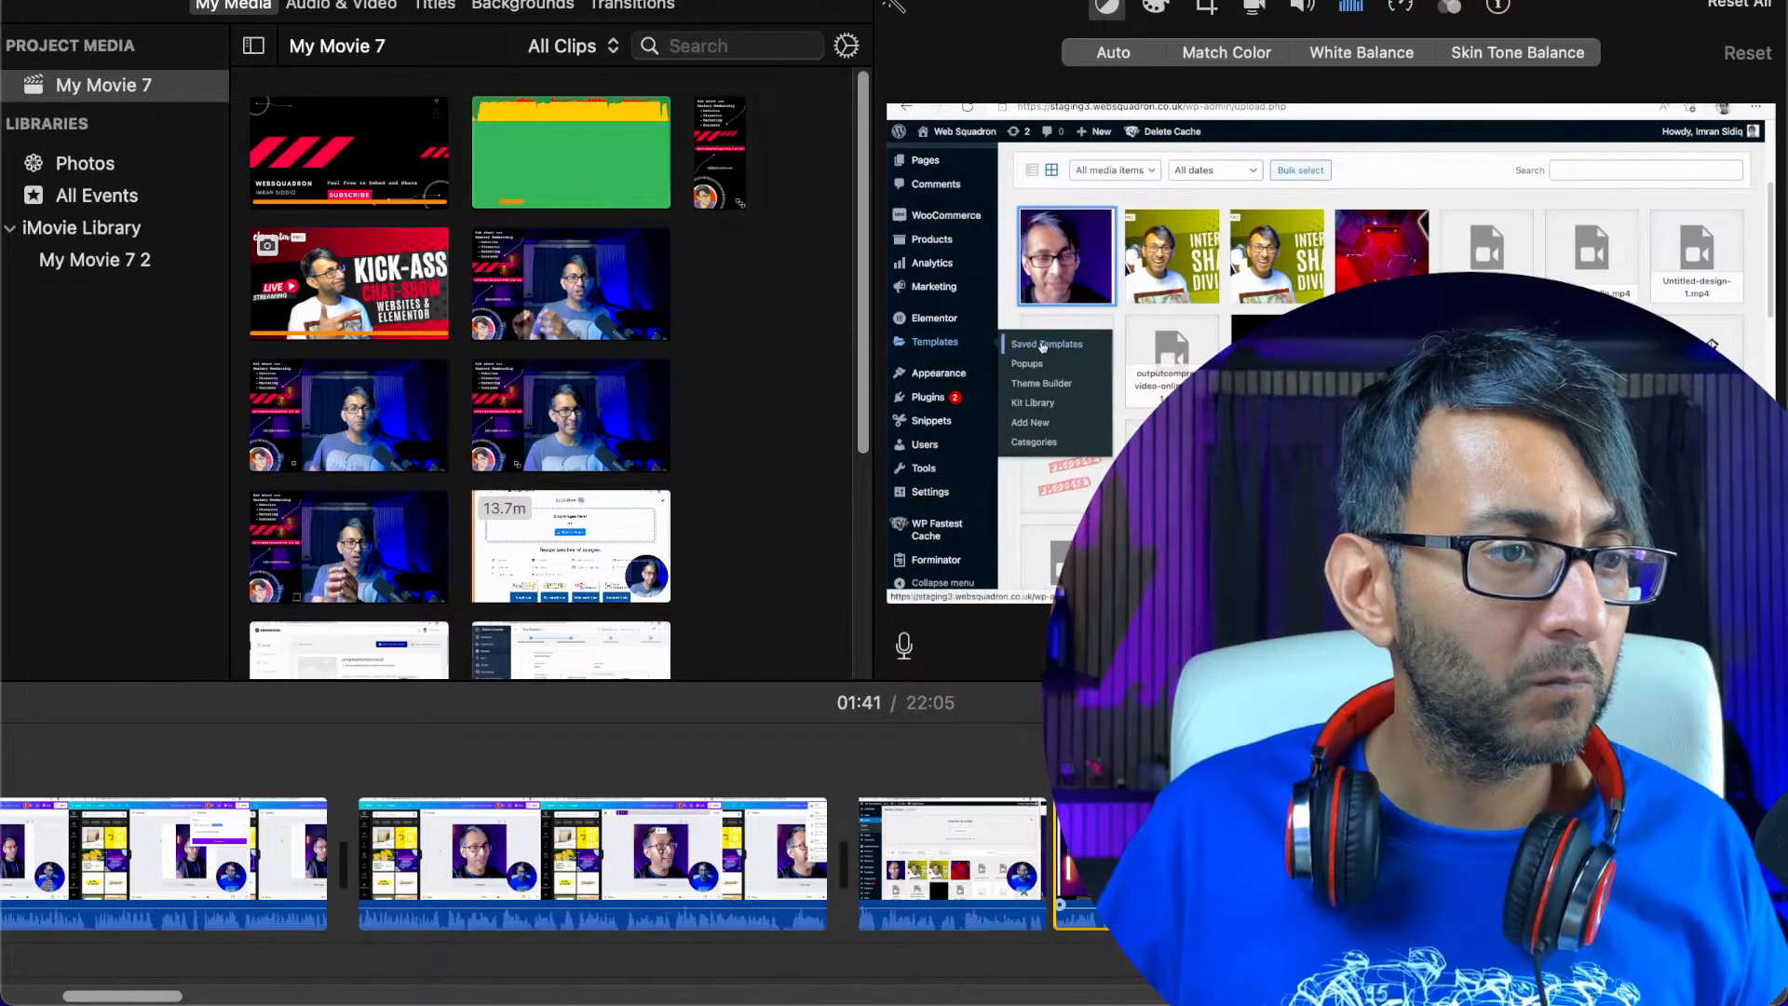
{"action": "key", "text": "space"}
{"action": "key", "text": "space"}
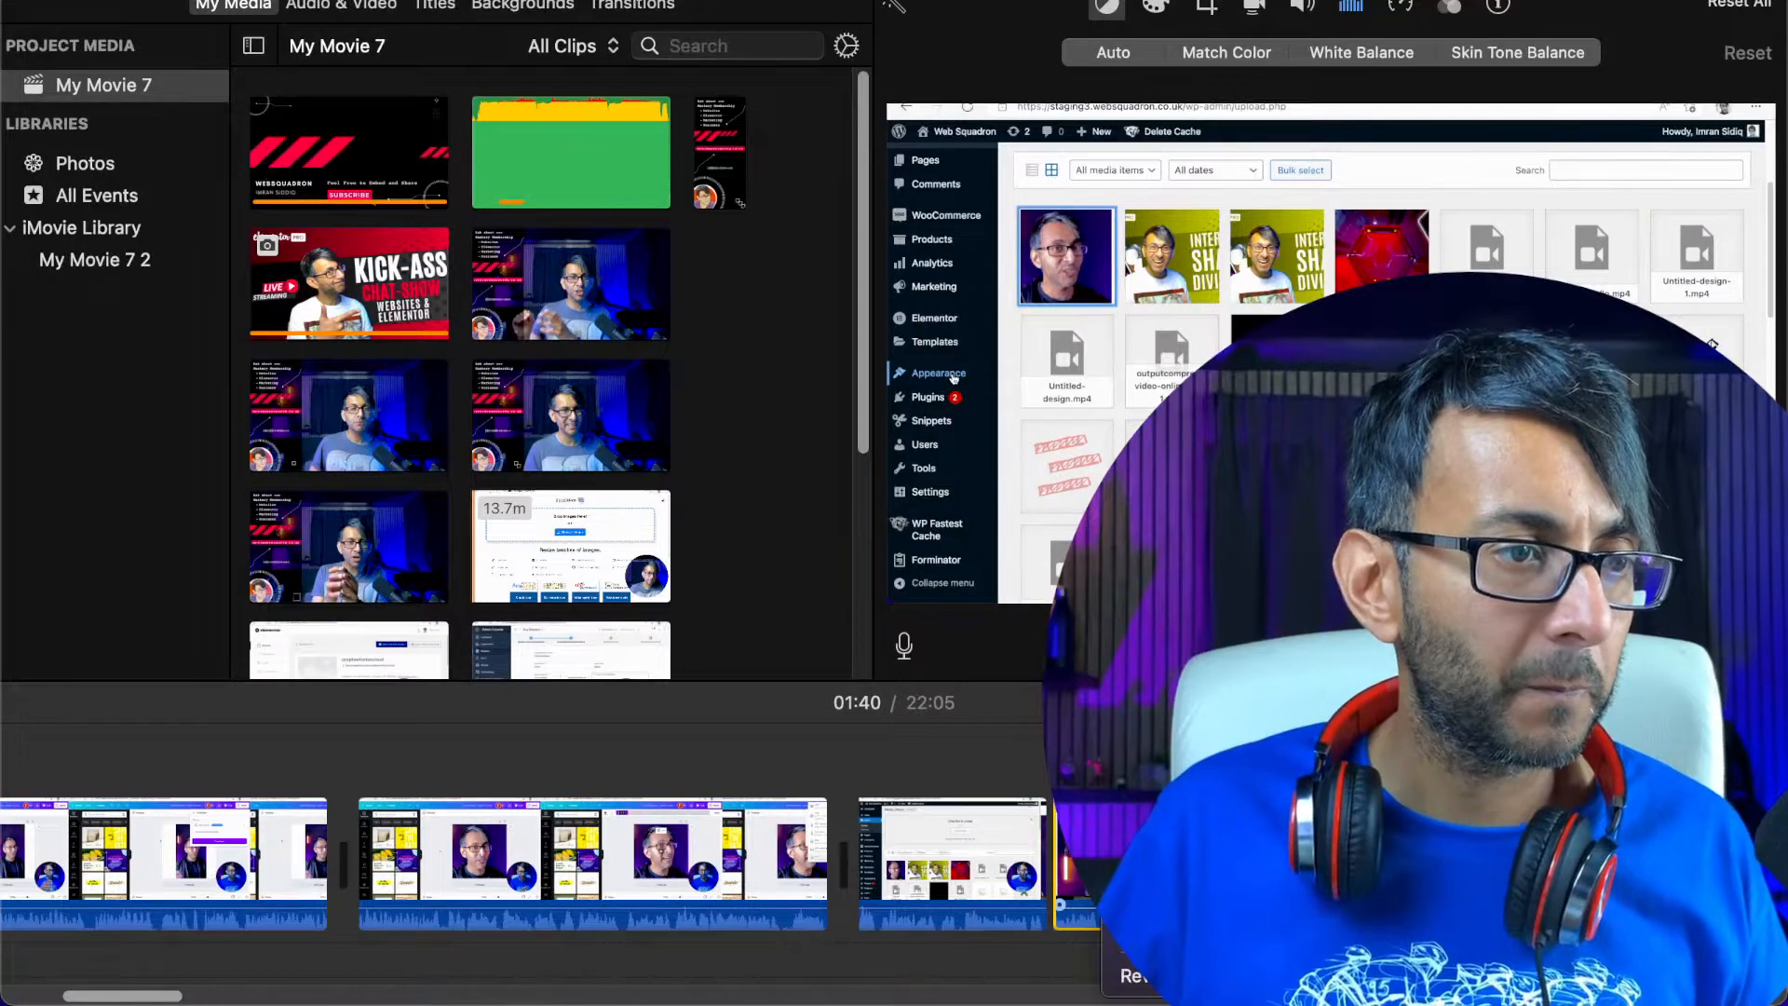
{"action": "key", "text": "Delete"}
Play the recording from 01:30 across the join at 01:31 and on past 01:51
{"action": "left_click", "coordinate": [1016, 862]}
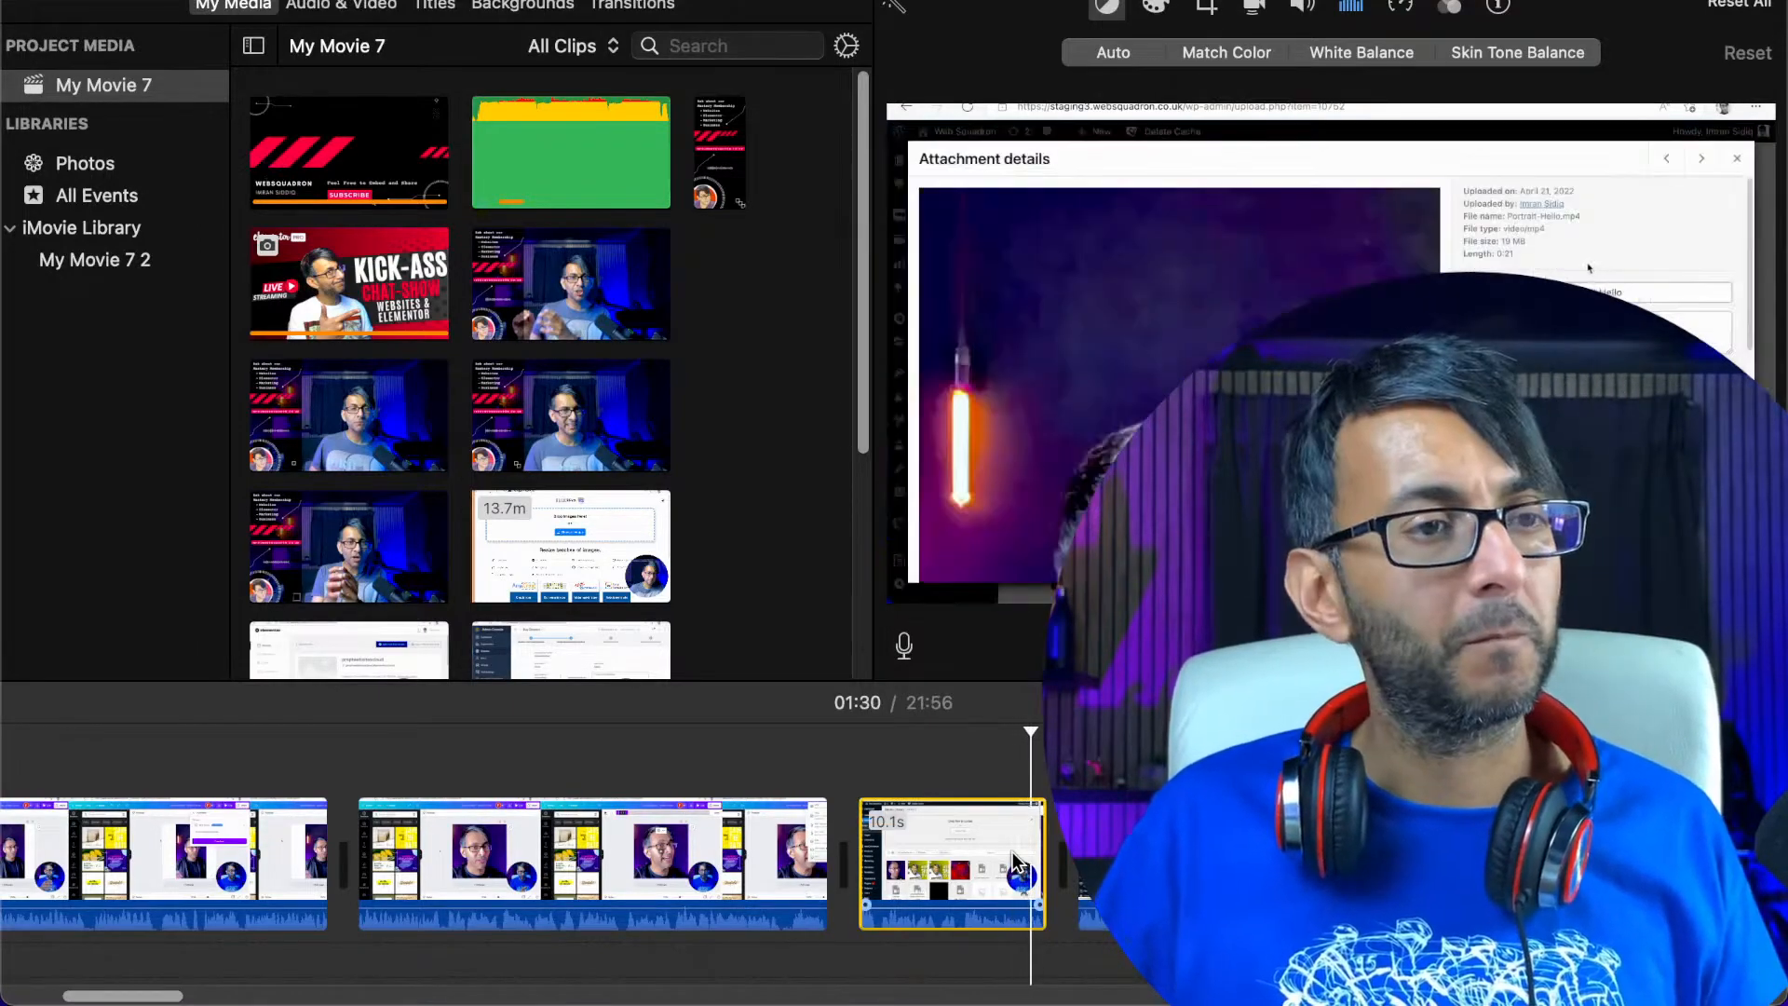
{"action": "key", "text": "space"}
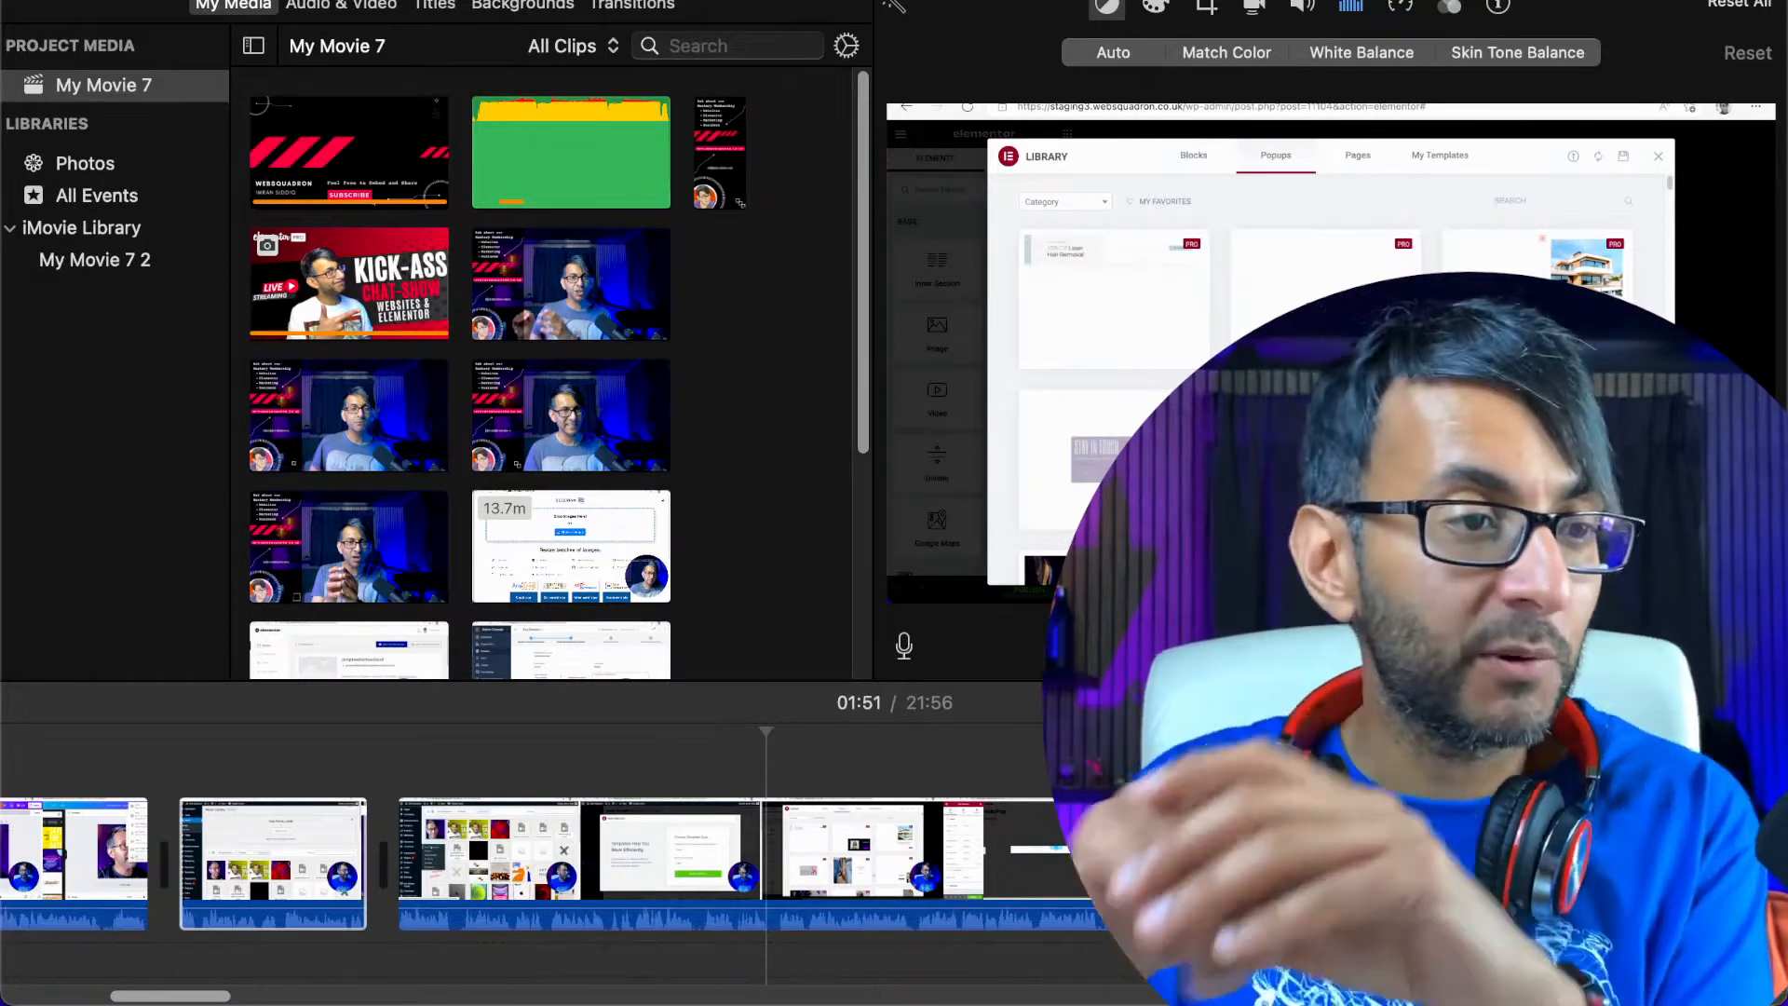
{"action": "left_click", "coordinate": [786, 844]}
{"action": "key", "text": "space"}
Skim the recording from about 02:09 to 03:29 for further sections to remove, playing short samples along the way
{"action": "left_click", "coordinate": [935, 842]}
{"action": "left_click", "coordinate": [1102, 848]}
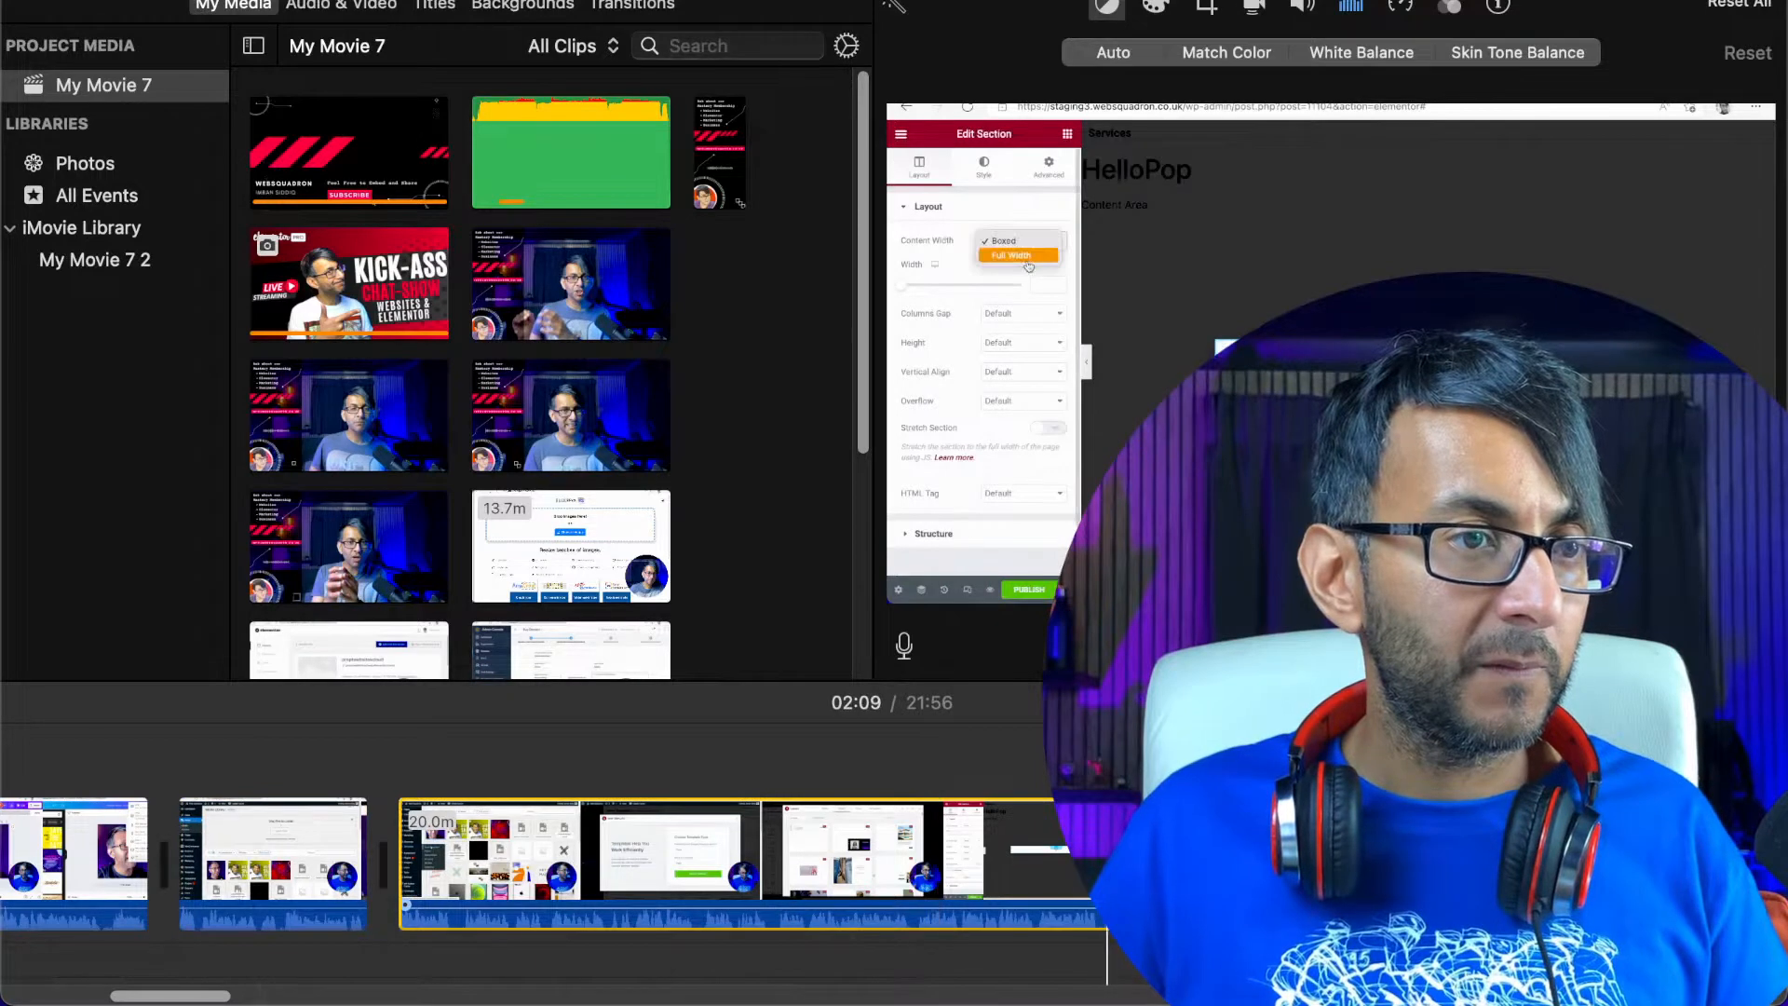
{"action": "left_click", "coordinate": [1247, 848]}
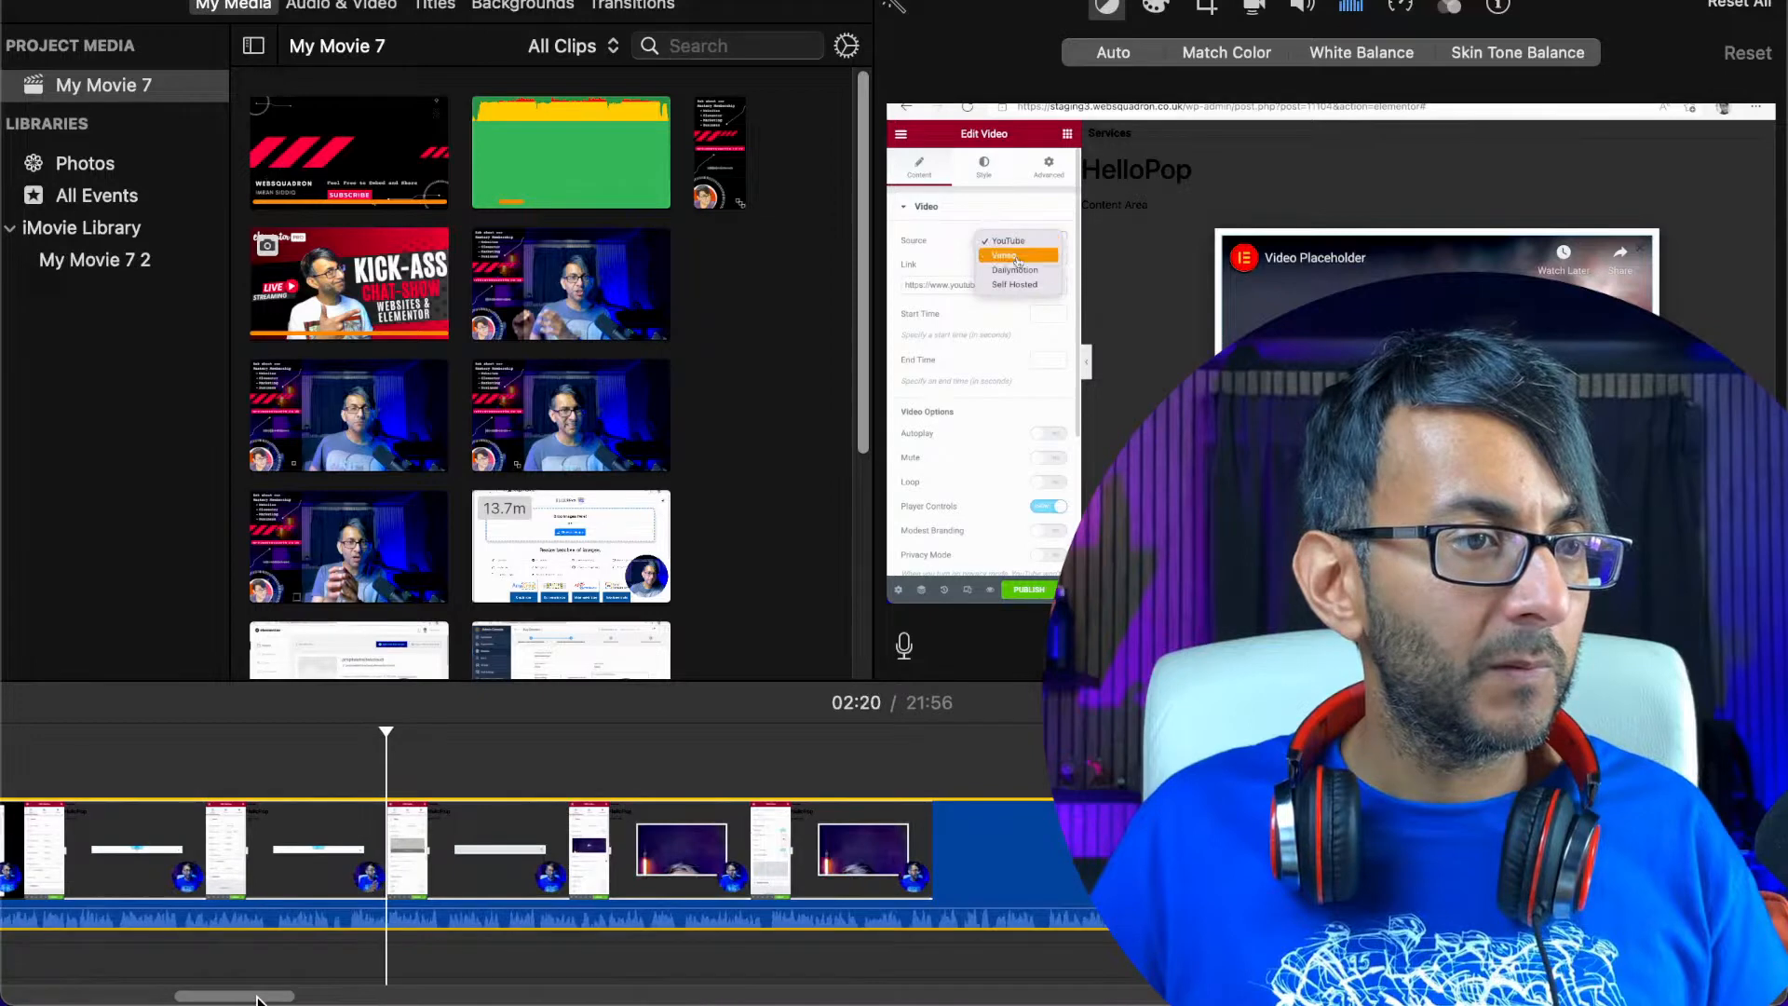
{"action": "left_click", "coordinate": [274, 848]}
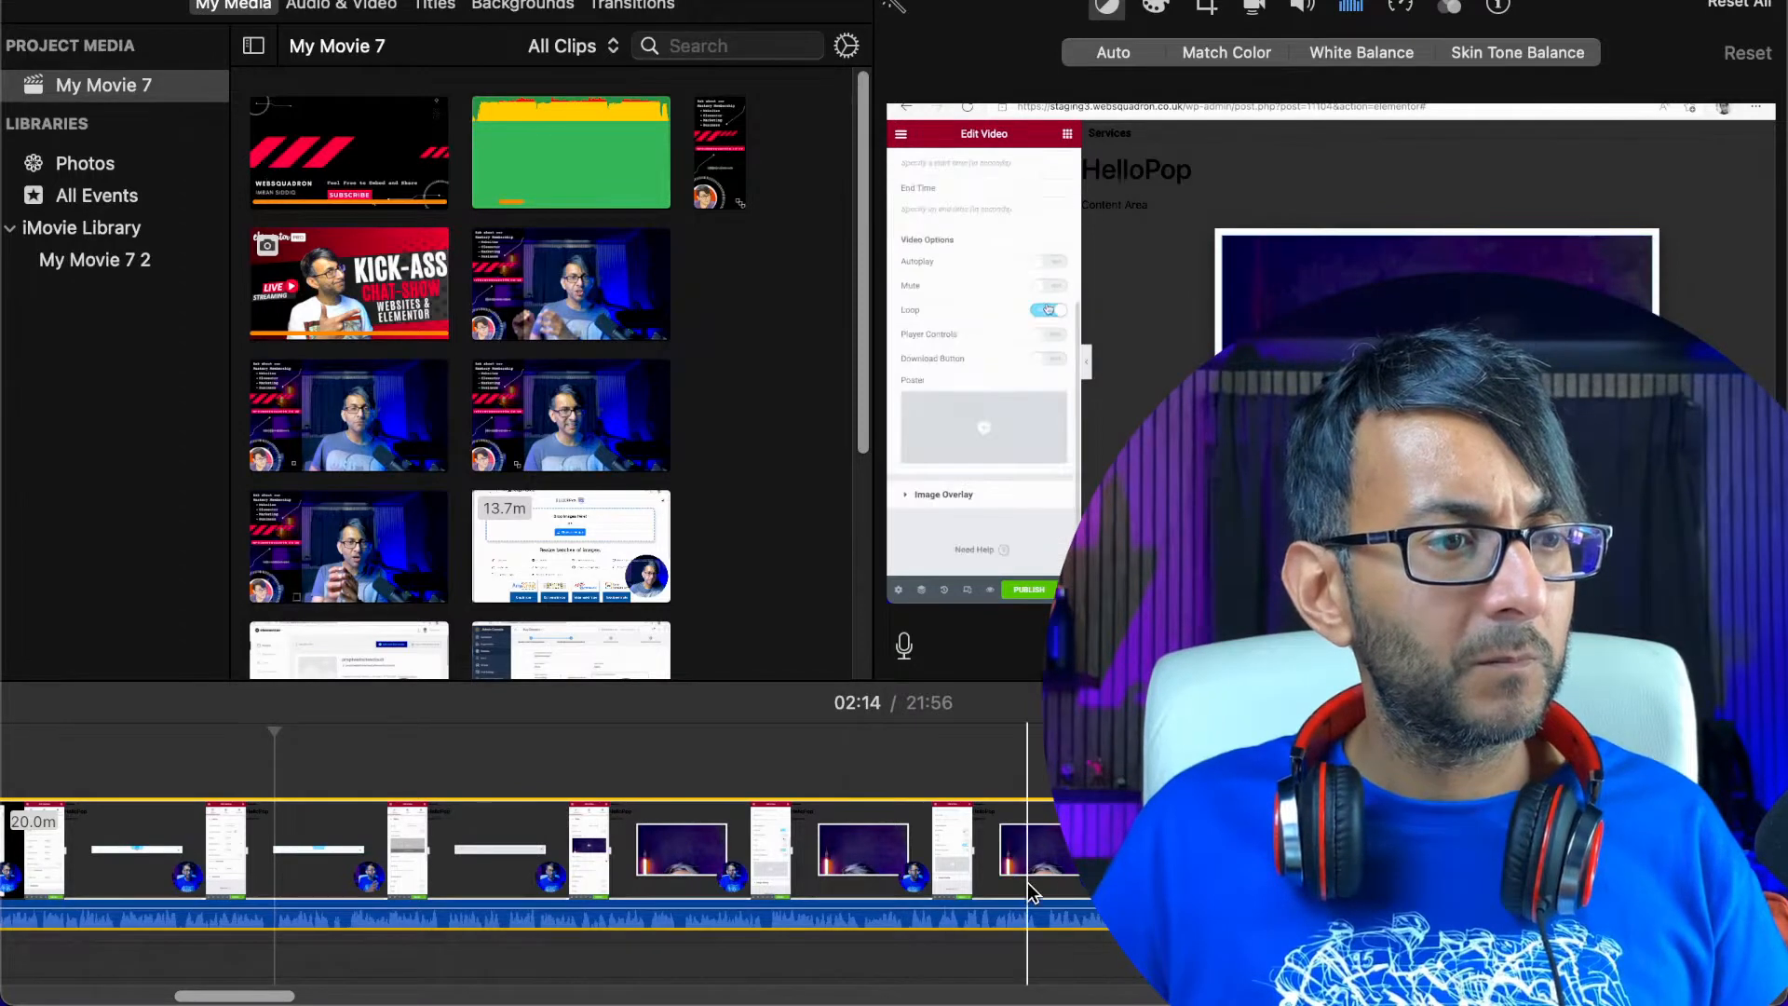
{"action": "key", "text": "space"}
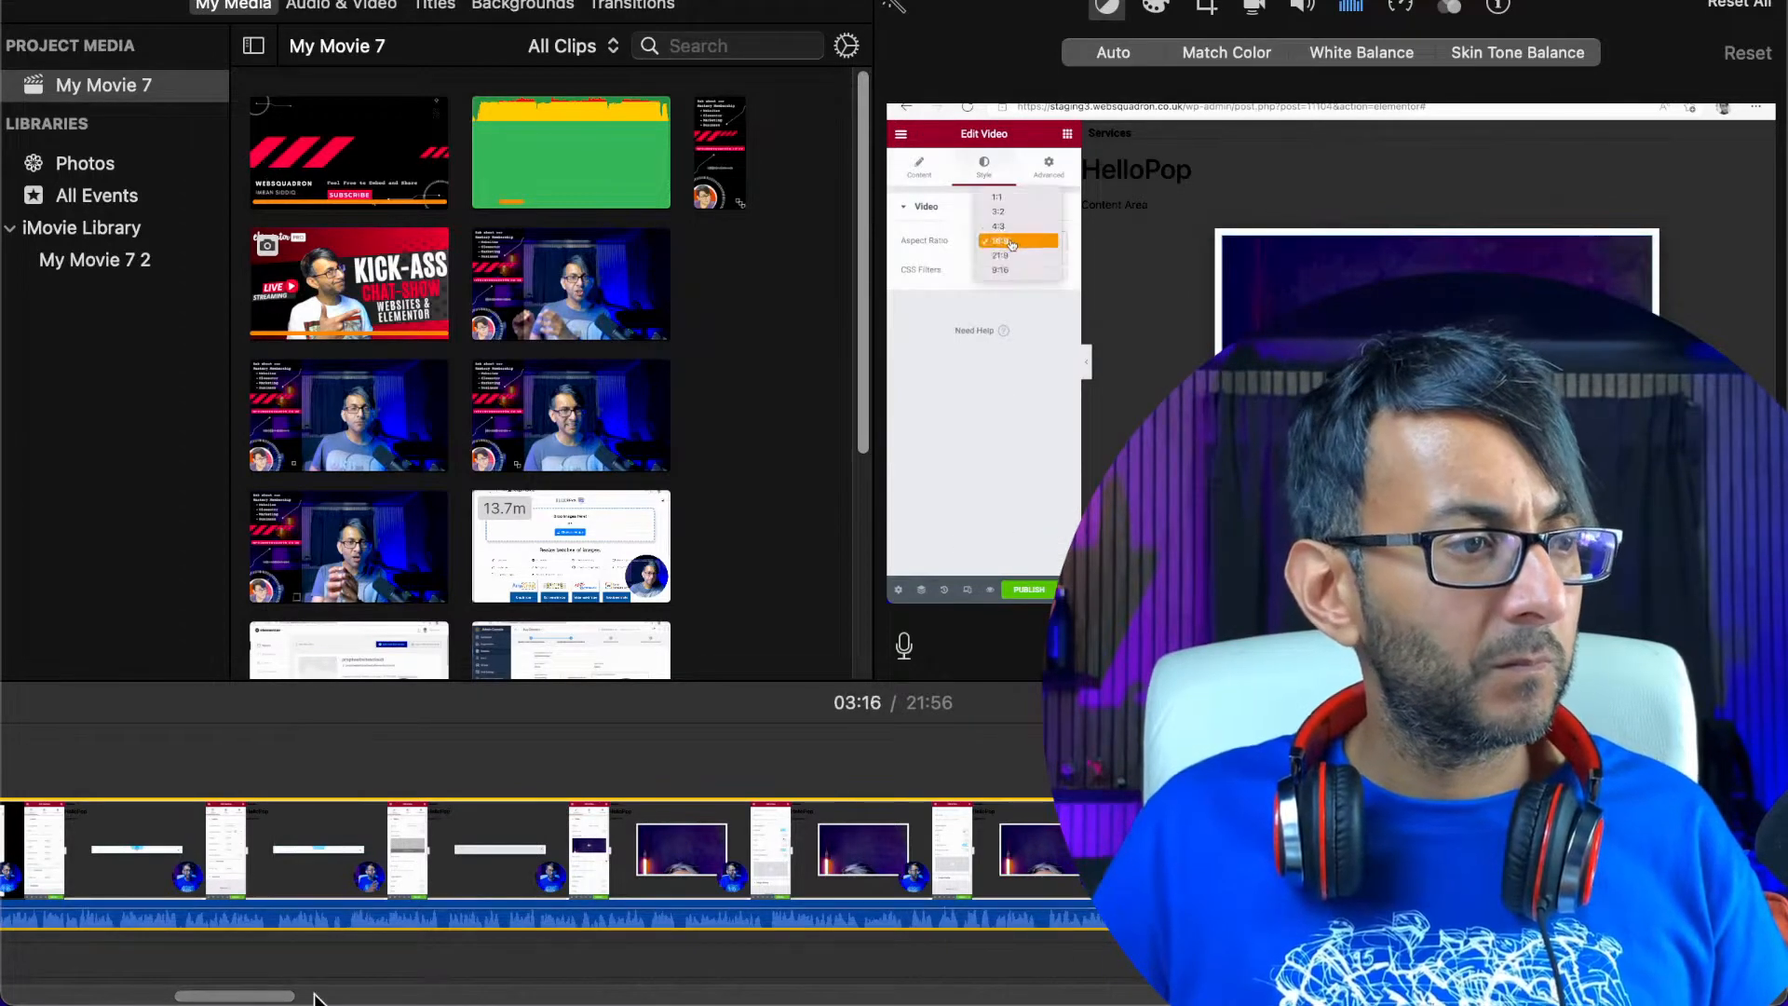
{"action": "left_click_drag", "start_coordinate": [262, 997], "coordinate": [313, 998]}
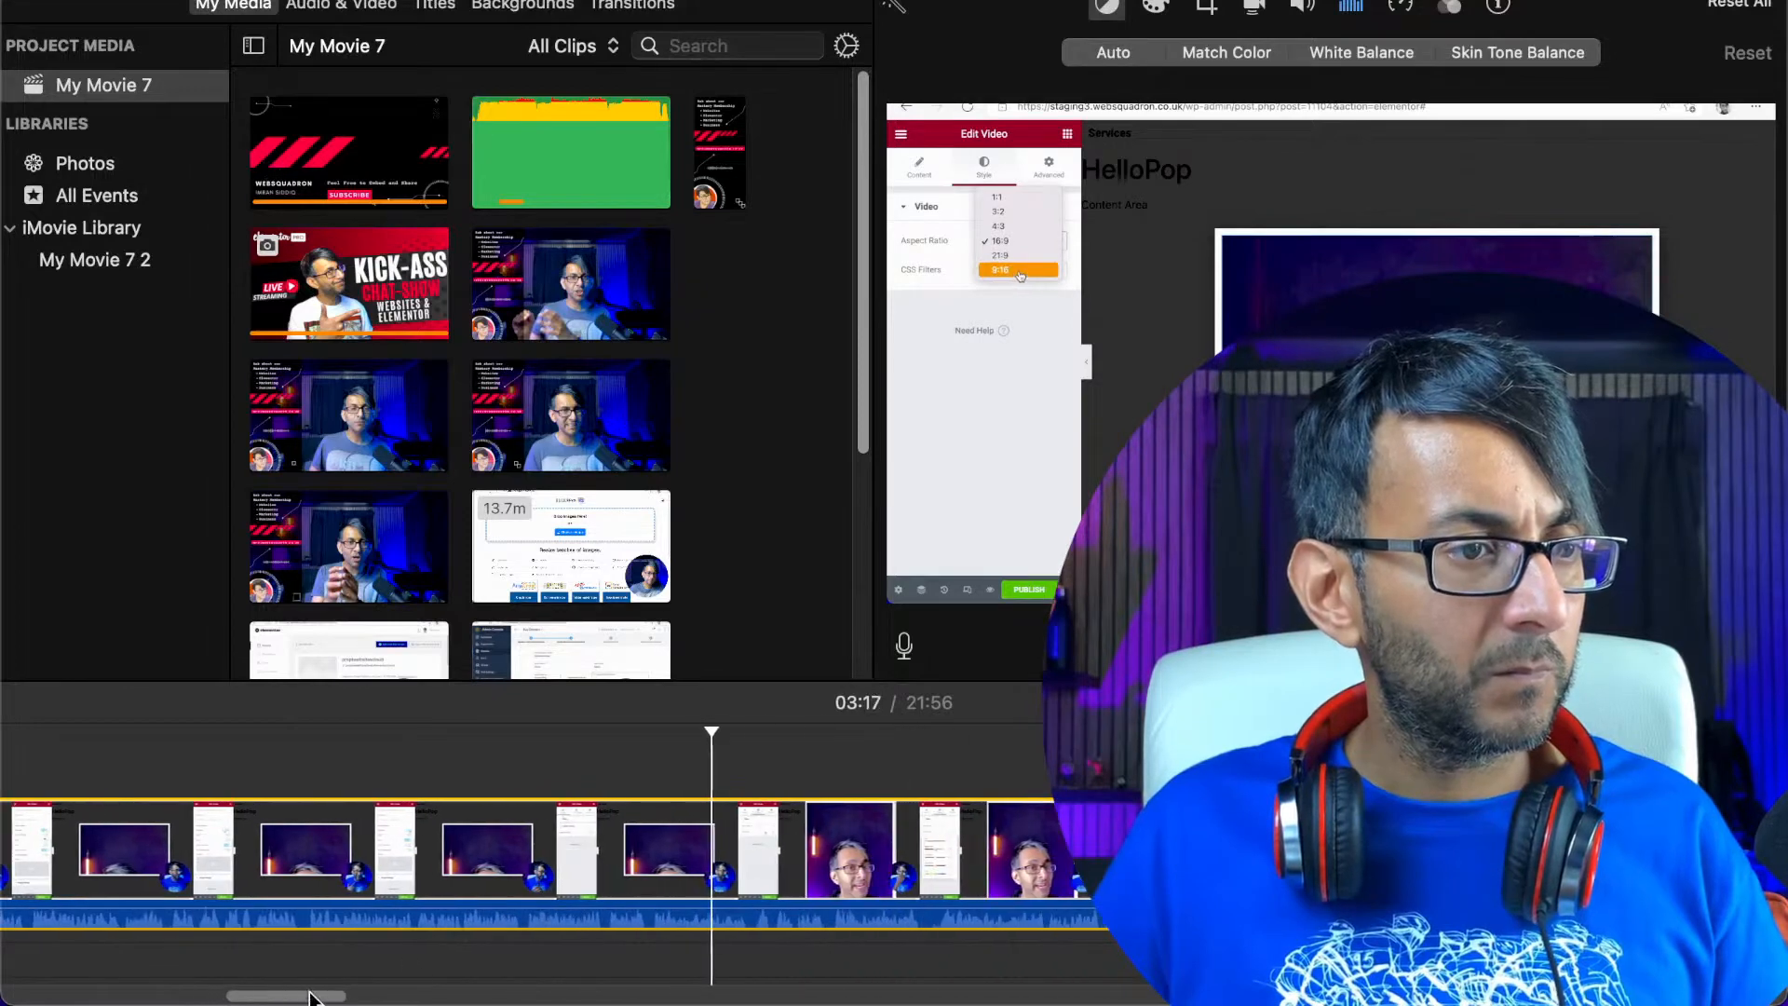
{"action": "left_click", "coordinate": [926, 849]}
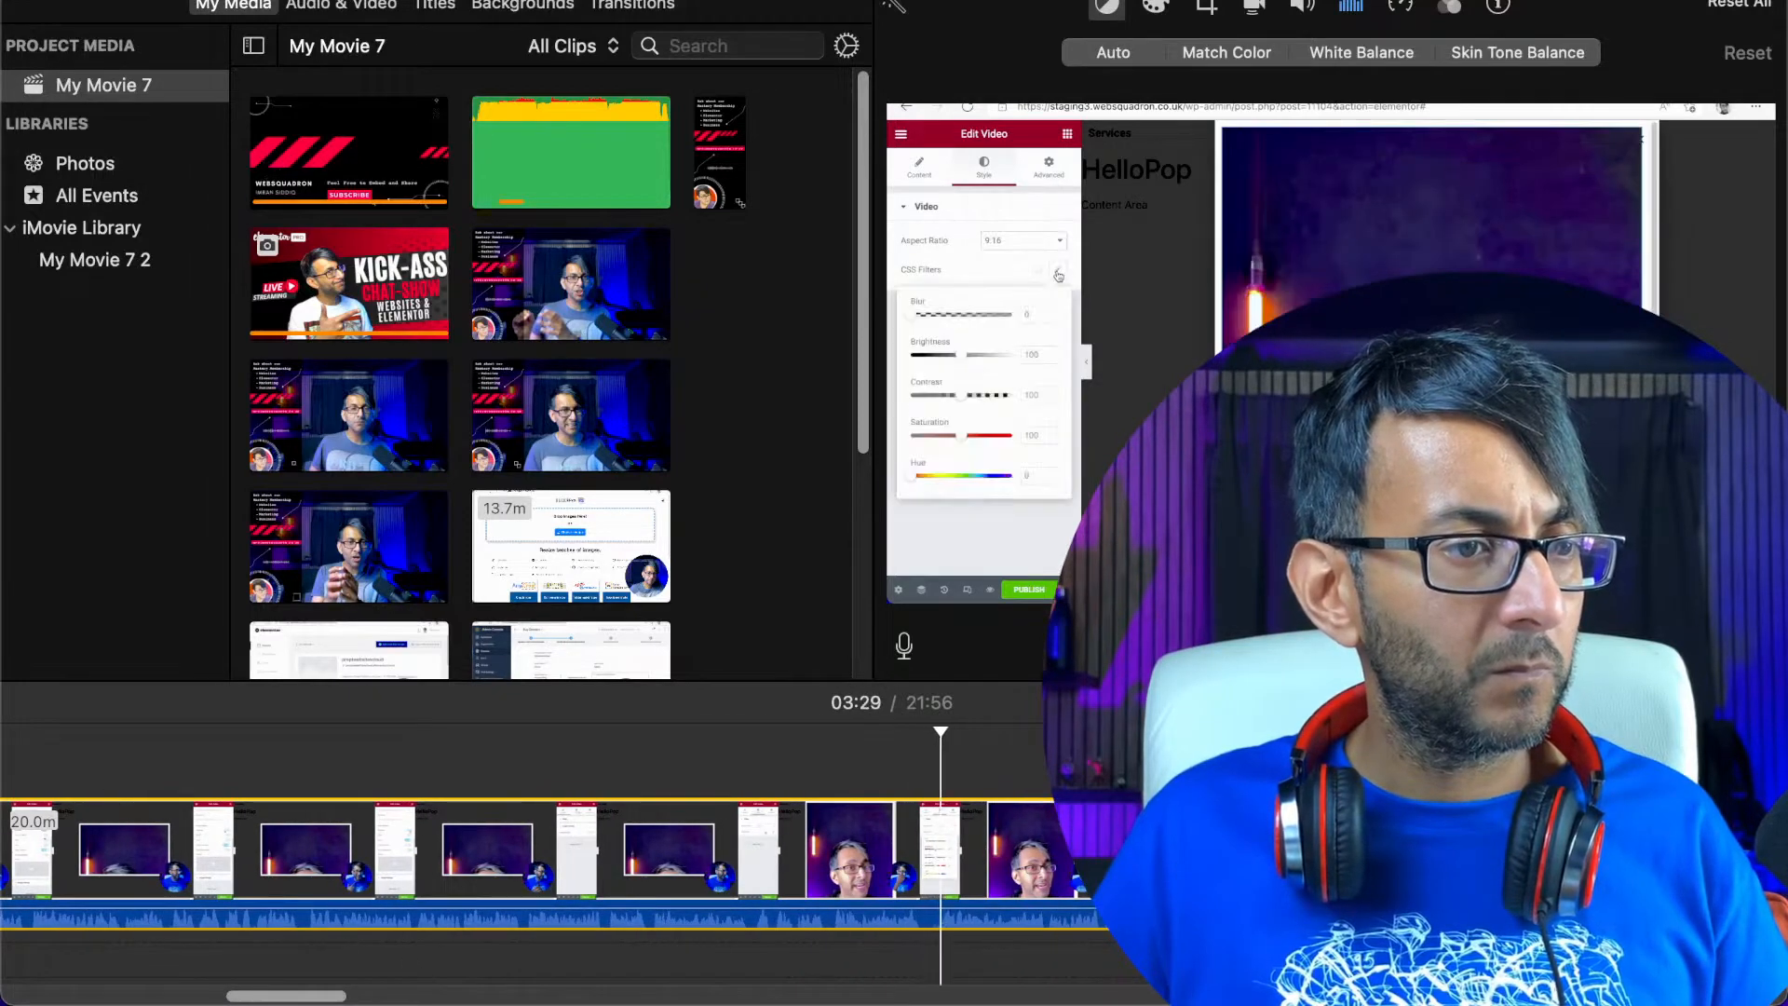
Cut the section between about 03:42 and 04:23 out of the recording
{"action": "left_click", "coordinate": [1143, 851]}
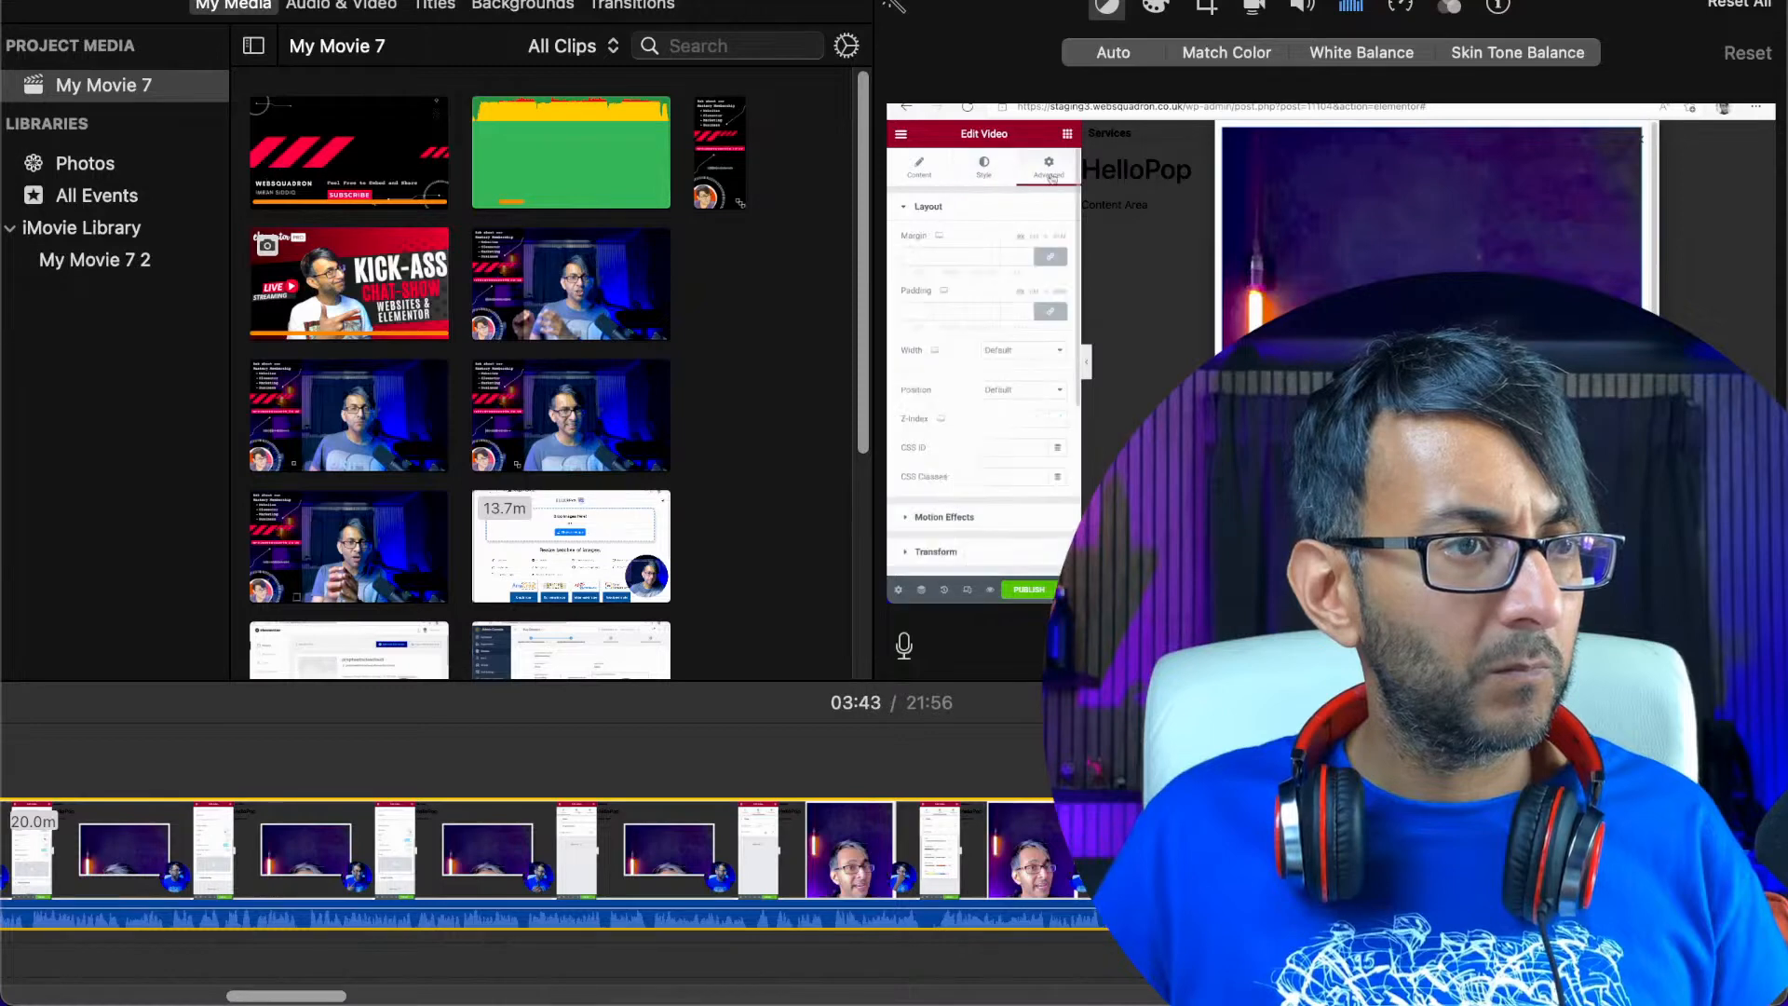
{"action": "key", "text": "space"}
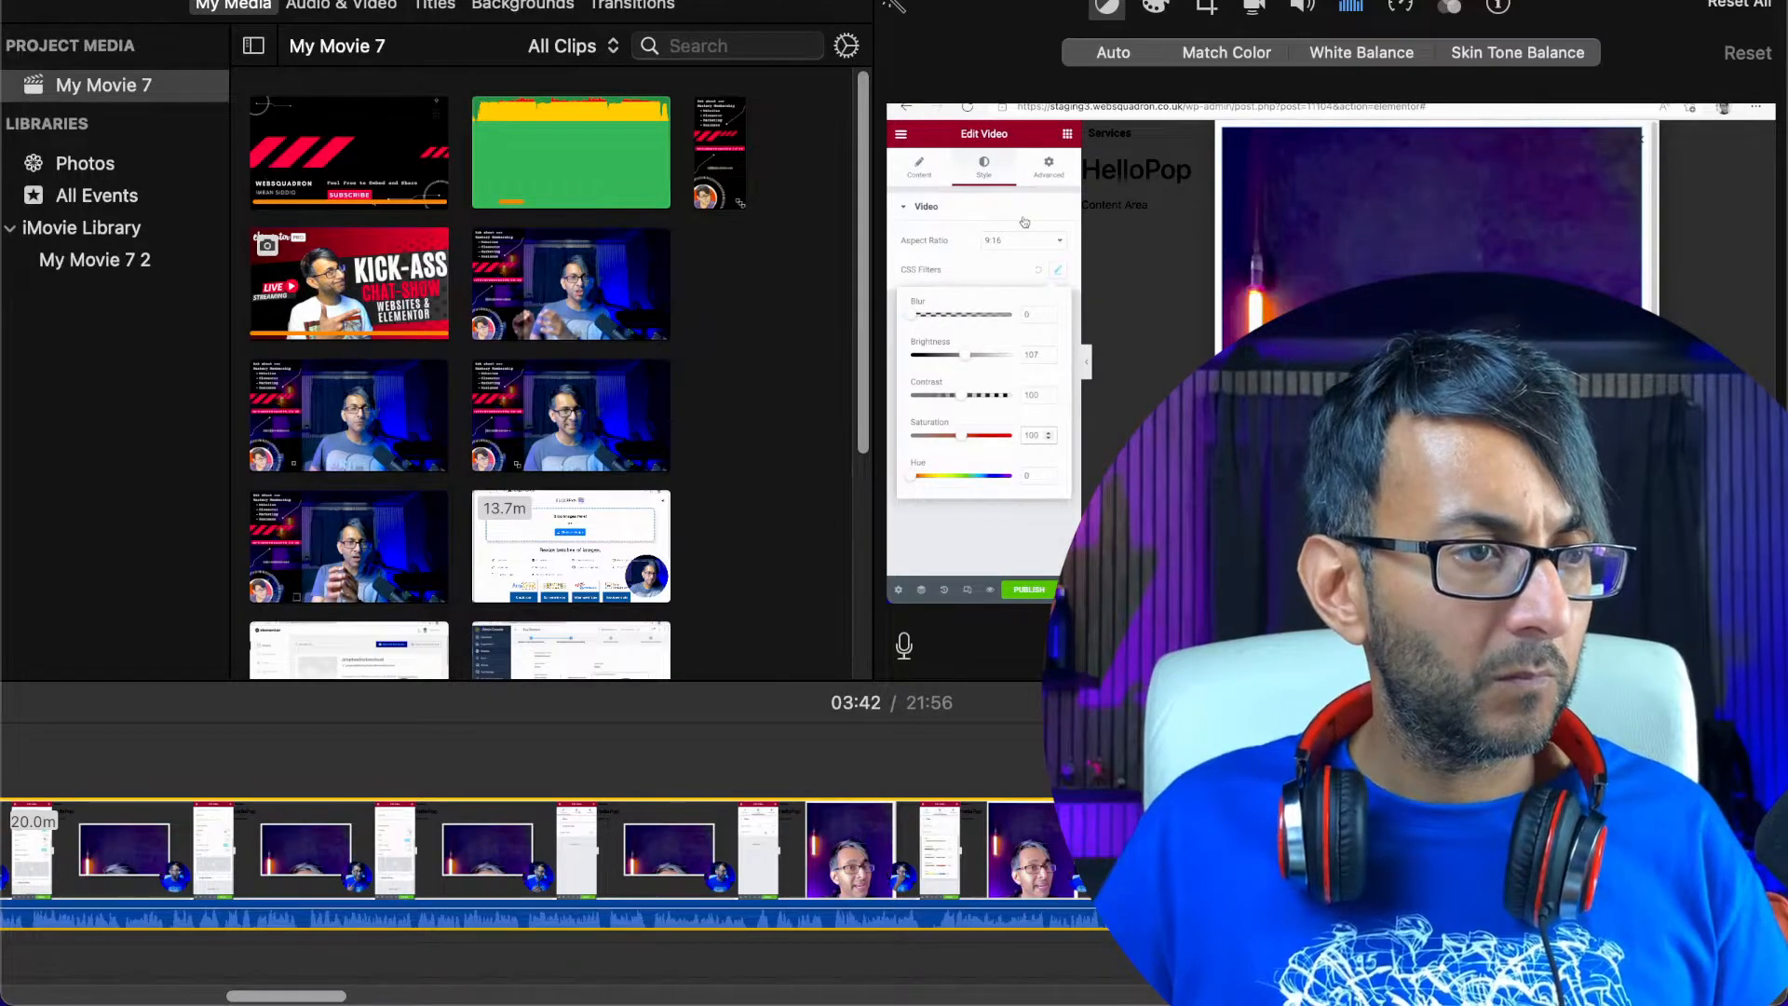
{"action": "scroll", "coordinate": [619, 999], "scroll_direction": "right", "scroll_amount": 10}
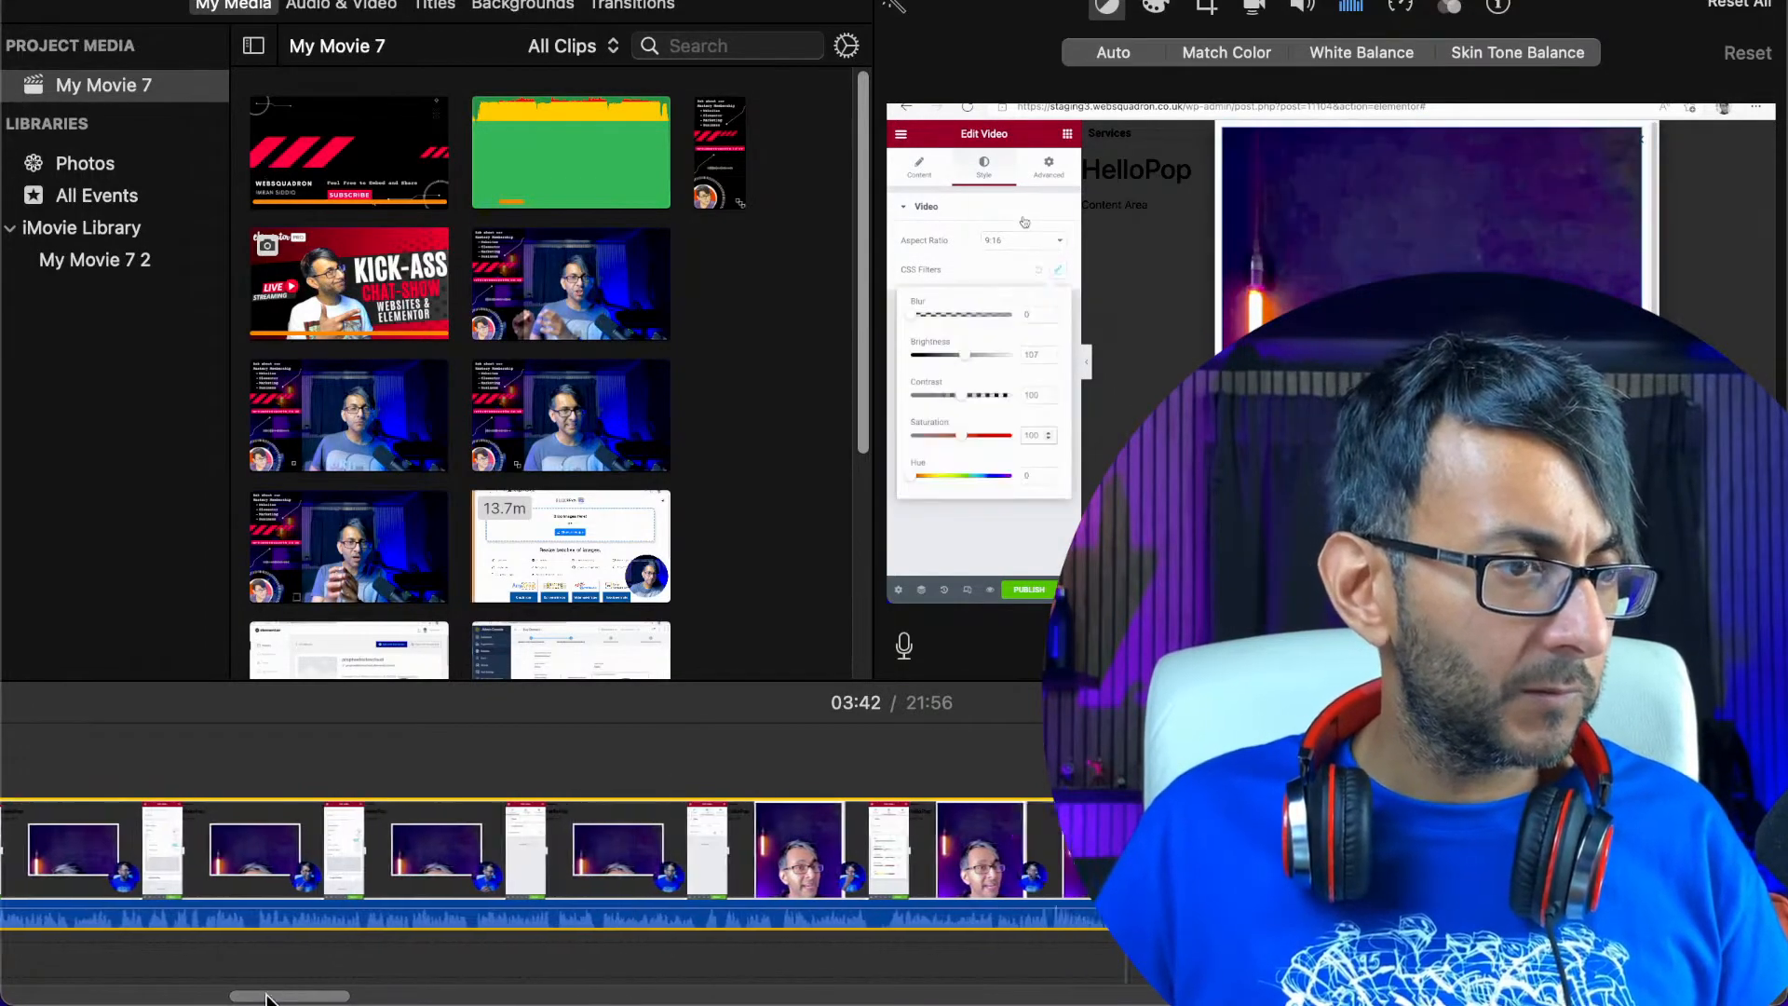
{"action": "left_click", "coordinate": [998, 927]}
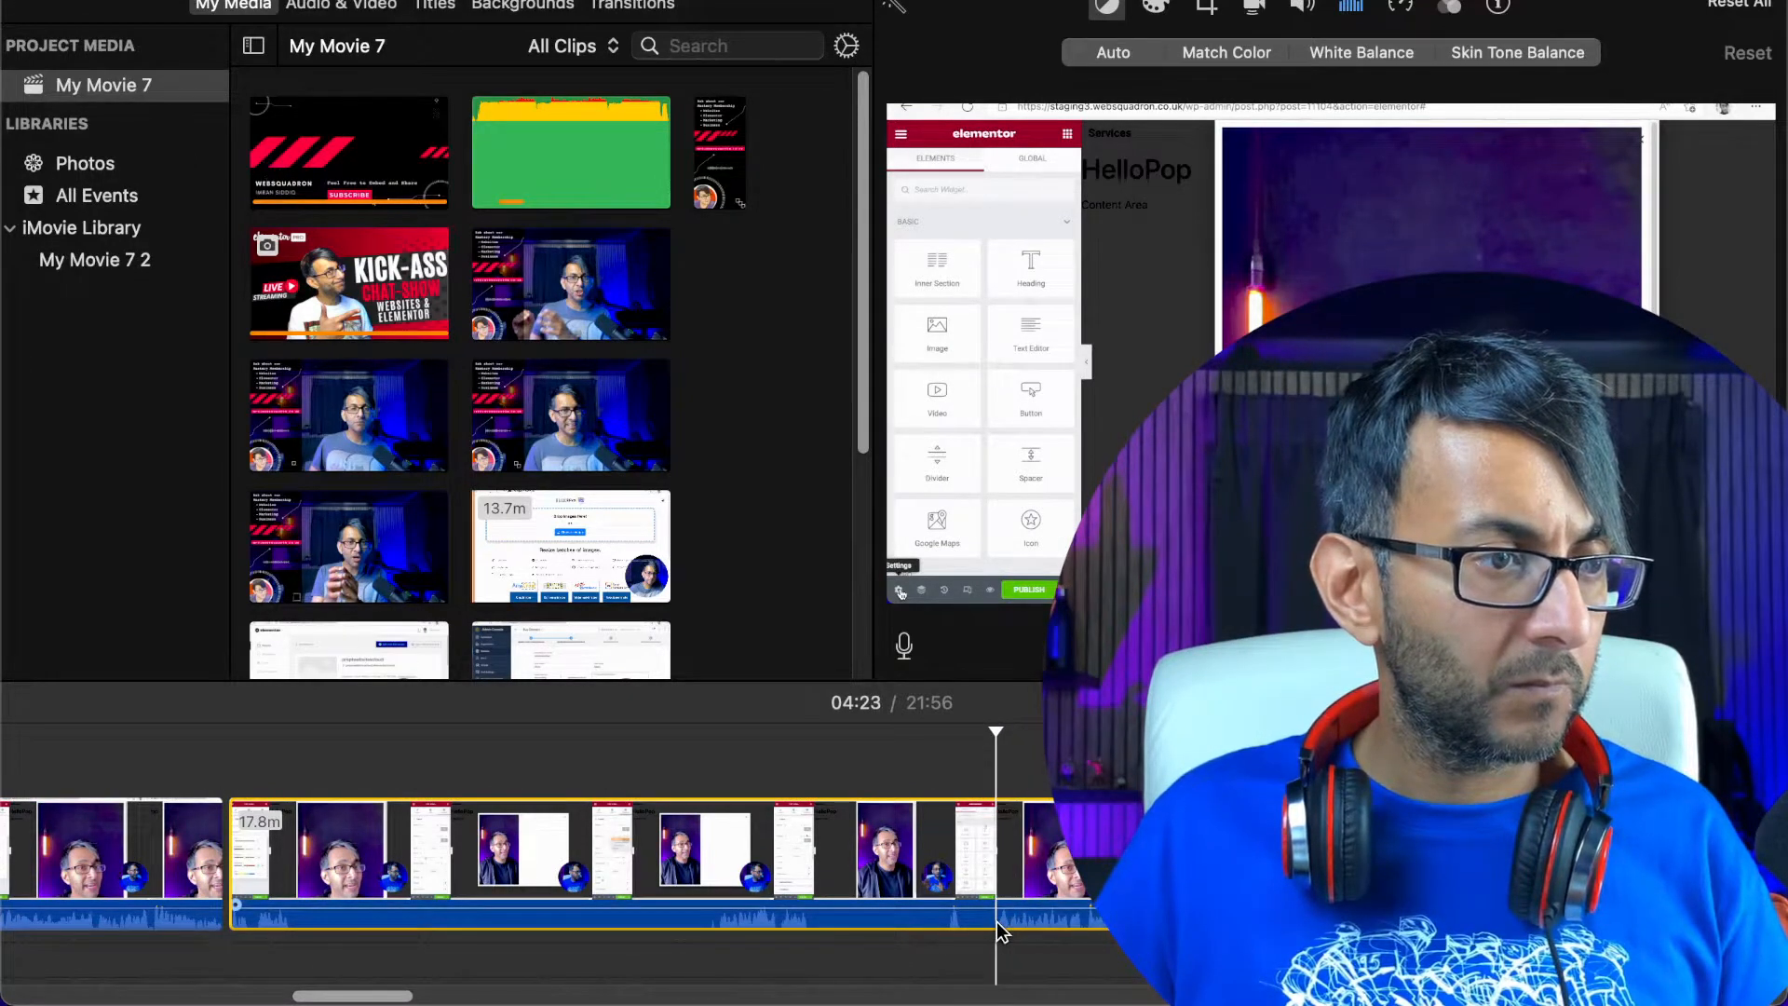
{"action": "right_click", "coordinate": [997, 923]}
{"action": "right_click", "coordinate": [804, 859]}
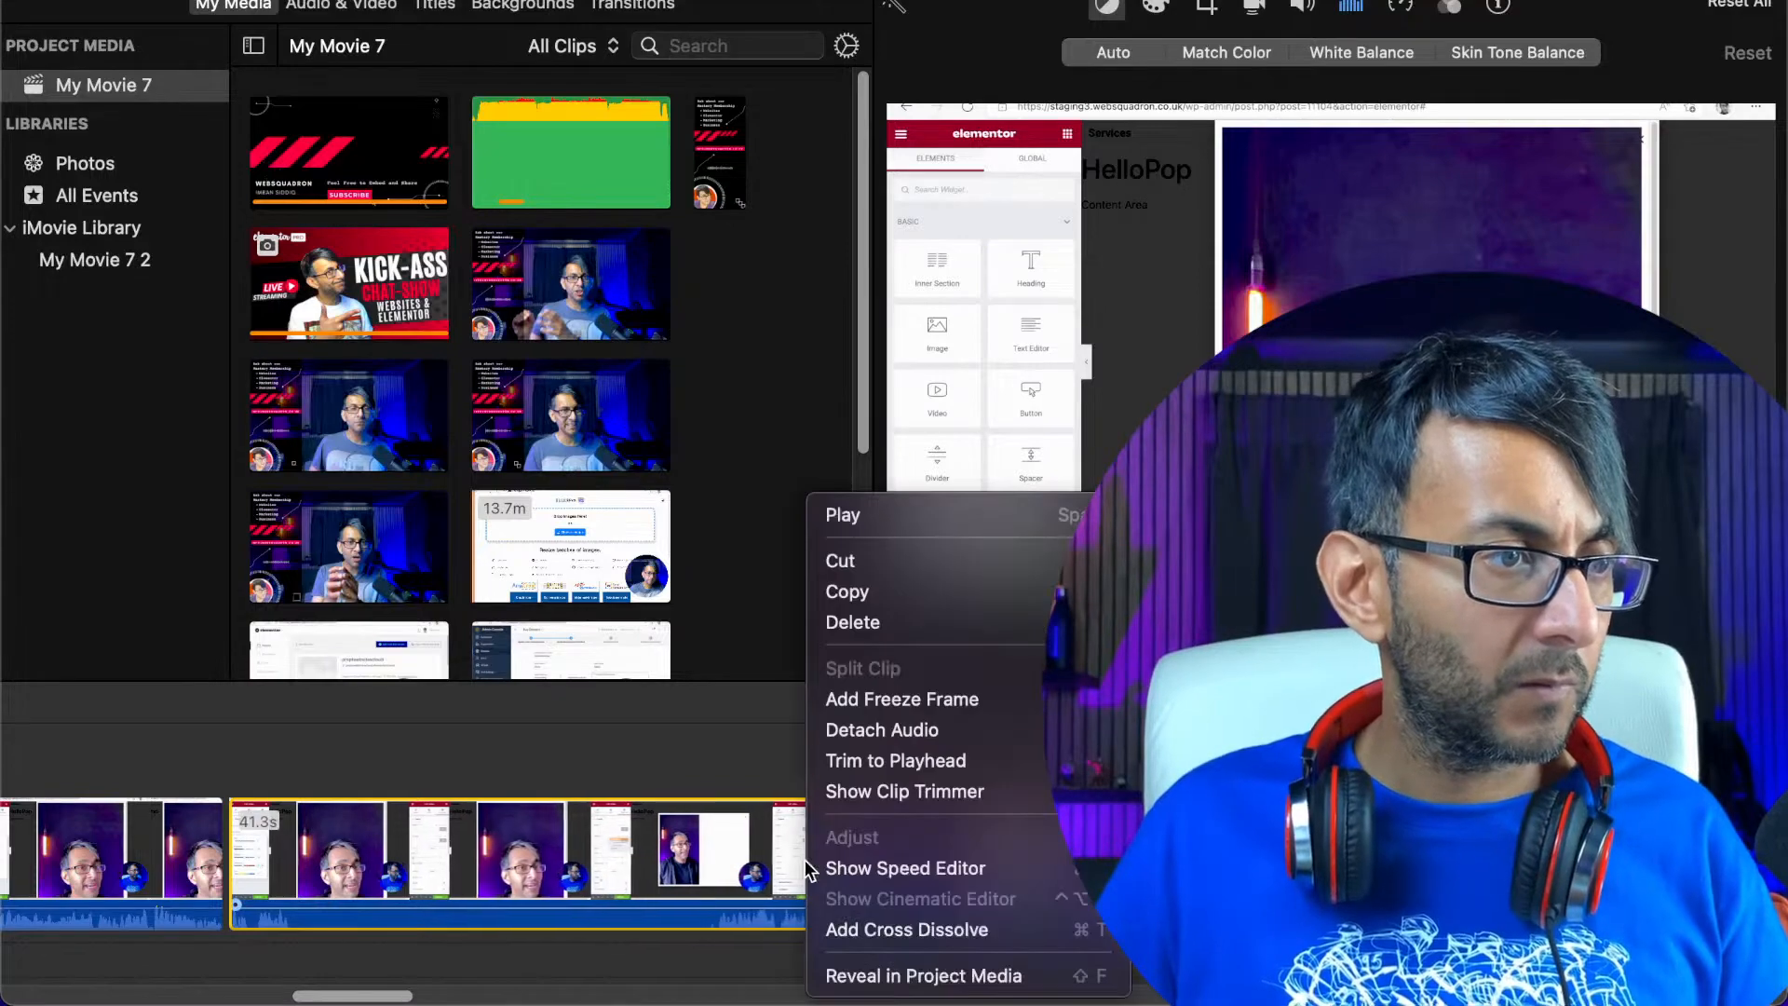
{"action": "left_click", "coordinate": [897, 612]}
Play the recording across the join at 03:42 and sample the following section up to about 04:14
{"action": "left_click", "coordinate": [207, 868]}
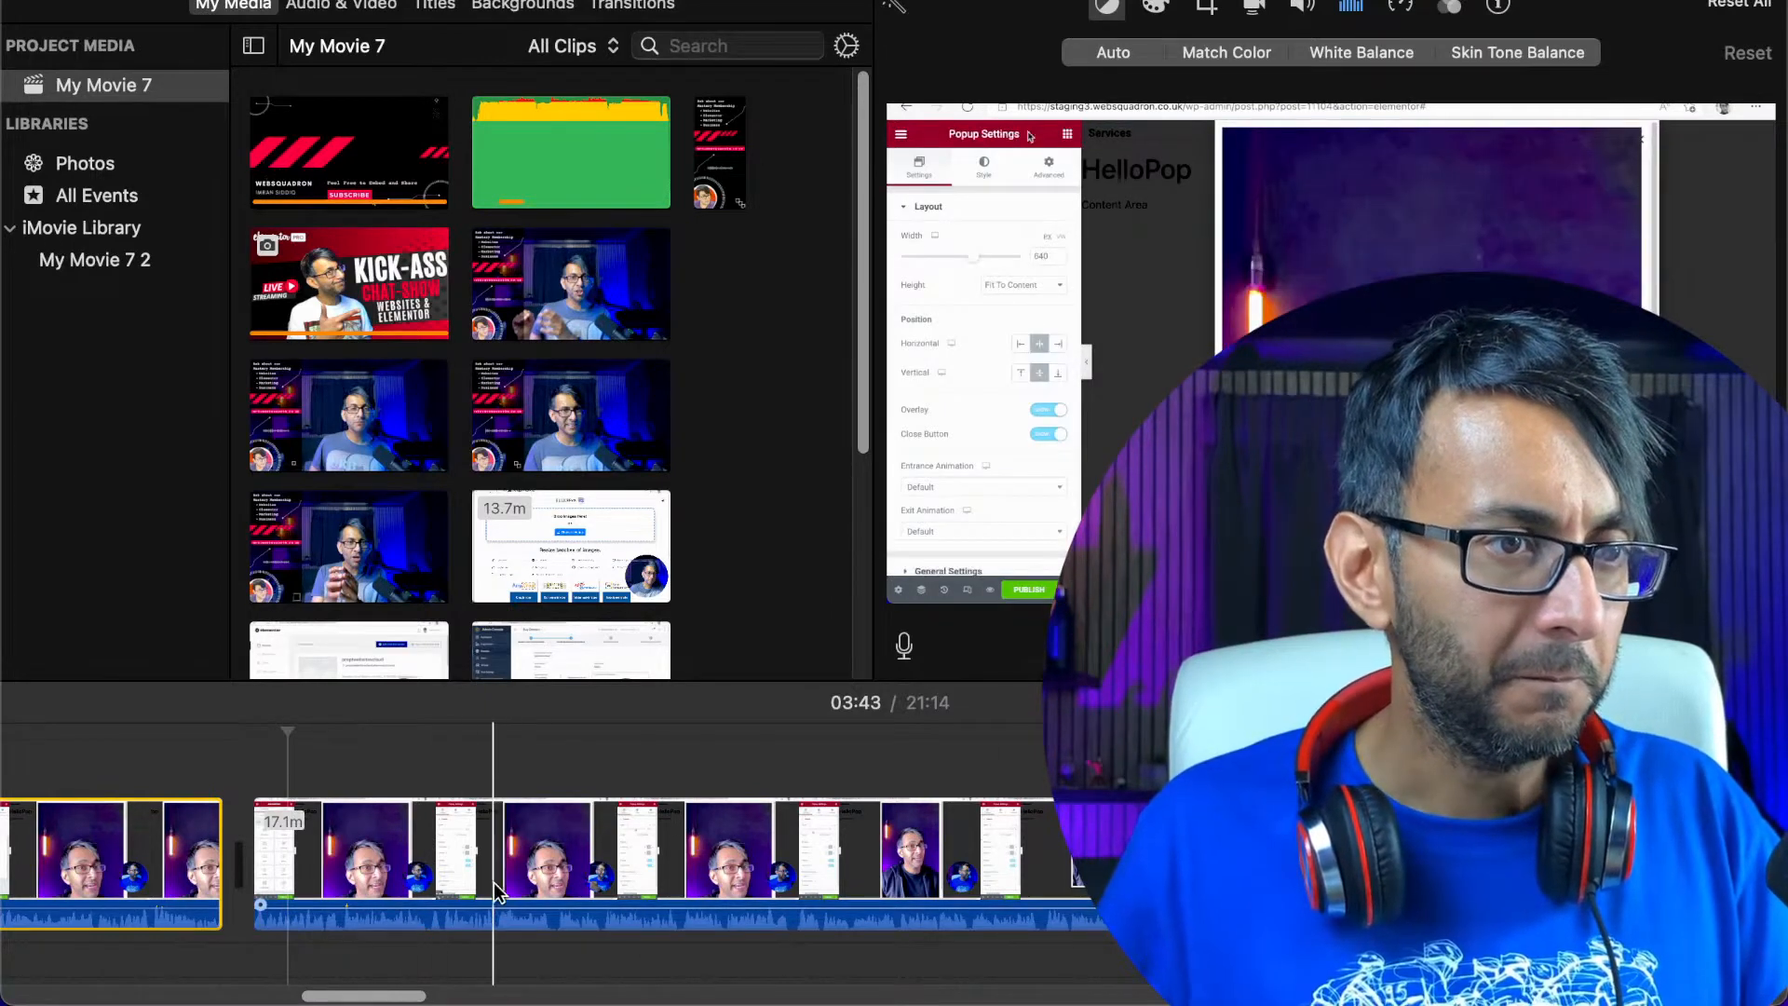
{"action": "left_click", "coordinate": [557, 887]}
{"action": "key", "text": "space"}
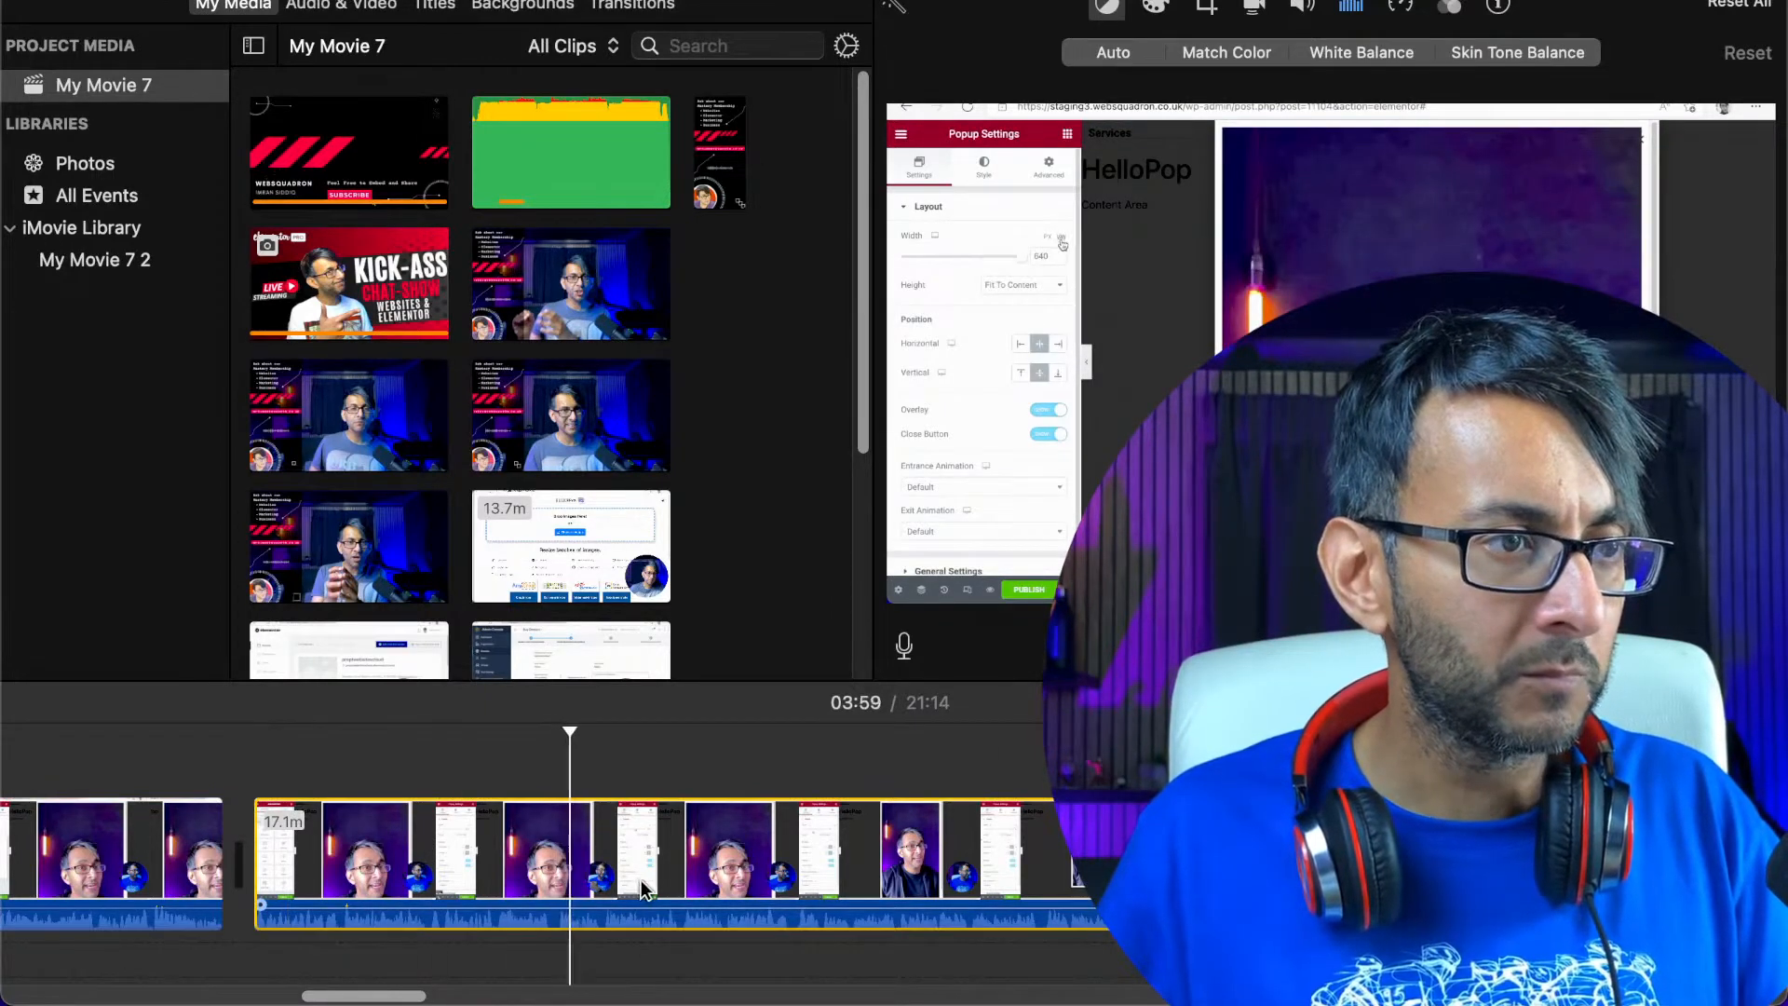
{"action": "left_click", "coordinate": [529, 887]}
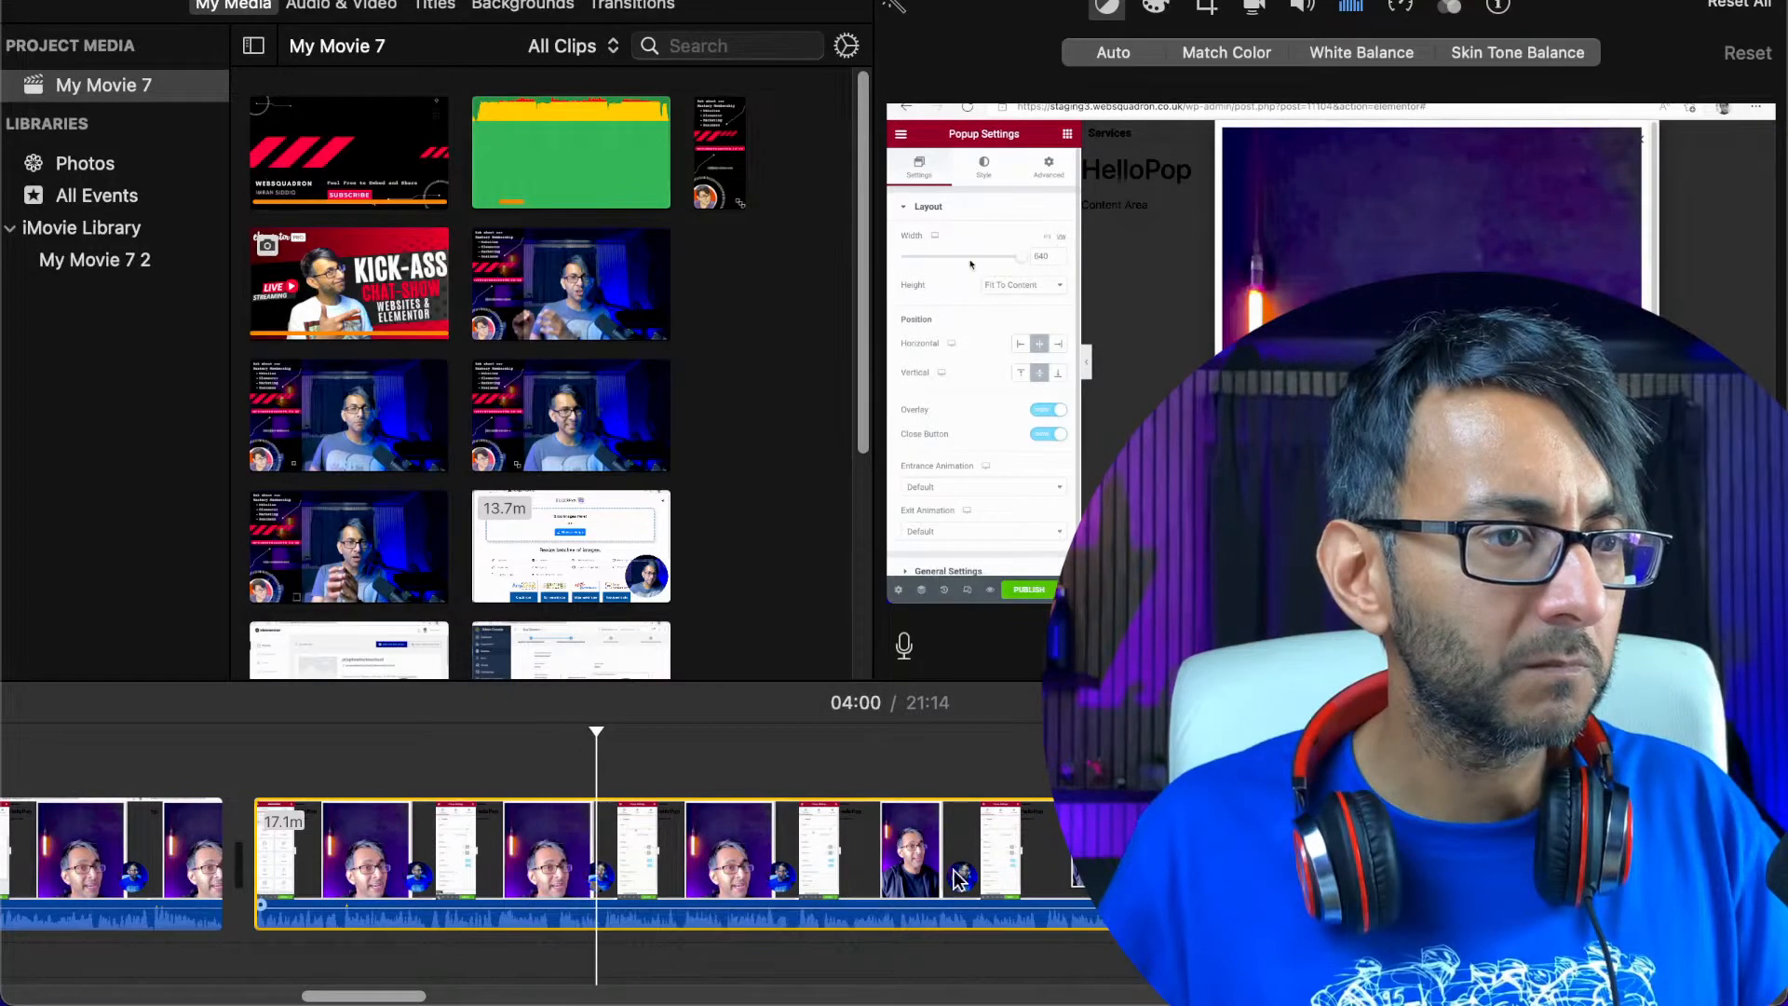
{"action": "key", "text": "space"}
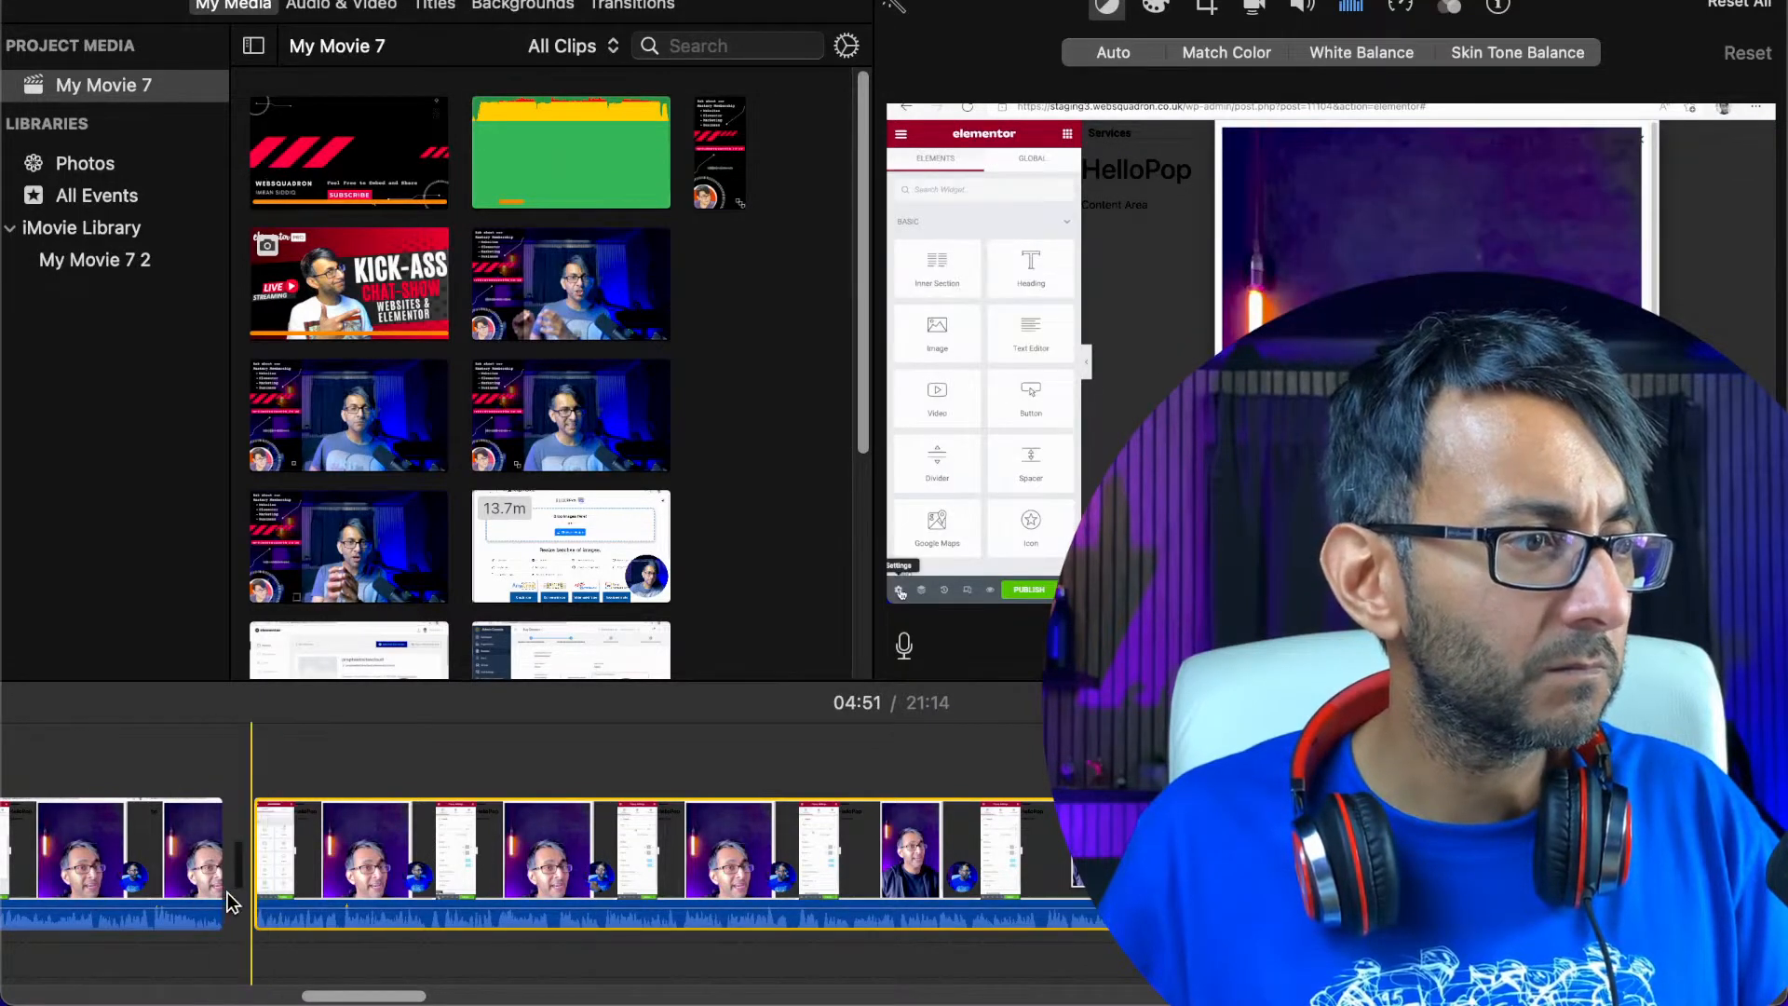
{"action": "key", "text": "space"}
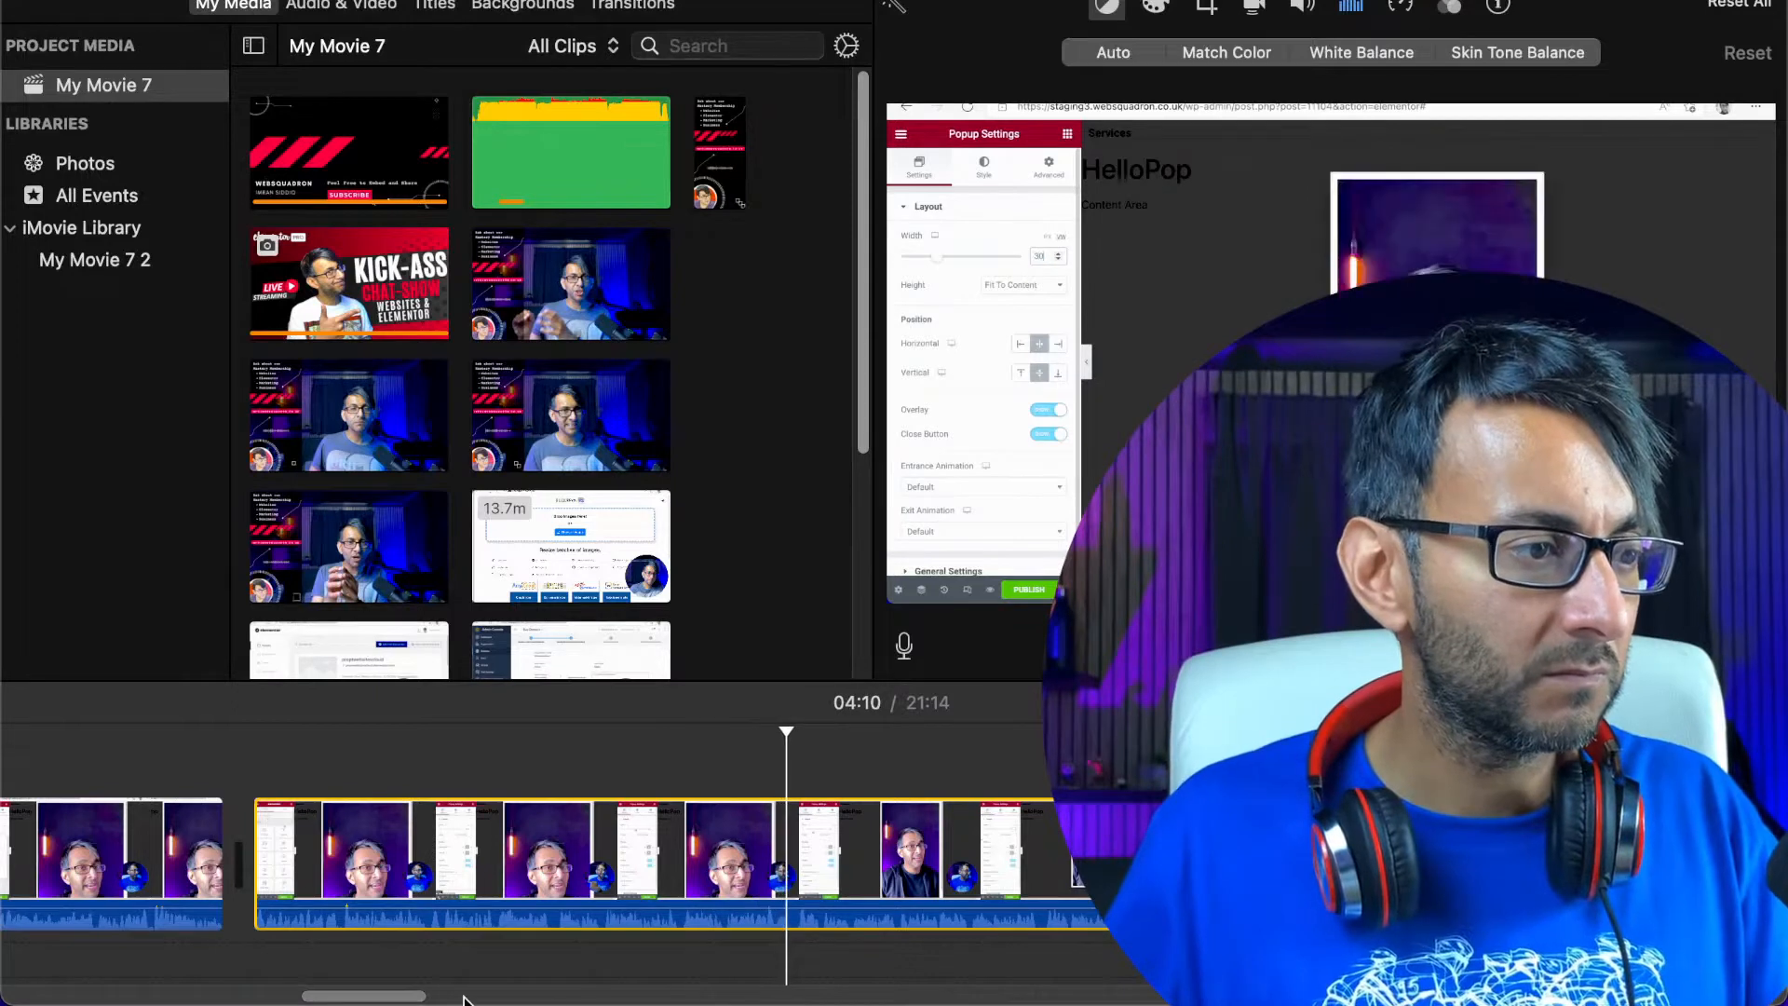
Recheck the recording from 03:40 into the join at 03:42 and look back over the section before it
{"action": "left_click_drag", "start_coordinate": [378, 997], "coordinate": [269, 997]}
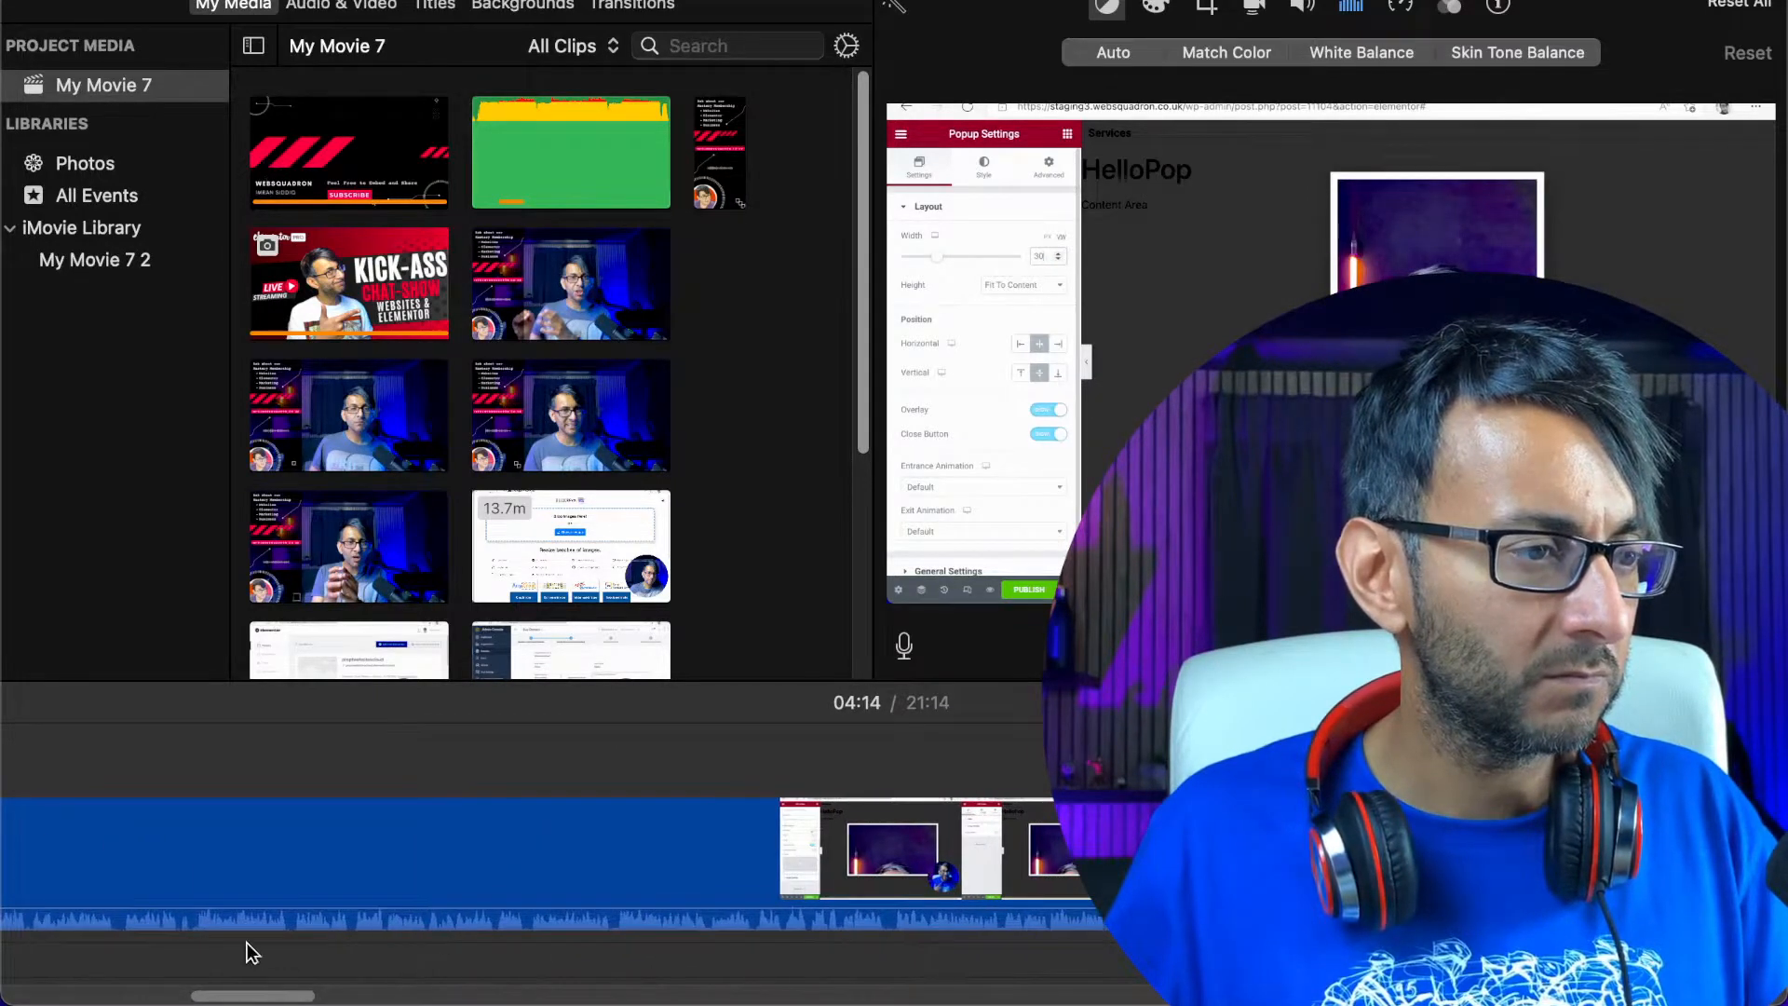
{"action": "left_click", "coordinate": [207, 883]}
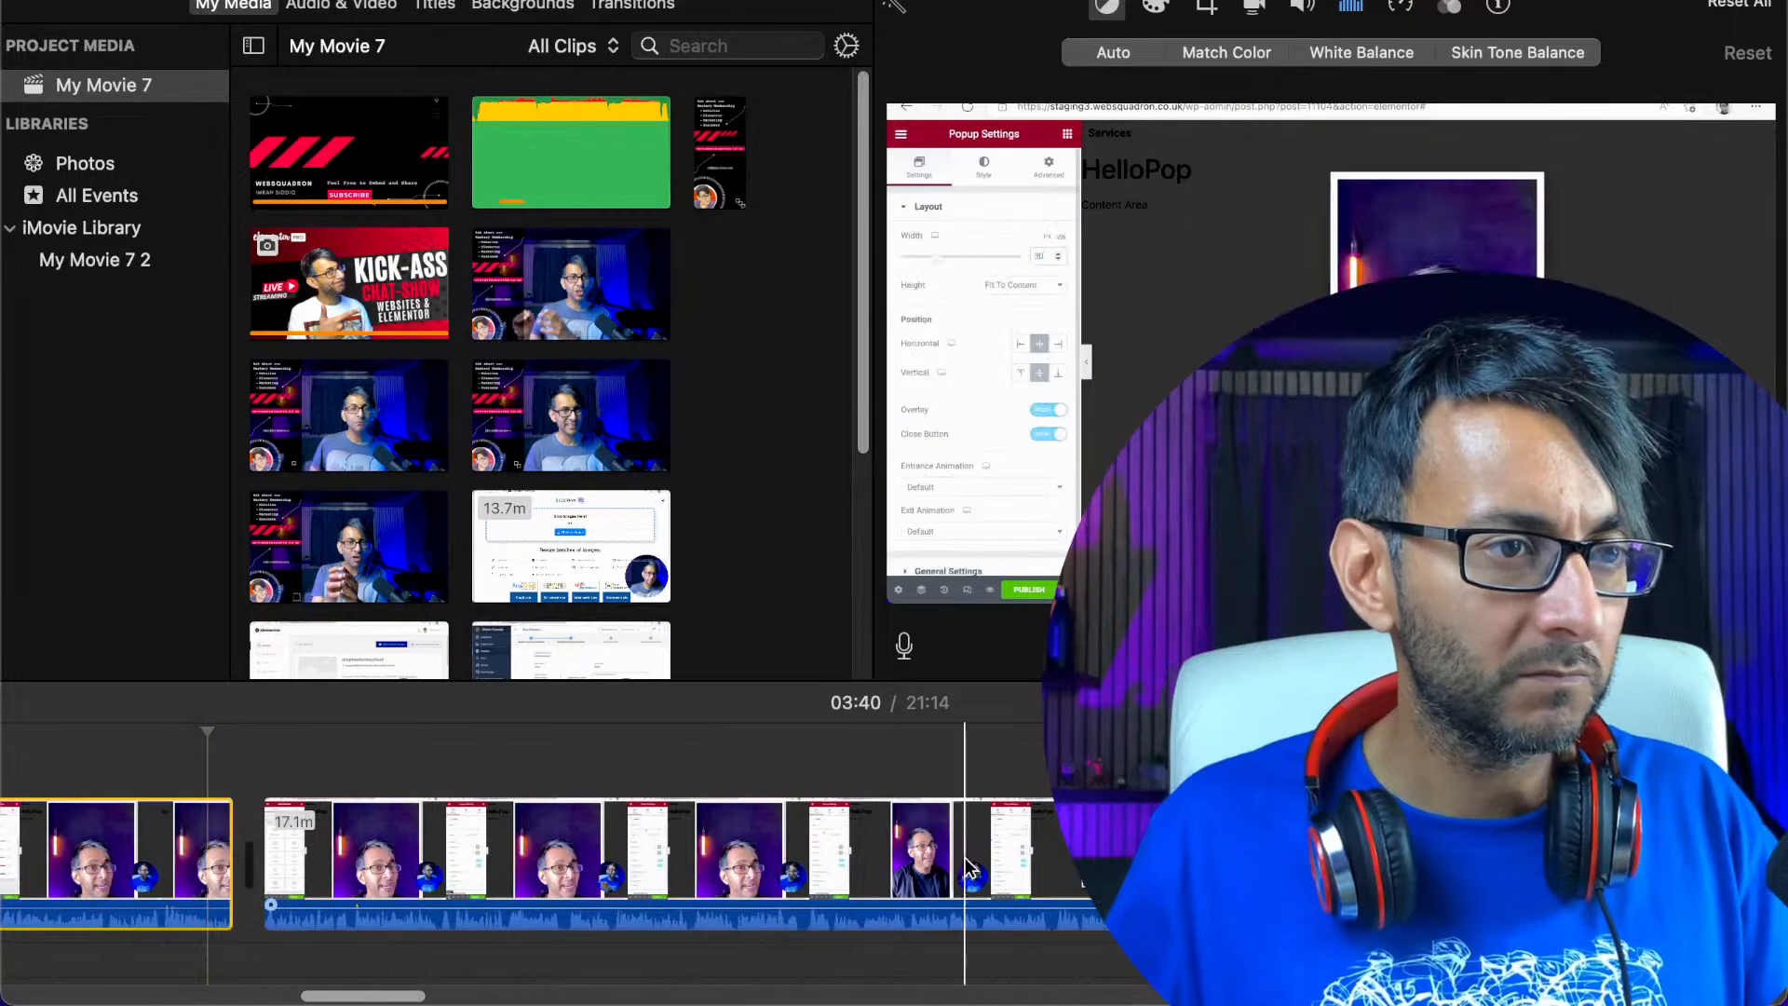
{"action": "left_click_drag", "start_coordinate": [381, 998], "coordinate": [273, 997]}
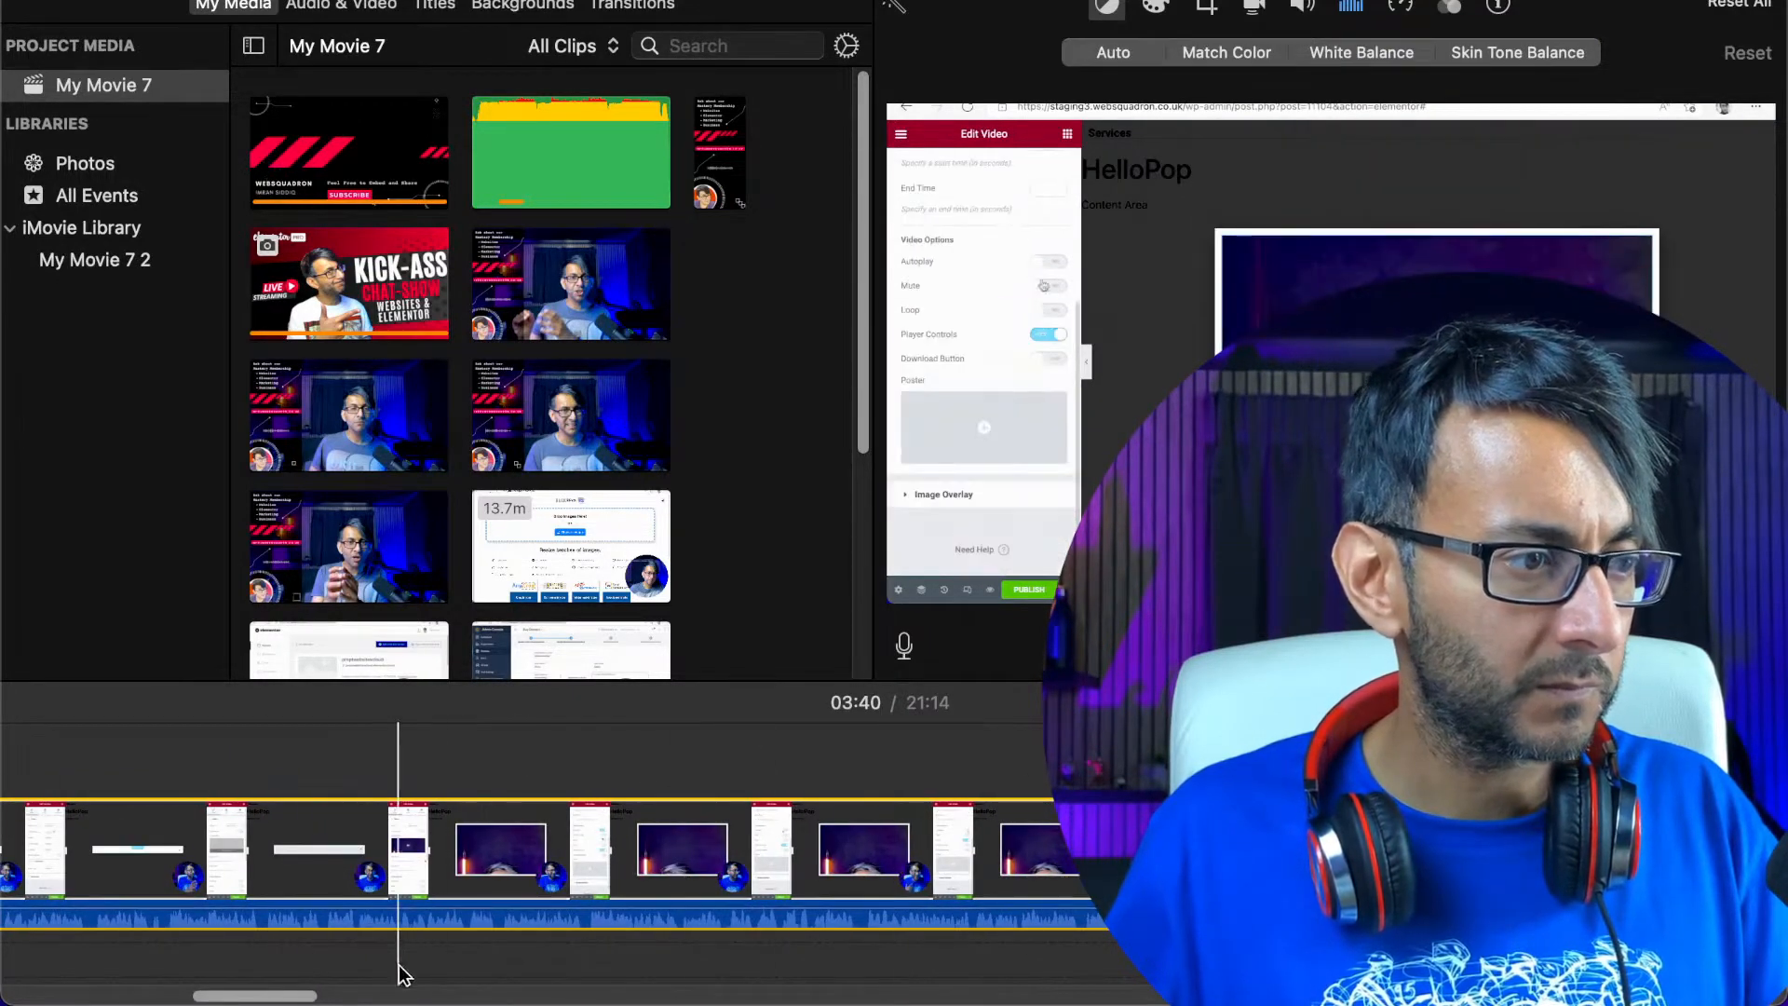
{"action": "left_click_drag", "start_coordinate": [259, 996], "coordinate": [390, 997]}
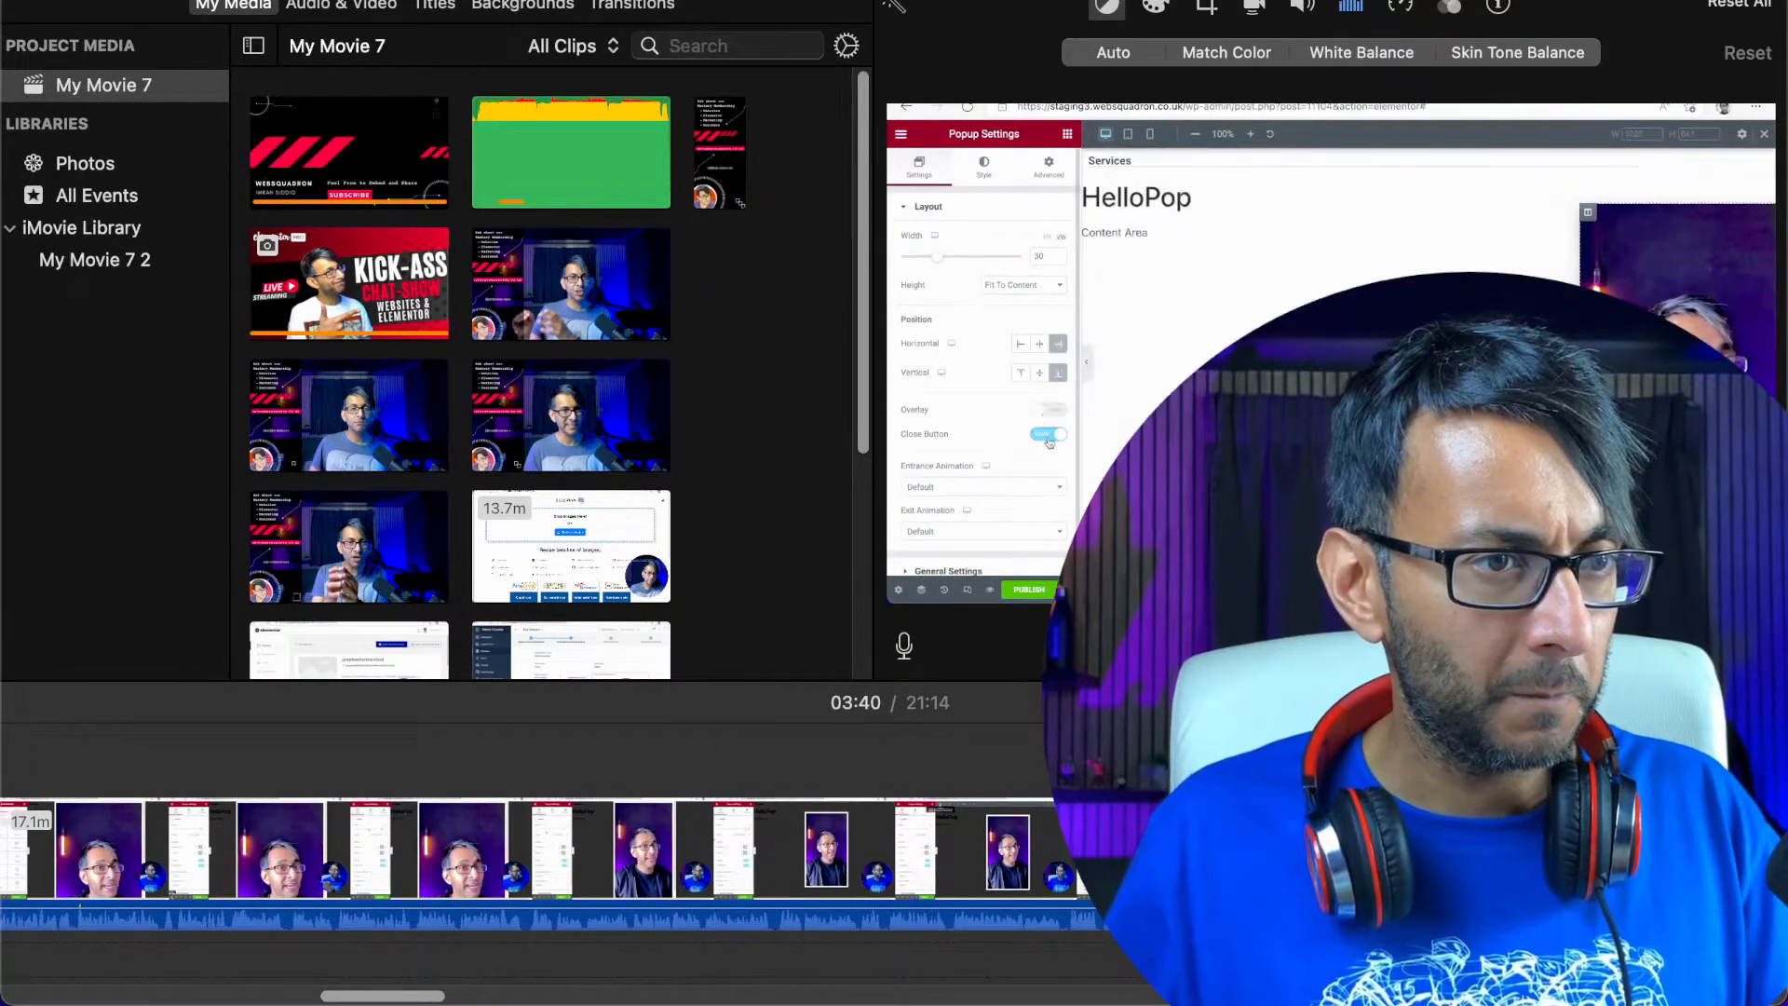
Skim the recording from about 05:04 to 06:27 for further sections to remove, playing short samples along the way
{"action": "left_click", "coordinate": [1211, 852]}
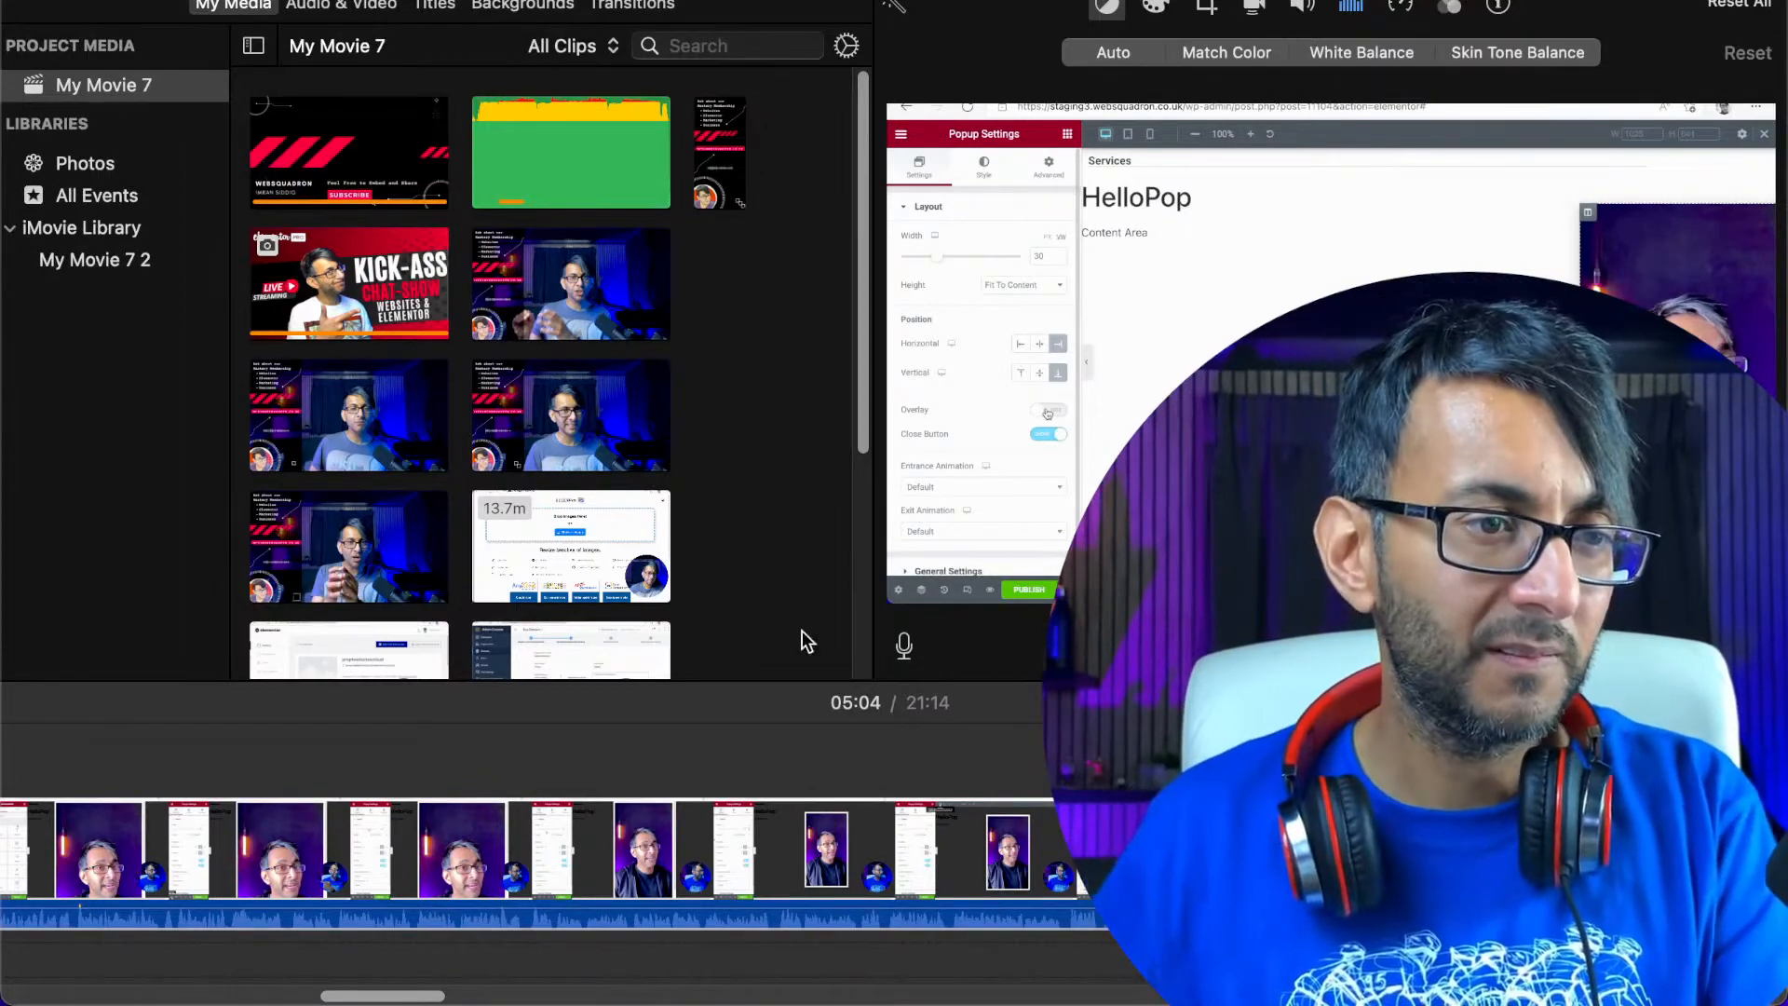
{"action": "left_click_drag", "start_coordinate": [387, 996], "coordinate": [446, 996]}
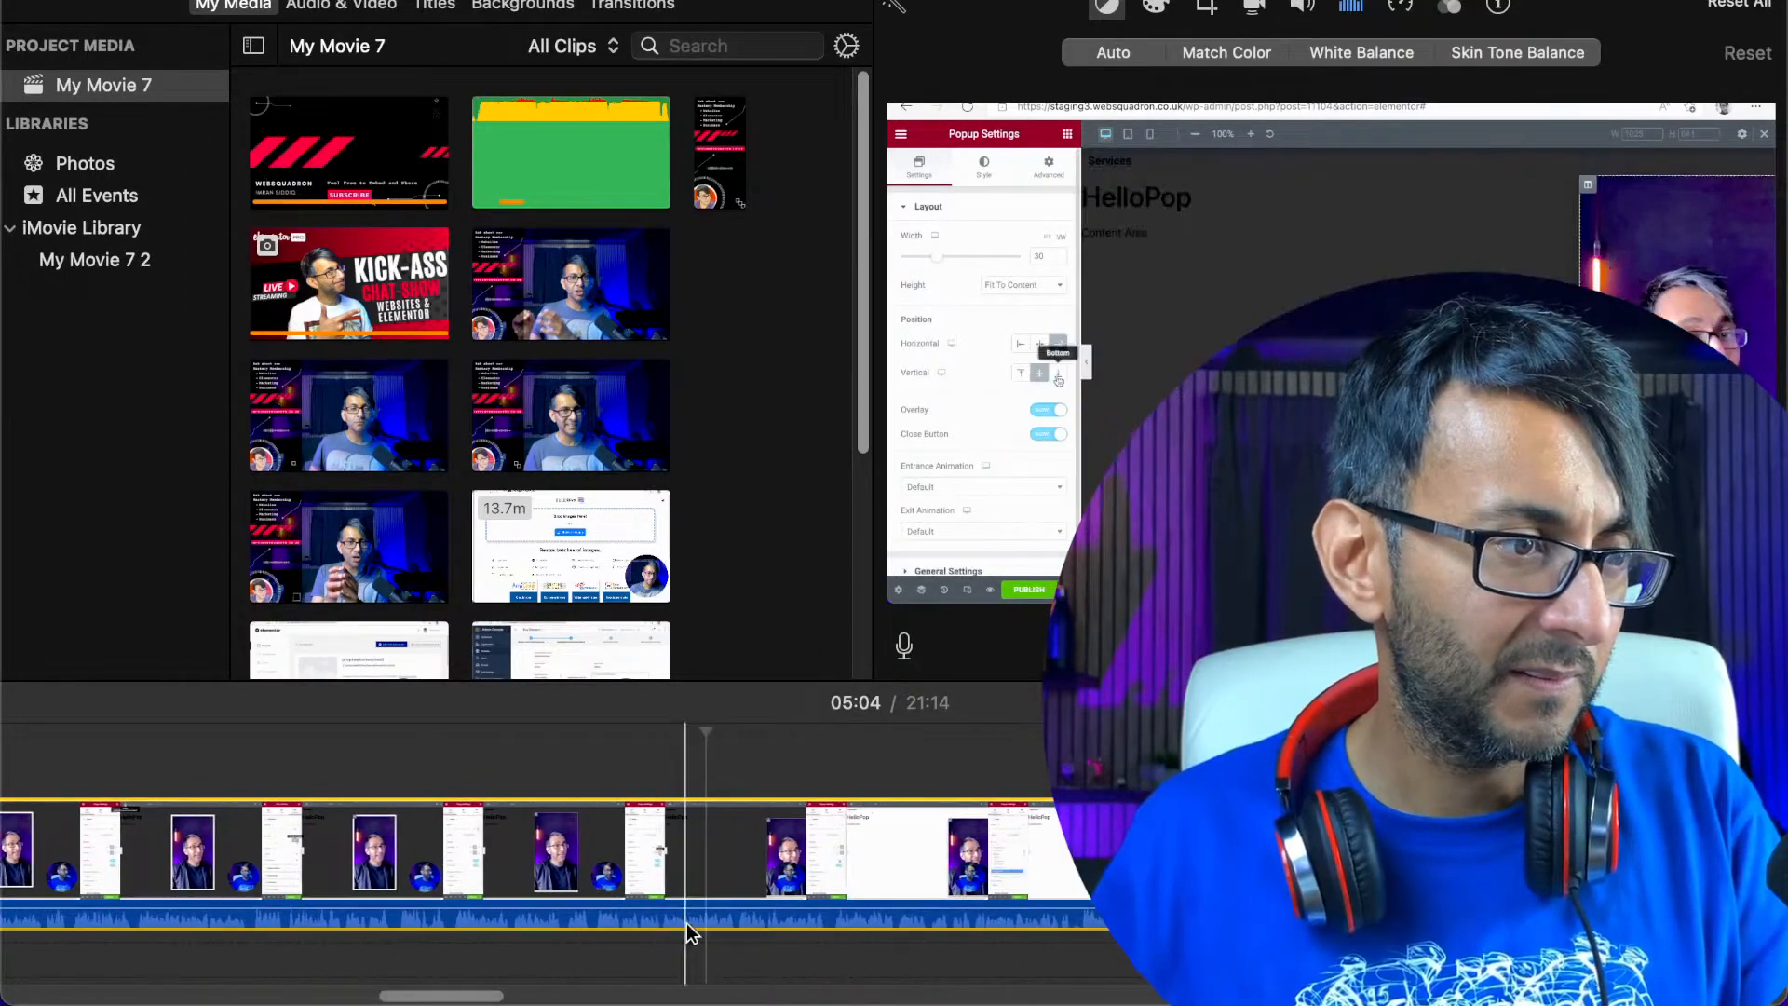
{"action": "left_click", "coordinate": [738, 876]}
{"action": "key", "text": "space"}
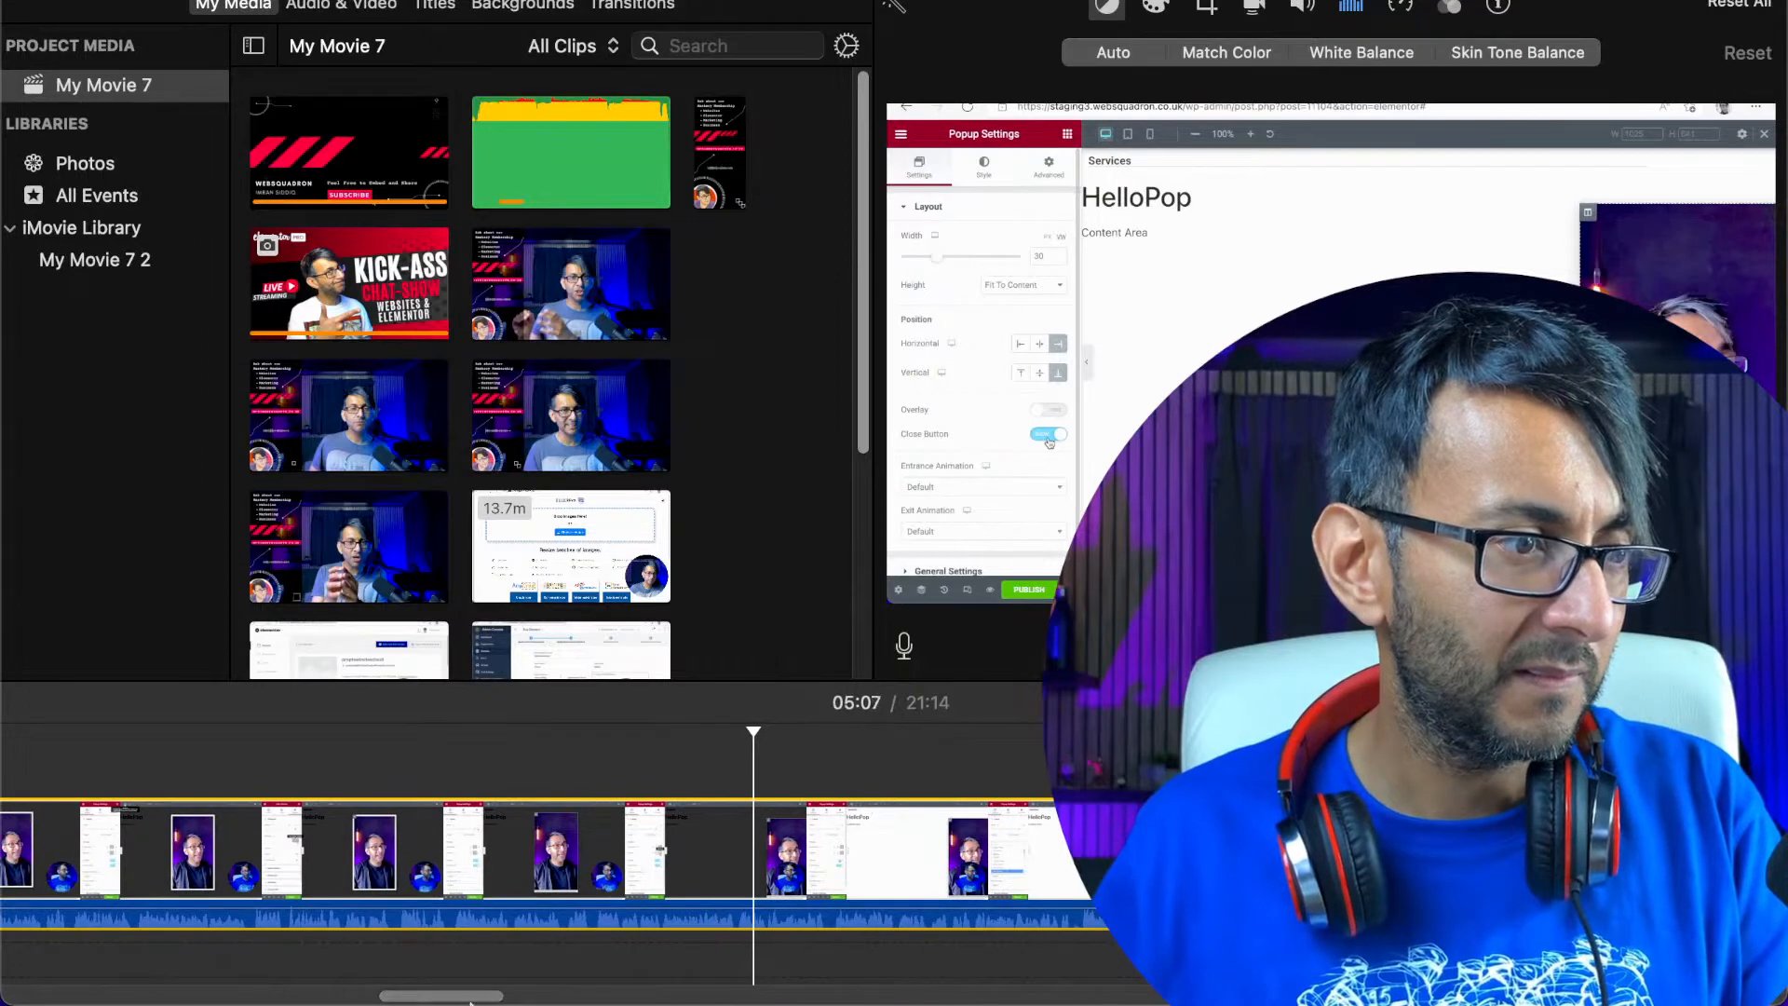
{"action": "left_click_drag", "start_coordinate": [454, 999], "coordinate": [485, 1000]}
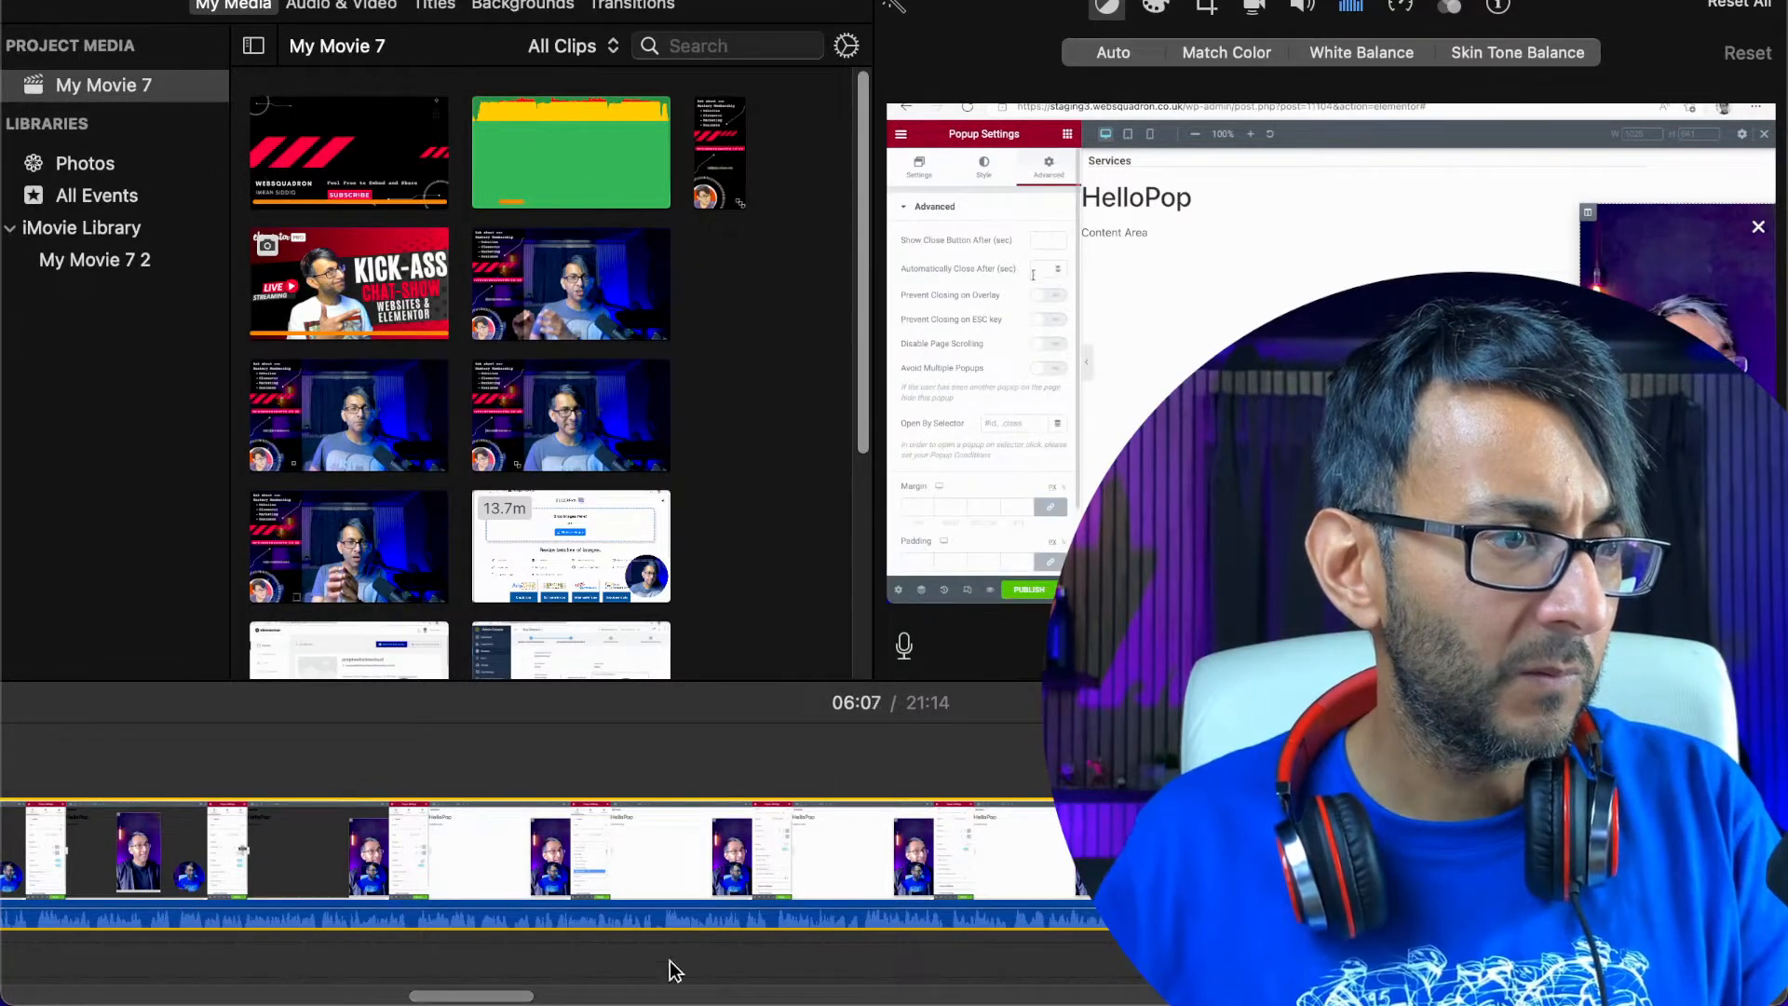
{"action": "left_click_drag", "start_coordinate": [488, 997], "coordinate": [505, 997]}
{"action": "left_click", "coordinate": [194, 847]}
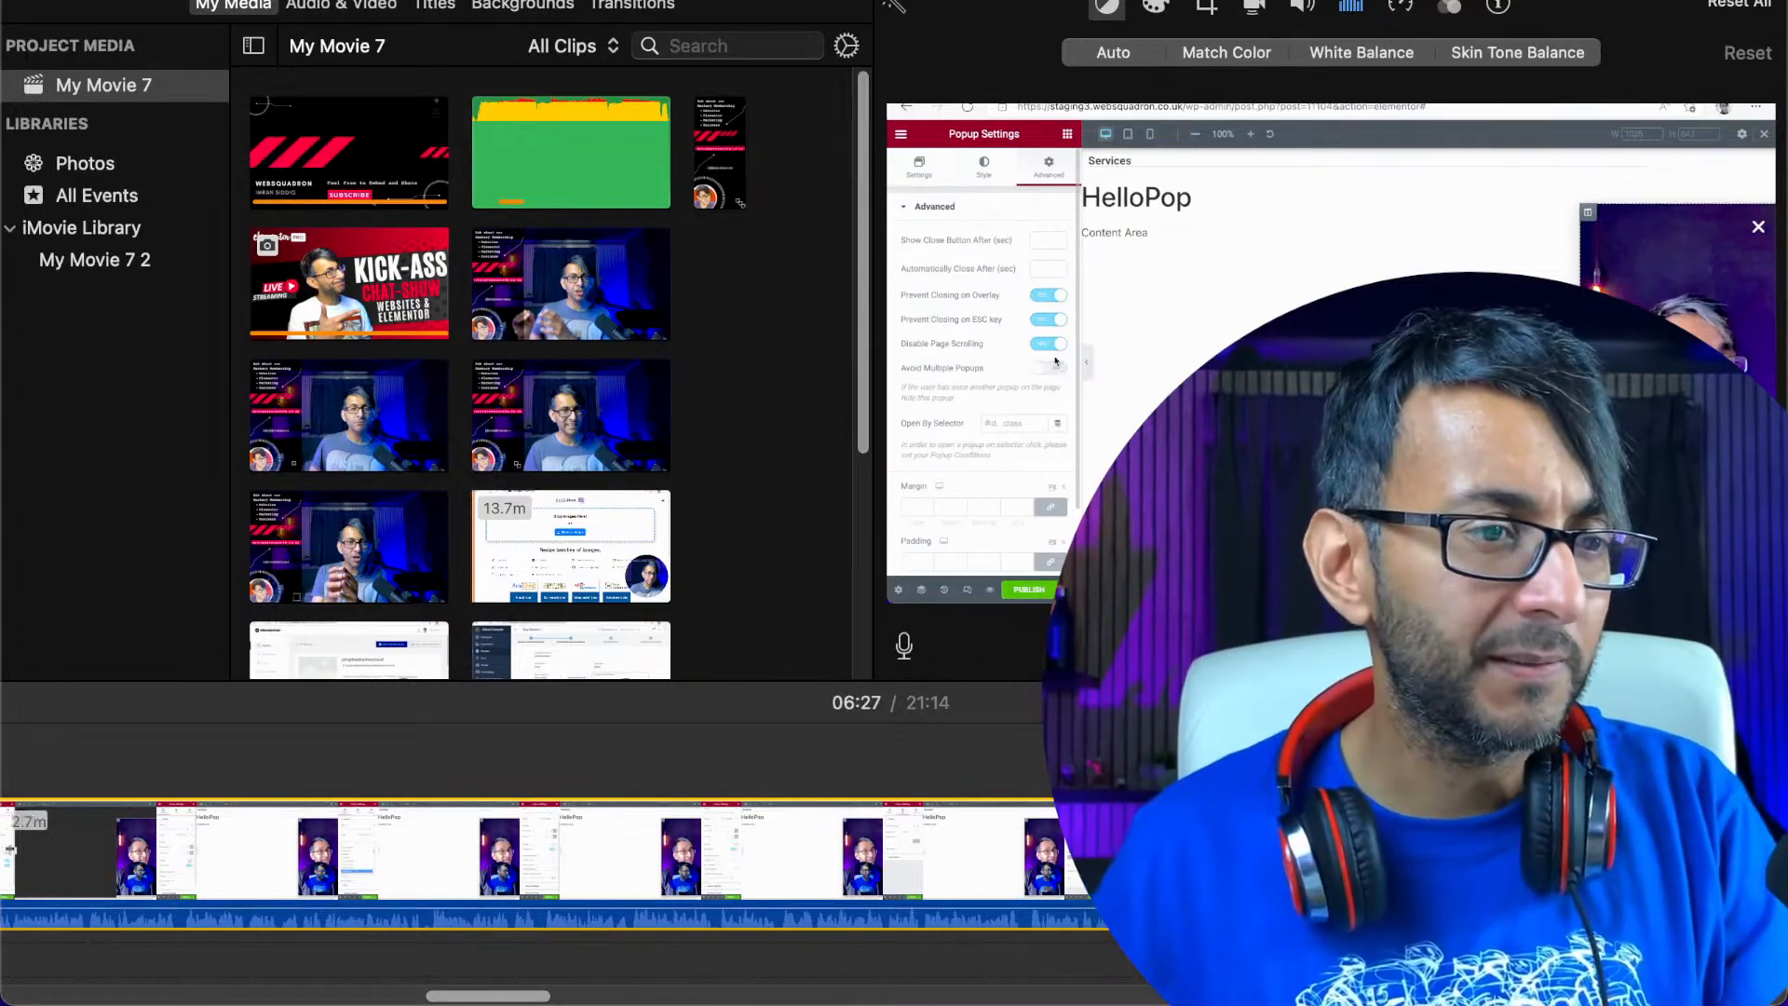
Cut the section between about 06:28 and 06:37 out of the recording and play across the join
{"action": "left_click_drag", "start_coordinate": [470, 994], "coordinate": [503, 1002]}
{"action": "left_click", "coordinate": [876, 925]}
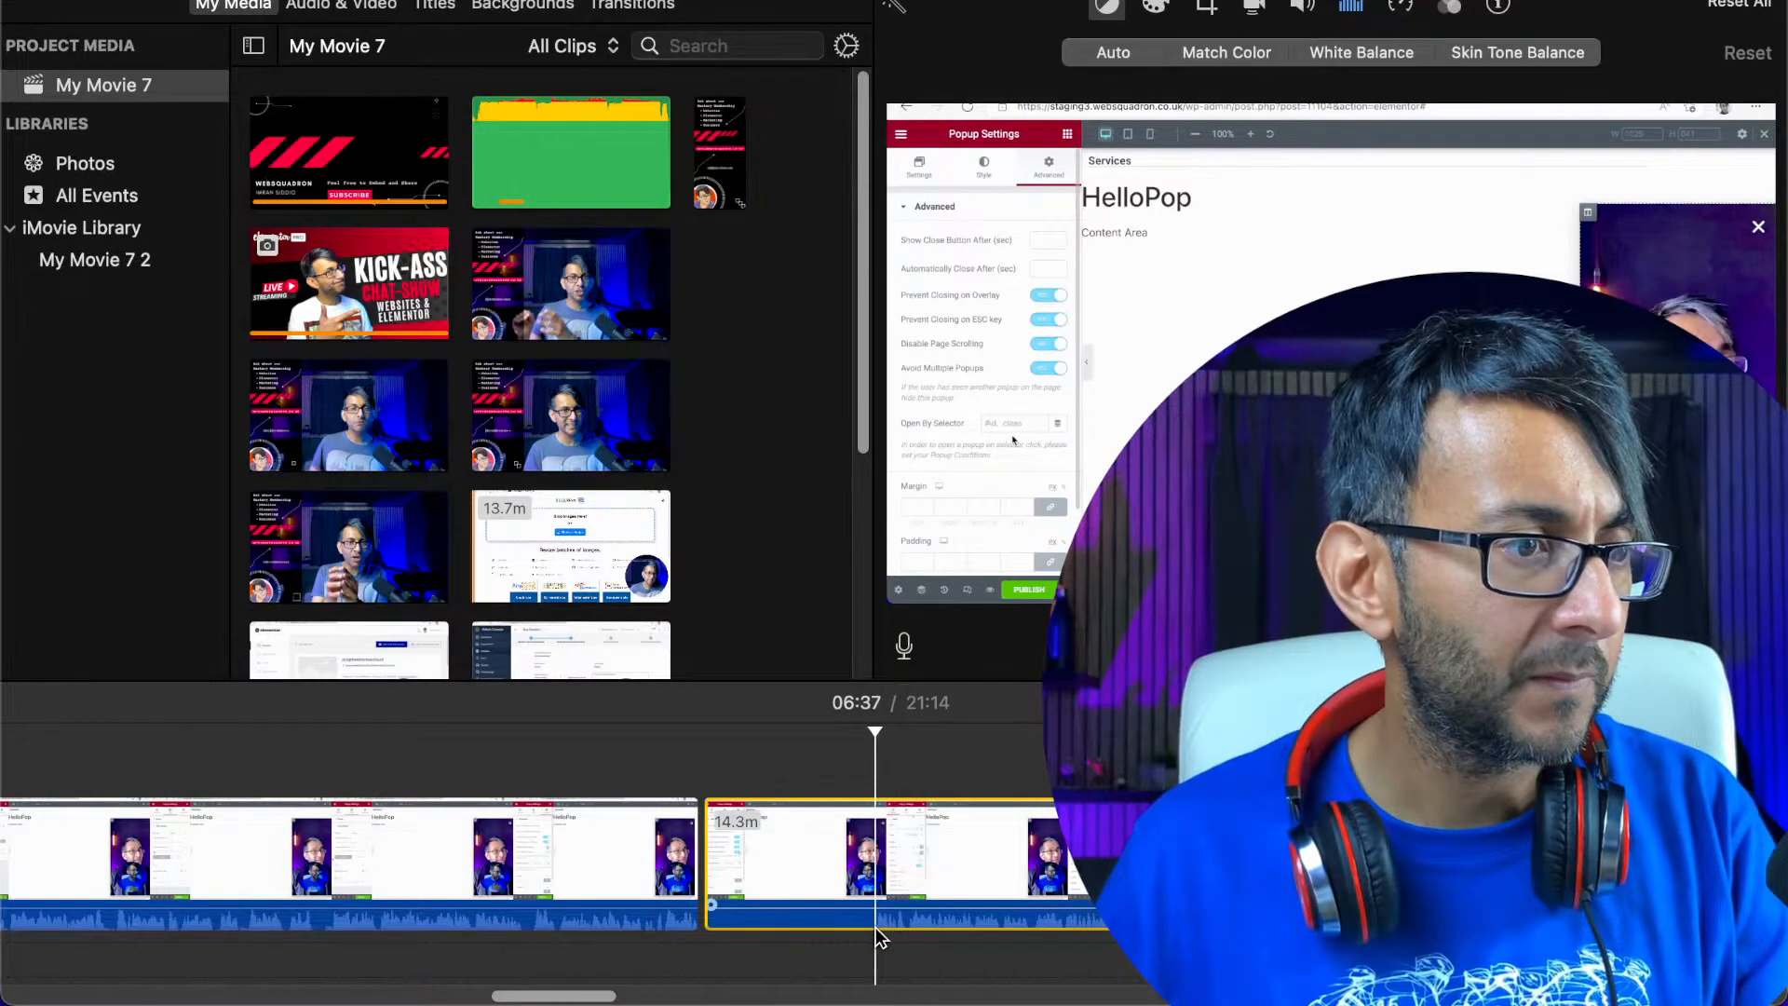
{"action": "right_click", "coordinate": [878, 918]}
{"action": "left_click", "coordinate": [960, 675]}
{"action": "right_click", "coordinate": [786, 895]}
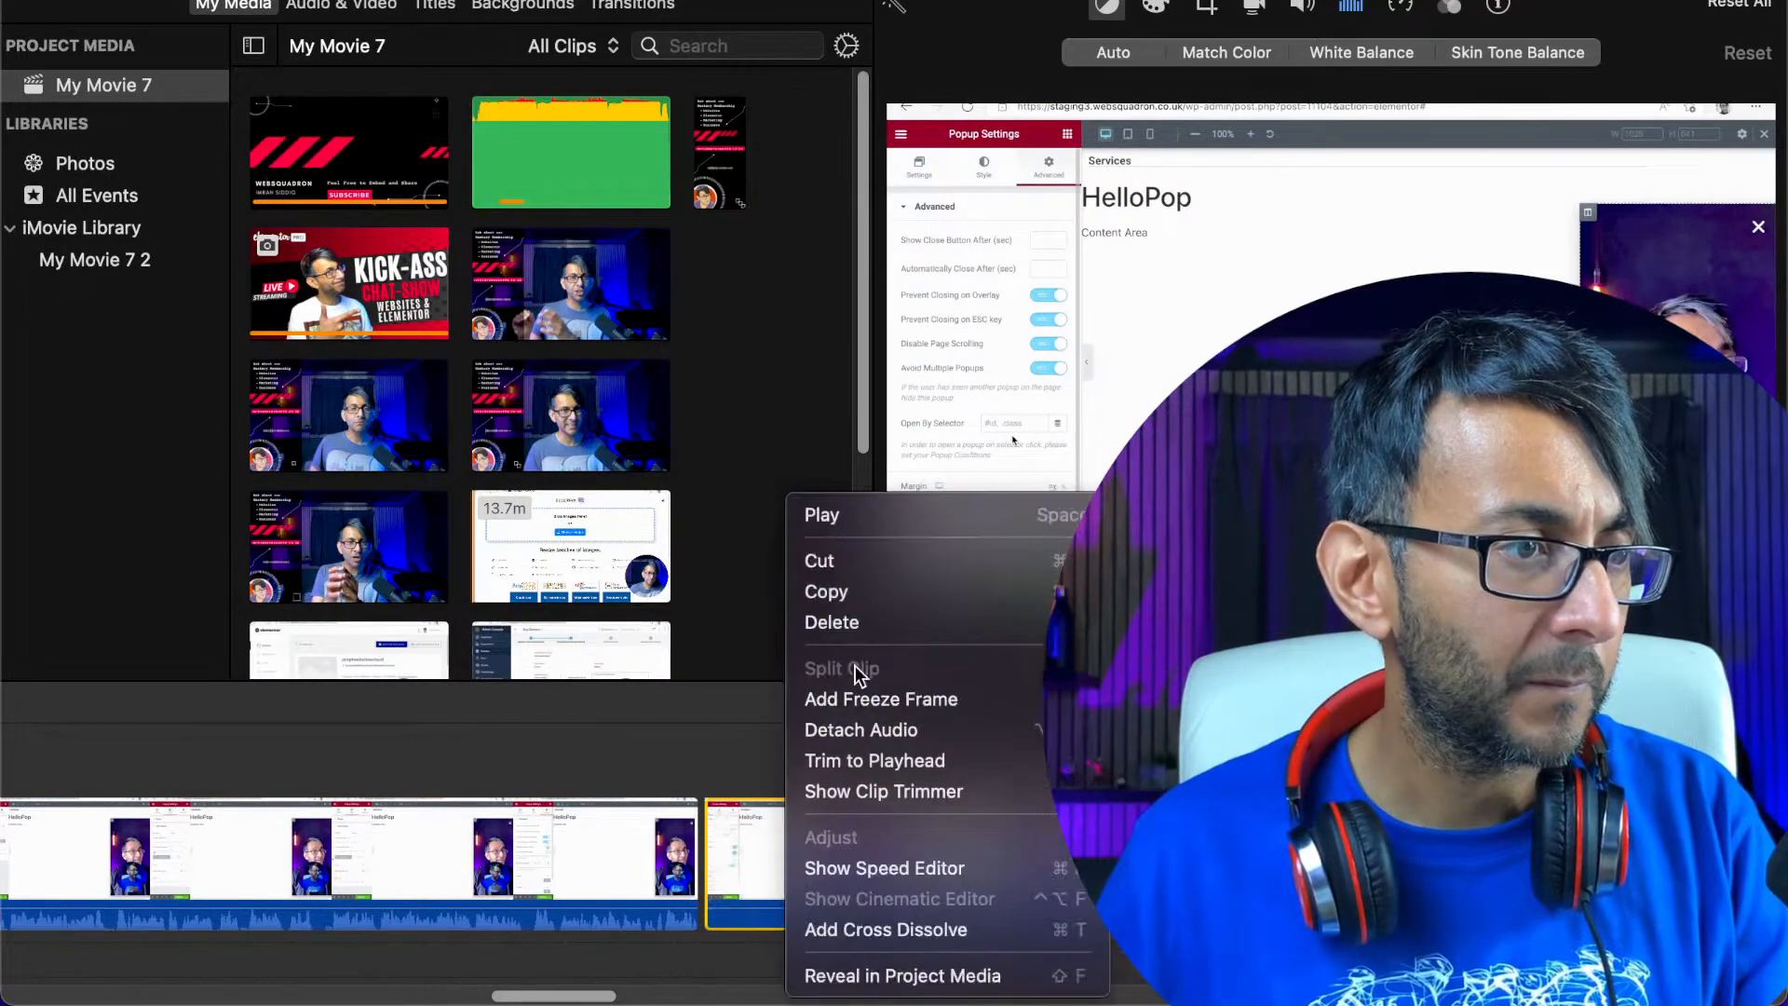
{"action": "left_click", "coordinate": [832, 622]}
{"action": "left_click", "coordinate": [661, 854]}
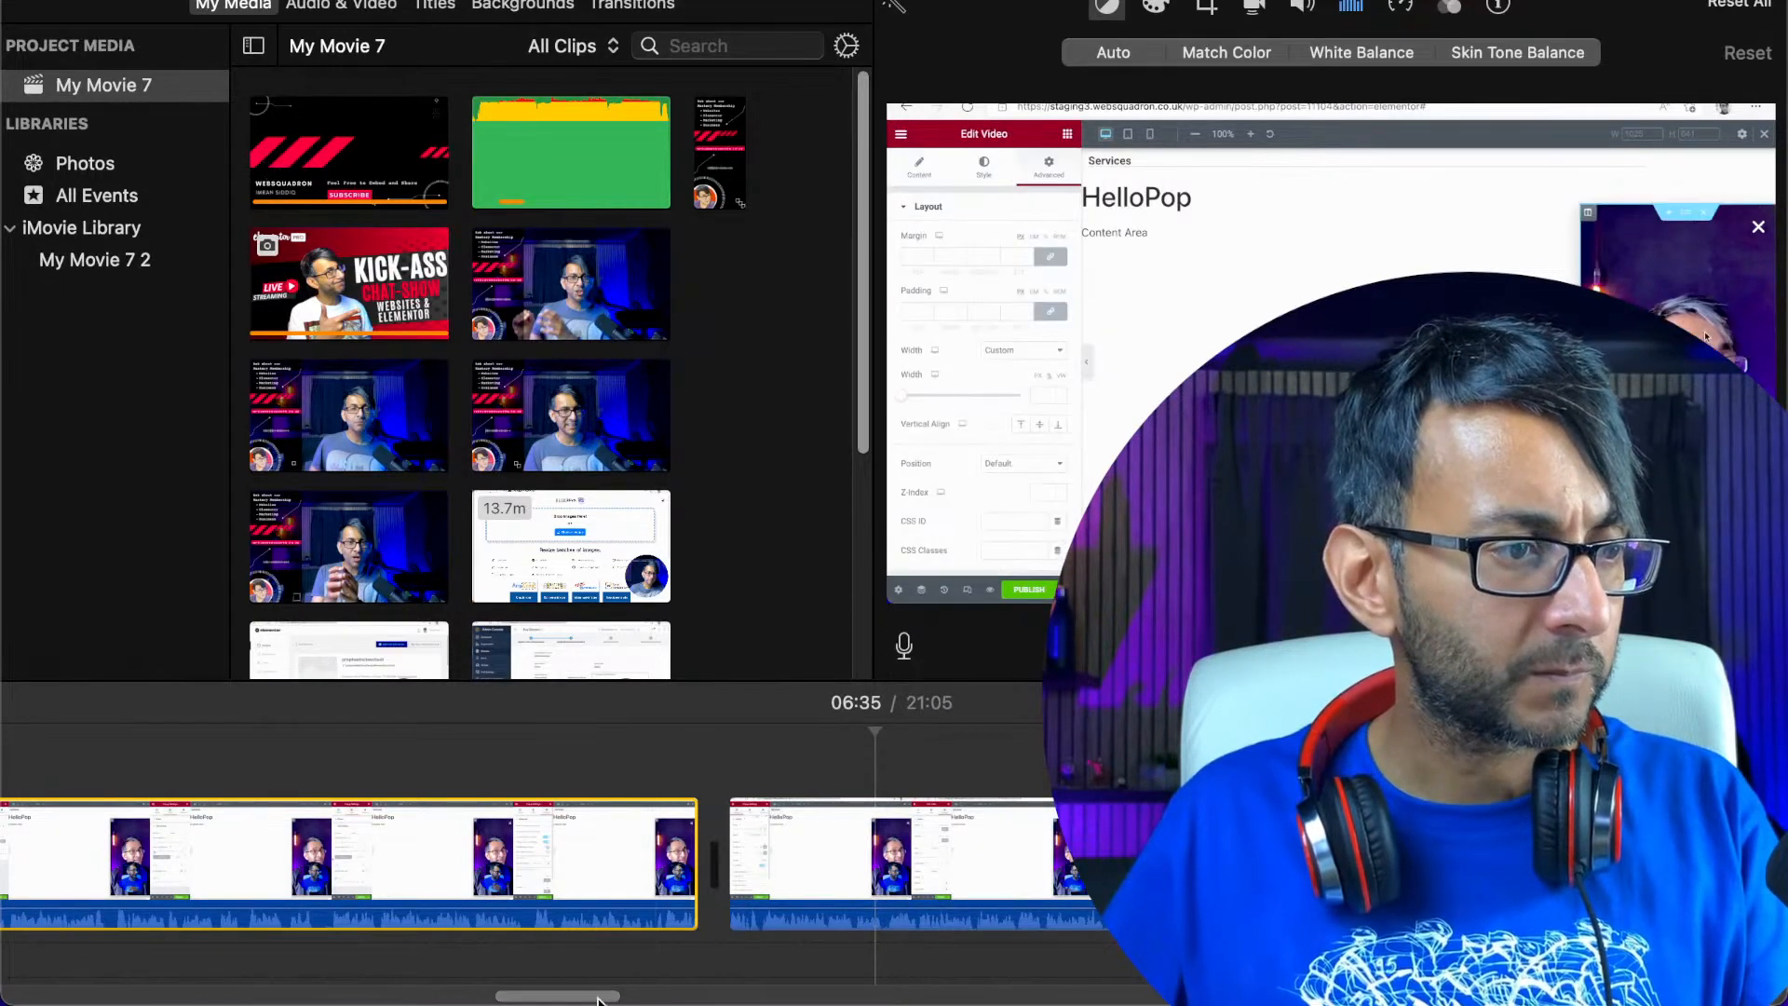
Sample the recording around 07:53 and cut out the section between about 07:44 and 07:57
{"action": "left_click_drag", "start_coordinate": [600, 999], "coordinate": [663, 999]}
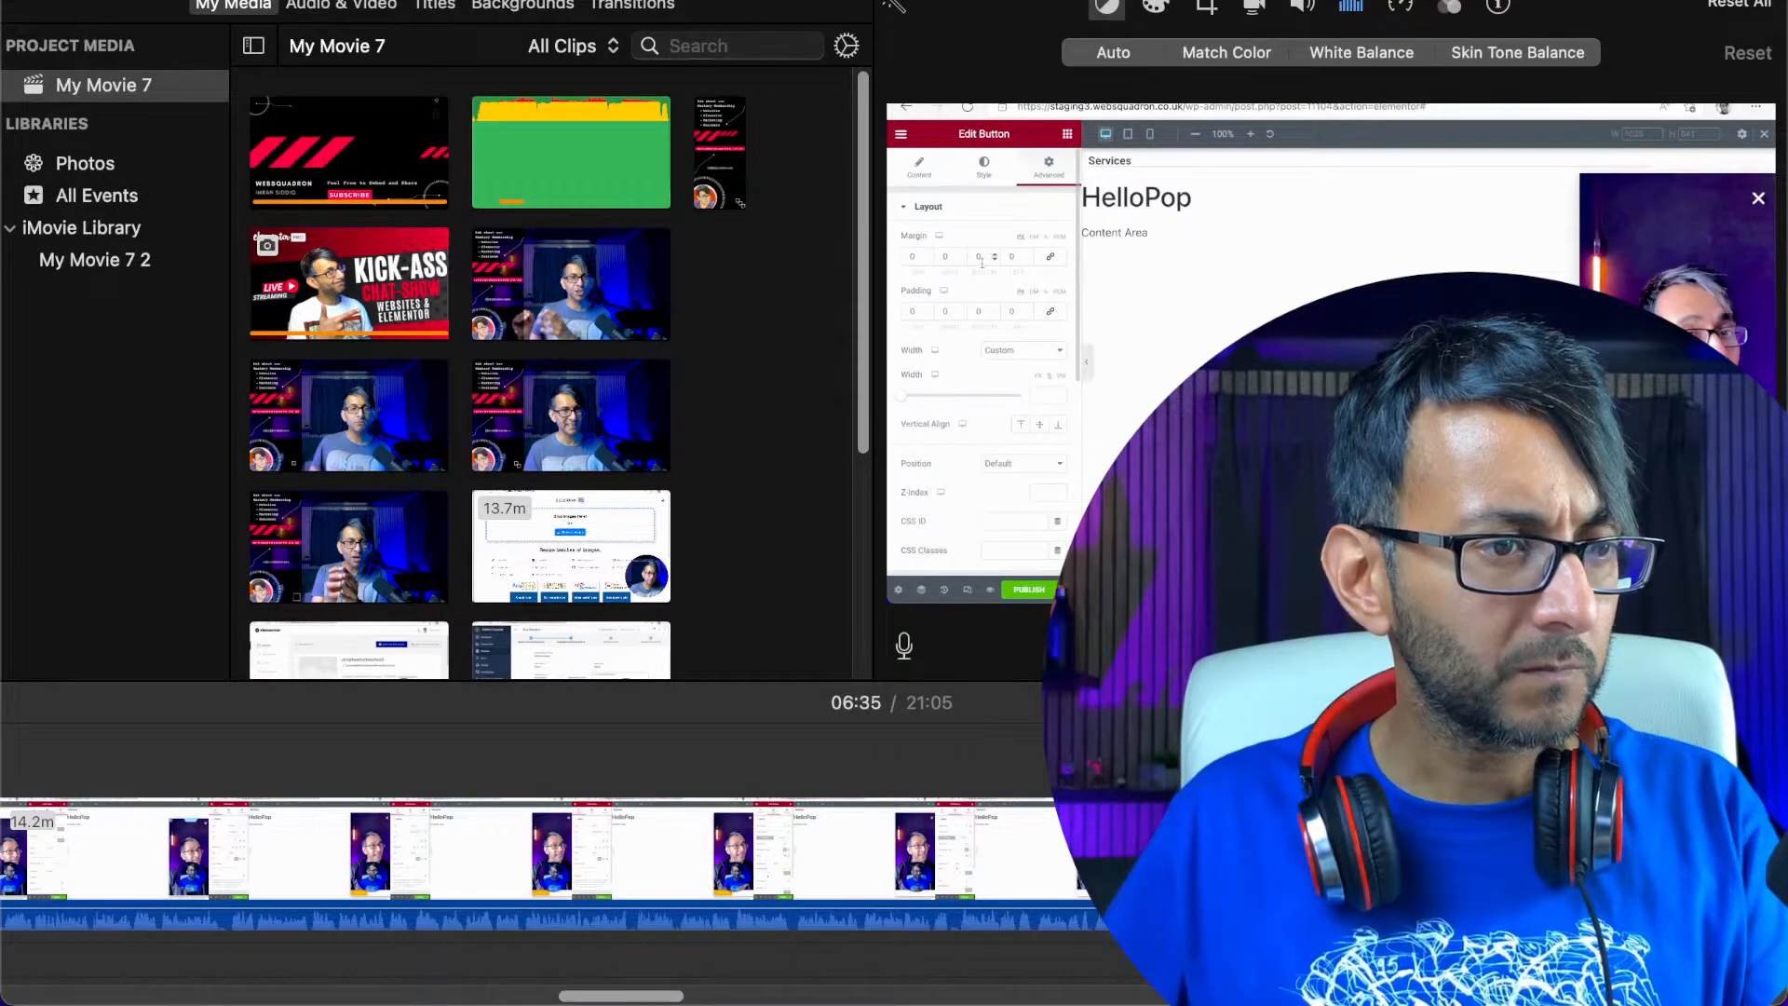
{"action": "left_click", "coordinate": [1350, 852]}
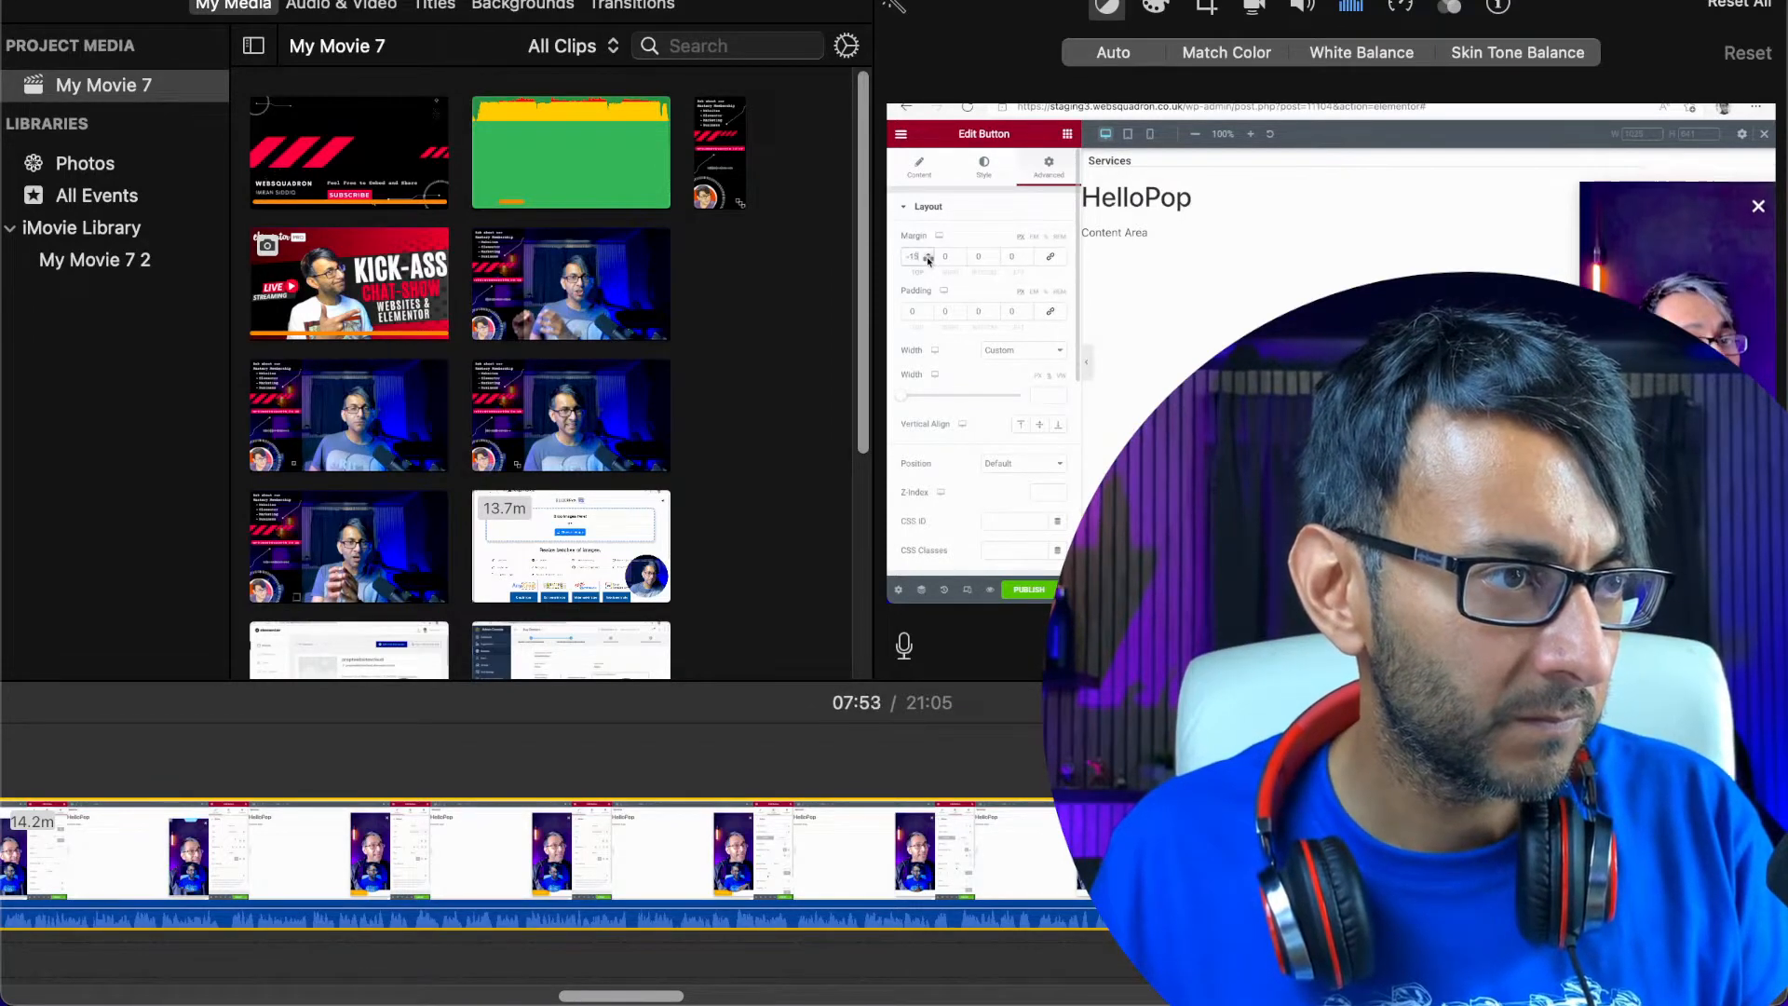
{"action": "key", "text": "space"}
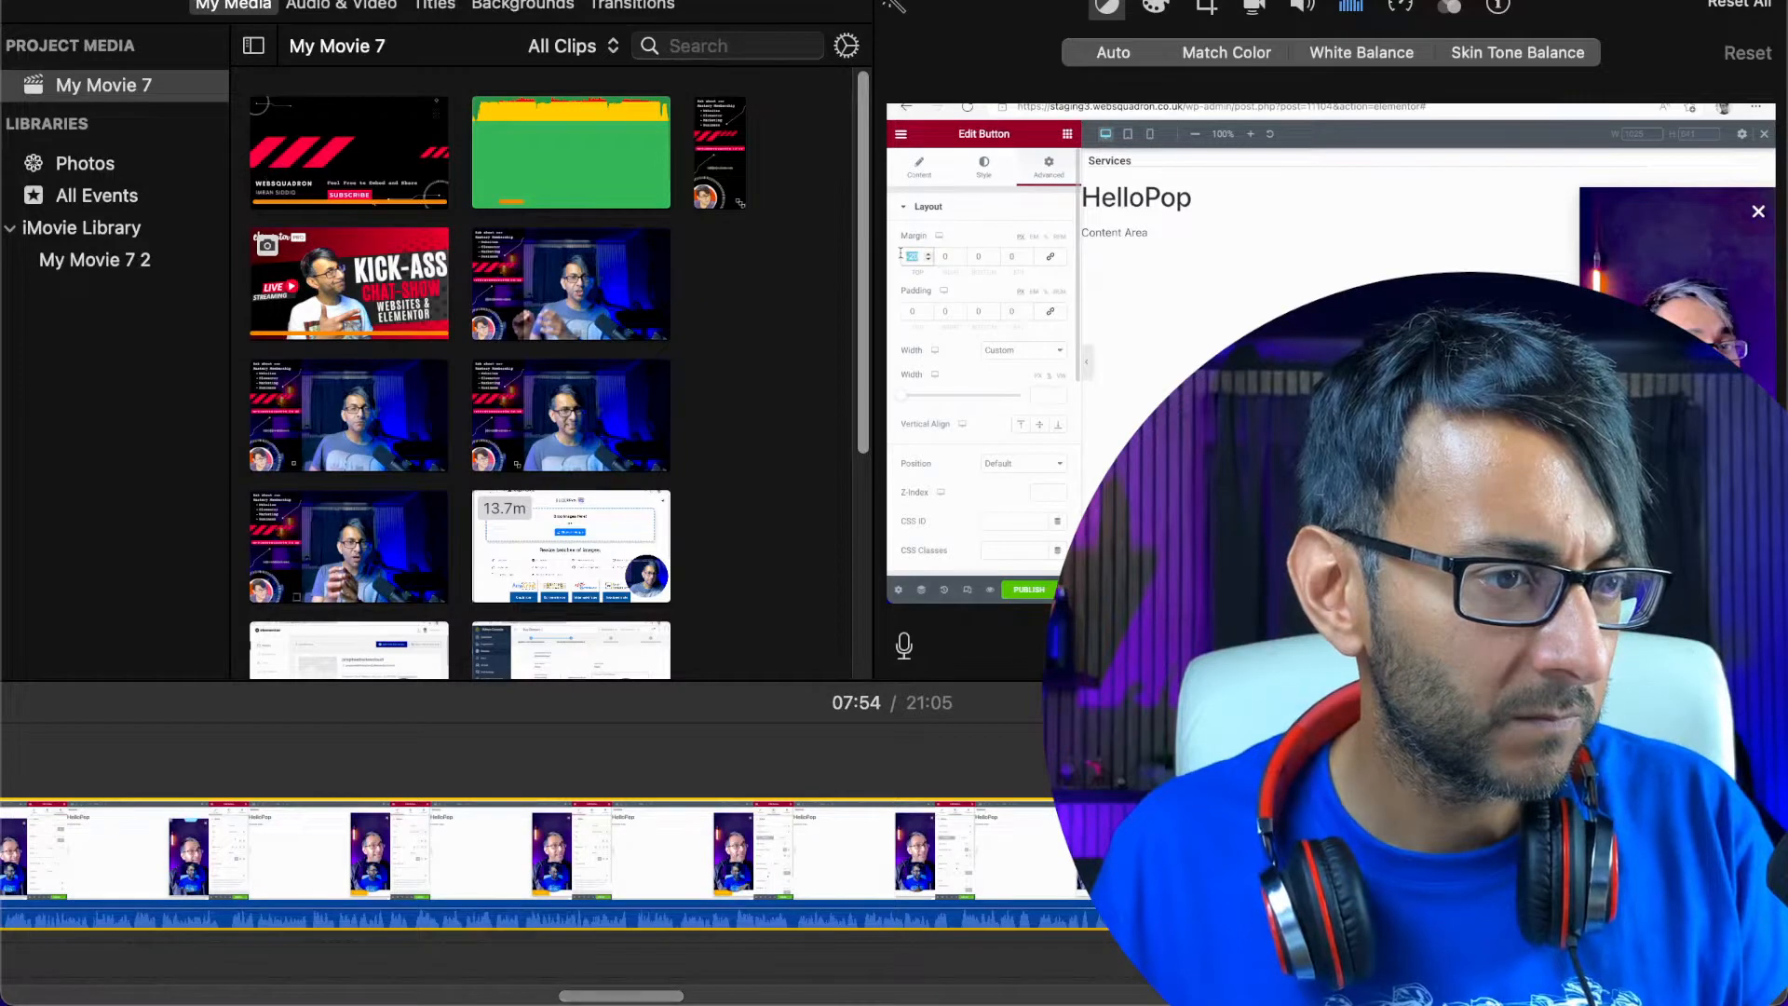
{"action": "key", "text": "space"}
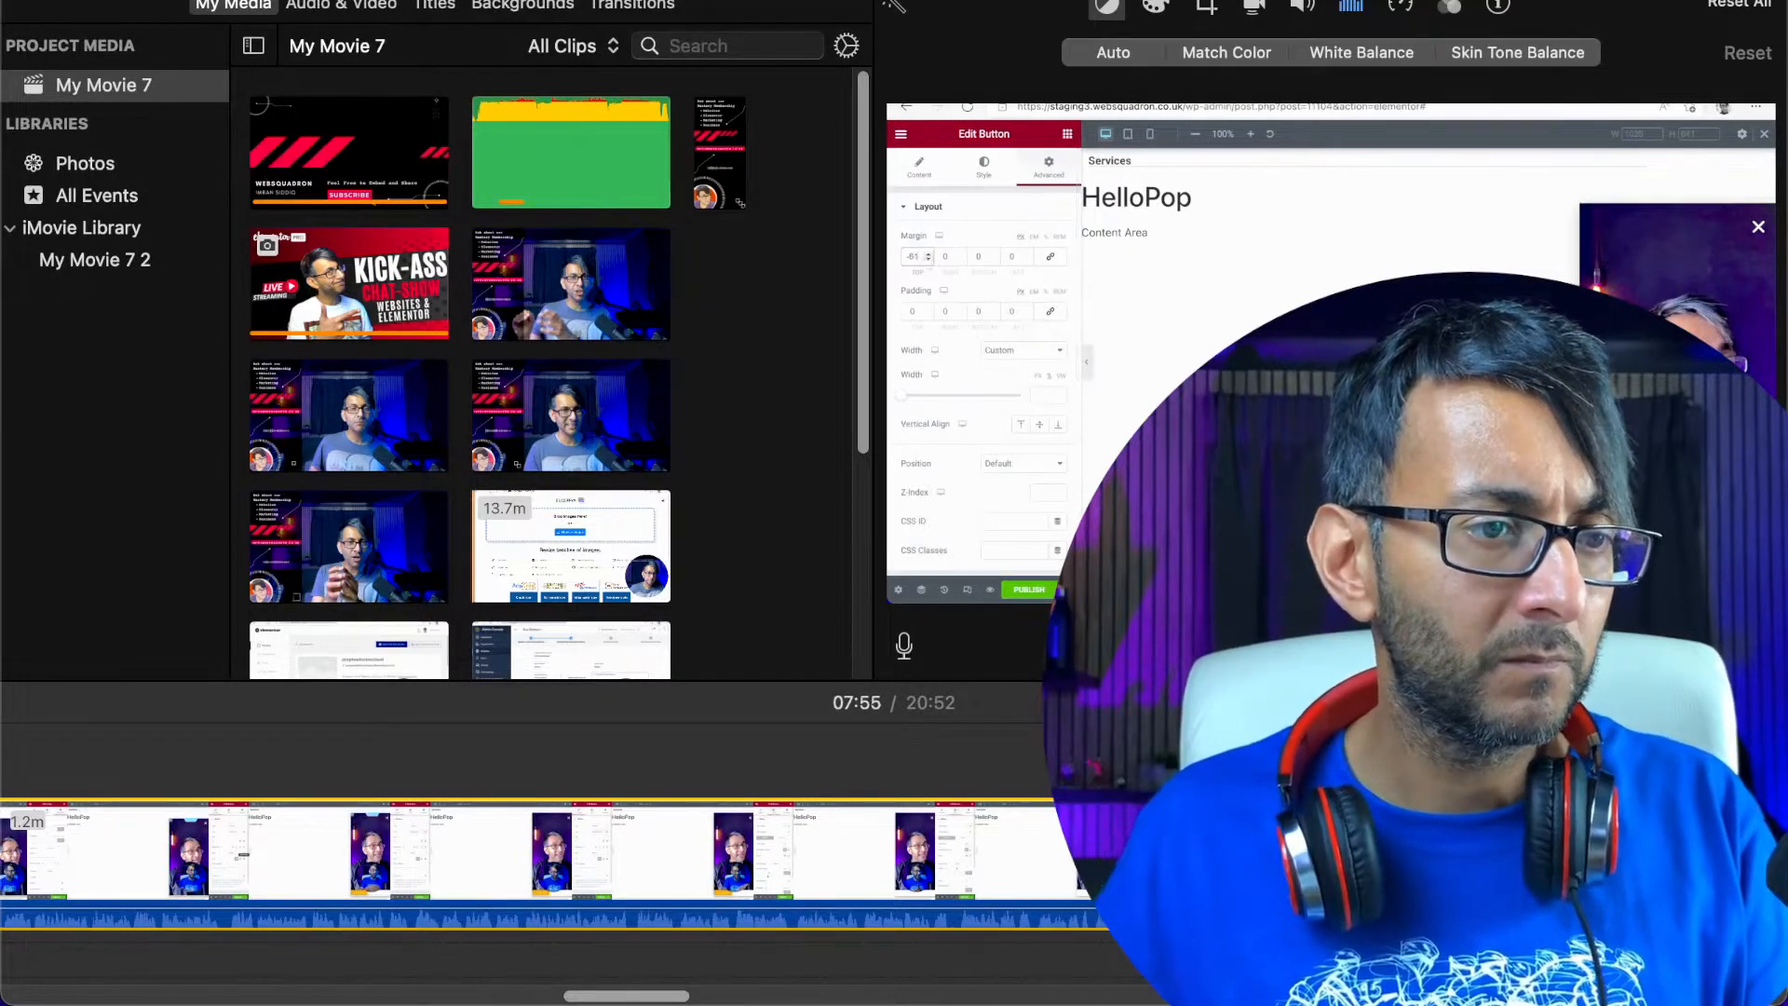
Play the recording past the join at 07:44 and sample the following section at 08:03 and 08:17
{"action": "left_click_drag", "start_coordinate": [656, 996], "coordinate": [698, 997]}
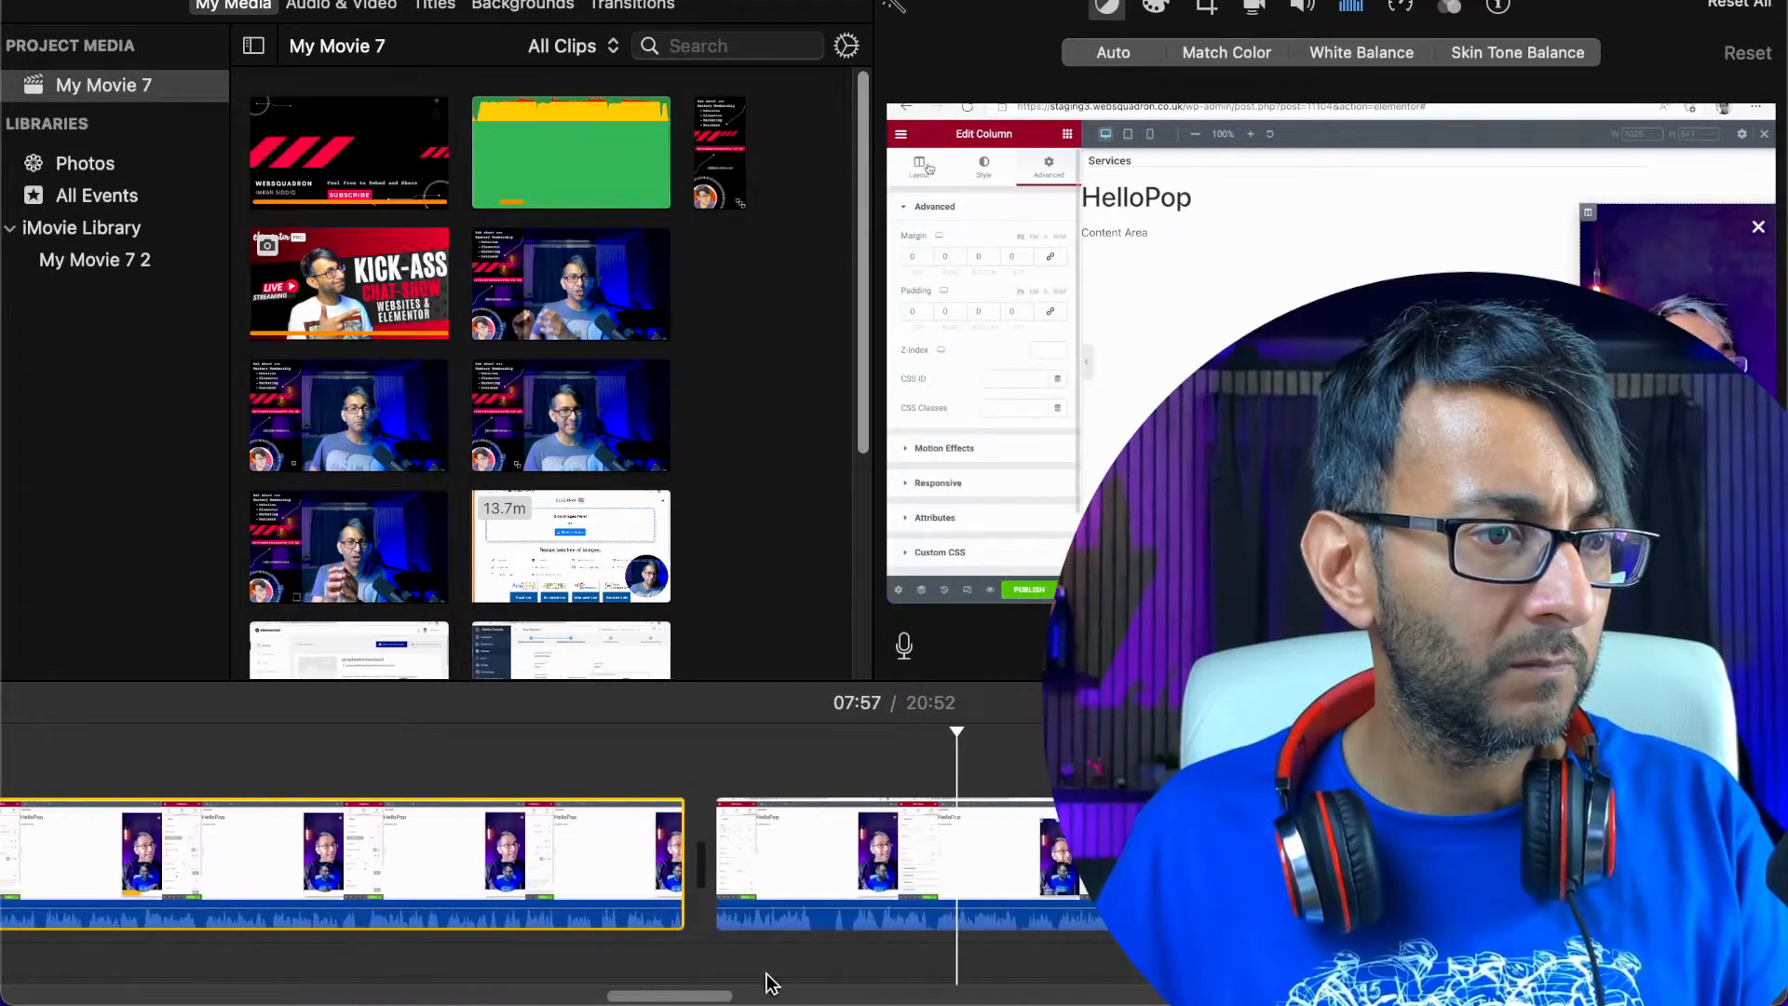
{"action": "left_click", "coordinate": [1050, 843]}
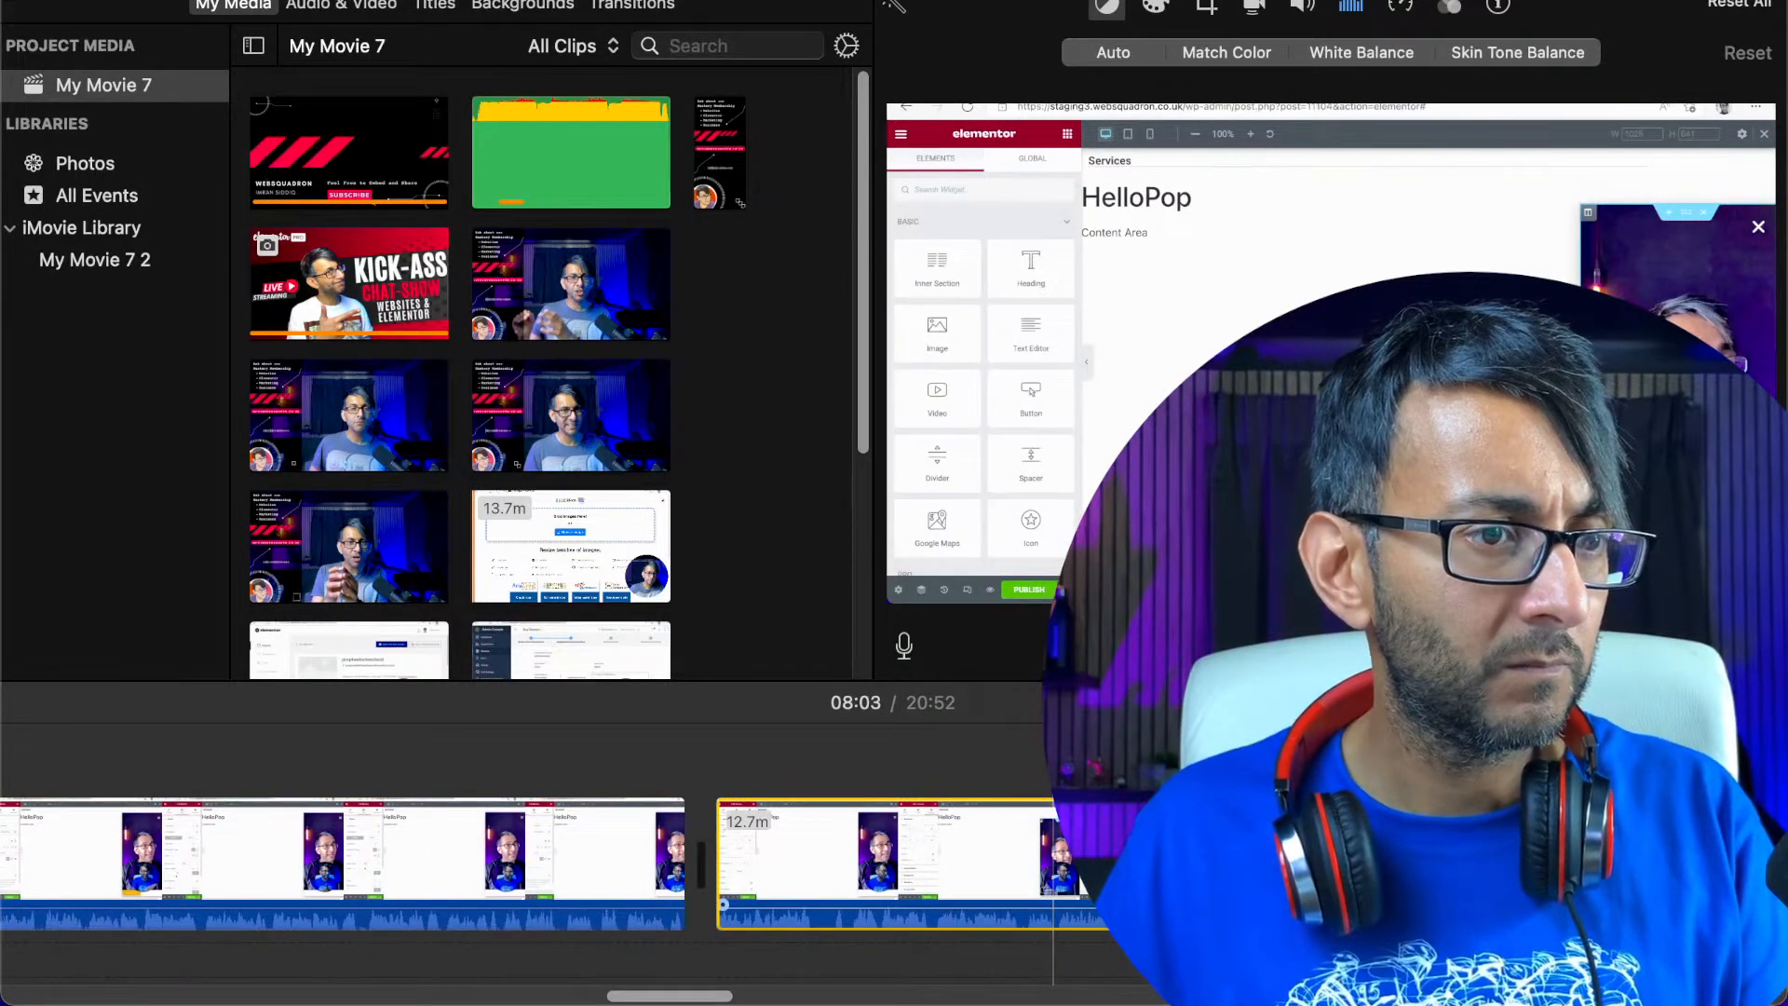
{"action": "left_click", "coordinate": [1274, 843]}
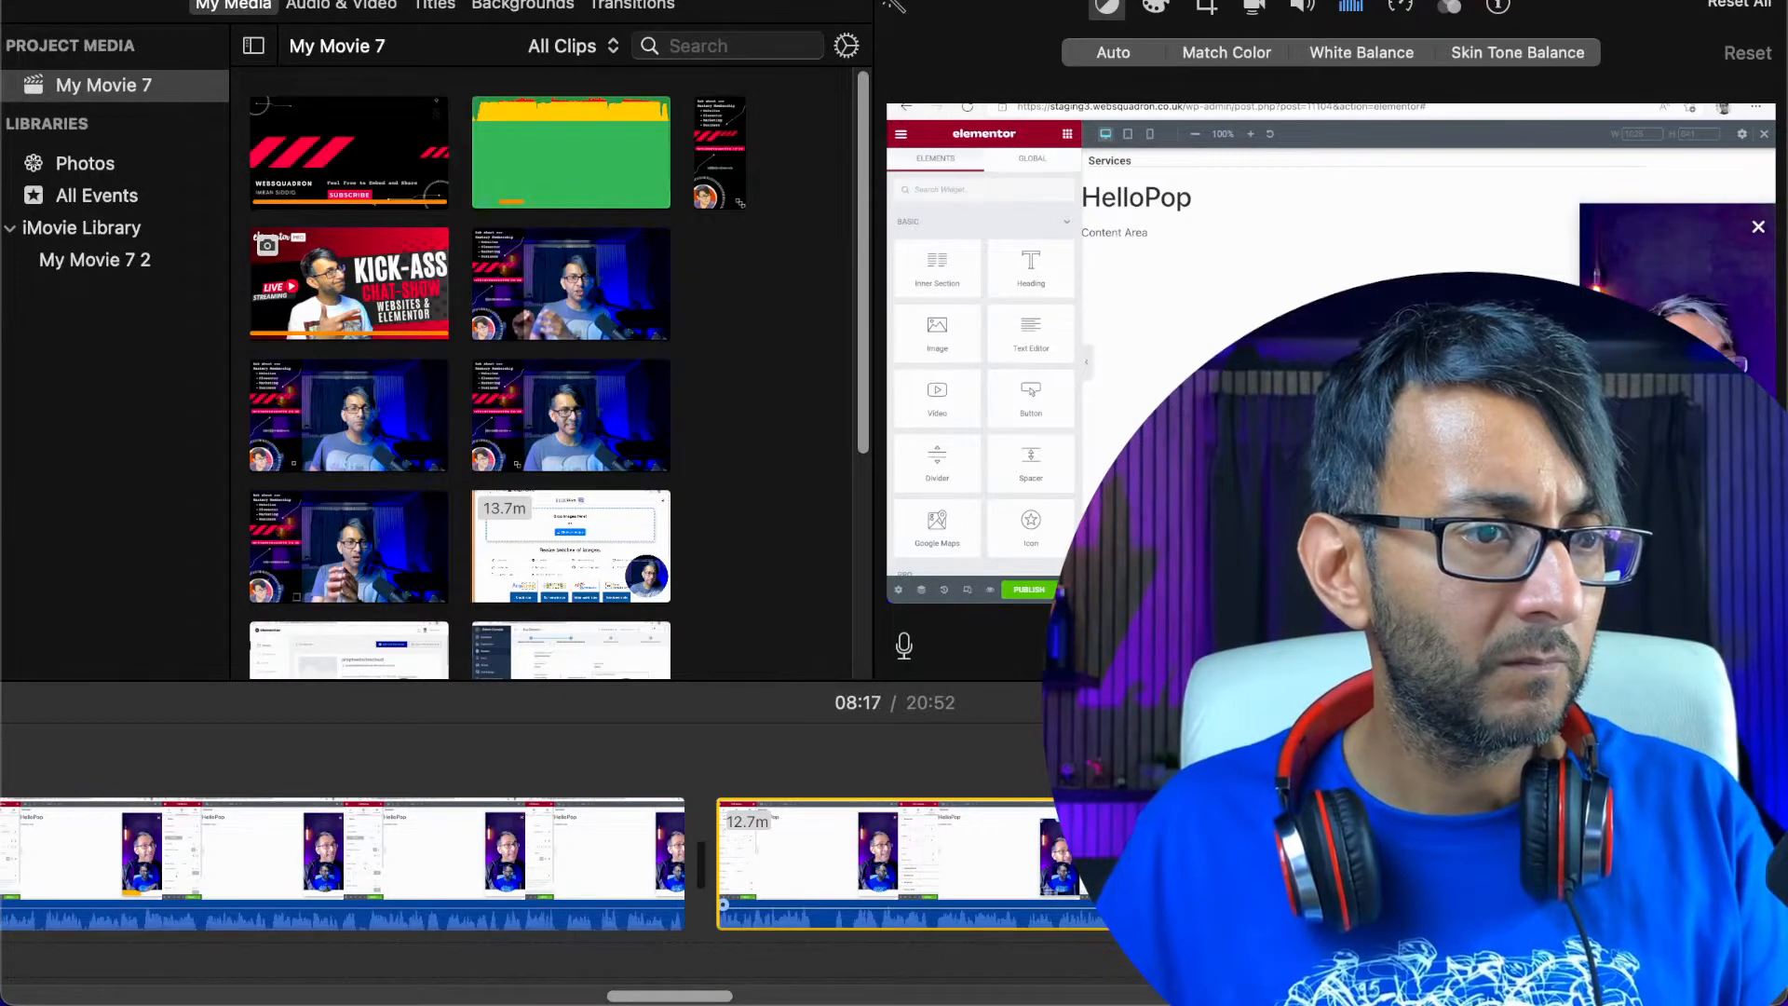
Cut the section between about 08:17 and 08:25 out of the recording and play it from 08:17
{"action": "key", "text": "space"}
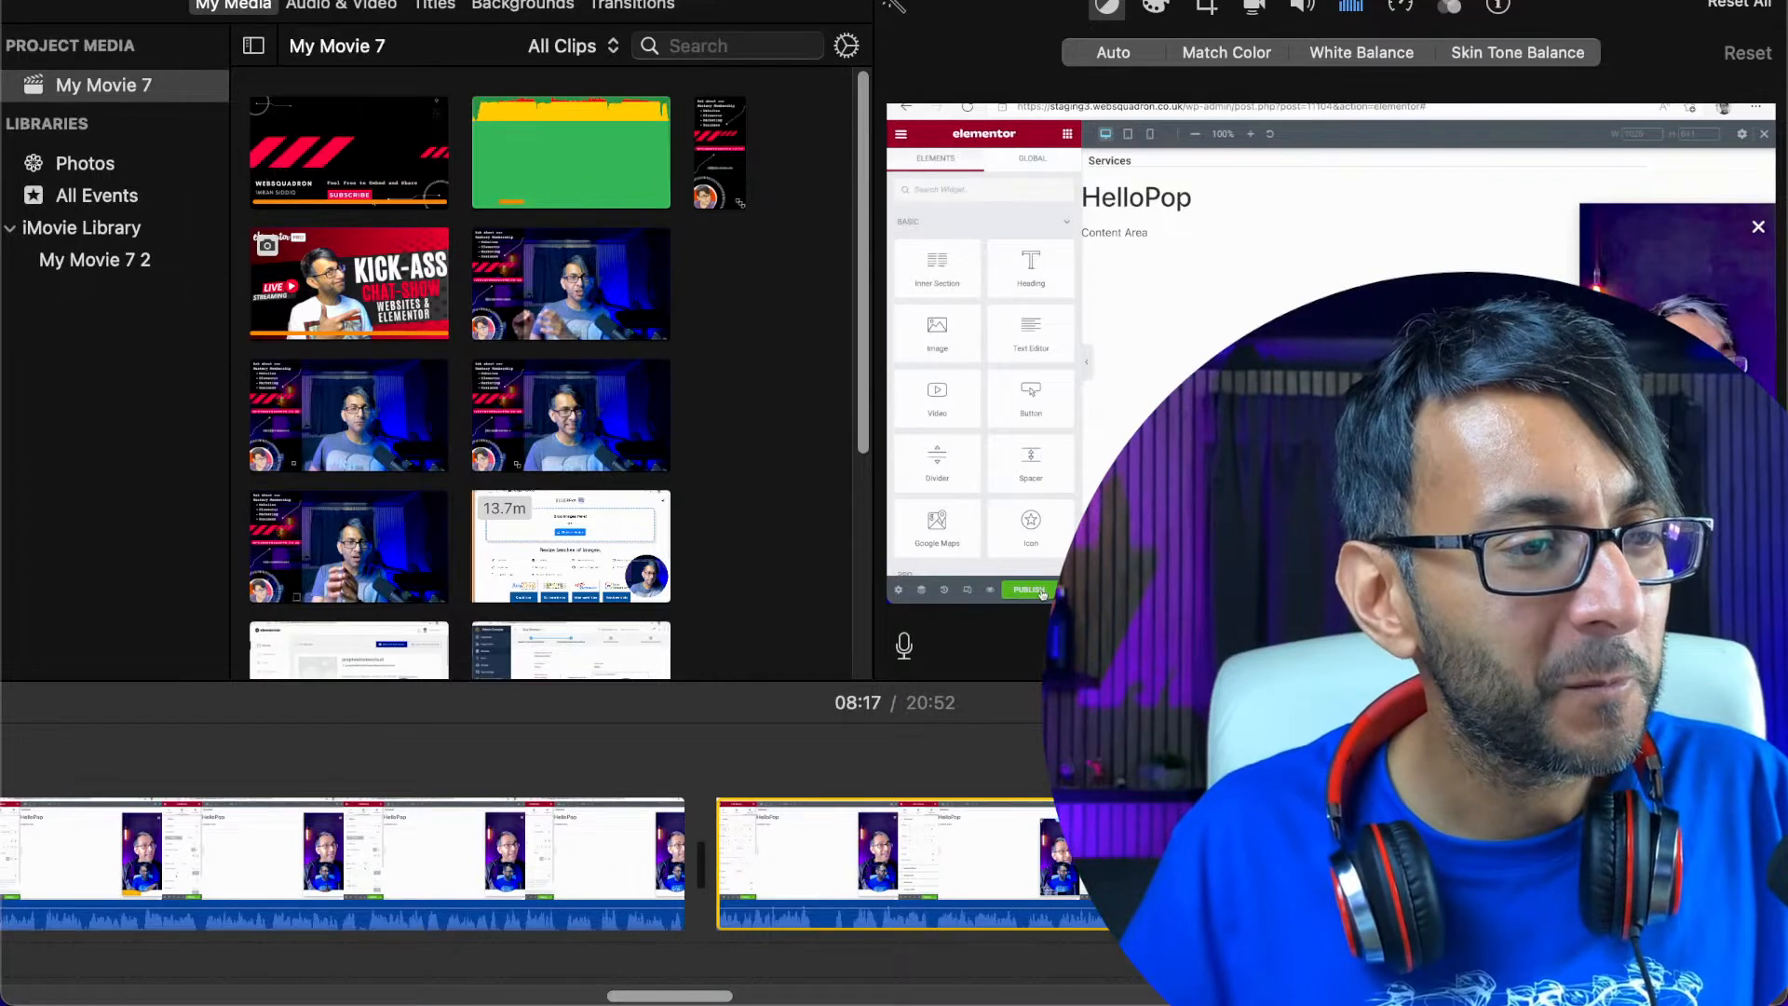
{"action": "left_click", "coordinate": [1621, 769]}
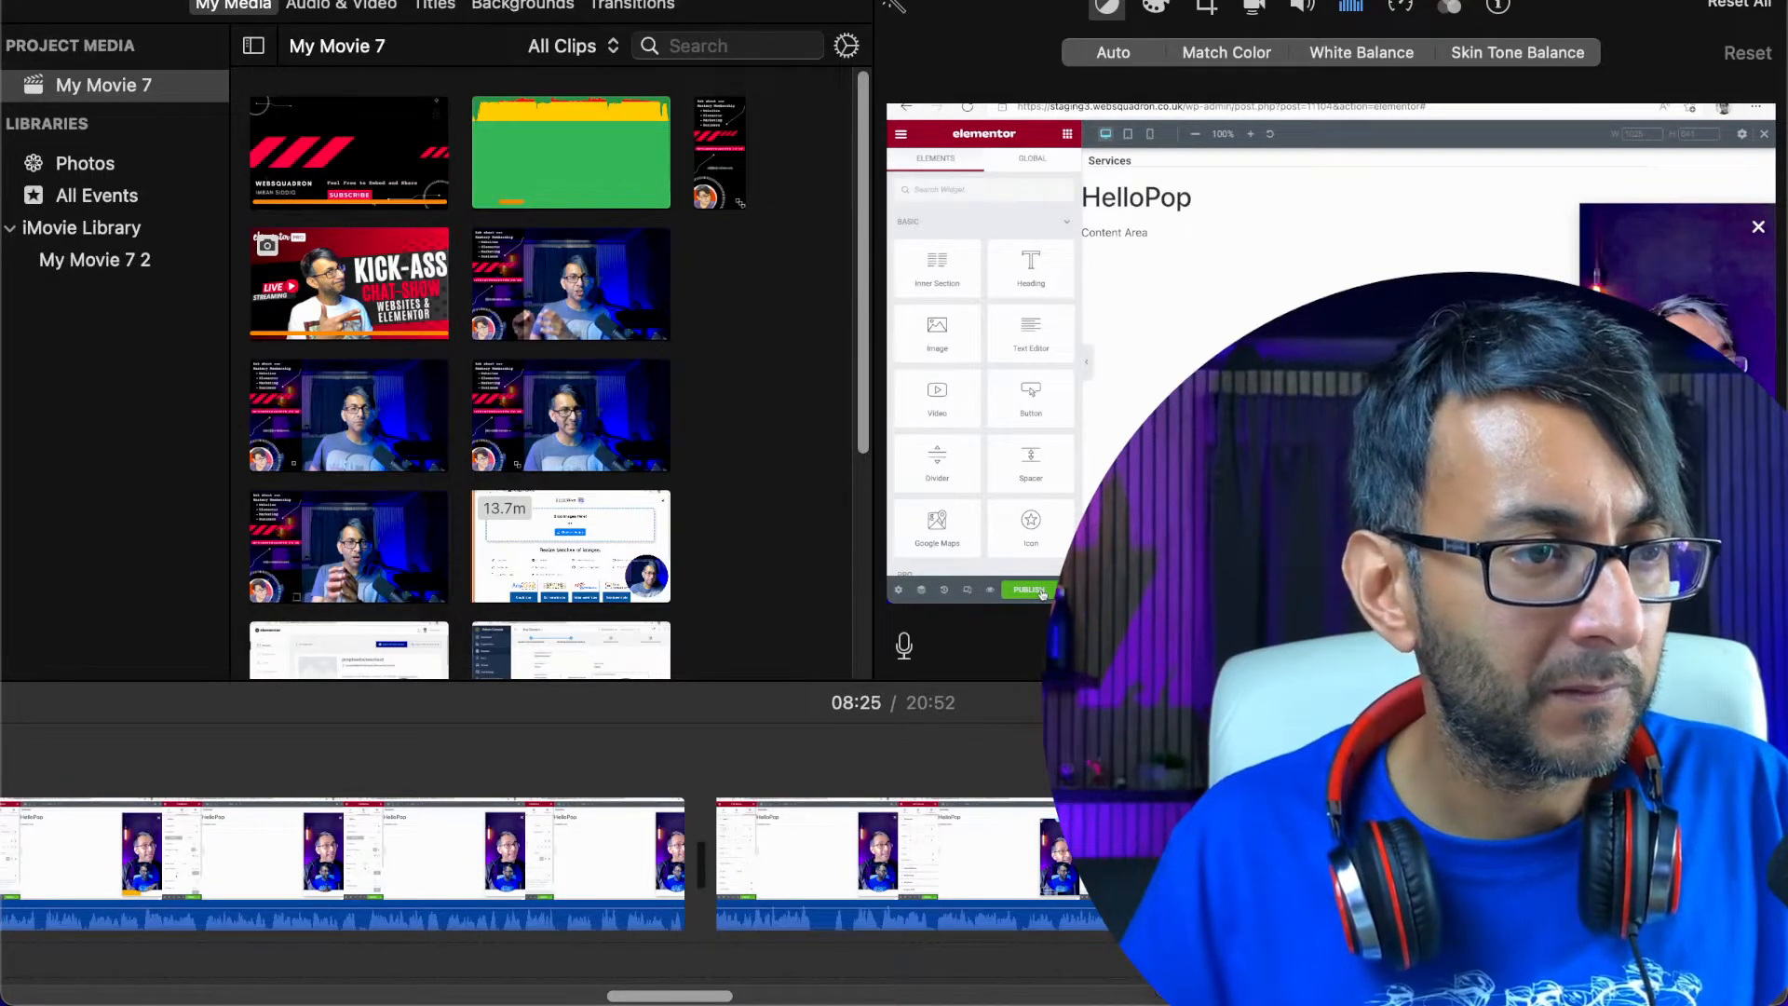
{"action": "key", "text": "super+z"}
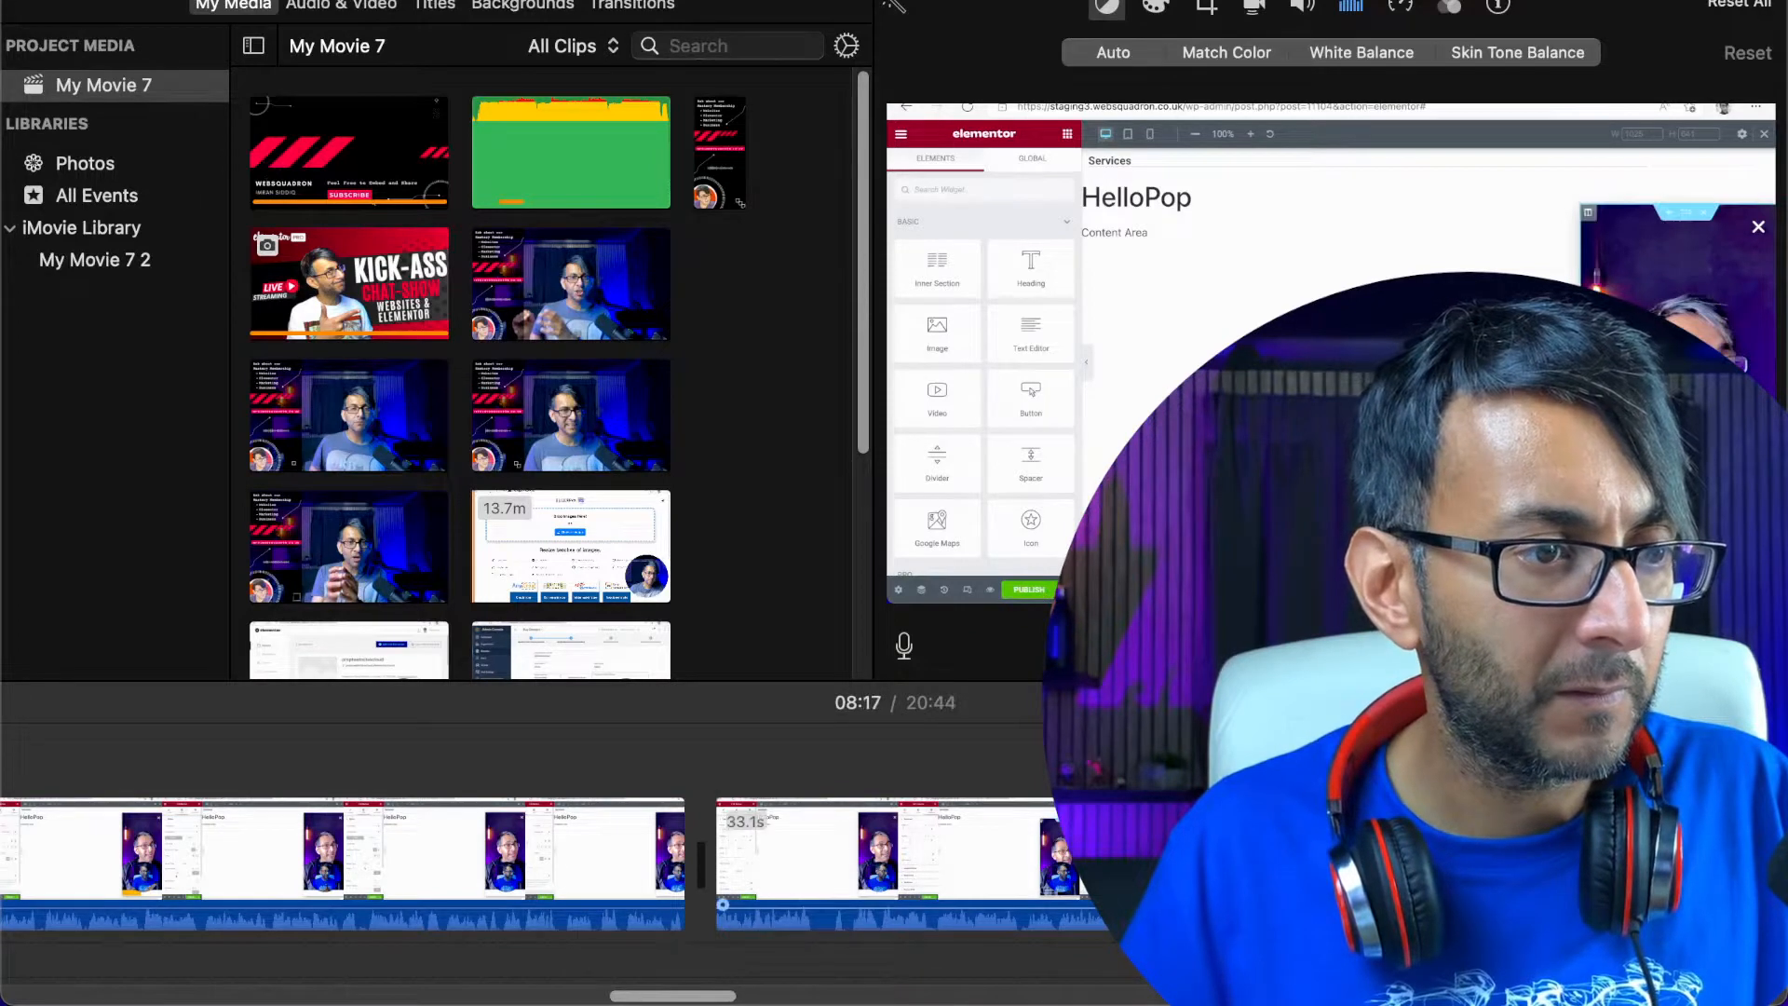
{"action": "key", "text": "space"}
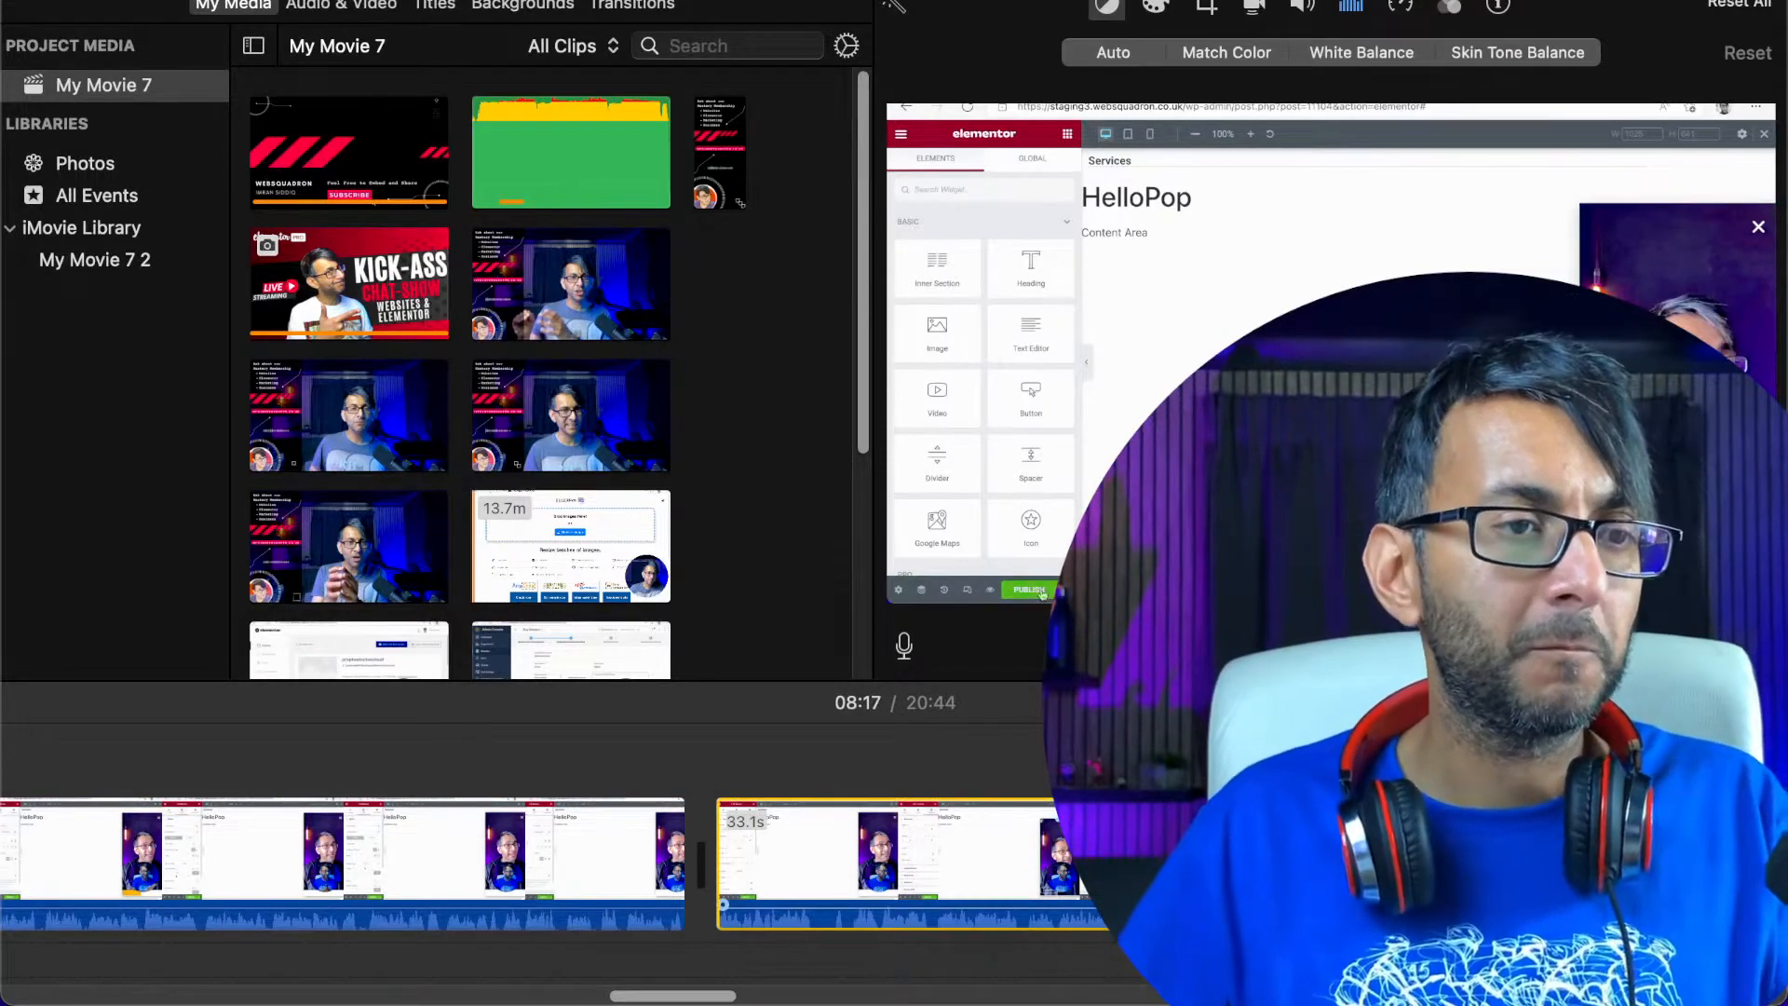
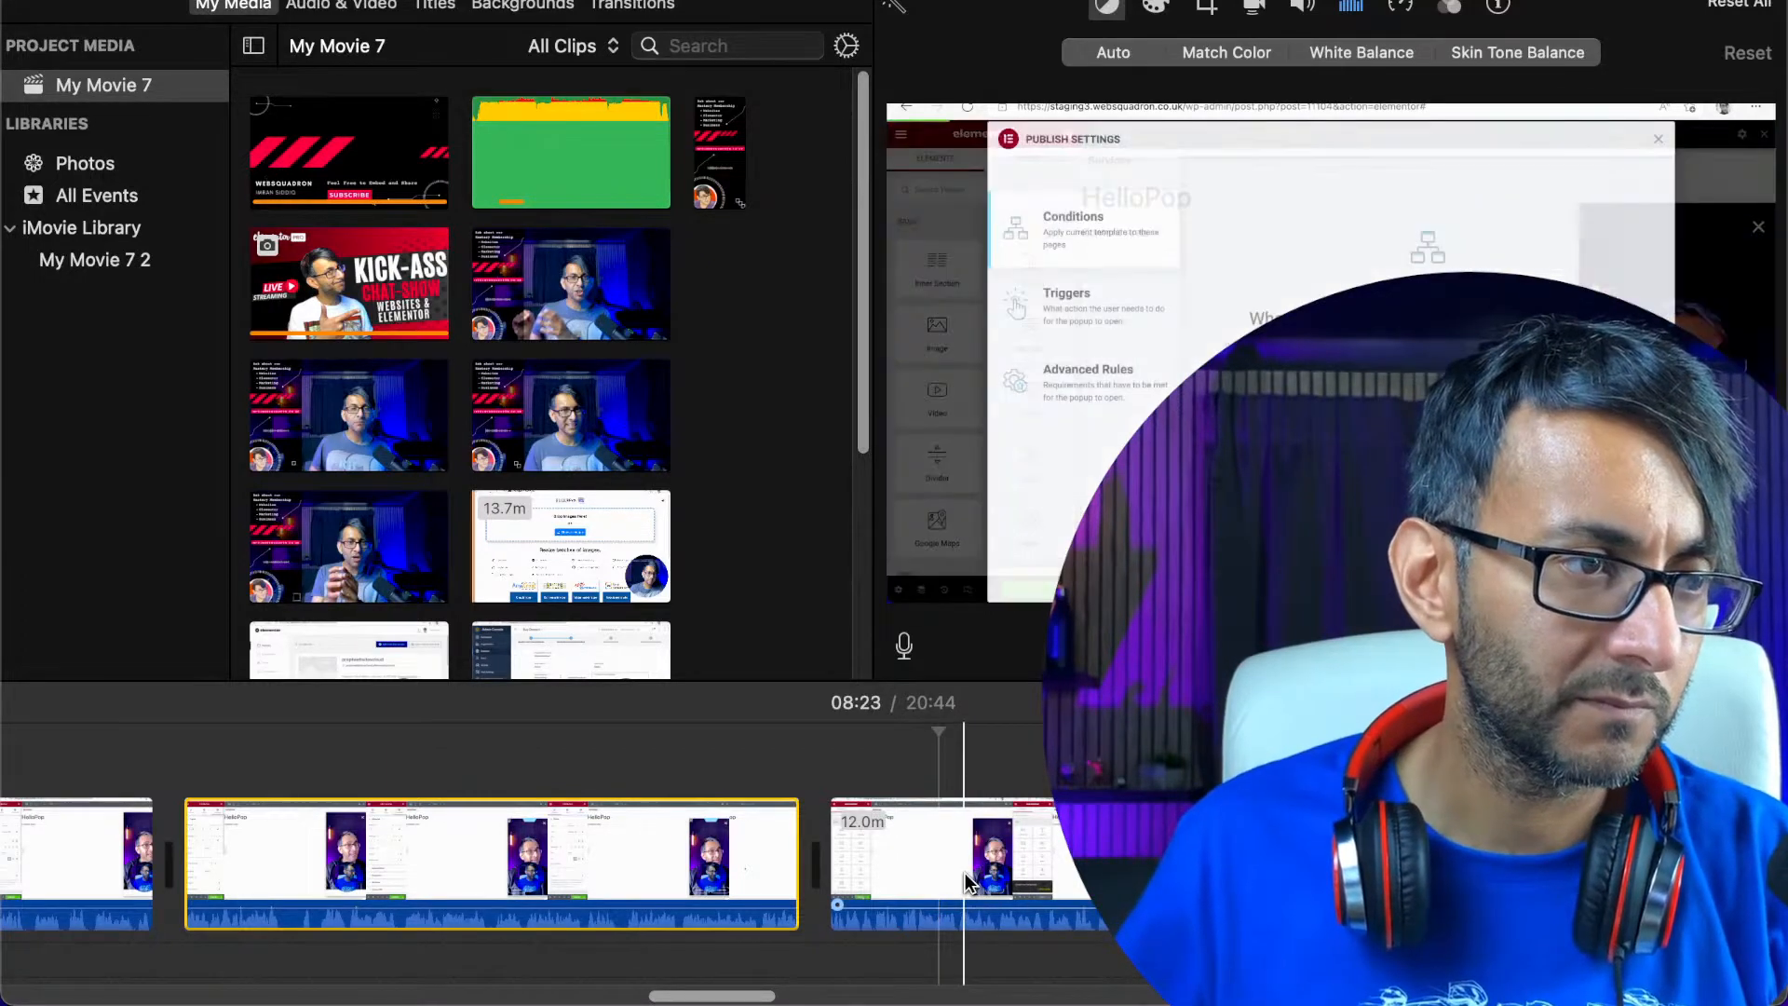
Play the recording from about 08:23 and cut out the section between about 08:42 and 09:21
{"action": "left_click", "coordinate": [952, 881]}
{"action": "key", "text": "space"}
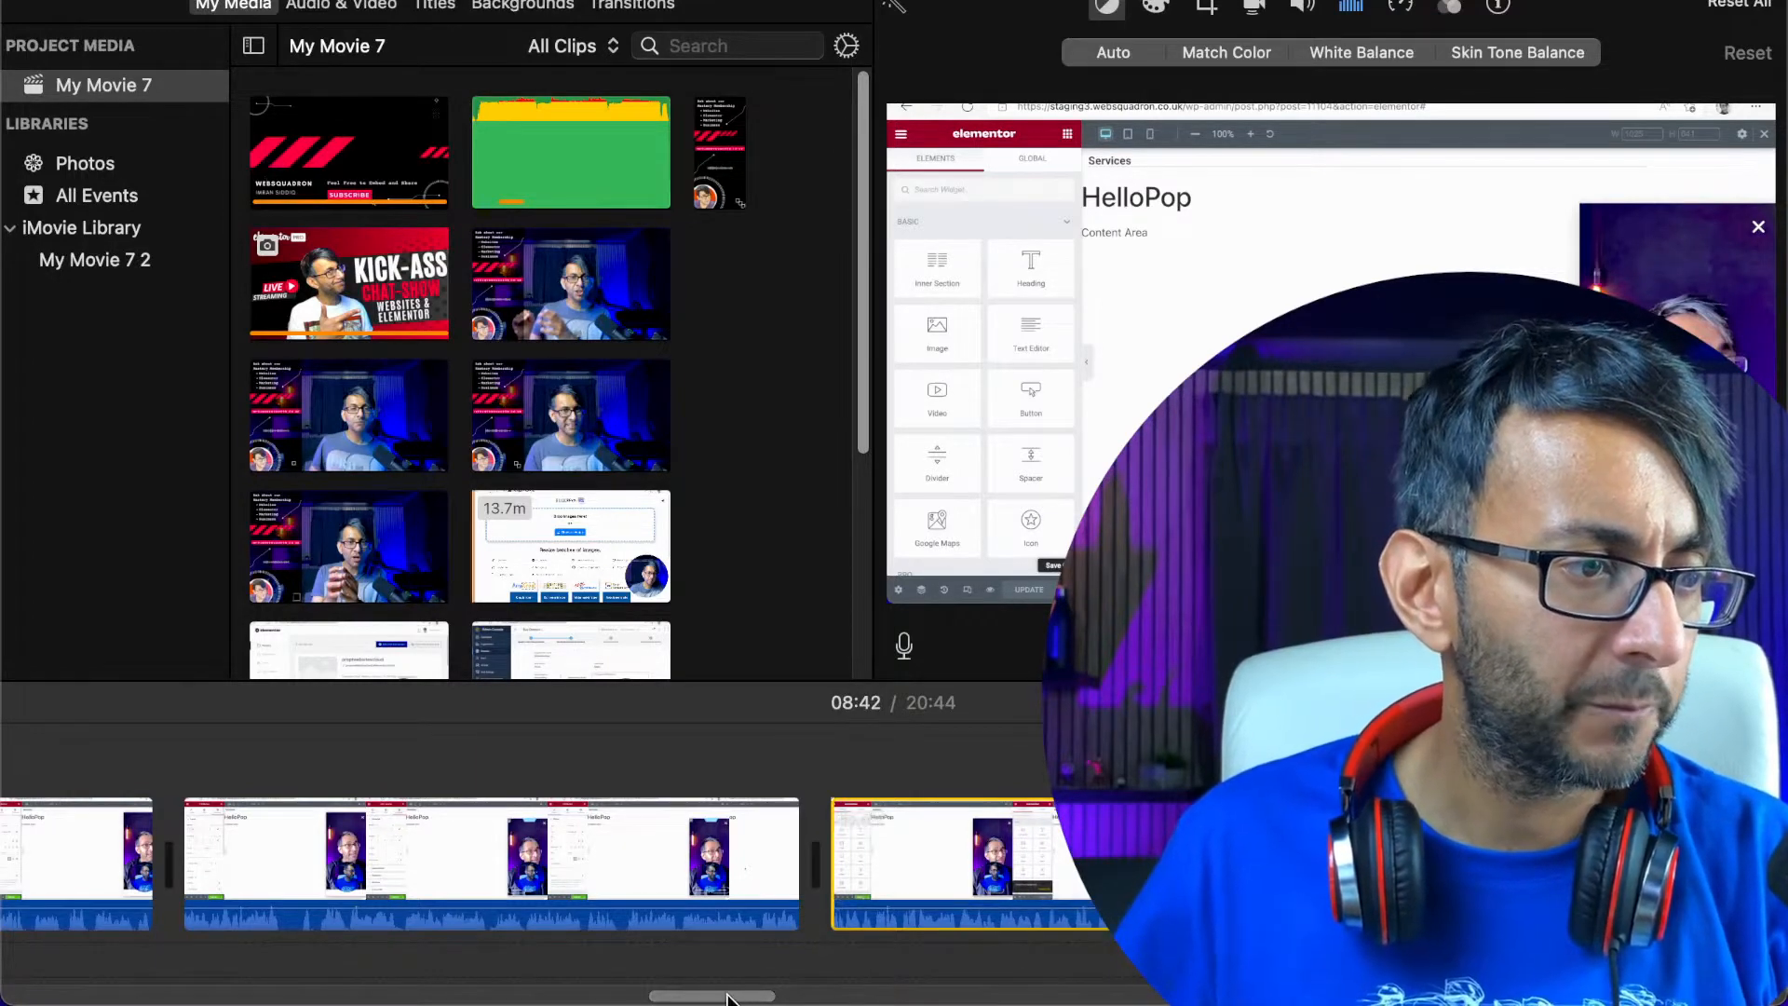
{"action": "scroll", "coordinate": [810, 996], "scroll_direction": "right", "scroll_amount": 10}
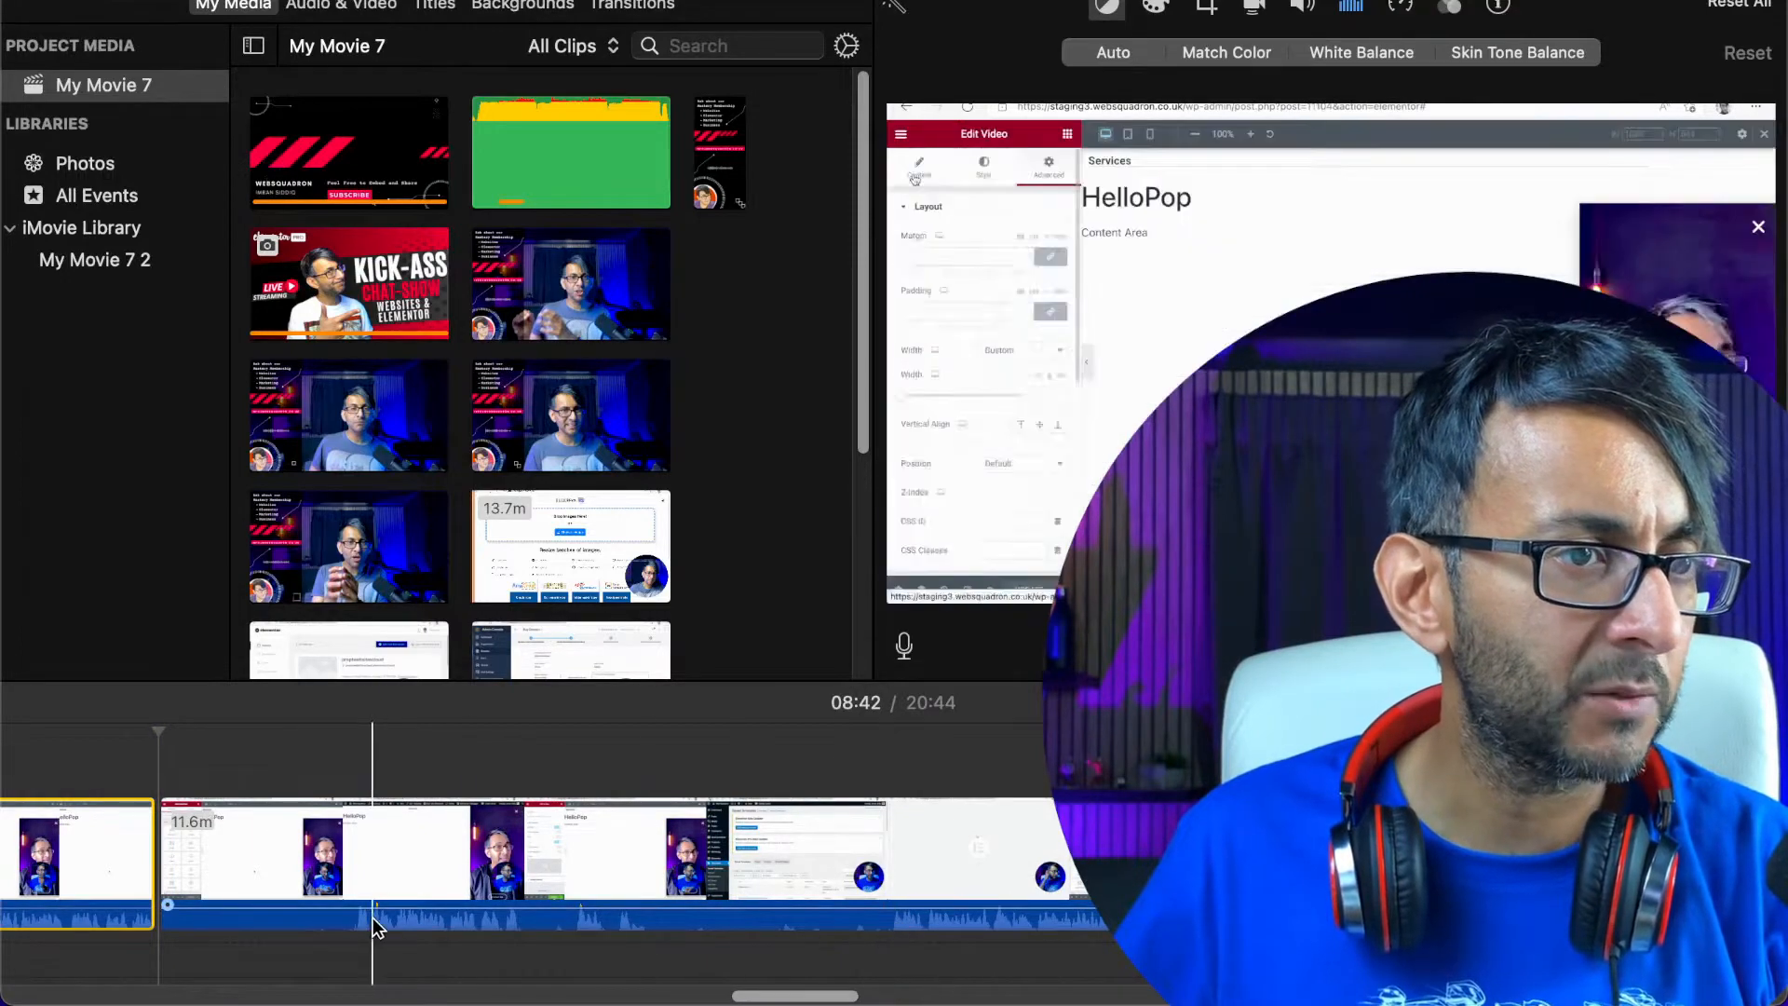
{"action": "left_click", "coordinate": [894, 928]}
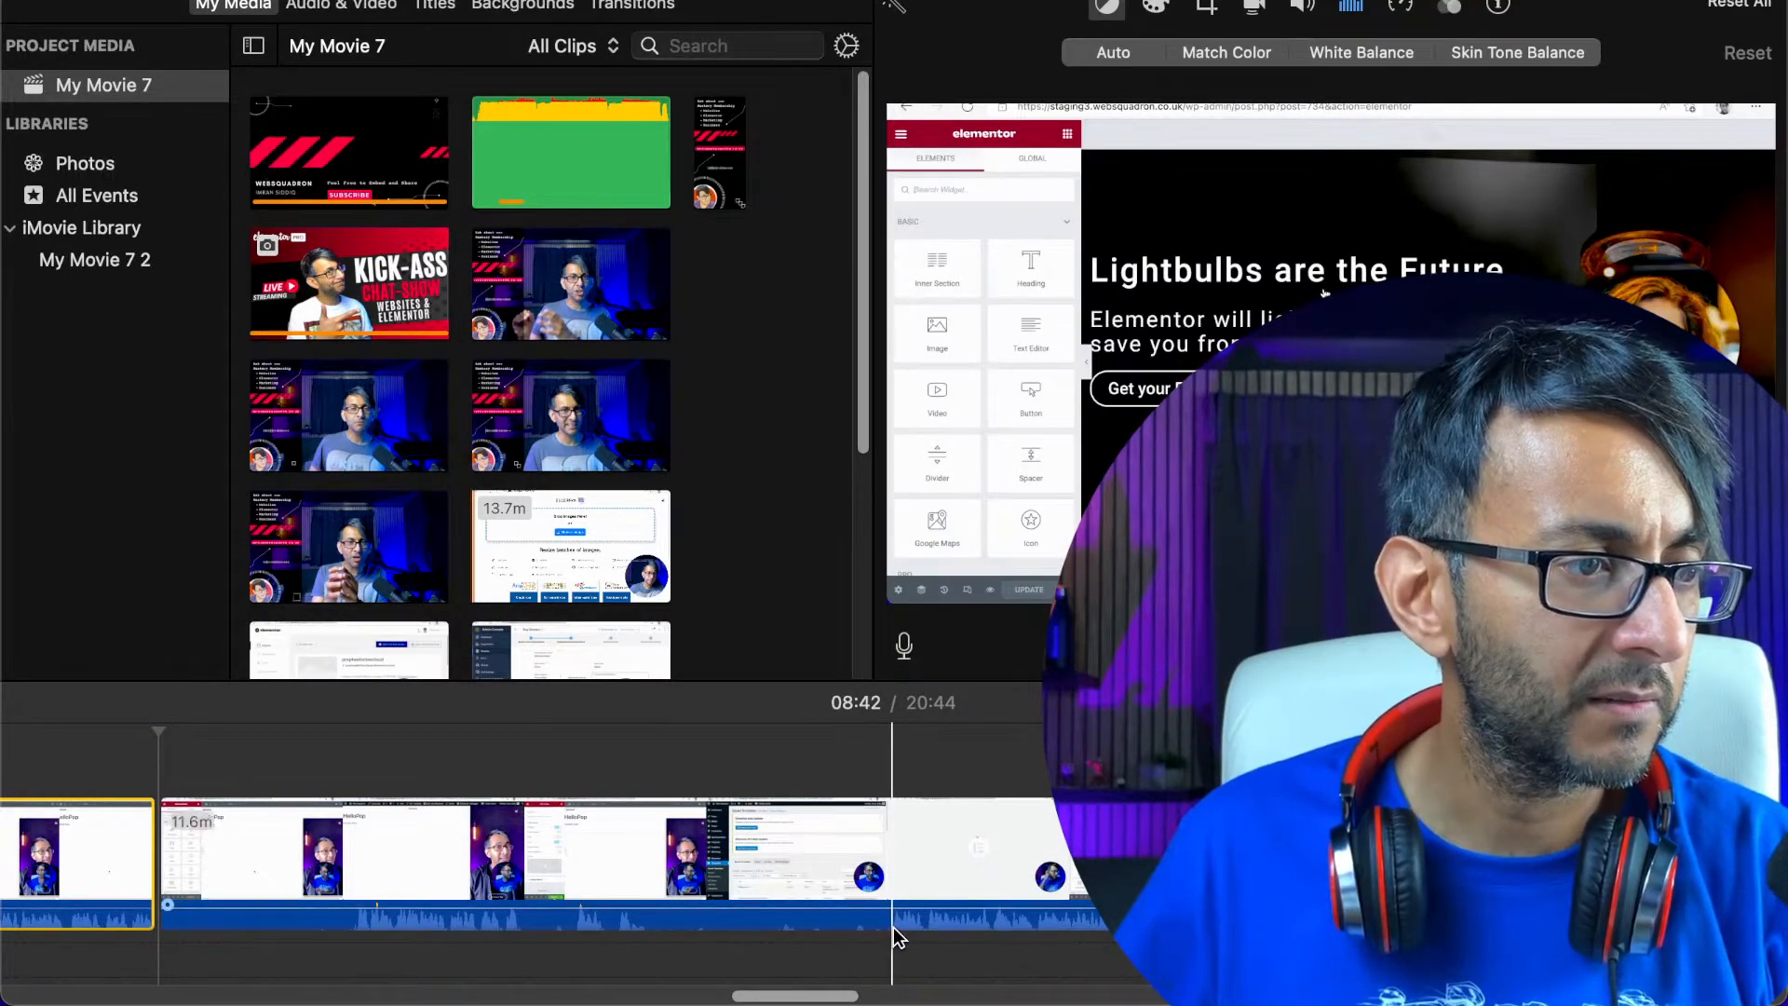
{"action": "right_click", "coordinate": [892, 931]}
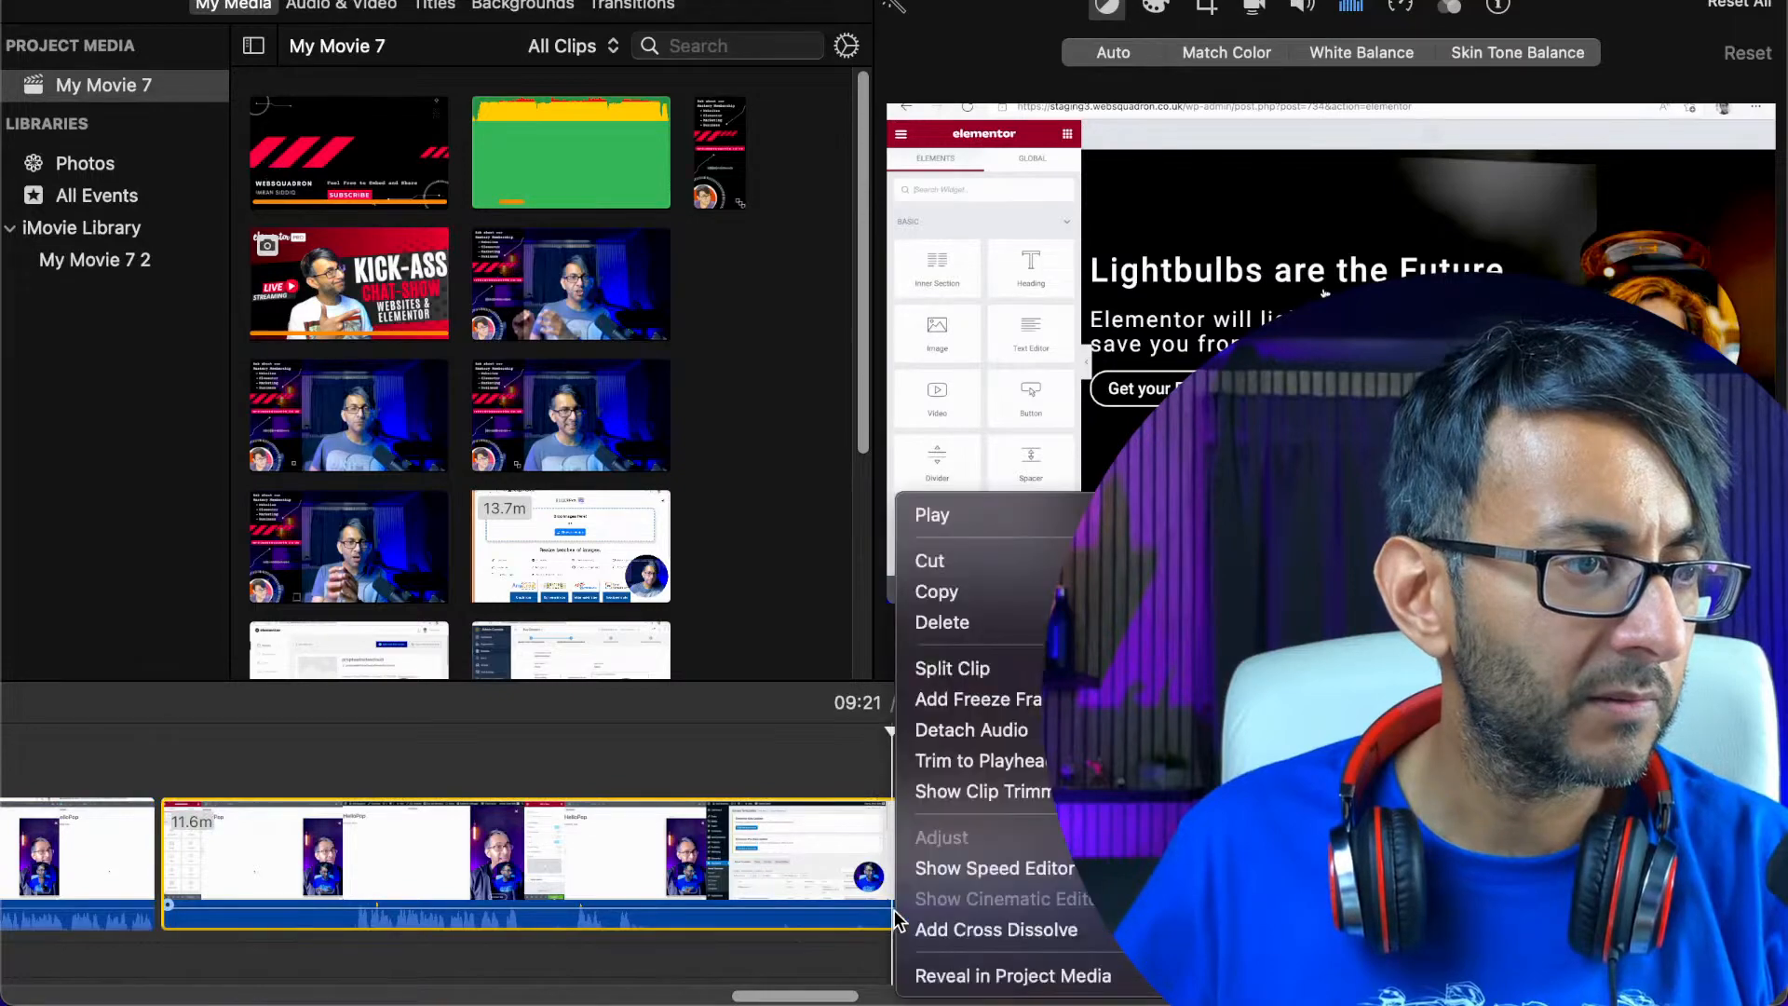
{"action": "left_click", "coordinate": [950, 669]}
{"action": "right_click", "coordinate": [689, 849]}
{"action": "left_click", "coordinate": [779, 628]}
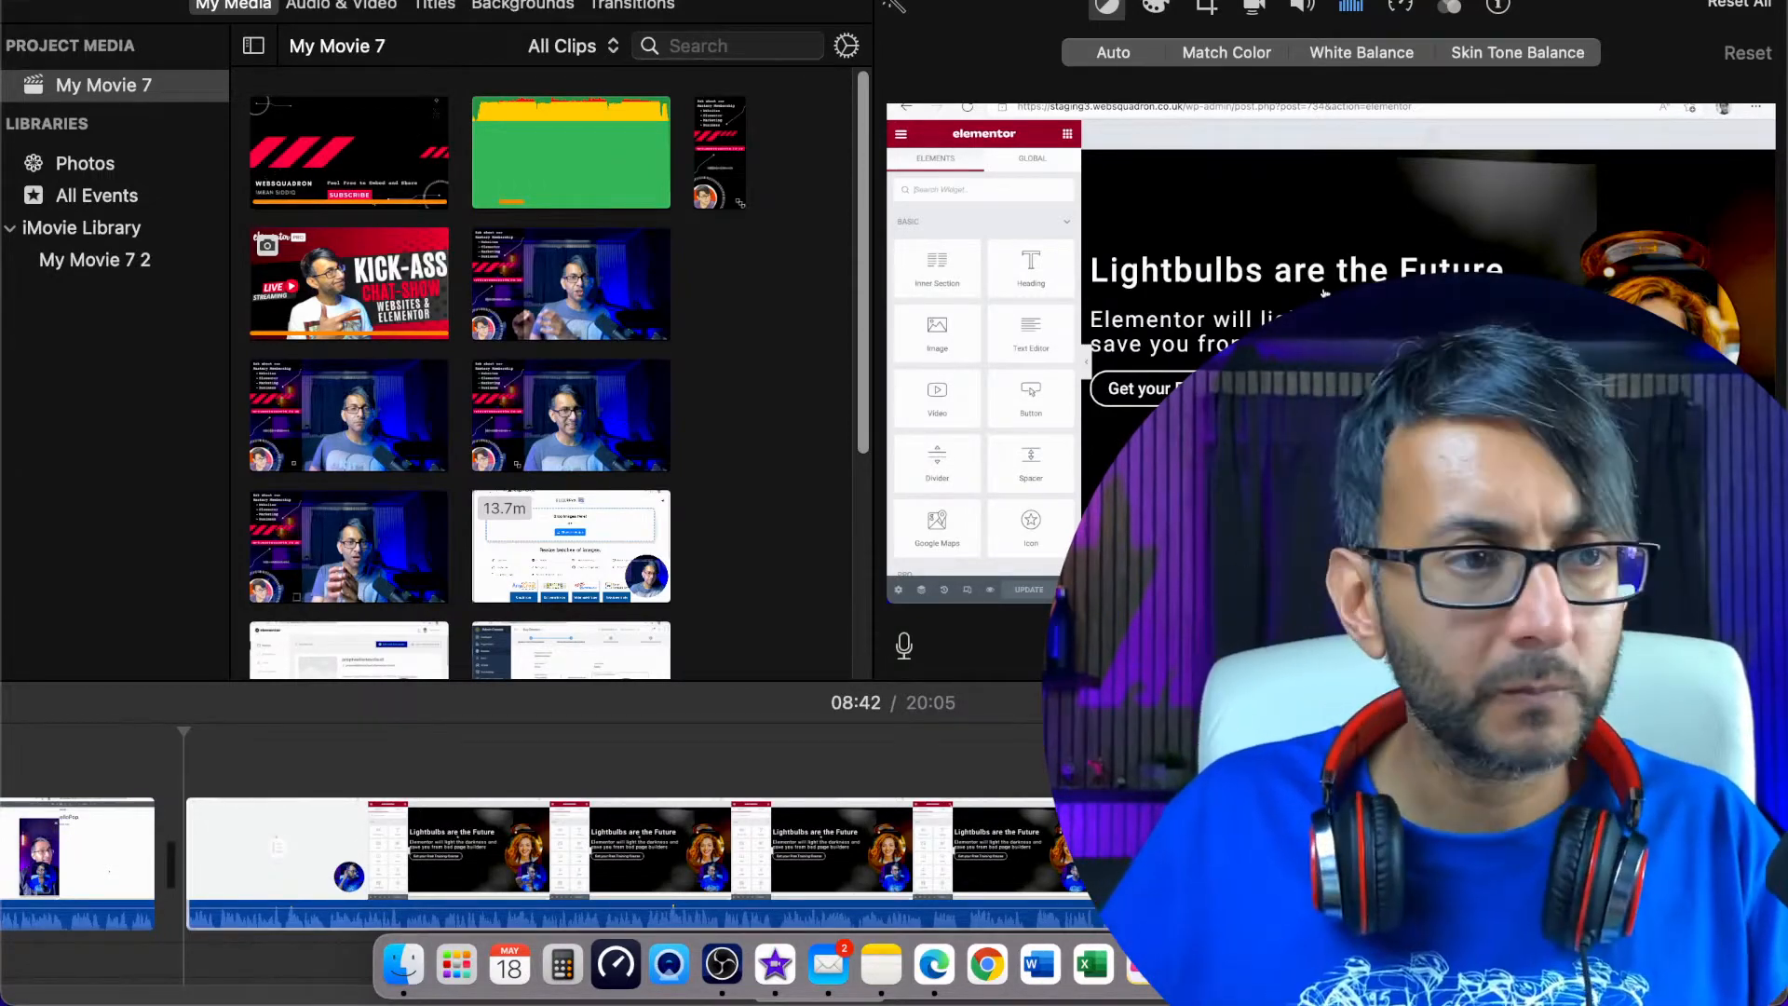
Sample the recording after the 08:42 join around 08:47, 08:52 and 09:17
{"action": "left_click", "coordinate": [381, 863]}
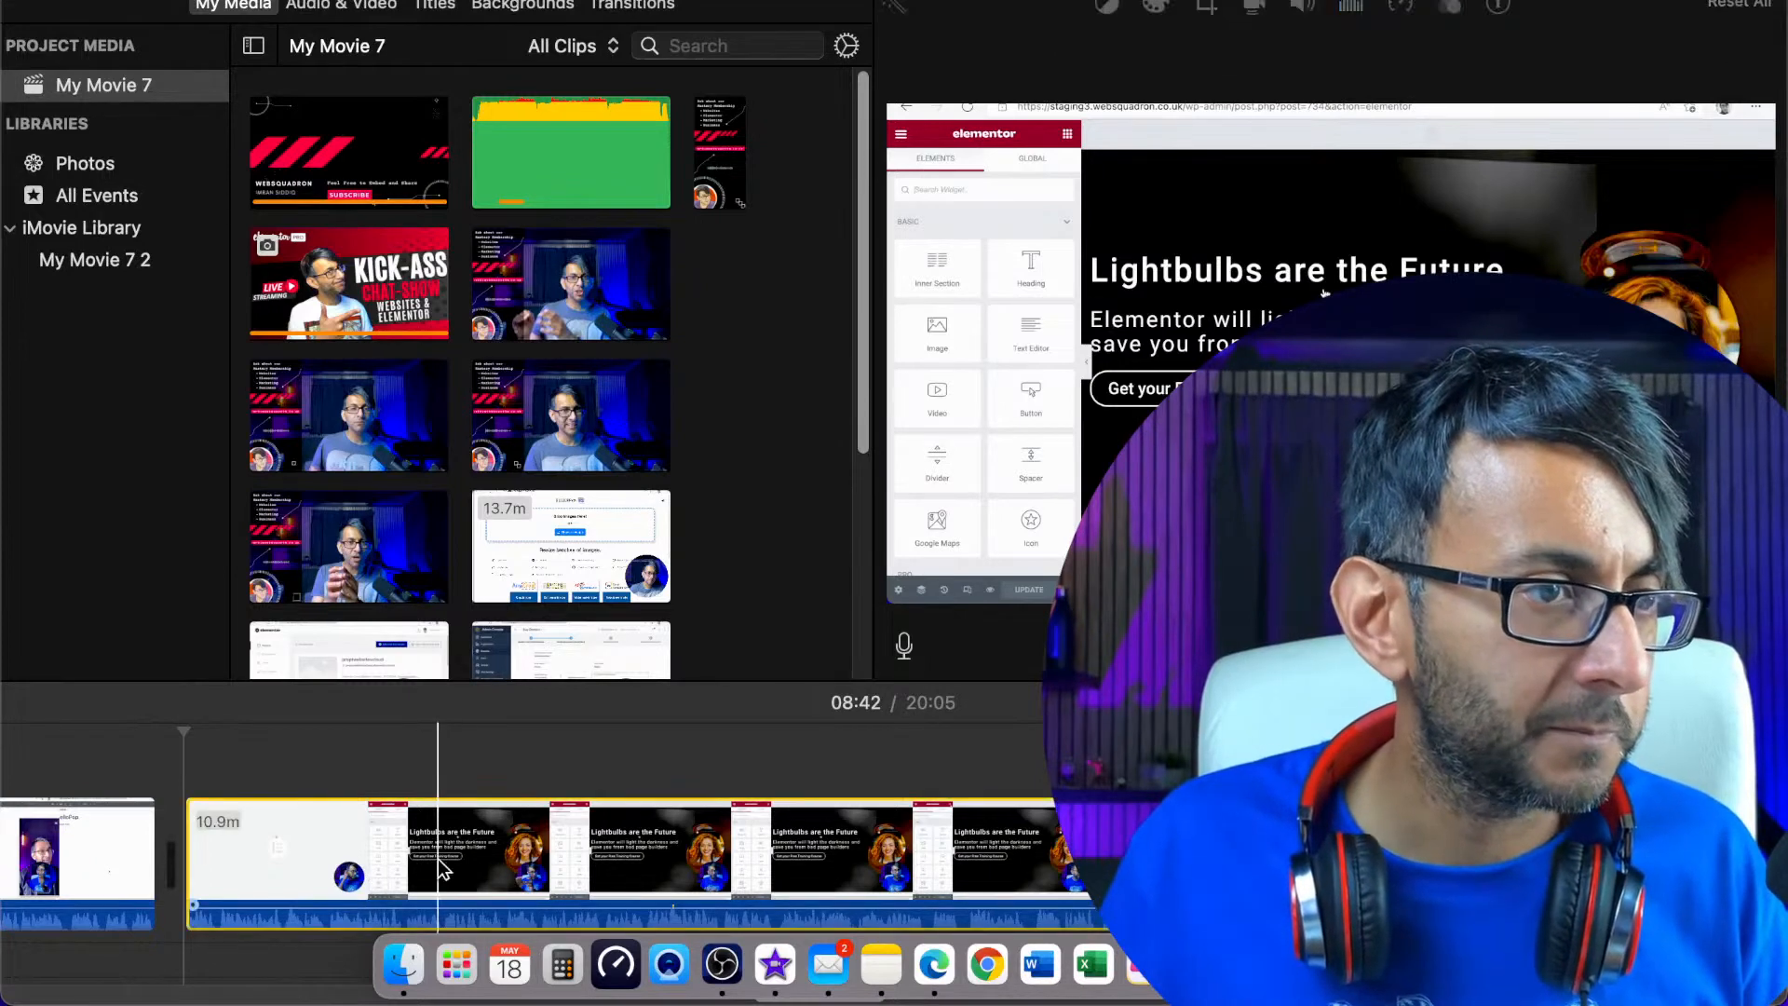
{"action": "left_click", "coordinate": [820, 870]}
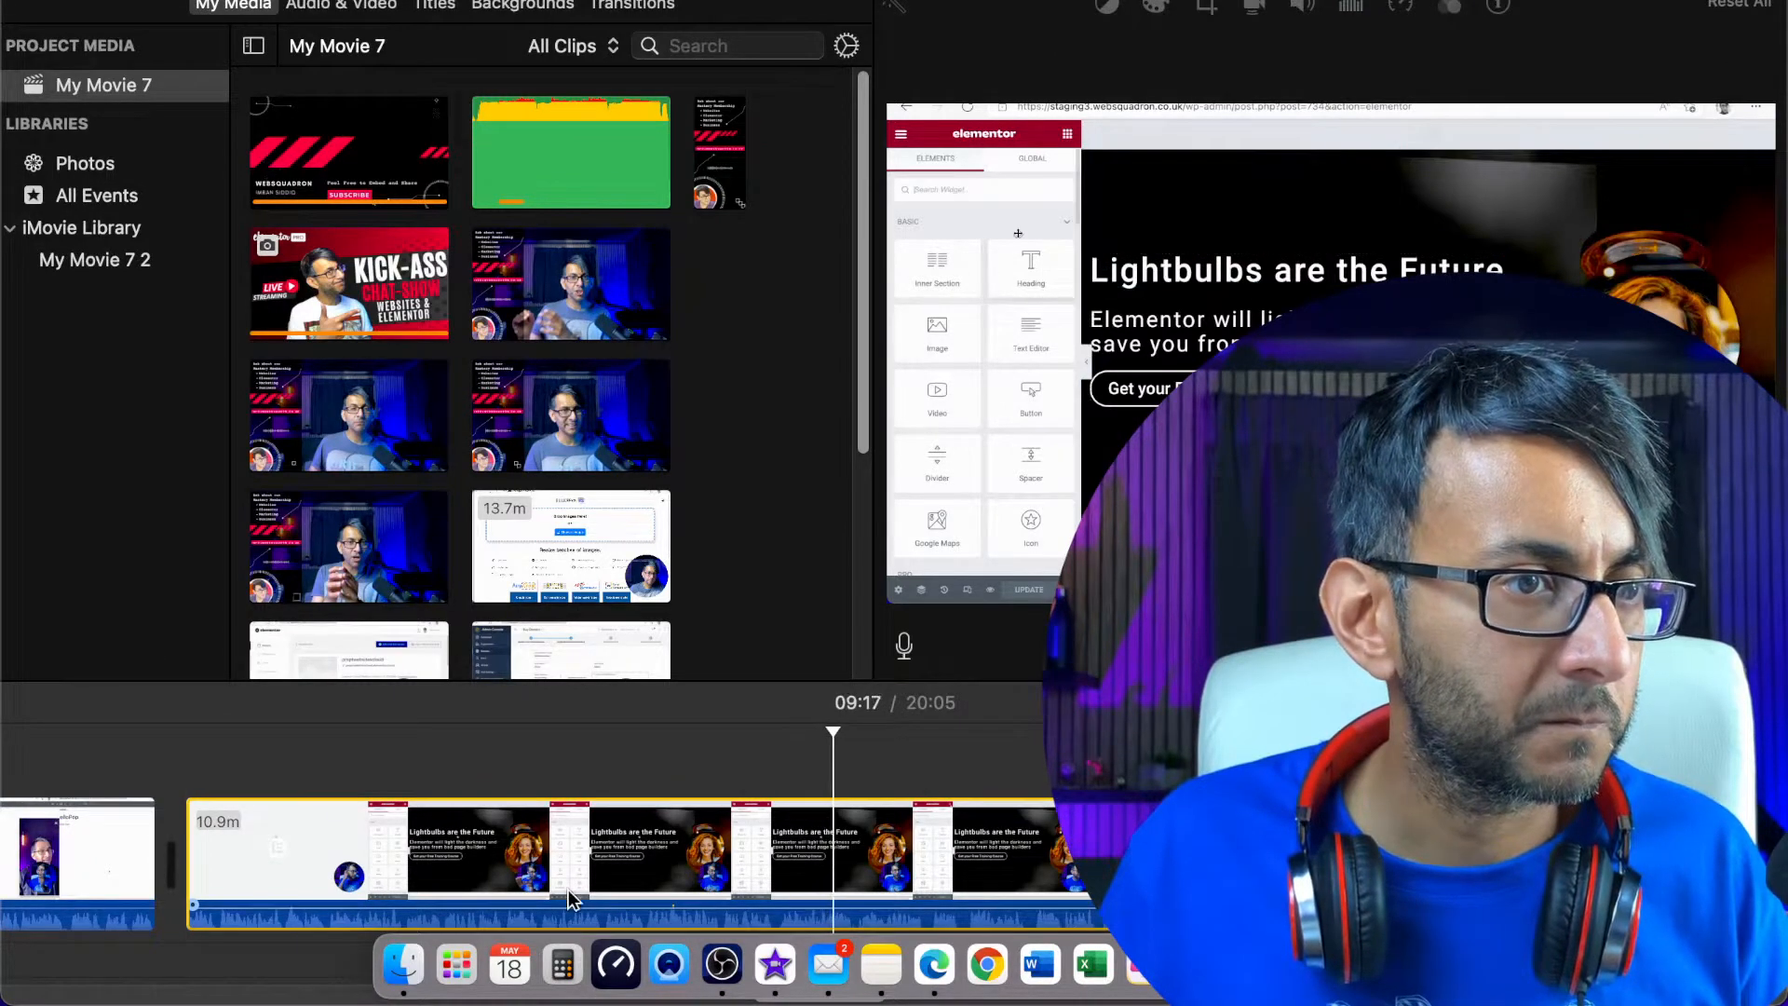
{"action": "left_click", "coordinate": [251, 865]}
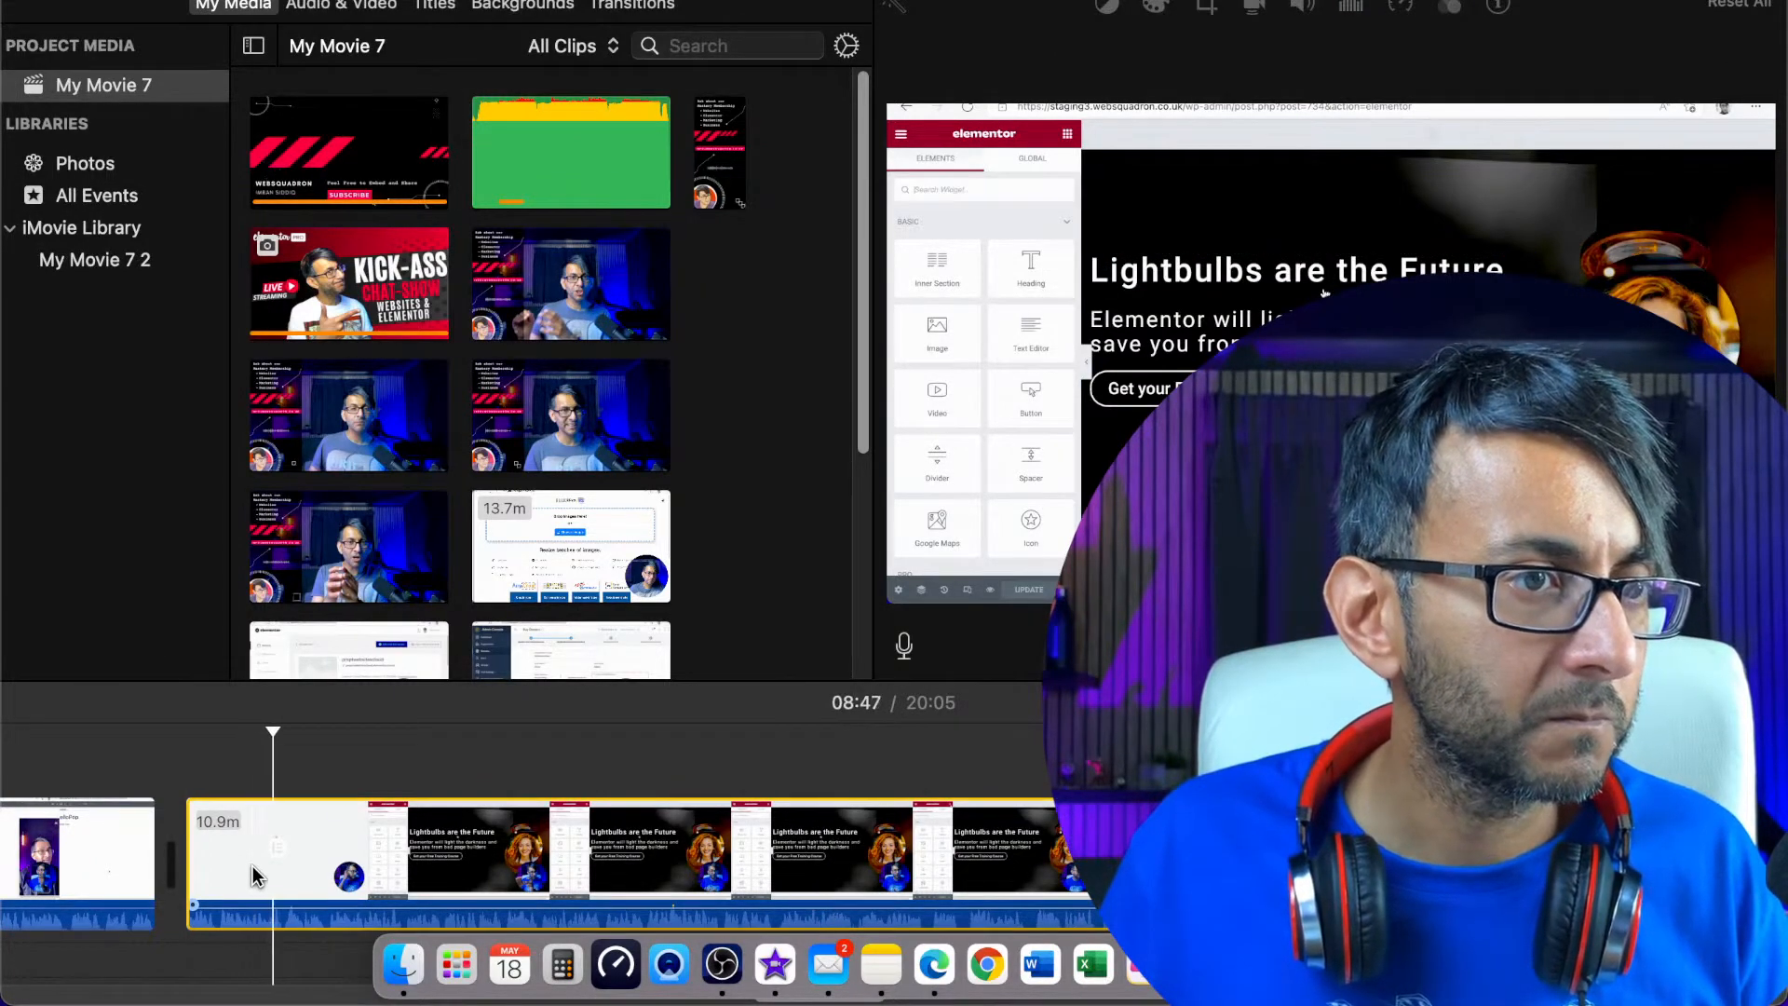
{"action": "left_click", "coordinate": [354, 871]}
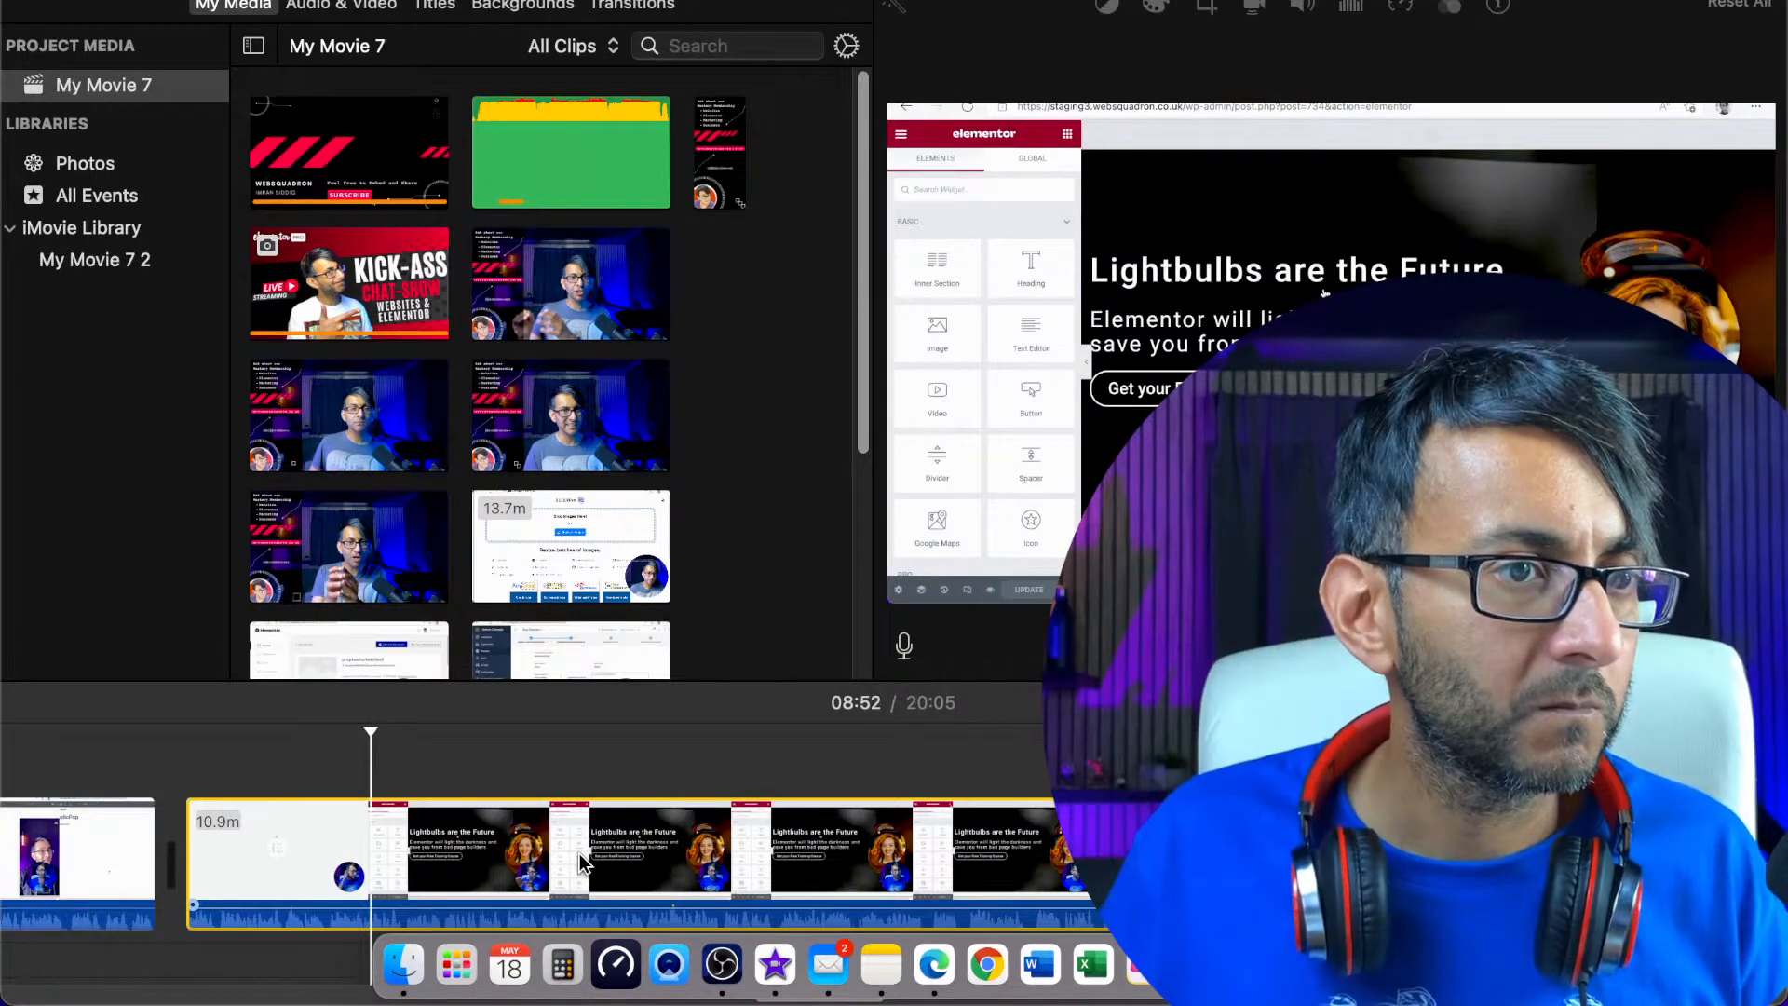
{"action": "left_click", "coordinate": [582, 864]}
{"action": "left_click", "coordinate": [750, 871]}
{"action": "left_click", "coordinate": [829, 870]}
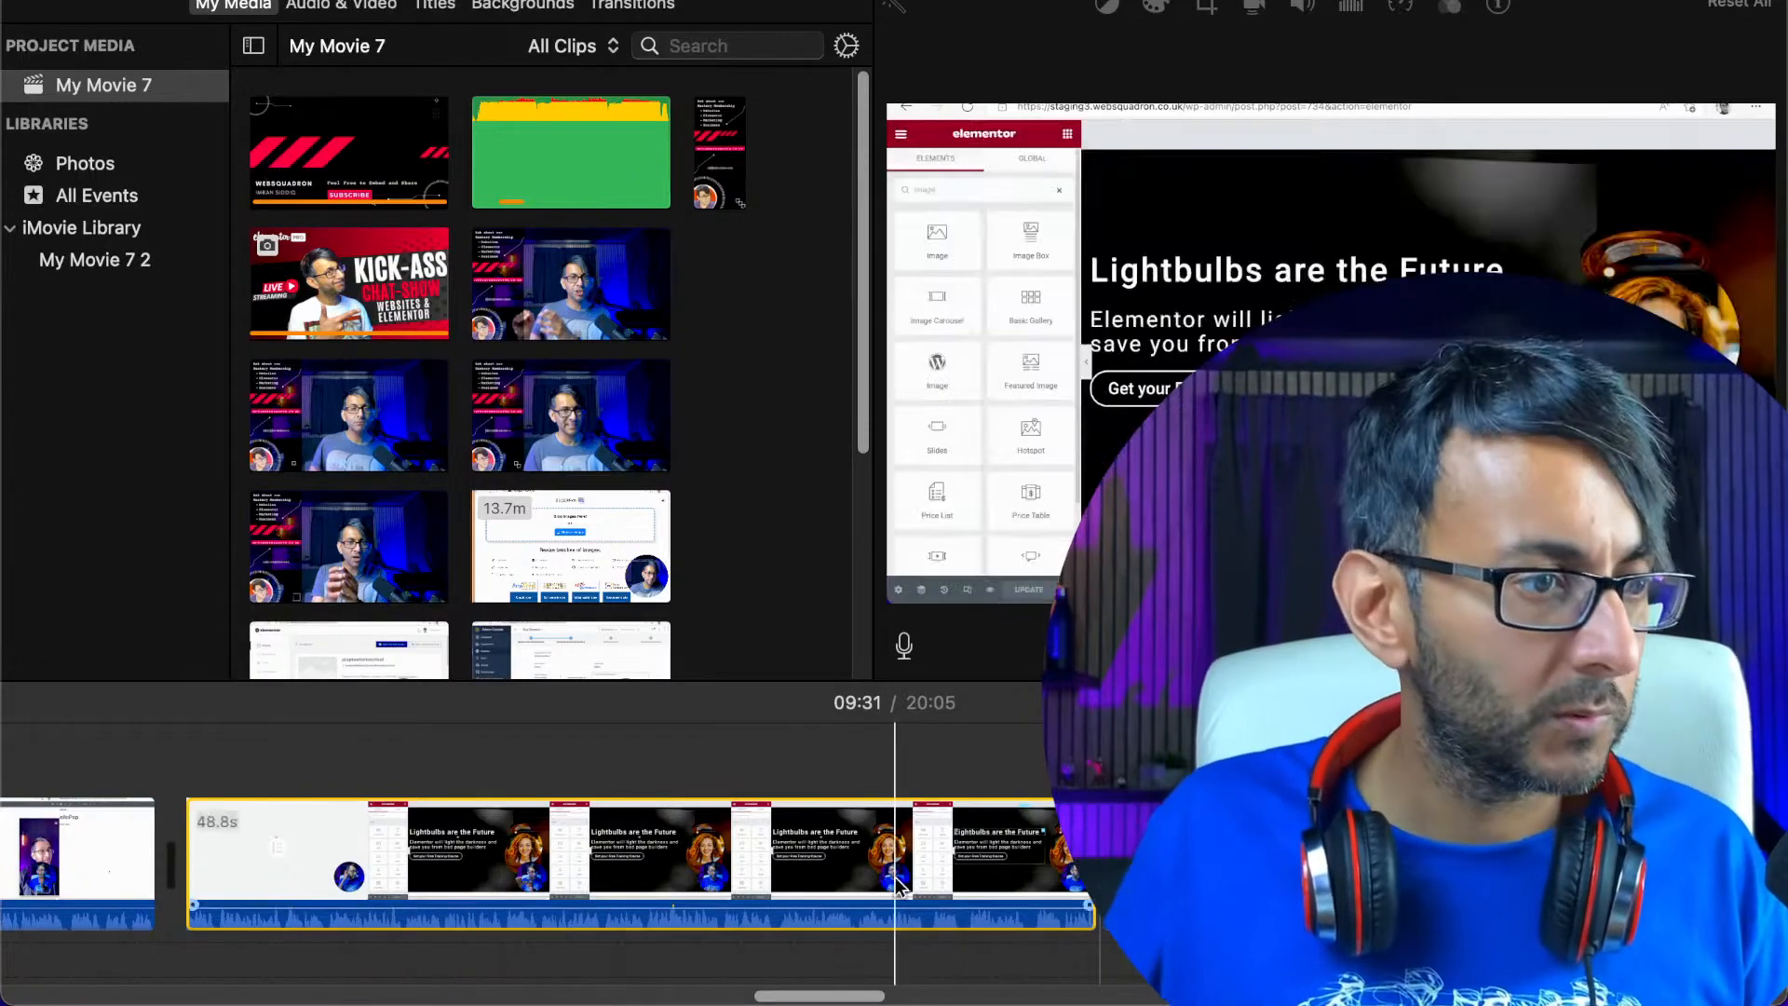
Cut the section between about 09:31 and 10:17 out of the recording and play across the join
{"action": "scroll", "coordinate": [898, 885], "scroll_direction": "right", "scroll_amount": 10}
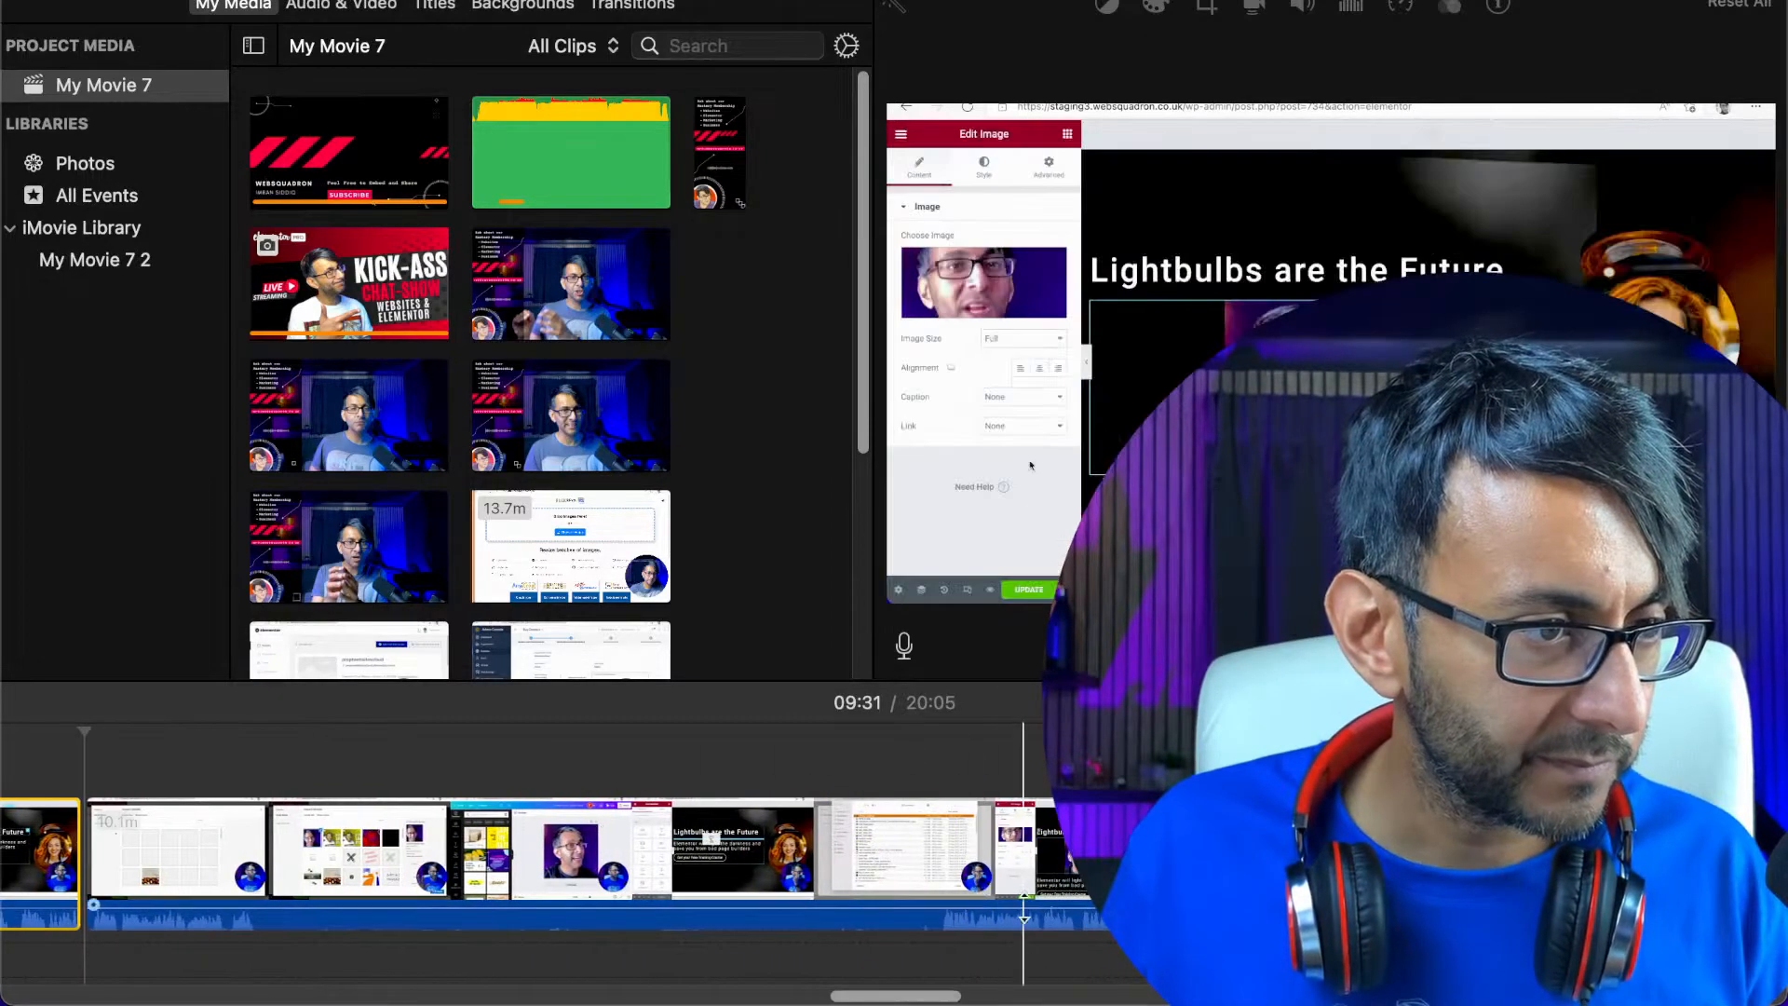
{"action": "left_click", "coordinate": [942, 920]}
{"action": "right_click", "coordinate": [943, 920]}
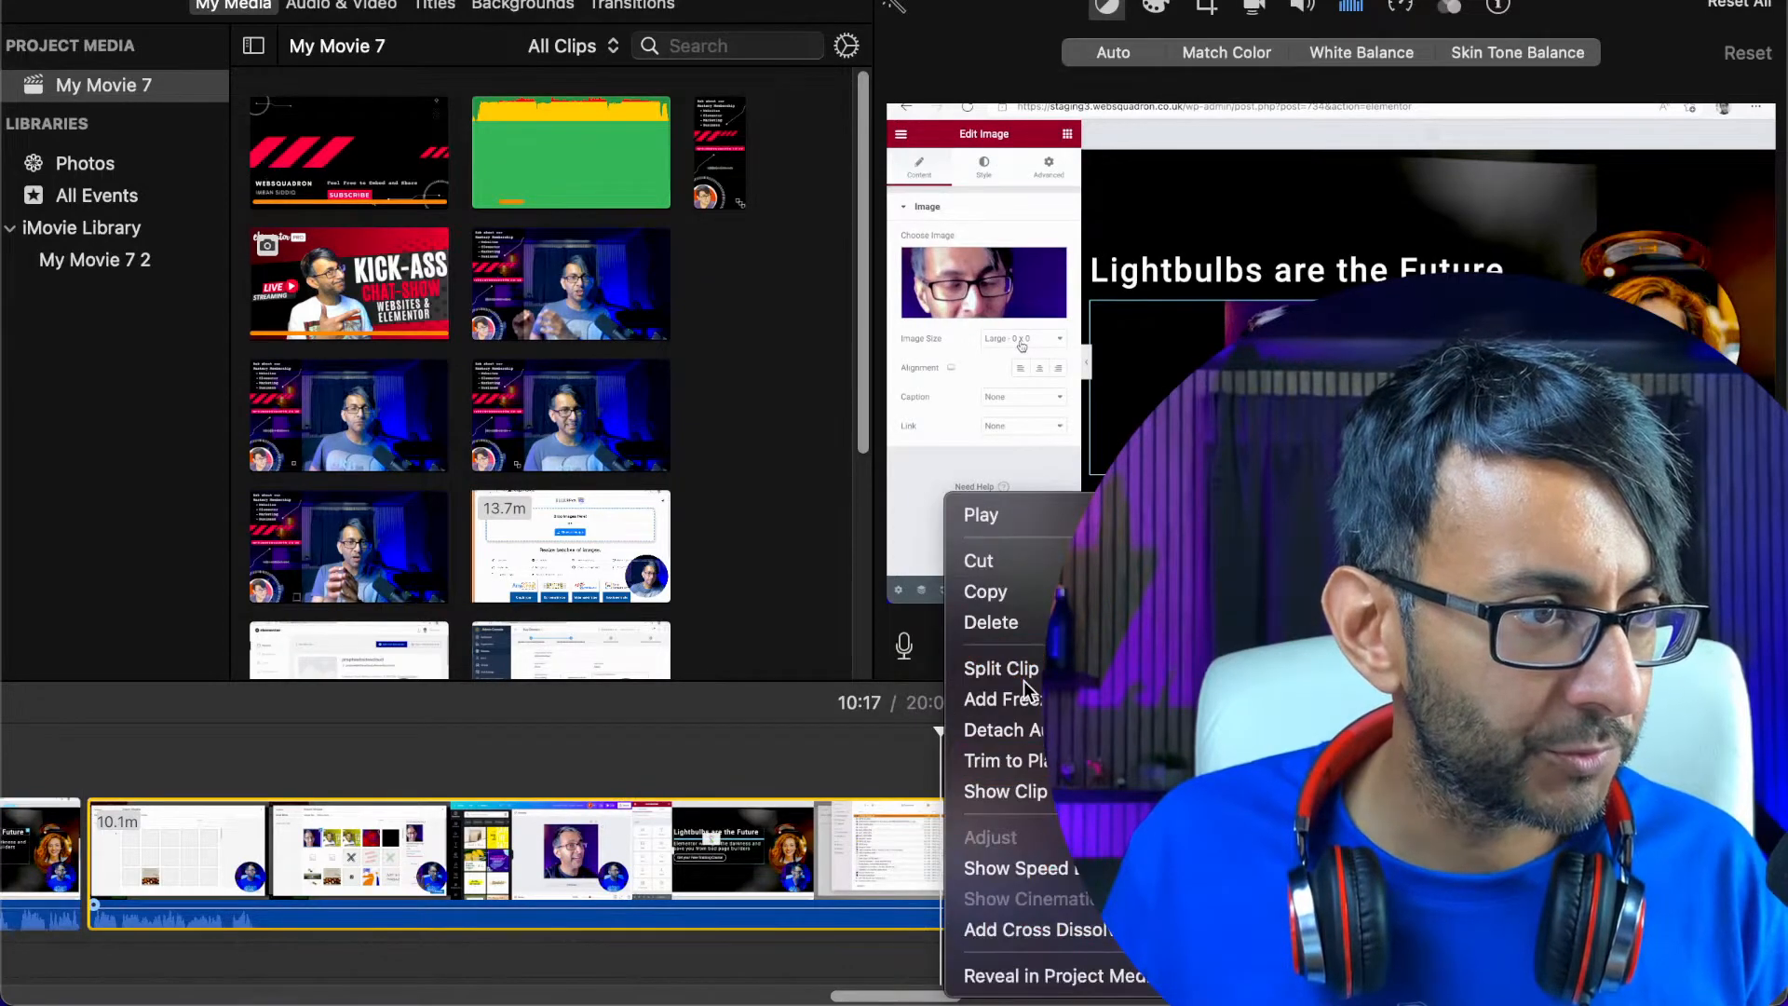
{"action": "right_click", "coordinate": [701, 859]}
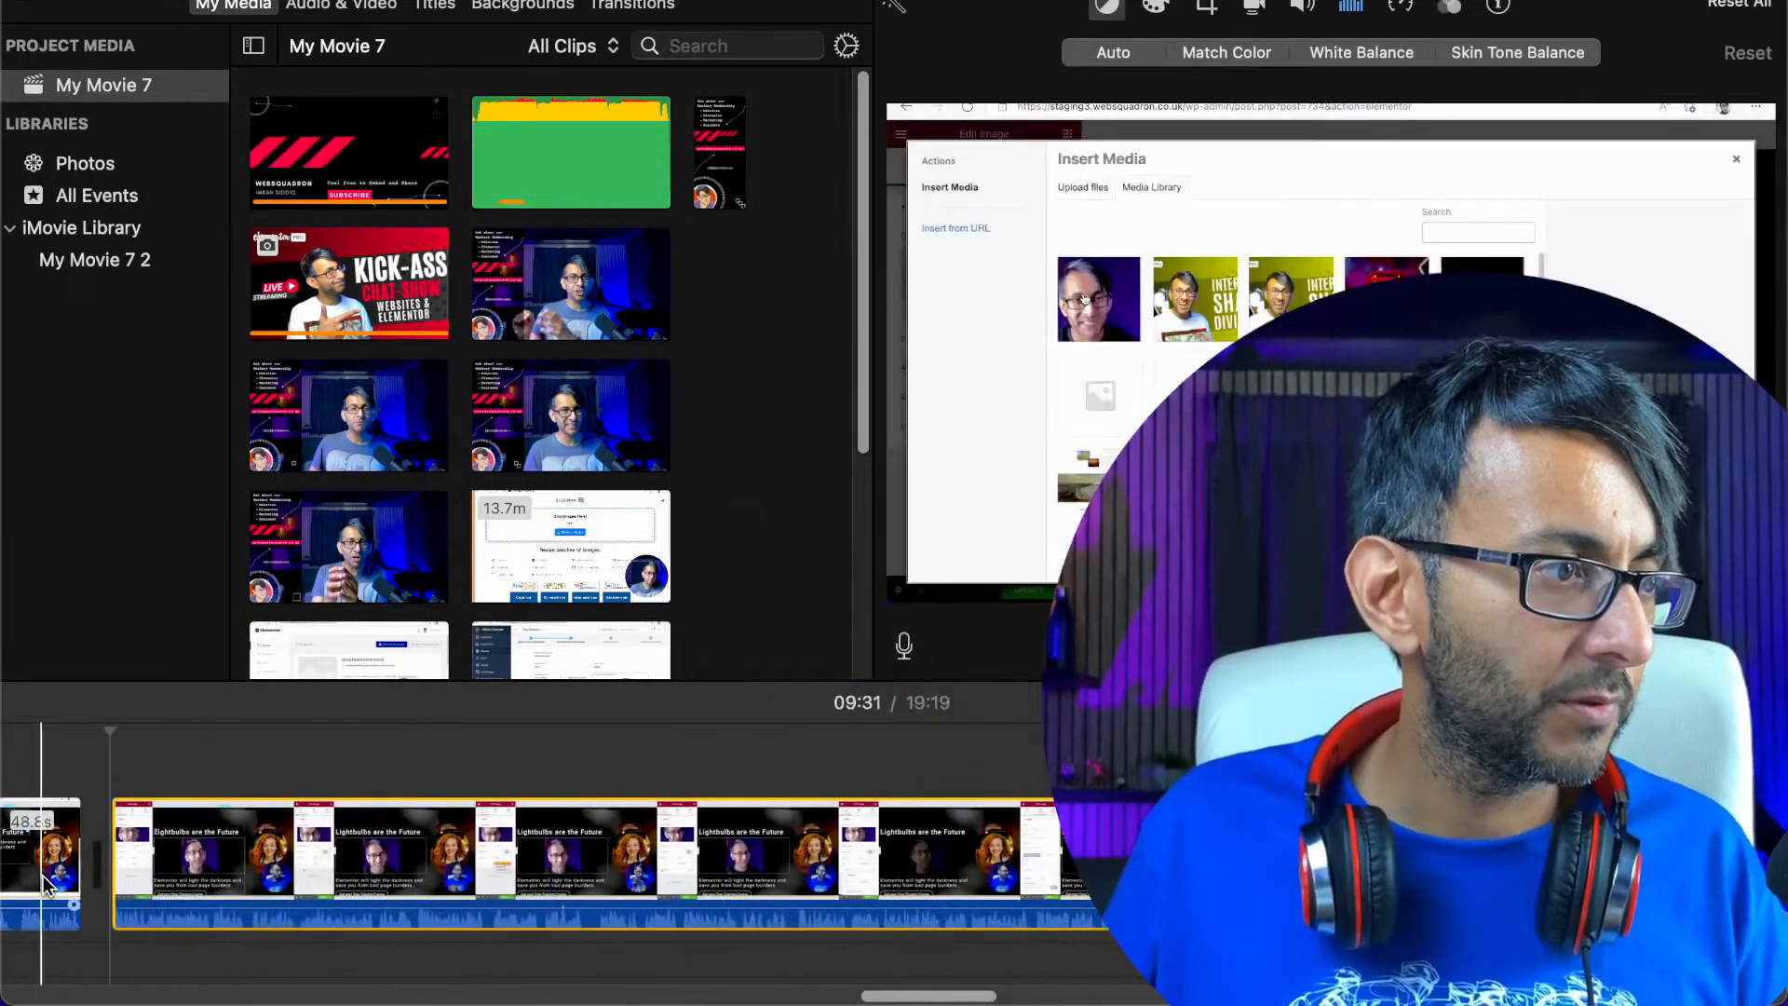
{"action": "left_click", "coordinate": [48, 874]}
{"action": "key", "text": "space"}
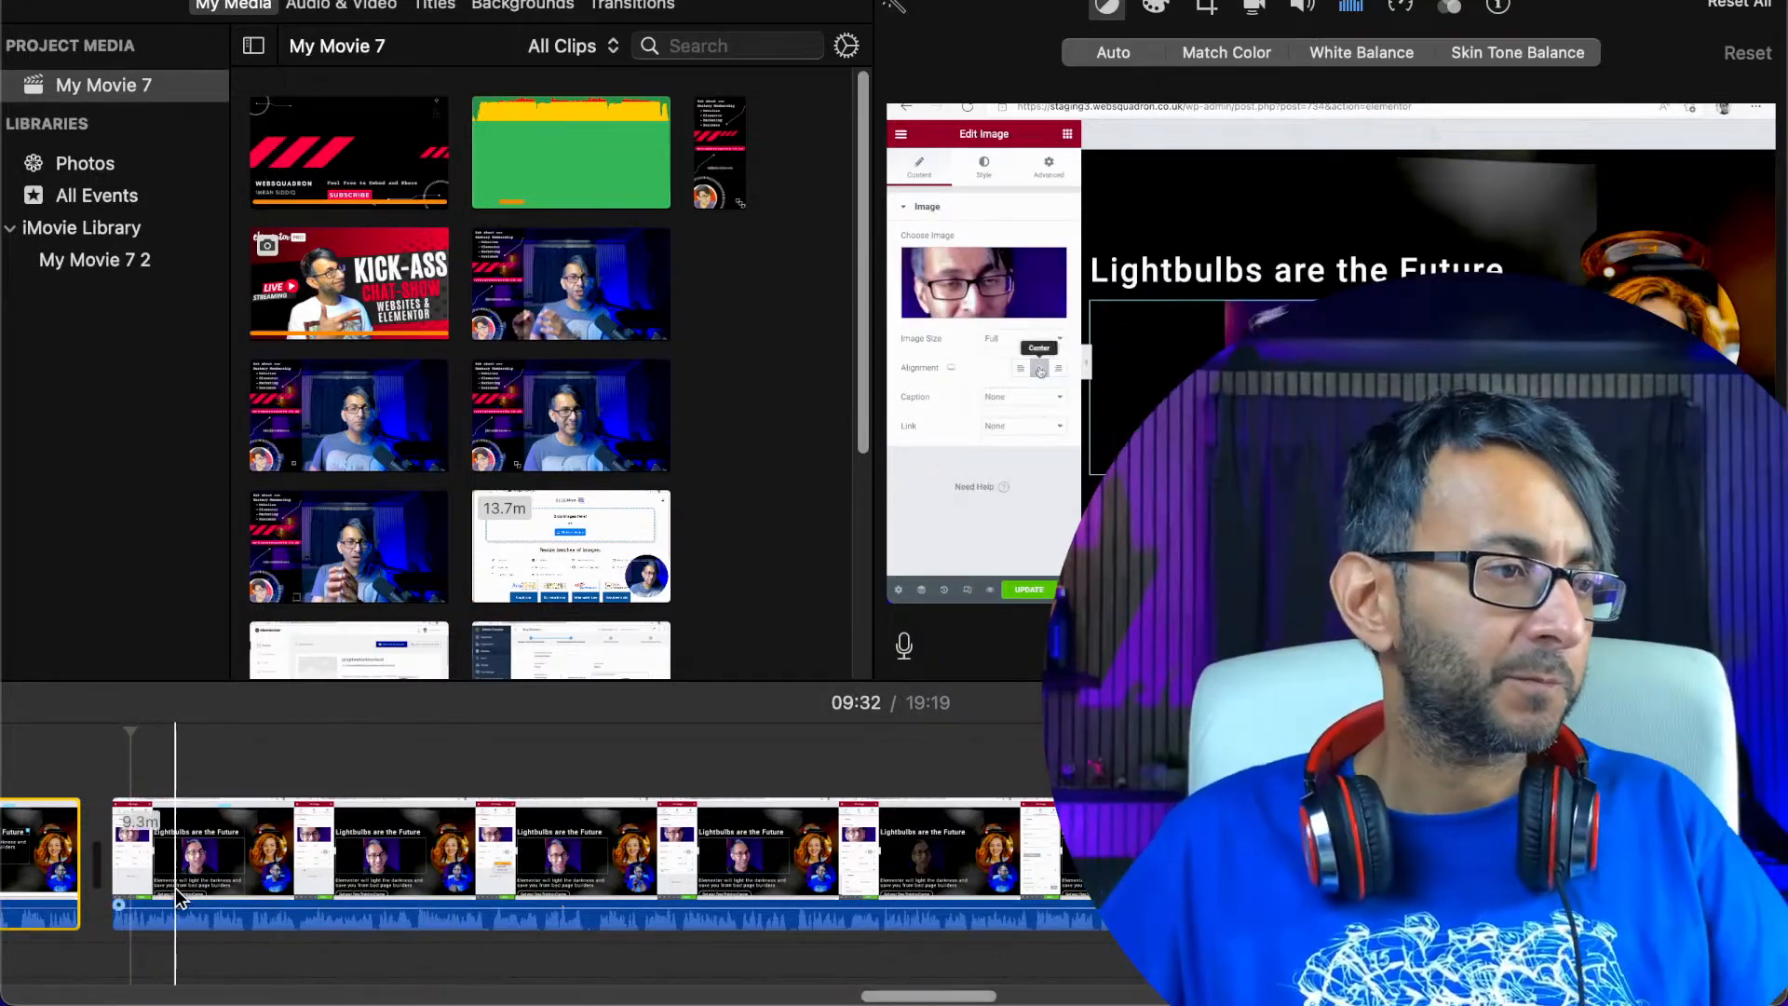
Play the recording past the 09:31 join through 10:41 and on to about 11:10
{"action": "left_click", "coordinate": [177, 883]}
{"action": "key", "text": "space"}
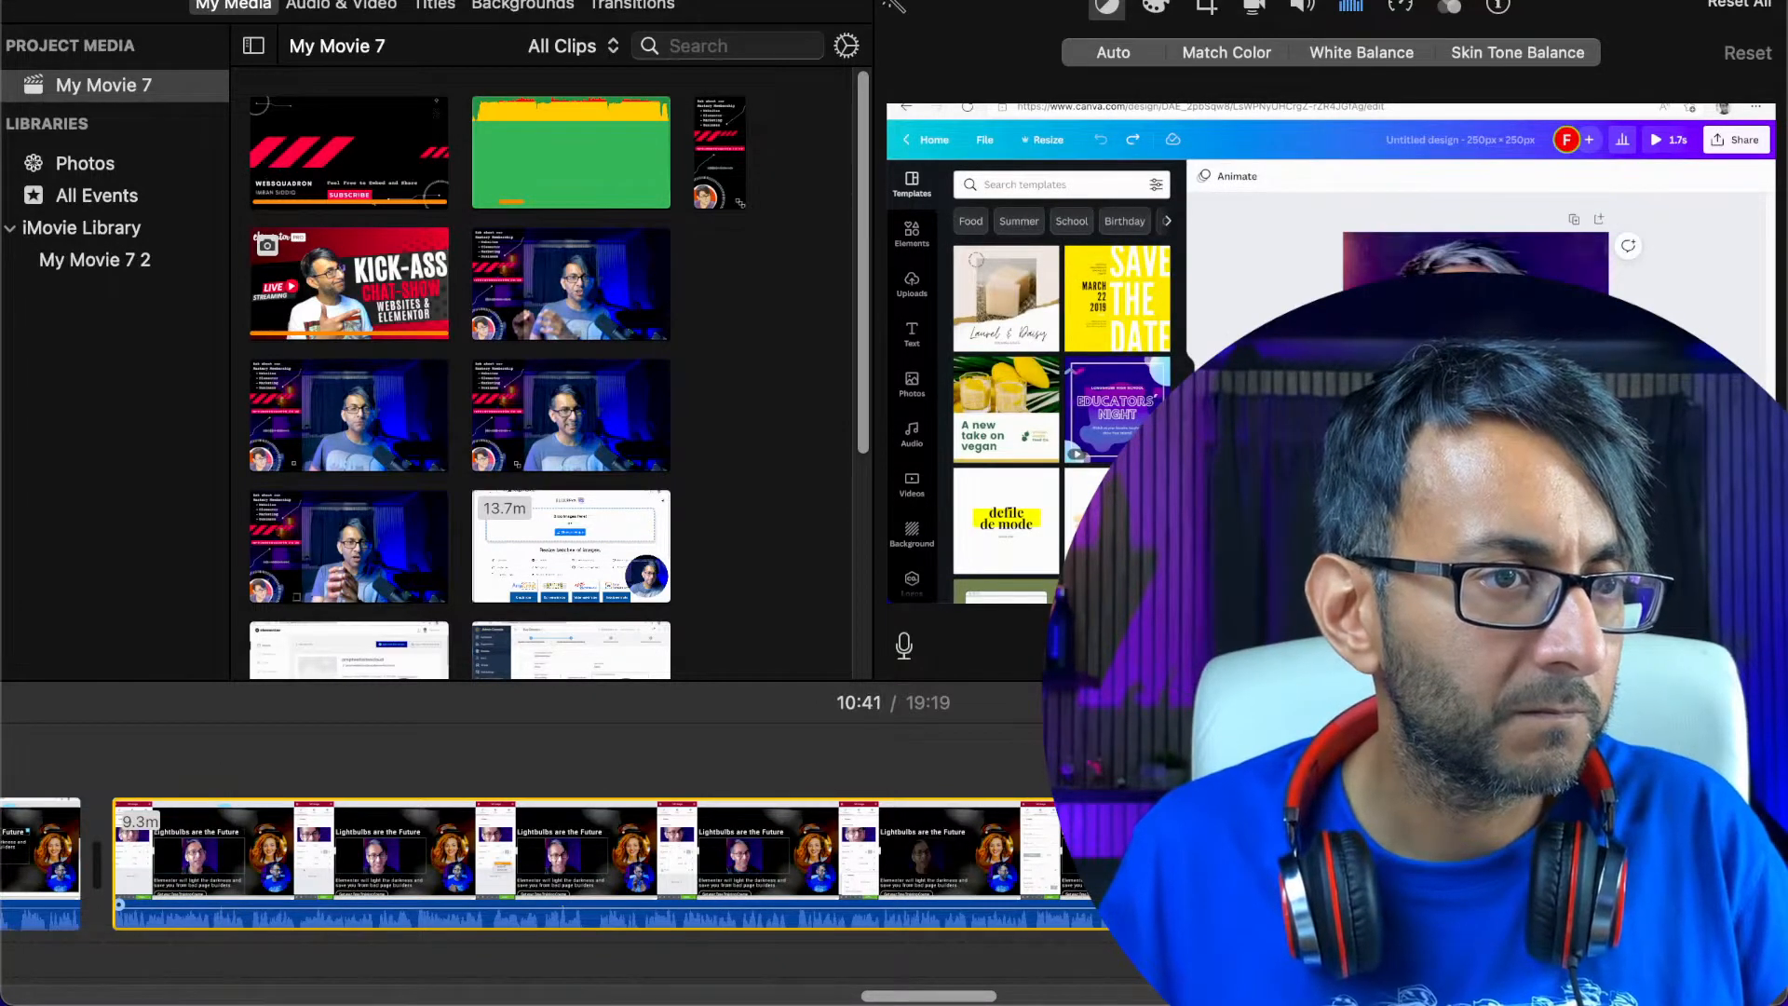
{"action": "left_click_drag", "start_coordinate": [930, 994], "coordinate": [973, 995]}
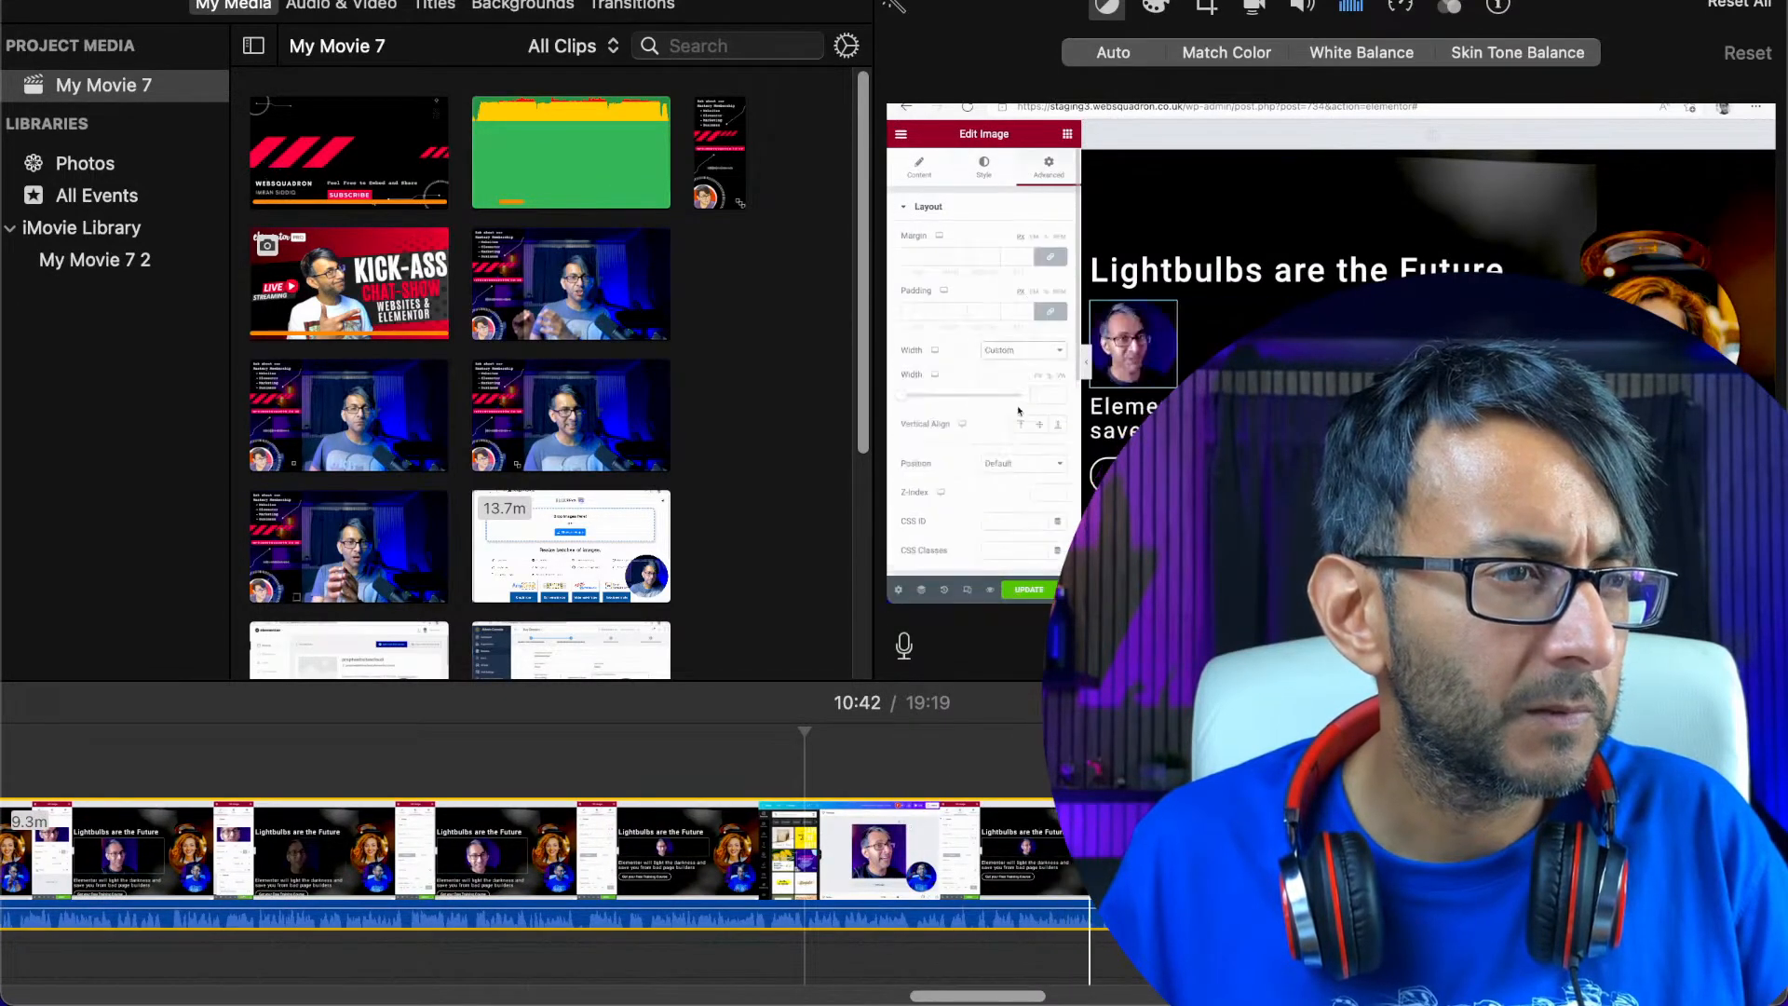
{"action": "key", "text": "space"}
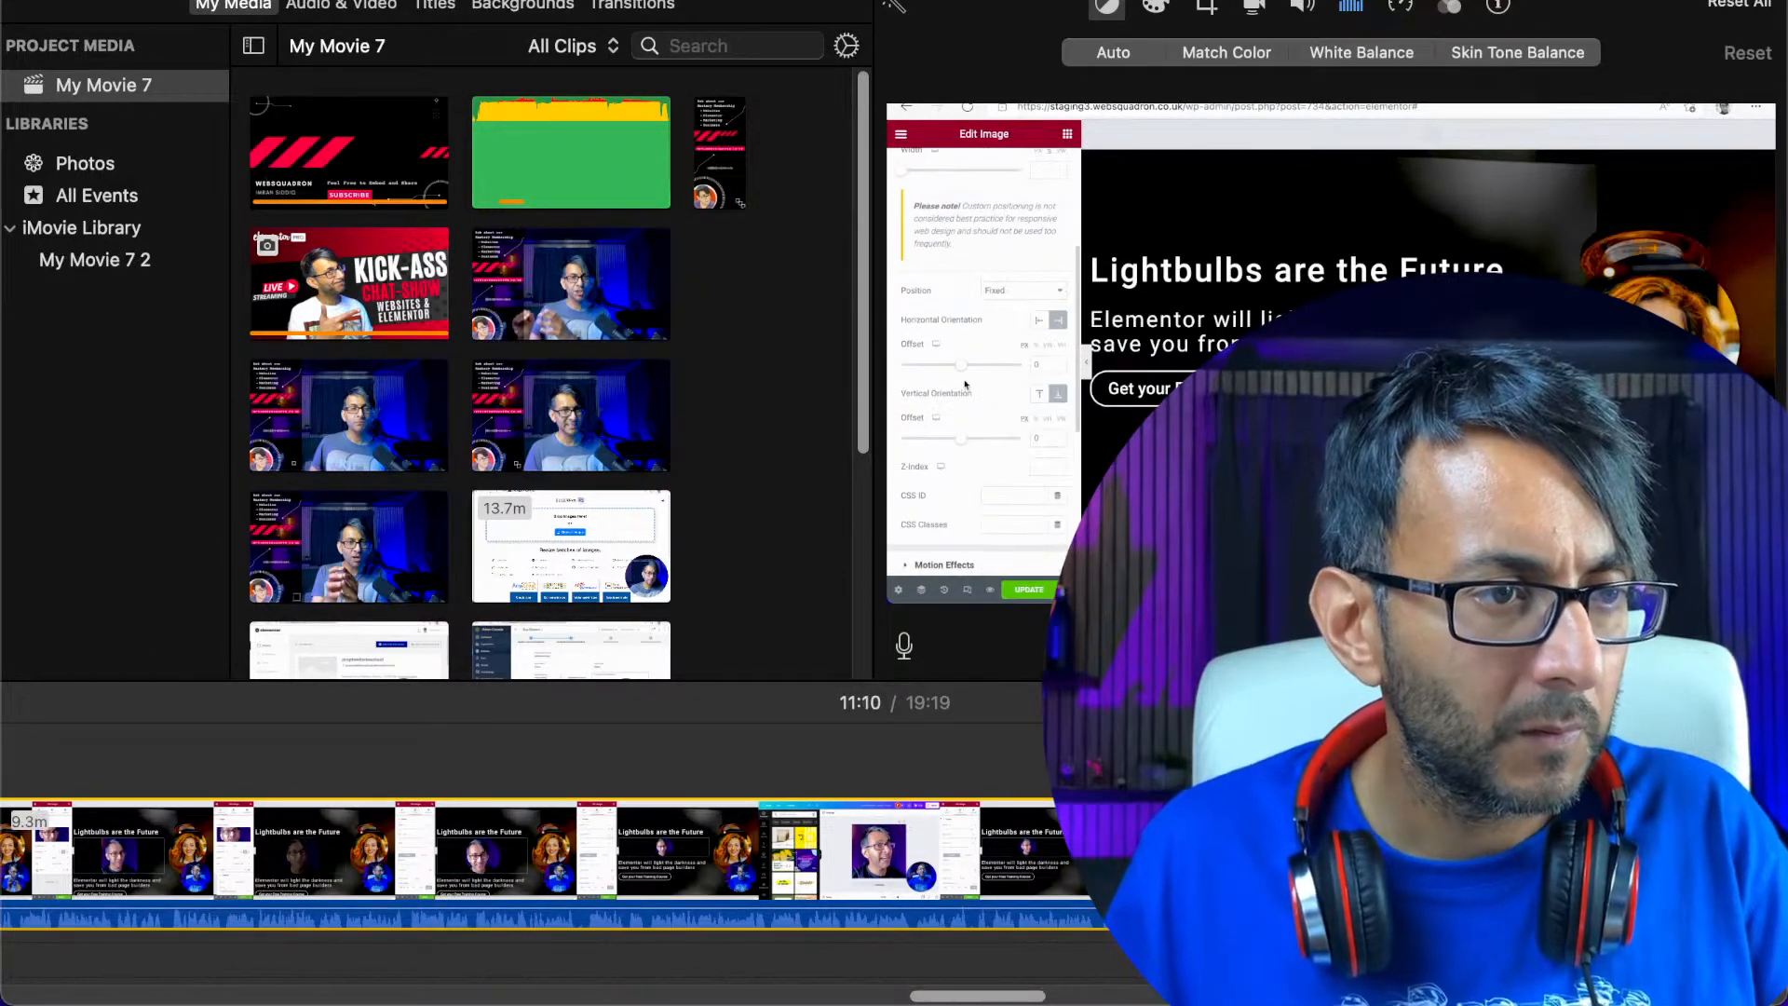
Split the recording at about 13:32 and delete the section between about 11:10 and 13:32
{"action": "left_click_drag", "start_coordinate": [1004, 994], "coordinate": [1203, 996]}
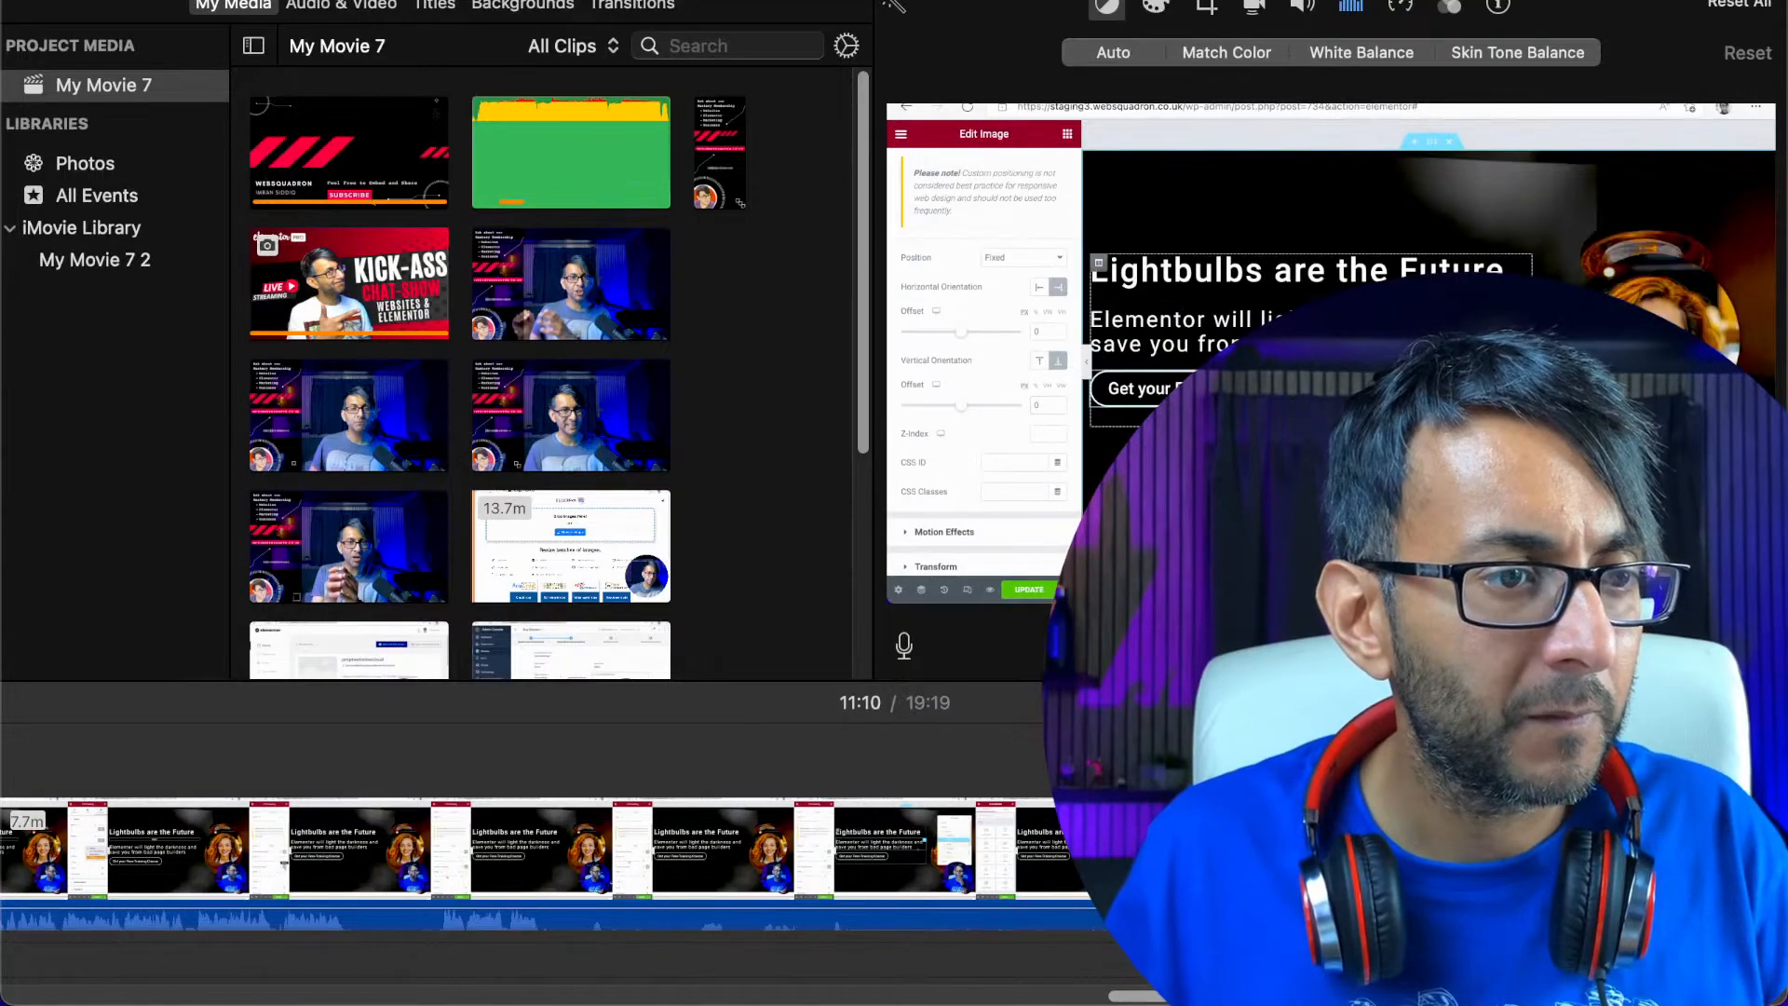
{"action": "left_click", "coordinate": [1304, 852]}
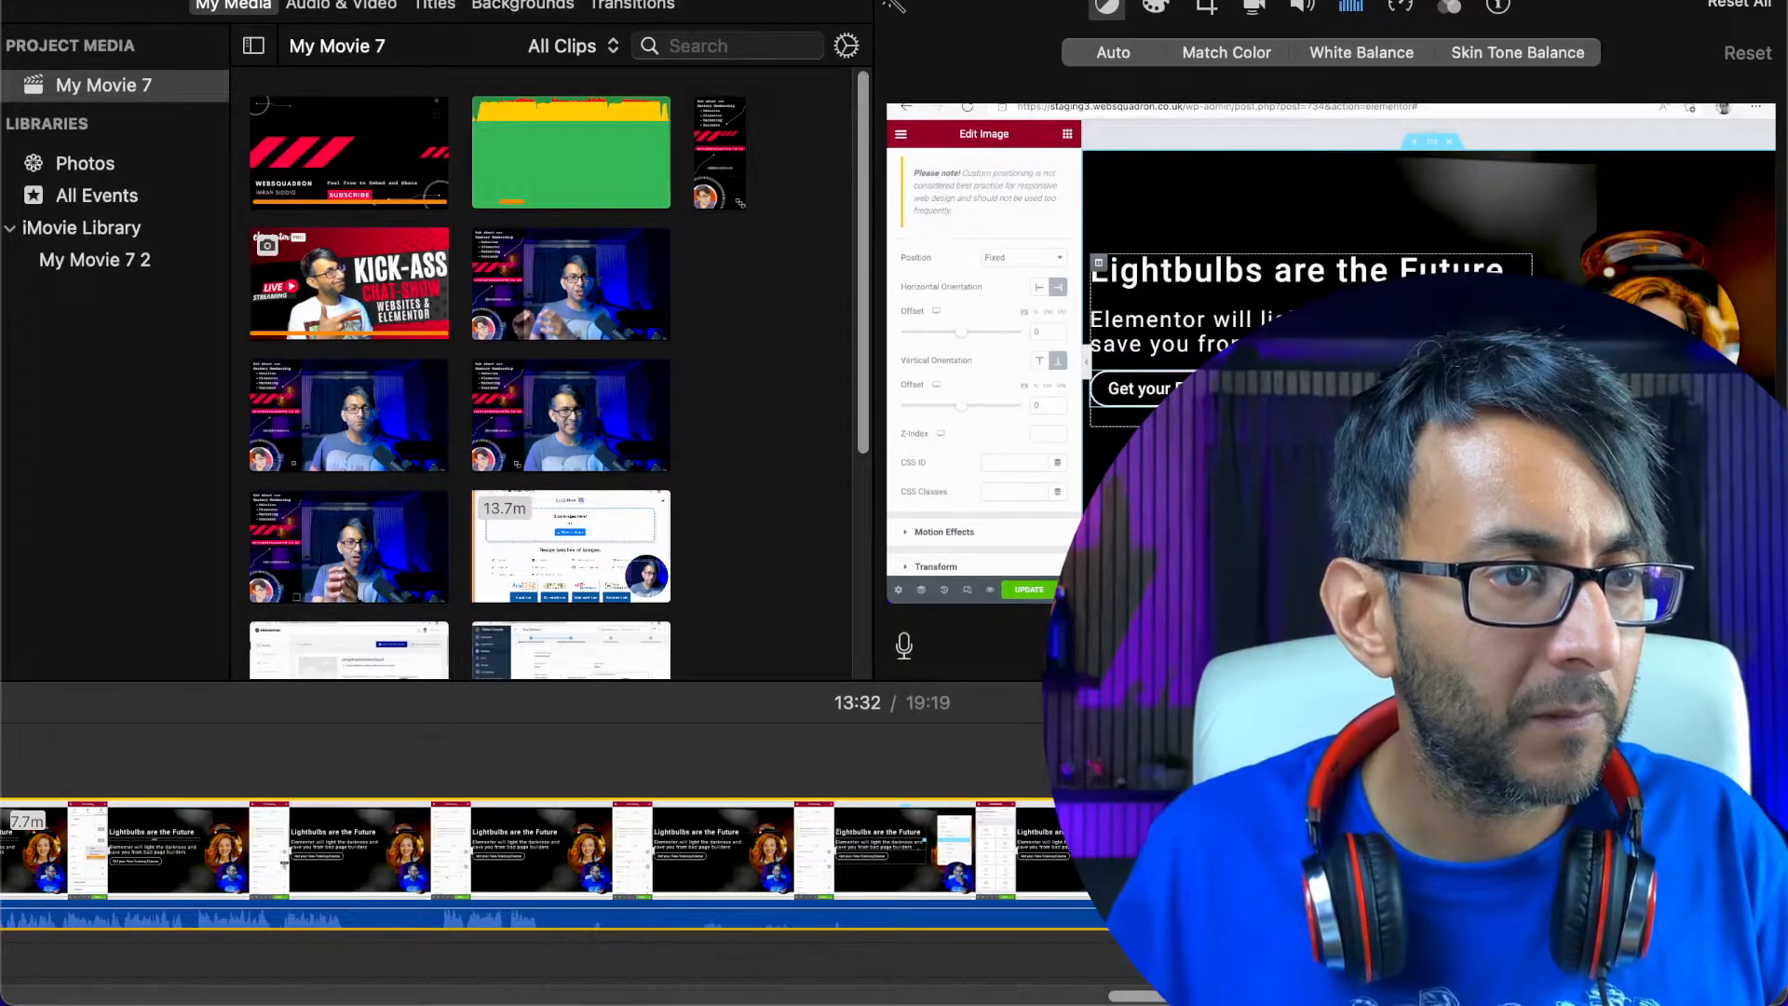
{"action": "right_click", "coordinate": [974, 843]}
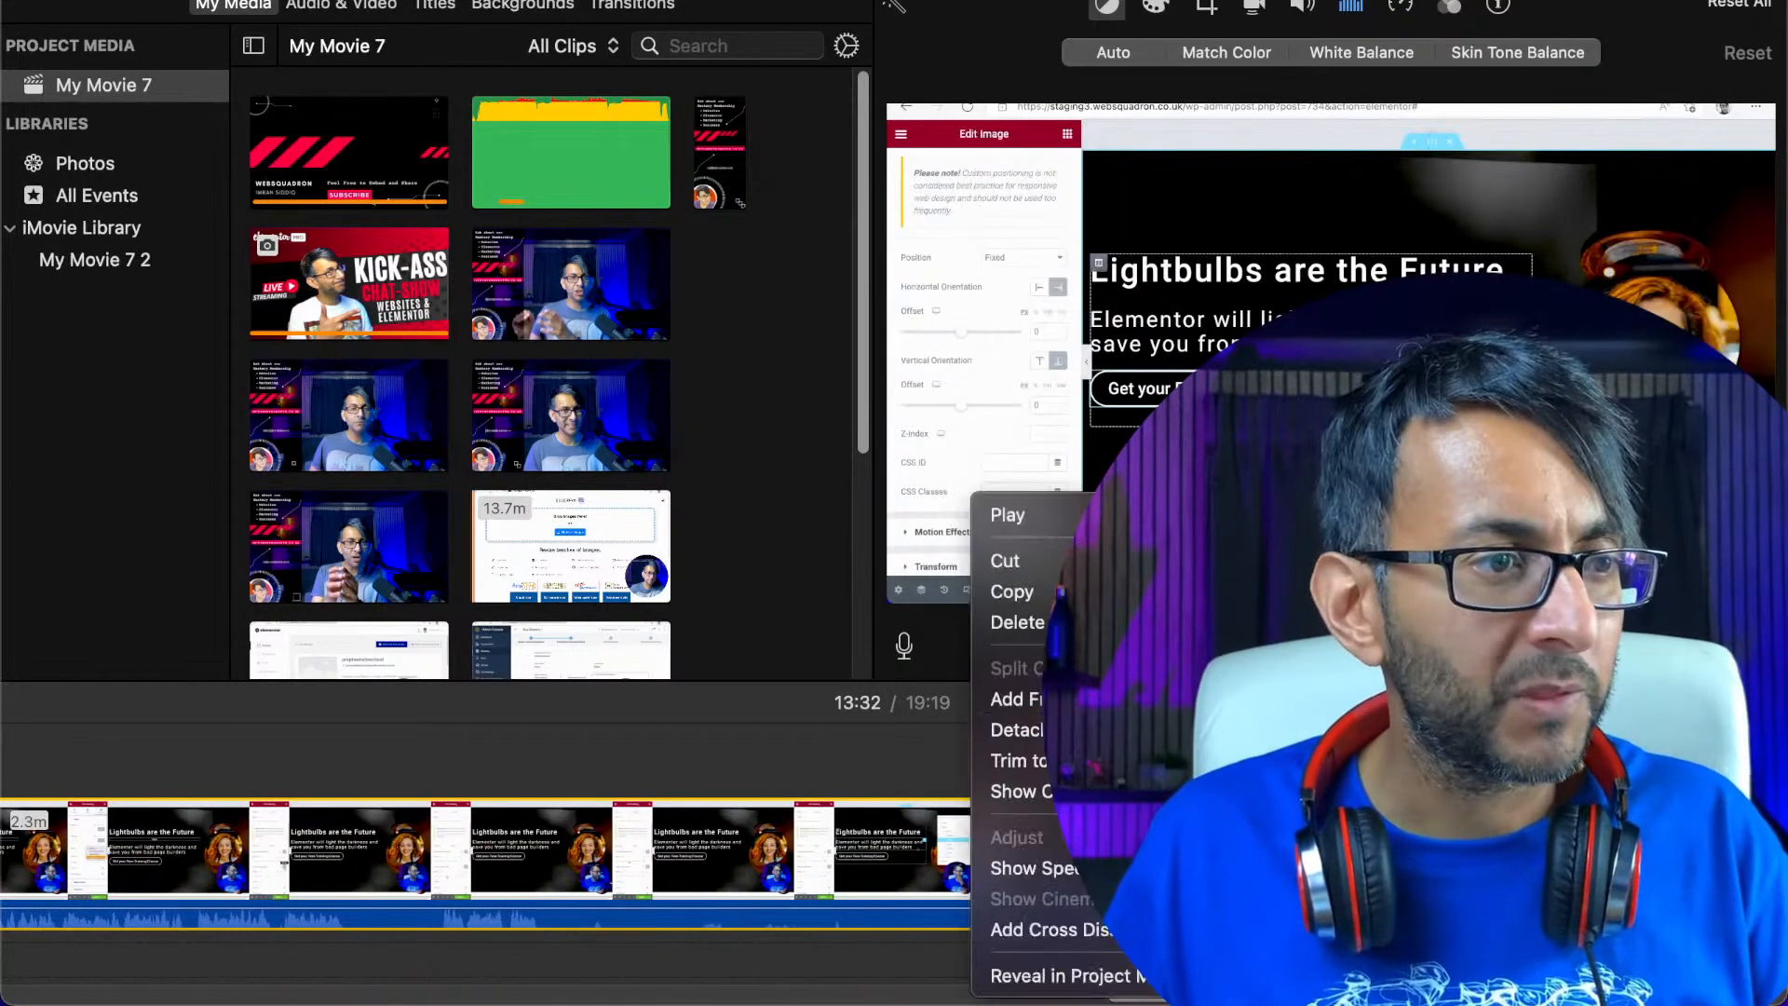
{"action": "left_click", "coordinate": [1017, 621]}
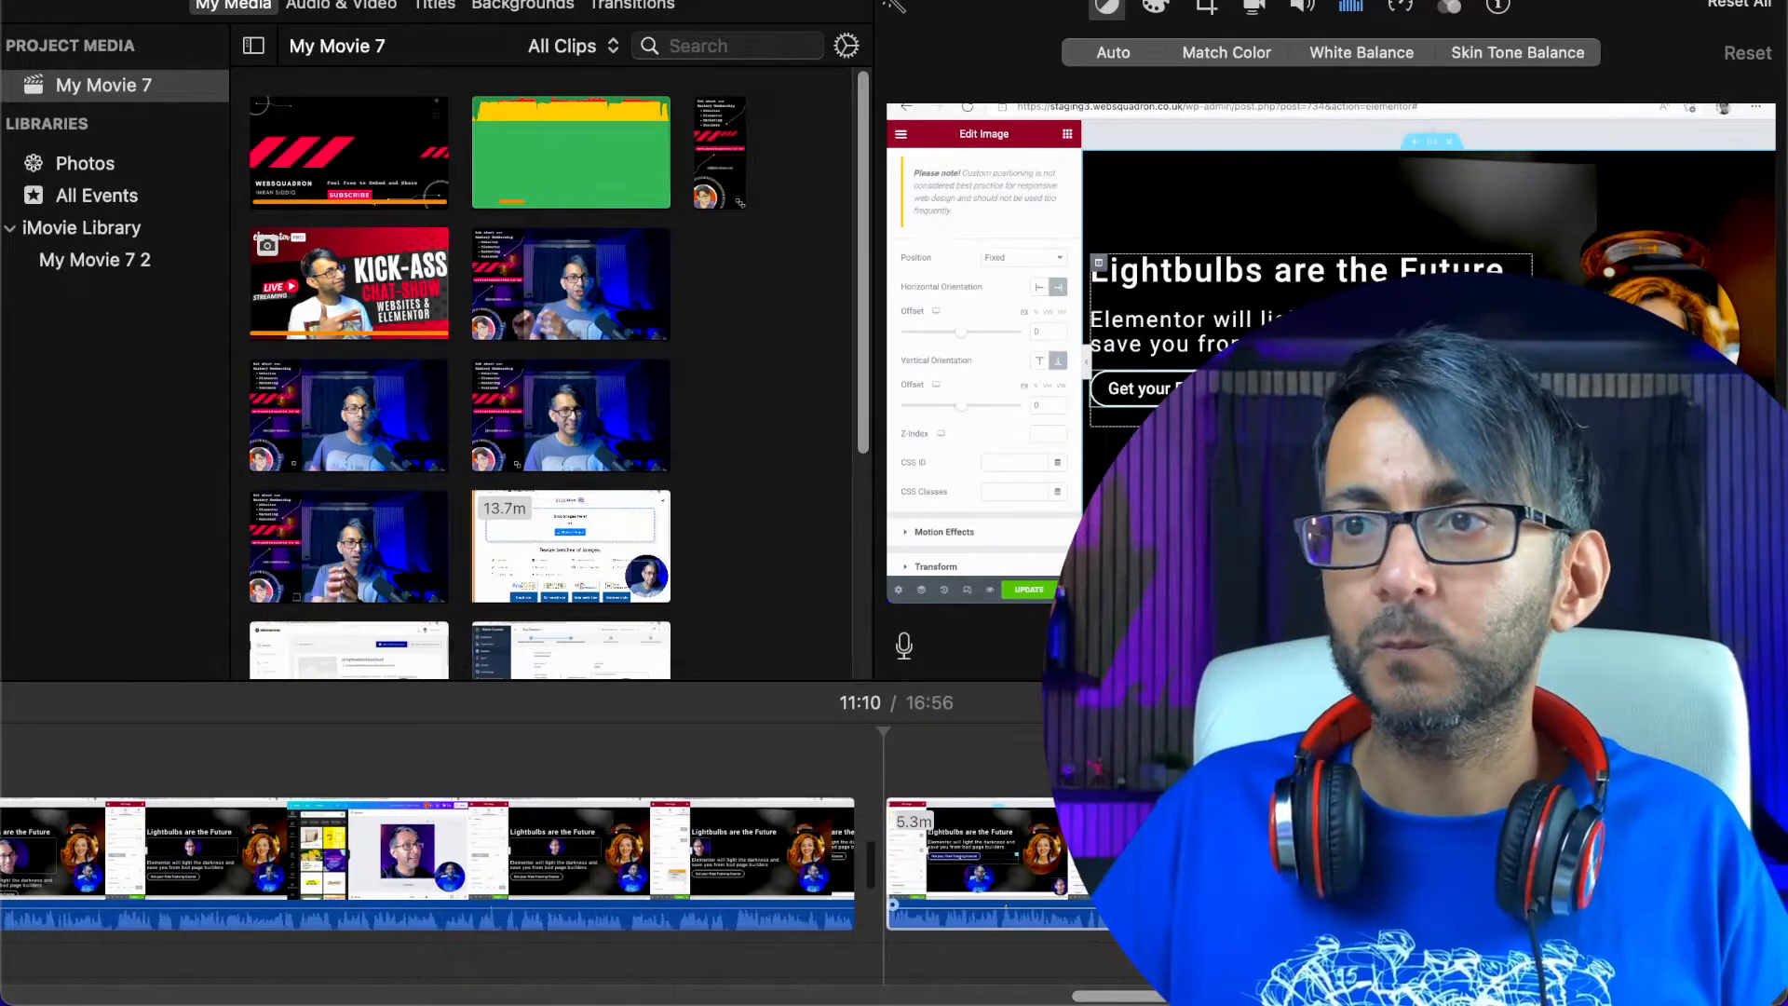
Preview the recording after the 11:10 join and play it around 13:14
{"action": "left_click", "coordinate": [960, 851]}
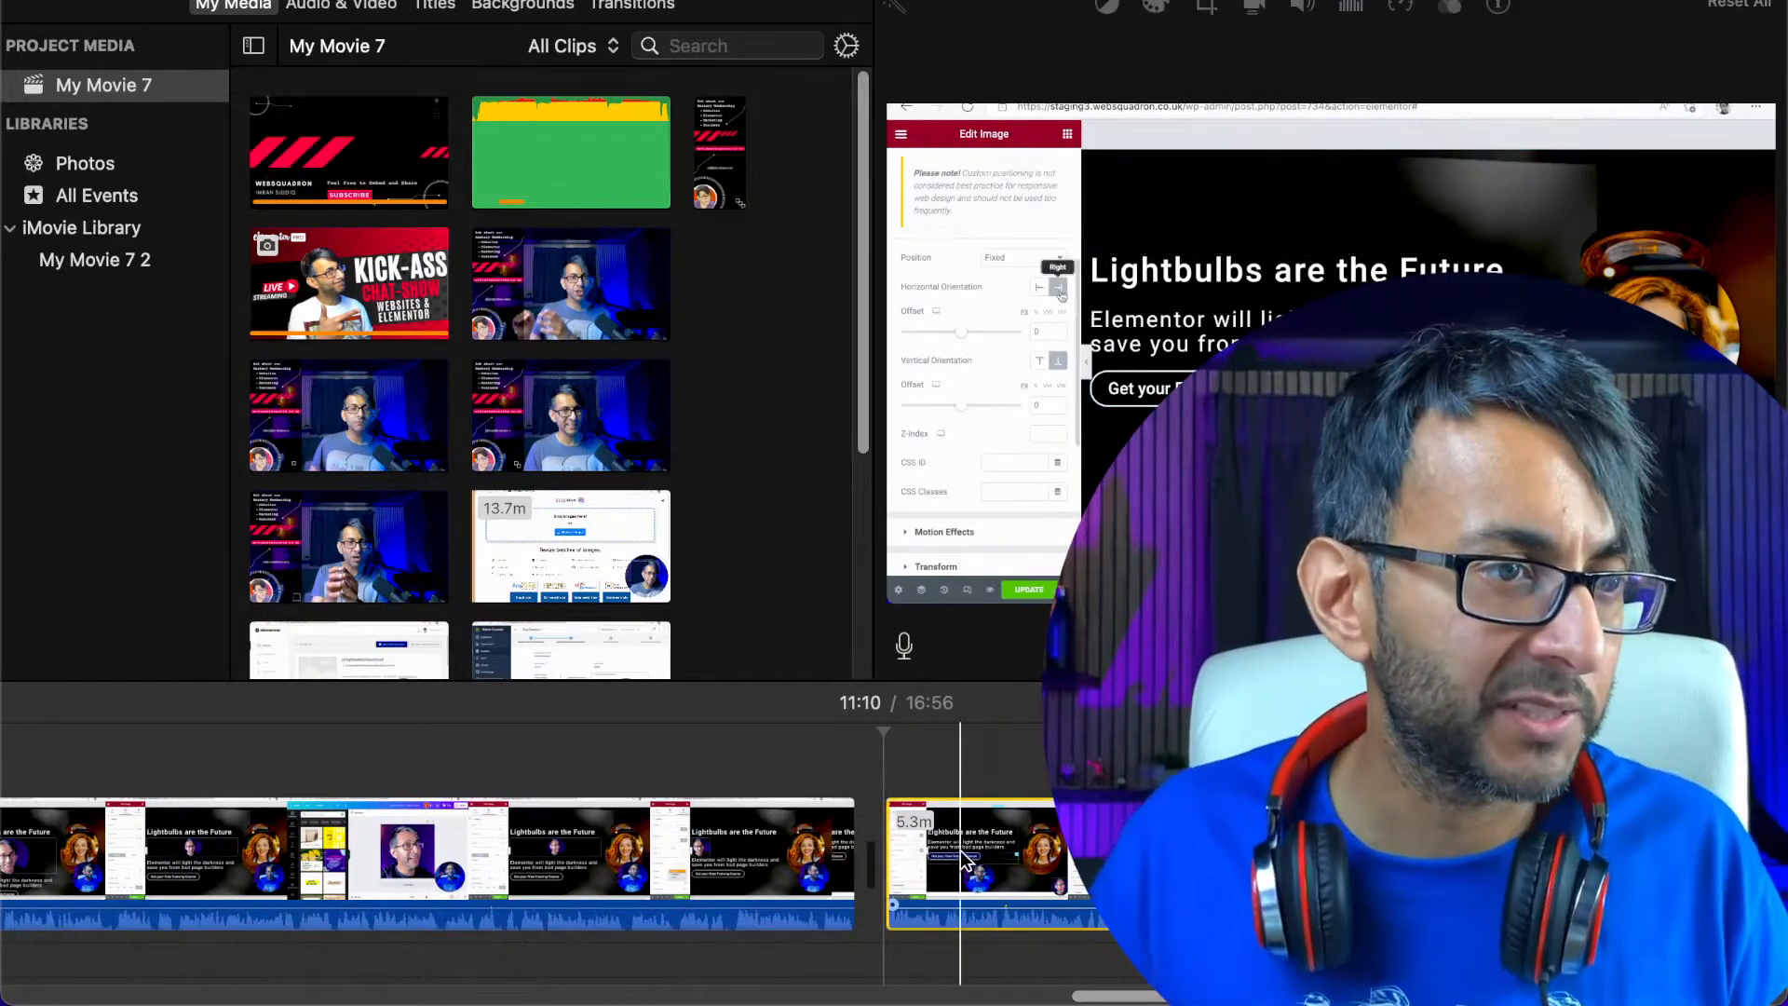
{"action": "scroll", "coordinate": [1129, 978], "scroll_direction": "right", "scroll_amount": 10}
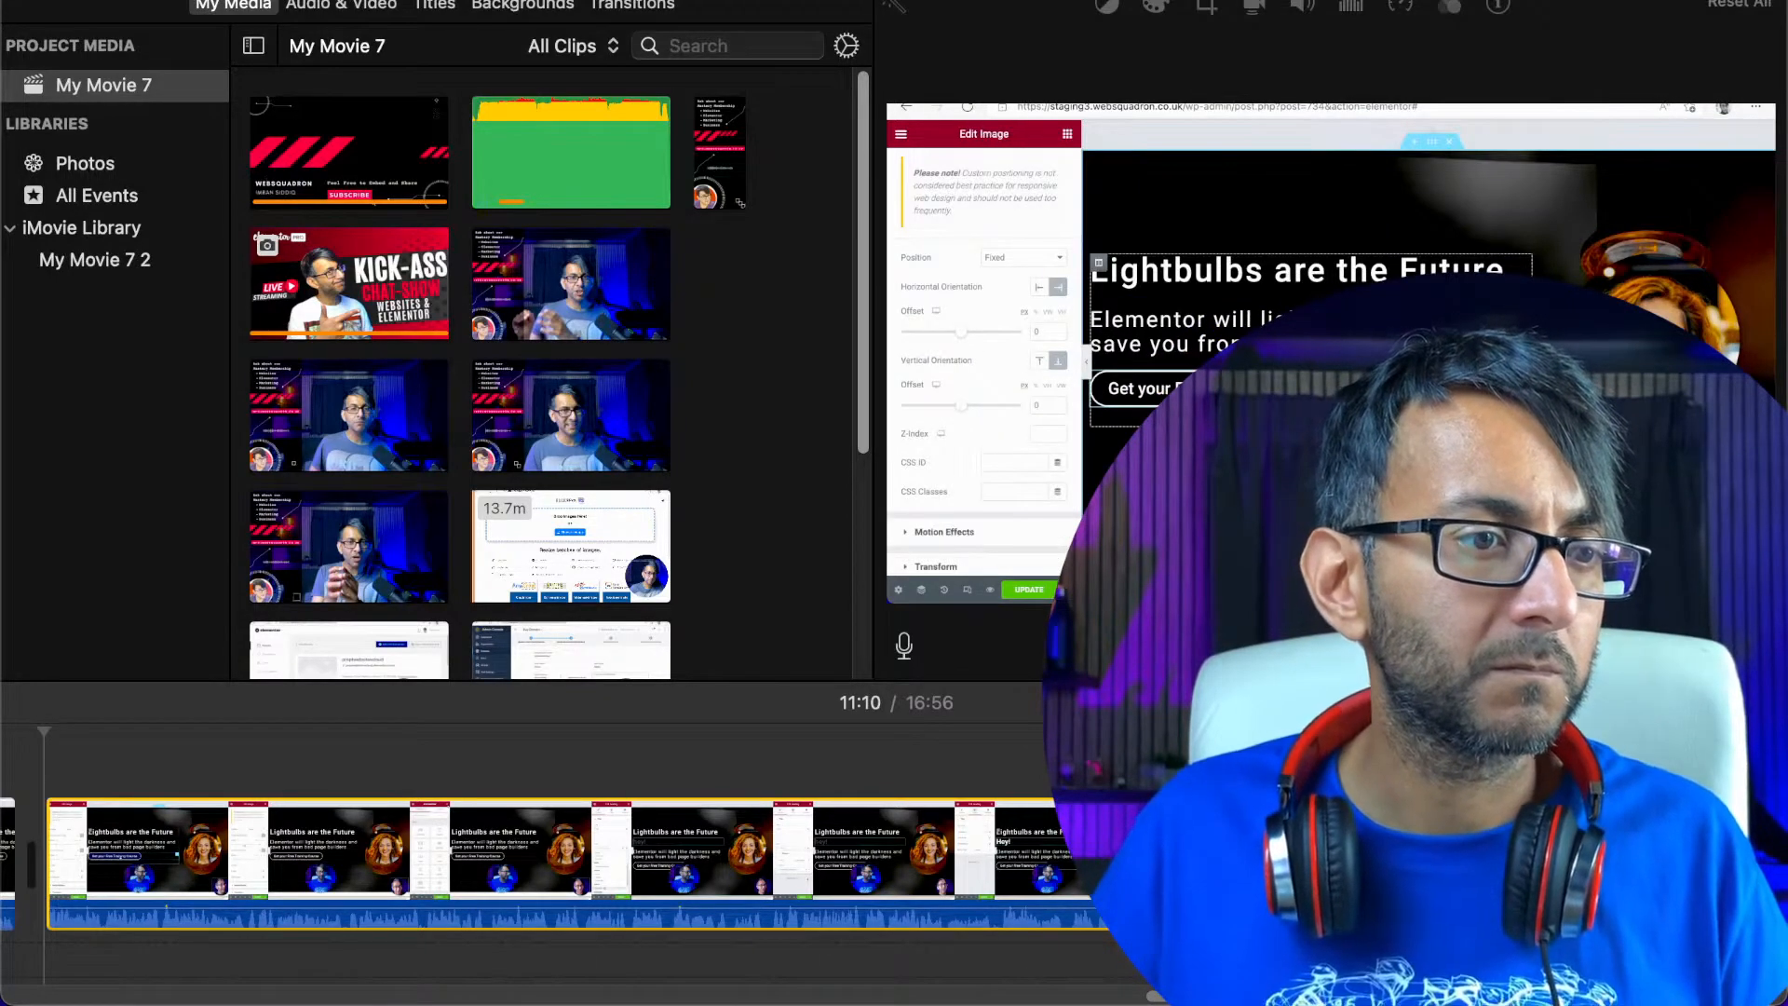
{"action": "scroll", "coordinate": [936, 868], "scroll_direction": "right", "scroll_amount": 3}
{"action": "key", "text": "space"}
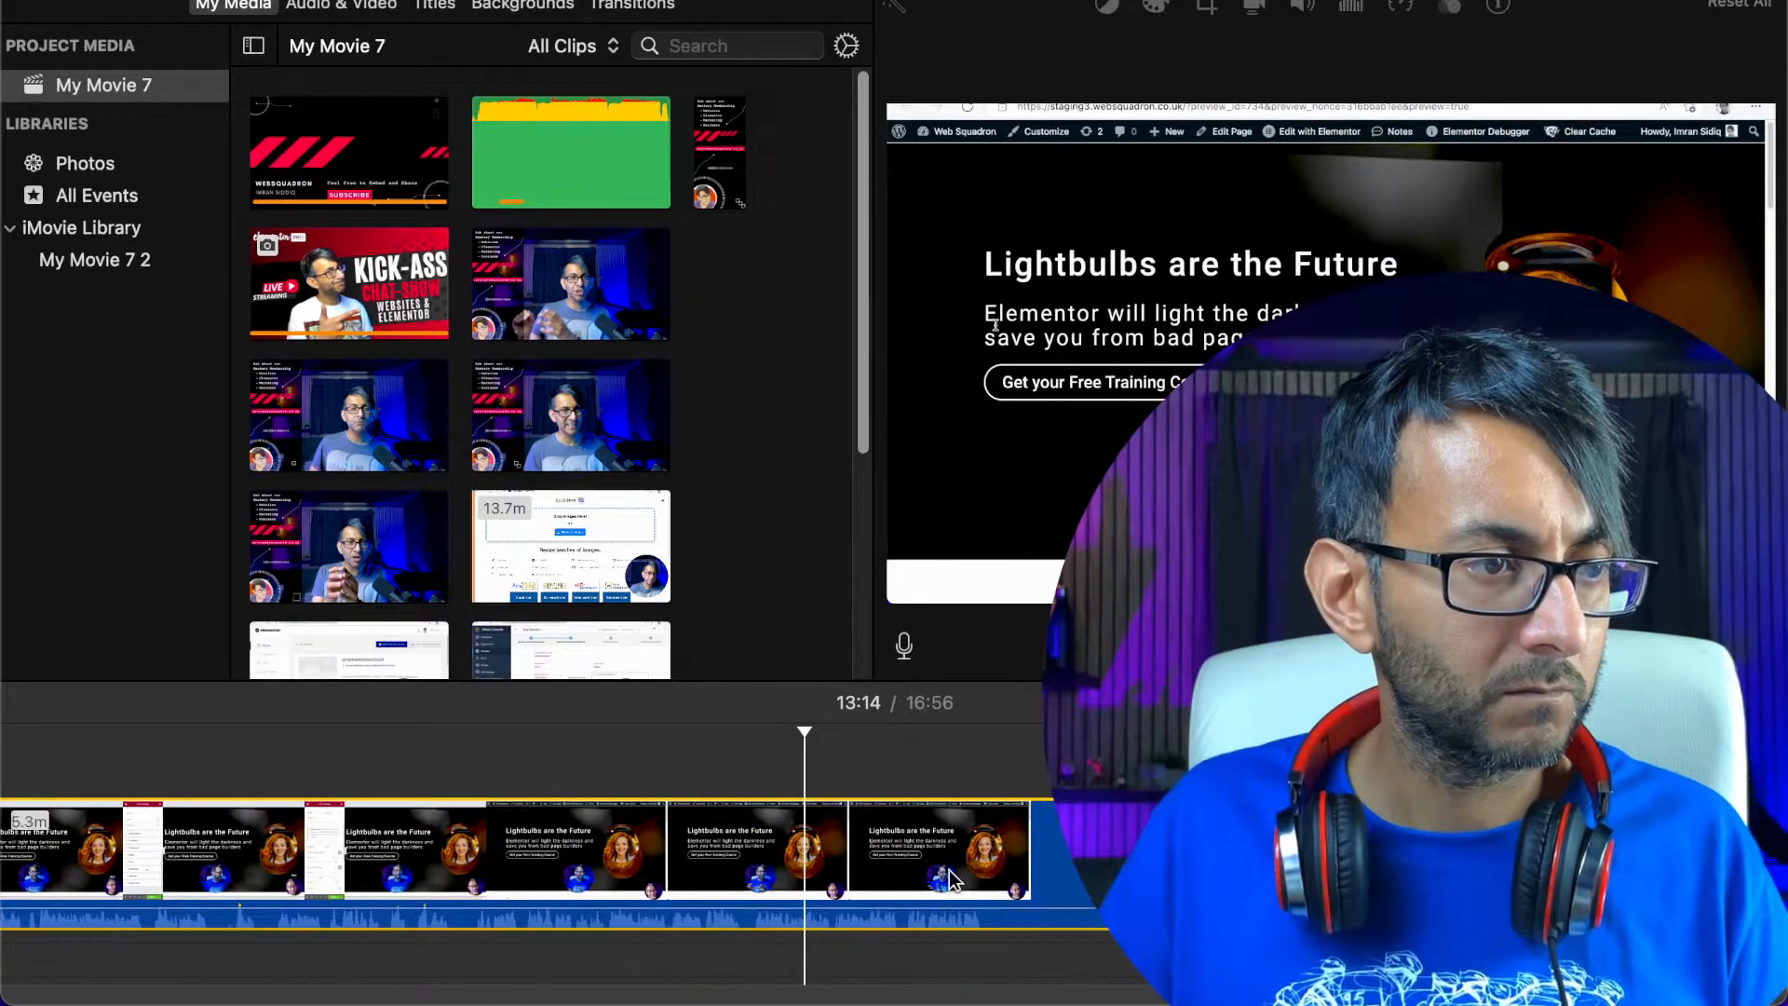
Split the recording at about 13:19, where the next unwanted section starts
{"action": "left_click", "coordinate": [874, 839]}
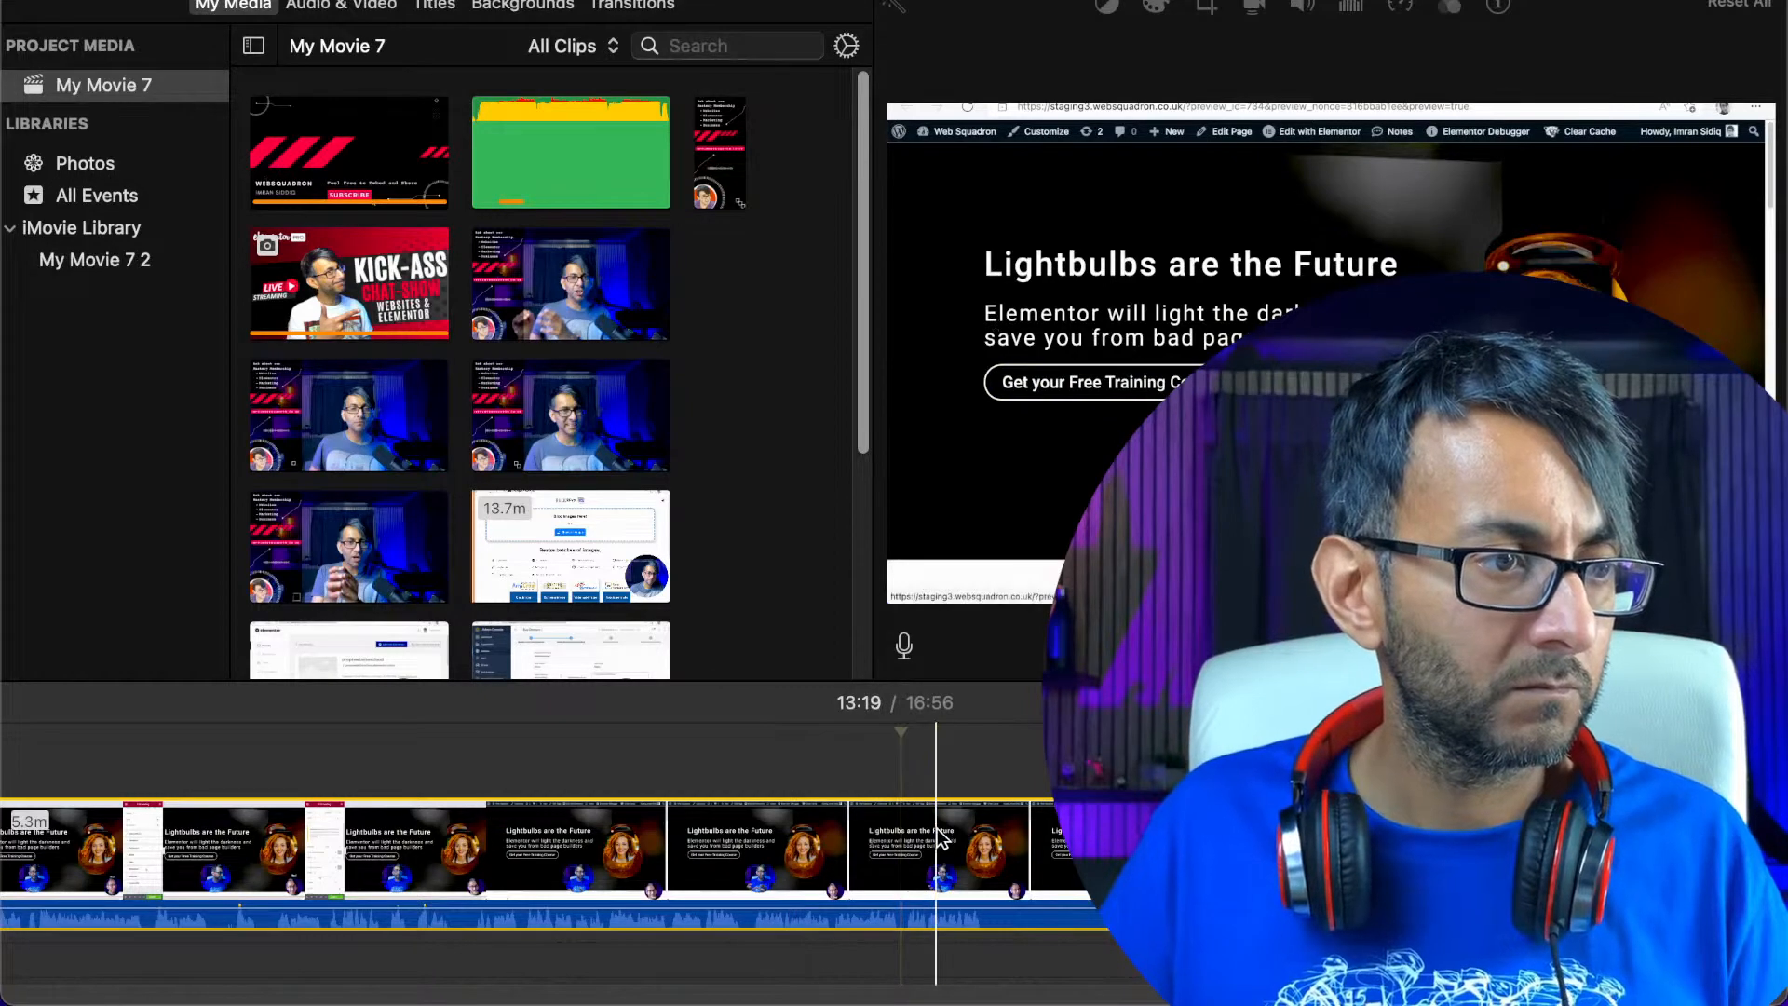
{"action": "right_click", "coordinate": [896, 829]}
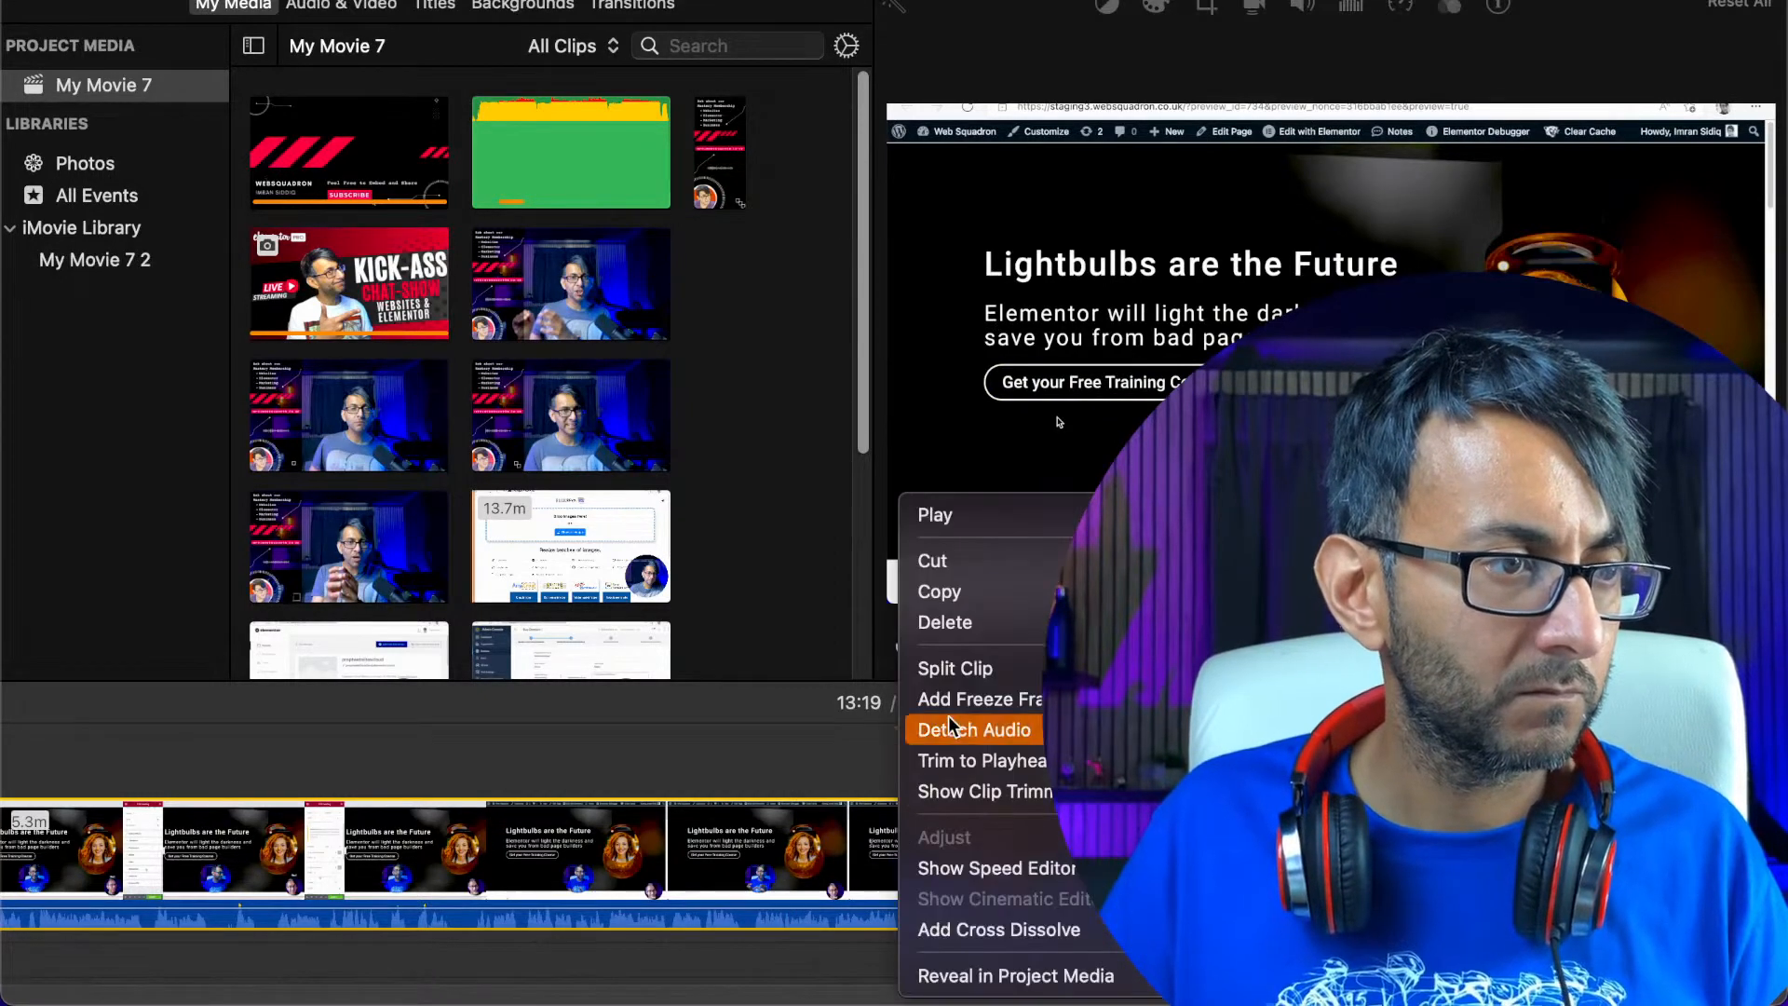
{"action": "left_click", "coordinate": [969, 668]}
Sample the recording after the 13:19 split around 14:02, 13:41 and 14:19
{"action": "scroll", "coordinate": [1099, 847], "scroll_direction": "right", "scroll_amount": 4}
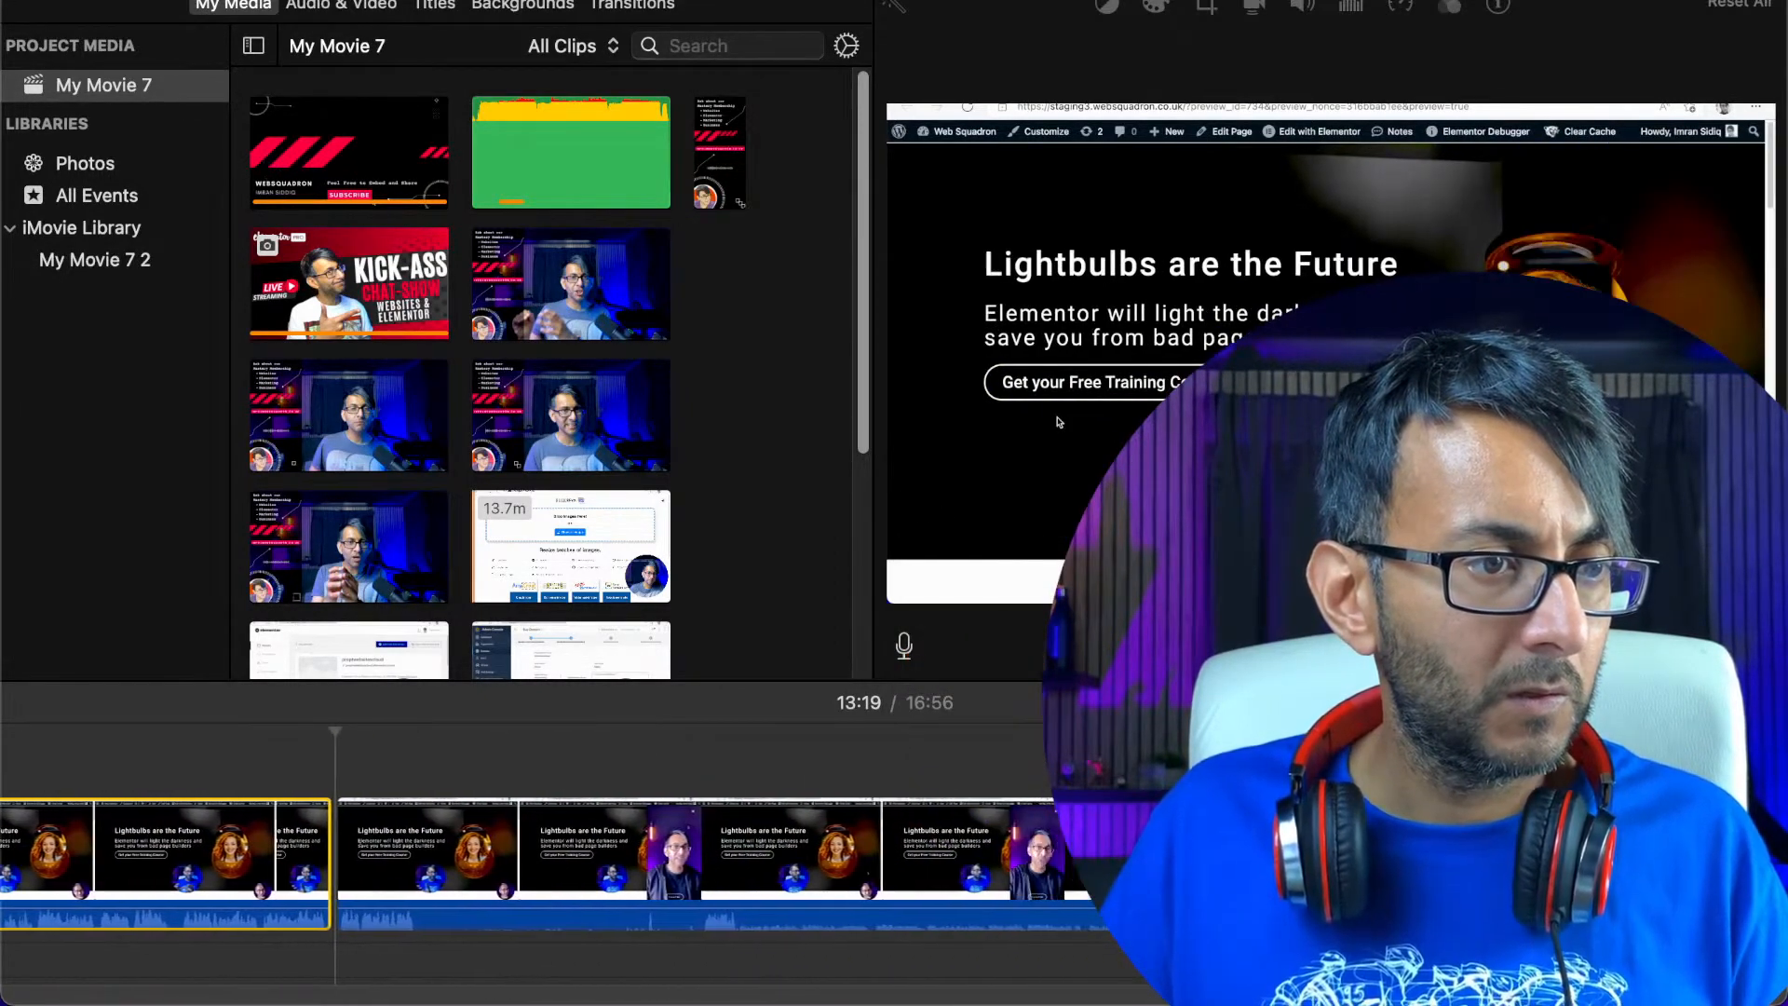
{"action": "left_click", "coordinate": [1099, 848]}
{"action": "key", "text": "space"}
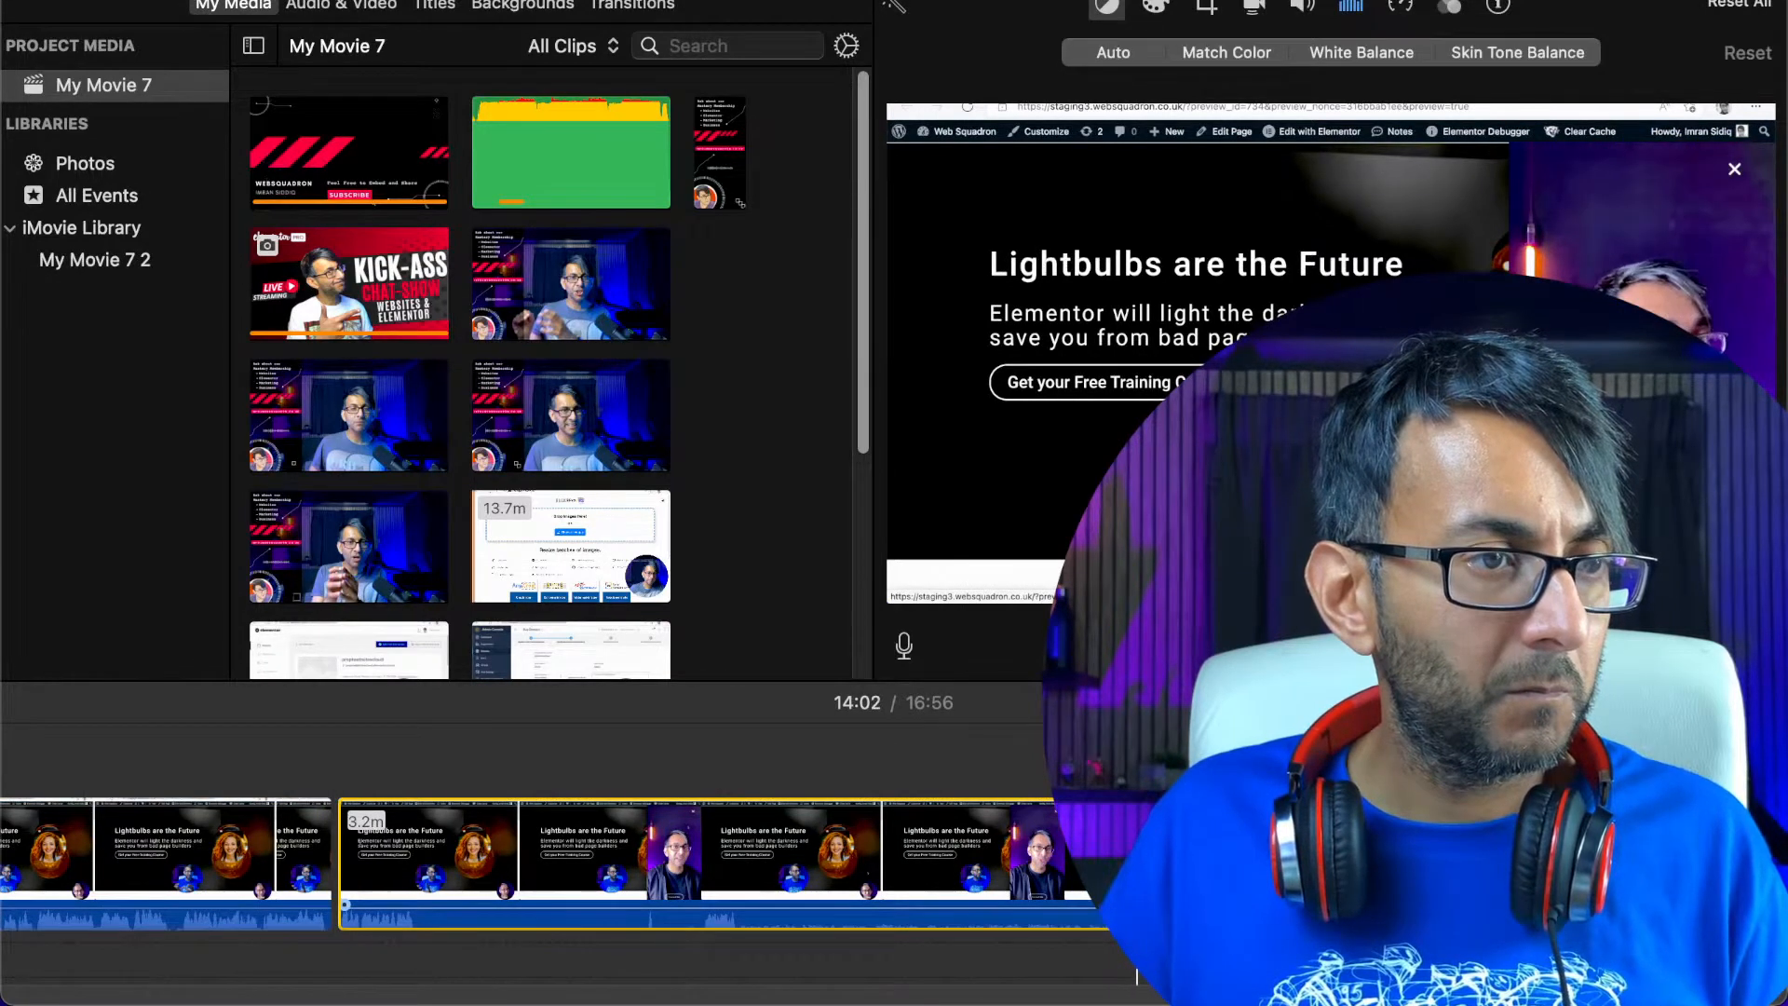
{"action": "left_click", "coordinate": [702, 919]}
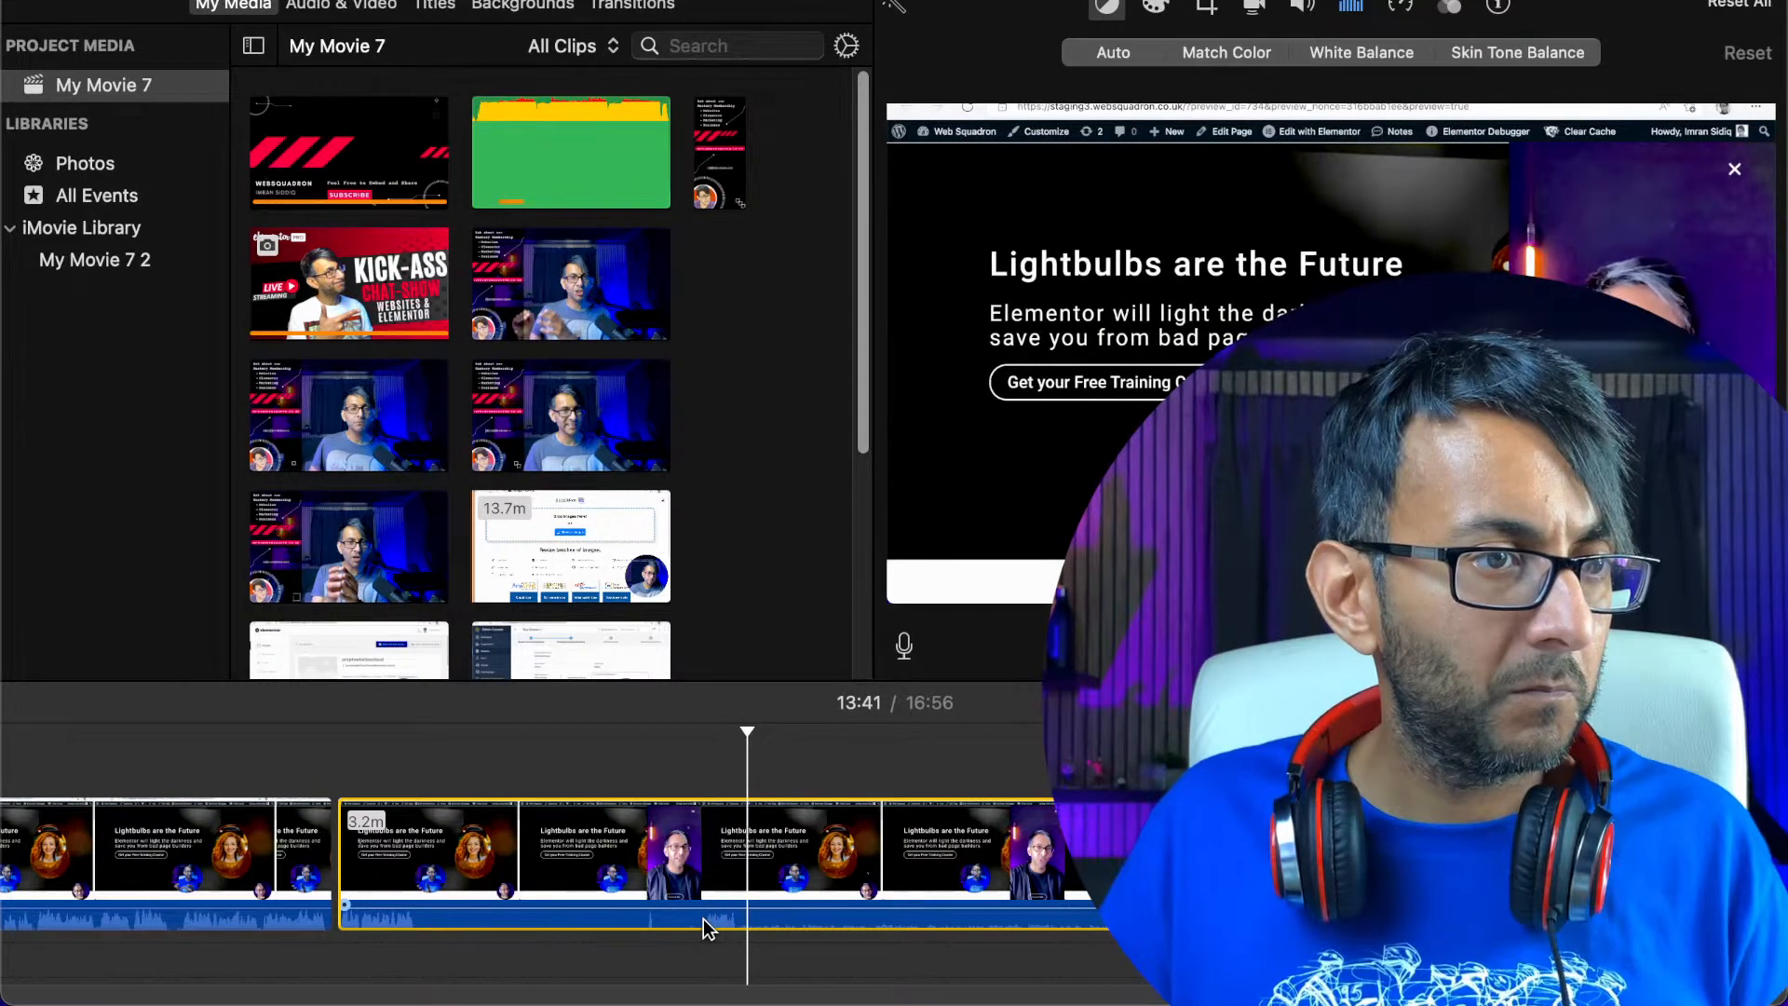
{"action": "left_click", "coordinate": [1140, 918]}
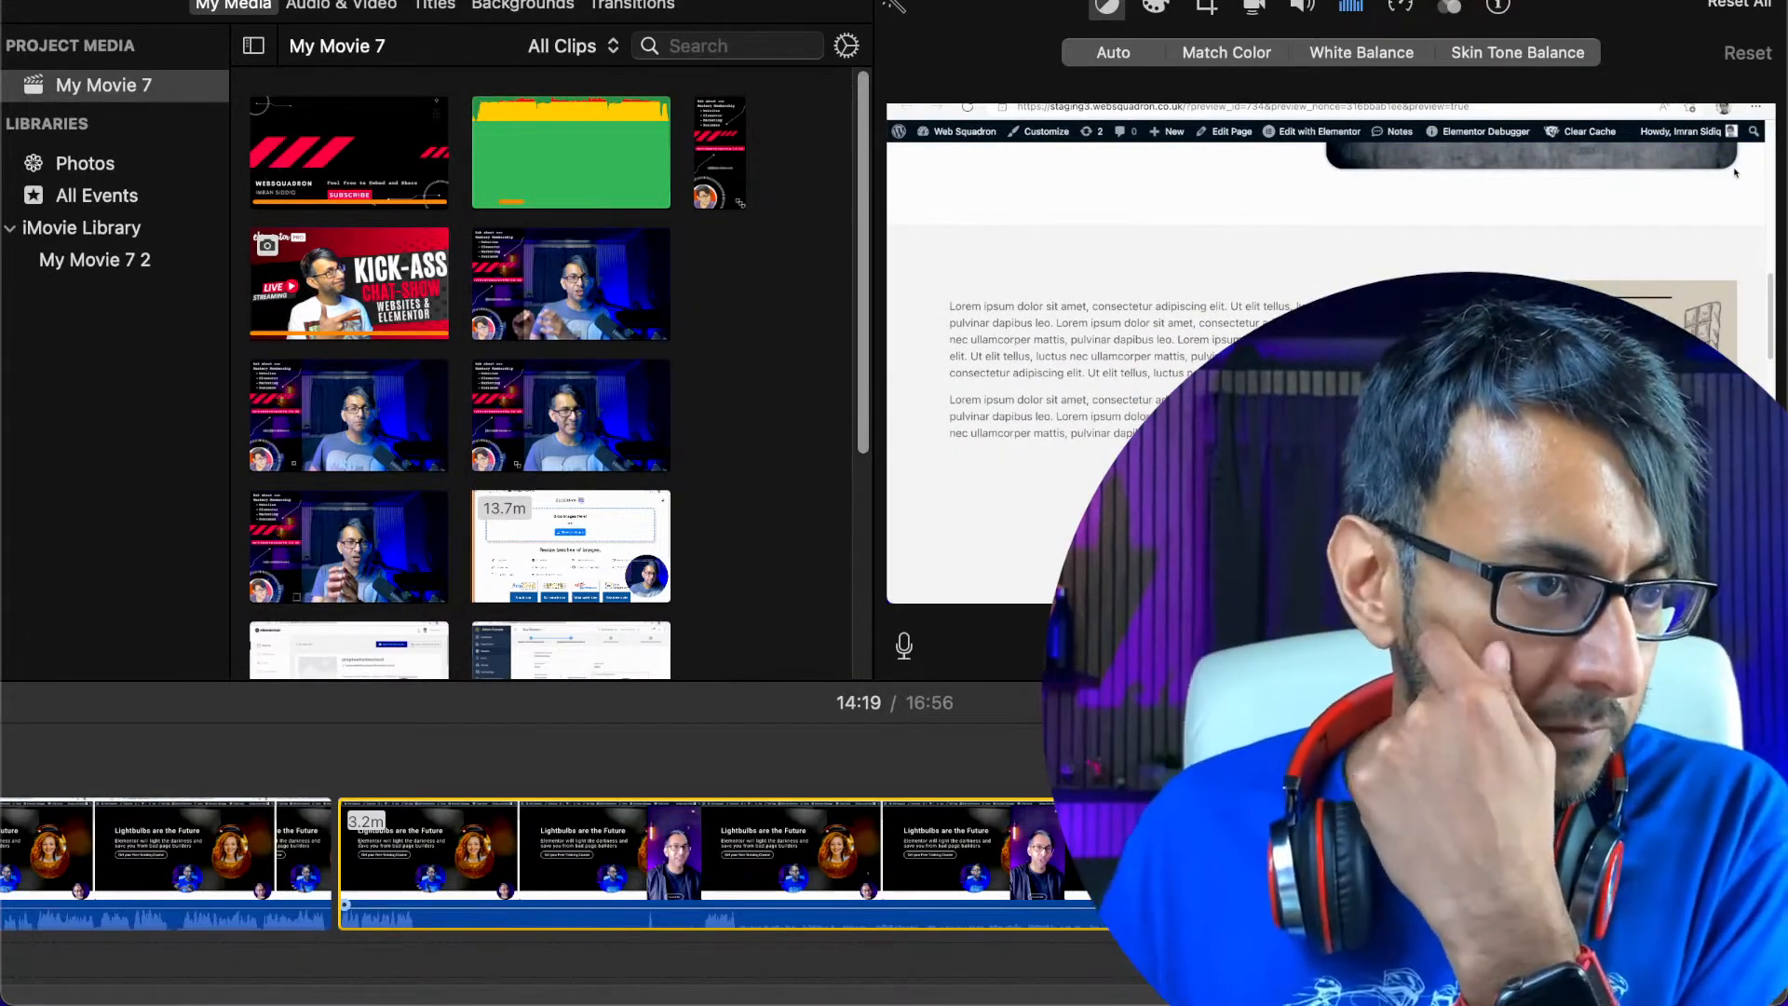
Look along the recording after the 13:19 split and play it around 14:11 and across the split
{"action": "scroll", "coordinate": [545, 857], "scroll_direction": "right", "scroll_amount": 10}
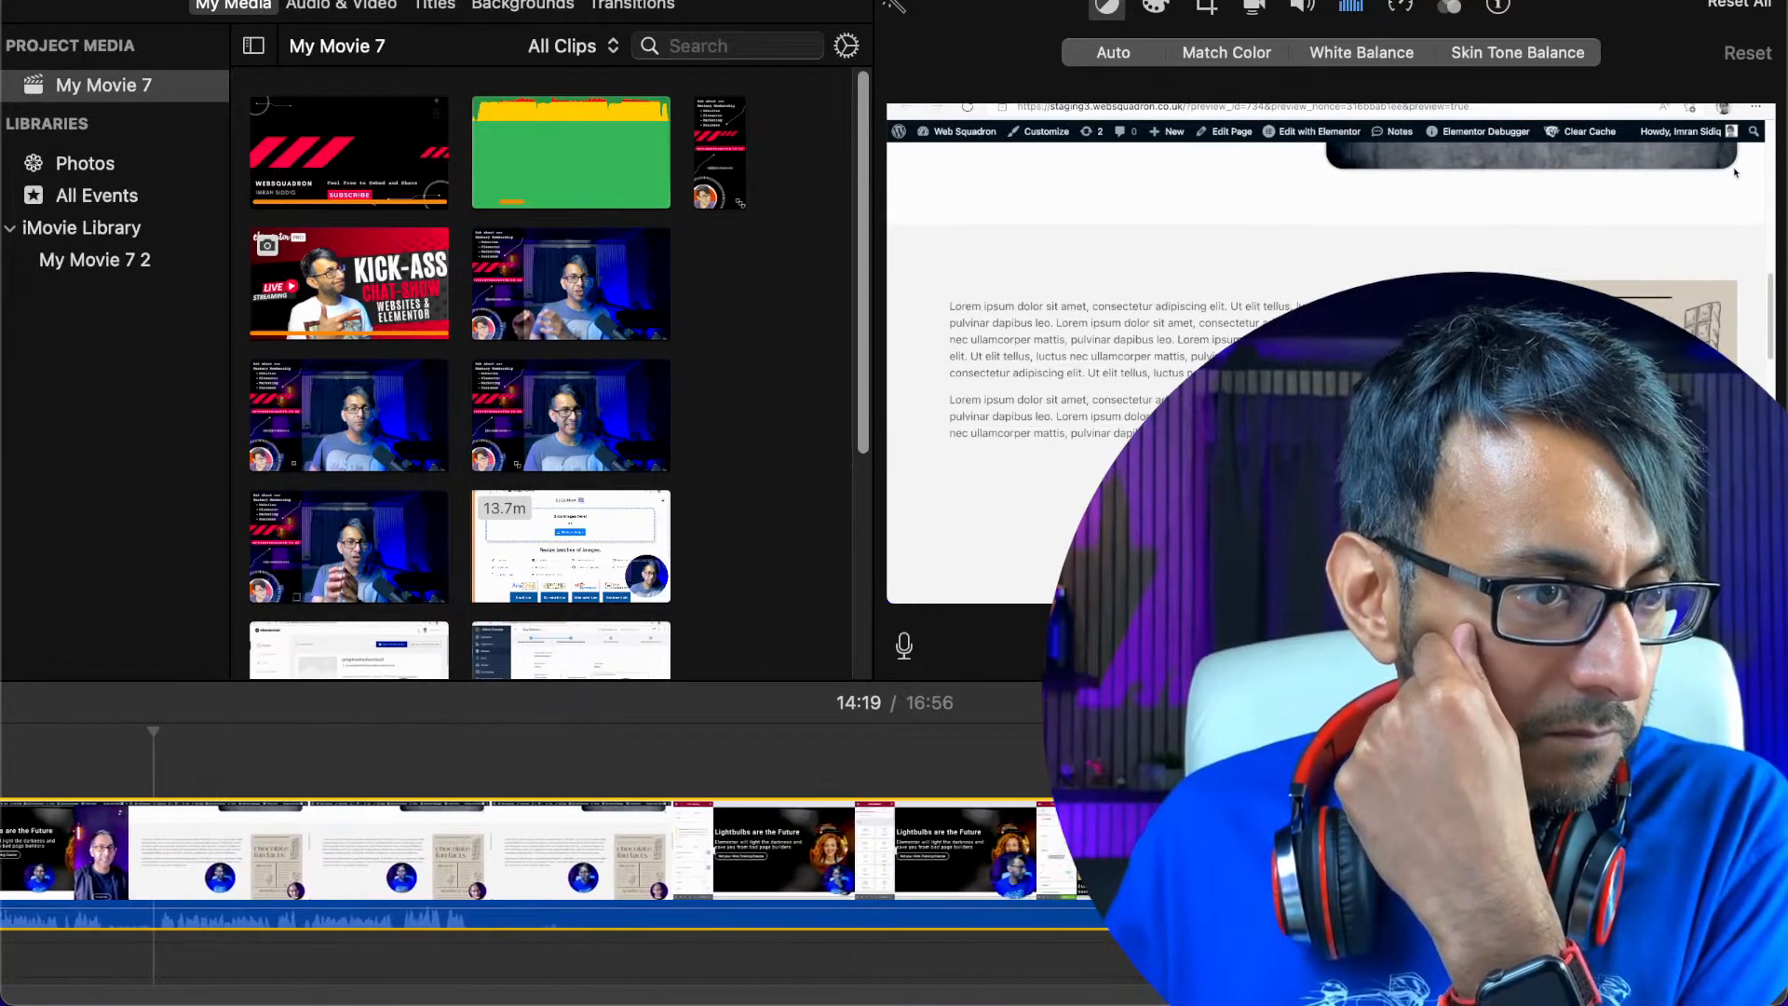
{"action": "scroll", "coordinate": [544, 857], "scroll_direction": "right", "scroll_amount": 10}
{"action": "scroll", "coordinate": [545, 861], "scroll_direction": "left", "scroll_amount": 1}
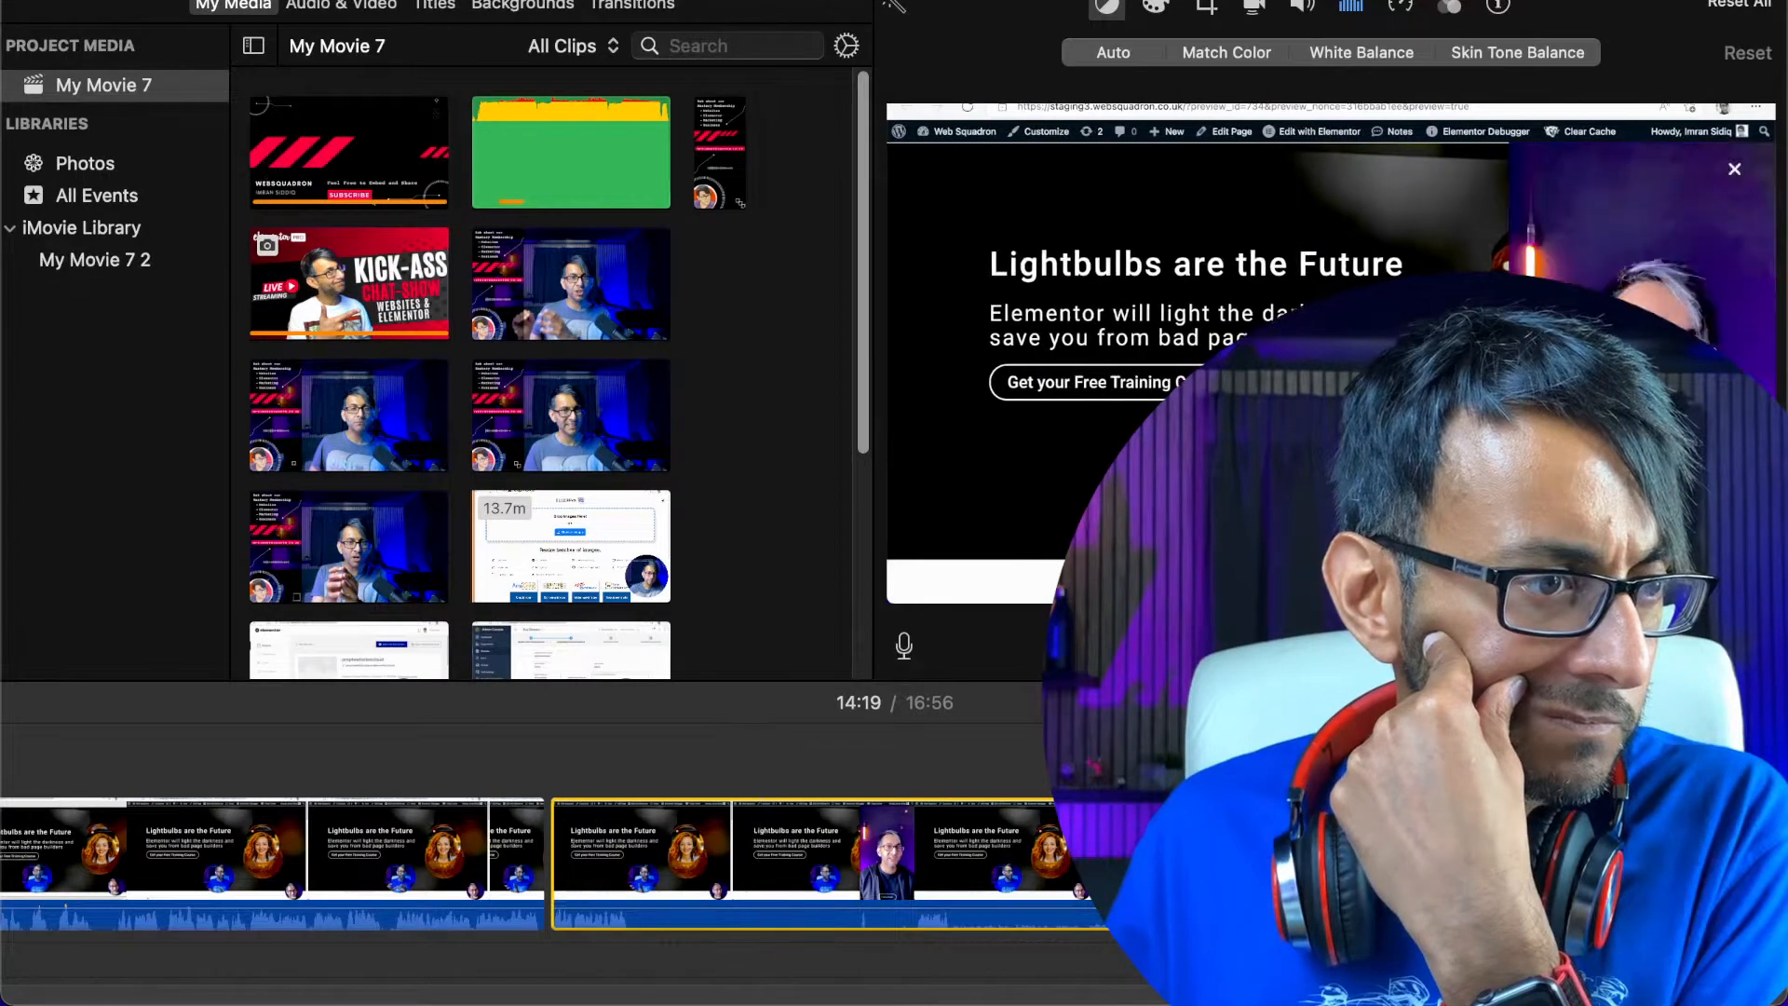
{"action": "scroll", "coordinate": [894, 861], "scroll_direction": "right", "scroll_amount": 10}
{"action": "scroll", "coordinate": [545, 862], "scroll_direction": "right", "scroll_amount": 10}
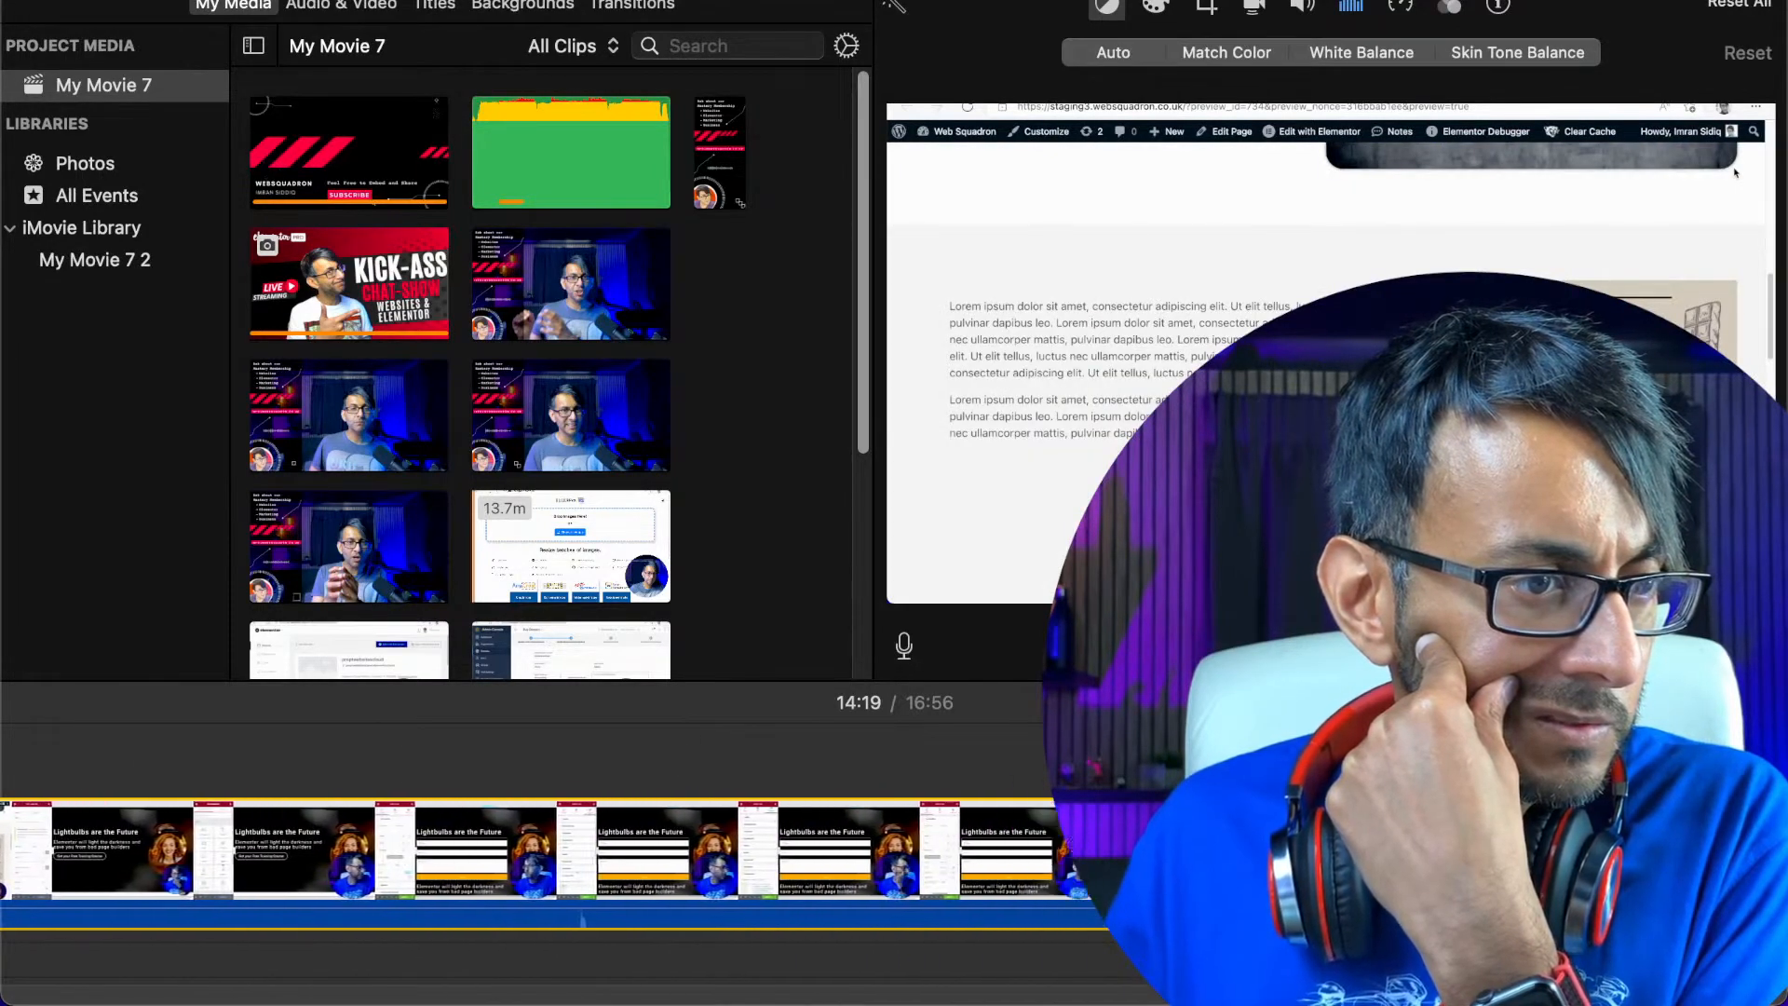
{"action": "left_click_drag", "start_coordinate": [1175, 996], "coordinate": [1248, 996]}
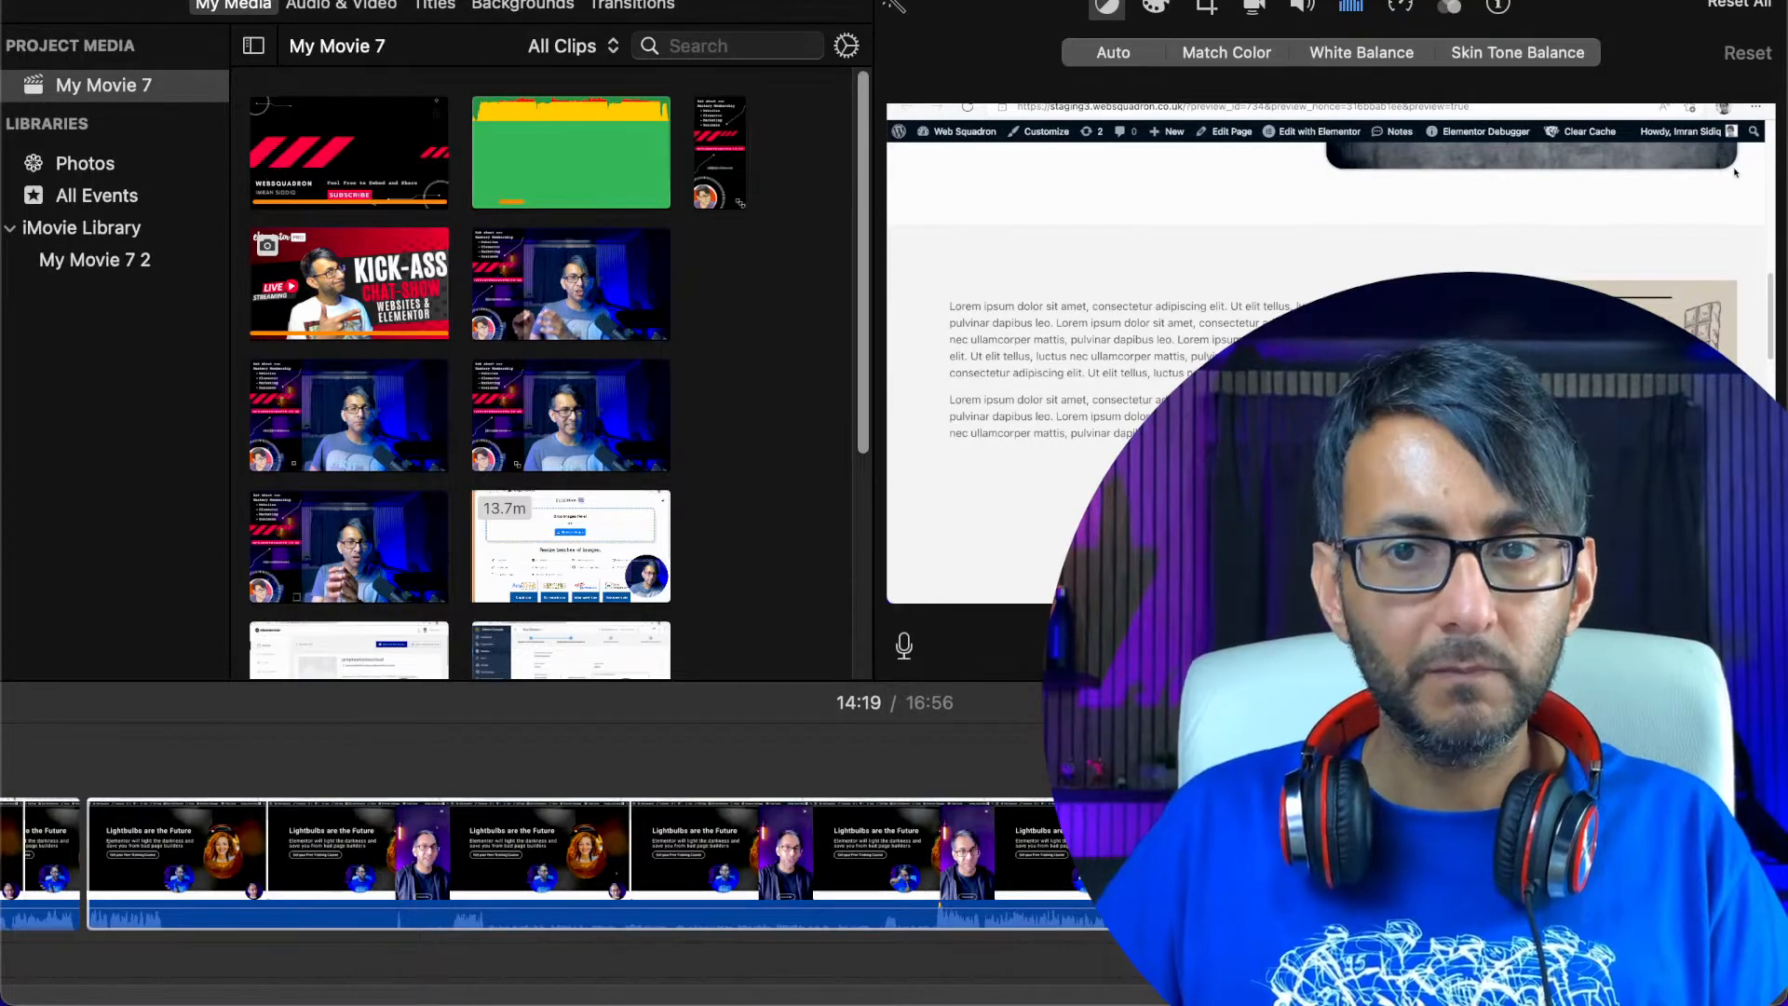
{"action": "left_click", "coordinate": [932, 917]}
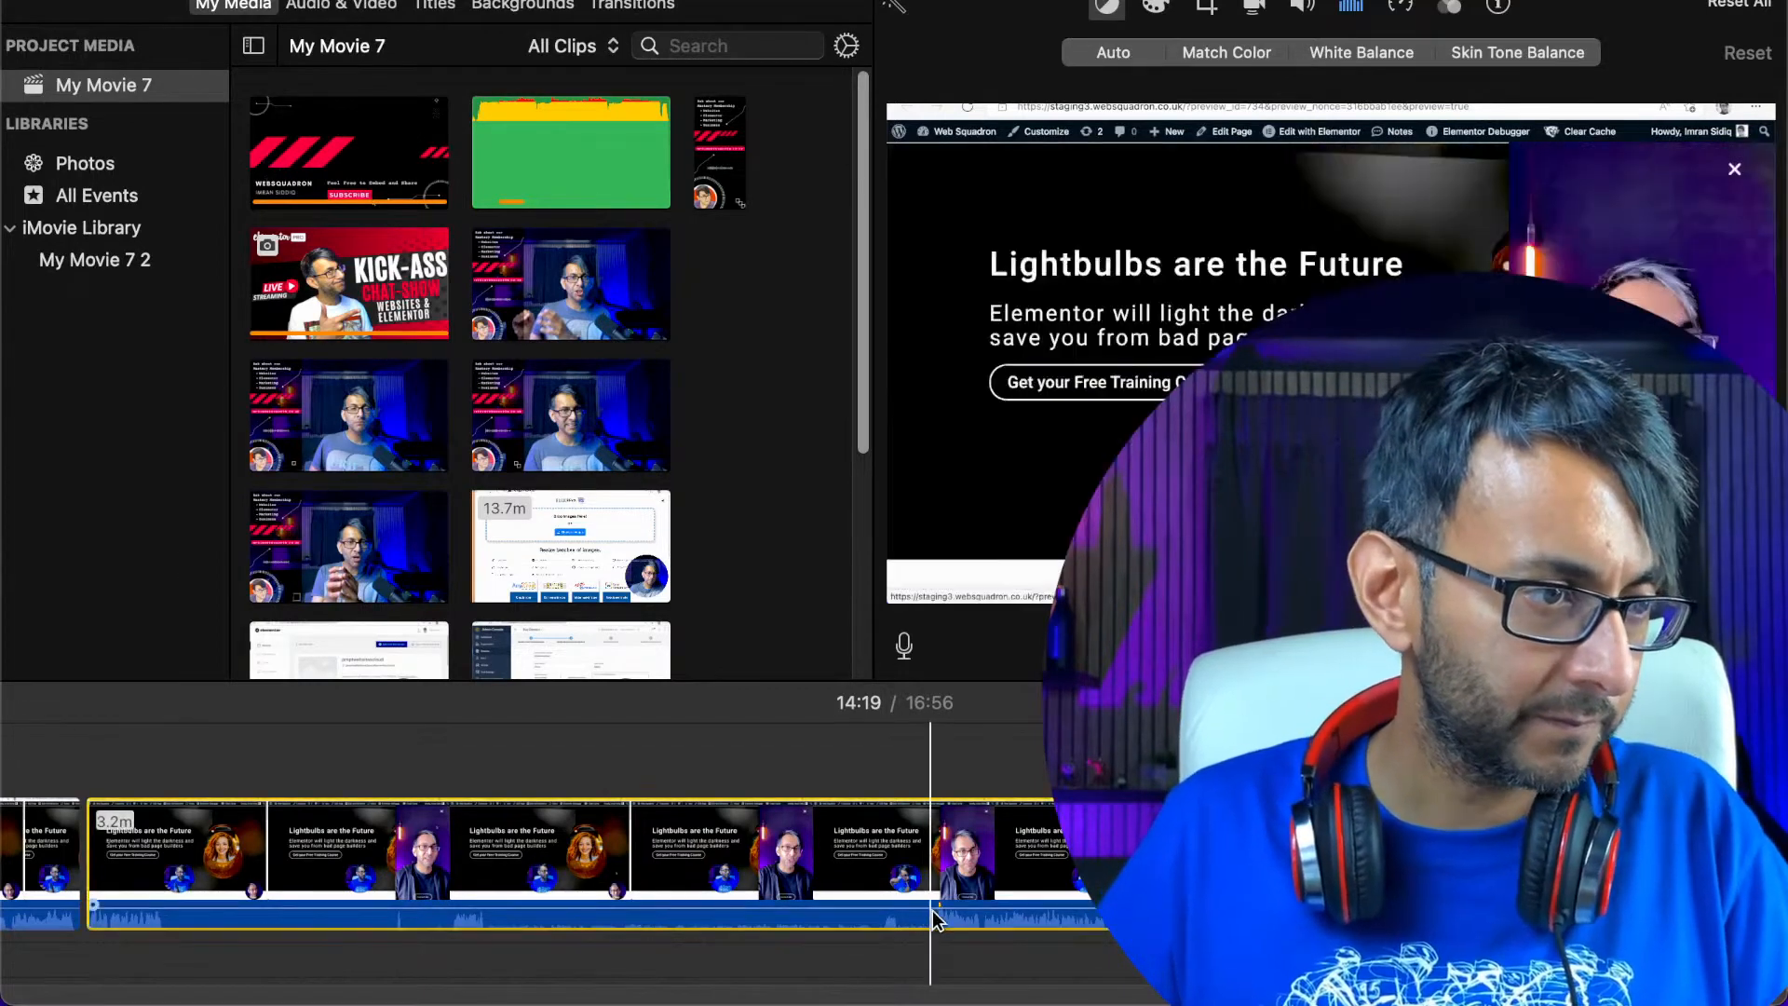
{"action": "key", "text": "space"}
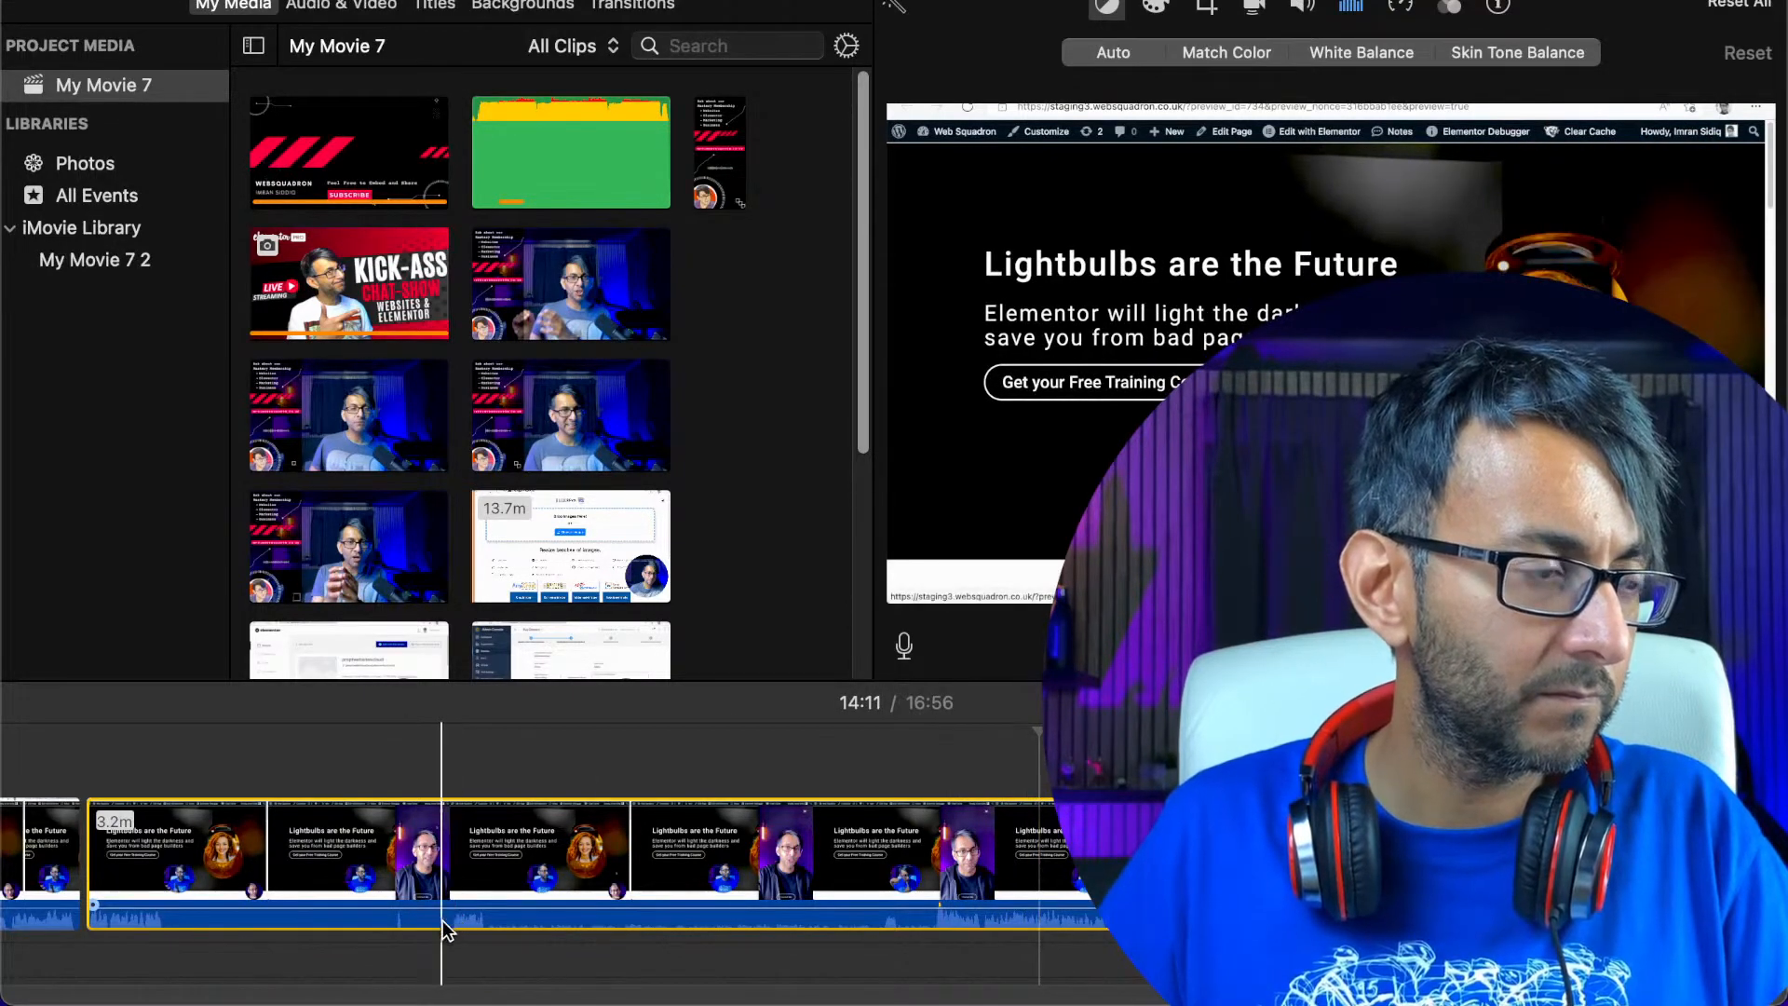
{"action": "left_click", "coordinate": [64, 885]}
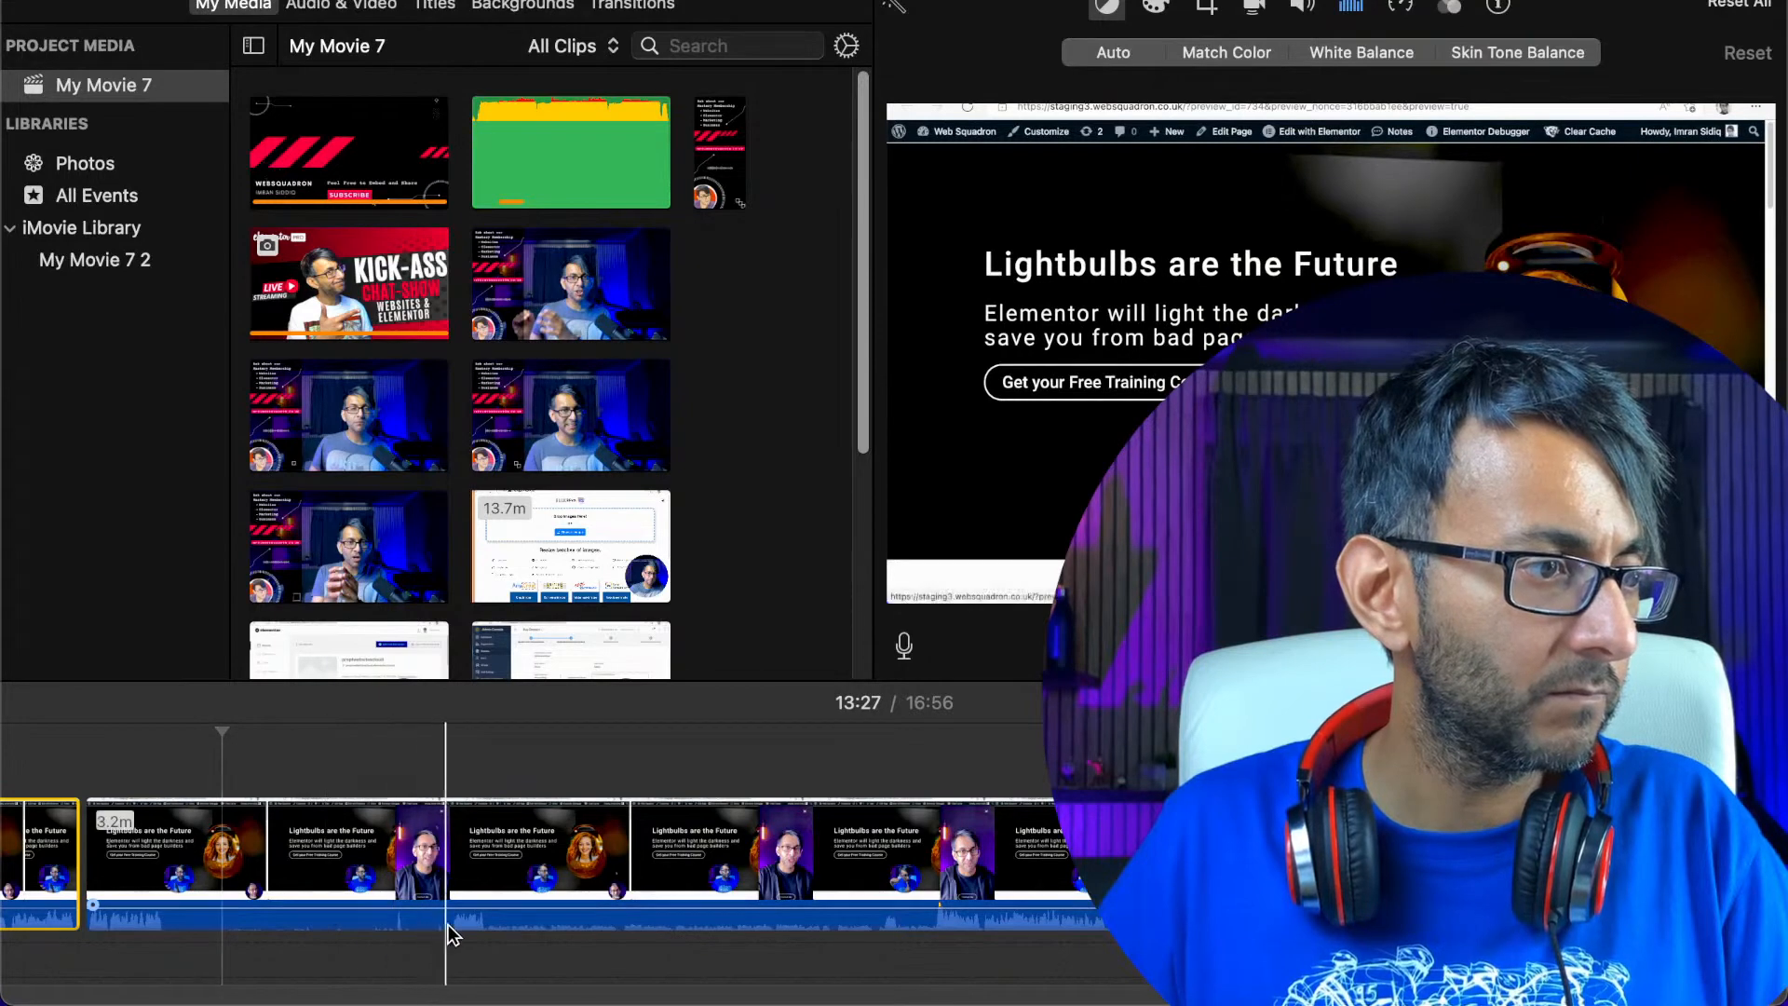
Split the recording at about 13:39 and delete the section between about 13:19 and 13:39
{"action": "left_click", "coordinate": [449, 927]}
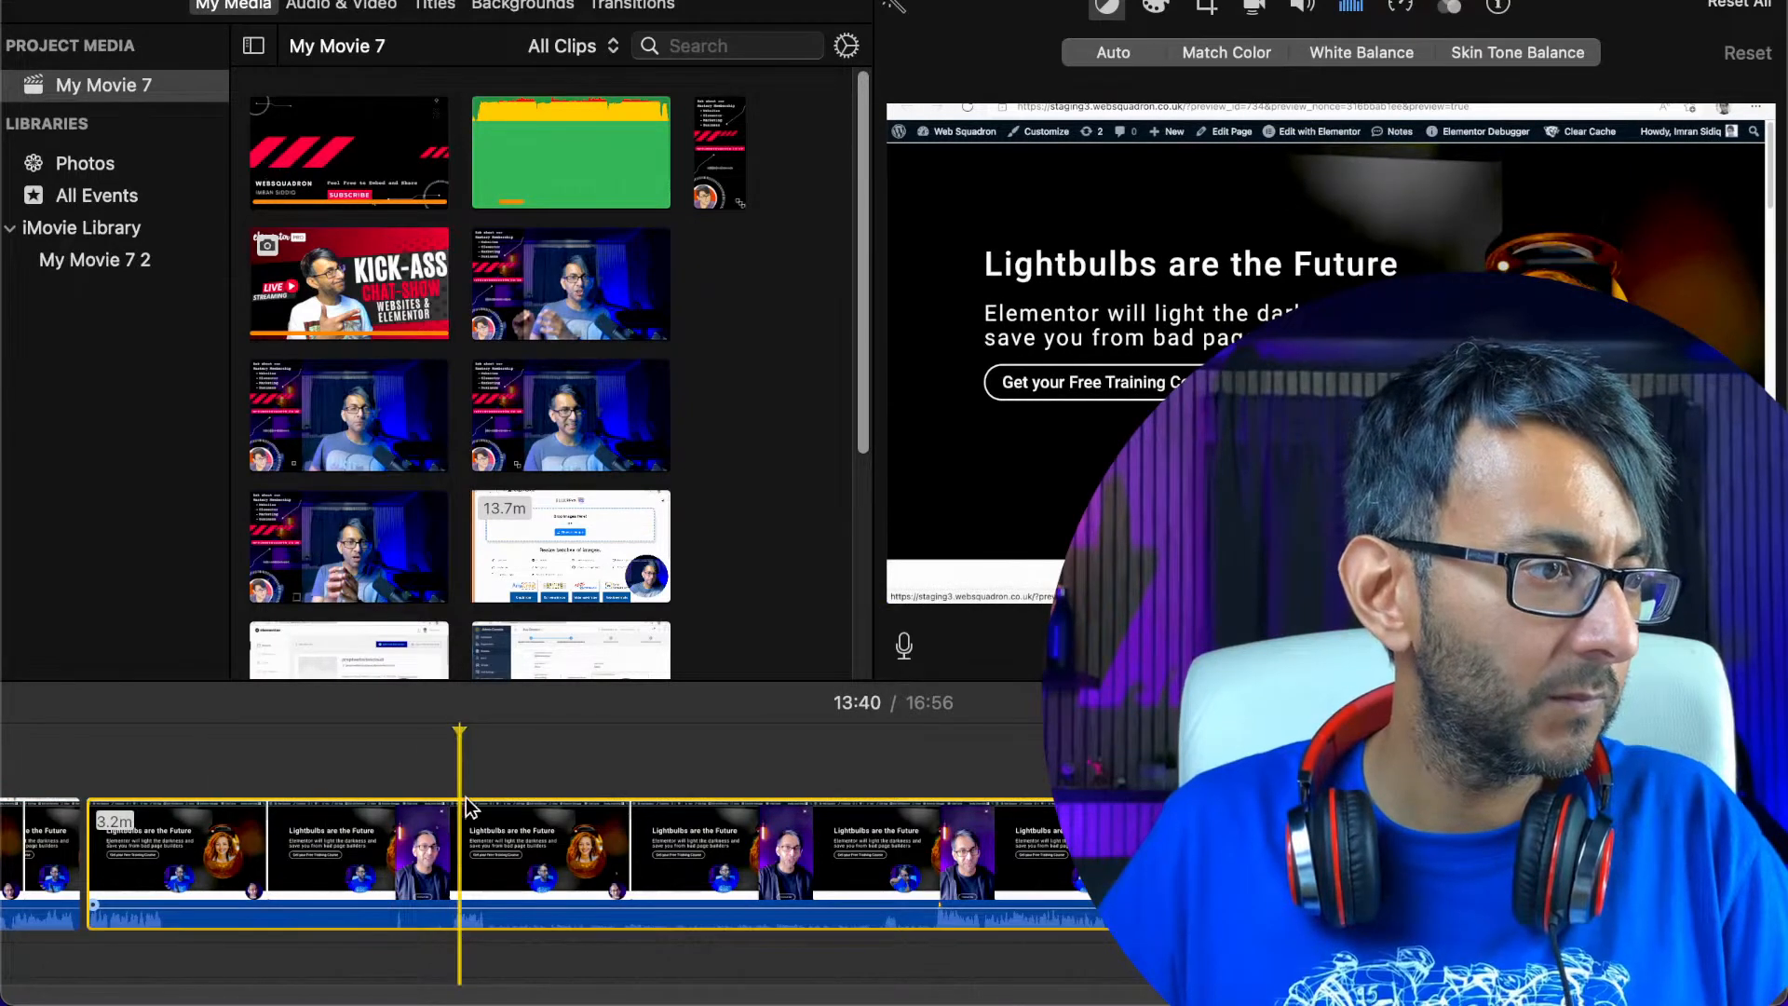
{"action": "left_click_drag", "start_coordinate": [458, 729], "coordinate": [451, 730]}
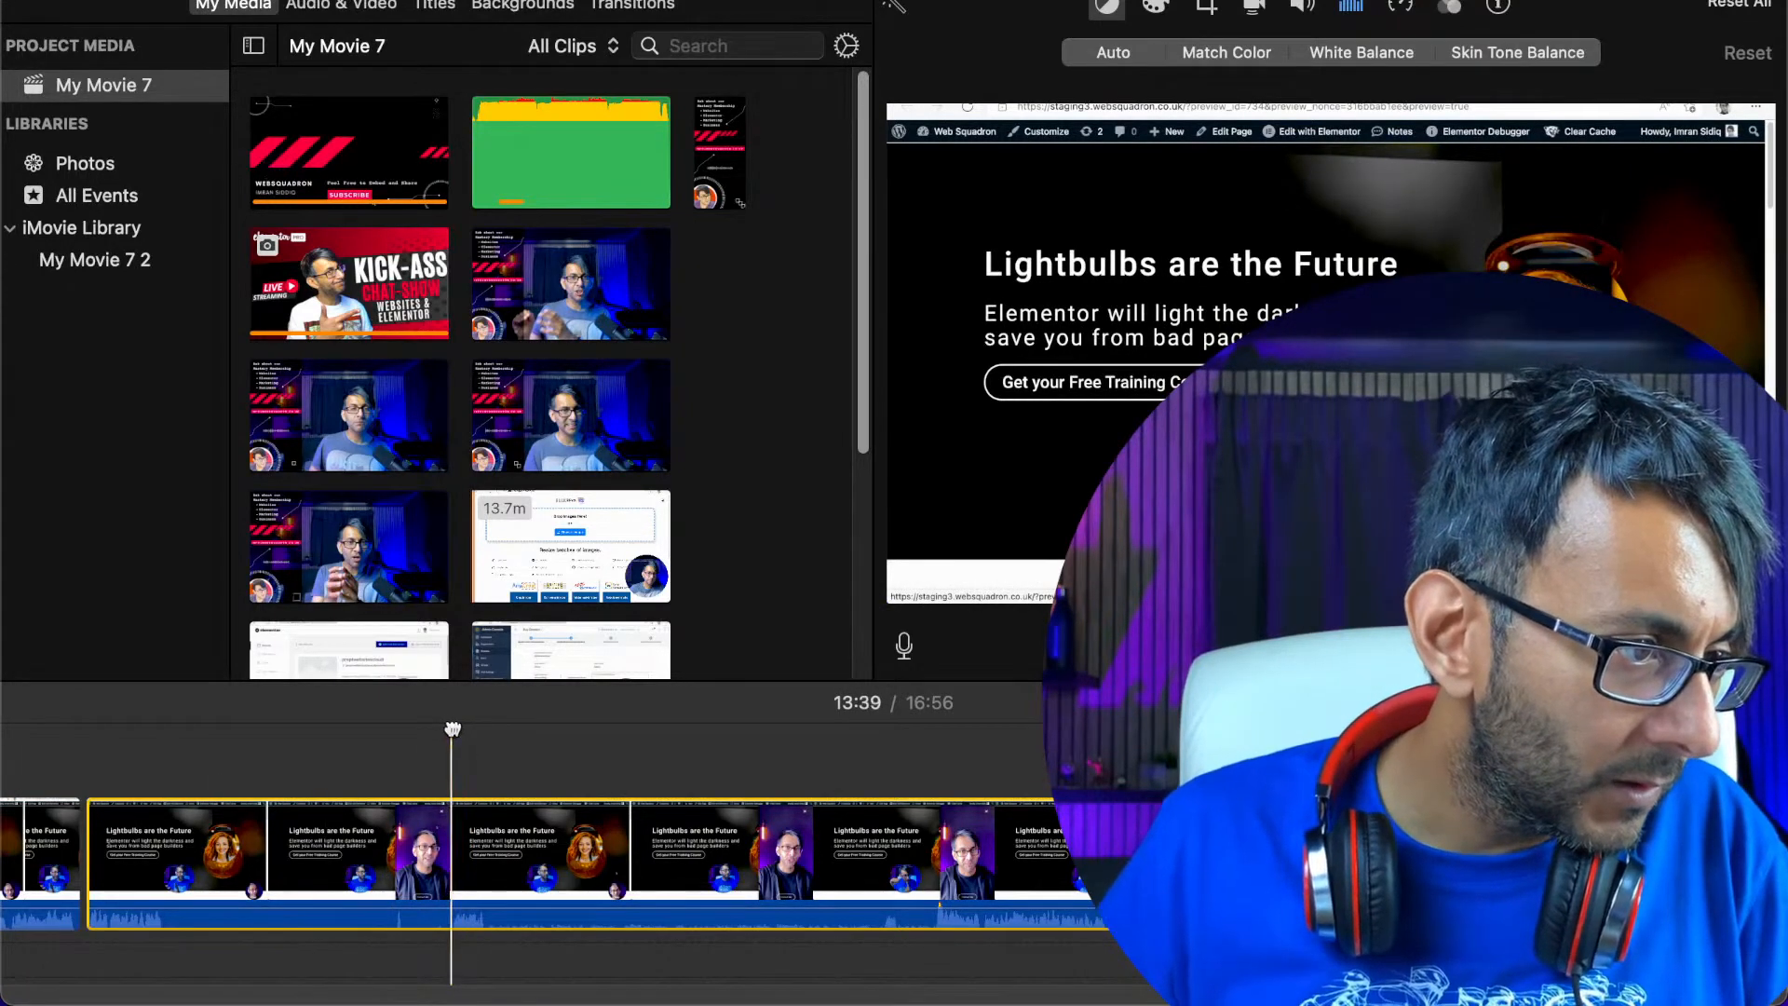
{"action": "right_click", "coordinate": [451, 819]}
{"action": "left_click", "coordinate": [531, 671]}
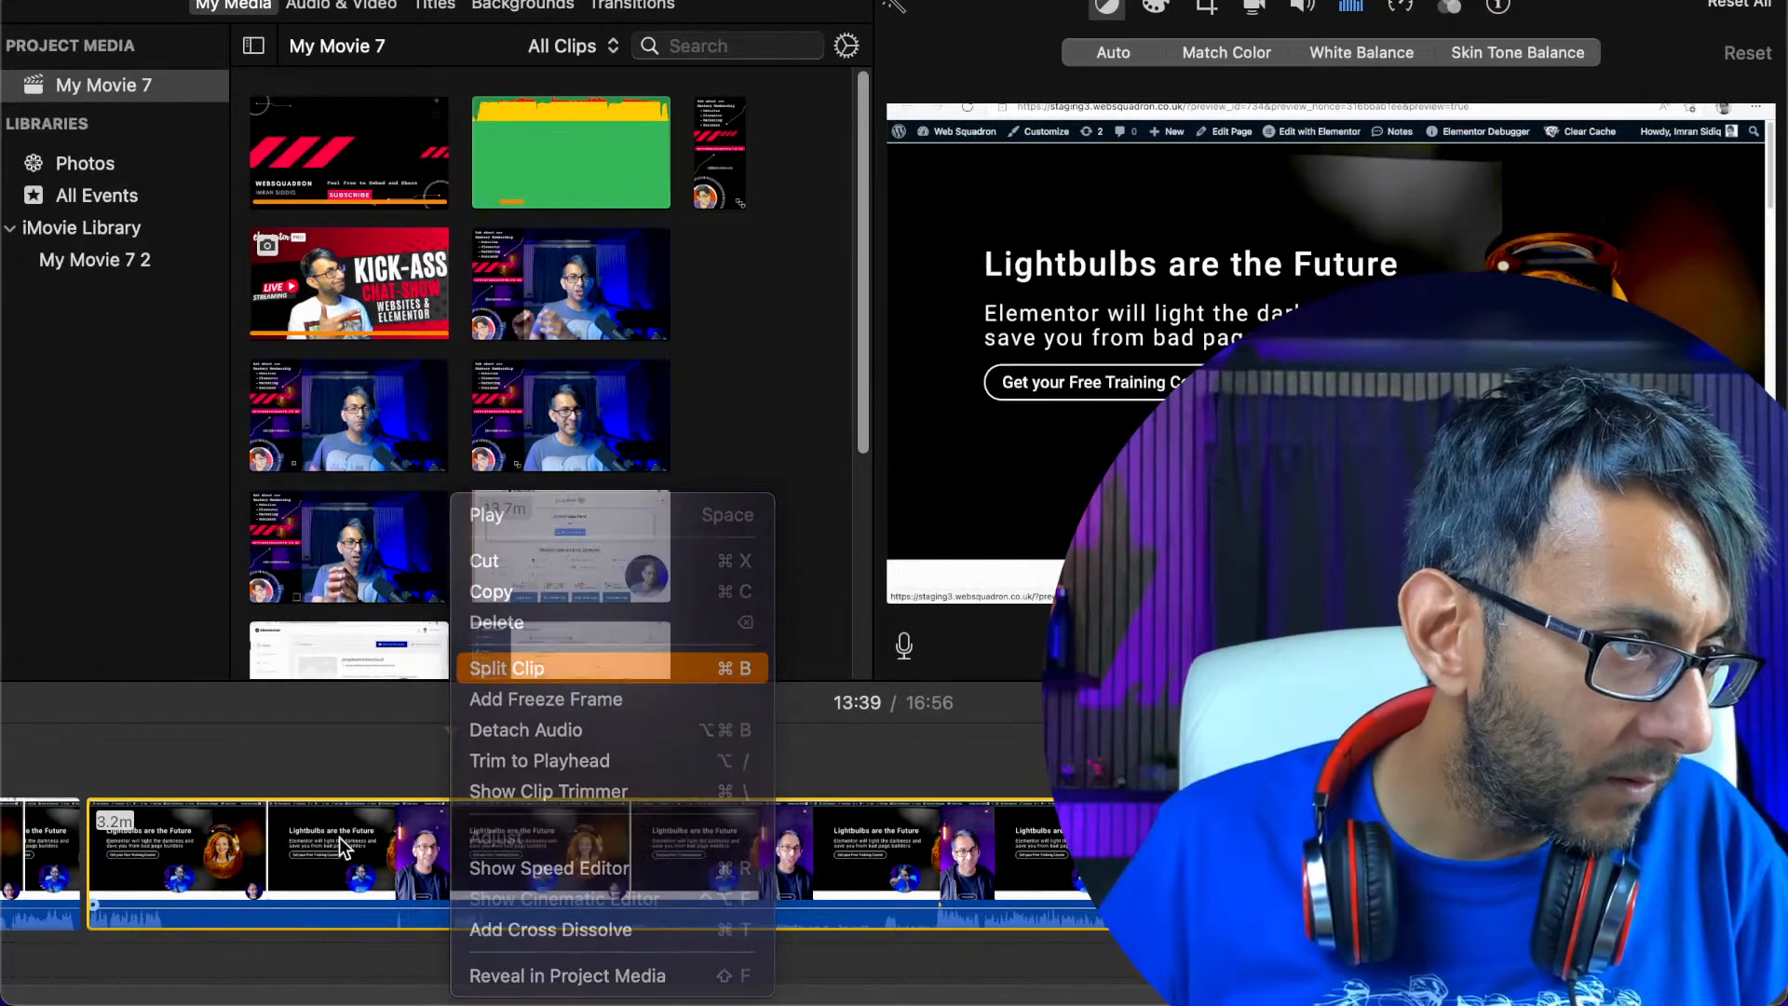
{"action": "right_click", "coordinate": [339, 836]}
{"action": "left_click", "coordinate": [386, 624]}
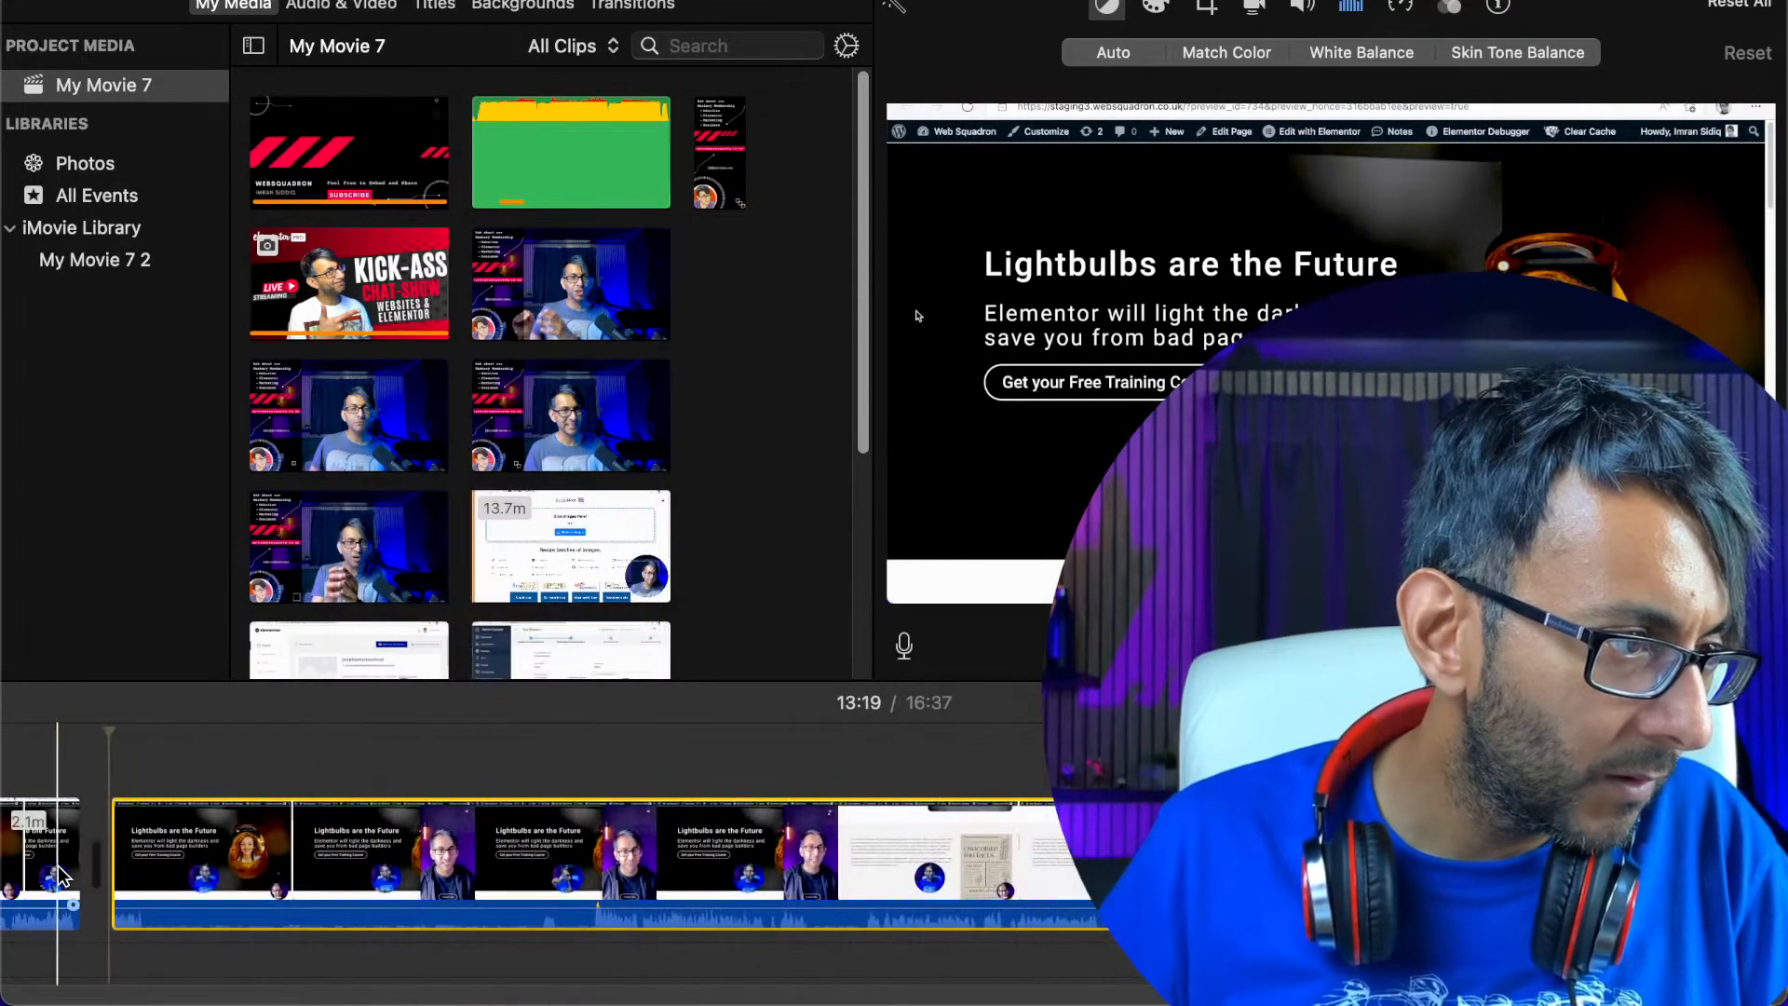
Play the recording across the 13:19 join and split it just after the join, at about 13:21
{"action": "left_click", "coordinate": [61, 875]}
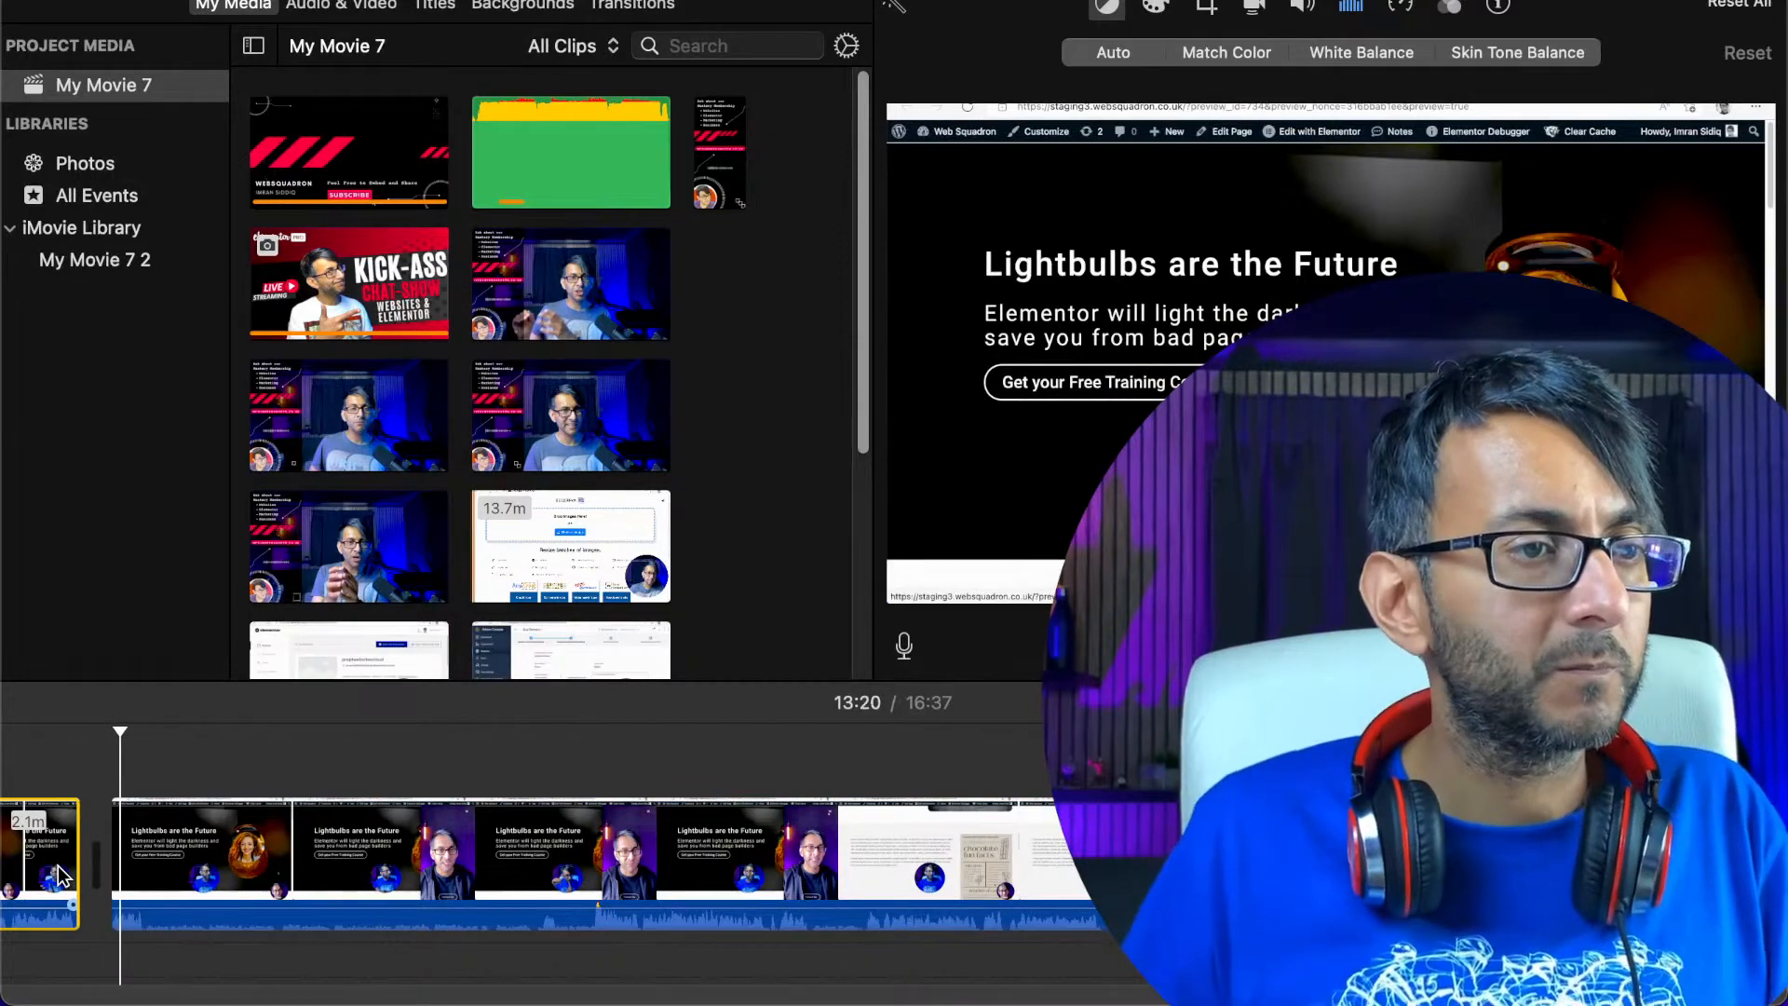
{"action": "key", "text": "space"}
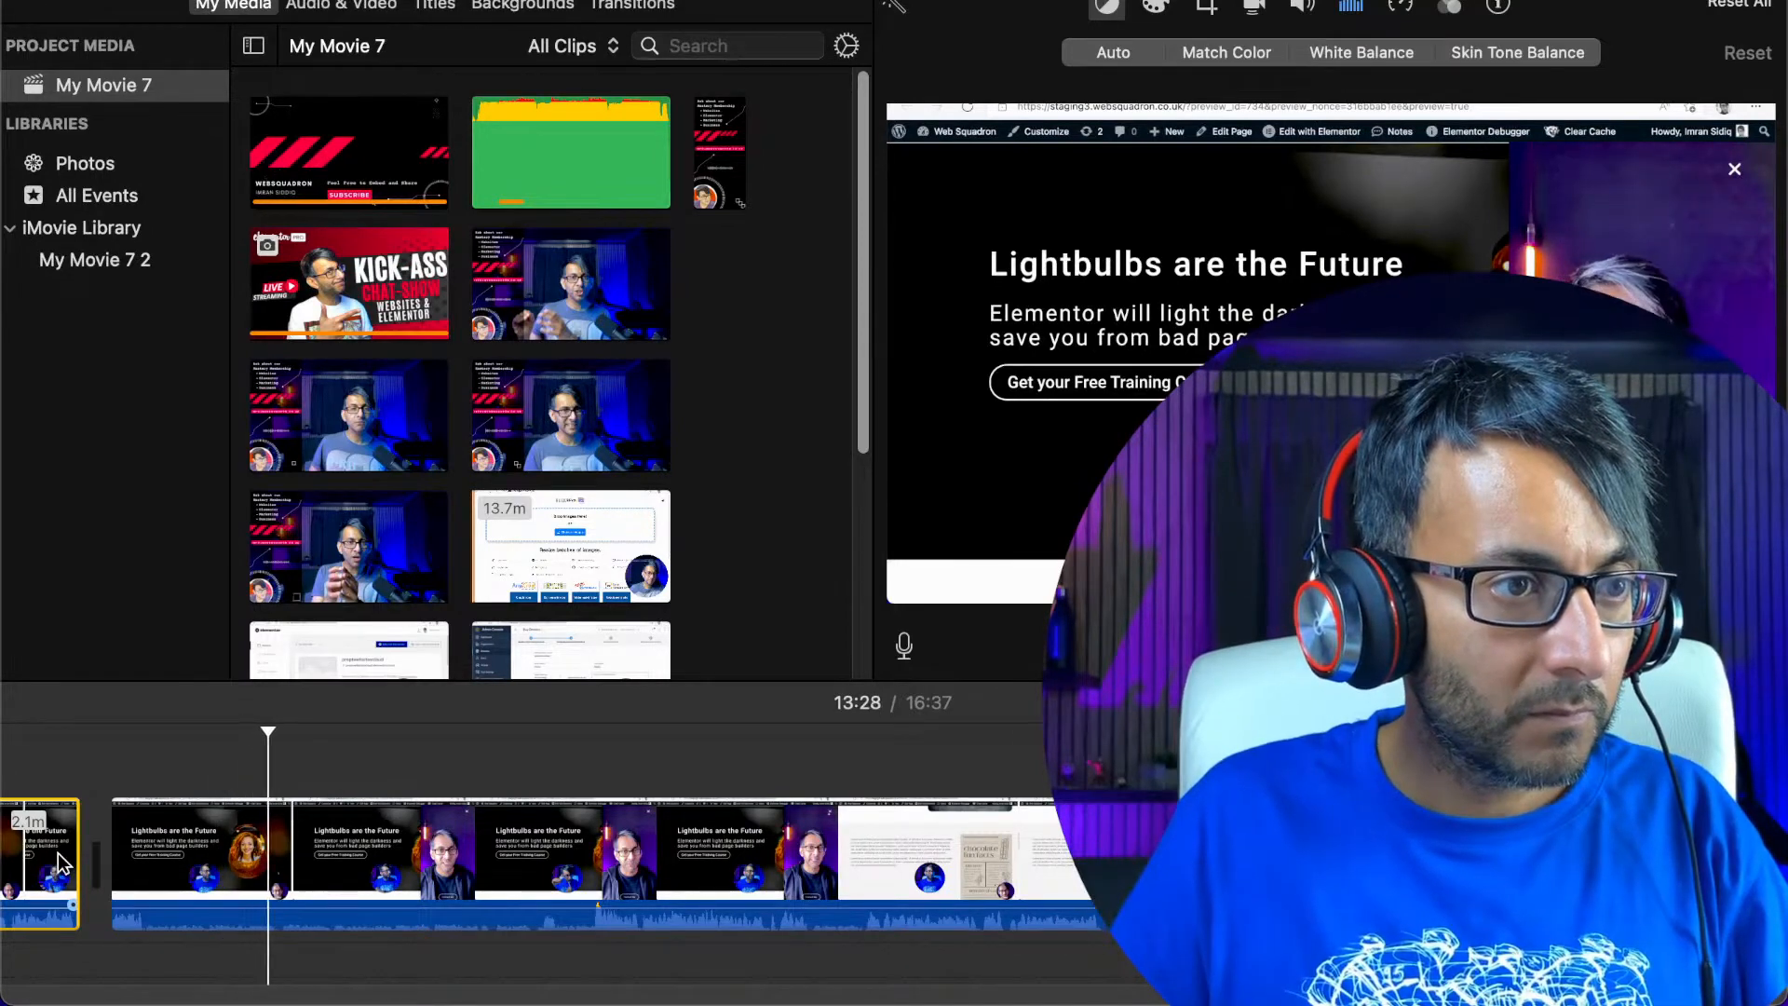
{"action": "key", "text": "space"}
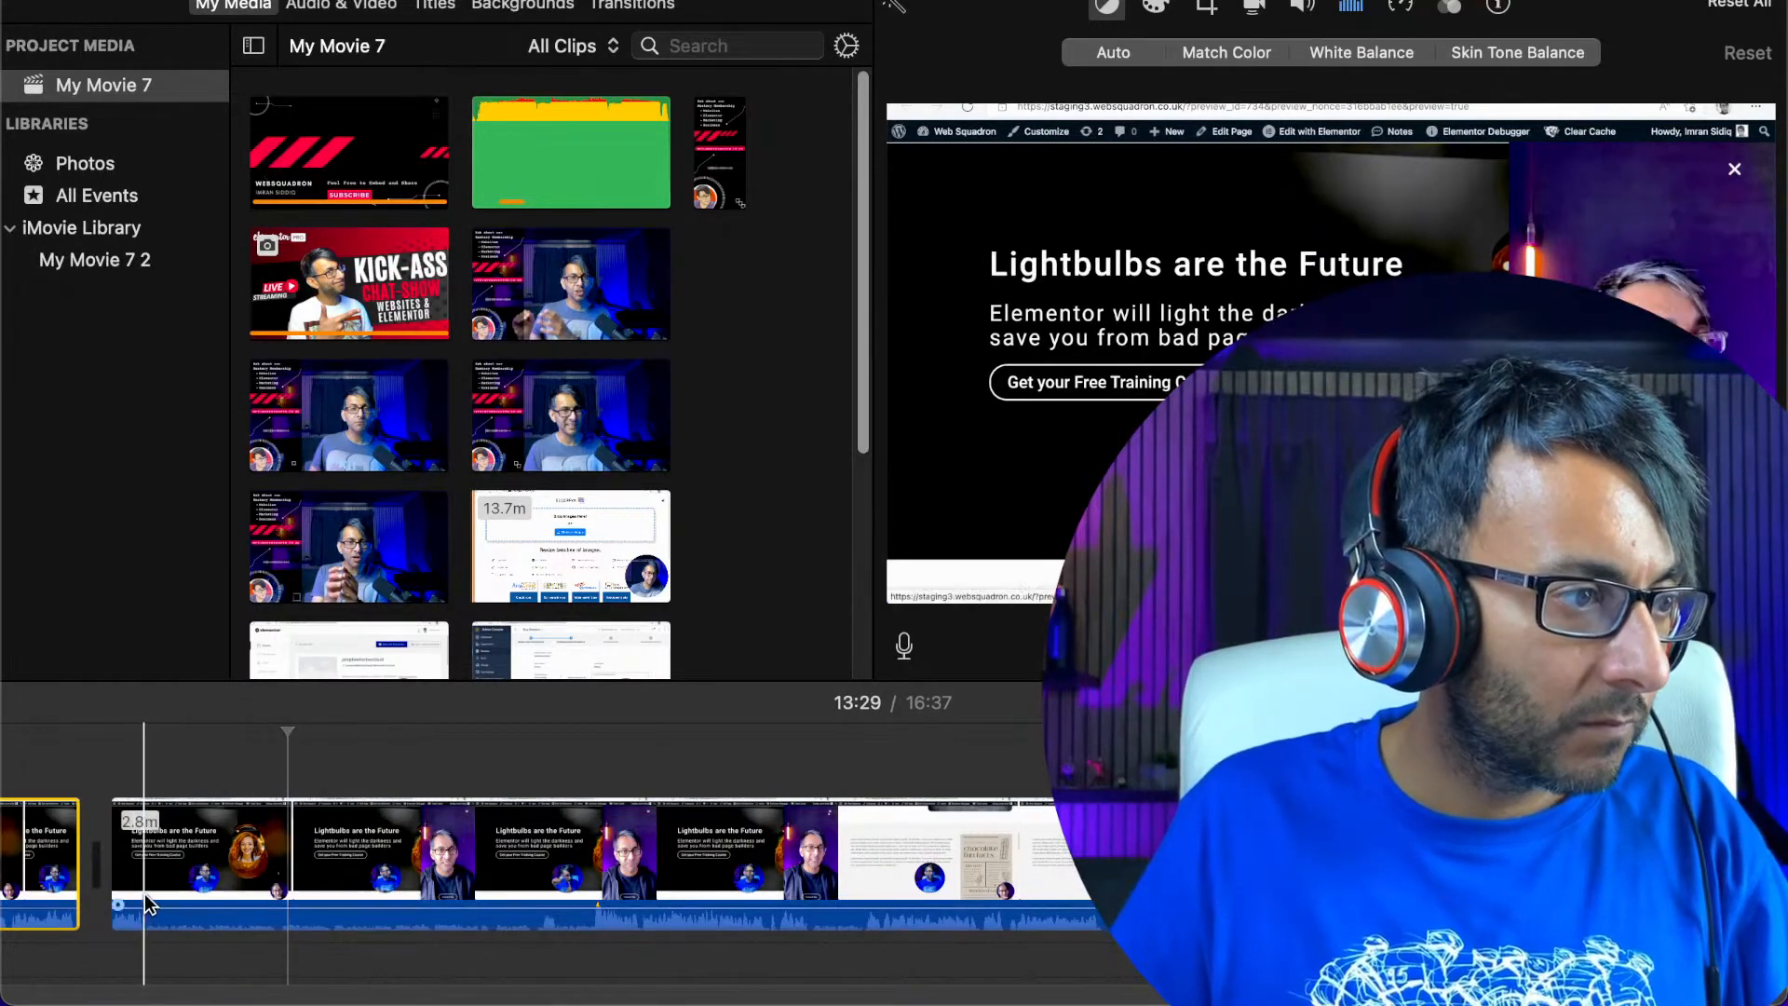
{"action": "left_click", "coordinate": [144, 894]}
{"action": "right_click", "coordinate": [144, 894]}
{"action": "left_click", "coordinate": [354, 671]}
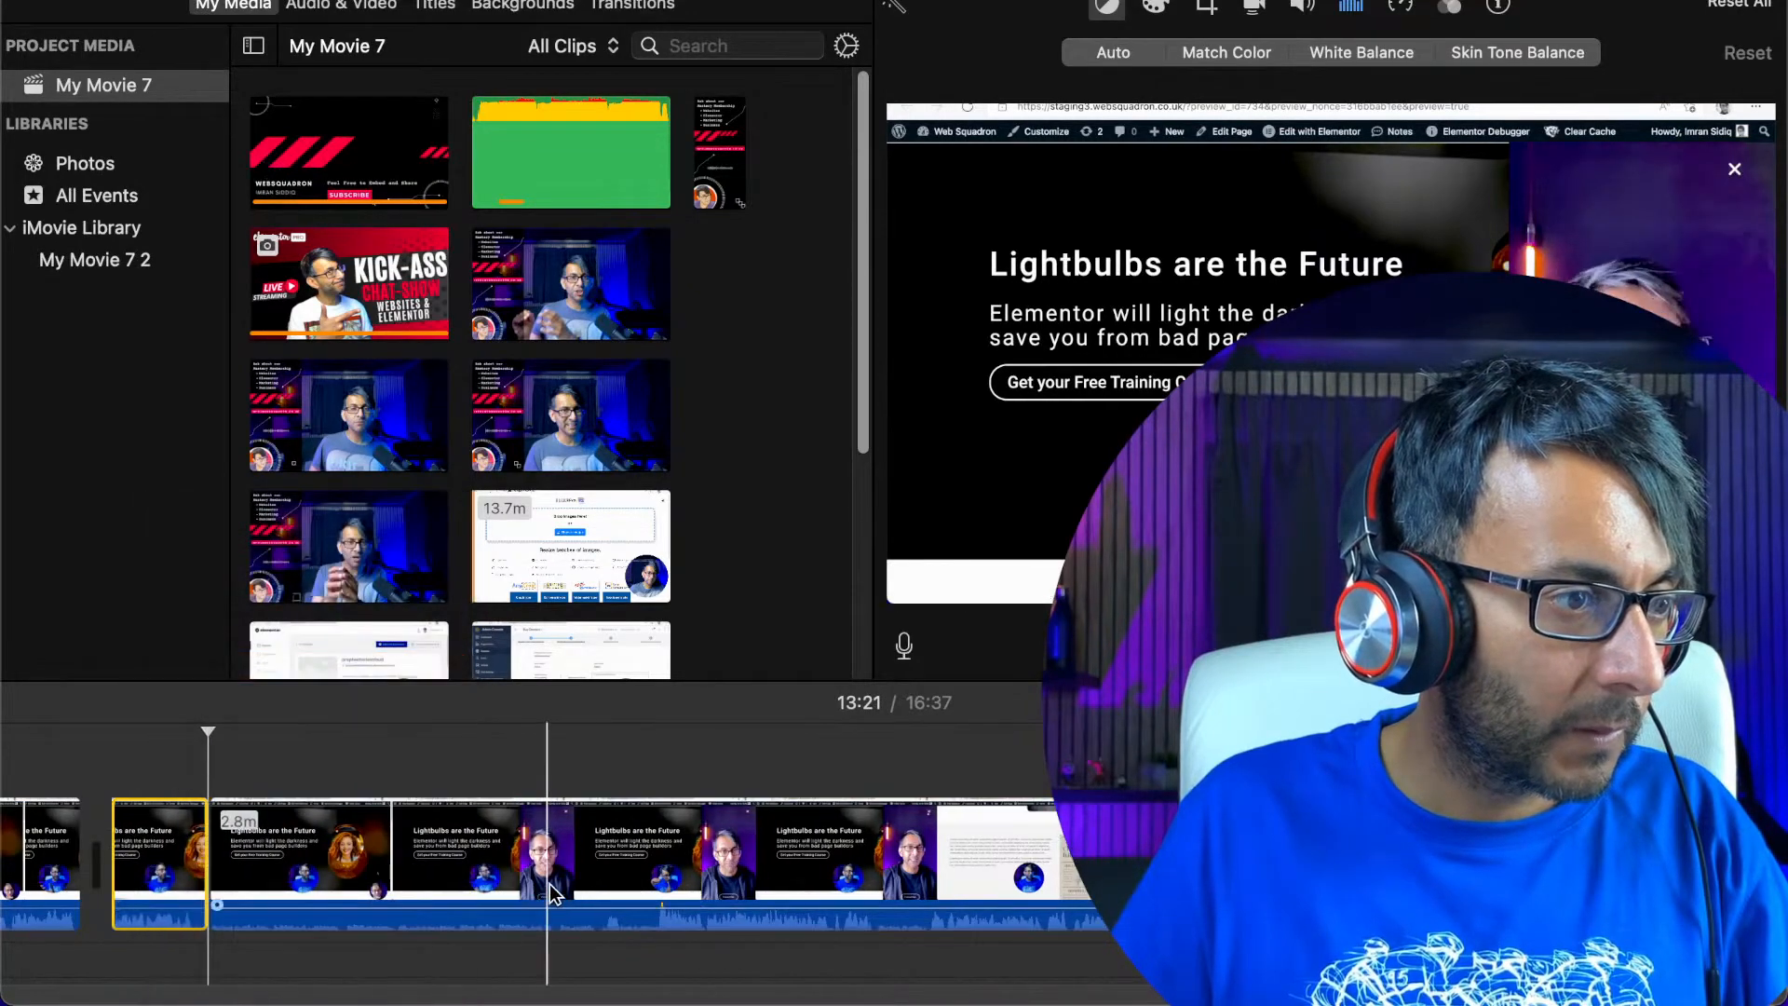
Split the recording again at about 13:45, following the short piece that ends at 13:21
{"action": "right_click", "coordinate": [658, 855]}
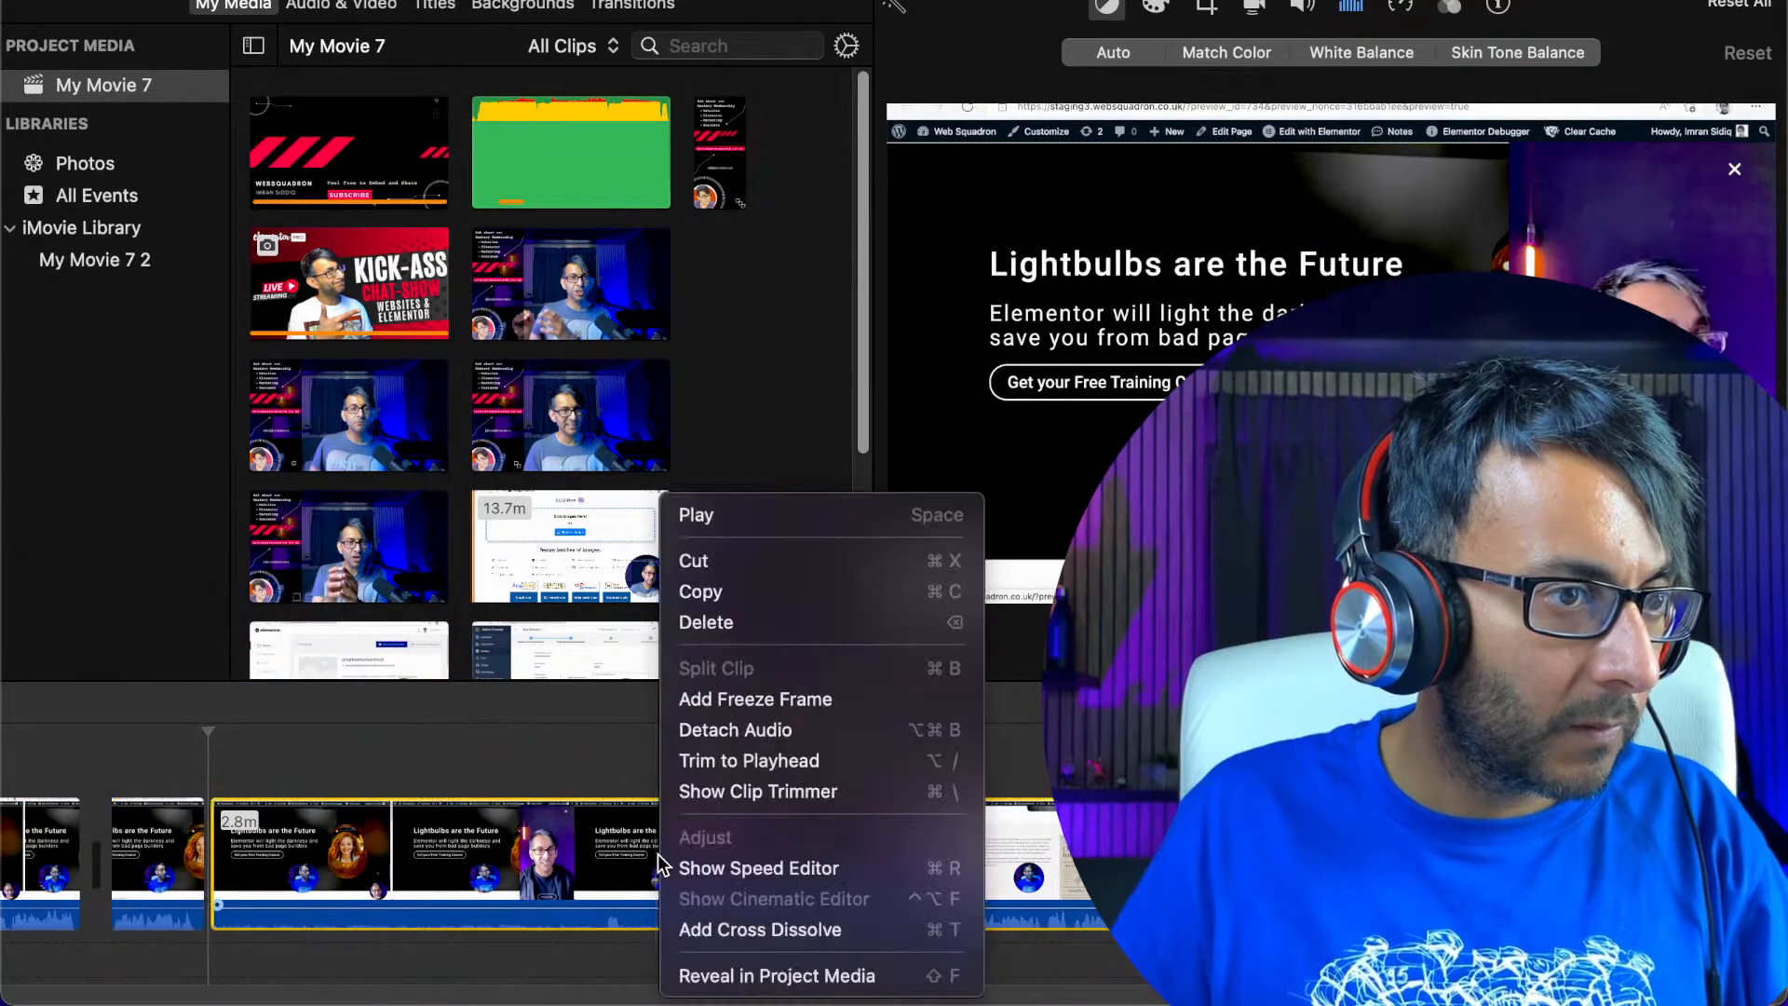
{"action": "left_click", "coordinate": [588, 814]}
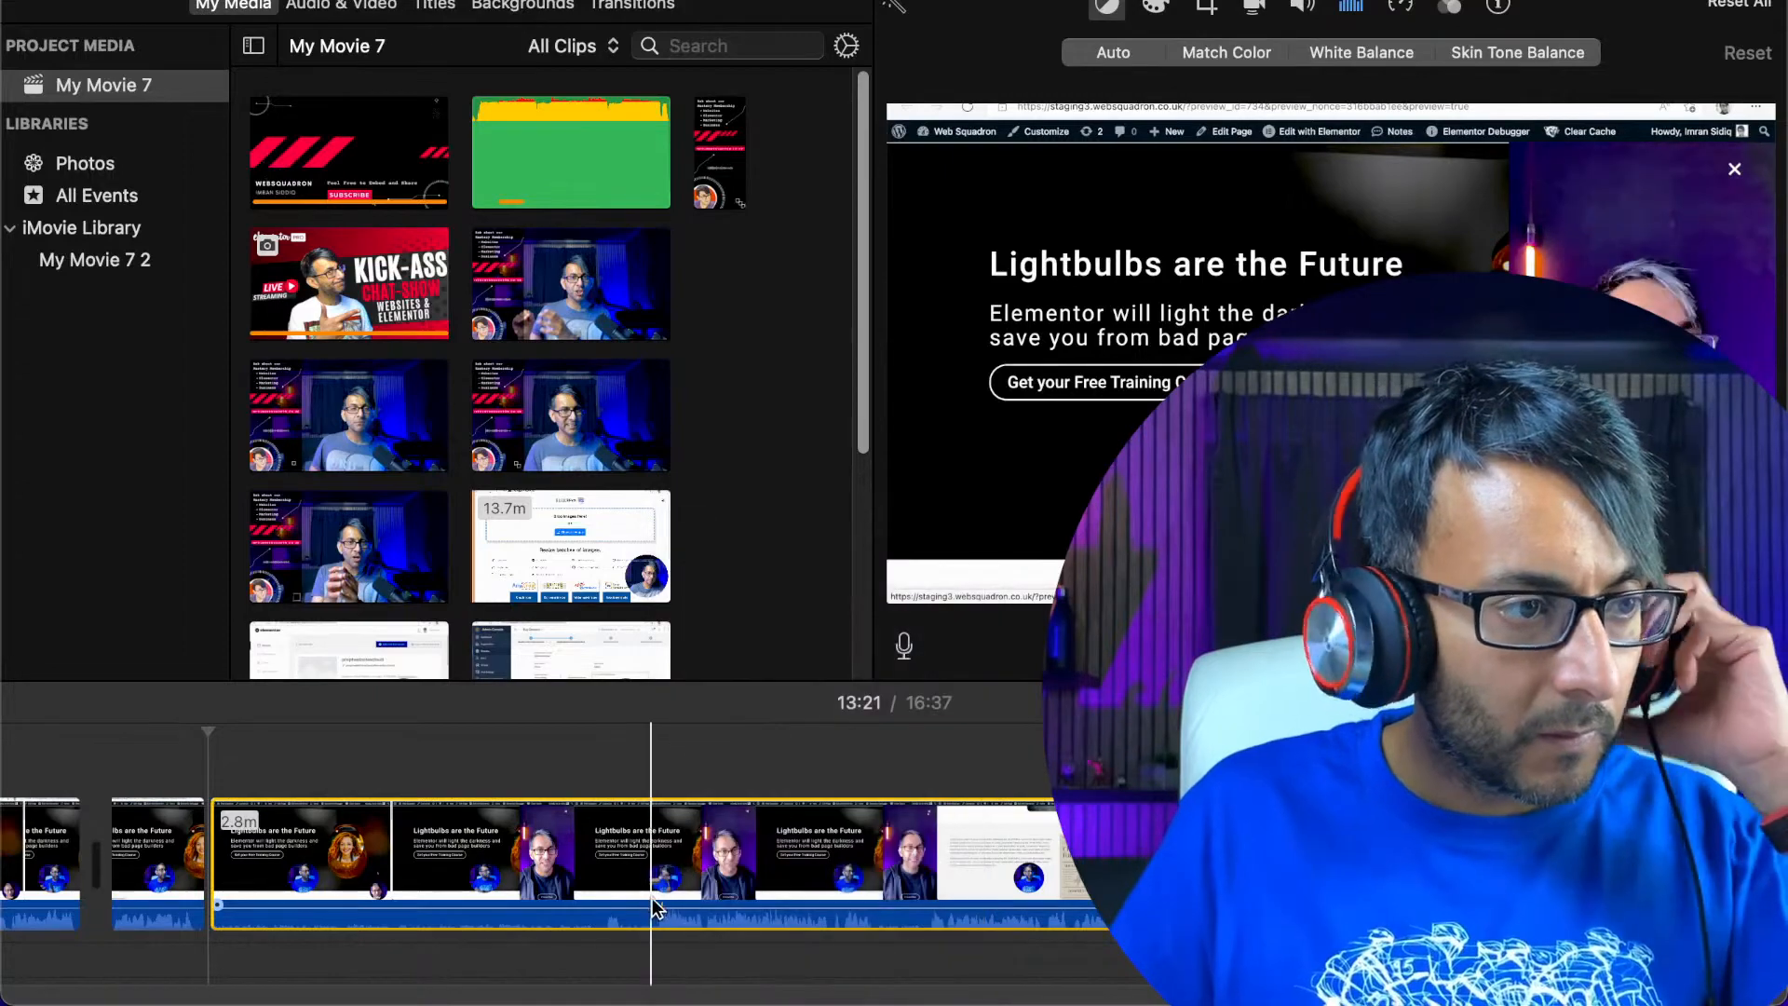
{"action": "left_click", "coordinate": [657, 922]}
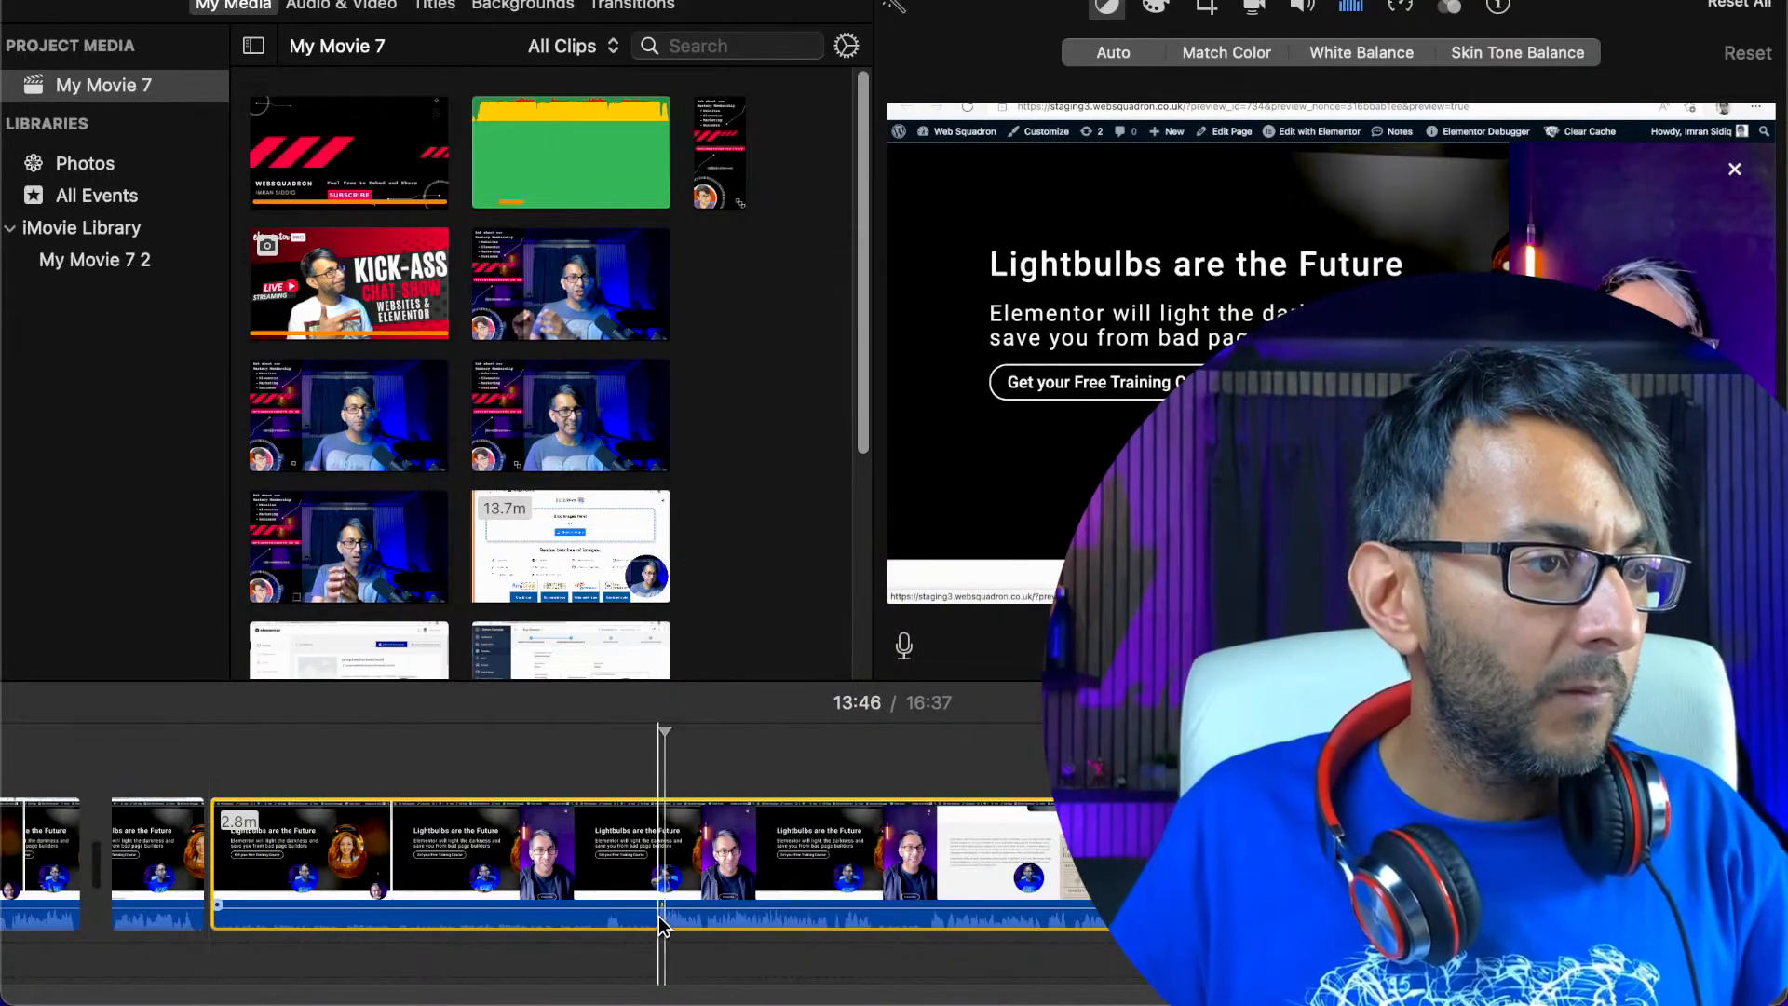
{"action": "right_click", "coordinate": [660, 916]}
{"action": "left_click", "coordinate": [717, 669]}
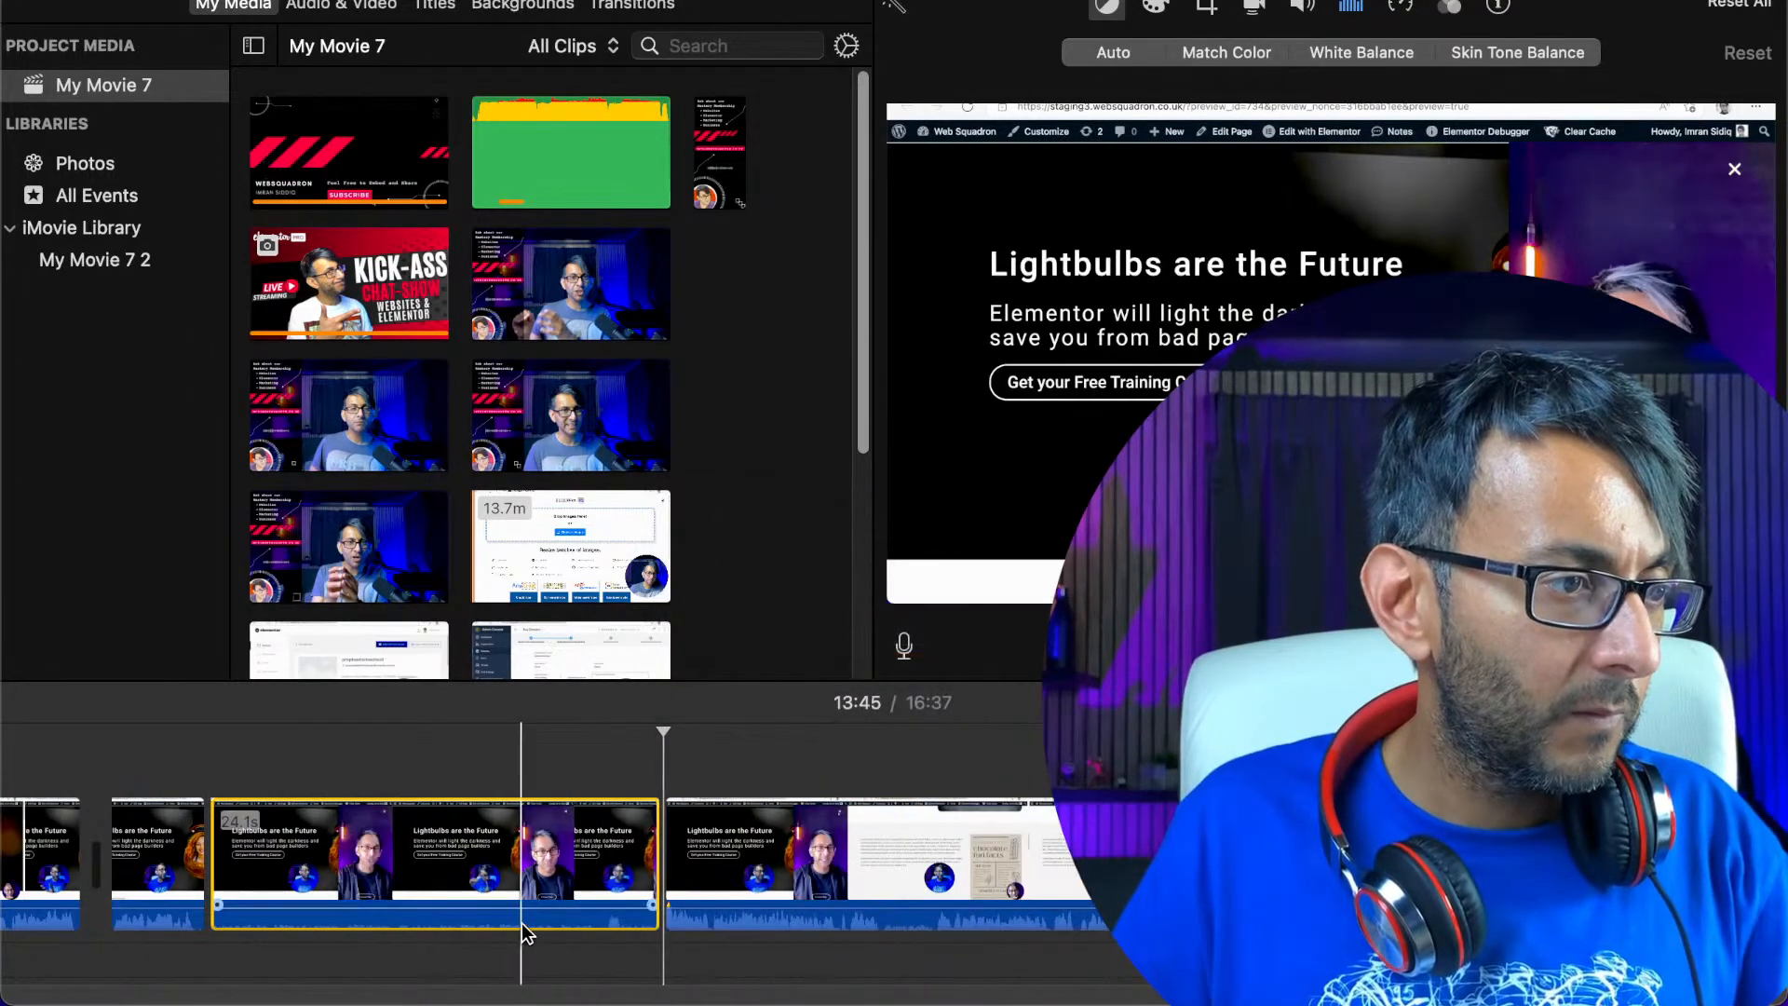
Split the recording at about 13:43 and delete the short section between there and the 13:45 split
{"action": "left_click_drag", "start_coordinate": [535, 911], "coordinate": [542, 890]}
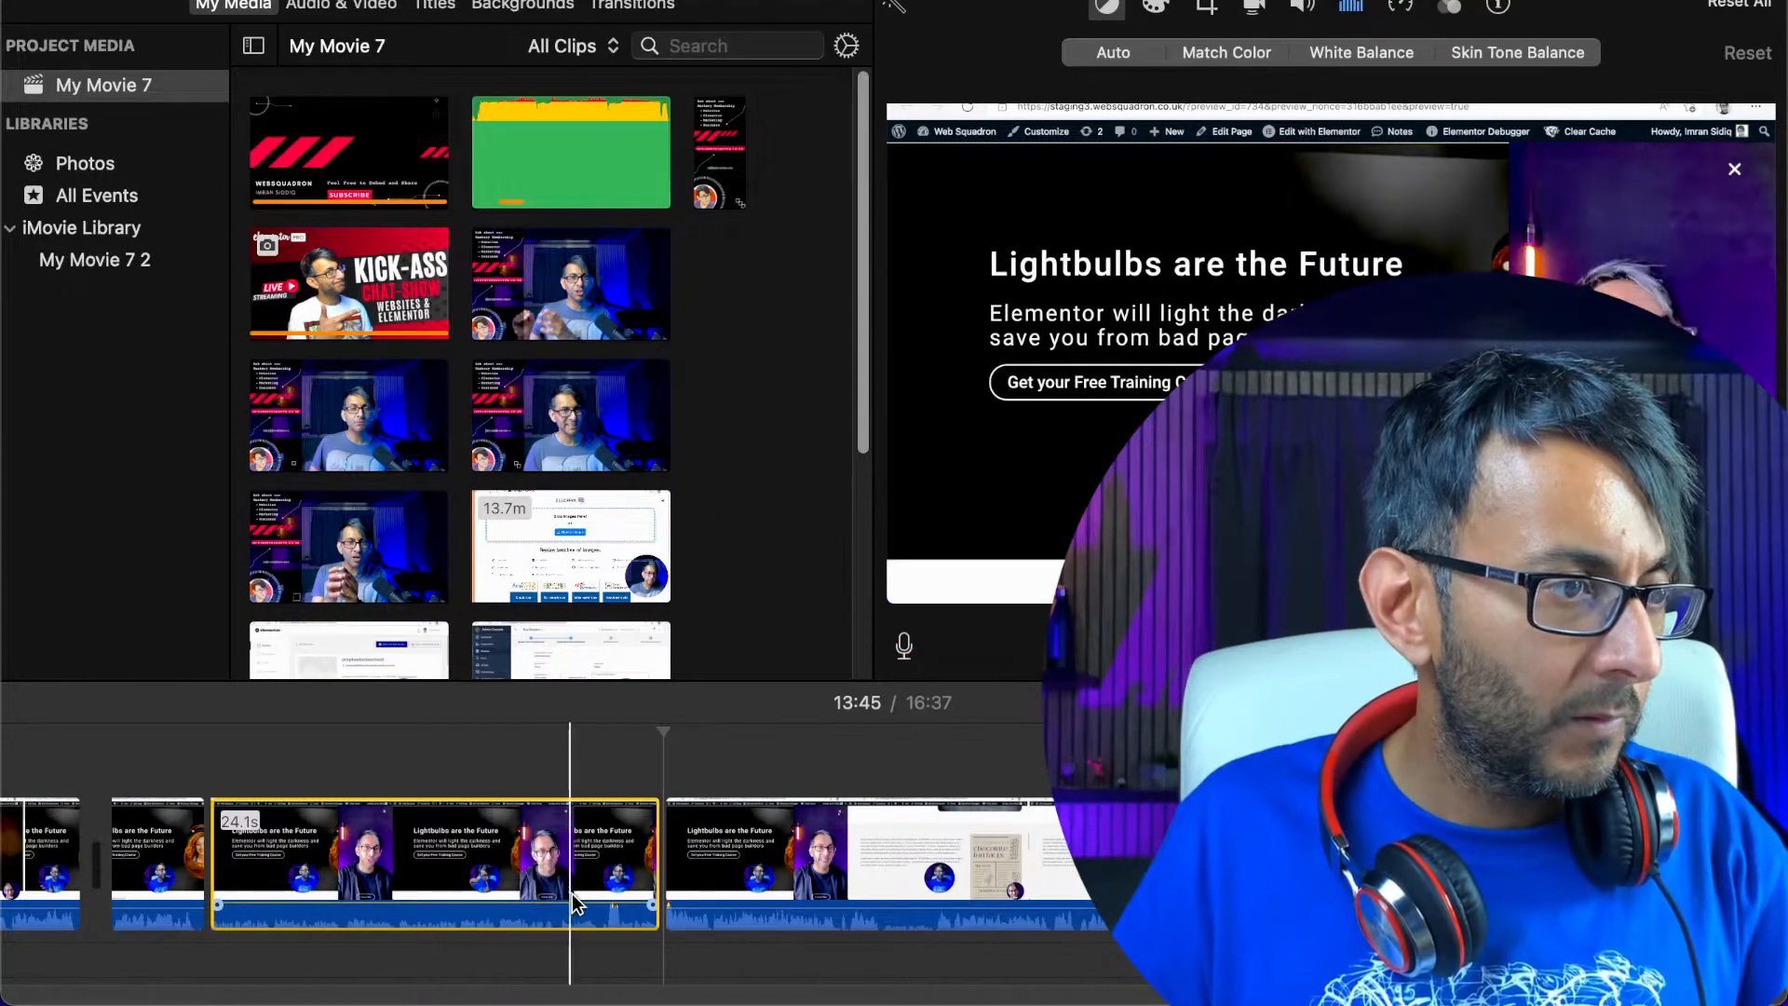
{"action": "left_click", "coordinate": [606, 922]}
{"action": "key", "text": "space"}
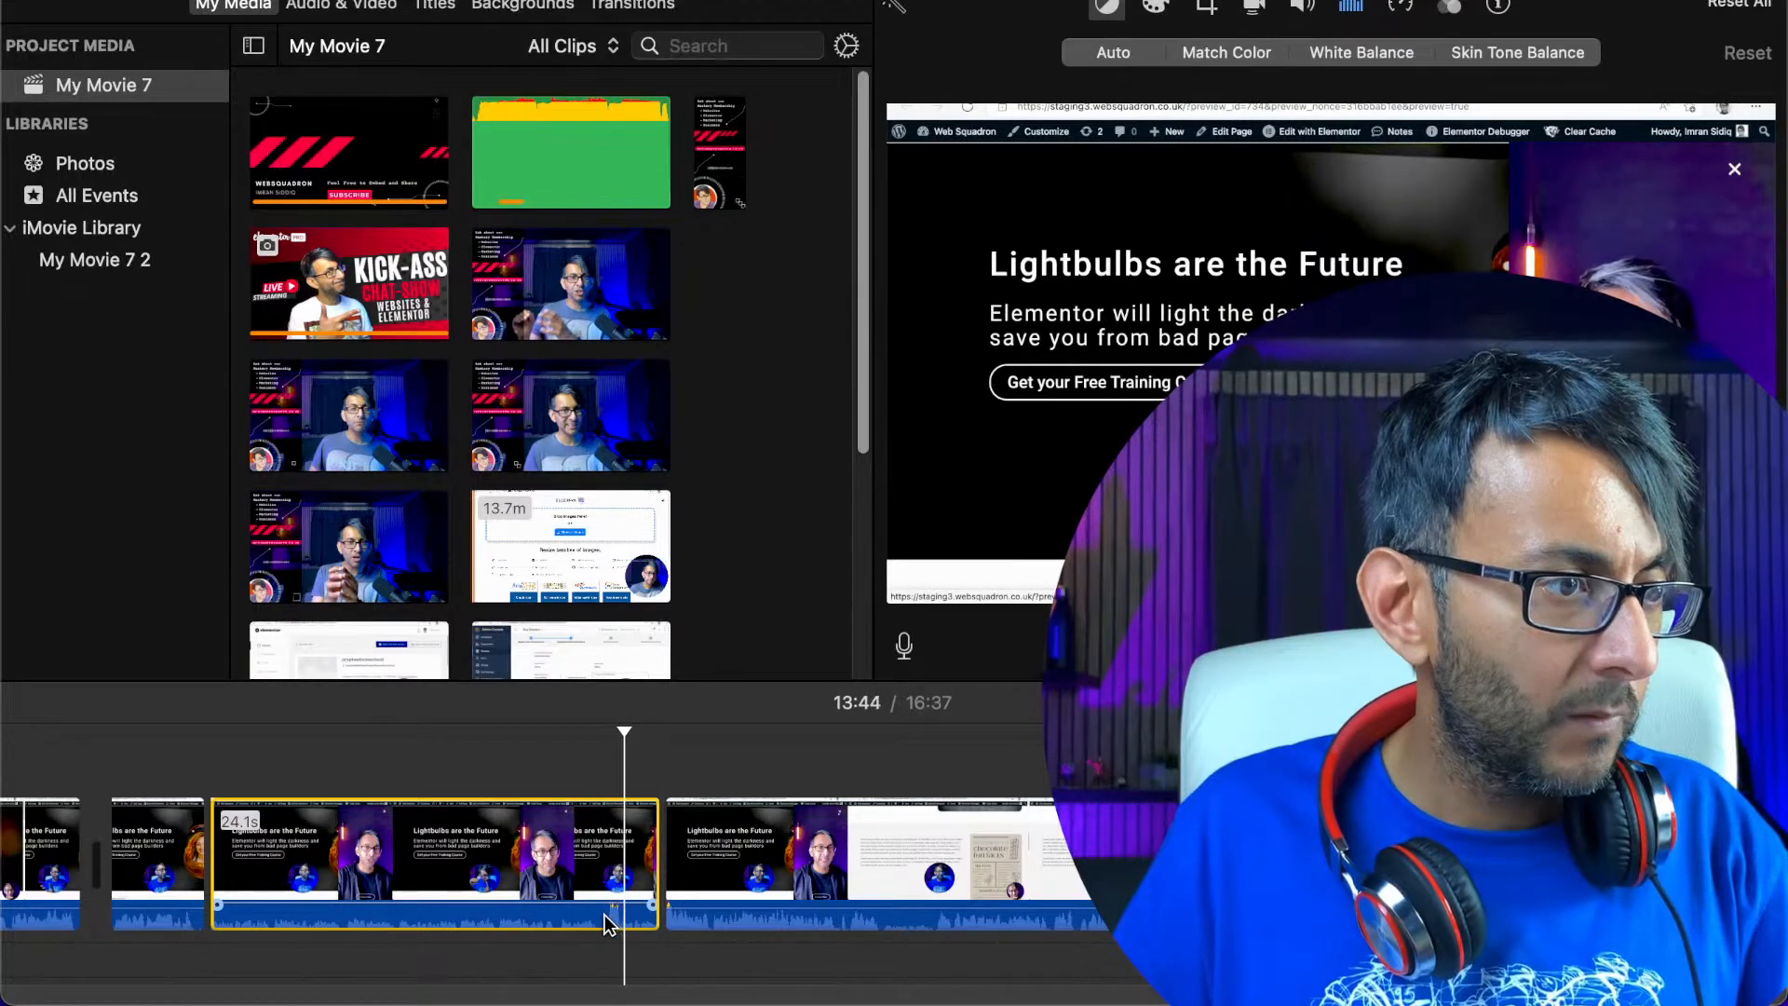
{"action": "left_click", "coordinate": [605, 923]}
{"action": "right_click", "coordinate": [606, 923]}
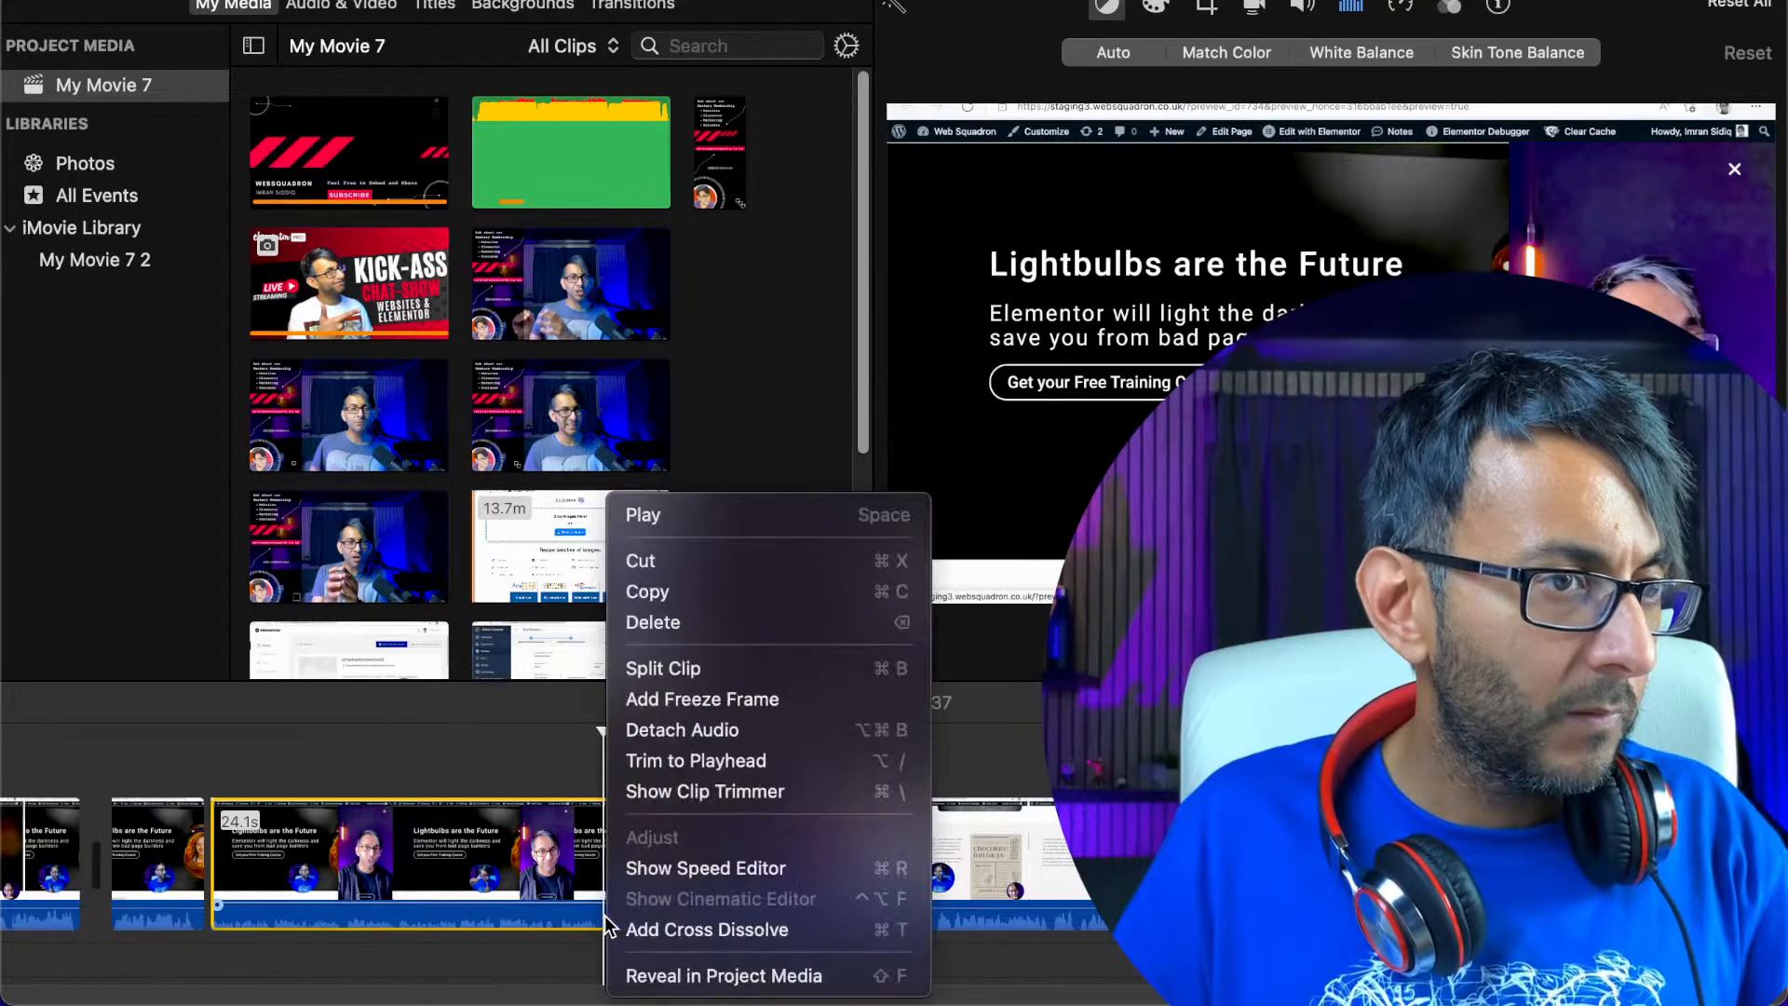
{"action": "left_click", "coordinate": [678, 667]}
{"action": "right_click", "coordinate": [659, 852]}
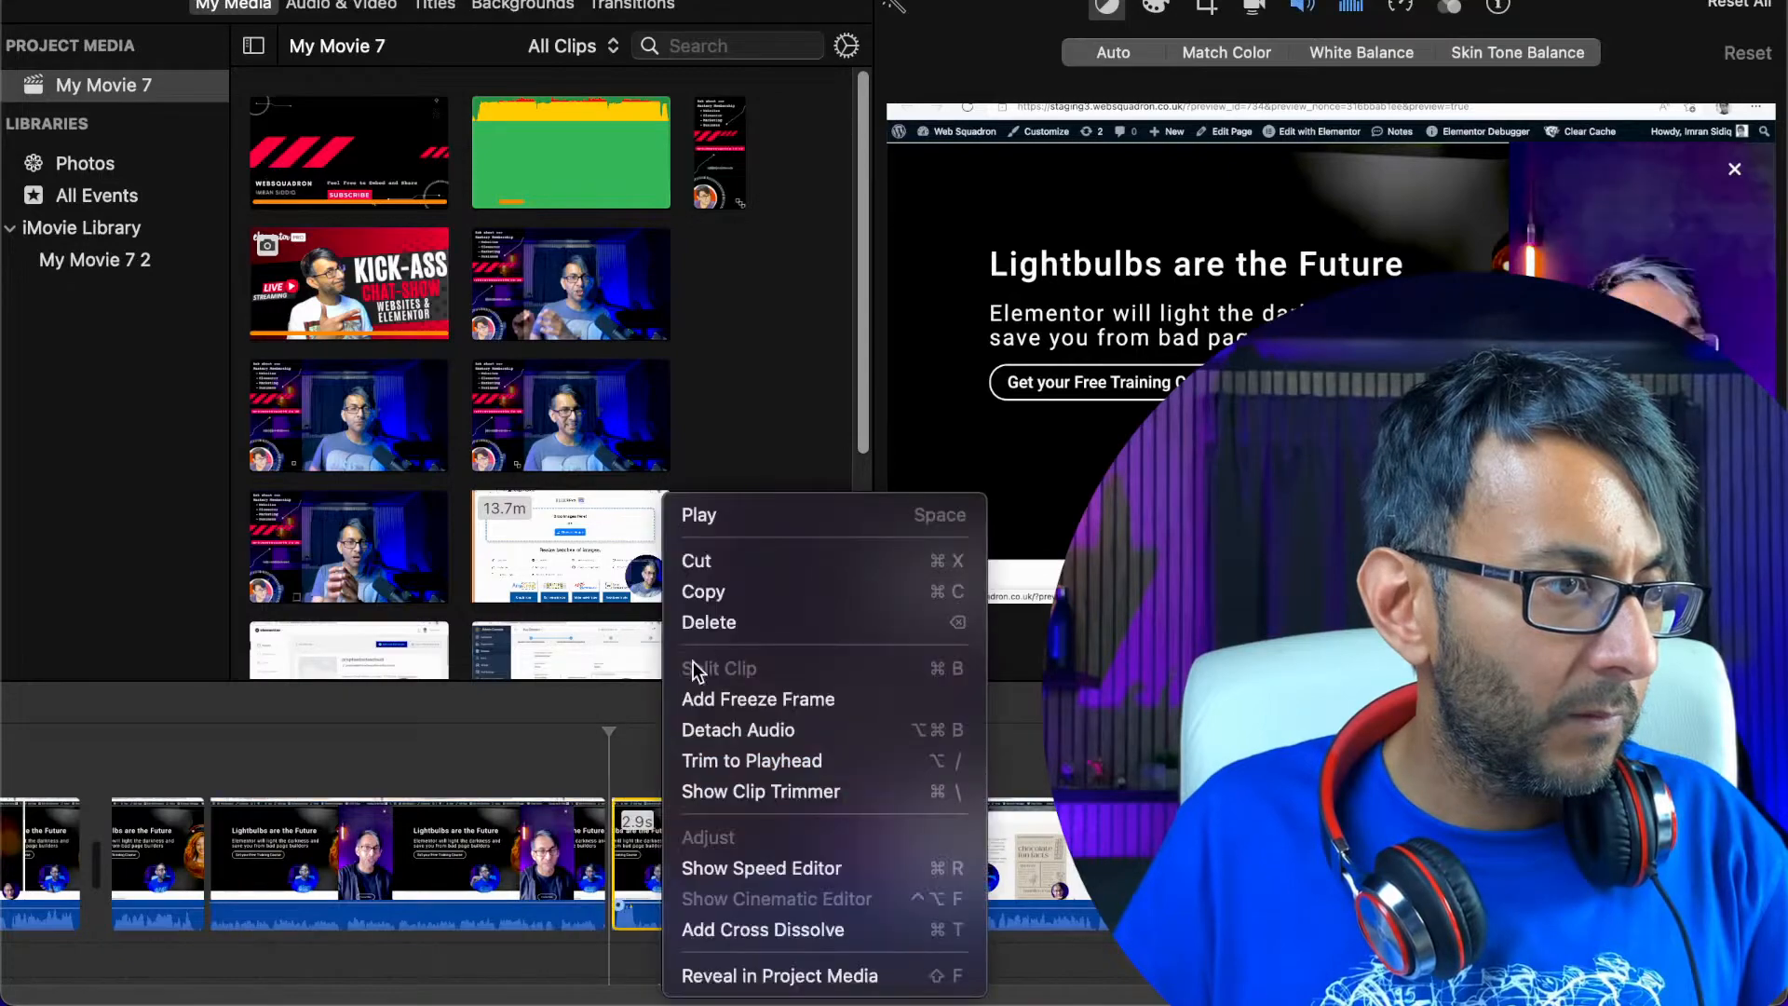
{"action": "left_click", "coordinate": [708, 624]}
Close the clip adjustment controls and play the recording across the joins at about 13:21 and 13:43
{"action": "key", "text": "space"}
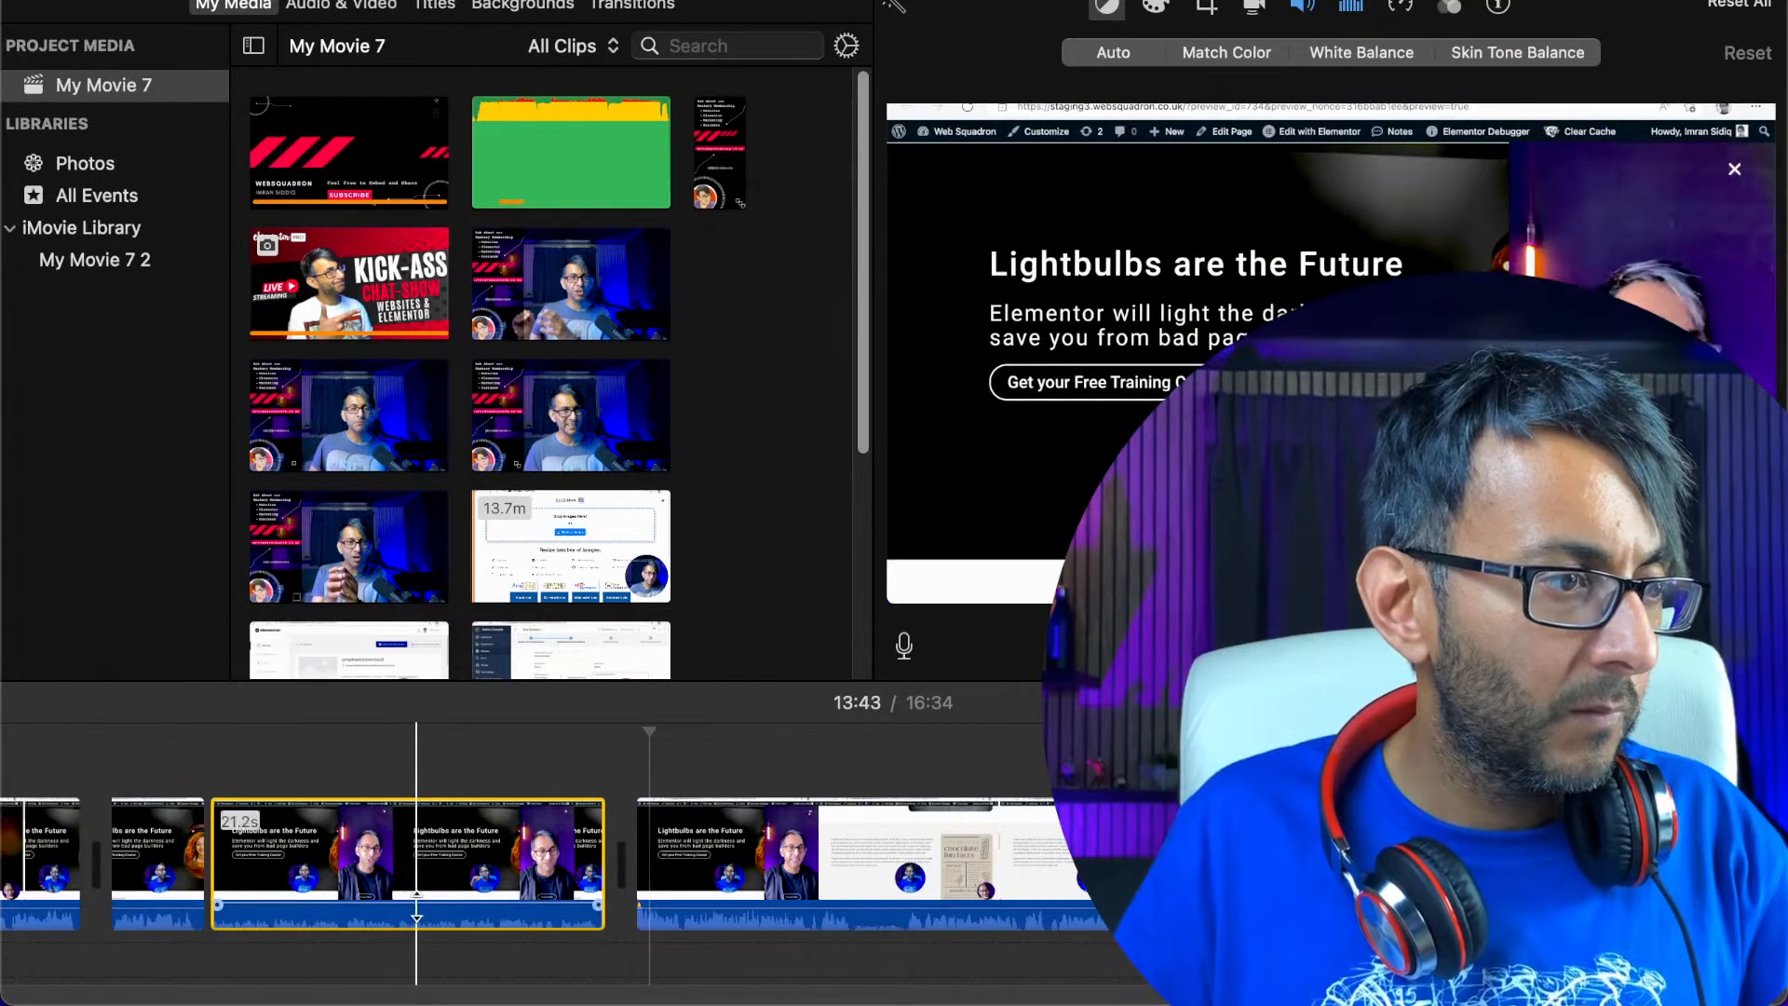
{"action": "left_click", "coordinate": [419, 910]}
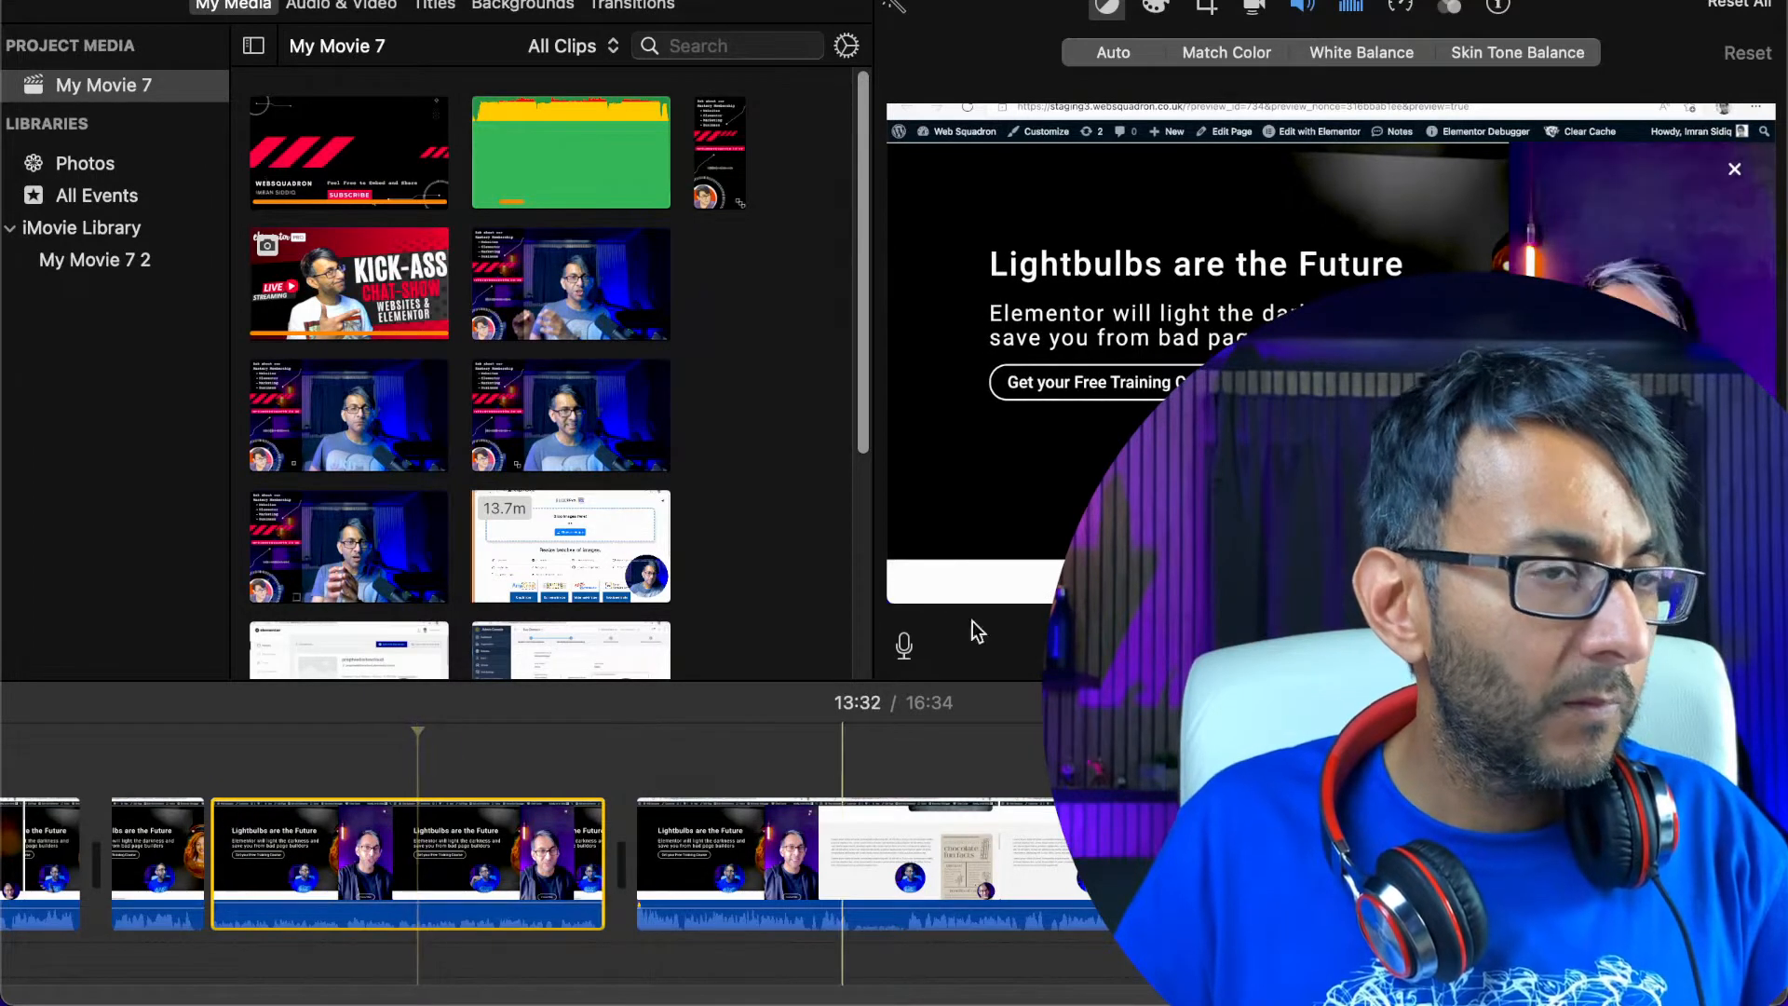
{"action": "left_click", "coordinate": [1352, 11]}
{"action": "left_click", "coordinate": [1351, 11]}
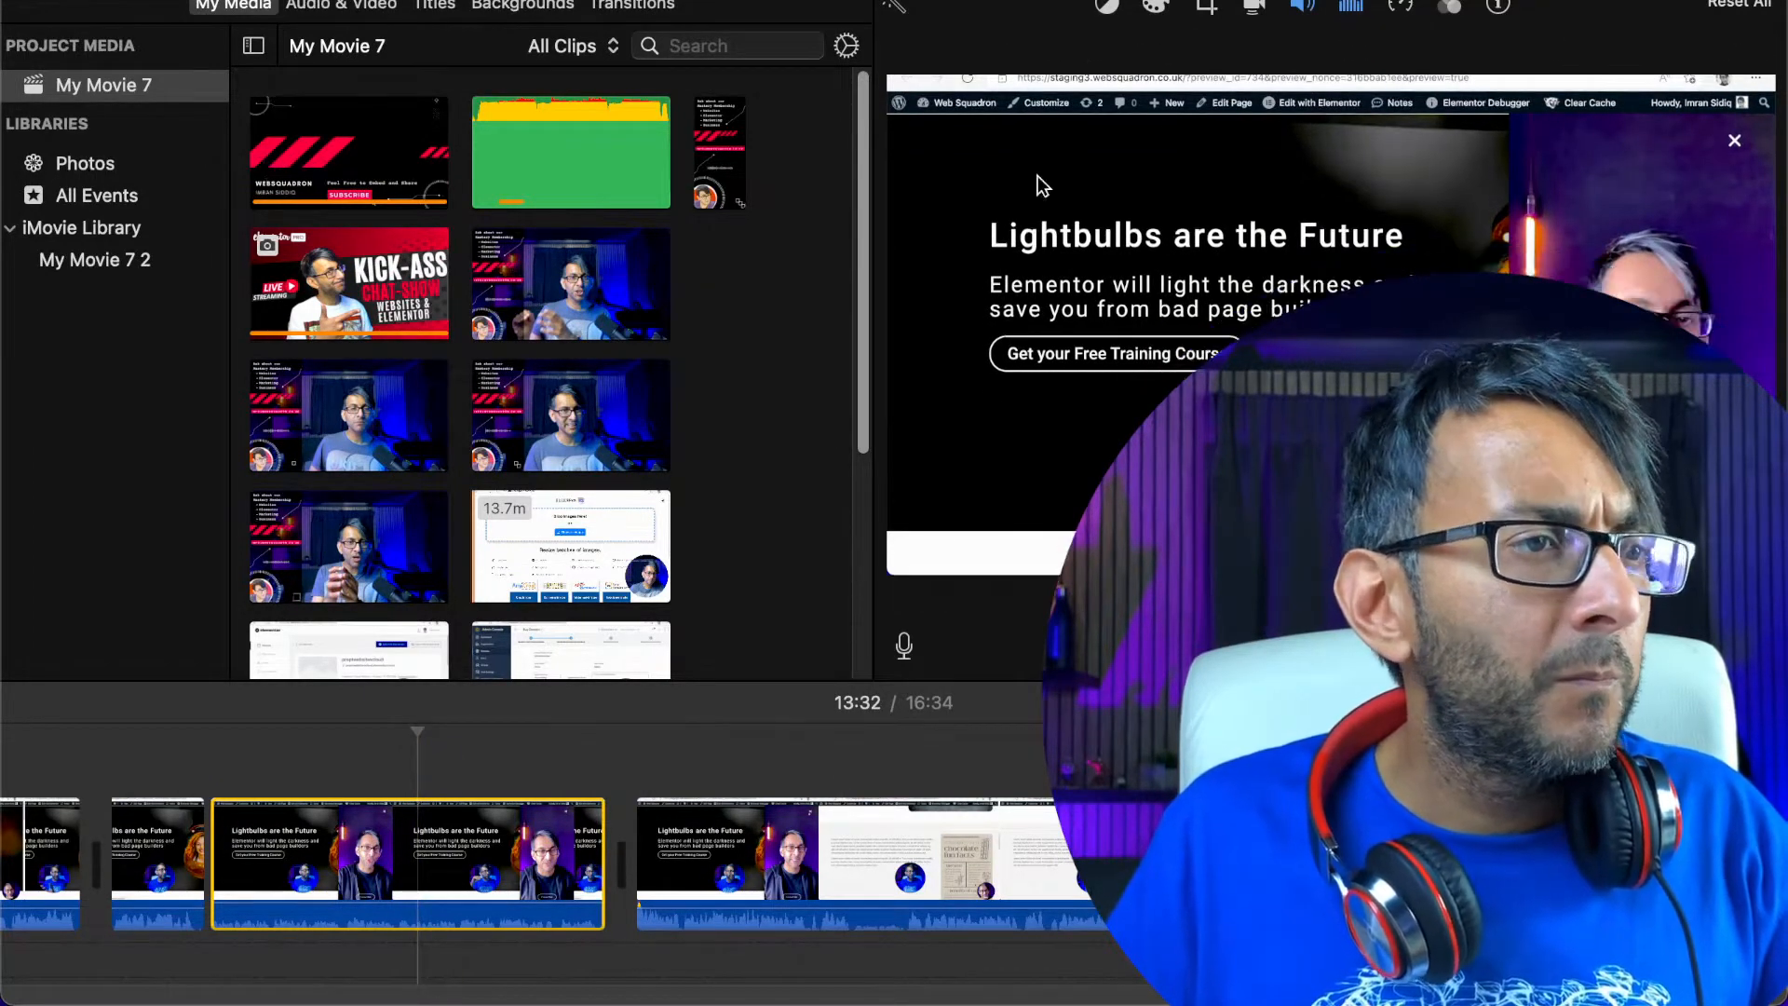
{"action": "left_click", "coordinate": [180, 867]}
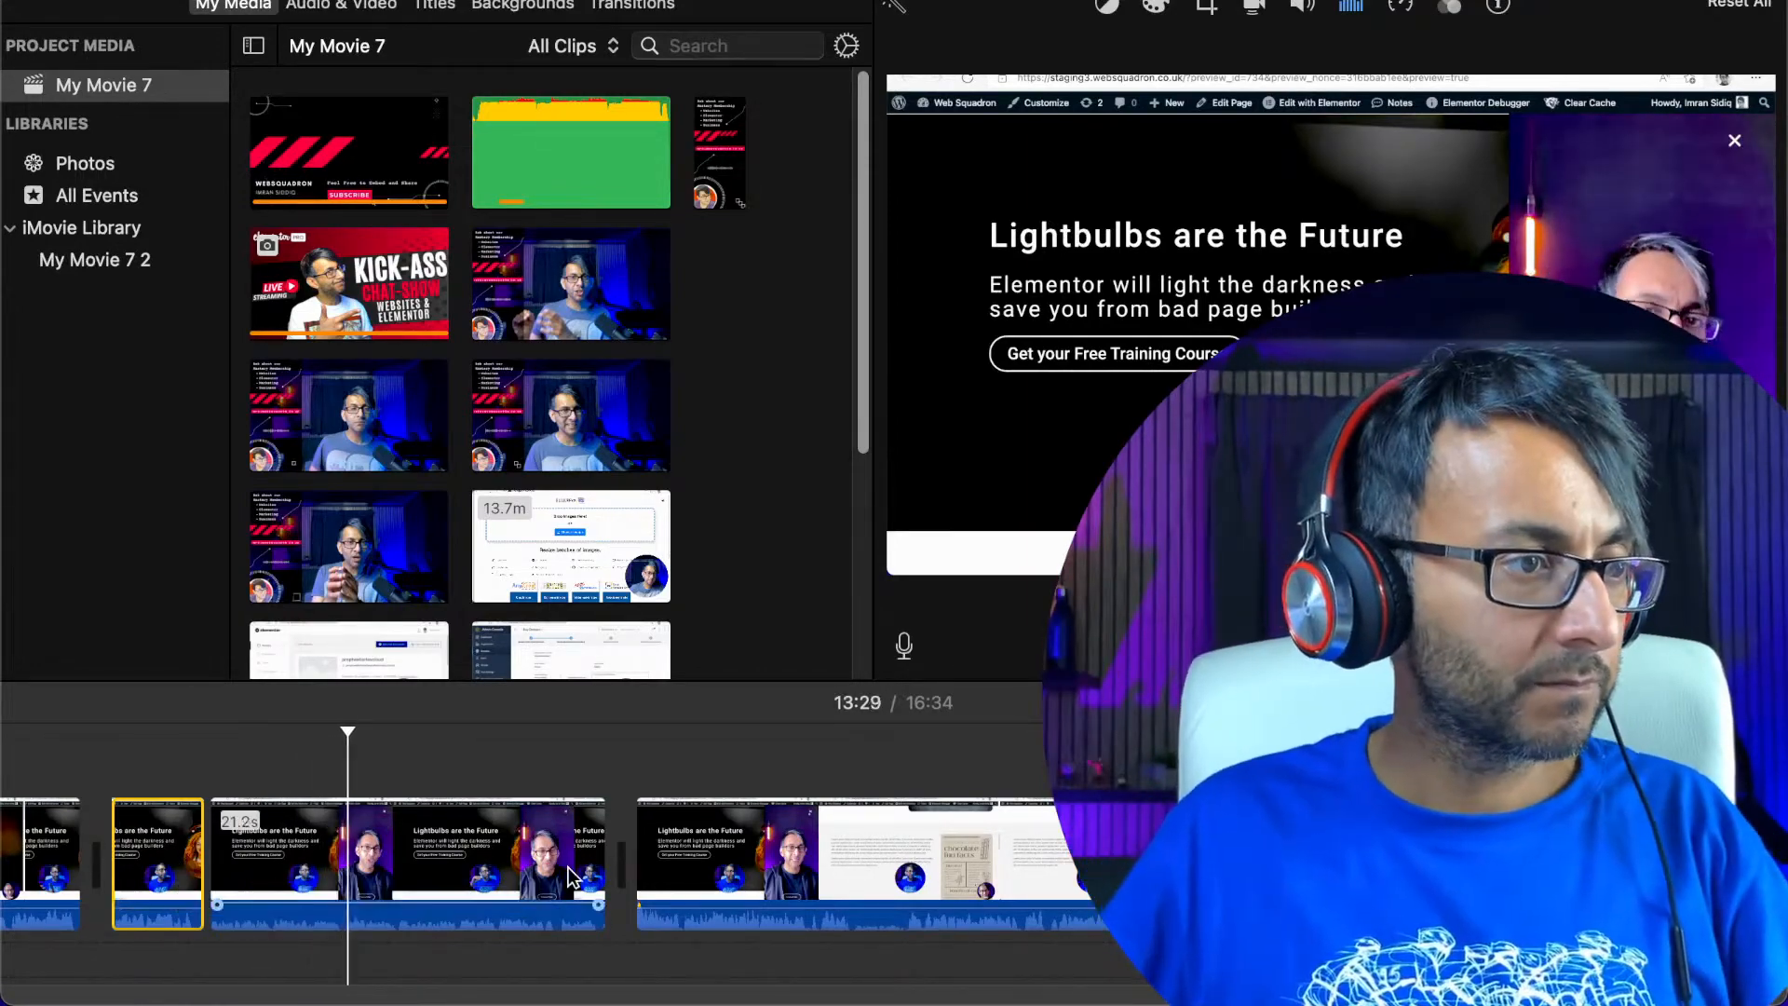
{"action": "left_click", "coordinate": [515, 876]}
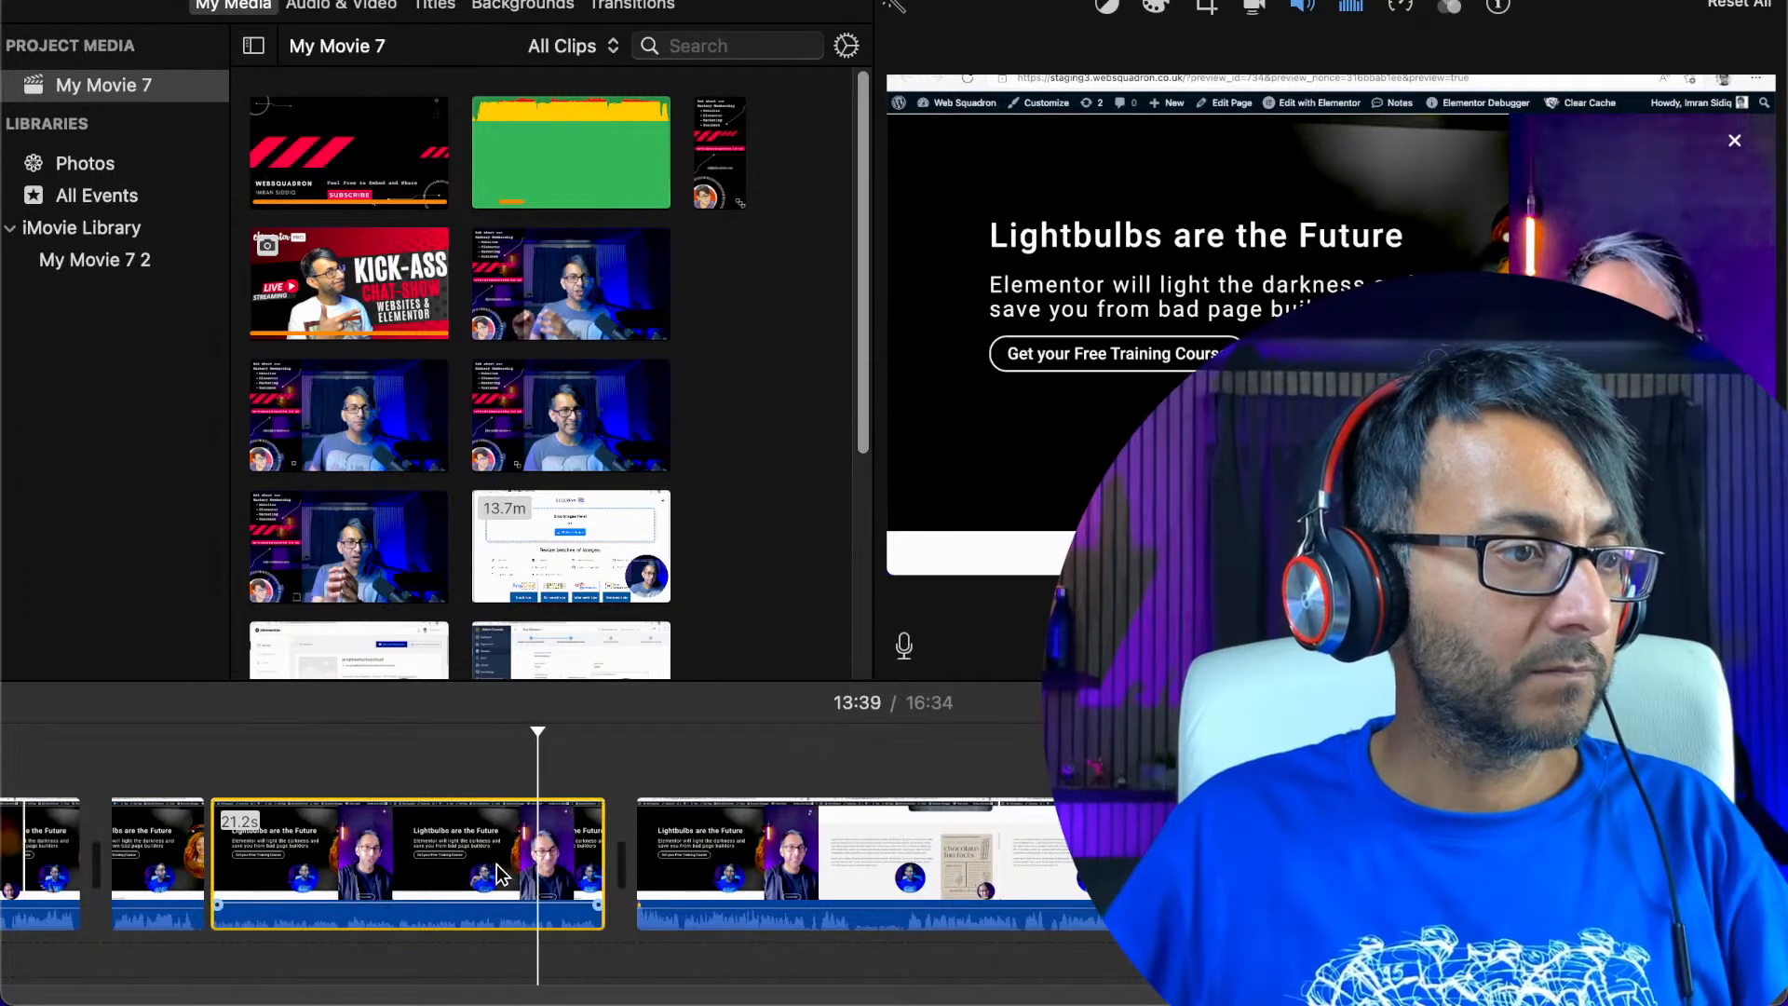
{"action": "left_click", "coordinate": [499, 875]}
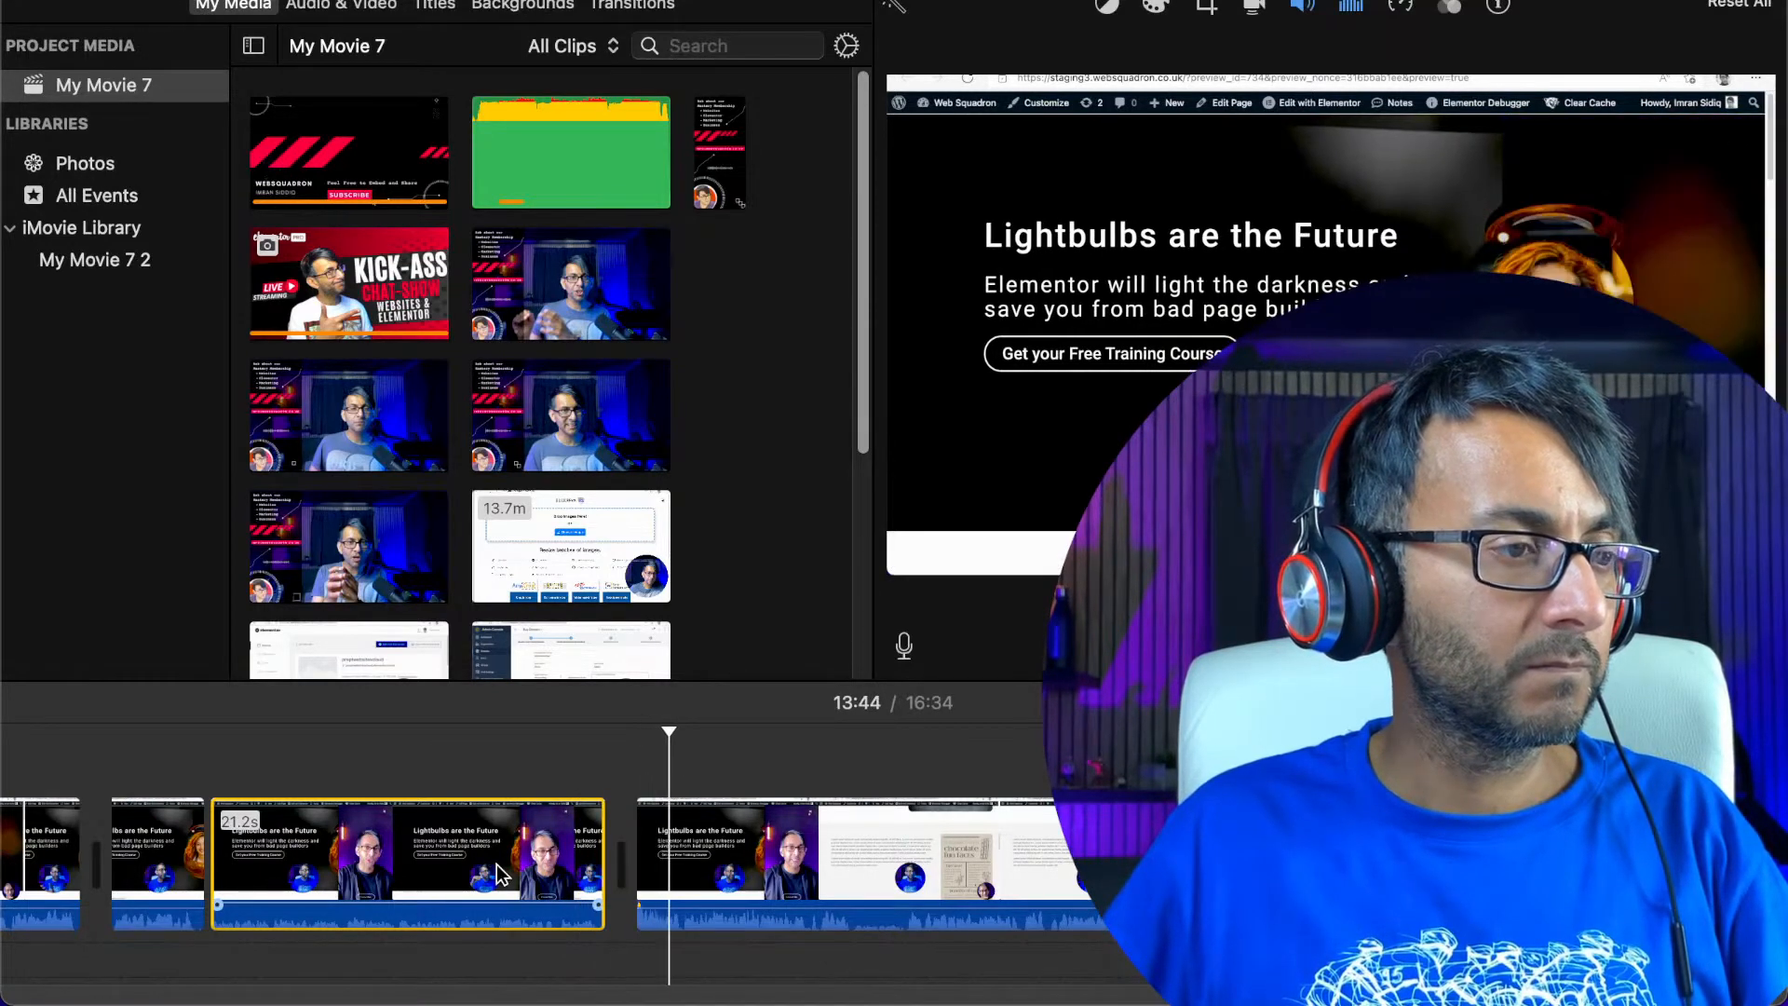
{"action": "key", "text": "XF86AudioLowerVolume"}
{"action": "key", "text": "XF86AudioLowerVolume"}
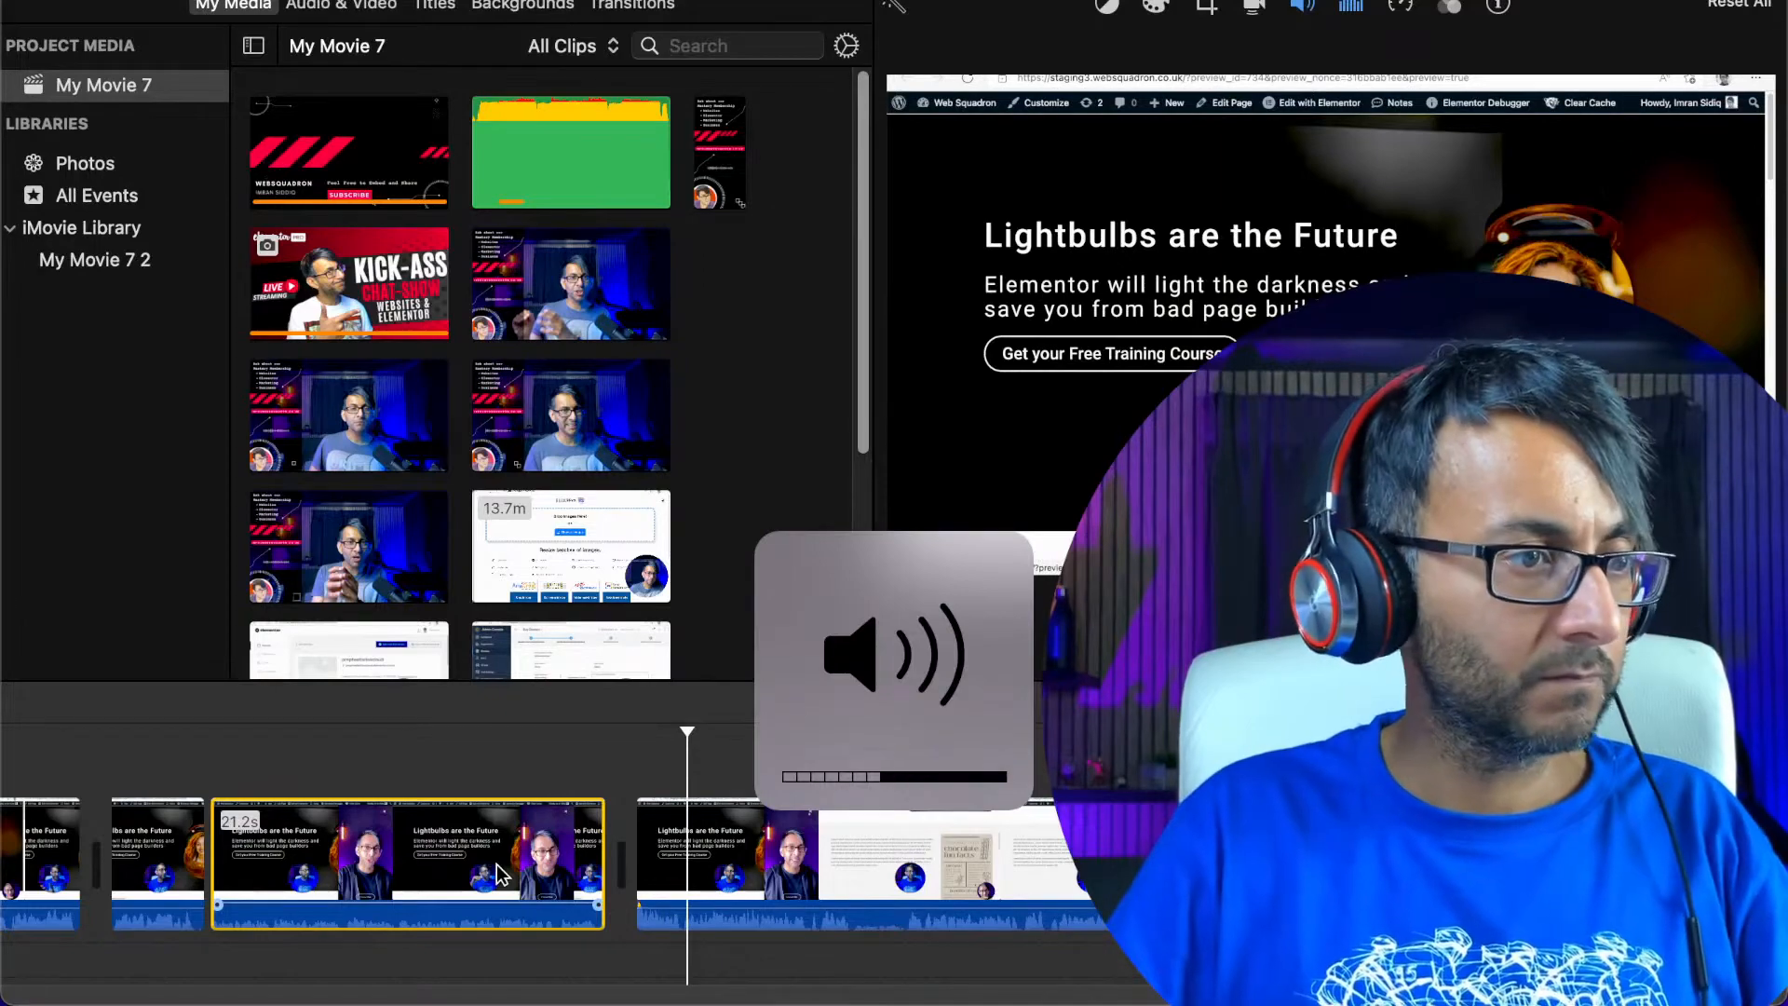
Add a short audio fade-in to the clip after the 13:43 join and play the join to check it
{"action": "right_click", "coordinate": [655, 876]}
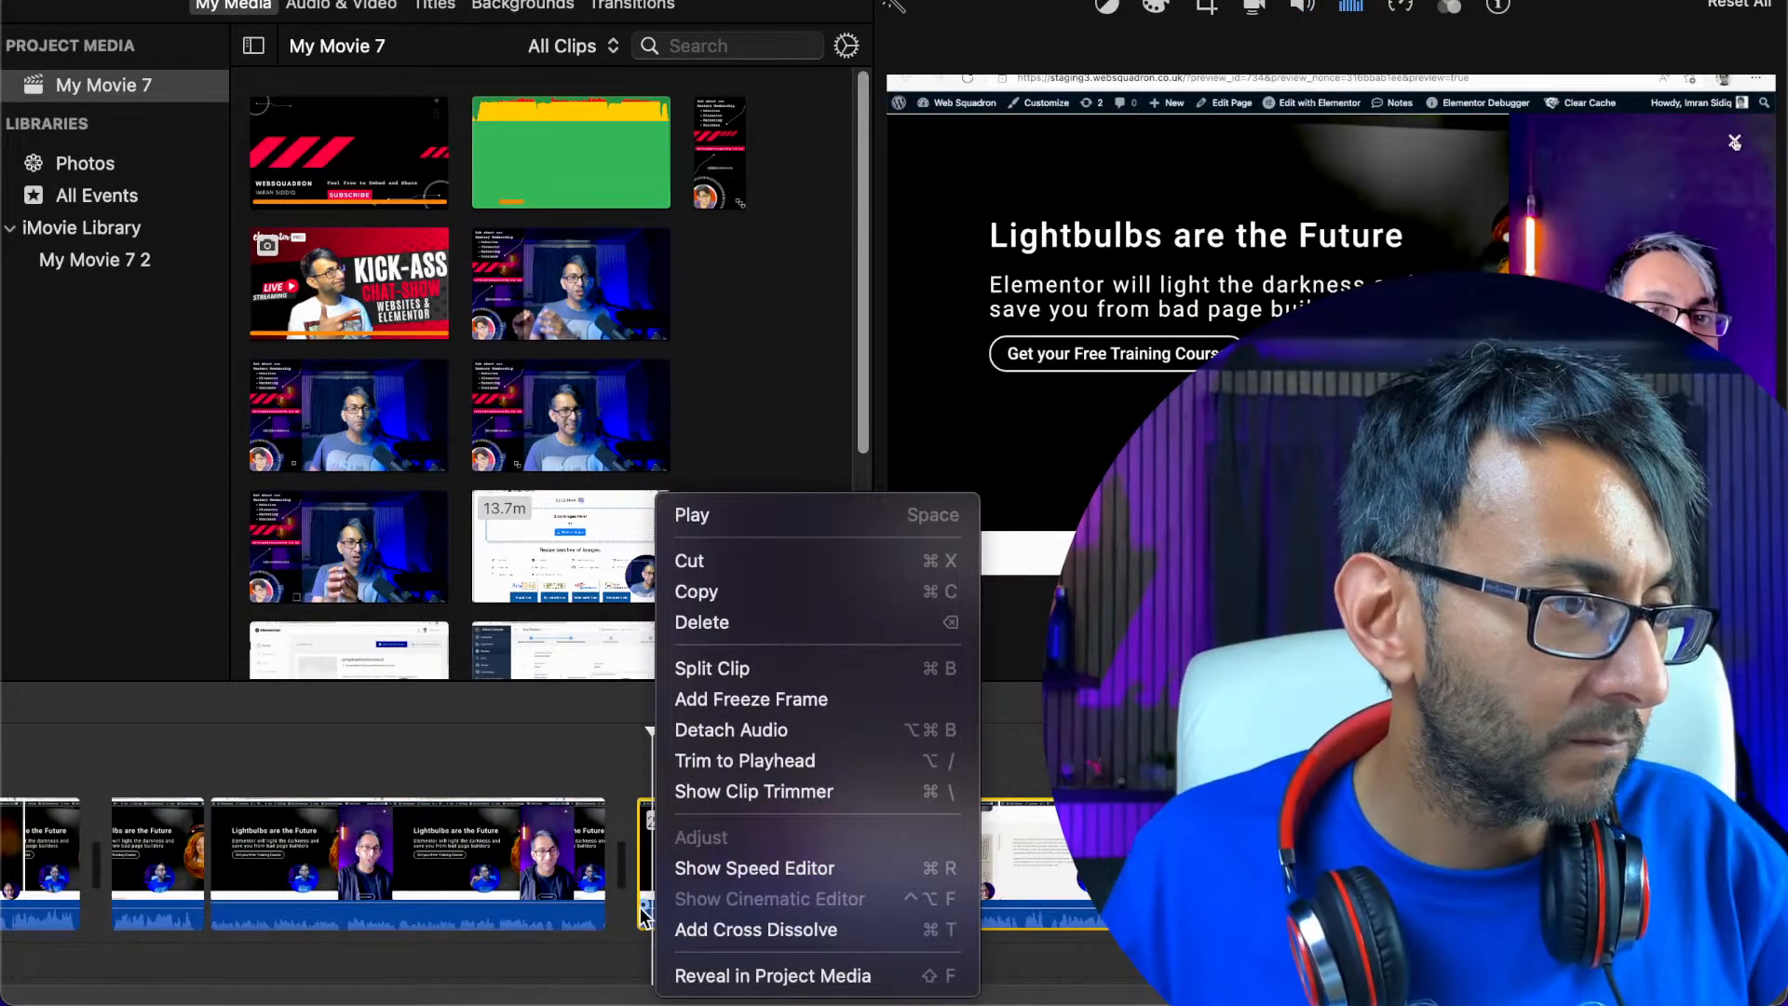
{"action": "left_click", "coordinate": [1015, 855]}
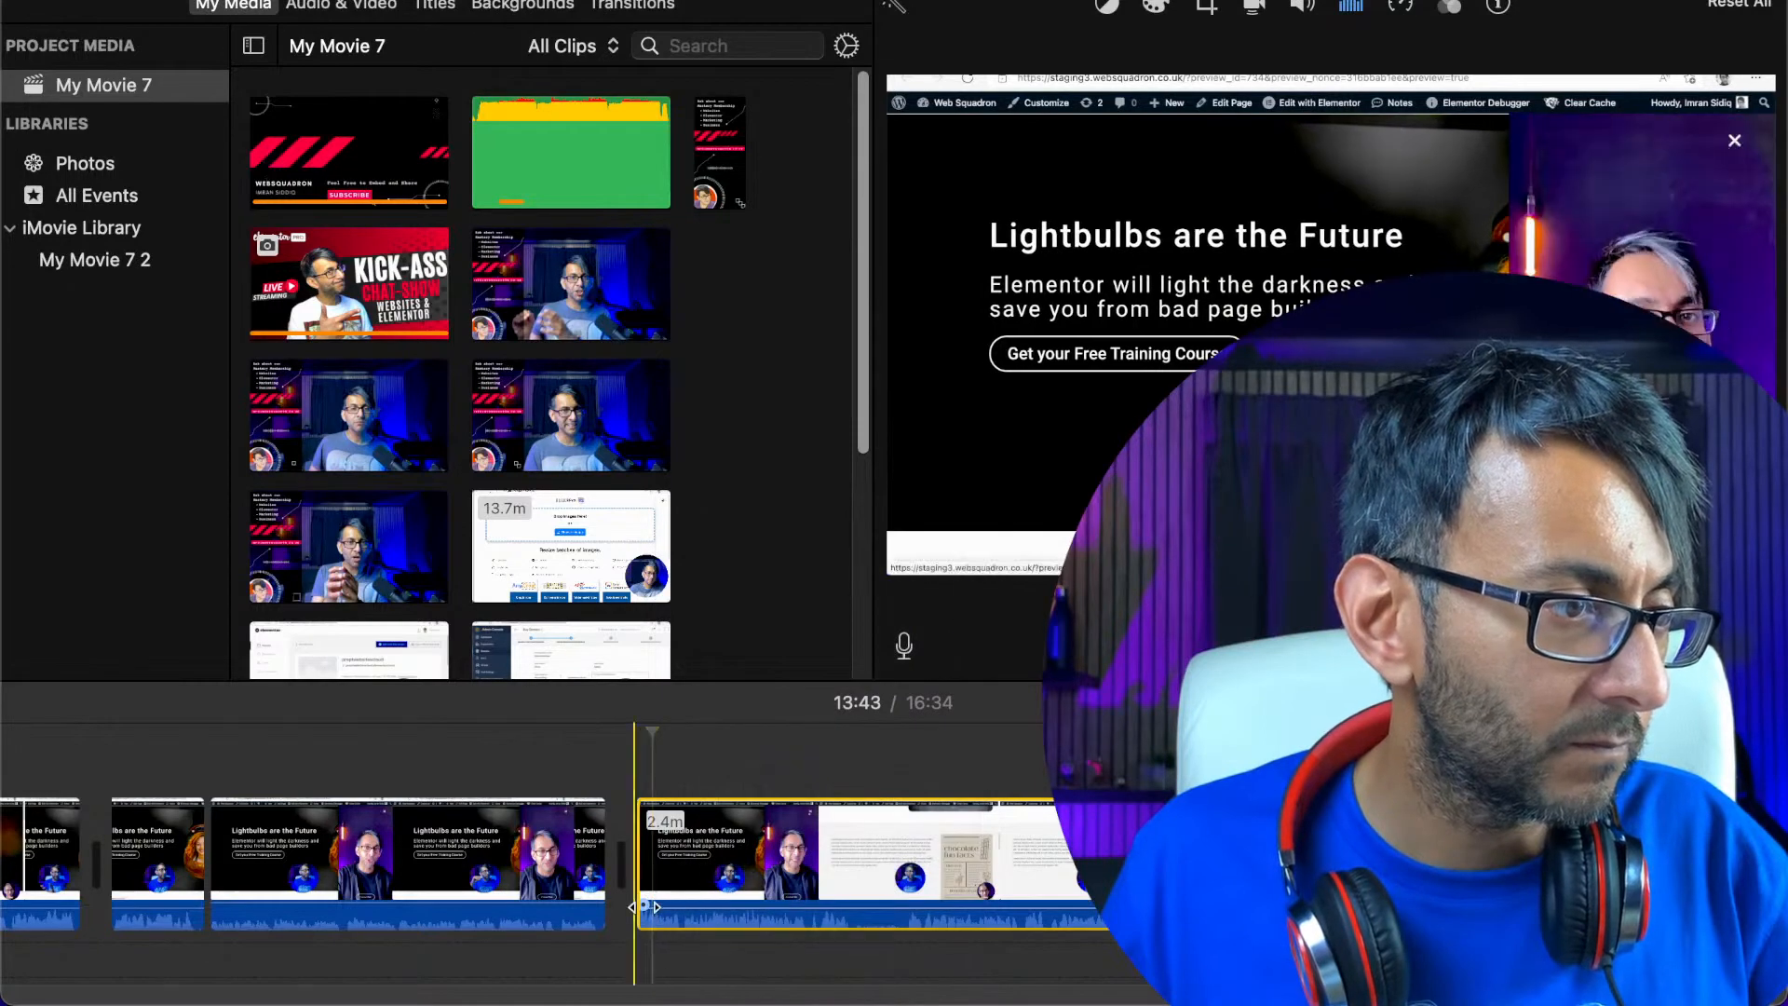
{"action": "left_click_drag", "start_coordinate": [644, 905], "coordinate": [723, 906]}
{"action": "left_click", "coordinate": [582, 880]}
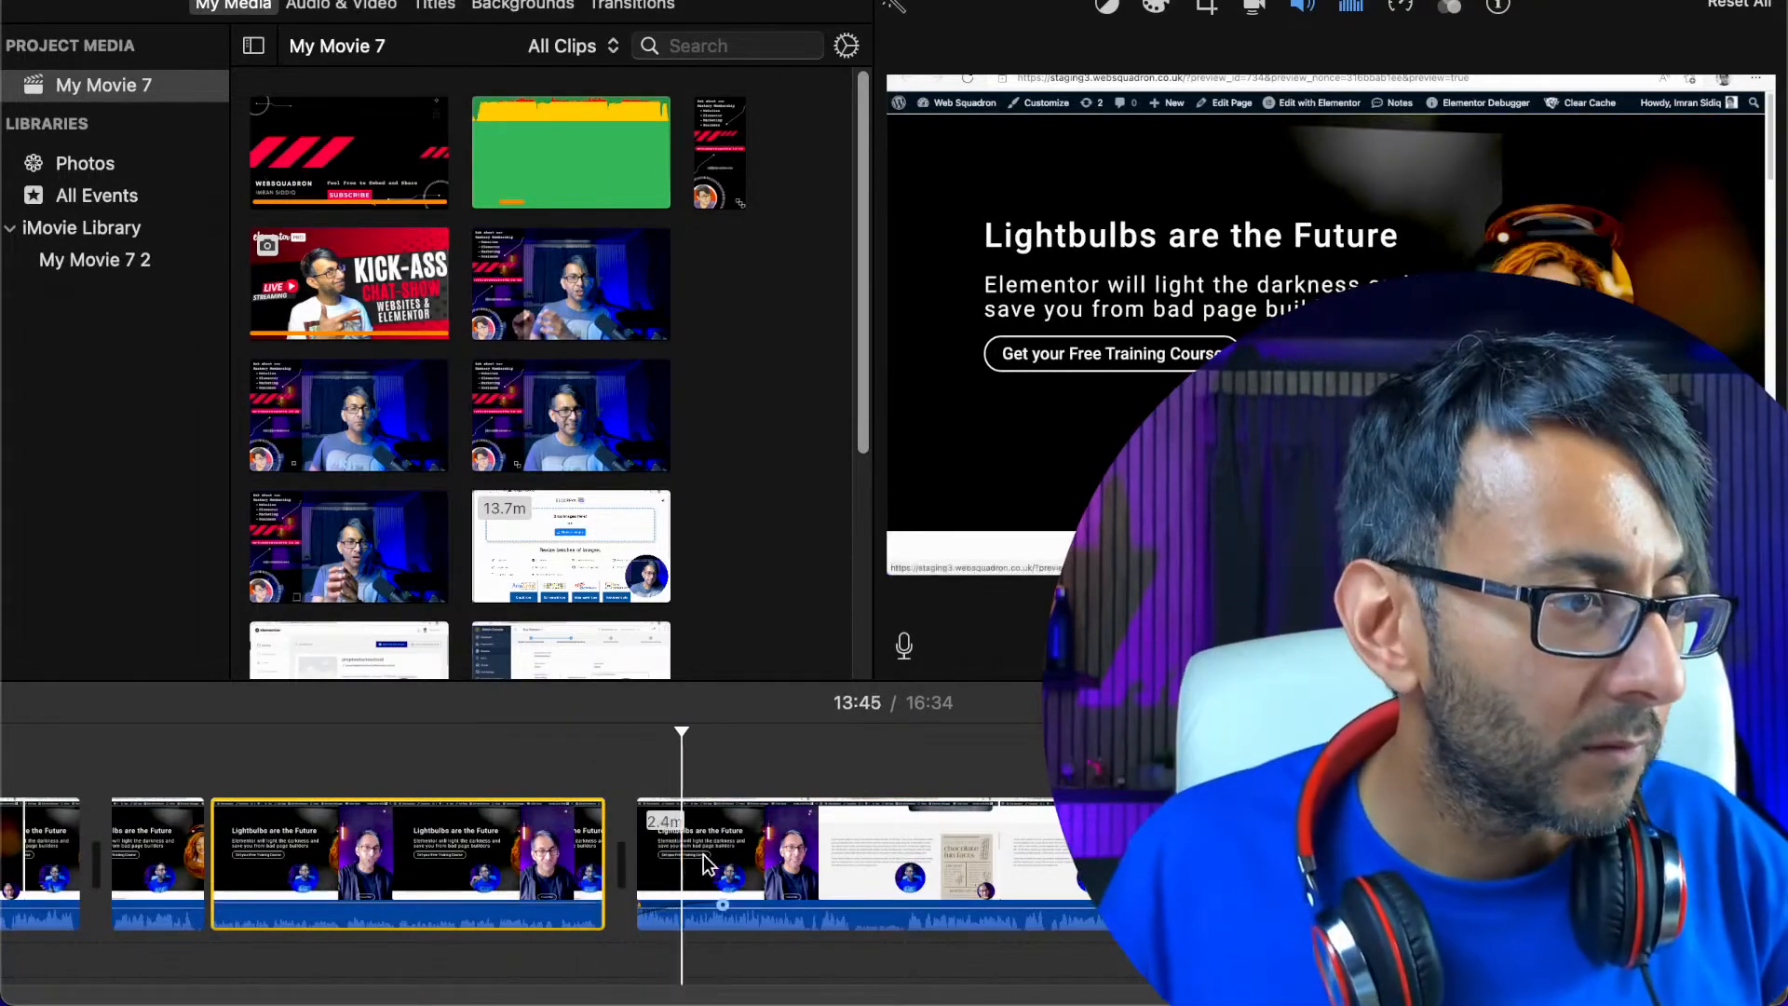
{"action": "left_click_drag", "start_coordinate": [723, 906], "coordinate": [713, 906]}
{"action": "key", "text": "space"}
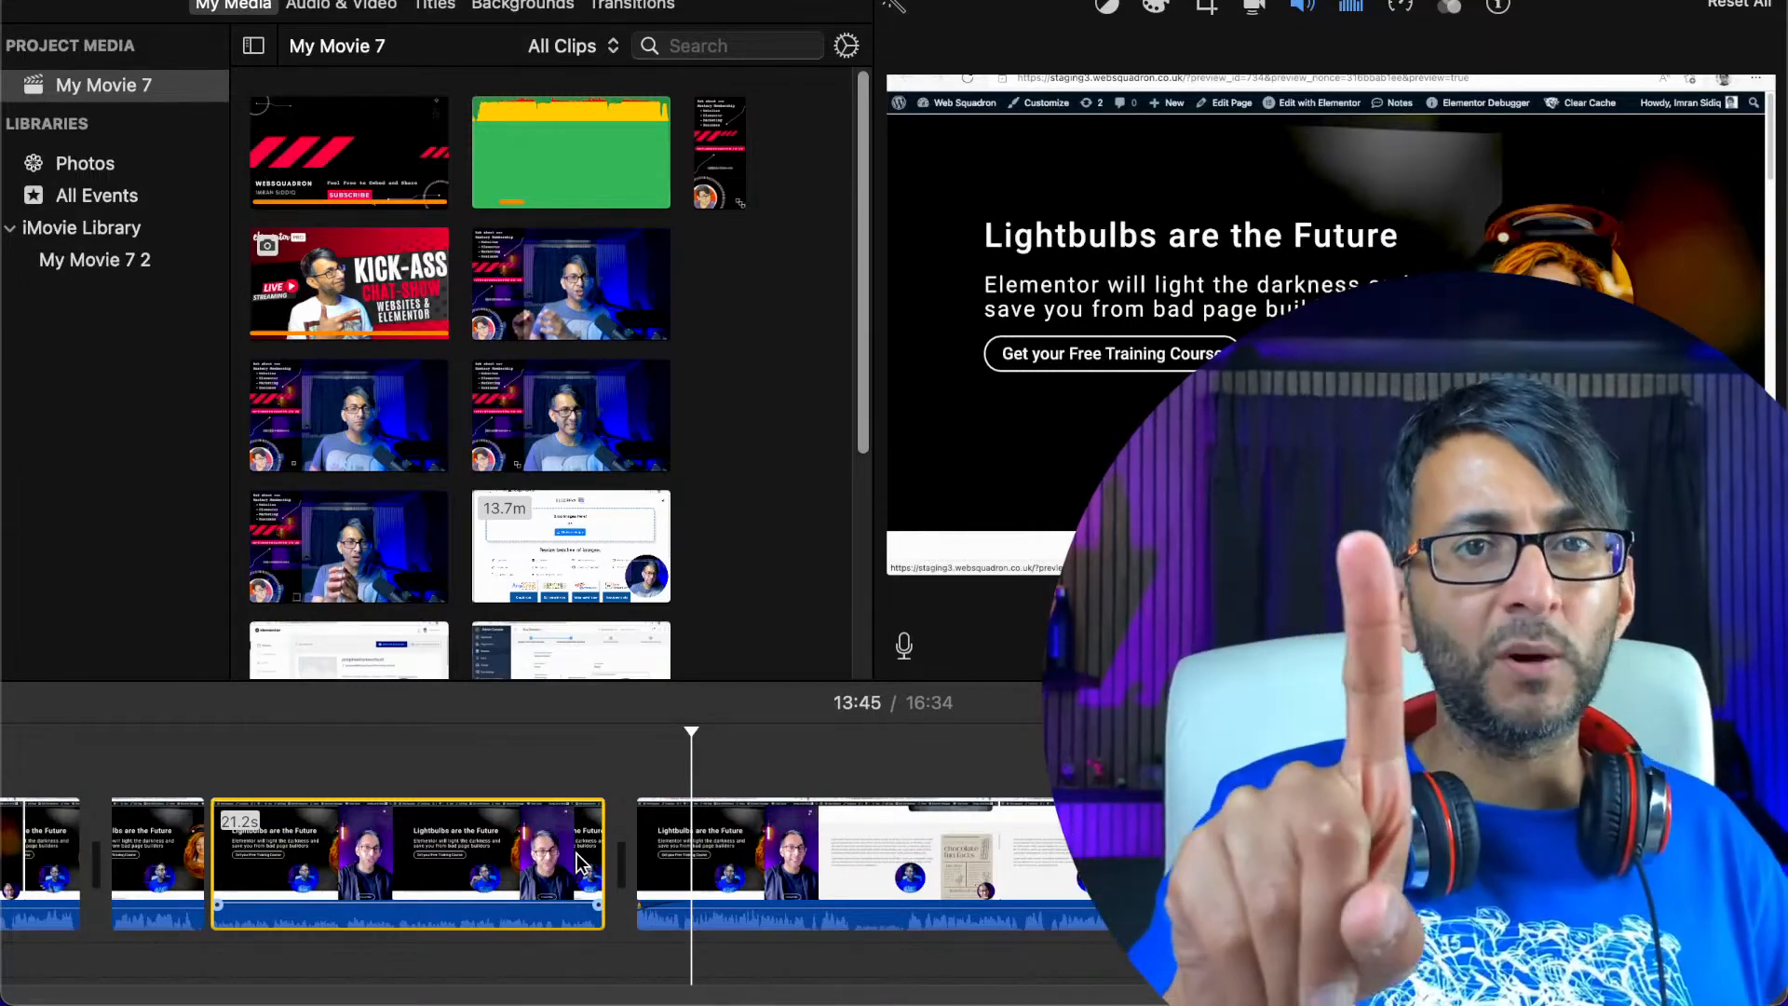
{"action": "left_click", "coordinate": [814, 827]}
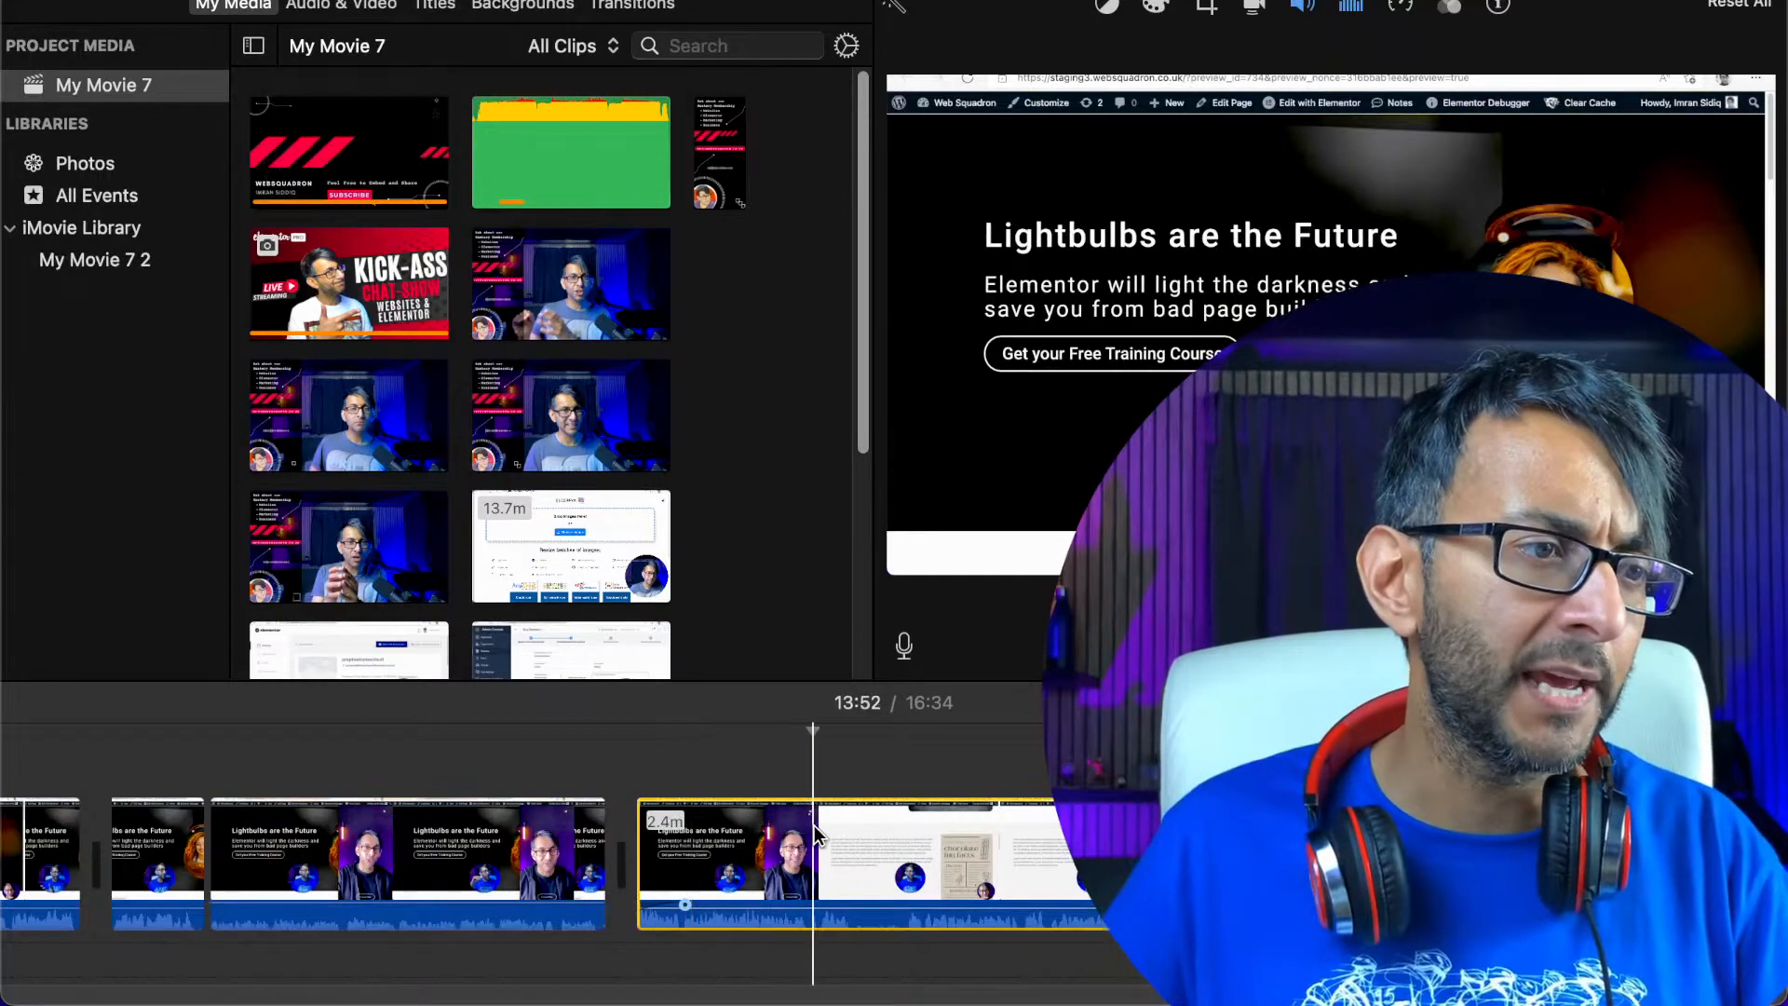
Play the recording on to 14:14, split it there and delete the remaining section before the end-screen clip
{"action": "key", "text": "space"}
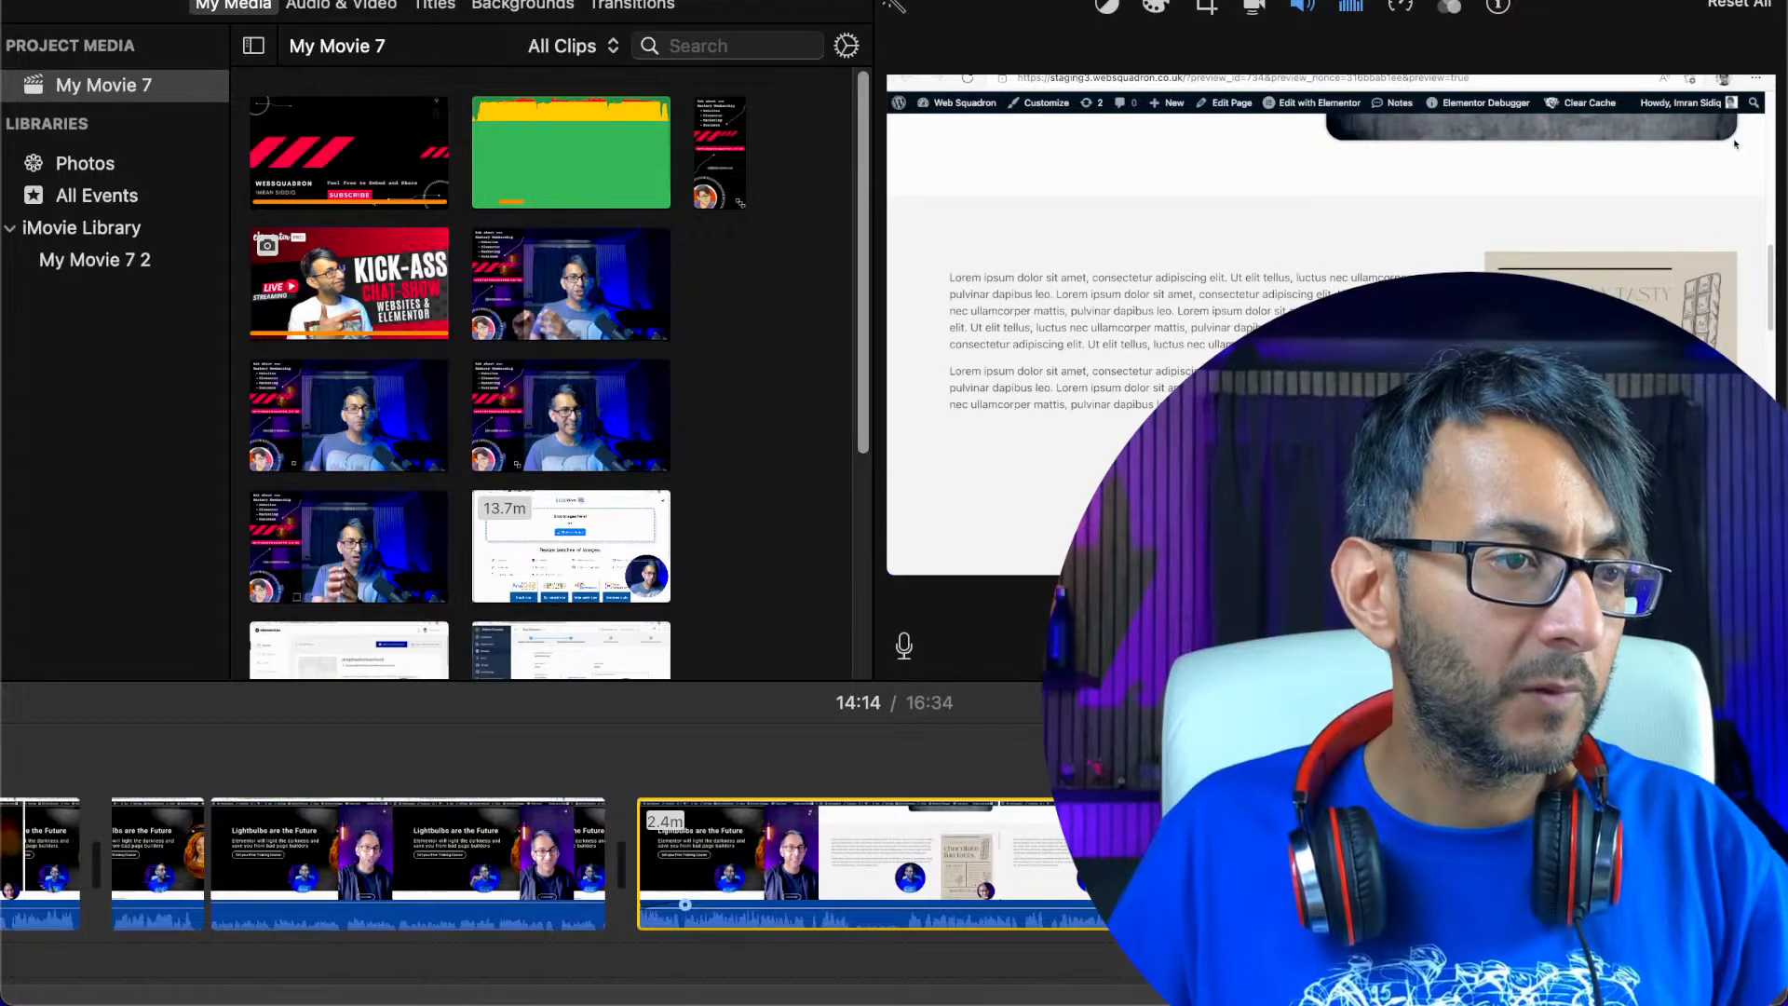
{"action": "key", "text": "super+b"}
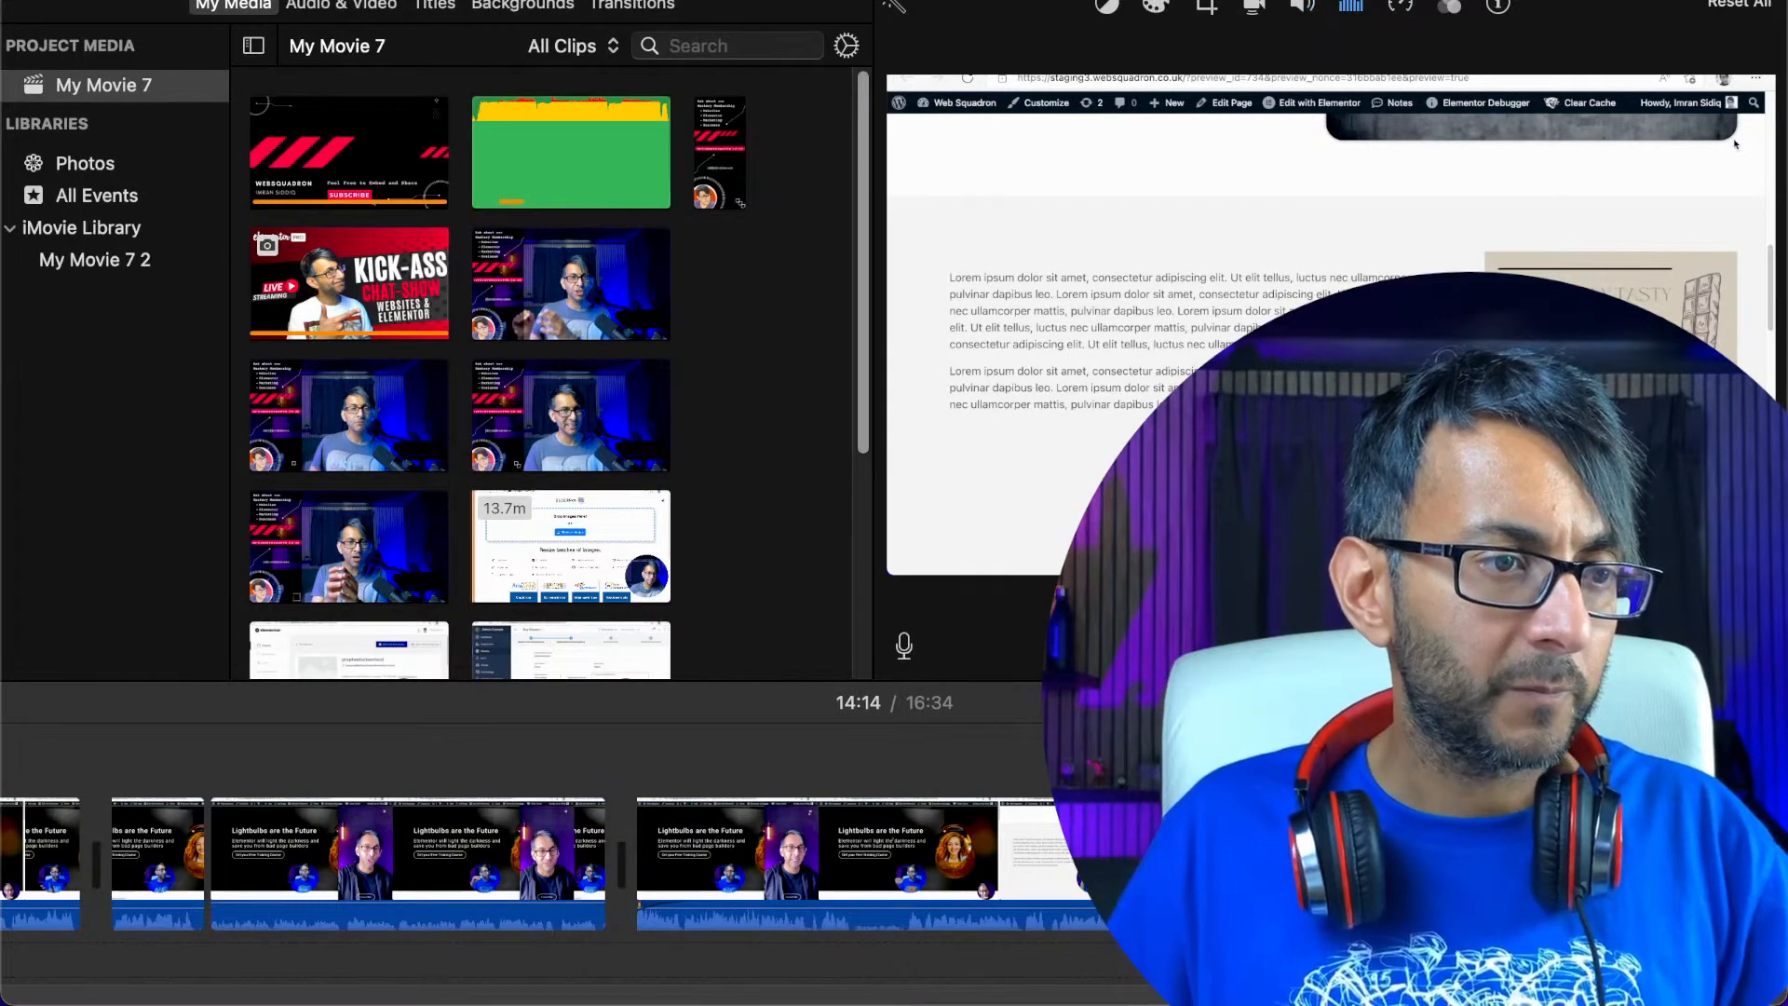
{"action": "key", "text": "Delete"}
Place the 22.6-minute source recording above the start of the movie as an overlay clip
{"action": "scroll", "coordinate": [103, 1001], "scroll_direction": "left", "scroll_amount": 15}
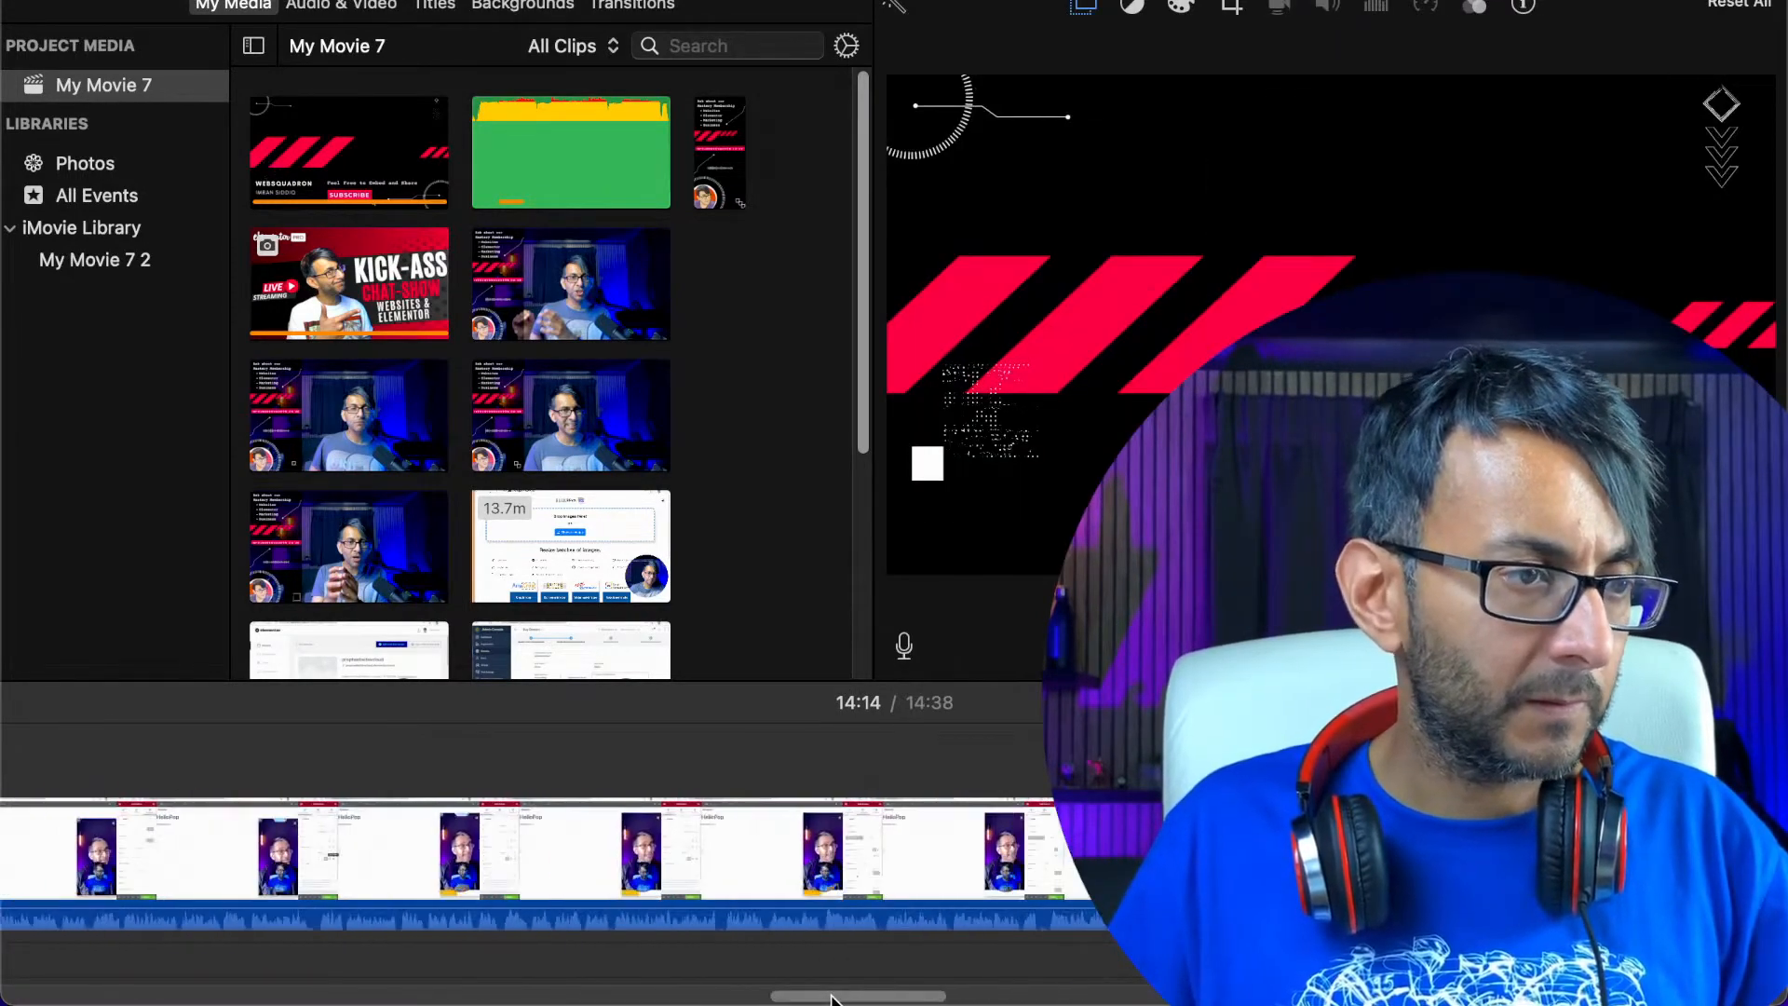
{"action": "scroll", "coordinate": [93, 1002], "scroll_direction": "left", "scroll_amount": 5}
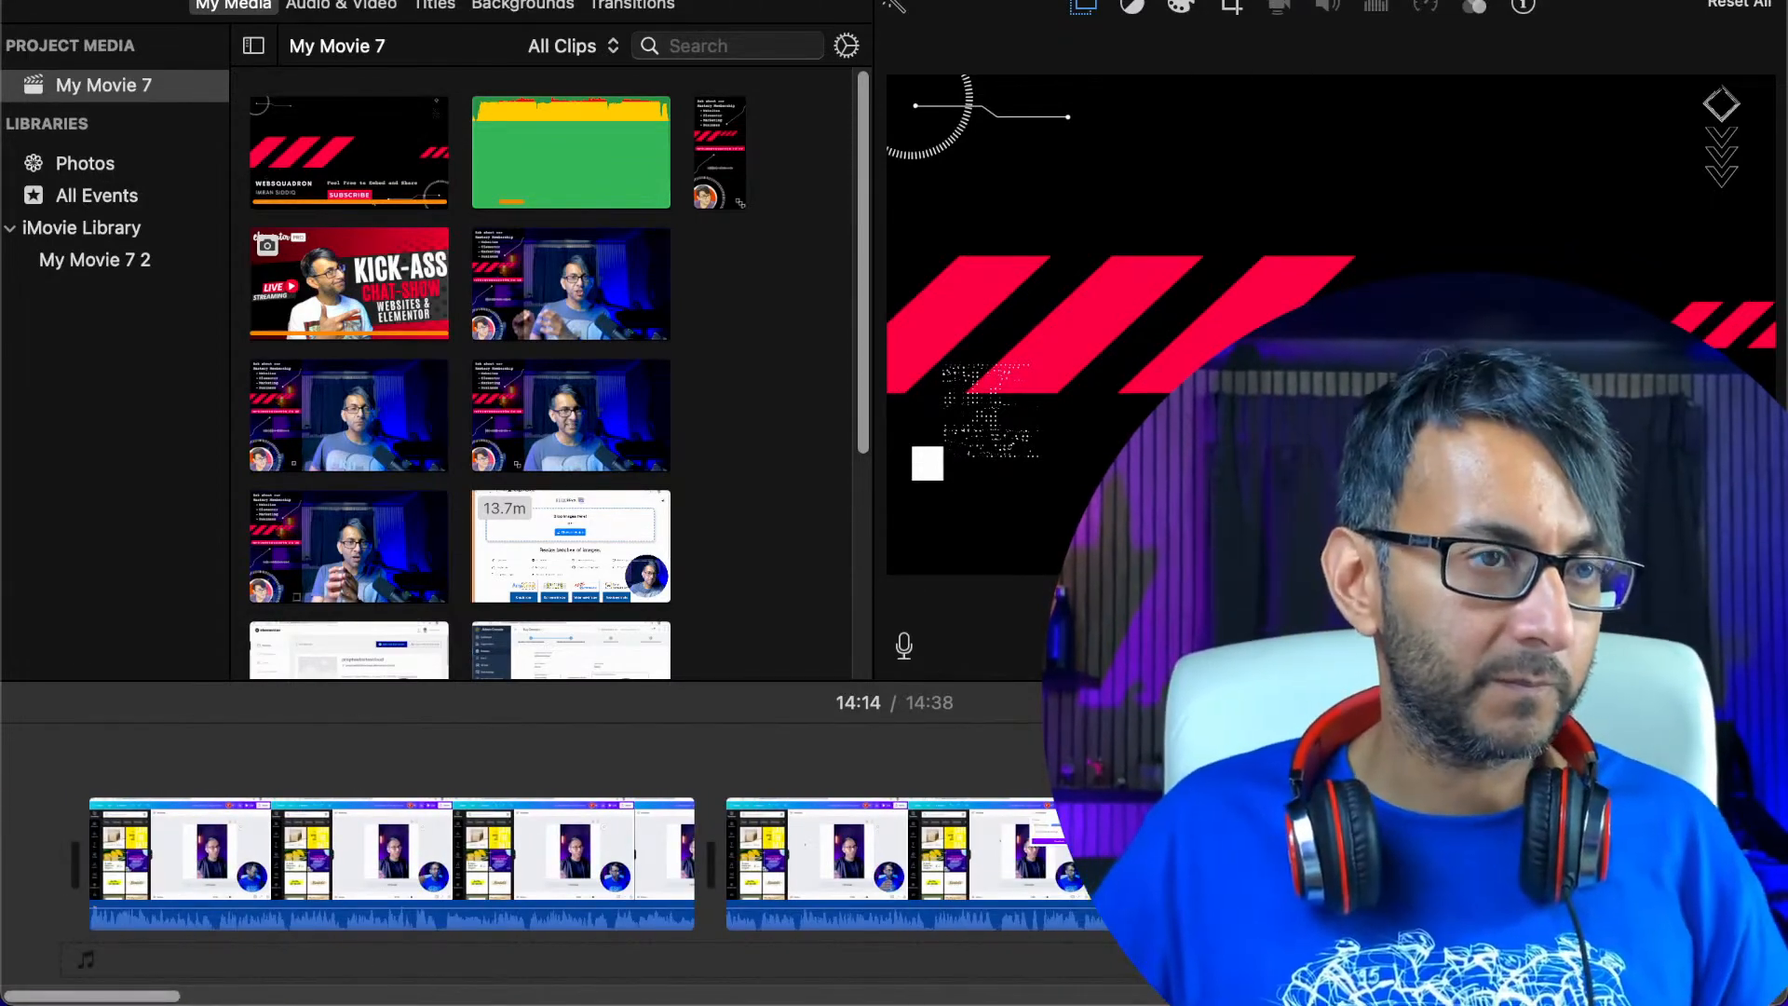
{"action": "scroll", "coordinate": [601, 450], "scroll_direction": "down", "scroll_amount": 5}
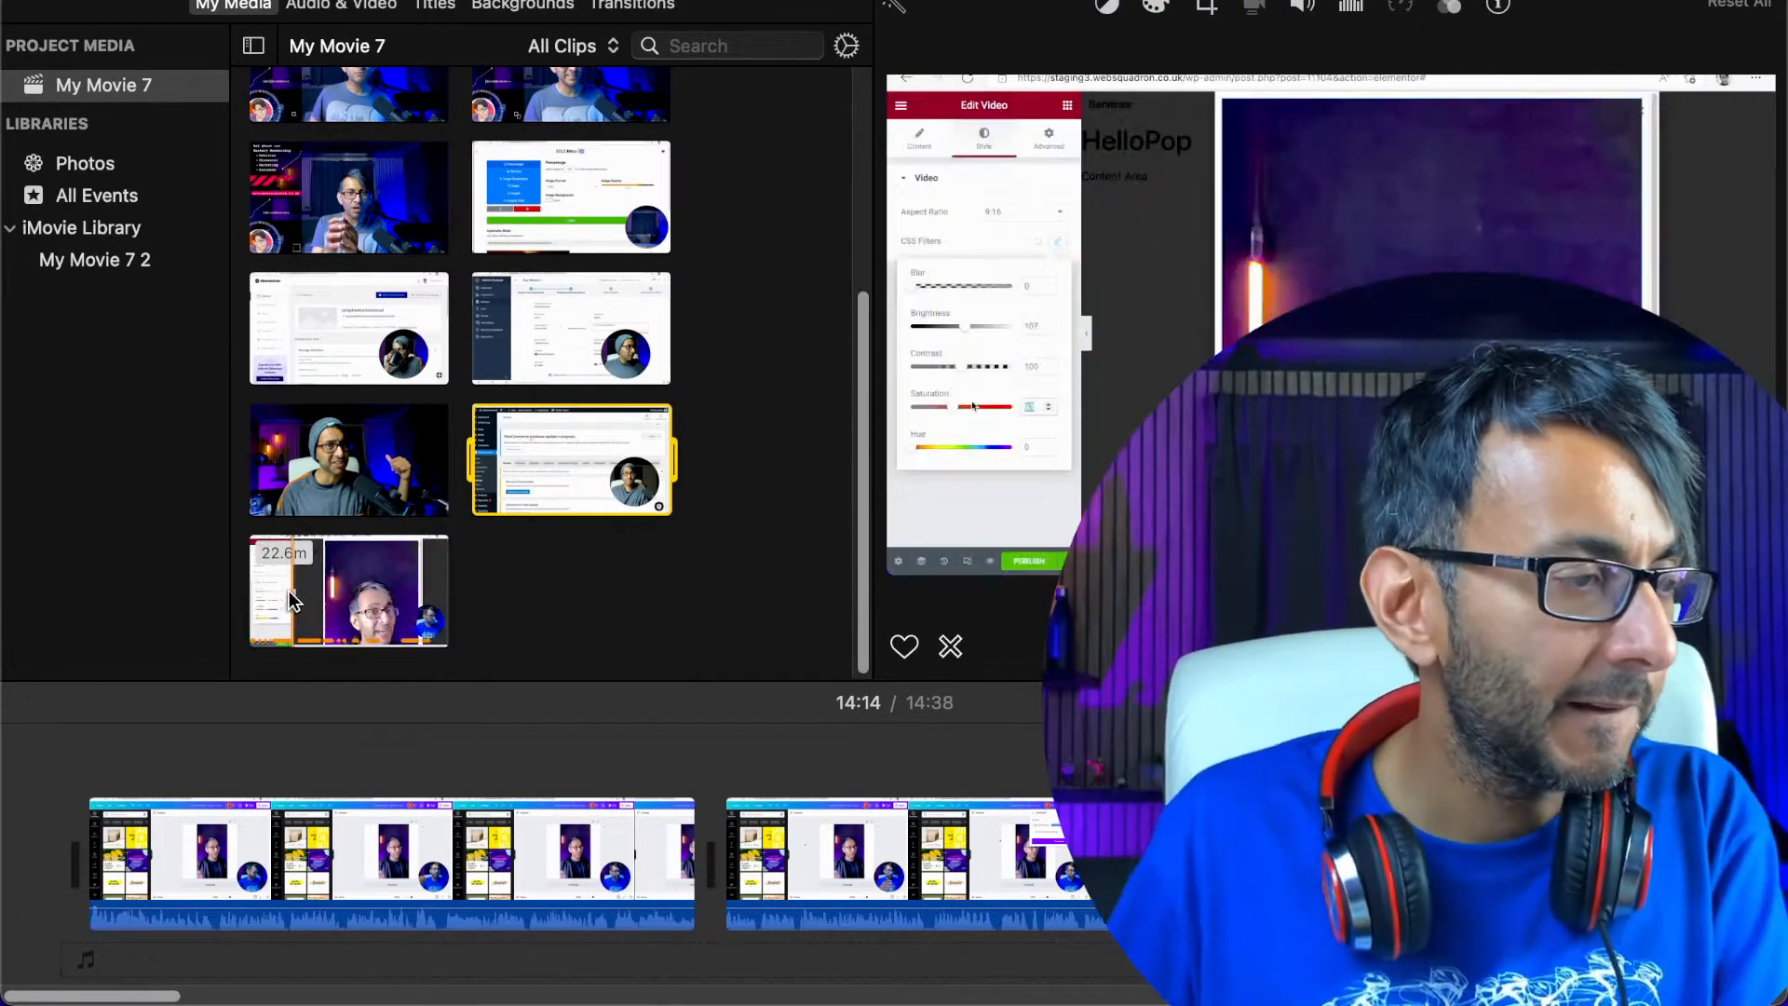
{"action": "left_click_drag", "start_coordinate": [349, 597], "coordinate": [94, 750]}
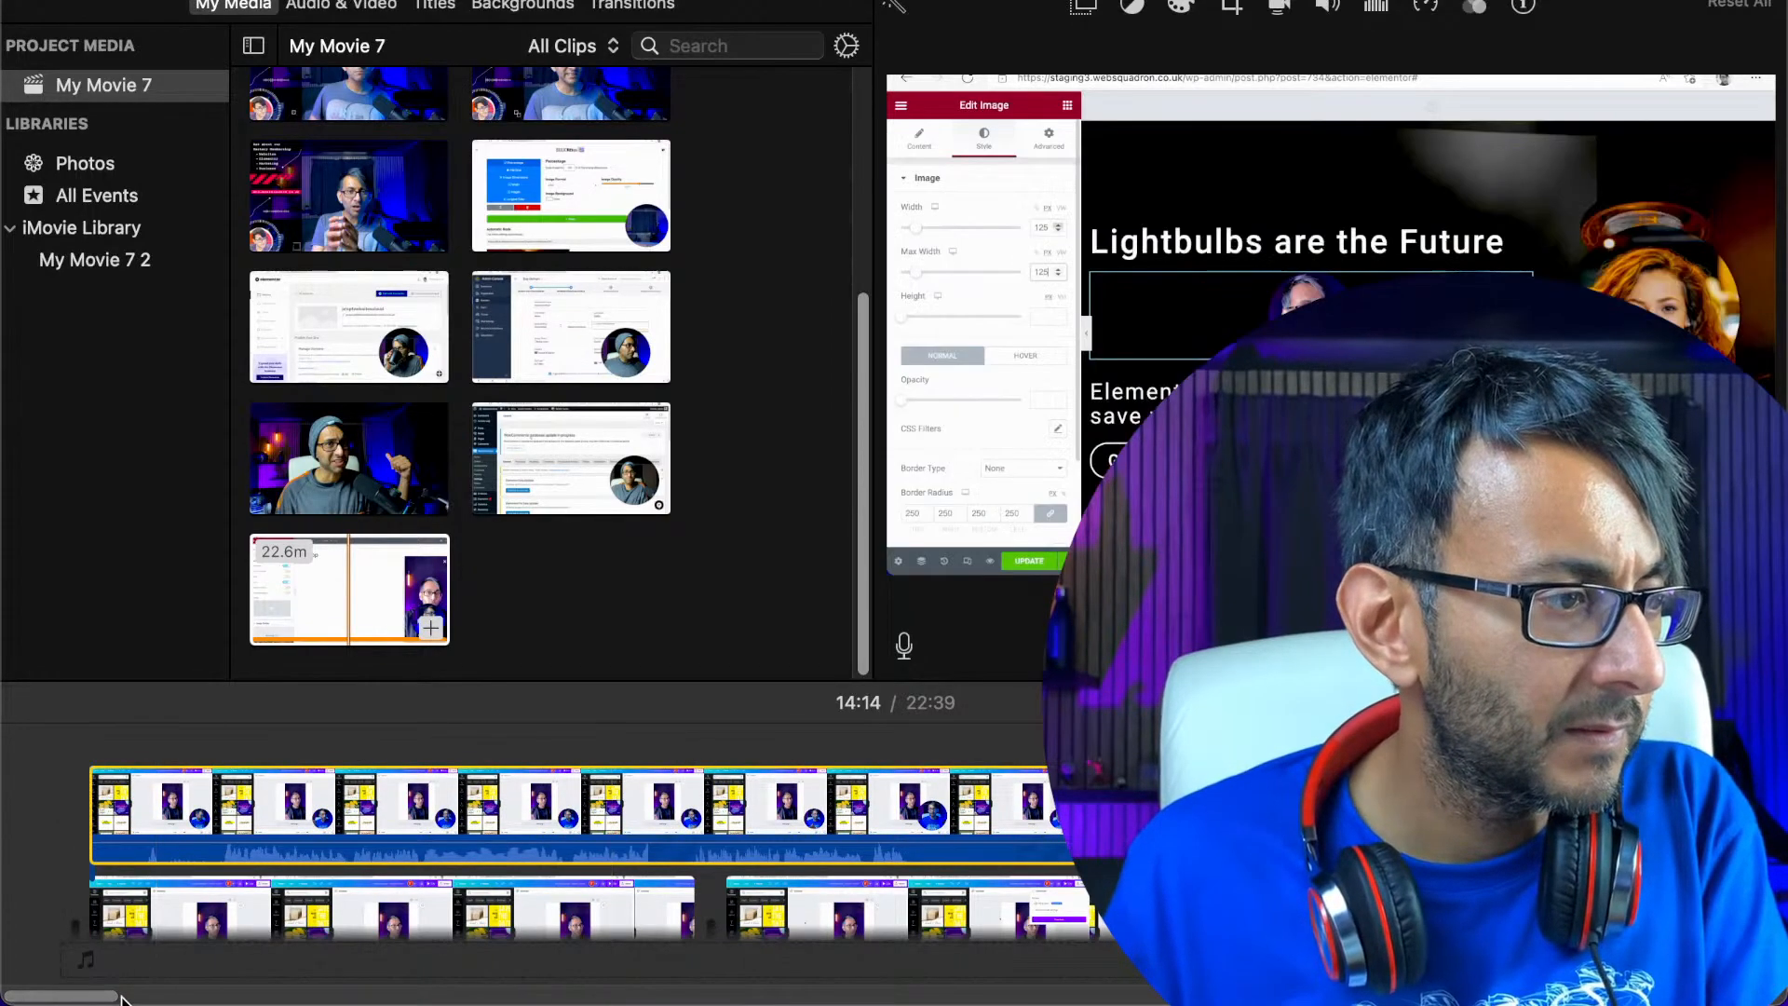
Locate the finished popup in the overlaid recording and try to split the overlay at 19:27
{"action": "left_click_drag", "start_coordinate": [110, 996], "coordinate": [1346, 999]}
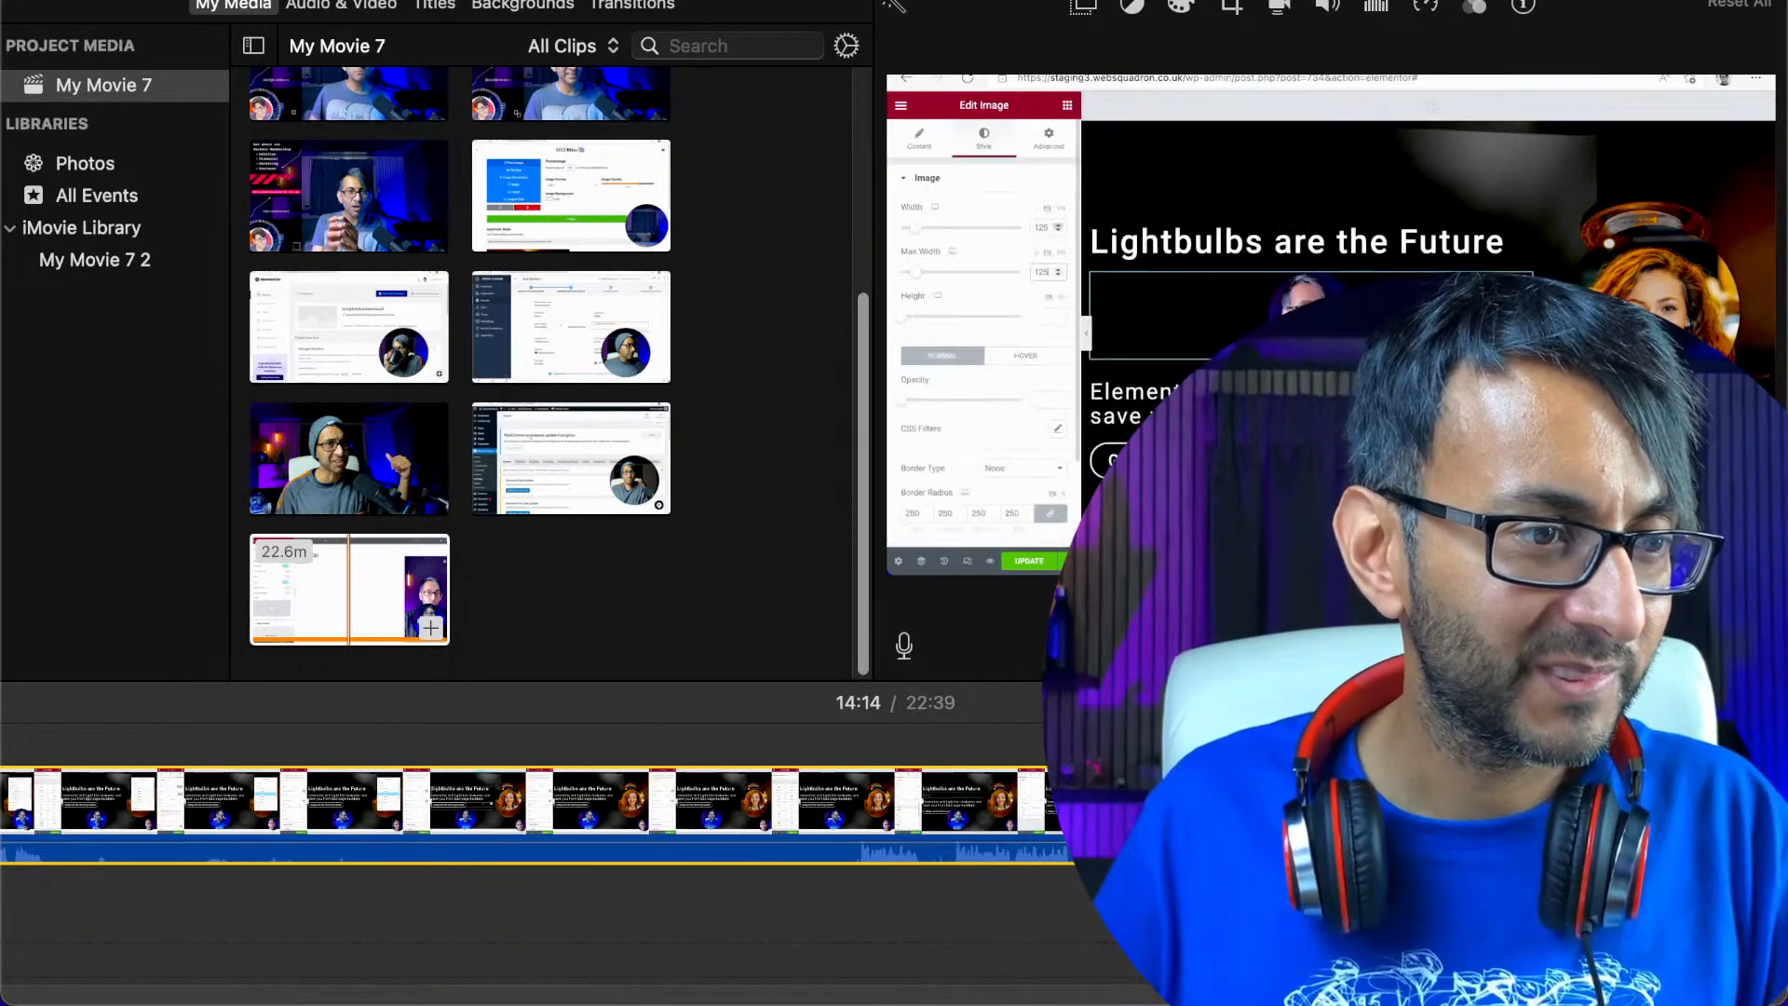
{"action": "scroll", "coordinate": [894, 816], "scroll_direction": "right", "scroll_amount": 10}
{"action": "scroll", "coordinate": [894, 816], "scroll_direction": "right", "scroll_amount": 10}
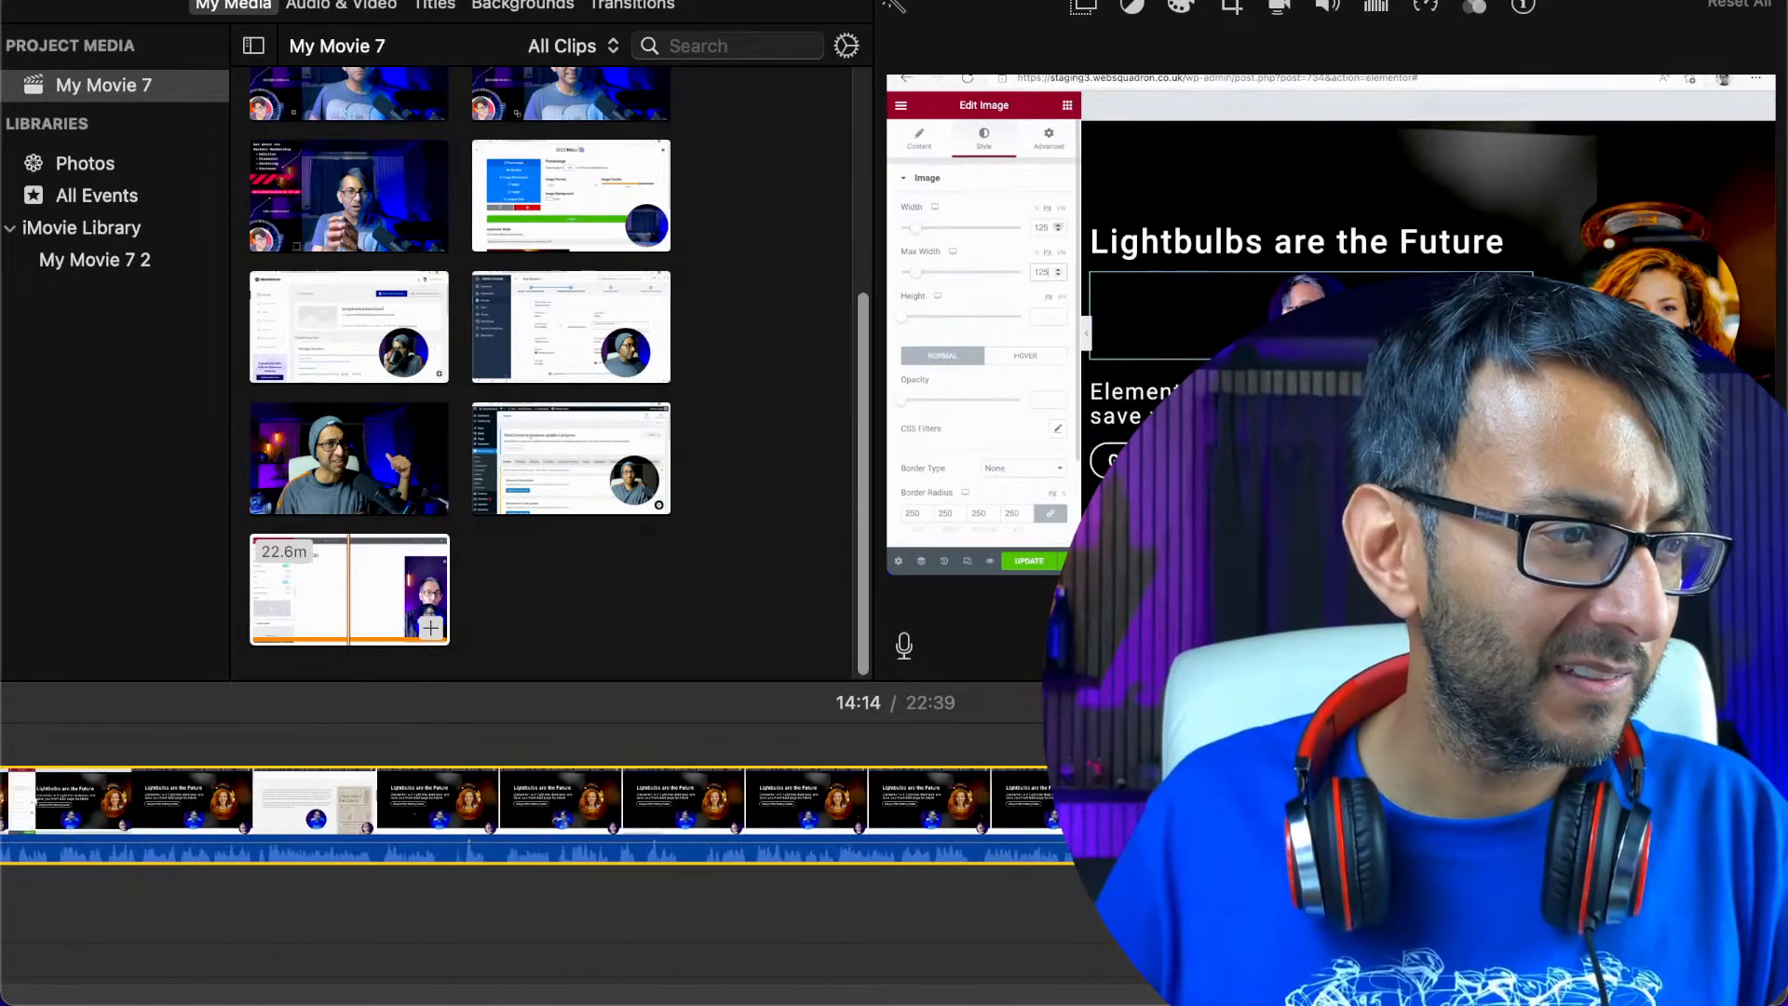
{"action": "scroll", "coordinate": [1065, 838], "scroll_direction": "right", "scroll_amount": 2}
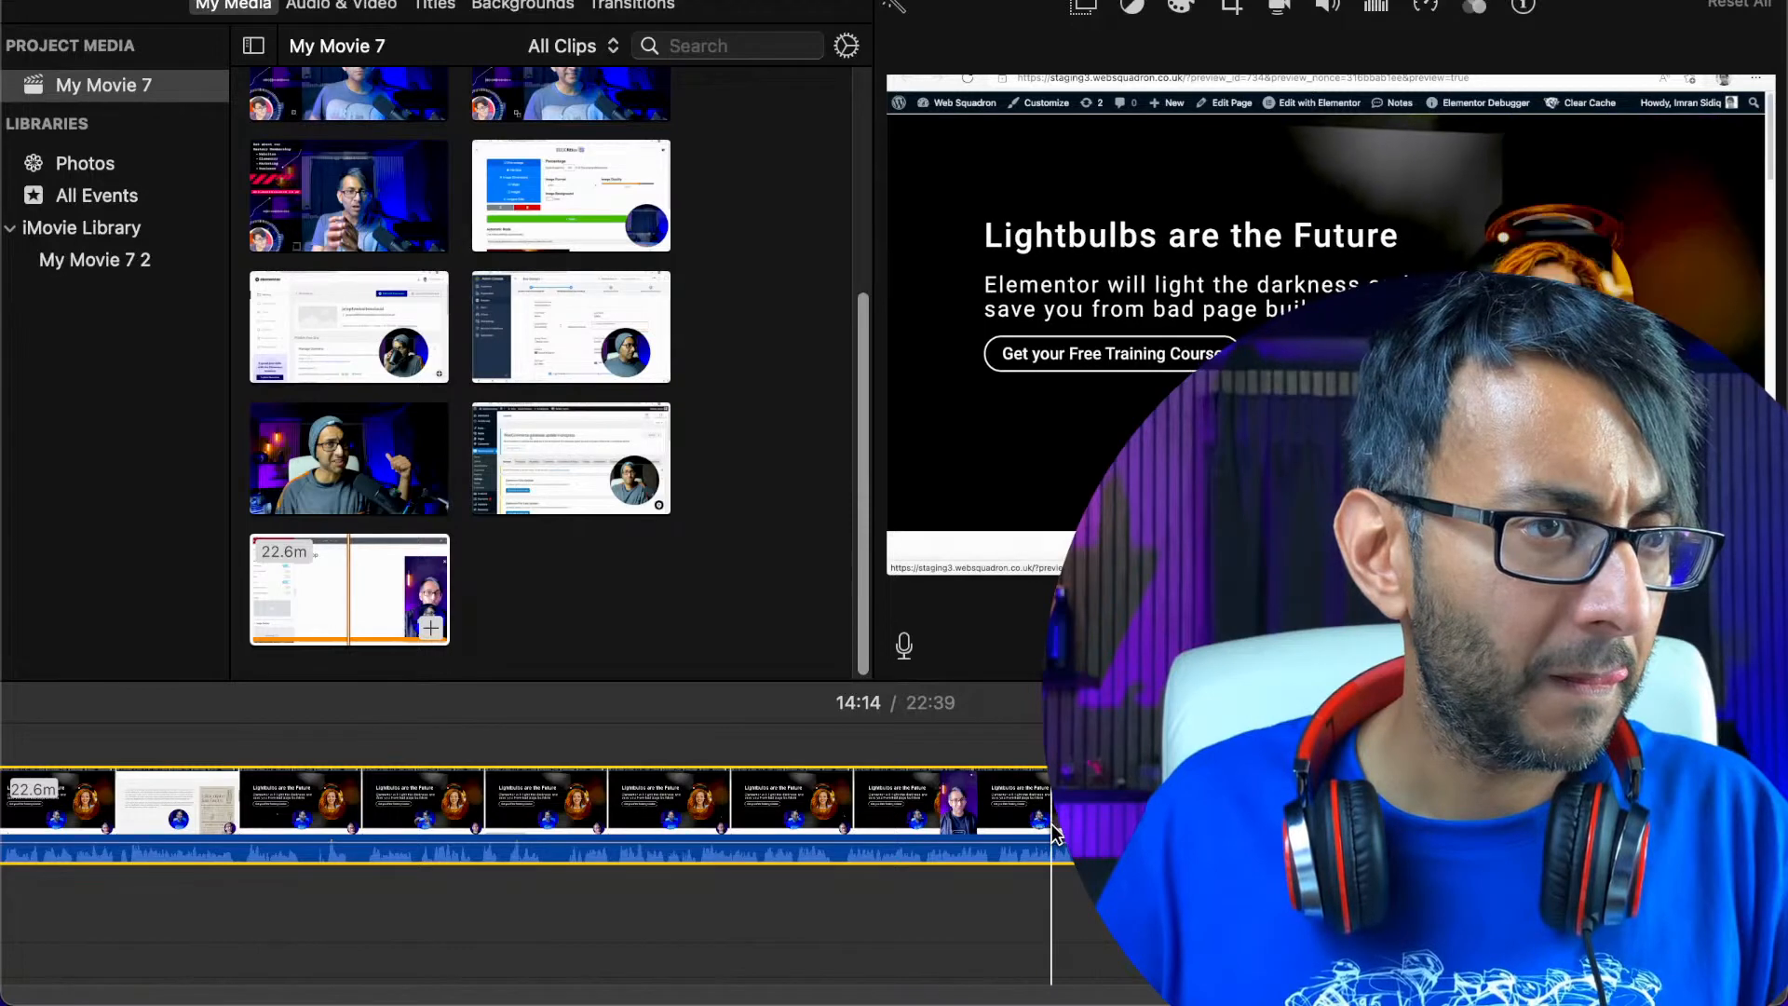
{"action": "left_click", "coordinate": [996, 820]}
{"action": "right_click", "coordinate": [997, 819]}
{"action": "left_click", "coordinate": [920, 792]}
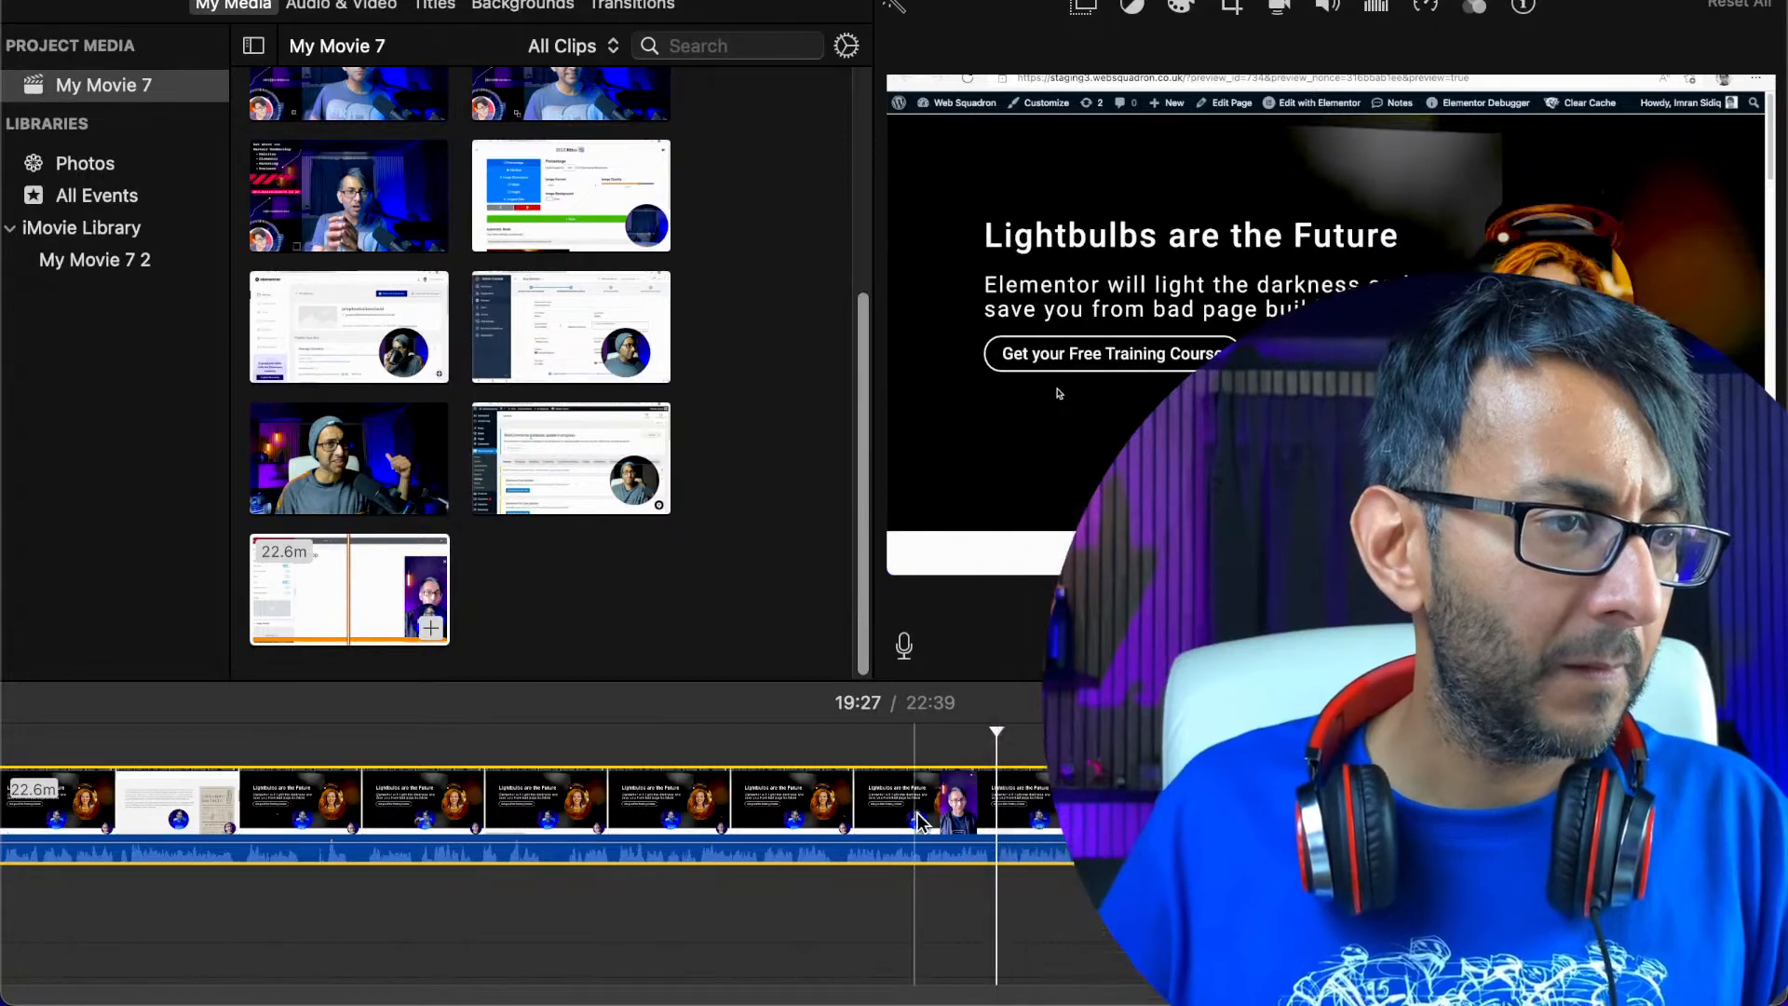
{"action": "right_click", "coordinate": [998, 824]}
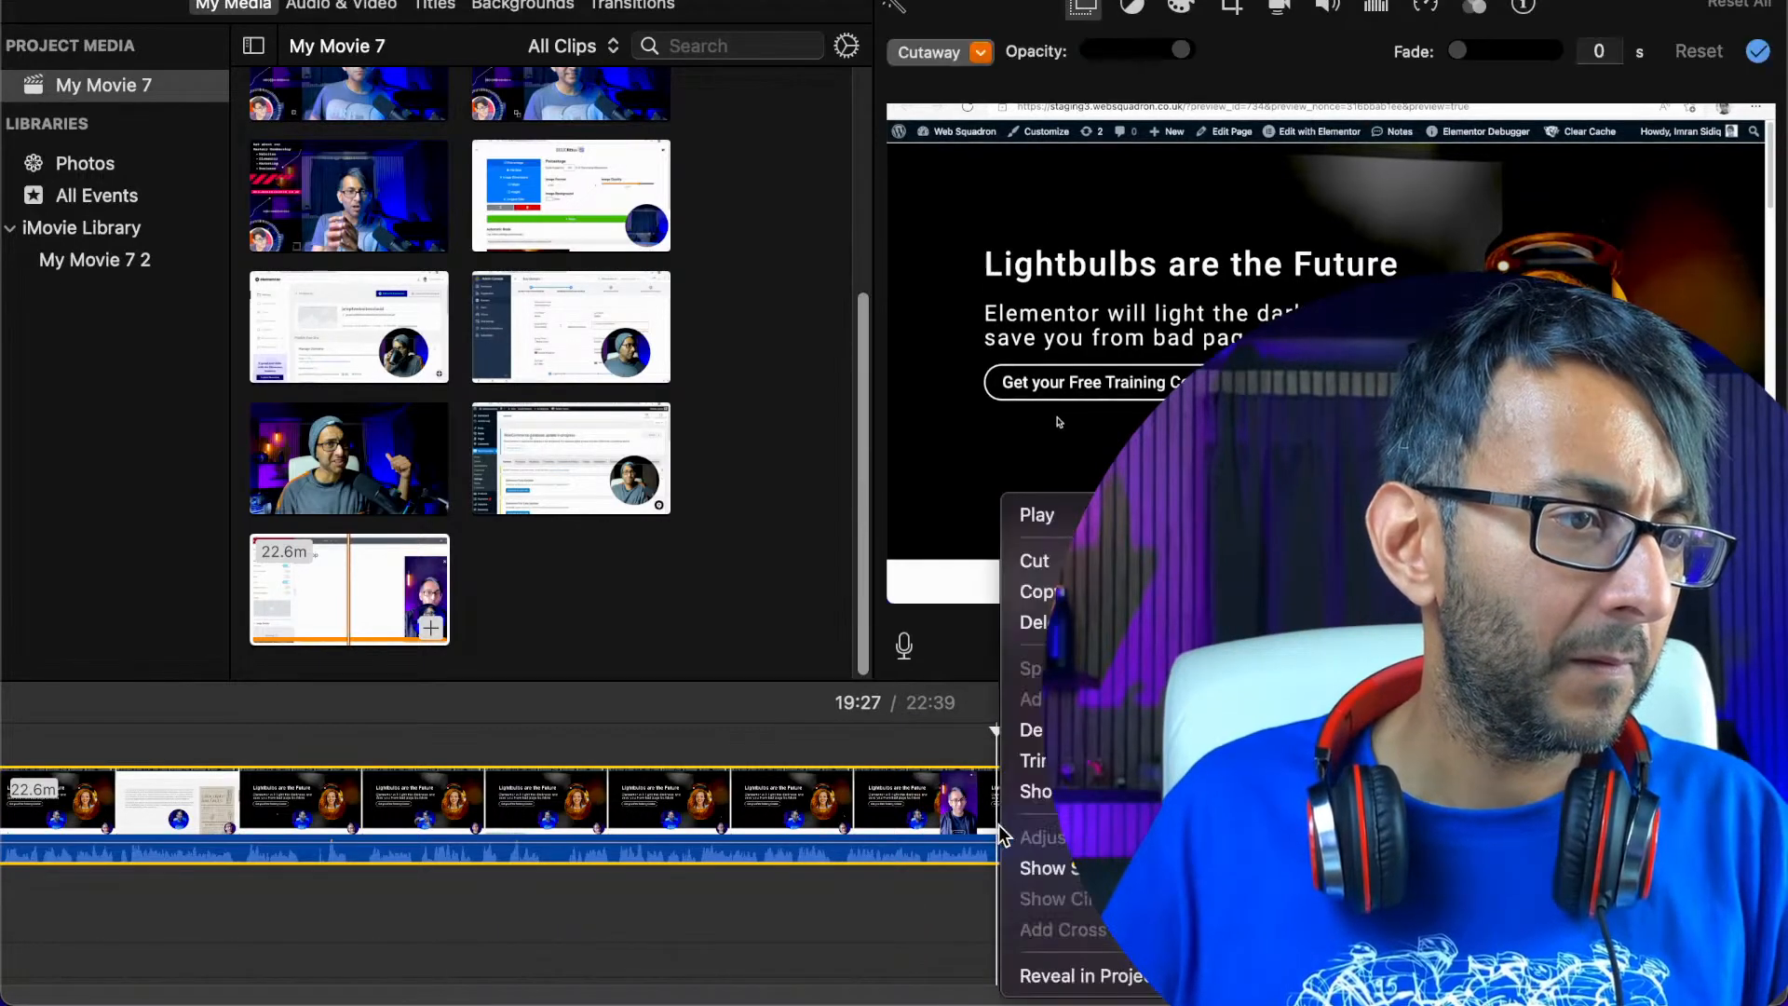
{"action": "left_click", "coordinate": [886, 781]}
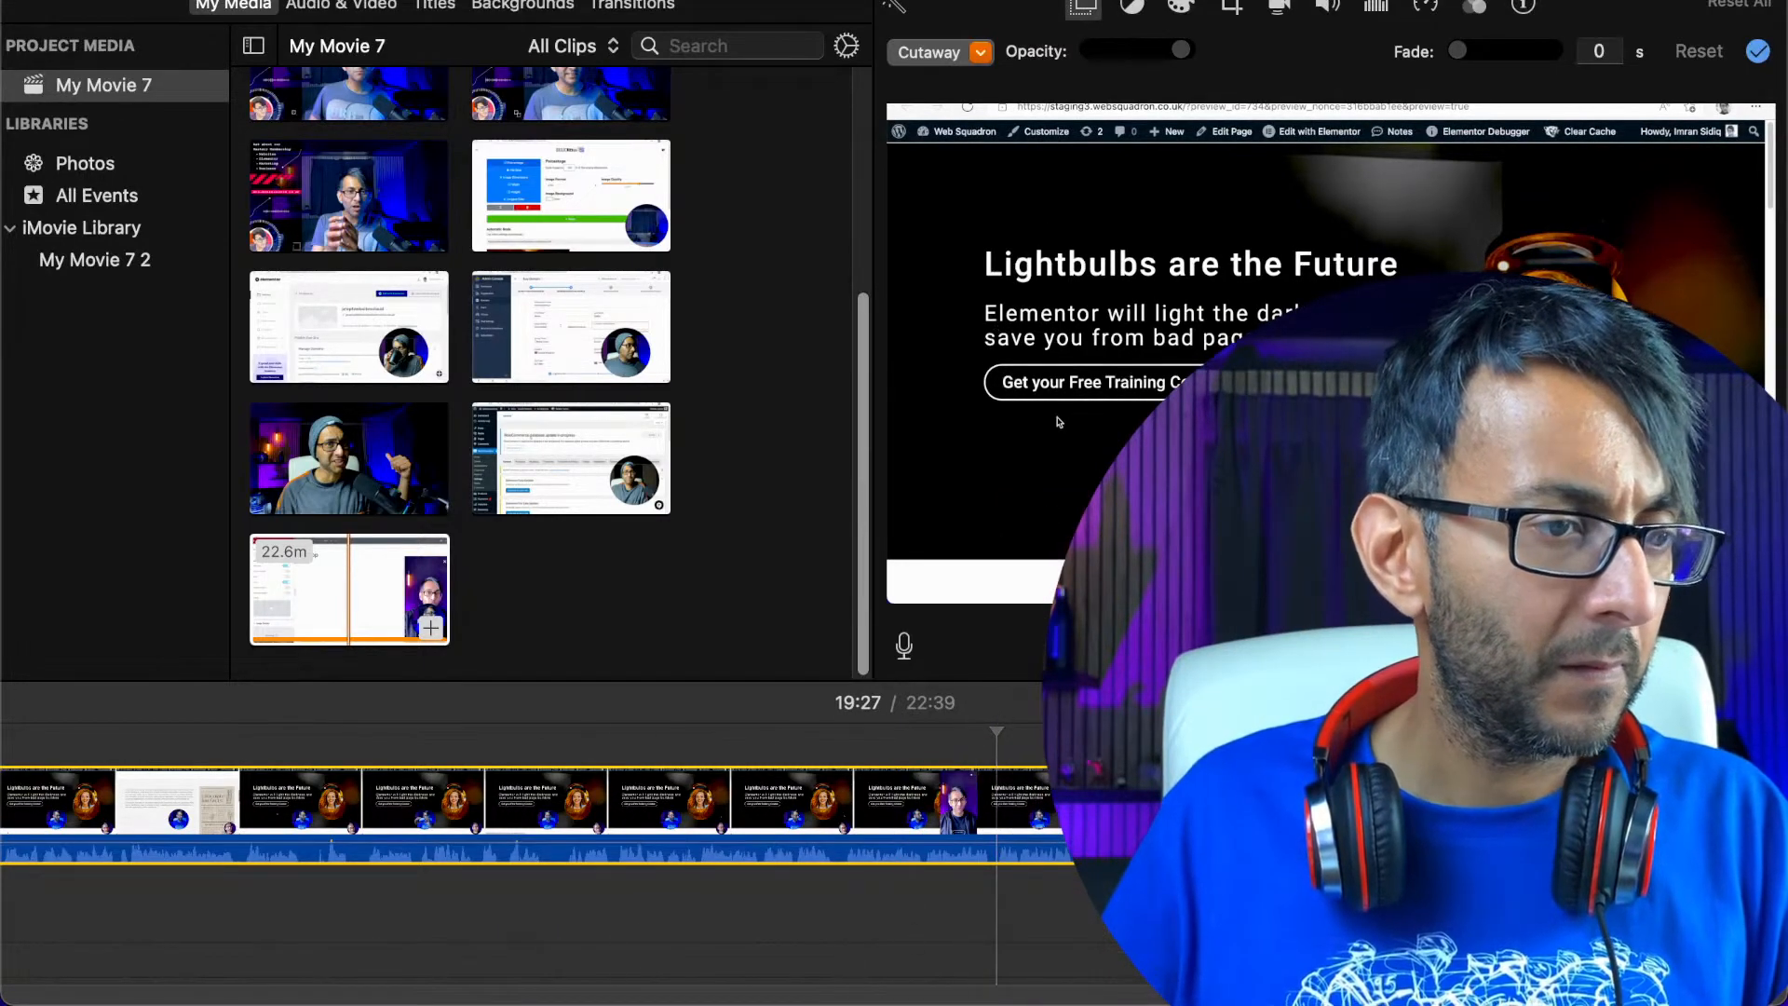
Trim the overlaid recording from its beginning until only about its last 5.5 minutes remain
{"action": "left_click_drag", "start_coordinate": [1527, 996], "coordinate": [77, 998]}
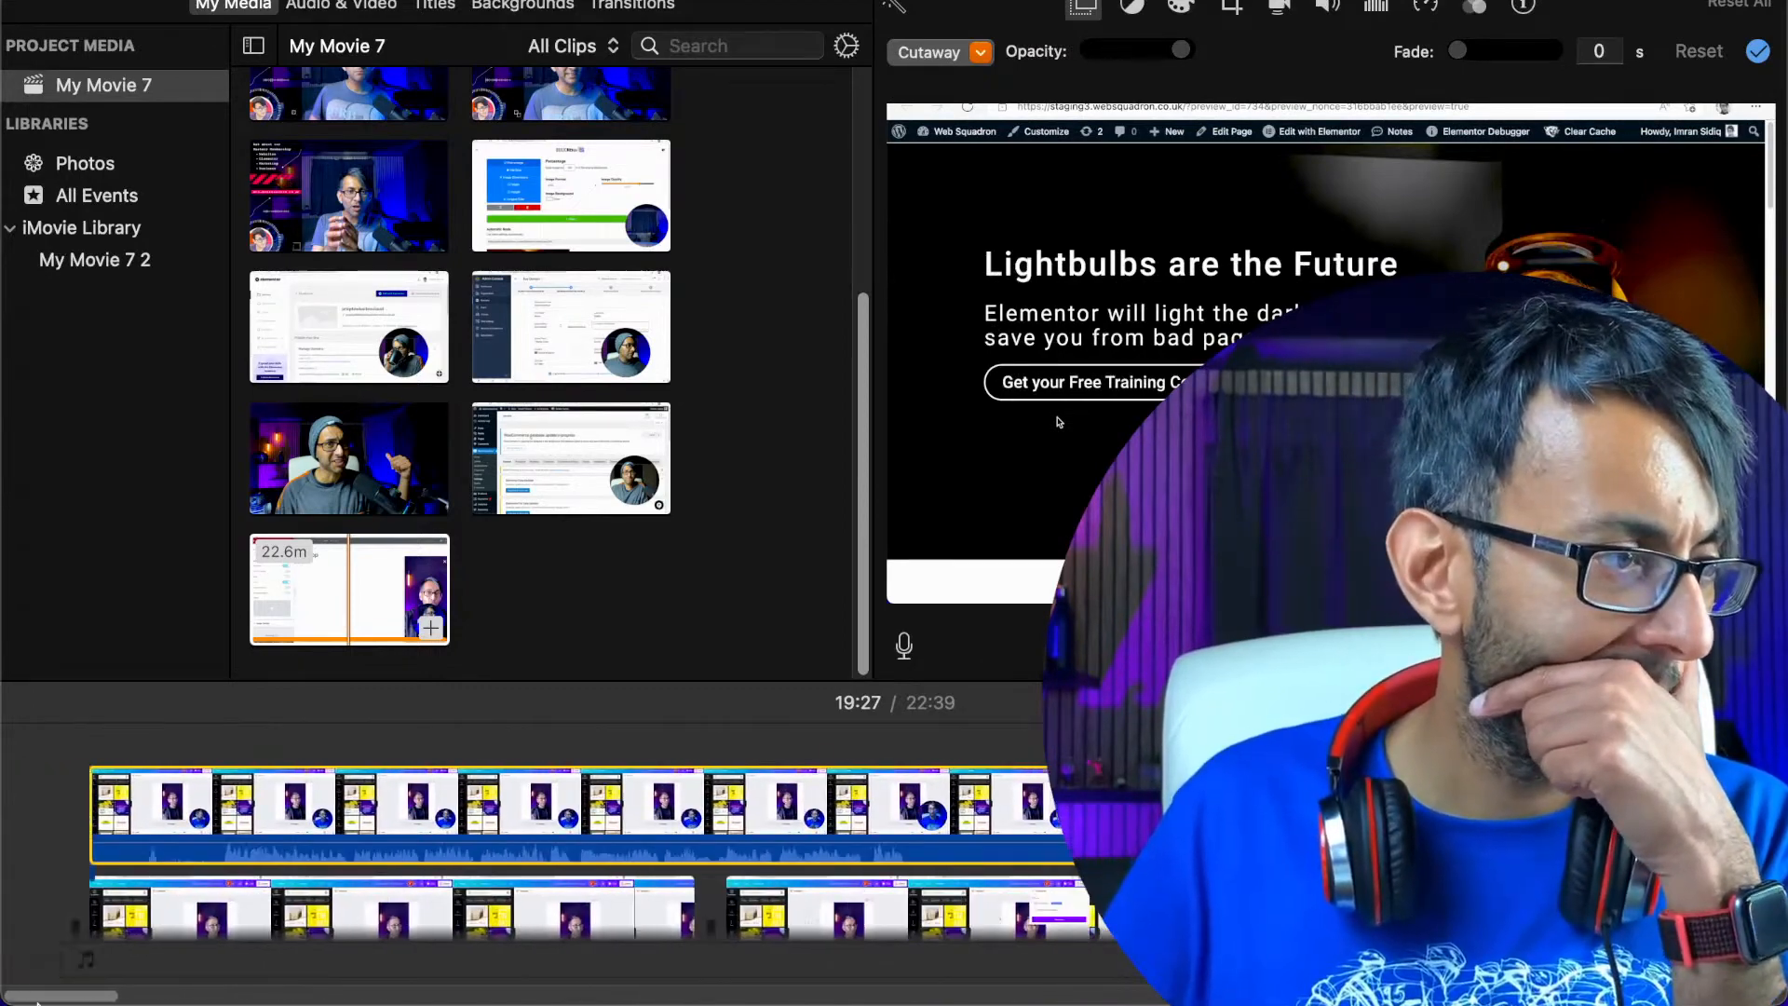
{"action": "left_click_drag", "start_coordinate": [91, 819], "coordinate": [532, 781]}
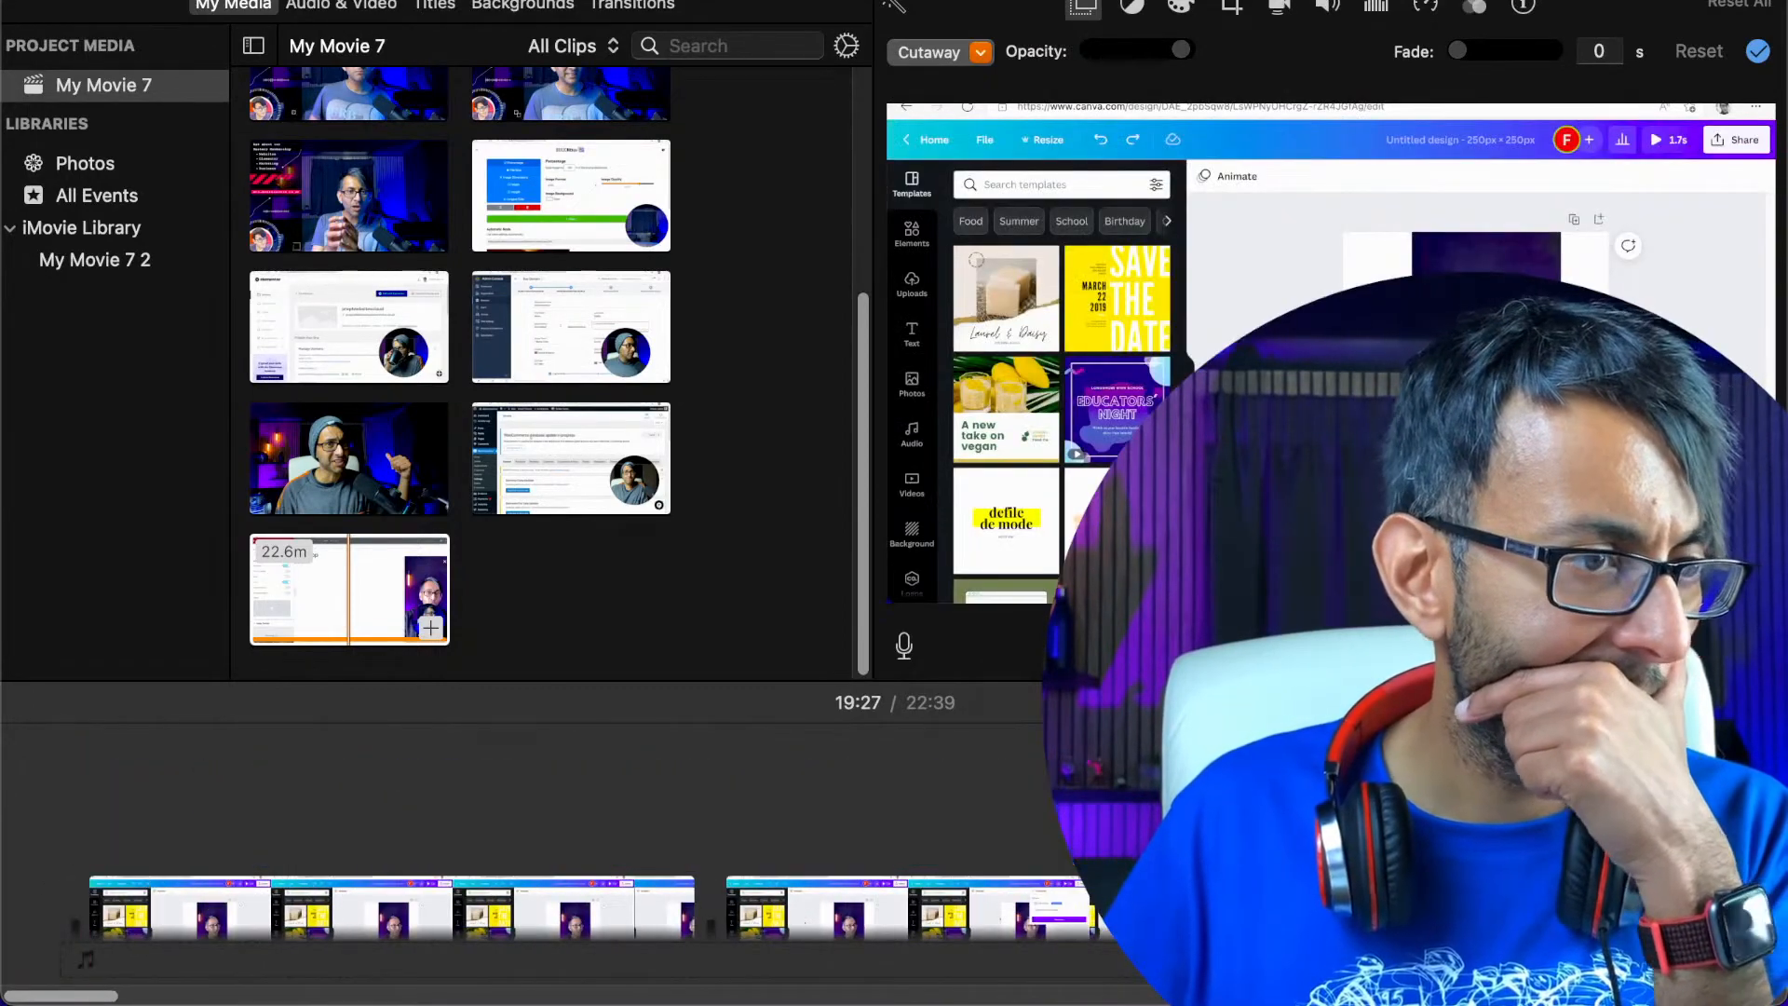
{"action": "scroll", "coordinate": [532, 801], "scroll_direction": "right", "scroll_amount": 15}
{"action": "scroll", "coordinate": [1026, 820], "scroll_direction": "right", "scroll_amount": 15}
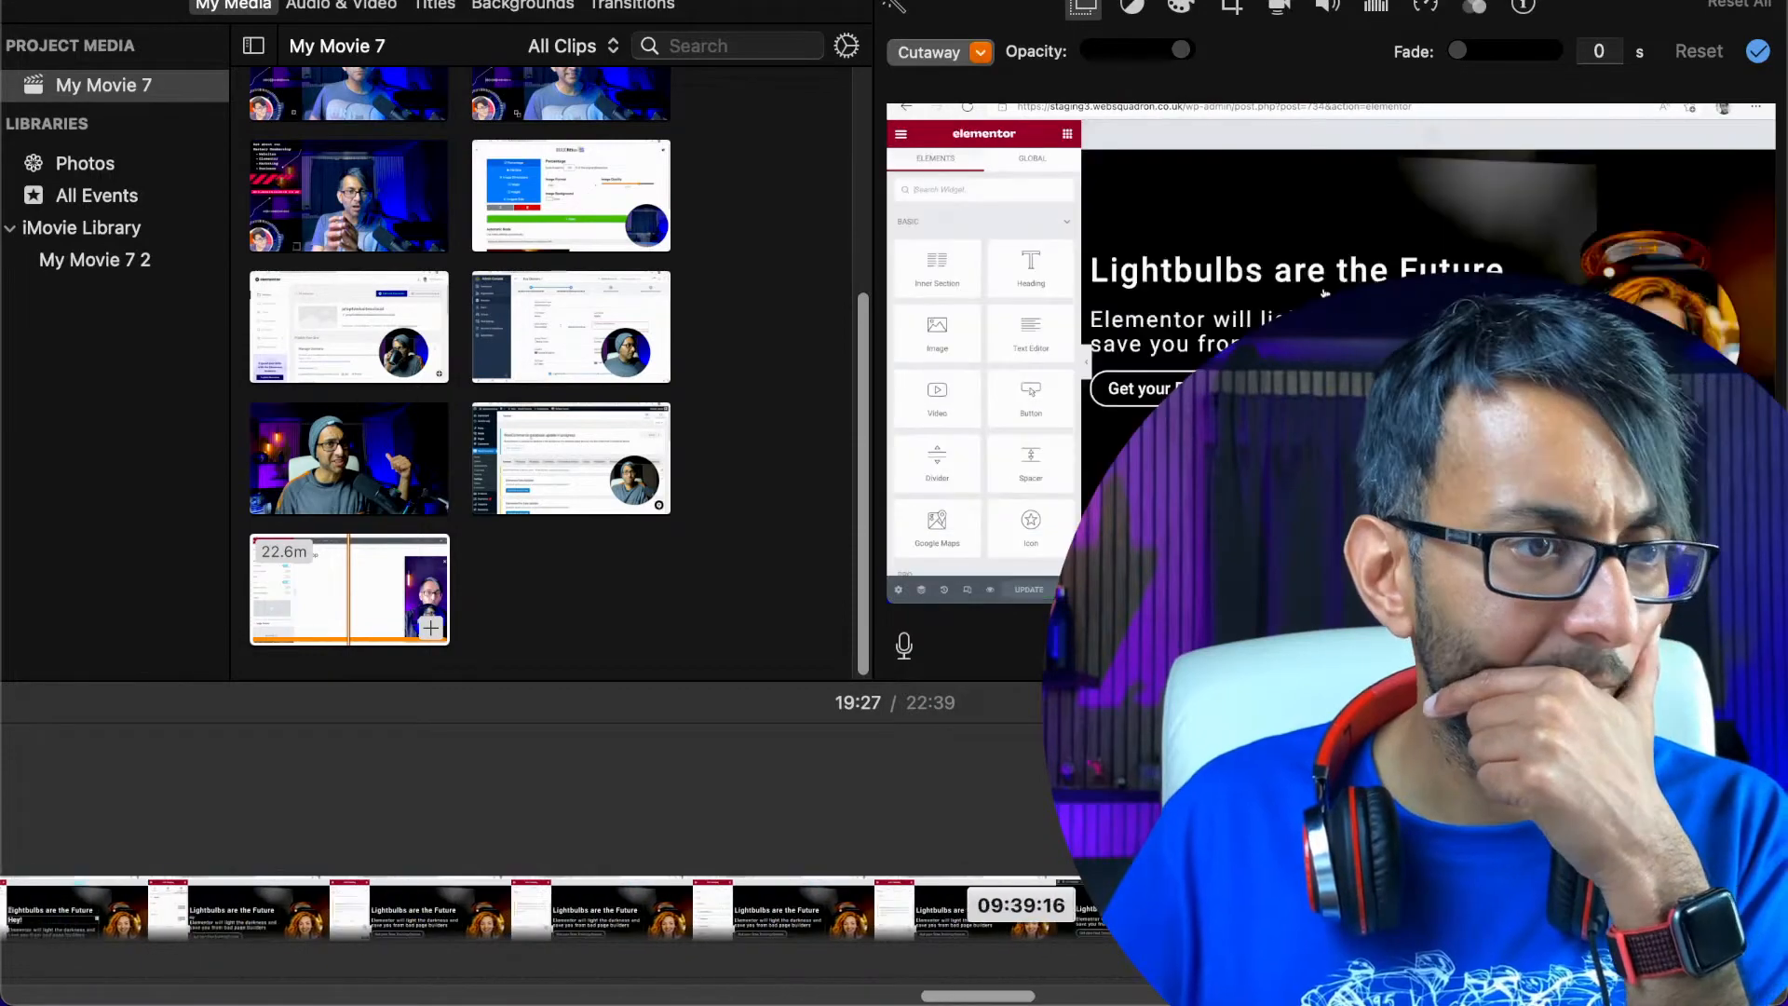
{"action": "left_click_drag", "start_coordinate": [1025, 820], "coordinate": [1028, 820]}
{"action": "left_click_drag", "start_coordinate": [5, 810], "coordinate": [5, 810]}
{"action": "left_click_drag", "start_coordinate": [1131, 829], "coordinate": [1053, 829]}
{"action": "left_click_drag", "start_coordinate": [1053, 827], "coordinate": [1052, 829]}
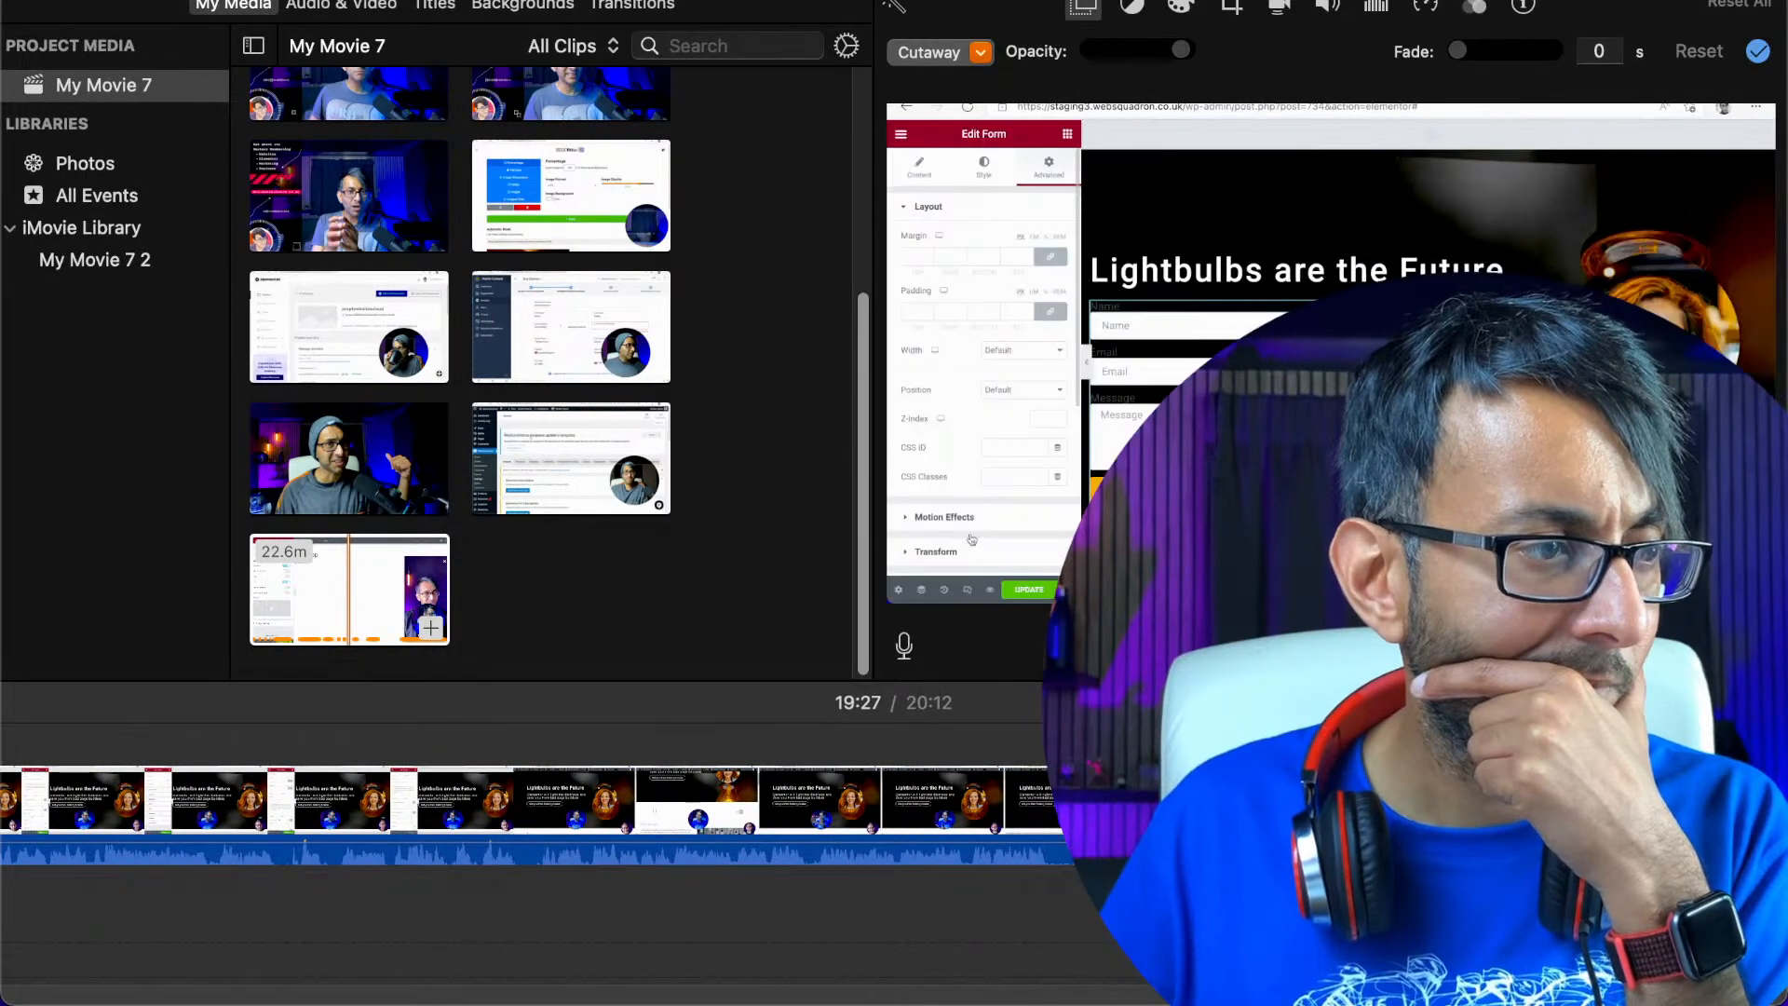
Move the trimmed overlay clip back to the very start of the movie, above the first clip
{"action": "scroll", "coordinate": [521, 838], "scroll_direction": "left", "scroll_amount": 20}
{"action": "scroll", "coordinate": [522, 838], "scroll_direction": "right", "scroll_amount": 20}
{"action": "scroll", "coordinate": [522, 838], "scroll_direction": "left", "scroll_amount": 5}
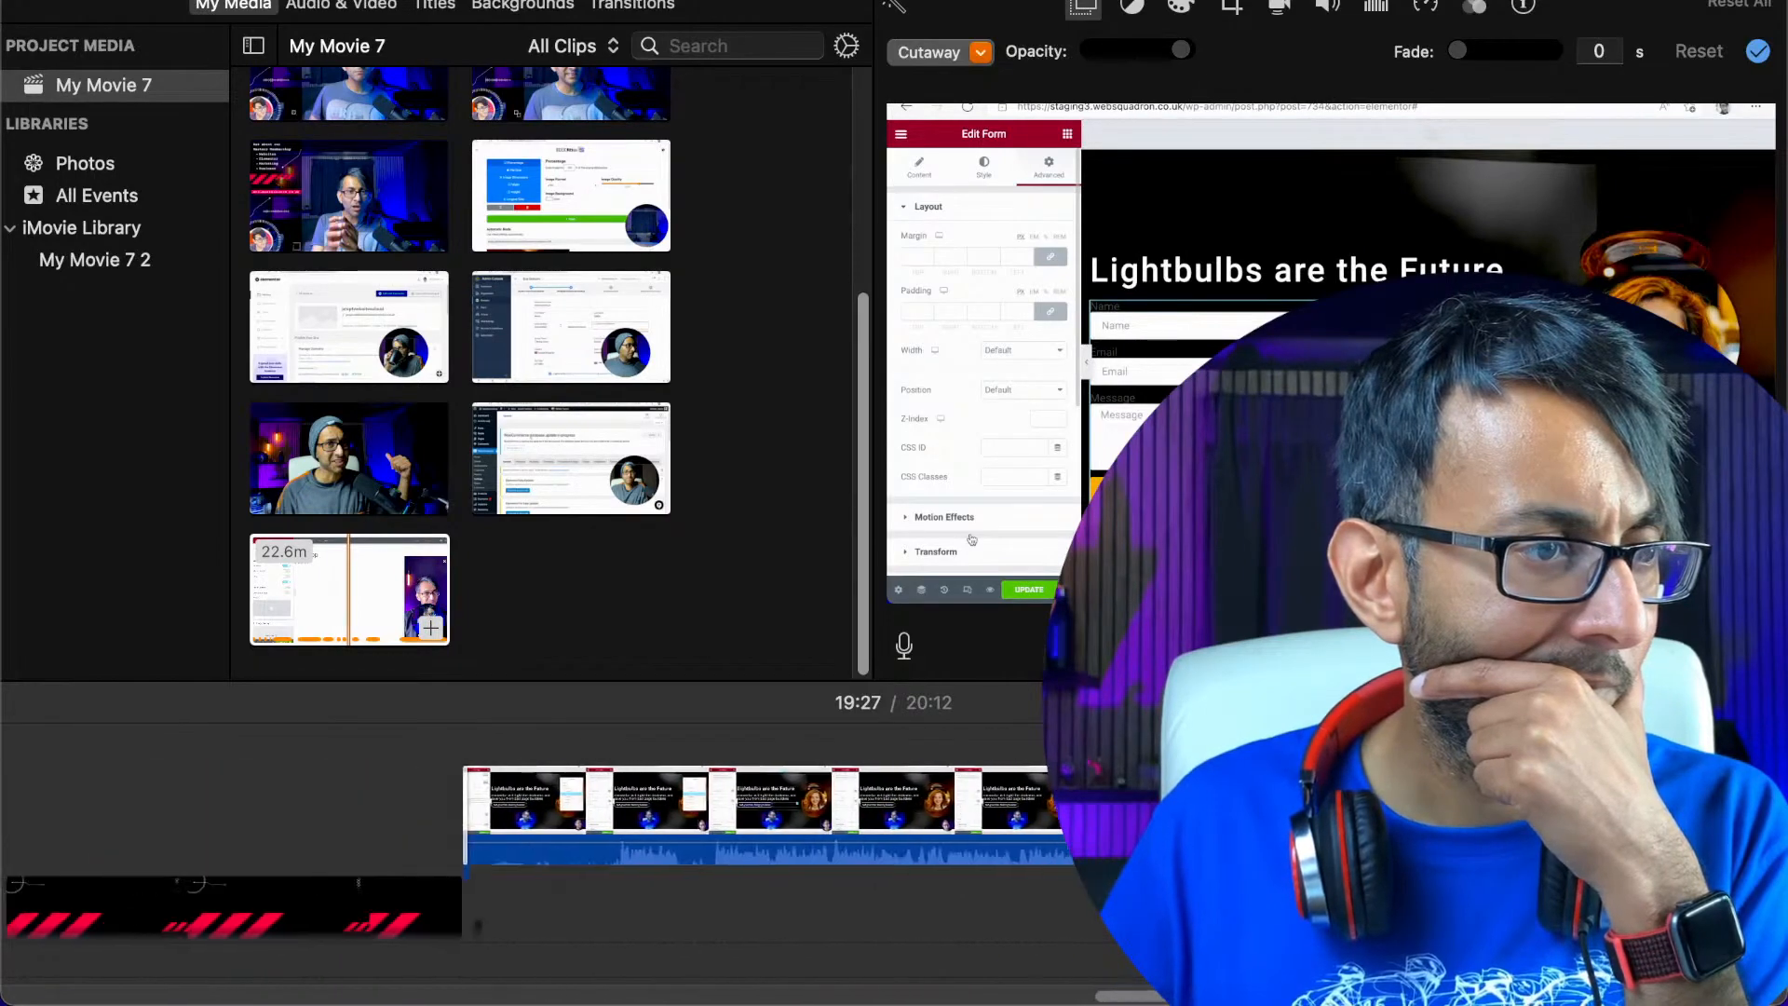
{"action": "scroll", "coordinate": [1118, 829], "scroll_direction": "left", "scroll_amount": 6}
{"action": "left_click_drag", "start_coordinate": [1370, 781], "coordinate": [322, 787]}
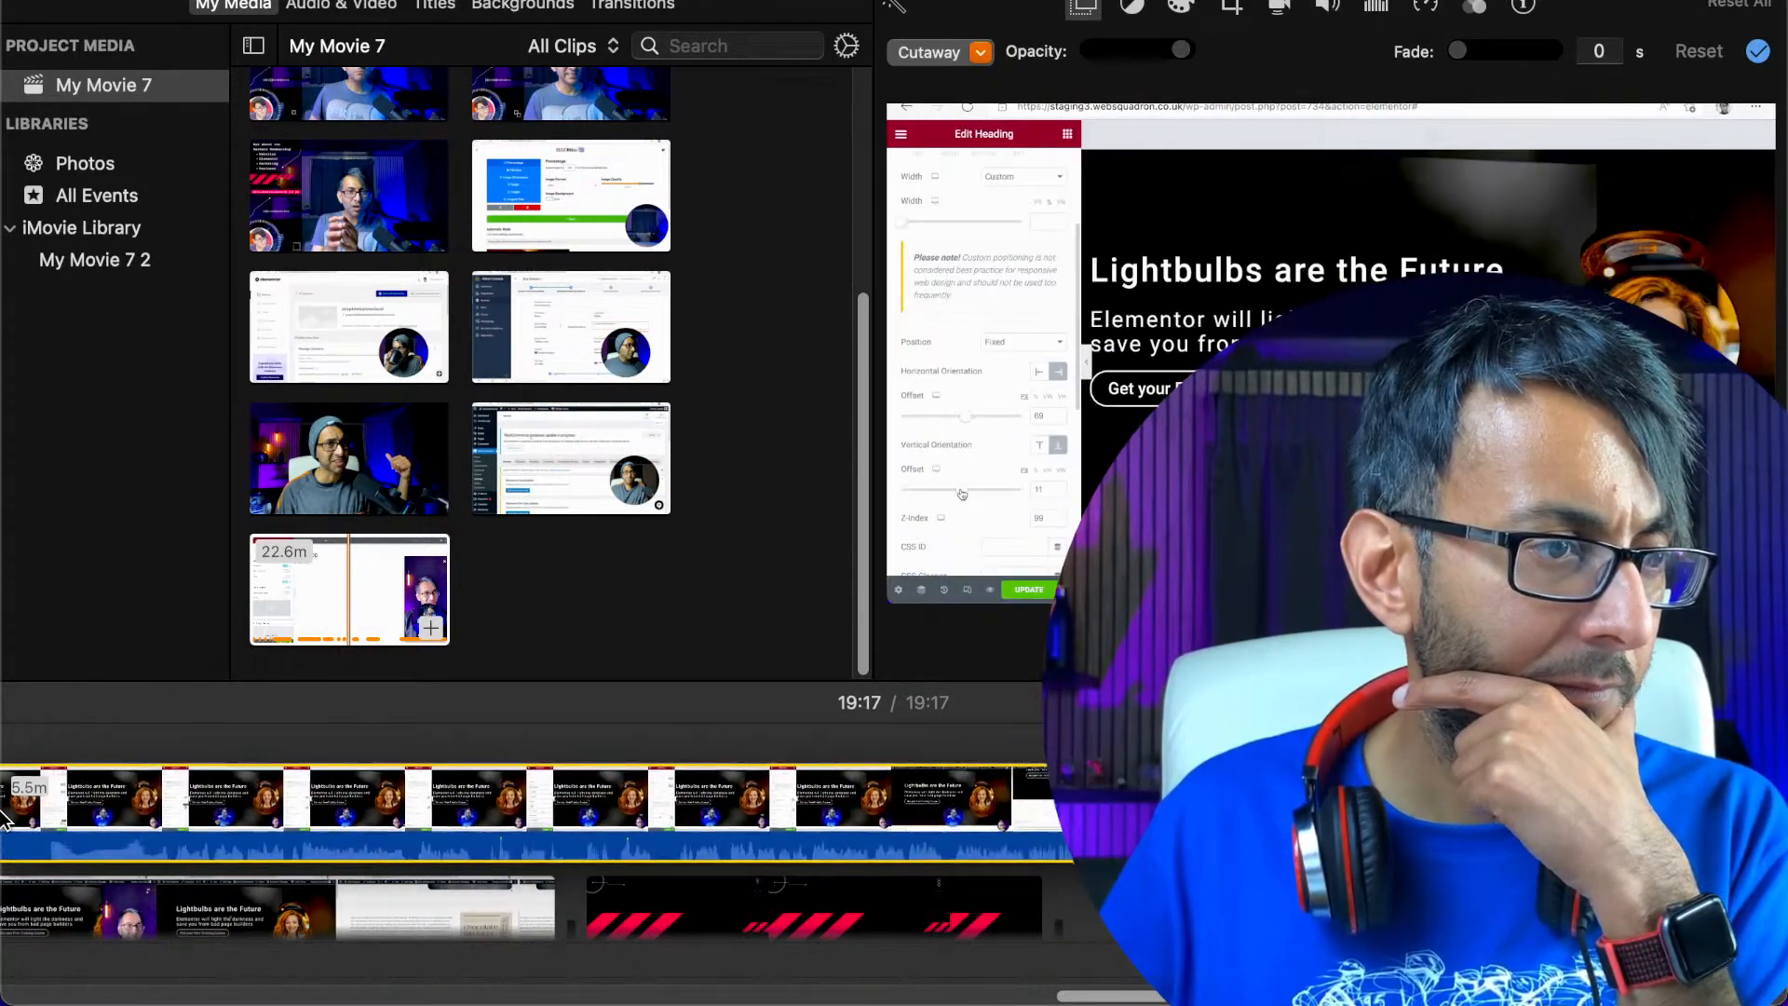
{"action": "scroll", "coordinate": [4, 818], "scroll_direction": "left", "scroll_amount": 15}
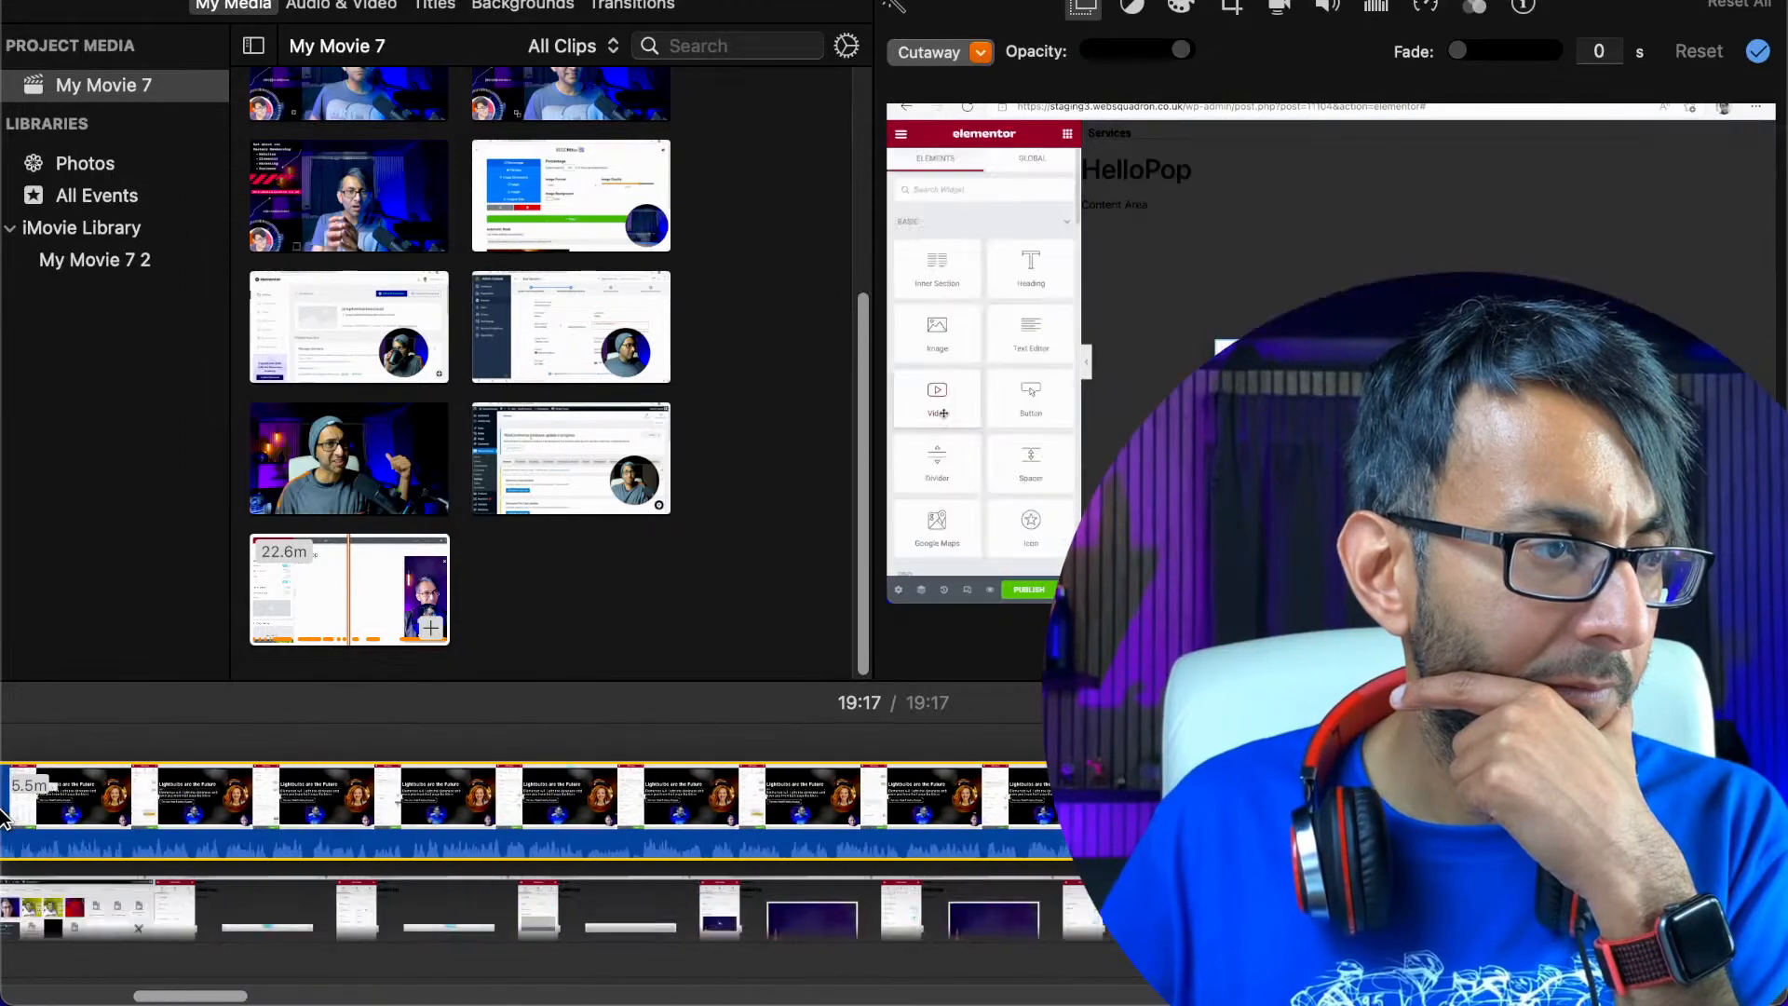
{"action": "scroll", "coordinate": [4, 817], "scroll_direction": "left", "scroll_amount": 5}
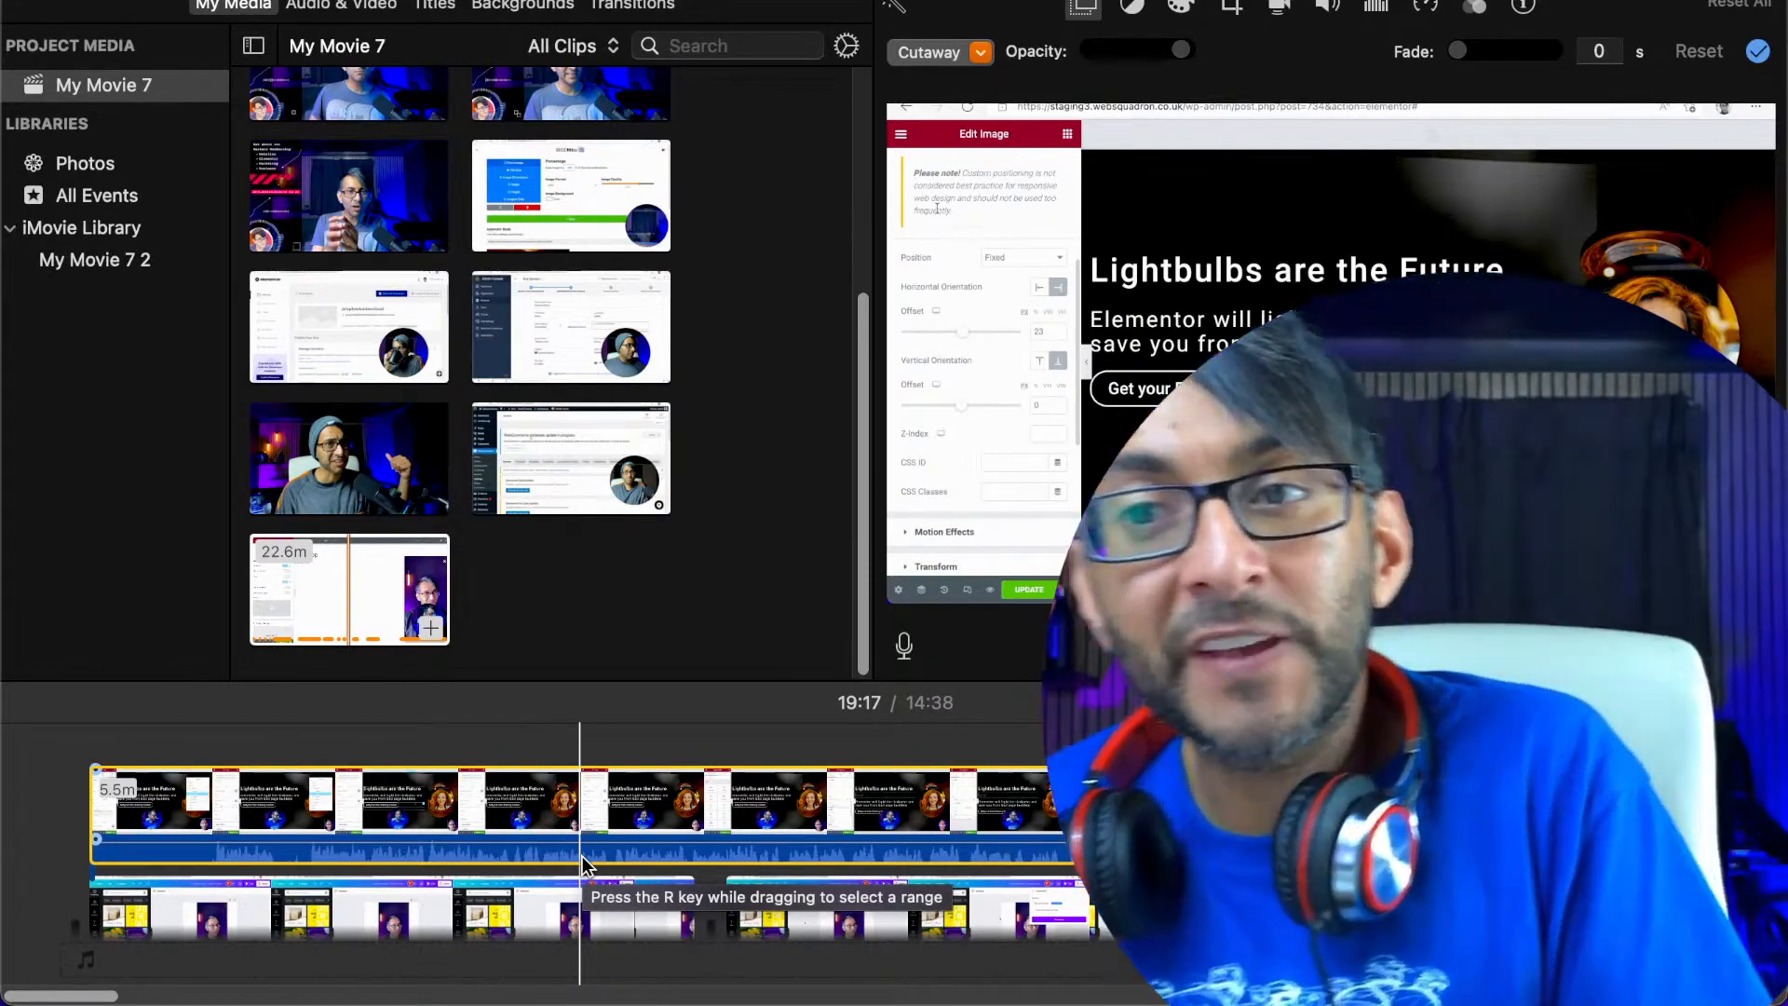
Trim the overlay's beginning further so that about 3.0 minutes of it remain
{"action": "key", "text": "Delete"}
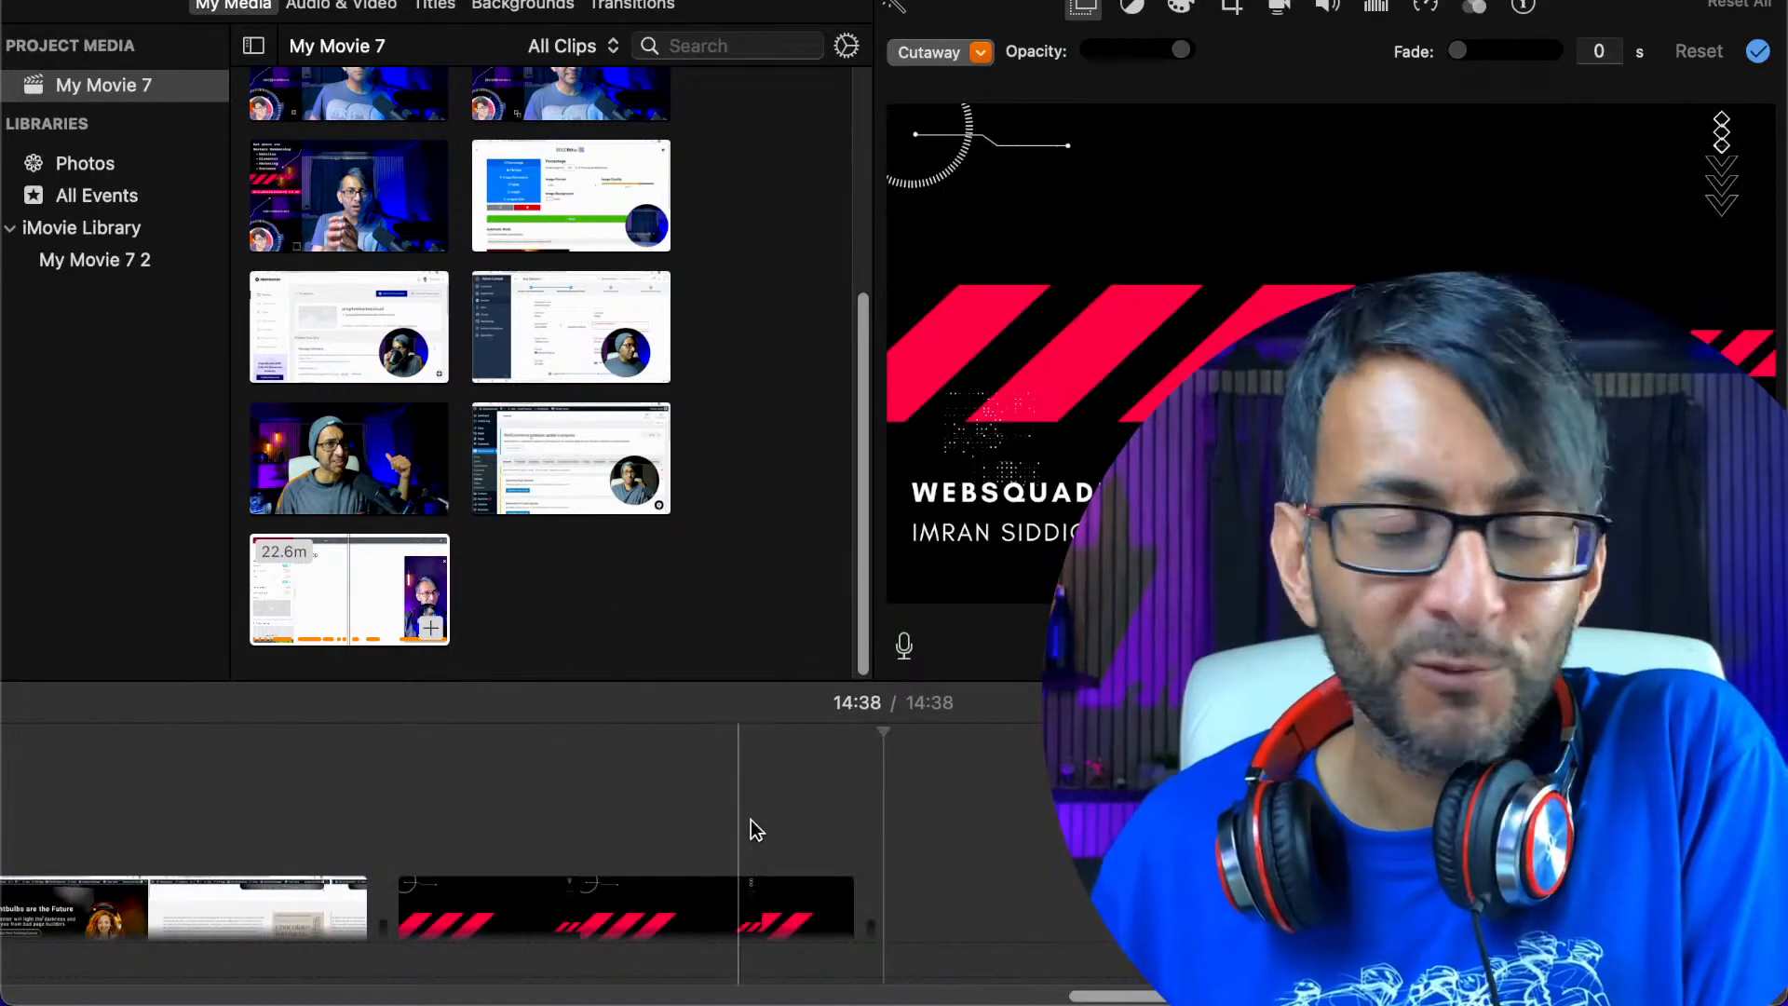
{"action": "mouse_move", "coordinate": [1164, 1003]}
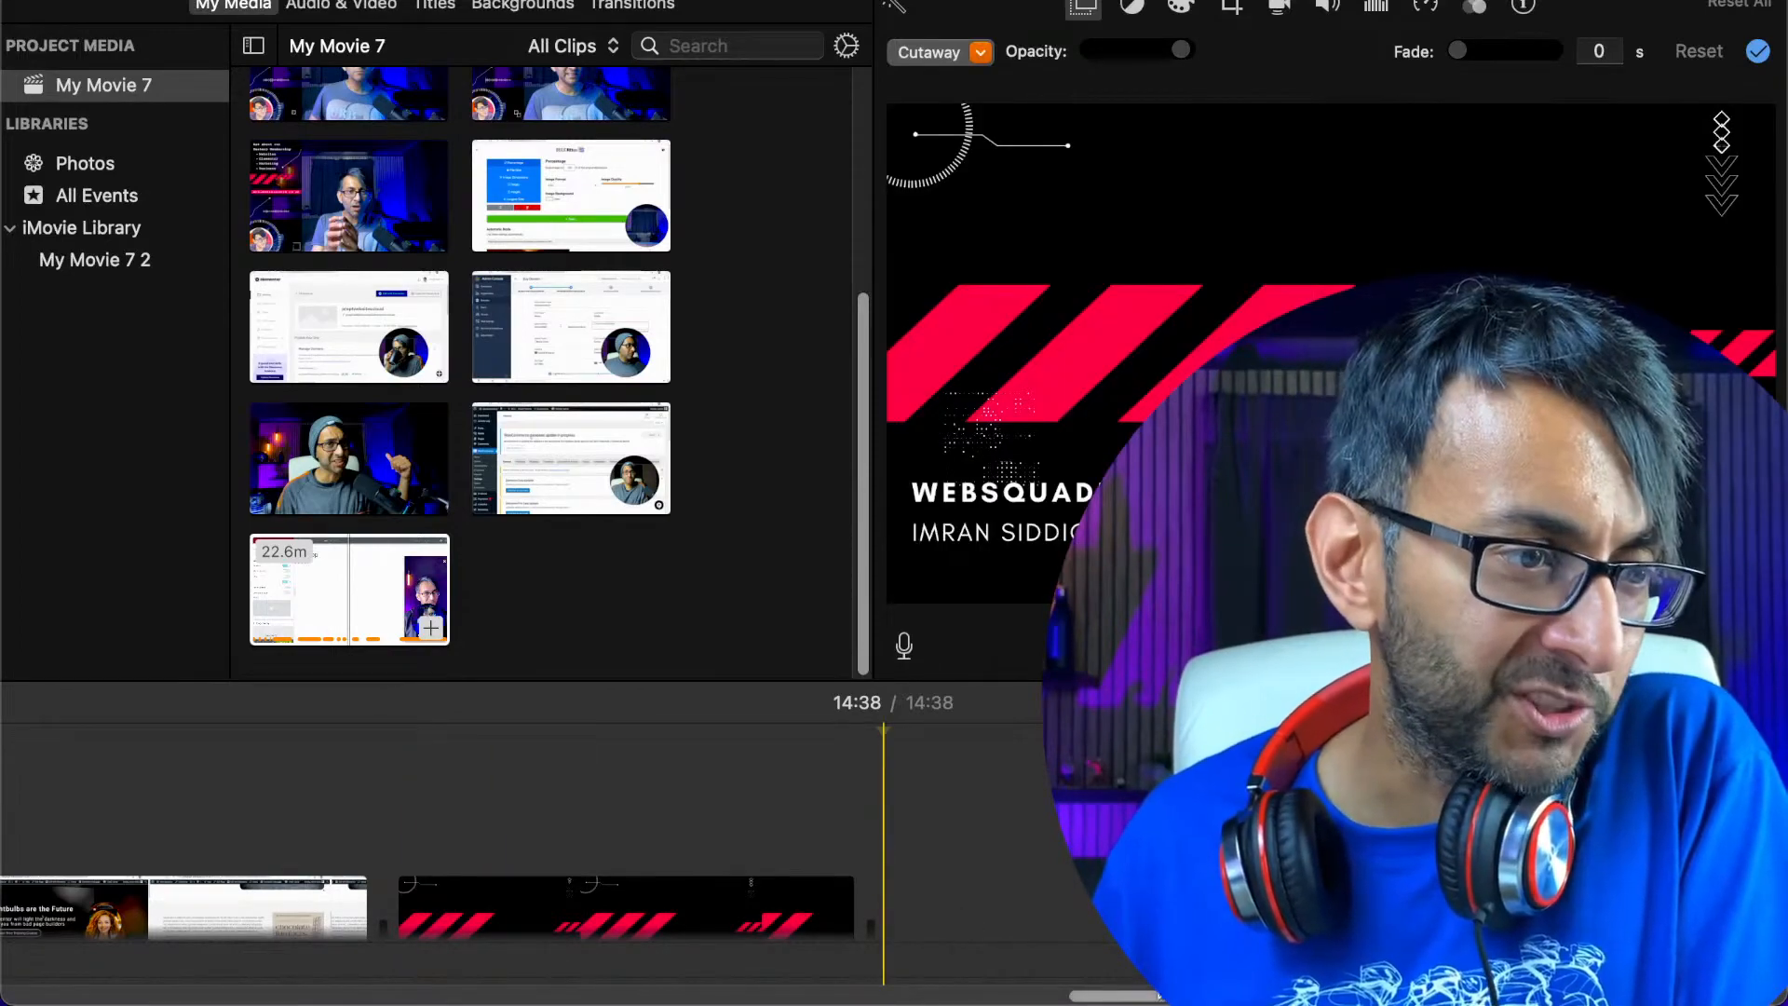
{"action": "scroll", "coordinate": [1135, 1001], "scroll_direction": "right", "scroll_amount": 1}
{"action": "left_click_drag", "start_coordinate": [1148, 1000], "coordinate": [7, 983]}
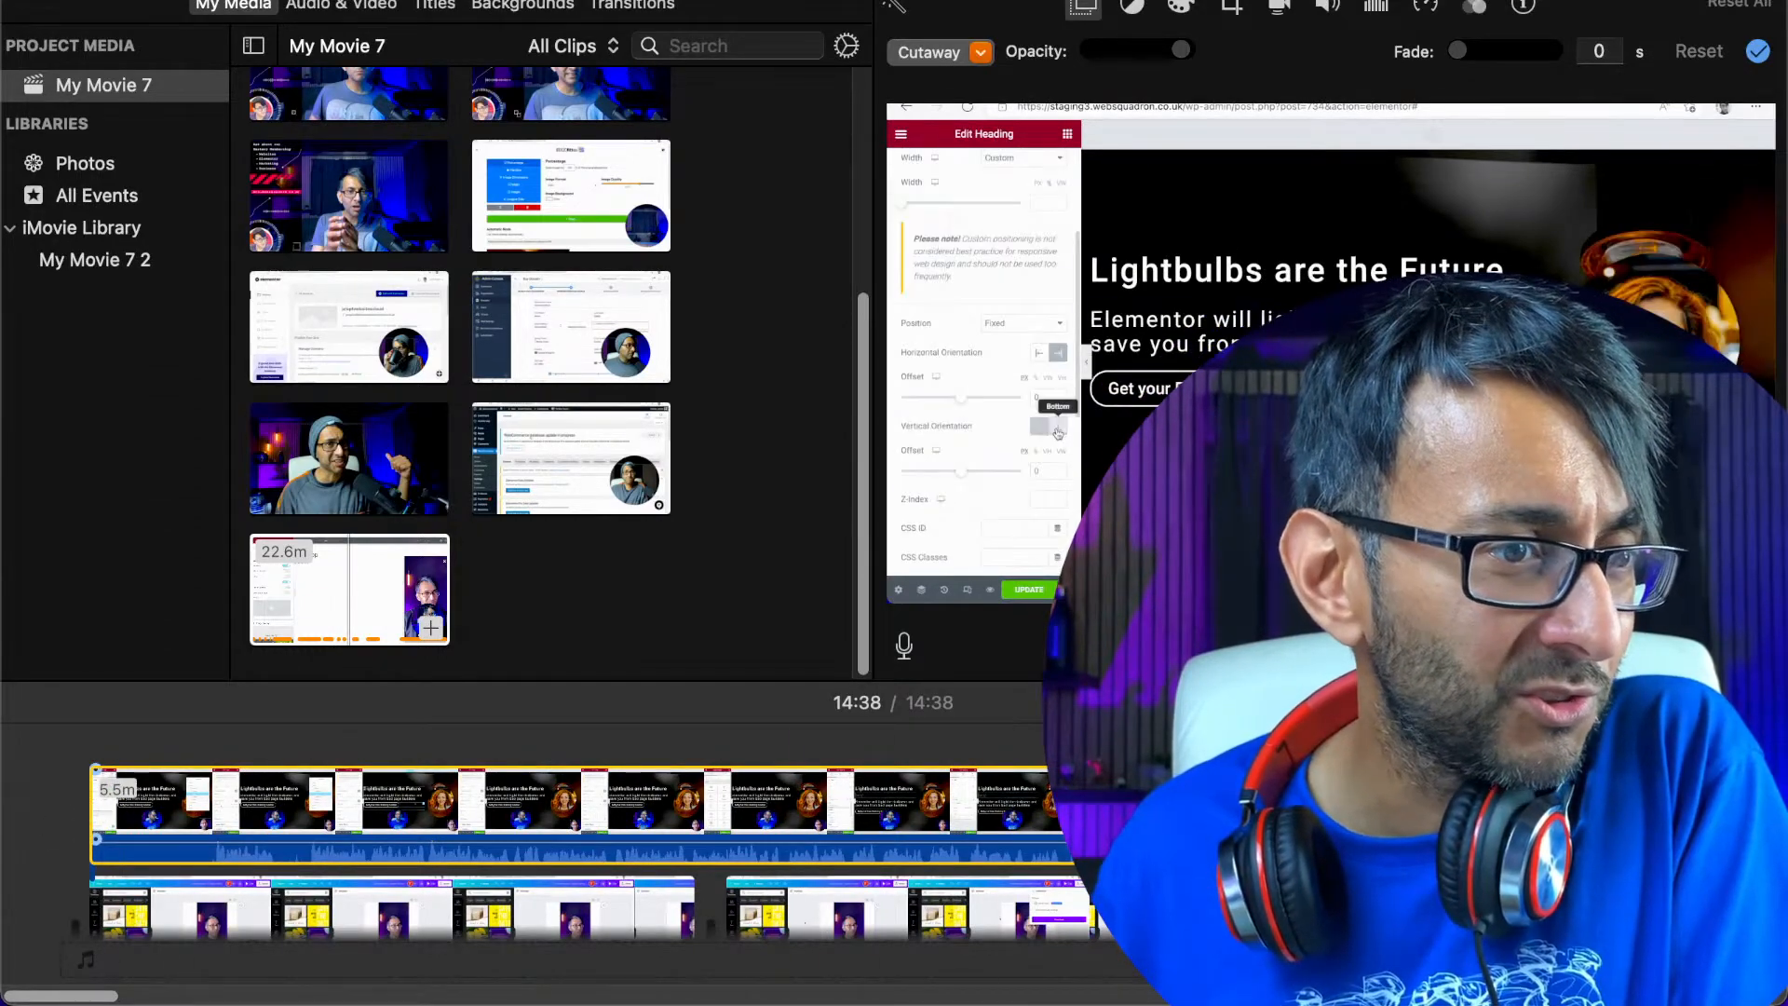
{"action": "left_click_drag", "start_coordinate": [94, 803], "coordinate": [220, 810]}
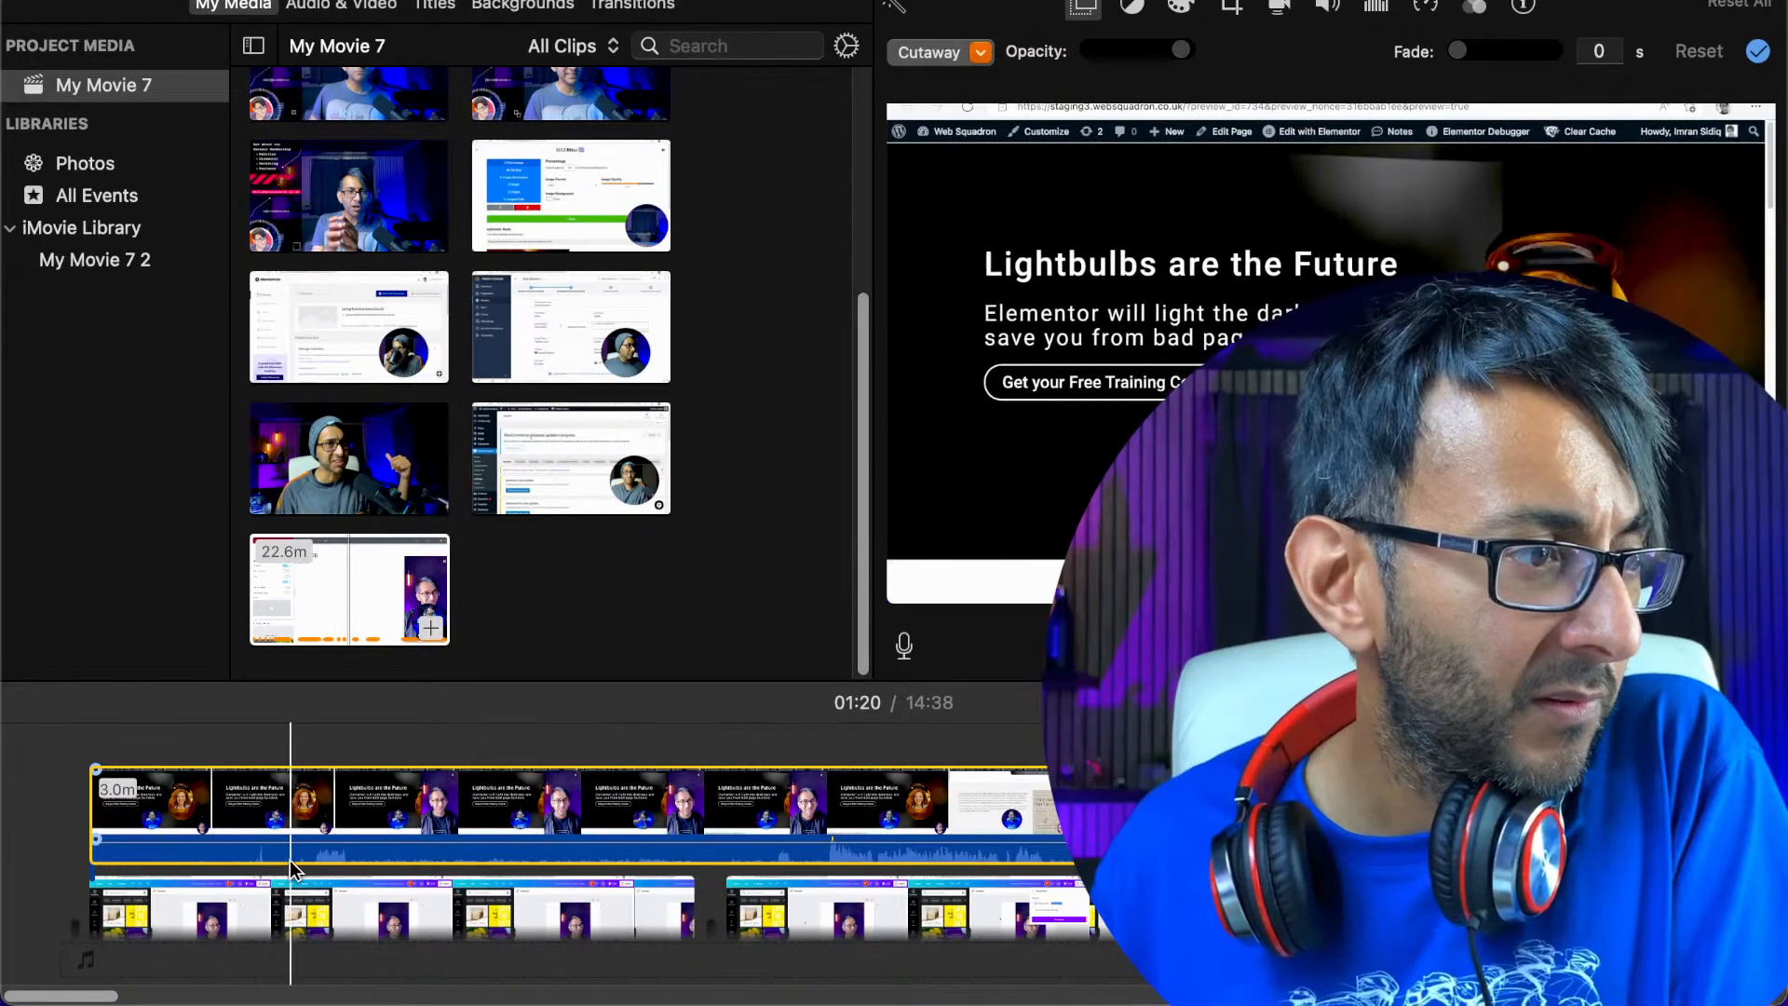
Play the overlay's opening up to 00:16 and trim its beginning so that about 2.9 minutes remain
{"action": "left_click", "coordinate": [306, 864]}
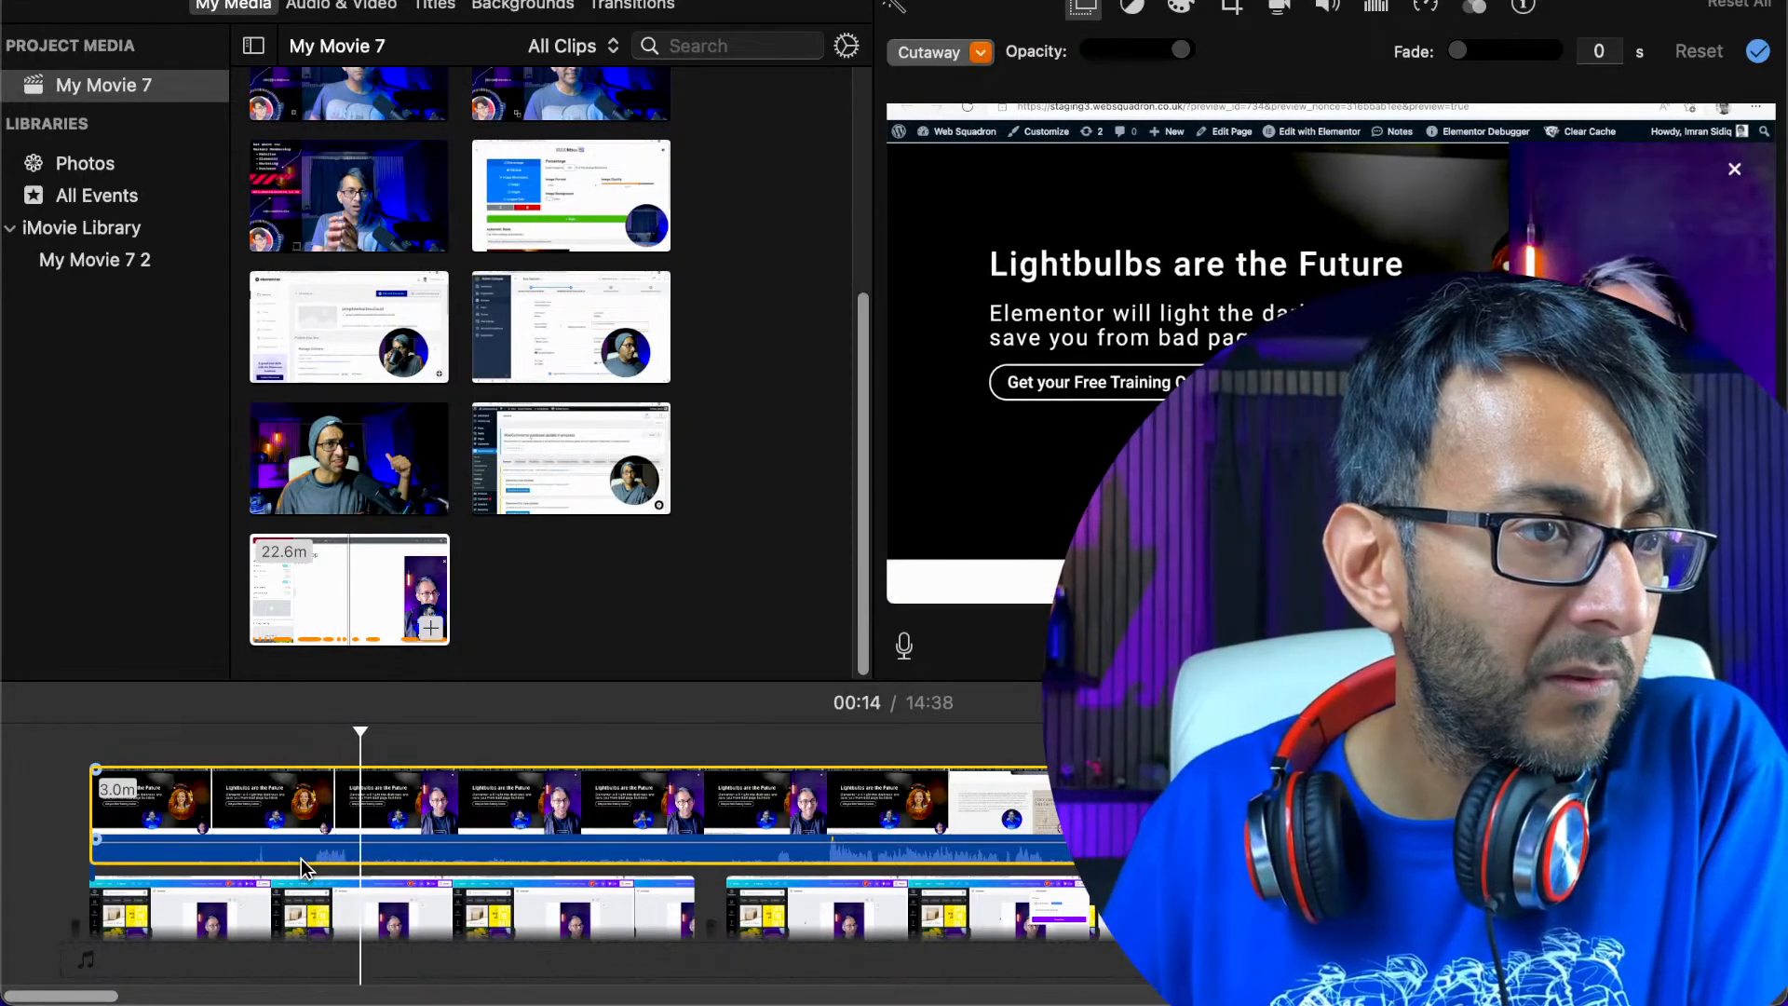
{"action": "key", "text": "space"}
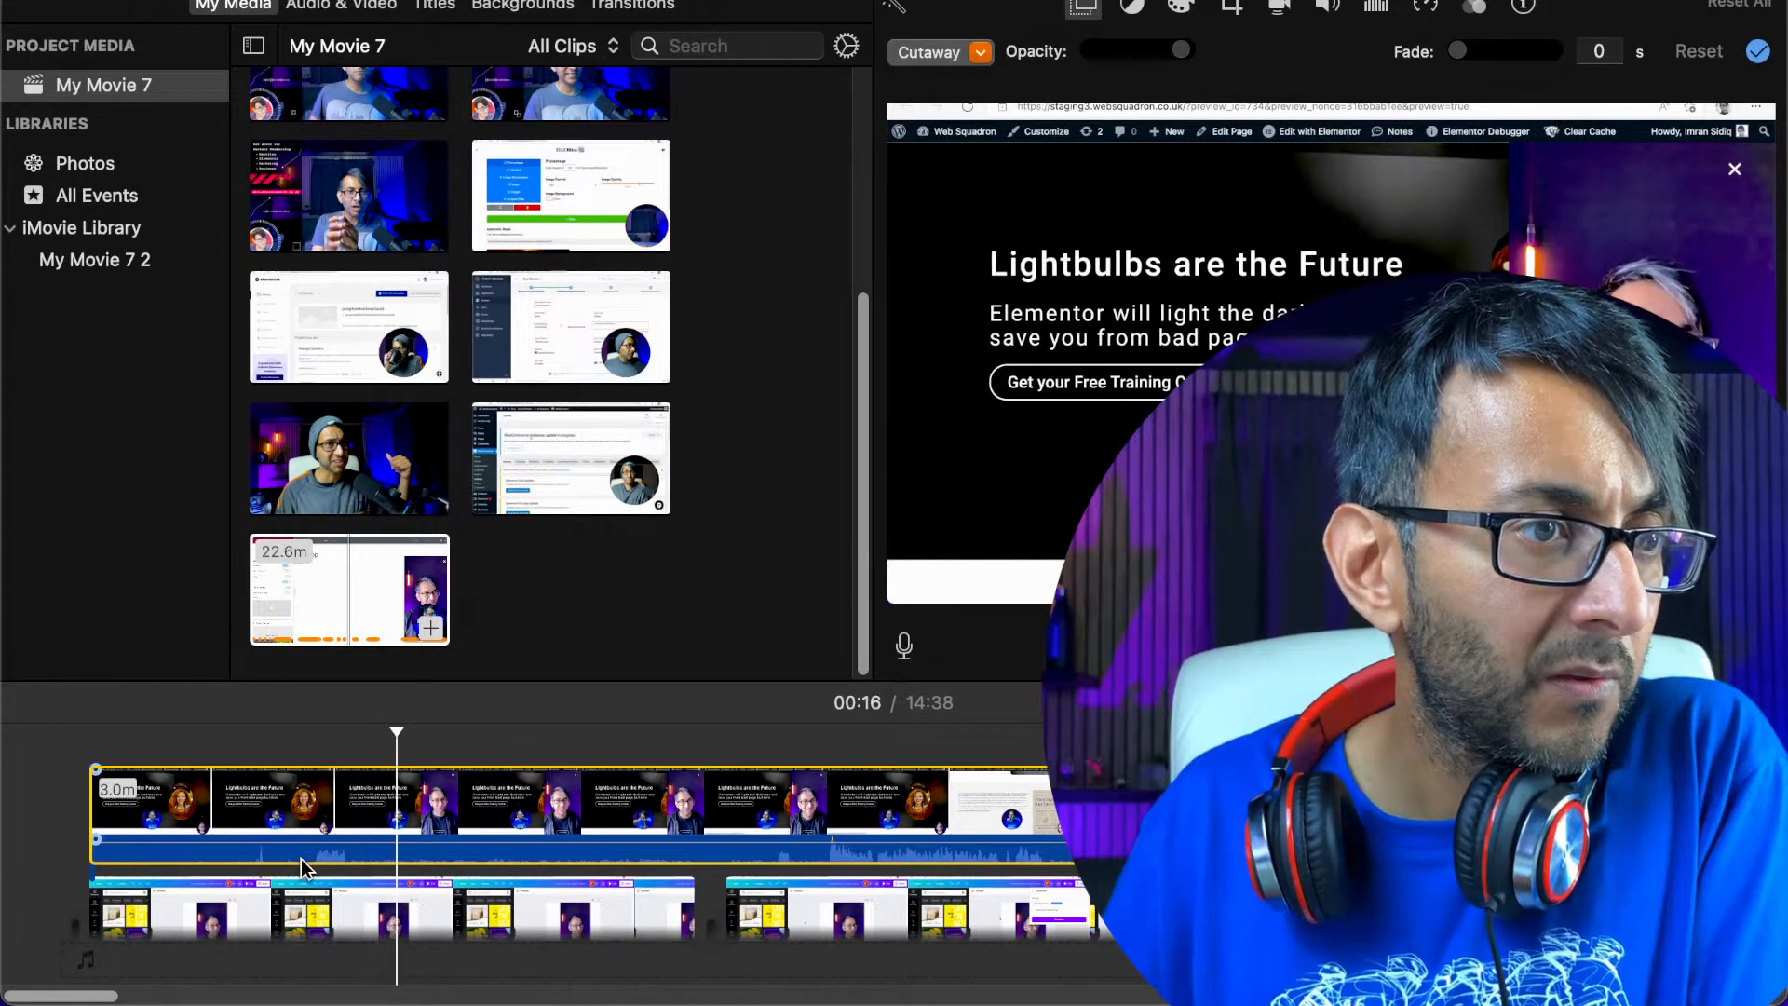
{"action": "left_click_drag", "start_coordinate": [89, 819], "coordinate": [287, 820]}
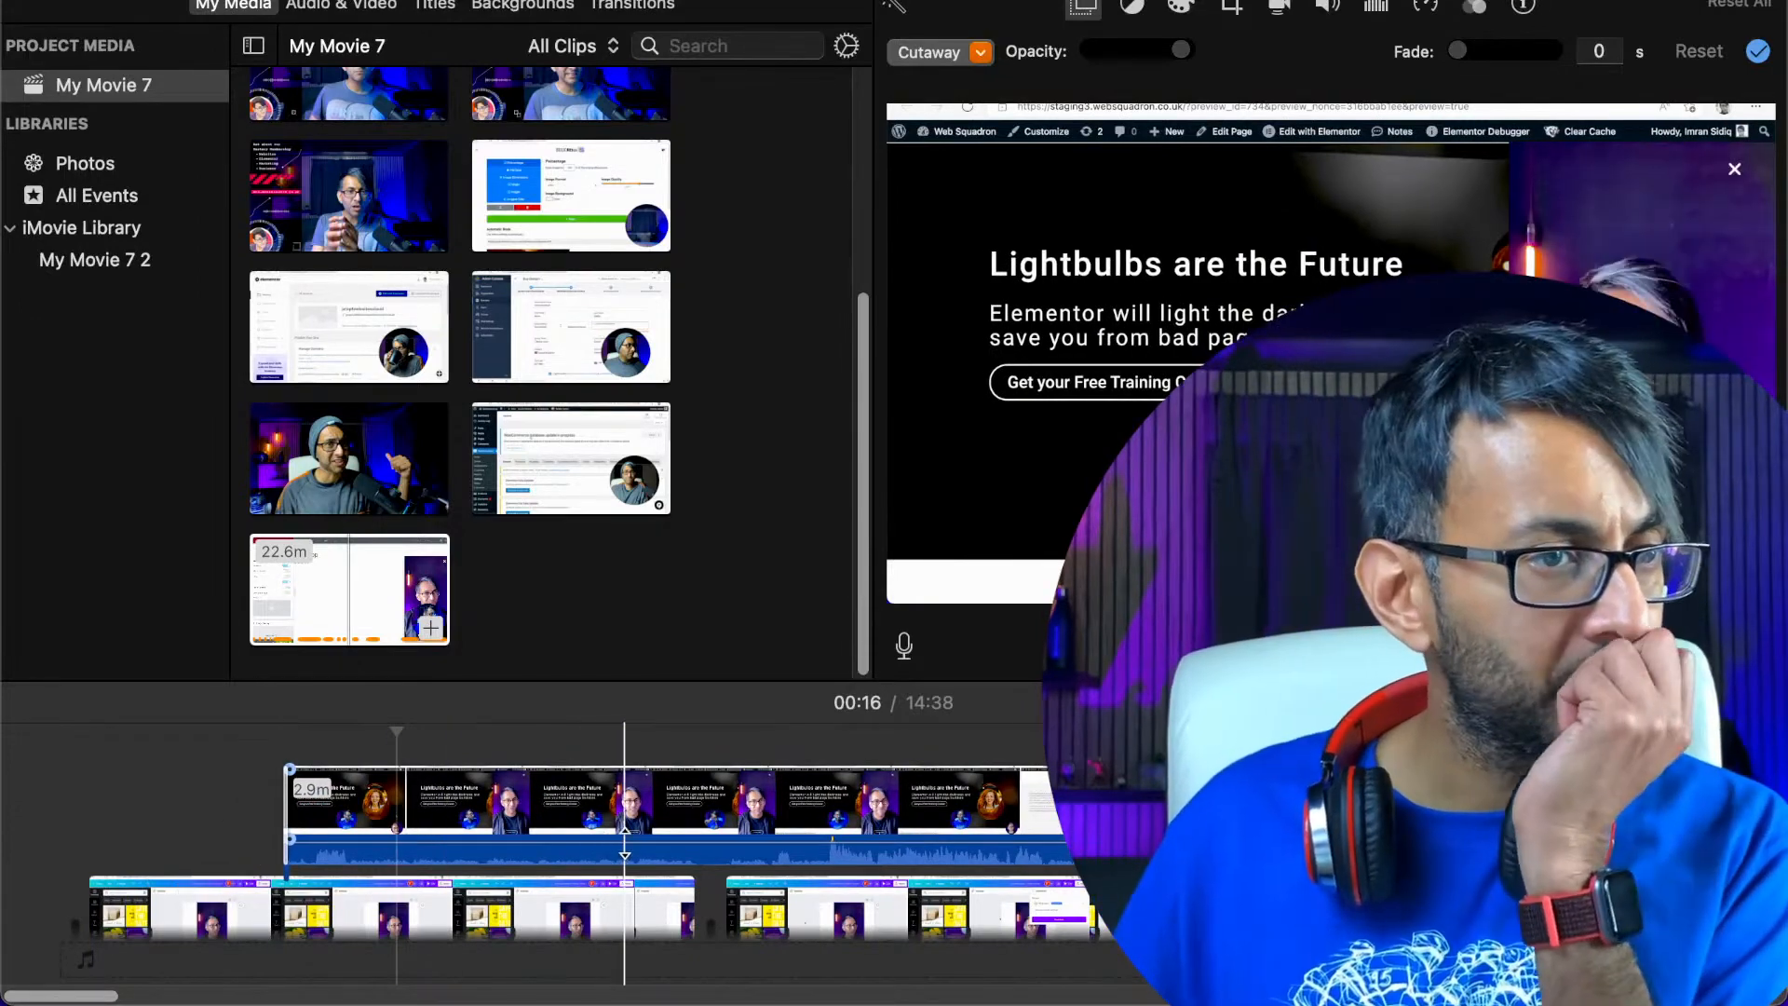
Split the overlay clip at 00:23 and delete the 2.6-minute part after the split
{"action": "left_click", "coordinate": [529, 843]}
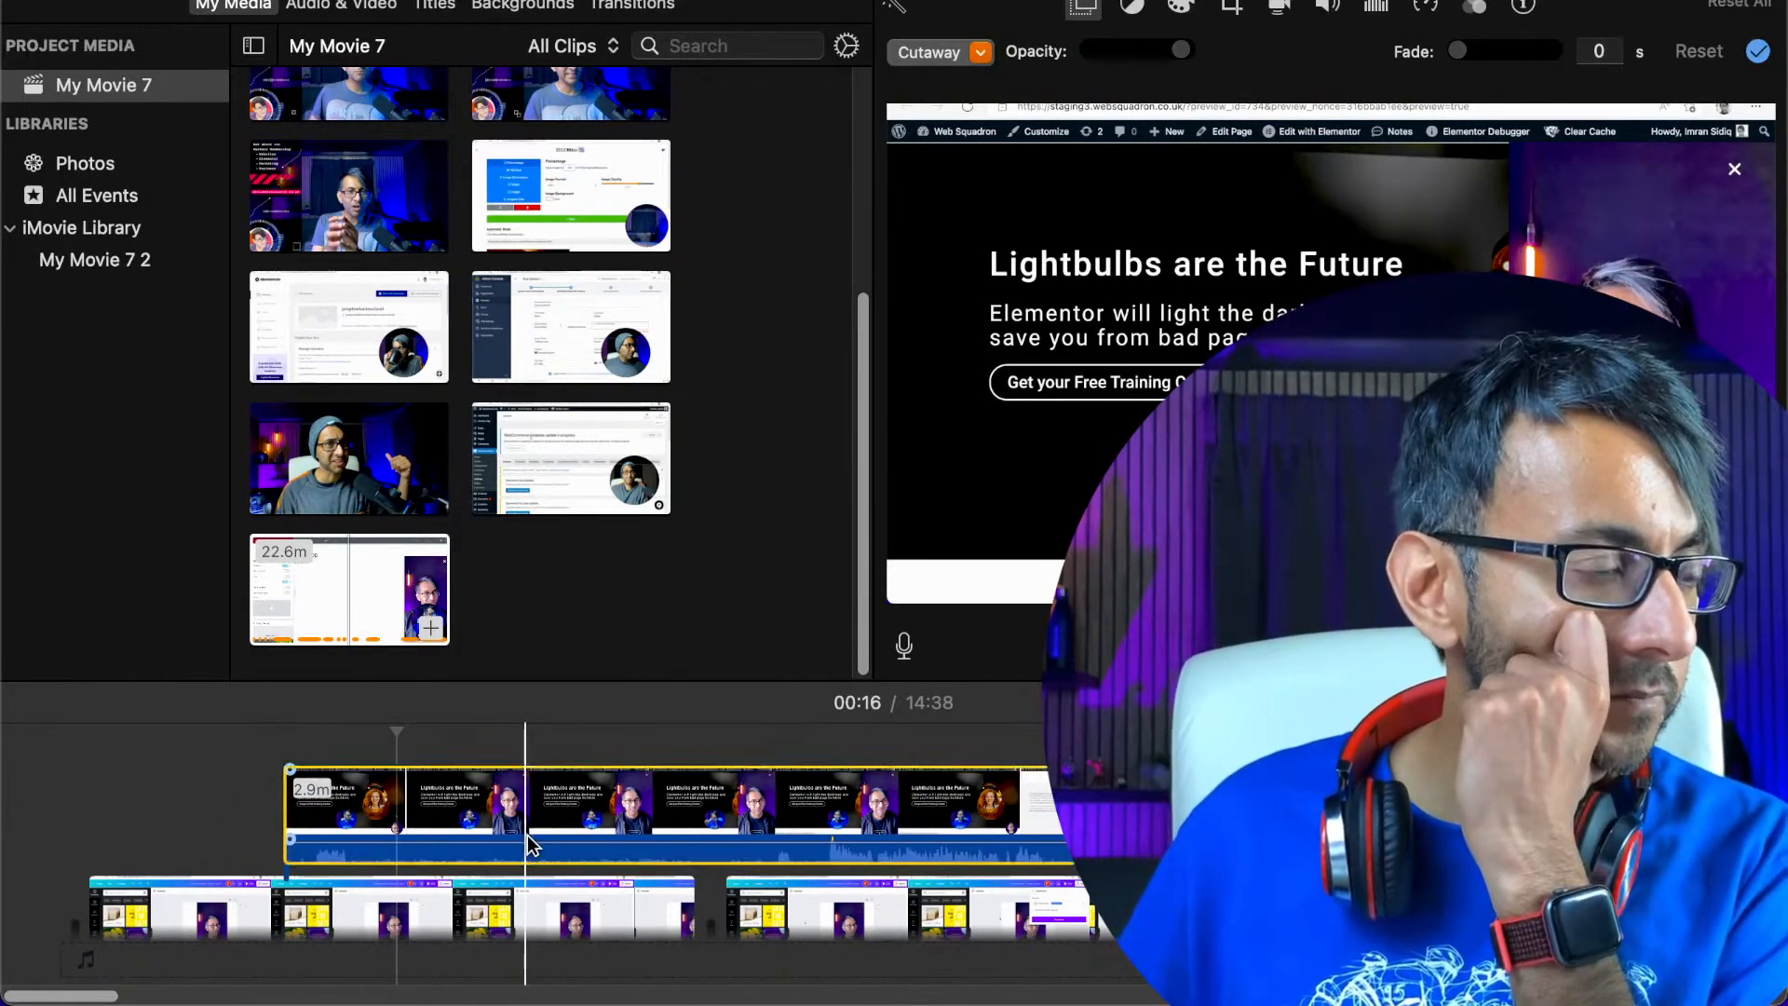
{"action": "right_click", "coordinate": [531, 843]}
{"action": "left_click", "coordinate": [603, 674]}
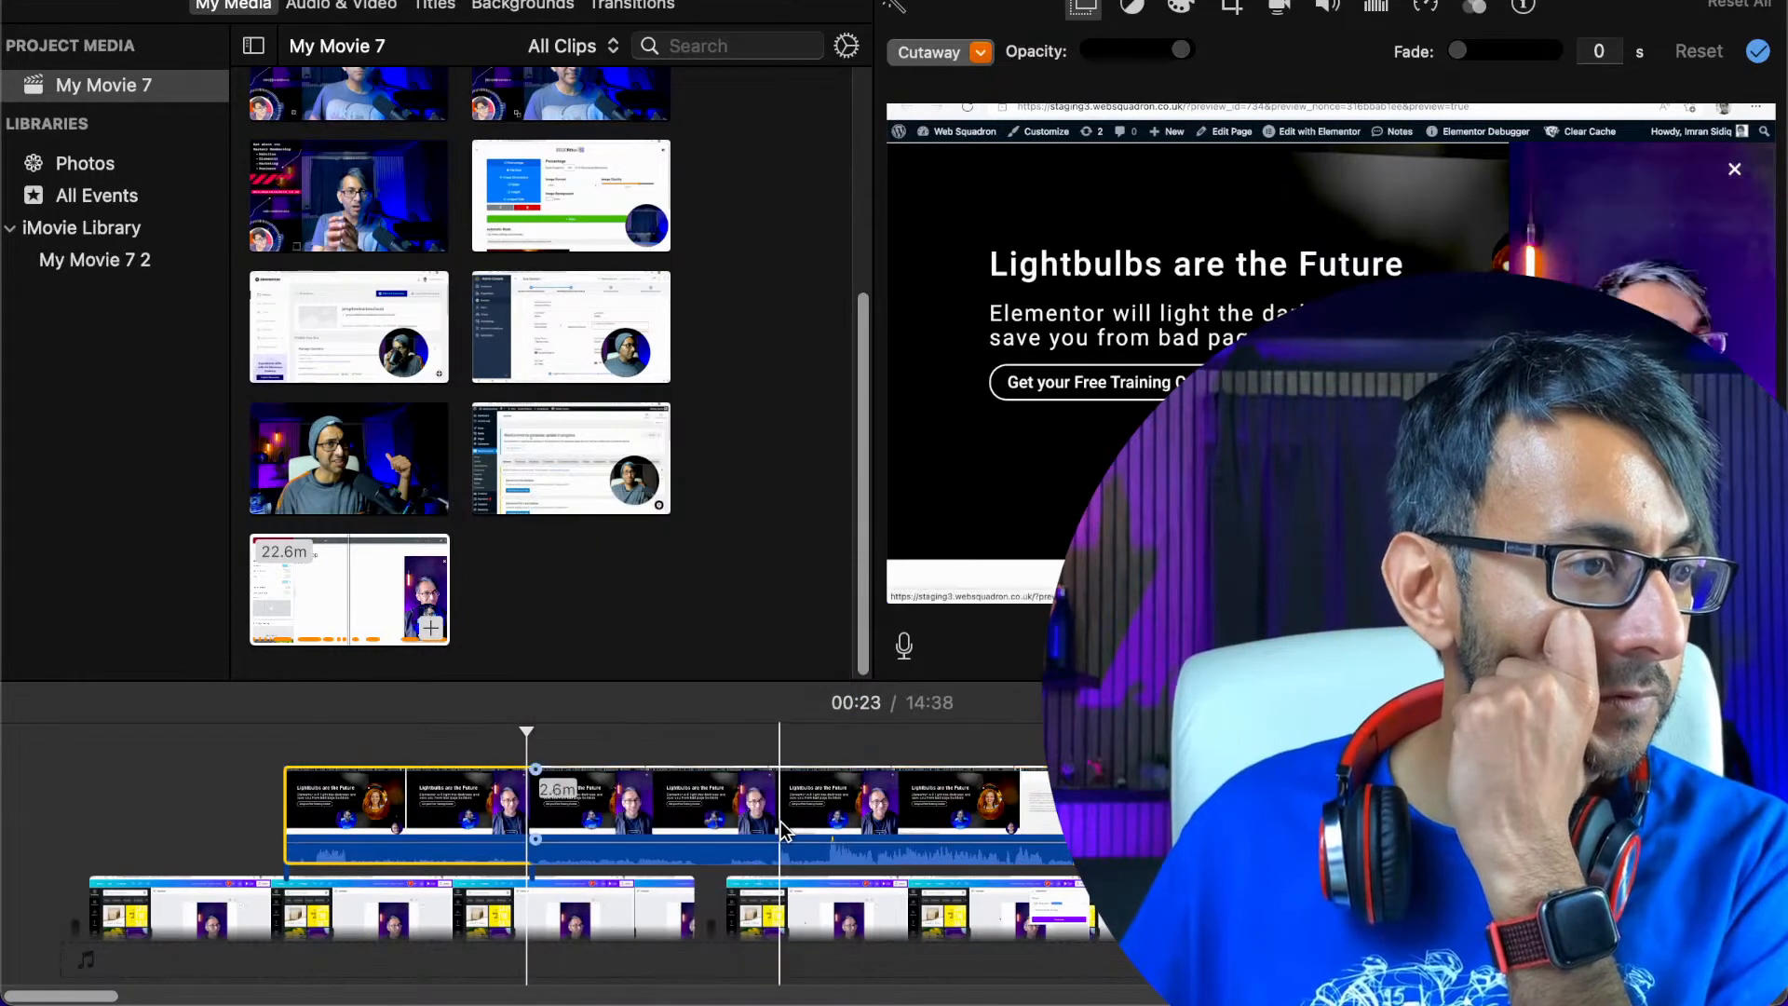
{"action": "right_click", "coordinate": [787, 819]}
{"action": "left_click", "coordinate": [880, 626]}
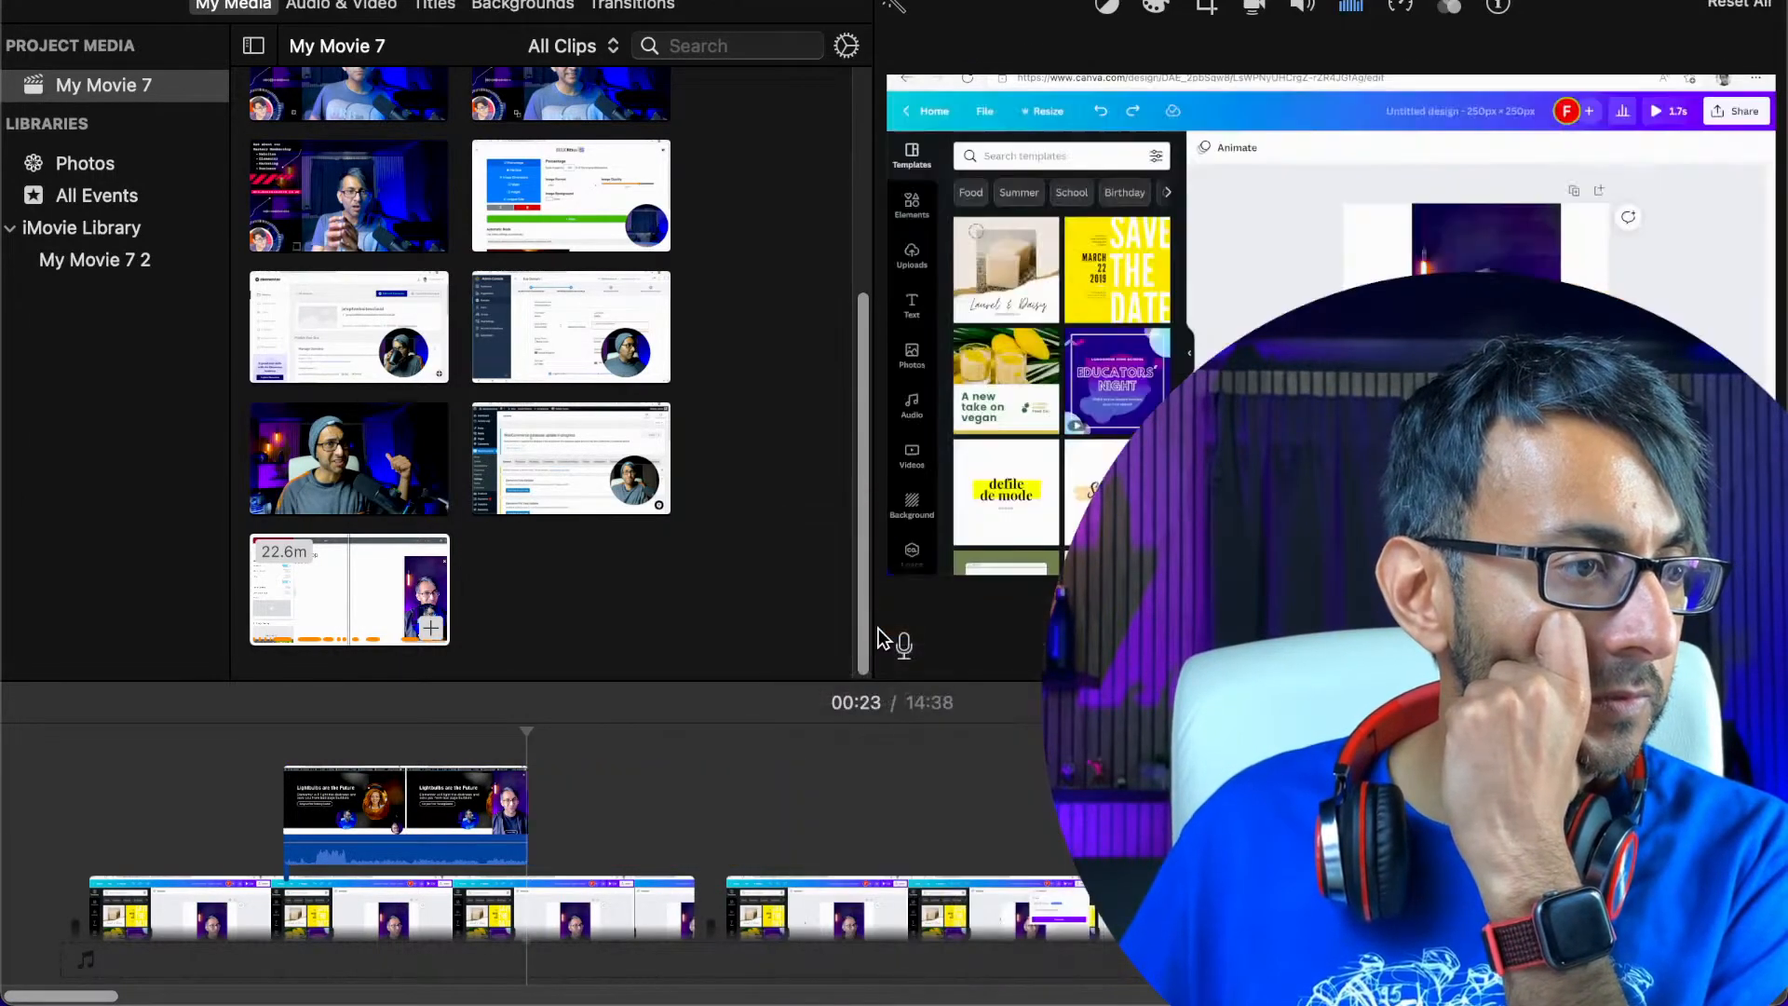
Move the remaining 13.1-second overlay to the start of the movie and lower its audio to silence
{"action": "left_click_drag", "start_coordinate": [365, 814], "coordinate": [194, 818]}
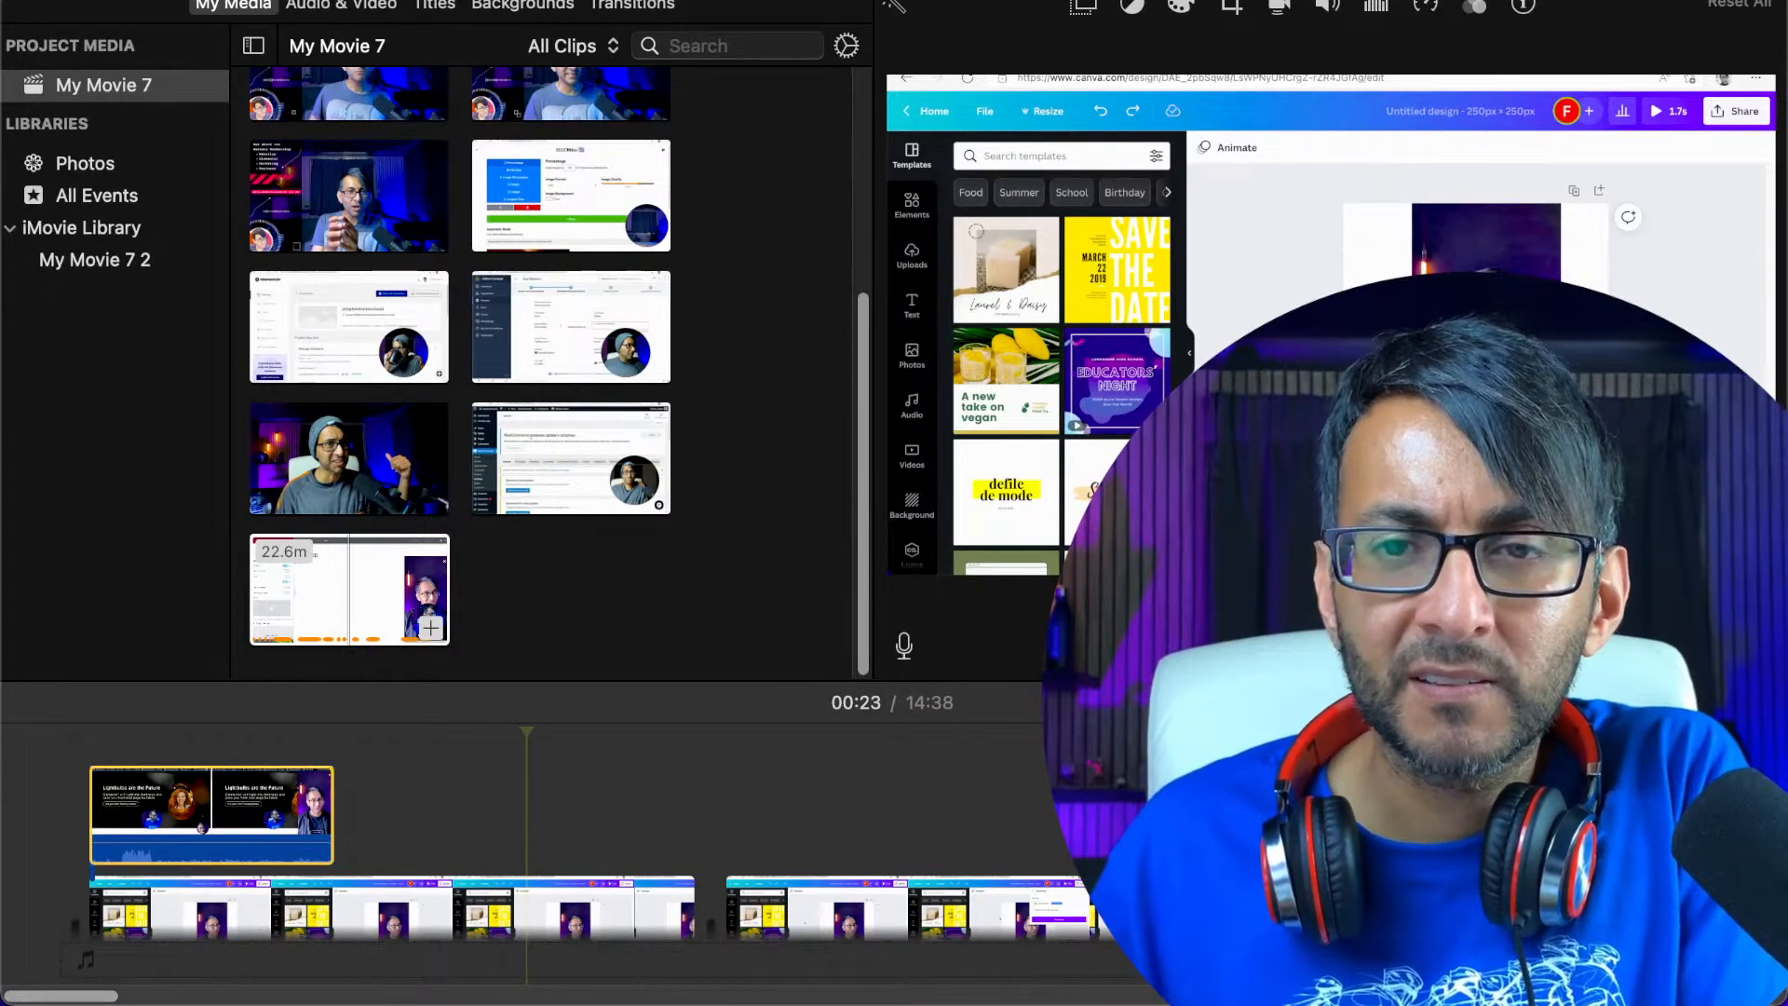
{"action": "left_click", "coordinate": [261, 829]}
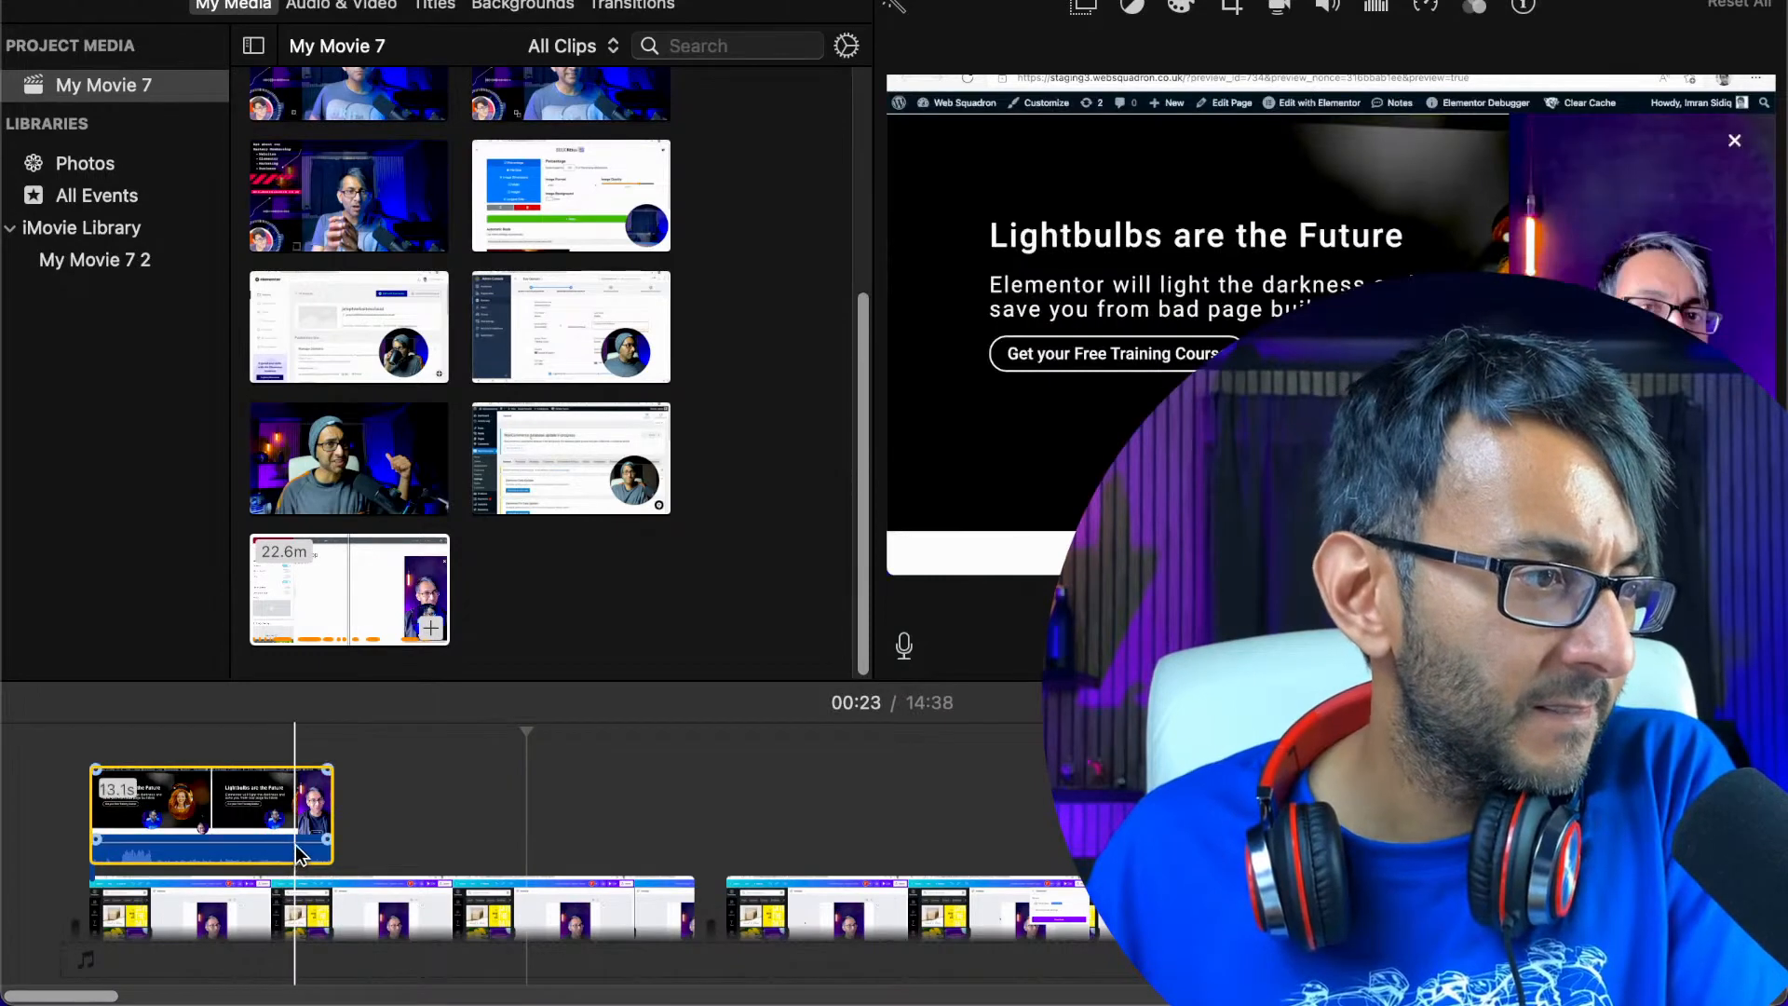
{"action": "left_click_drag", "start_coordinate": [298, 849], "coordinate": [293, 881]}
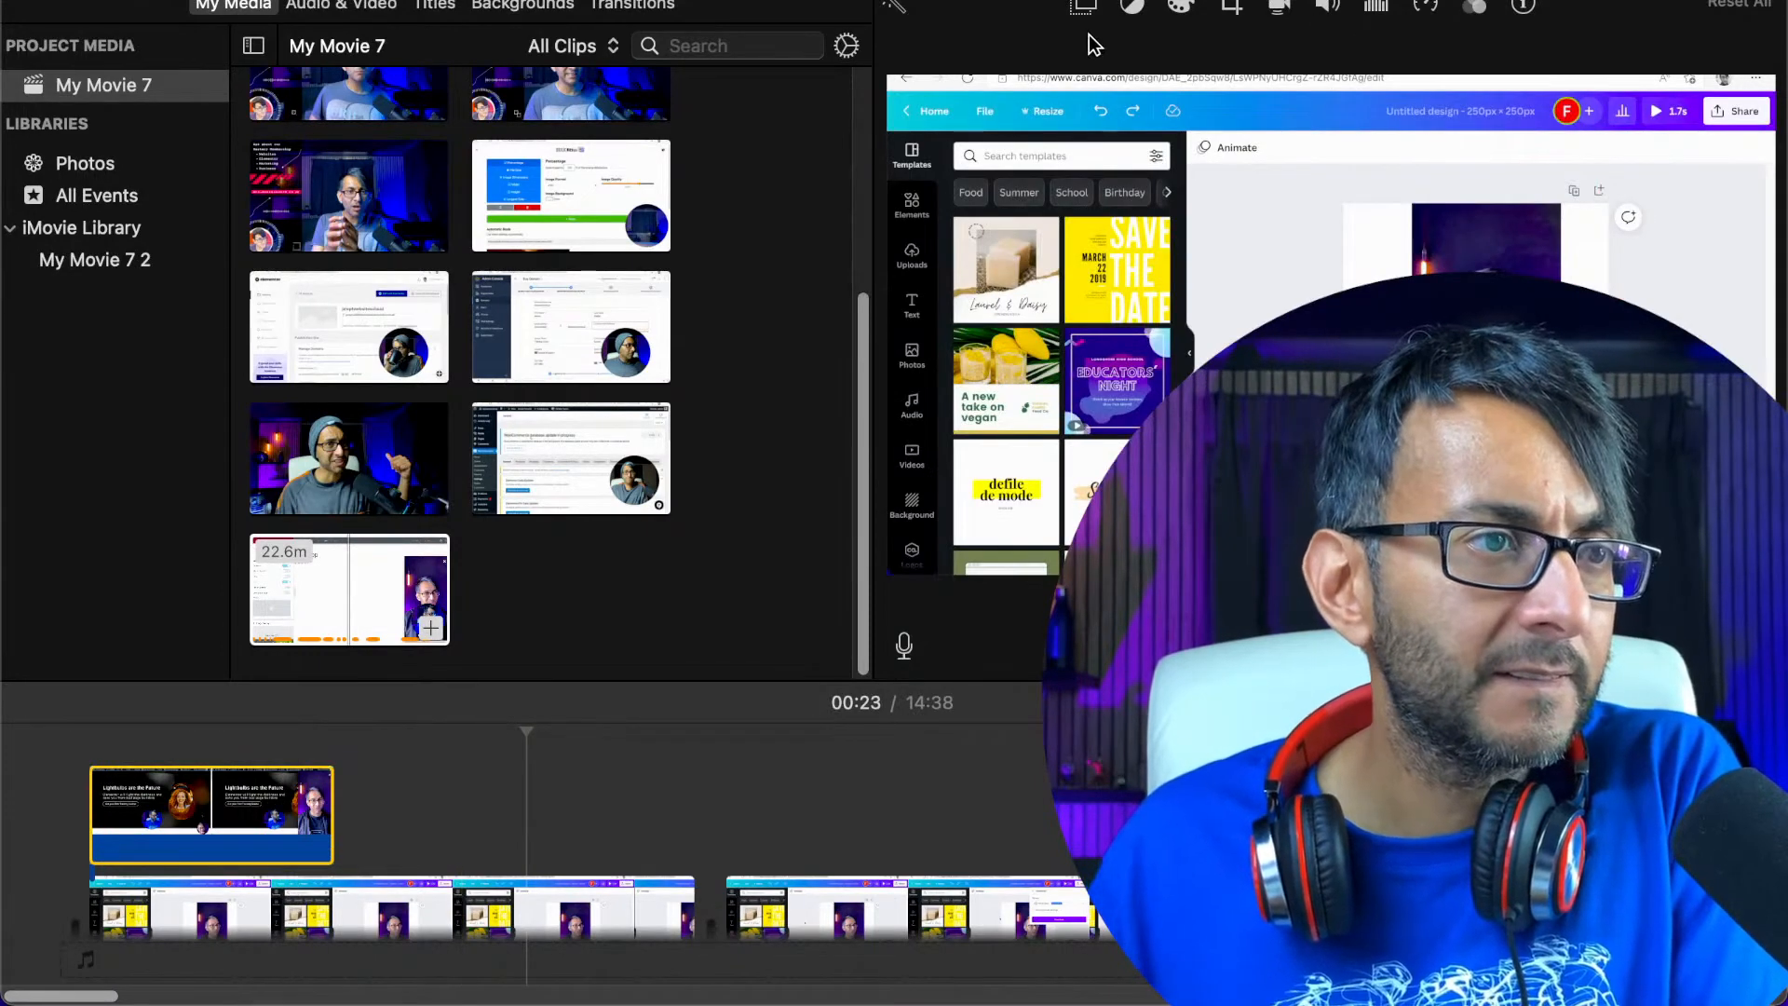
Change the overlay clip from Cutaway to Picture in Picture and bring up its frame at about 00:05
{"action": "left_click", "coordinate": [1085, 8]}
{"action": "left_click", "coordinate": [950, 52]}
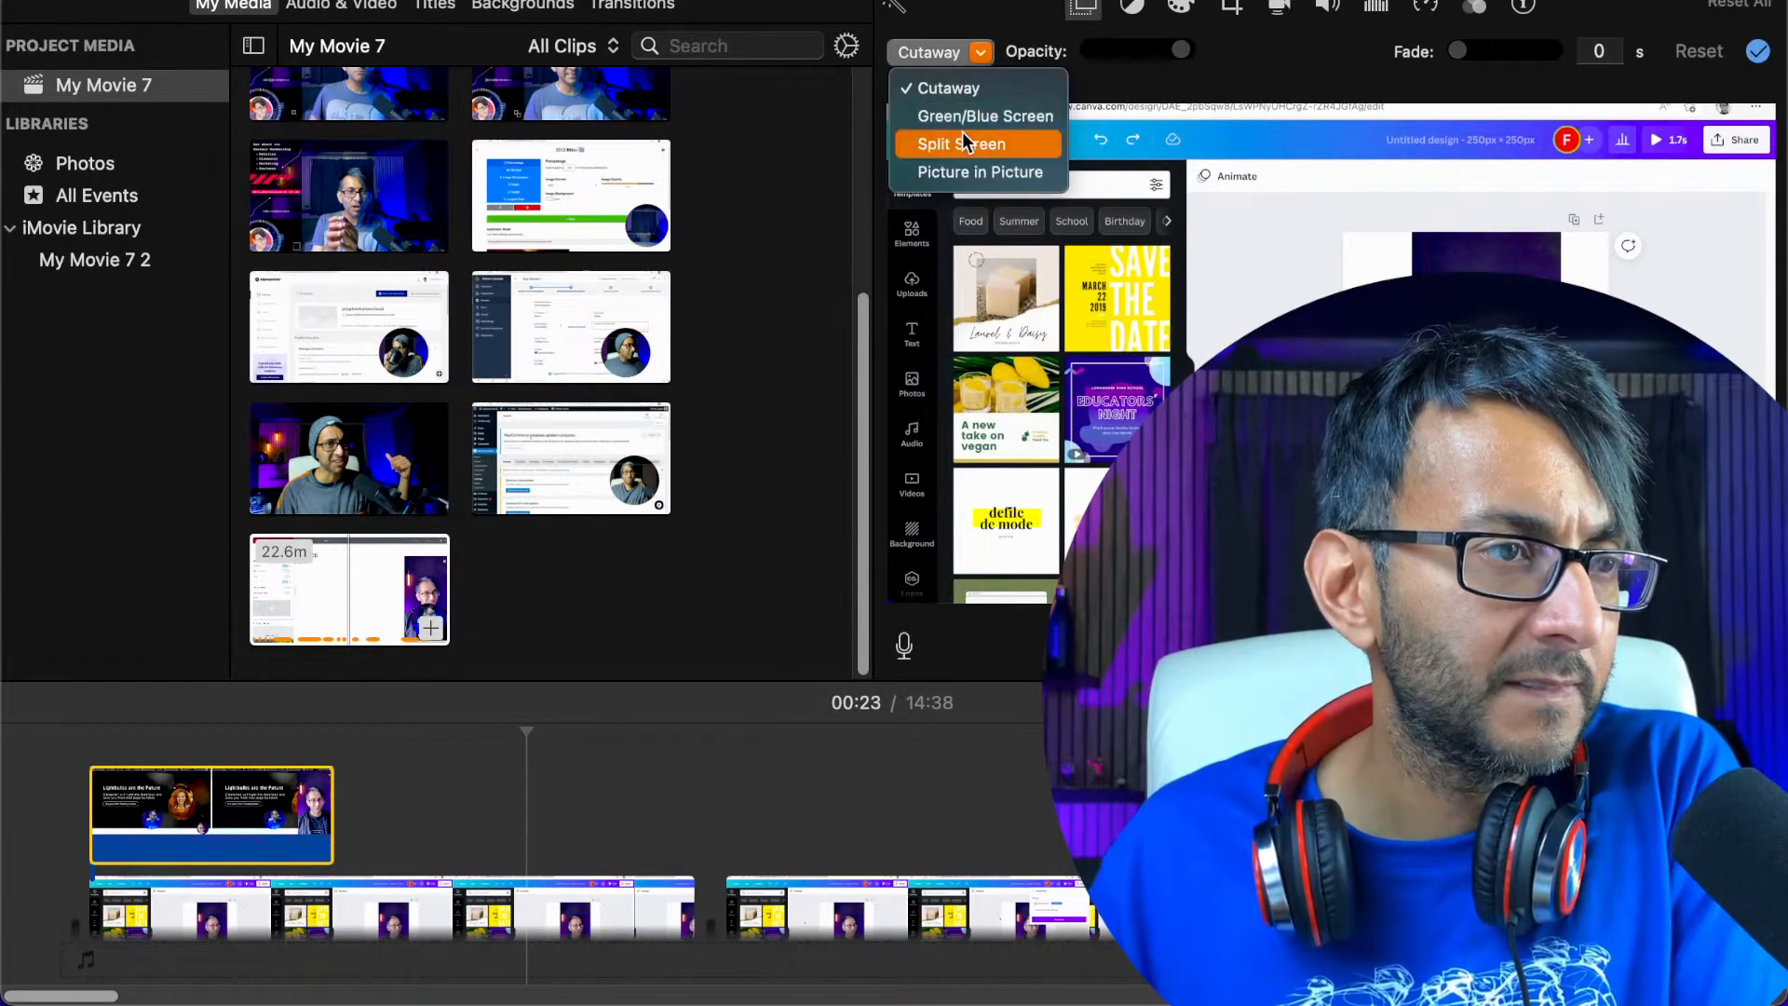
{"action": "left_click", "coordinate": [965, 162]}
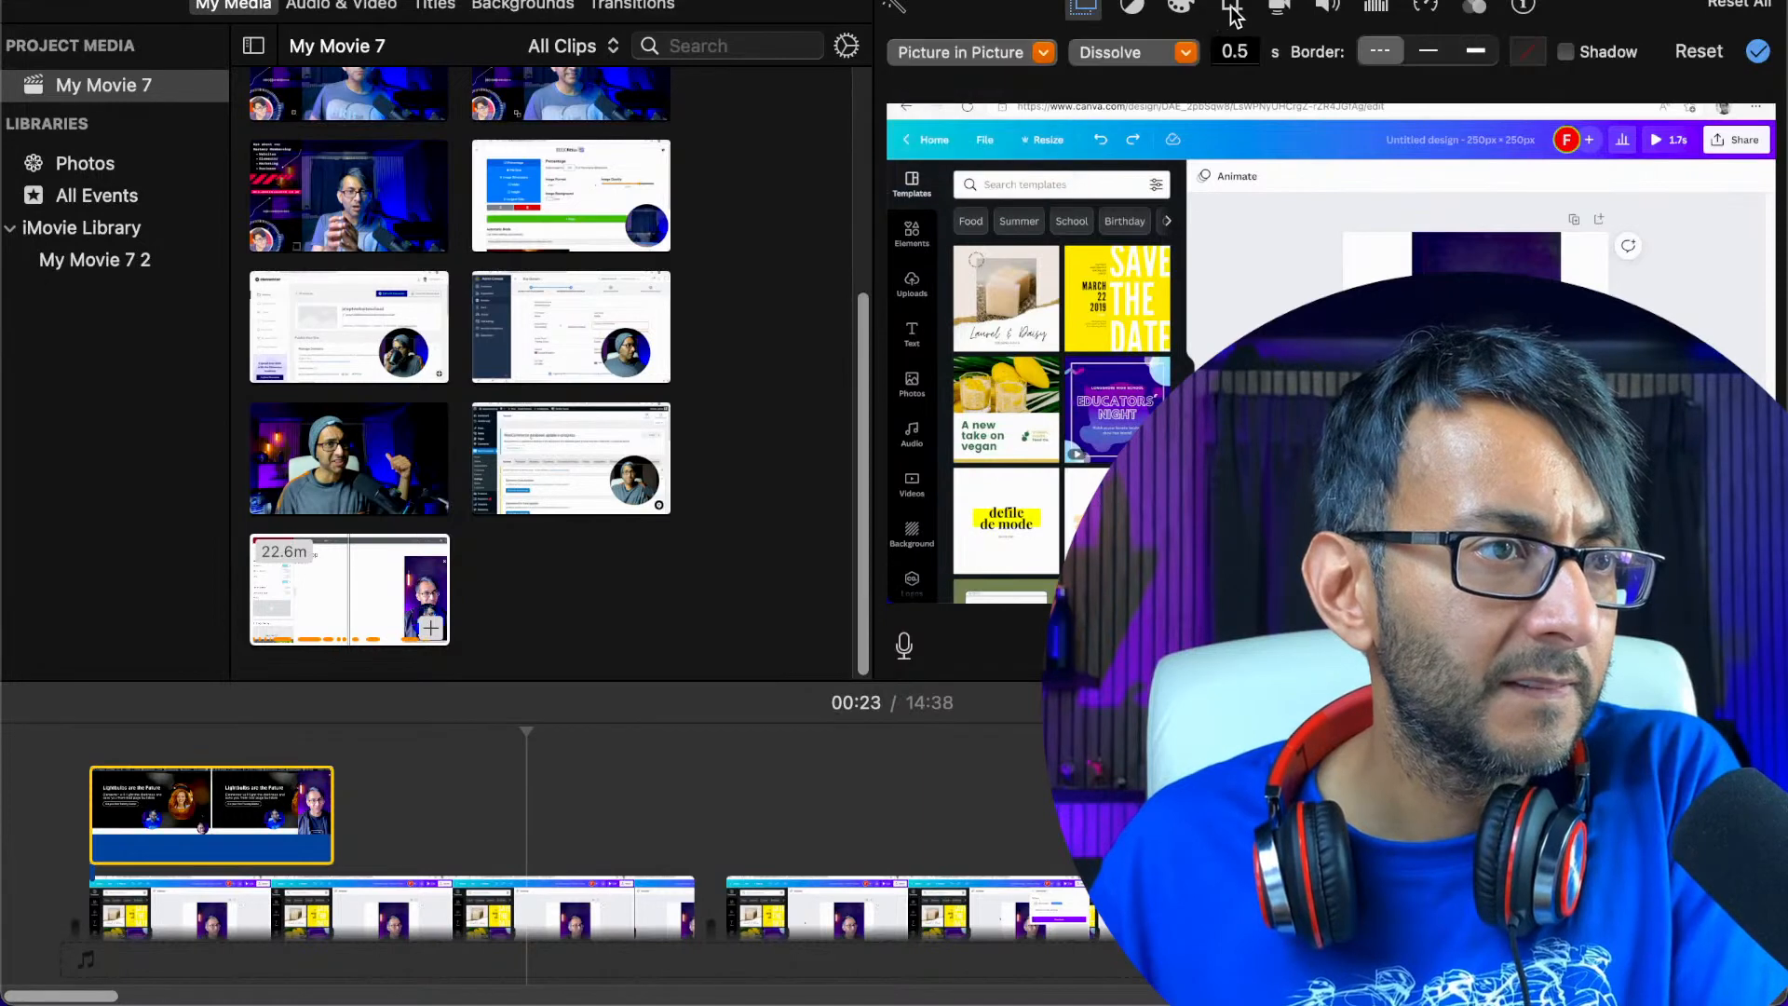
{"action": "left_click", "coordinate": [1232, 10]}
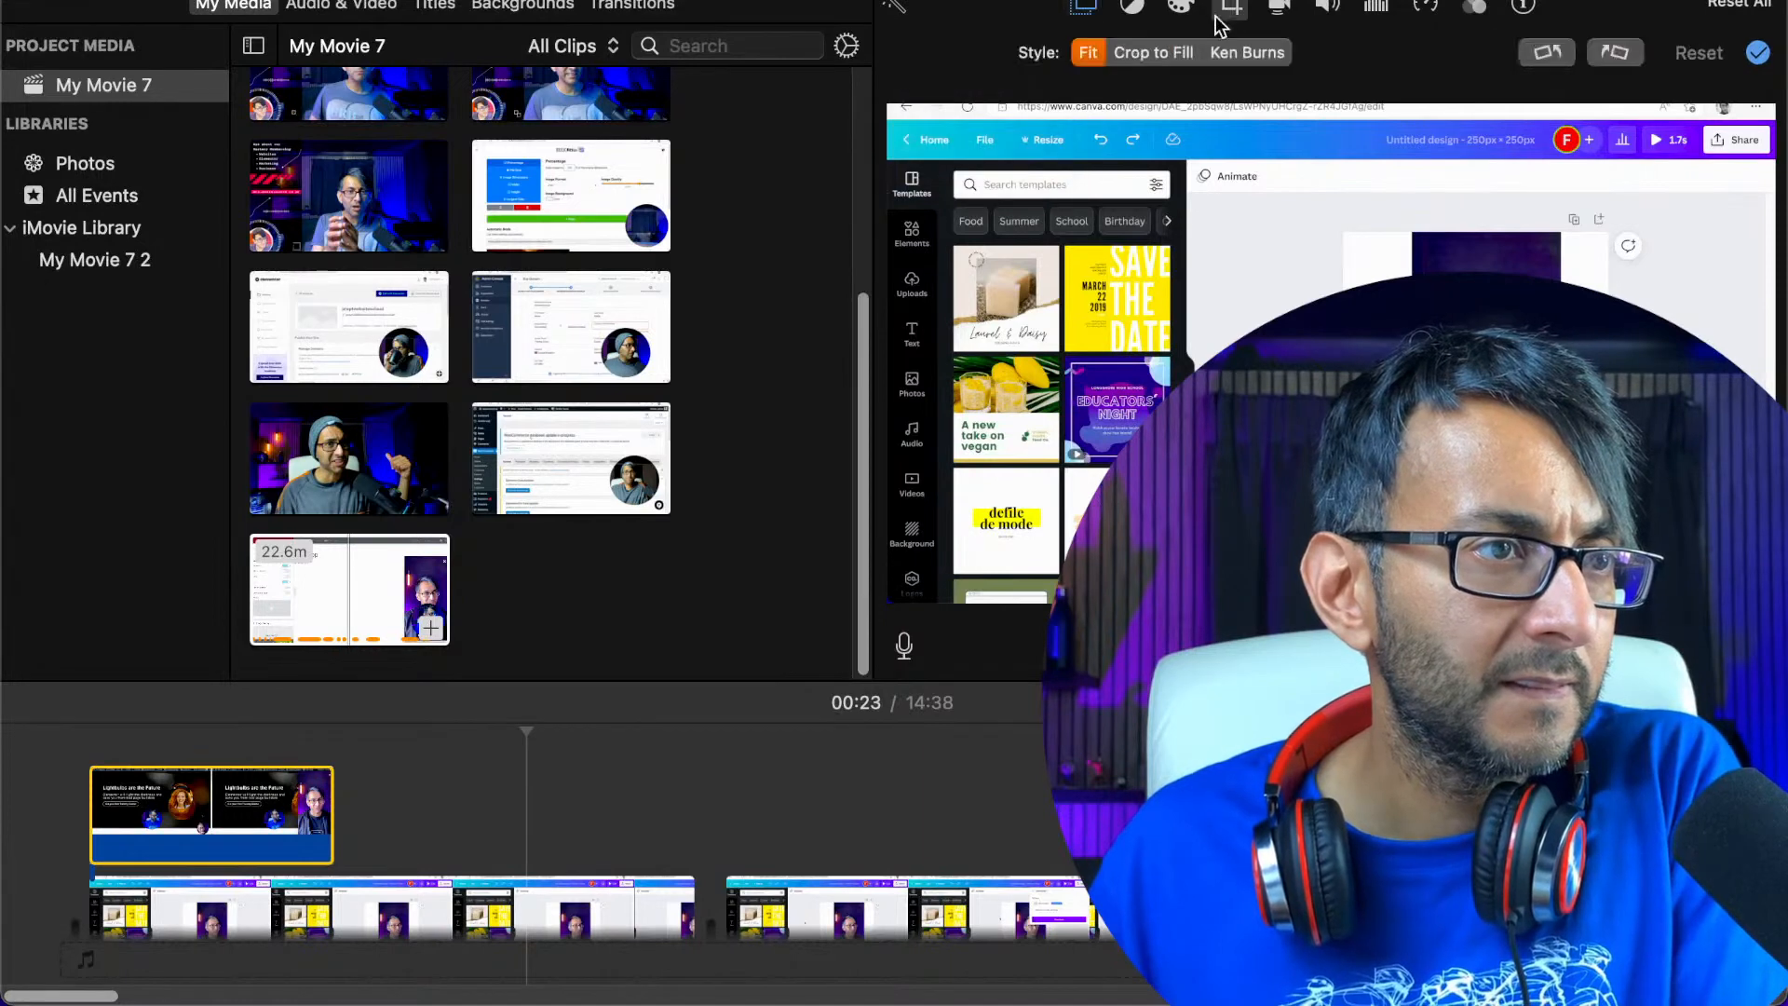
{"action": "left_click", "coordinate": [1085, 9]}
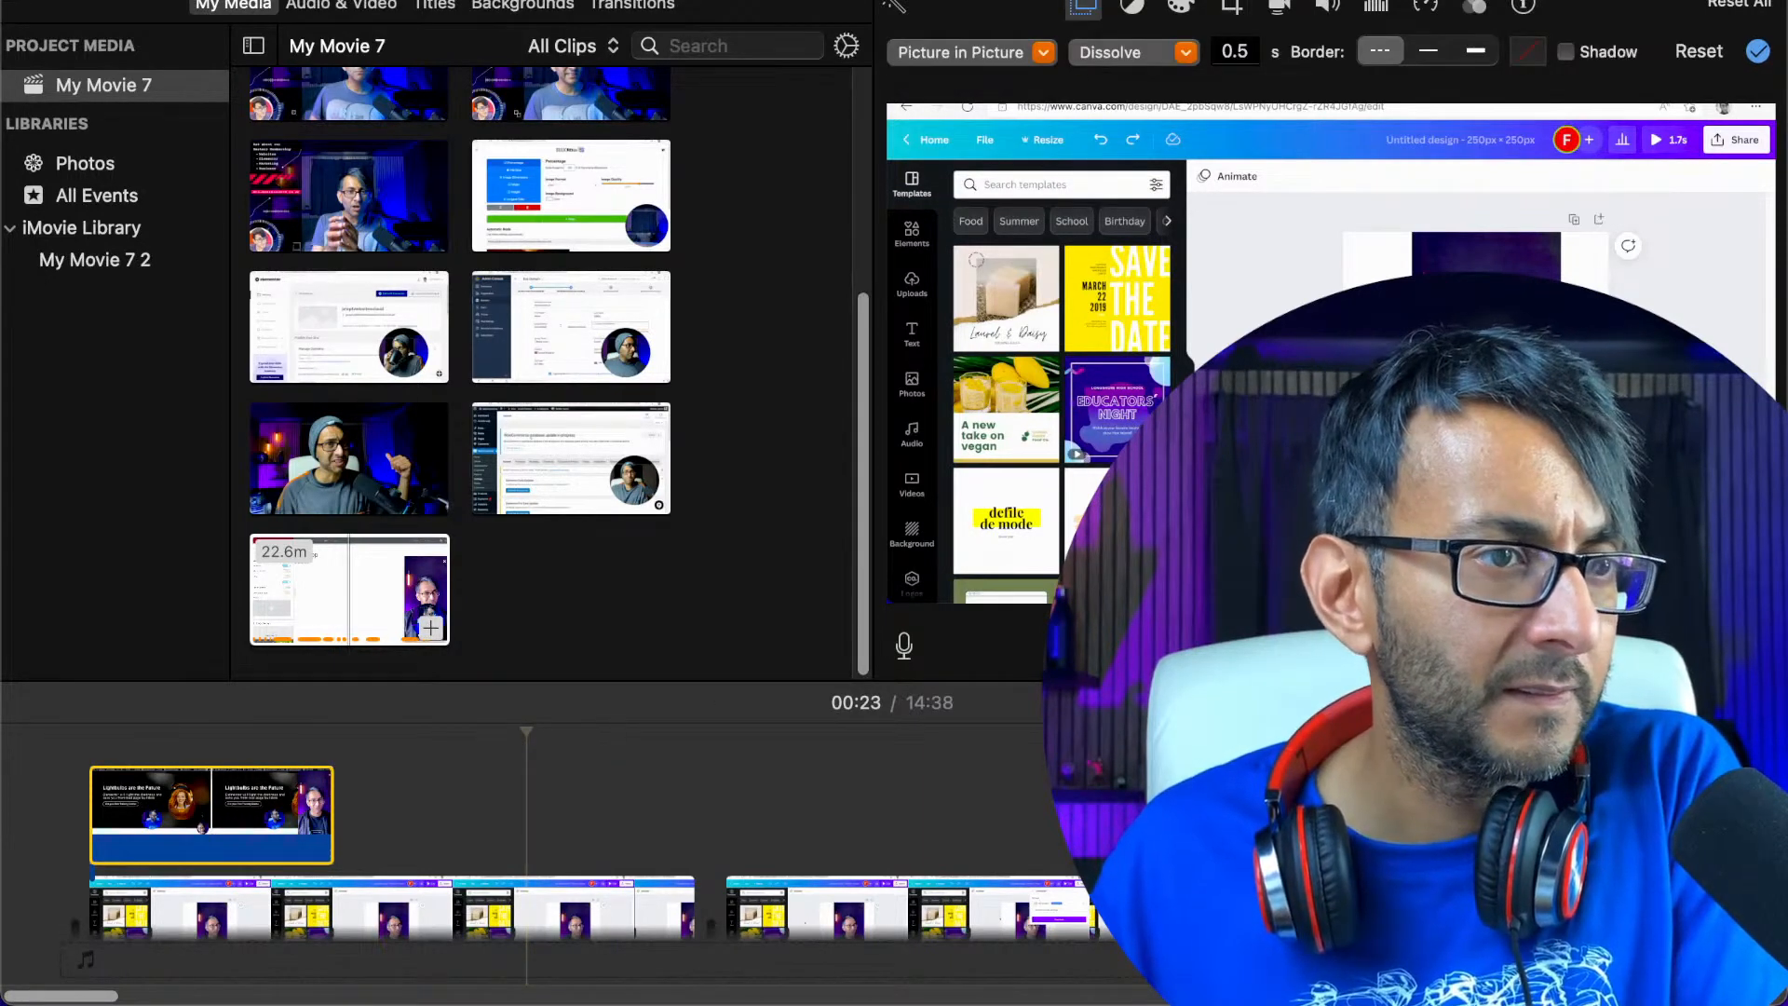
{"action": "left_click", "coordinate": [192, 814]}
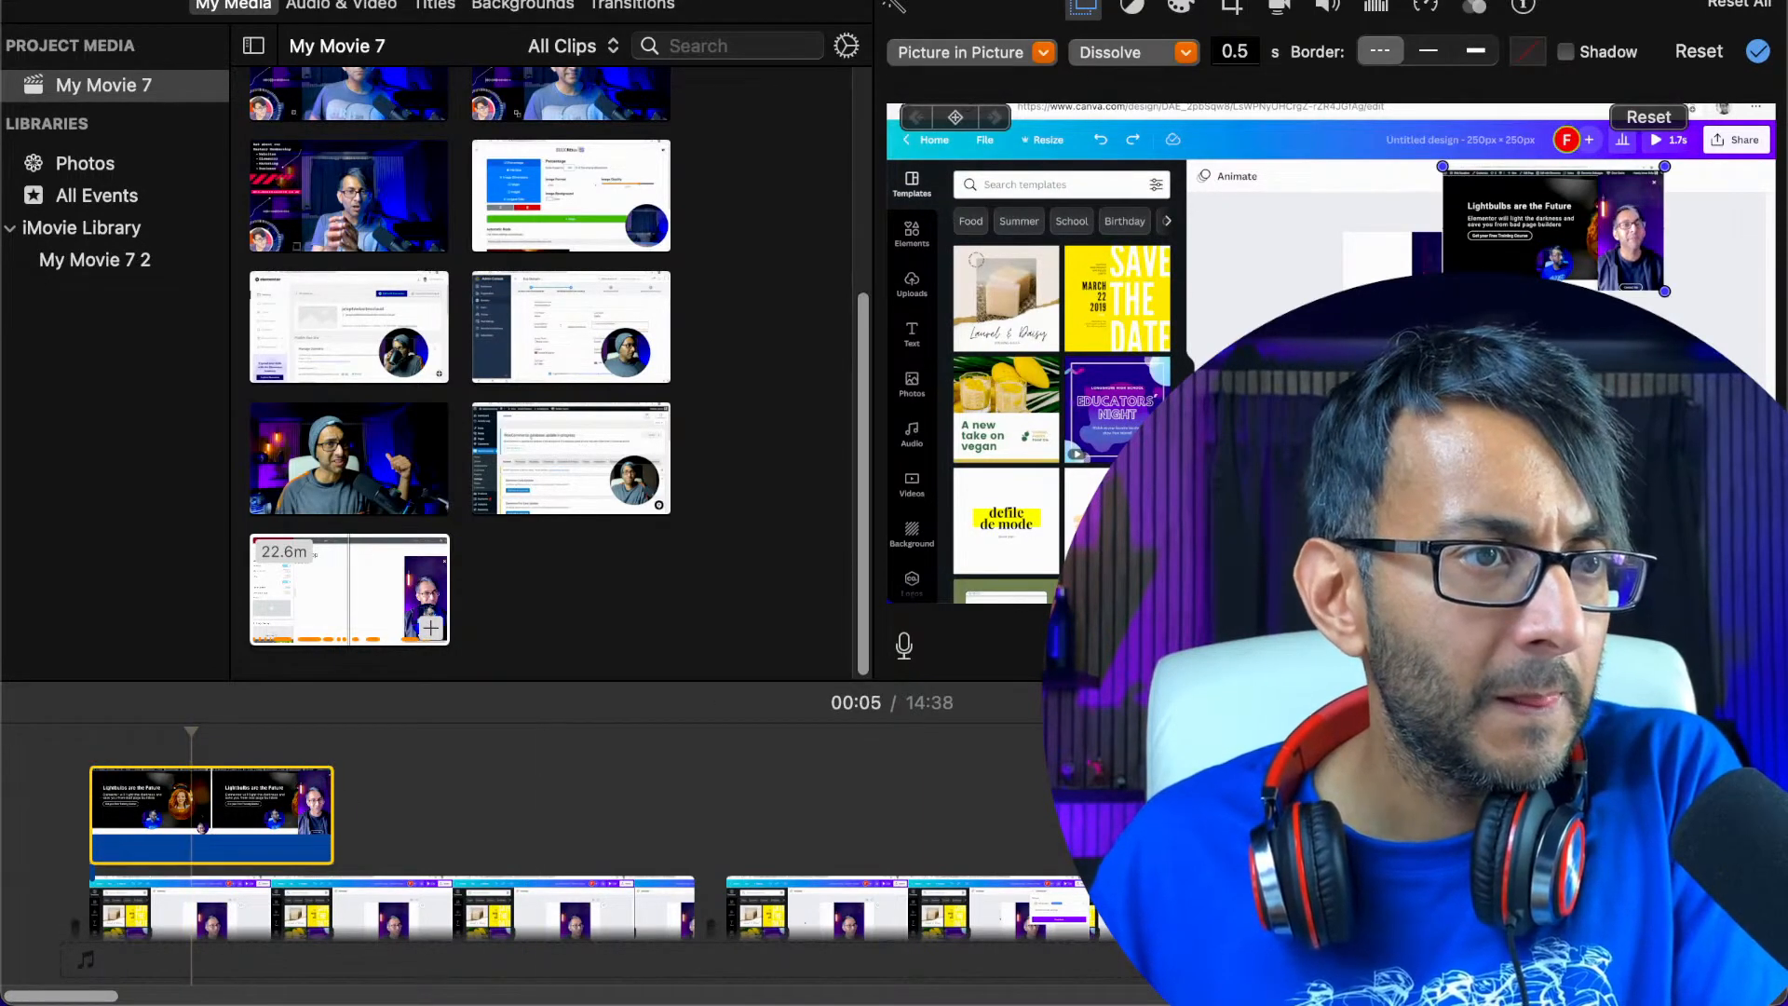
Enlarge the picture-in-picture and position it partly beyond the frame's left edge so the popup sits over the template area
{"action": "left_click_drag", "start_coordinate": [1442, 292], "coordinate": [1114, 476]}
{"action": "left_click_drag", "start_coordinate": [1421, 343], "coordinate": [924, 368]}
{"action": "left_click_drag", "start_coordinate": [1069, 342], "coordinate": [998, 440]}
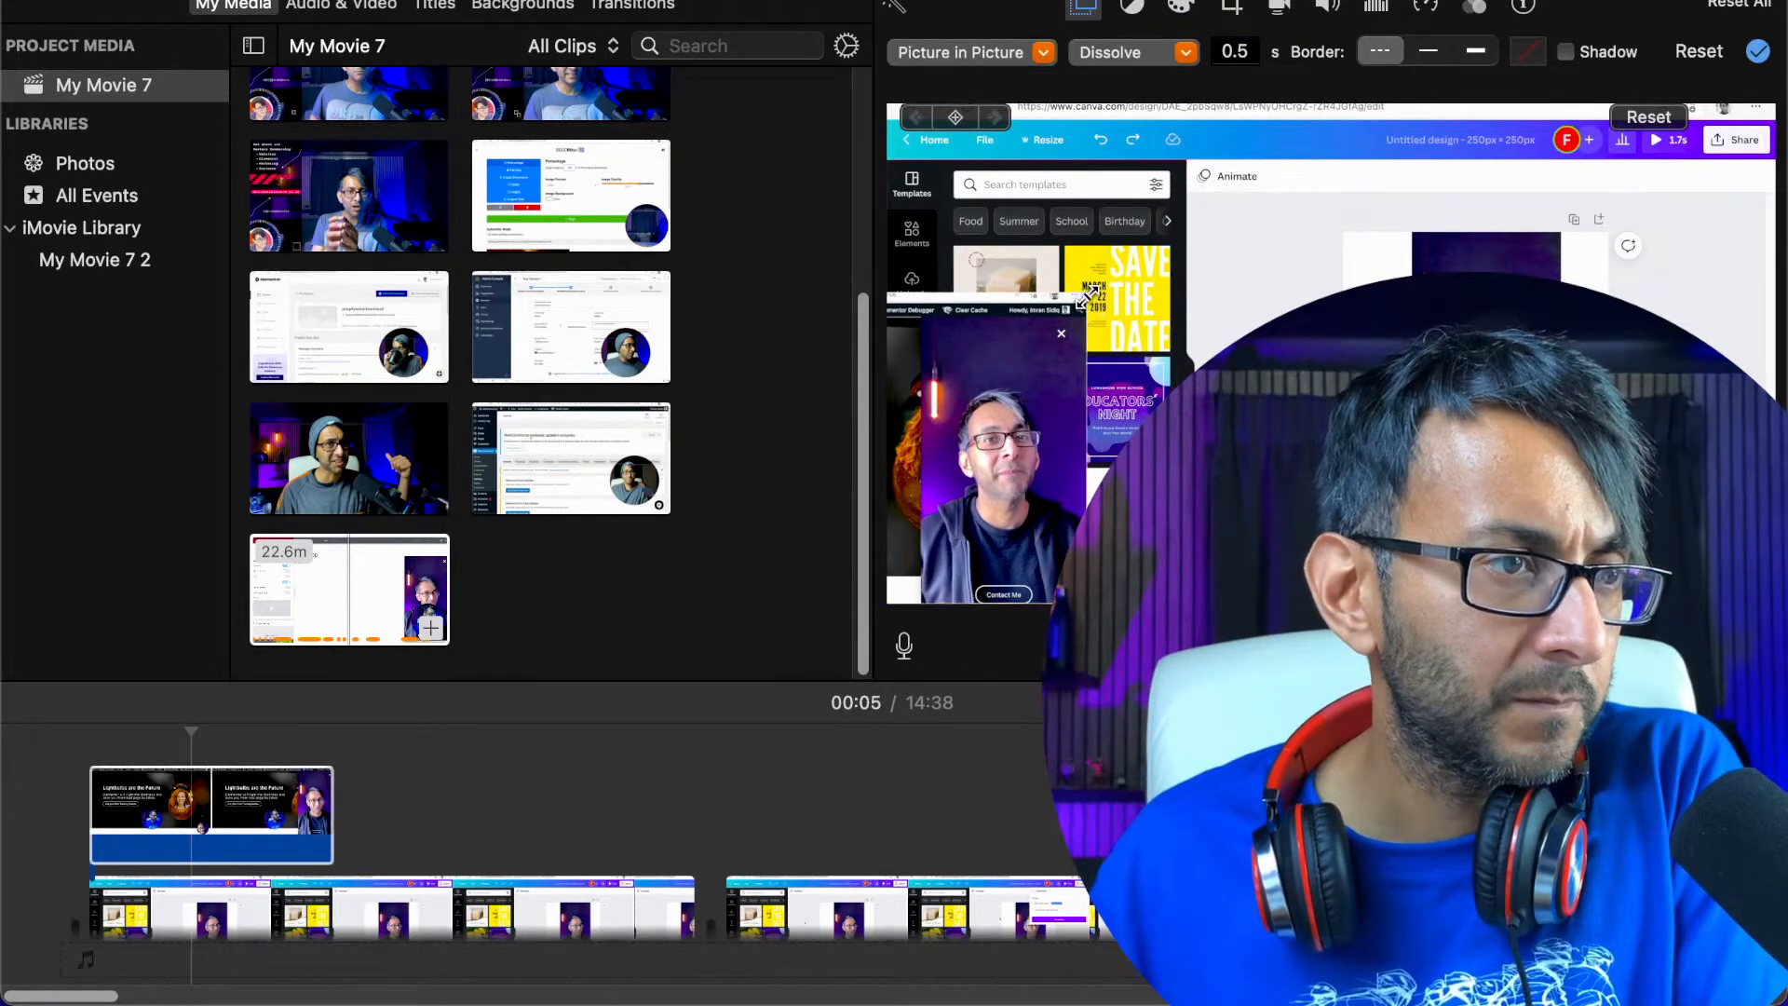
{"action": "left_click_drag", "start_coordinate": [1086, 297], "coordinate": [1365, 125]}
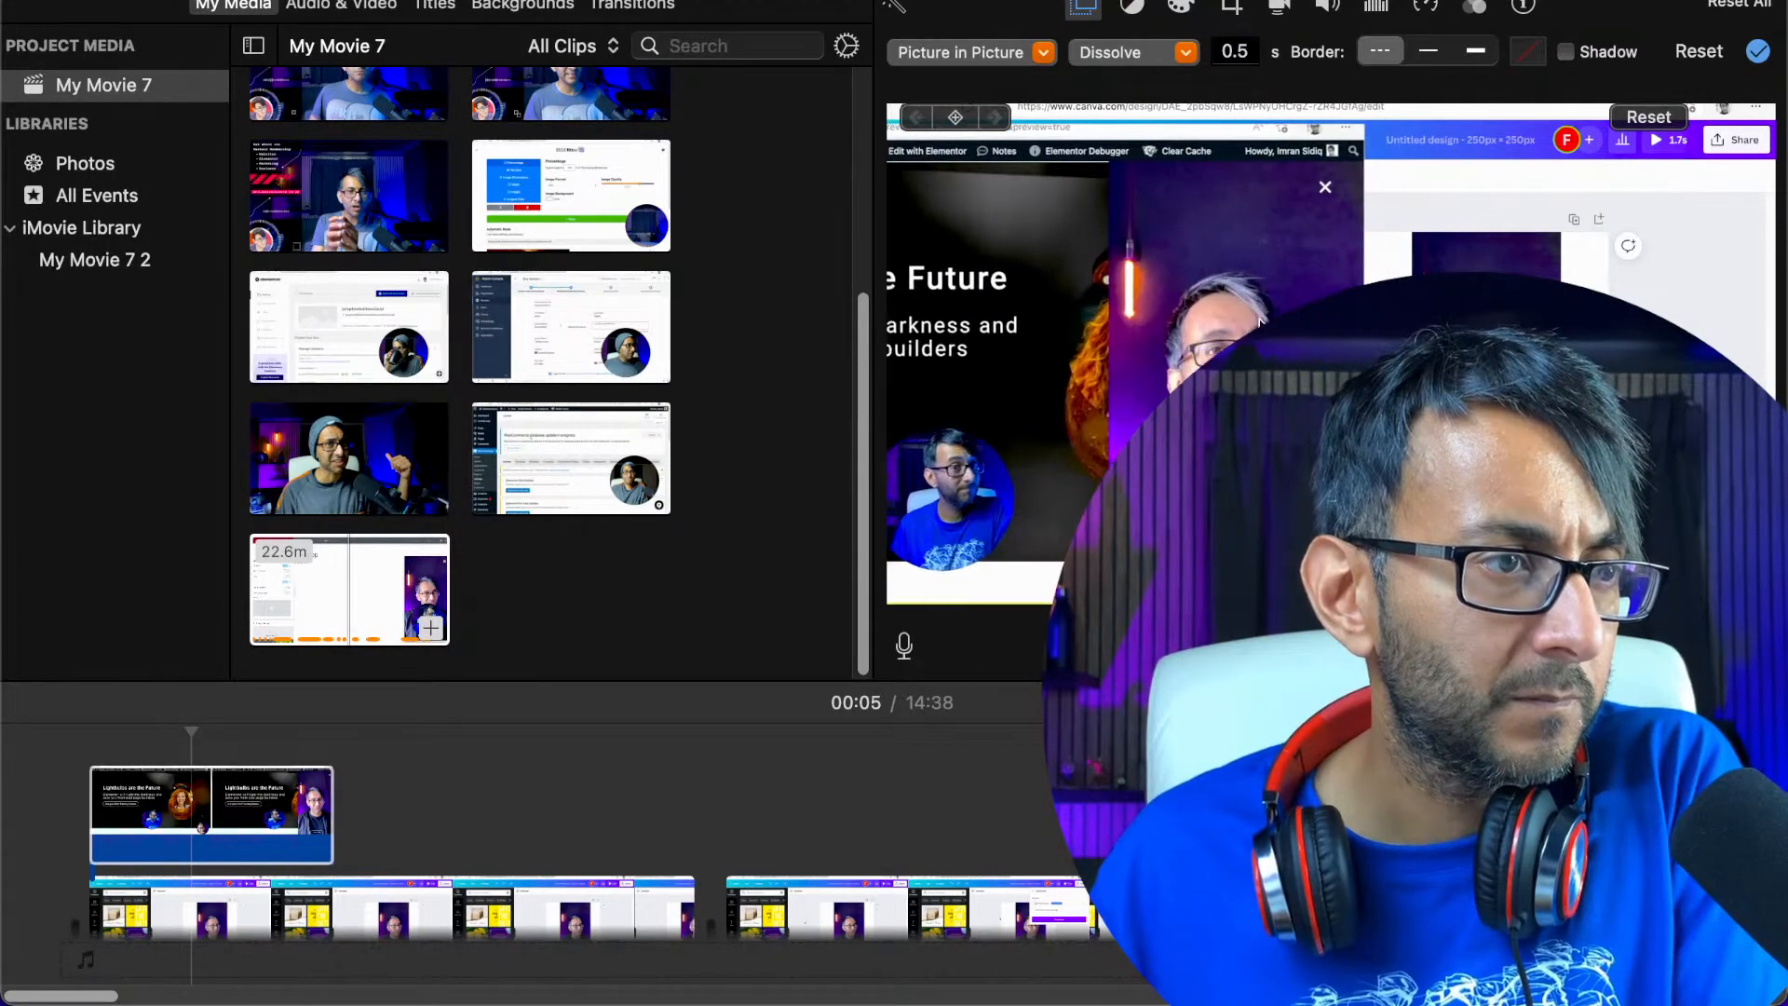
{"action": "left_click_drag", "start_coordinate": [1261, 321], "coordinate": [1134, 322]}
Play the movie's opening and move the overlay so that it starts at about 00:05, then play it again
{"action": "left_click", "coordinate": [185, 807]}
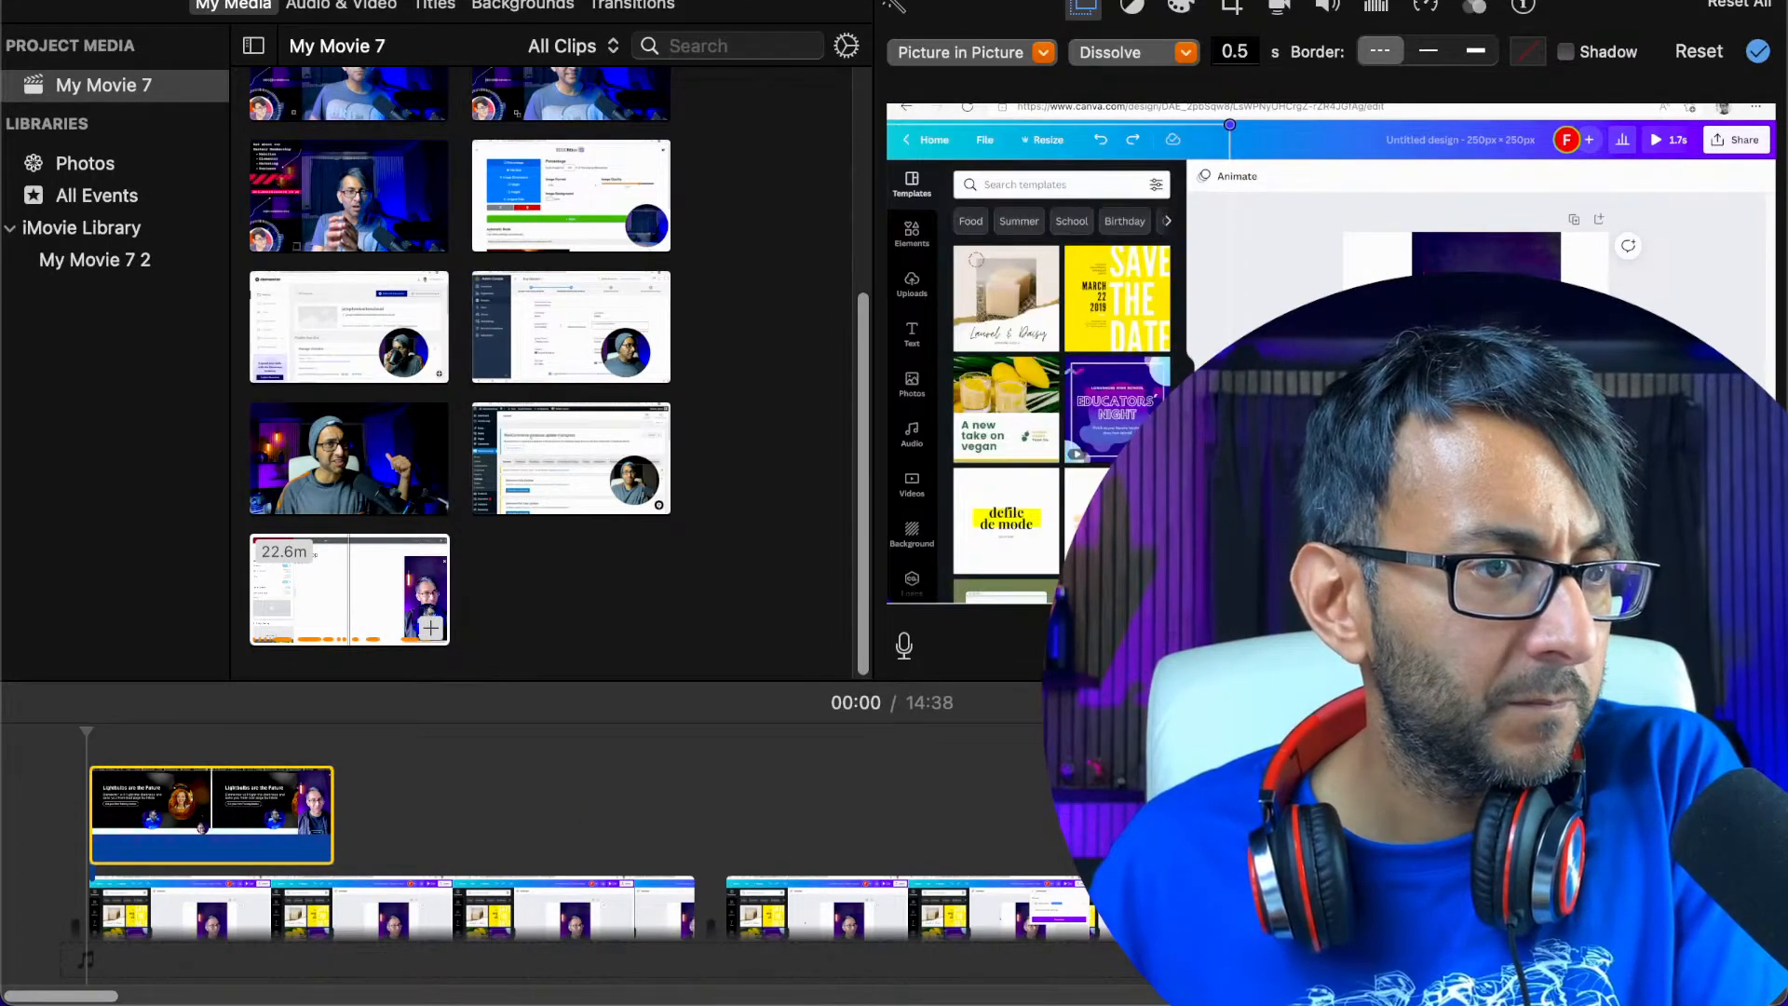
{"action": "key", "text": "space"}
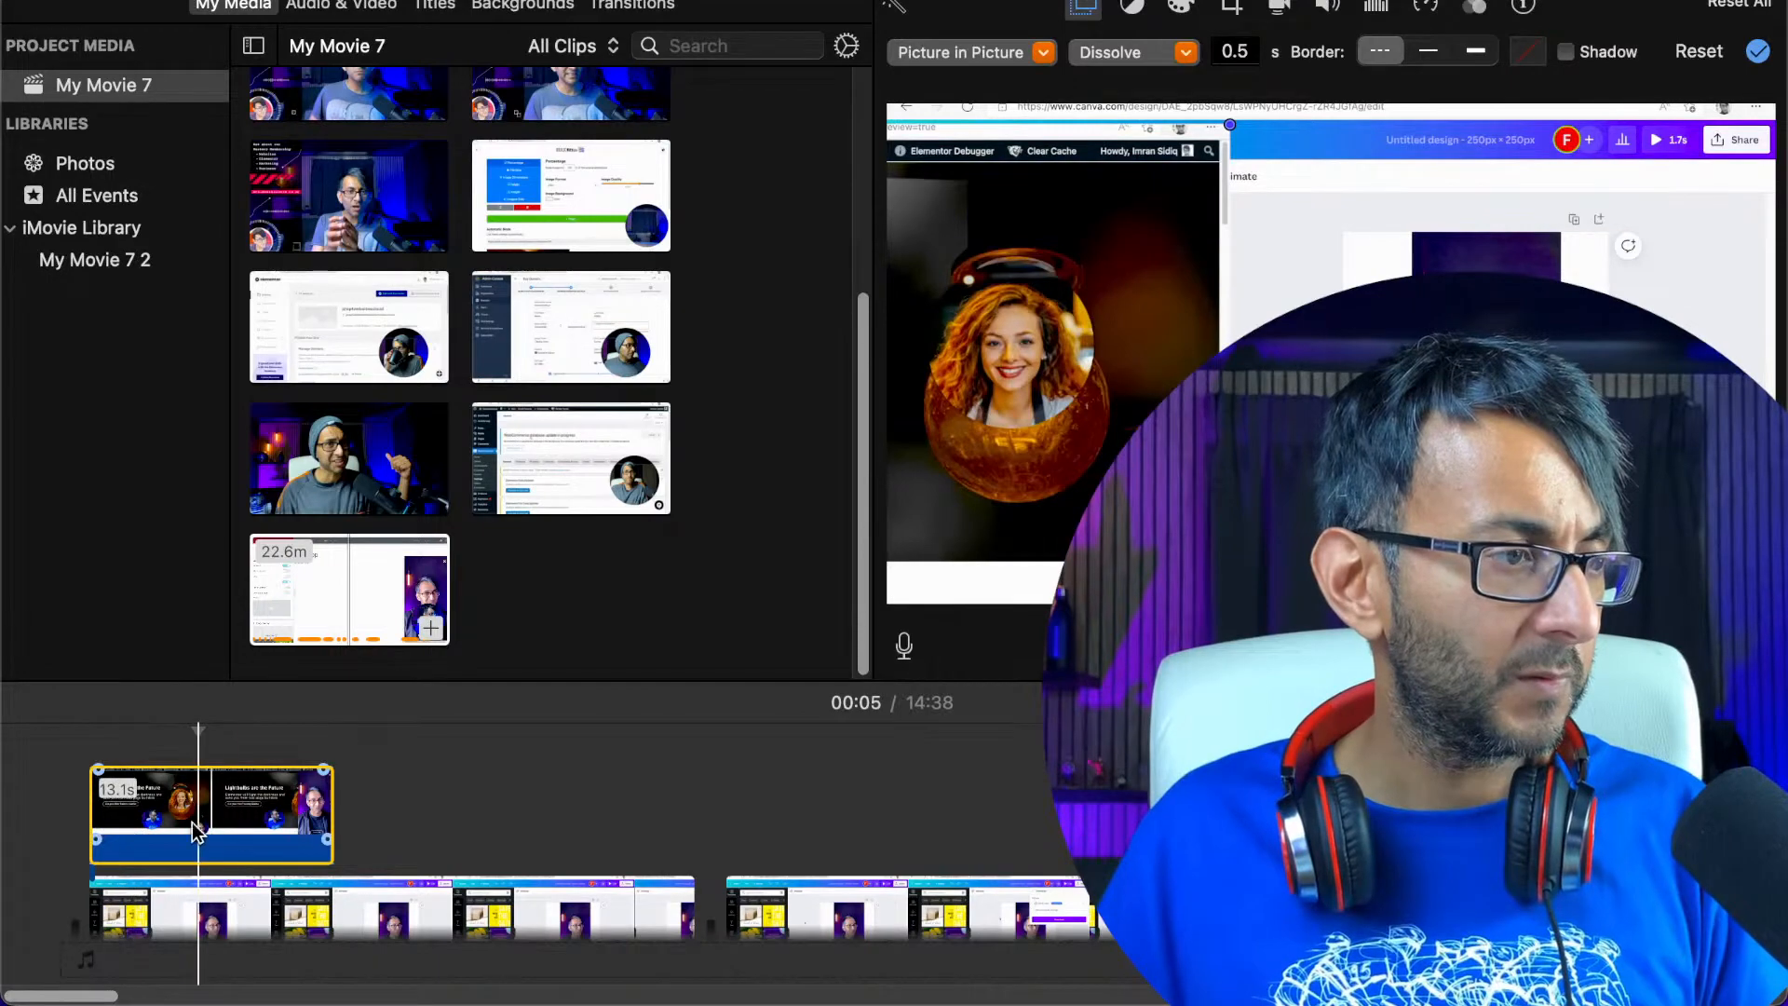
{"action": "left_click_drag", "start_coordinate": [171, 819], "coordinate": [275, 814]}
{"action": "key", "text": "space"}
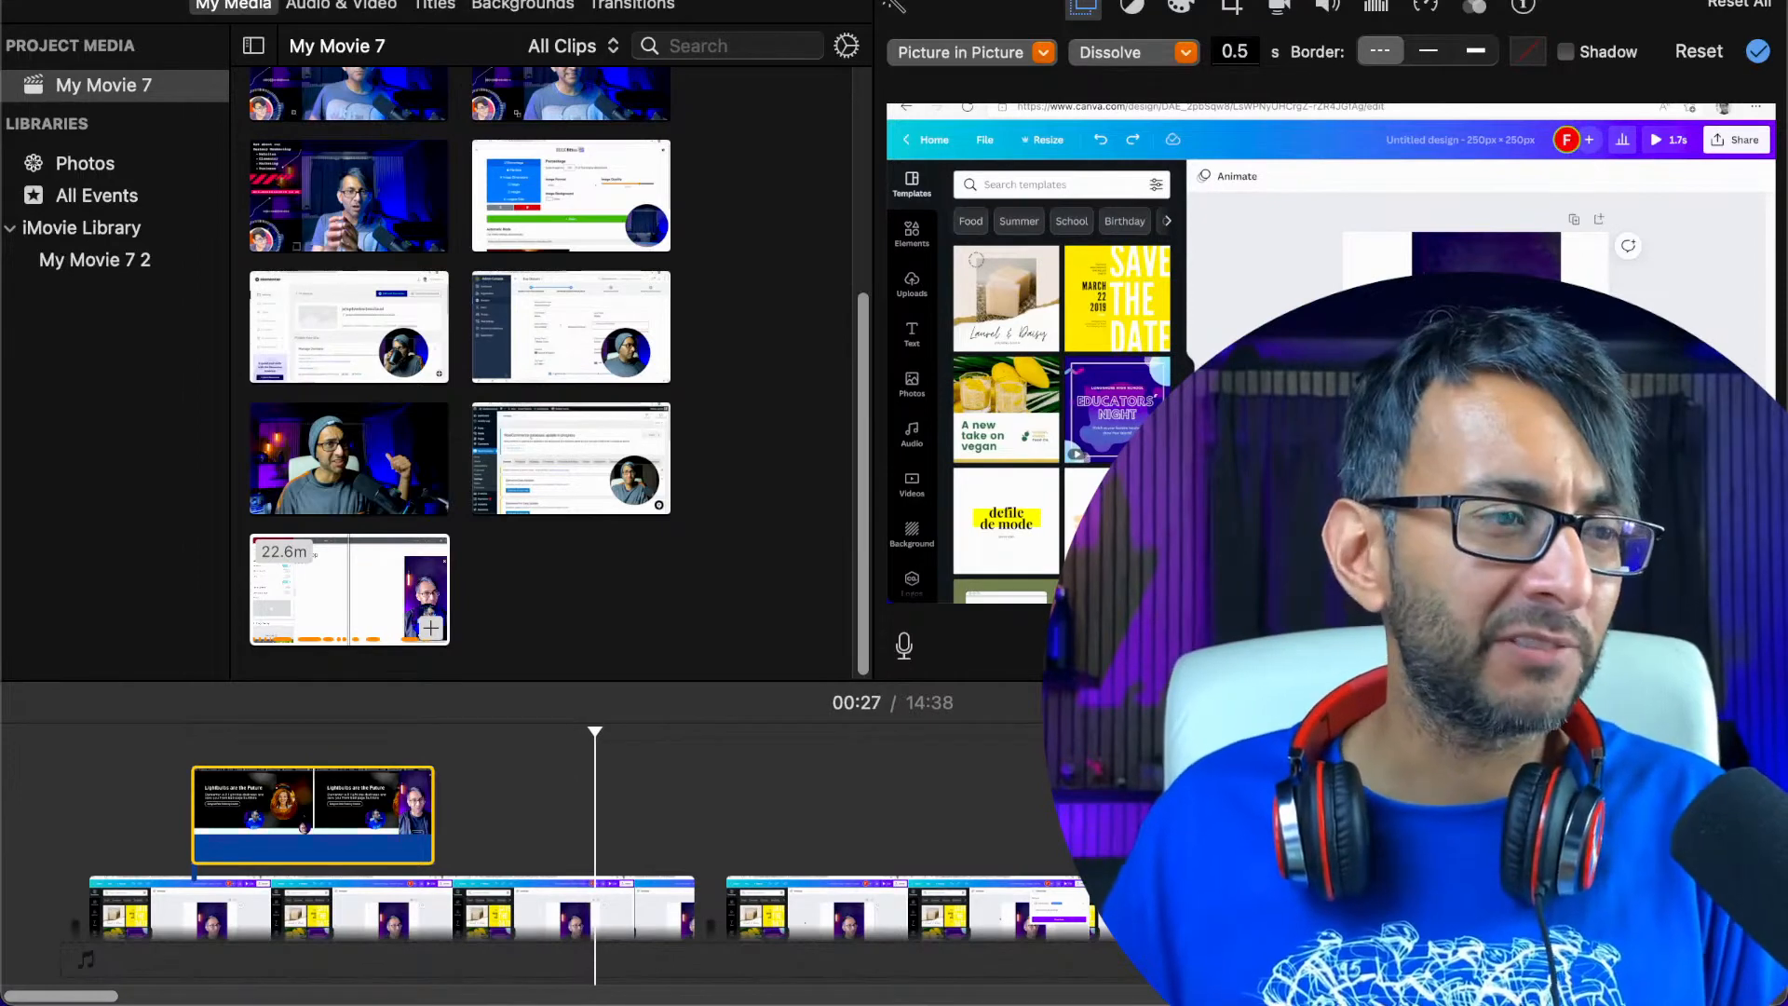
{"action": "key", "text": "space"}
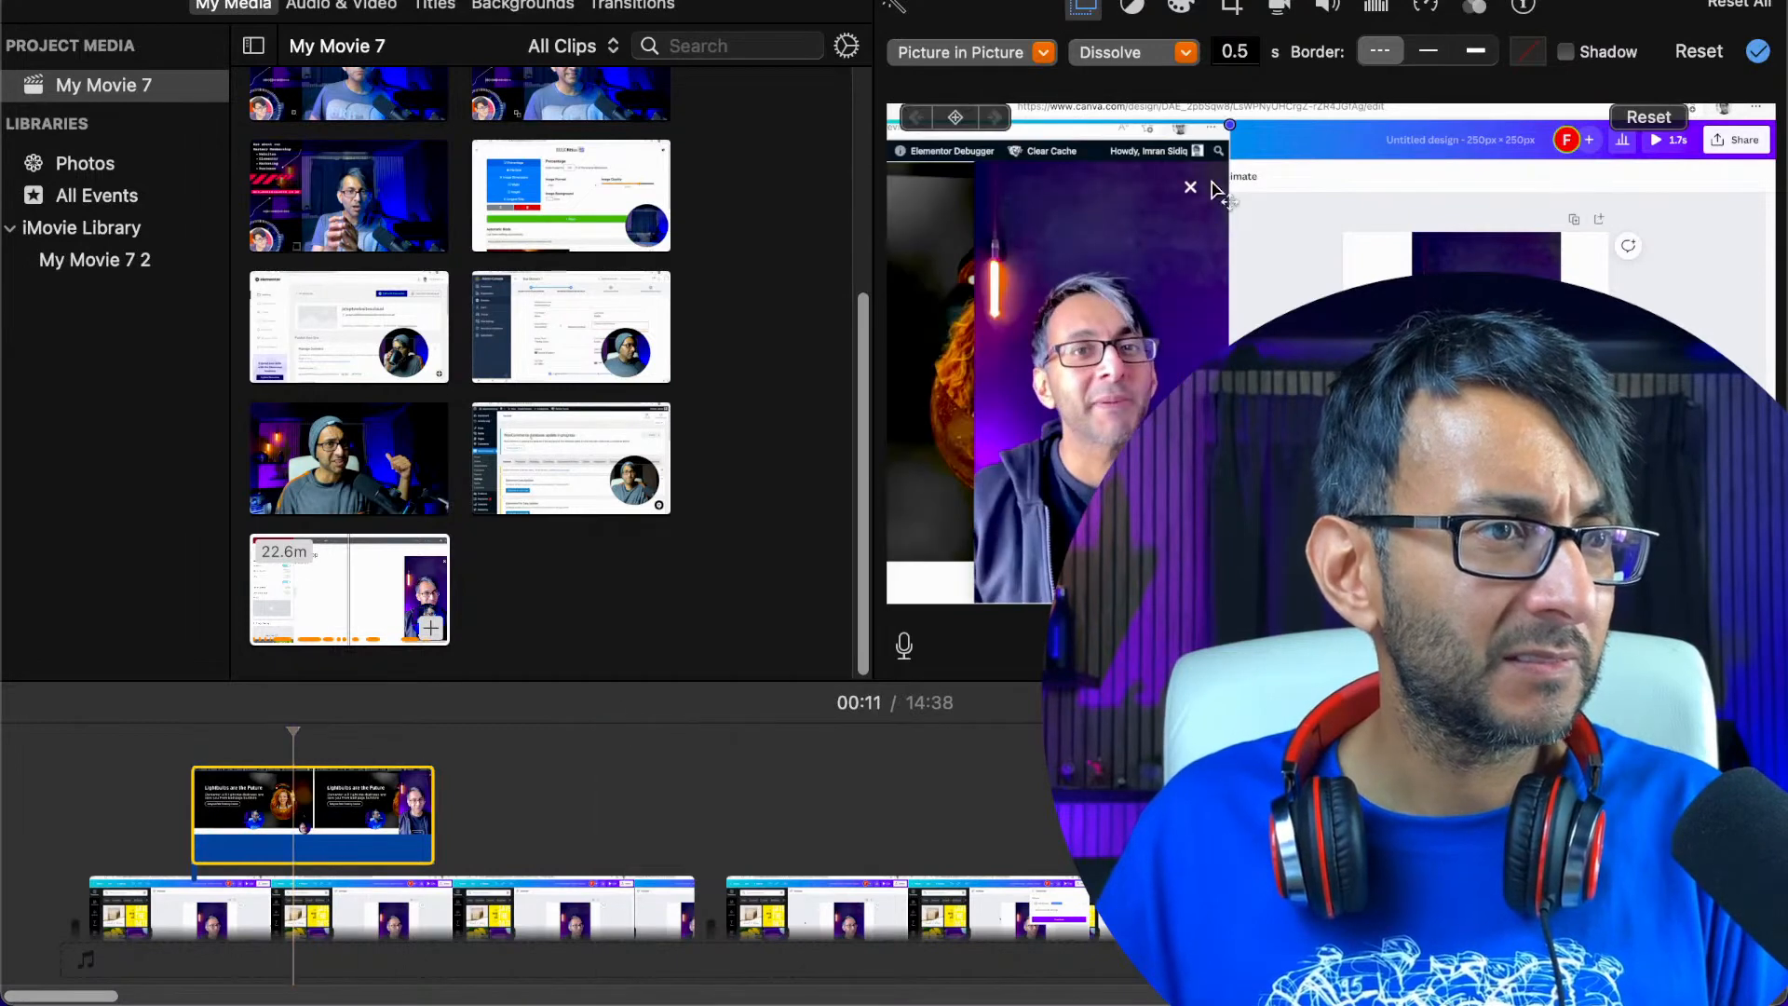
Enlarge the picture-in-picture to the frame's full height and shift it left, with the popup still in view
{"action": "left_click_drag", "start_coordinate": [1239, 121], "coordinate": [1358, 87]}
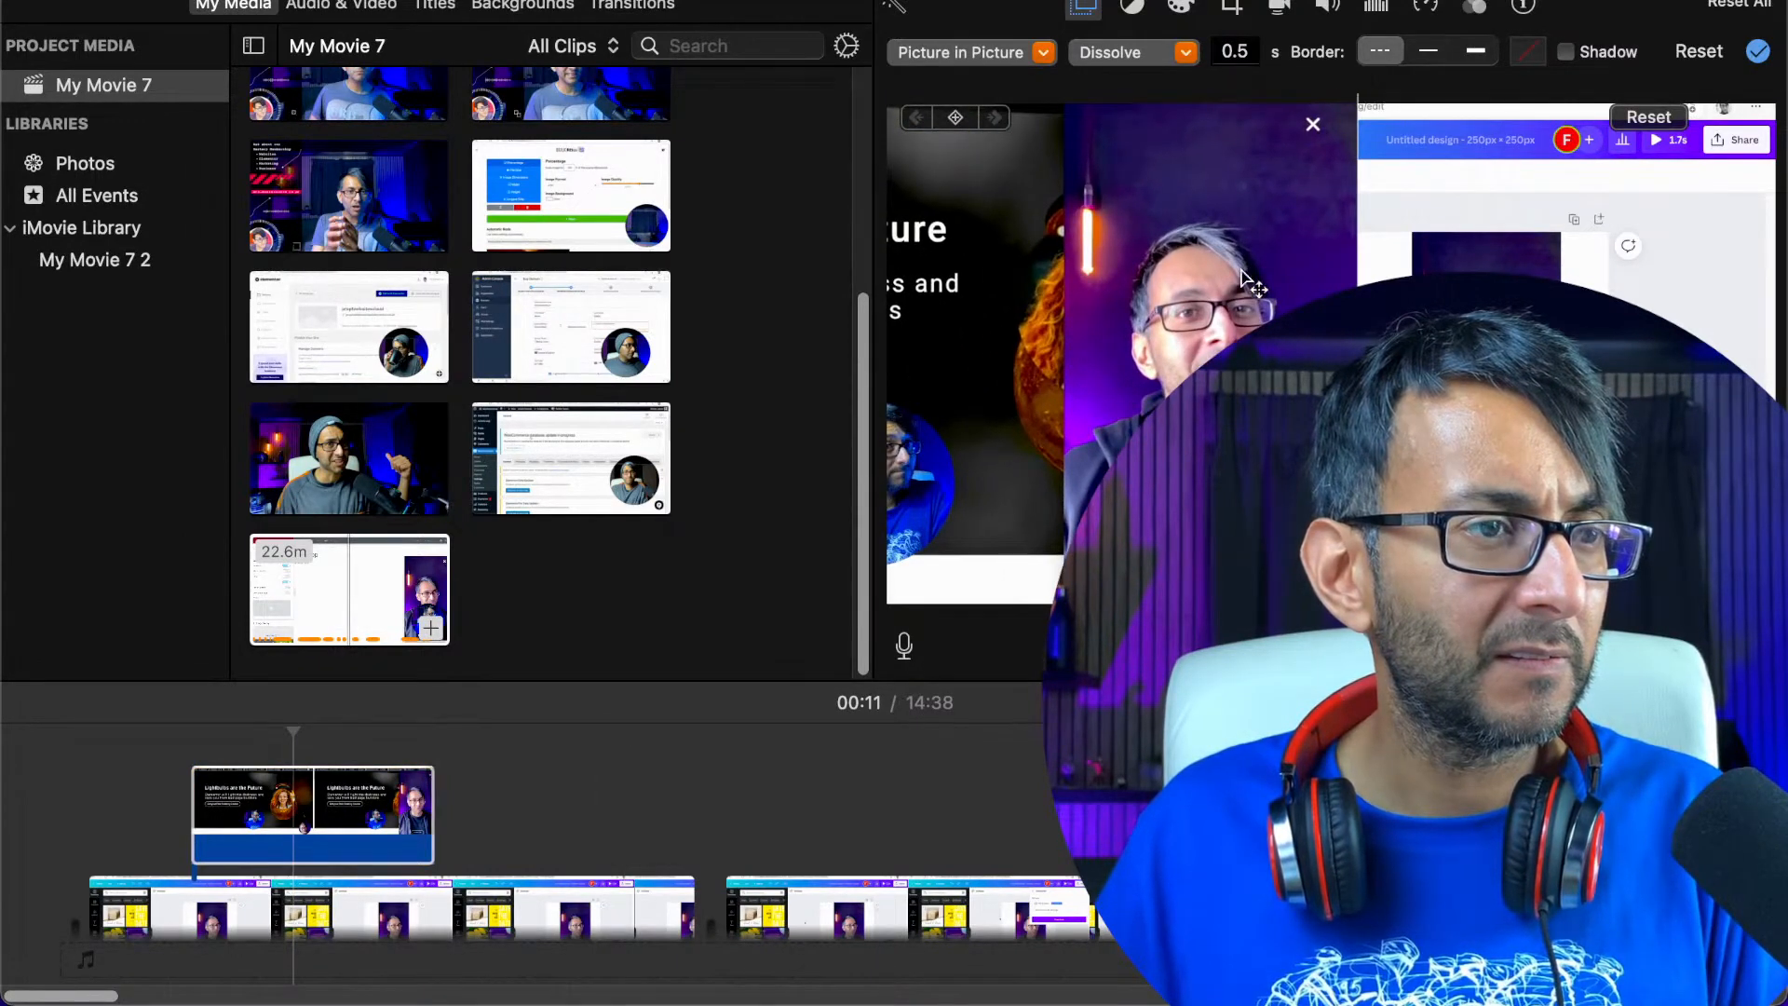
{"action": "left_click_drag", "start_coordinate": [1243, 276], "coordinate": [1171, 289]}
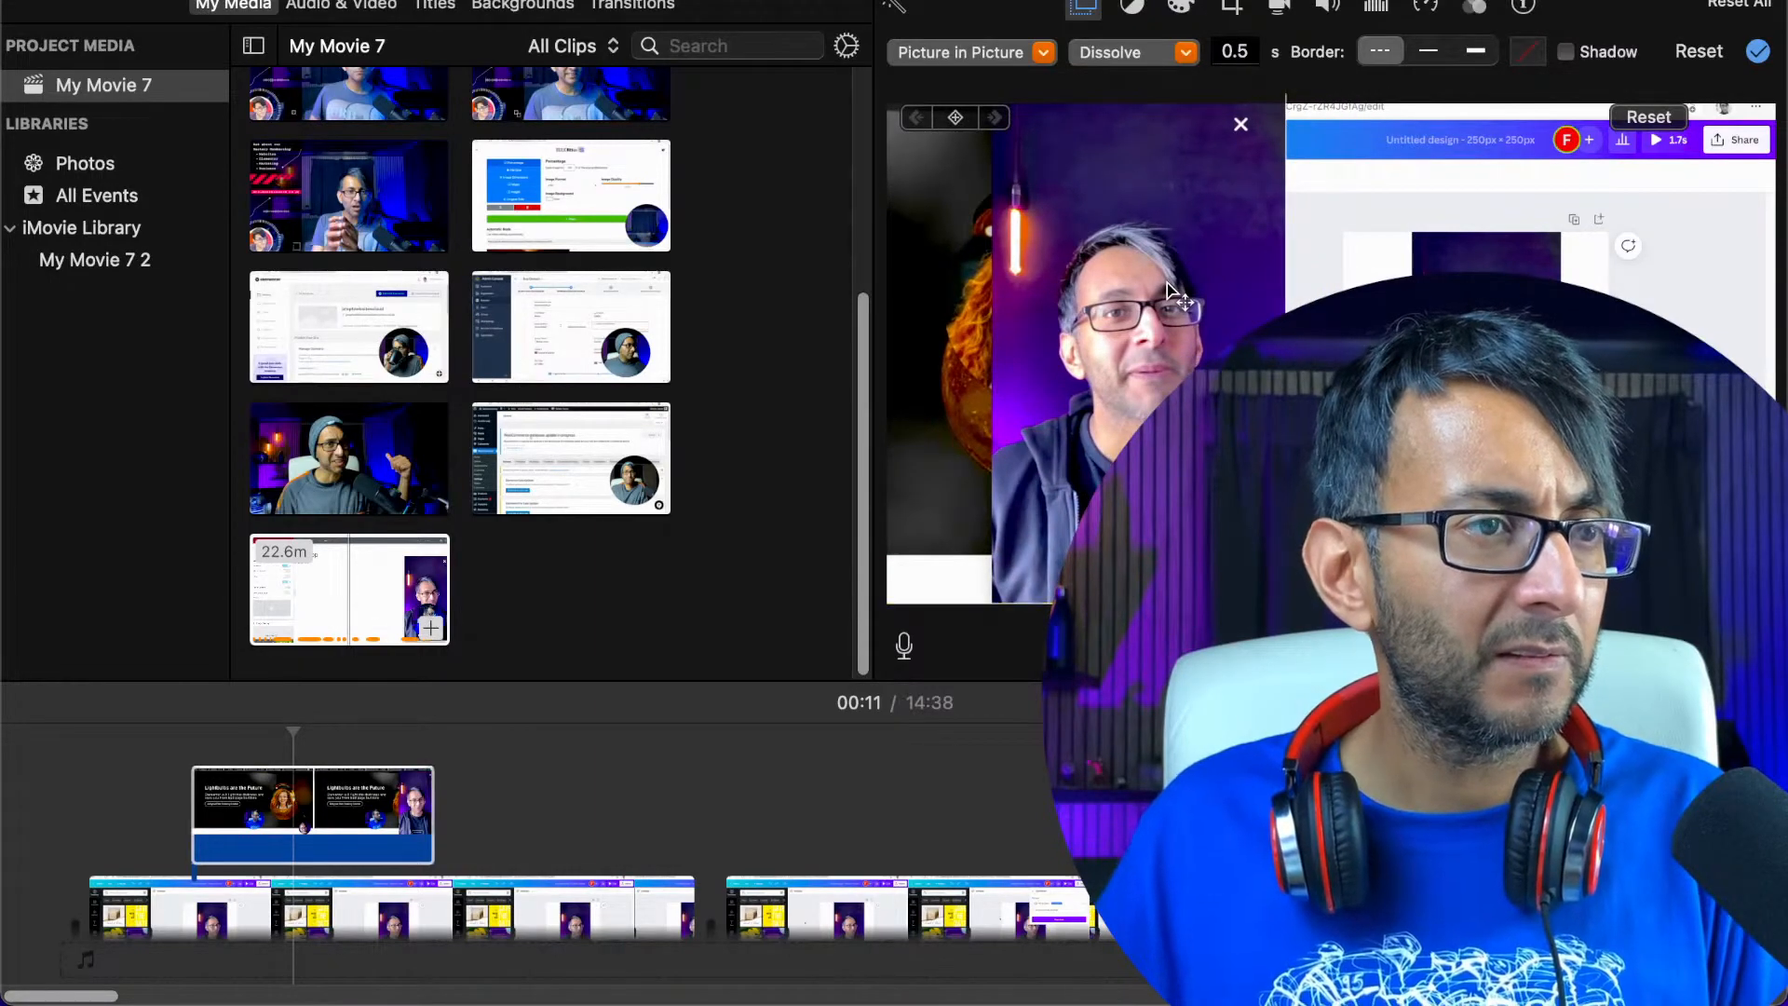
{"action": "left_click", "coordinate": [295, 829]}
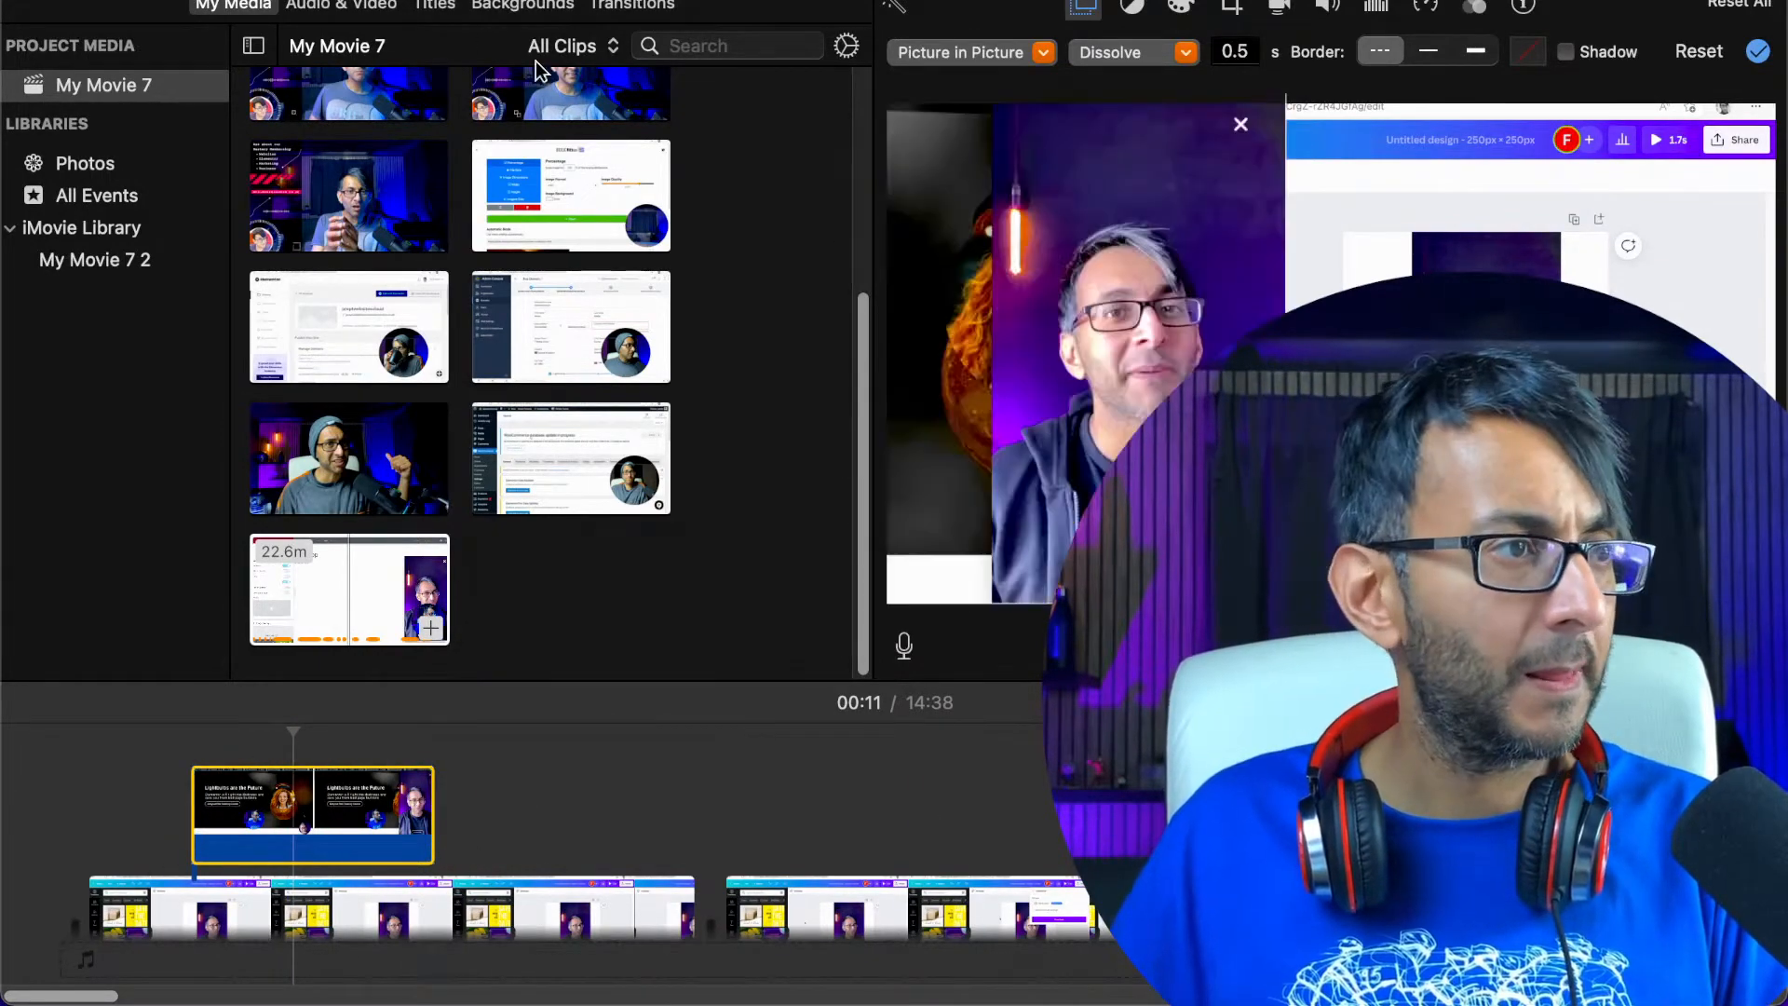
Review the movie's ending, from the last part of the main recording into the outro
{"action": "left_click_drag", "start_coordinate": [78, 998], "coordinate": [1141, 999]}
{"action": "scroll", "coordinate": [640, 832], "scroll_direction": "down", "scroll_amount": 4}
{"action": "left_click", "coordinate": [468, 800]}
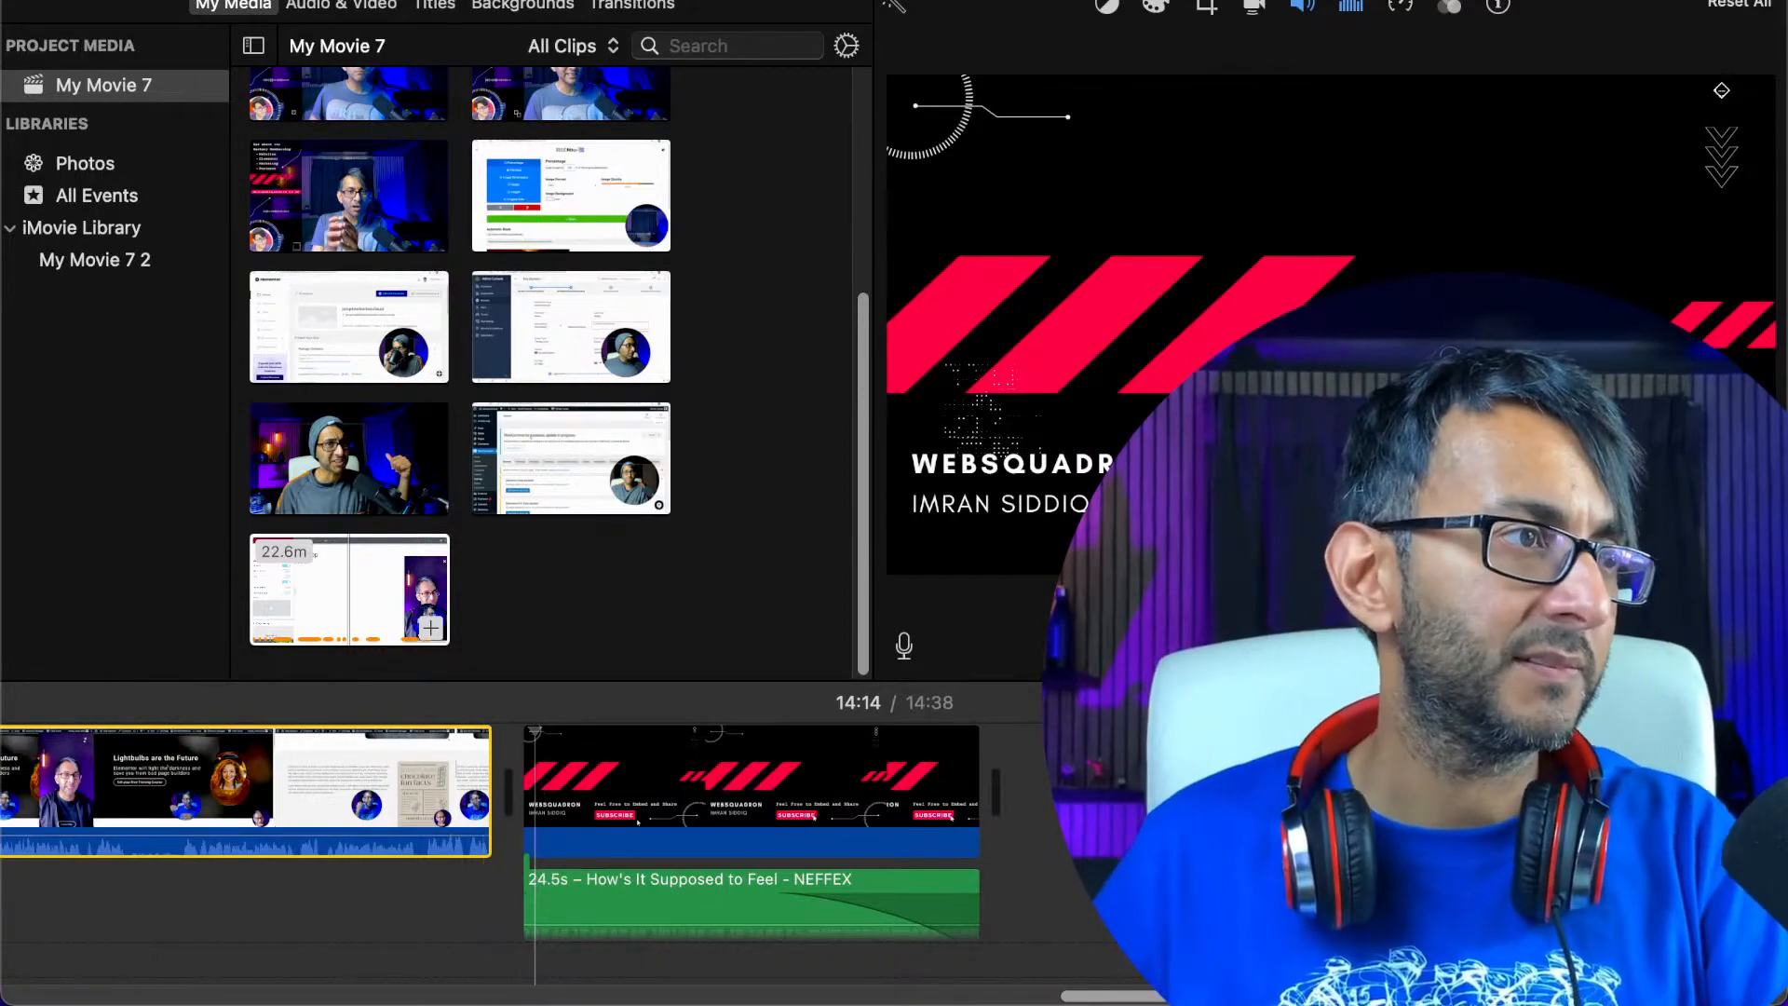
Export the movie as a file titled VieoChat, choose its compression option, and save it to the Downloads folder
{"action": "left_click", "coordinate": [166, 0]}
{"action": "mouse_move", "coordinate": [320, 362]}
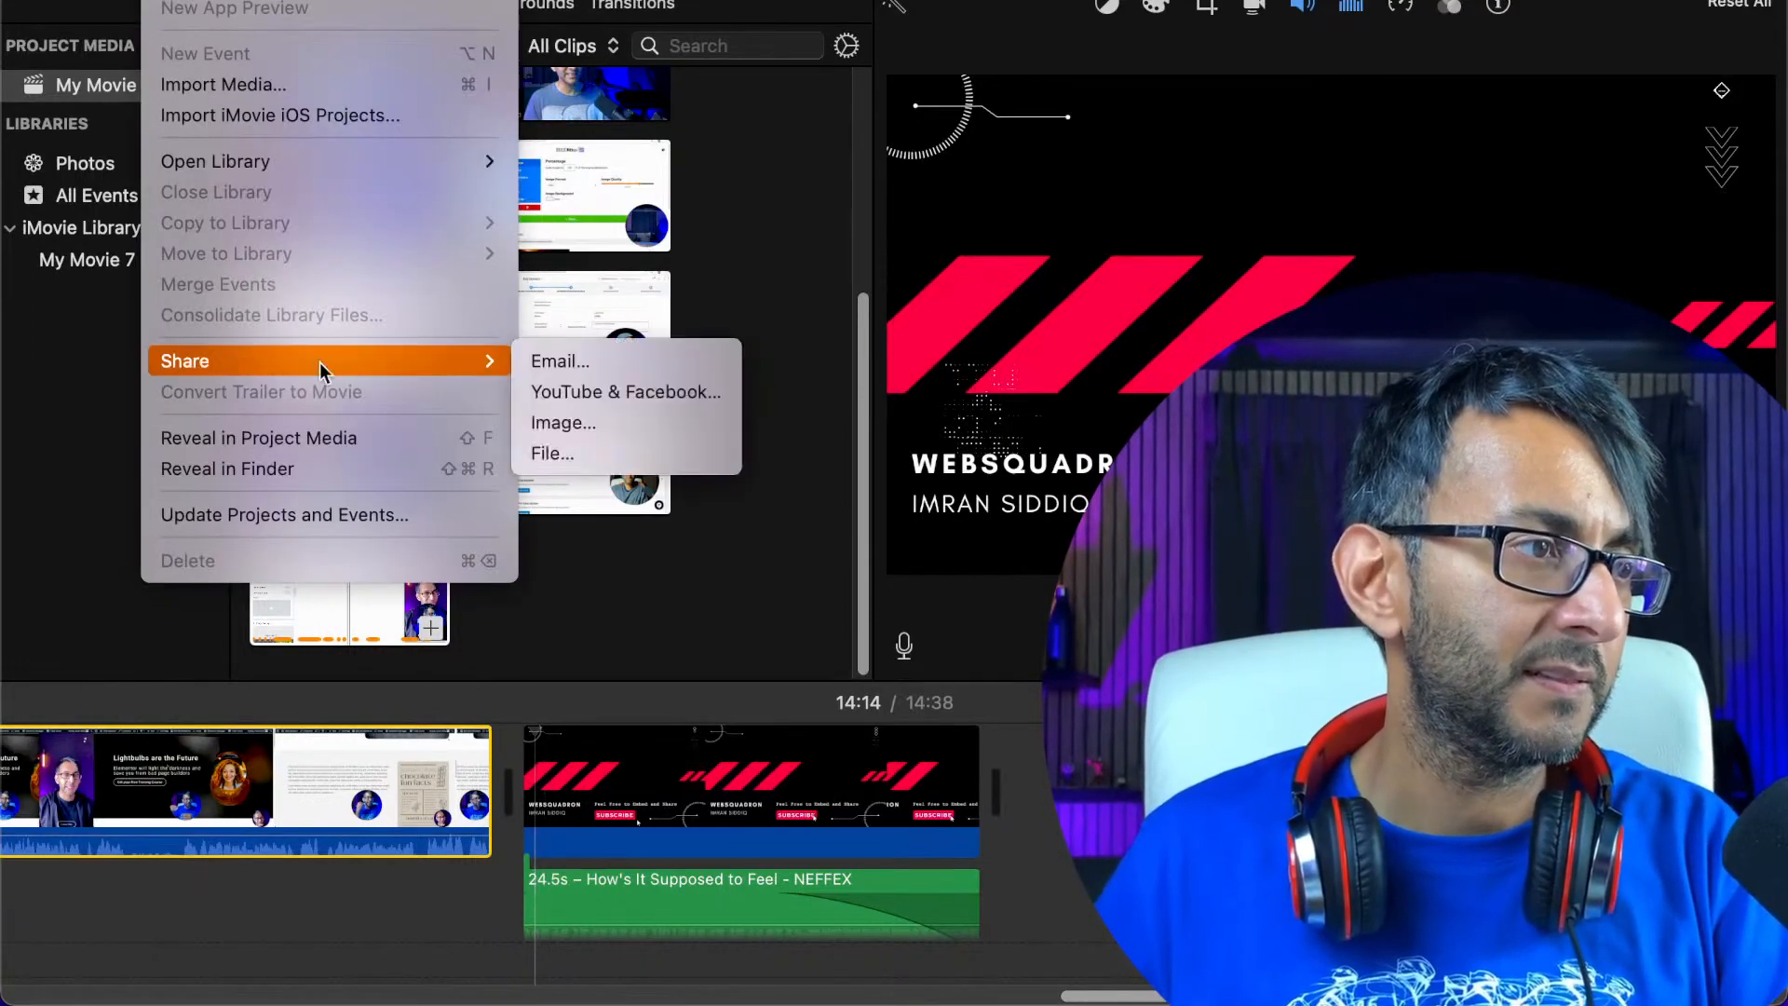
{"action": "left_click", "coordinate": [561, 449]}
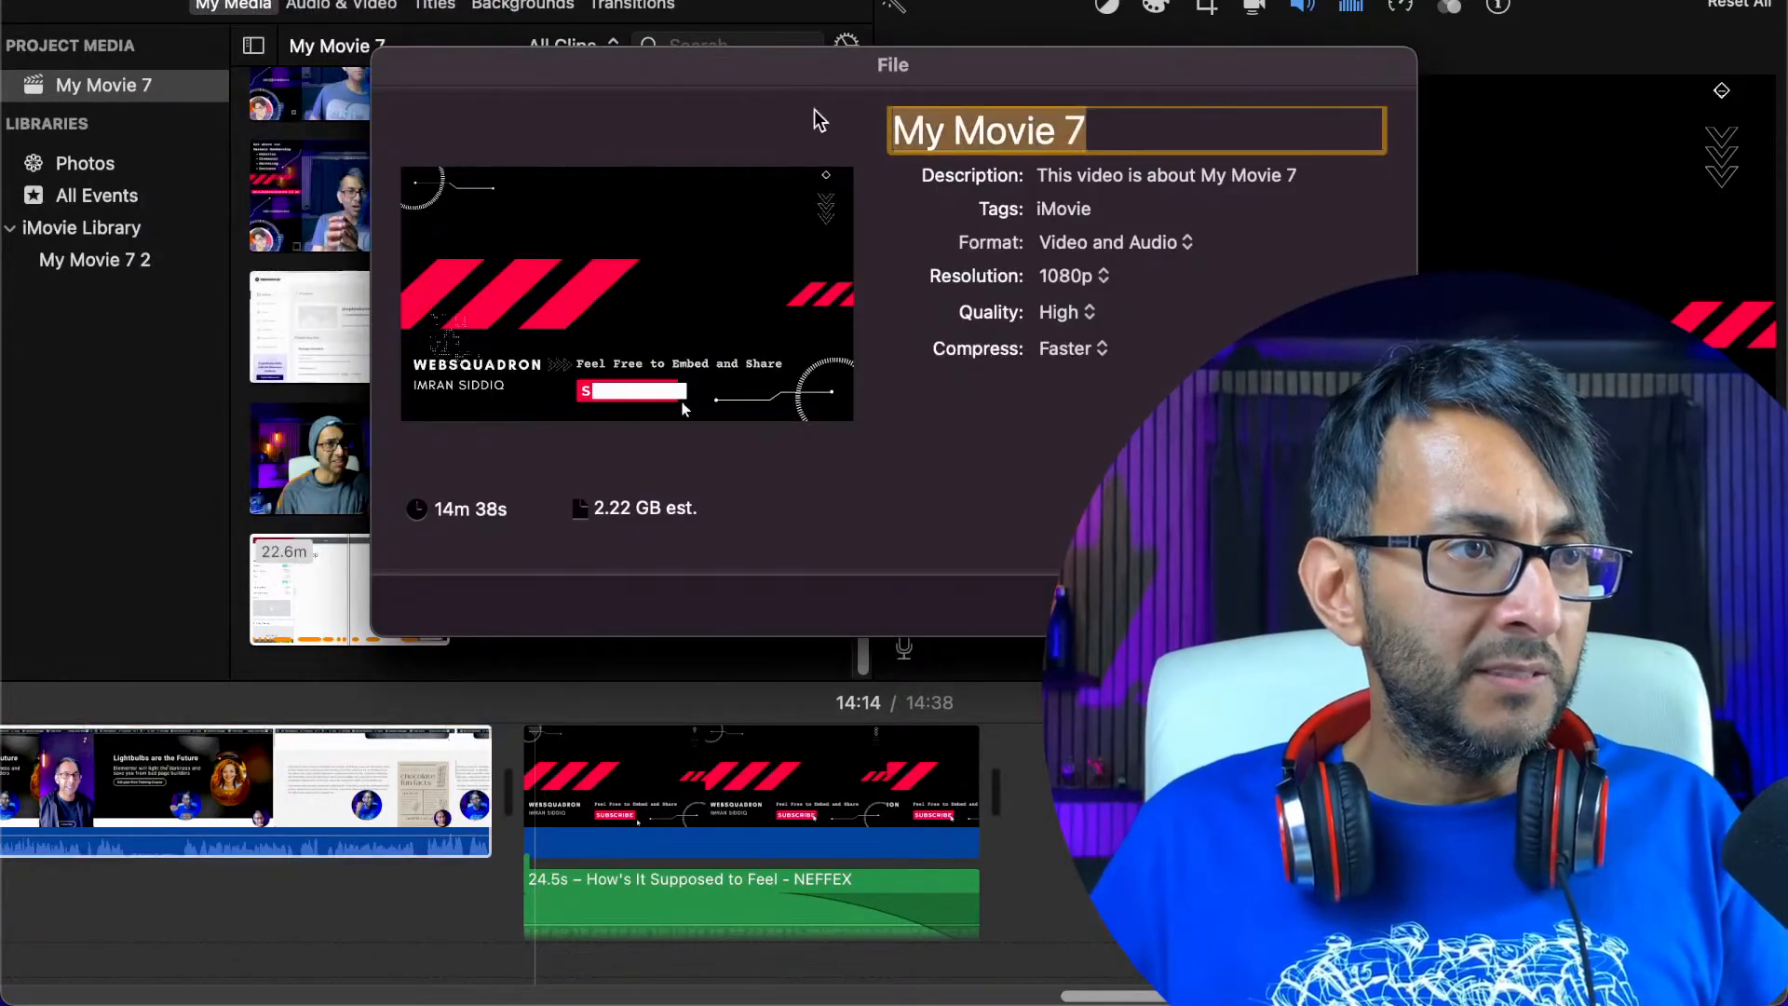
{"action": "type", "text": "VieoChat"}
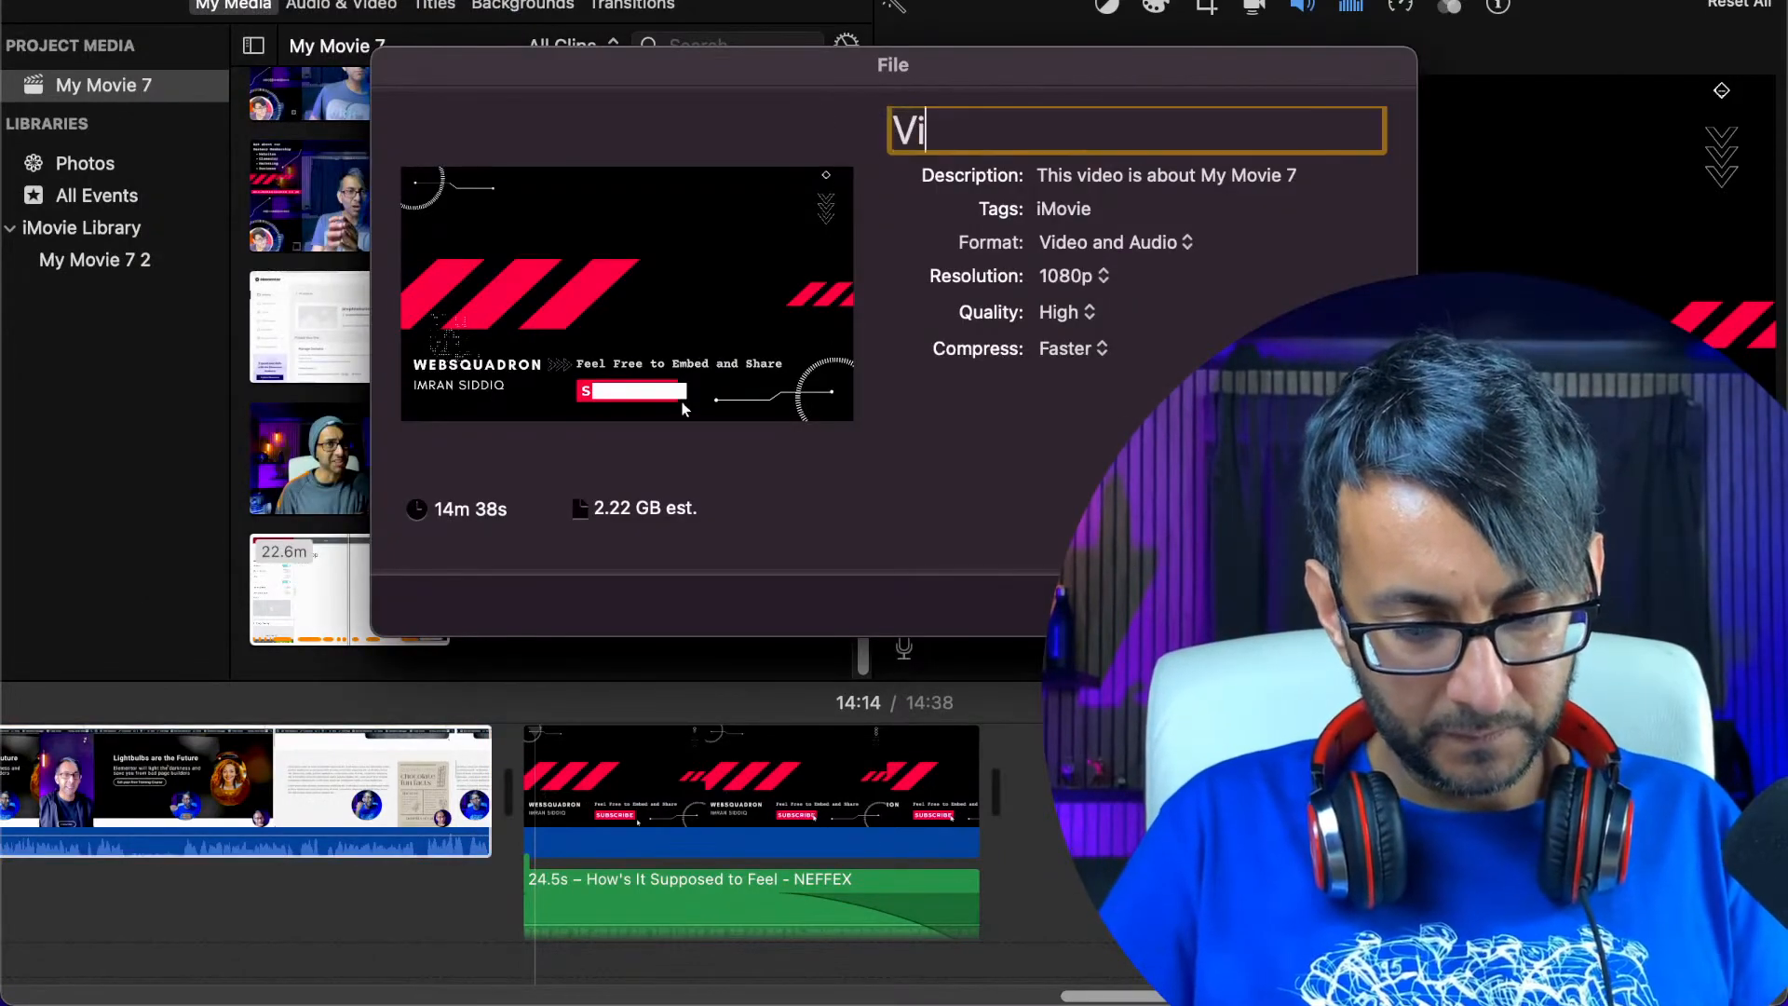
{"action": "left_click", "coordinate": [1071, 348]}
{"action": "left_click", "coordinate": [1088, 387]}
{"action": "key", "text": "Return"}
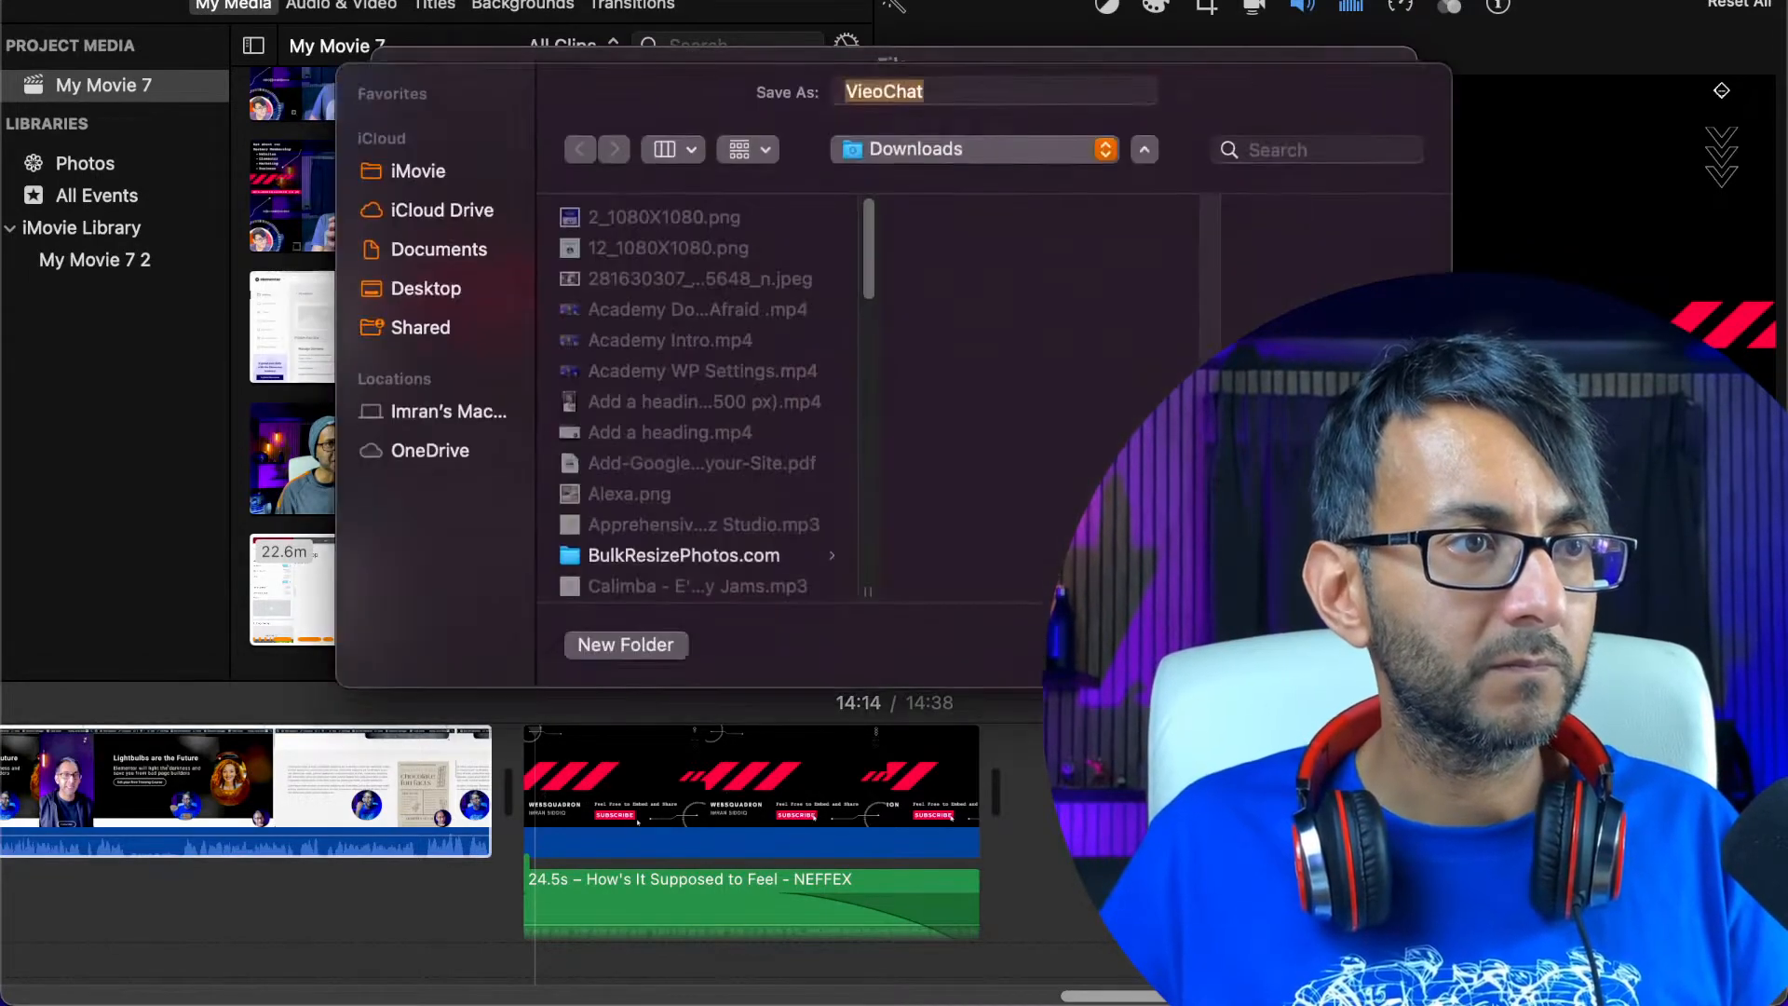
{"action": "key", "text": "Return"}
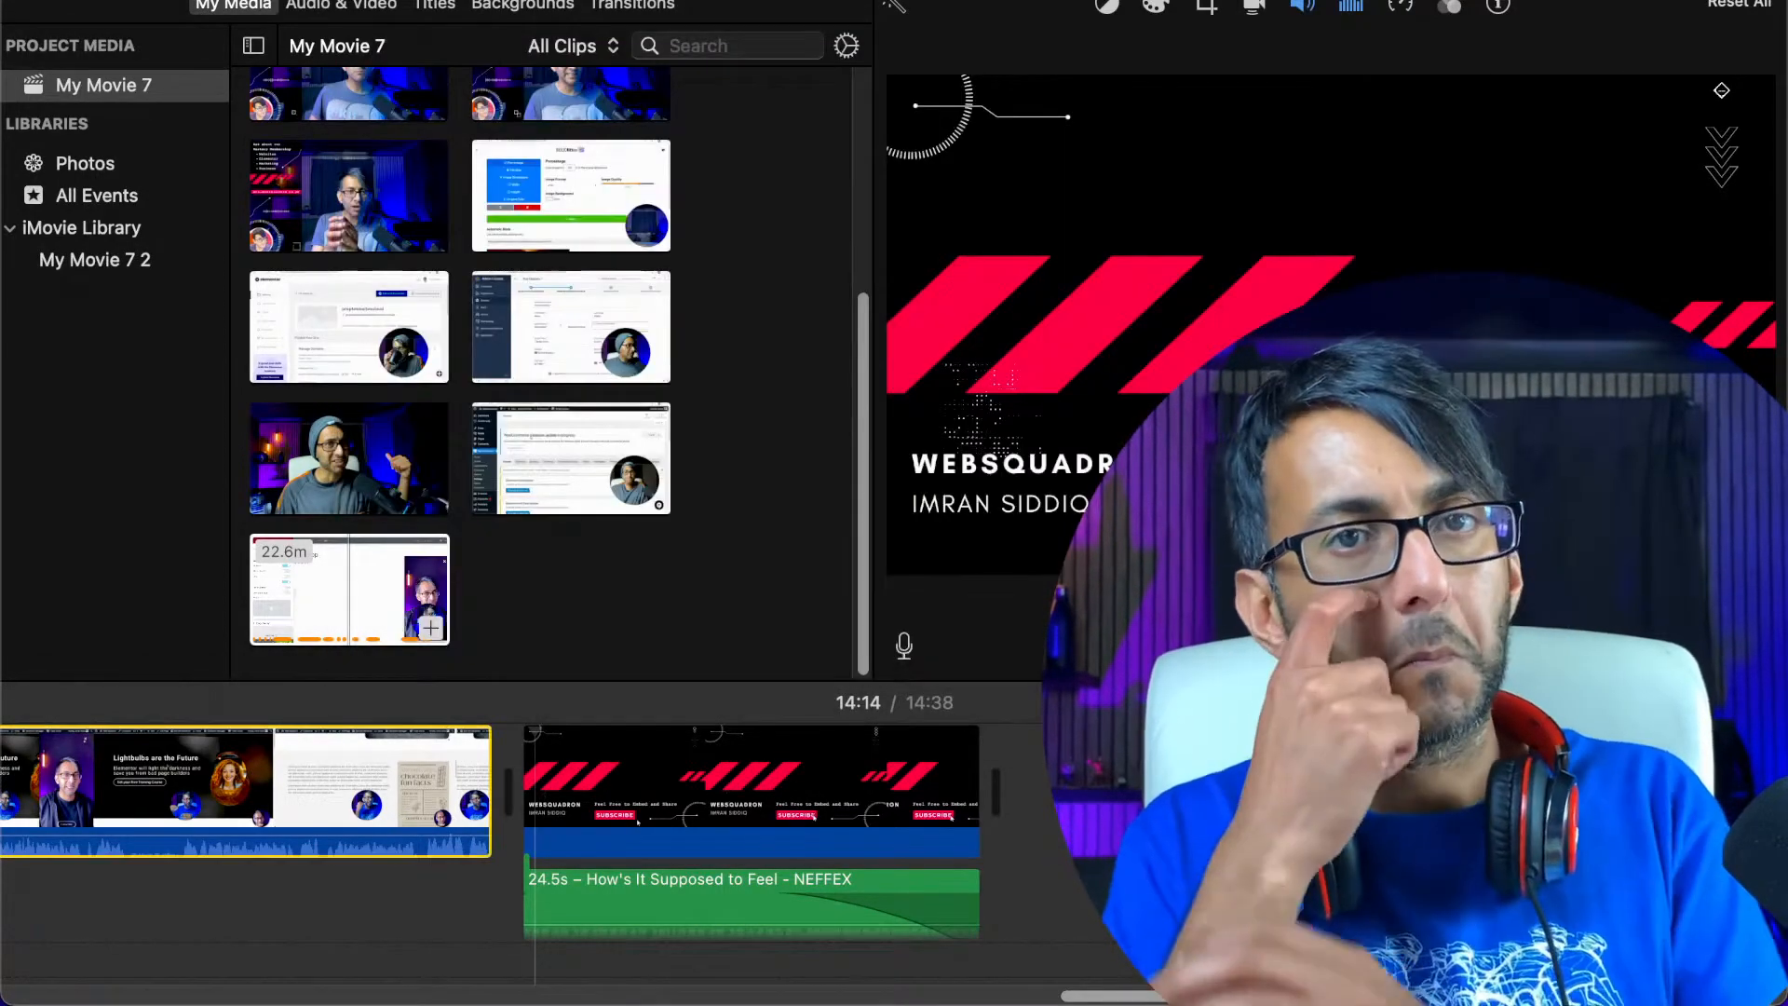